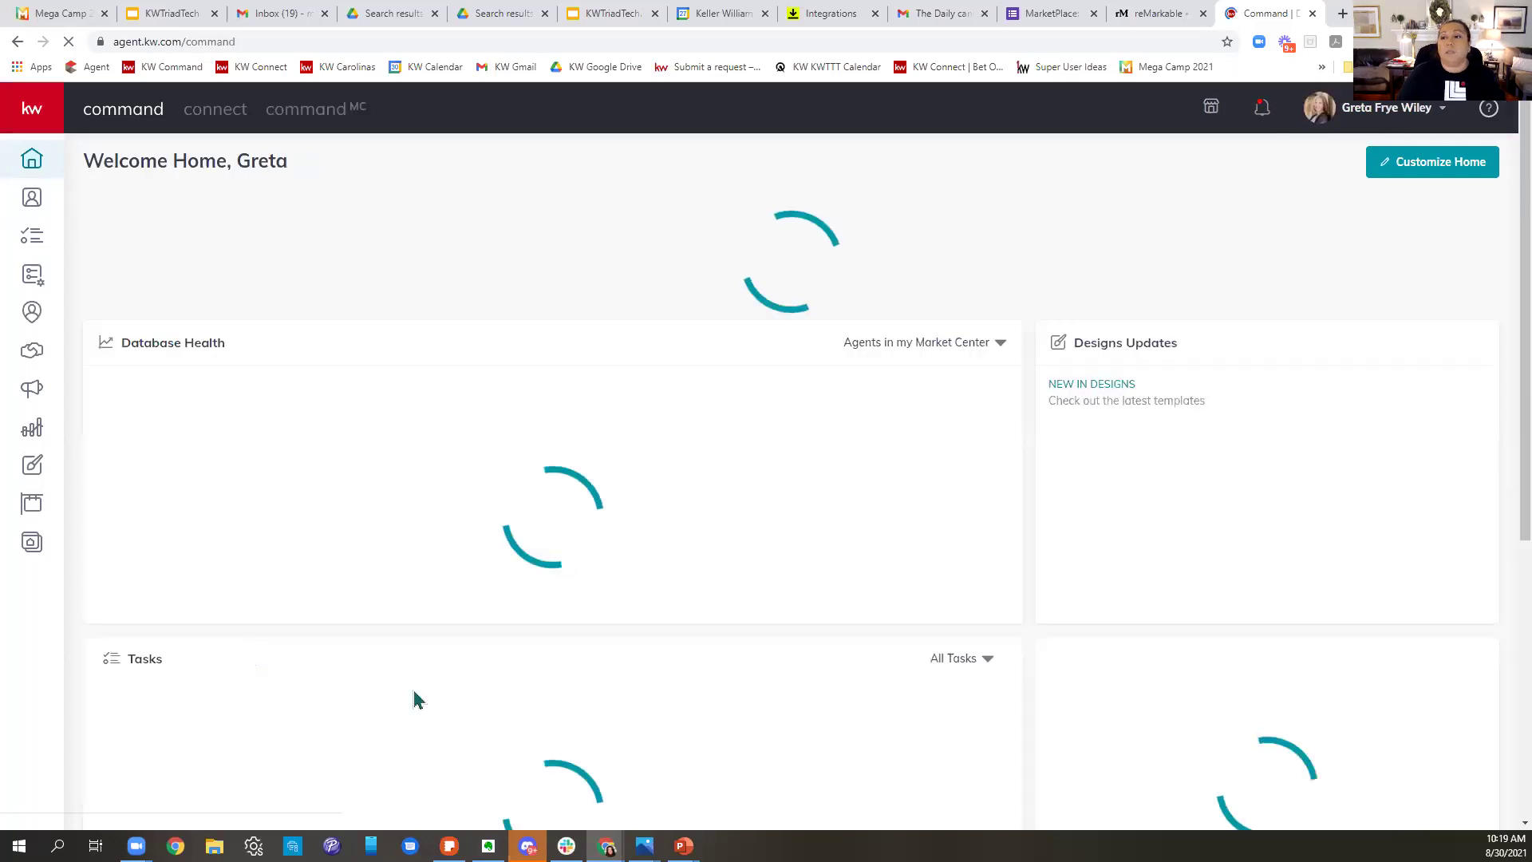
- Log out of the current account and exit the unresponsive dashboard page
click(1365, 112)
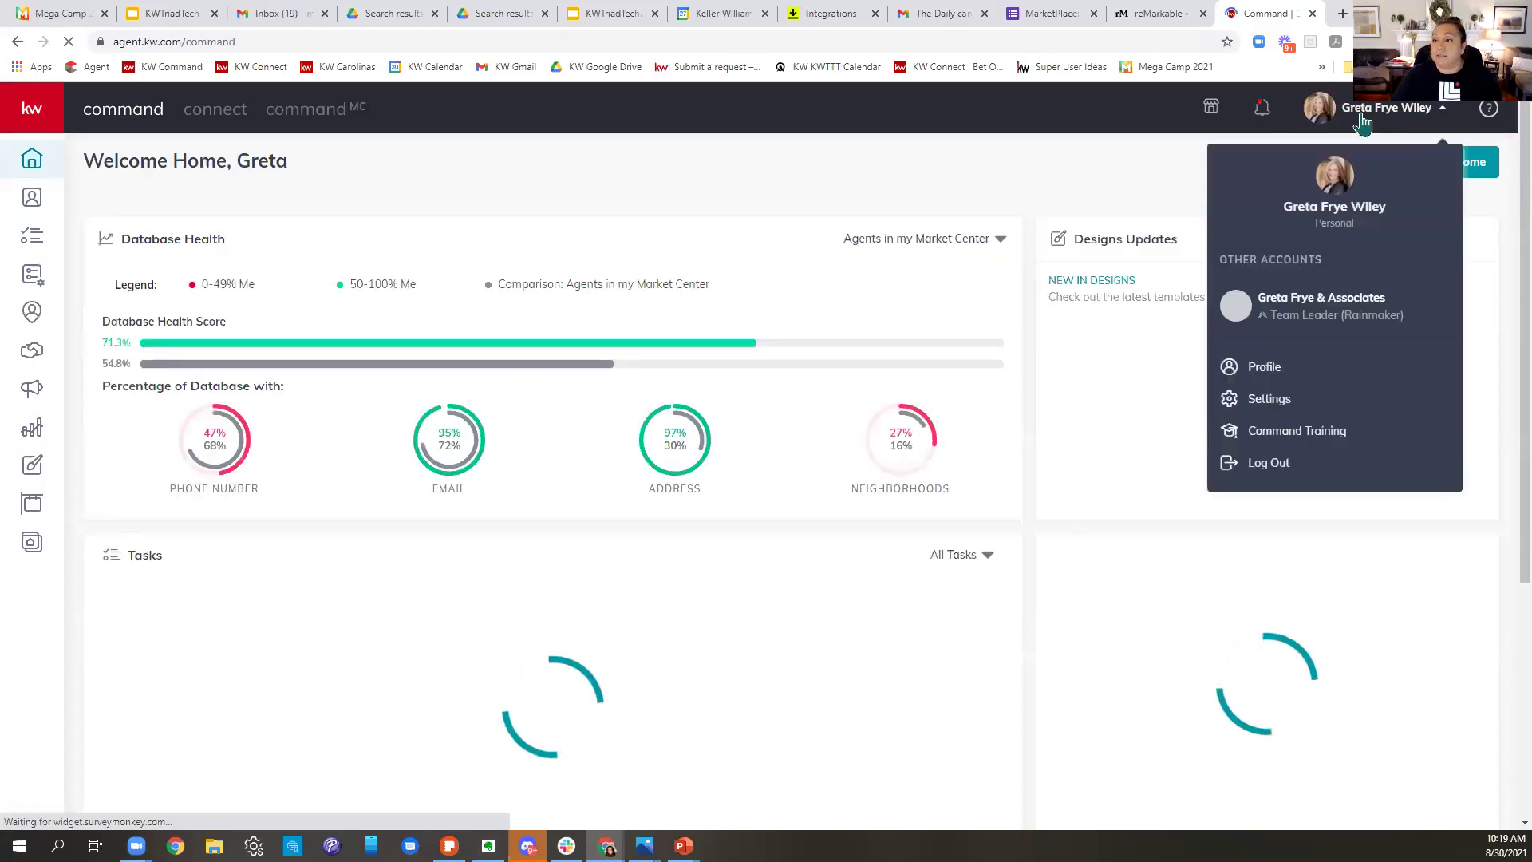
click(1275, 479)
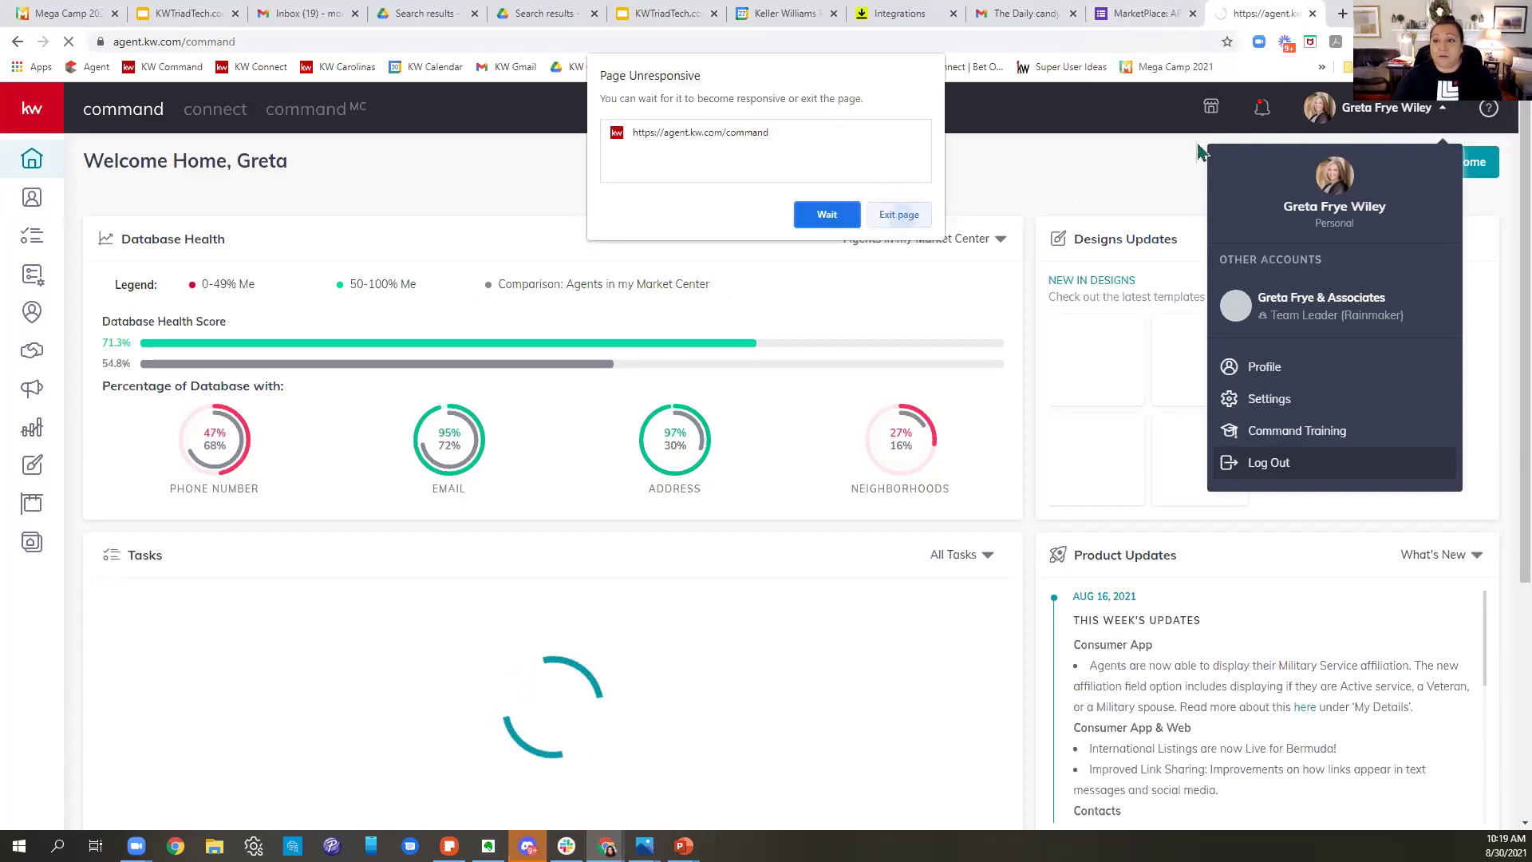
click(900, 214)
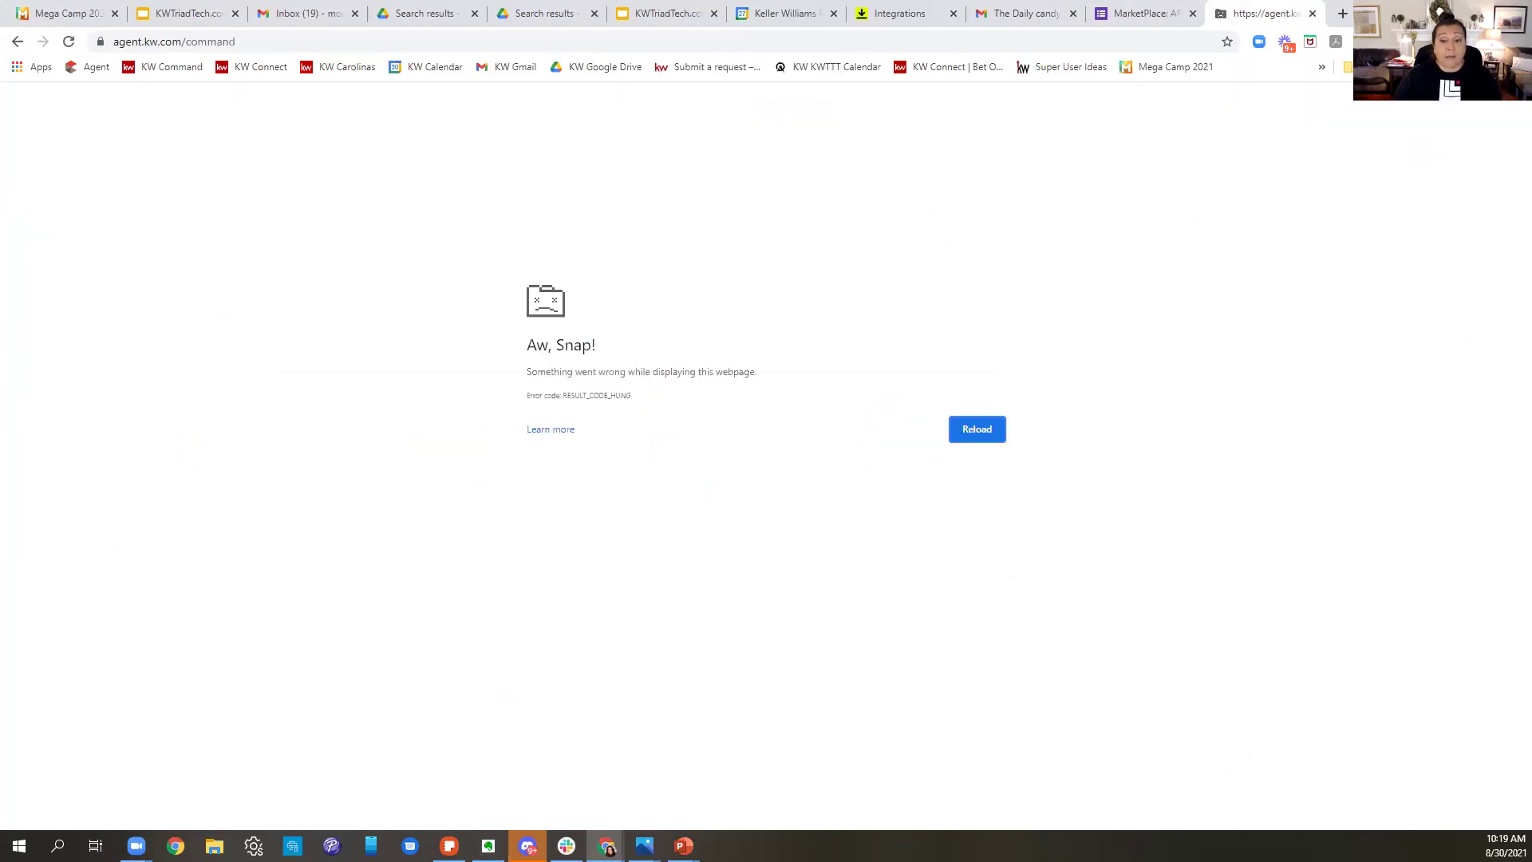
- Leave the MarketPlace form tab and get the browser out of the way to show the desktop
key(ctrl+shift+Tab)
click(849, 167)
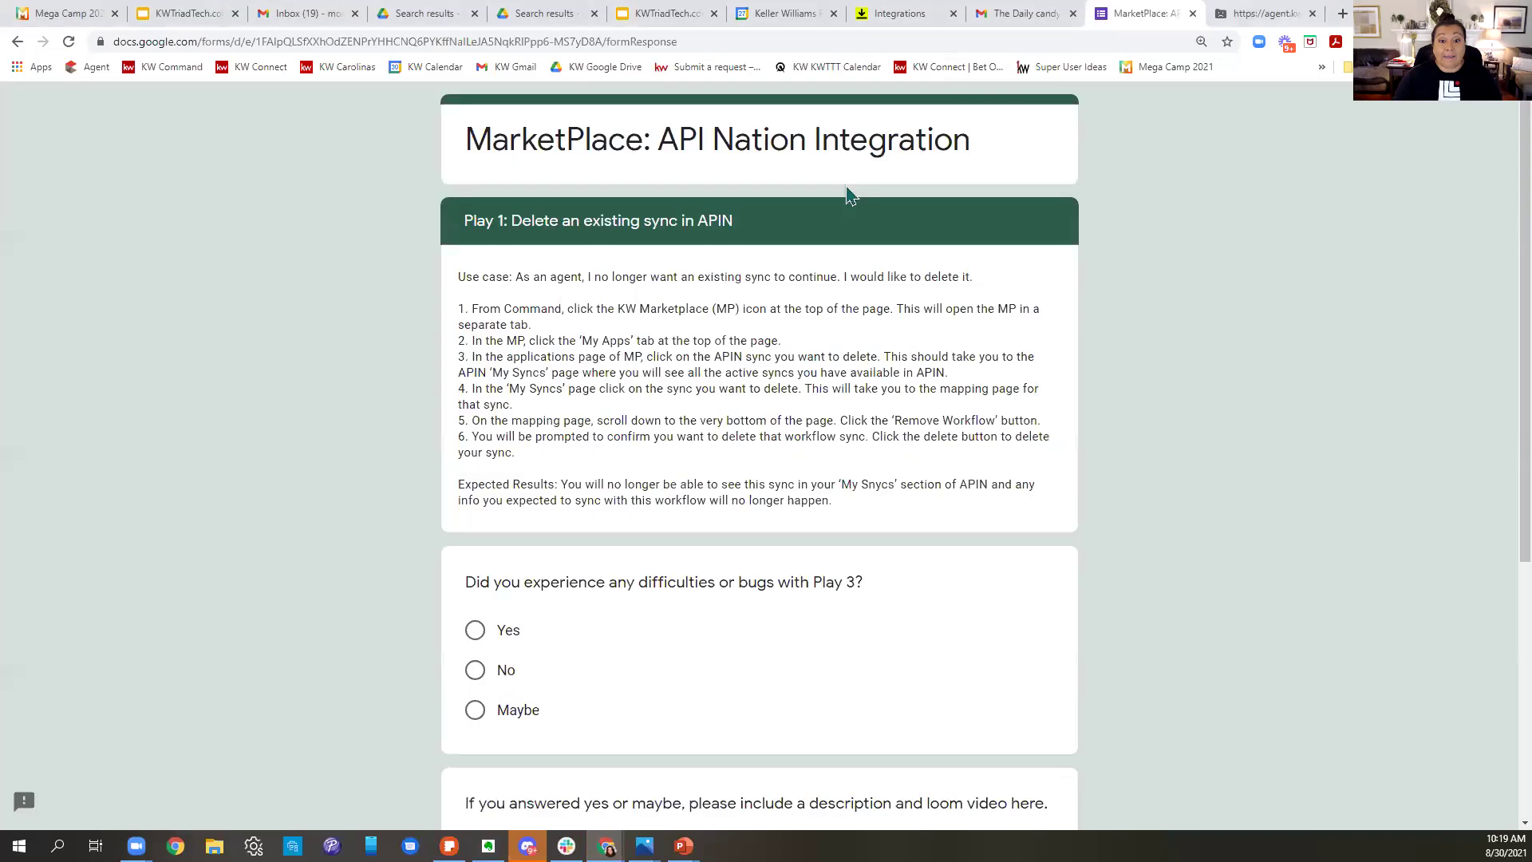
click(993, 17)
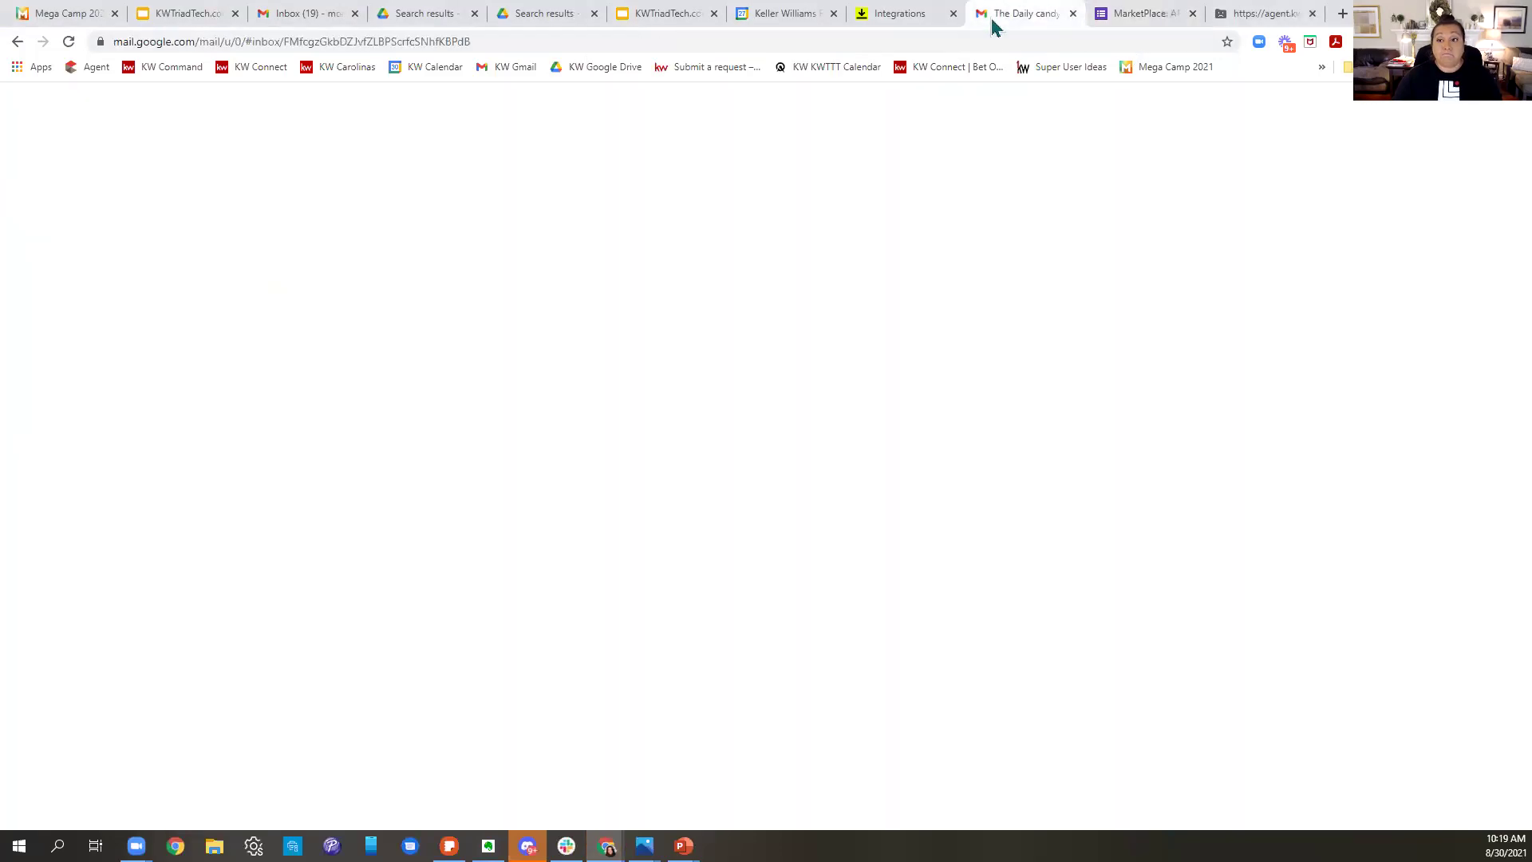
key(super+d)
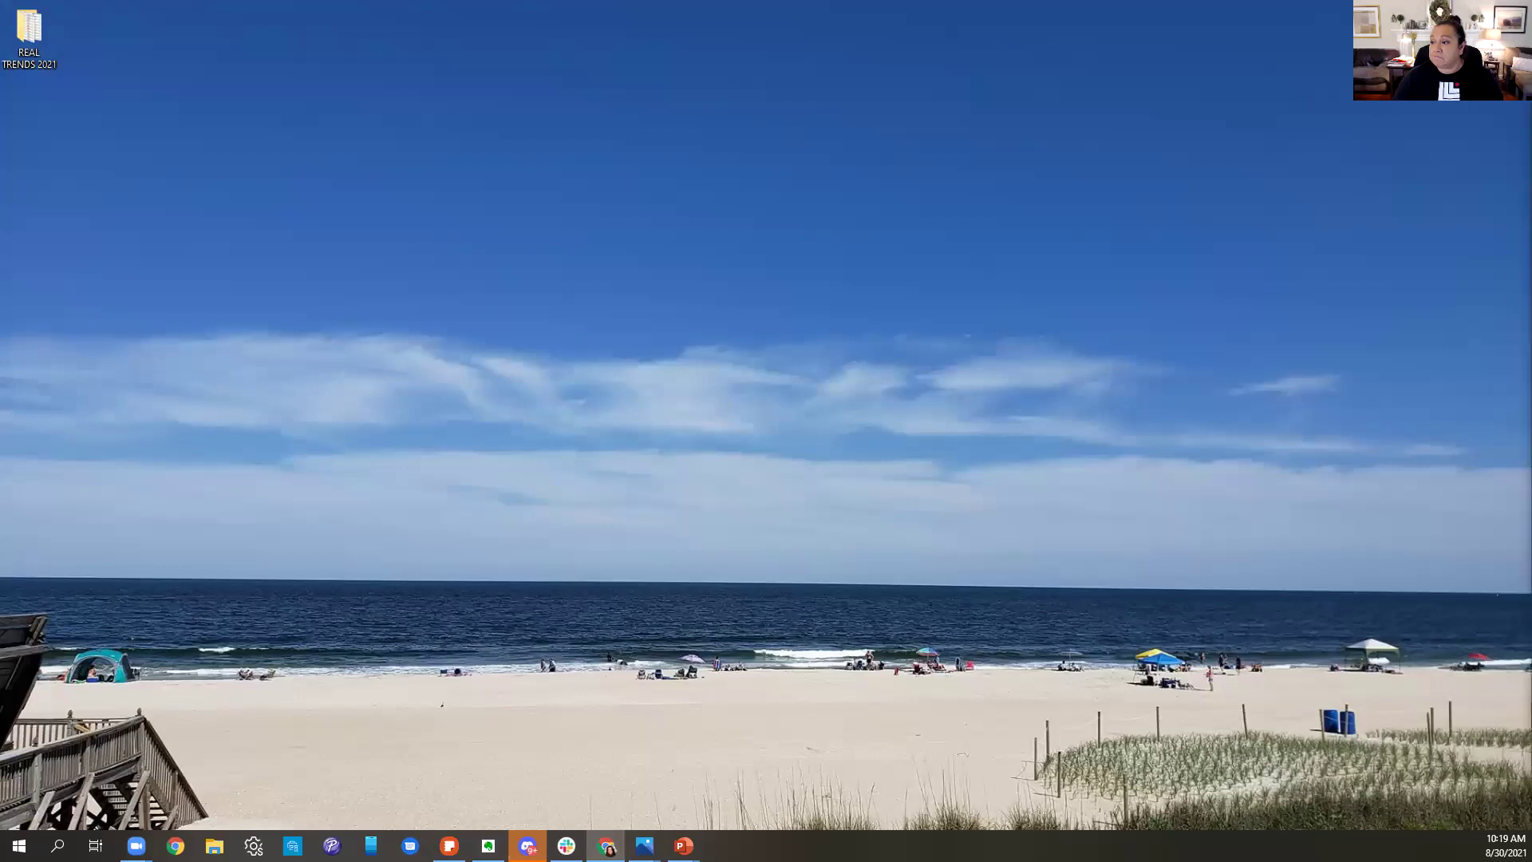
- Reopen the maximised agent.kw.com login and sign in with the saved credentials
key(alt+Tab)
key(super+Up)
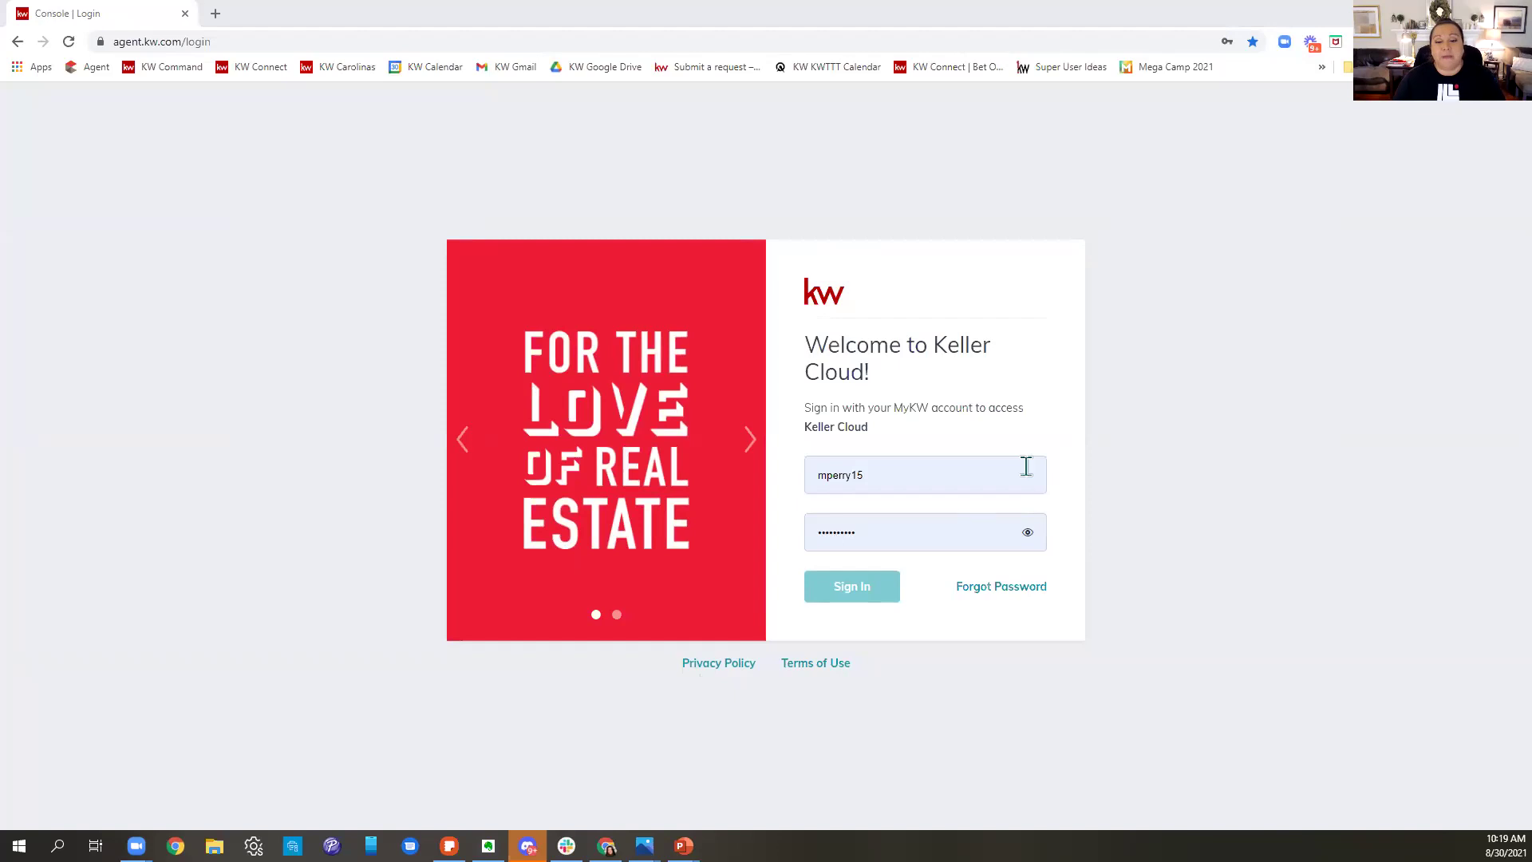
click(982, 479)
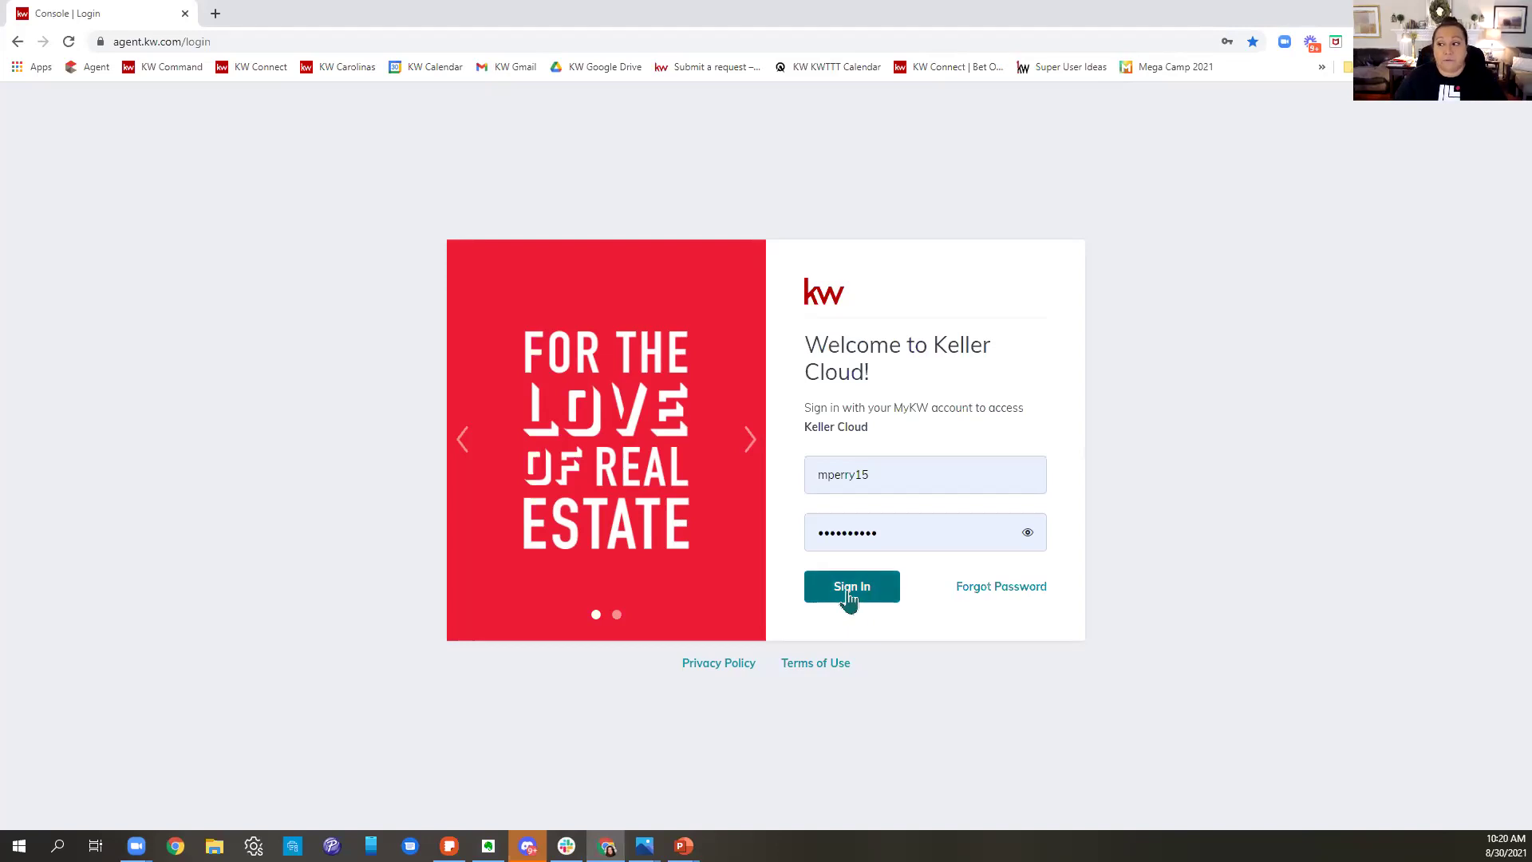
click(851, 590)
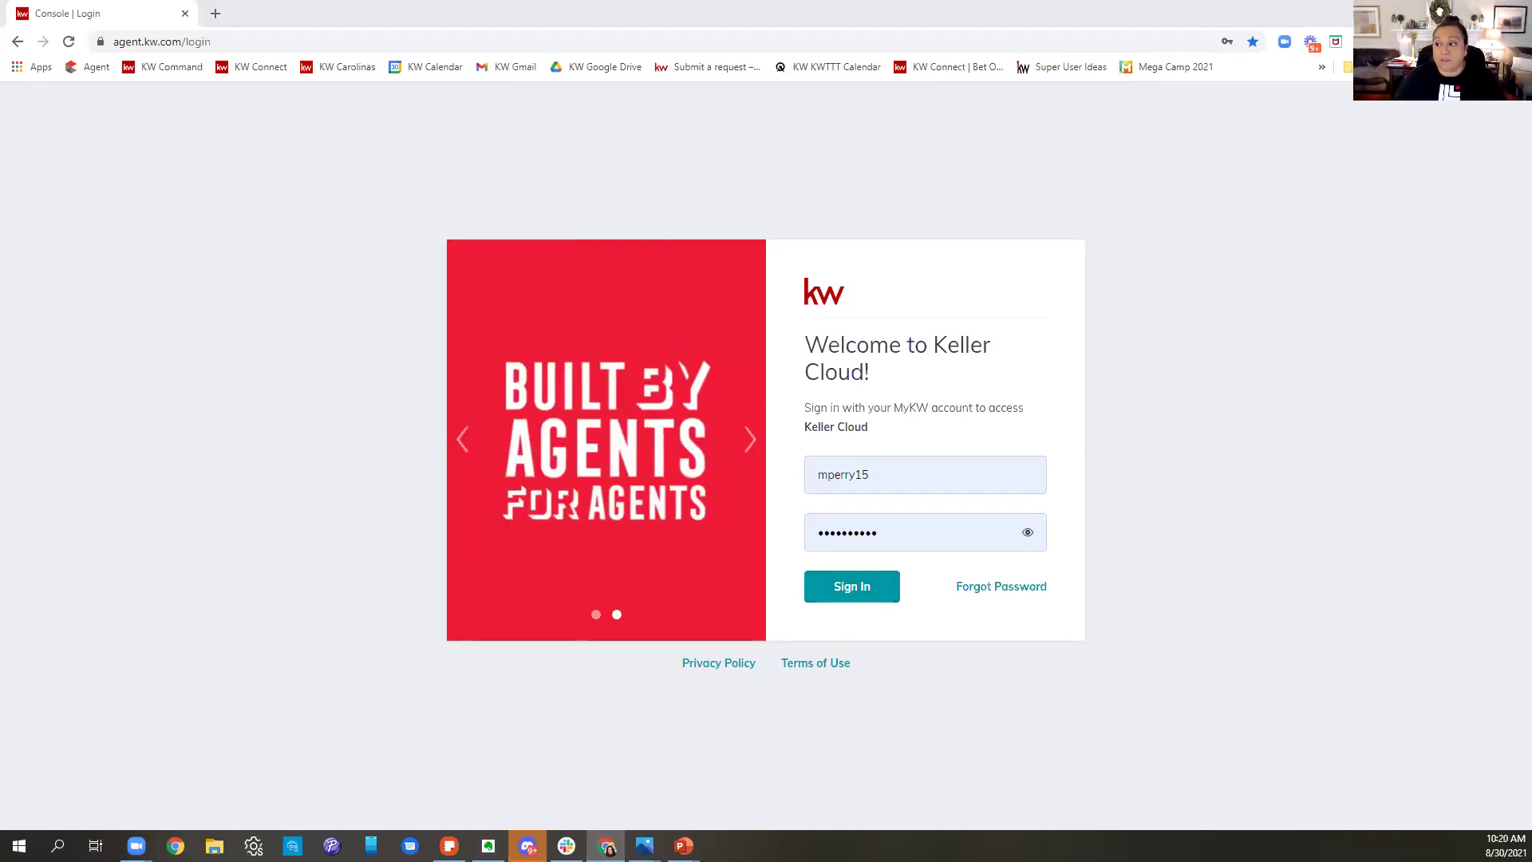
click(820, 602)
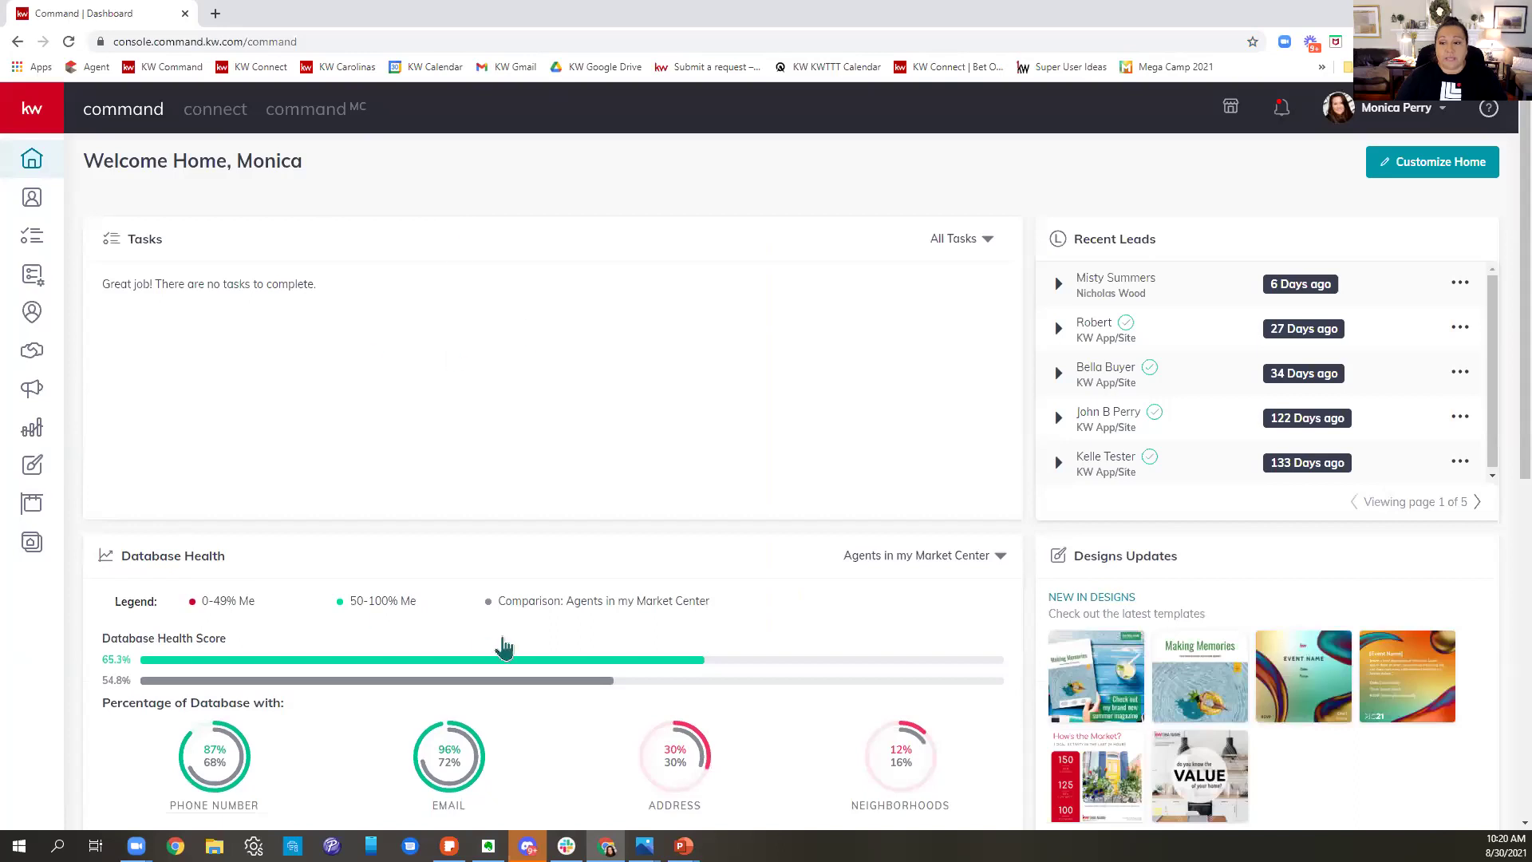
scroll(1359, 572, down, 2)
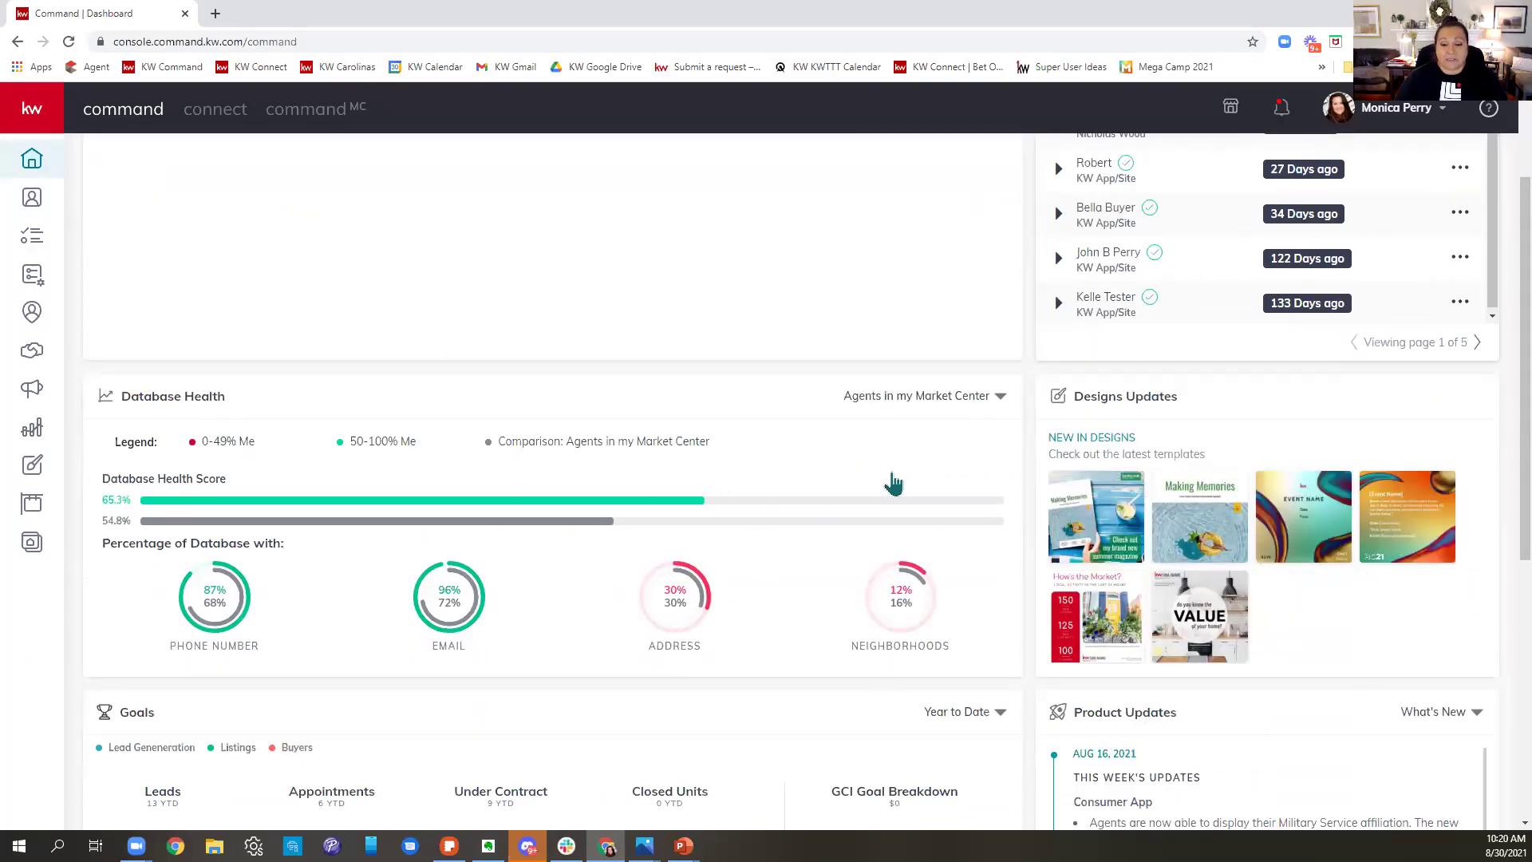
scroll(890, 477, down, 4)
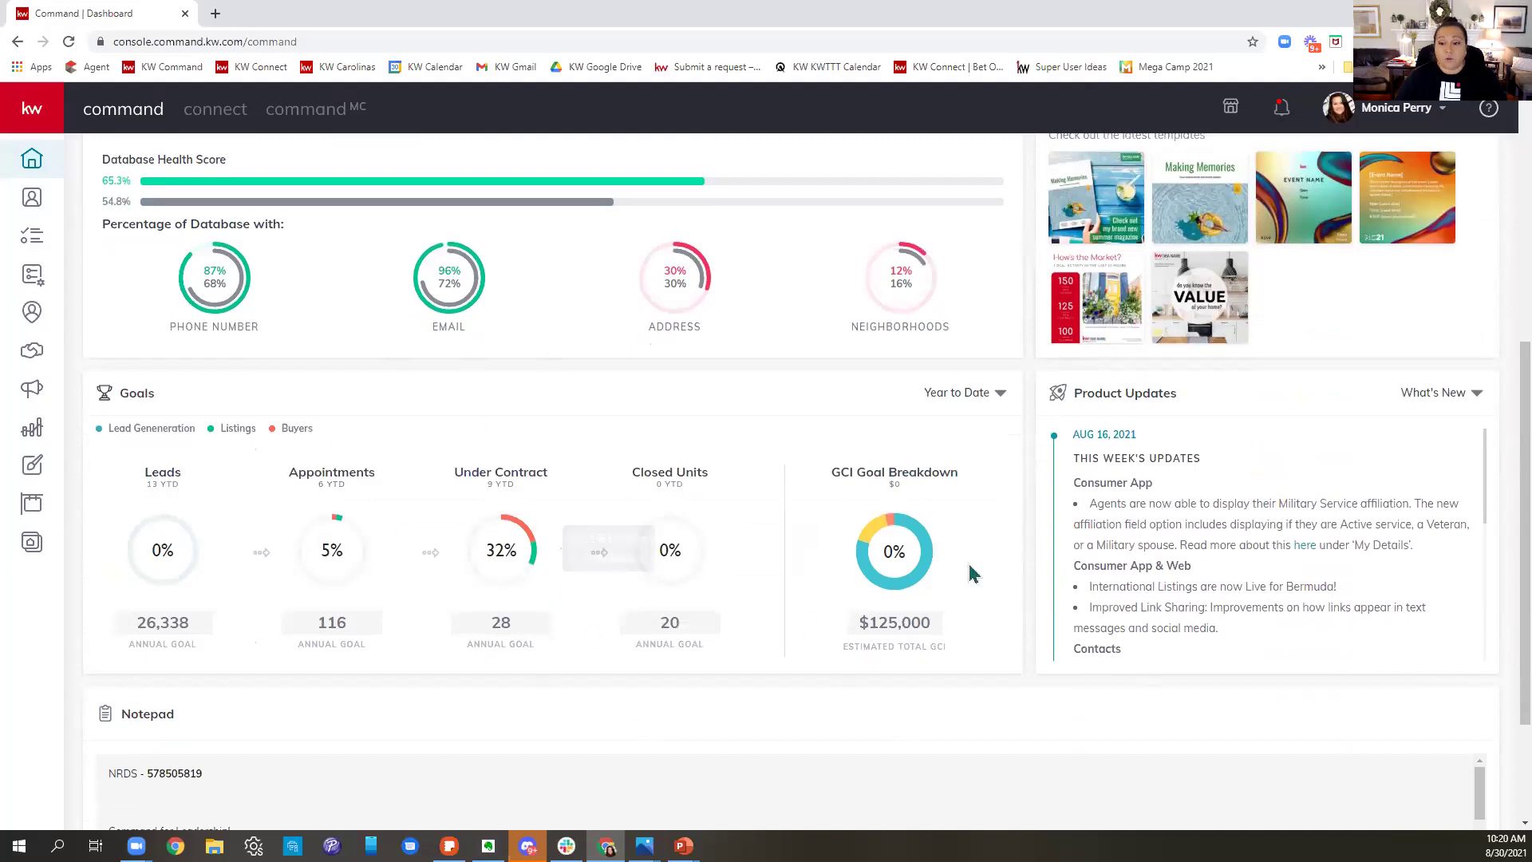
scroll(1265, 523, down, 2)
scroll(1265, 523, up, 3)
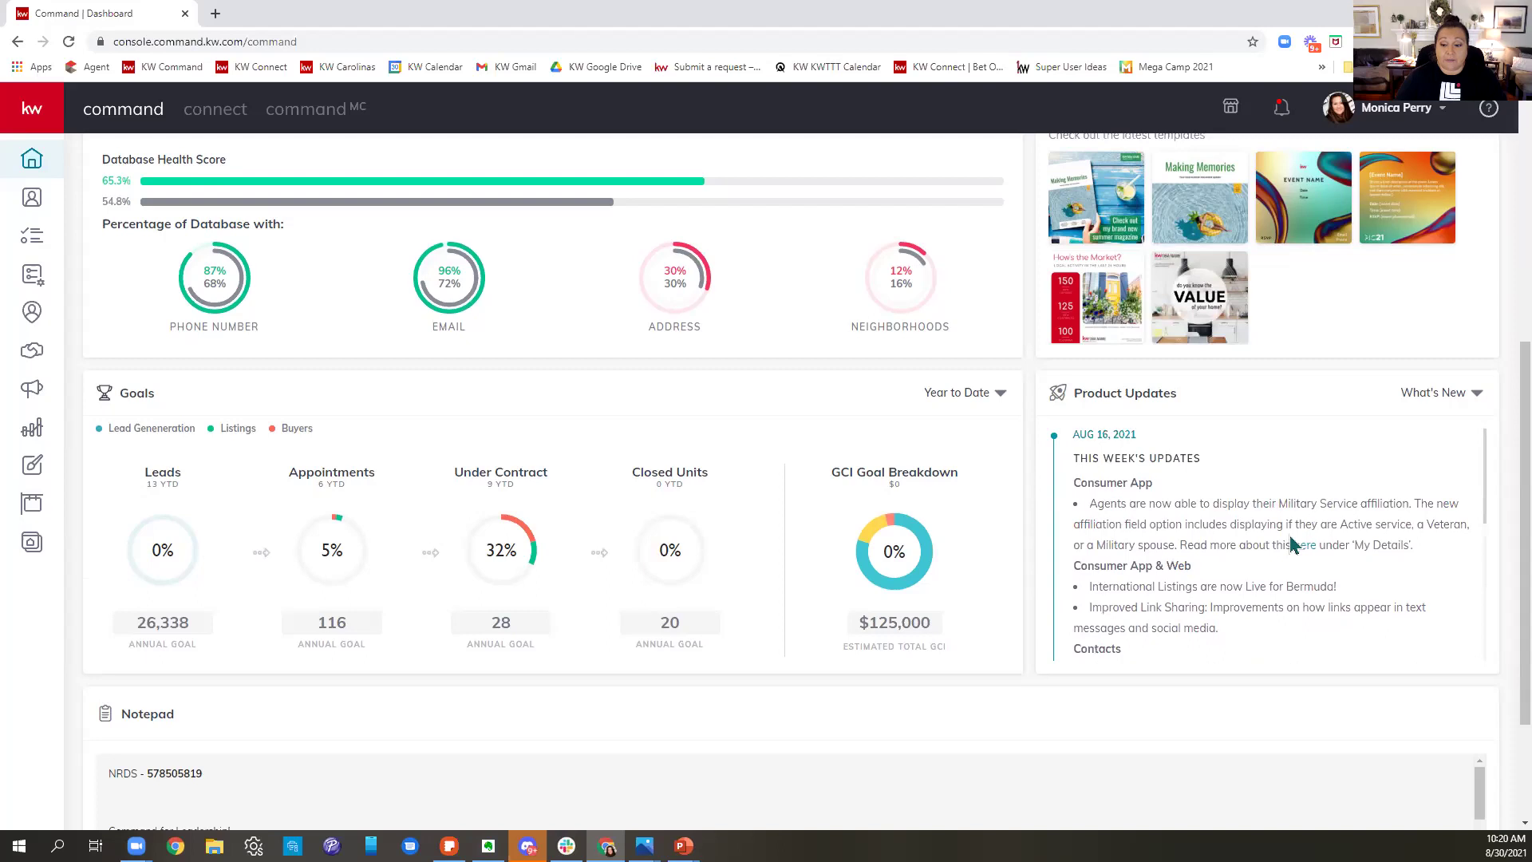
scroll(1004, 643, down, 2)
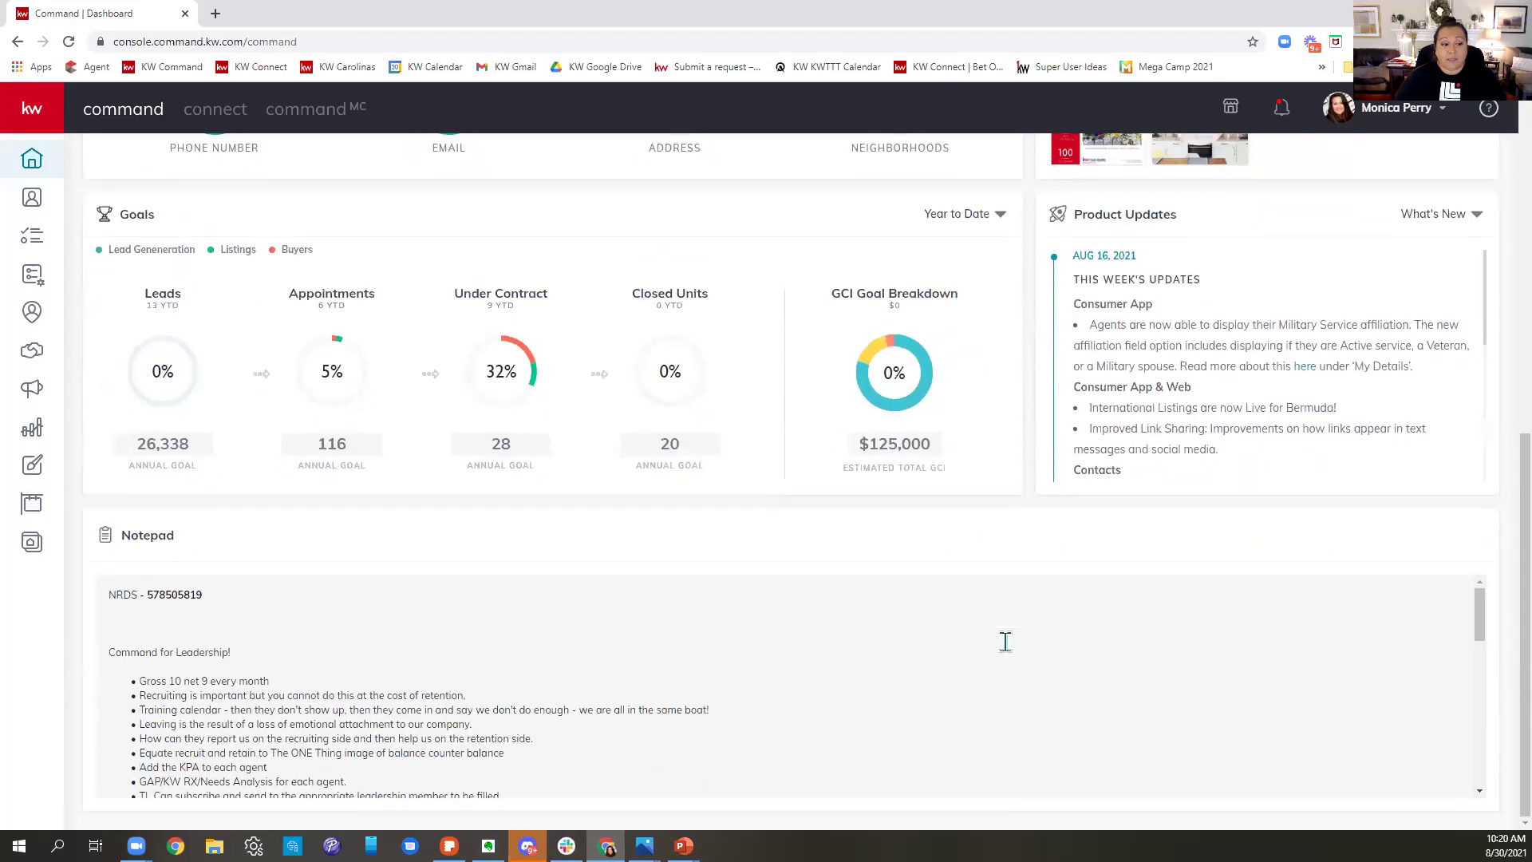
scroll(1189, 679, up, 8)
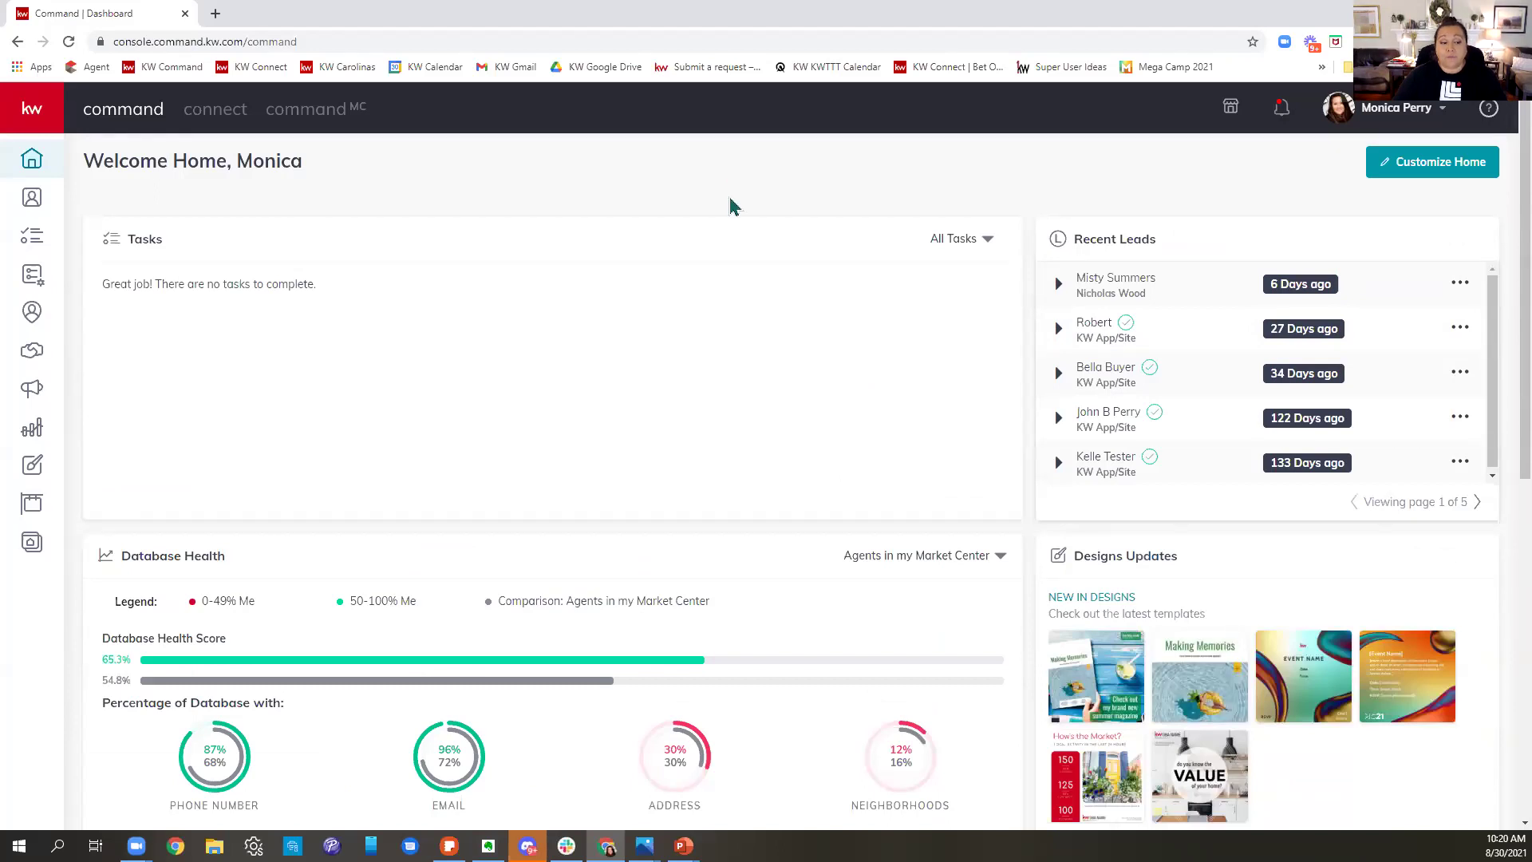
scroll(766, 384, down, 8)
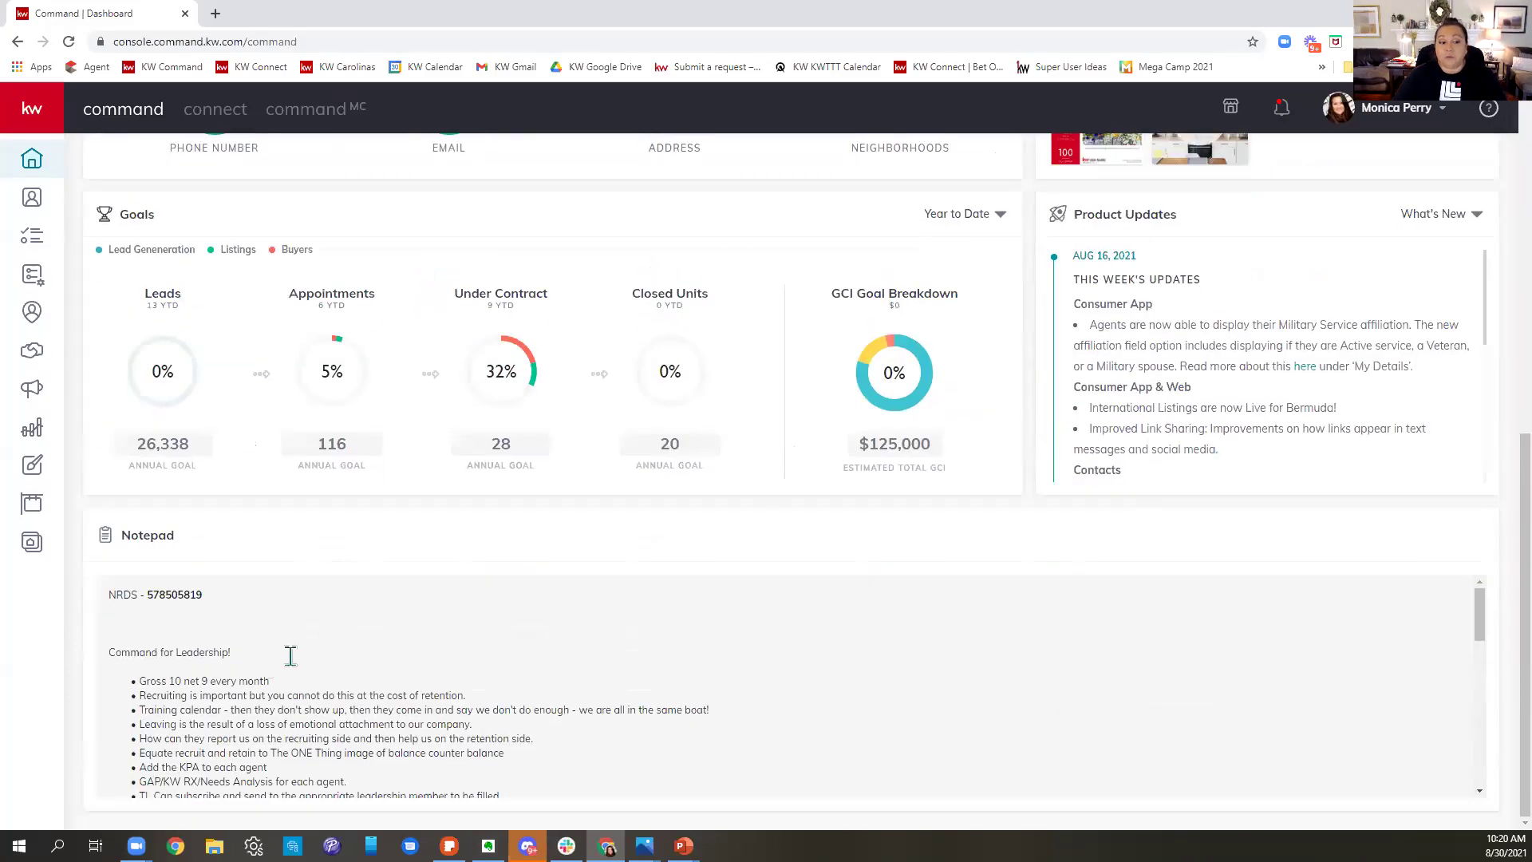
scroll(985, 663, up, 8)
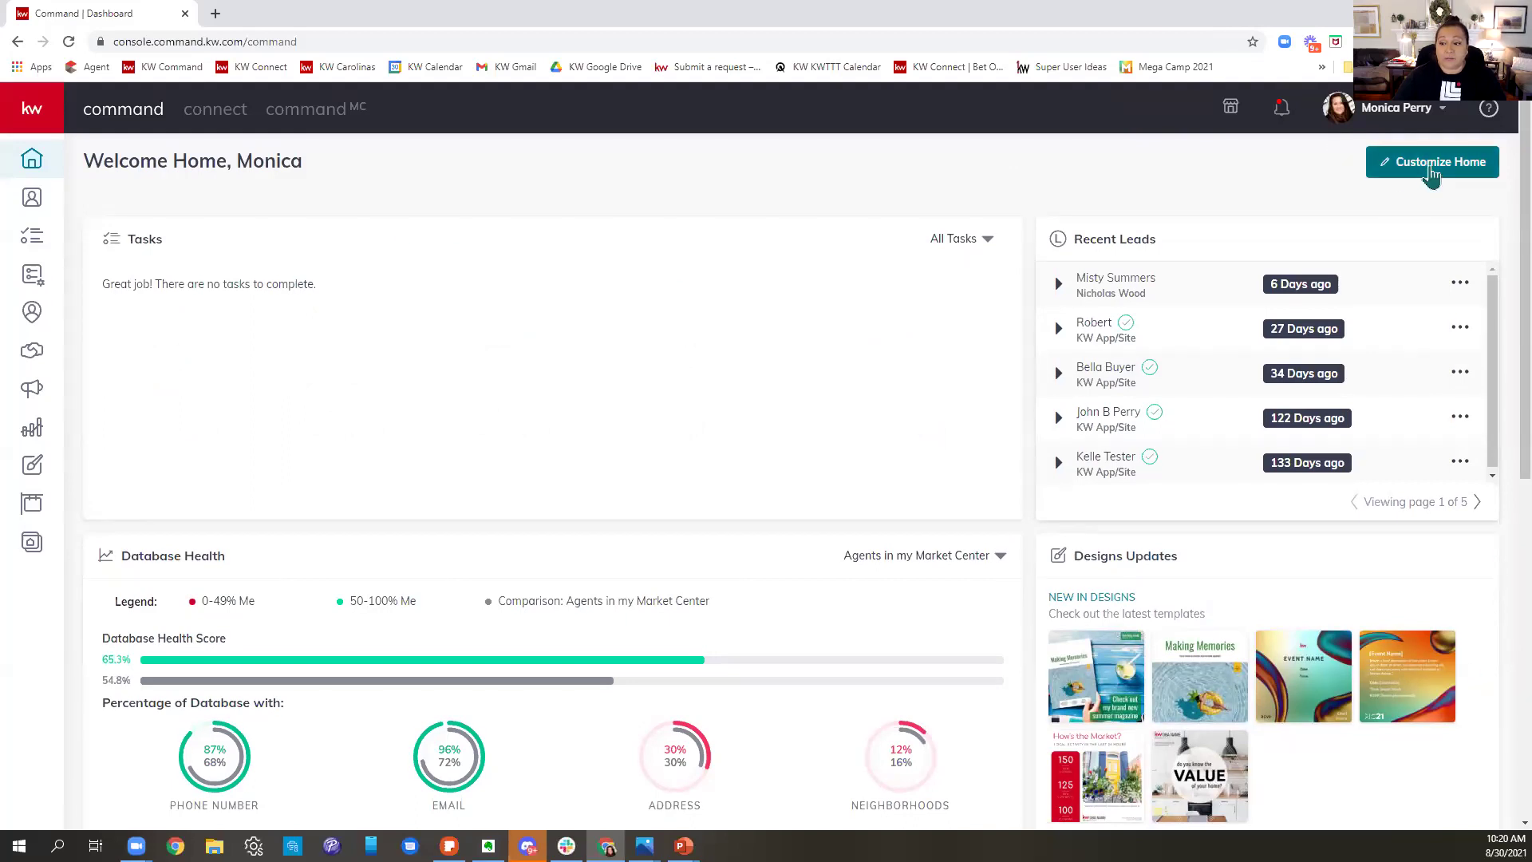
- Drag the Notepad tile to the top of the layout, uncheck it and apply
click(1432, 174)
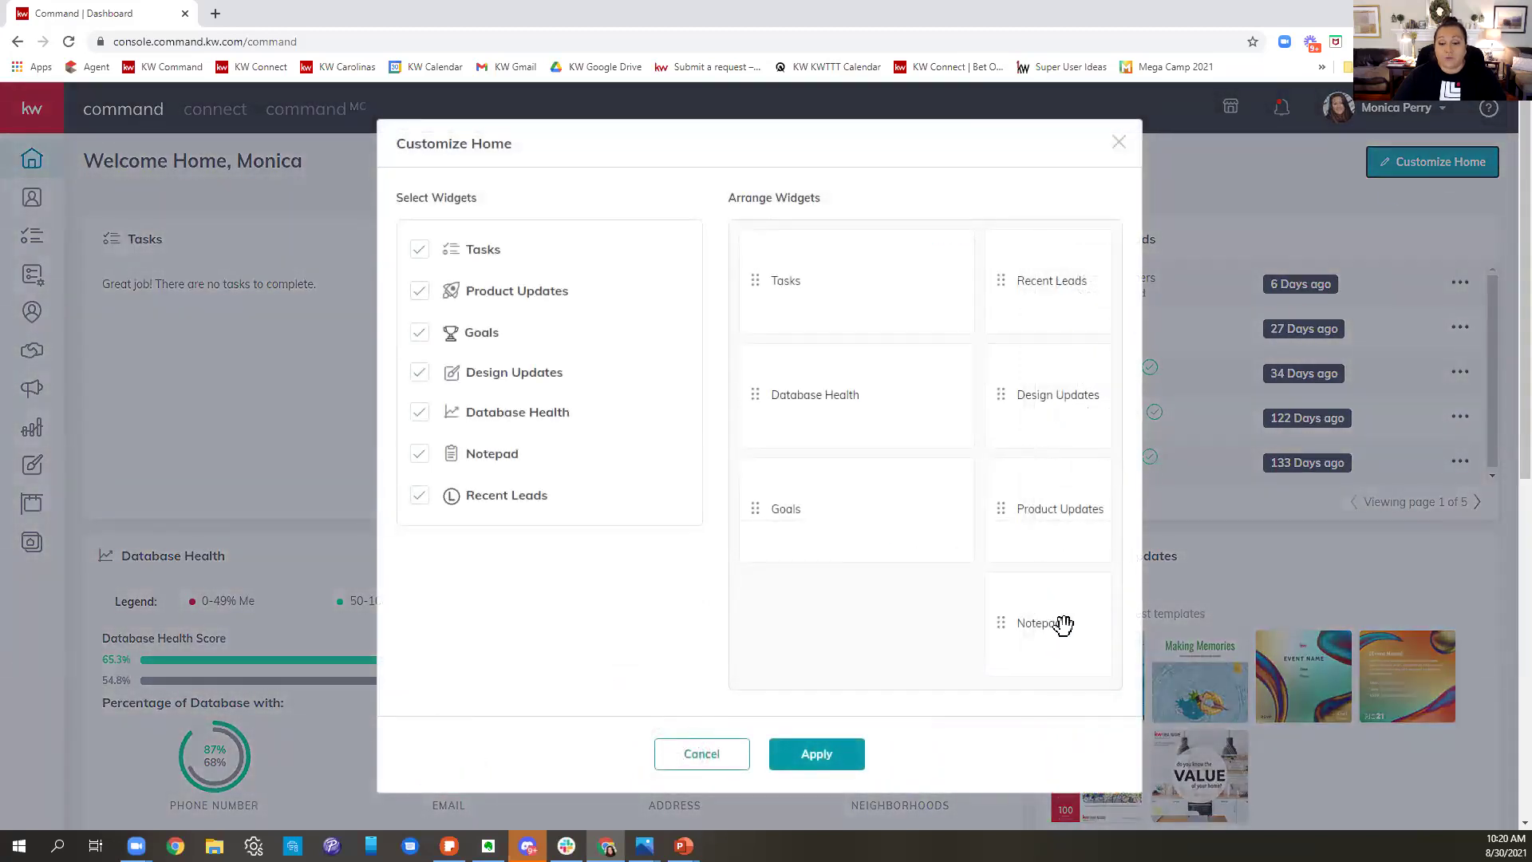
drag(1083, 664, 1046, 280)
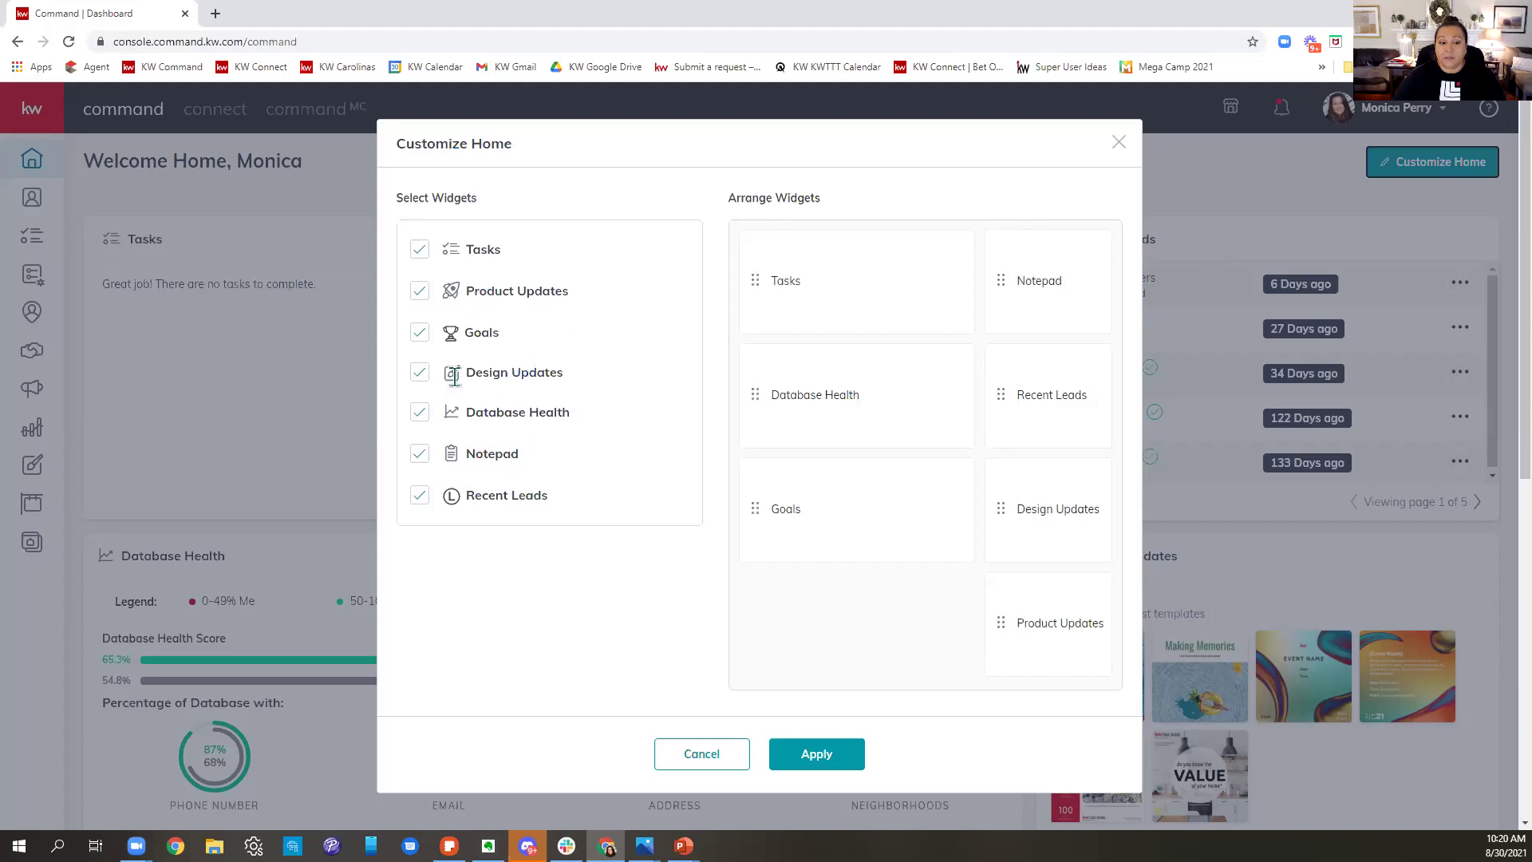
click(429, 453)
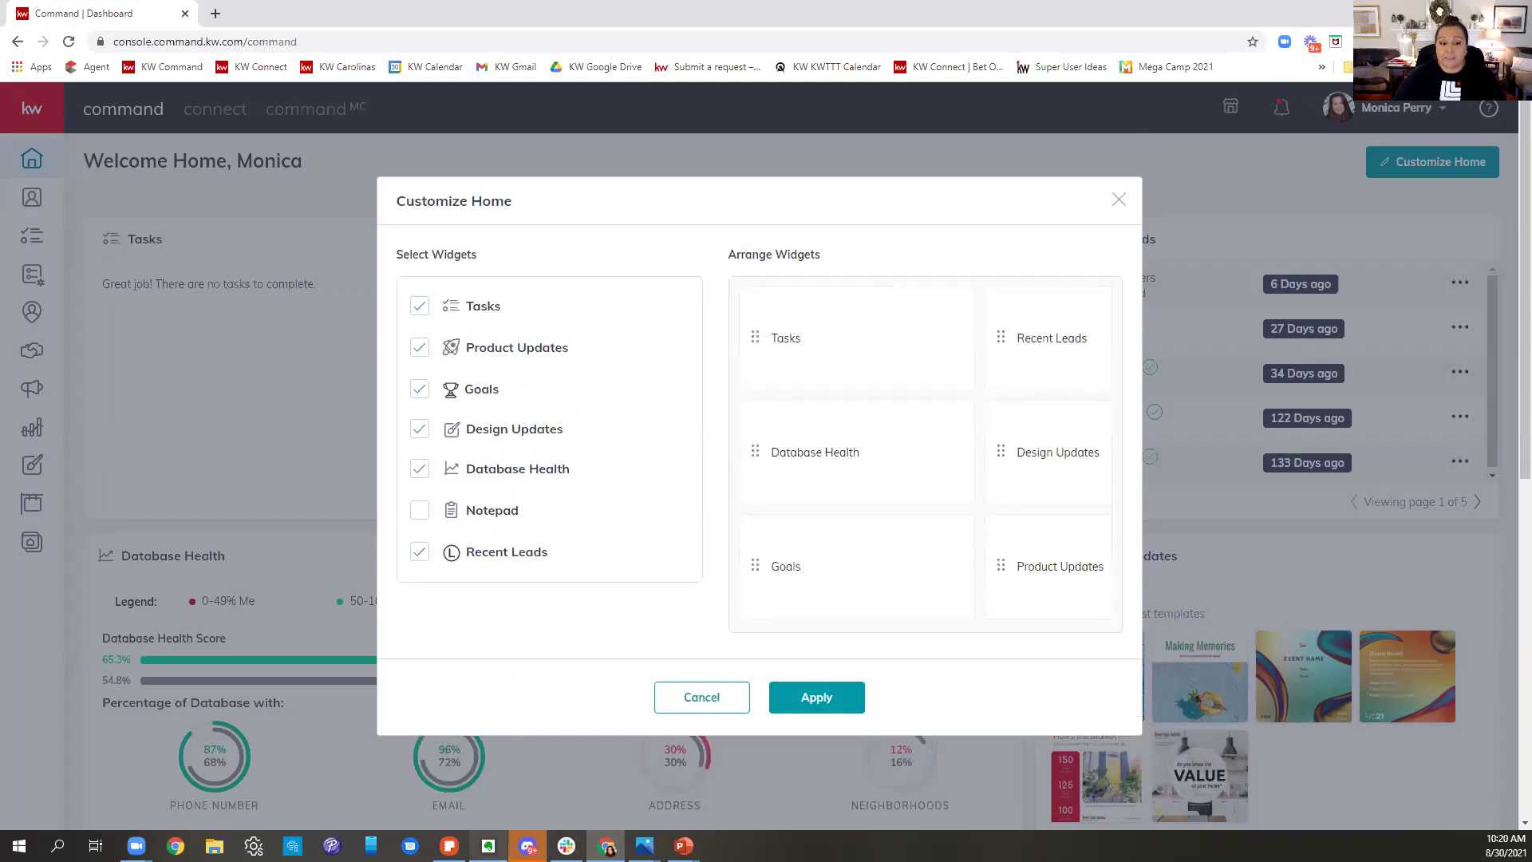
click(820, 707)
scroll(1181, 551, down, 5)
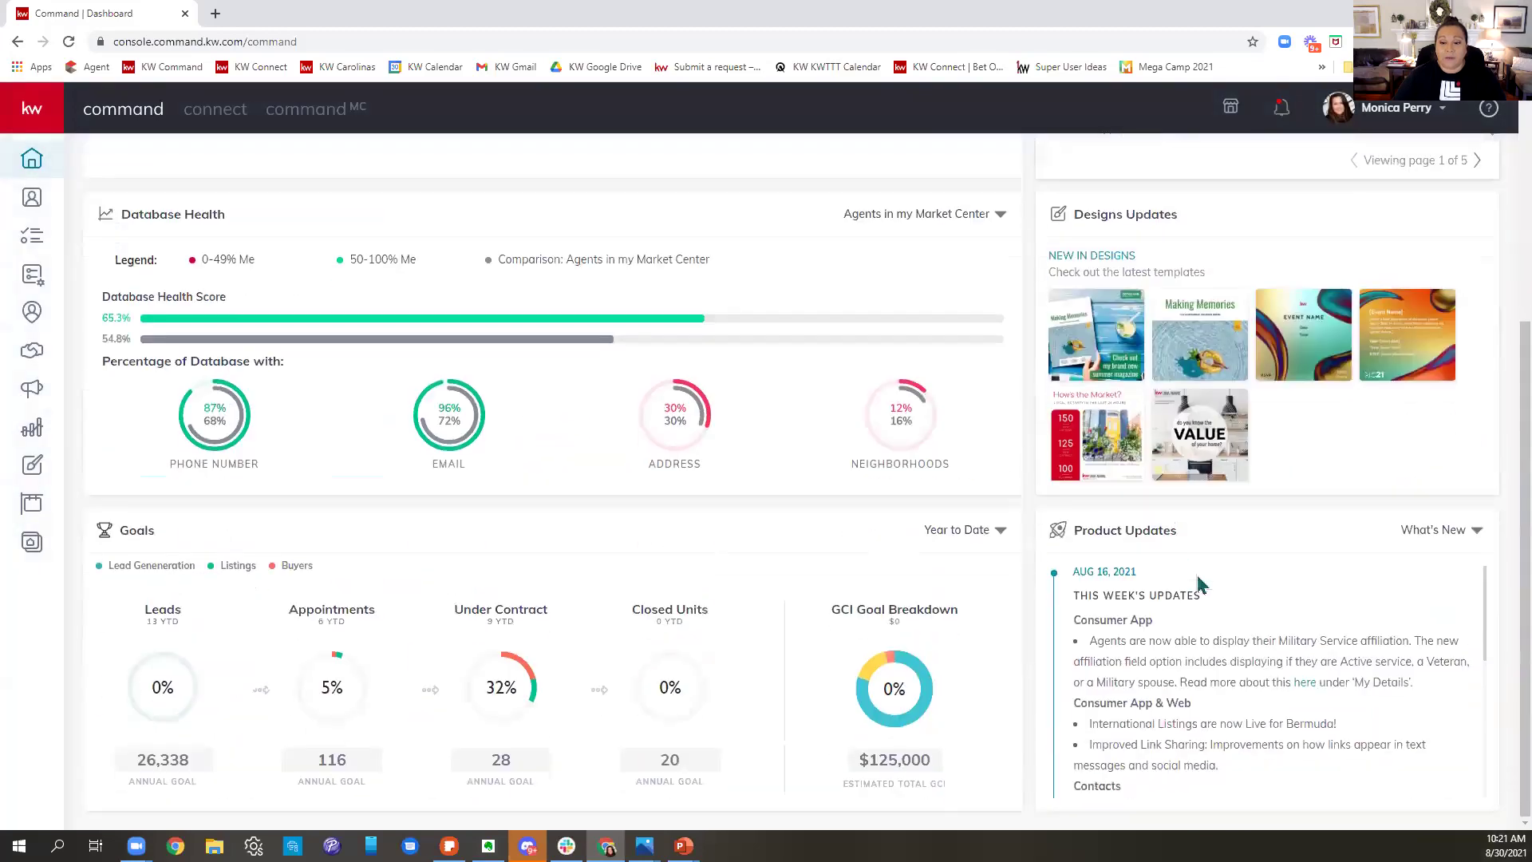
scroll(1236, 725, down, 5)
scroll(694, 626, up, 5)
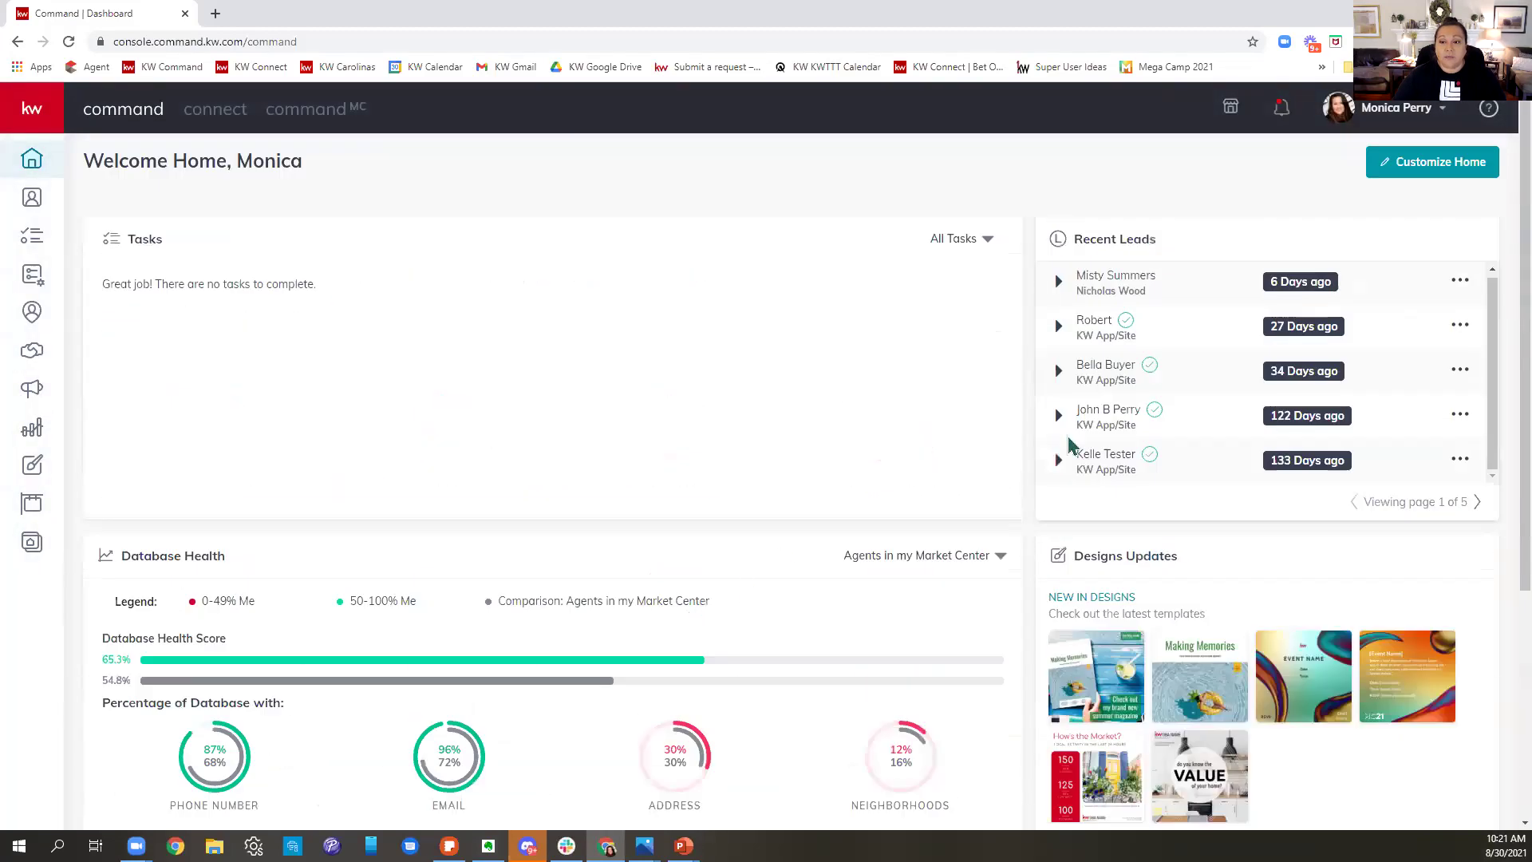
- Re-enable the Notepad widget in Customize Home and apply the new arrangement
click(1425, 170)
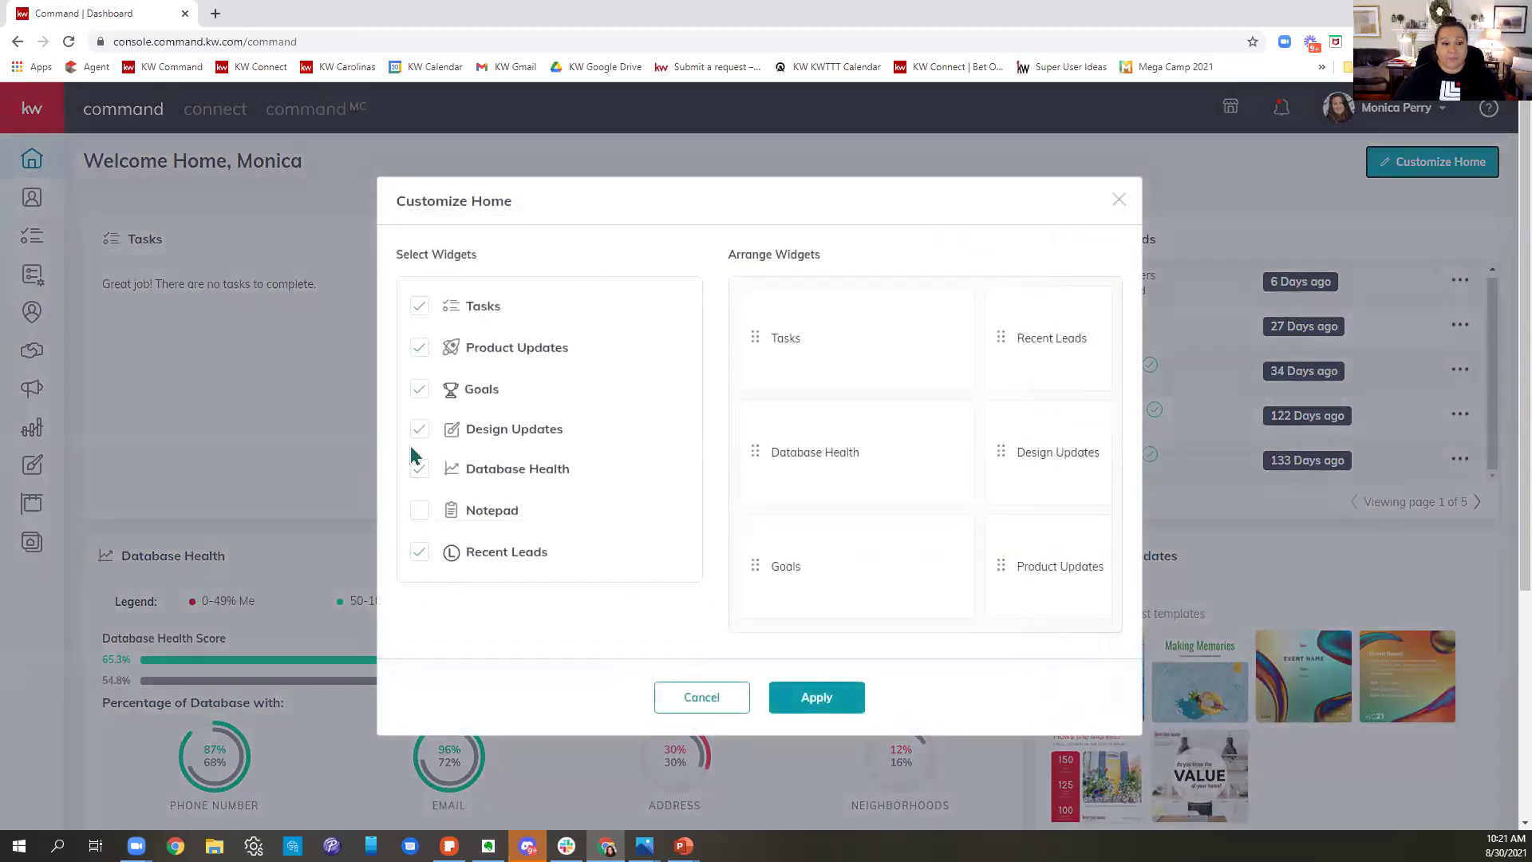
click(419, 512)
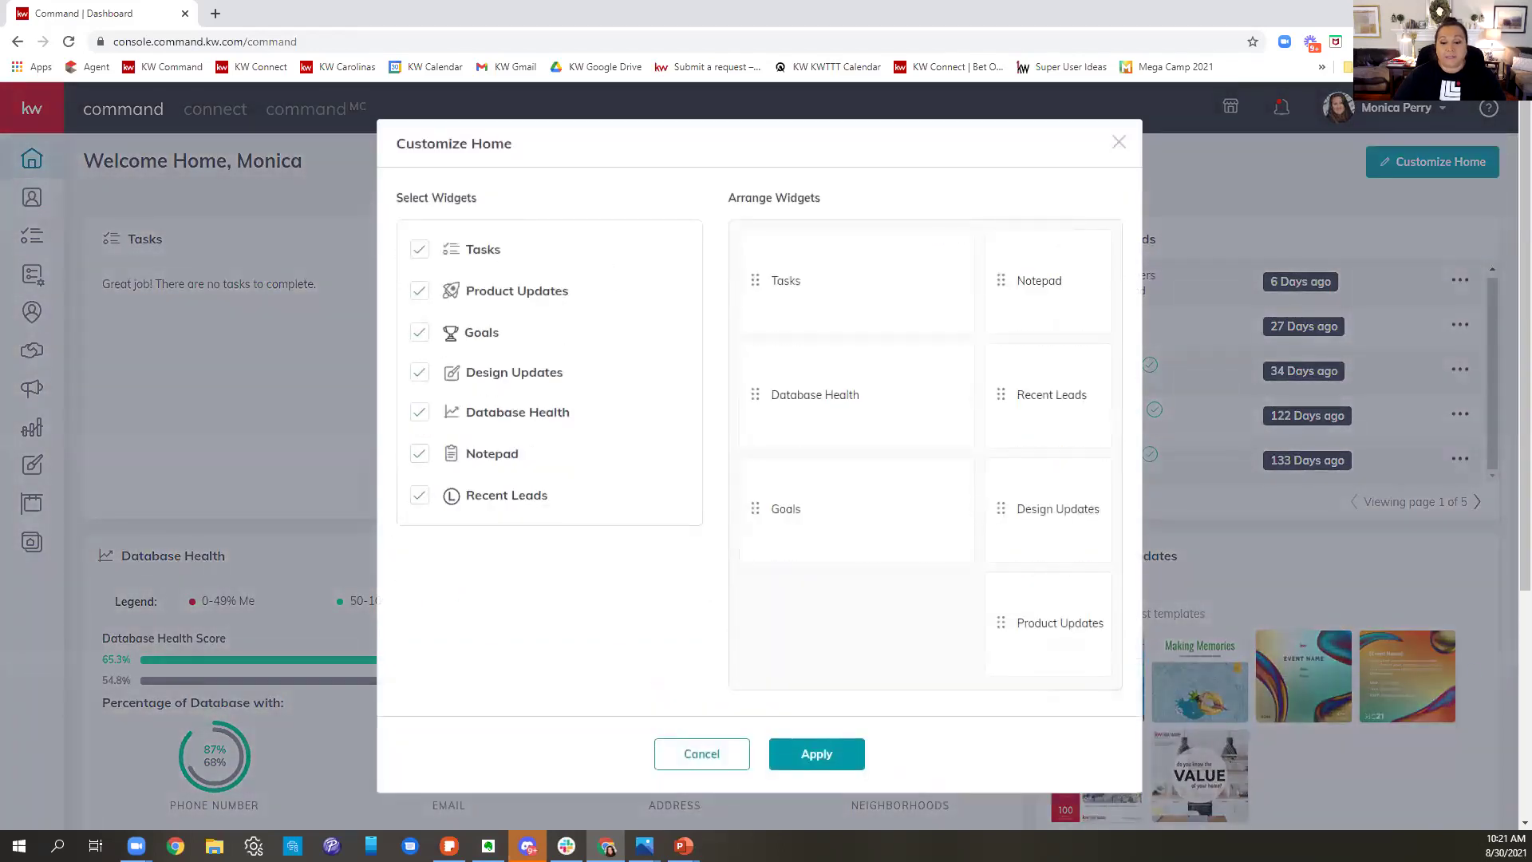
click(818, 759)
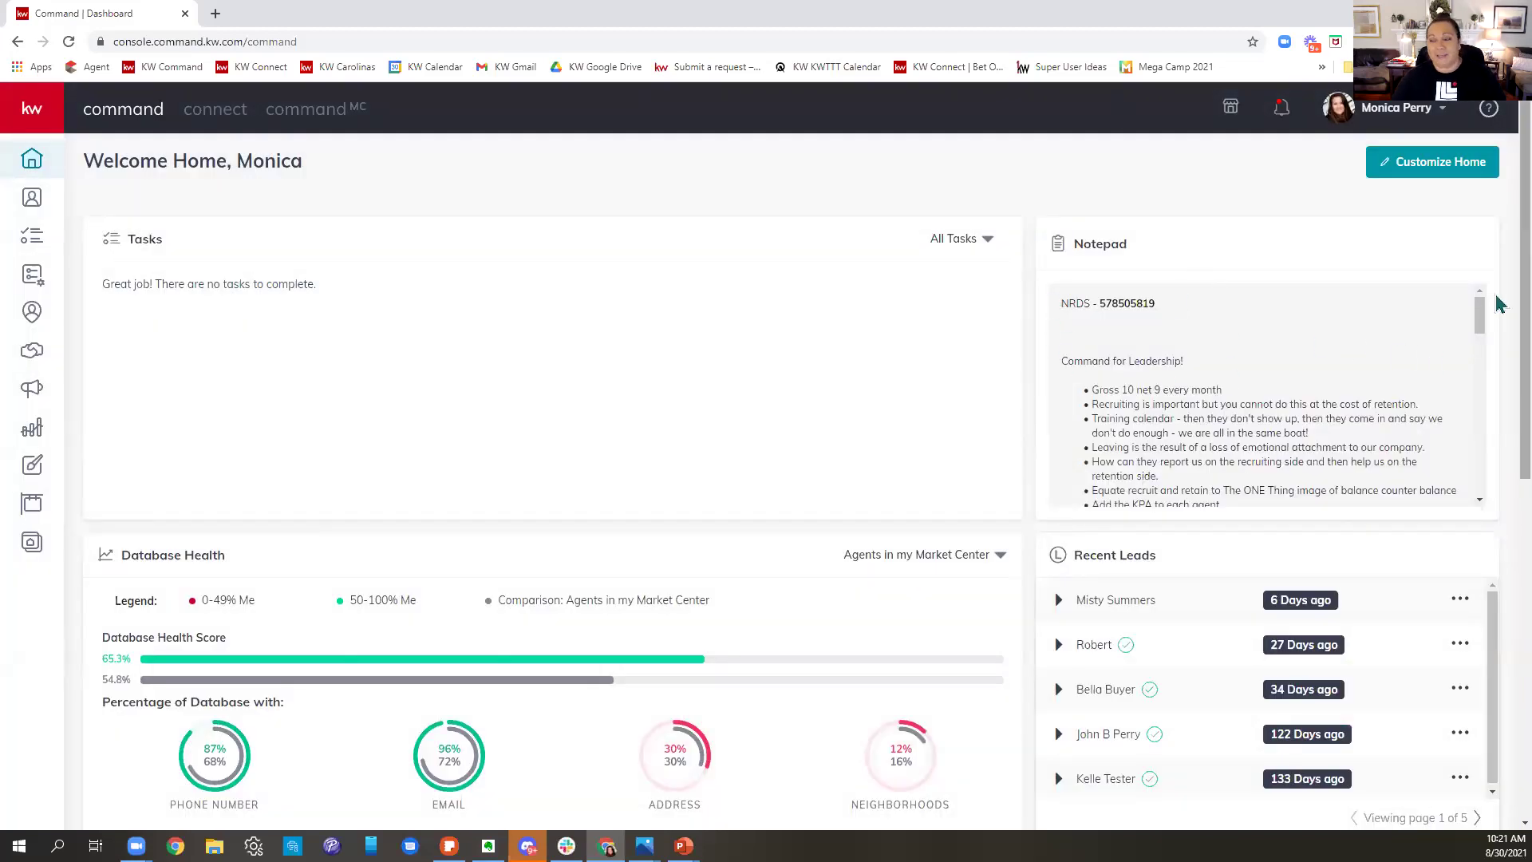
scroll(1163, 404, down, 10)
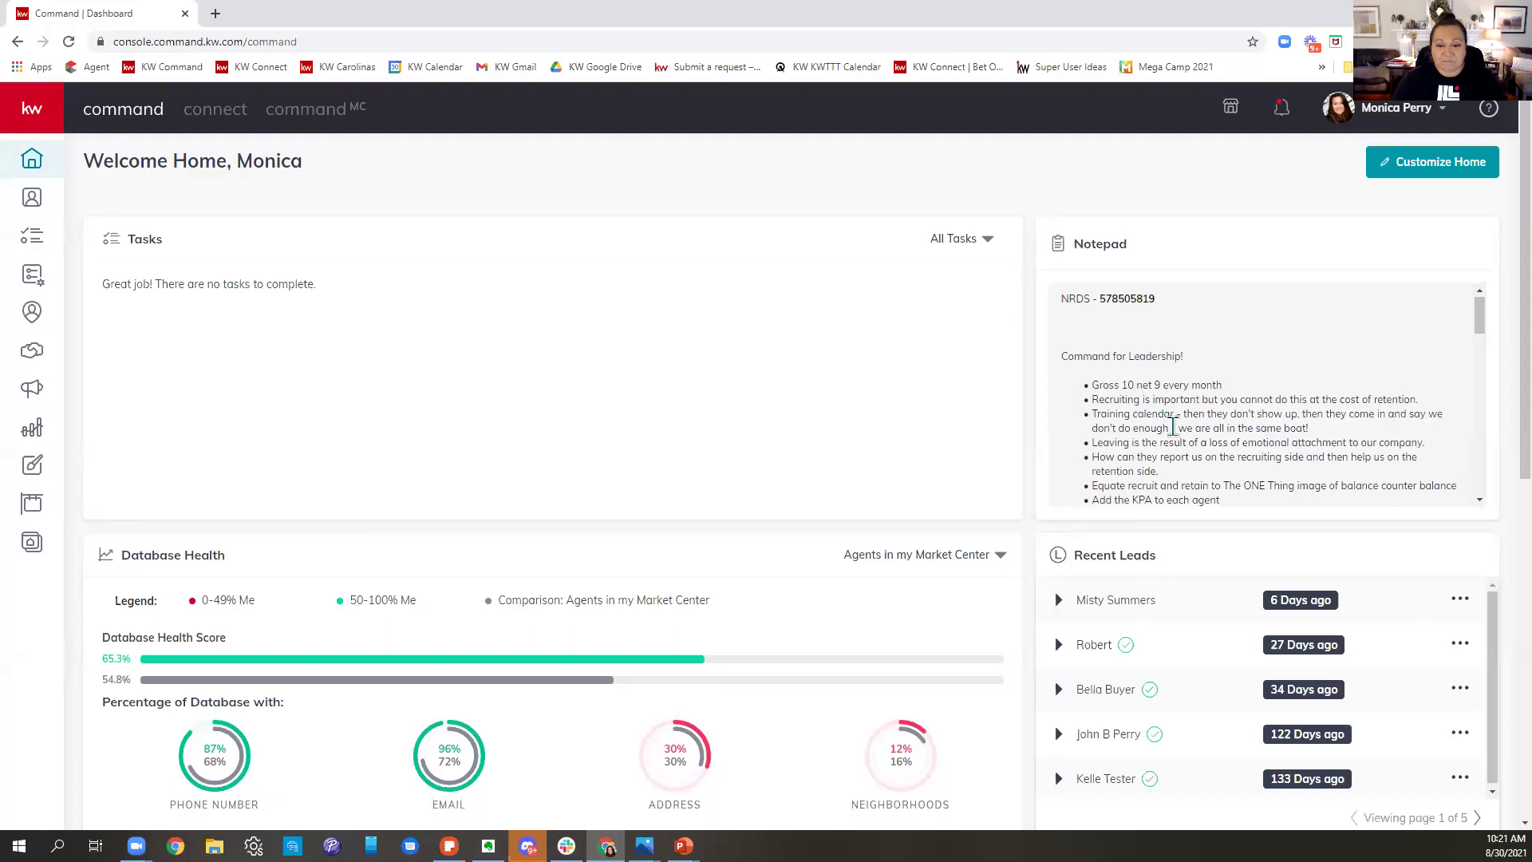
scroll(1210, 455, down, 3)
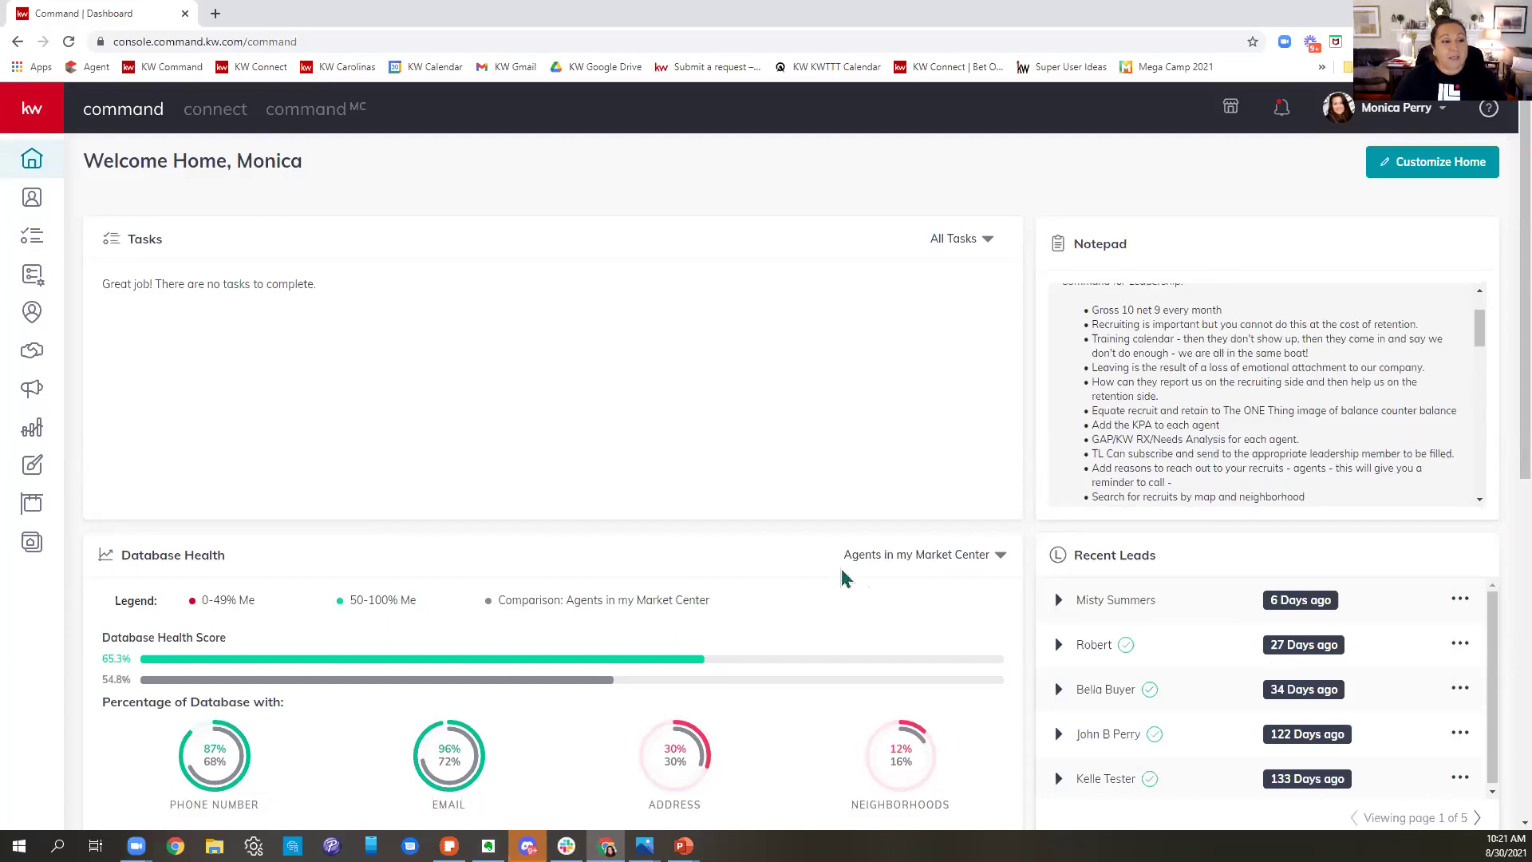
scroll(841, 574, down, 4)
scroll(841, 575, down, 4)
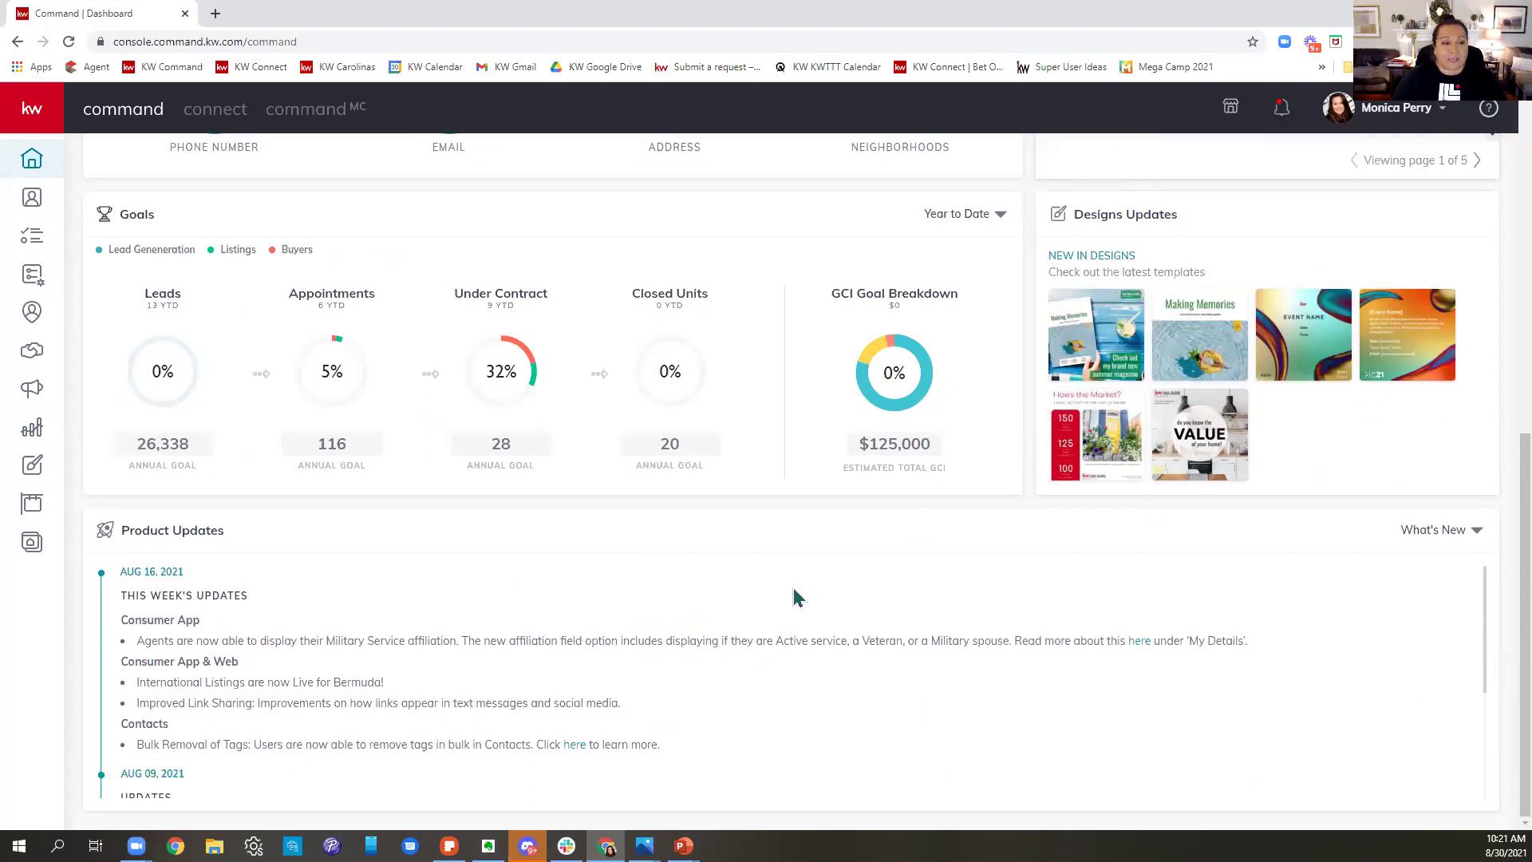
scroll(796, 597, up, 8)
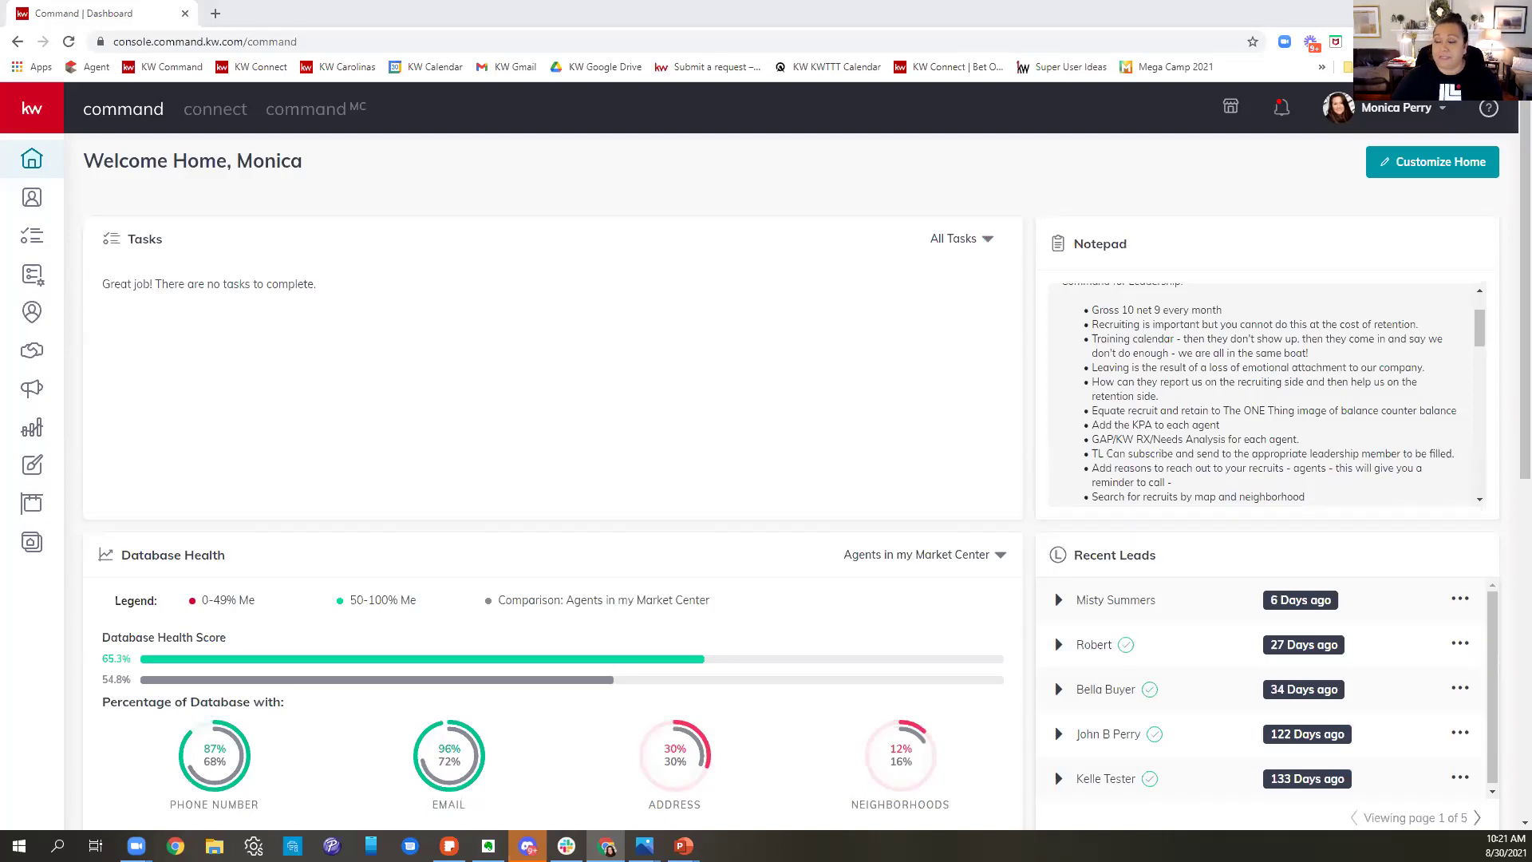
- Go to Contacts and dismiss the 'Welcome to the new Contacts!' banner
click(43, 205)
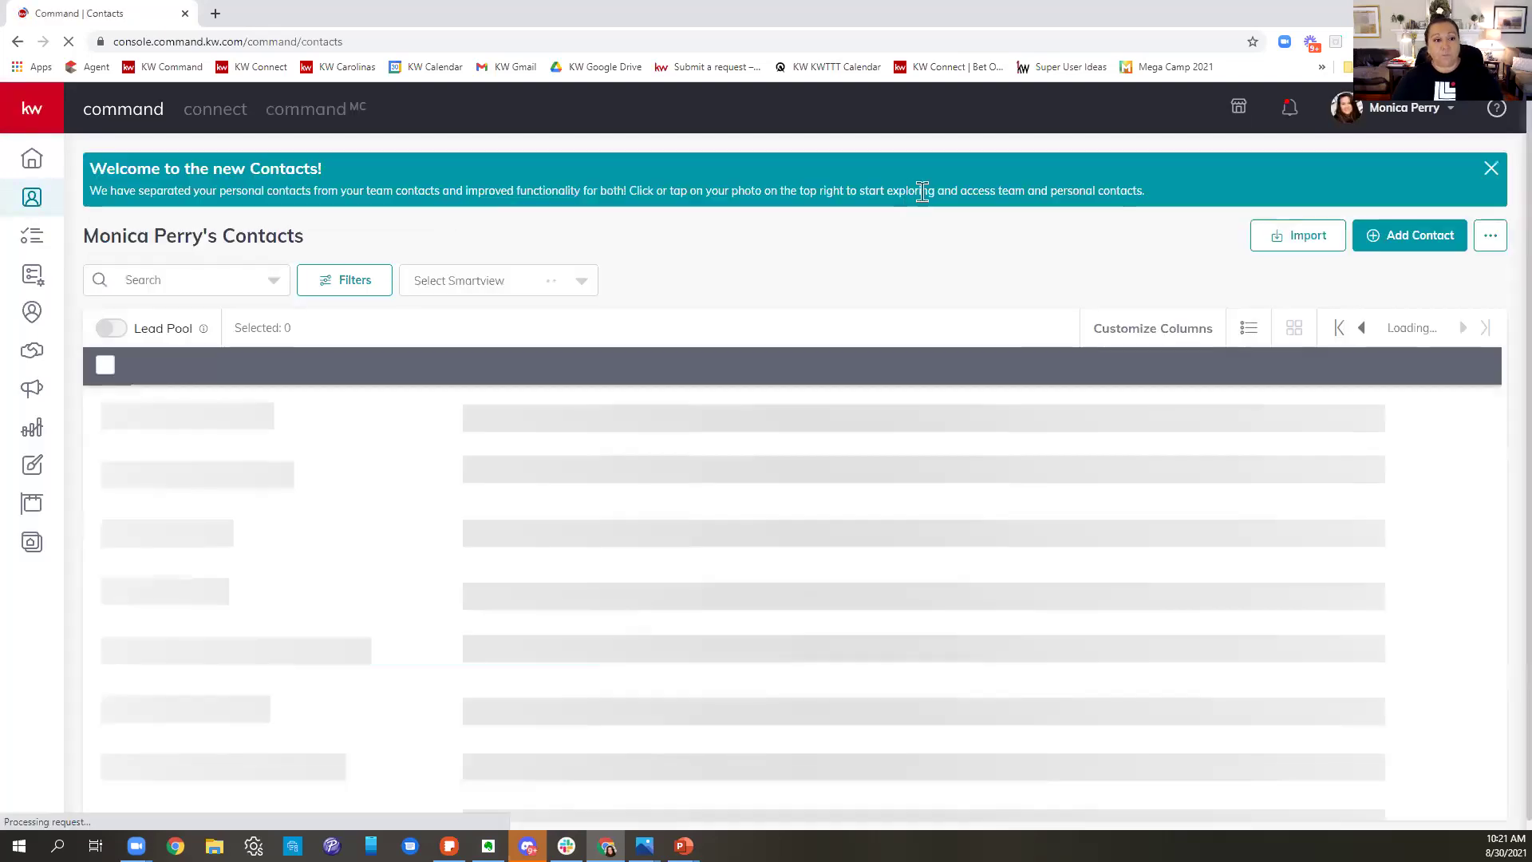
click(1492, 169)
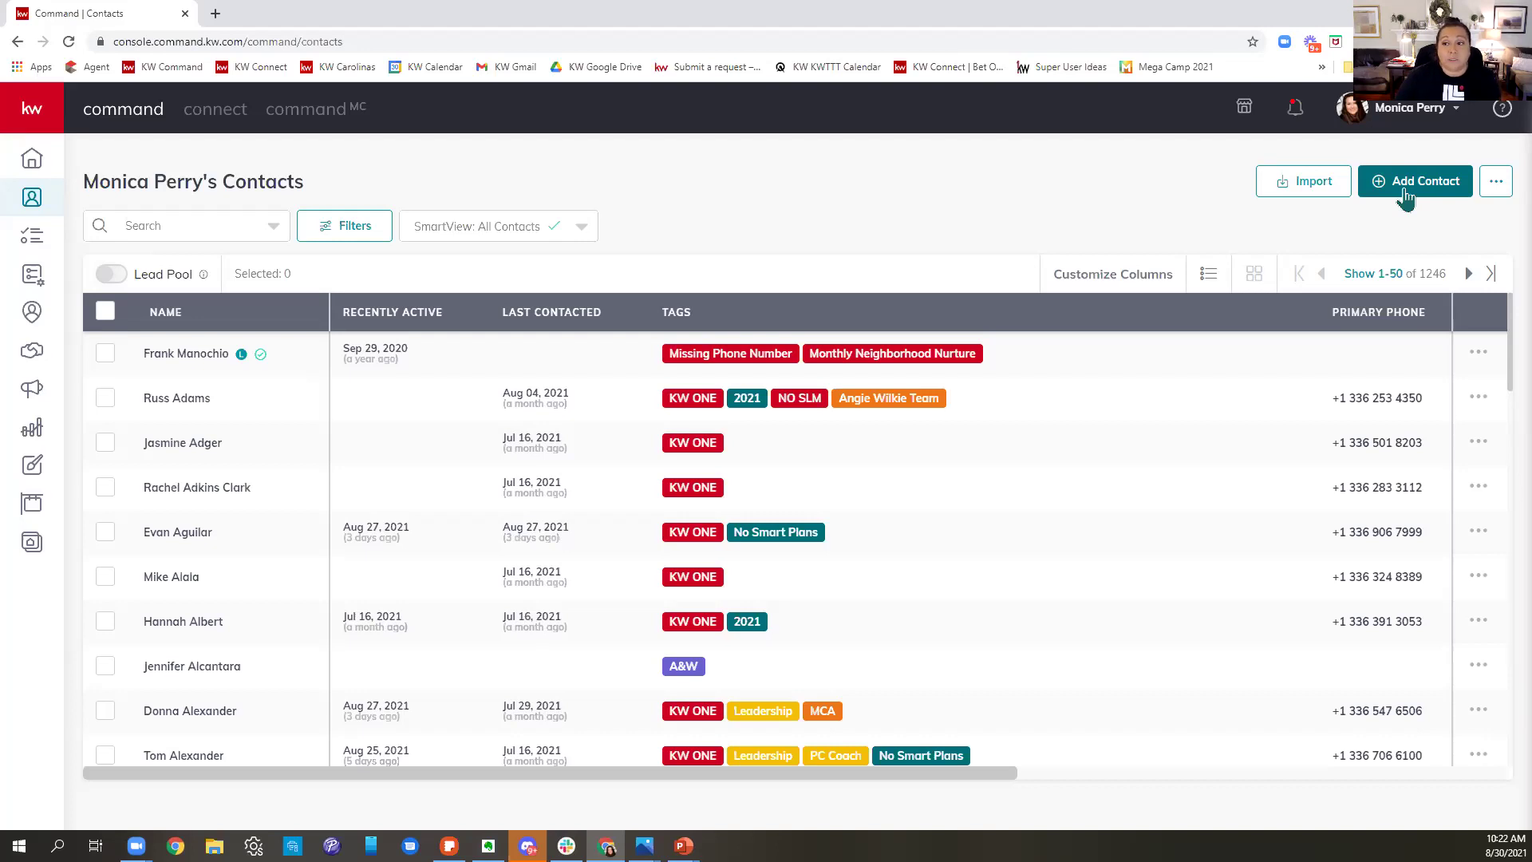
- Start a new contact and enter their first and last name, adding a middle initial
click(1406, 197)
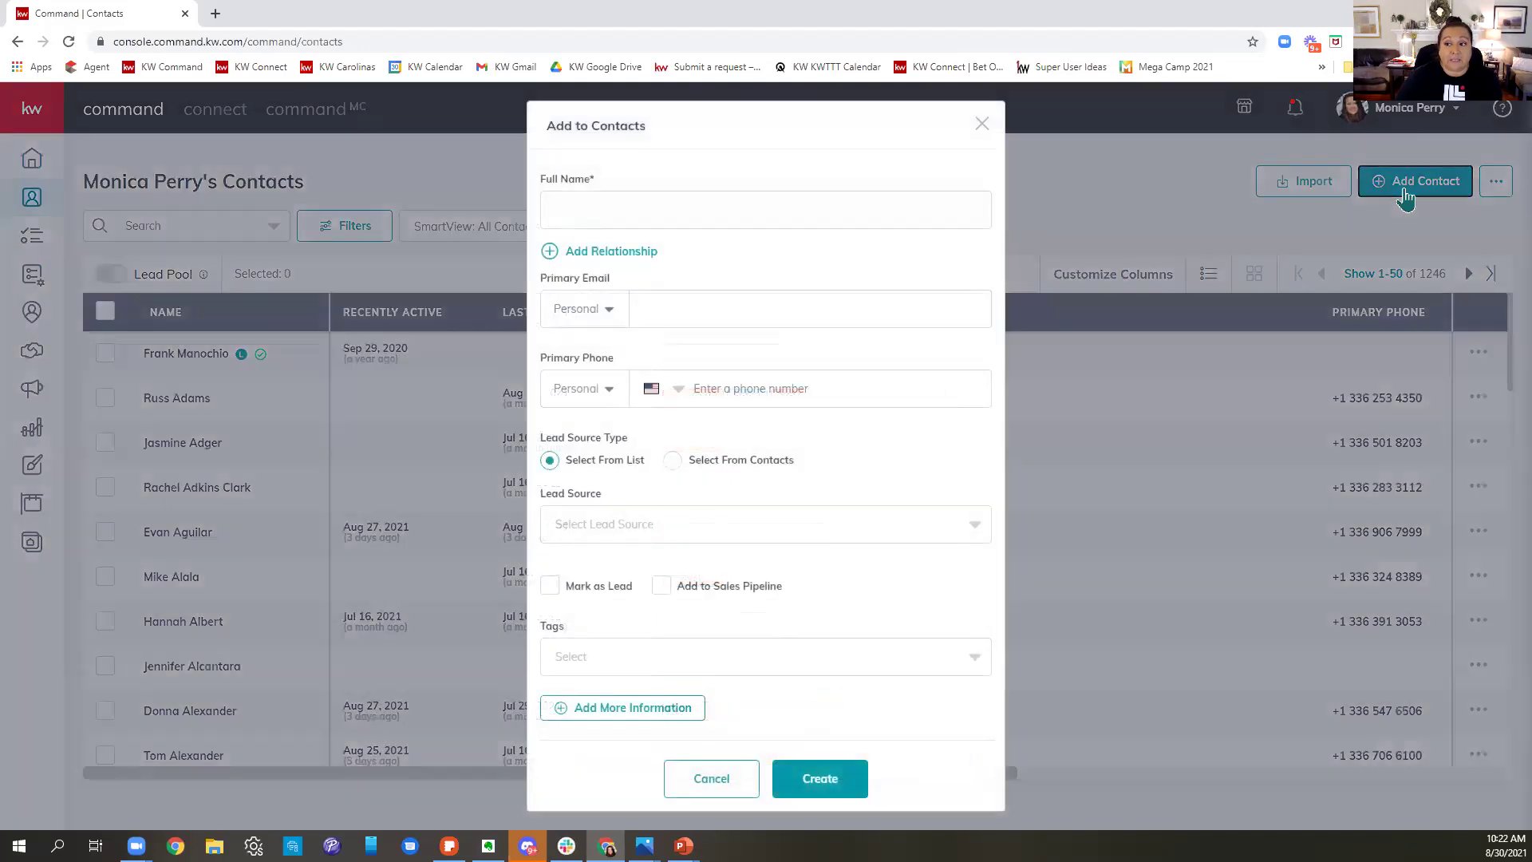
click(807, 202)
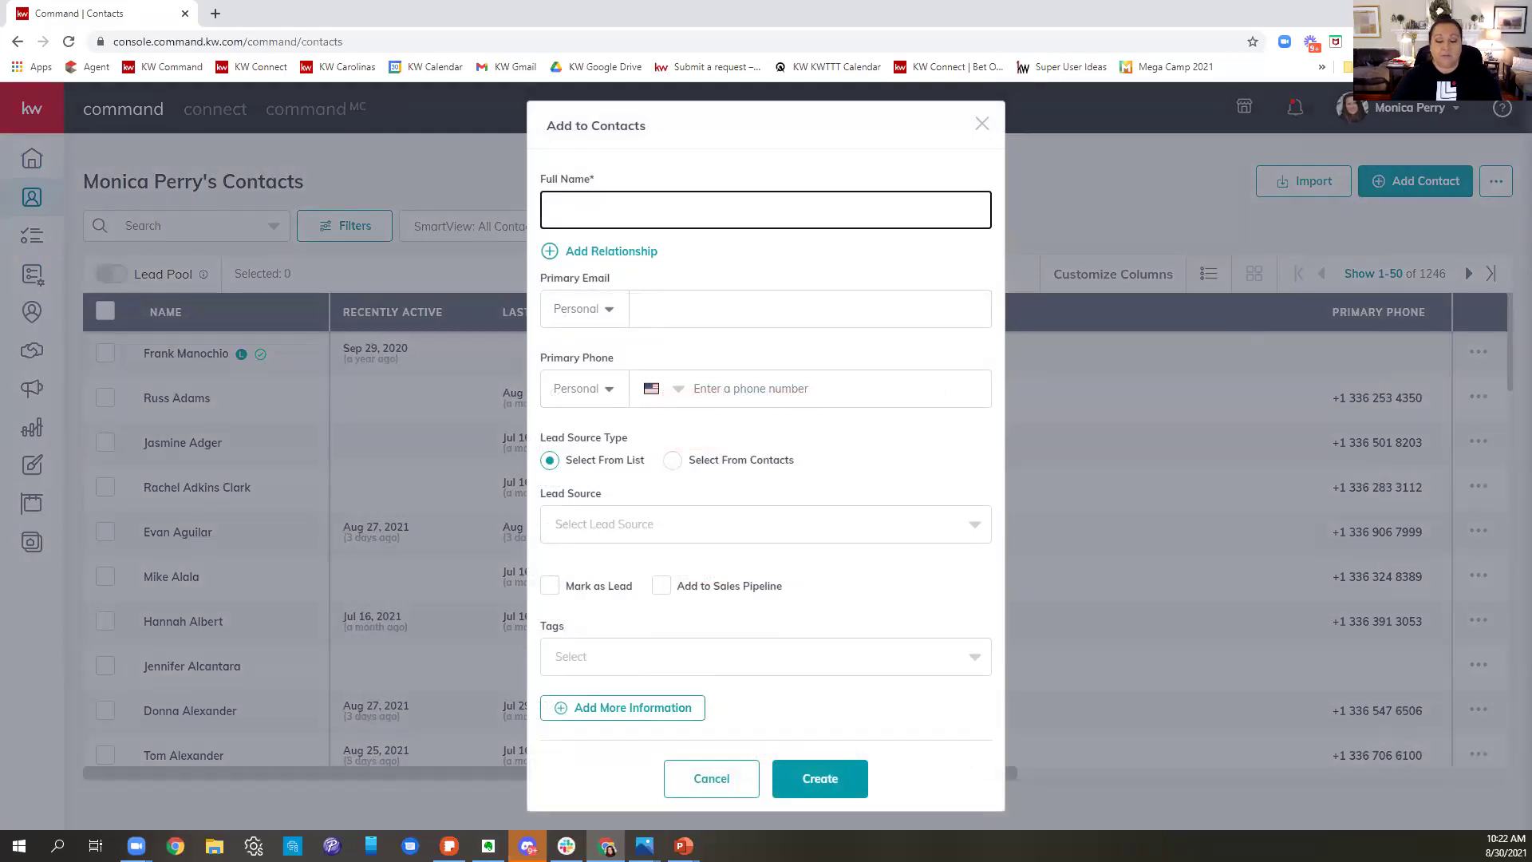
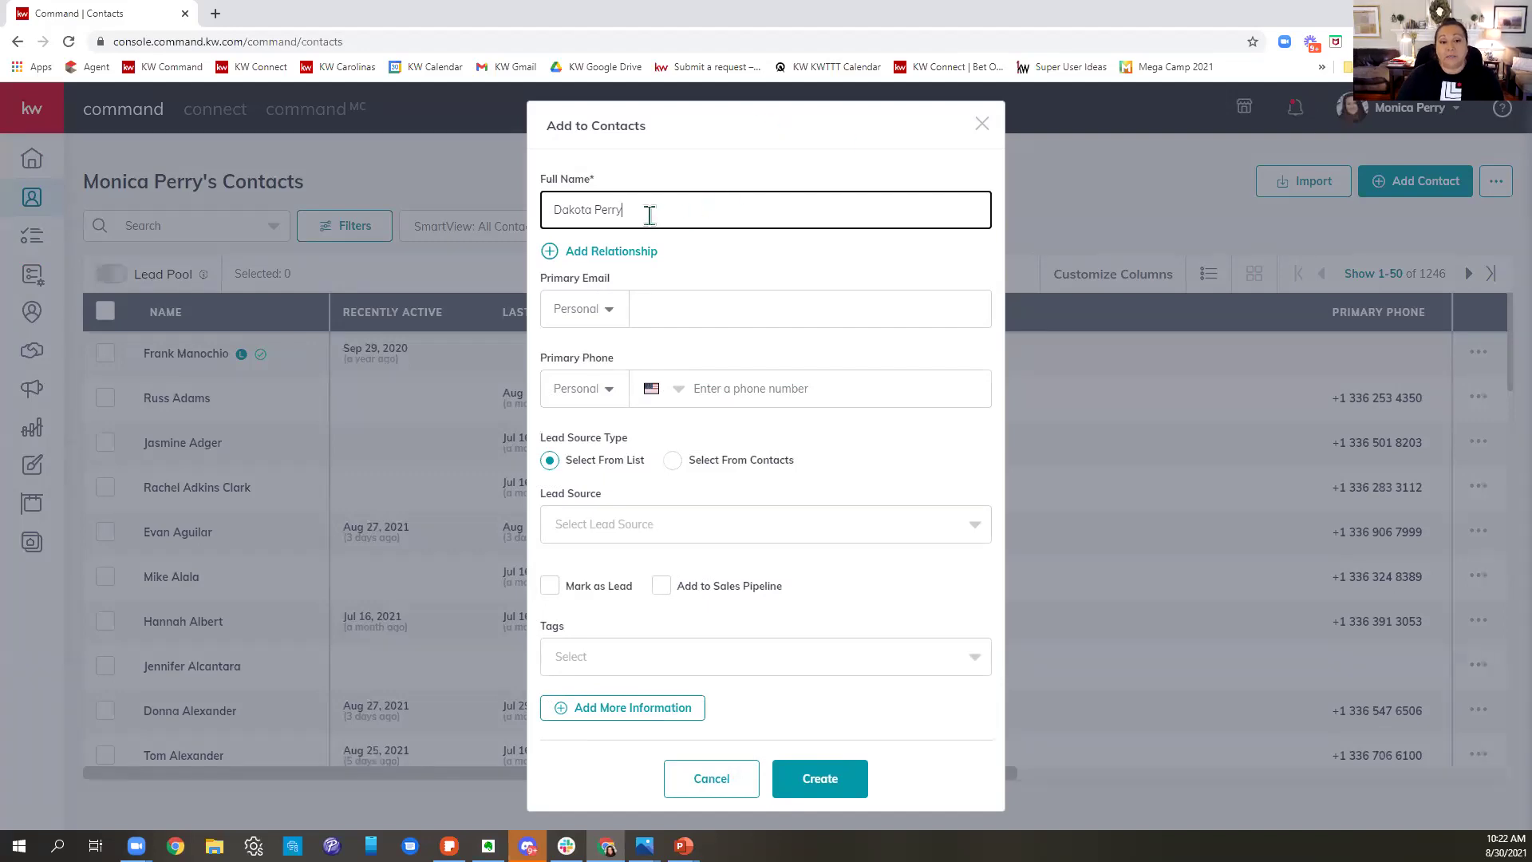
click(592, 209)
text(J)
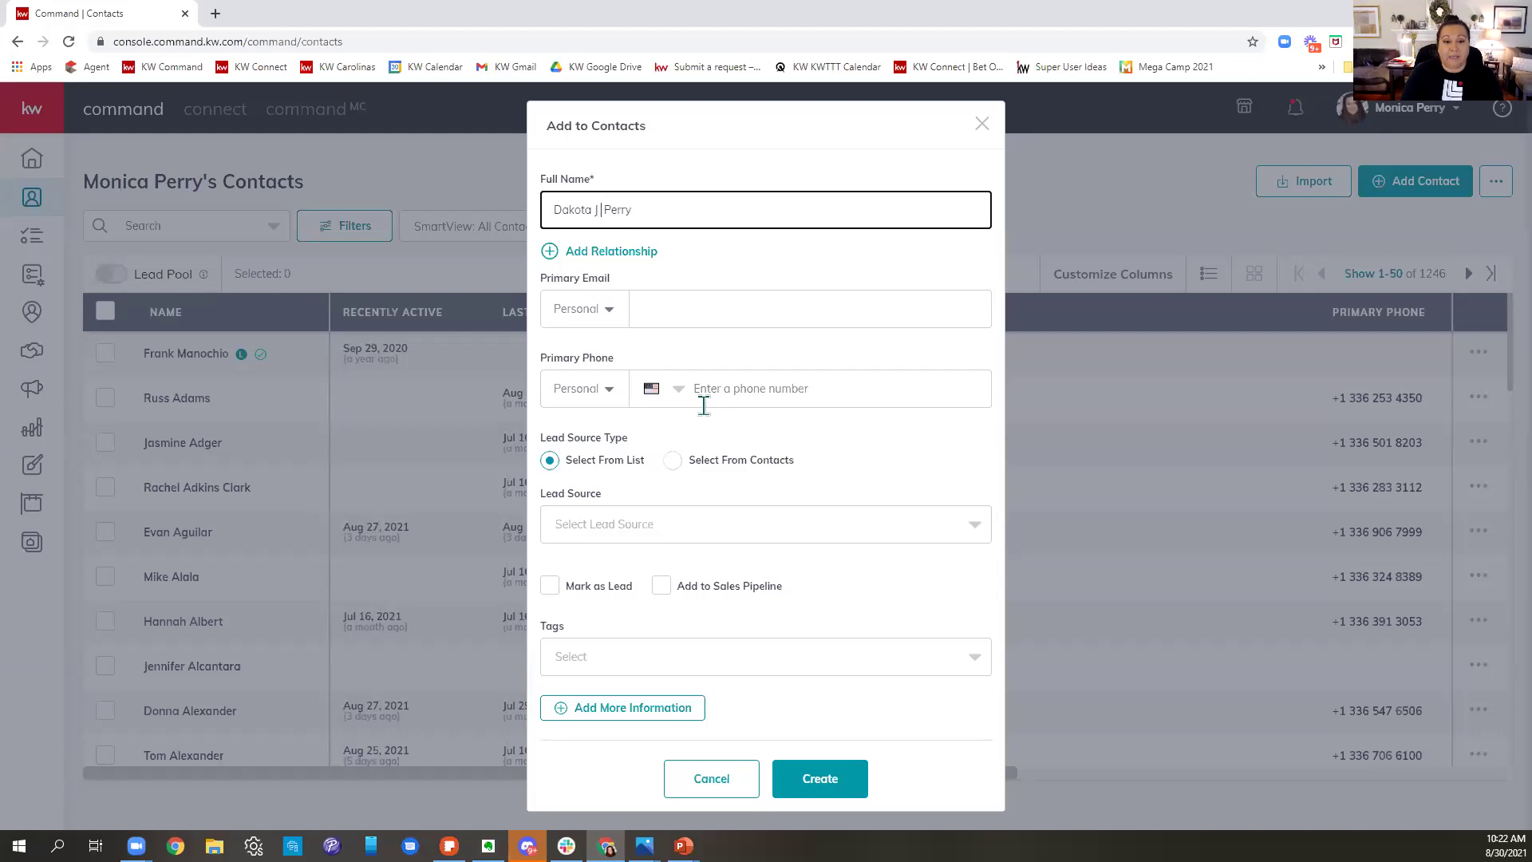
key(BackSpace)
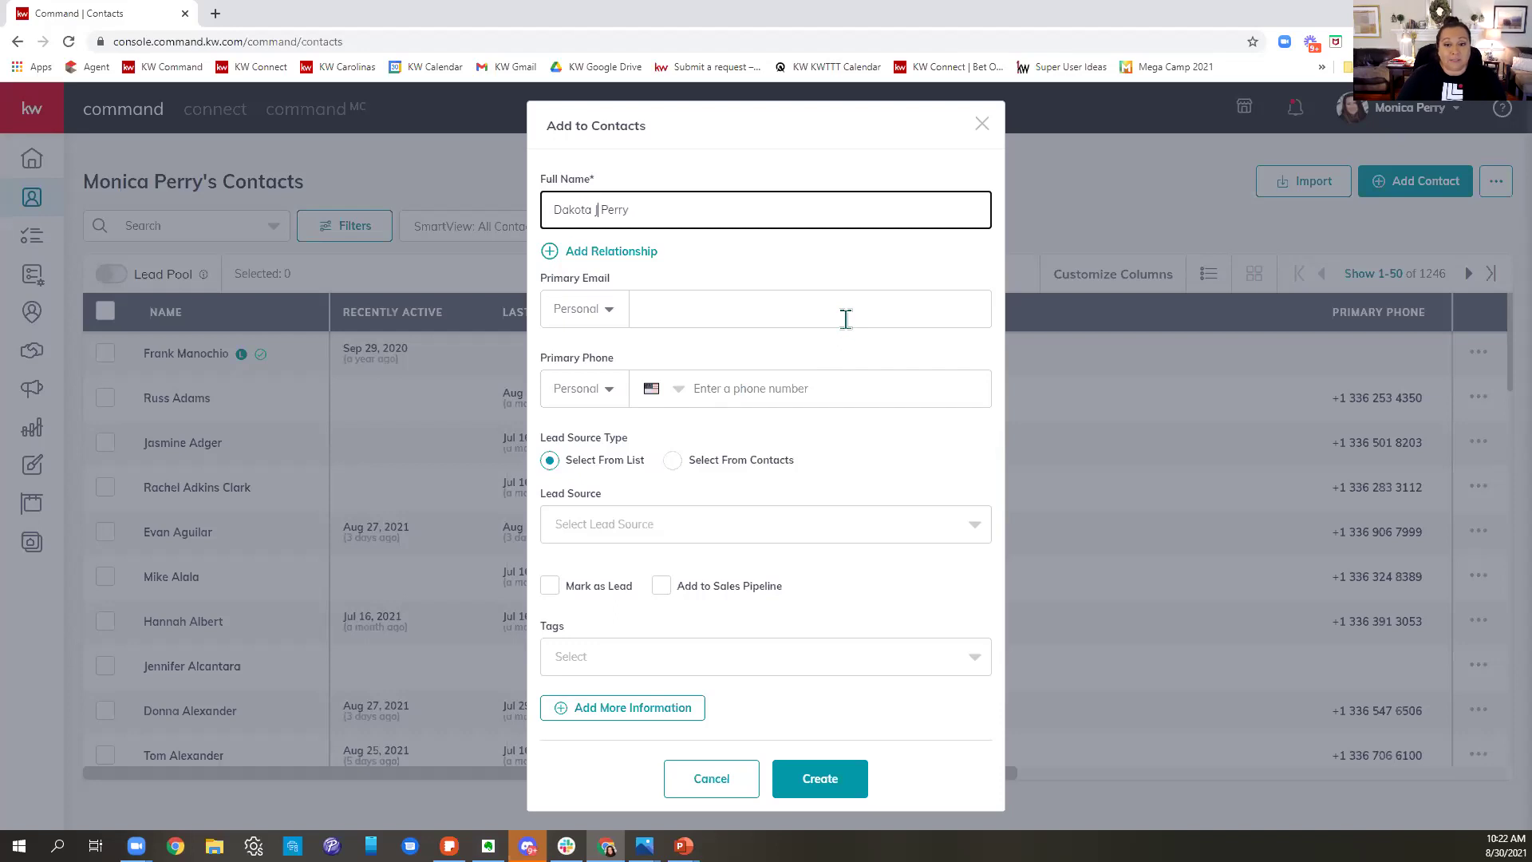
- Move to the Primary Email field, then open the Lead Source dropdown list
click(846, 318)
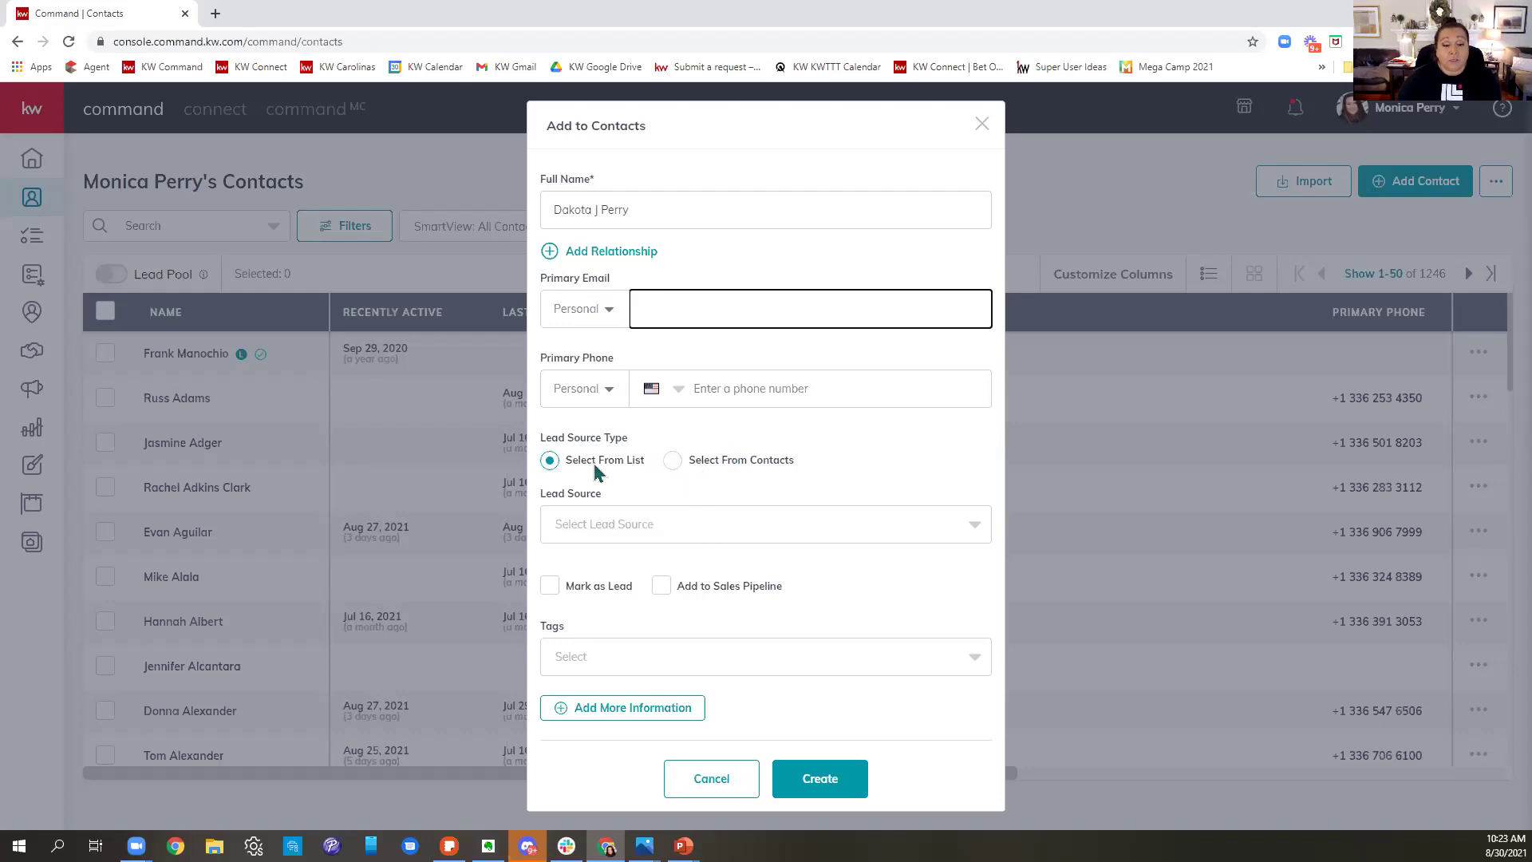
click(680, 535)
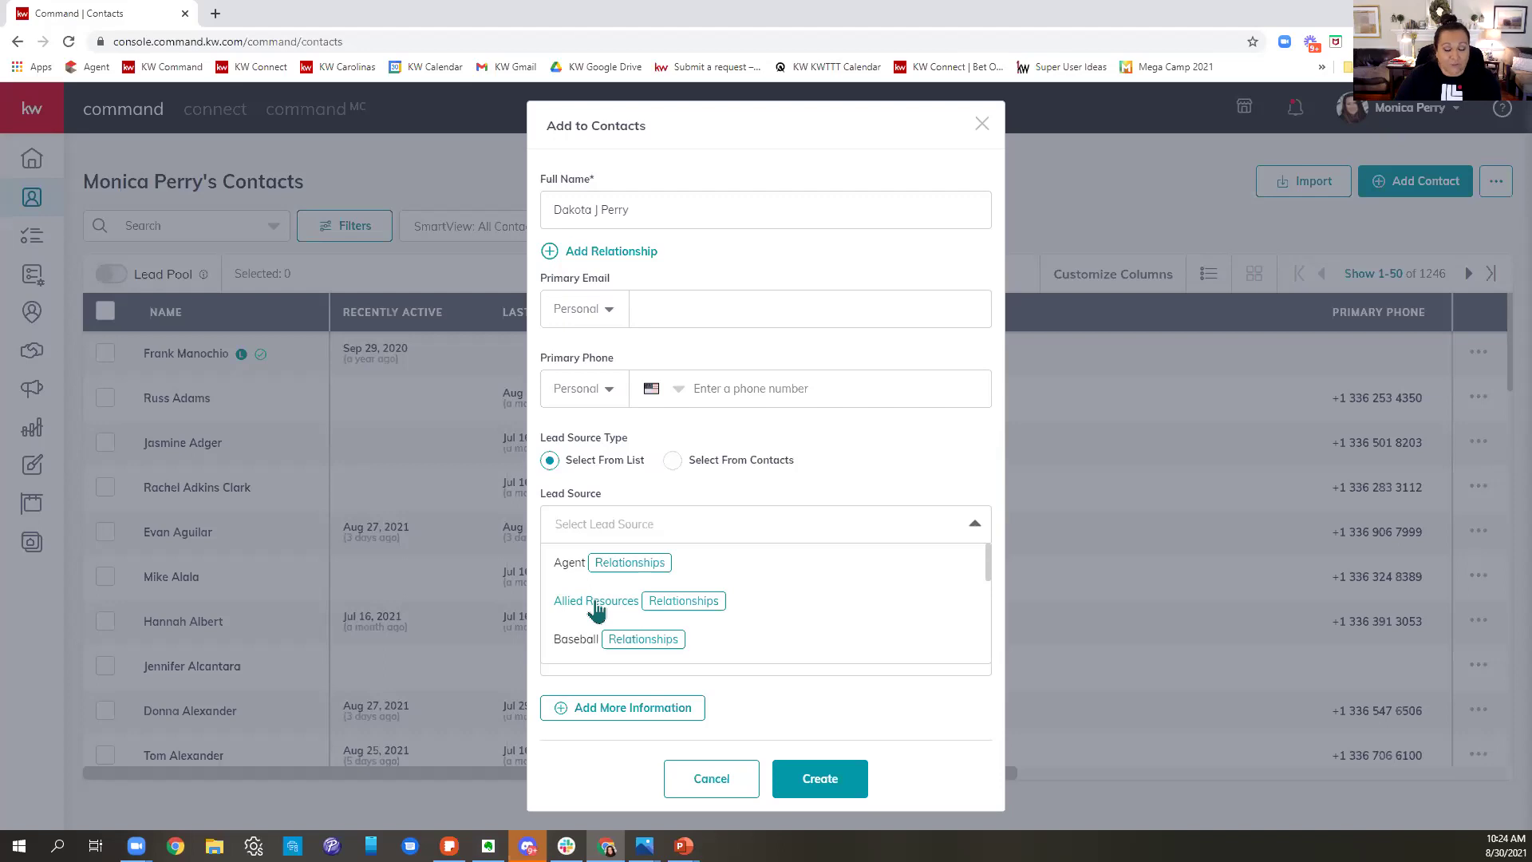
- Browse the Lead Source options and choose 'Select From Contacts' as the source type
scroll(597, 610, down, 3)
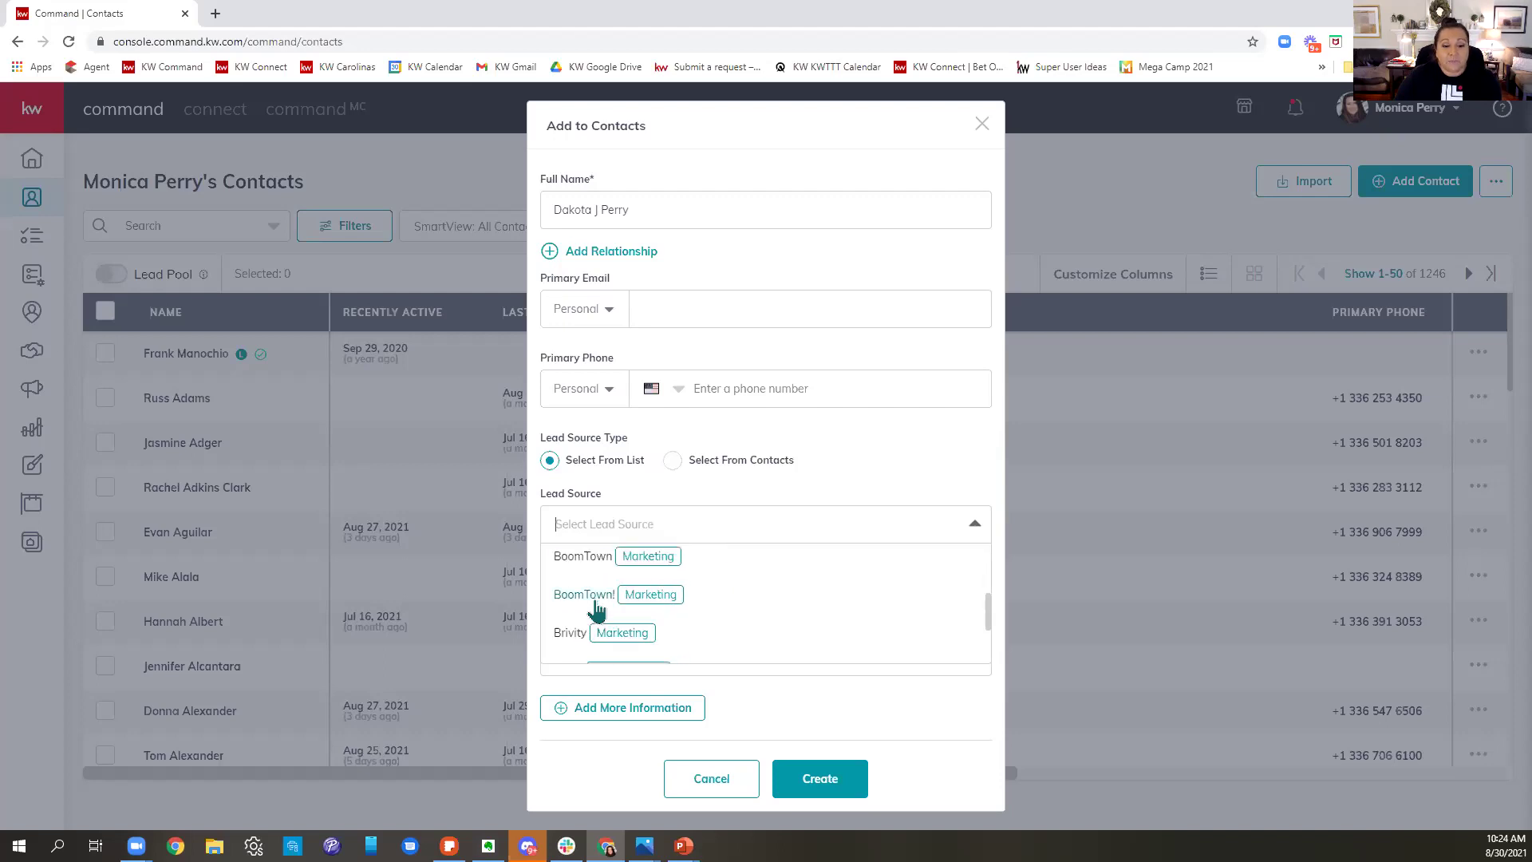
scroll(597, 609, up, 3)
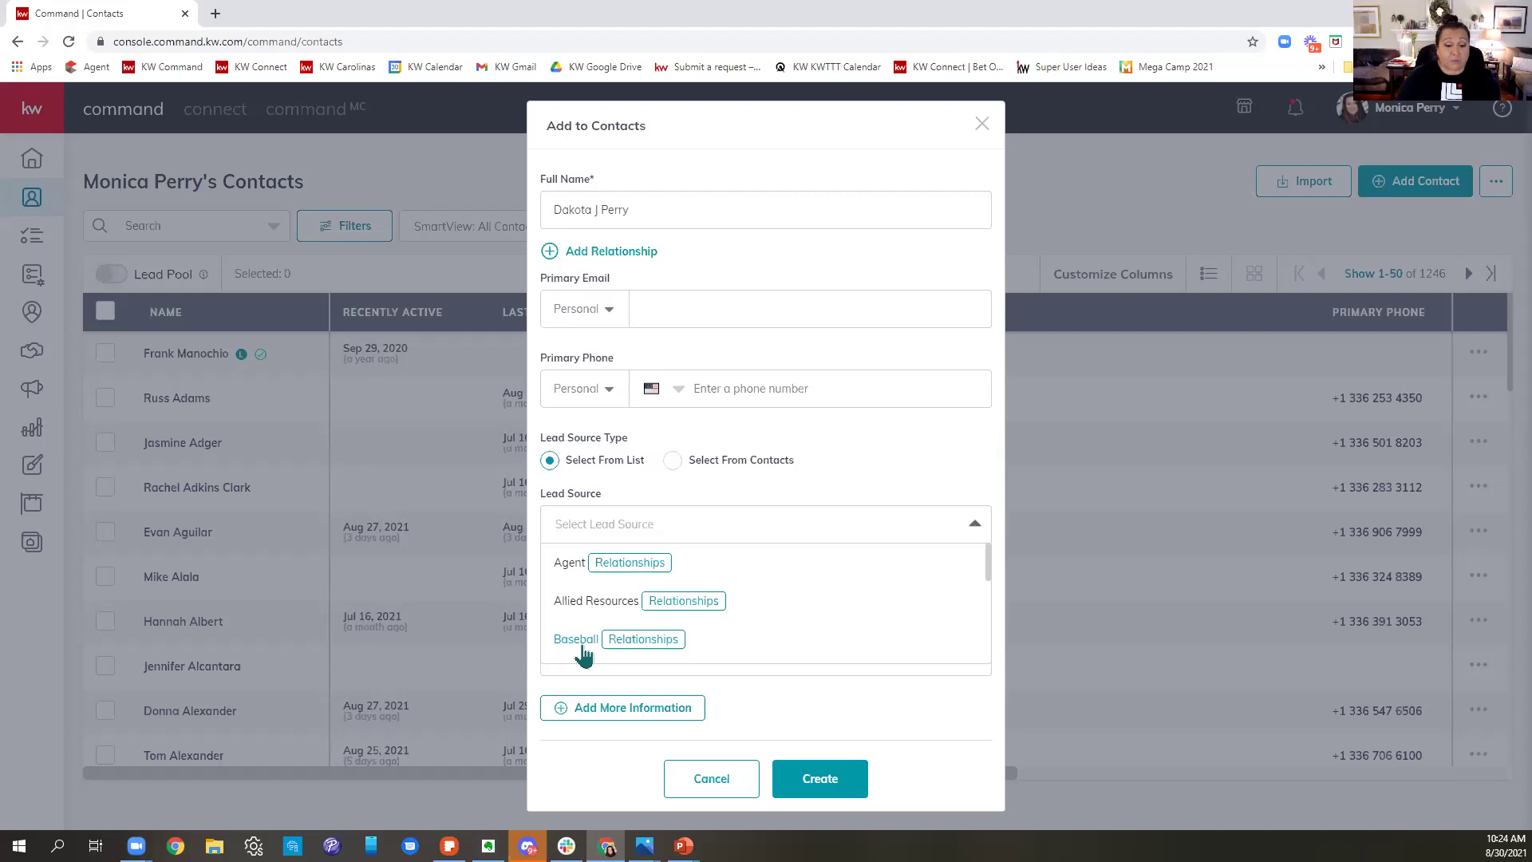
scroll(589, 648, down, 1)
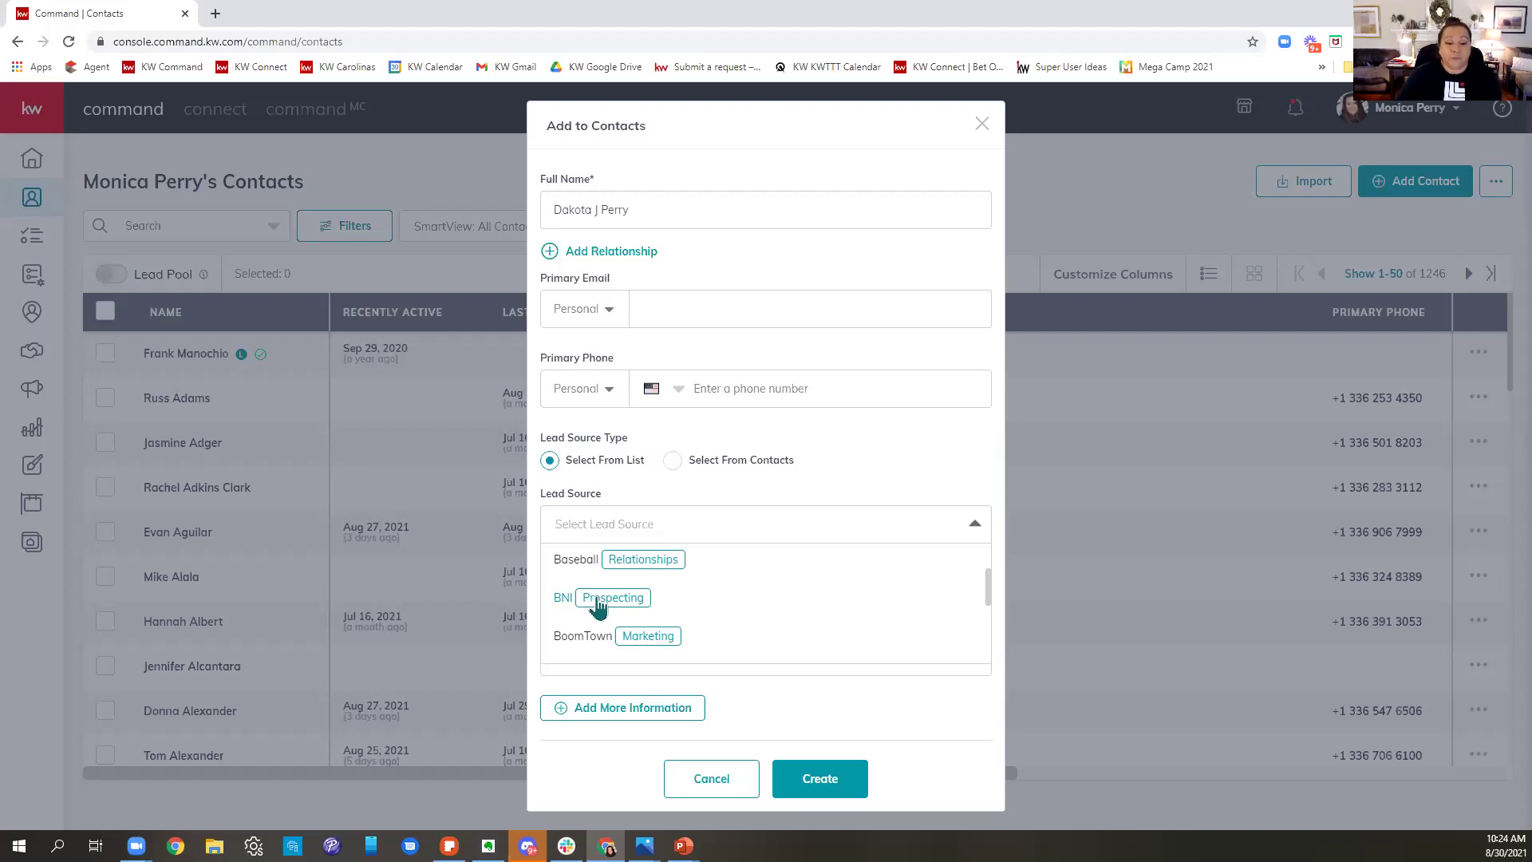
scroll(607, 608, down, 1)
scroll(743, 616, down, 2)
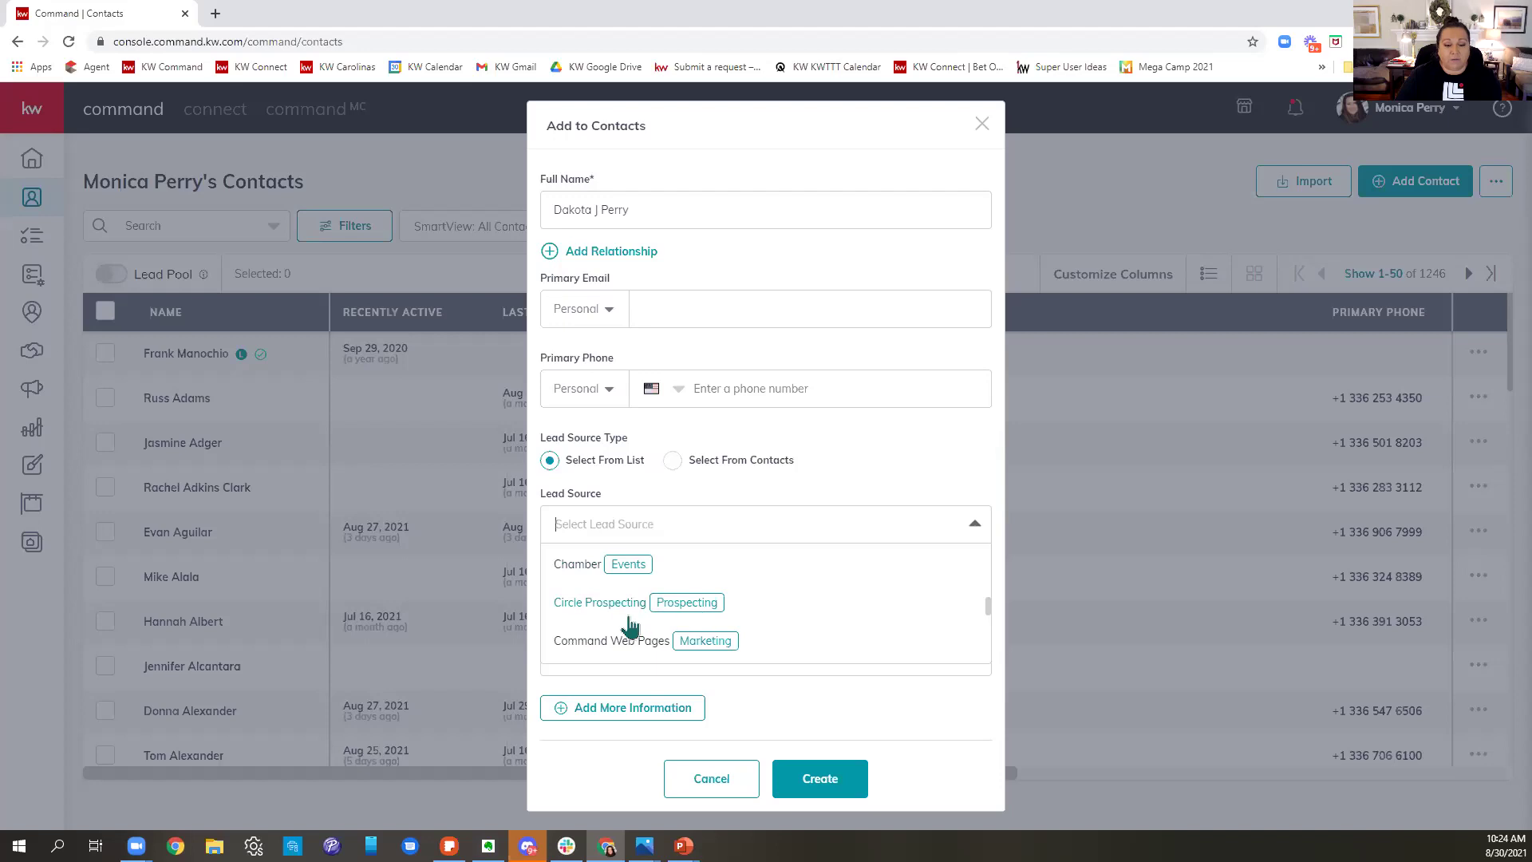
scroll(798, 631, down, 2)
scroll(810, 636, down, 5)
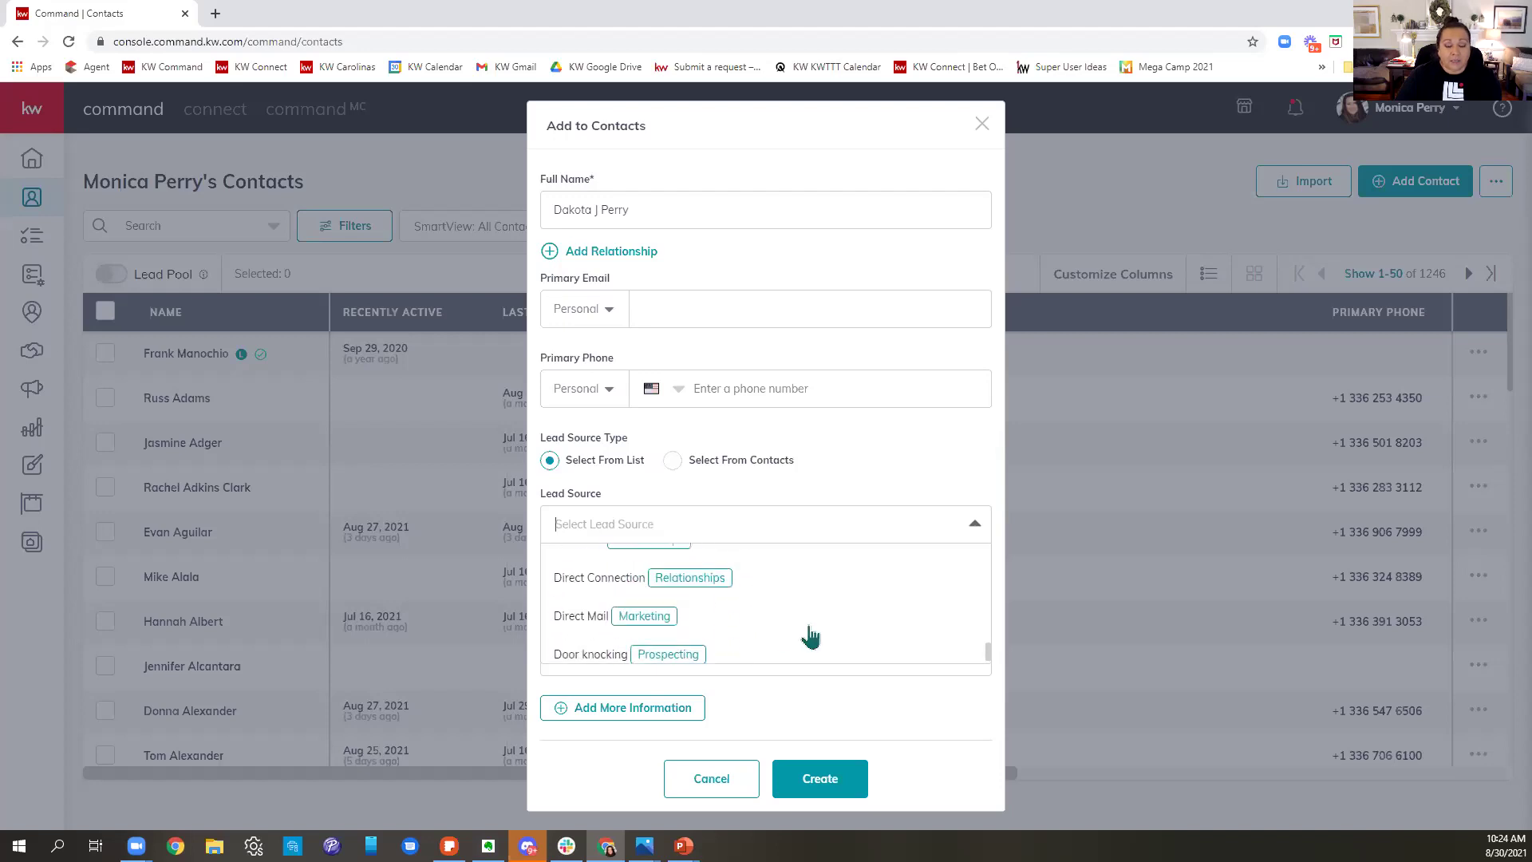
scroll(810, 636, down, 3)
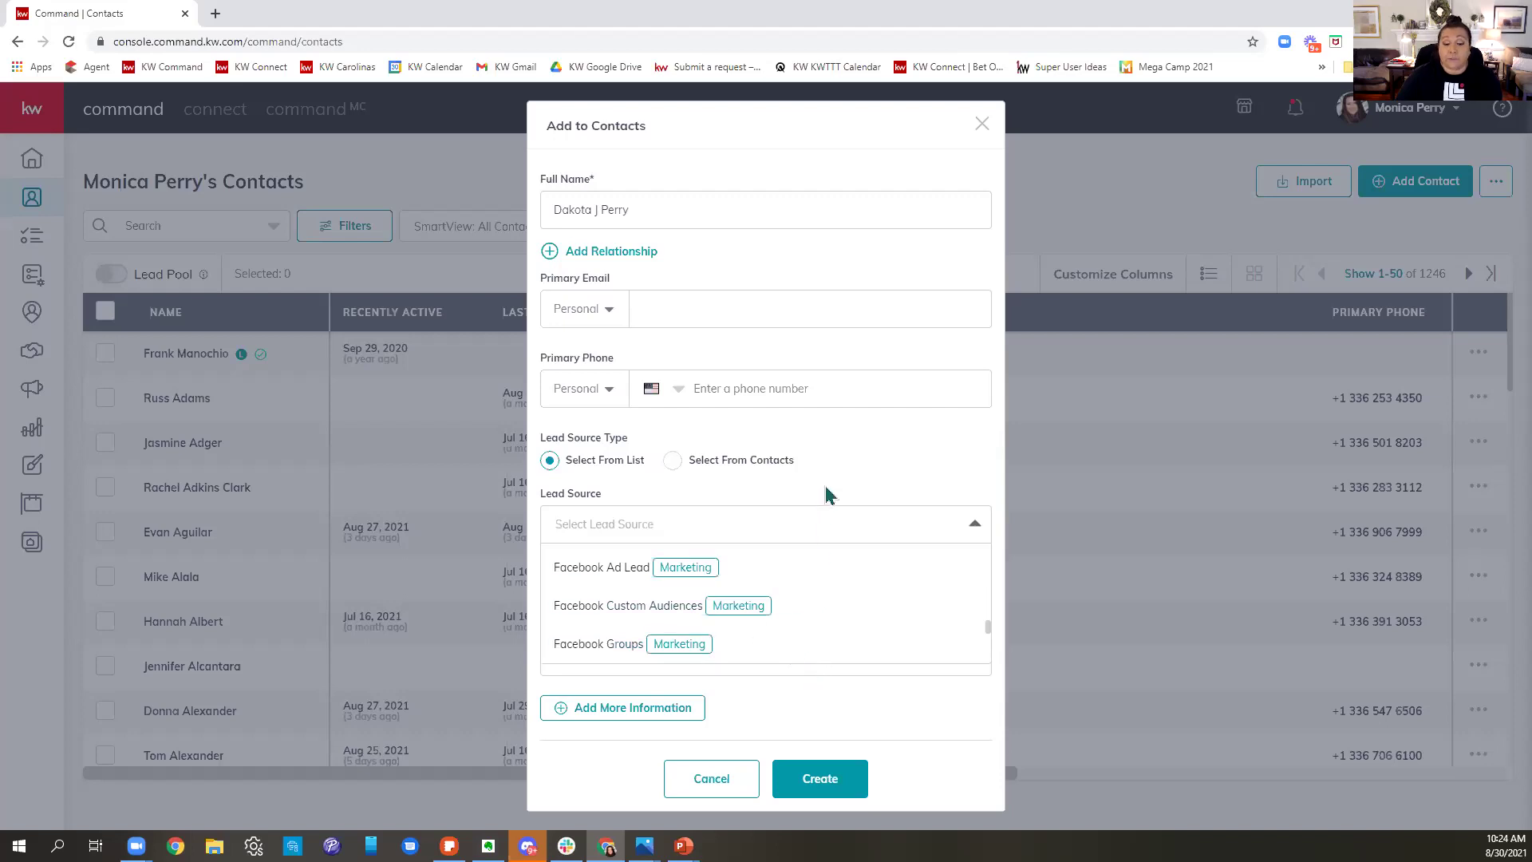
click(670, 468)
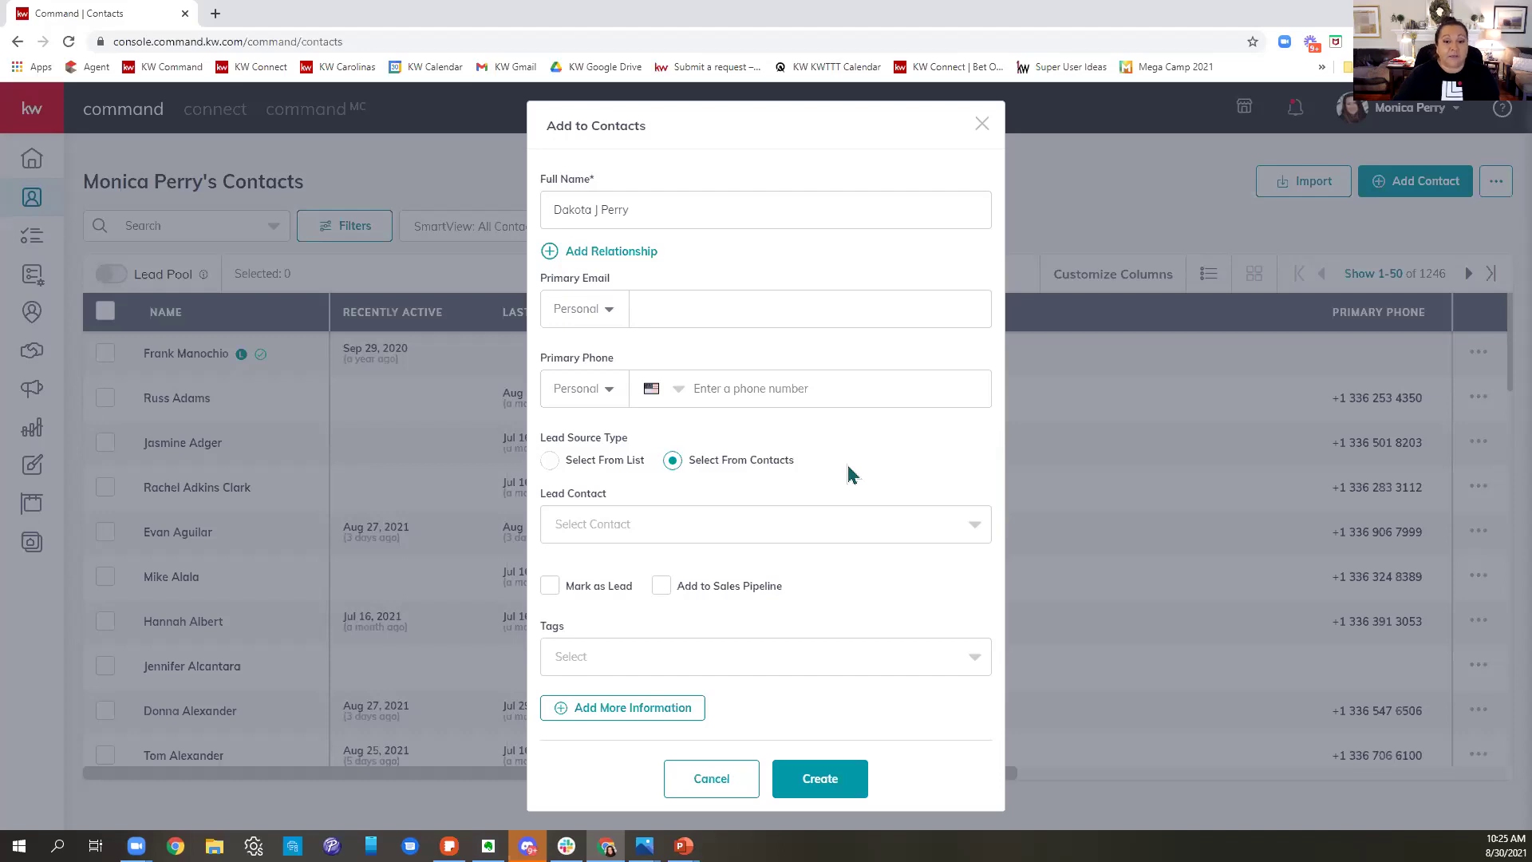
- Search Lead Contact for the referring contact's name and pick the first matching contact
click(651, 530)
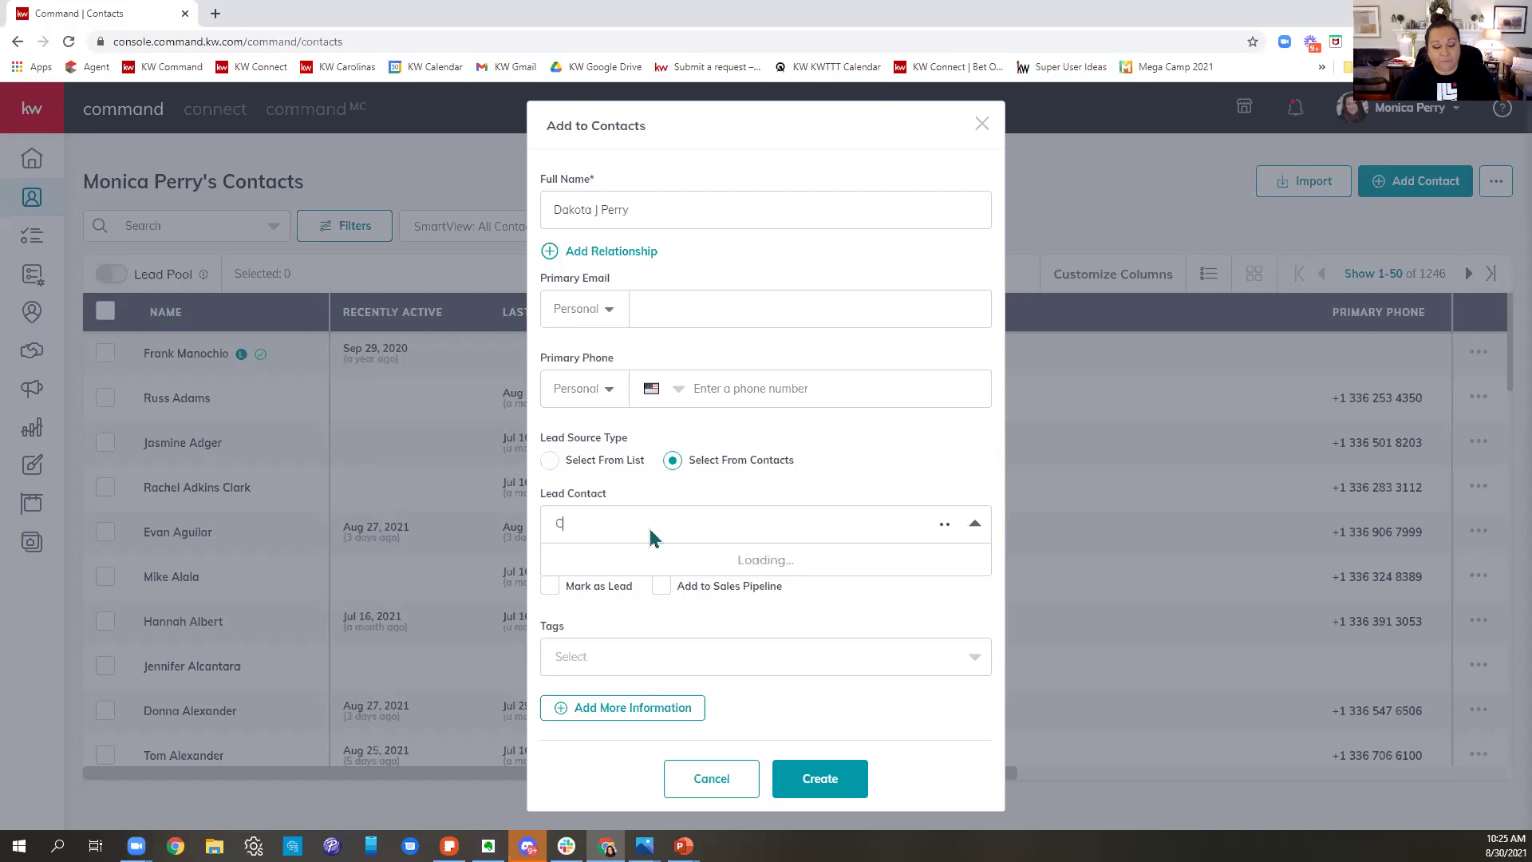
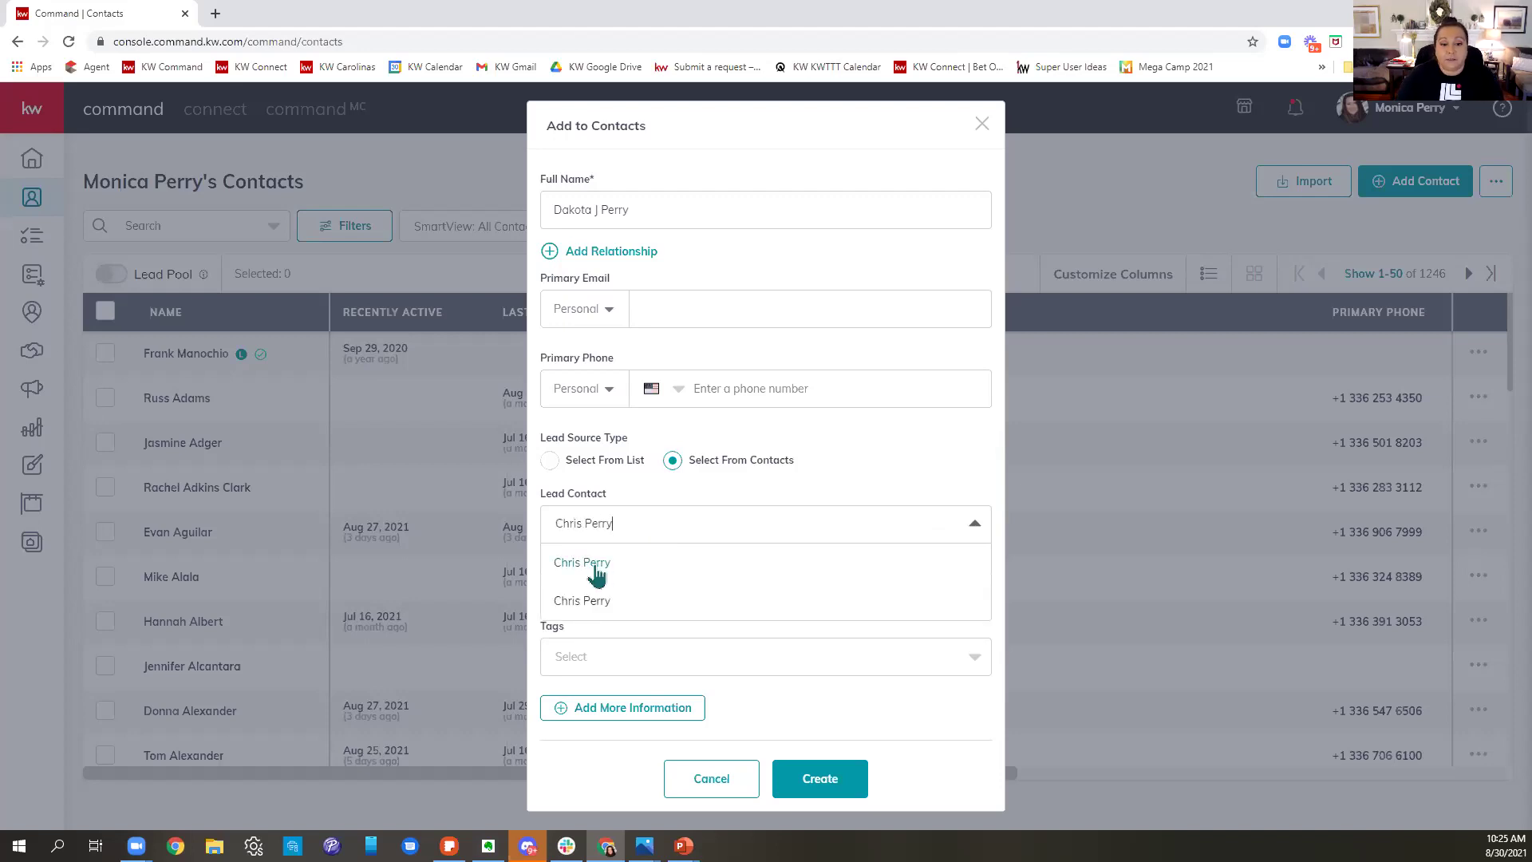
click(598, 563)
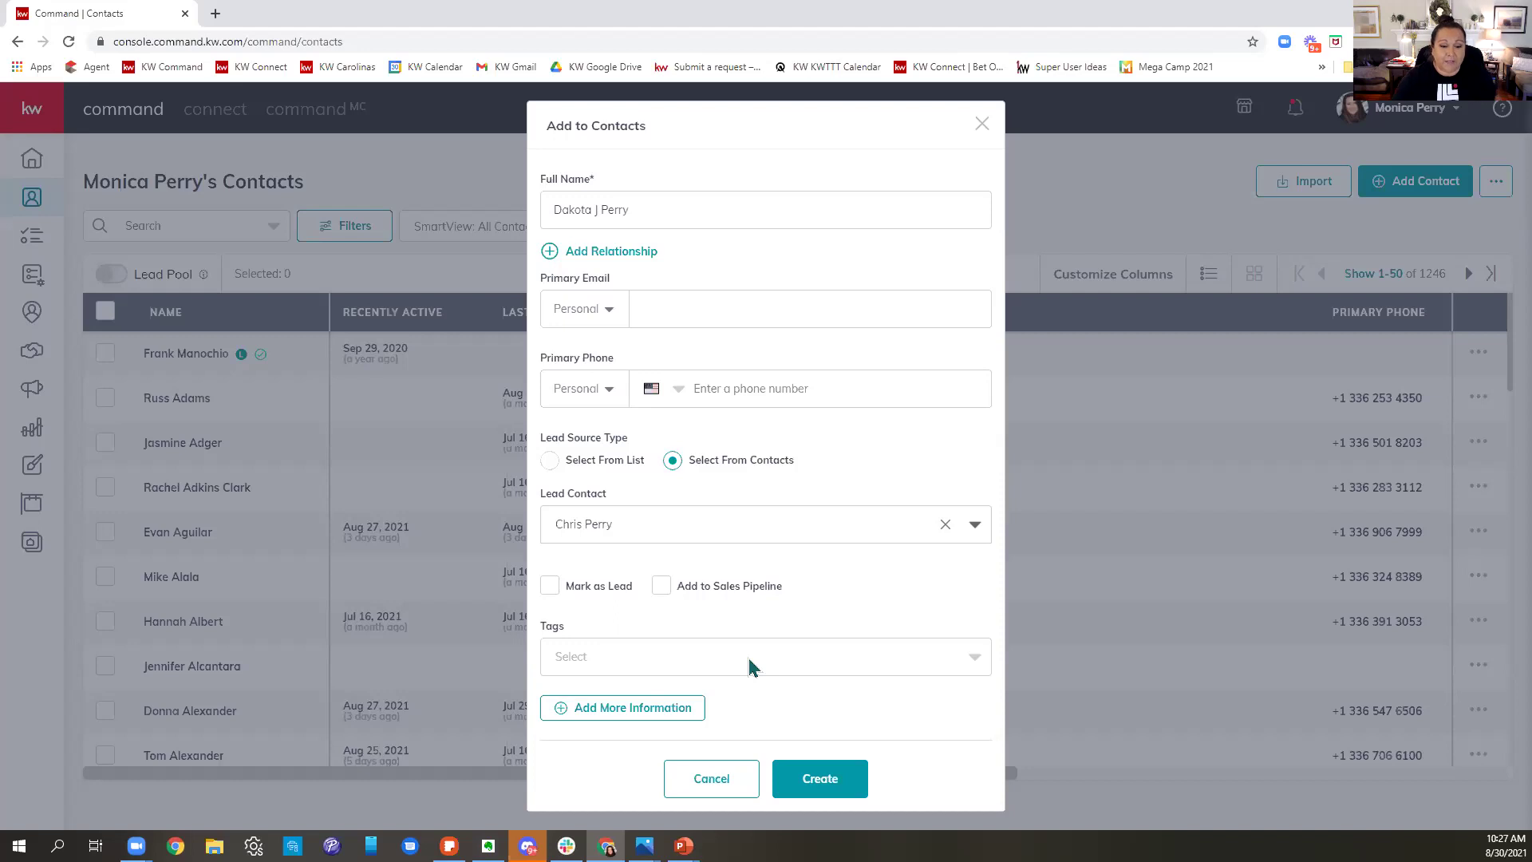
- Scroll through the Tags dropdown looking for an existing Volleyball tag
click(751, 668)
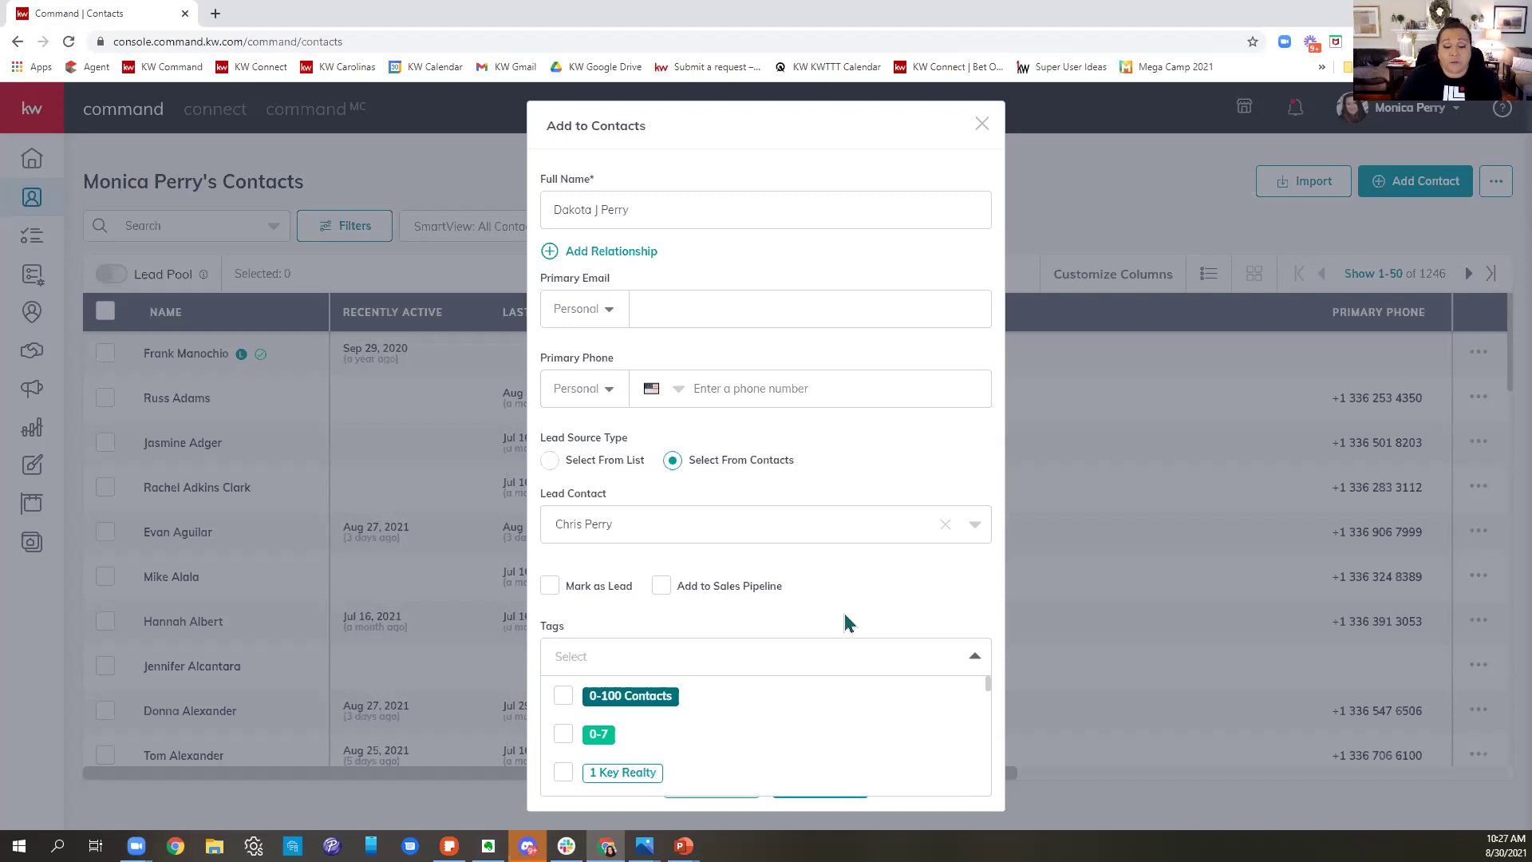
scroll(834, 696, down, 3)
scroll(834, 700, down, 10)
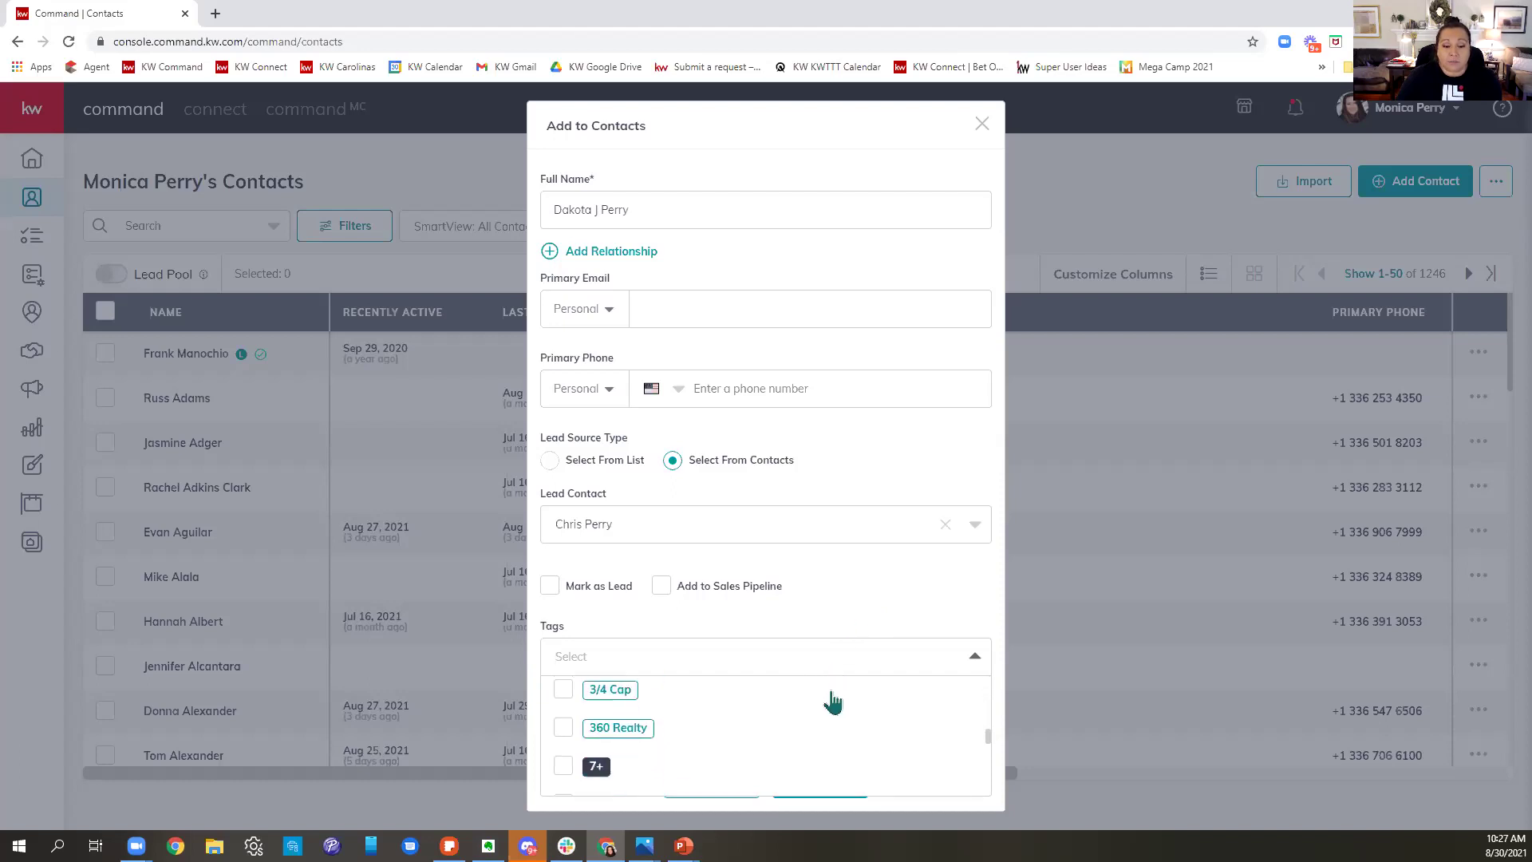
scroll(831, 703, up, 1)
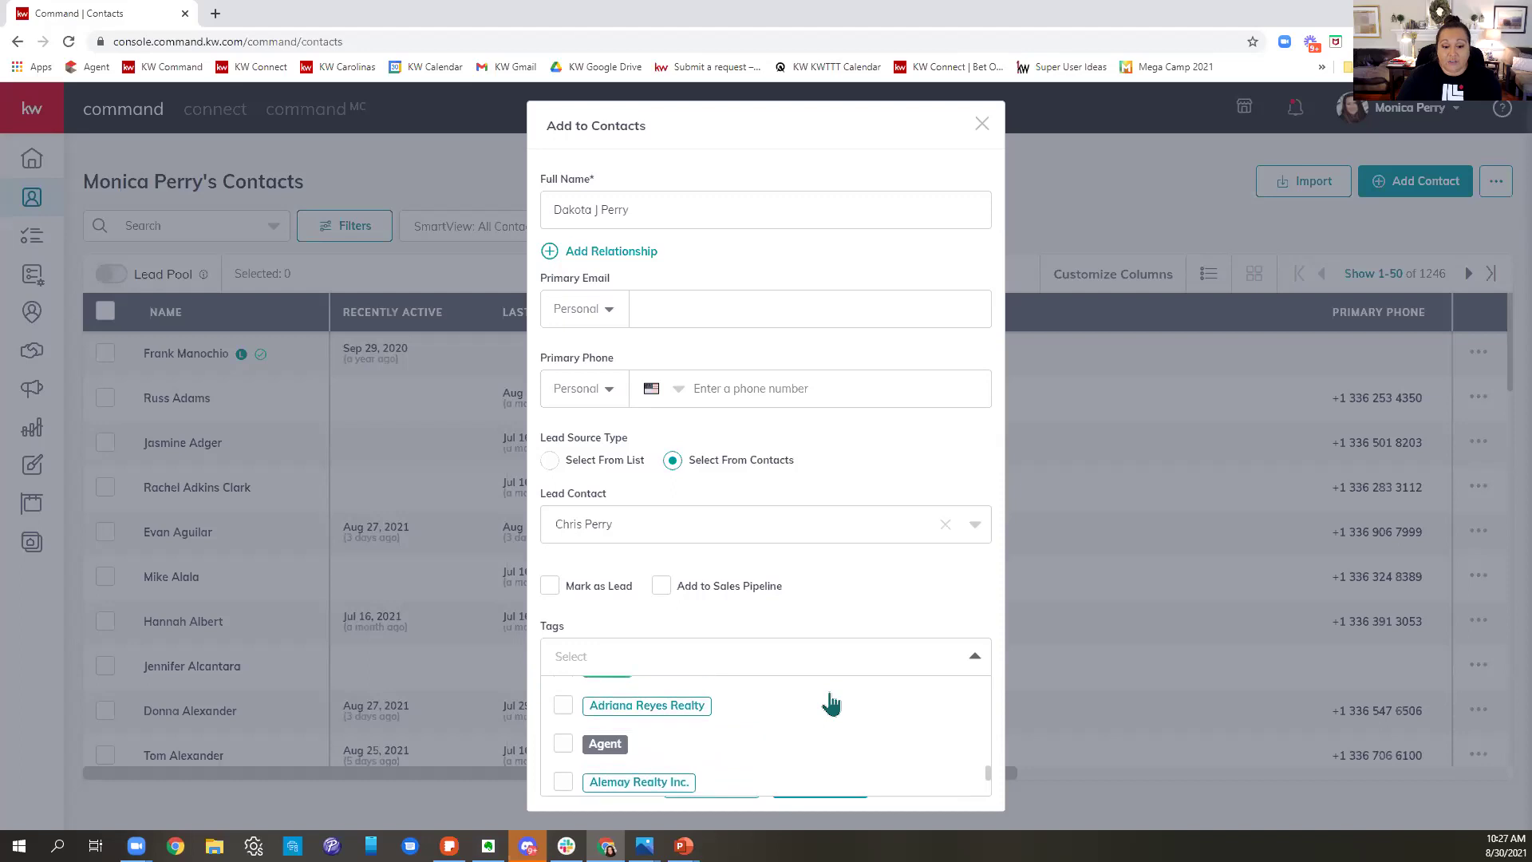
scroll(831, 703, down, 4)
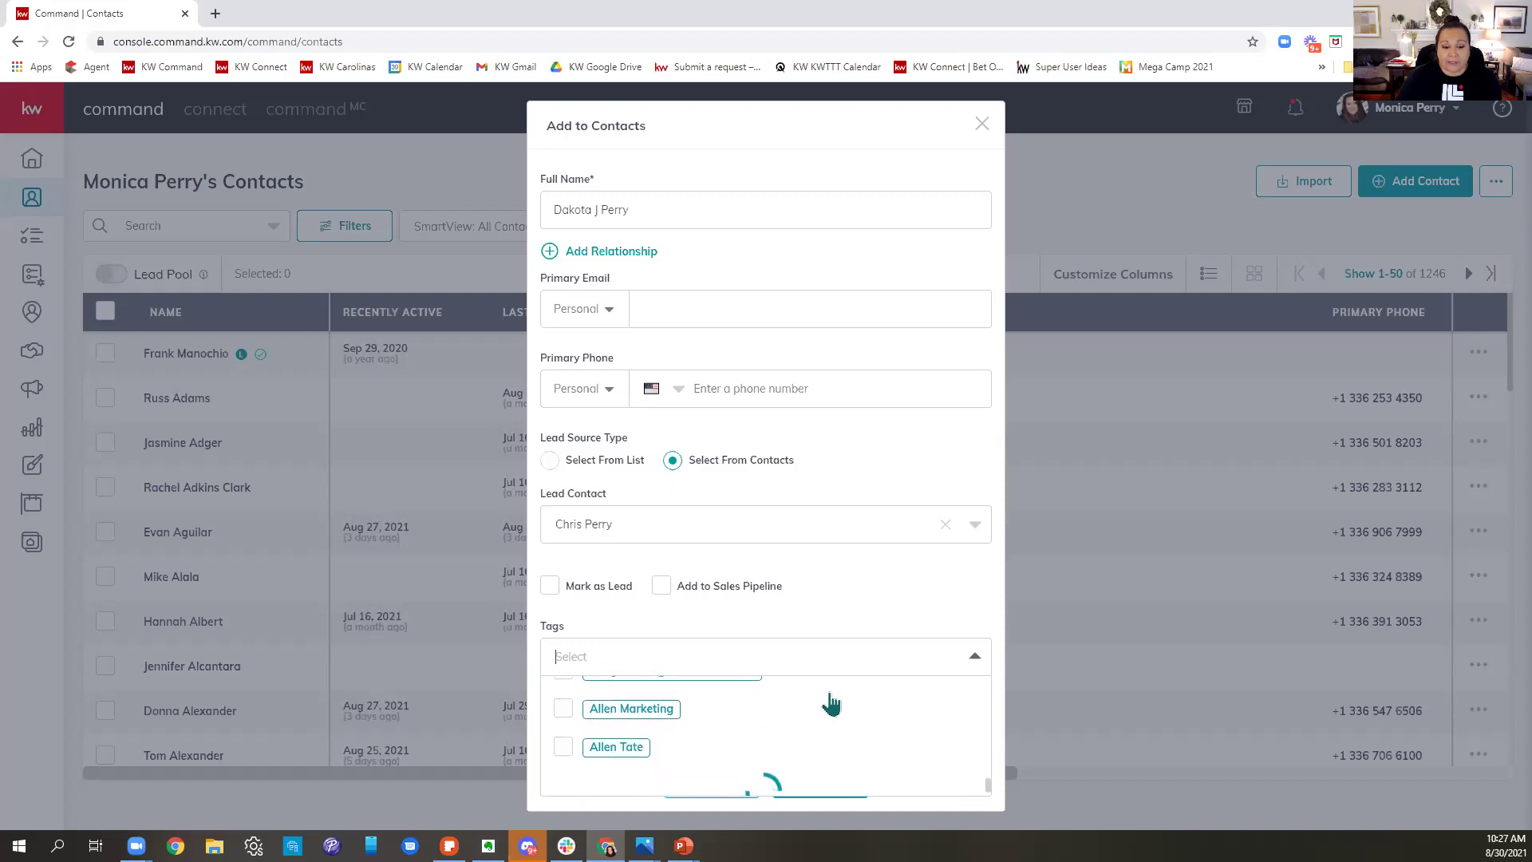
scroll(832, 703, down, 4)
scroll(832, 703, up, 2)
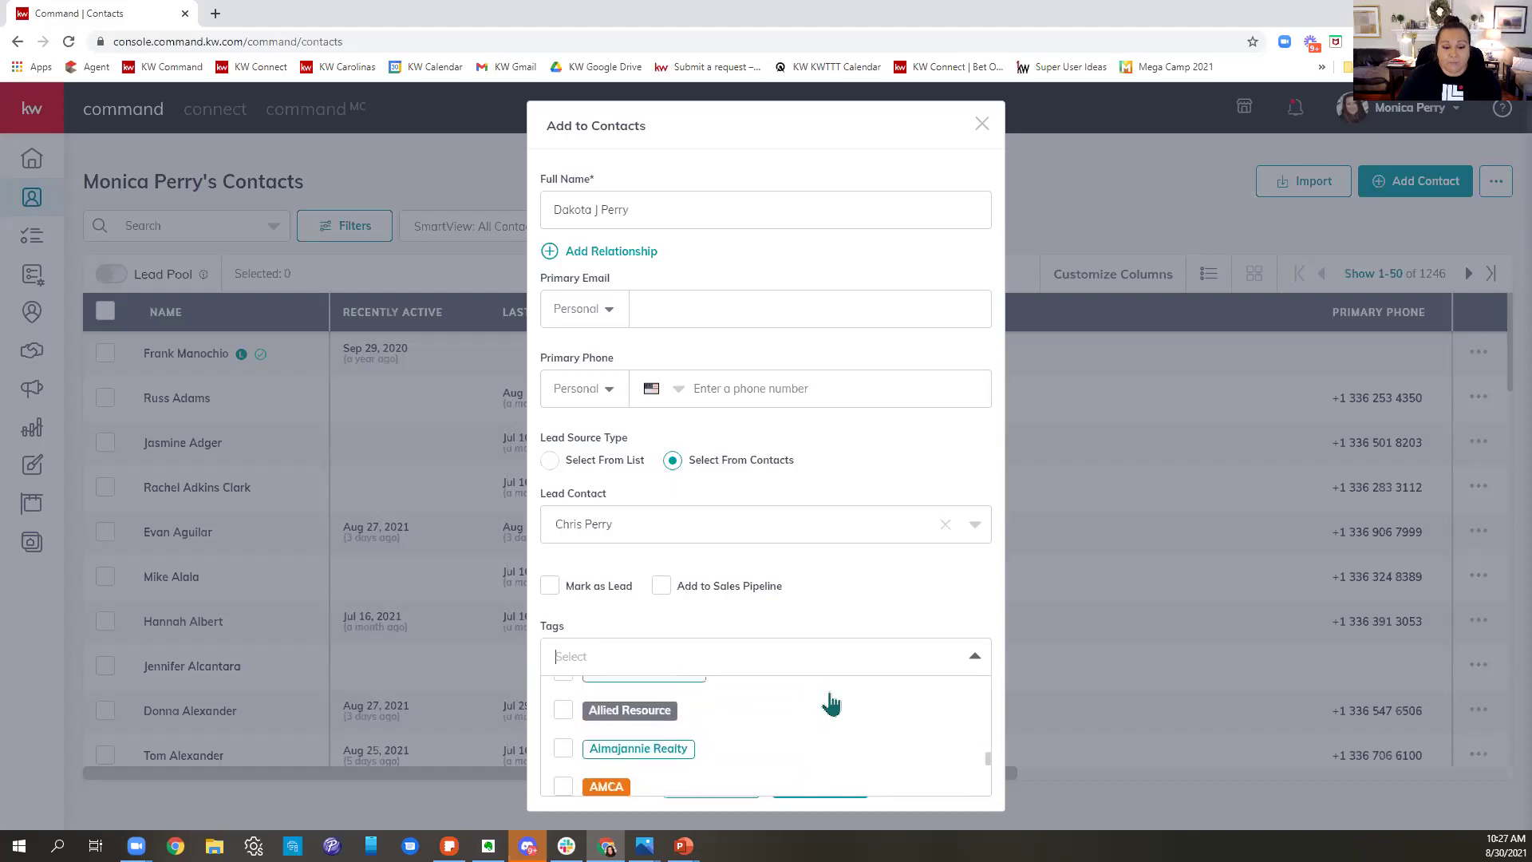
scroll(832, 703, down, 5)
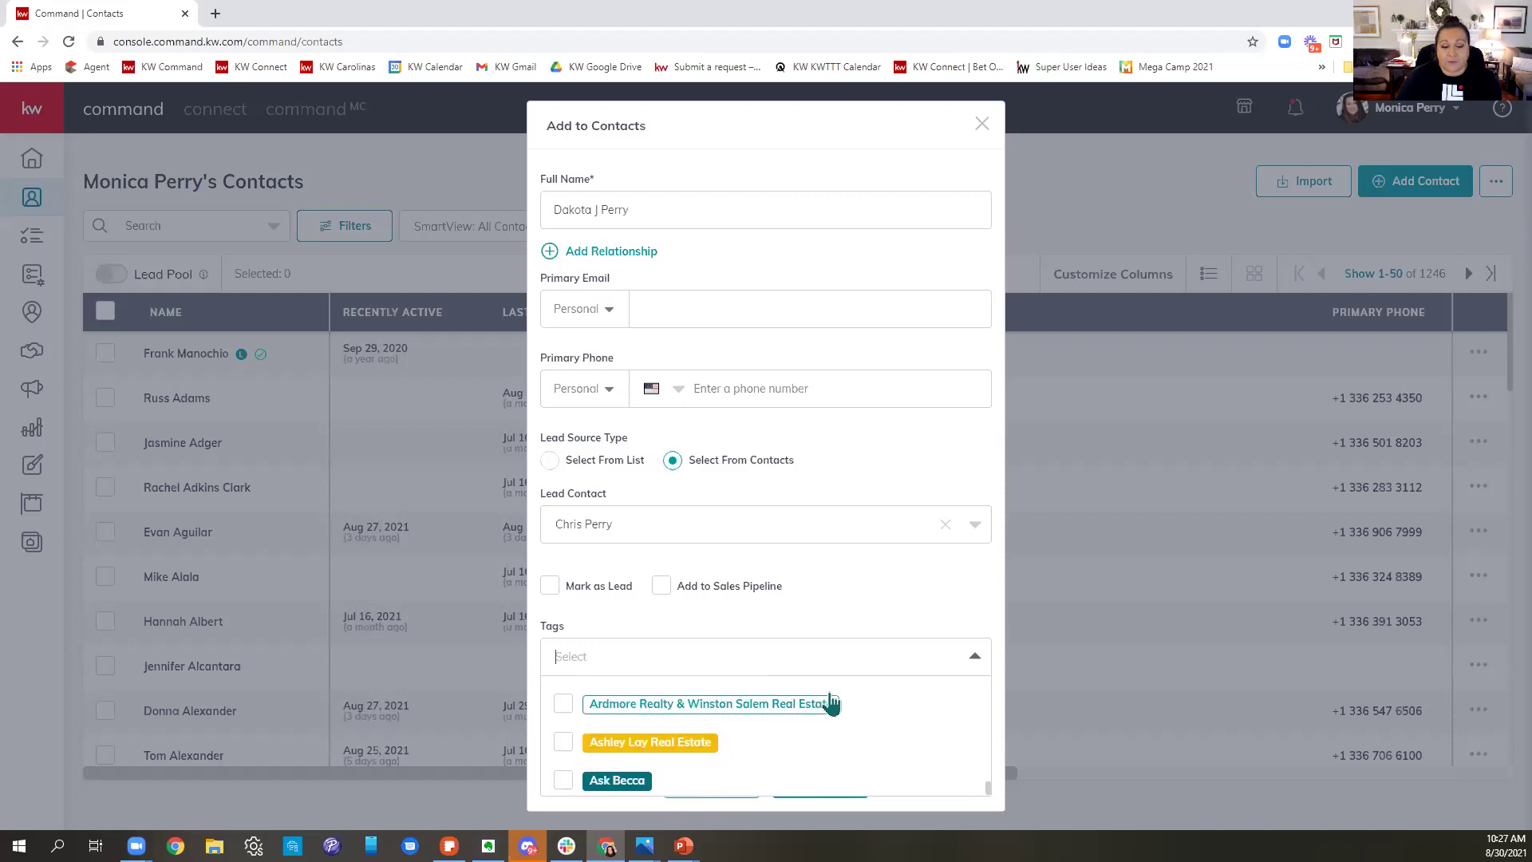
scroll(832, 703, down, 5)
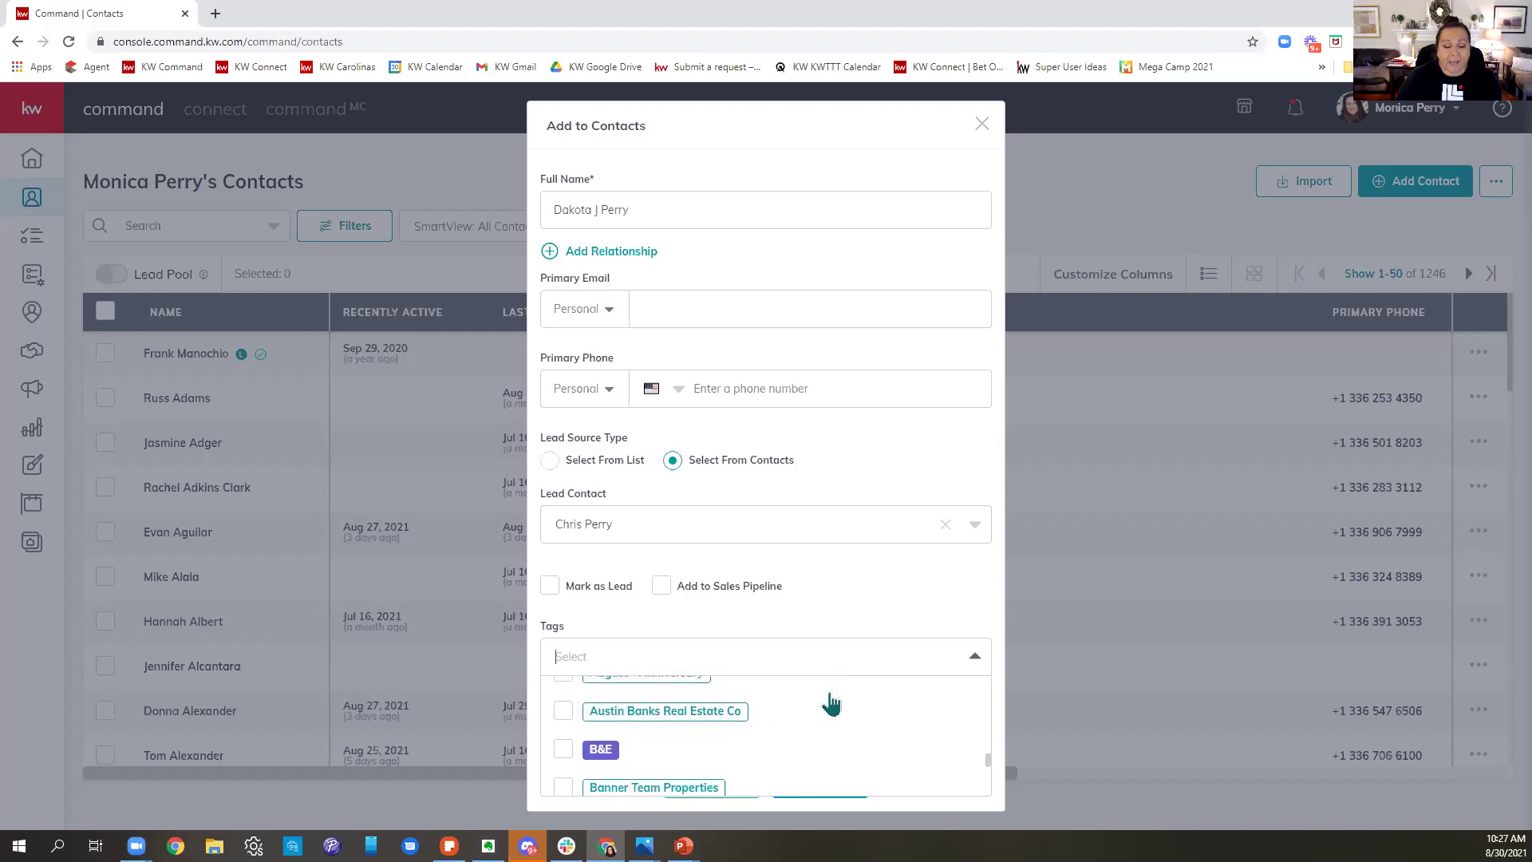
scroll(832, 704, down, 6)
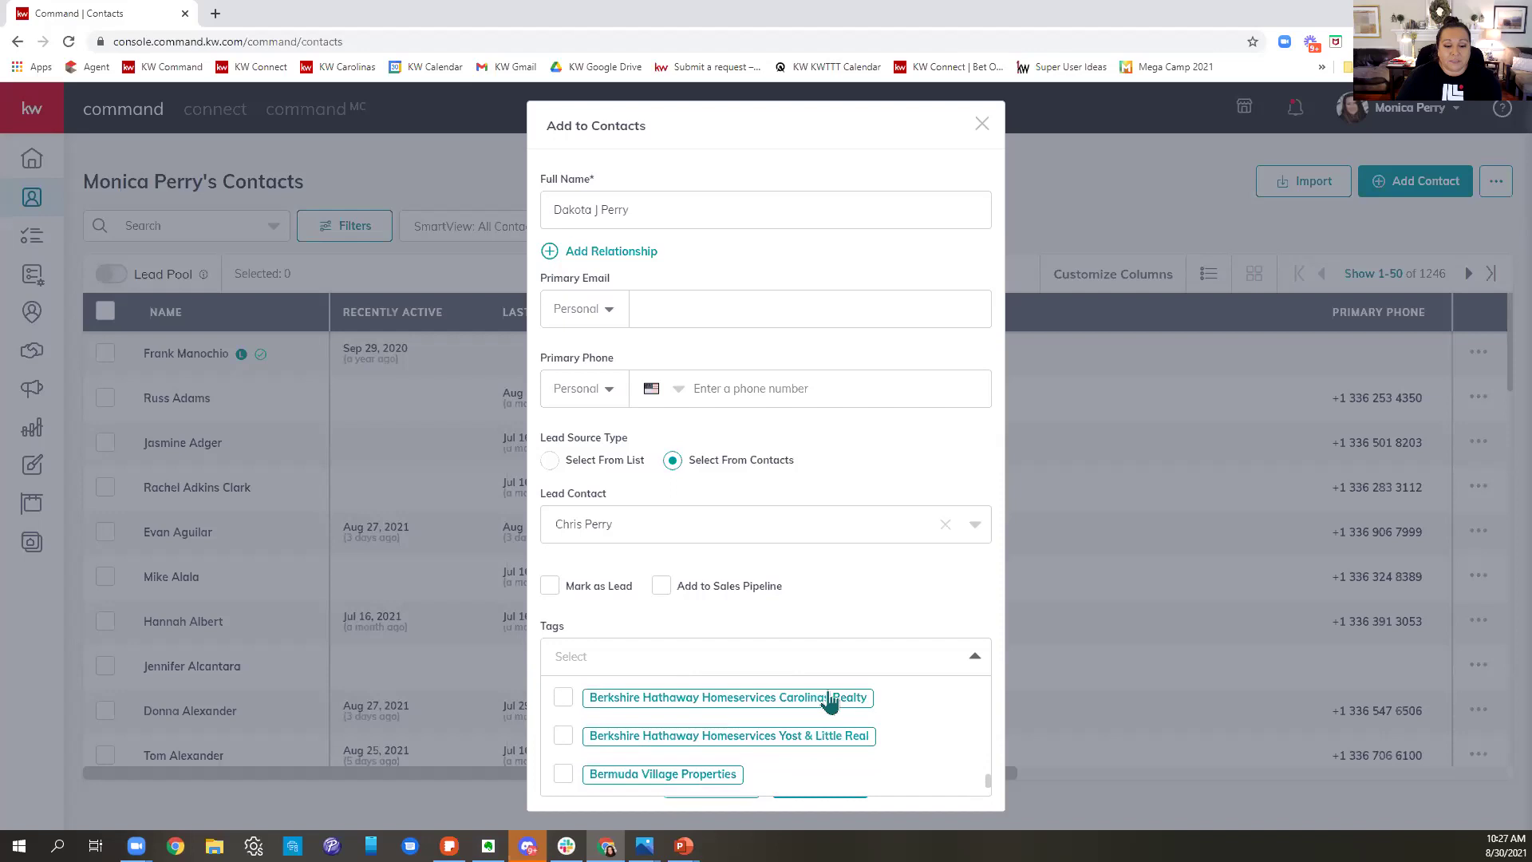
scroll(830, 703, down, 3)
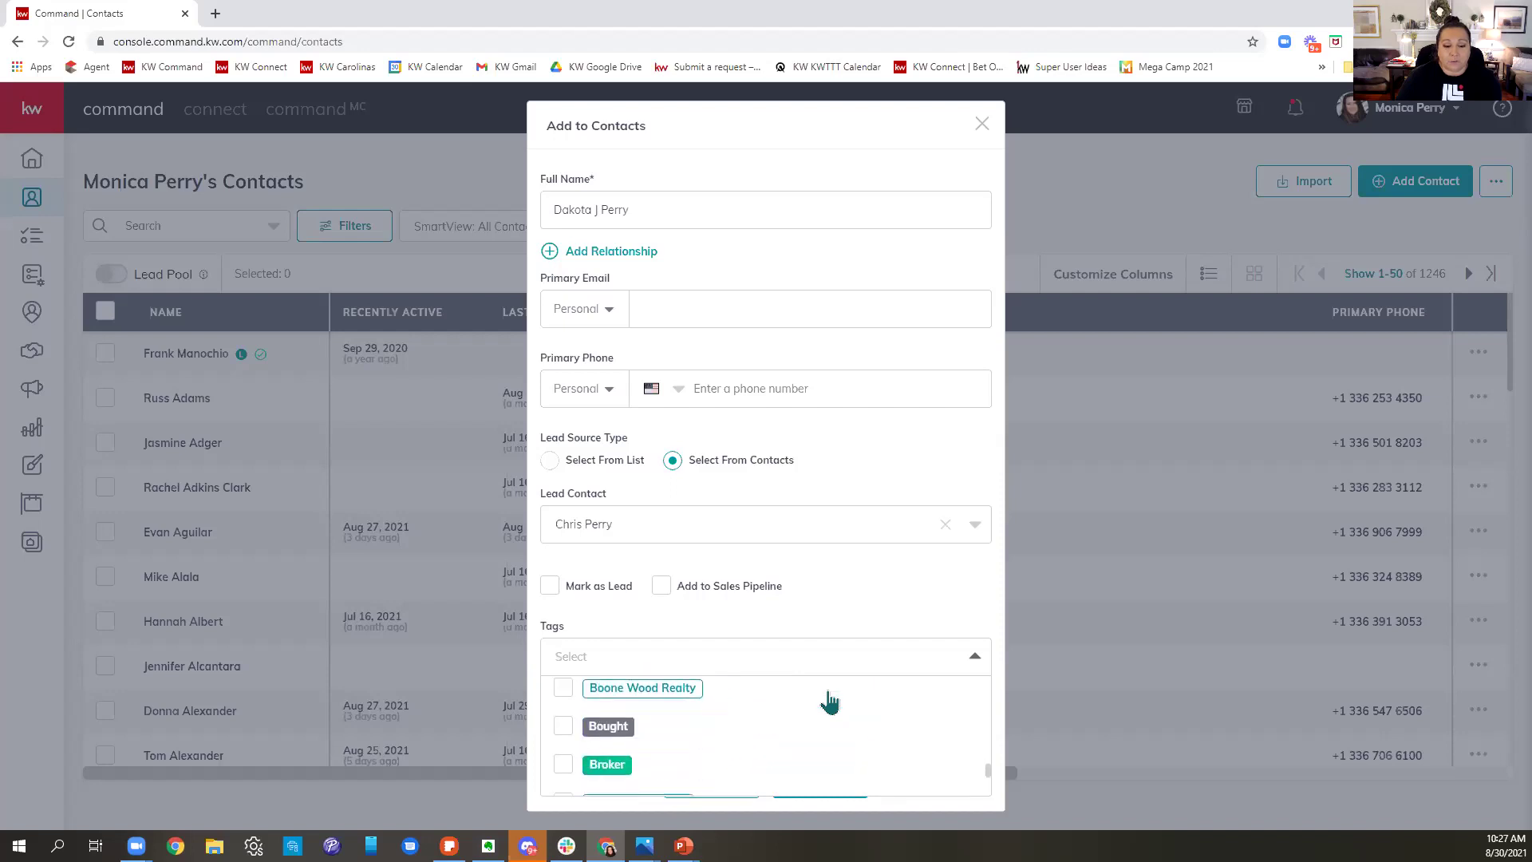
- Close and reopen the Tags list, then search it for 'Volleyball'
click(843, 615)
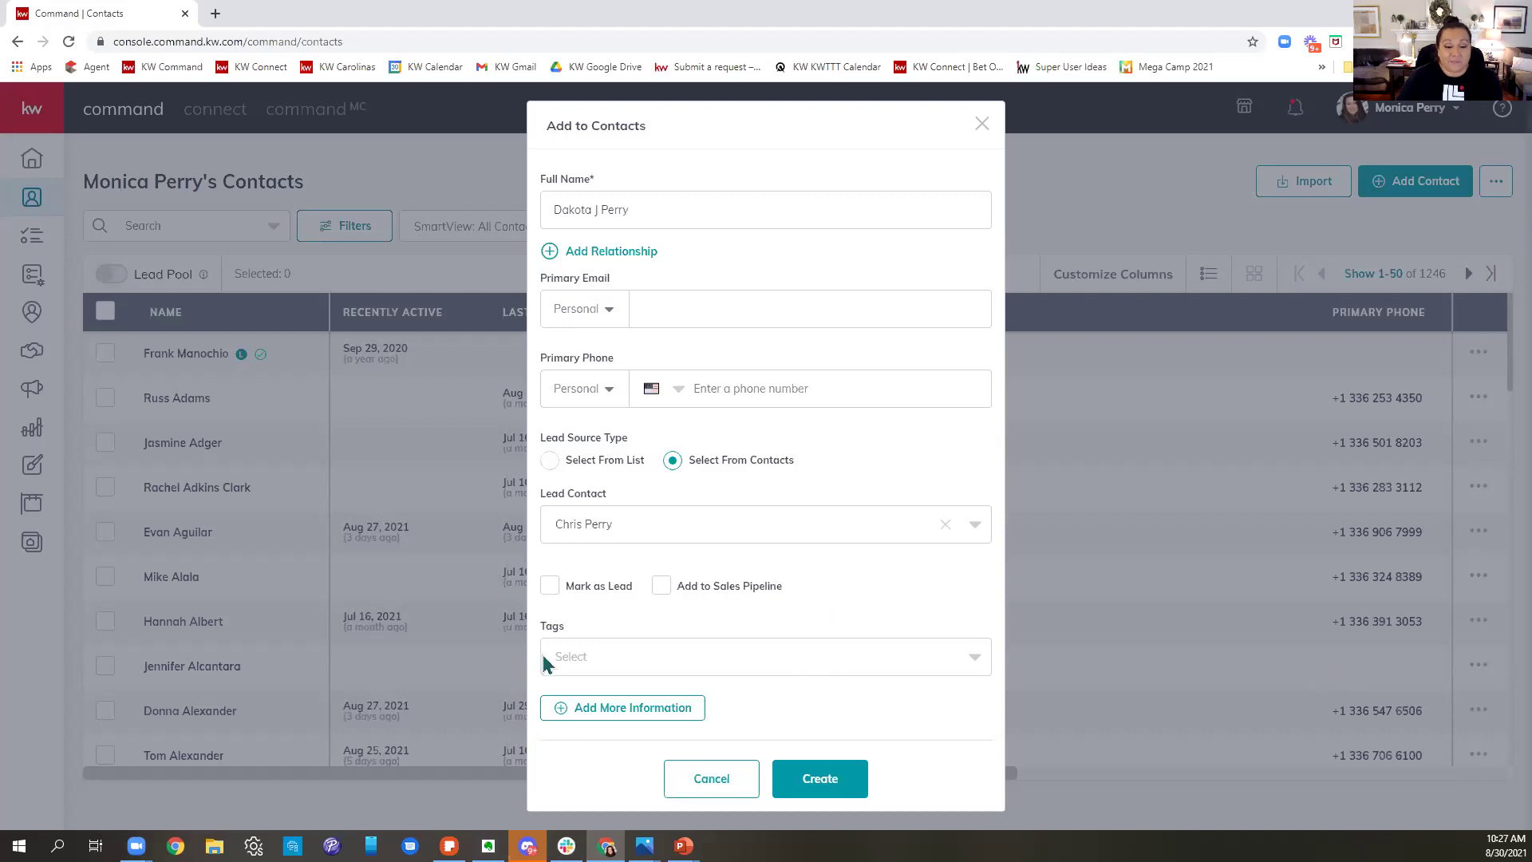
click(606, 654)
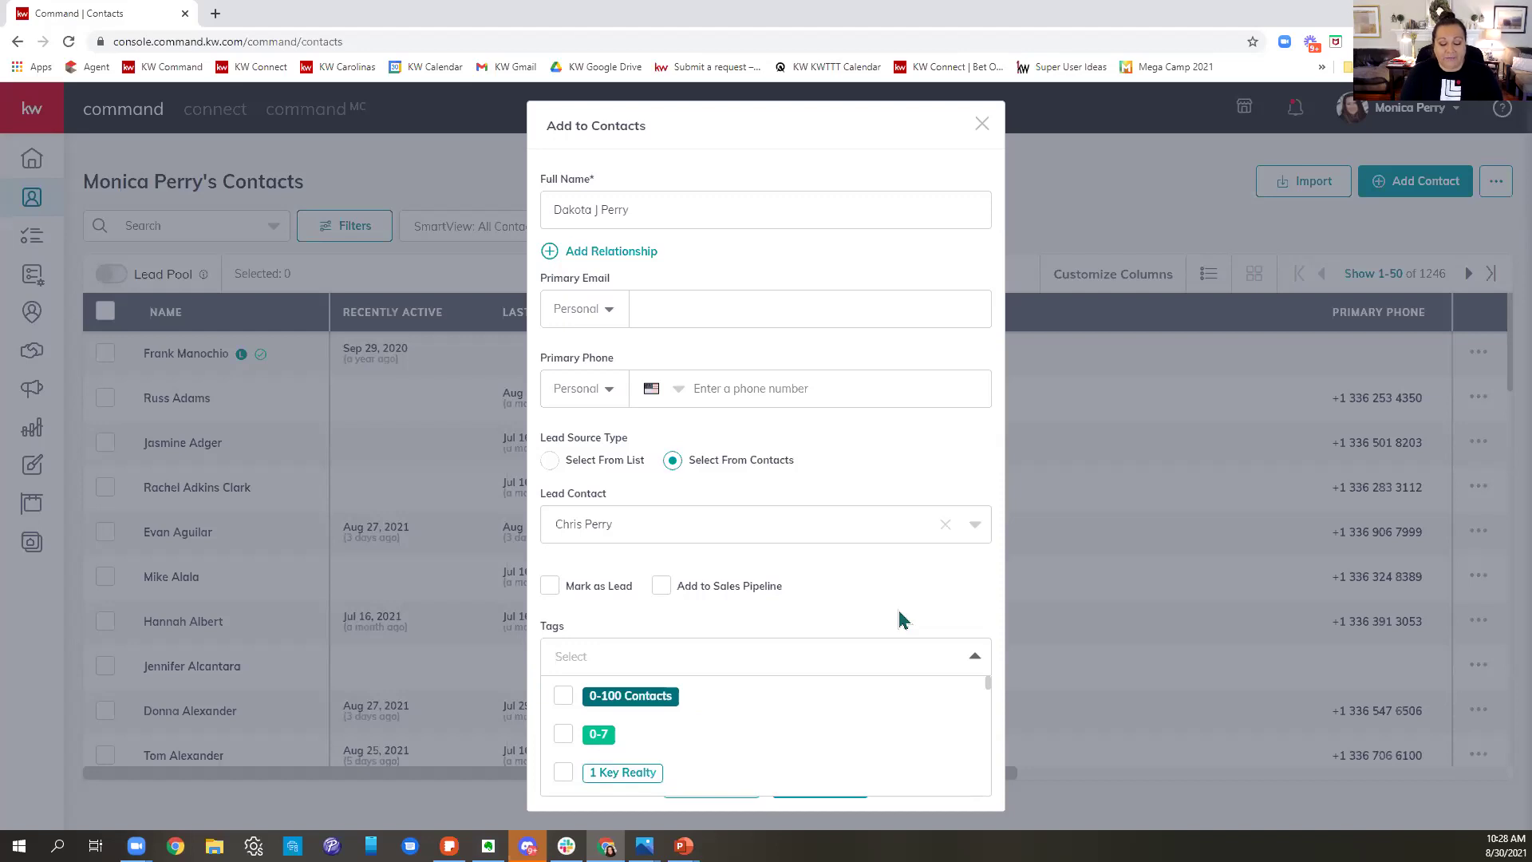
text(Volleyball)
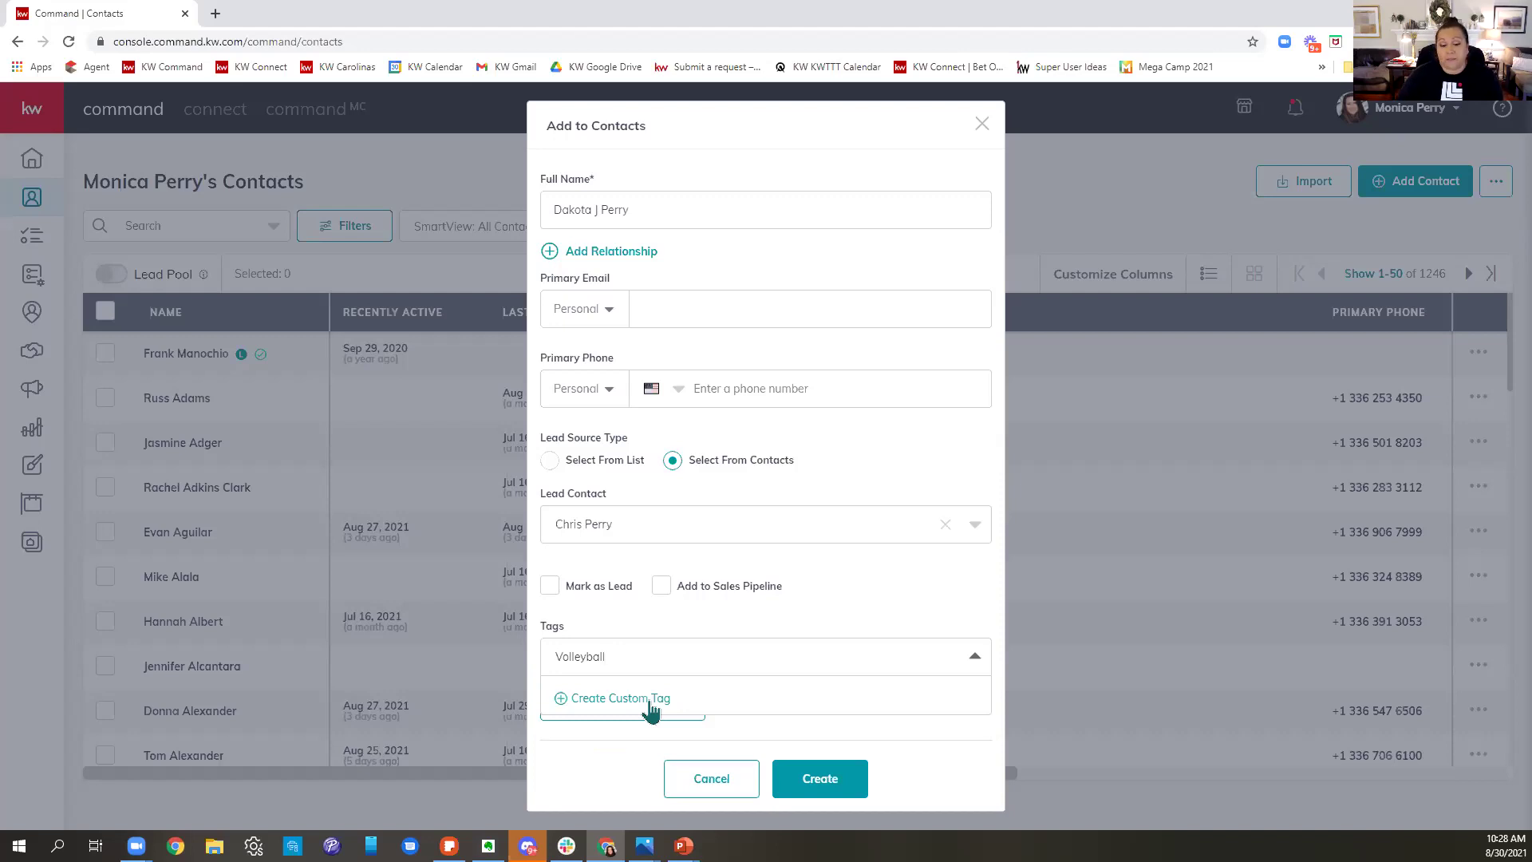
- Create 'Volleyball' as a new custom tag
click(649, 700)
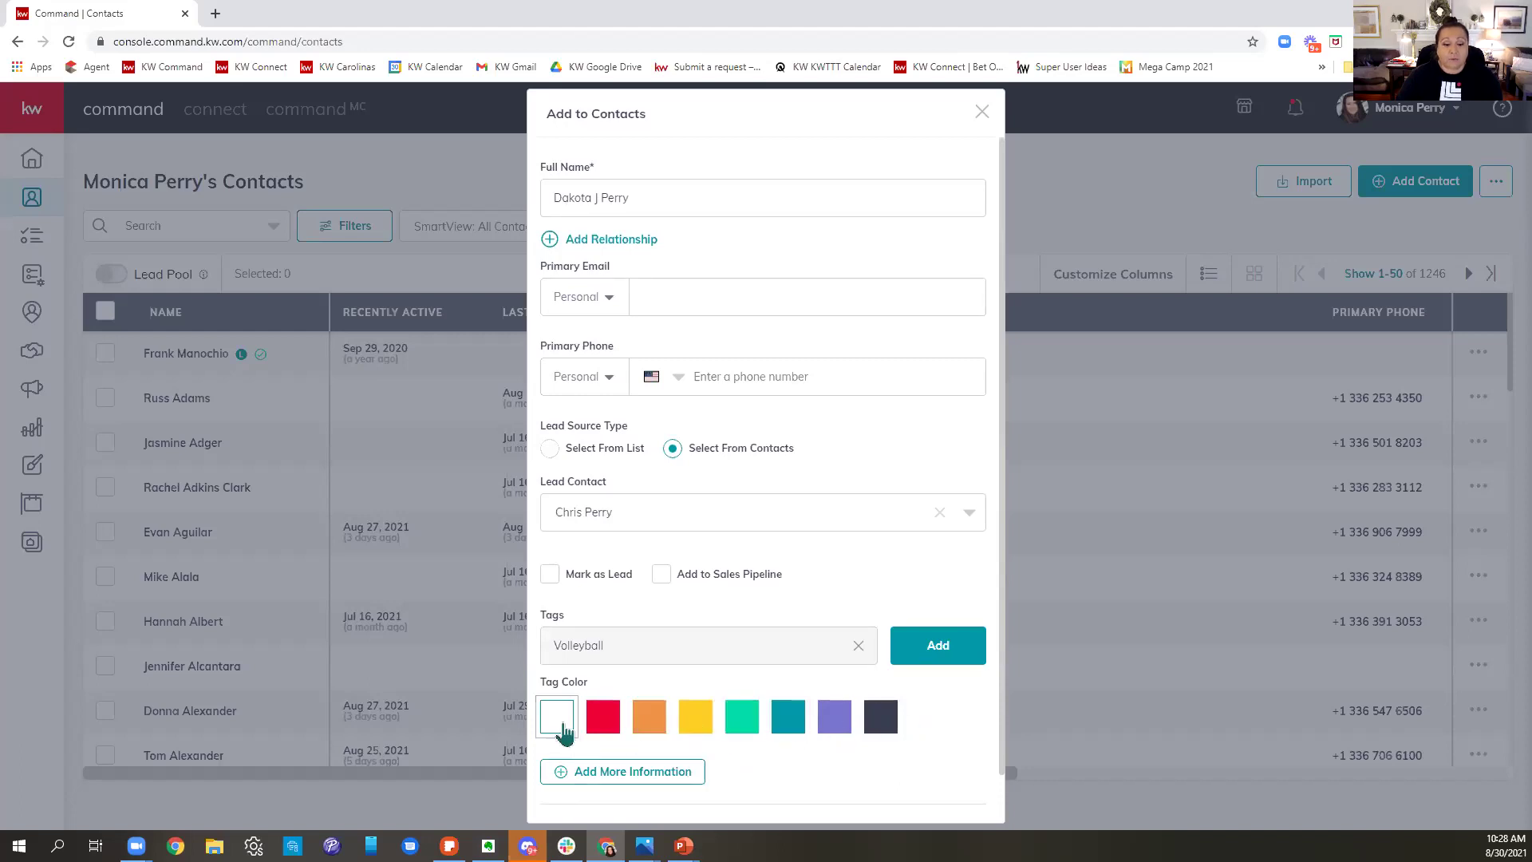
- Make the Volleyball tag purple and add it to the new contact
click(835, 731)
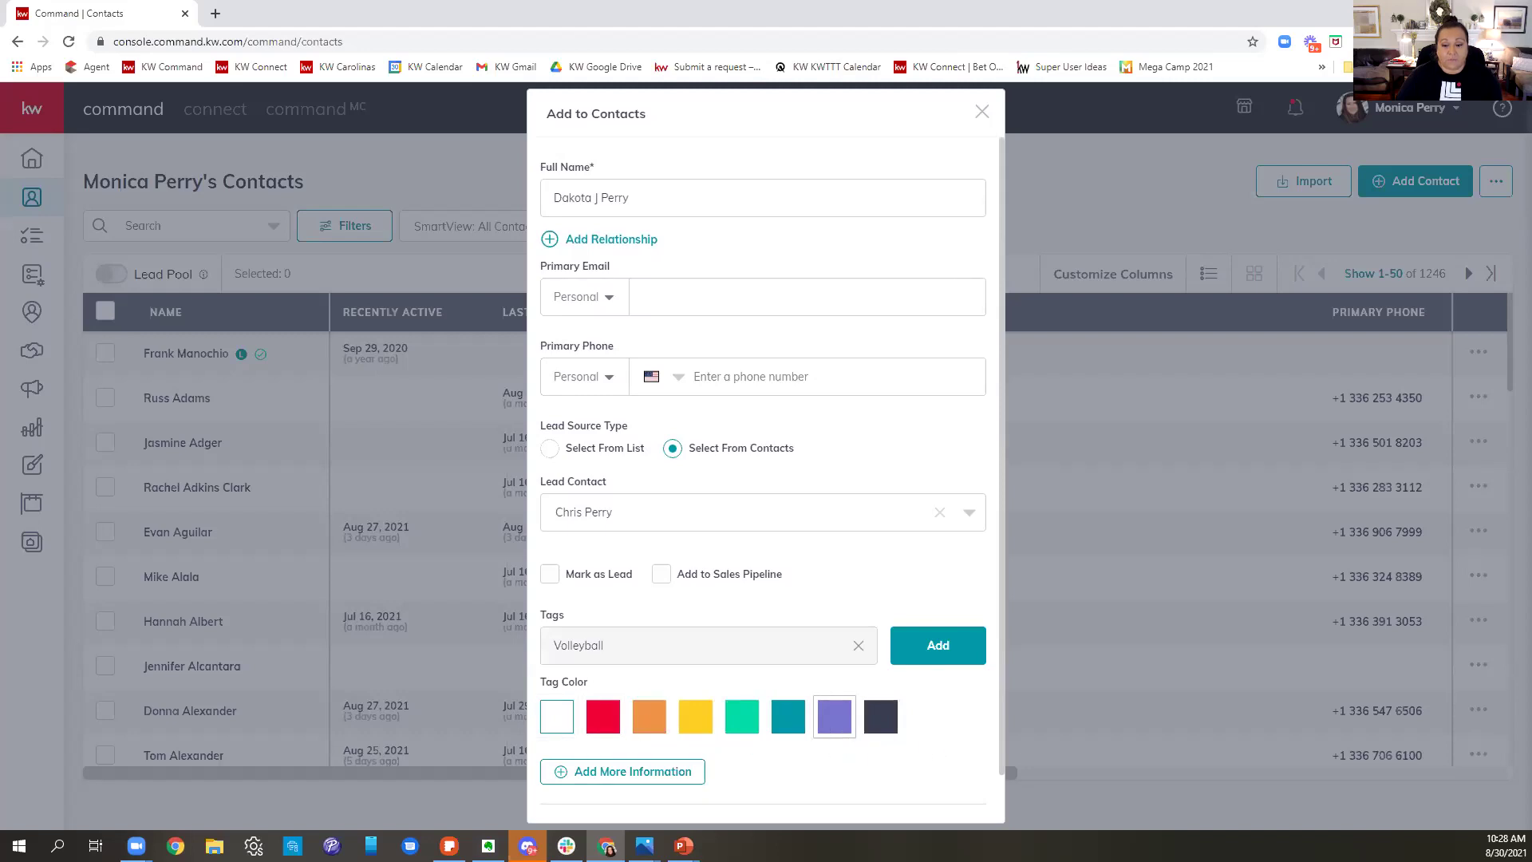
click(912, 653)
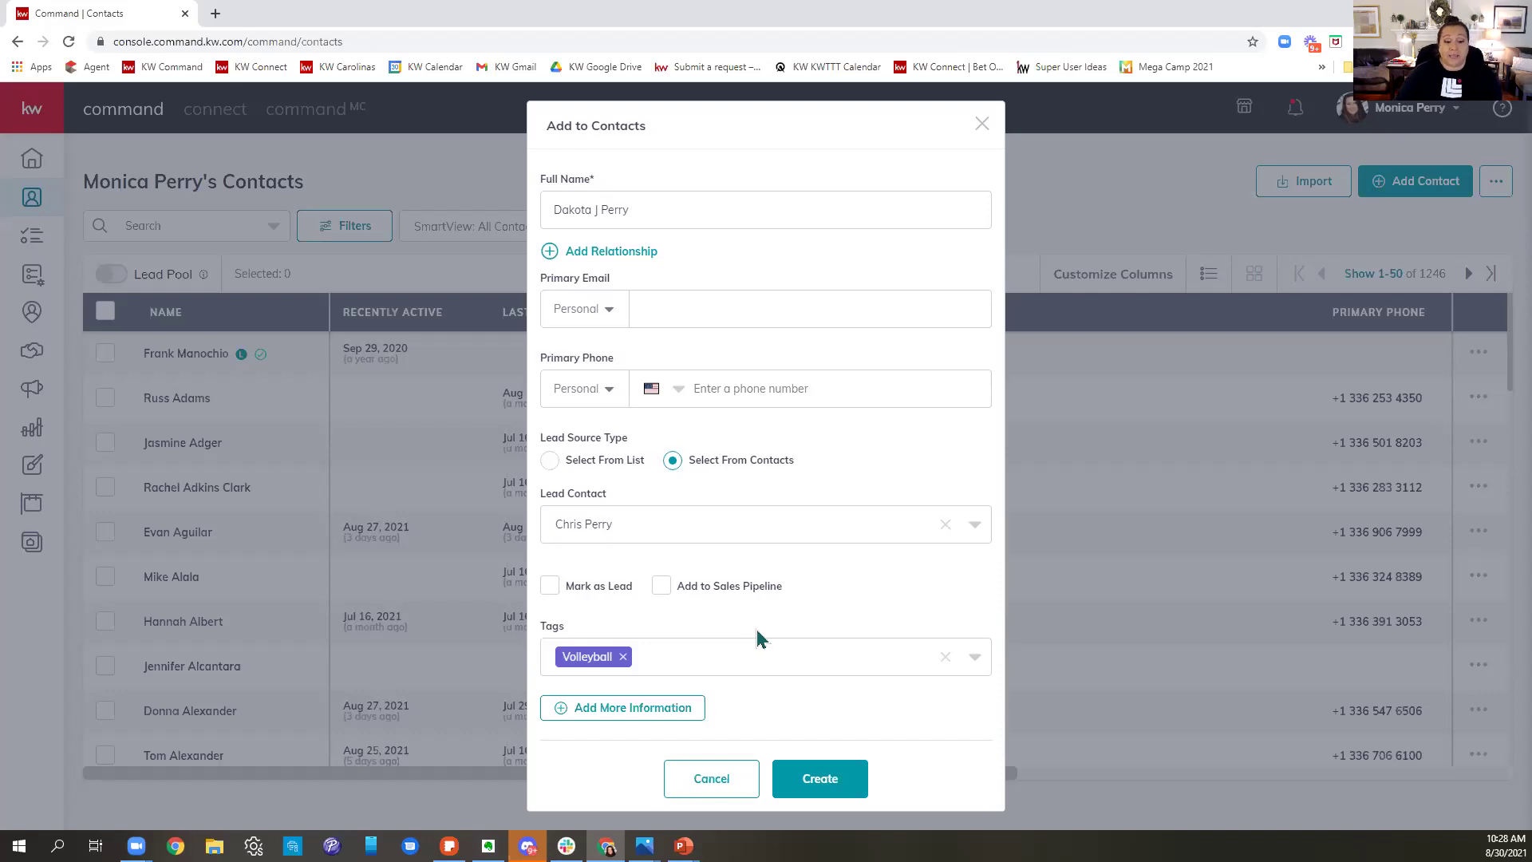
- Add the Buyer tag alongside Volleyball, then open a new blank browser tab
click(726, 660)
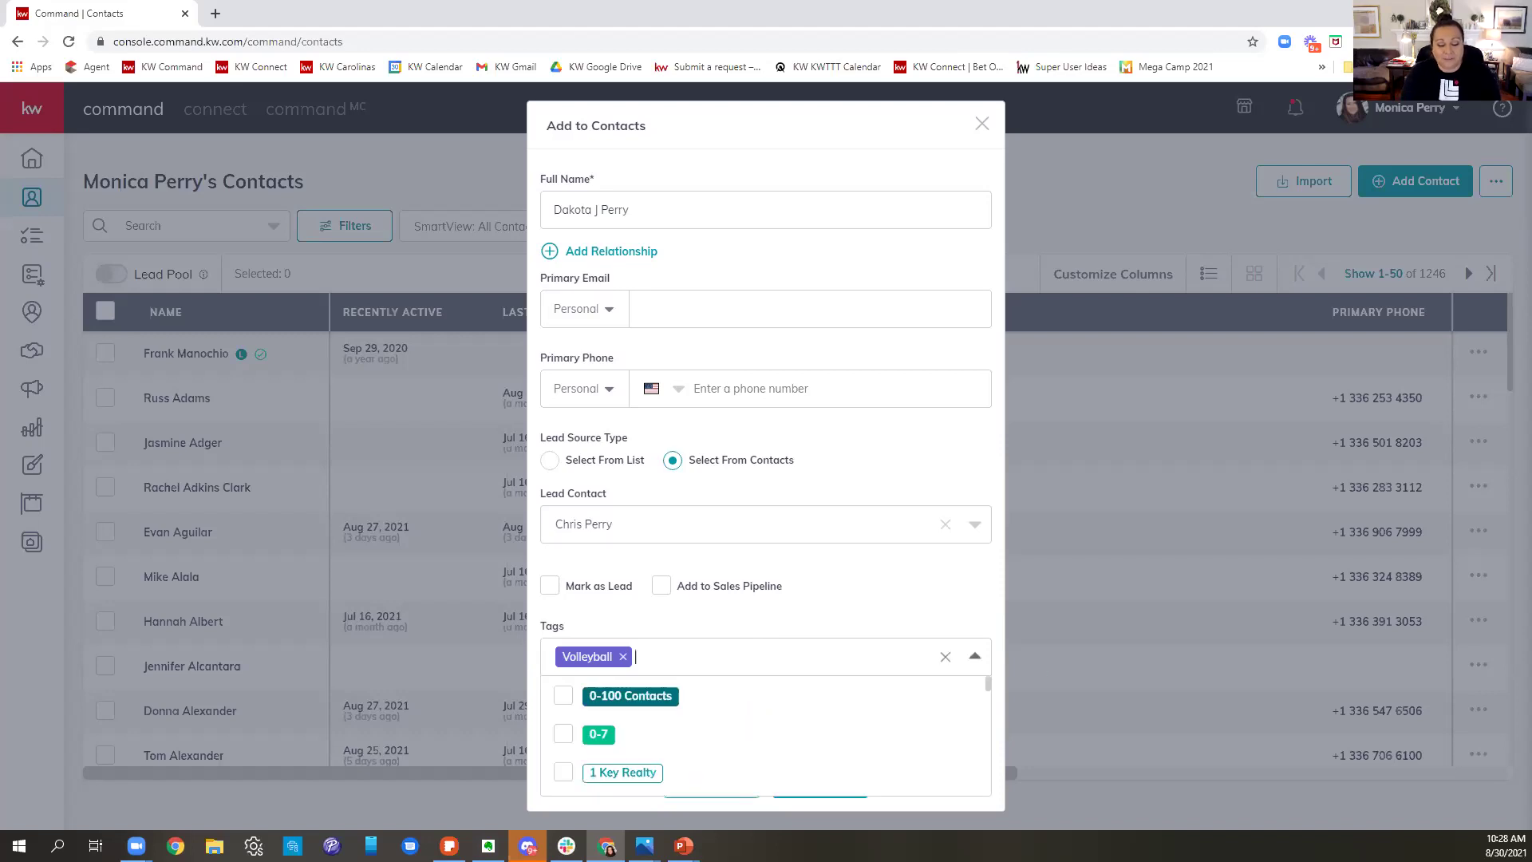
text(Buyer)
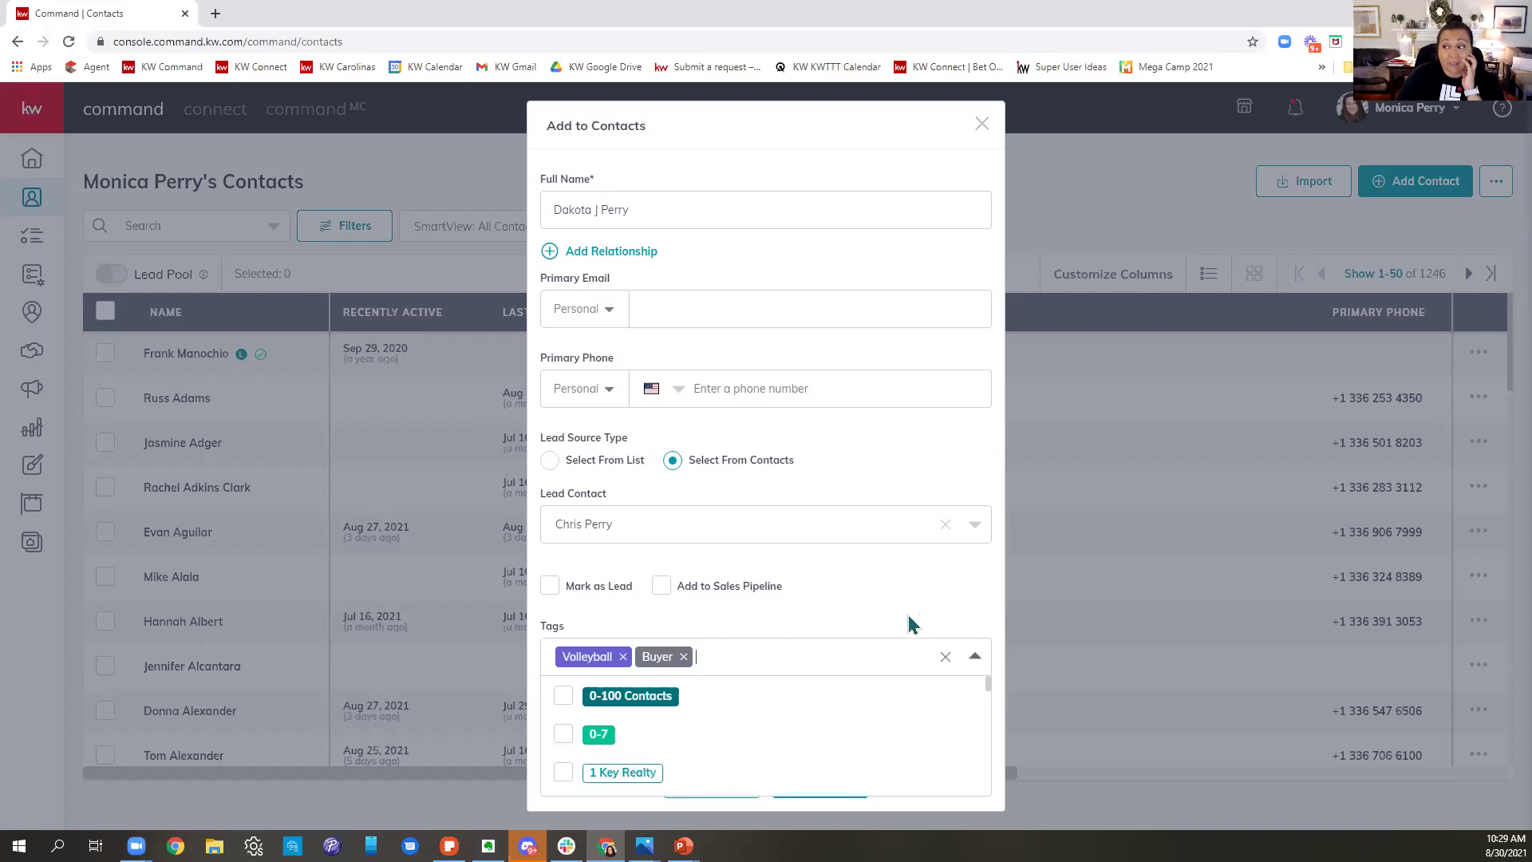
click(217, 14)
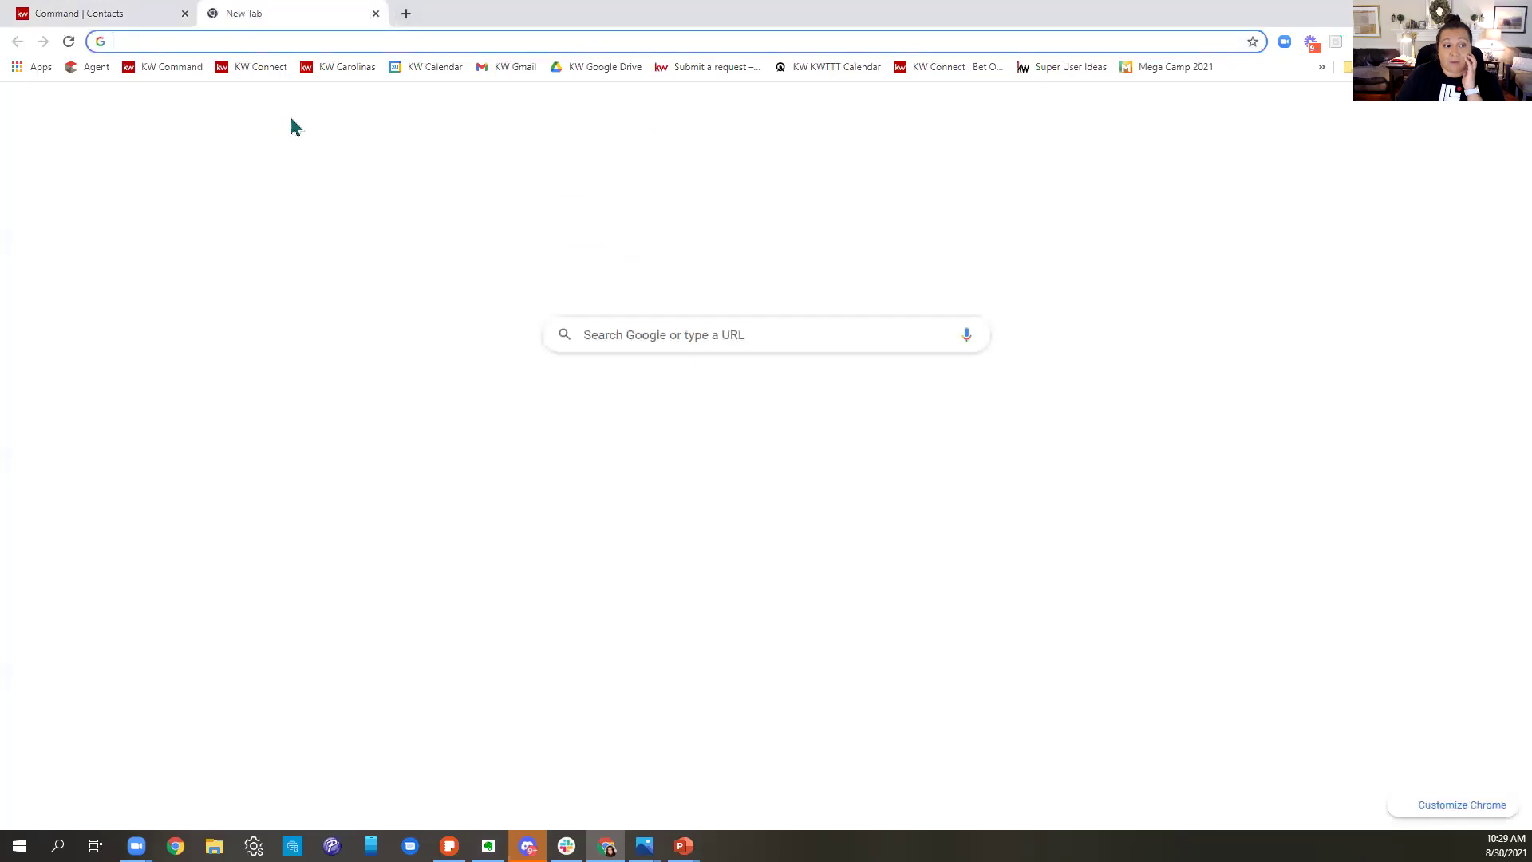
- Load the kwtriadtech.com resource page in the new tab
text(kwtriad)
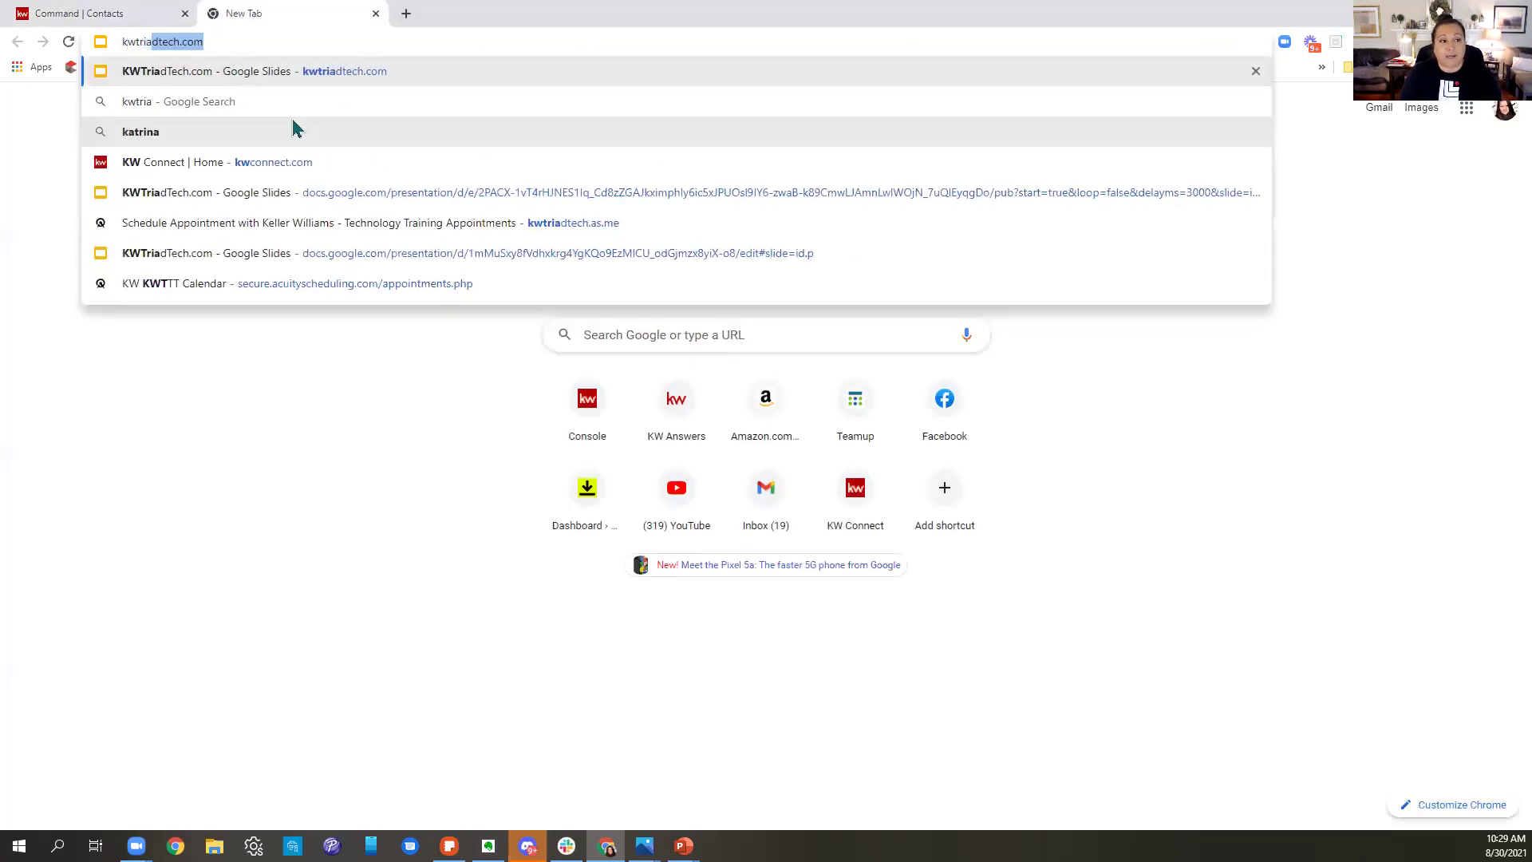
key(Return)
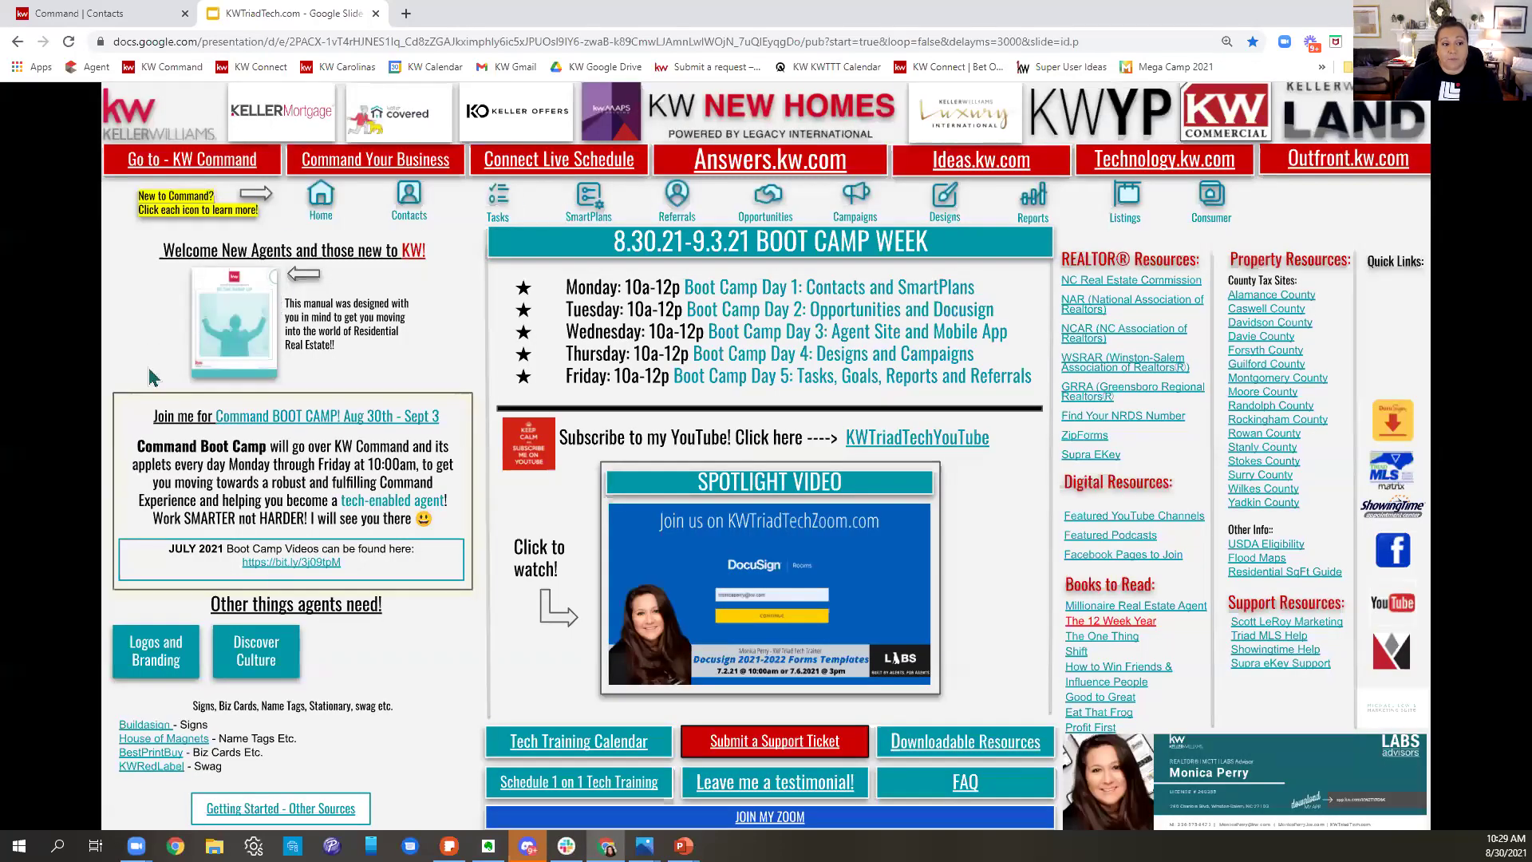
- Open the 90 Day Ramp Up new-agent manual PDF from the KWTriadTech page
click(234, 327)
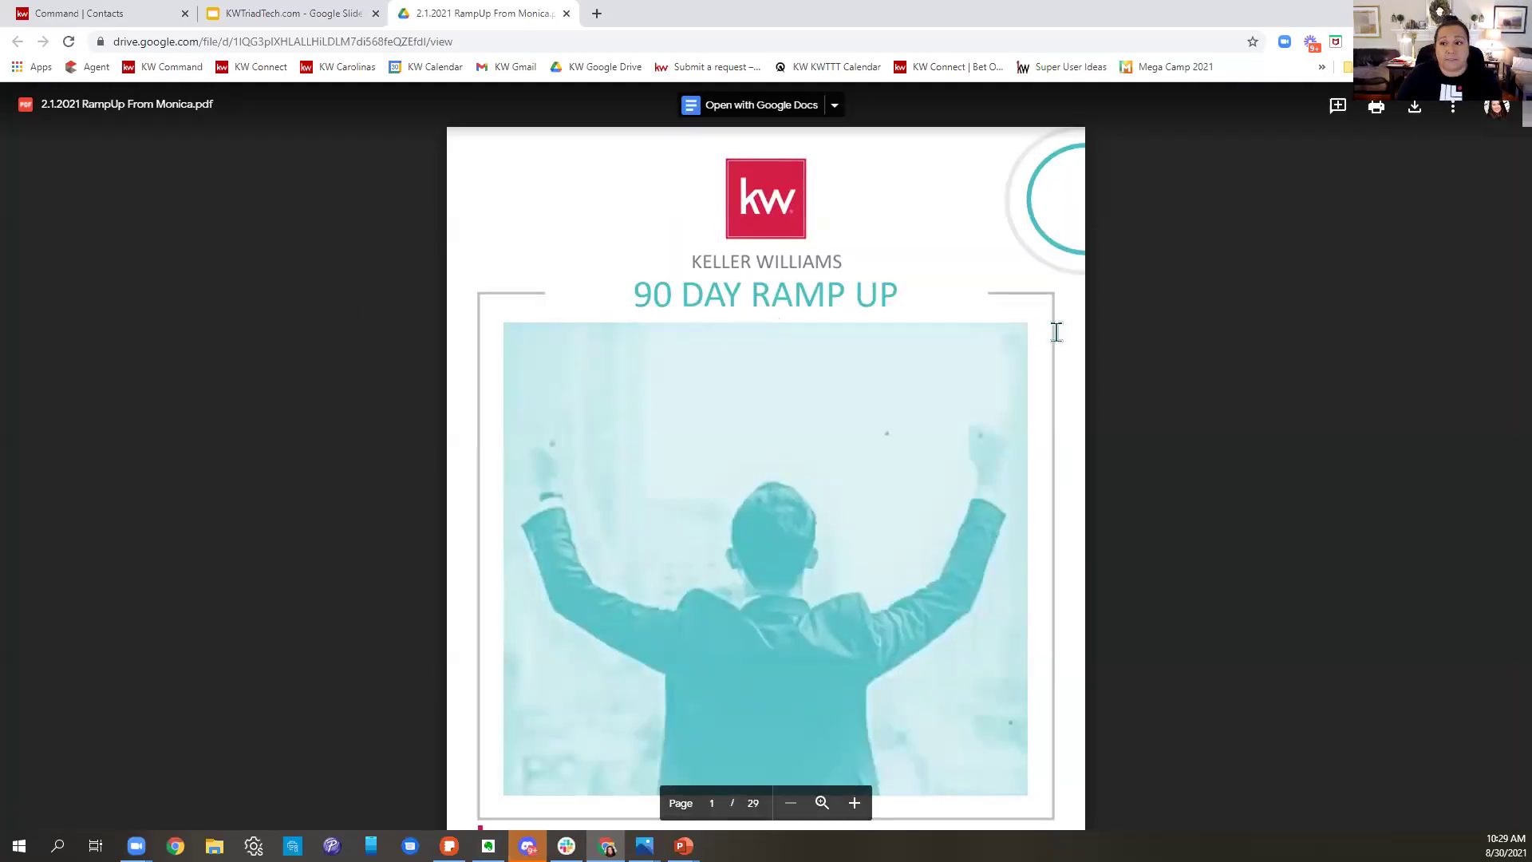
- Scroll through the Ramp Up PDF to the DTD2 call/text schedule on page 17
scroll(1034, 359, down, 9)
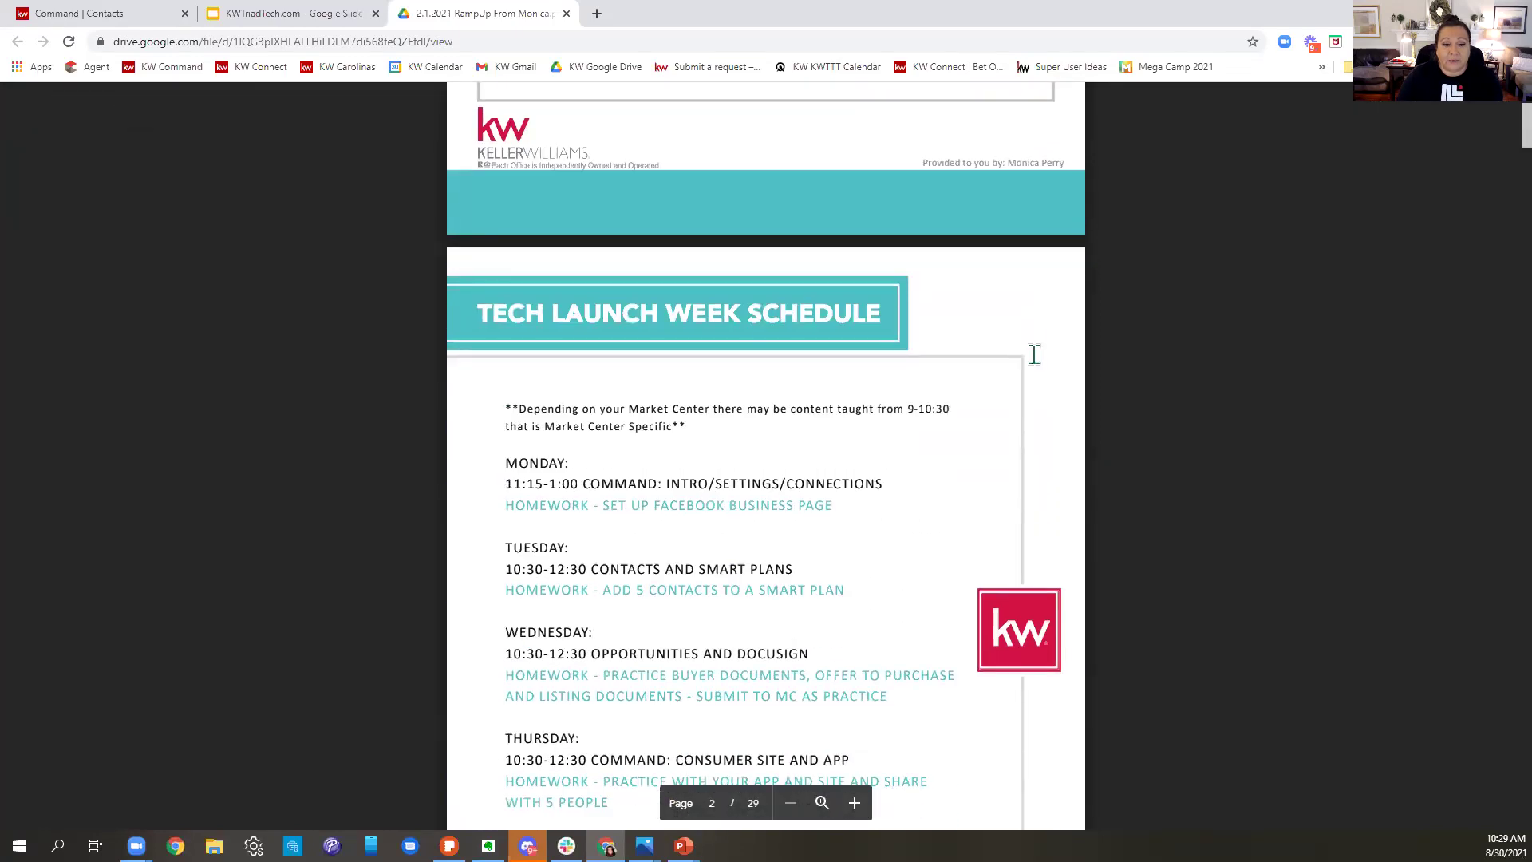
scroll(1035, 354, down, 10)
scroll(1035, 354, down, 20)
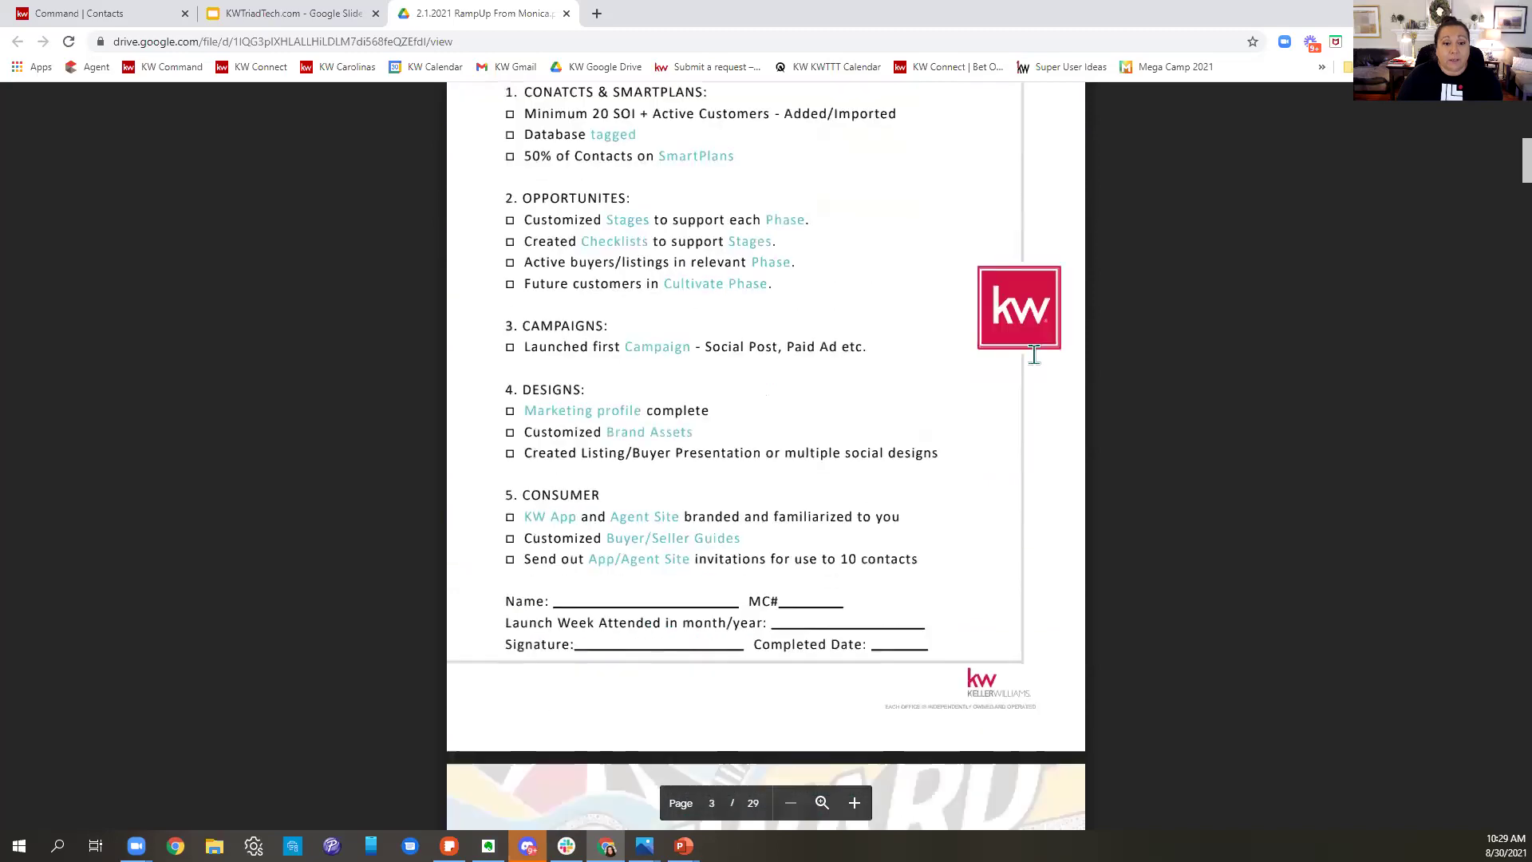
scroll(1041, 344, down, 20)
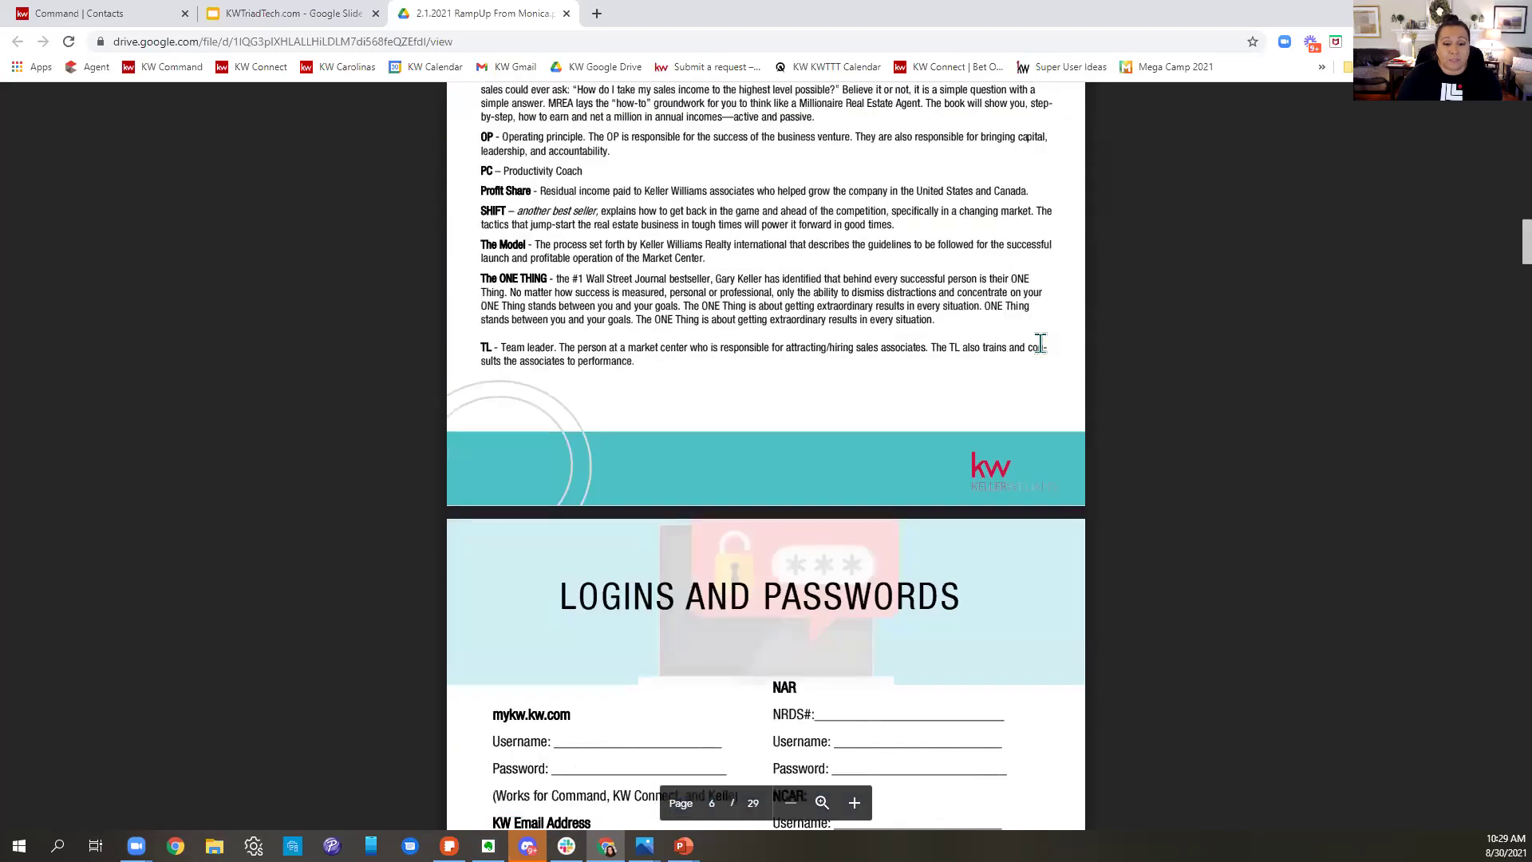
scroll(1041, 346, down, 20)
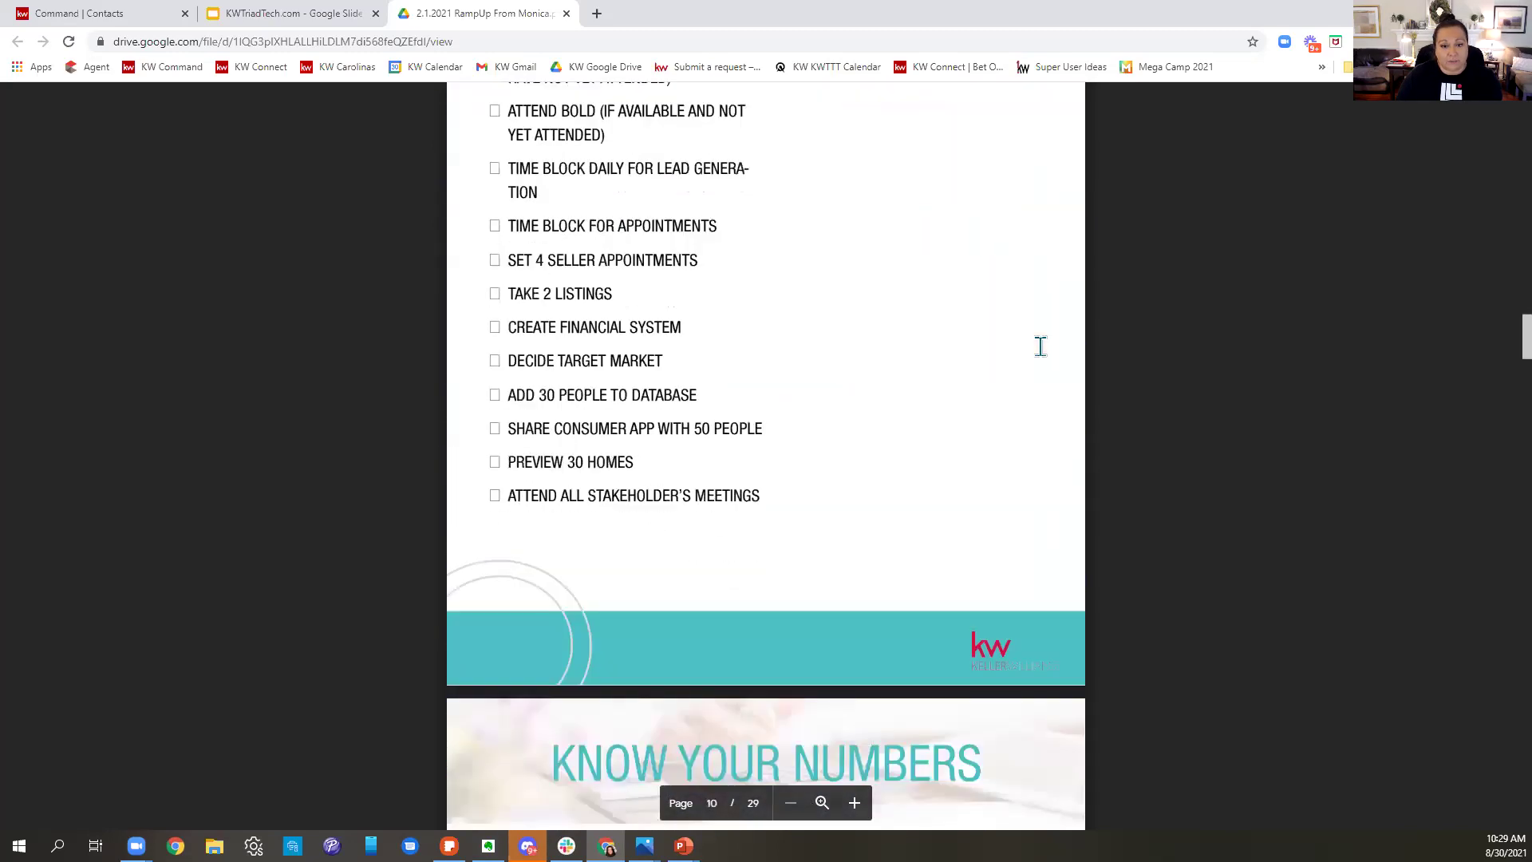
scroll(1040, 348, down, 20)
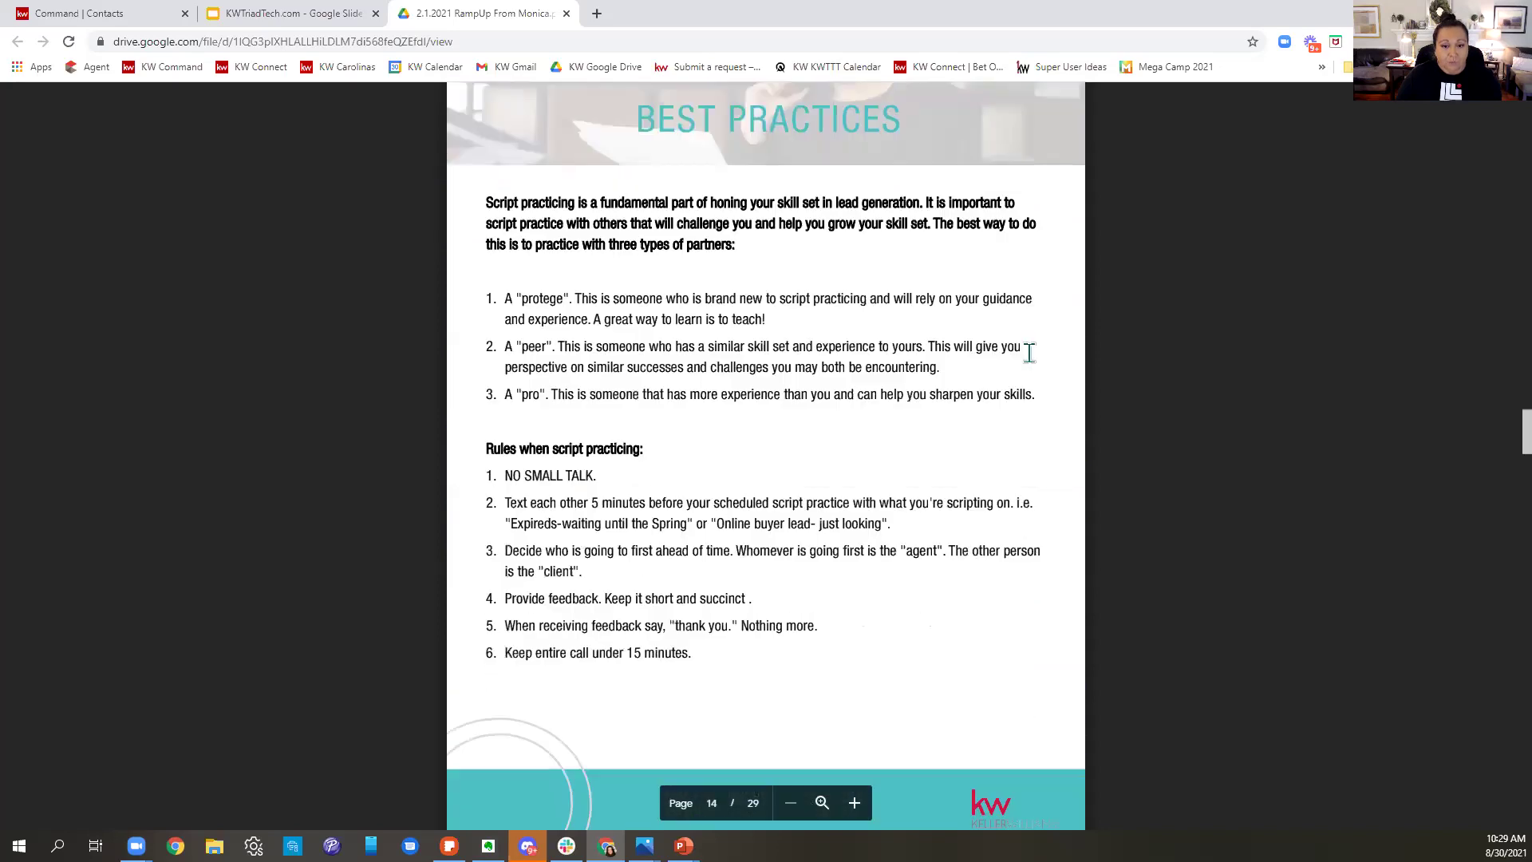
scroll(1027, 354, down, 4)
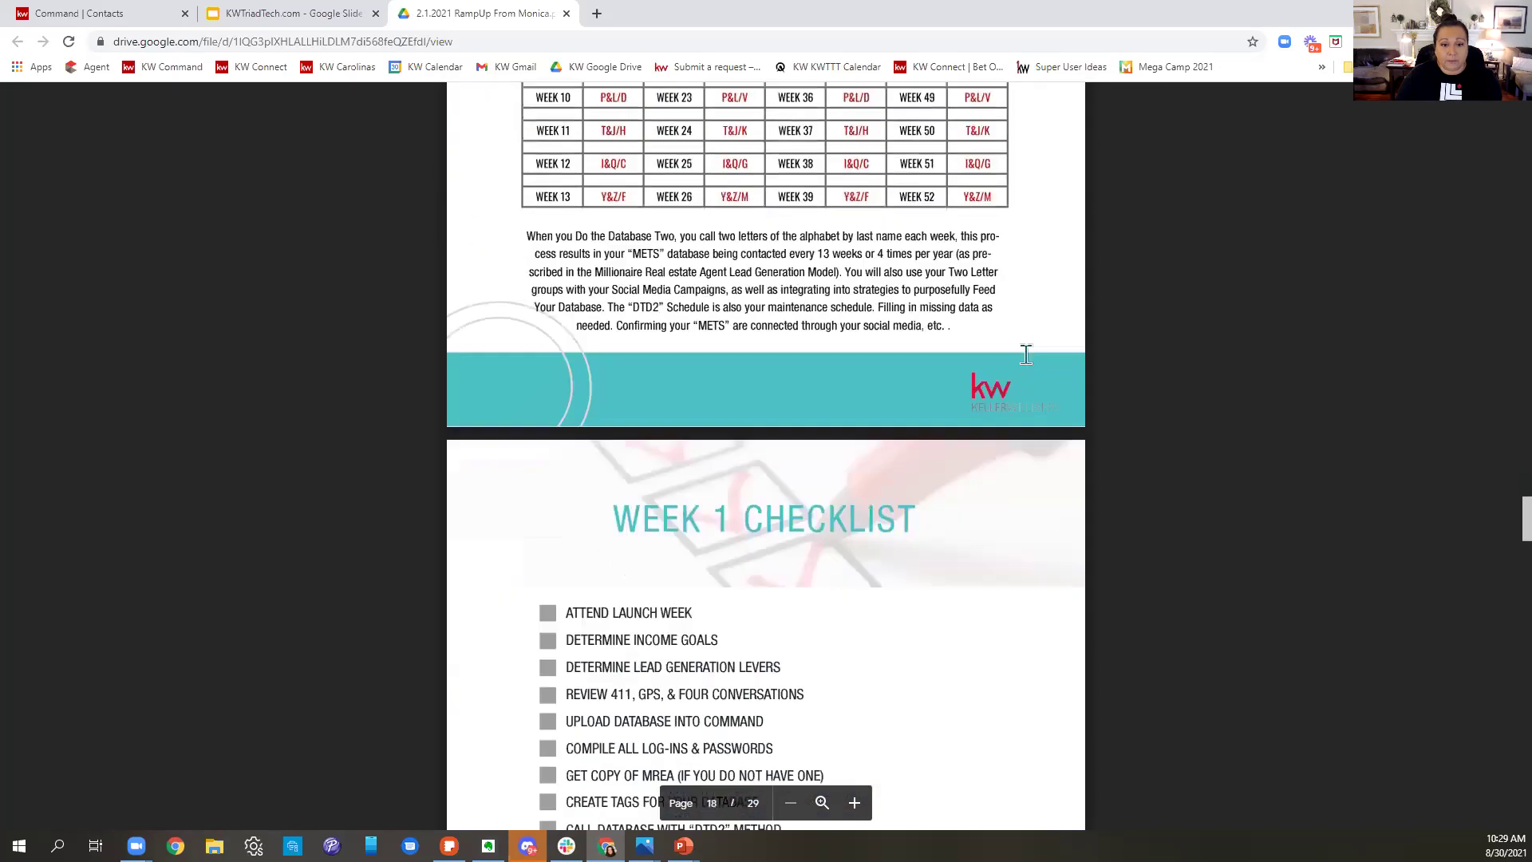
scroll(1027, 355, up, 3)
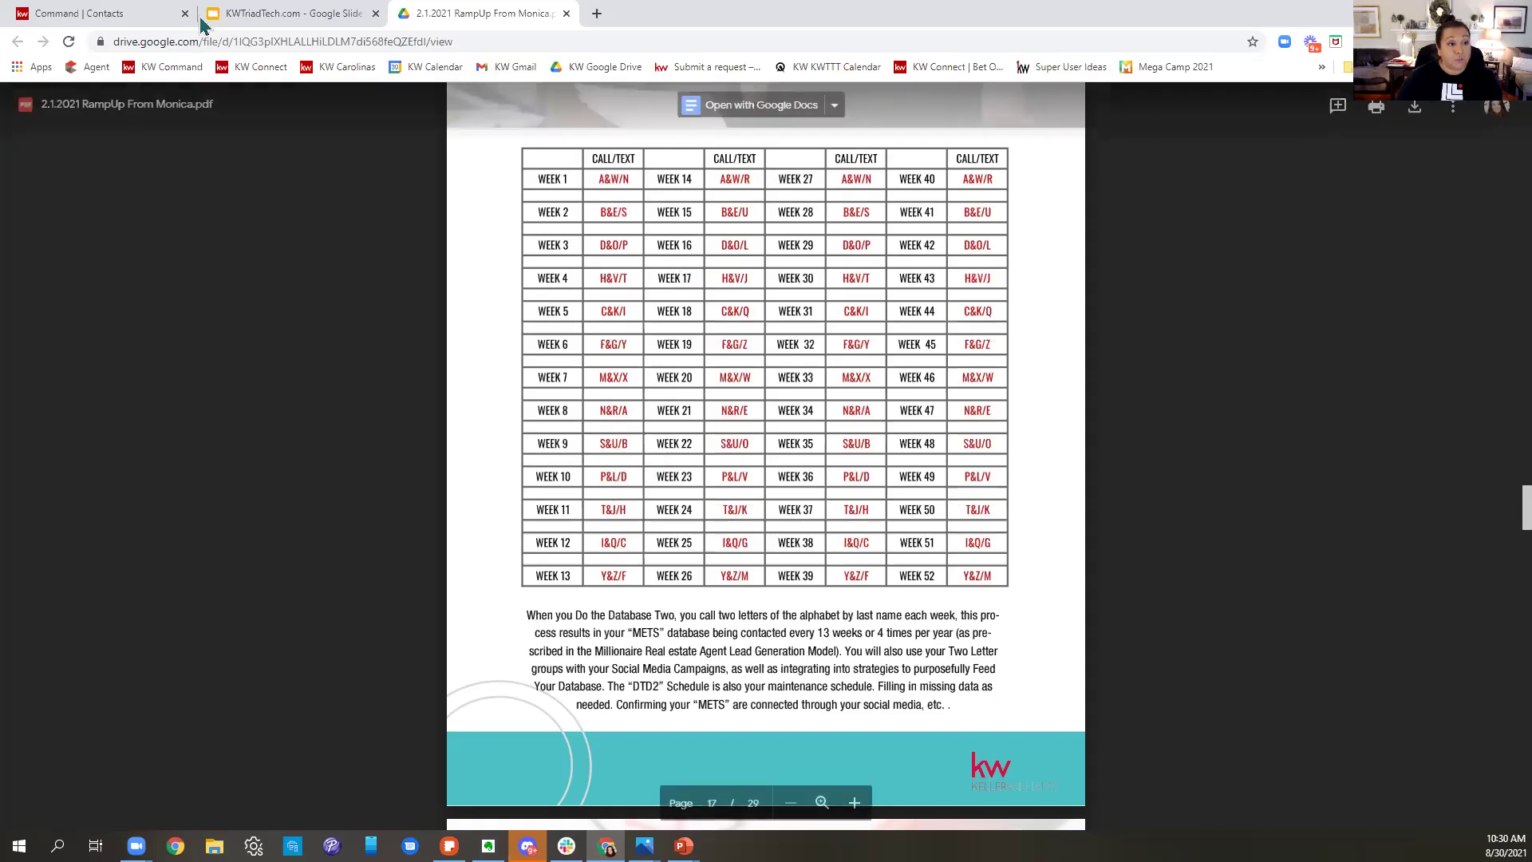
- Back on the new-contact form, add the P&L tag next to Volleyball and Buyer
click(142, 12)
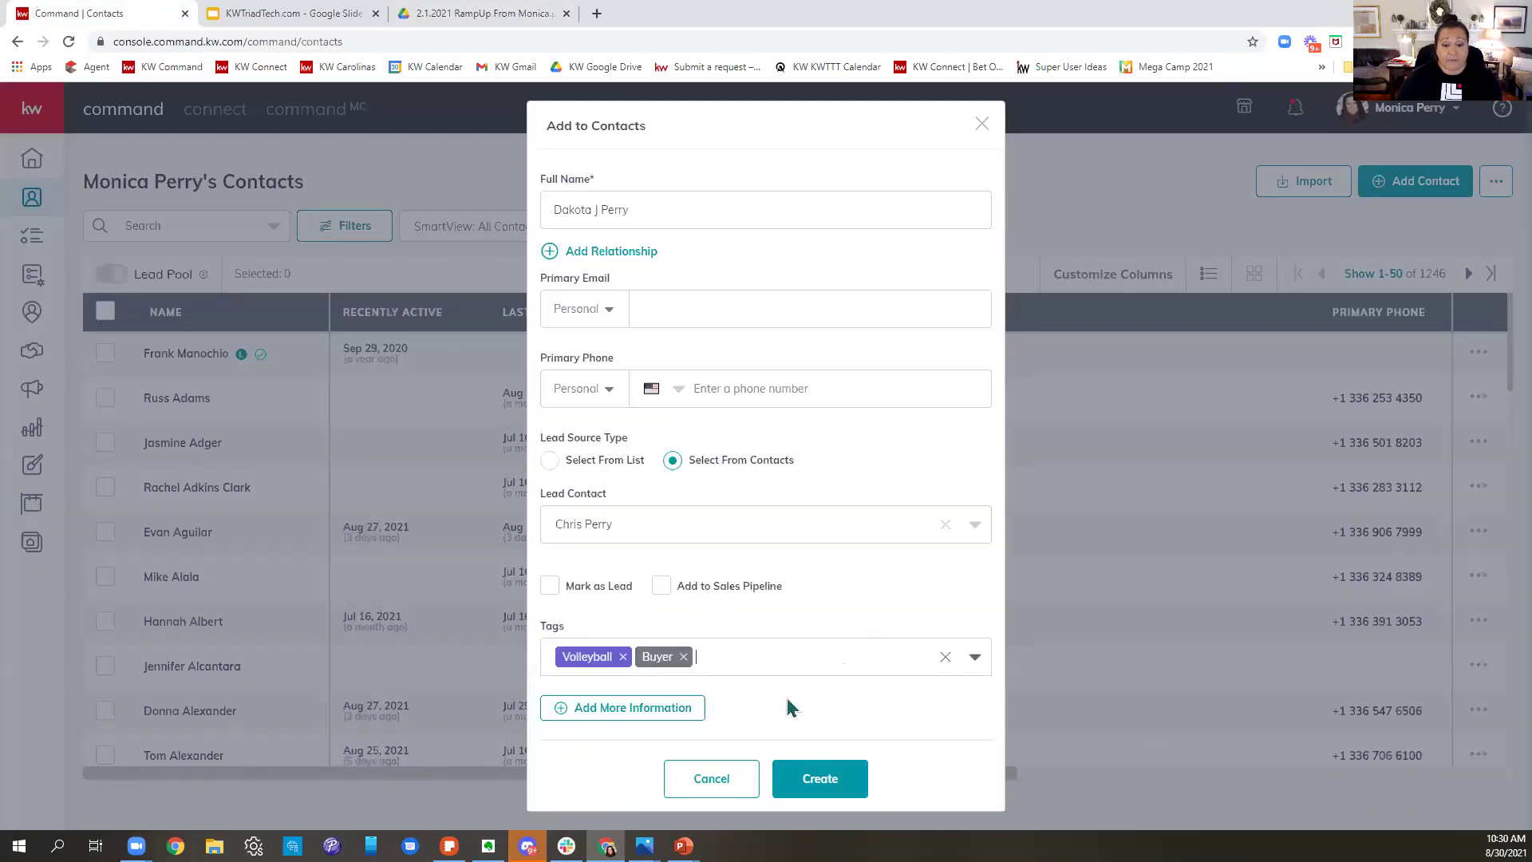
click(764, 661)
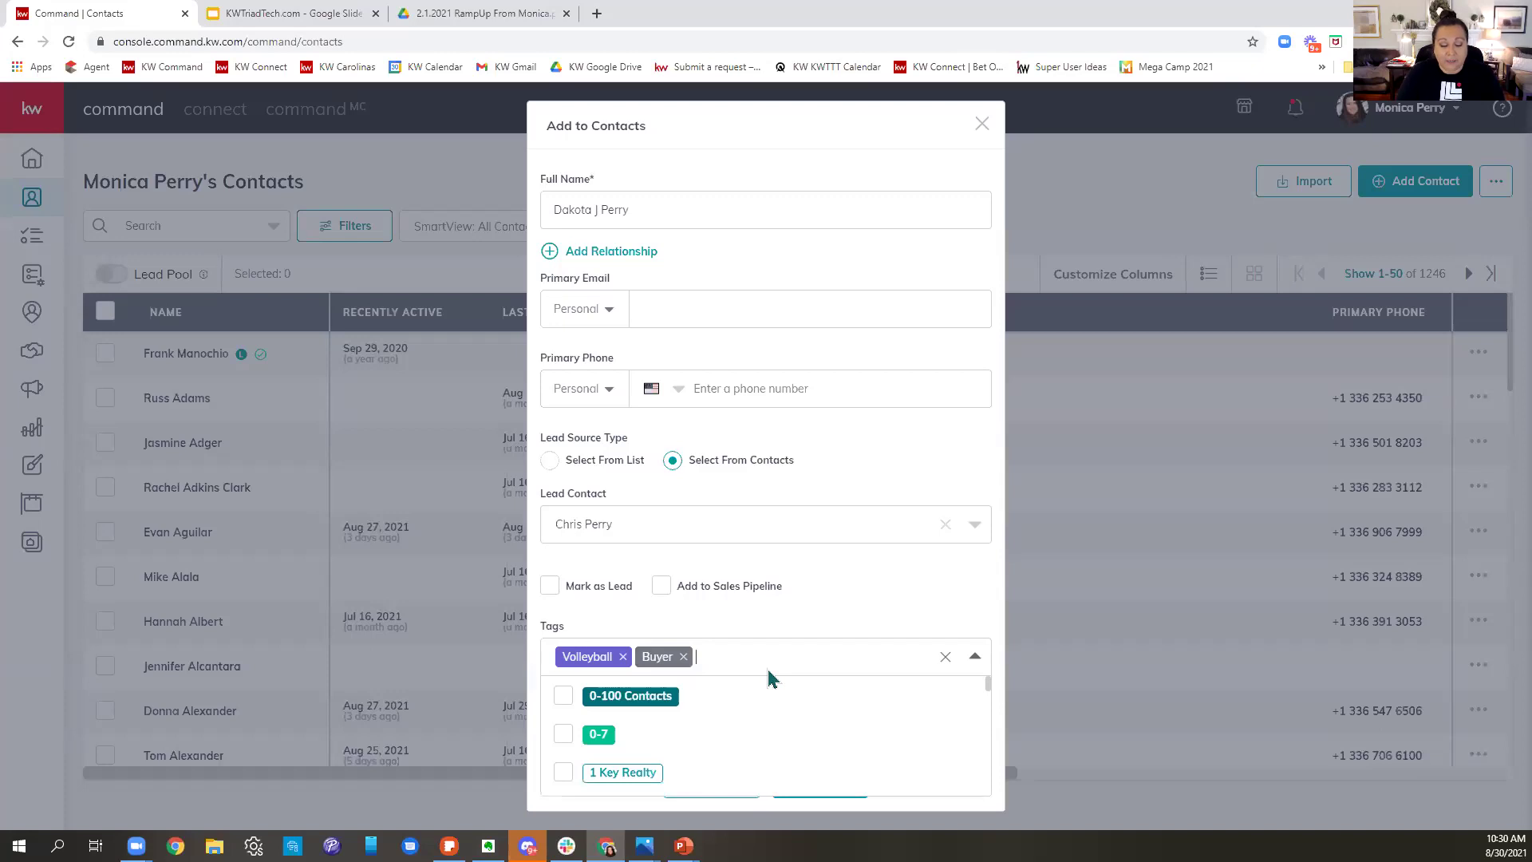
text(P&L)
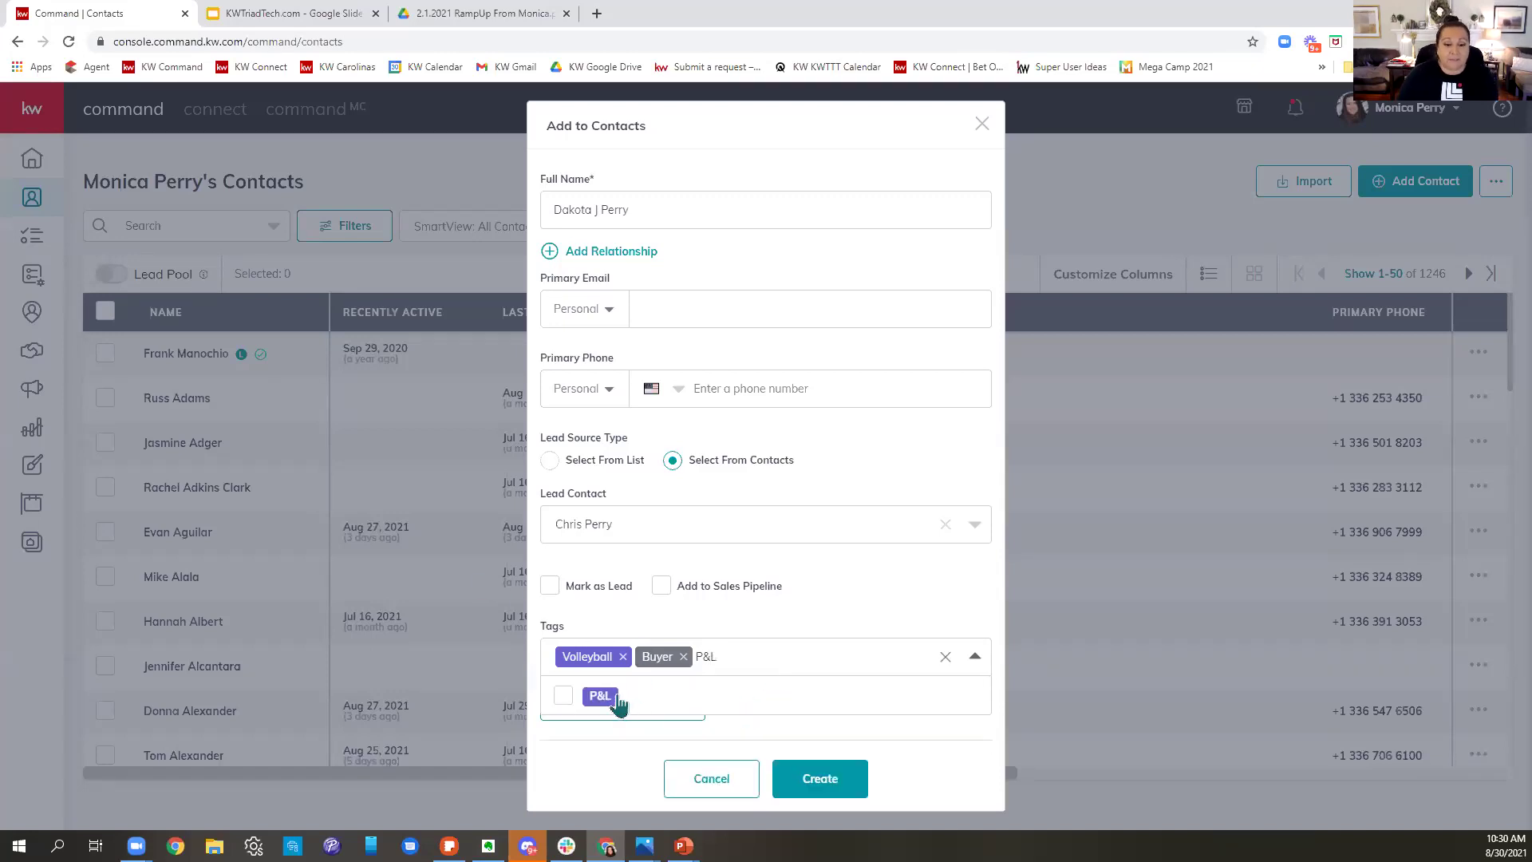
click(609, 699)
click(903, 564)
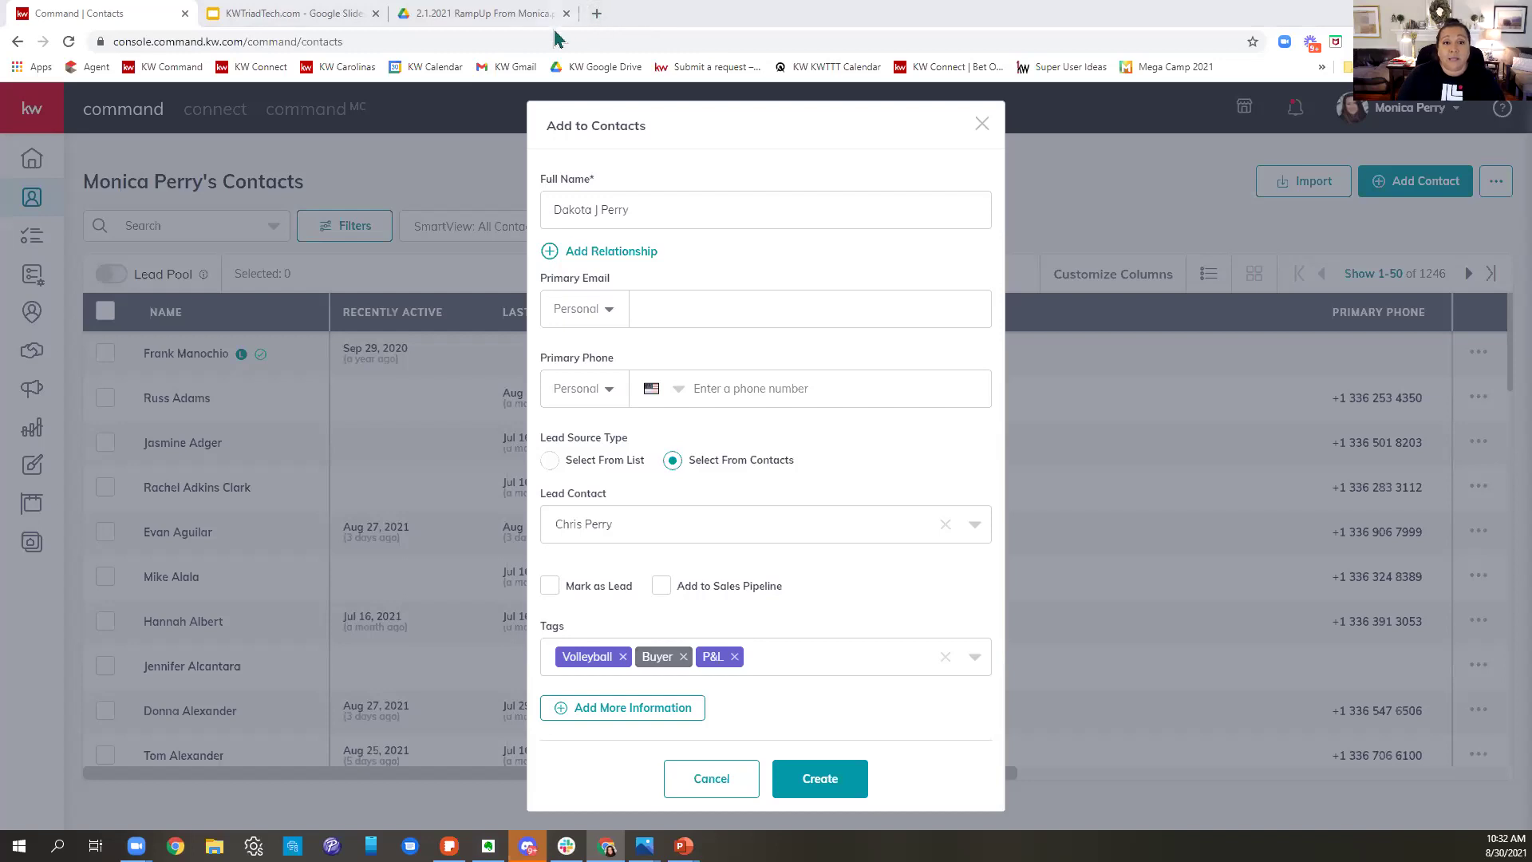
- Load ideas.kw.com in a new browser tab
click(596, 14)
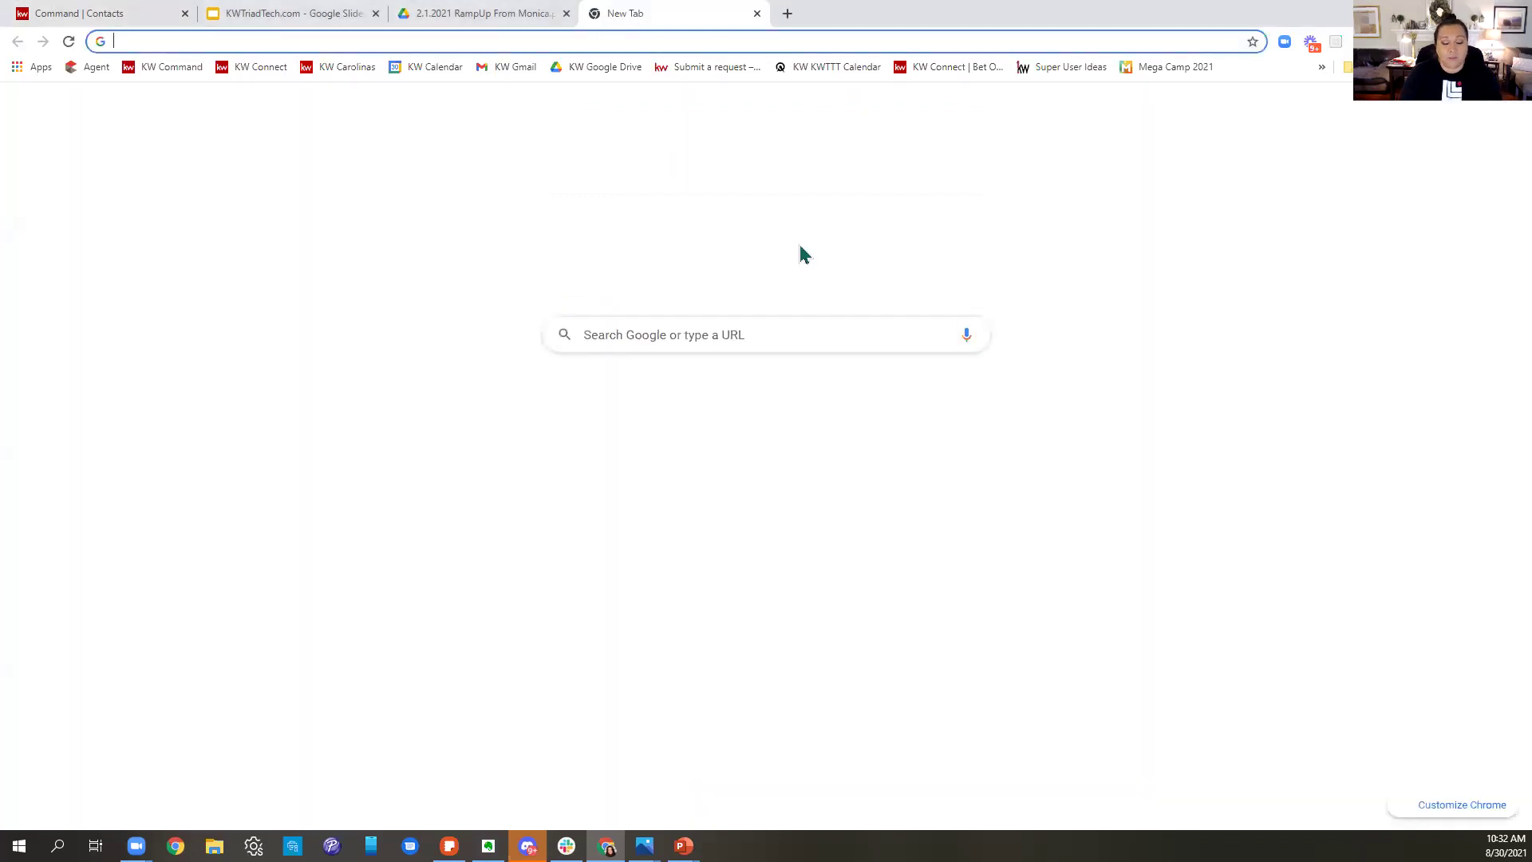
text(ideas.kw.com)
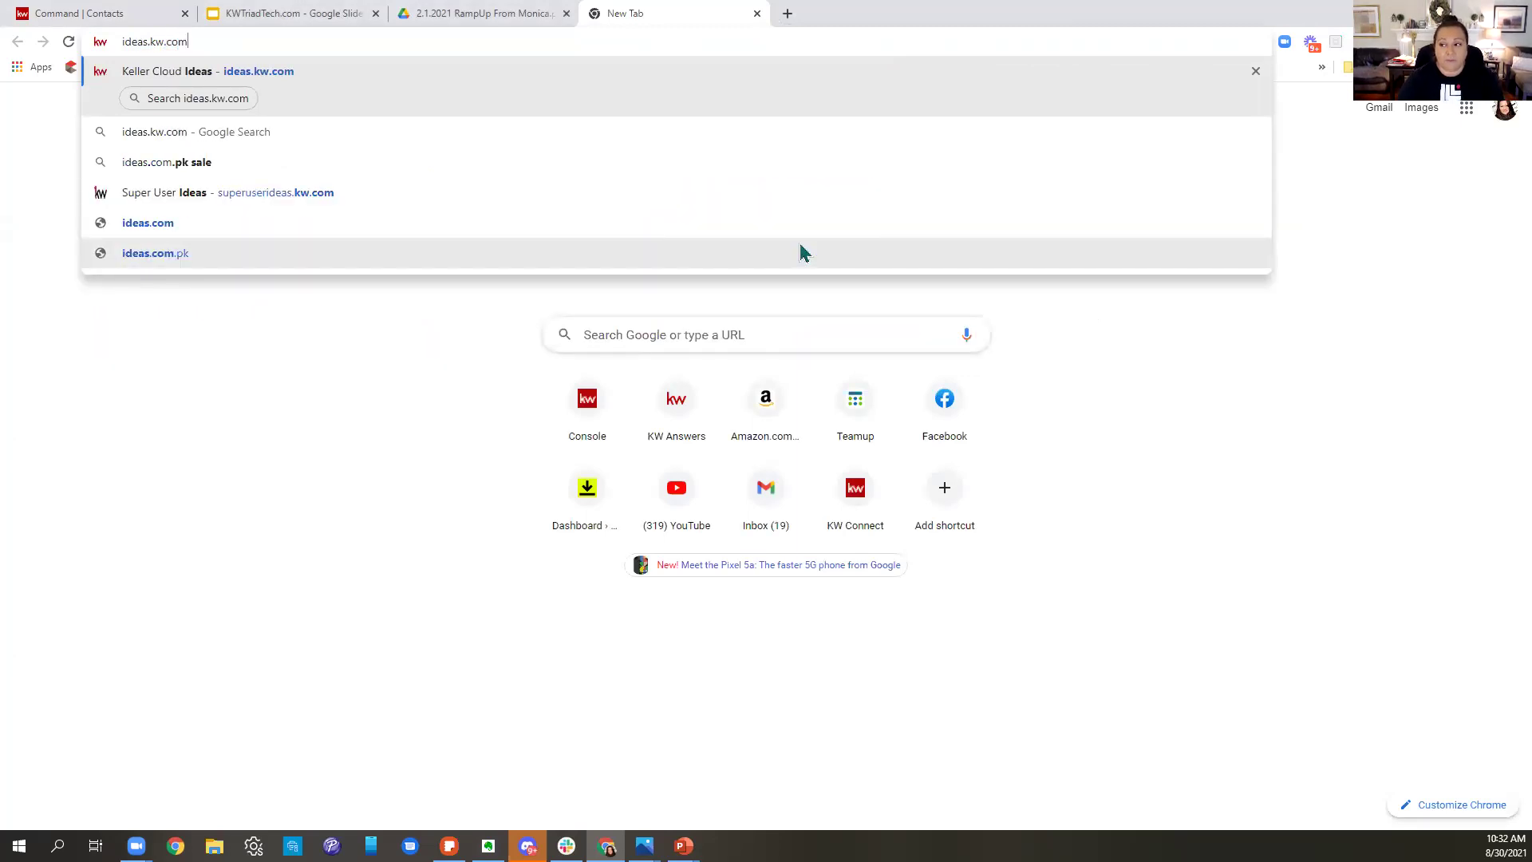
key(Return)
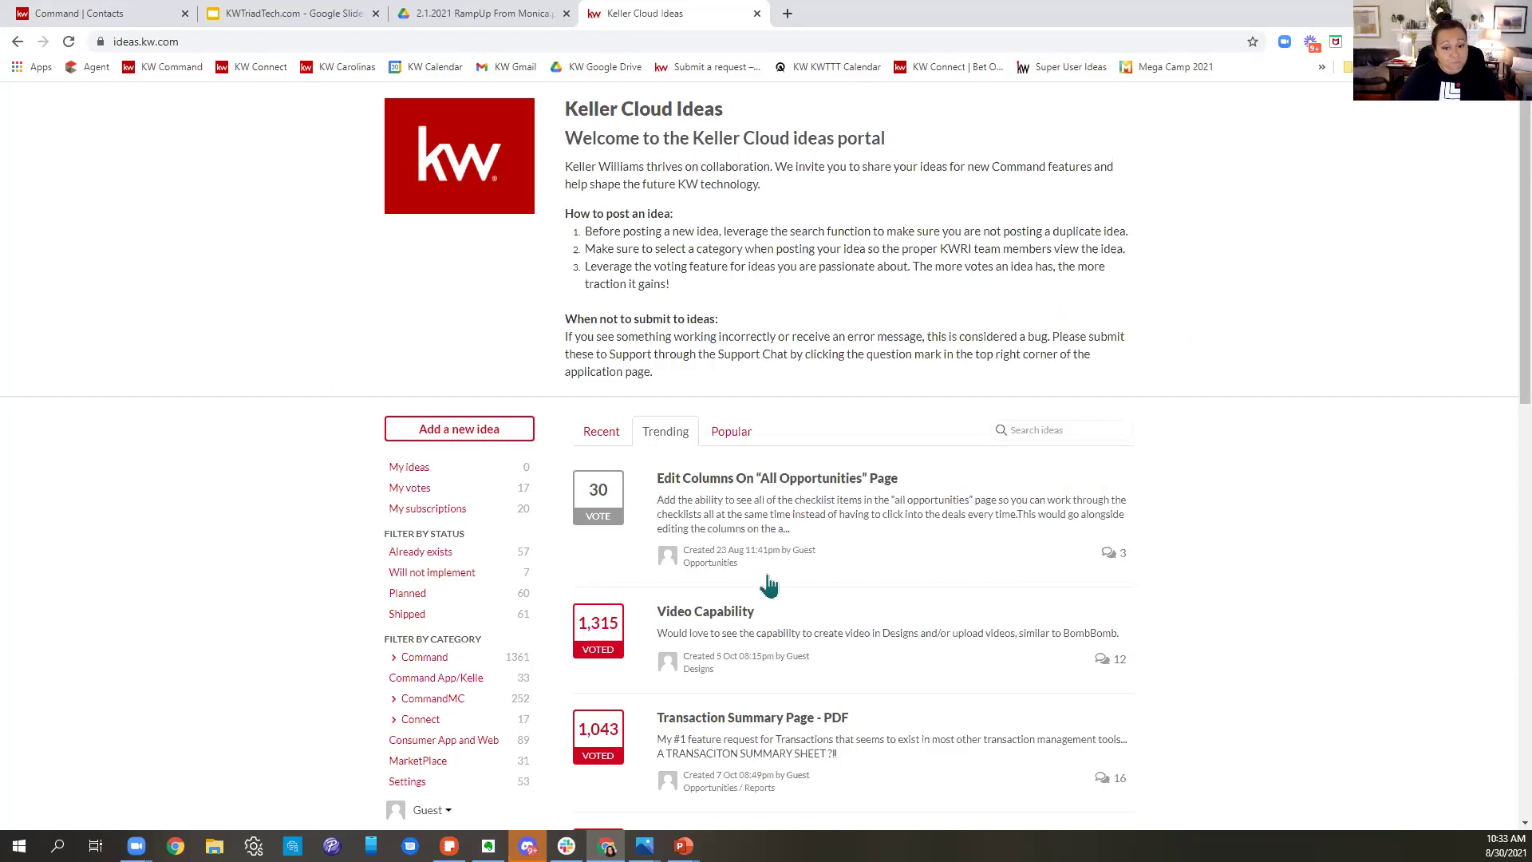
- Search the submitted ideas for 'tag colors'
click(1061, 432)
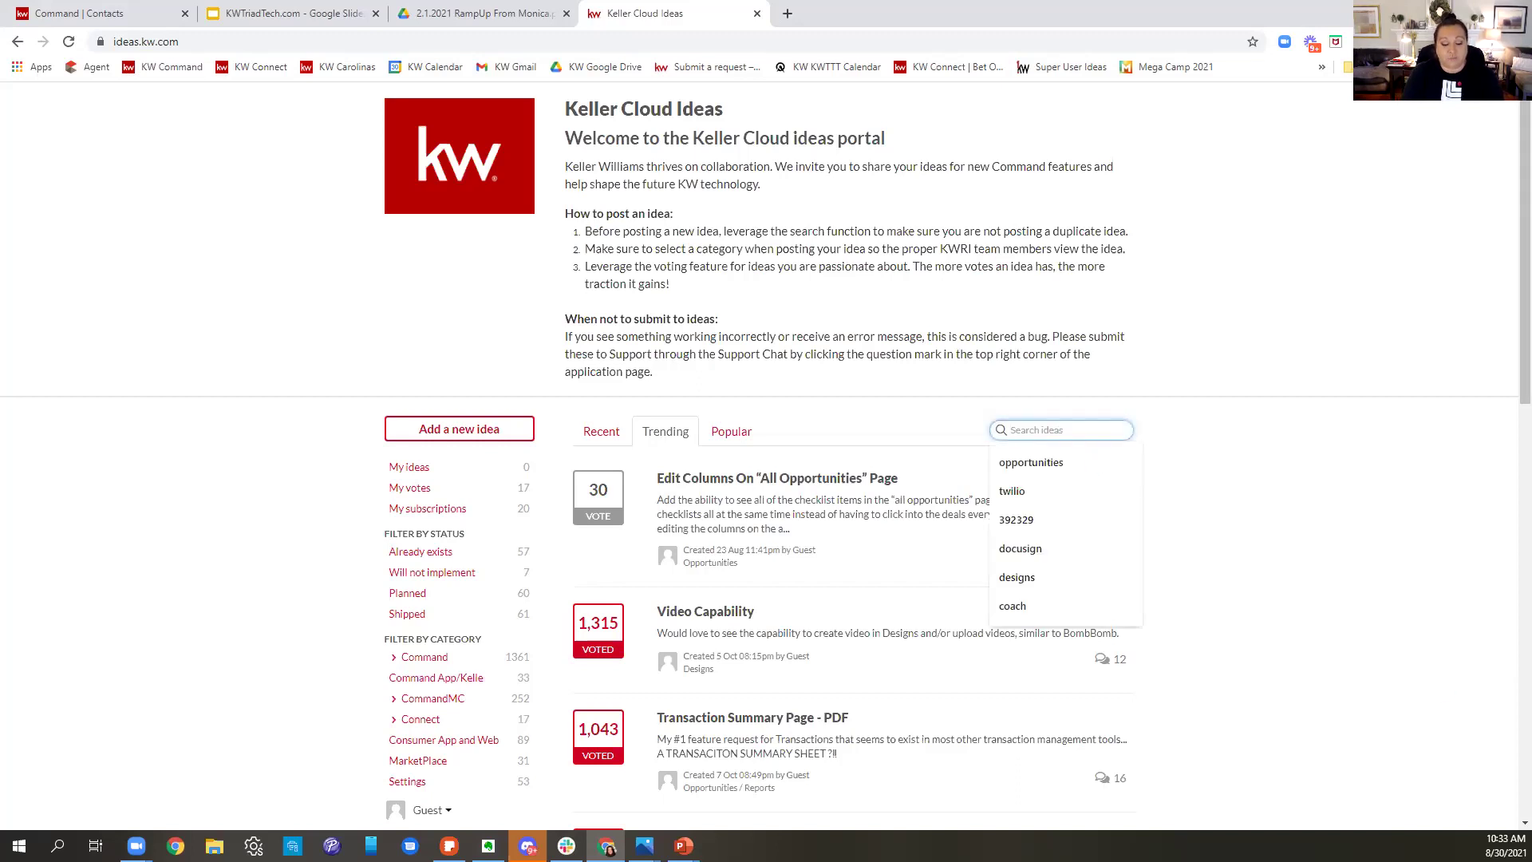
text(tag colors)
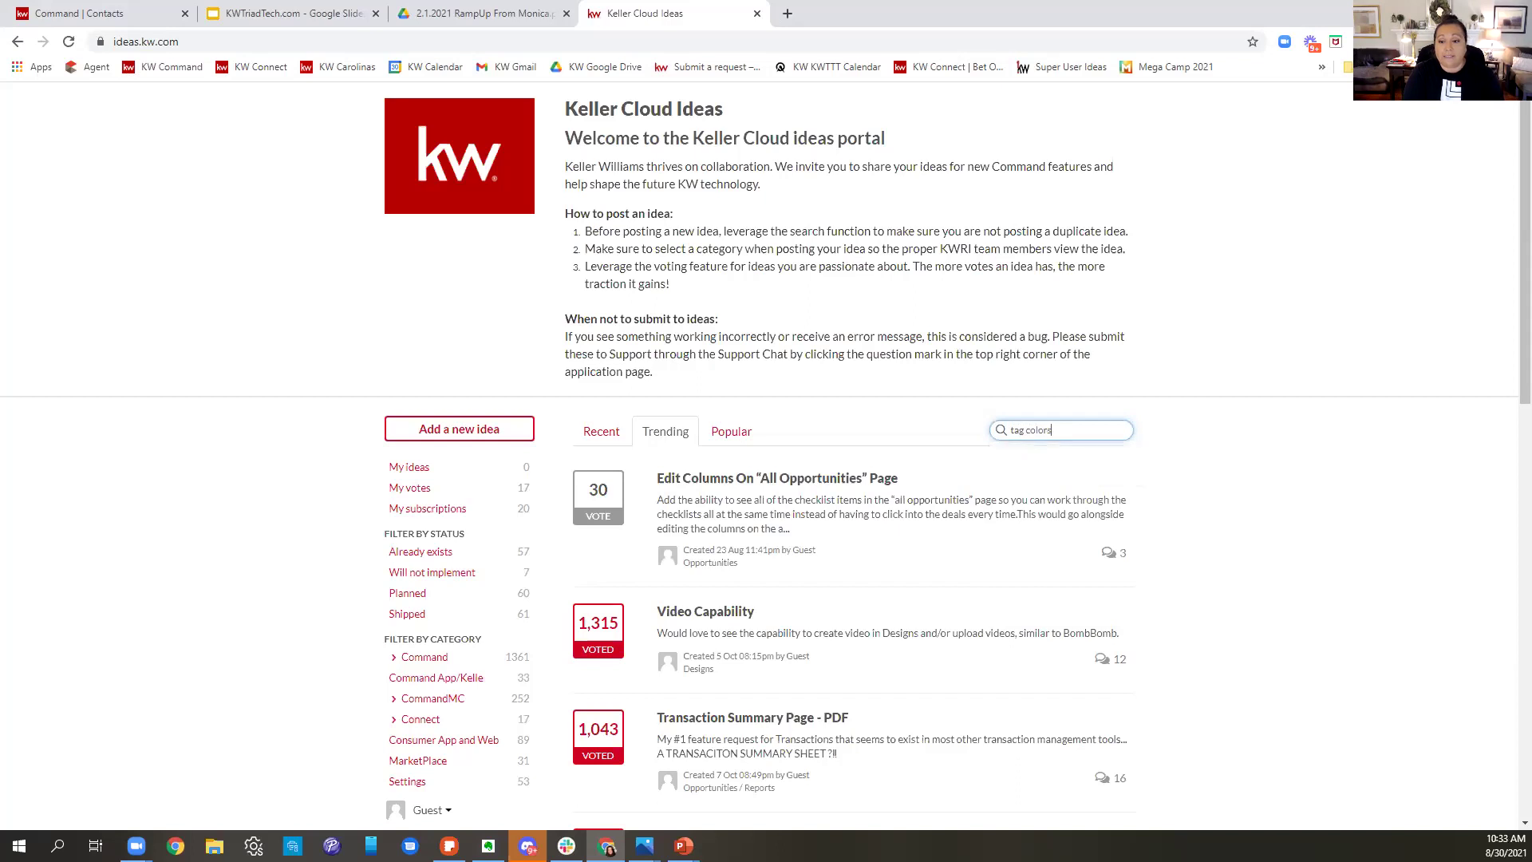
key(Return)
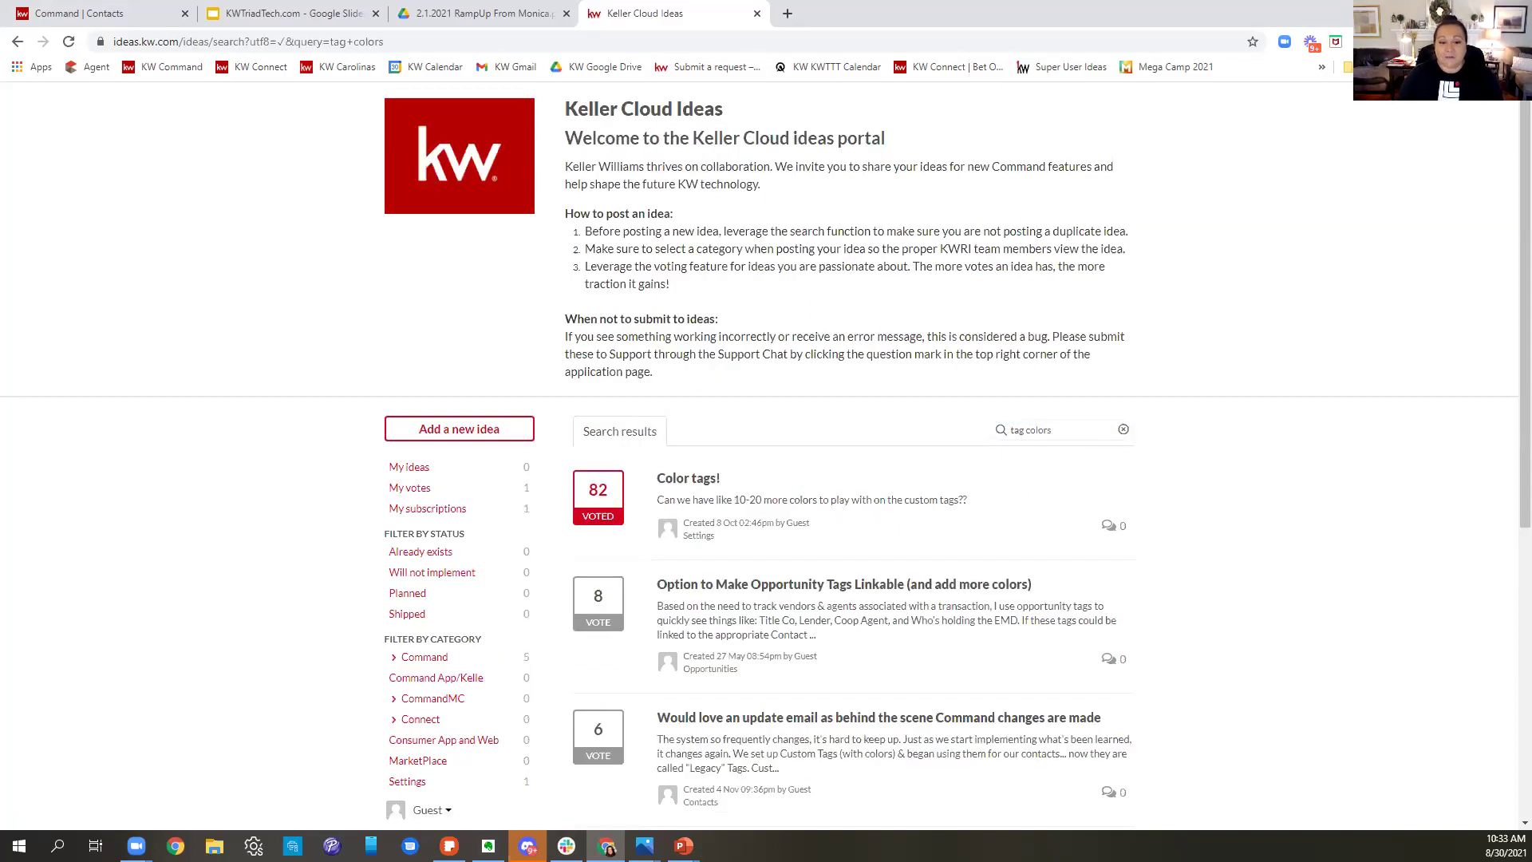
scroll(1224, 619, down, 1)
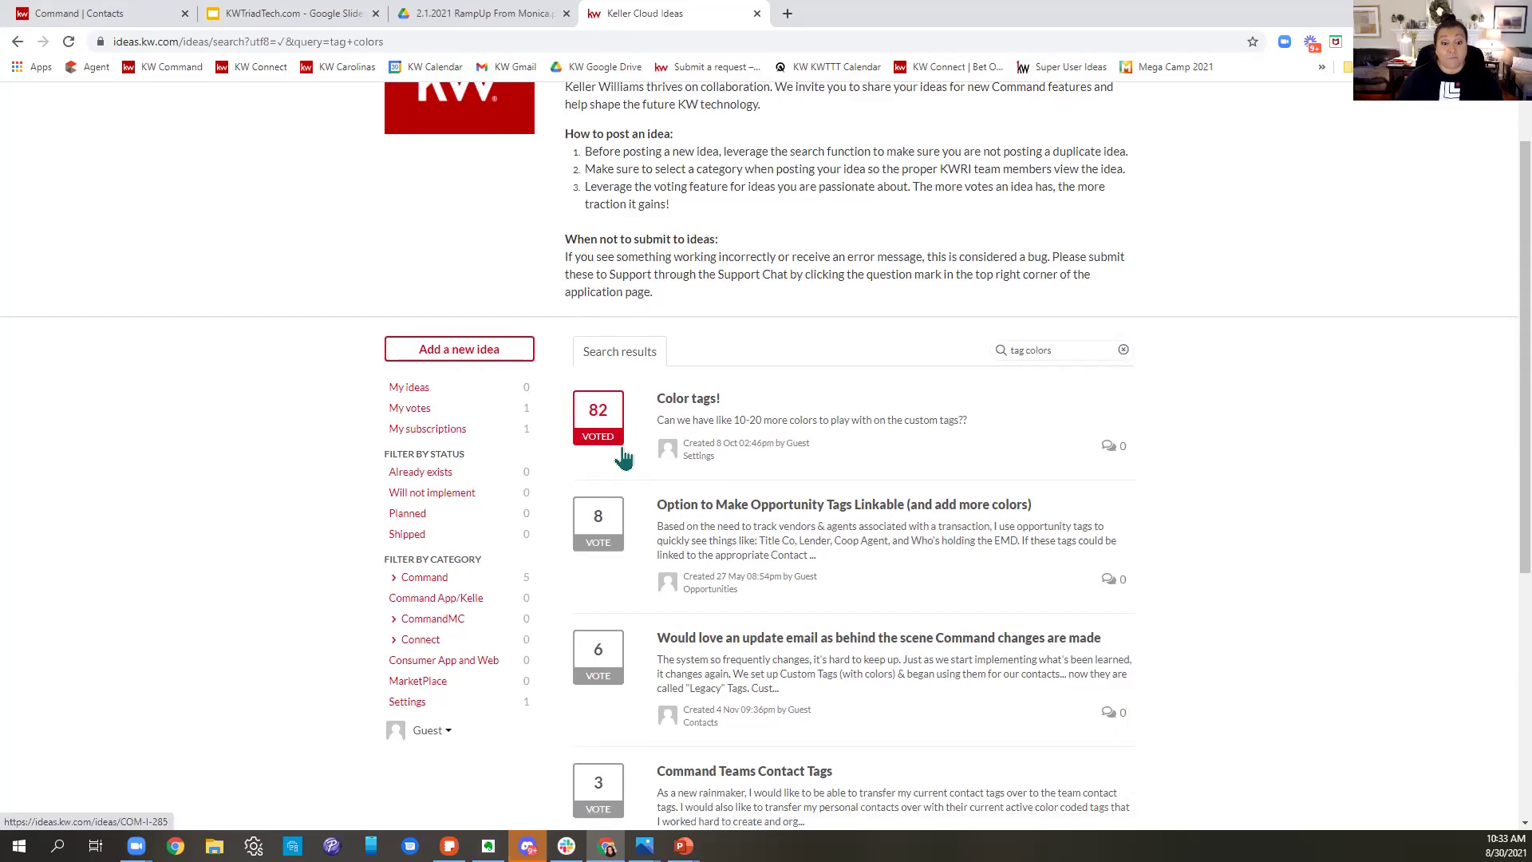
- Toggle the Color tags! vote off and back on, then open its idea page
click(597, 427)
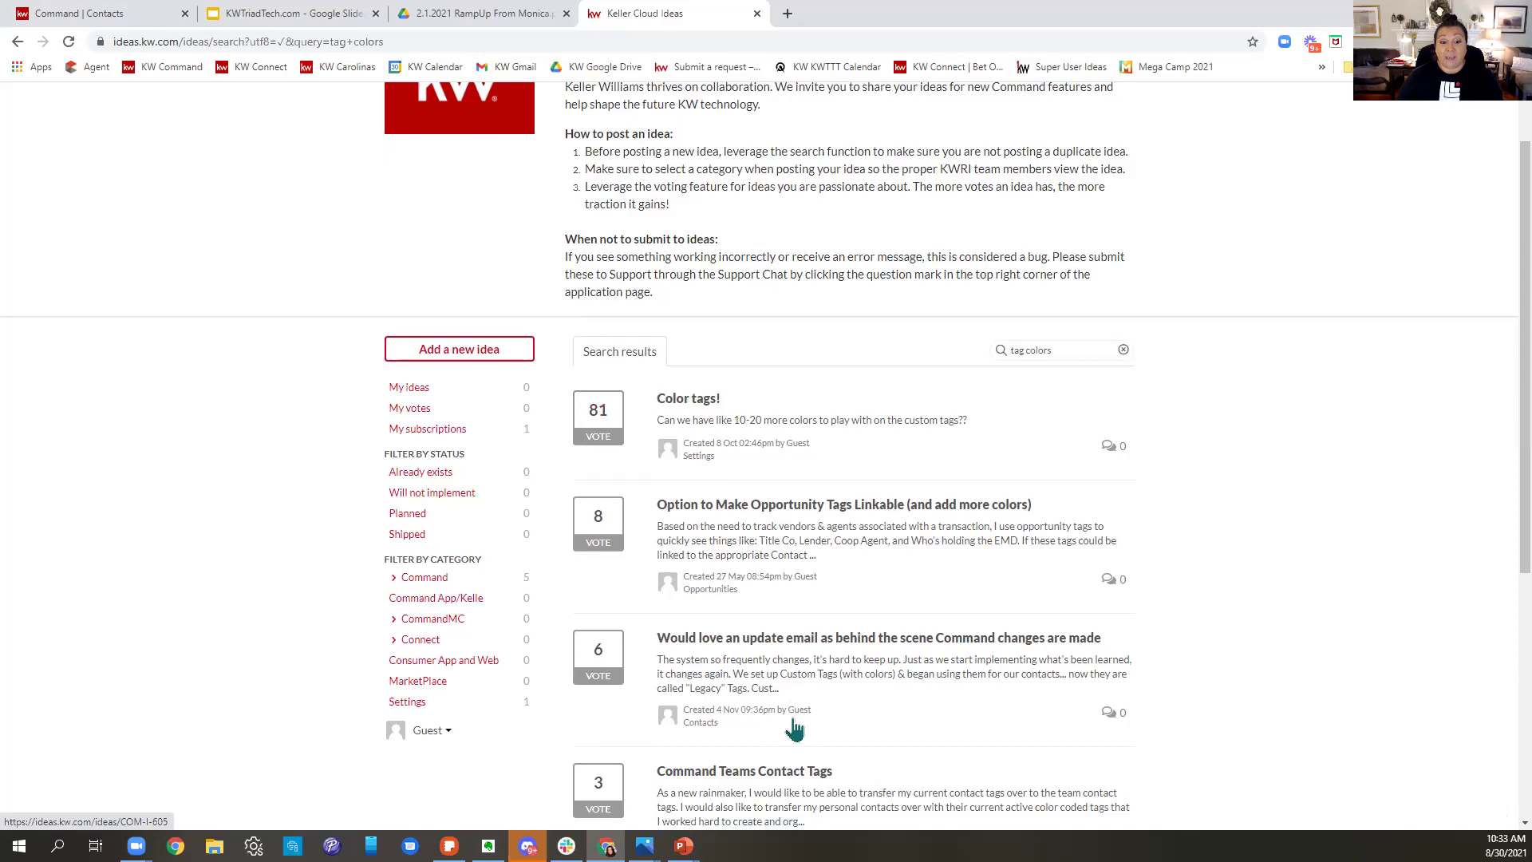
click(599, 431)
click(690, 403)
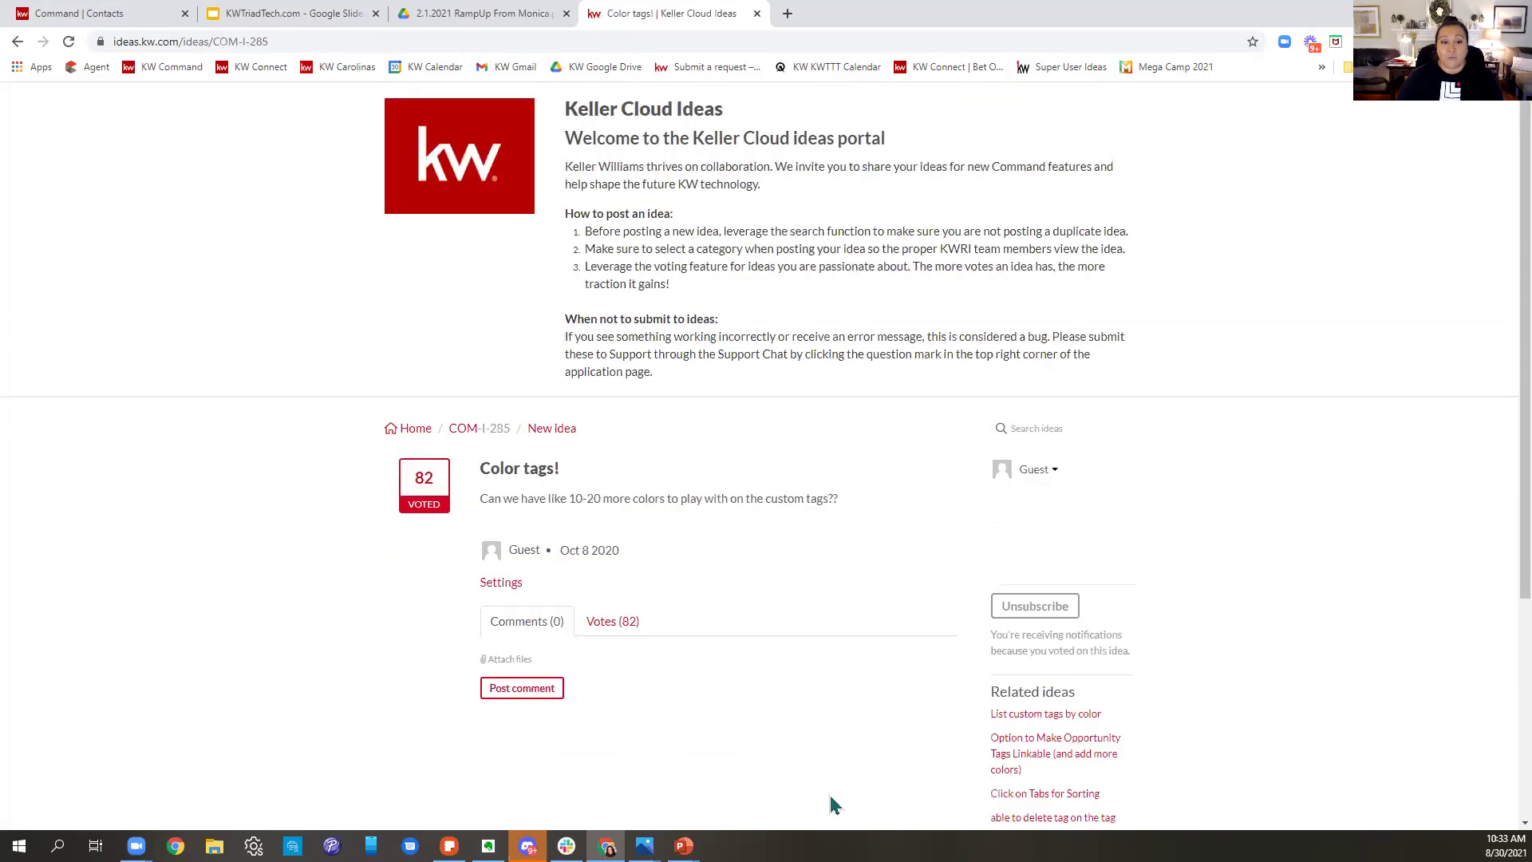
- Navigate back from the Color tags! page through the search results to the portal home
click(314, 41)
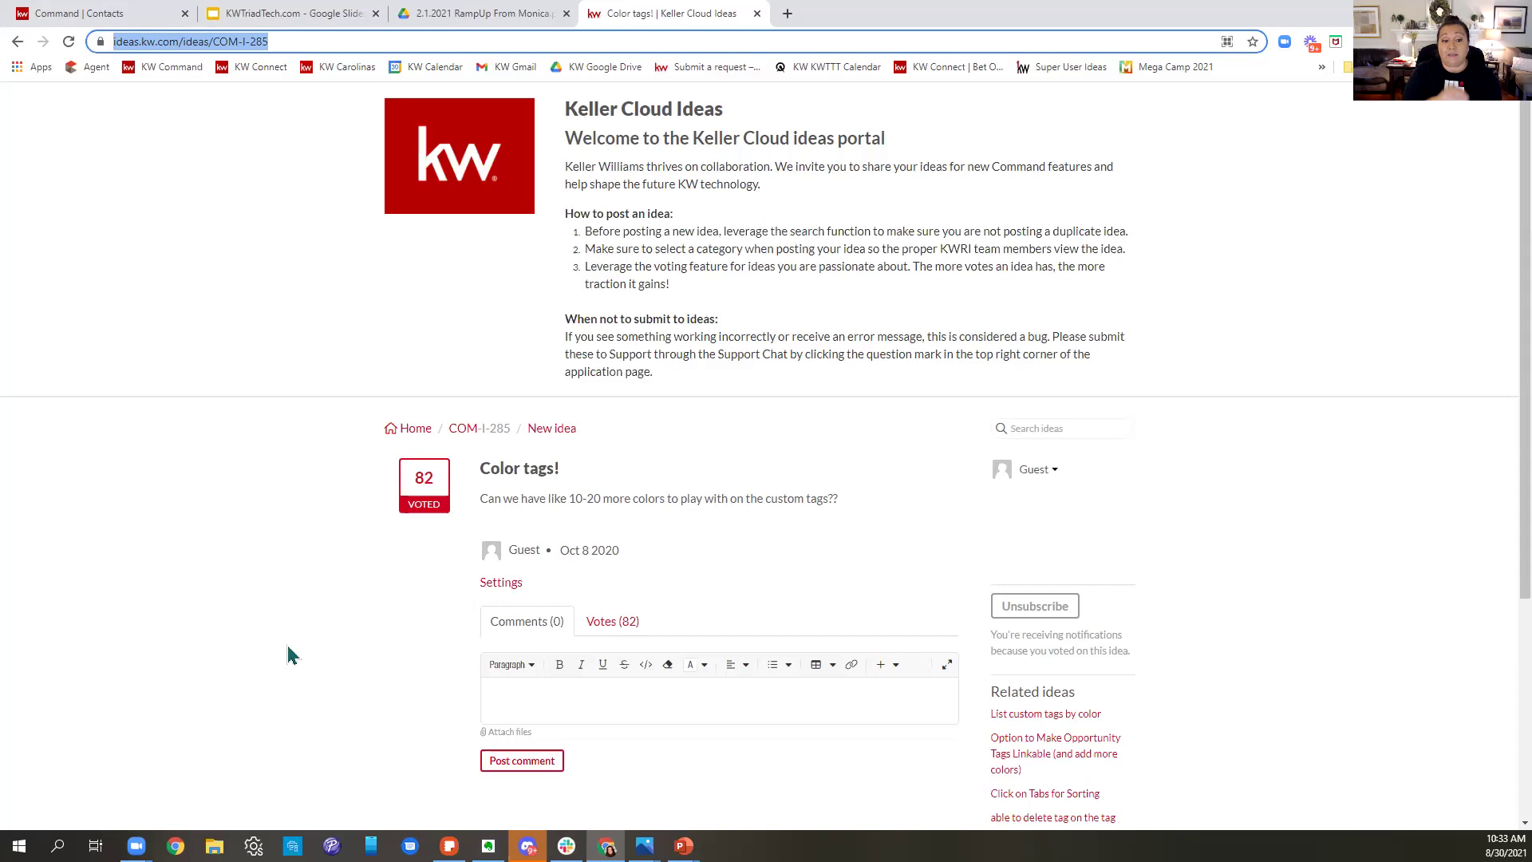
click(17, 42)
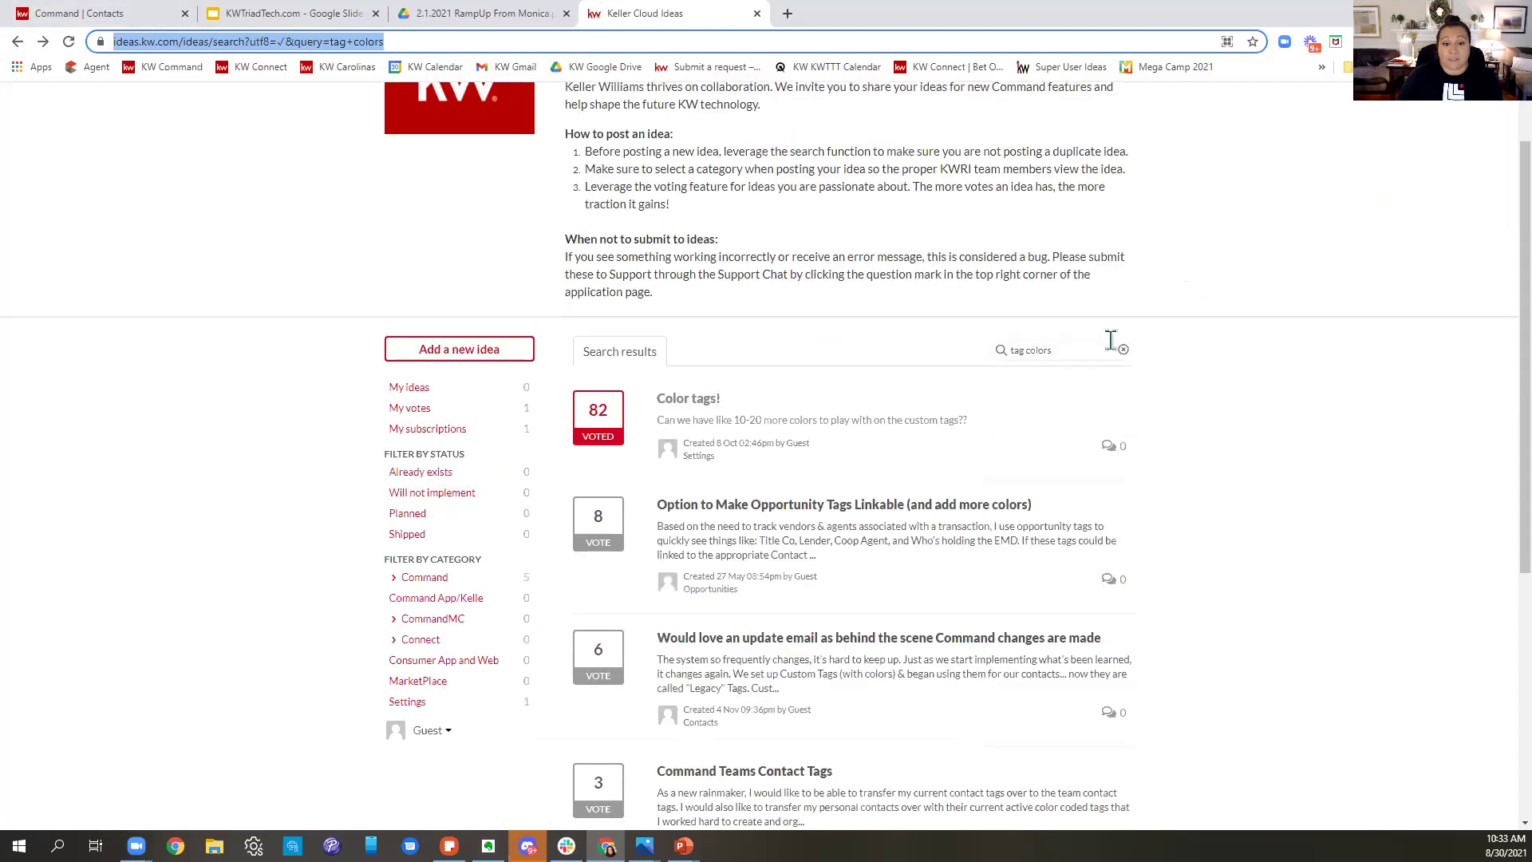
scroll(1062, 383, down, 1)
scroll(1018, 419, up, 2)
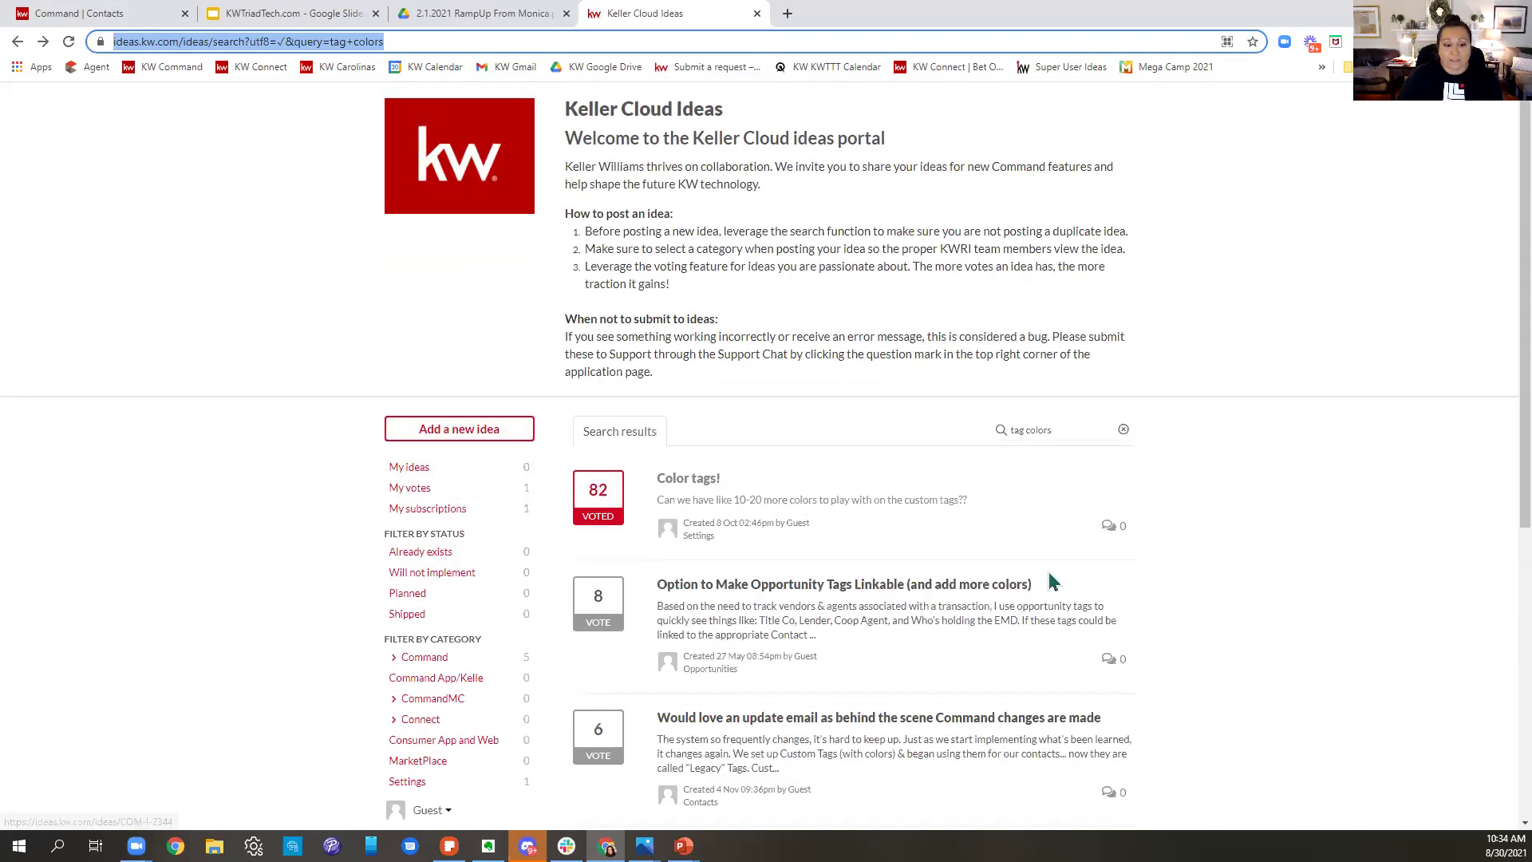
click(18, 42)
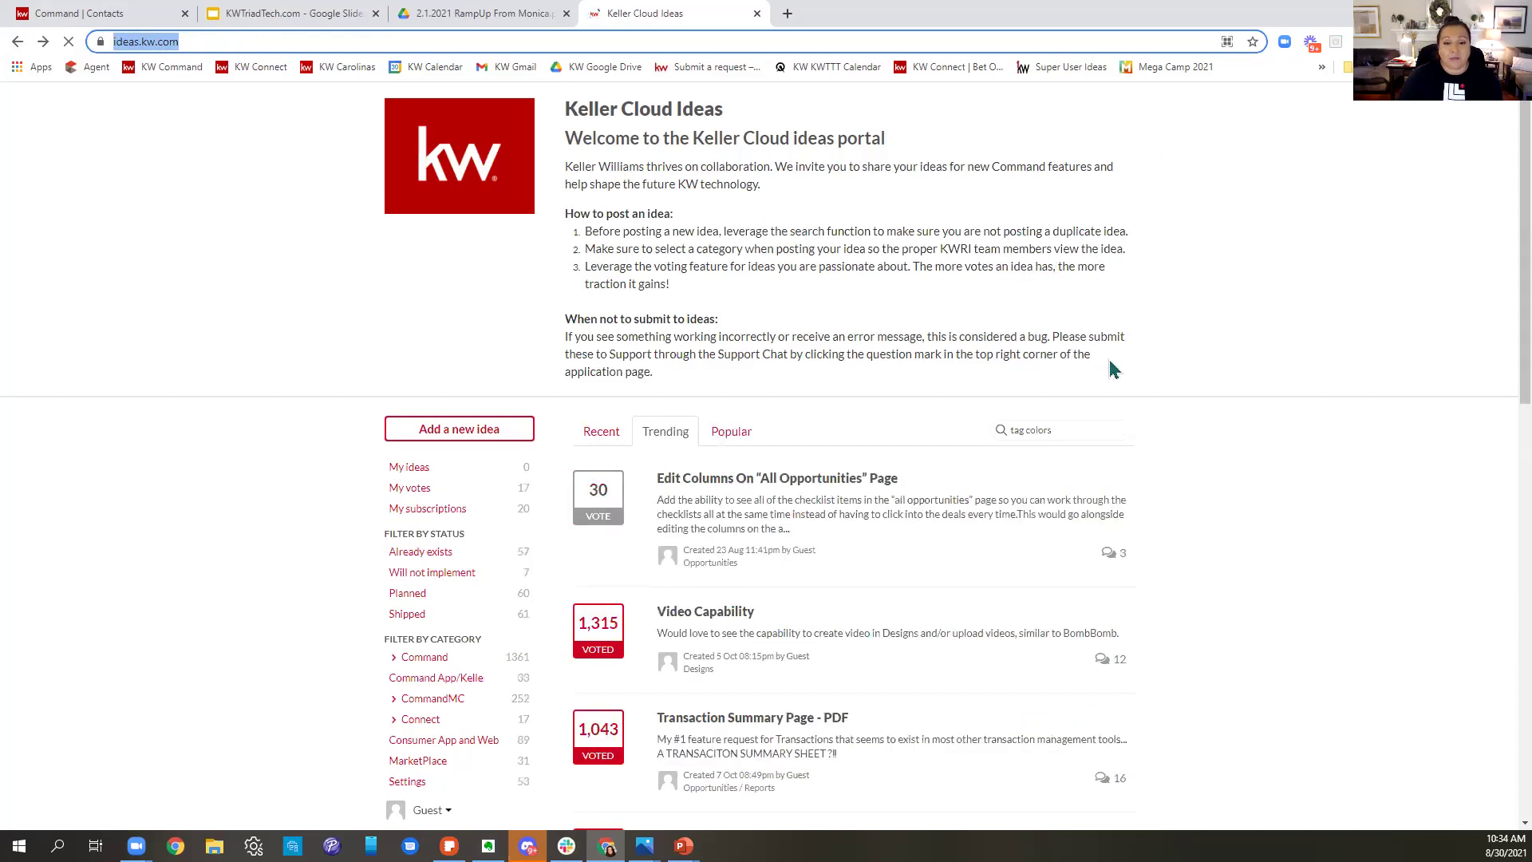
- Browse the trending ideas through page 2, then return to the Command Add to Contacts form
scroll(1176, 403, down, 3)
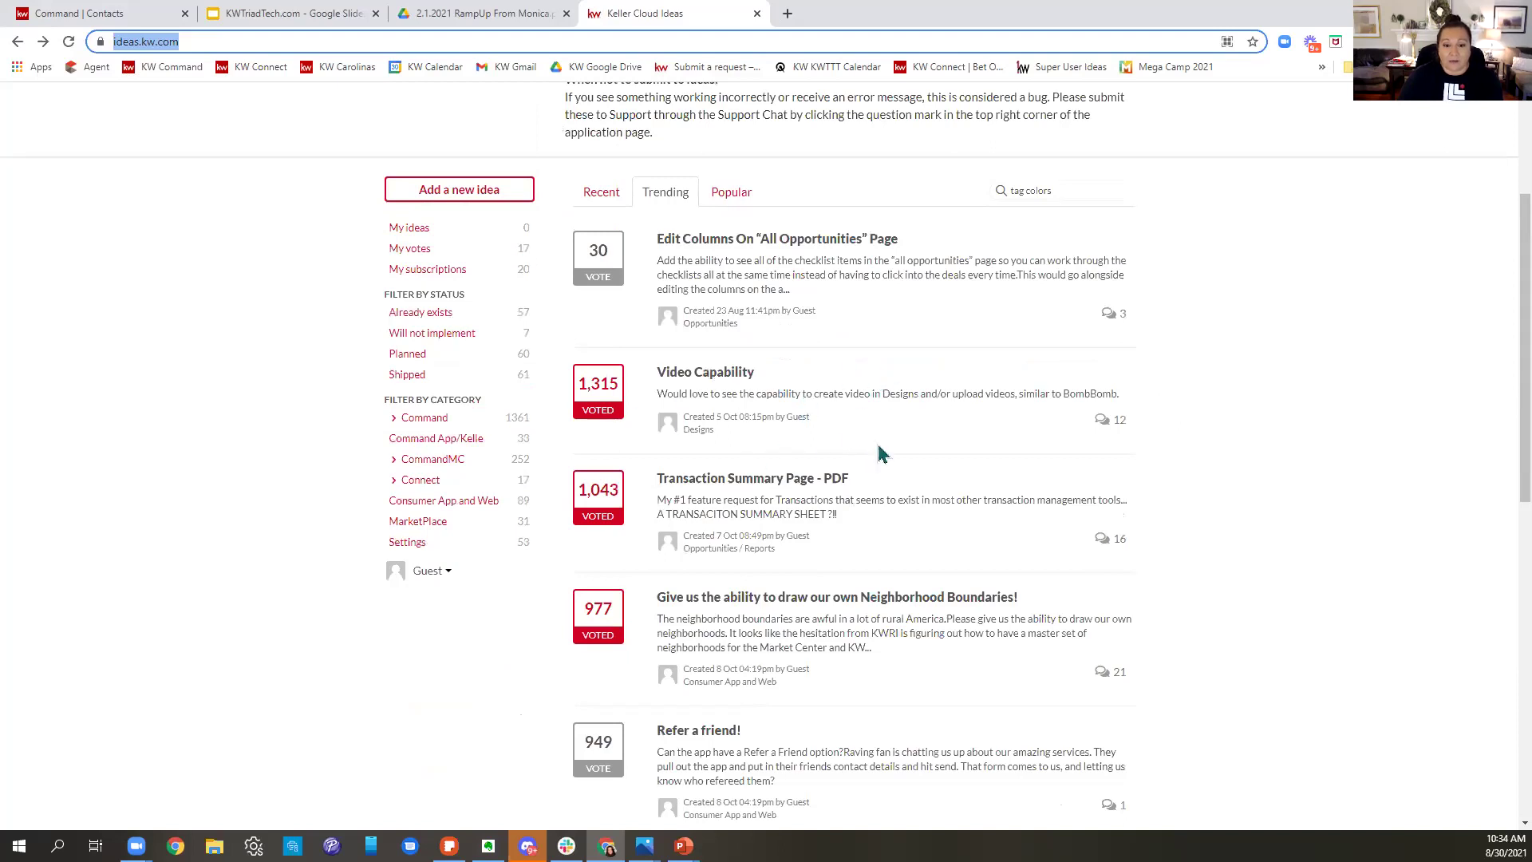
scroll(886, 416, down, 2)
scroll(886, 416, down, 1)
scroll(974, 431, down, 4)
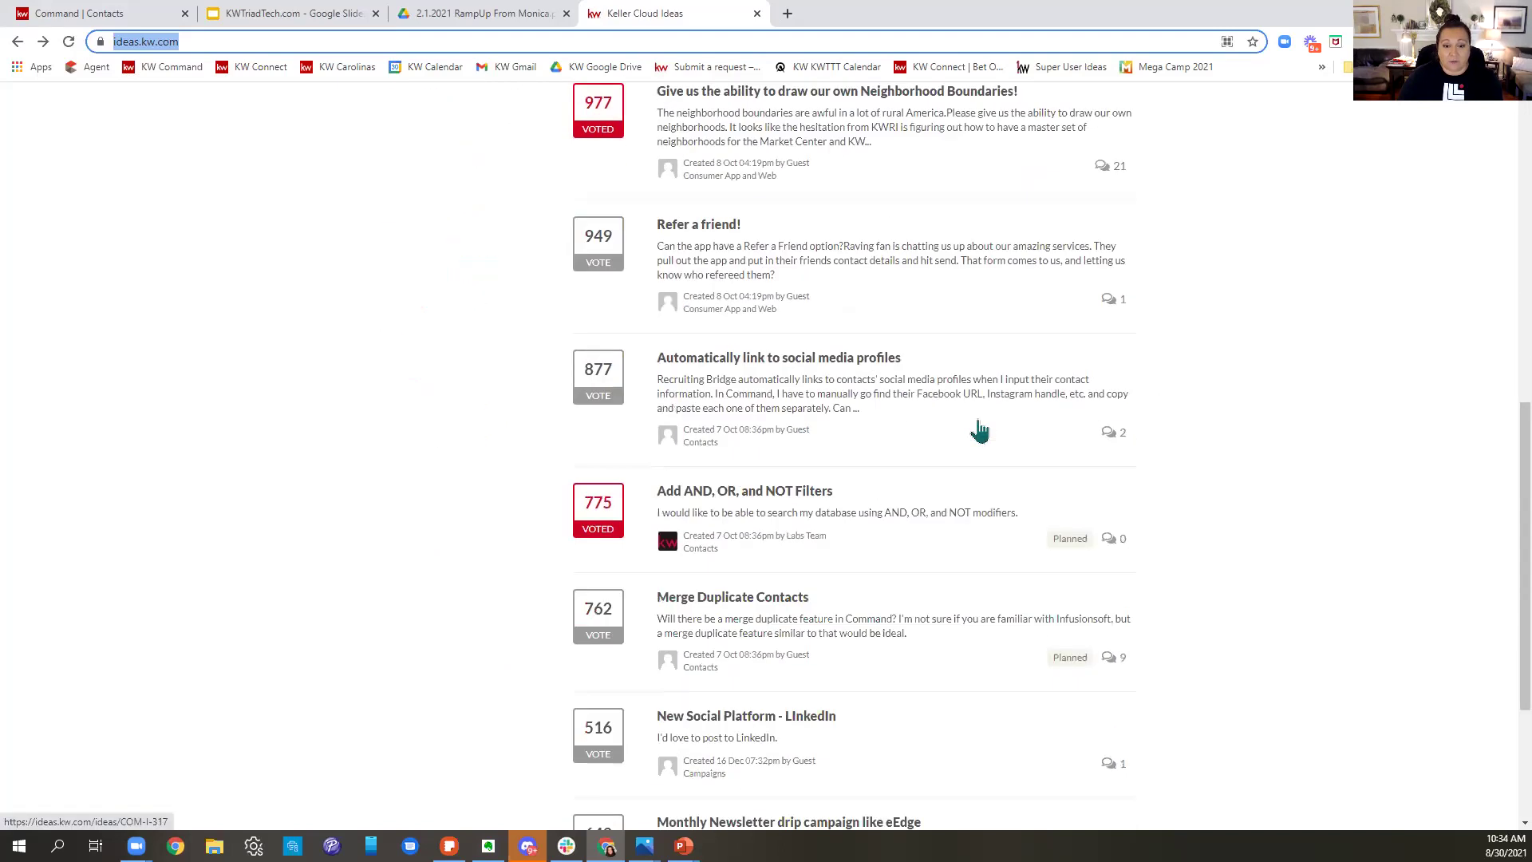
scroll(989, 431, down, 2)
scroll(990, 431, down, 1)
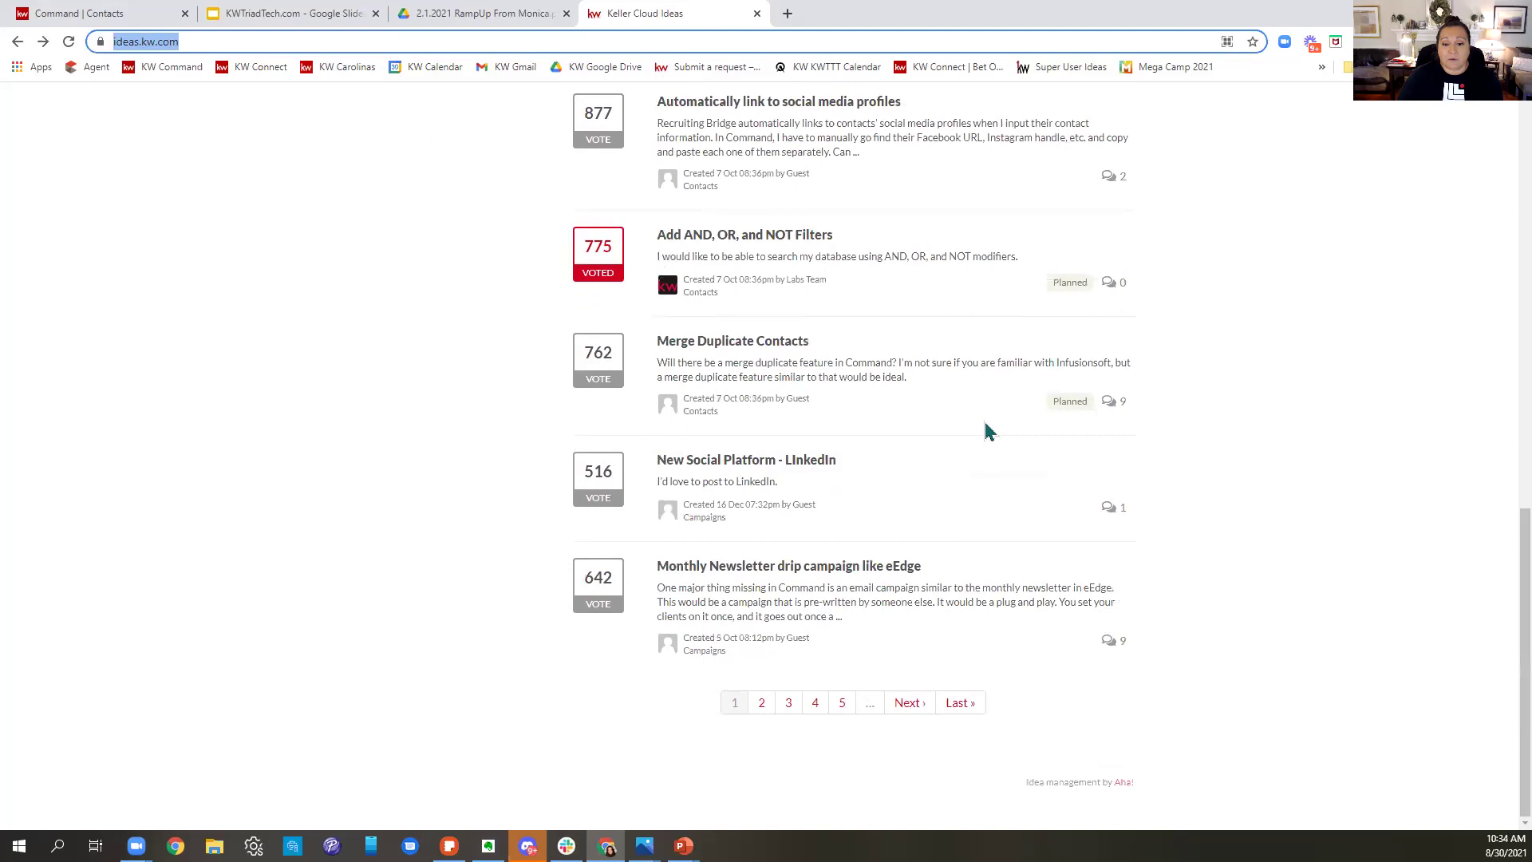
click(915, 707)
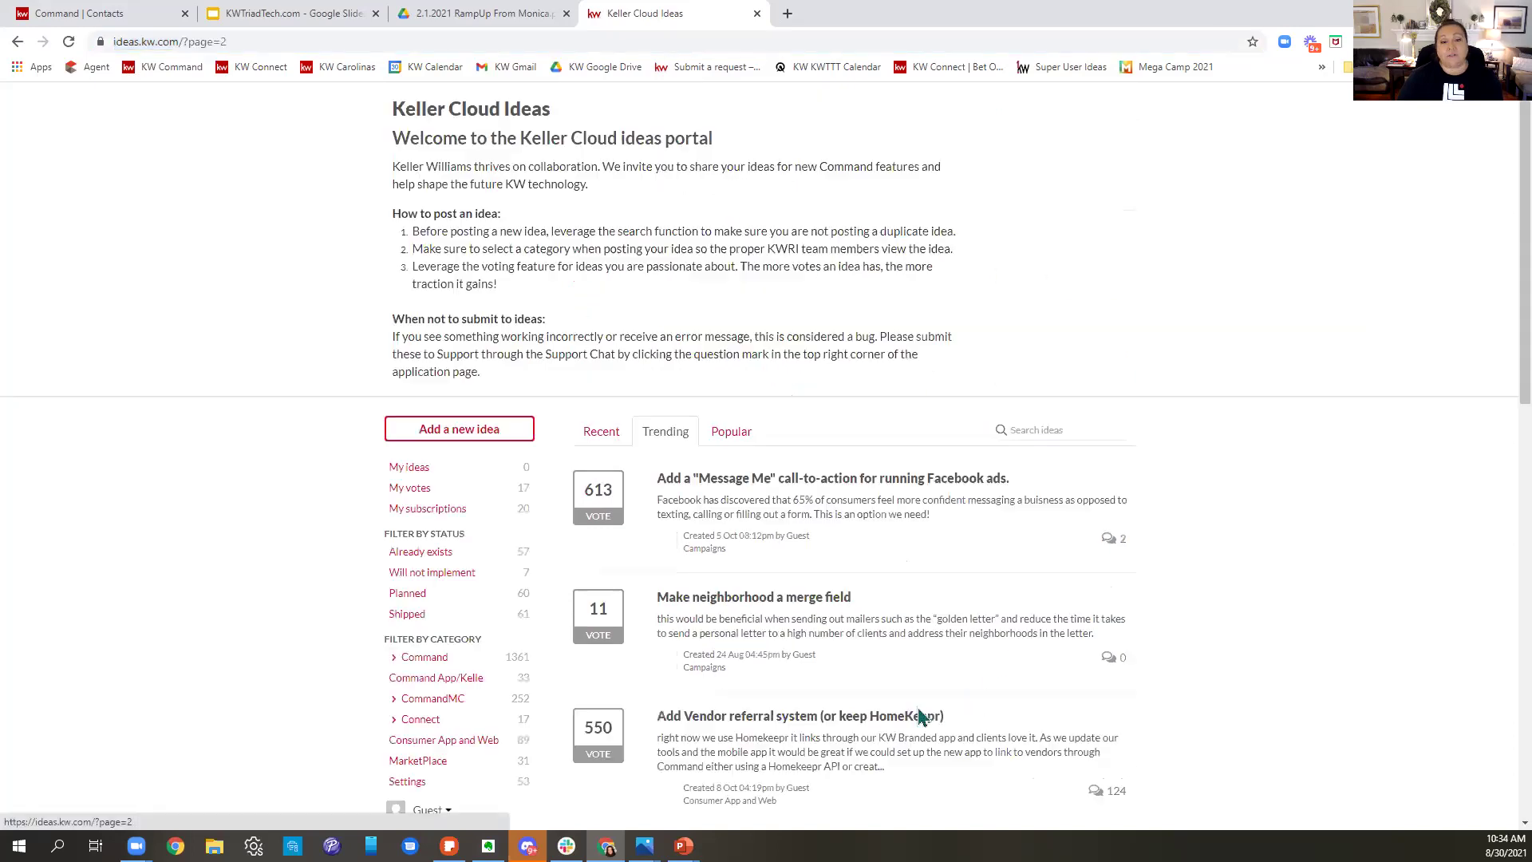
scroll(1069, 494, down, 5)
scroll(1014, 519, down, 5)
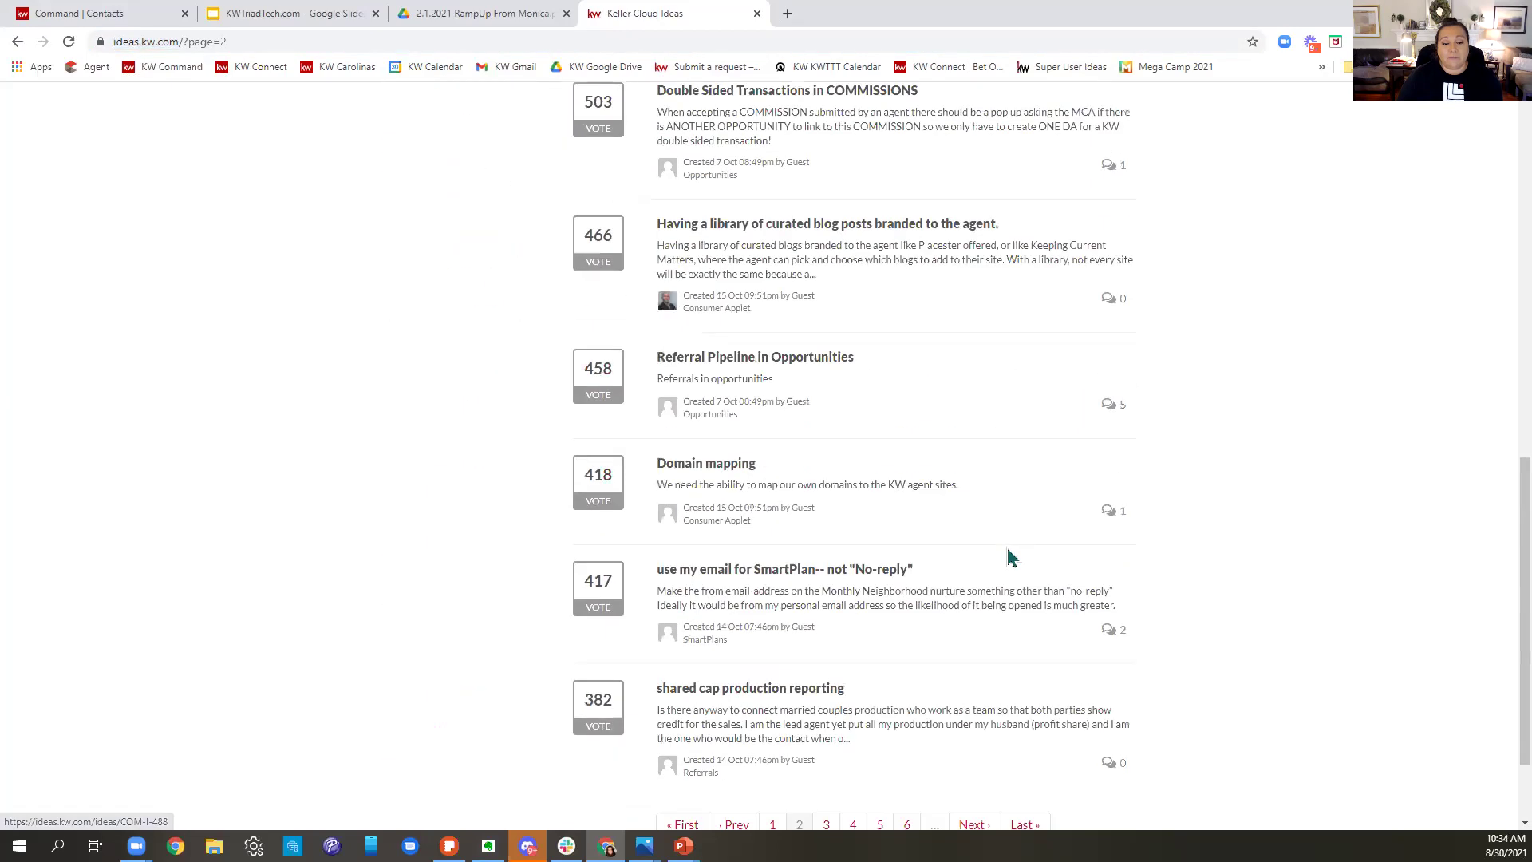
scroll(931, 447, up, 10)
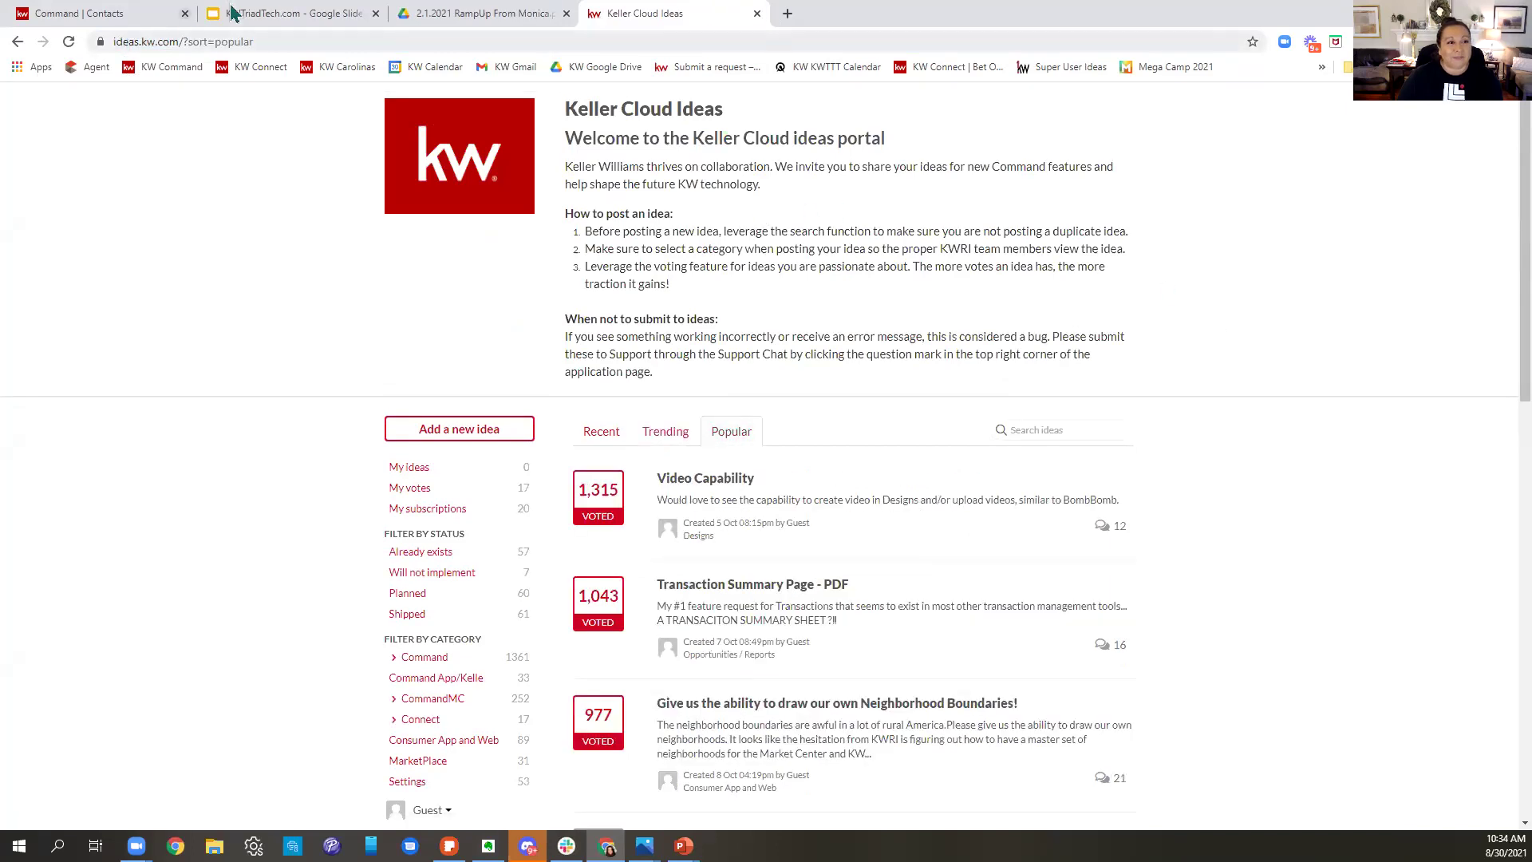
click(96, 13)
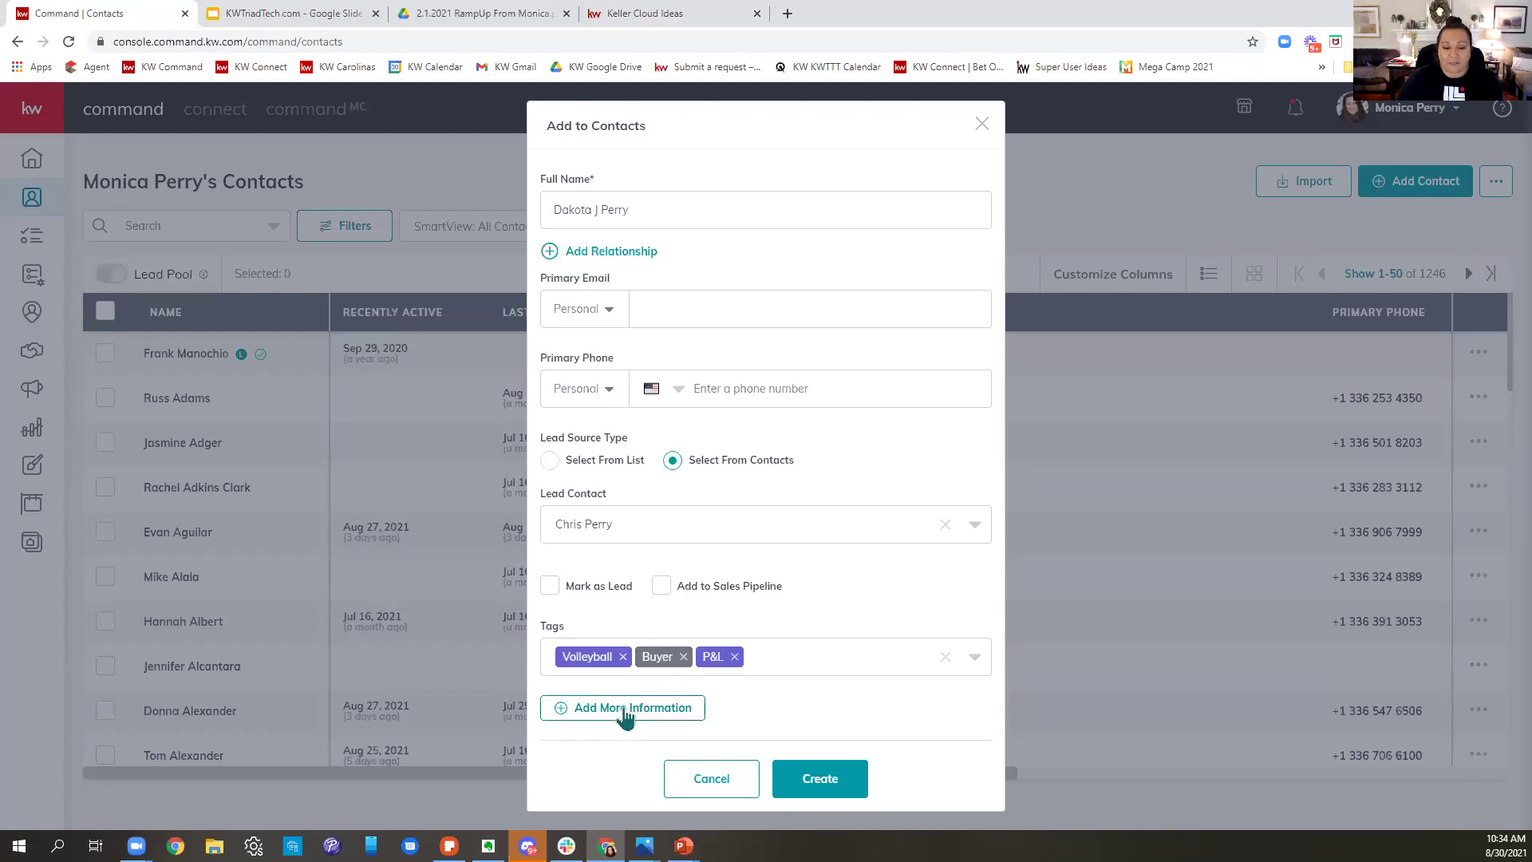
- Choose Add More Information to show the Additional Contact Information, About and Custom sections below the tags
click(626, 710)
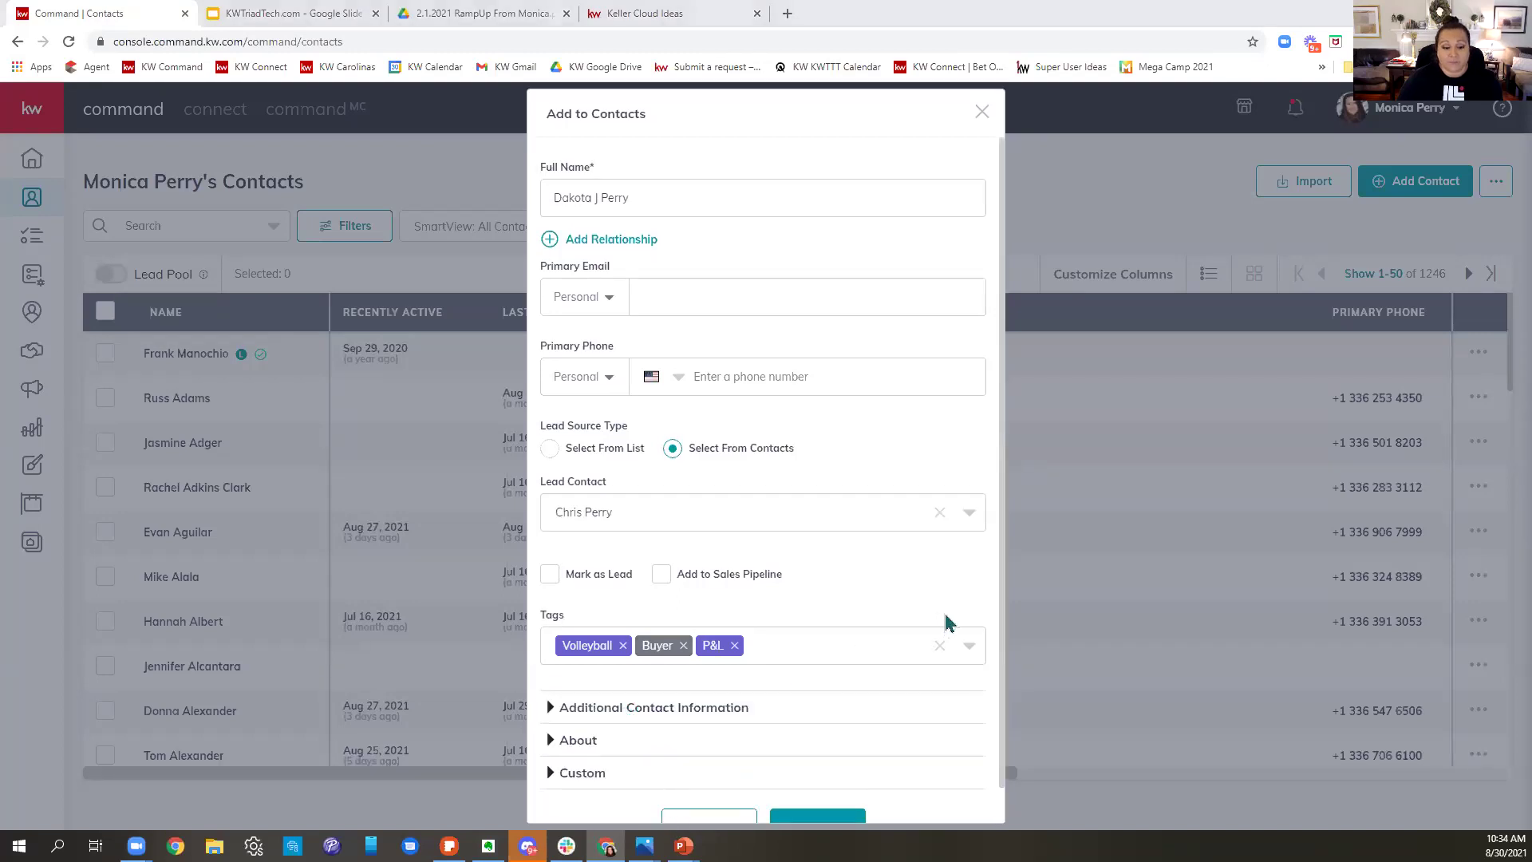
scroll(948, 623, down, 1)
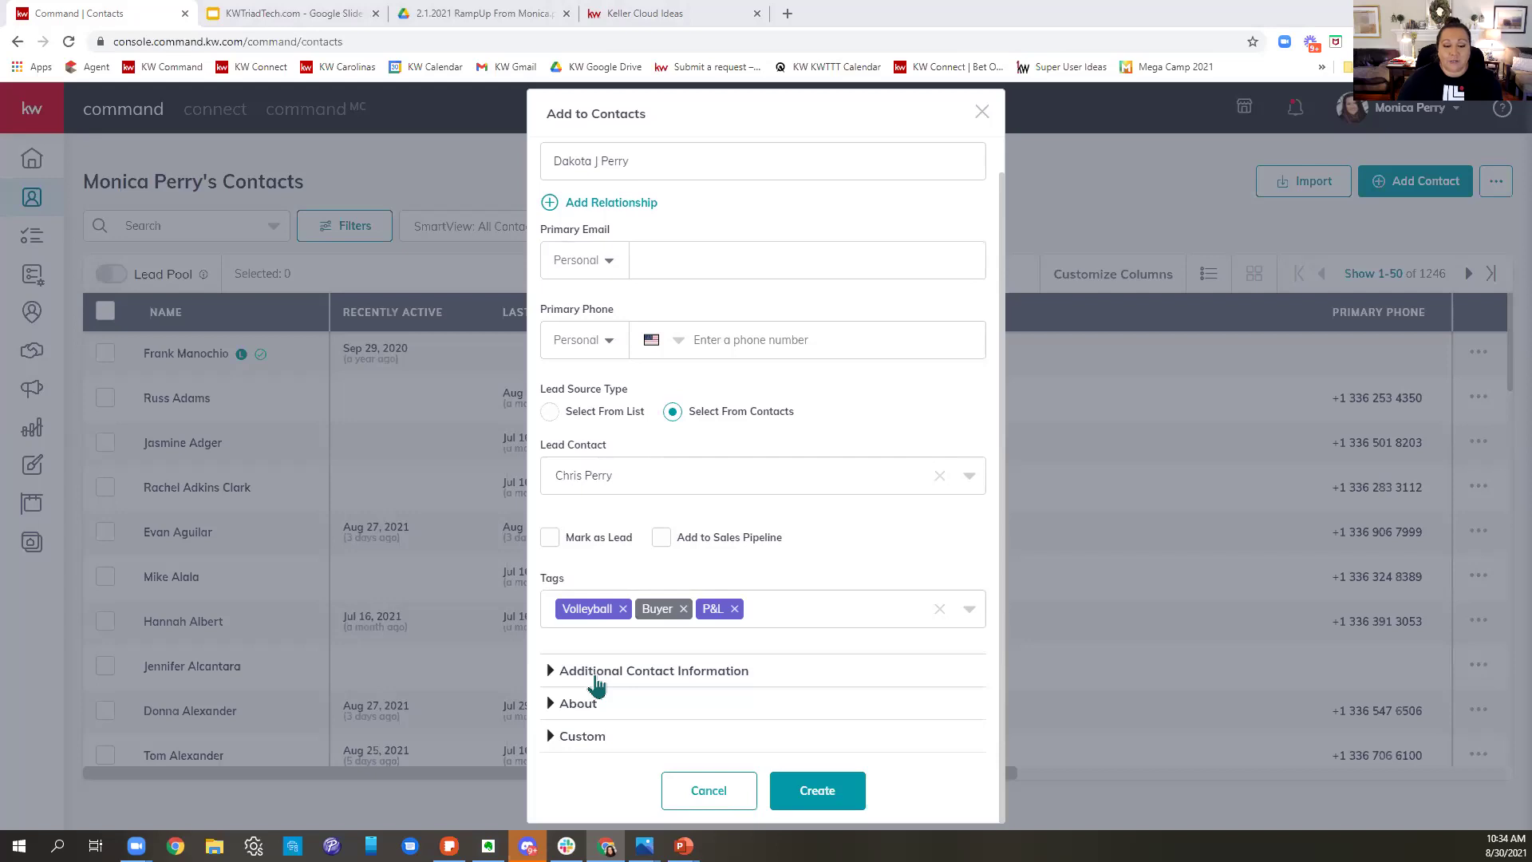
- Expand Additional Contact Information and highlight the Preferred Method of Contact options
click(596, 685)
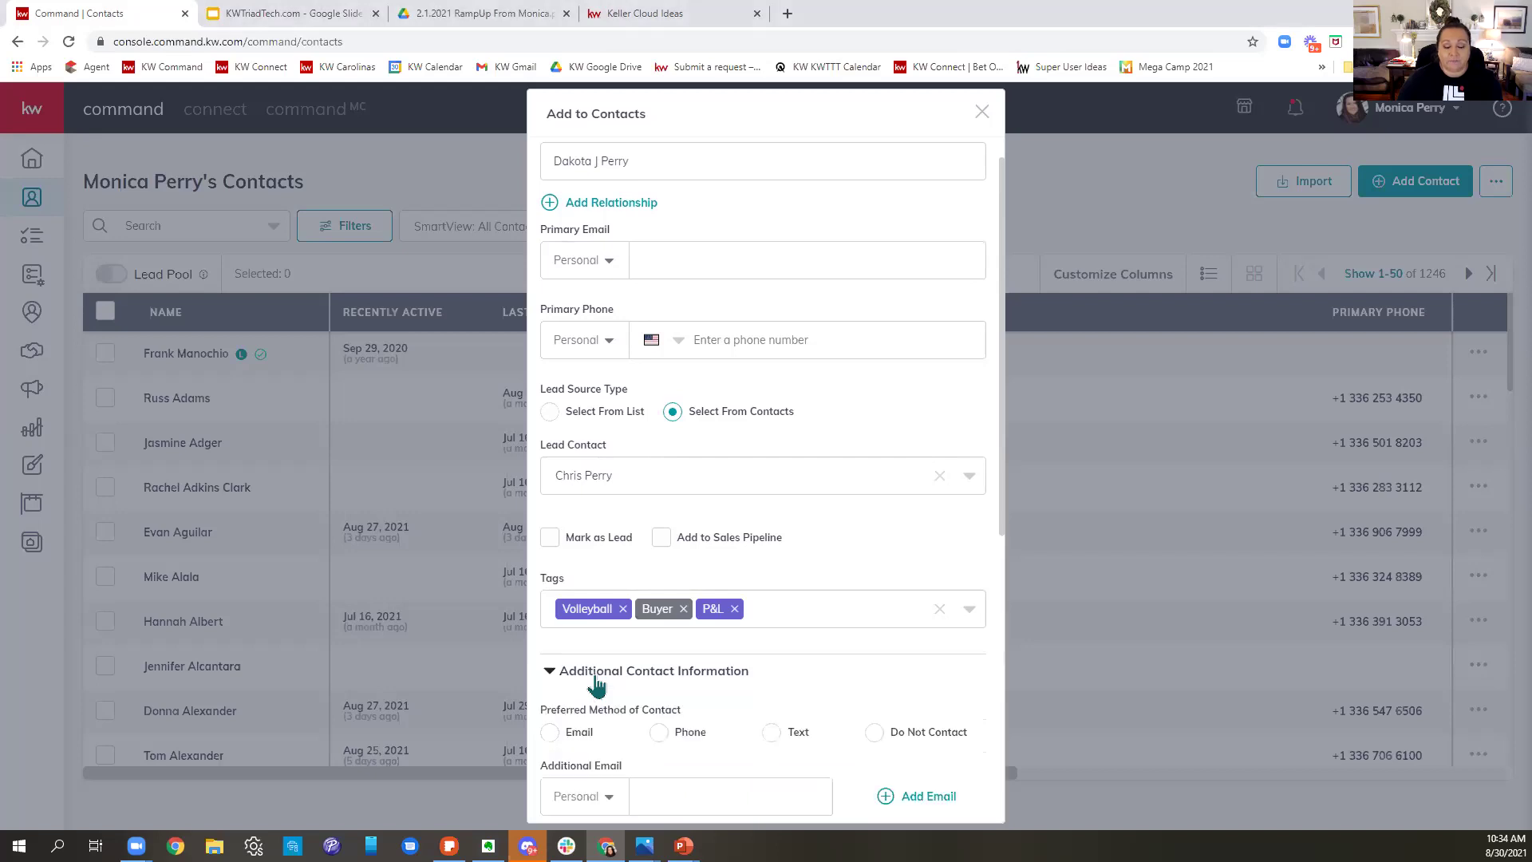
scroll(606, 687, down, 5)
scroll(795, 643, down, 2)
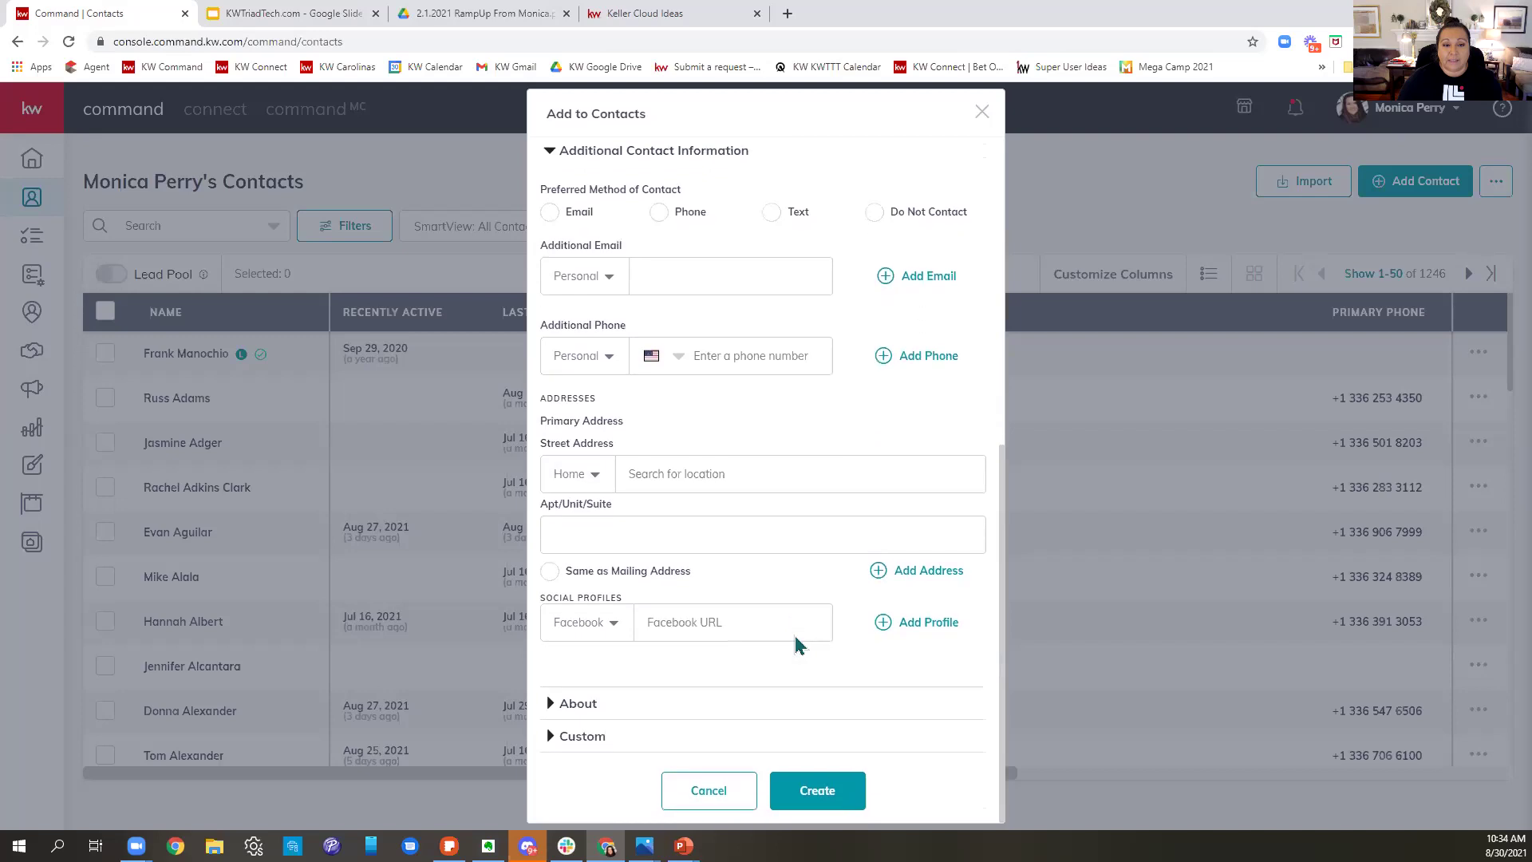
mouse_move(562, 191)
mouse_down()
mouse_move(715, 195)
mouse_move(591, 738)
mouse_move(573, 192)
mouse_up()
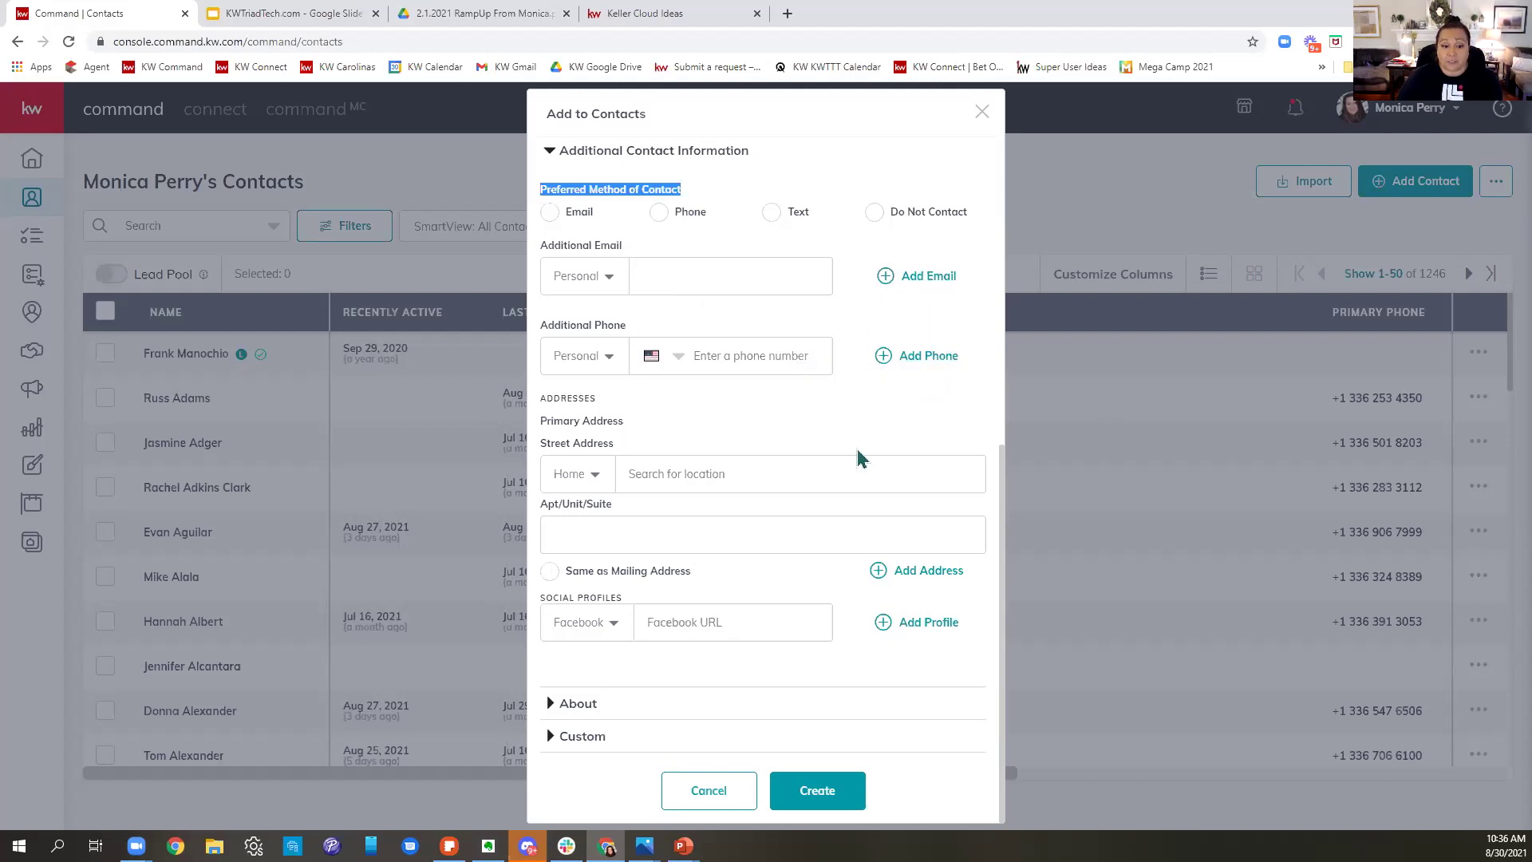
click(684, 481)
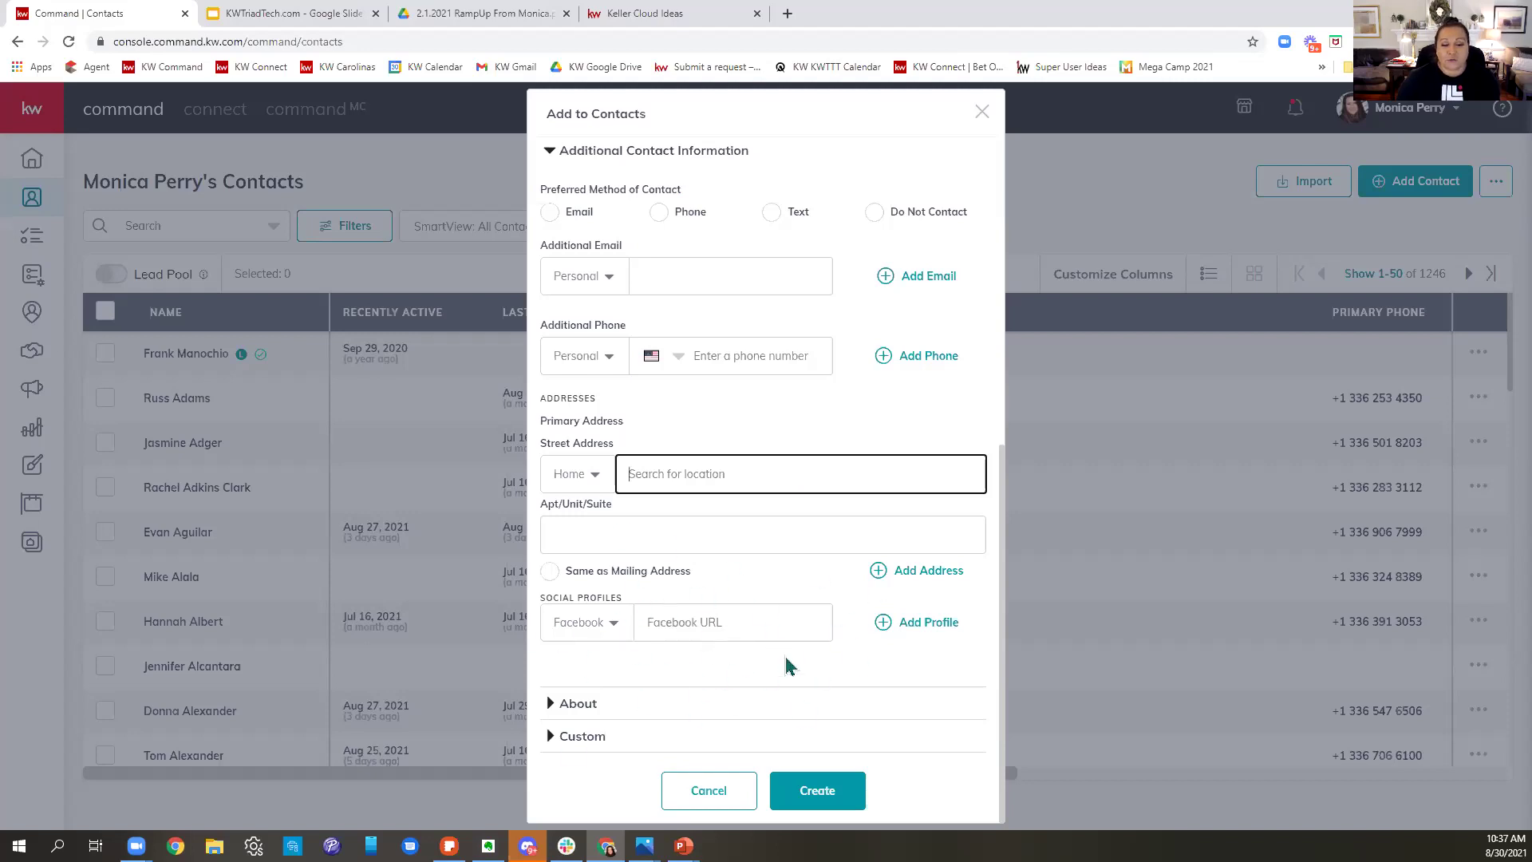
click(466, 16)
click(399, 41)
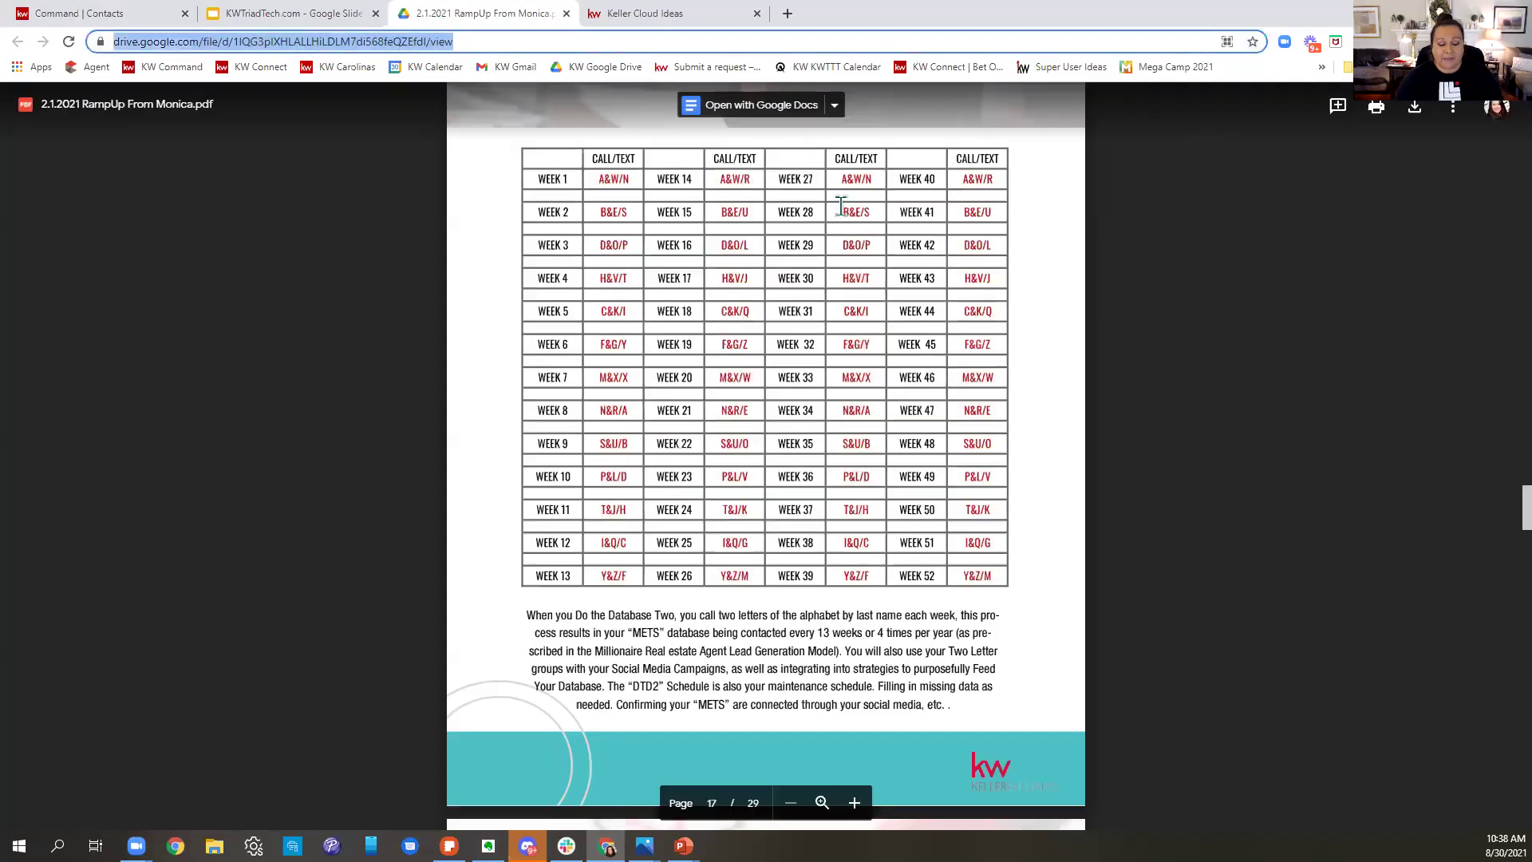
text(www.fac)
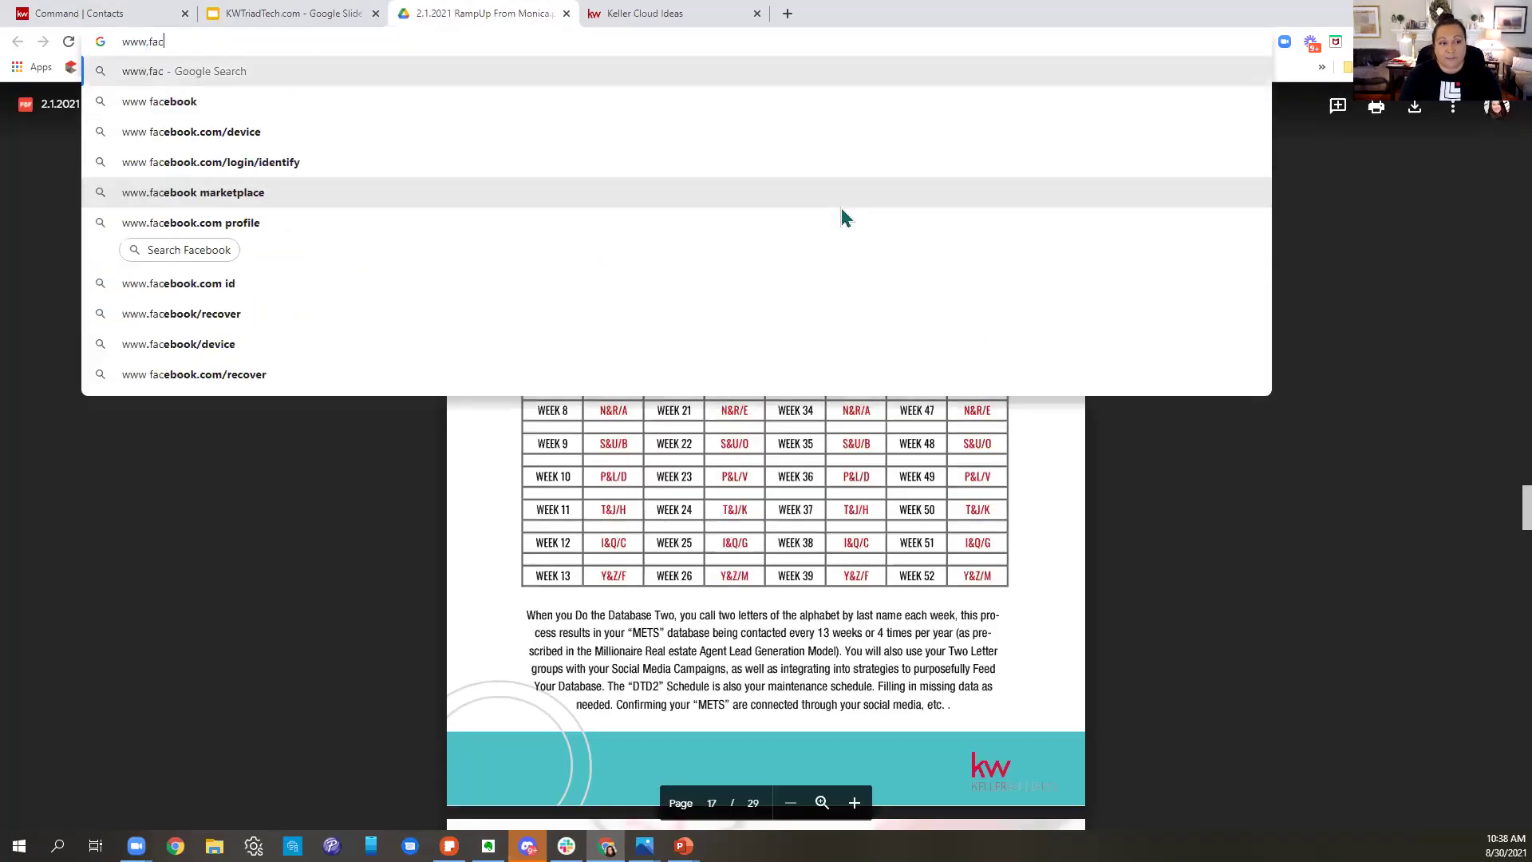
key(BackSpace)
key(BackSpace)
key(BackSpace)
text(.f)
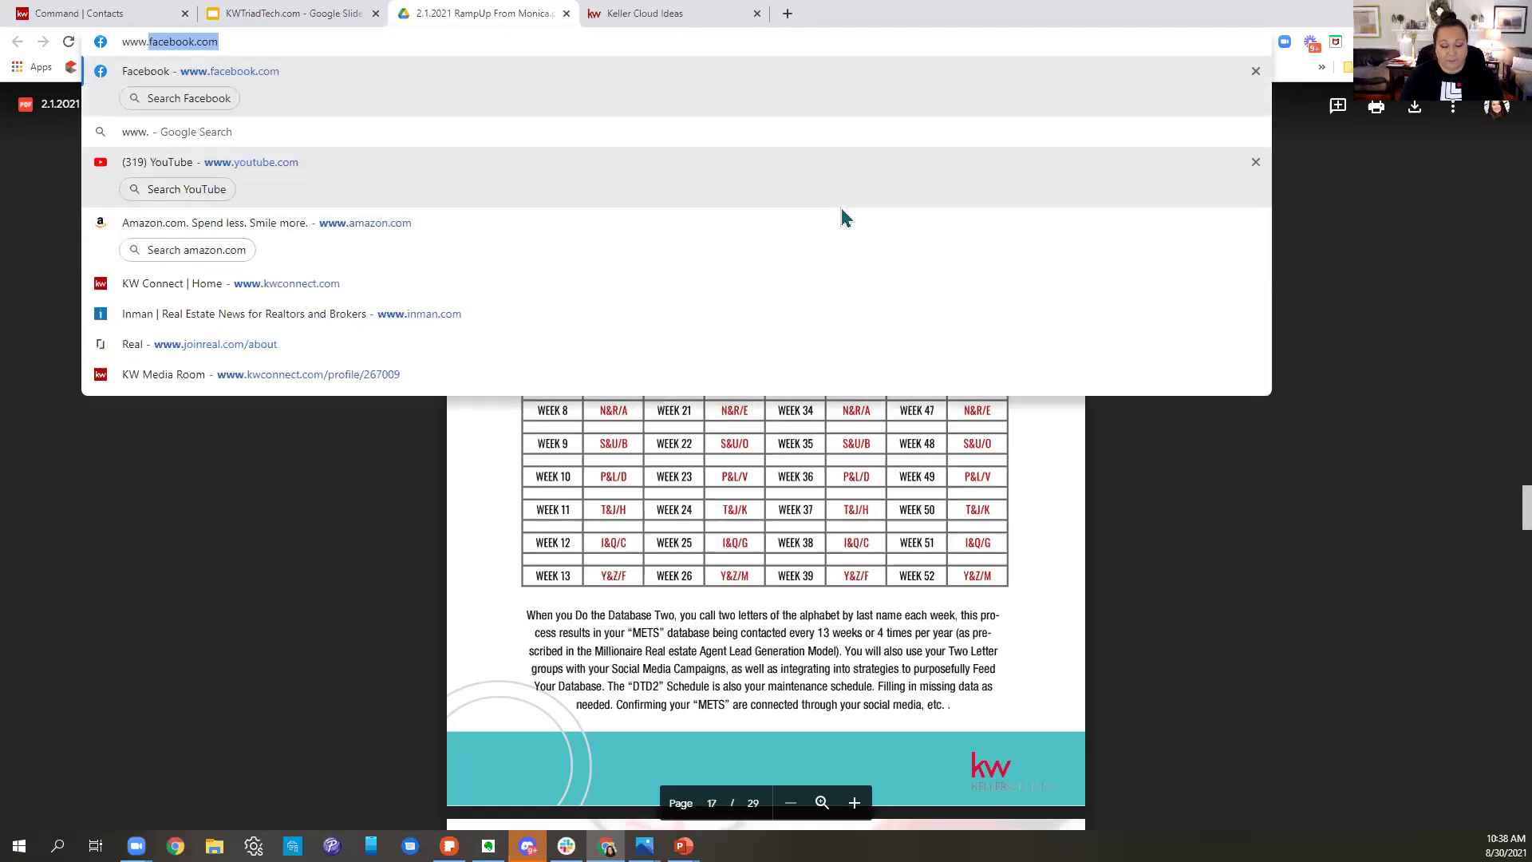
text(acebook)
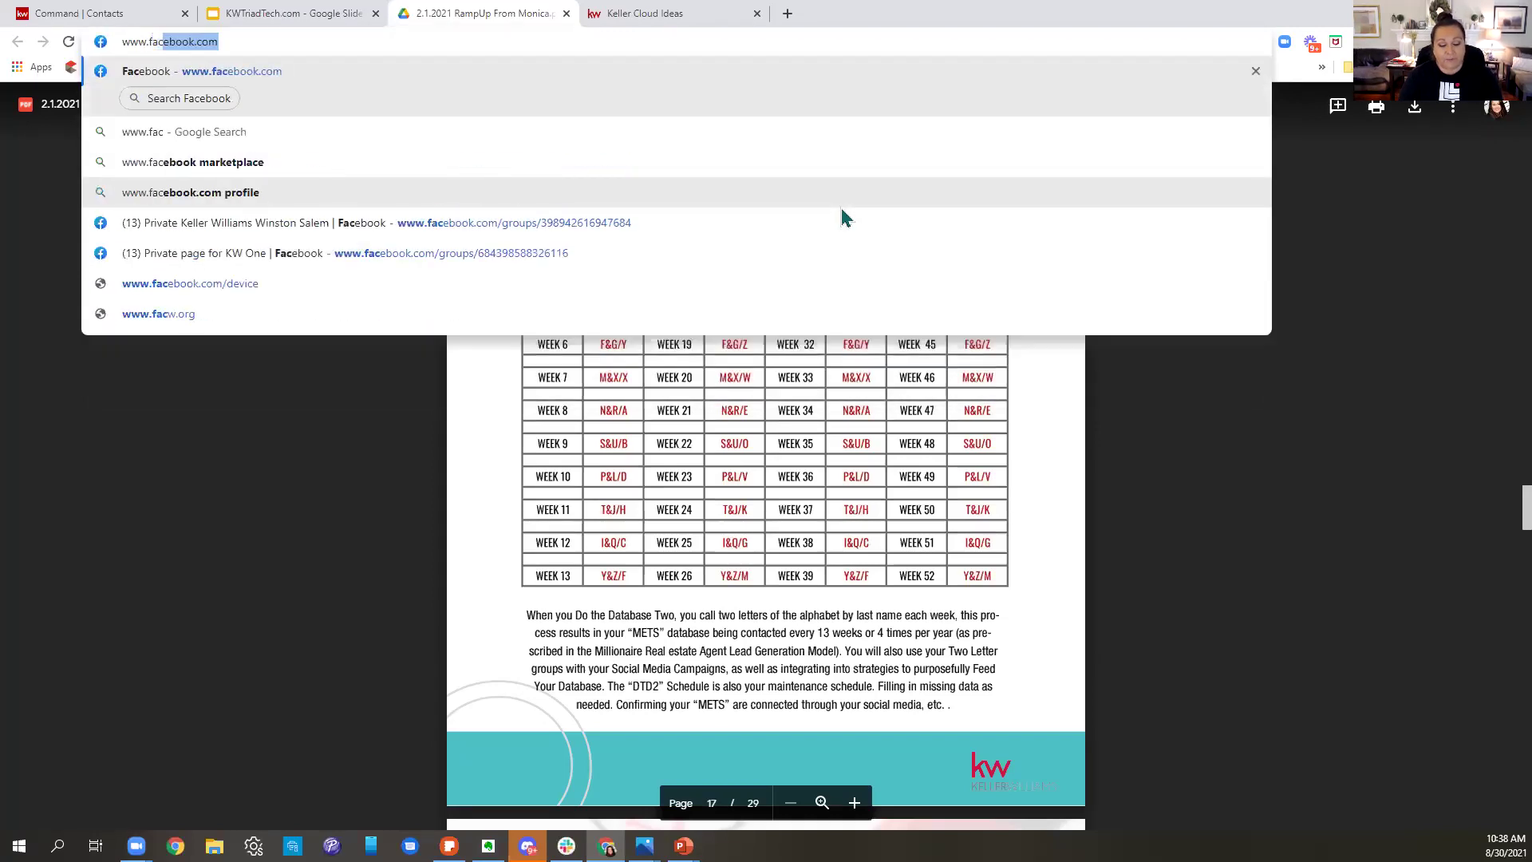
key(Return)
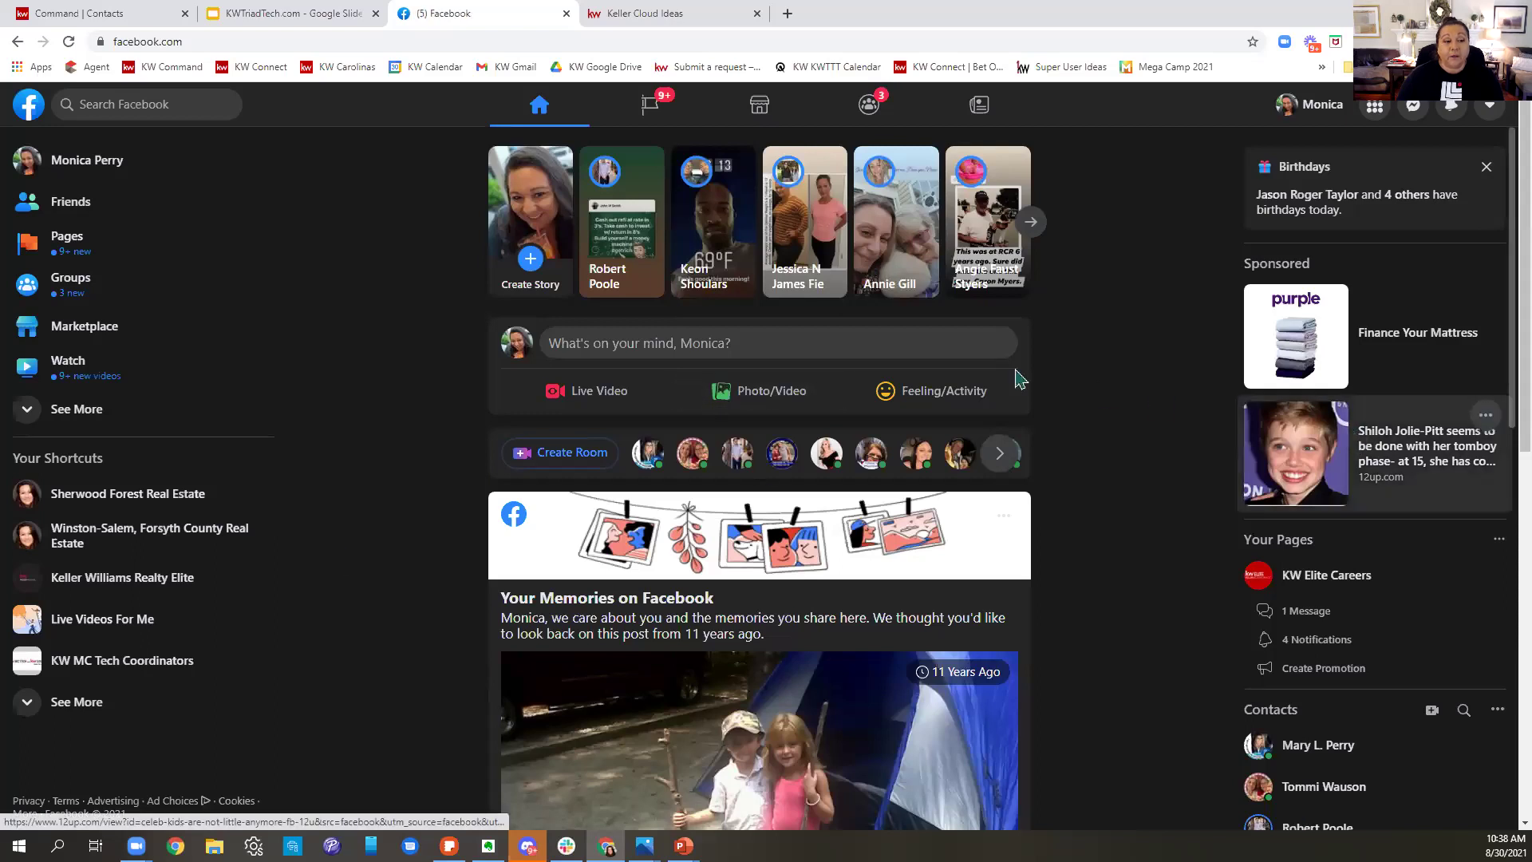
- Open your own Facebook profile and copy its web address
click(66, 177)
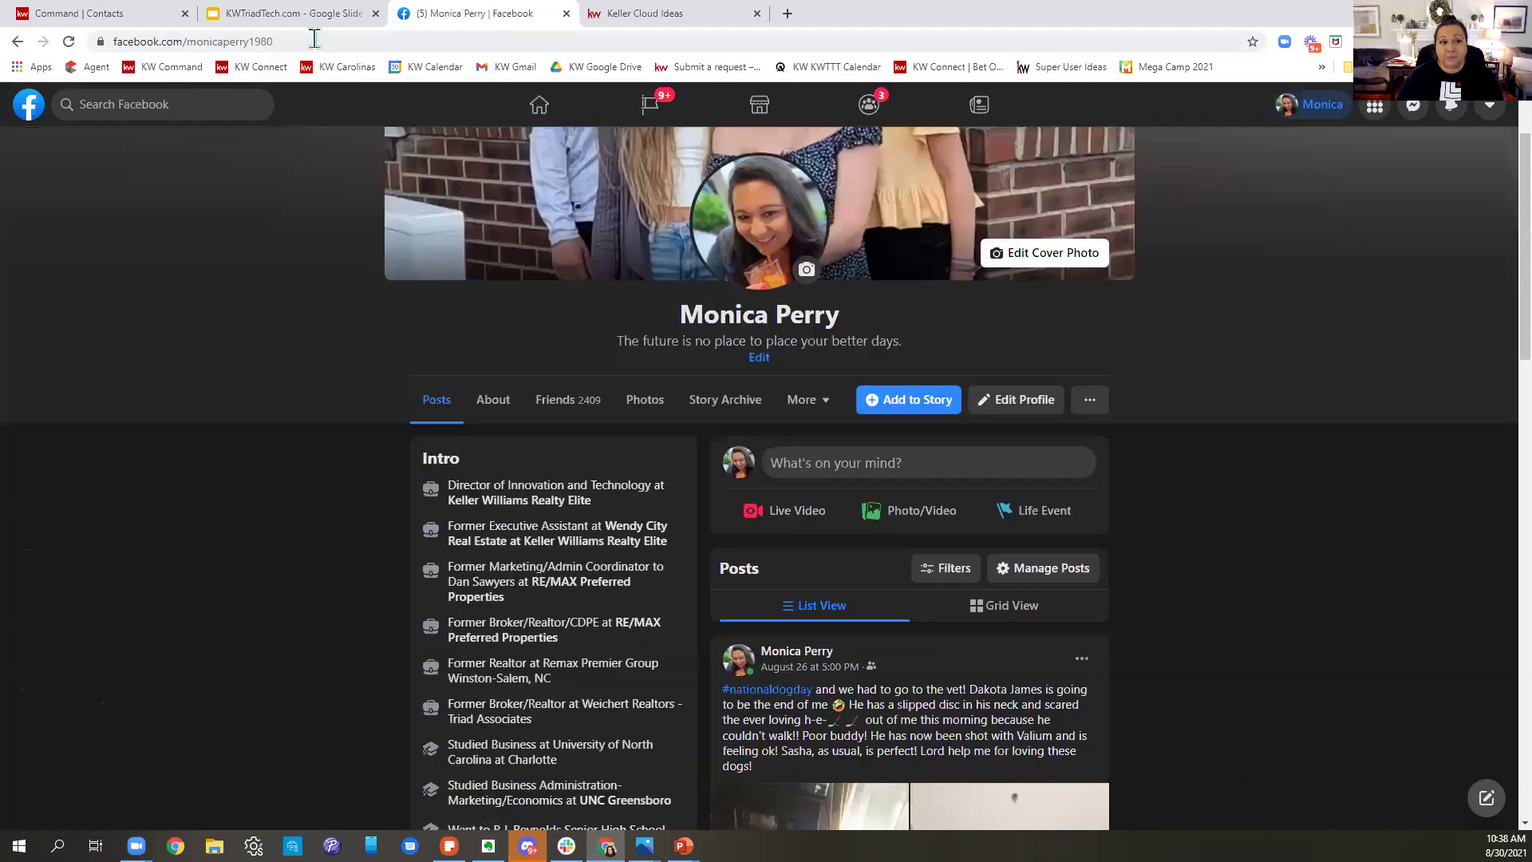
click(314, 39)
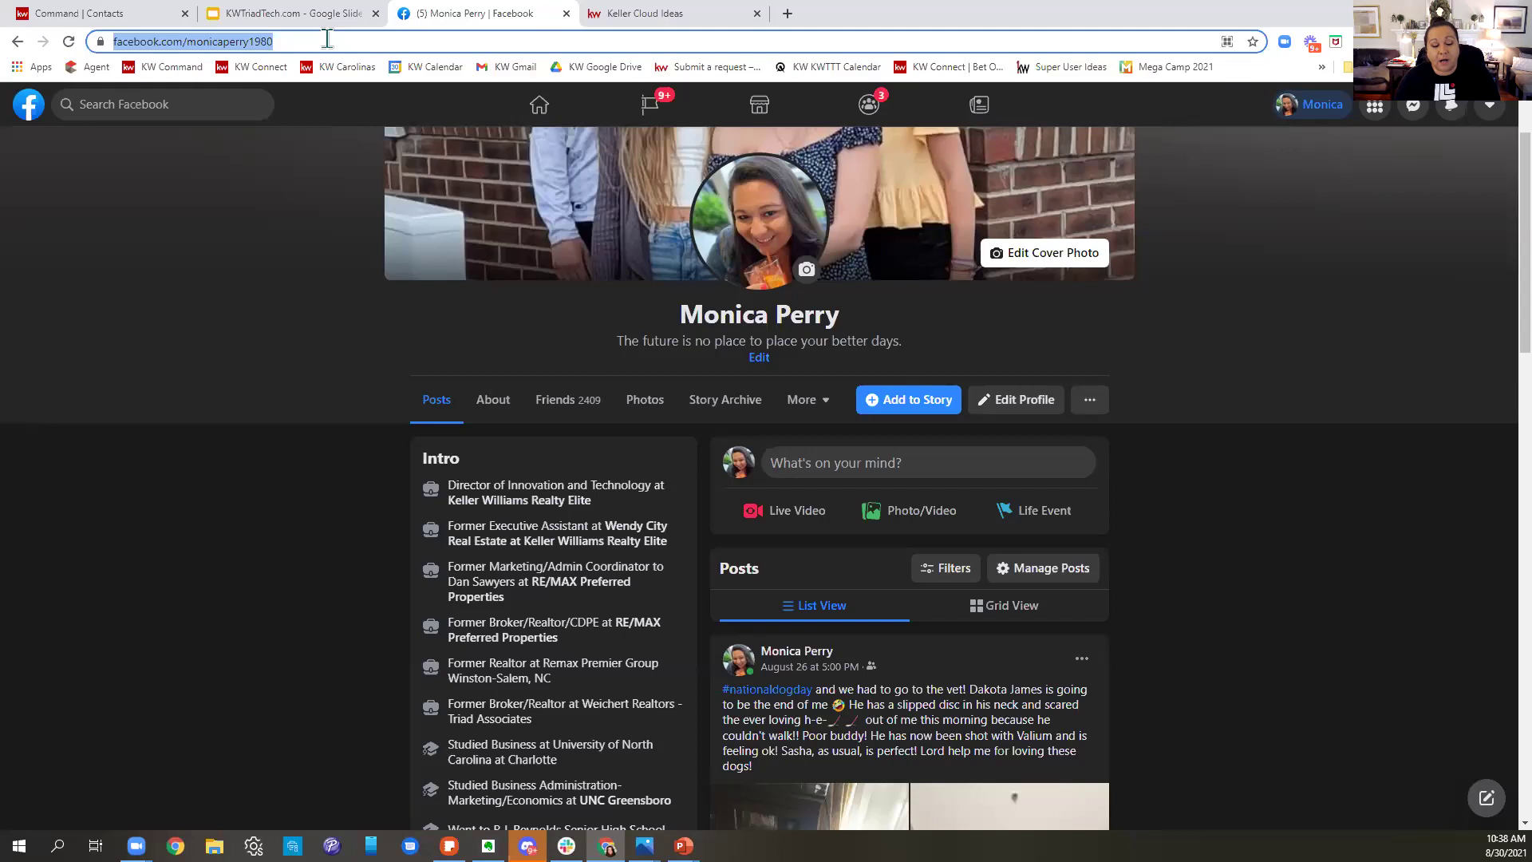
right_click(206, 38)
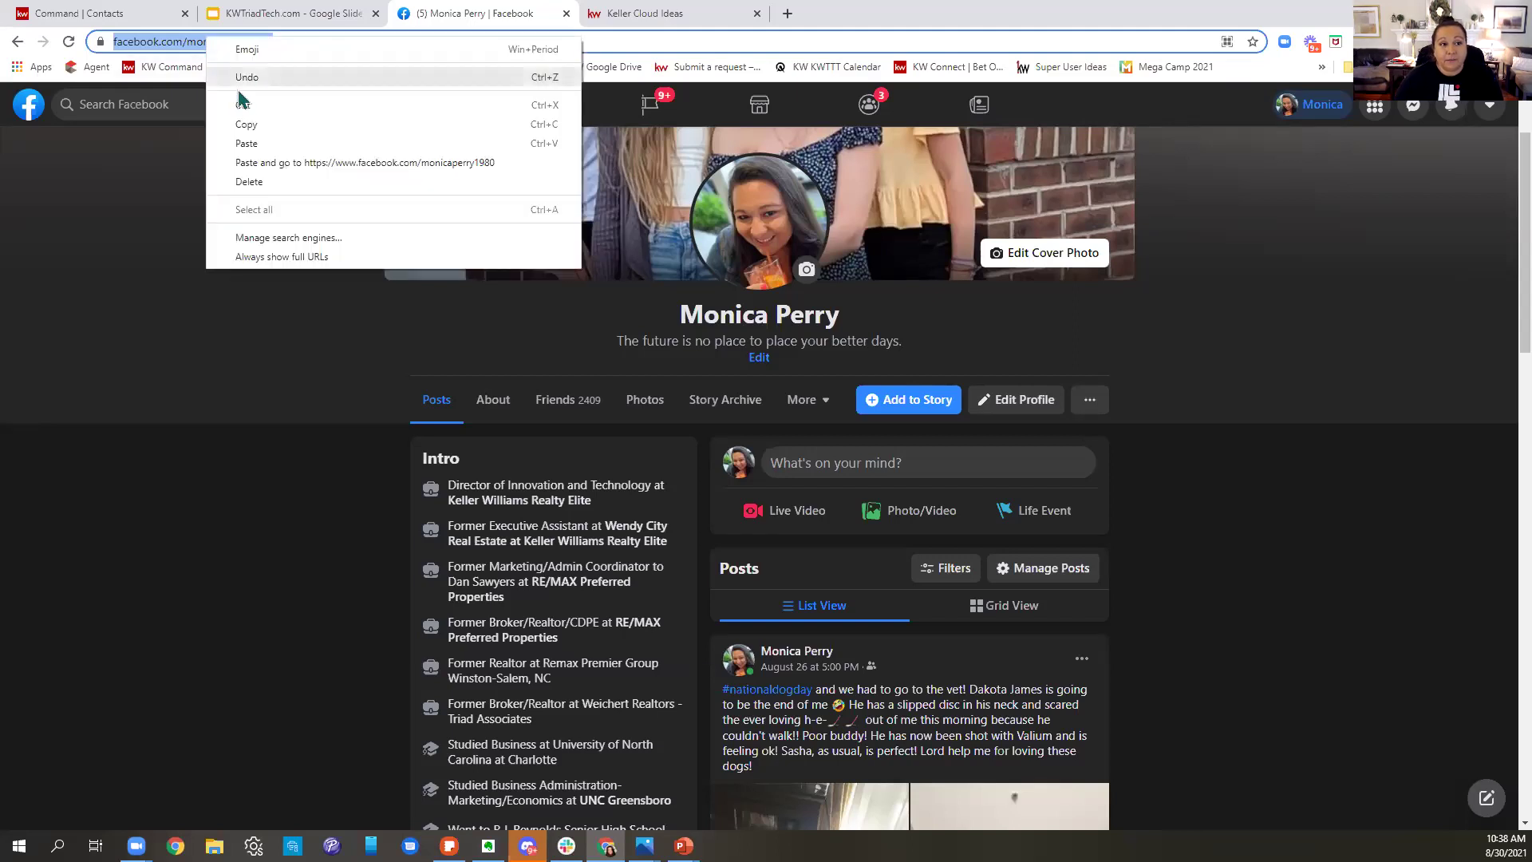
click(245, 126)
- Back in the contact form, paste the Facebook profile link into the social profile field
click(89, 16)
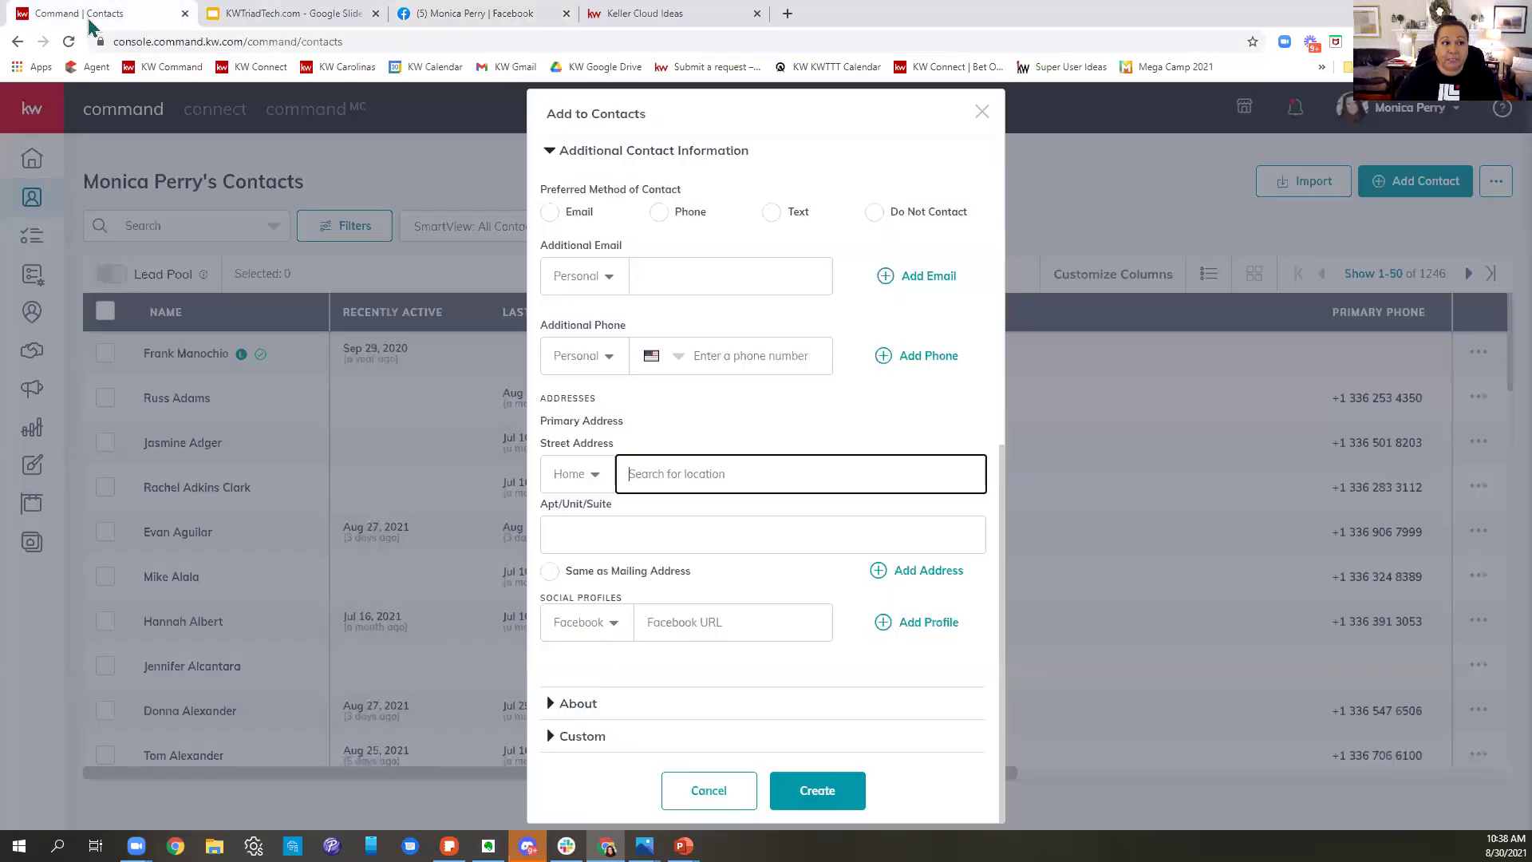
click(746, 614)
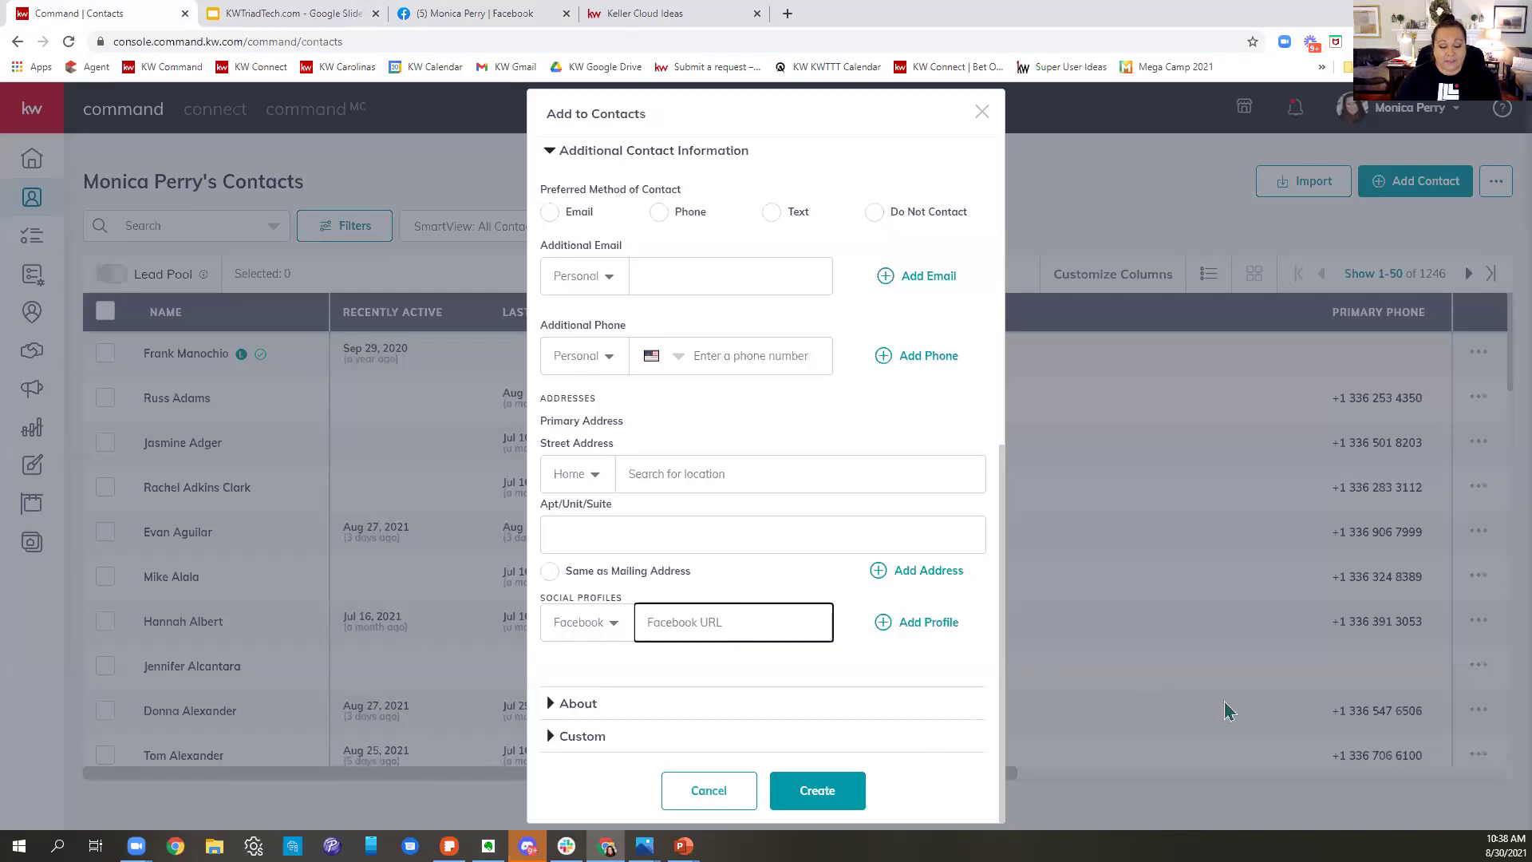
key(ctrl+v)
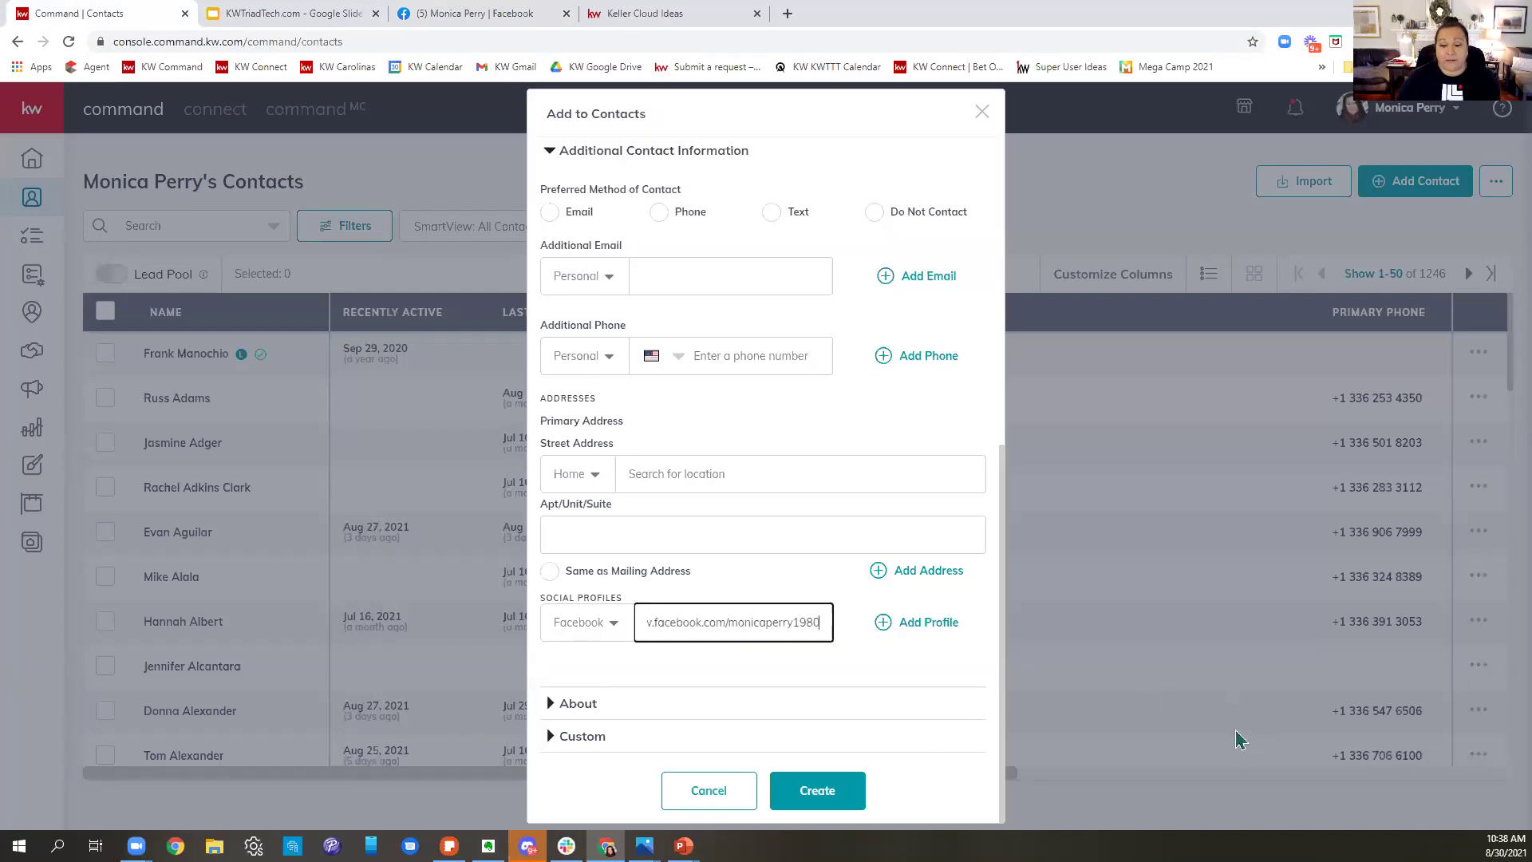
click(914, 631)
- Add a second, empty Facebook social profile entry, leaving the network choice unchanged
click(594, 685)
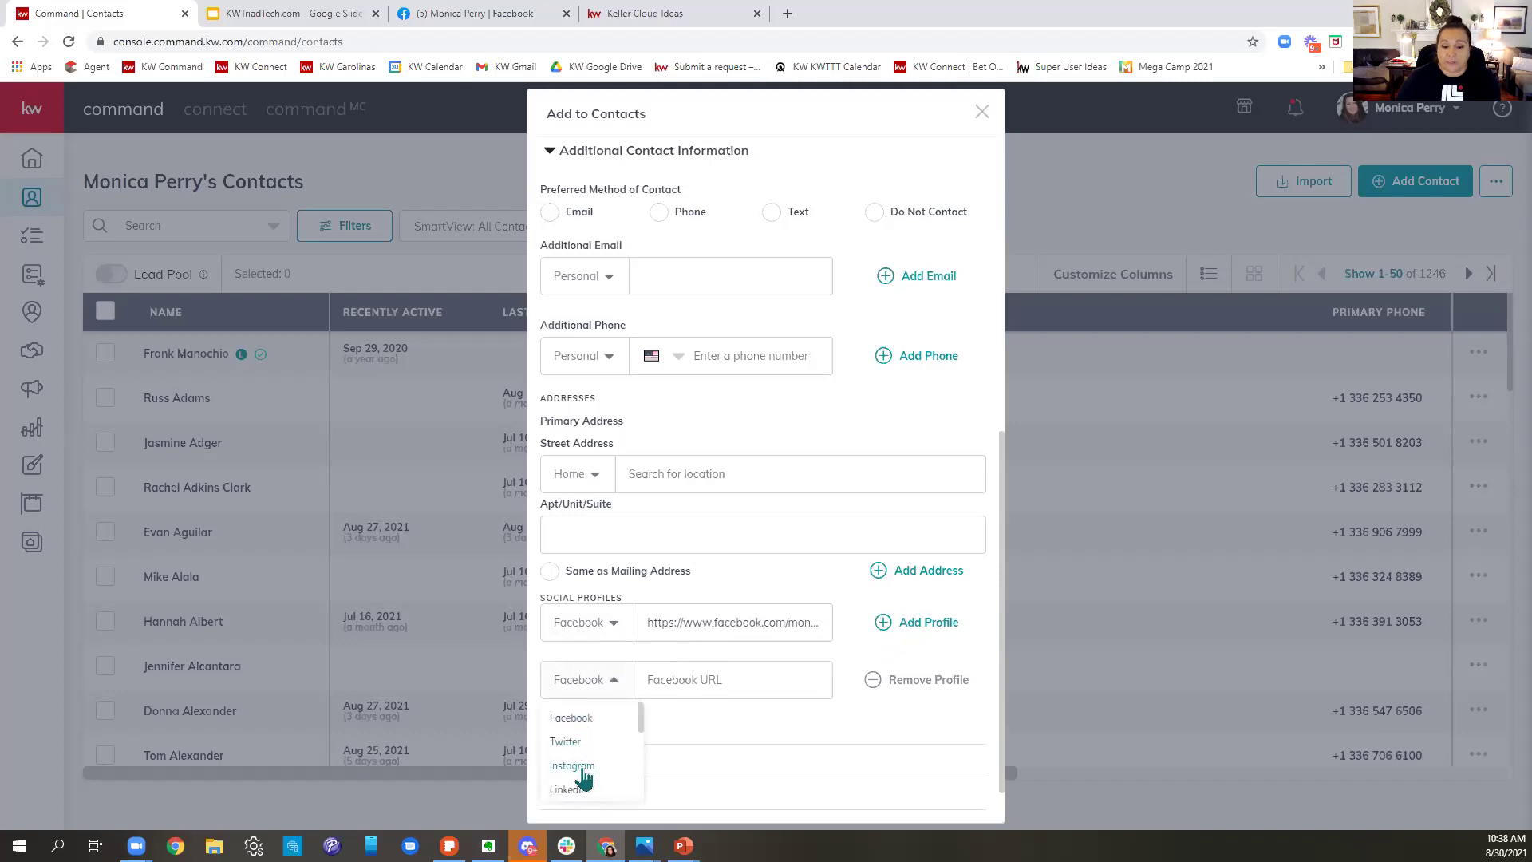
scroll(589, 786, down, 1)
scroll(589, 784, down, 1)
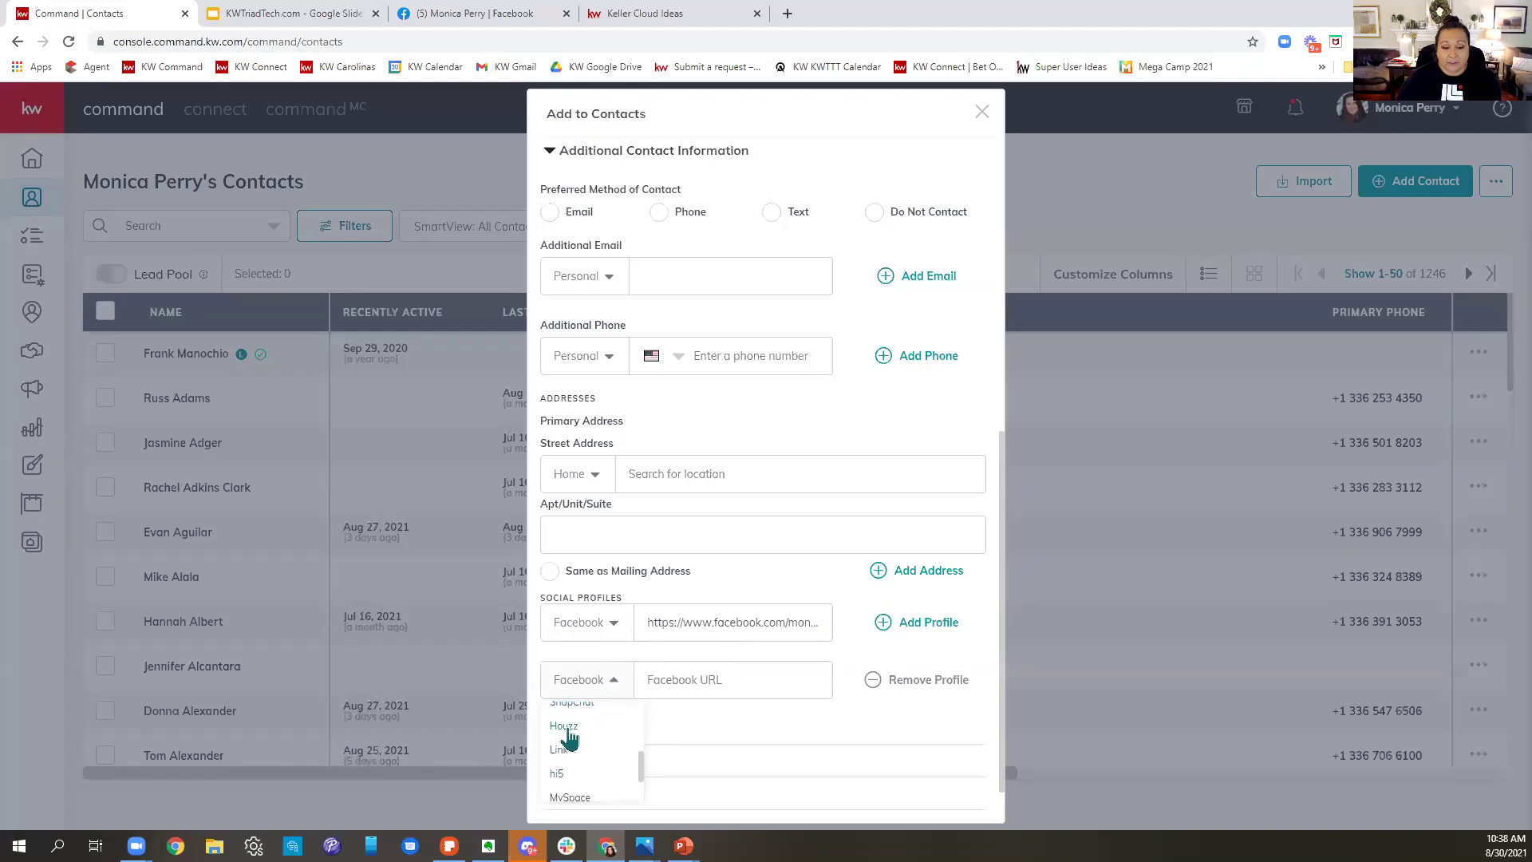
scroll(627, 750, down, 1)
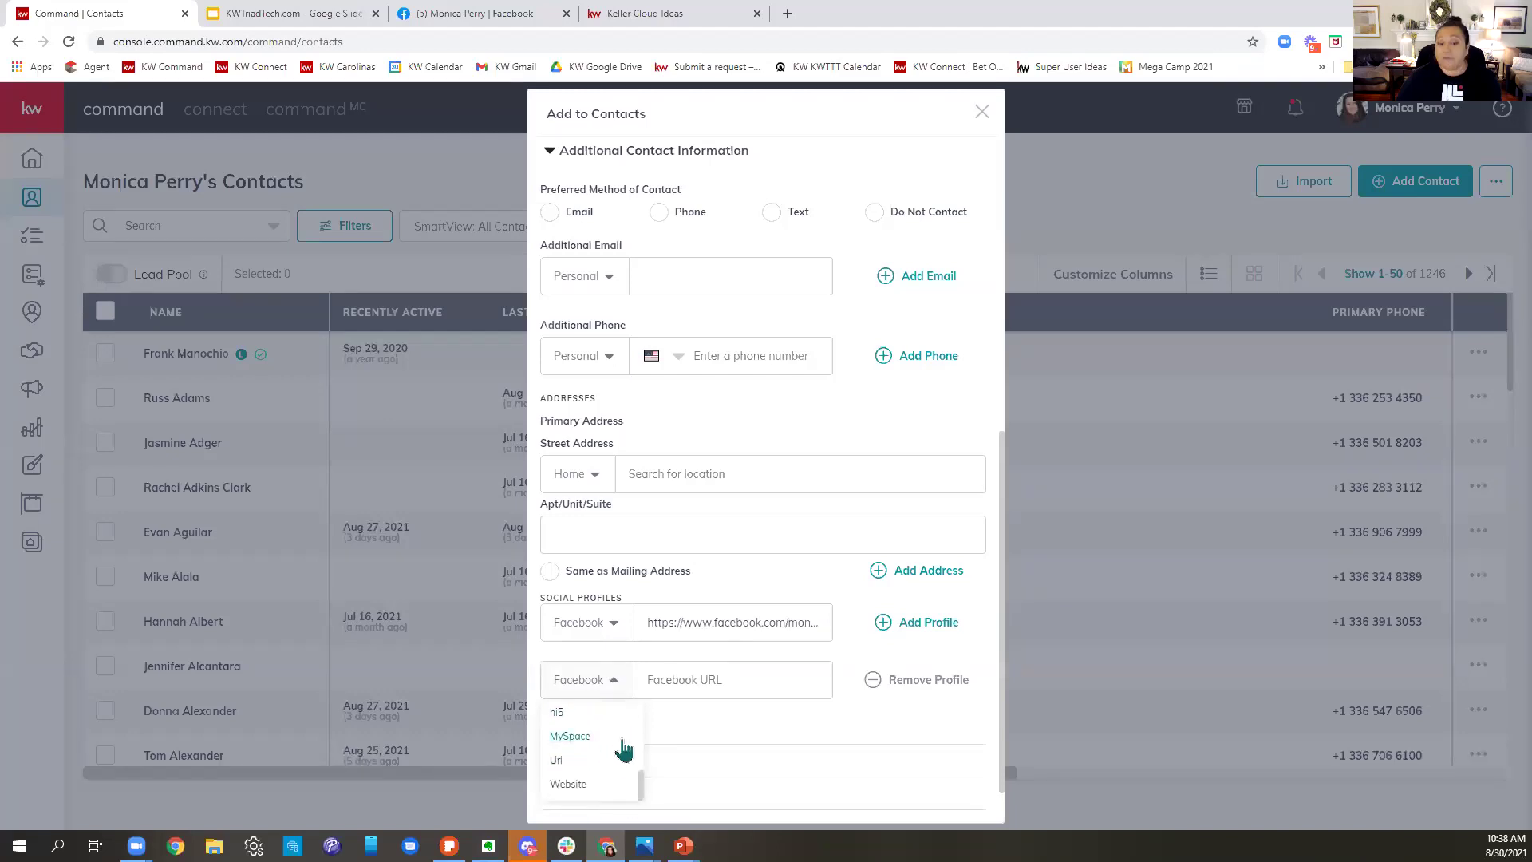
click(807, 736)
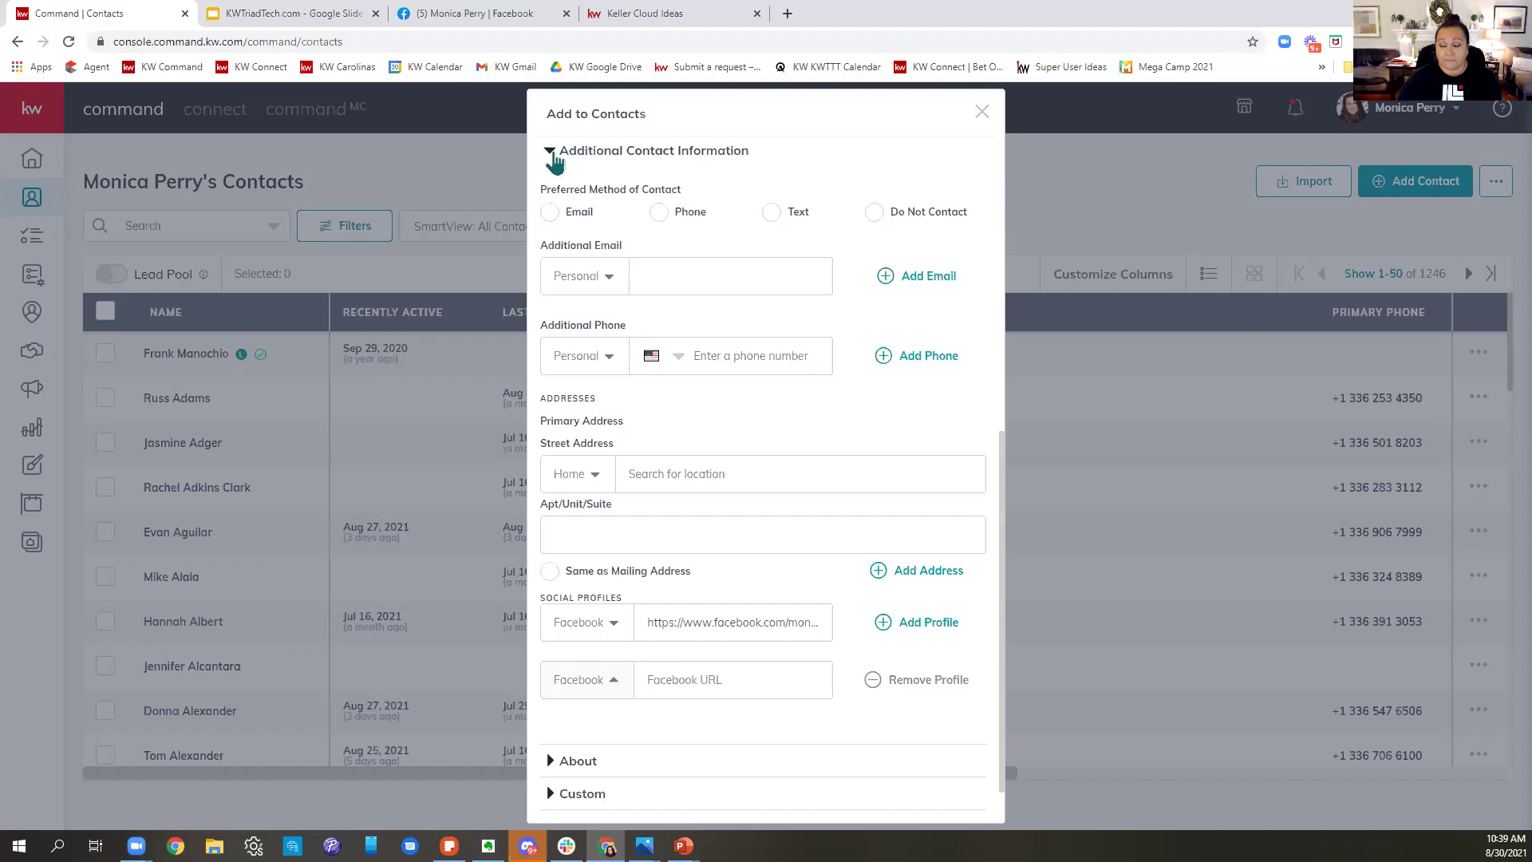
- Collapse Additional Contact Information and expand About, placing the cursor in Legal Name
click(555, 159)
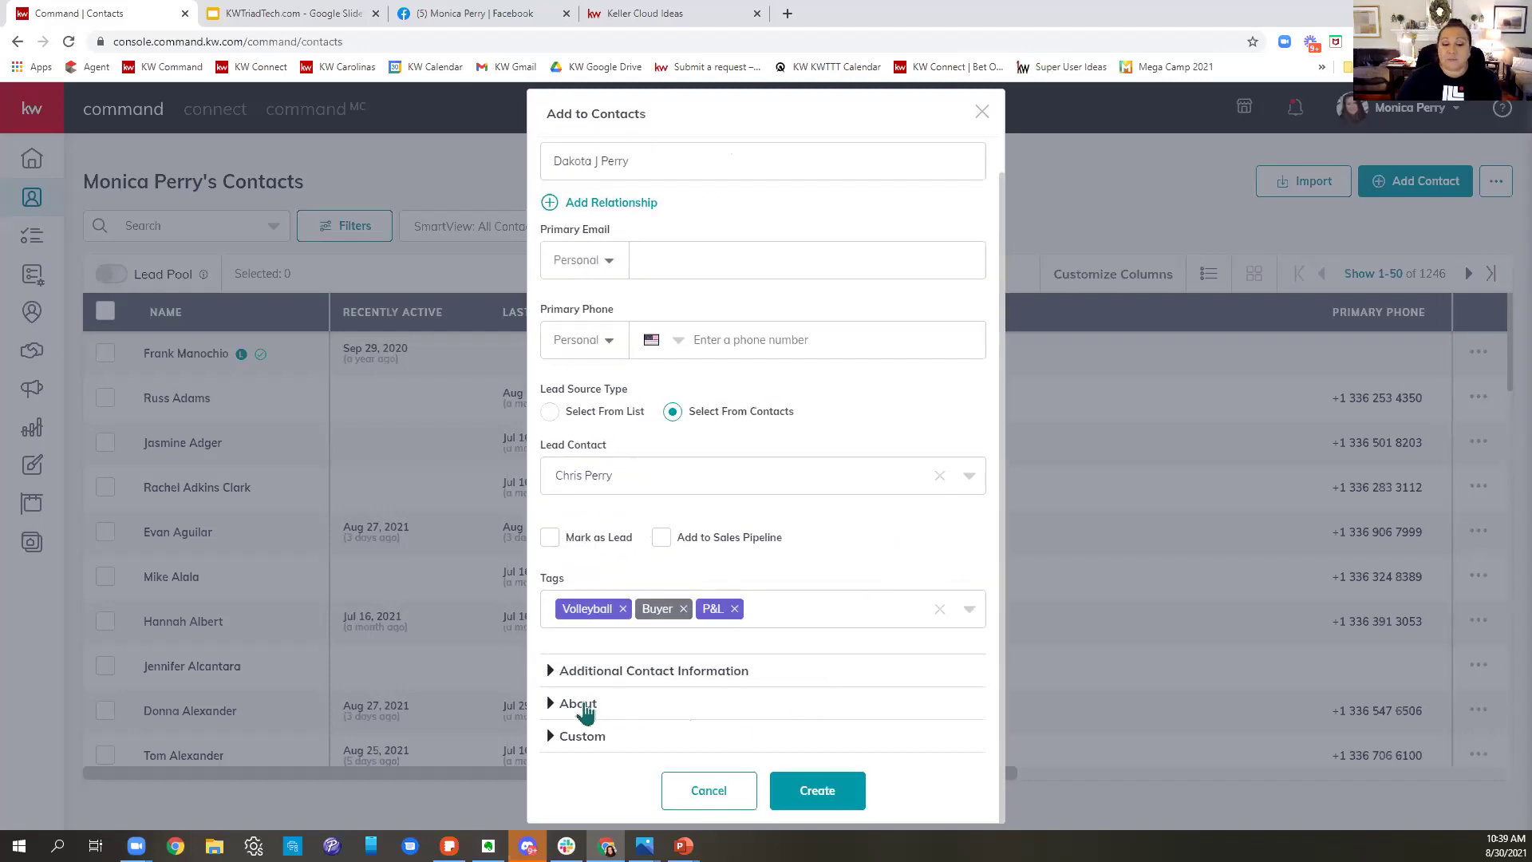
click(639, 722)
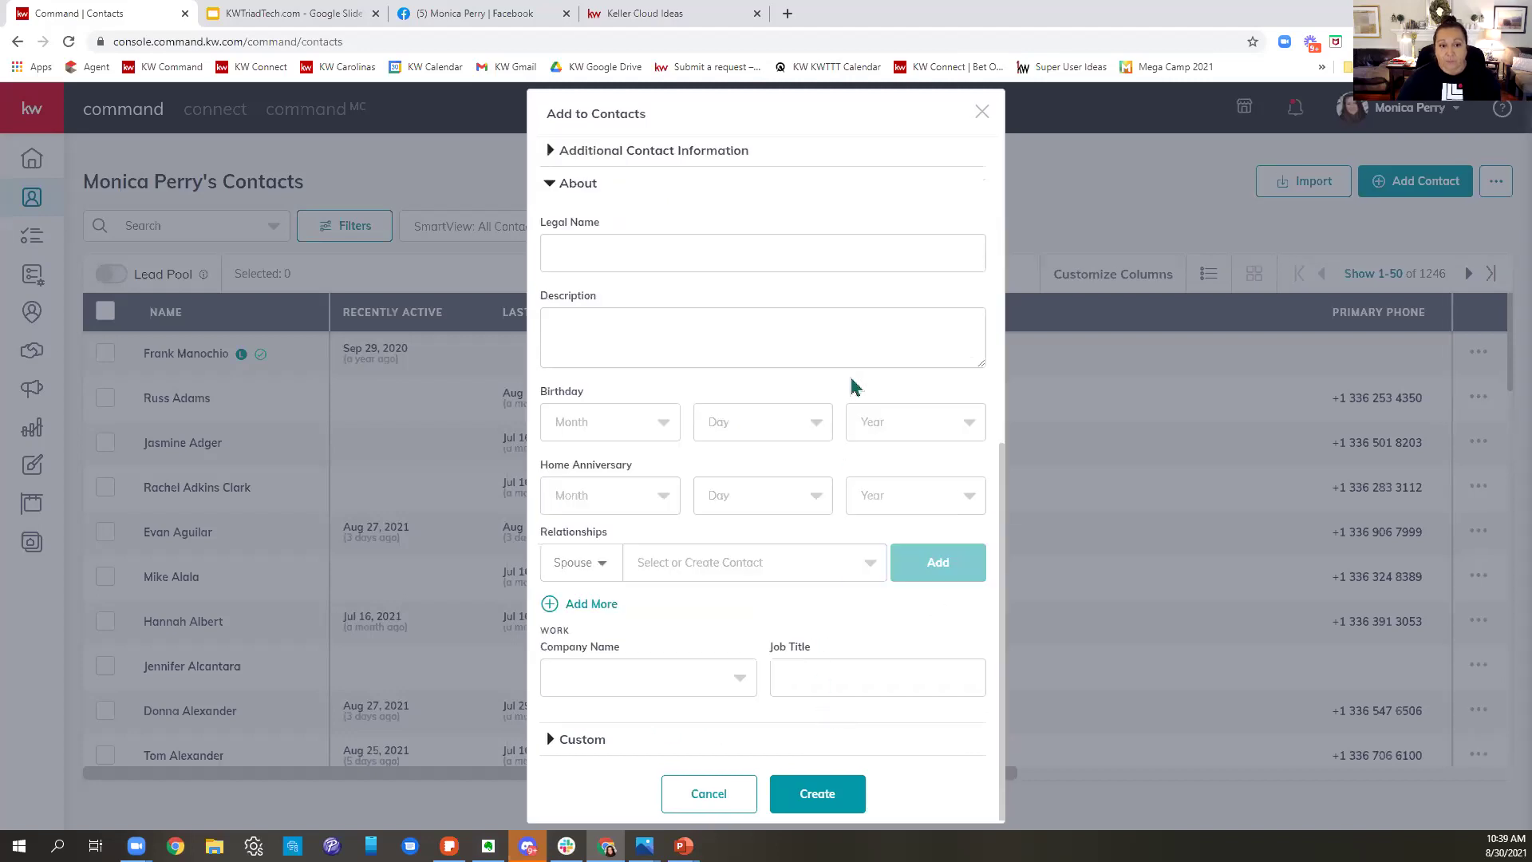
click(648, 252)
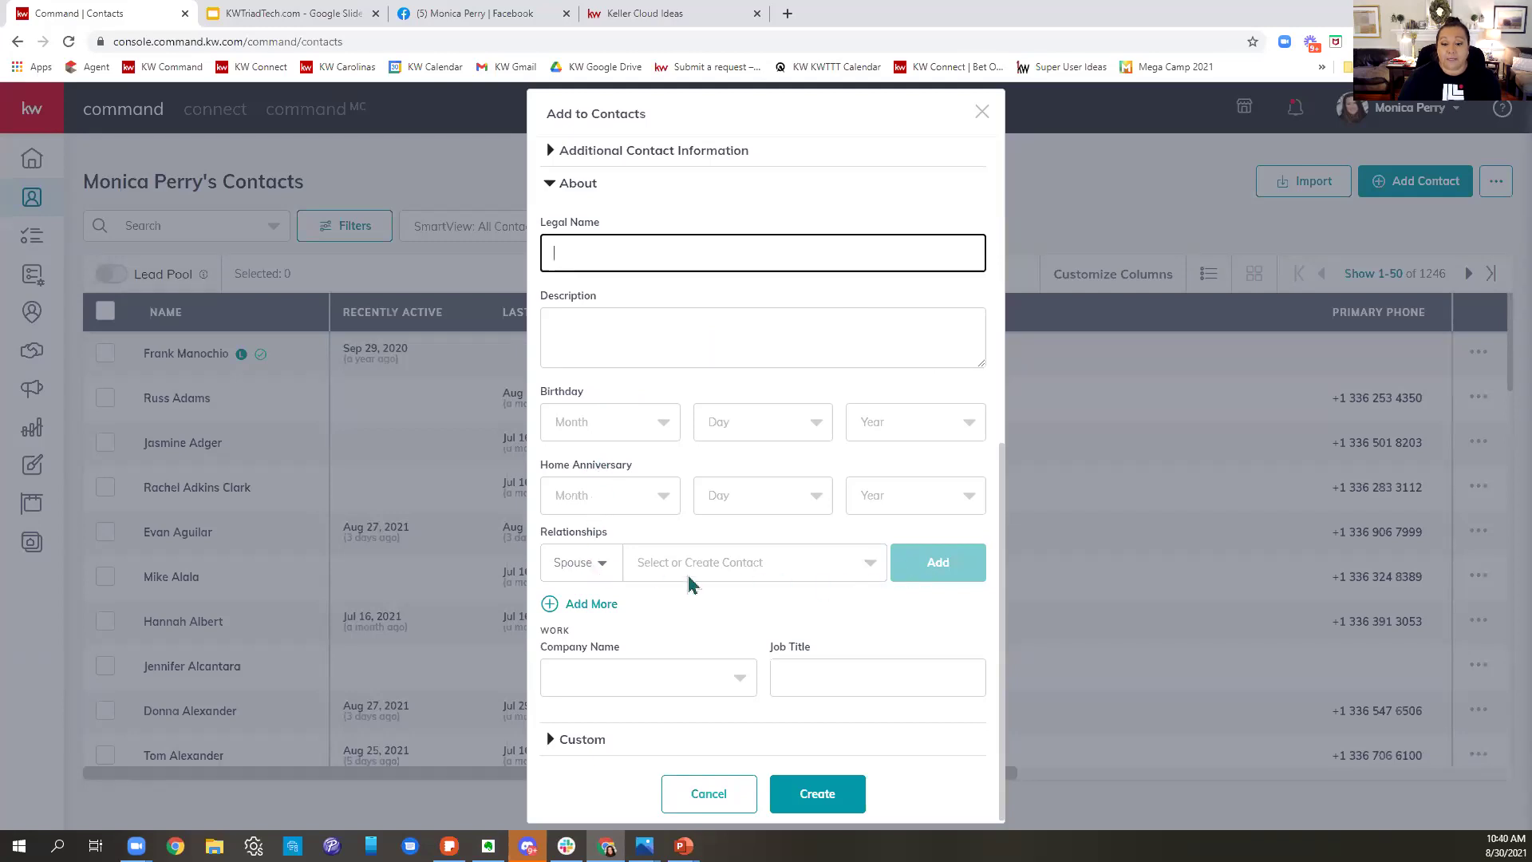
scroll(800, 547, up, 7)
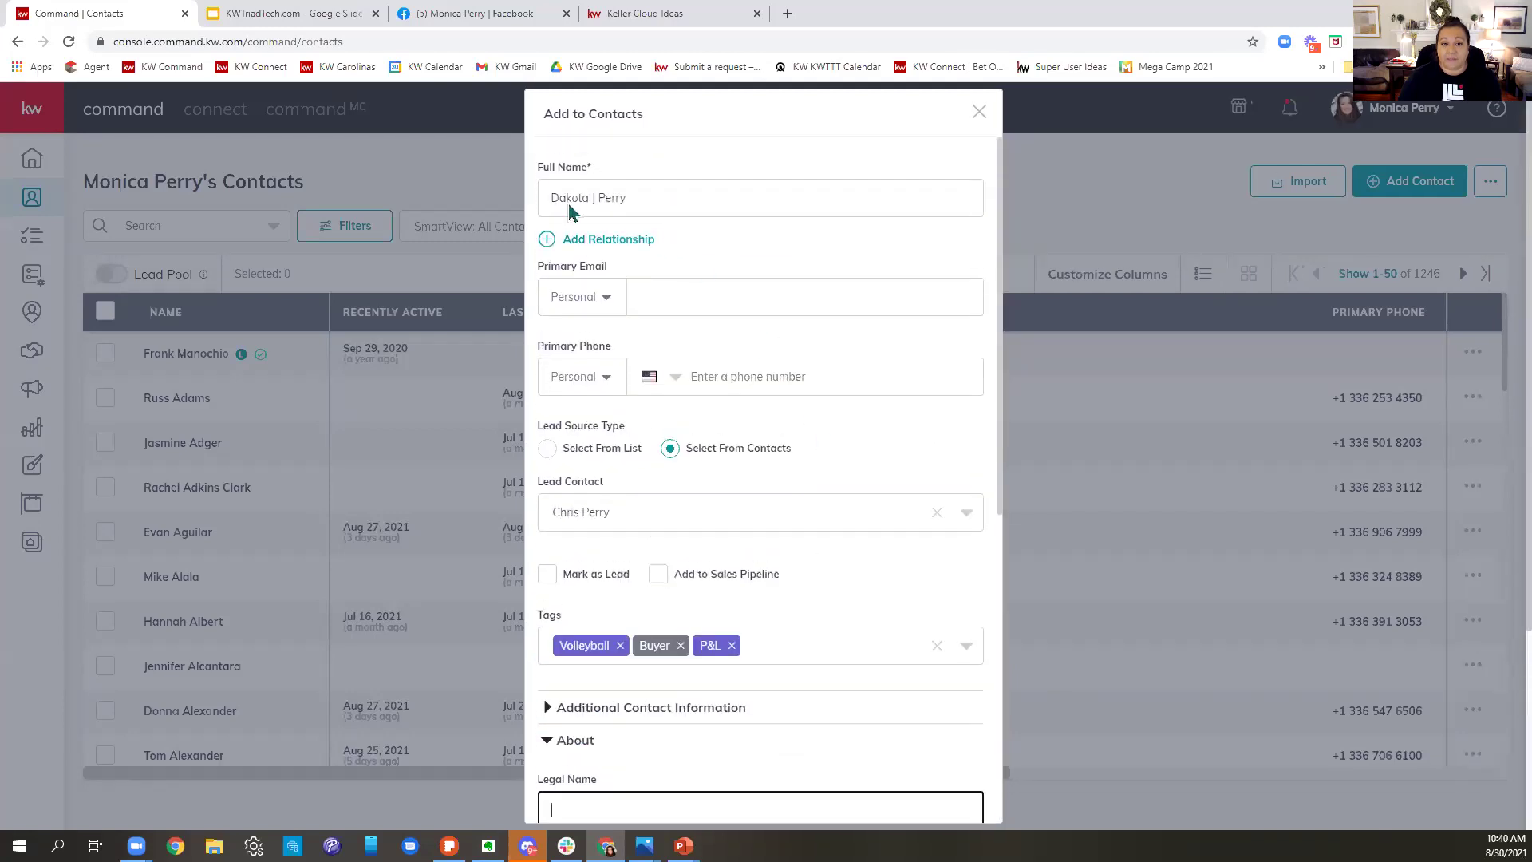
- Add a Sister relationship, searching the sister's name and picking the matching existing contact
click(610, 241)
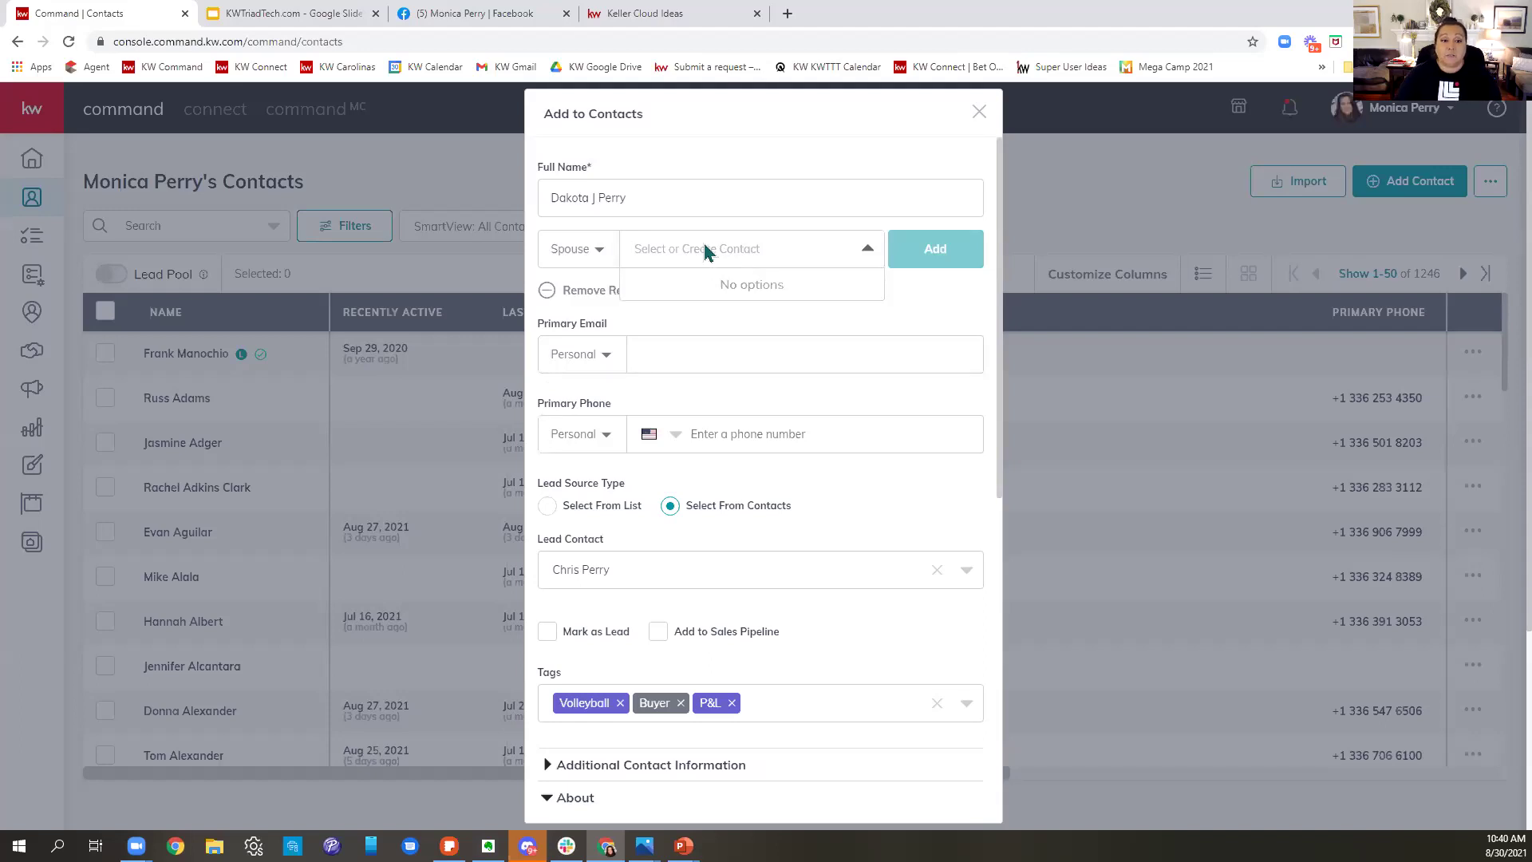
click(597, 267)
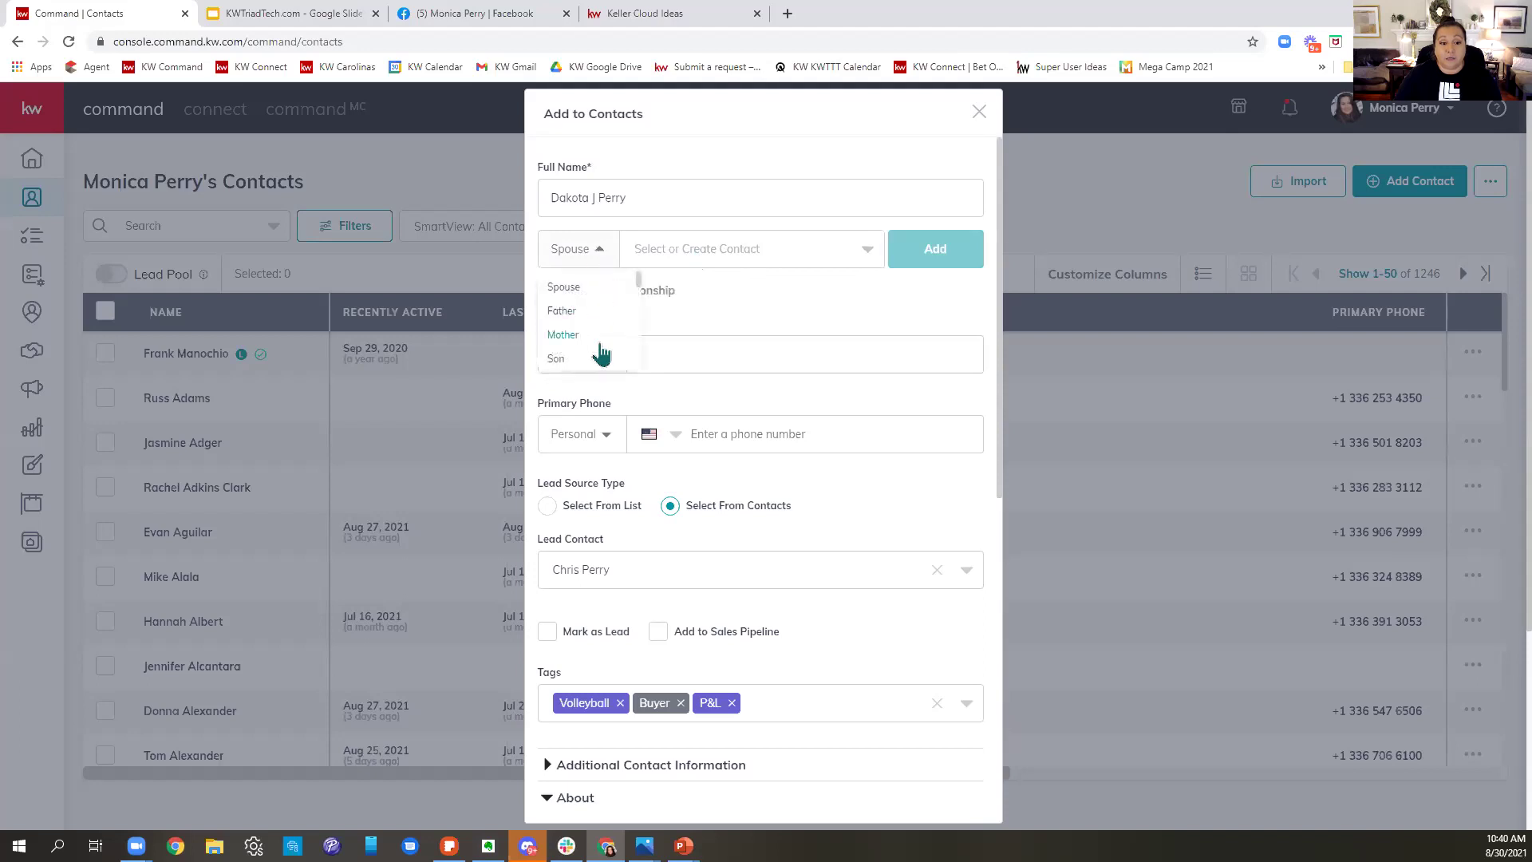
scroll(600, 347, down, 2)
scroll(610, 343, up, 3)
scroll(616, 332, down, 2)
scroll(618, 333, up, 1)
click(578, 352)
click(782, 248)
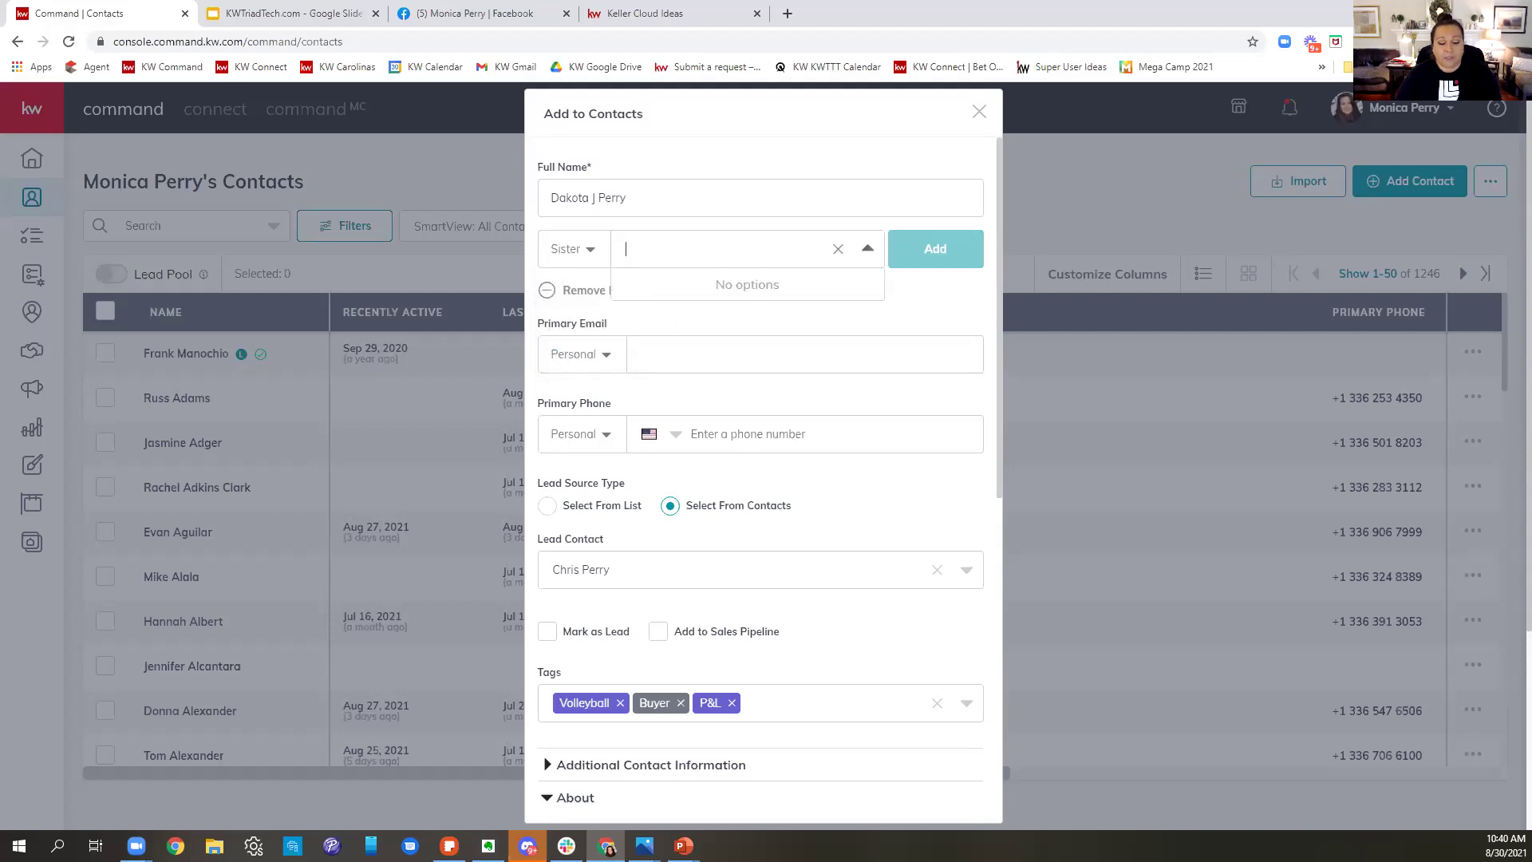
text(Sasha)
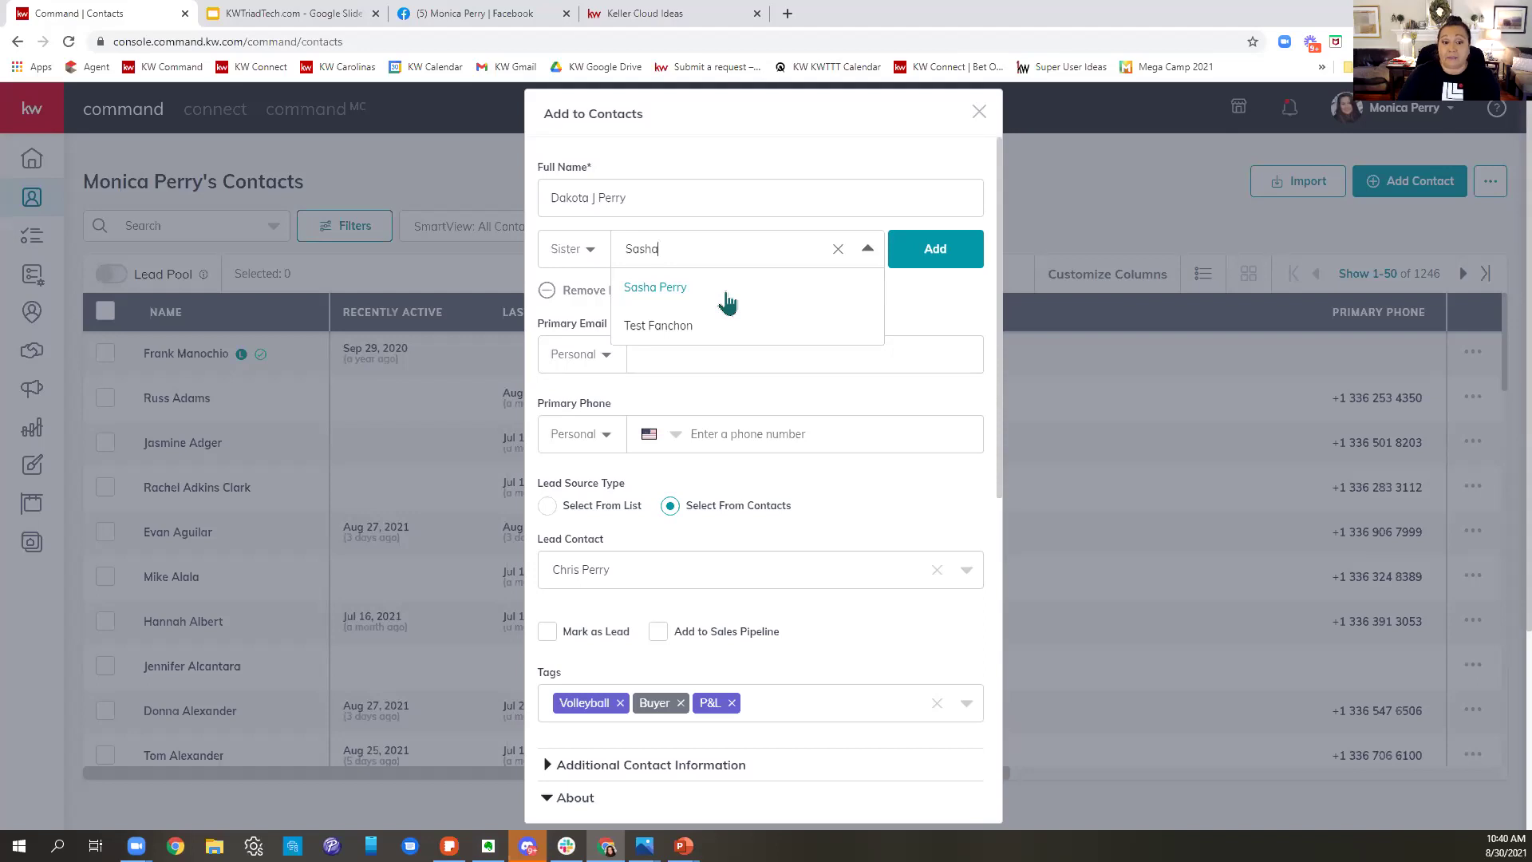
click(727, 301)
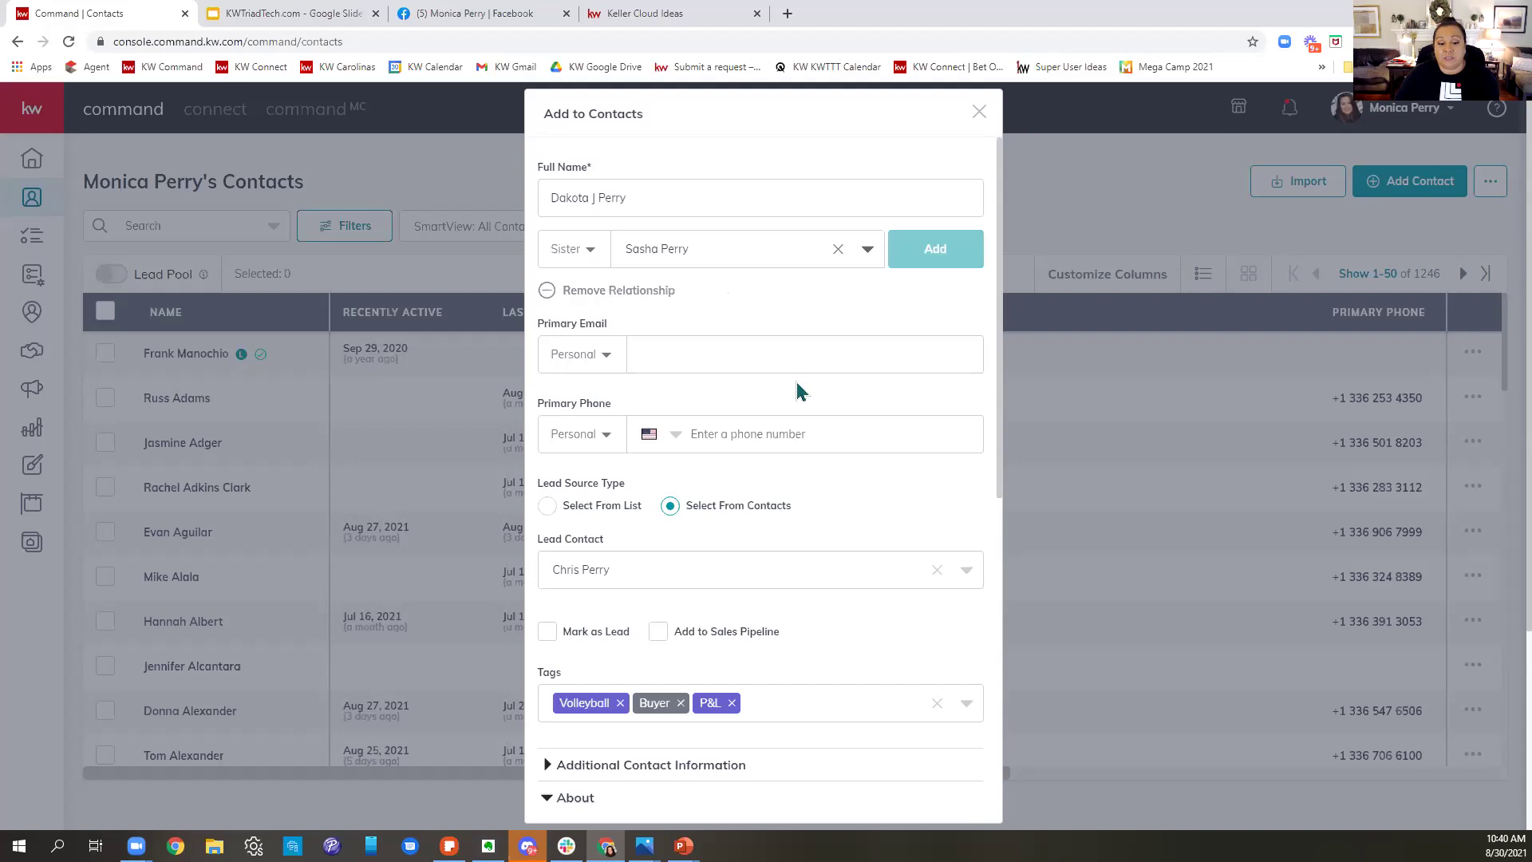
scroll(893, 458, down, 8)
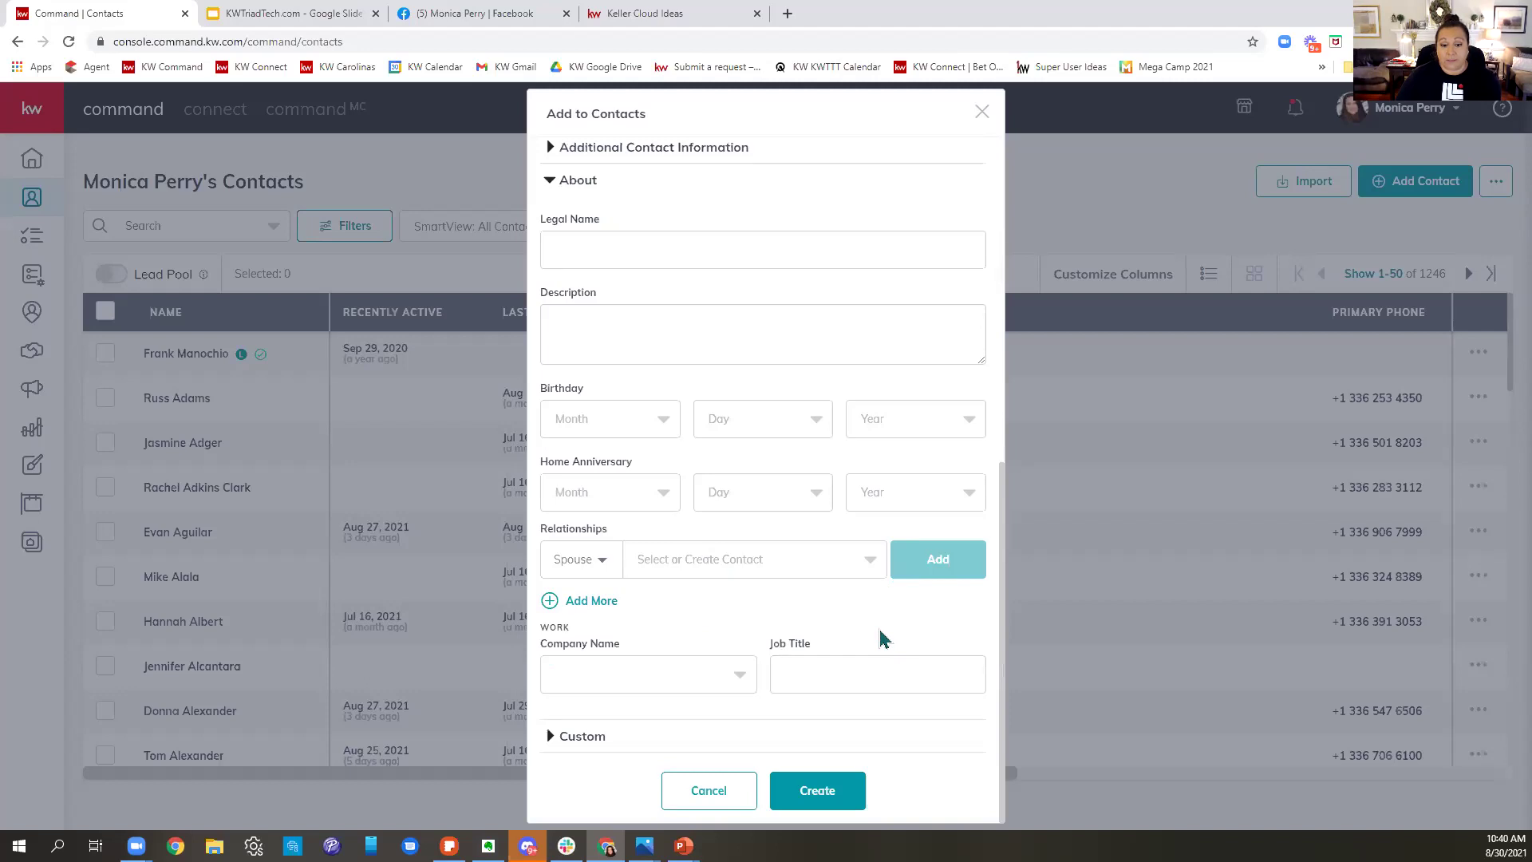
scroll(827, 557, up, 8)
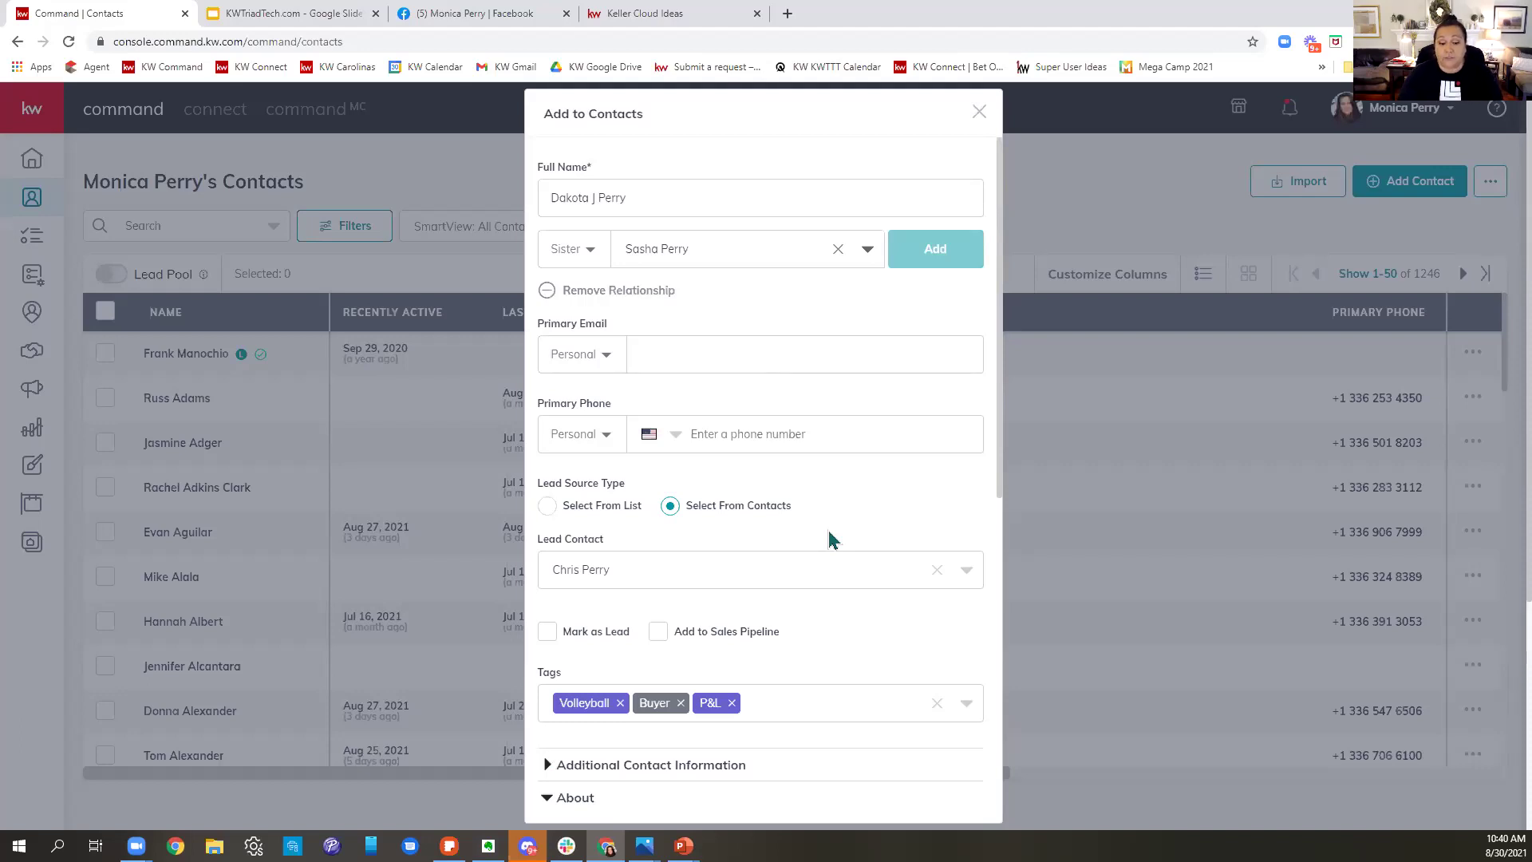
scroll(825, 543, down, 8)
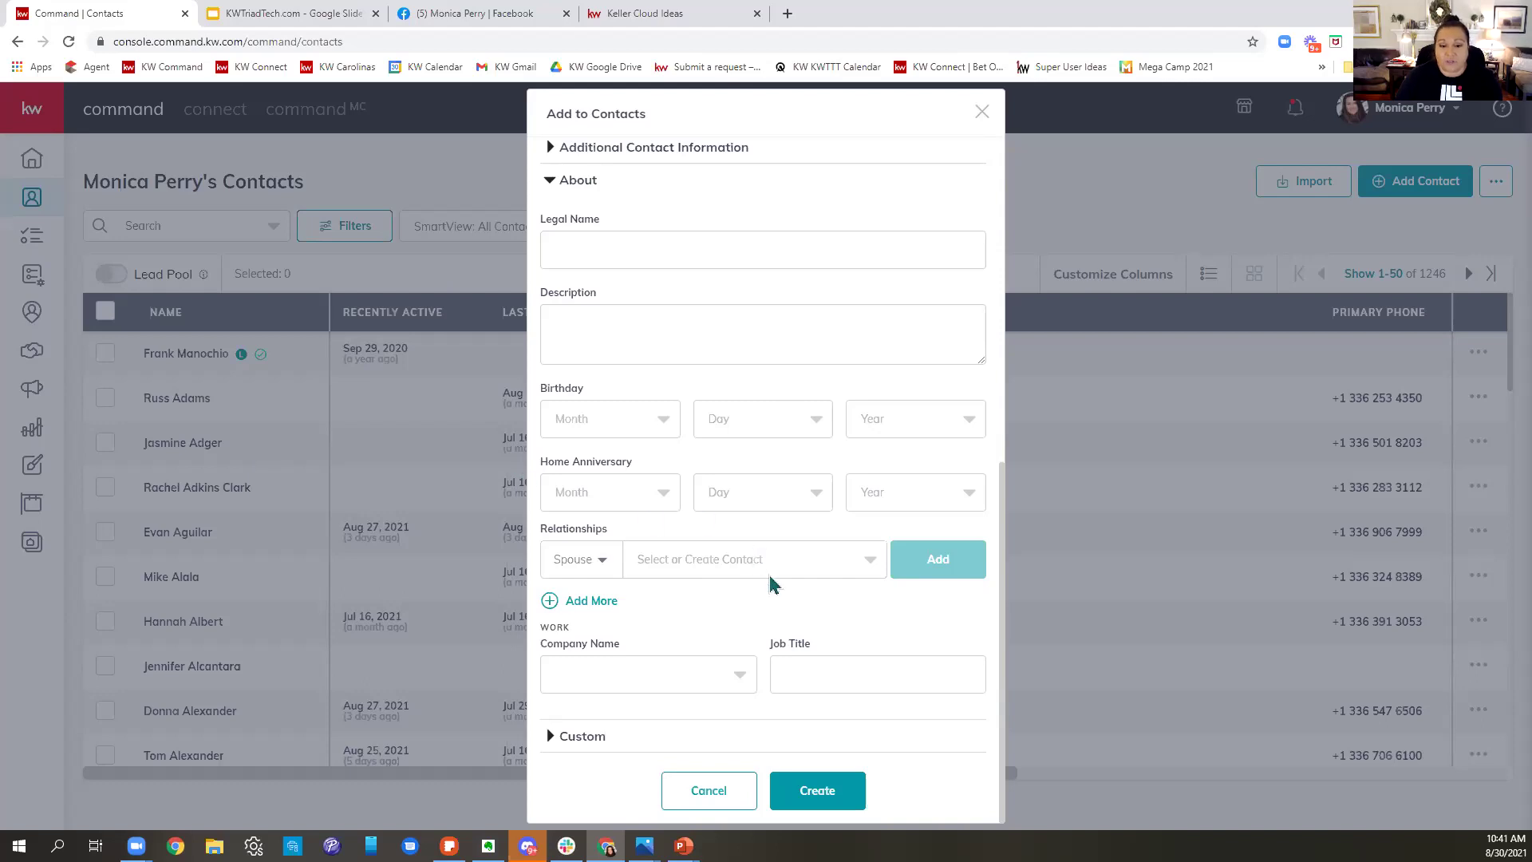
- Enter 'Baptist hospital' as the work Company Name
click(619, 686)
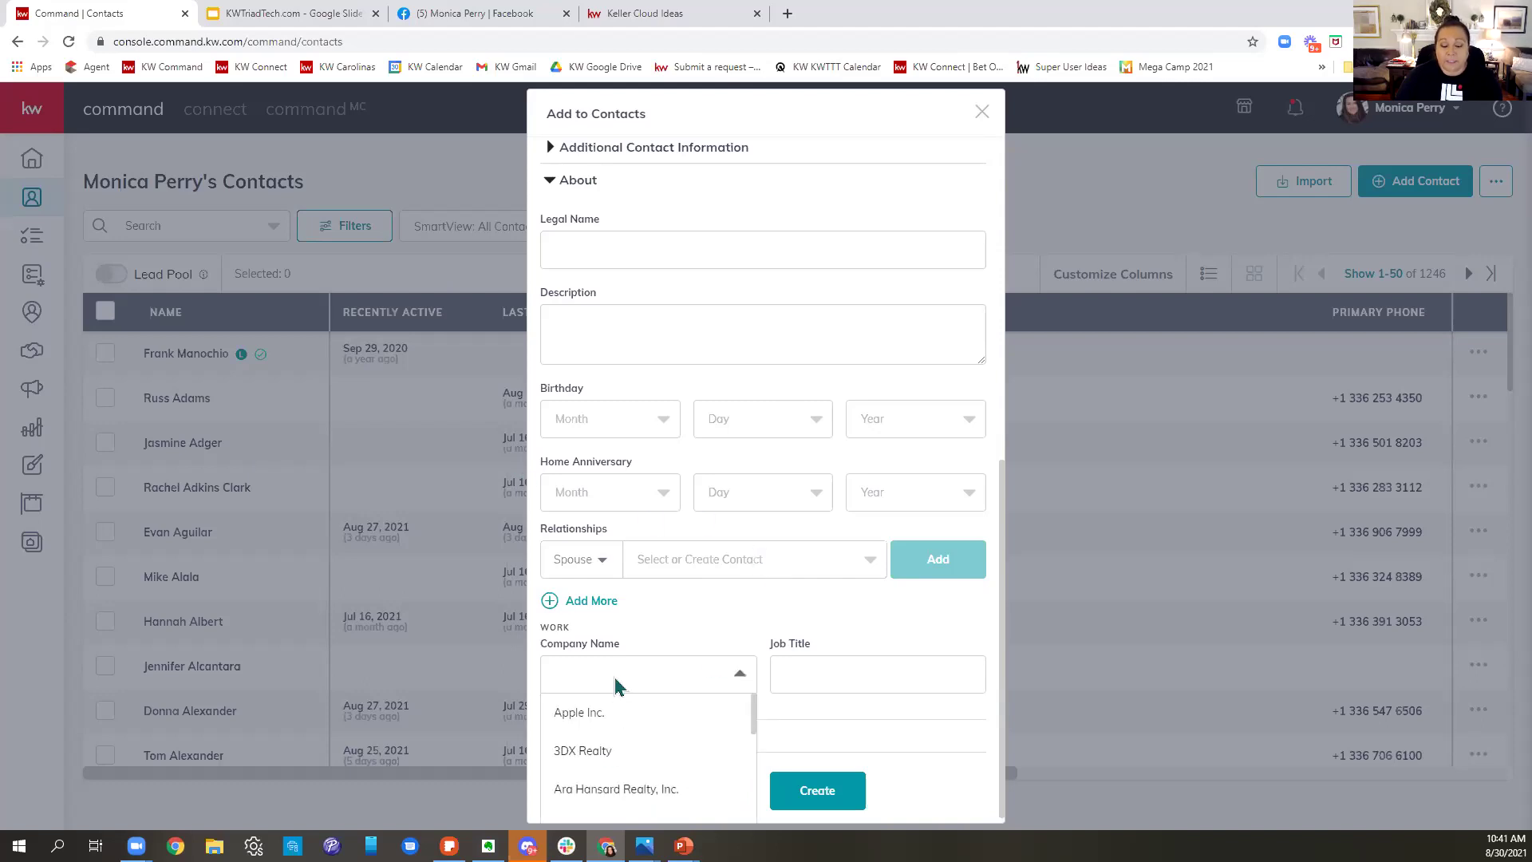
scroll(660, 794, down, 5)
scroll(660, 798, down, 2)
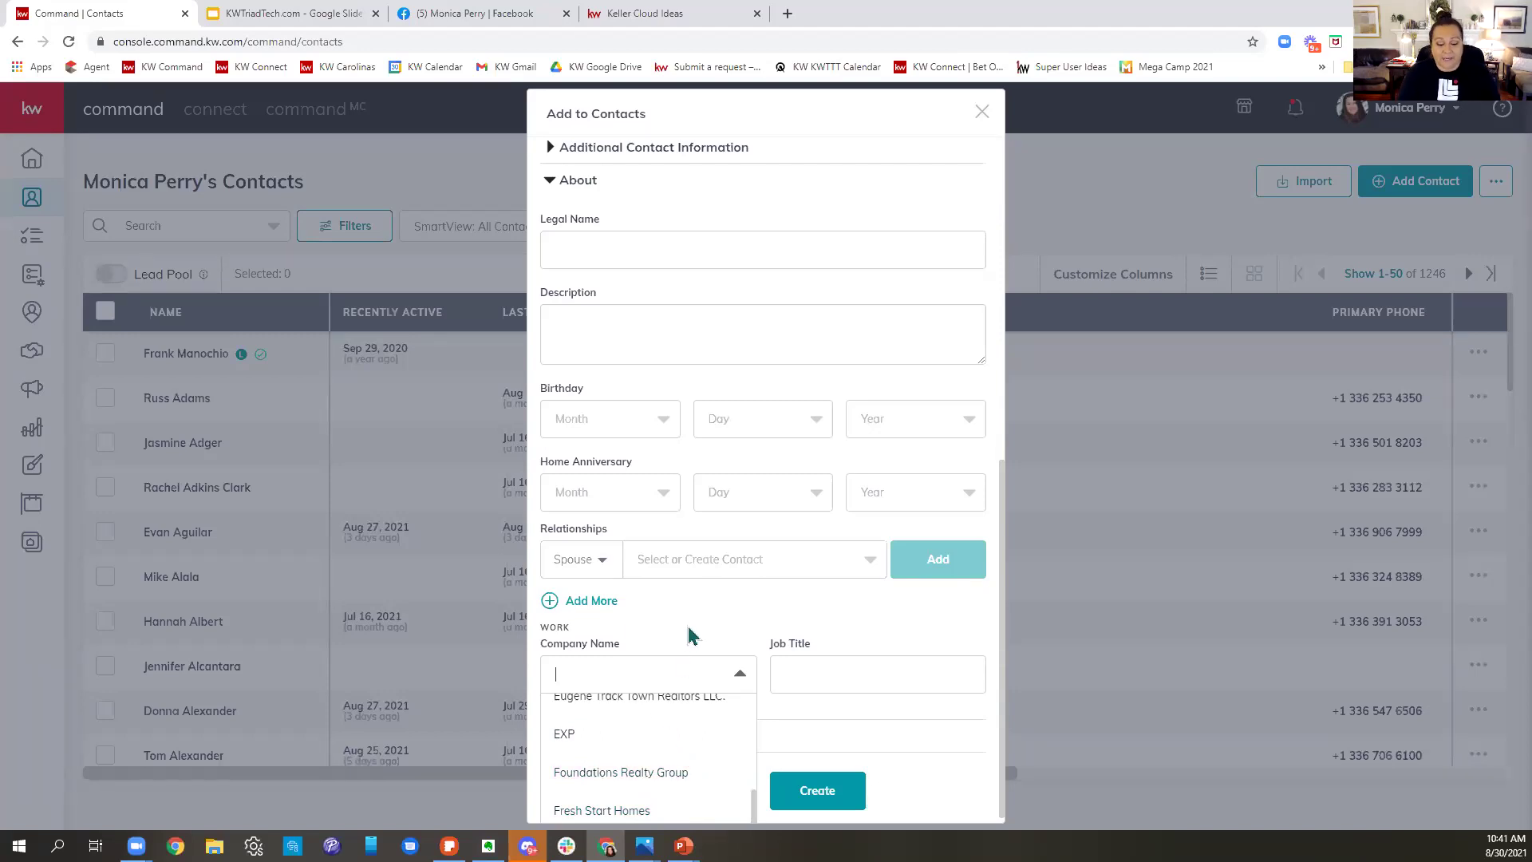
text(Bap)
key(BackSpace)
key(BackSpace)
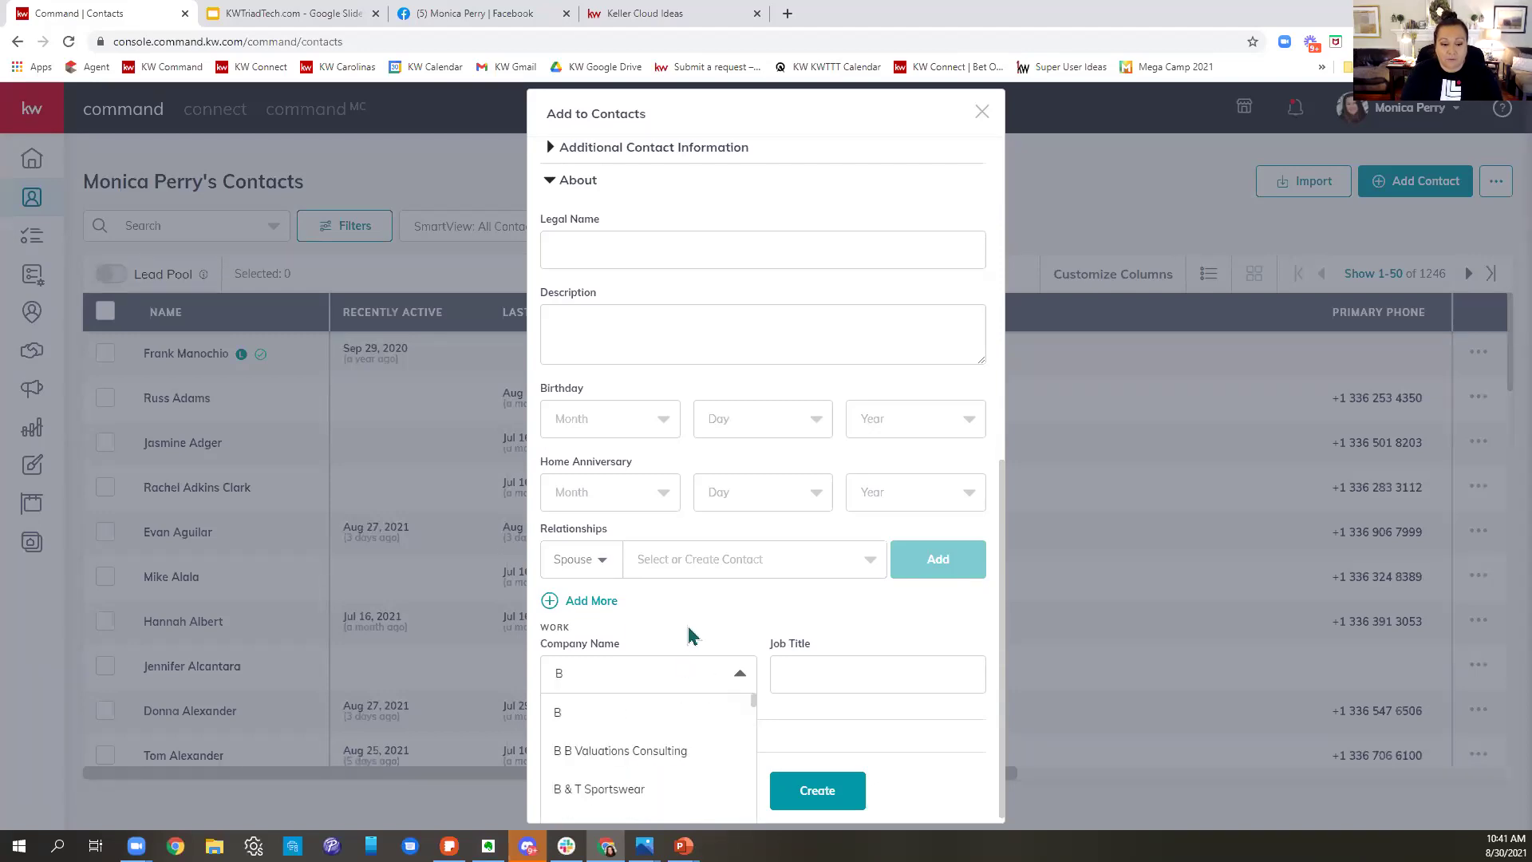
text(aptis)
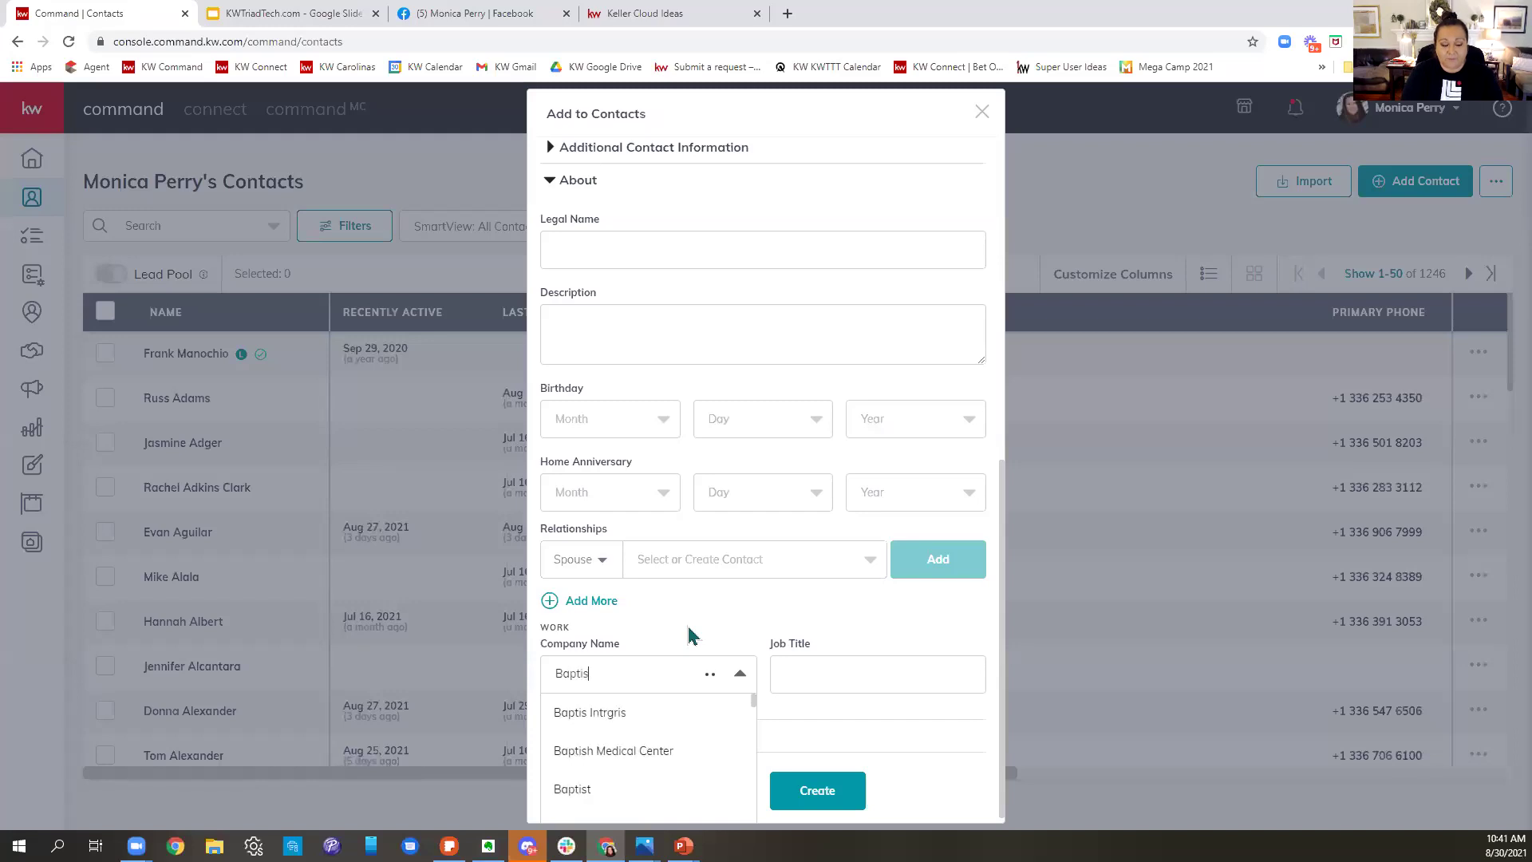
text(t hos)
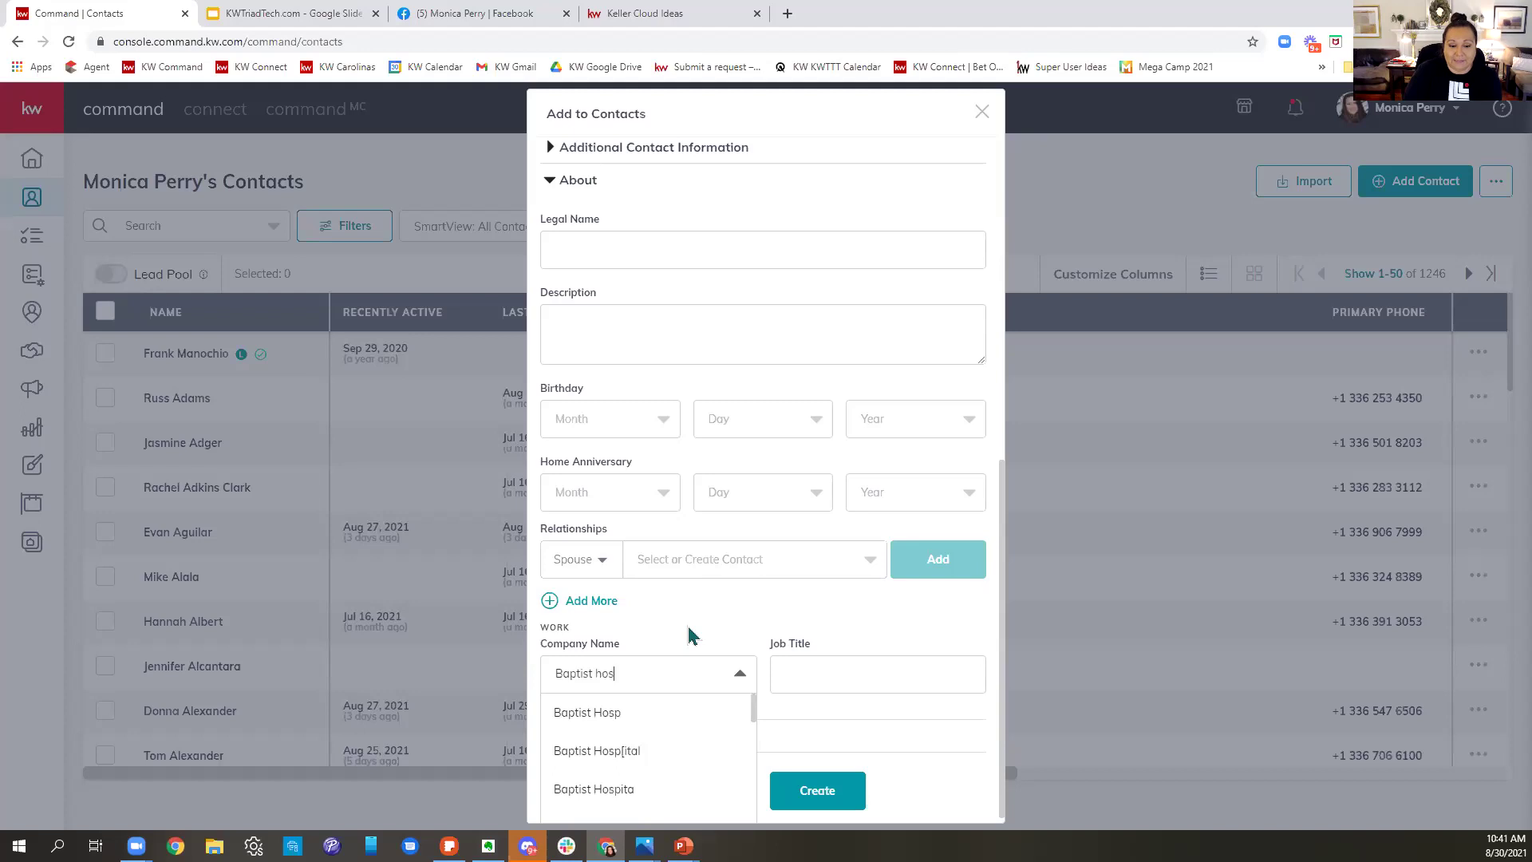
text(pital)
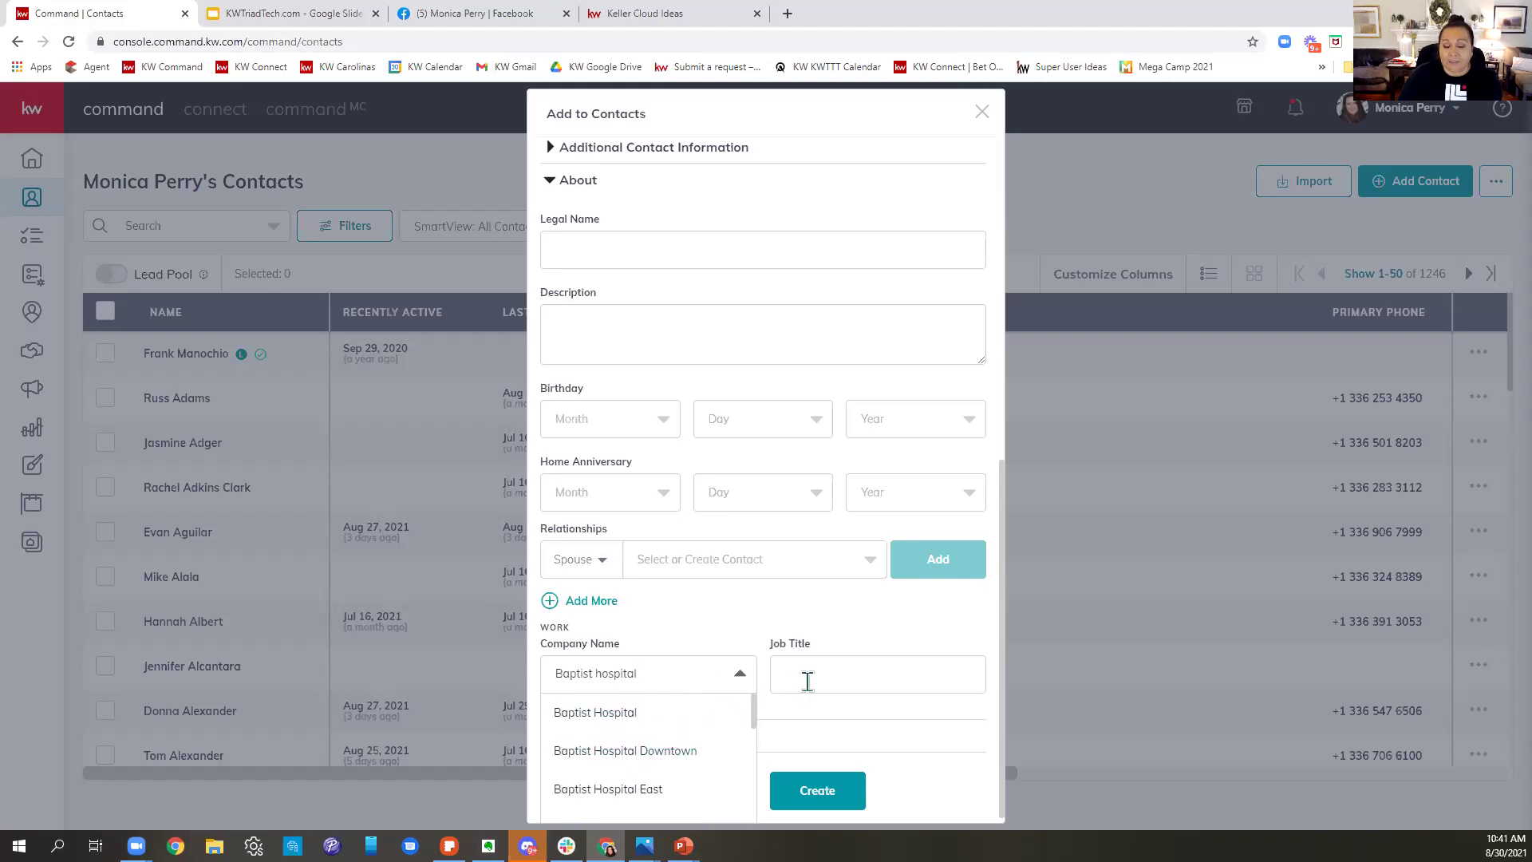
click(834, 632)
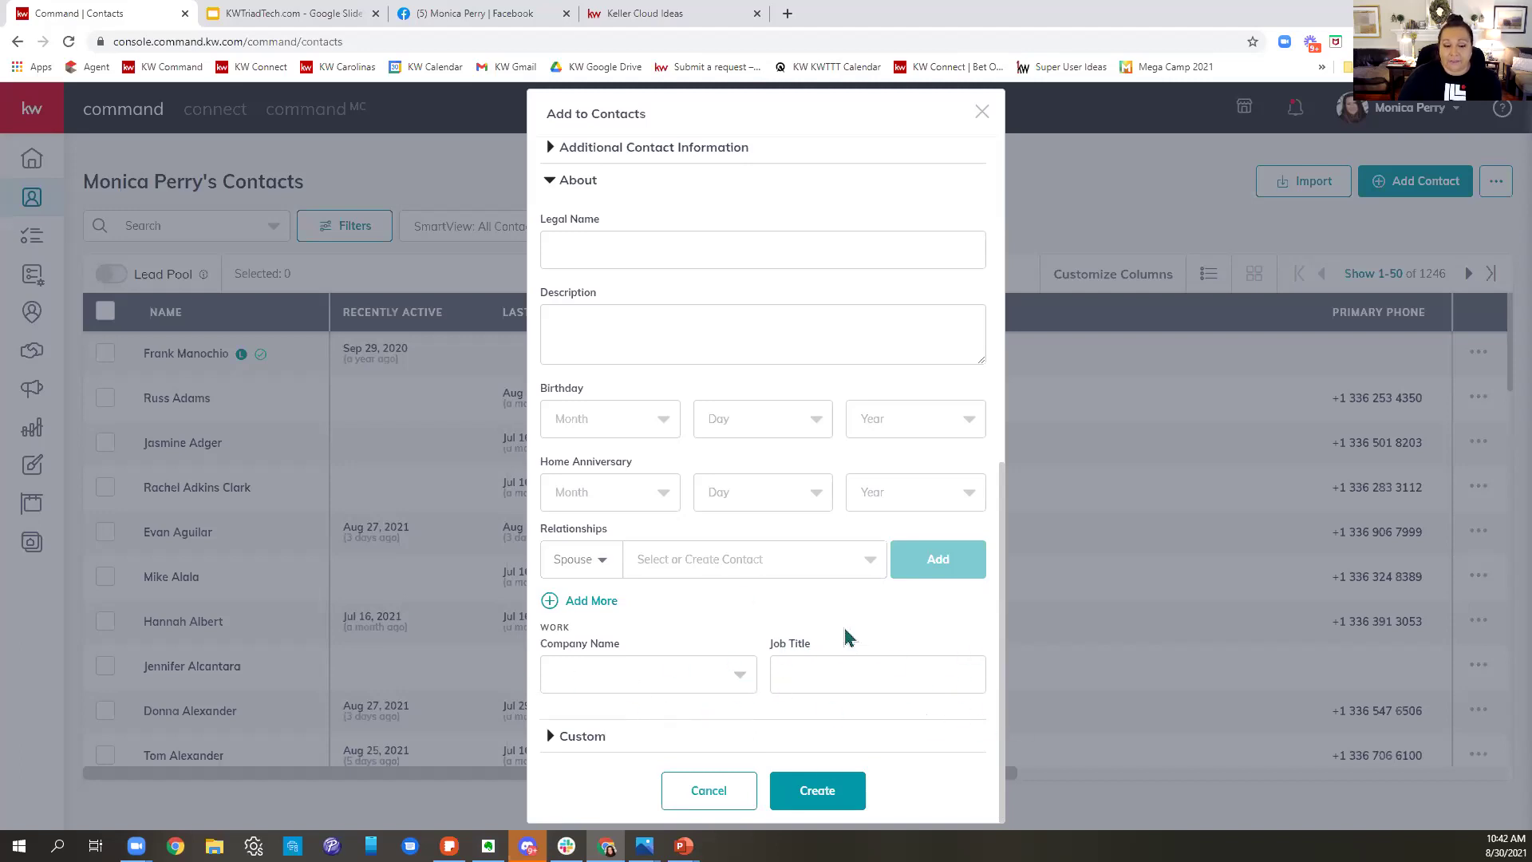
- Expand the Custom section and start adding a custom field
click(599, 736)
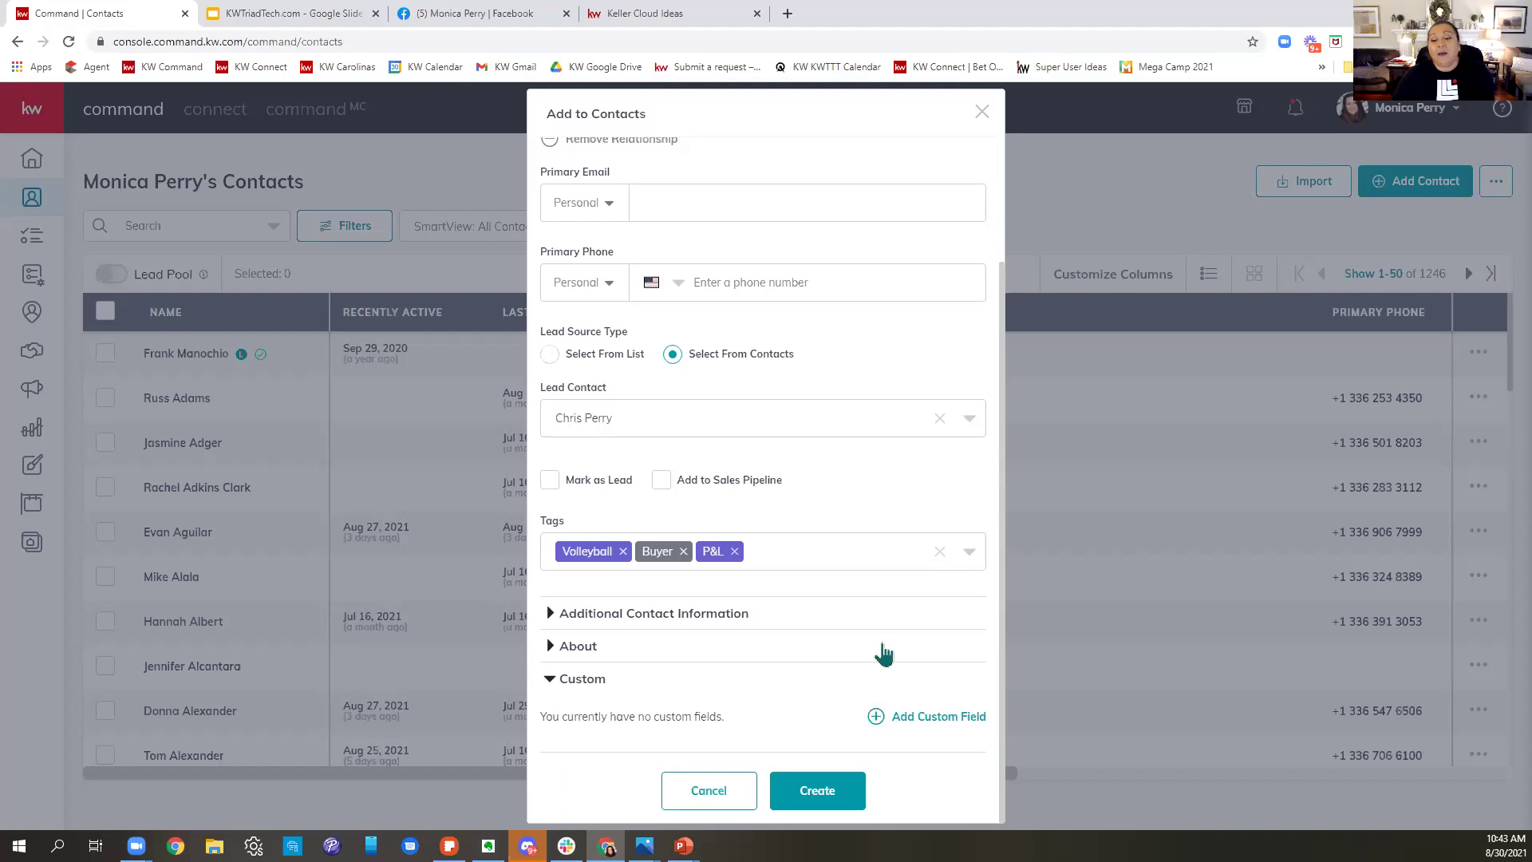
click(942, 727)
- Pick College Attended from the custom field list as the new field
click(758, 650)
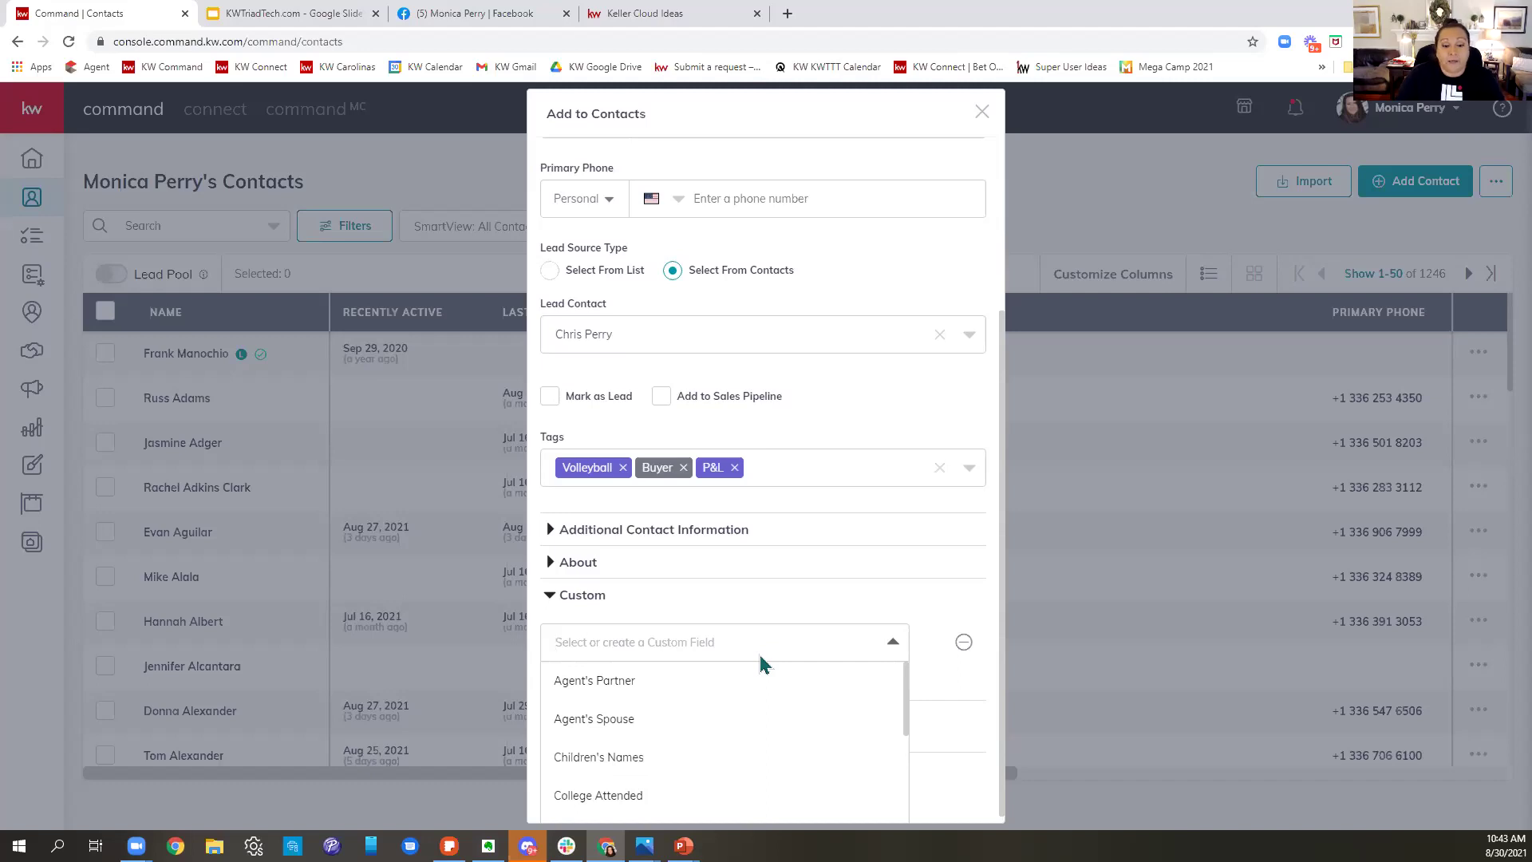
scroll(795, 704, down, 2)
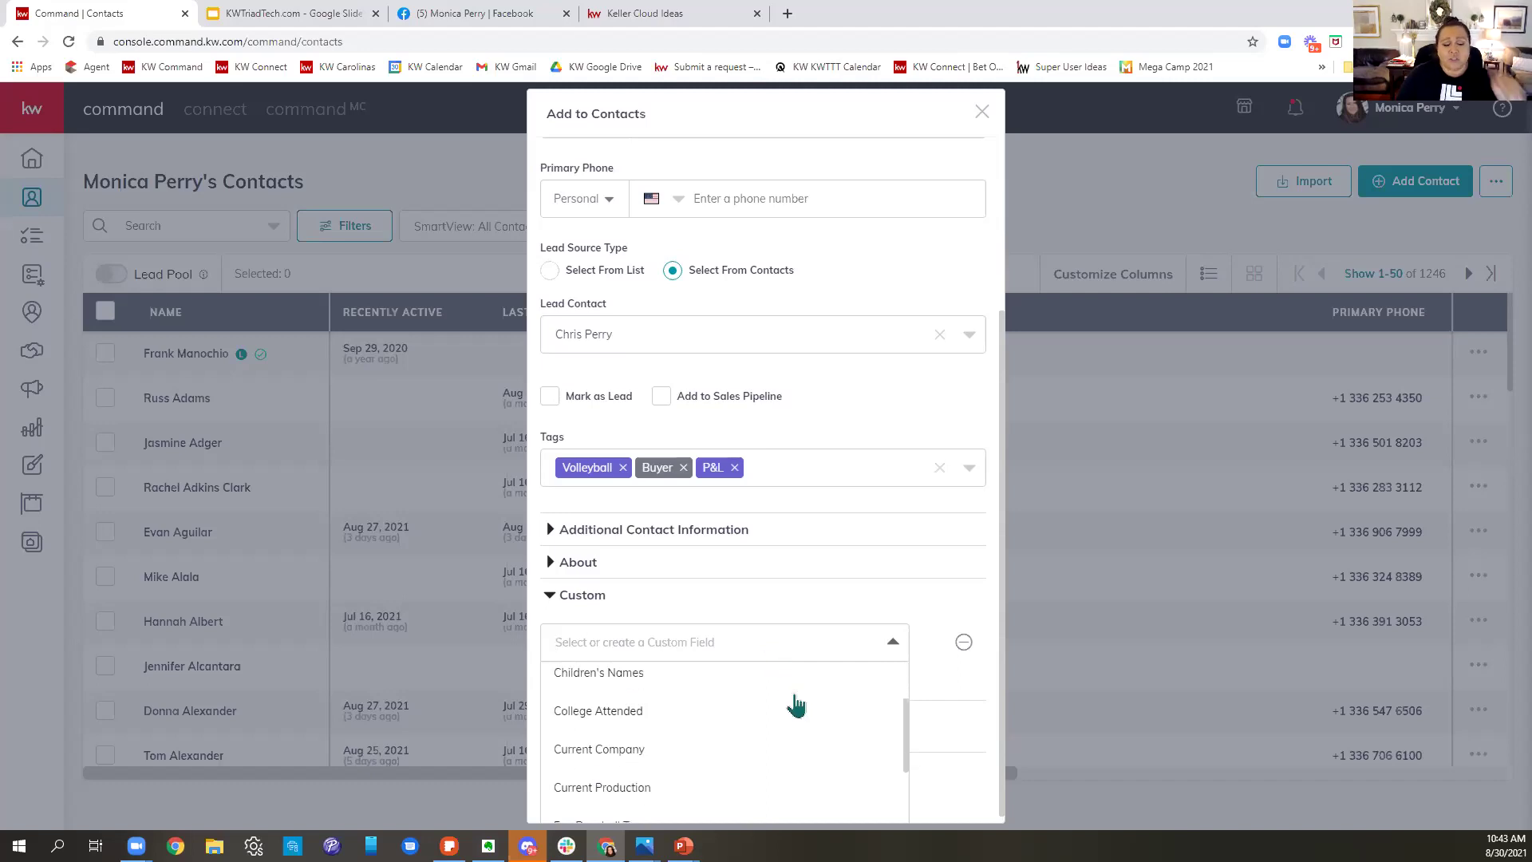
scroll(795, 705, up, 1)
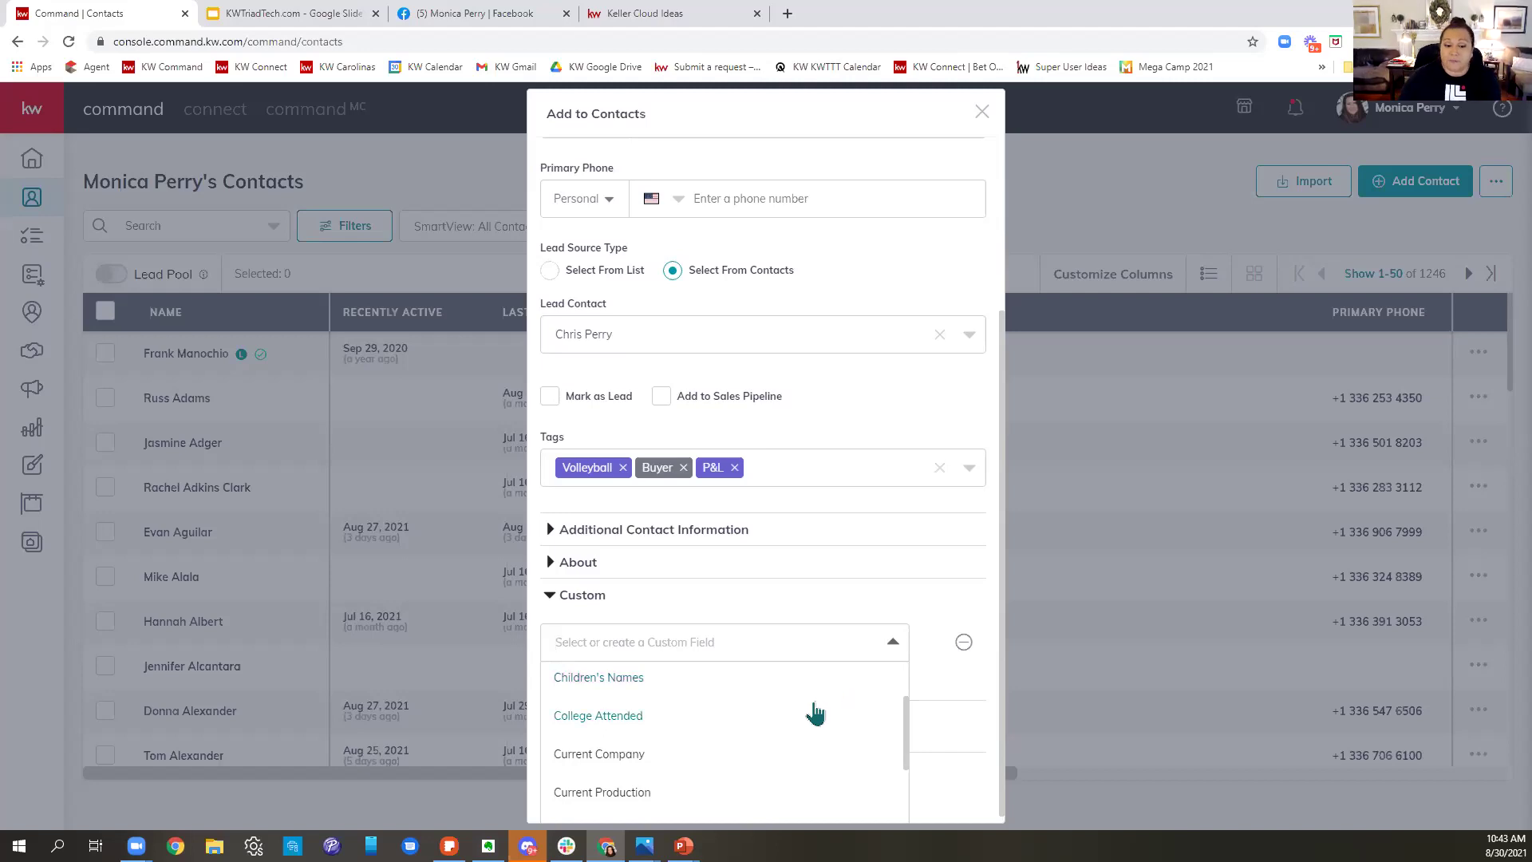
scroll(815, 713, down, 3)
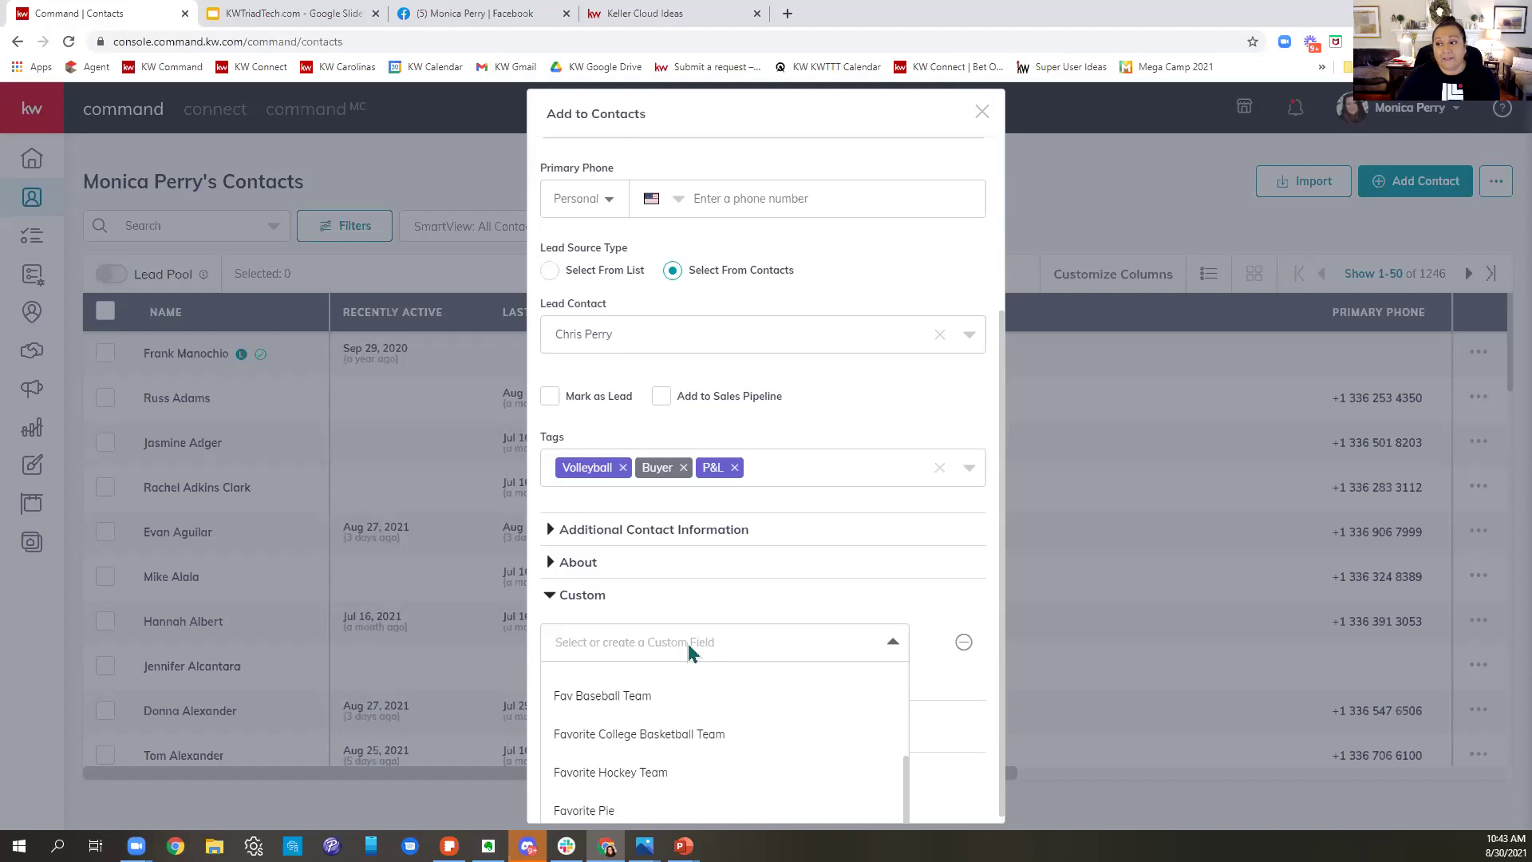
click(810, 601)
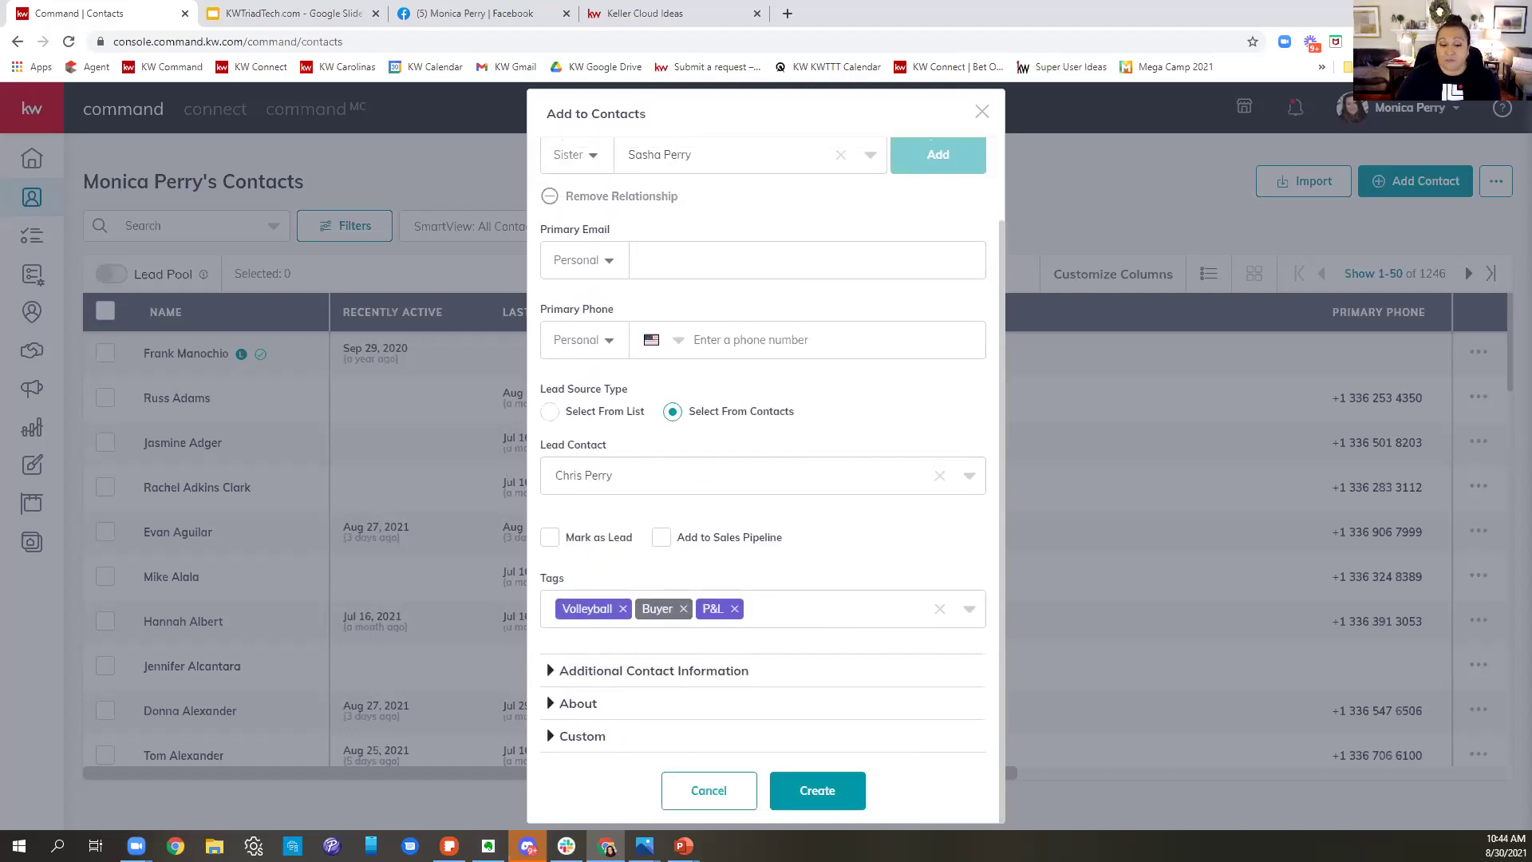
click(592, 746)
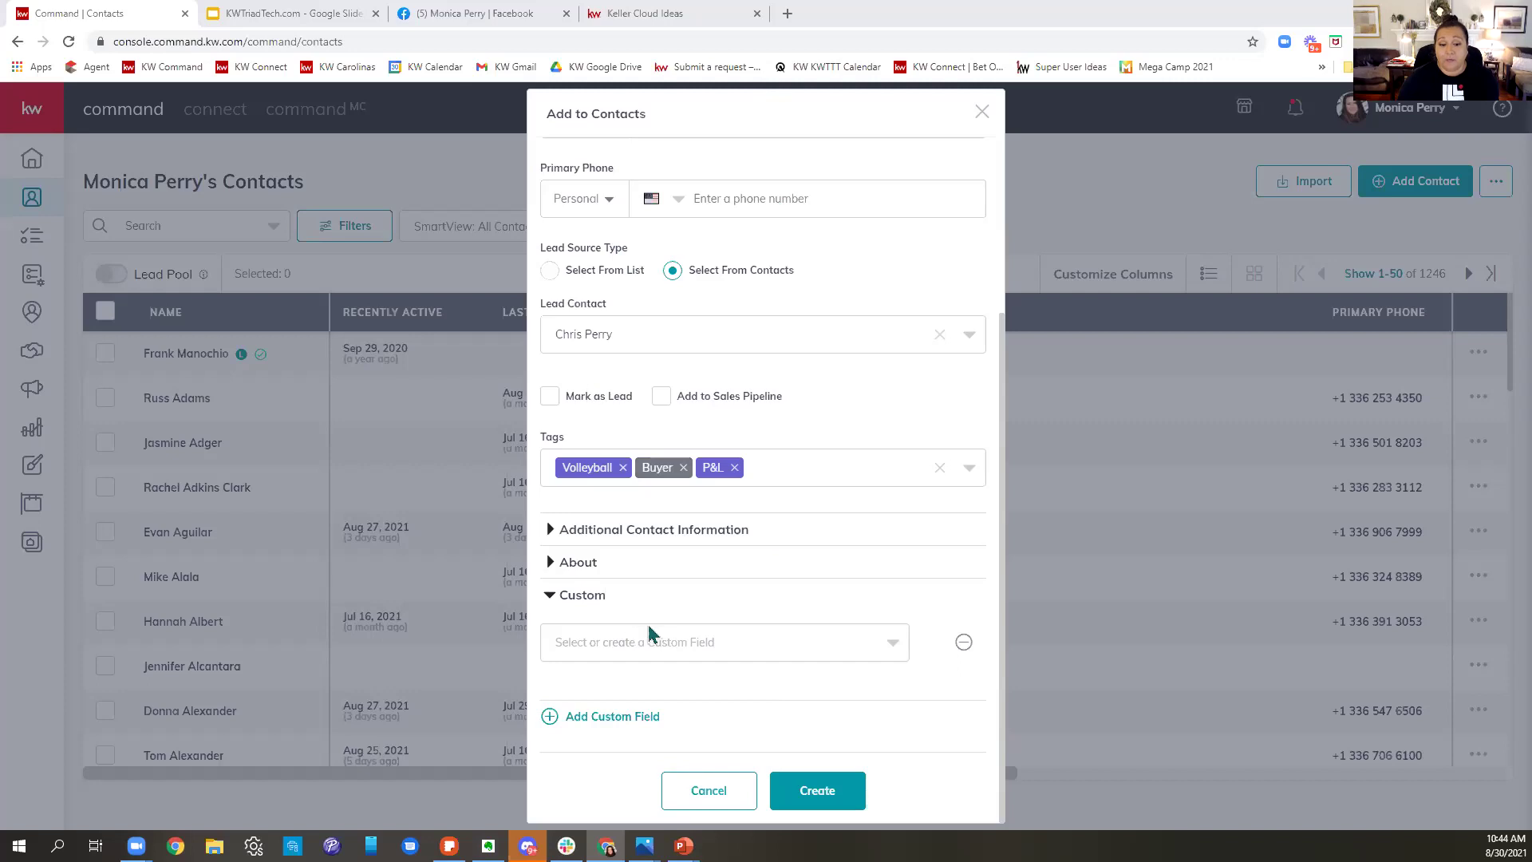
scroll(650, 633, up, 3)
scroll(668, 626, down, 3)
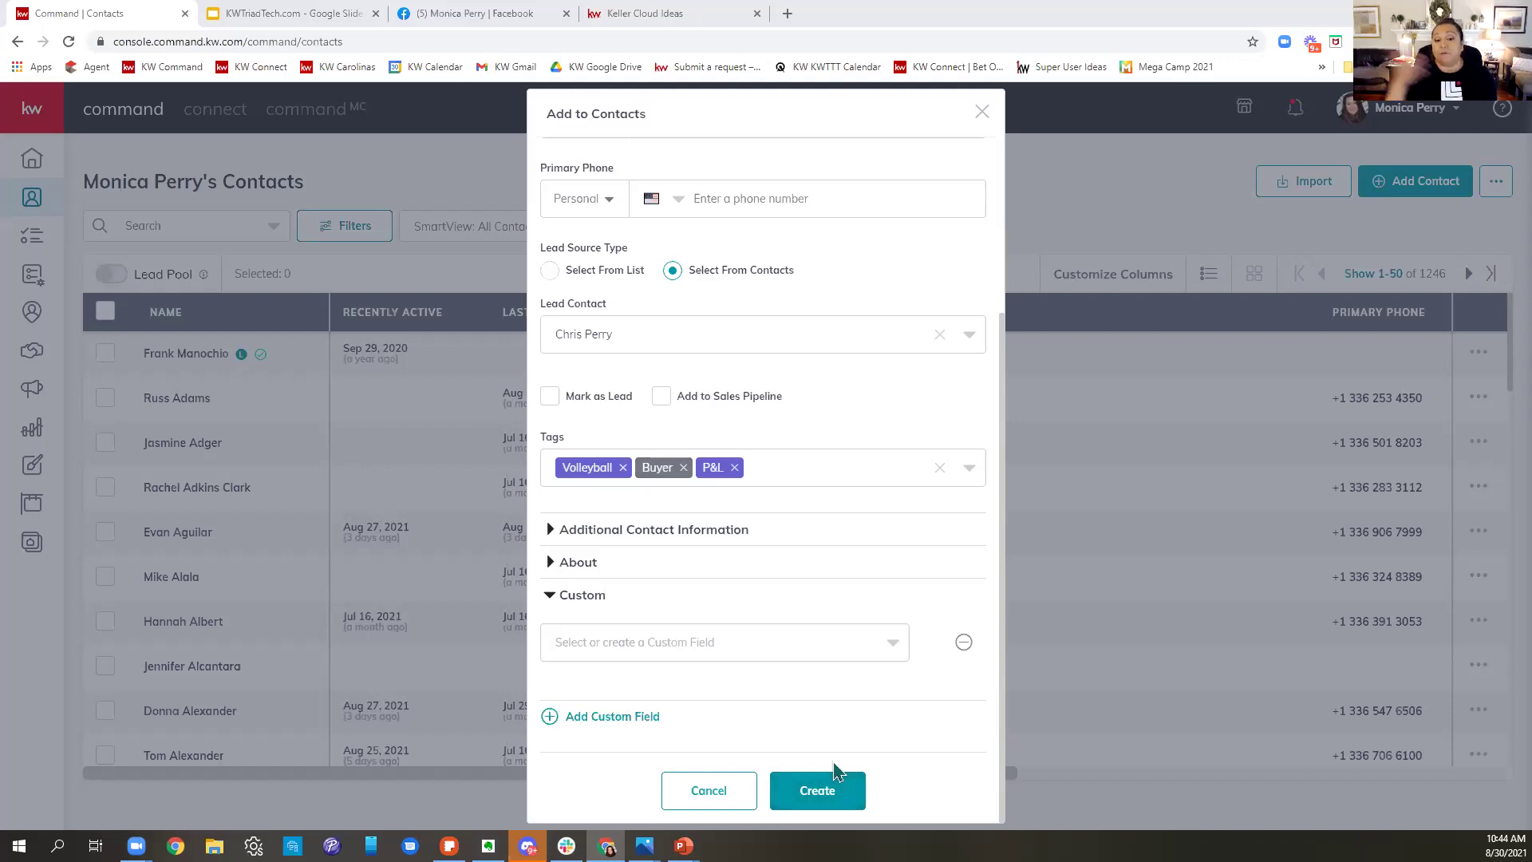
click(779, 659)
scroll(745, 722, down, 2)
click(588, 735)
- Enter UNCG as the College Attended value
click(704, 662)
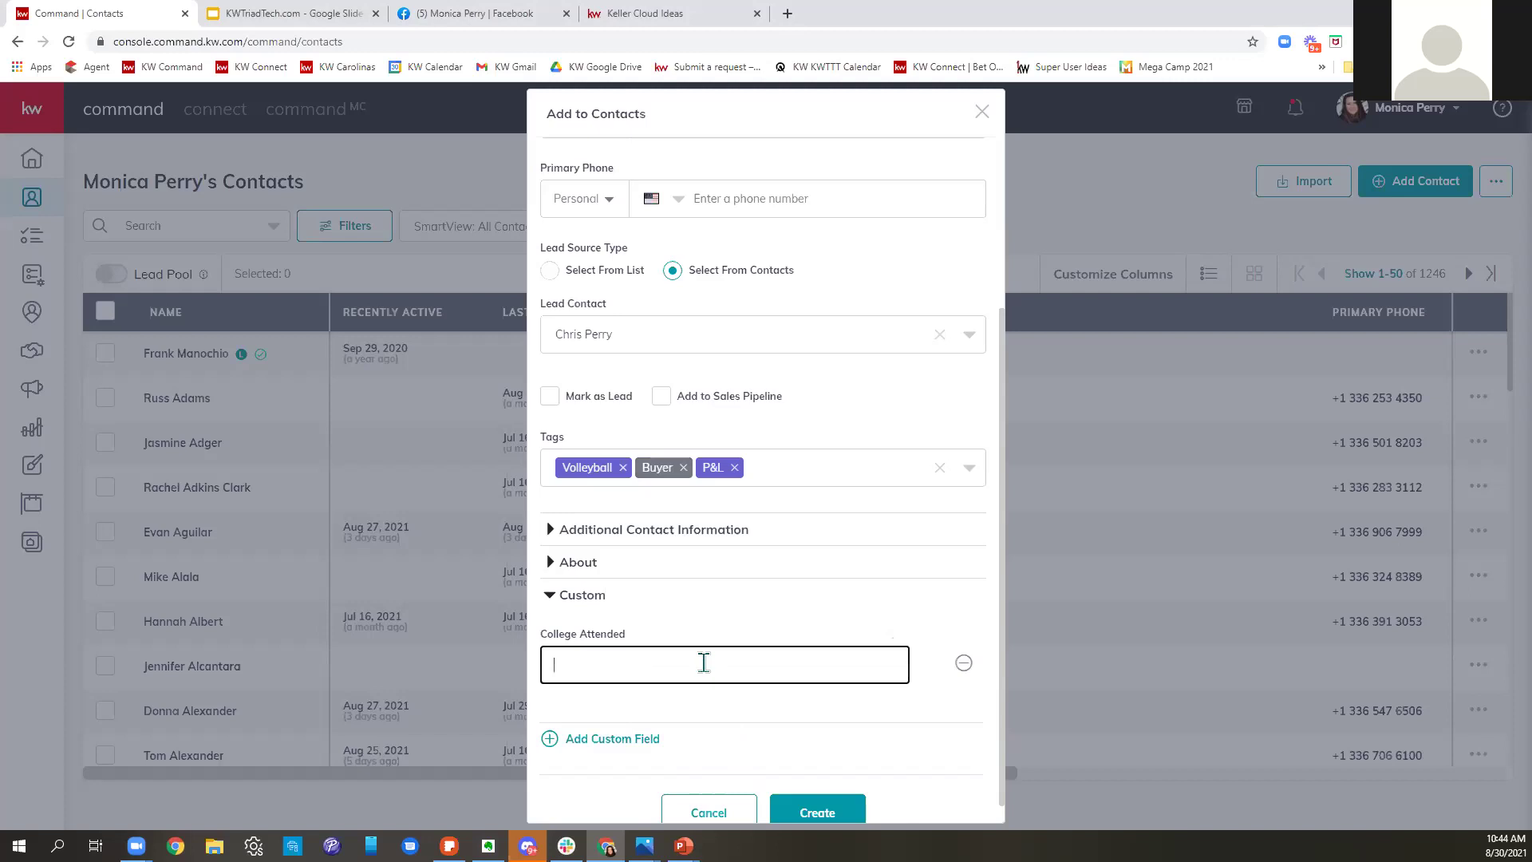
text(u)
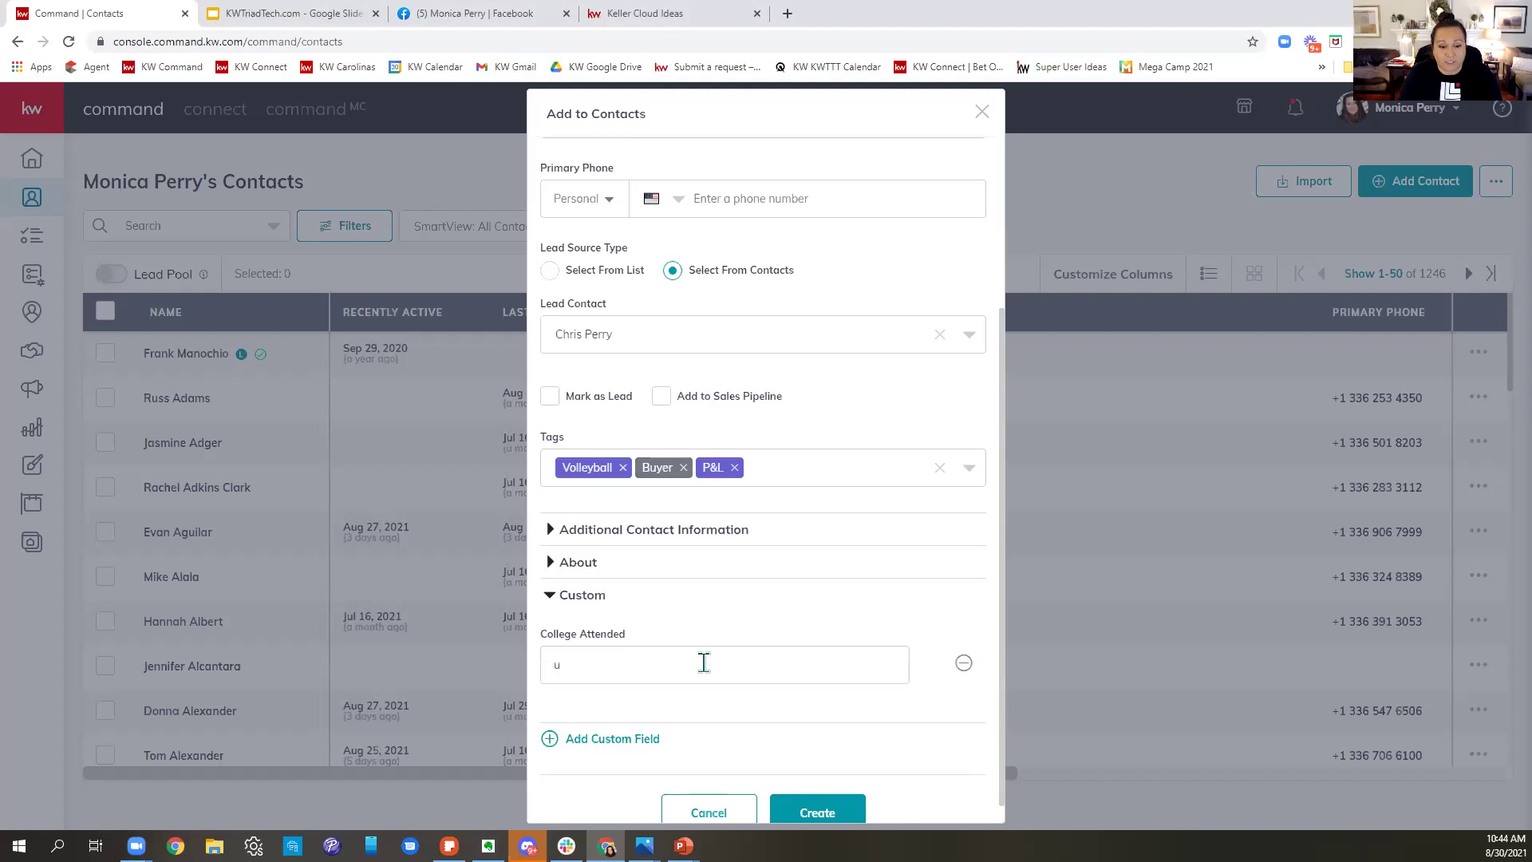
click(699, 665)
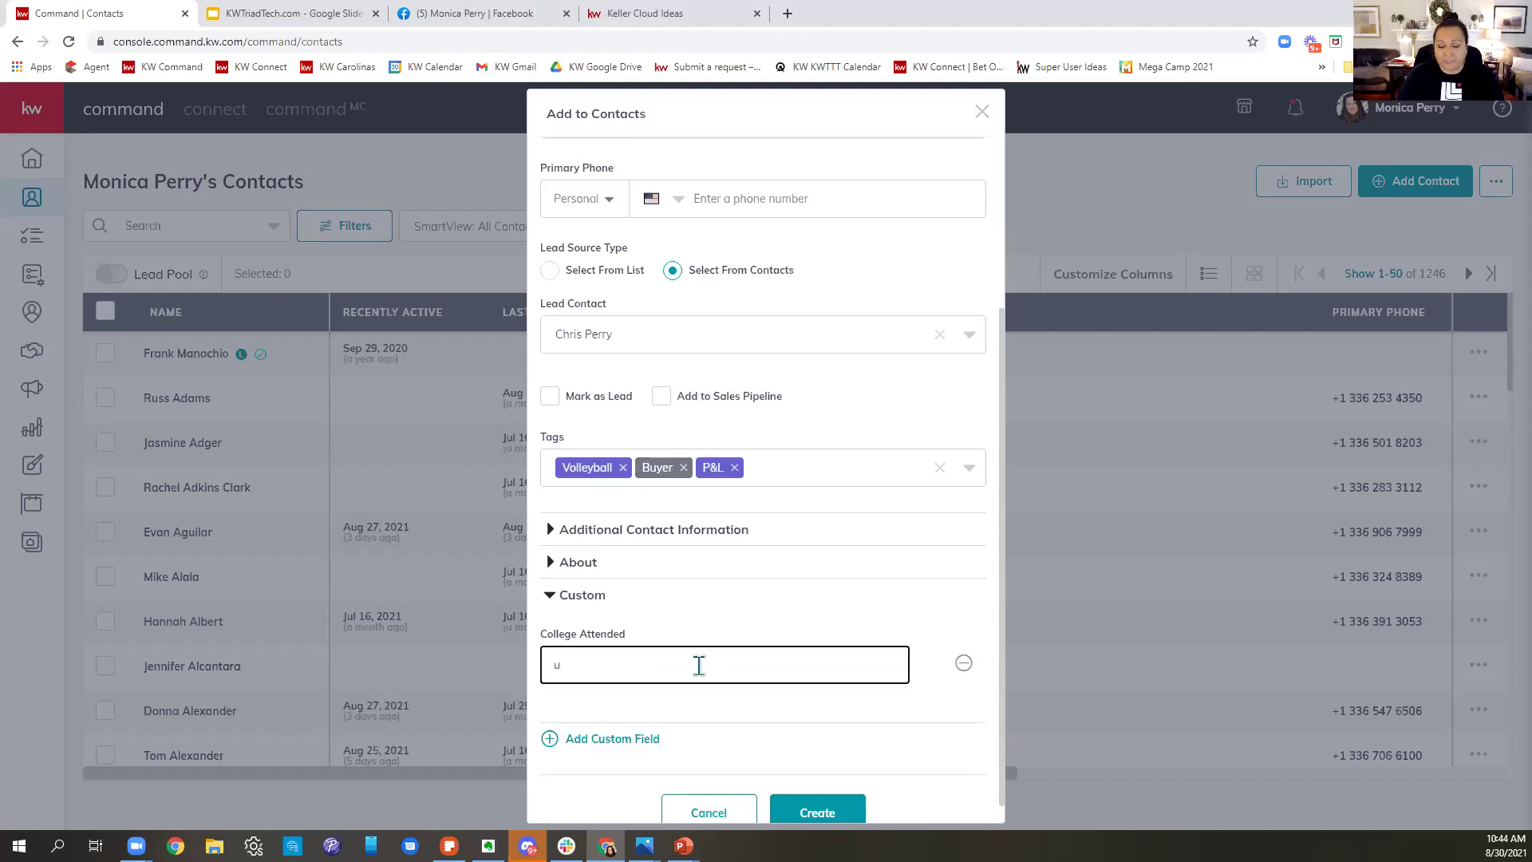
text(u)
text(UNCG)
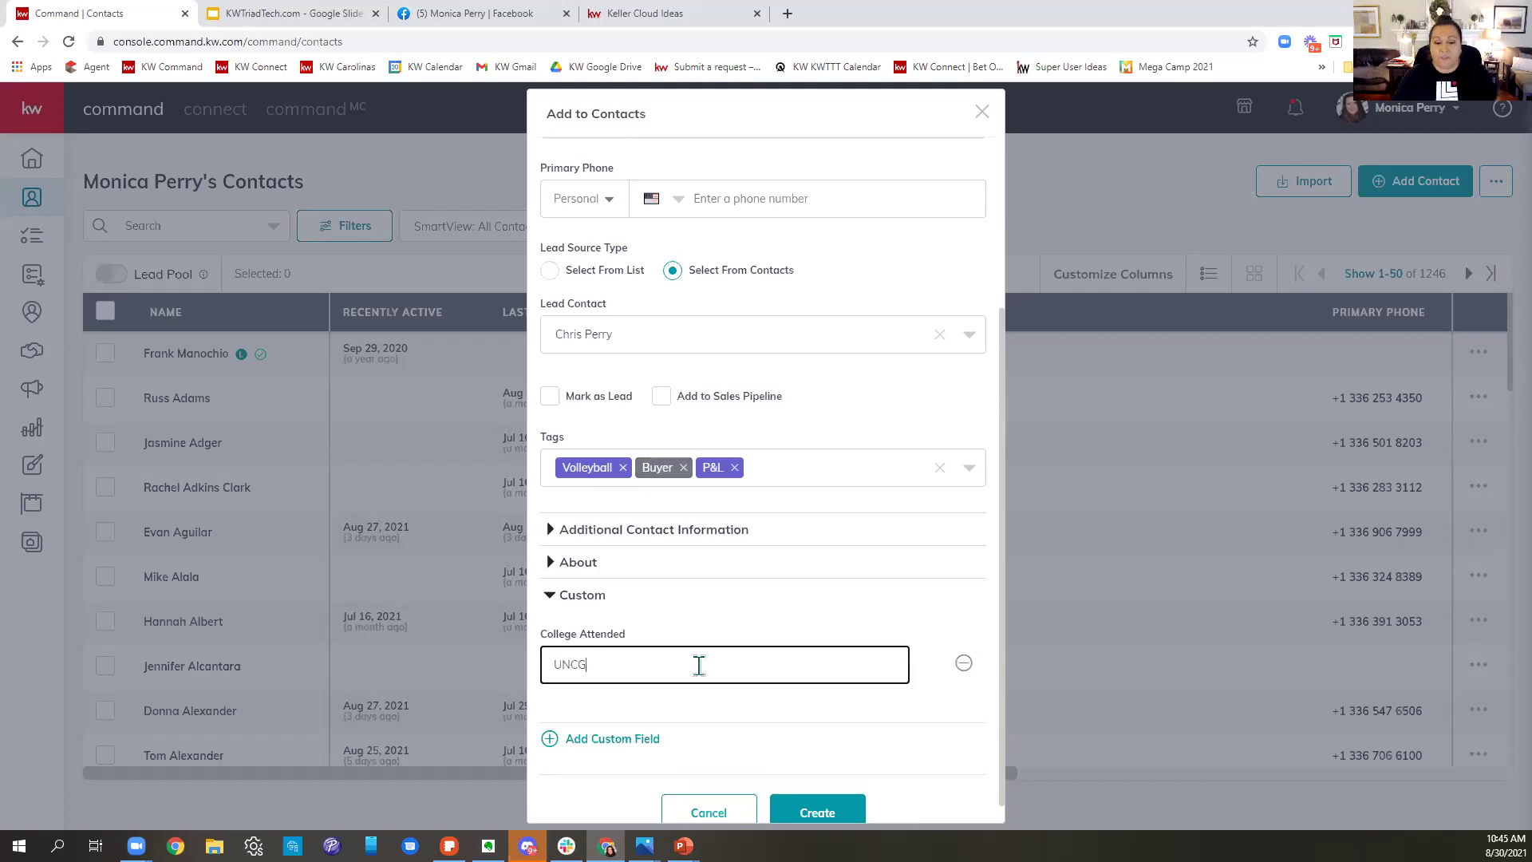
- Add another custom field row, then cancel the unsaved contact to return to Contacts
click(783, 750)
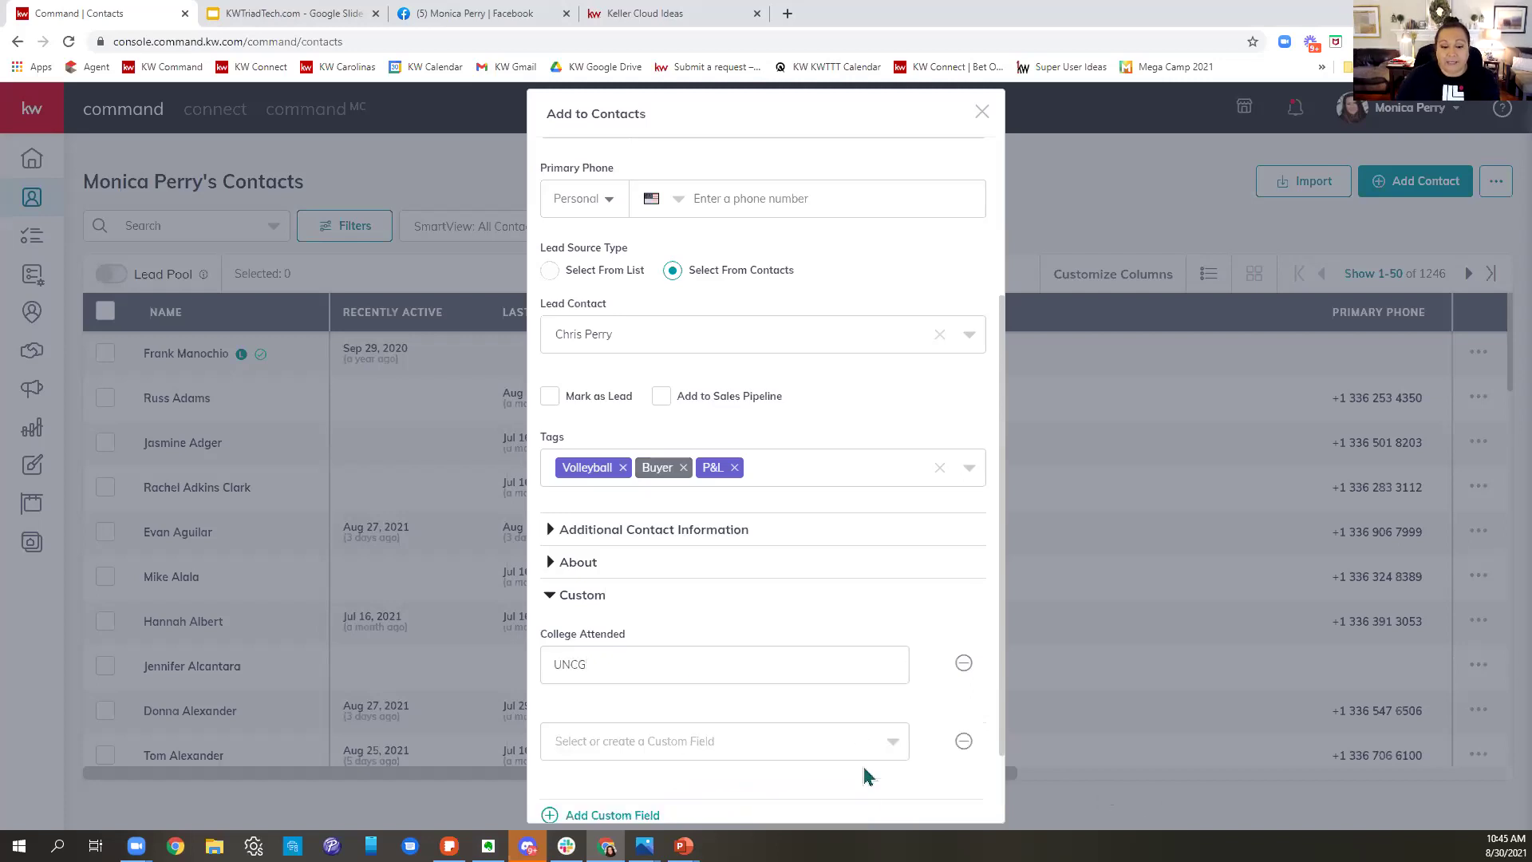
scroll(862, 766, down, 2)
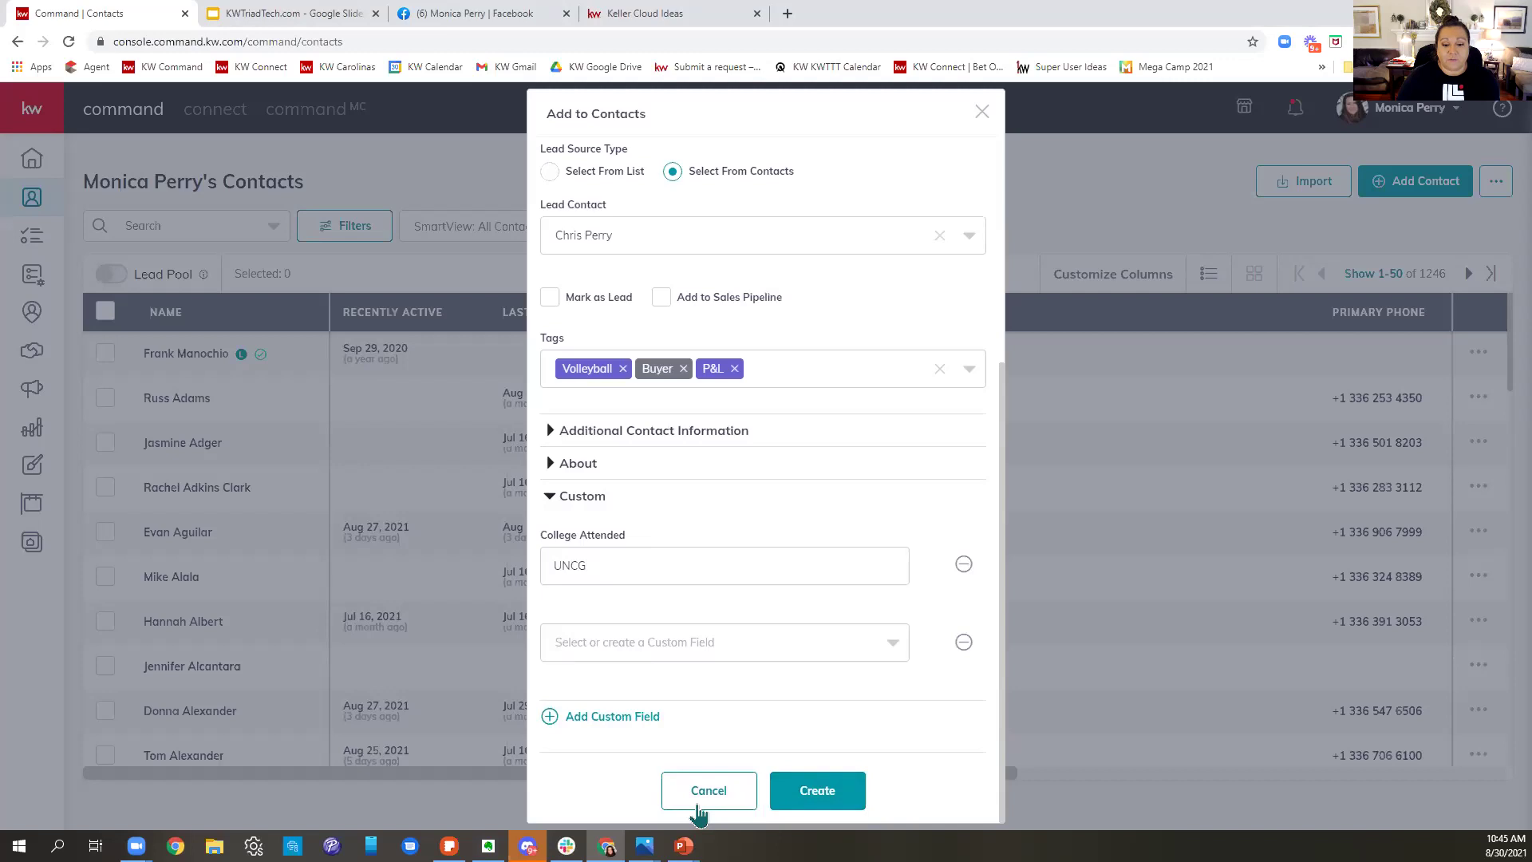
scroll(790, 714, up, 5)
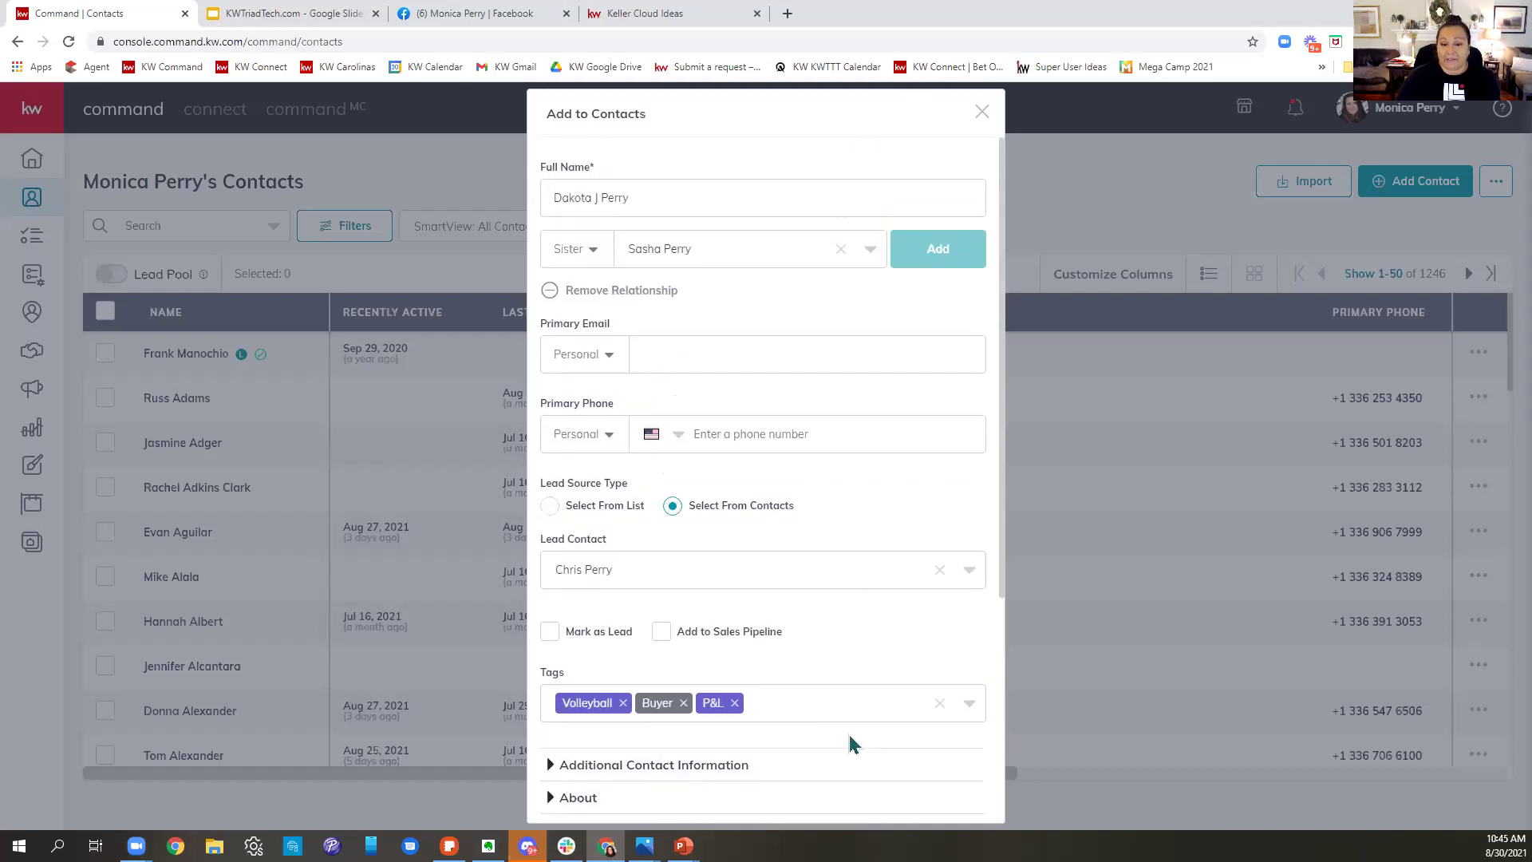
scroll(852, 742, down, 4)
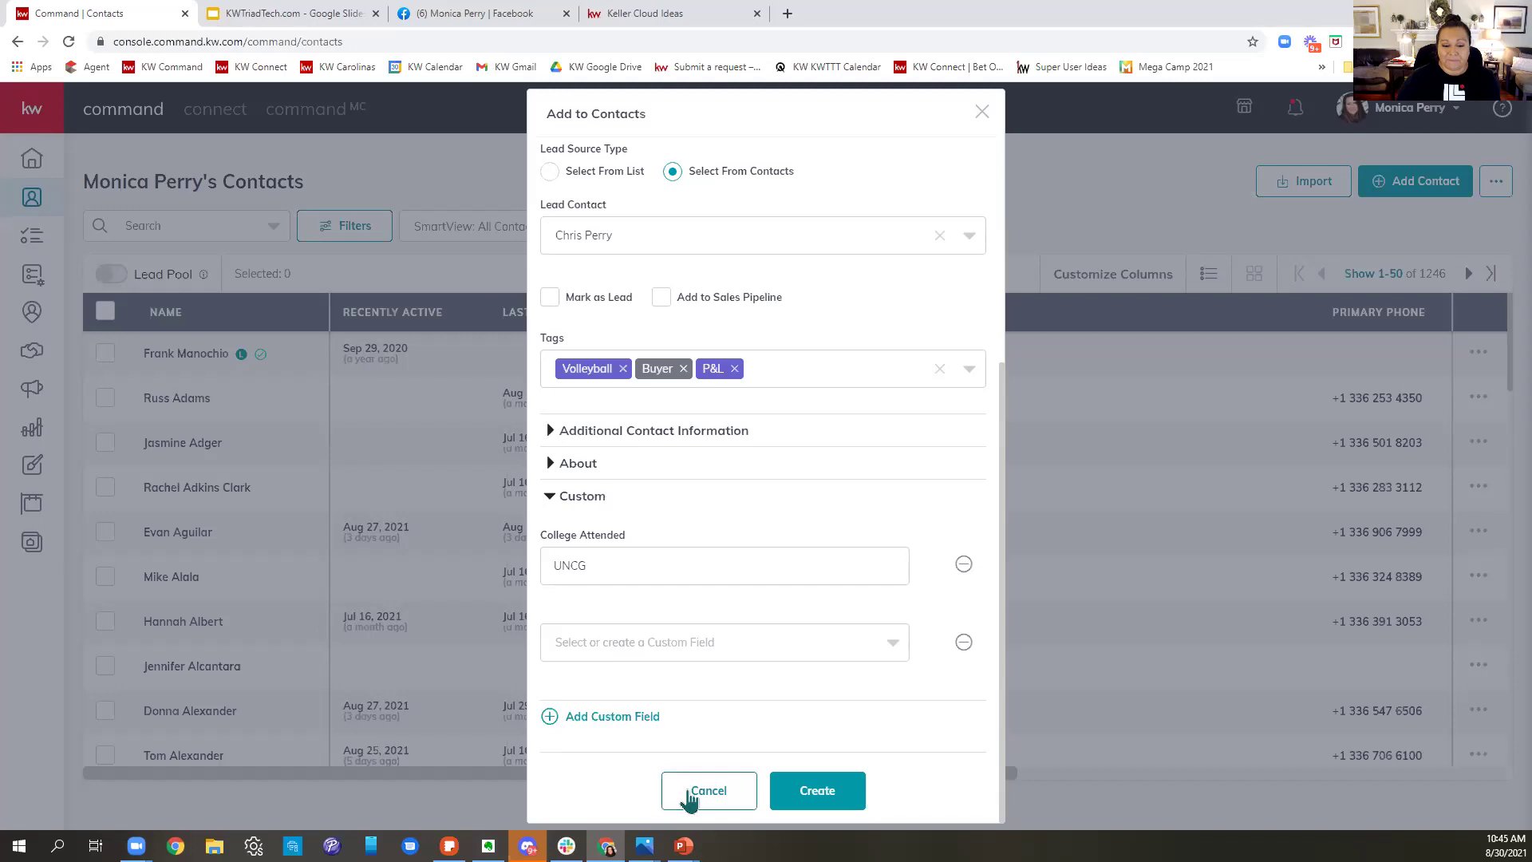
click(690, 793)
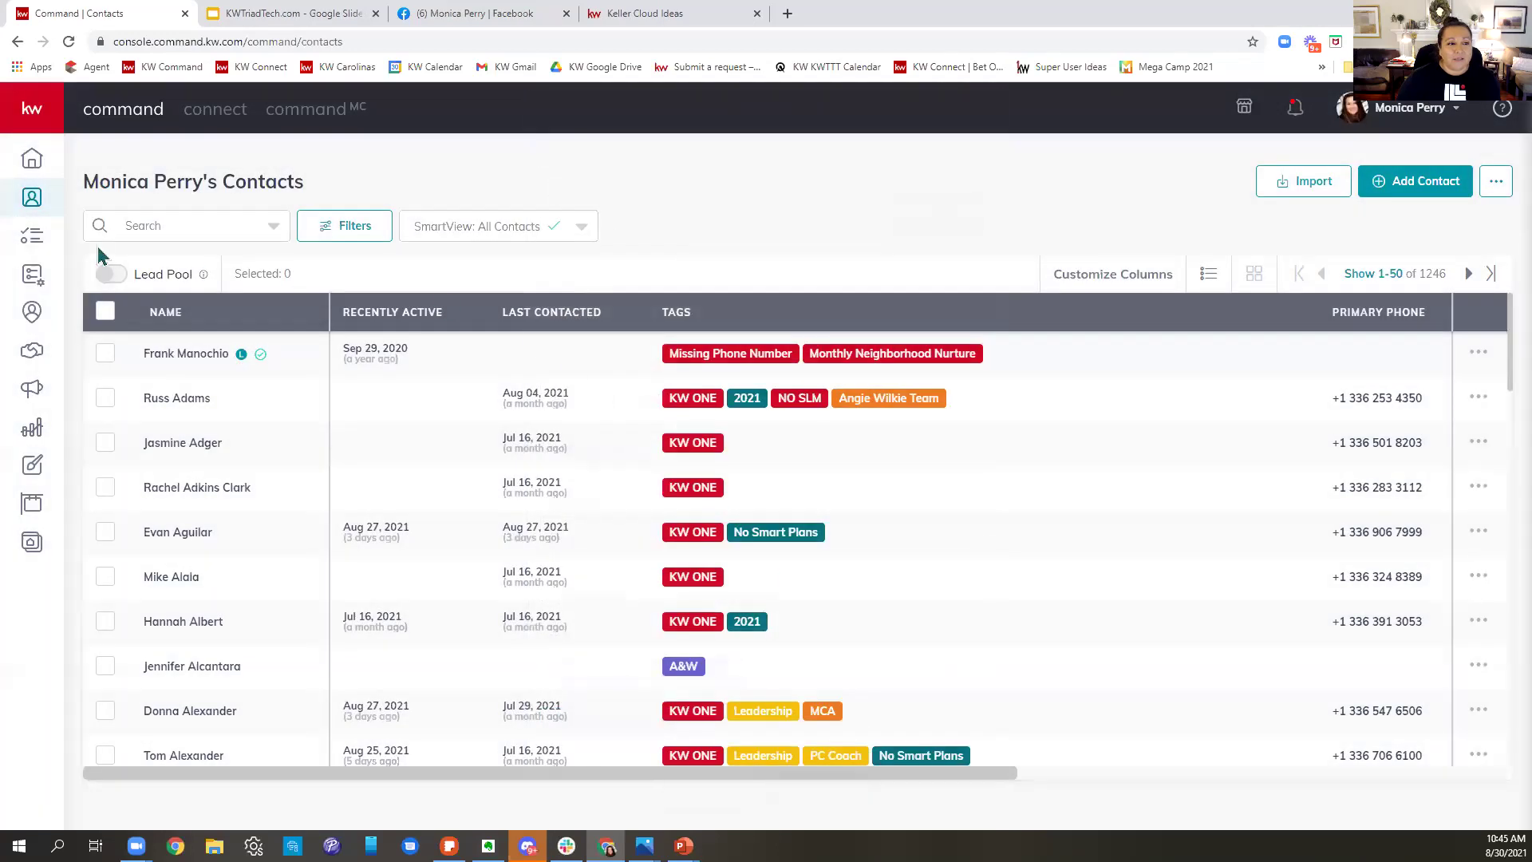
- Search the contact list by the contact's first name and open the matching contact's record
click(203, 226)
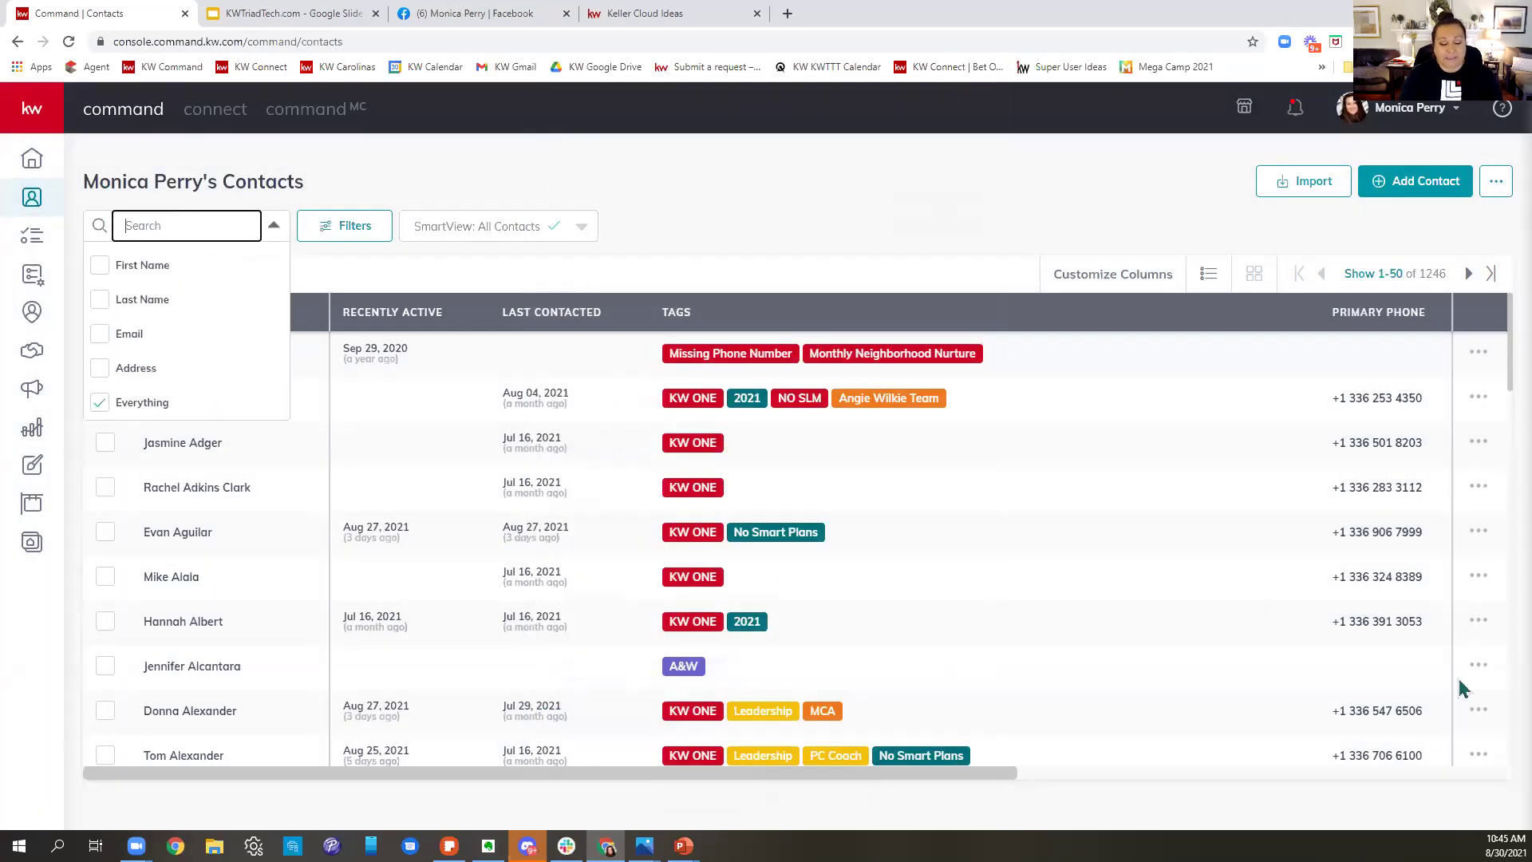
text(dakota)
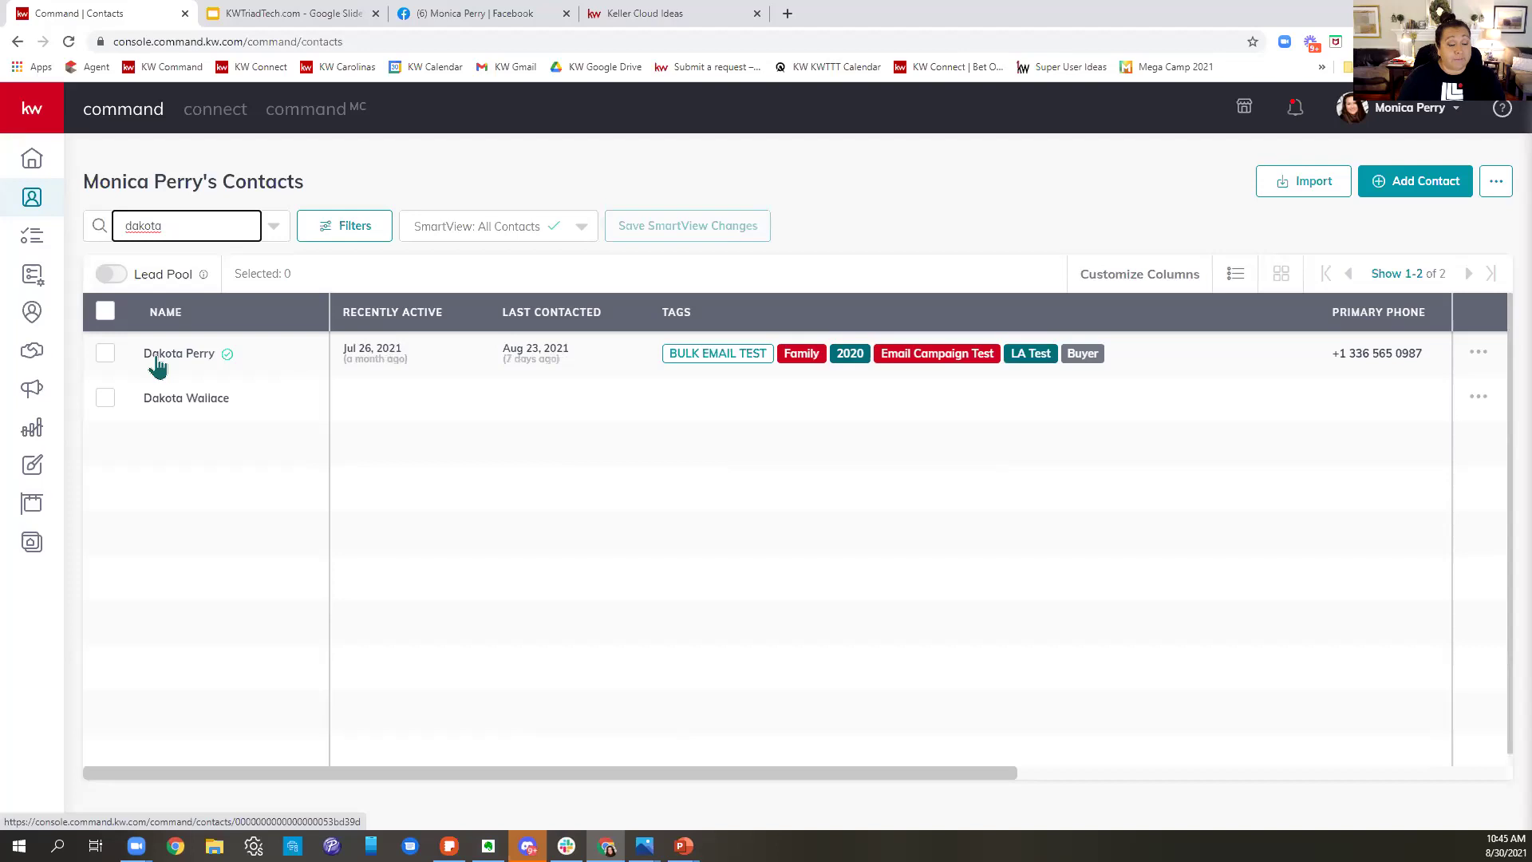
click(159, 356)
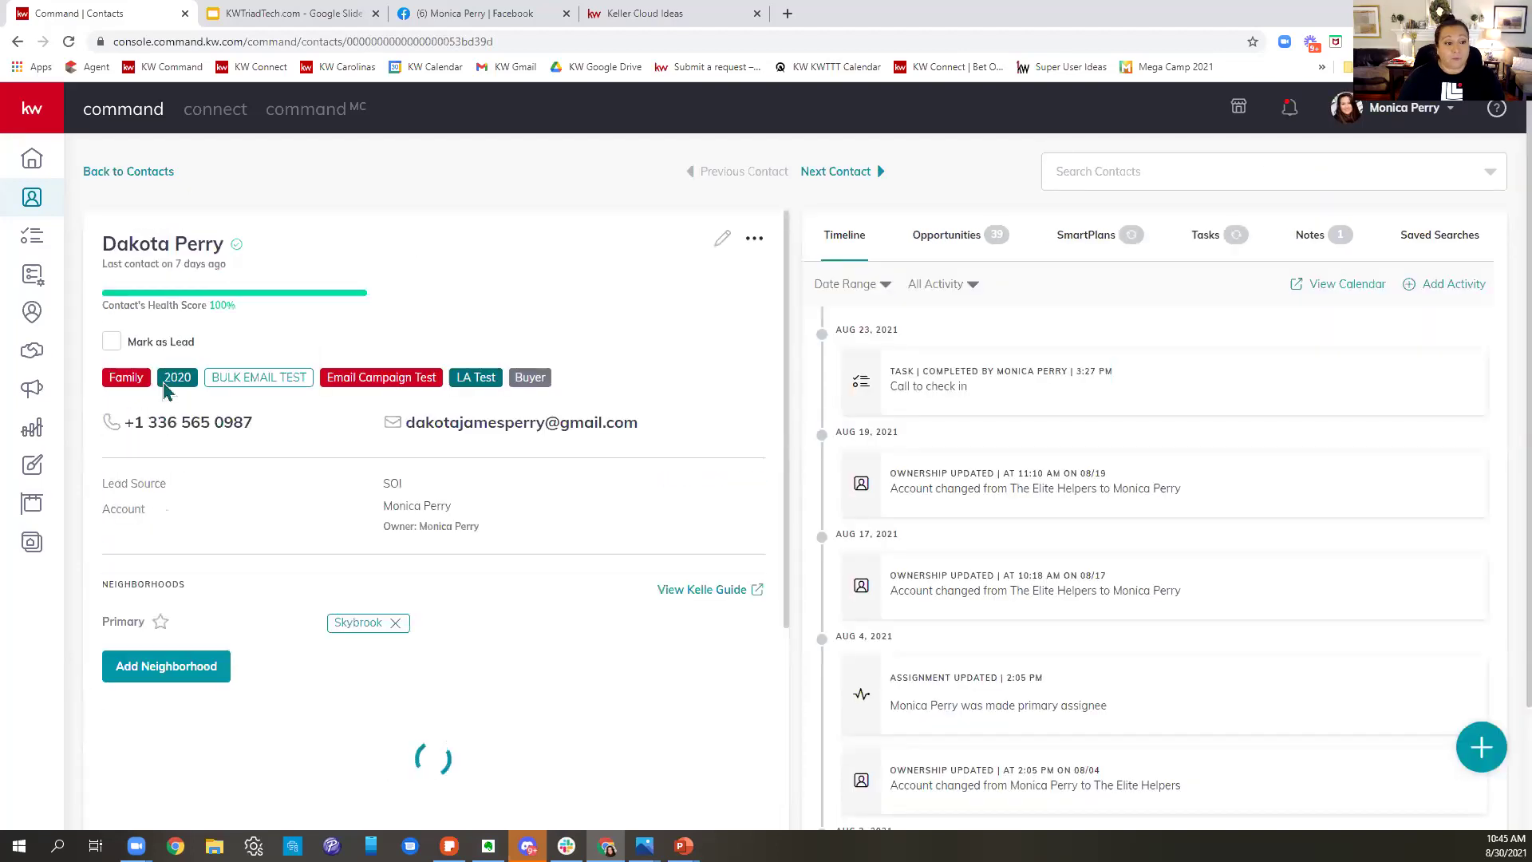
- Preview the contact's saved neighborhoods in a new tab and switch the snapshot to Skybrook
scroll(527, 319, down, 4)
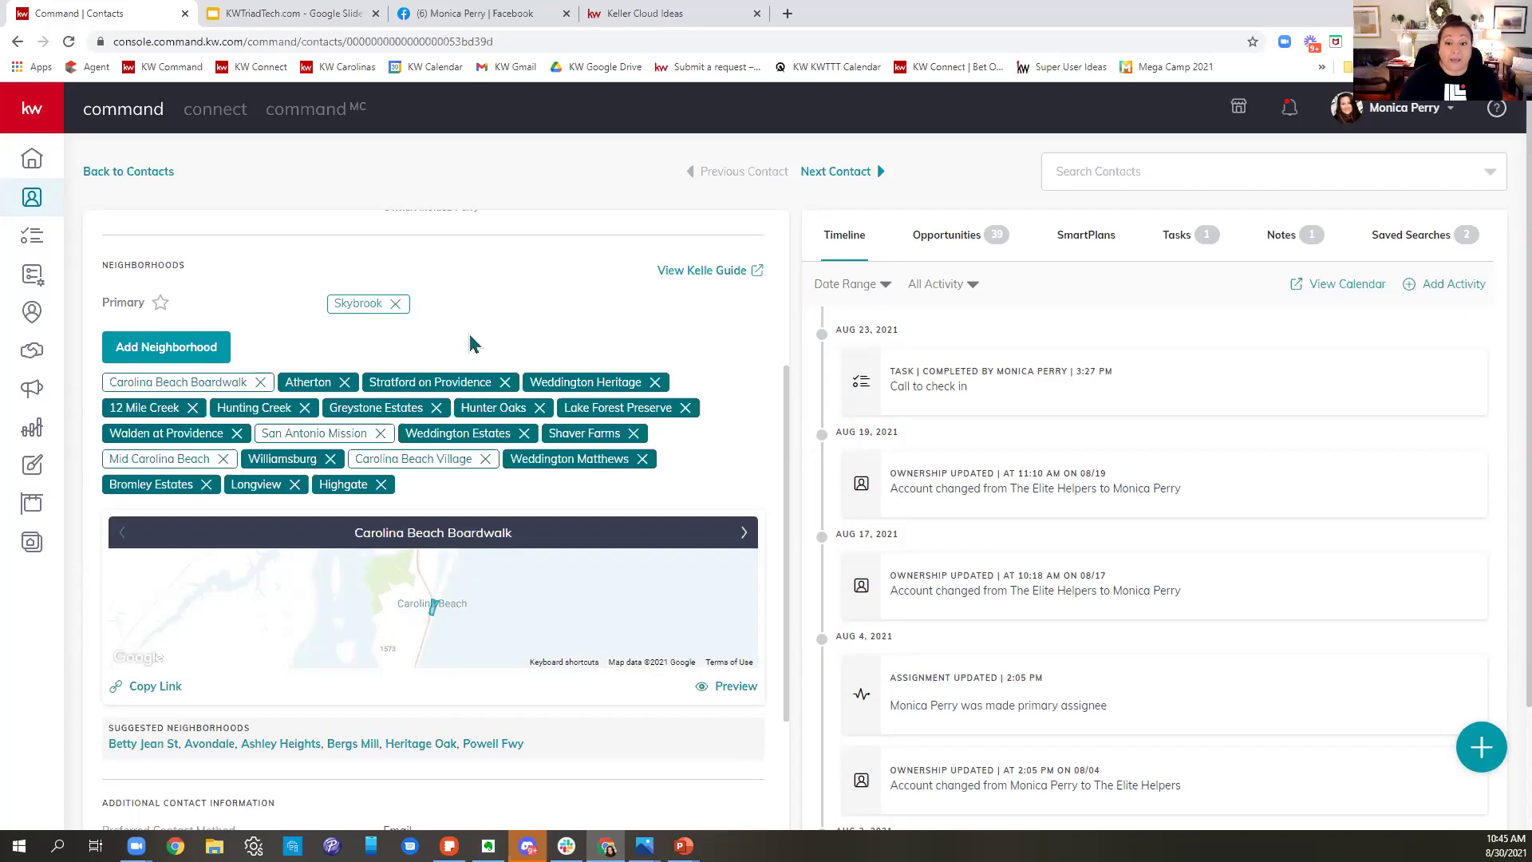
scroll(482, 423, down, 7)
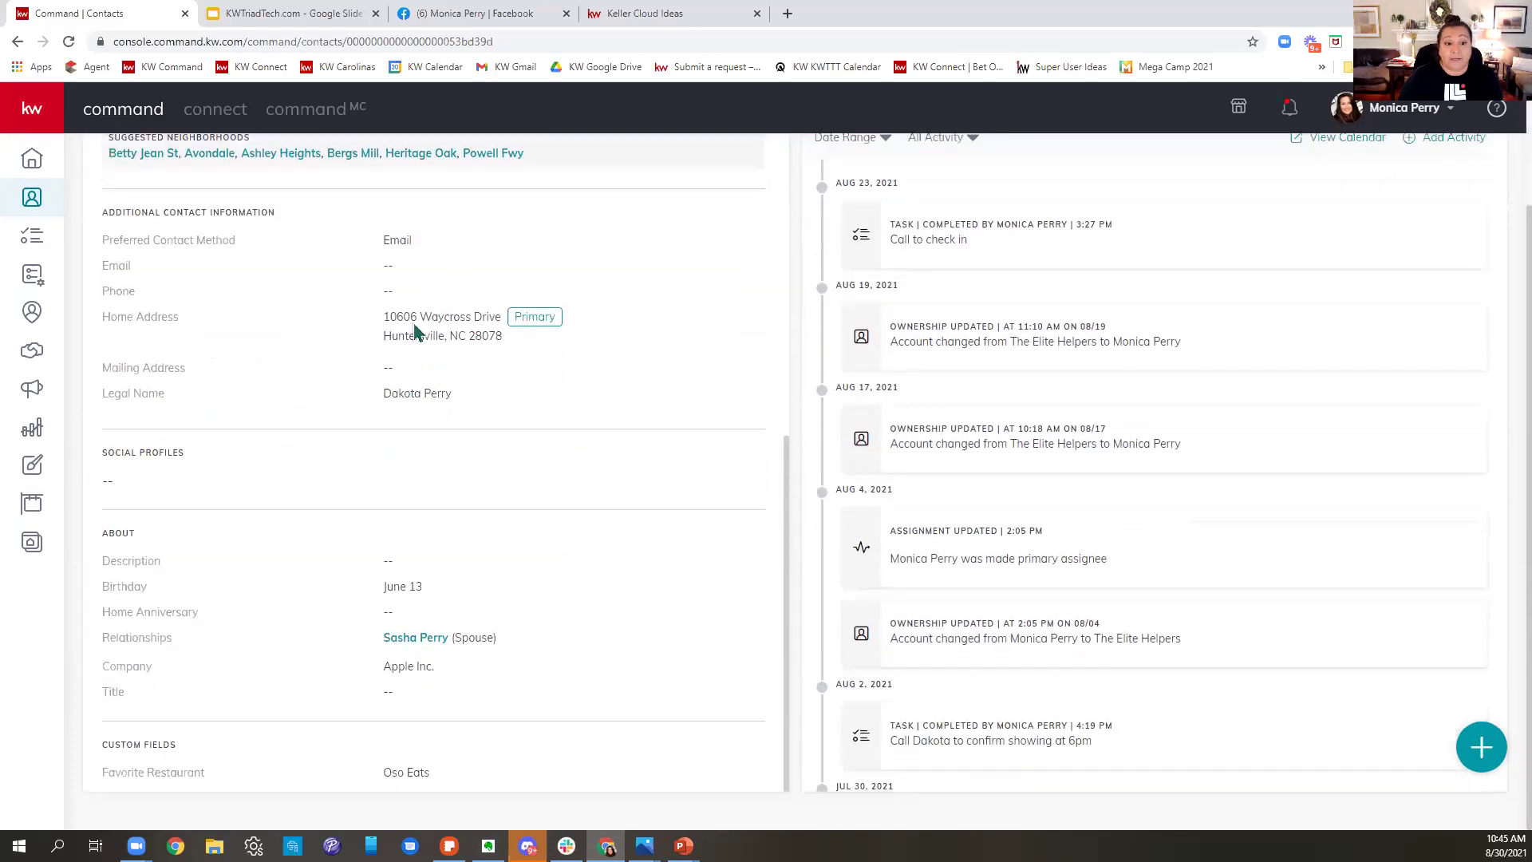
scroll(614, 594, up, 3)
scroll(615, 594, up, 6)
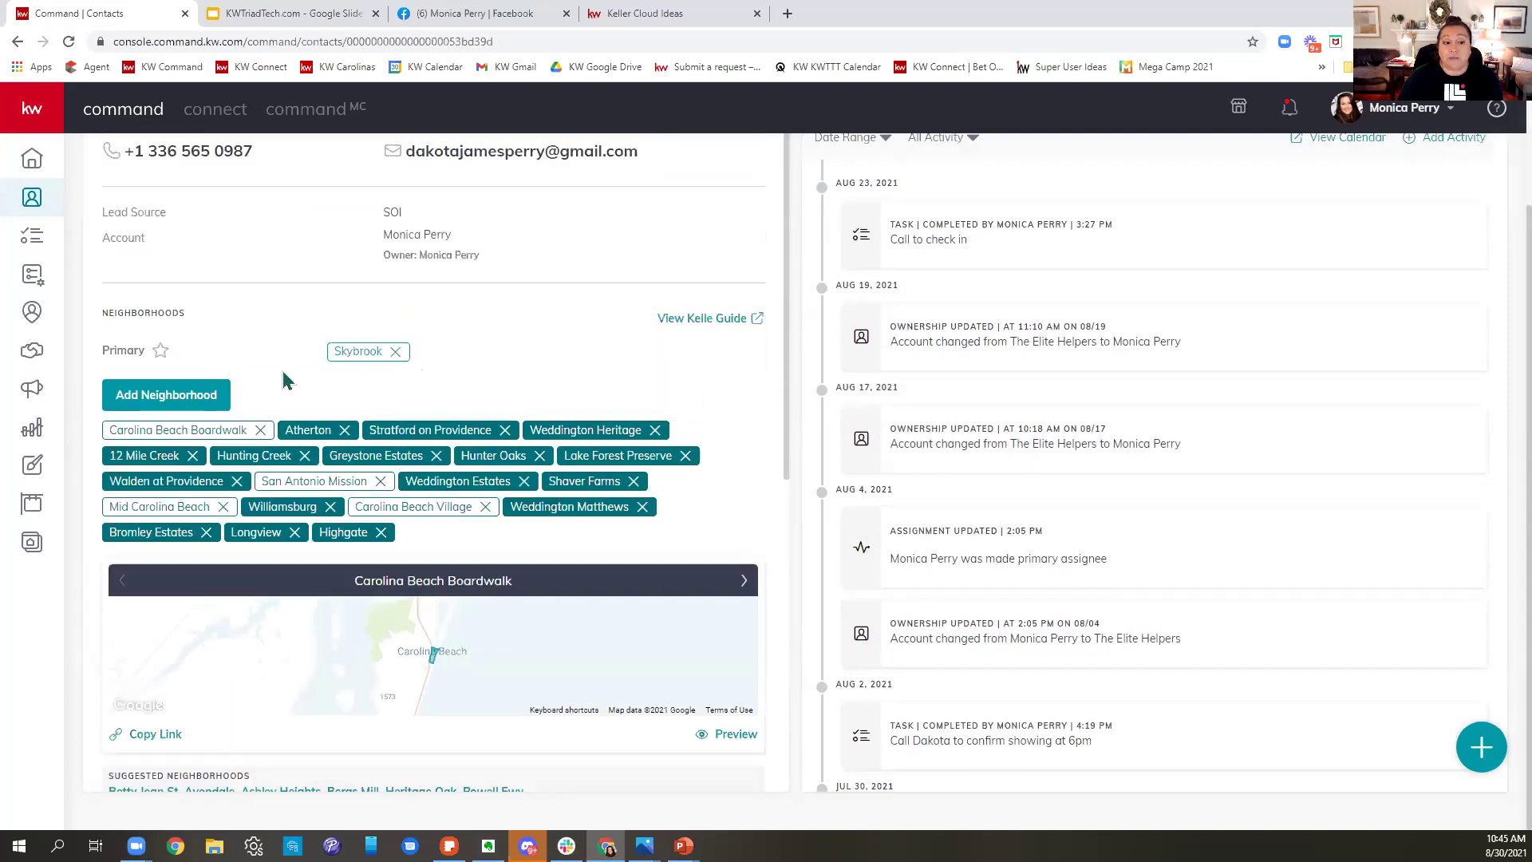
mouse_move(600, 459)
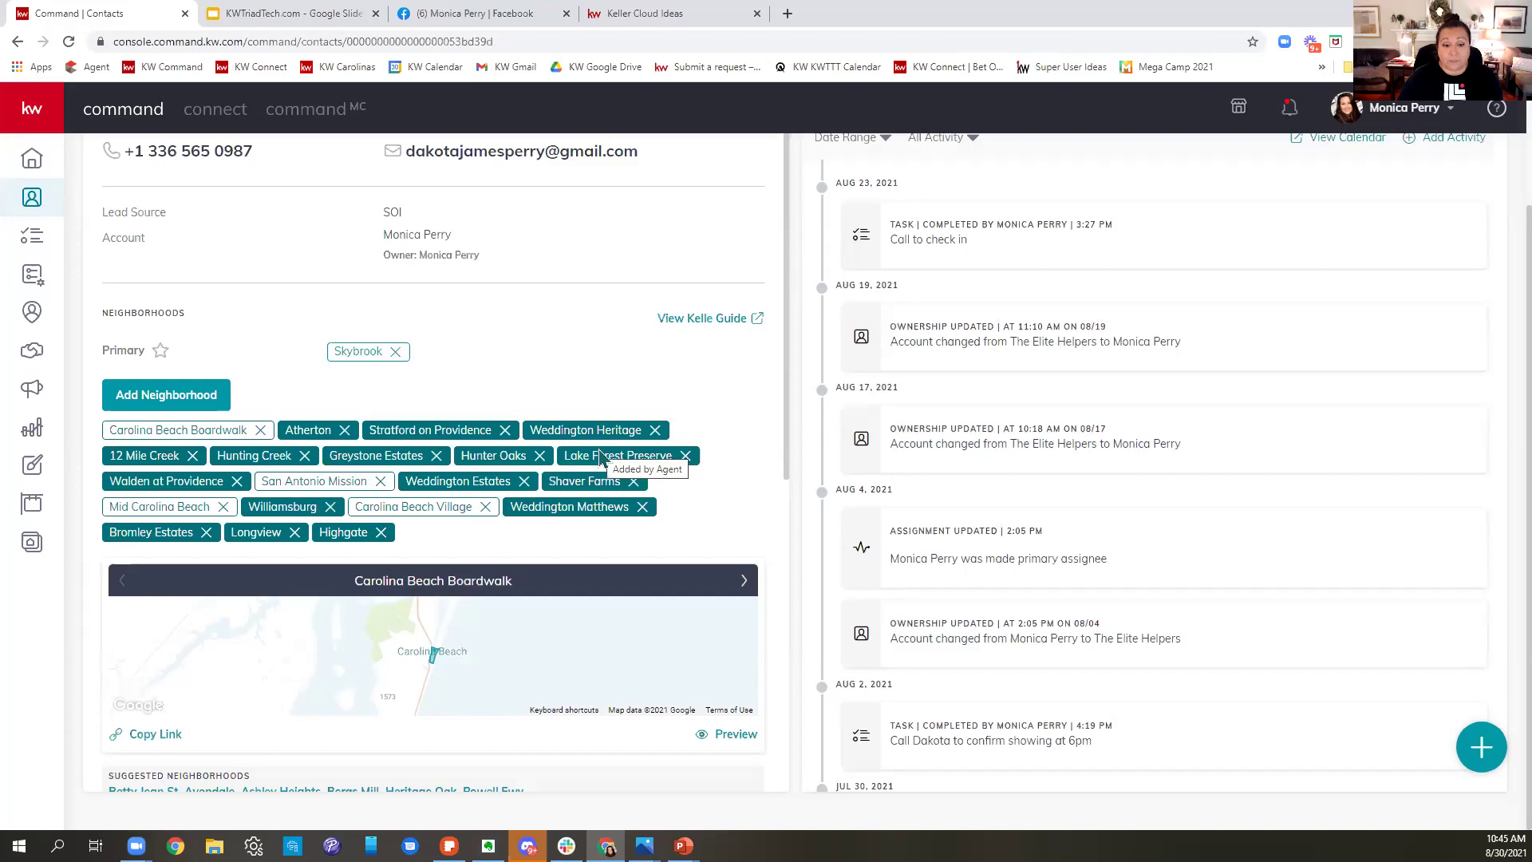
scroll(608, 397, down, 2)
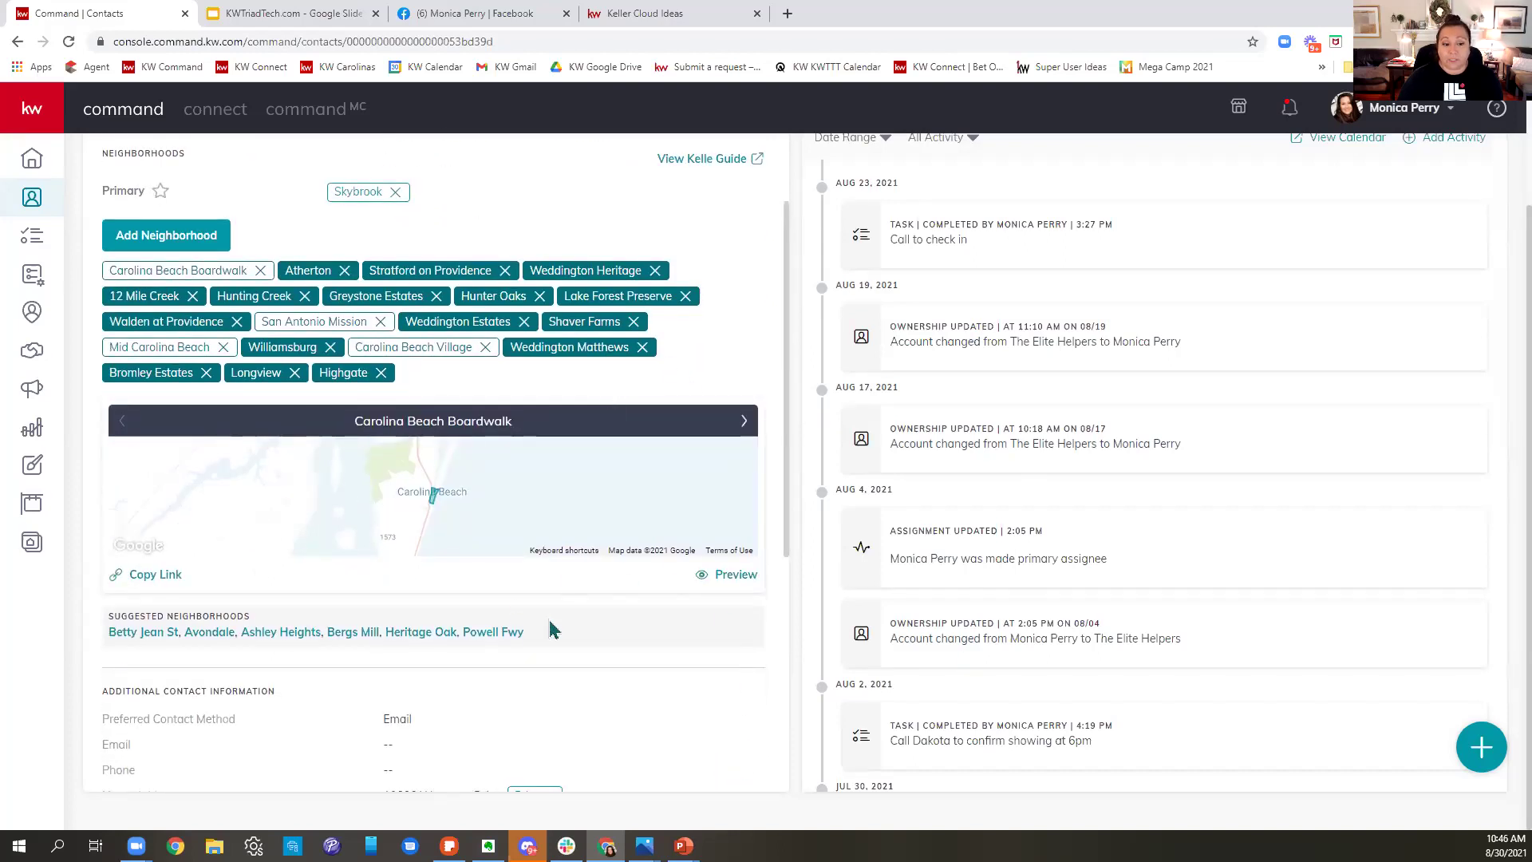
click(728, 575)
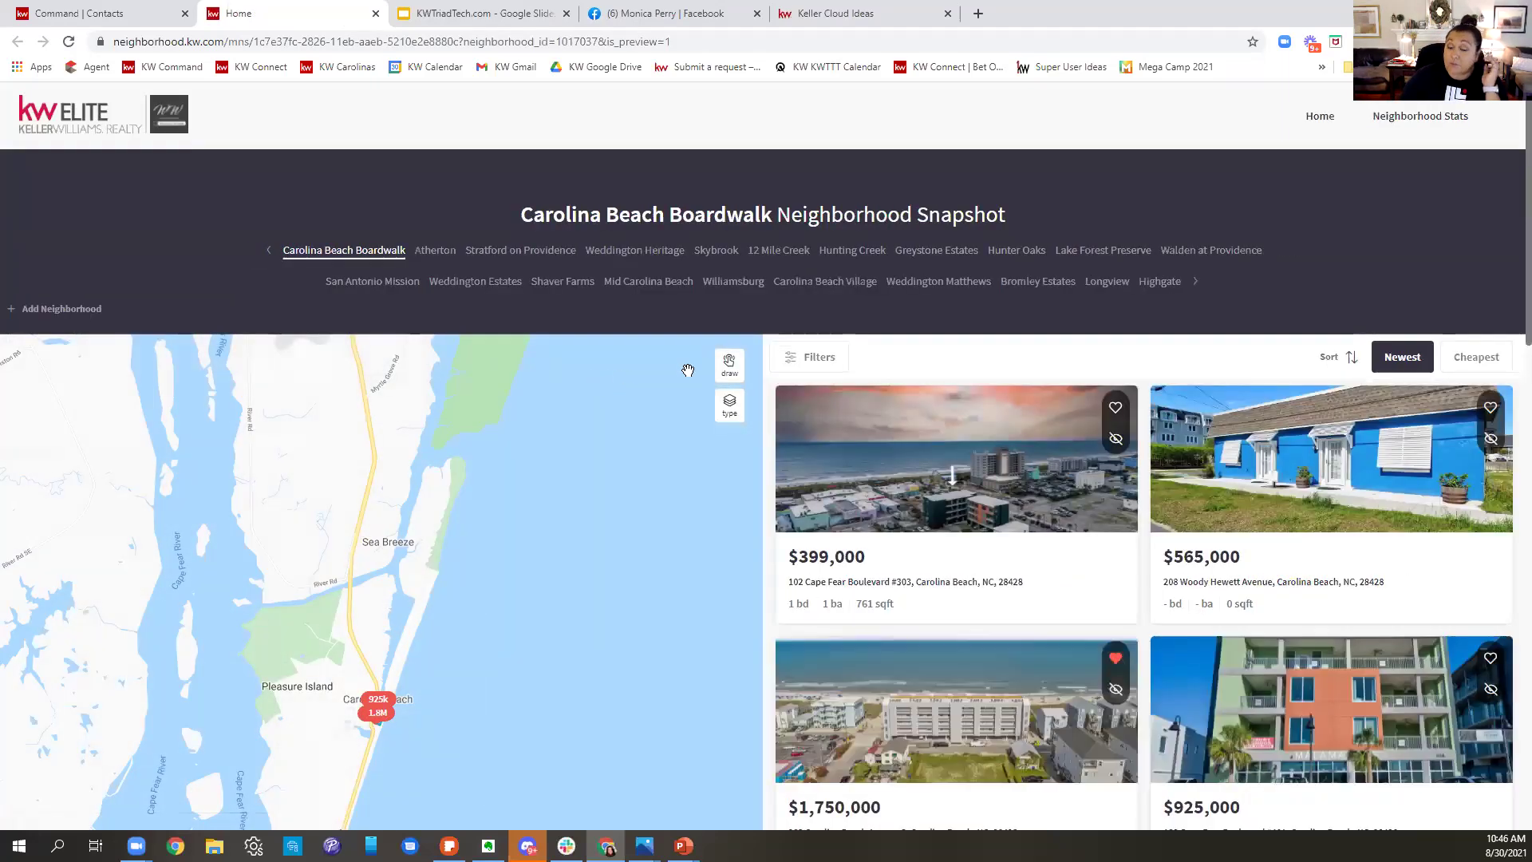
click(723, 252)
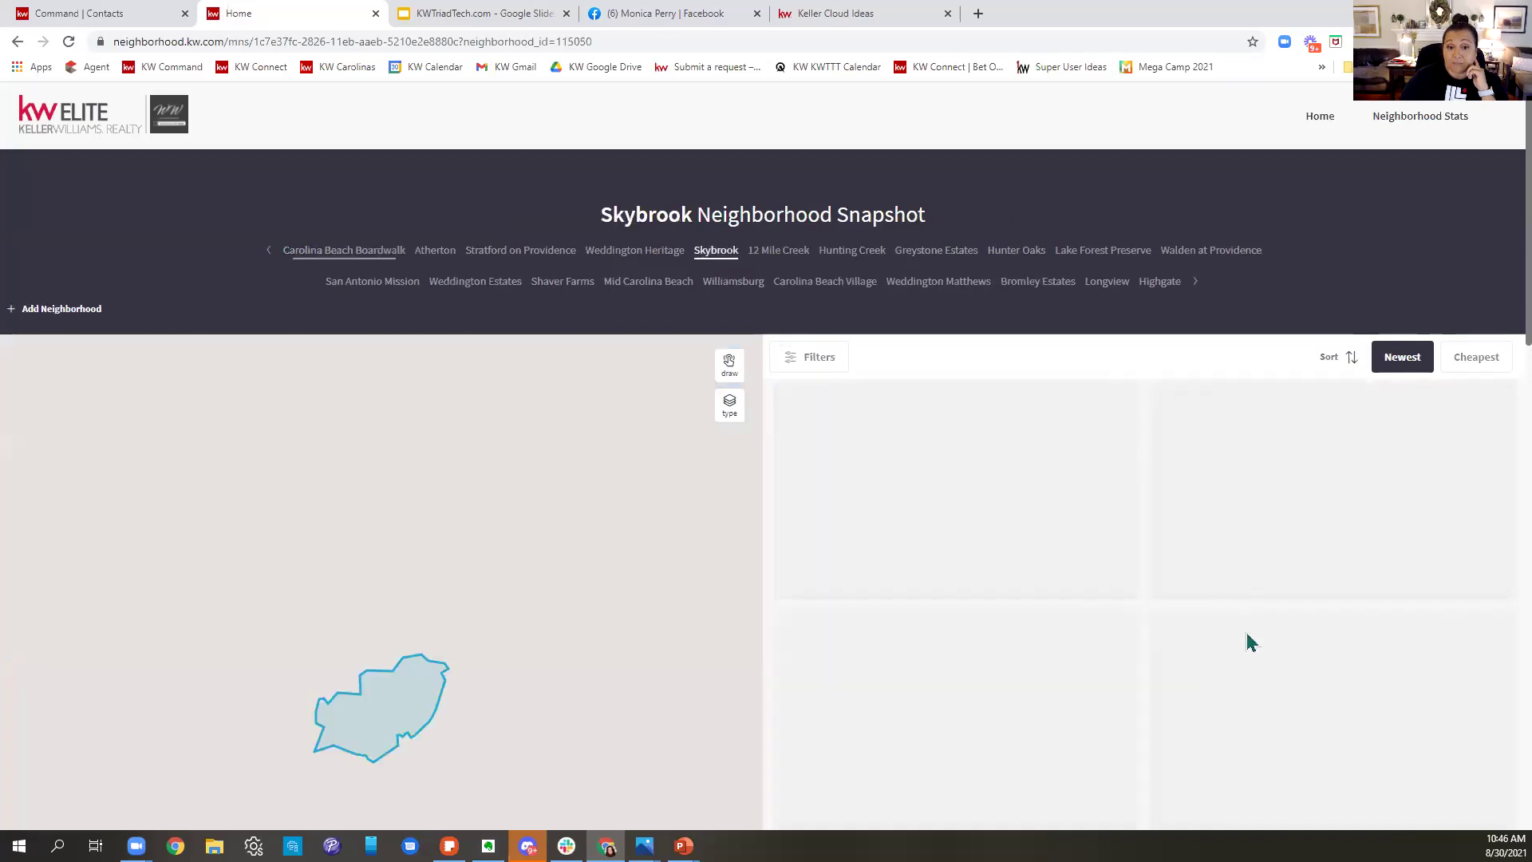
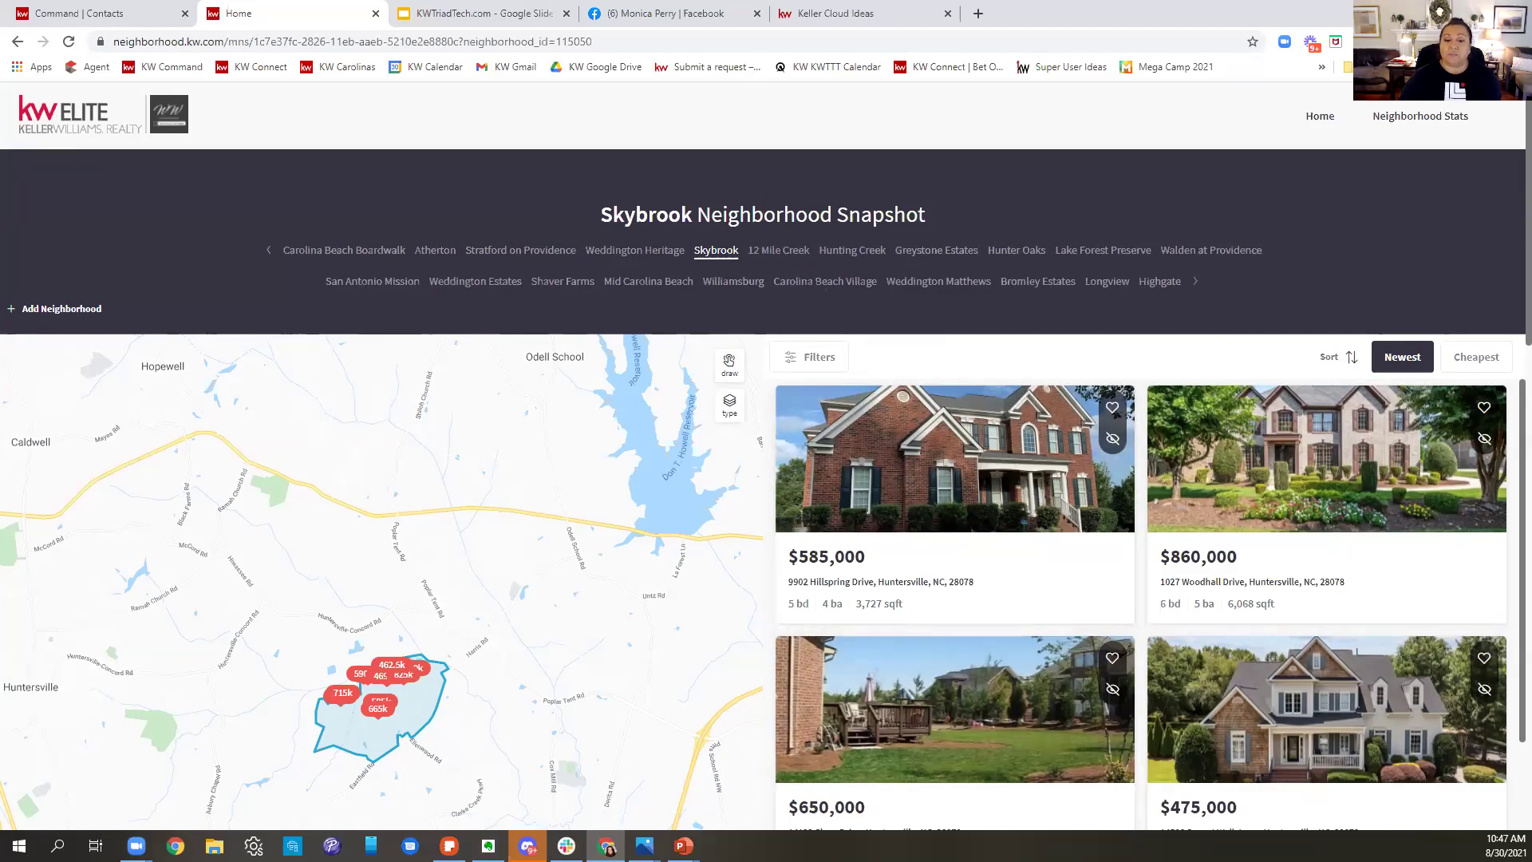
- Return to the contact's KW Command record, which lists Skybrook plus twenty additional neighborhoods
mouse_move(683, 846)
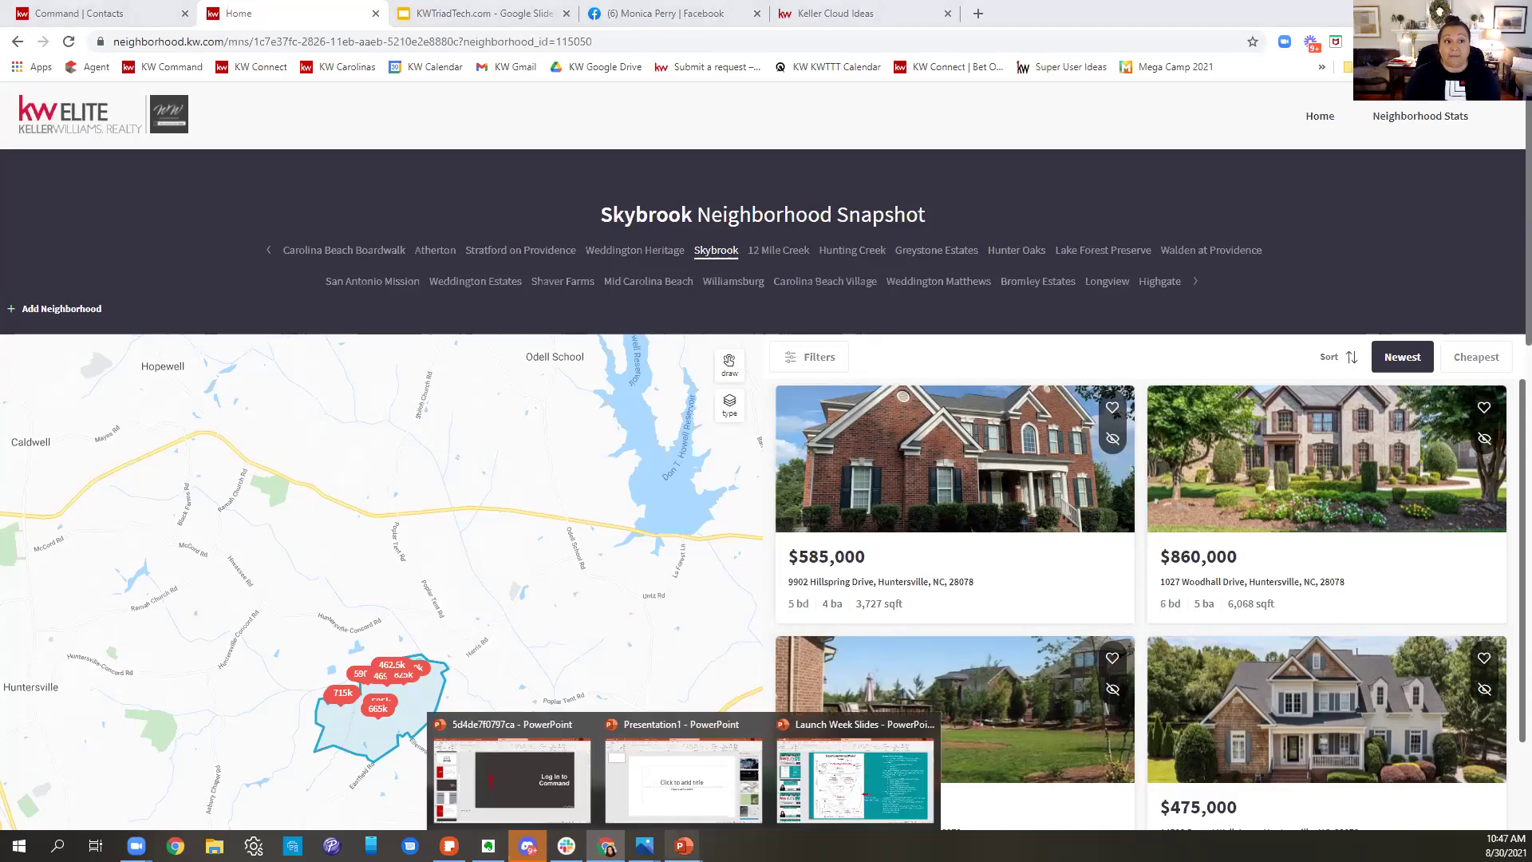
click(119, 14)
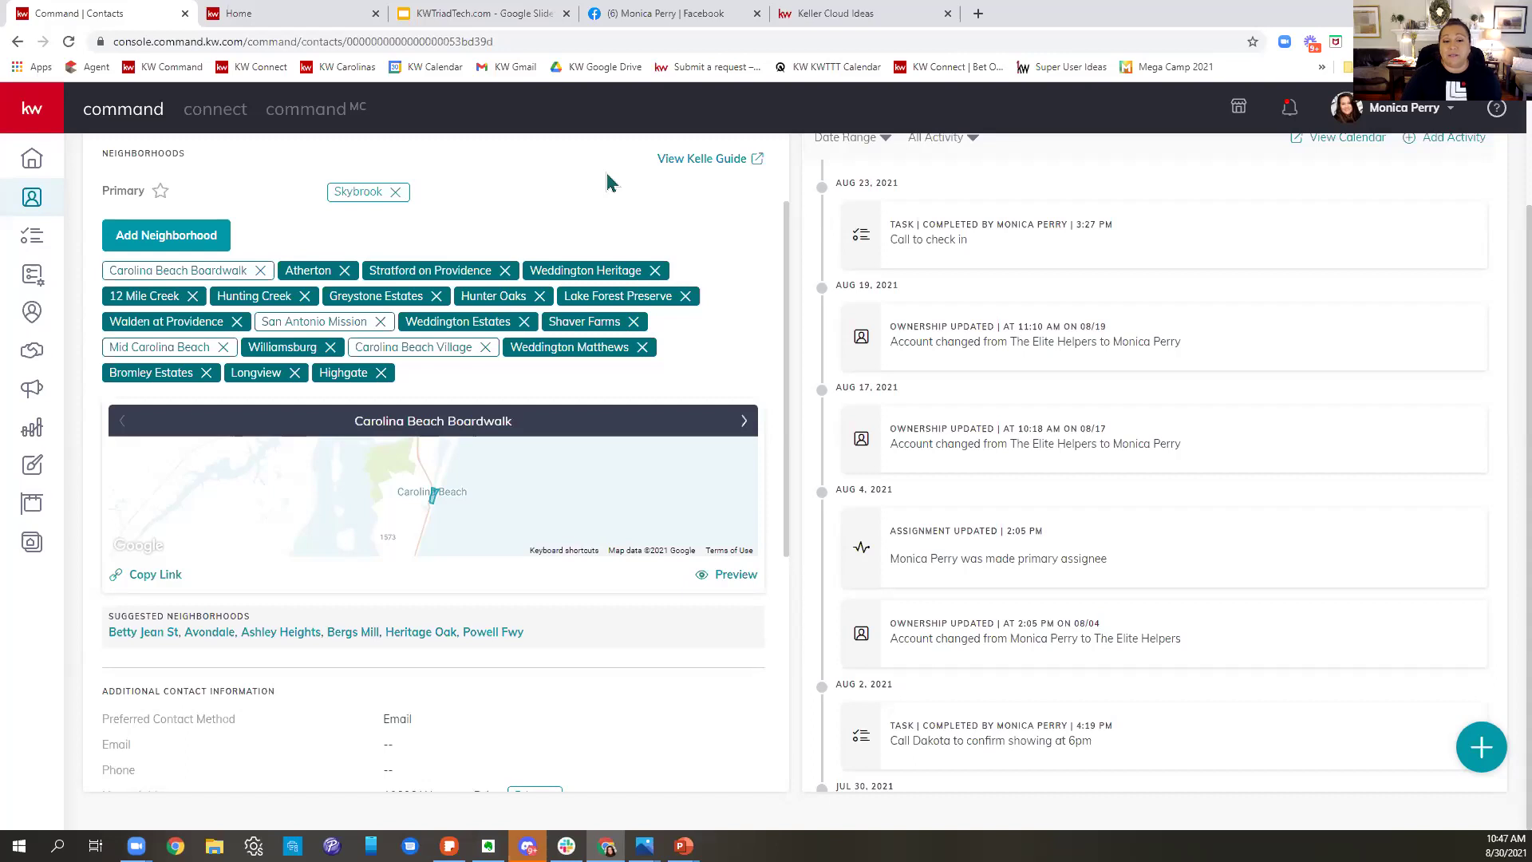
- Remove Weddington Matthews, Shaver Farms, Bromley Estates, Weddington Estates, Walden at Providence, 12 Mile Creek, Highgate, Hunting Creek and Hunter Oaks
click(641, 349)
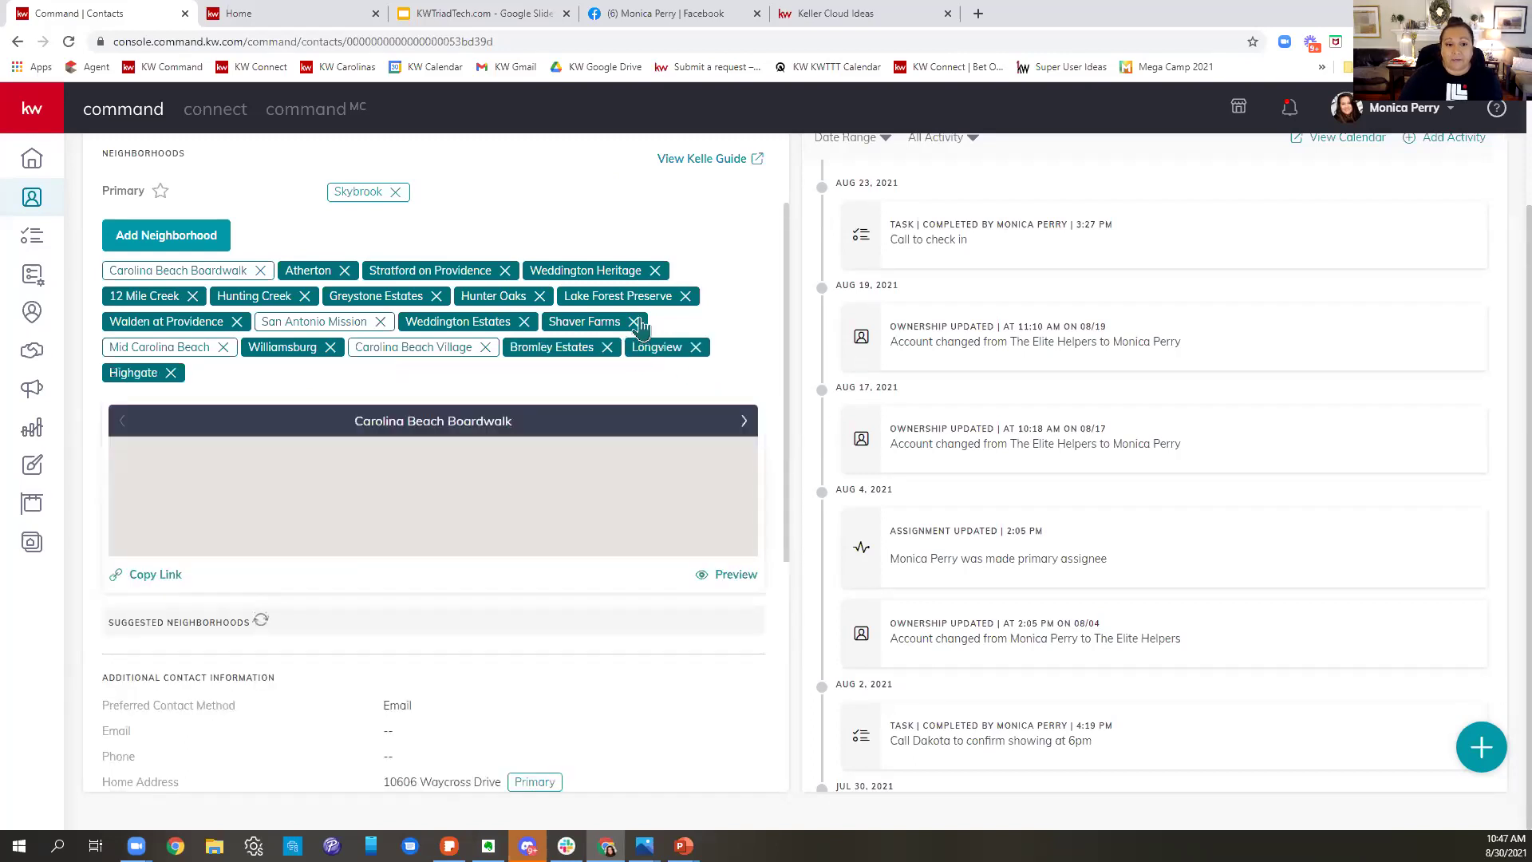
click(635, 322)
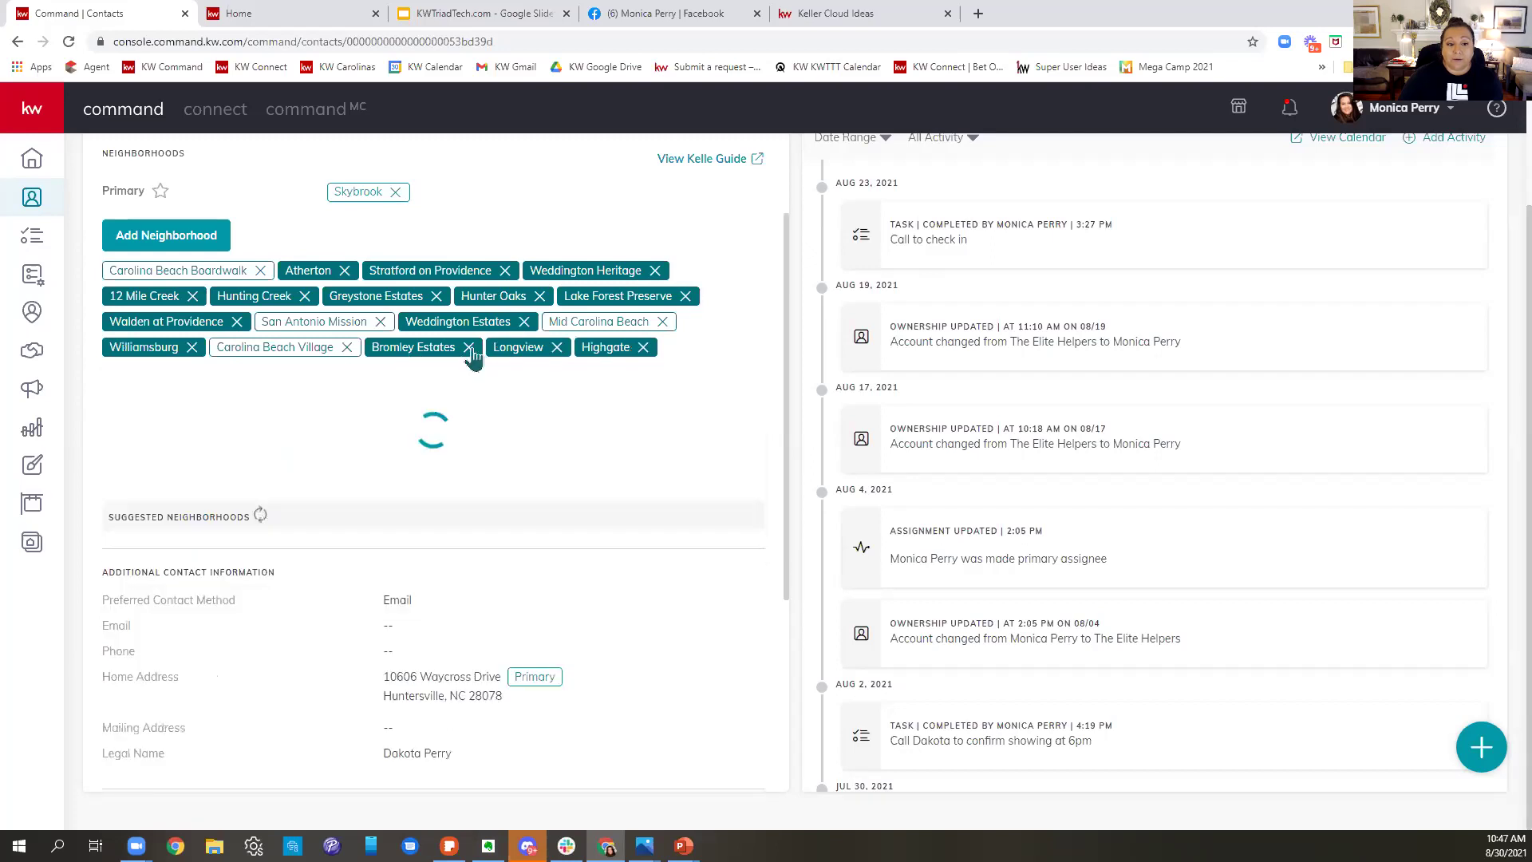
click(469, 348)
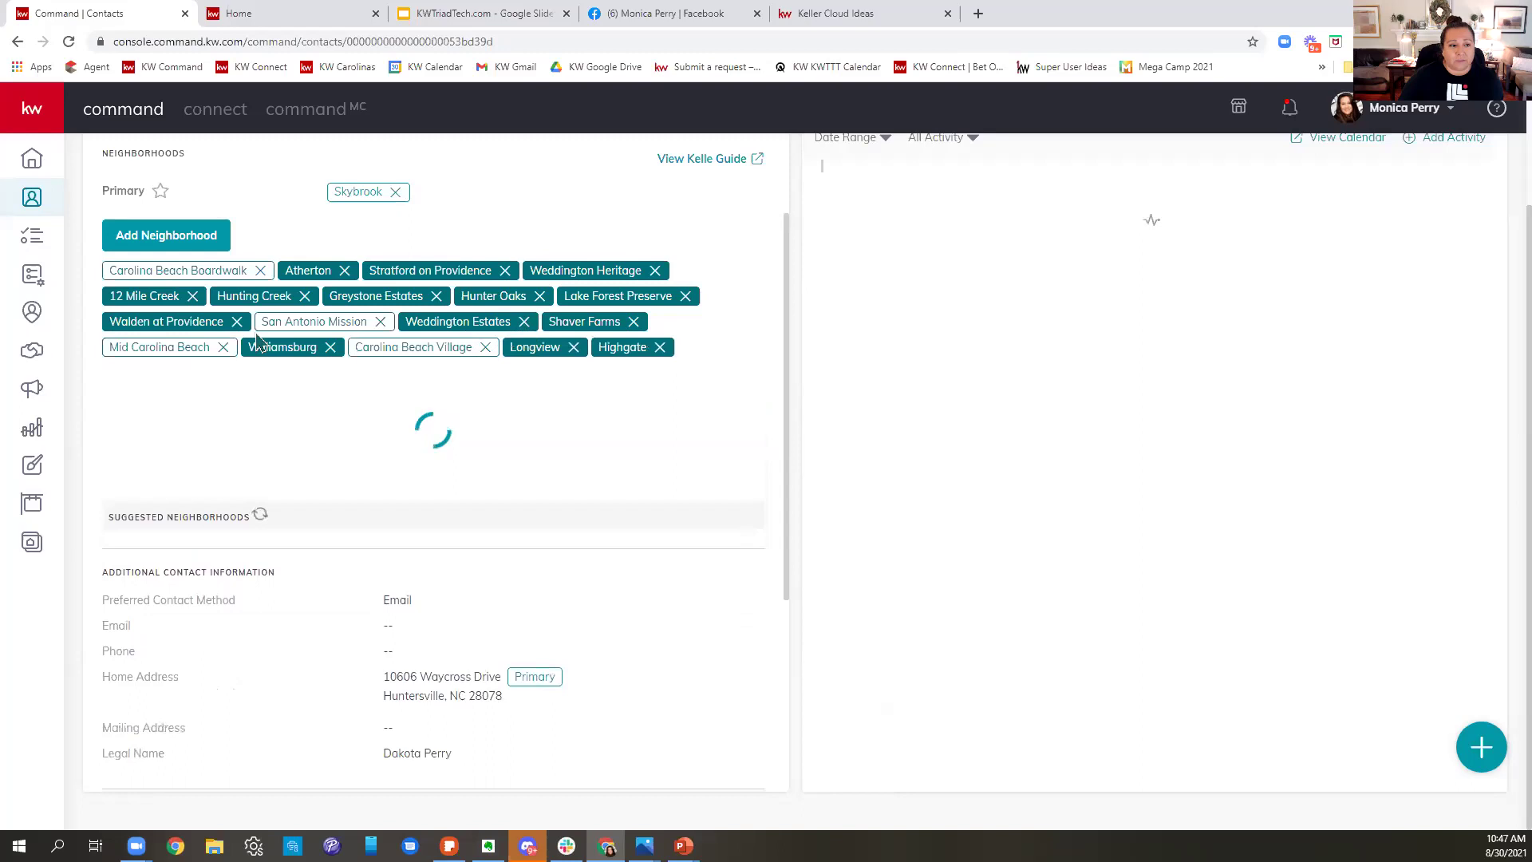
click(524, 323)
click(237, 323)
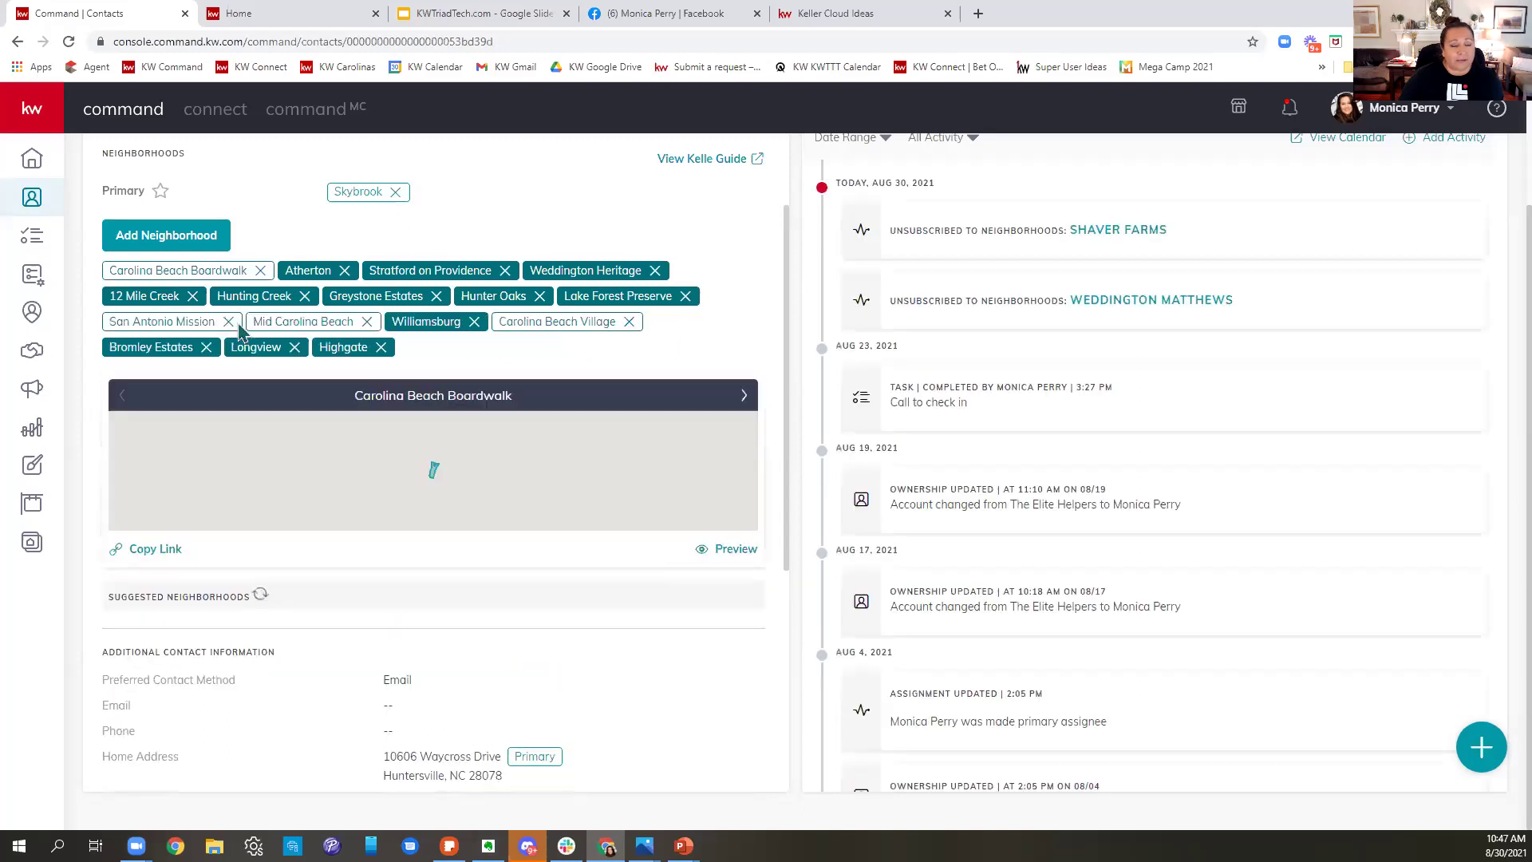
click(192, 296)
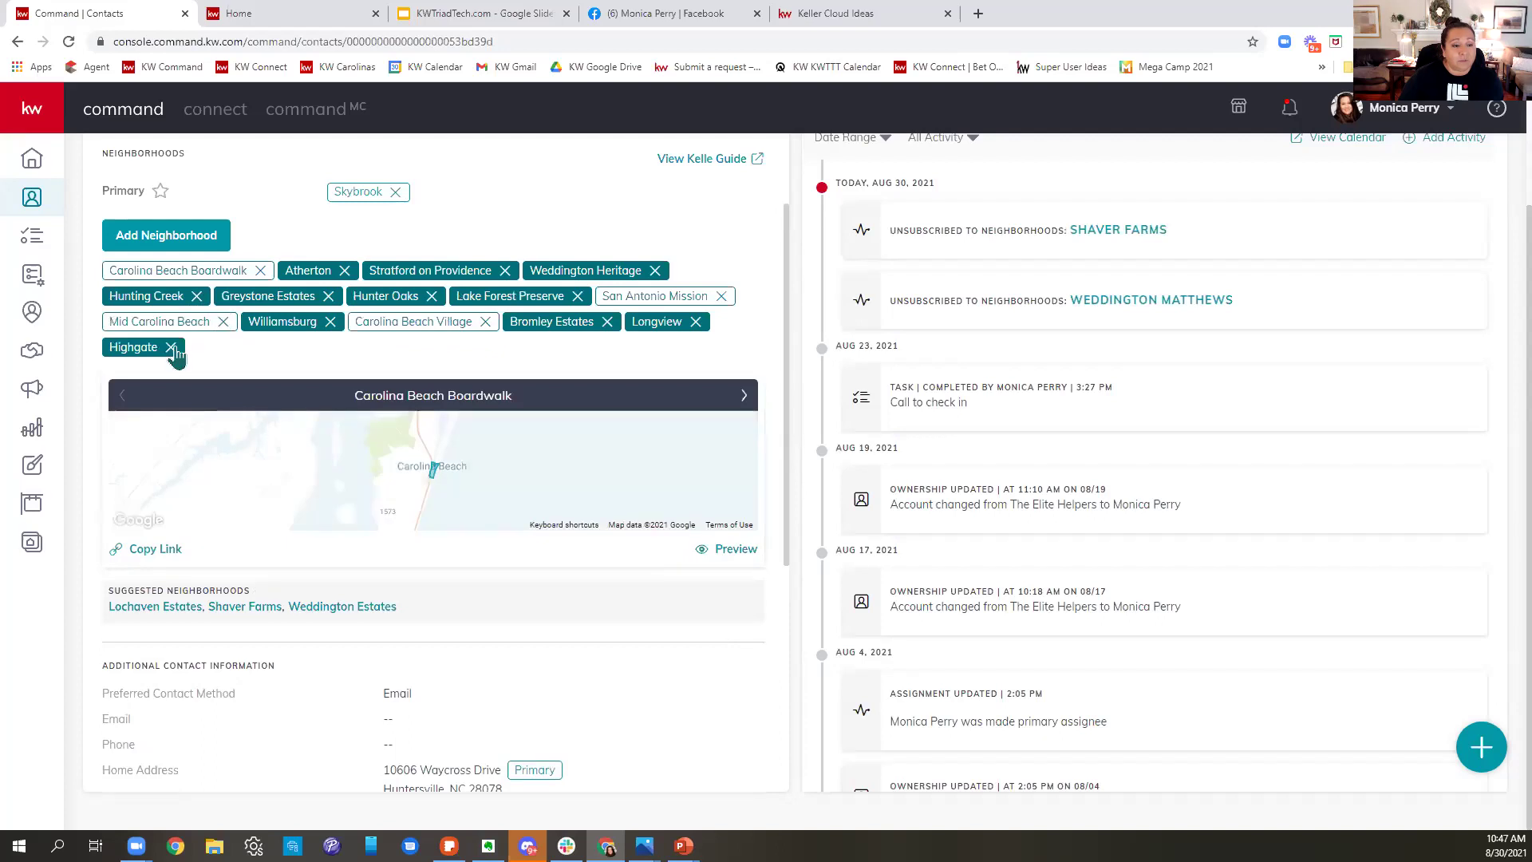
click(170, 347)
click(196, 296)
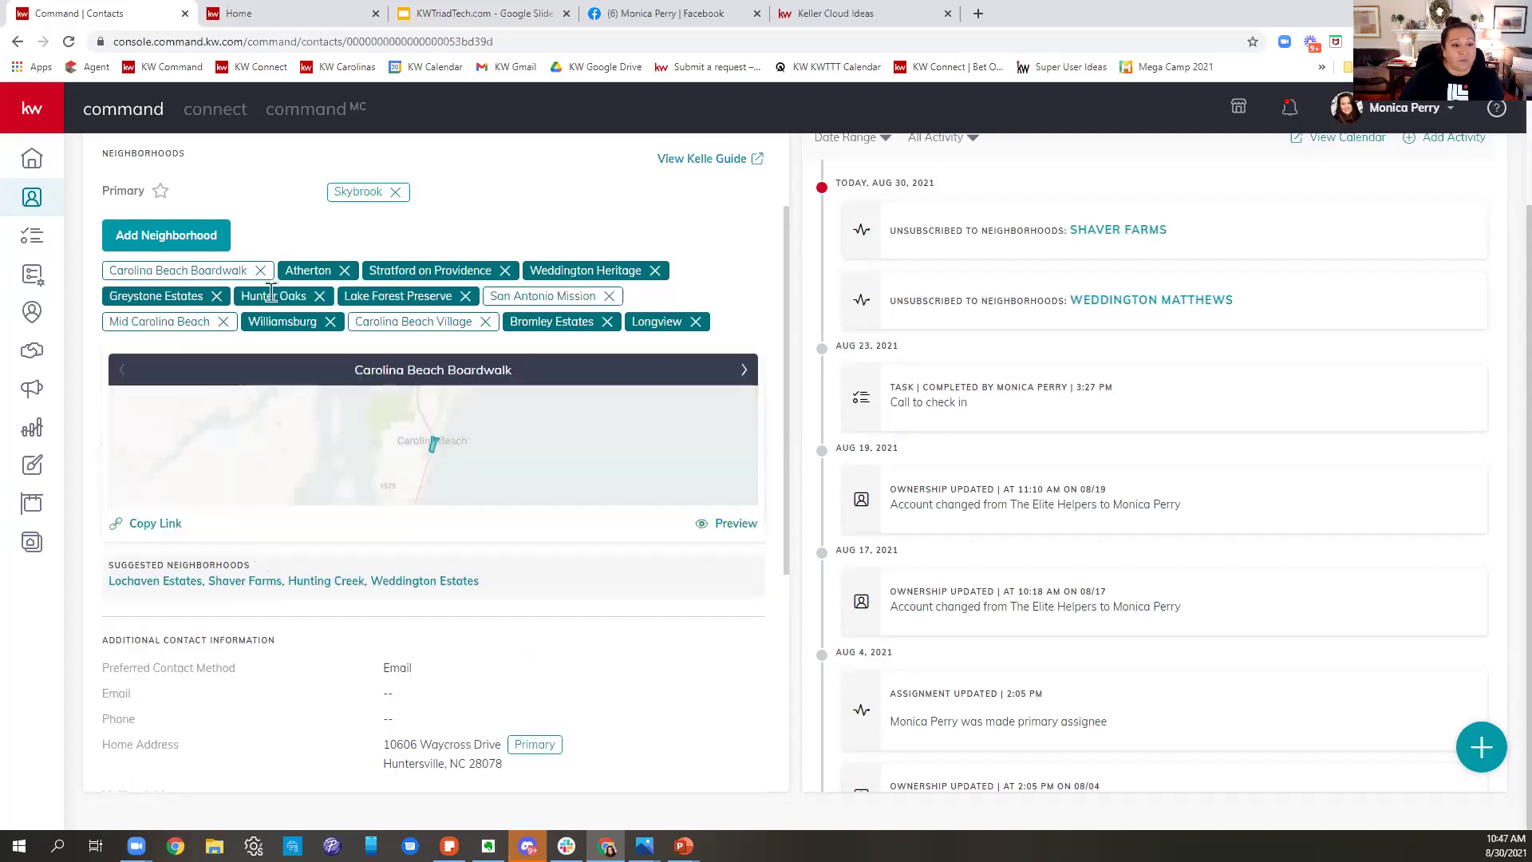
click(319, 296)
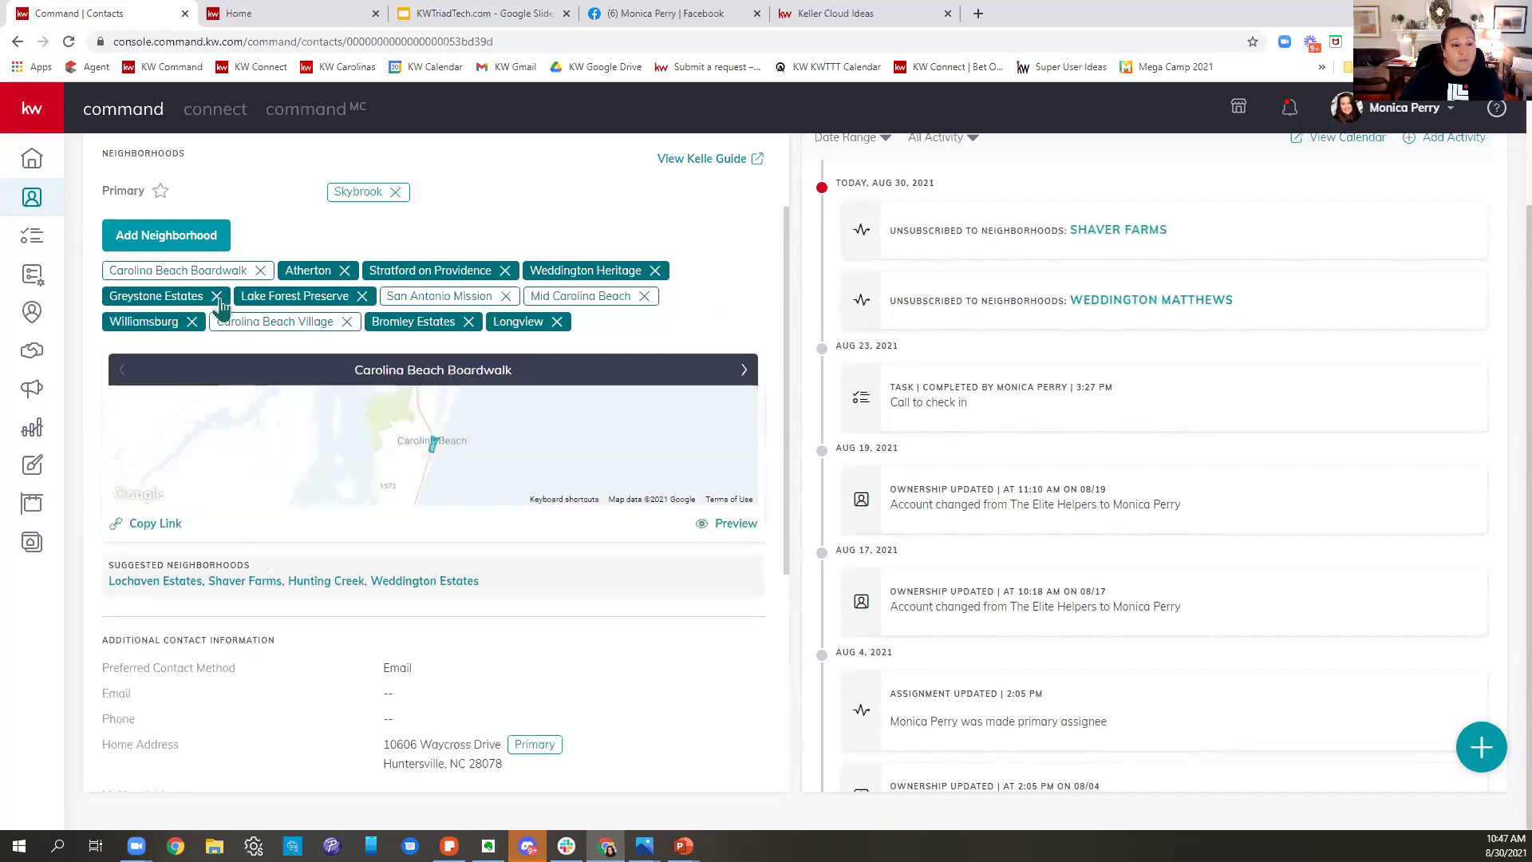
- Remove Greystone Estates, Lake Forest Preserve, Atherton, Stratford on Providence, Weddington Heritage, Bromley Estates, Longview and Williamsburg
click(216, 296)
click(230, 297)
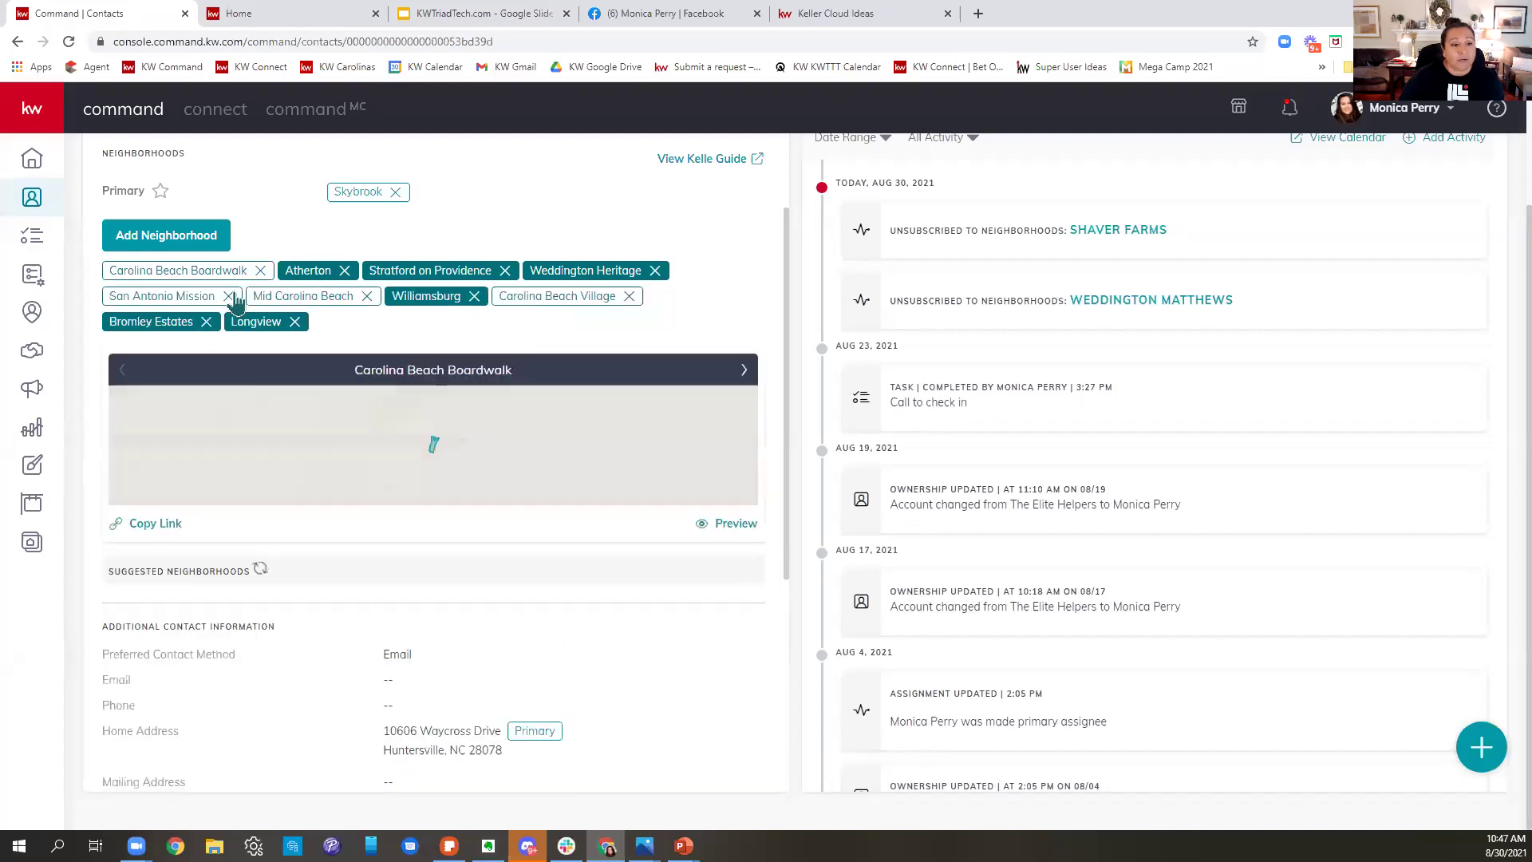
click(346, 272)
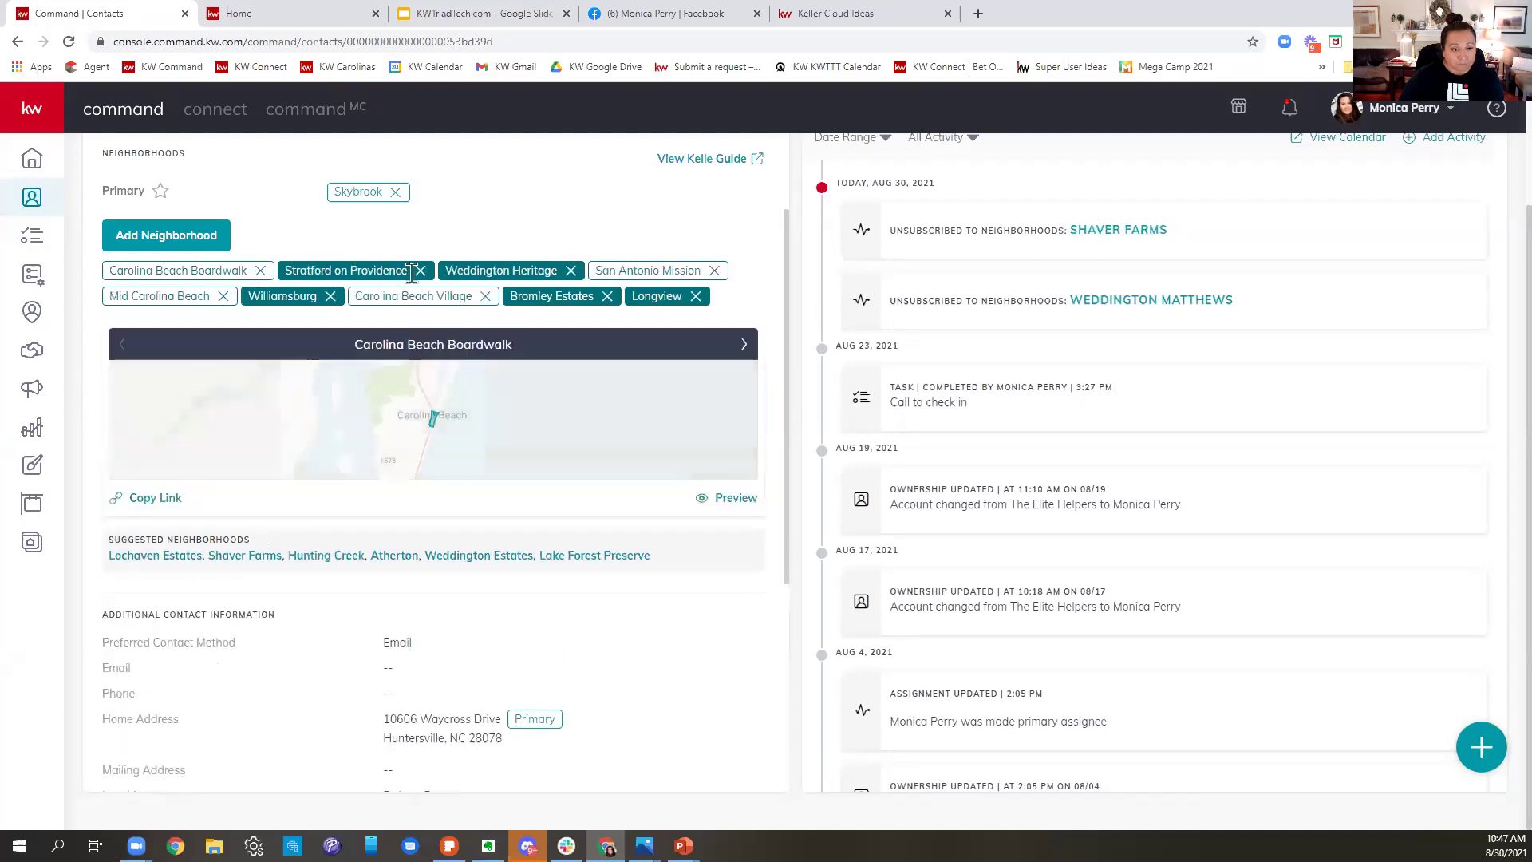
click(421, 272)
click(411, 270)
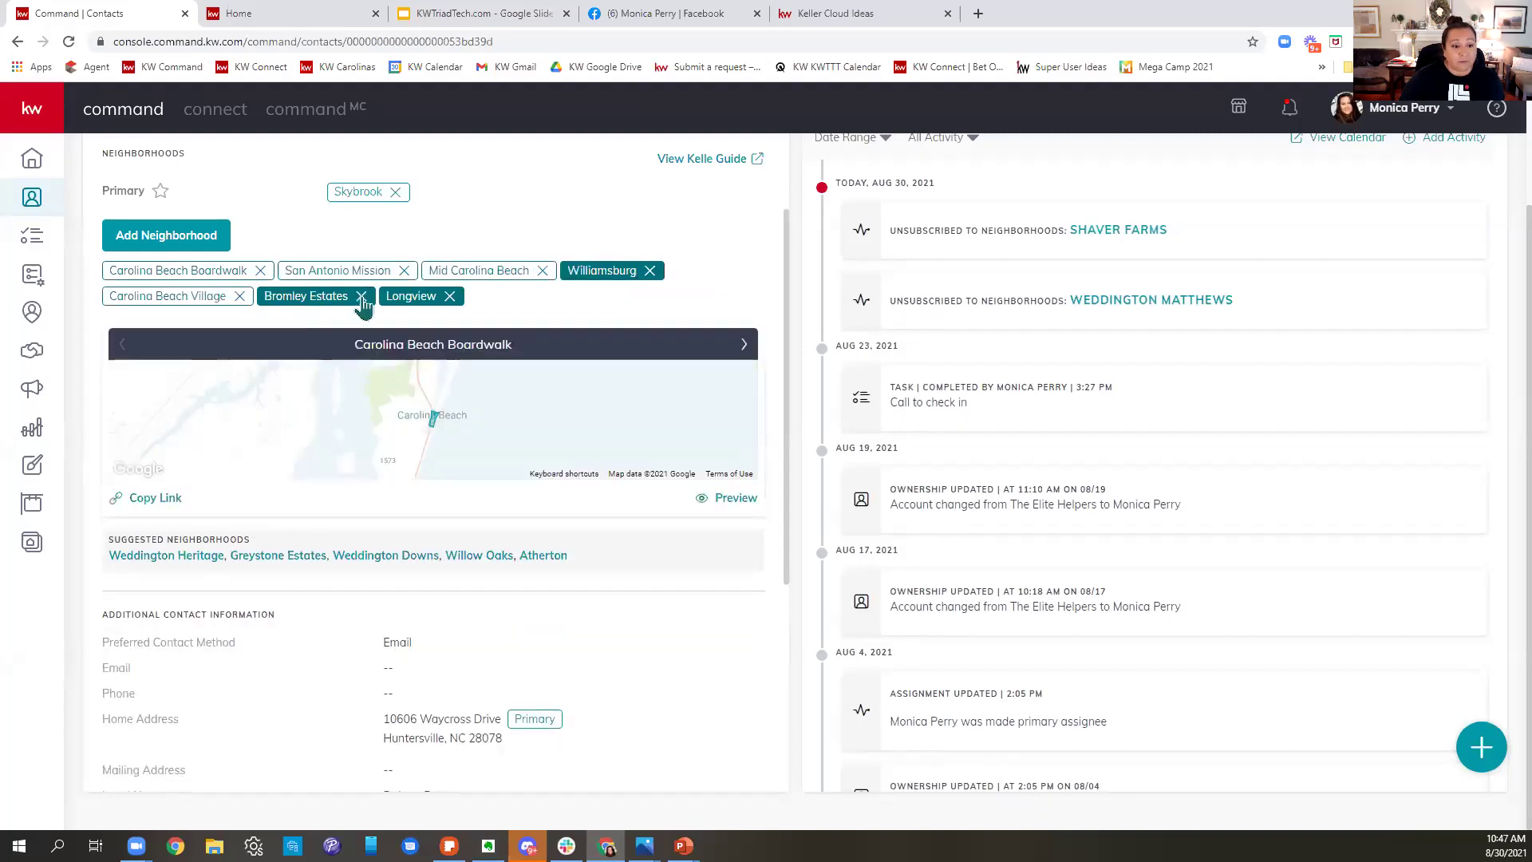
click(360, 296)
click(327, 296)
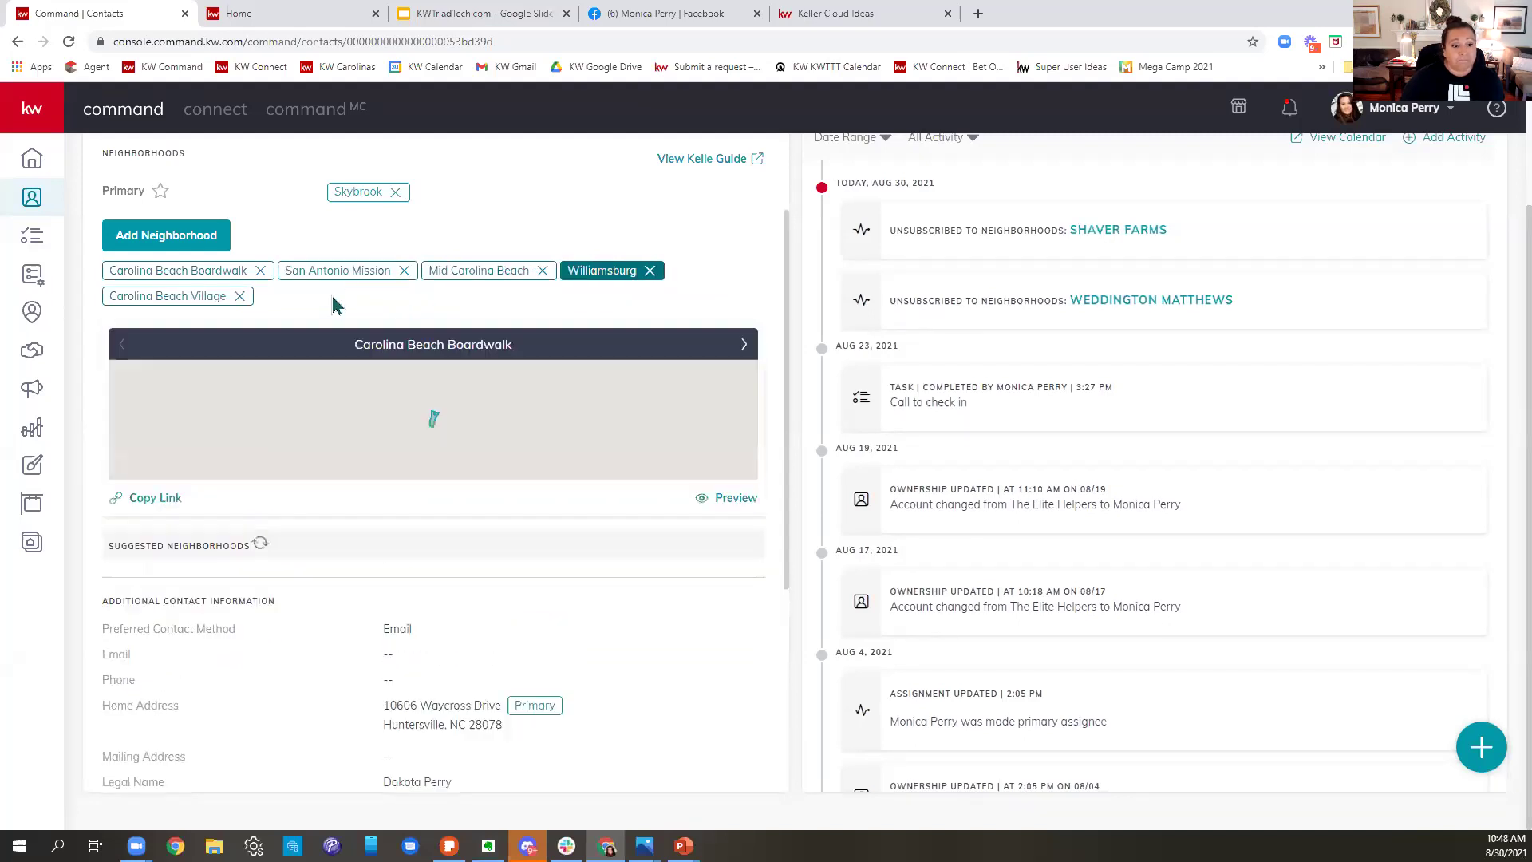
click(651, 271)
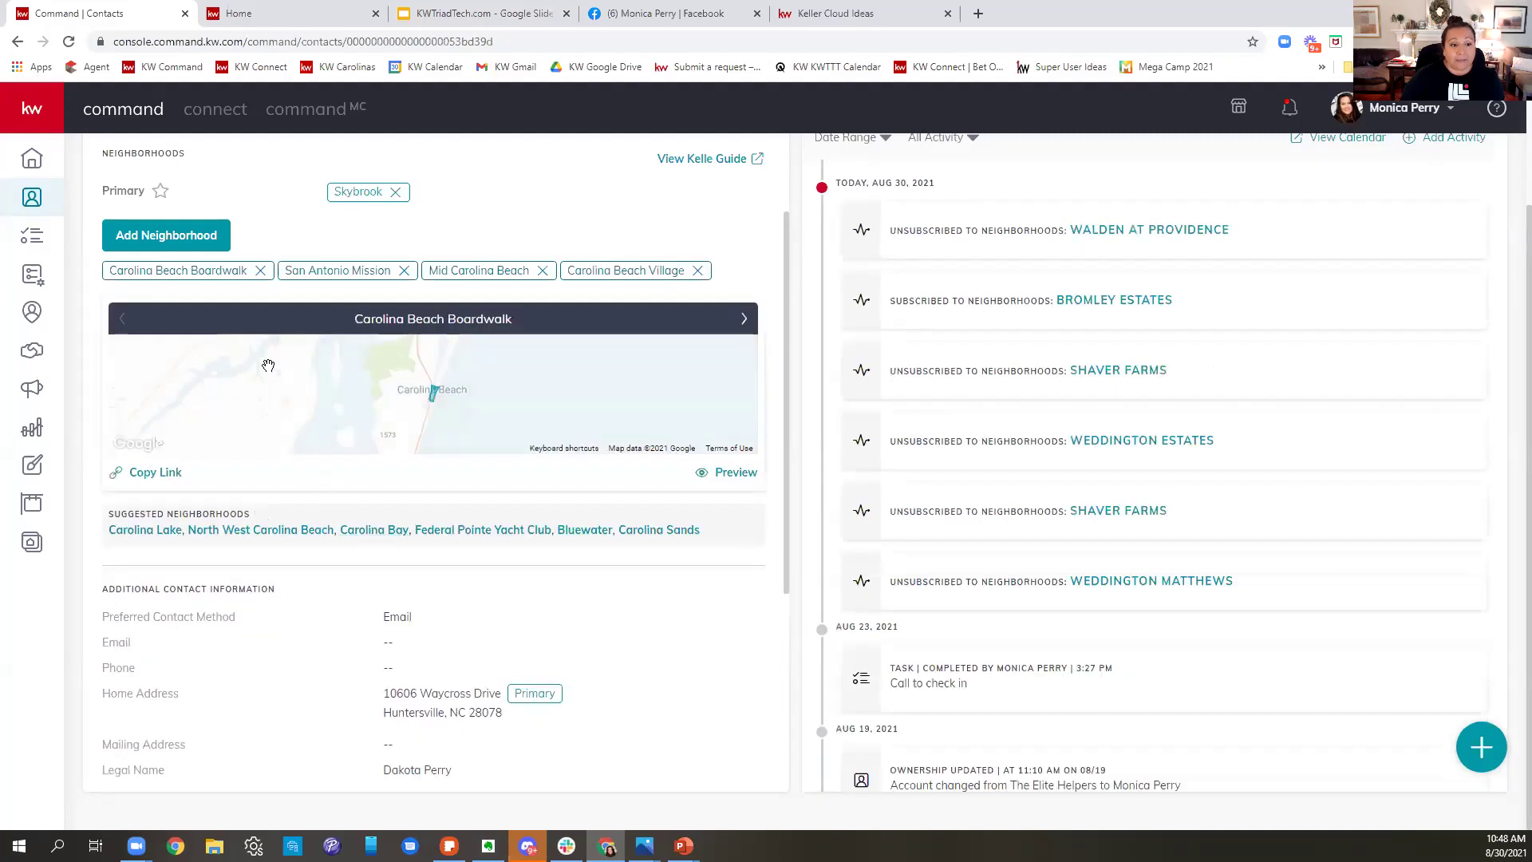
click(183, 233)
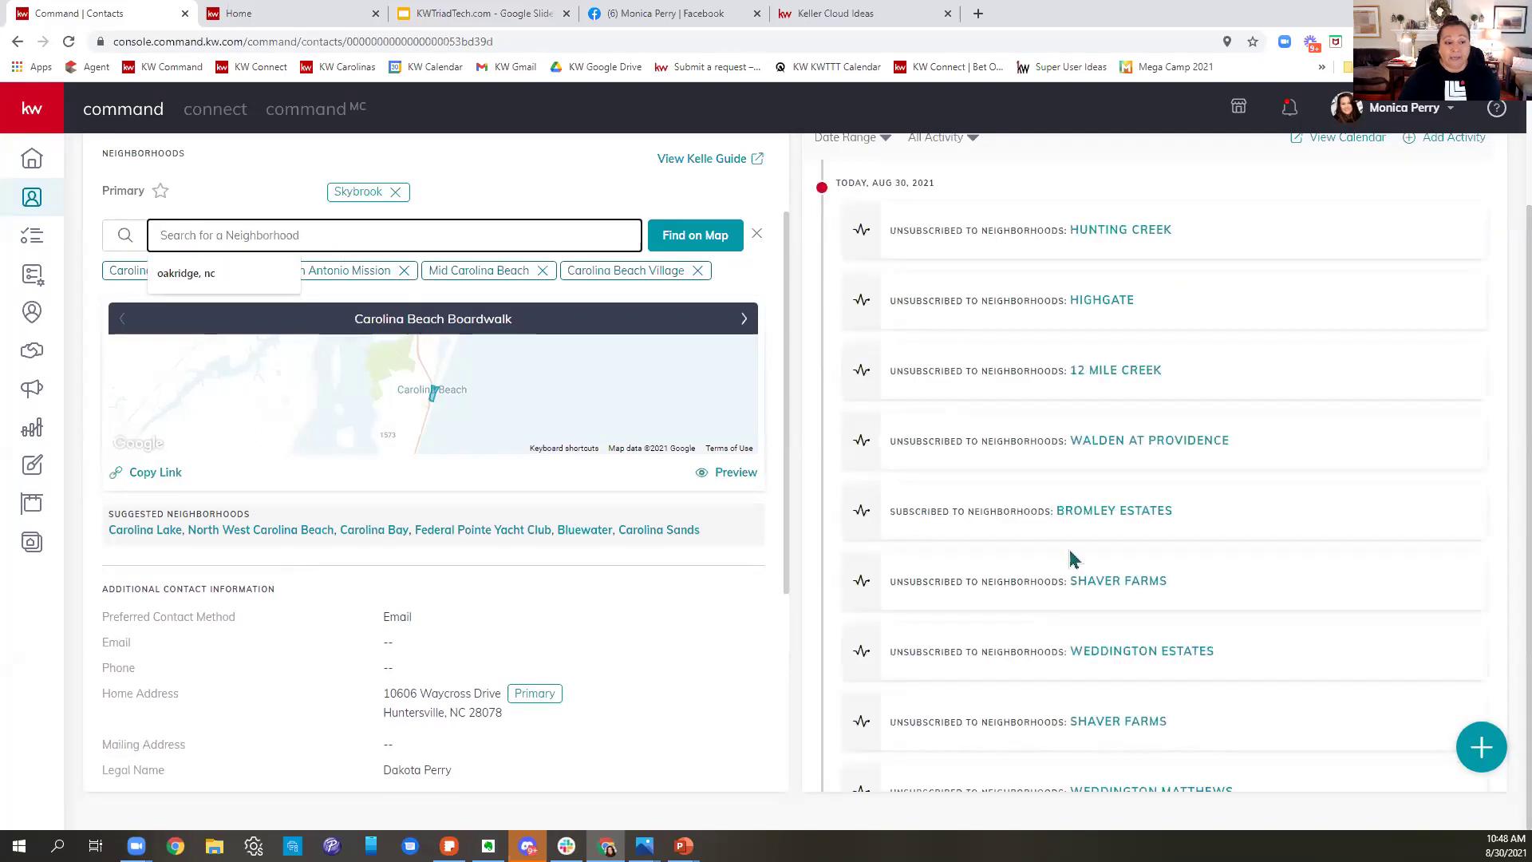
- Search for Buena Vista and try the map chooser, then return to the contacts list and clear the search
text(Buena)
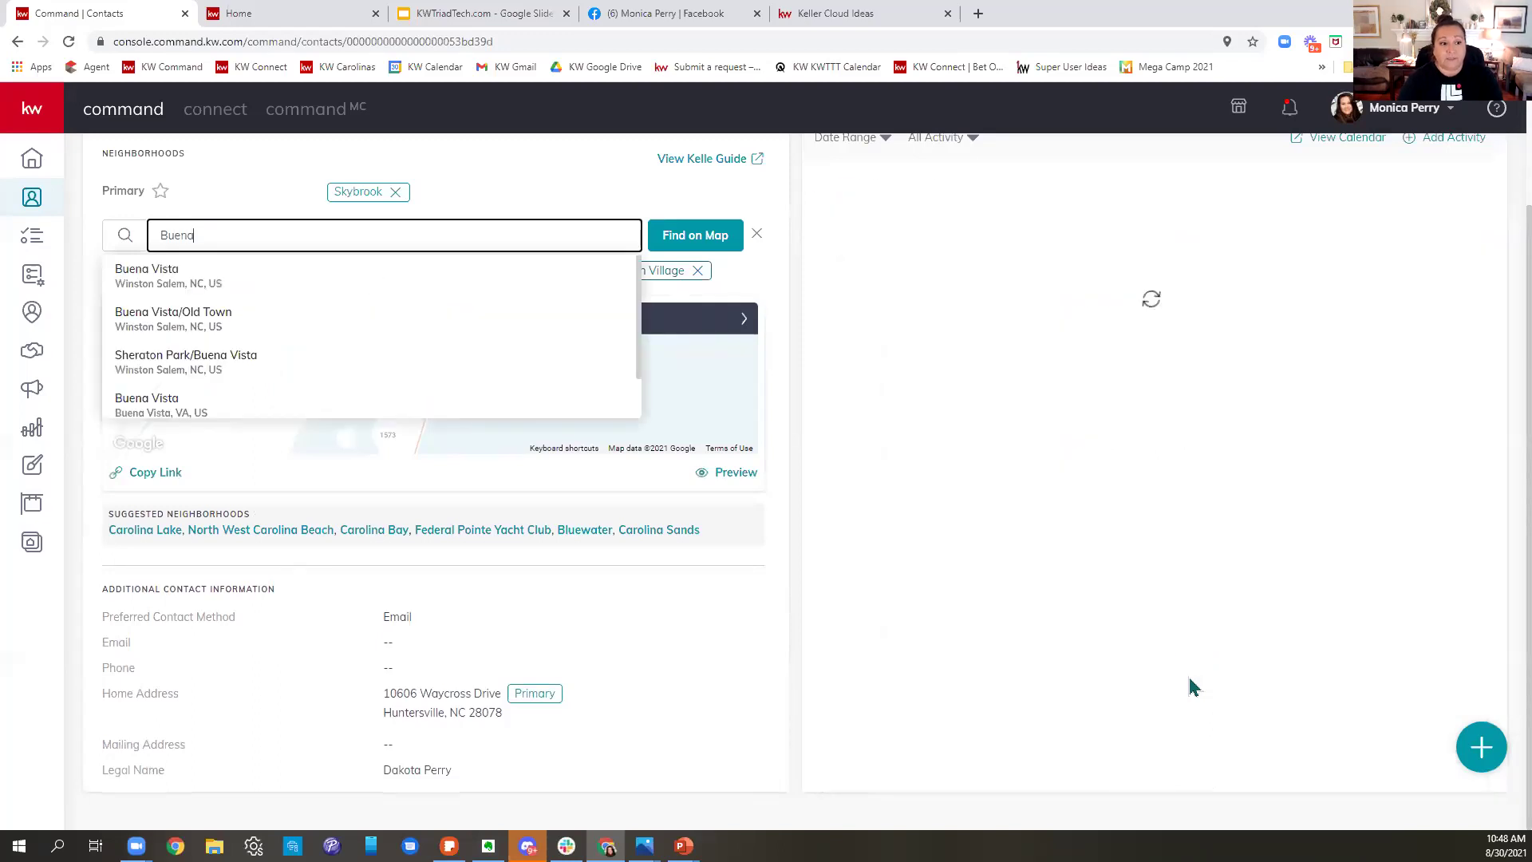
click(150, 275)
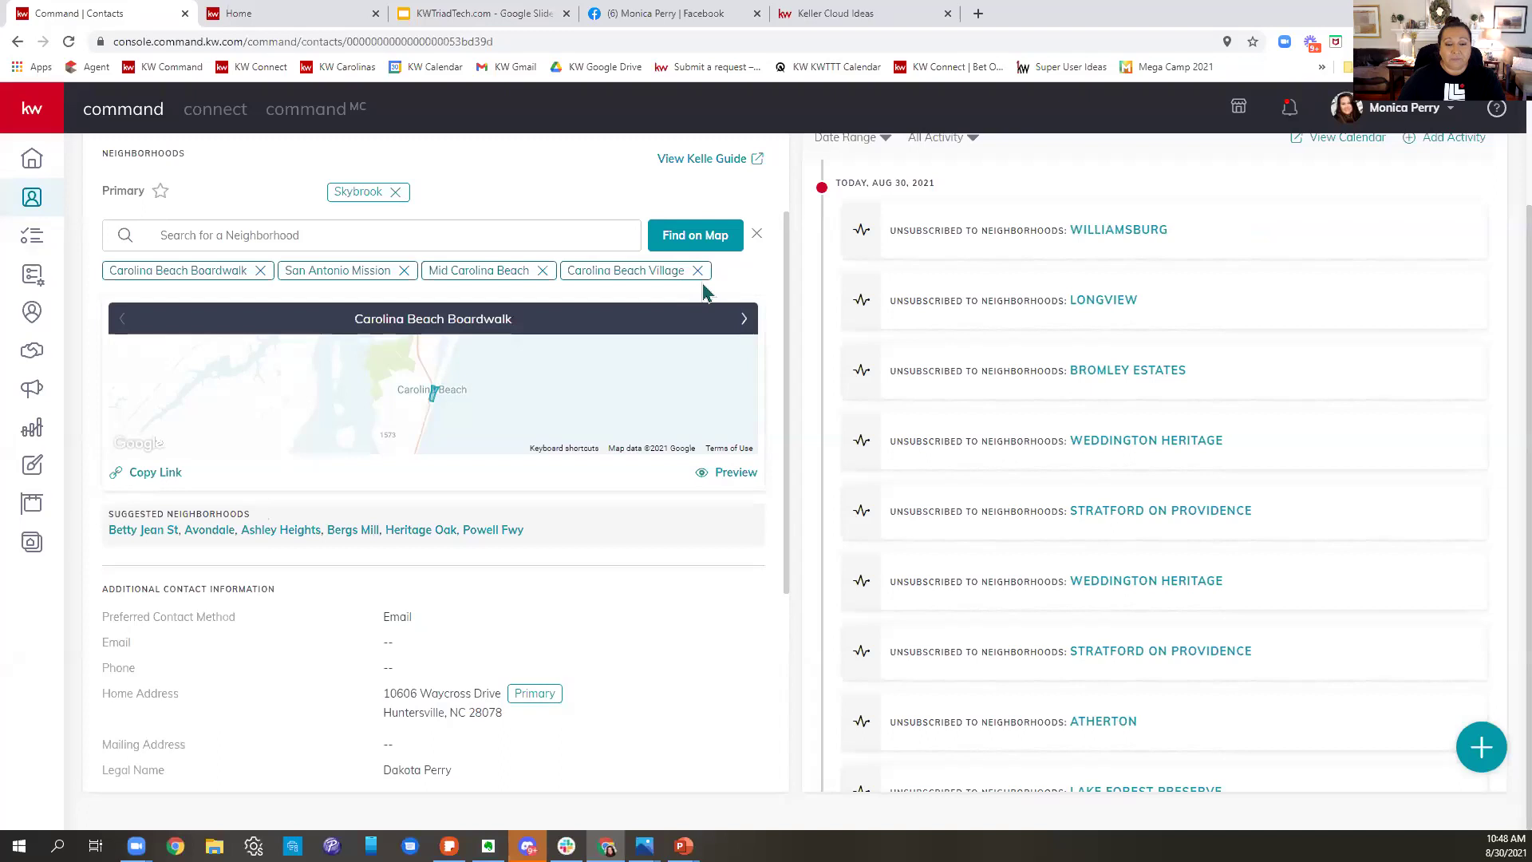
click(697, 236)
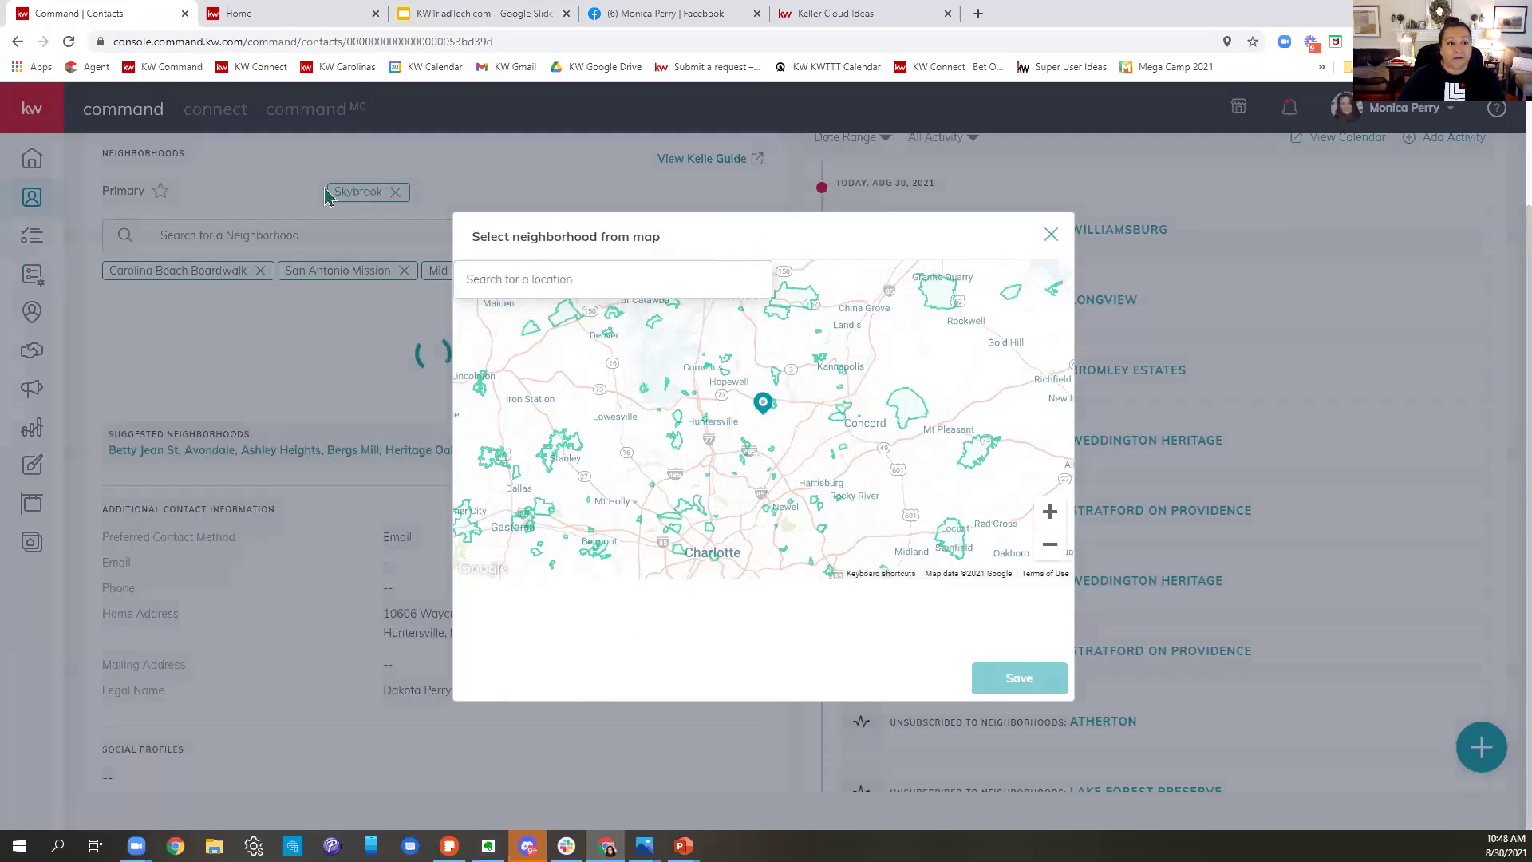
click(34, 202)
drag(186, 223, 69, 232)
- Search contacts by the other contact's first name, open their record and scroll to its Neighborhoods section
text(mo)
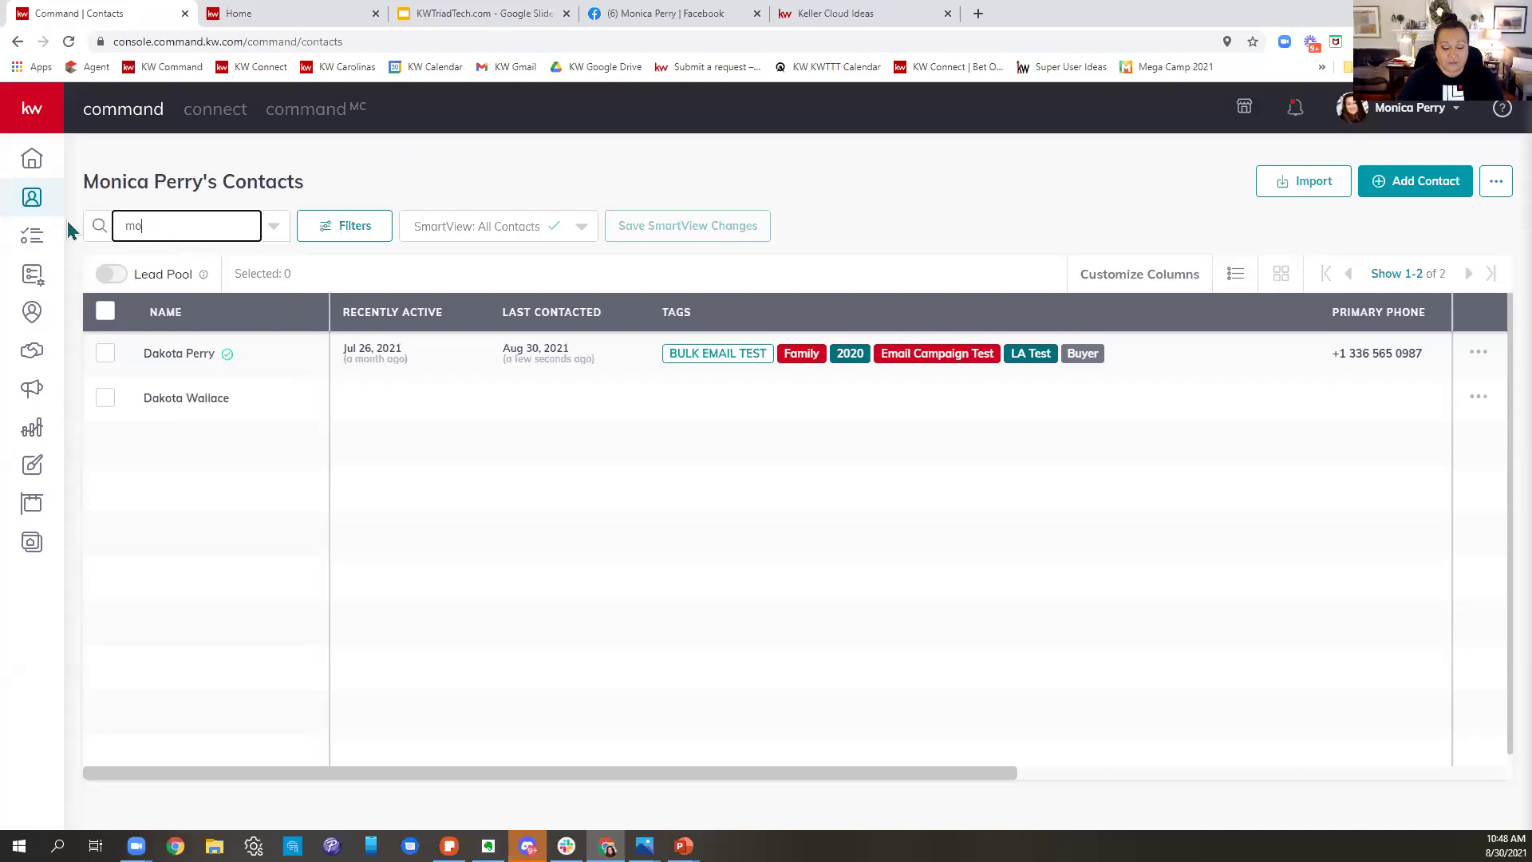
key(BackSpace)
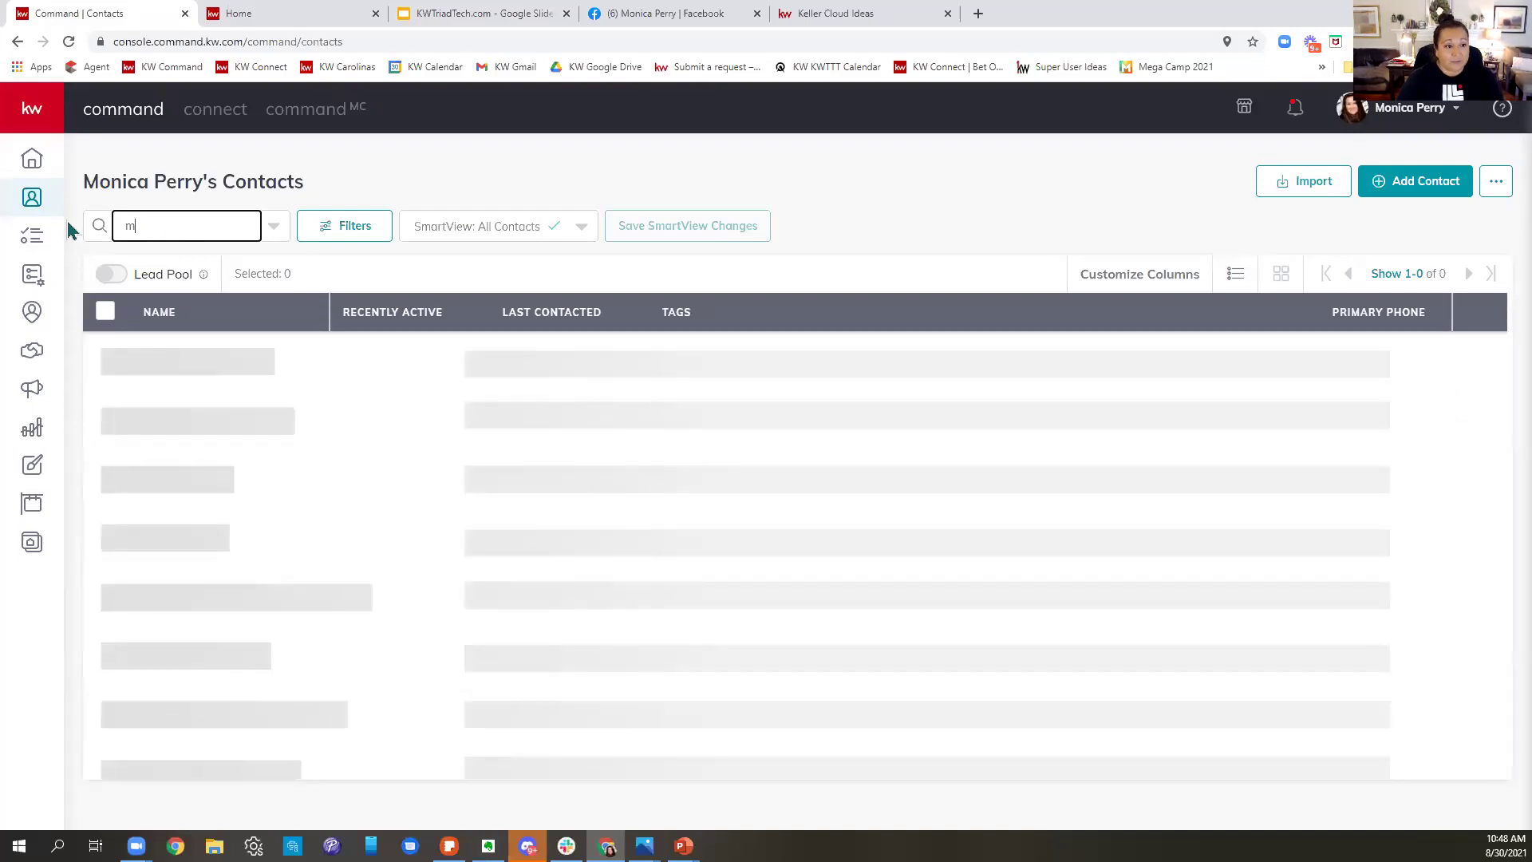
text(onica)
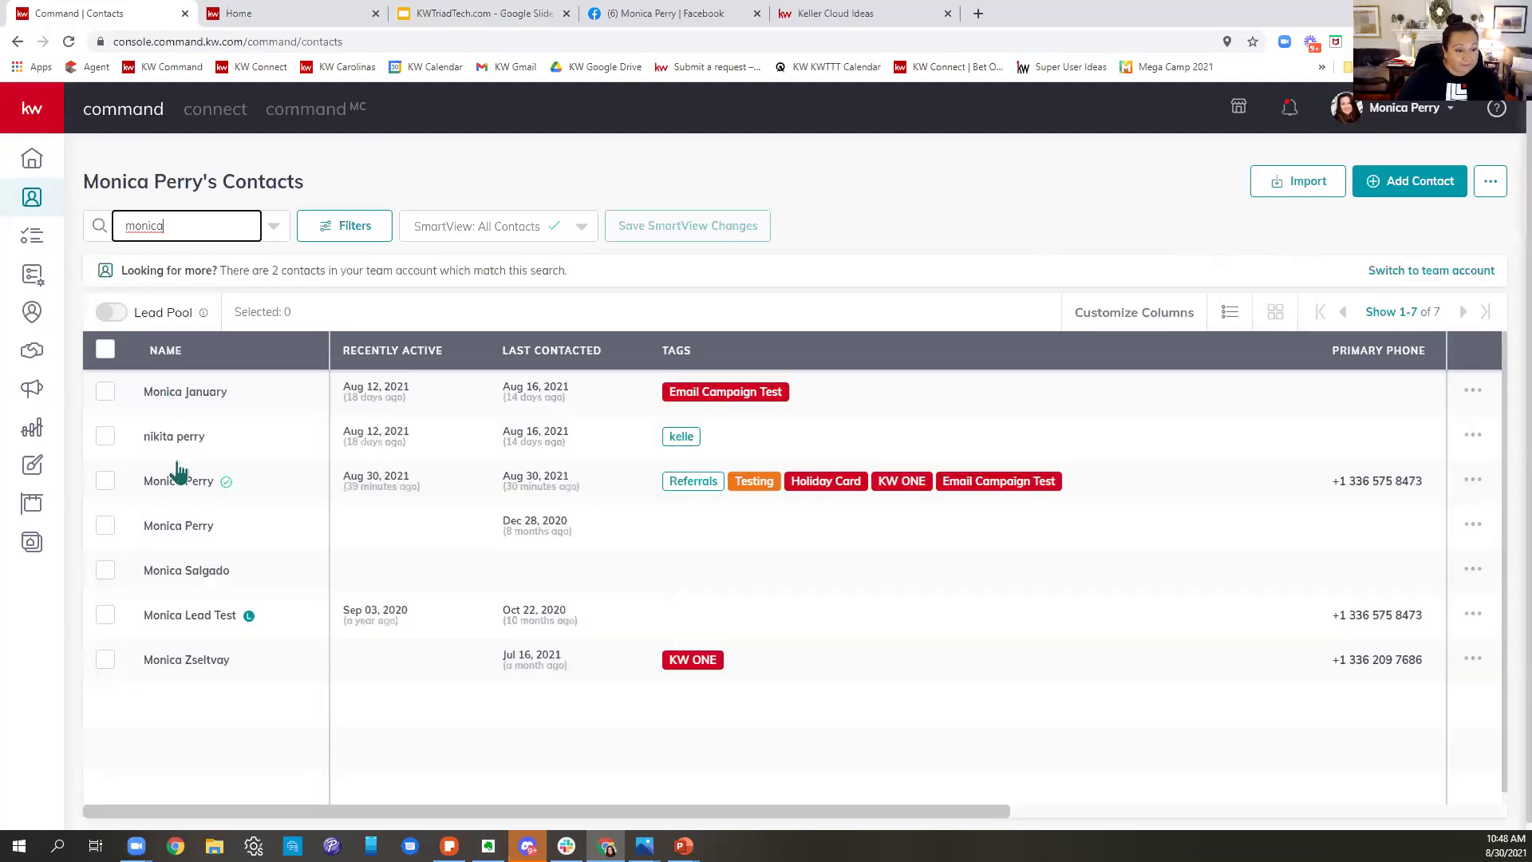
click(191, 494)
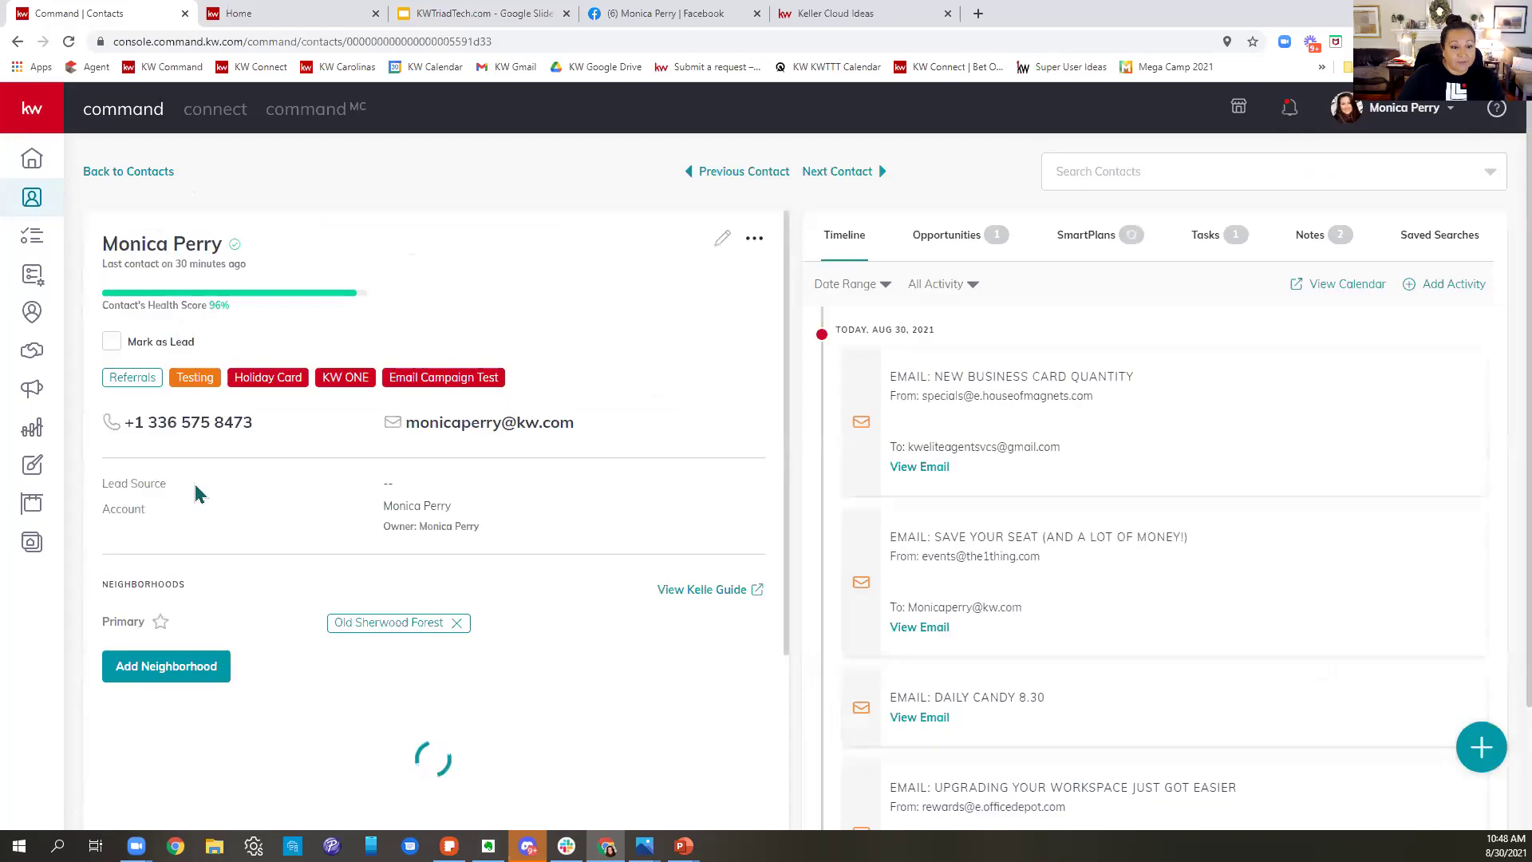
scroll(722, 541, down, 3)
scroll(723, 541, down, 1)
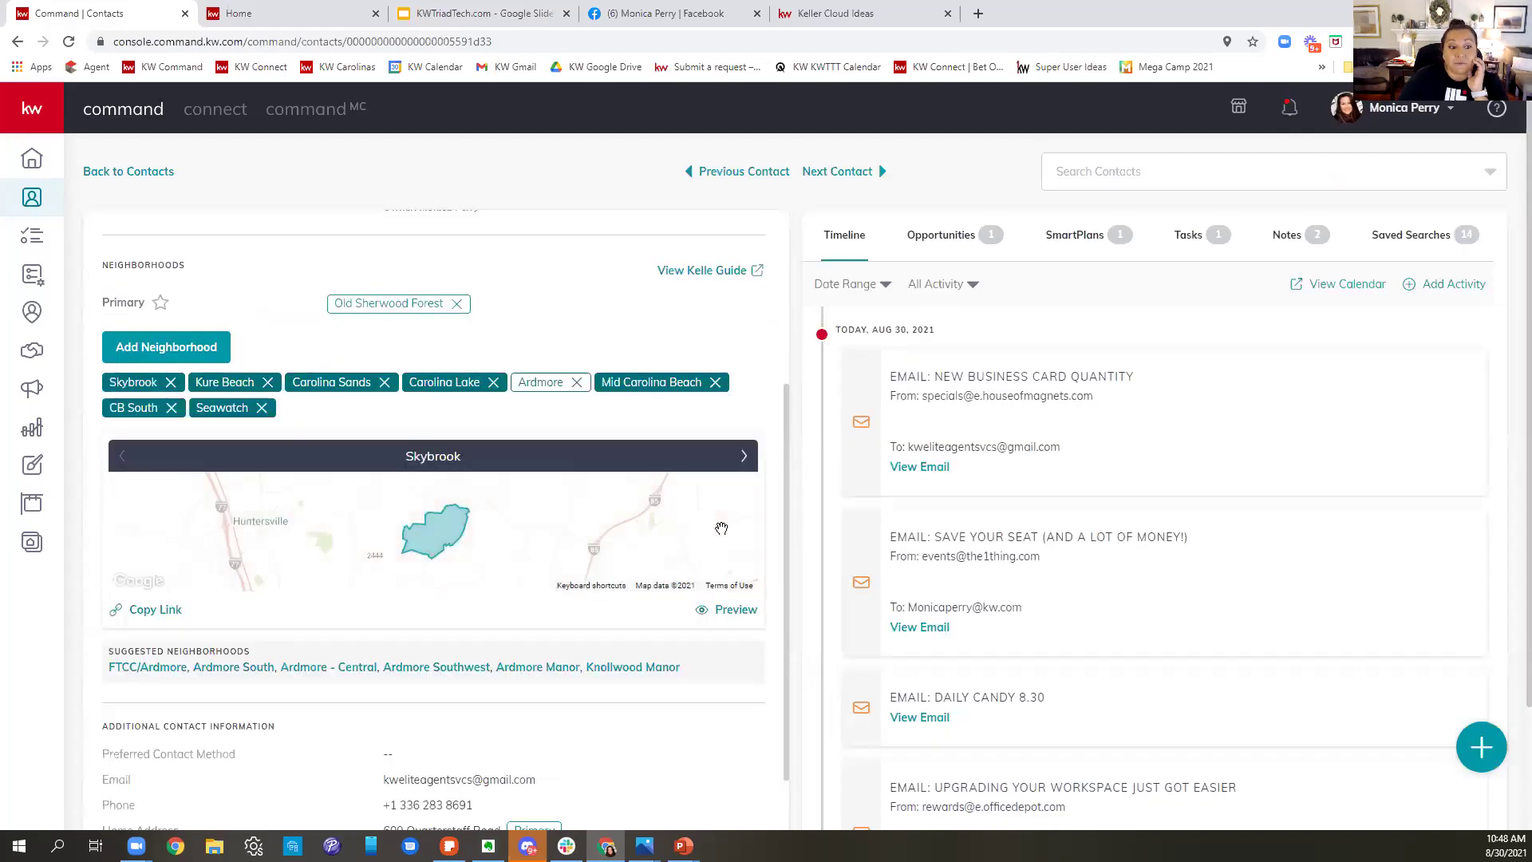
scroll(610, 538, down, 1)
scroll(619, 541, up, 1)
- Open the pick-from-map neighborhood chooser and zoom in three times to show Winston-Salem neighborhood outlines
click(190, 352)
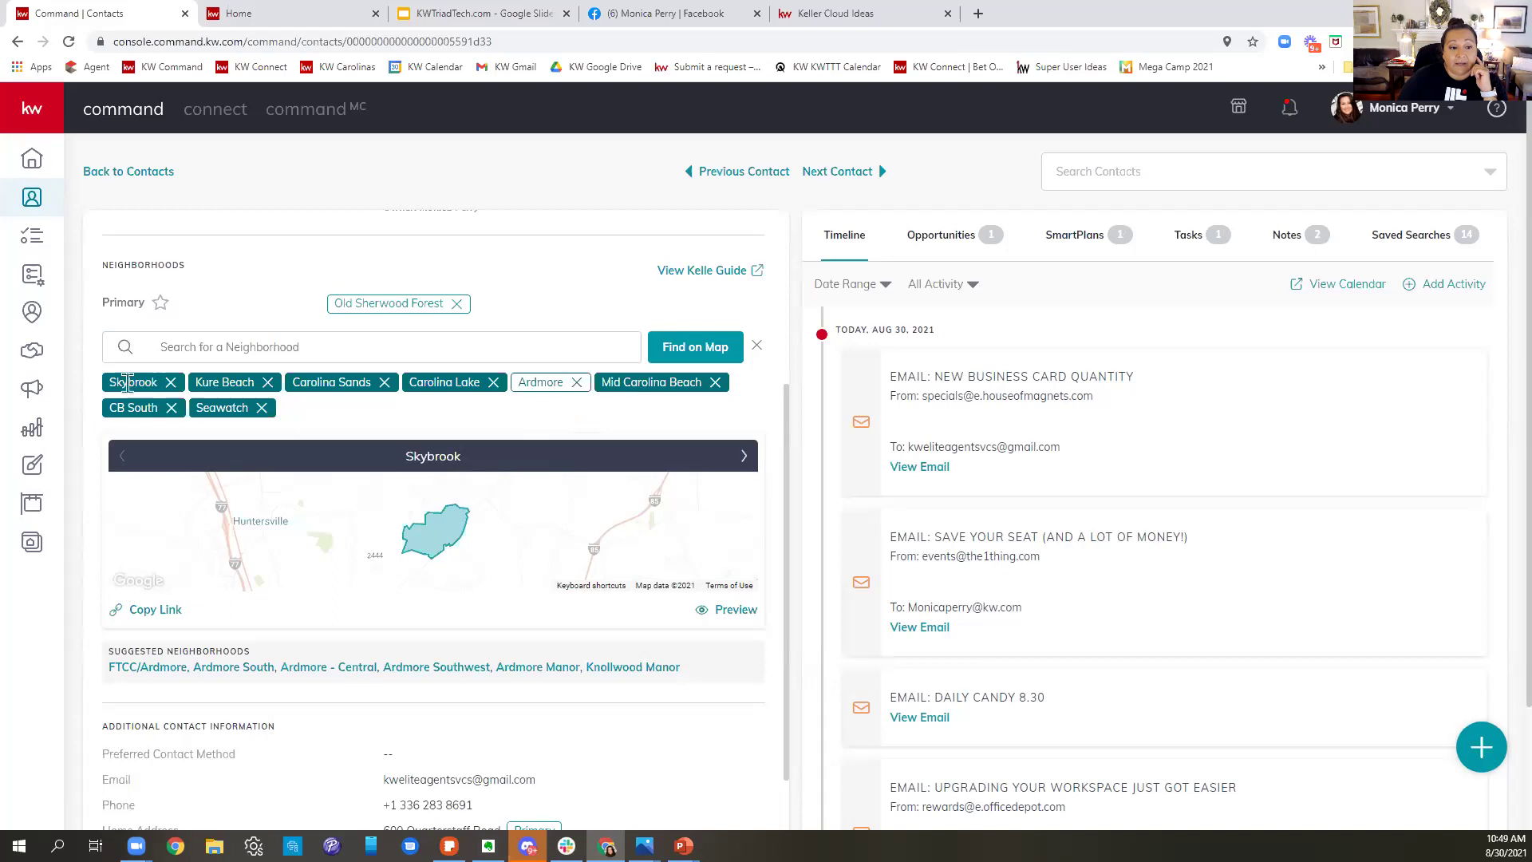
click(699, 352)
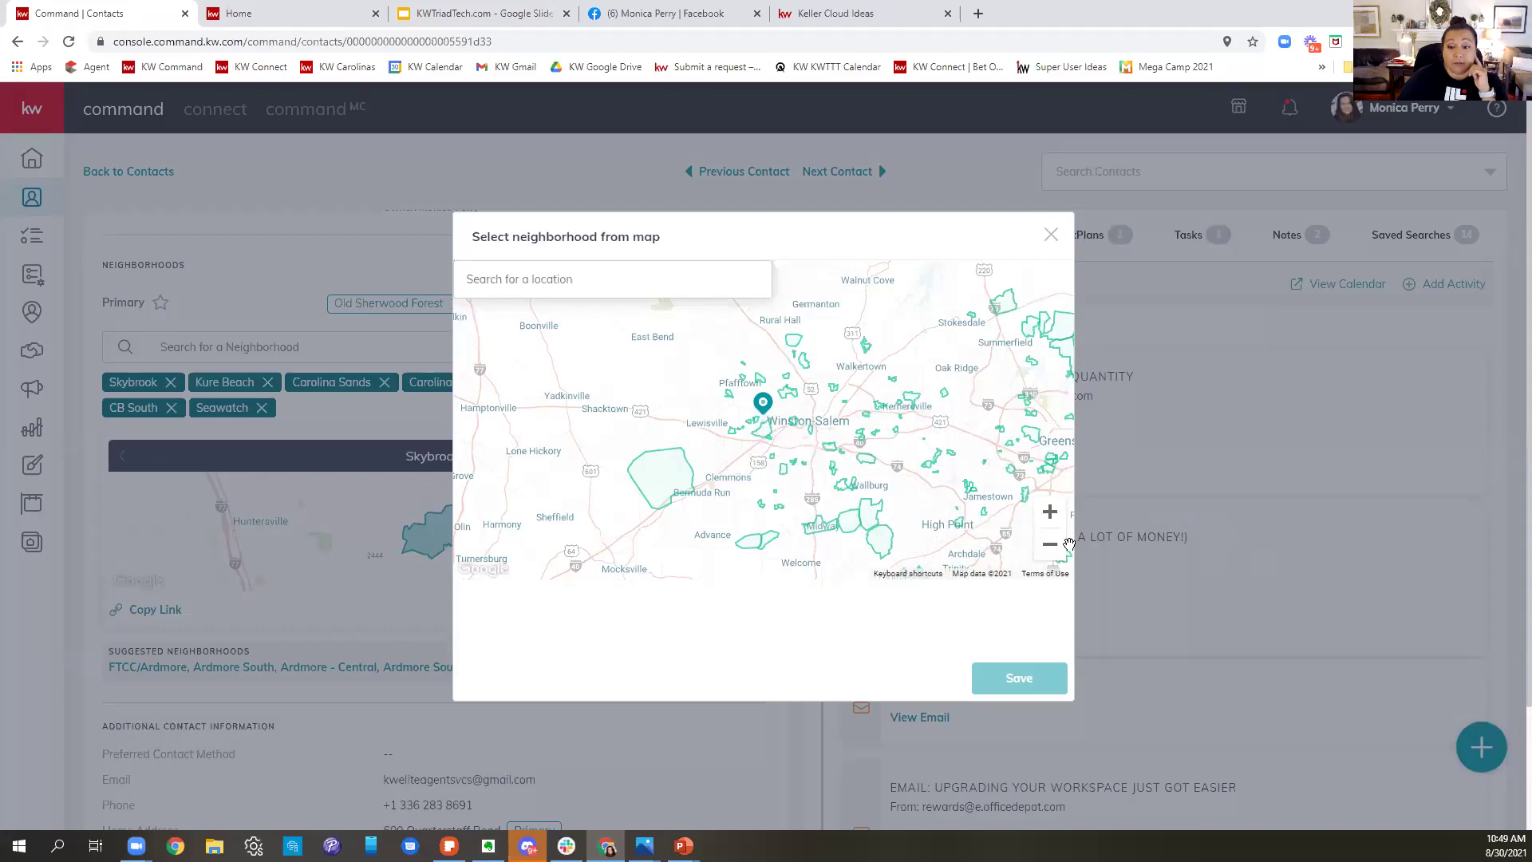
click(1052, 515)
click(1052, 515)
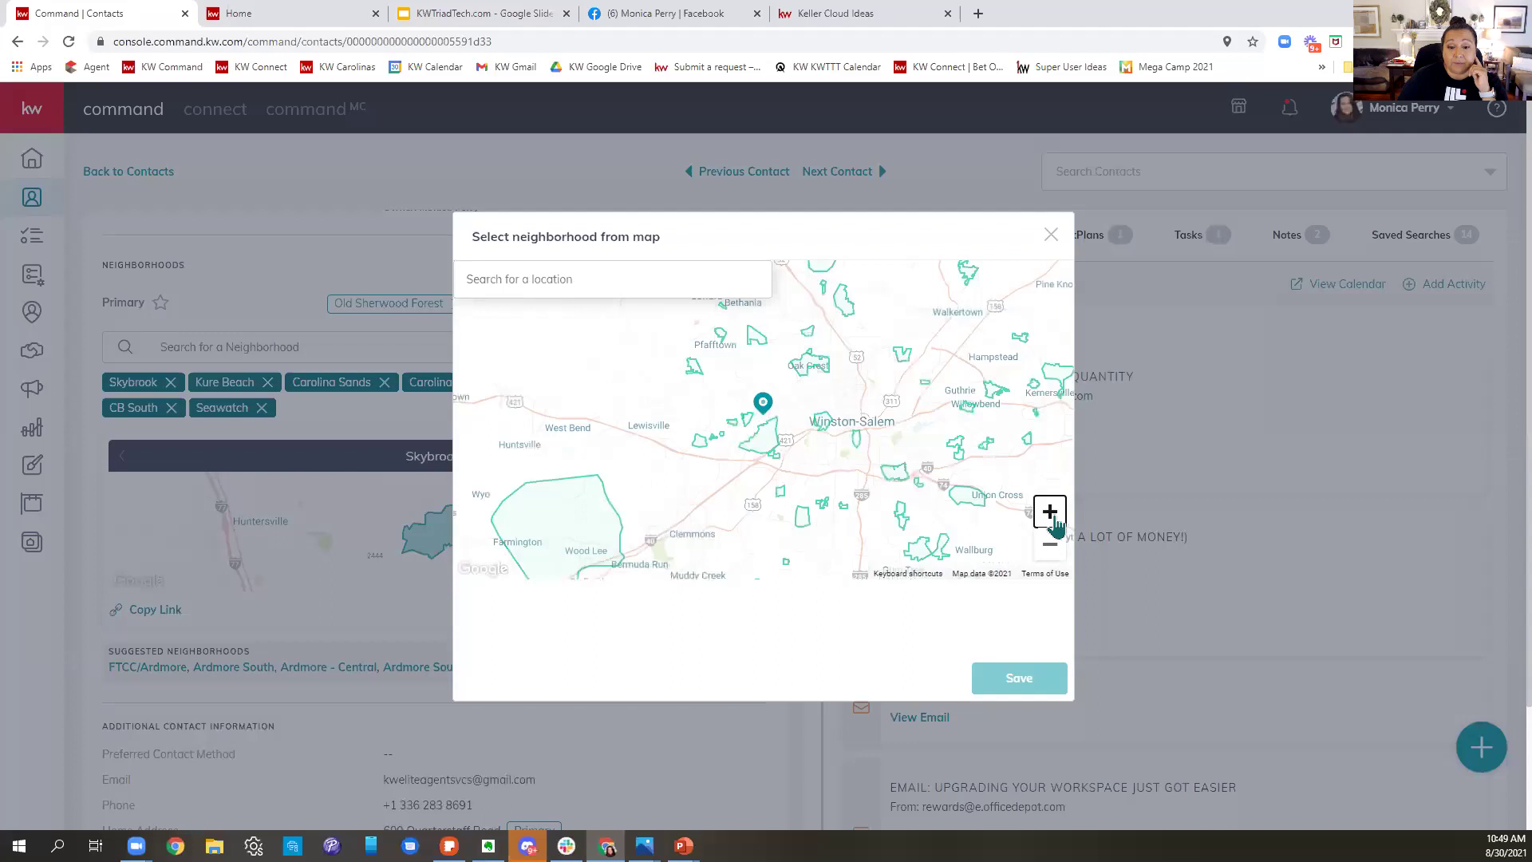
click(1052, 515)
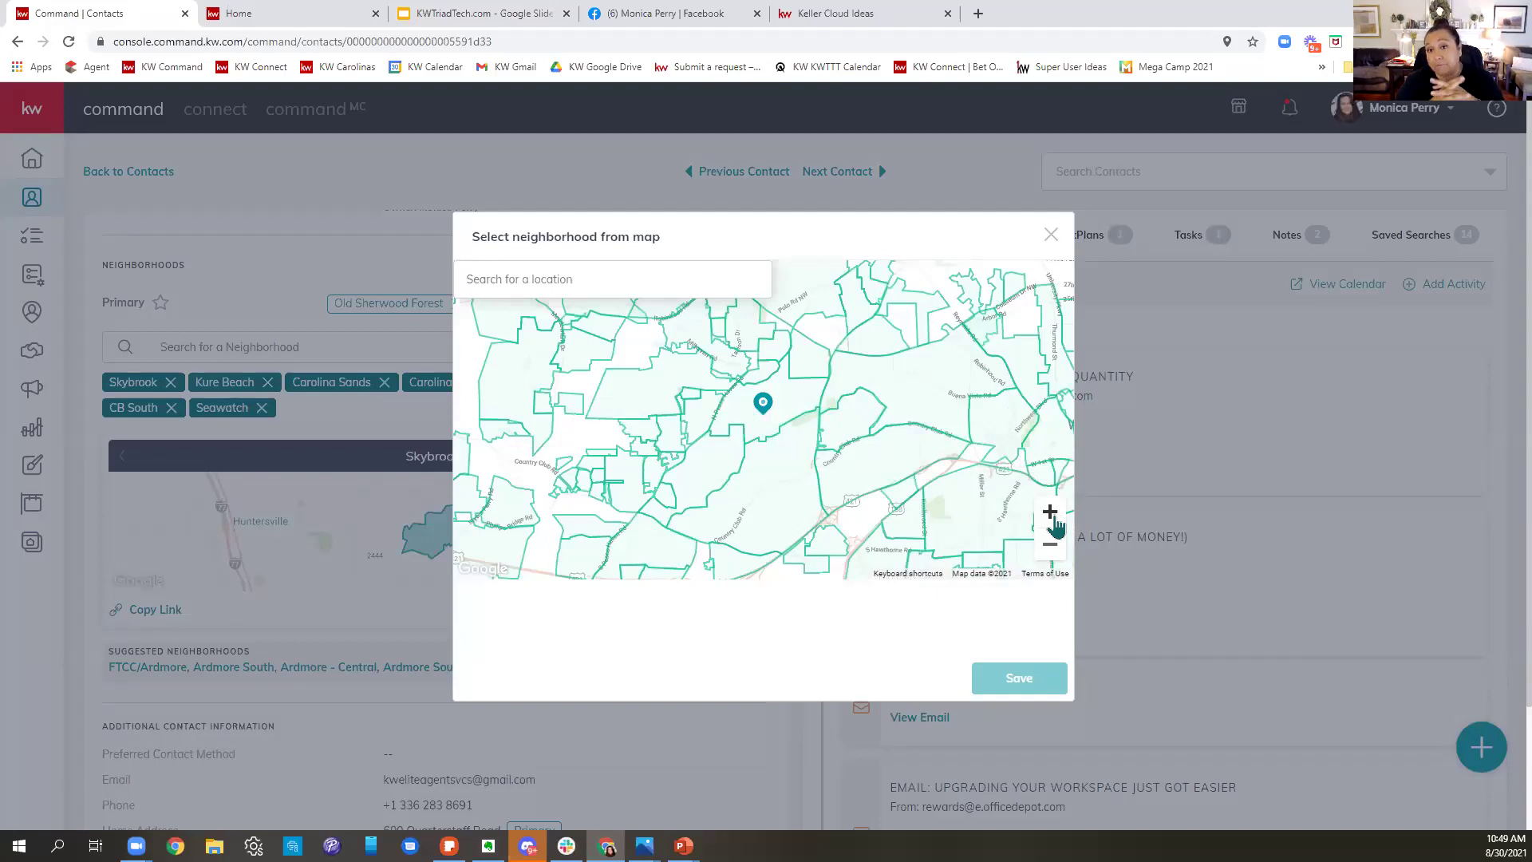
click(978, 16)
- Load nextdoor.com in the new tab, then return to the KW Command contact tab
text(nex)
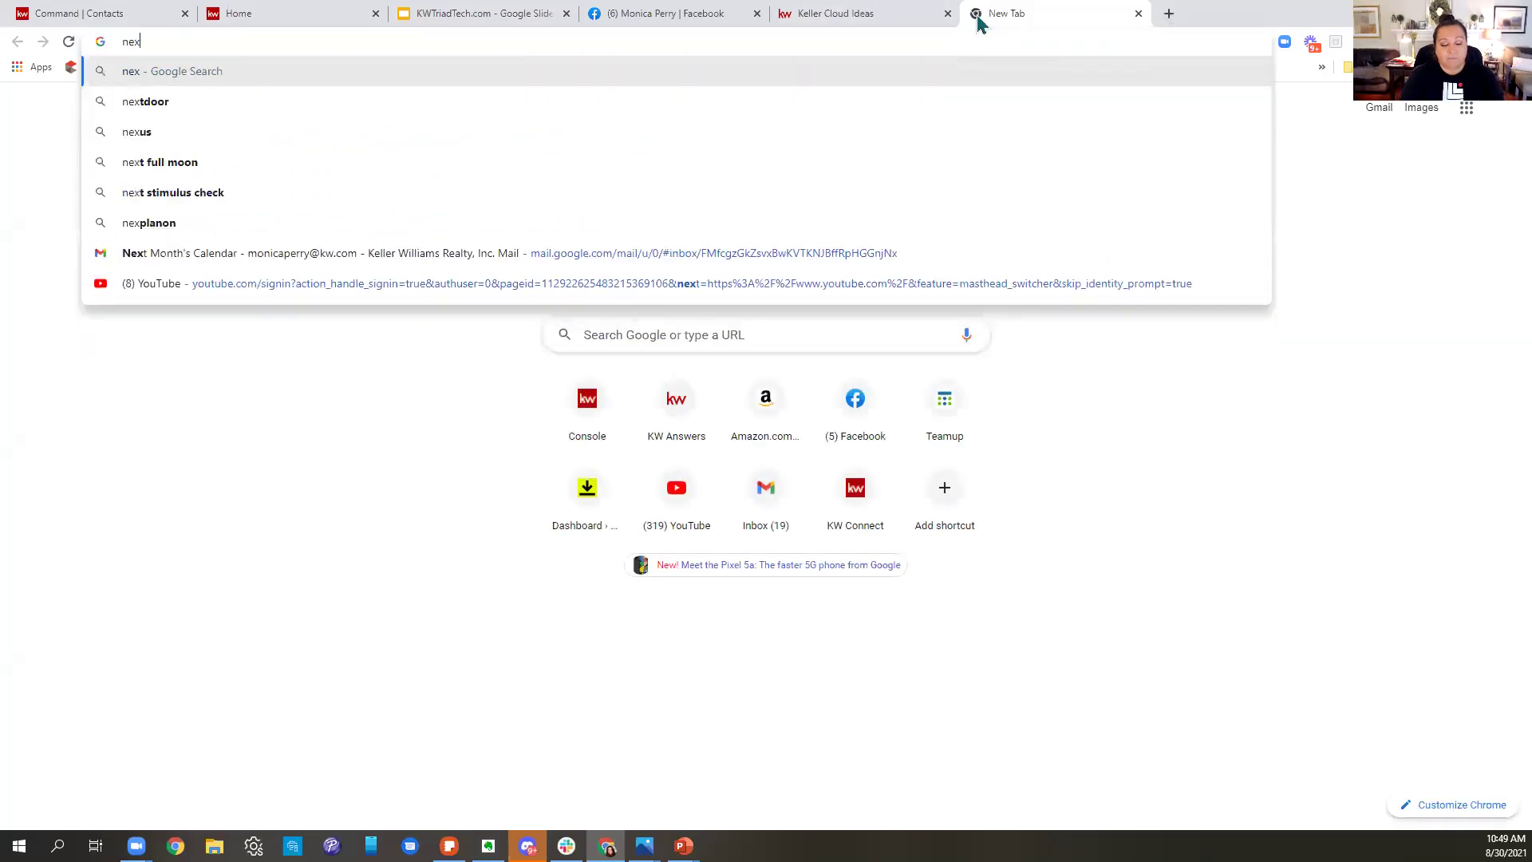
text(tdoor.com)
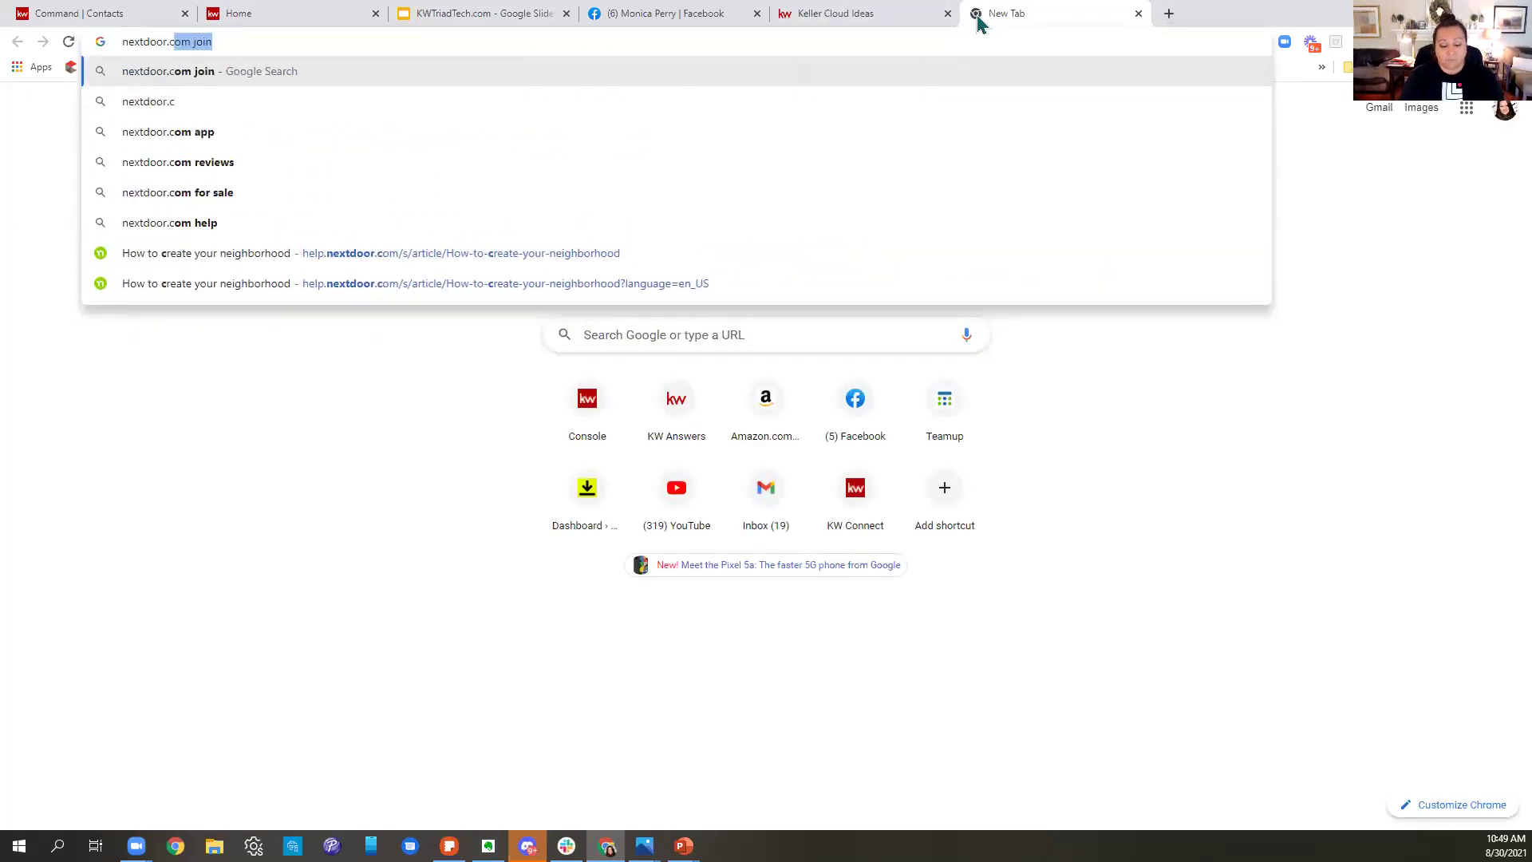
key(Return)
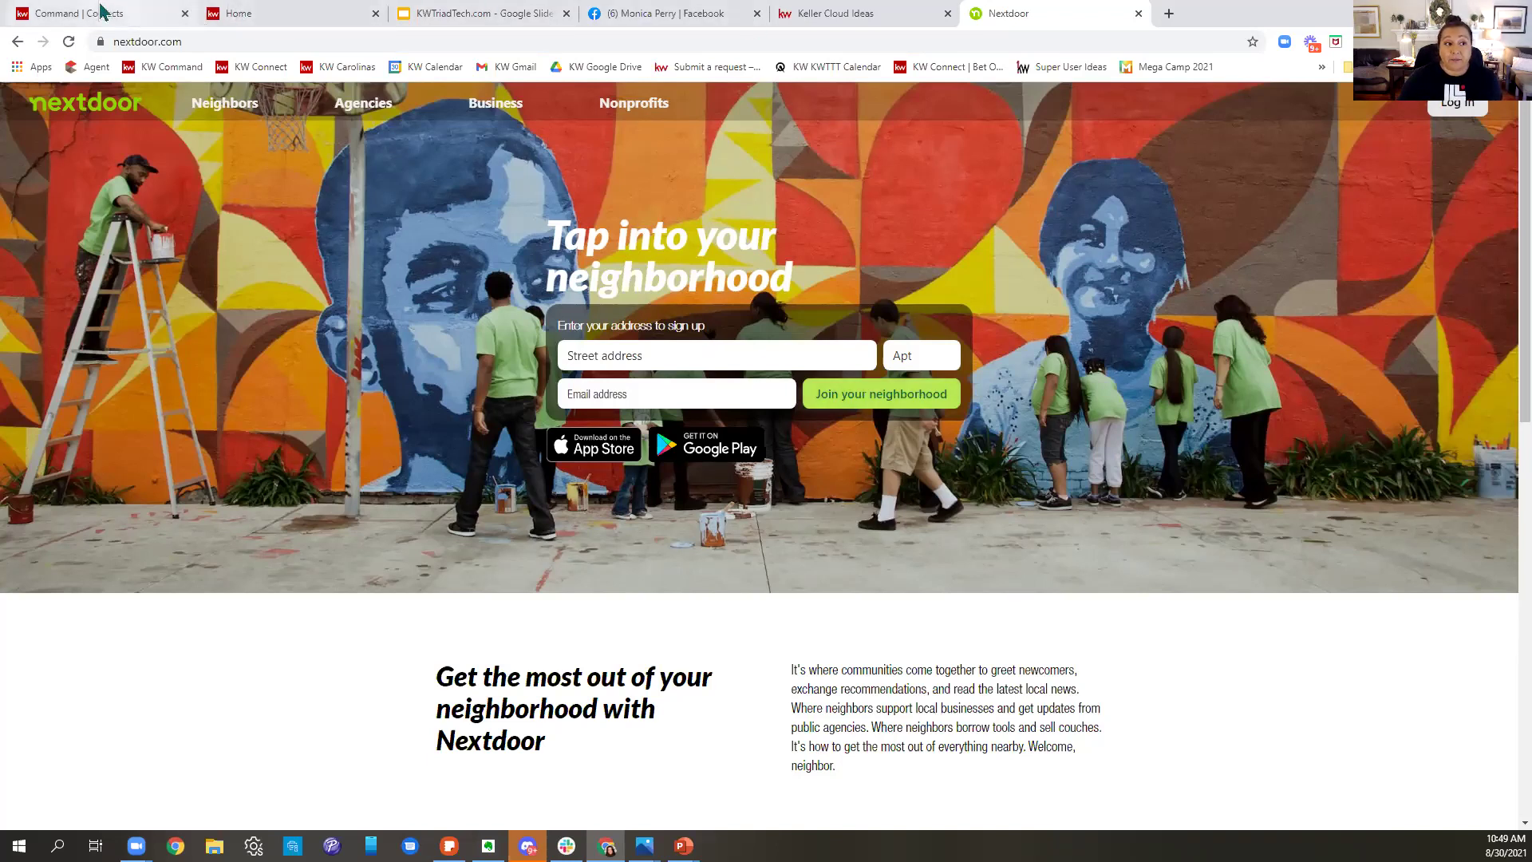
click(120, 13)
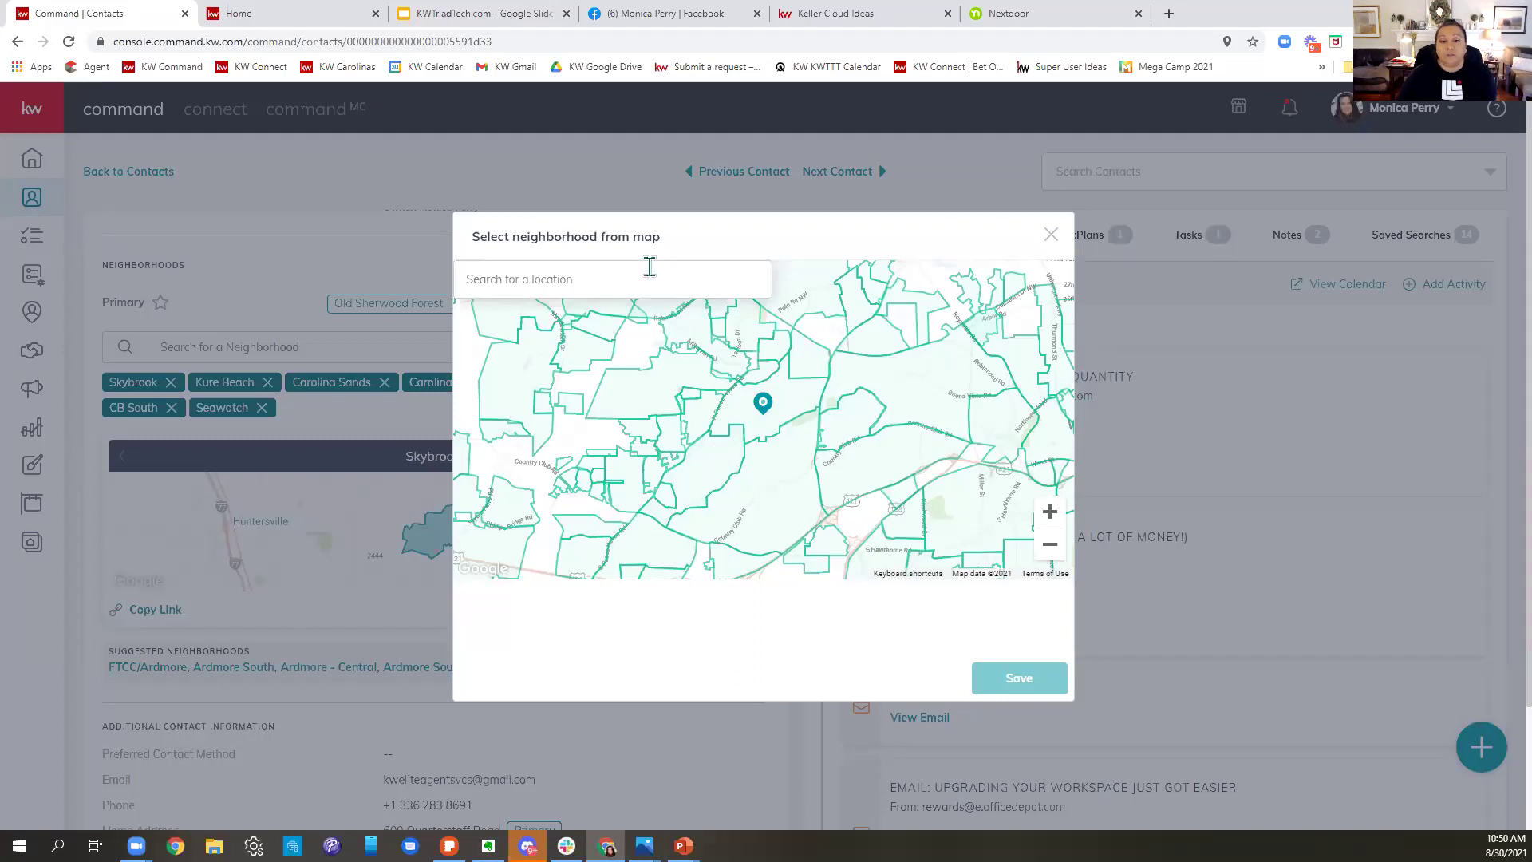
- Select Woodgrove, New Sherwood Forest, Milhaven/Peacehaven/Robinhood, Leinbach Park, Forestdale, Old Sherwood Forest and Peace Haven on the map
click(700, 419)
click(700, 369)
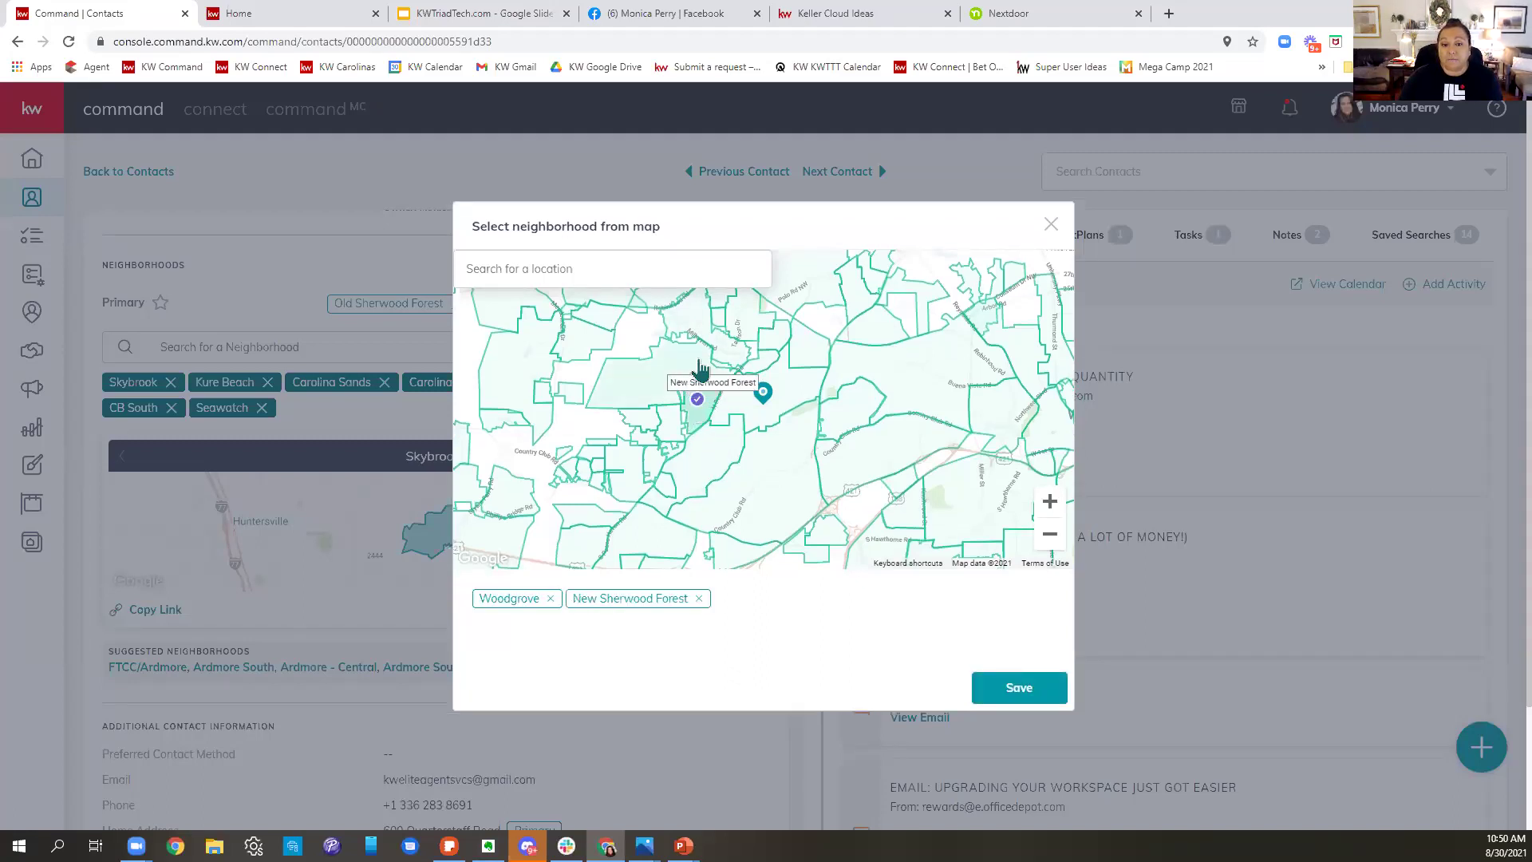
click(718, 351)
click(744, 342)
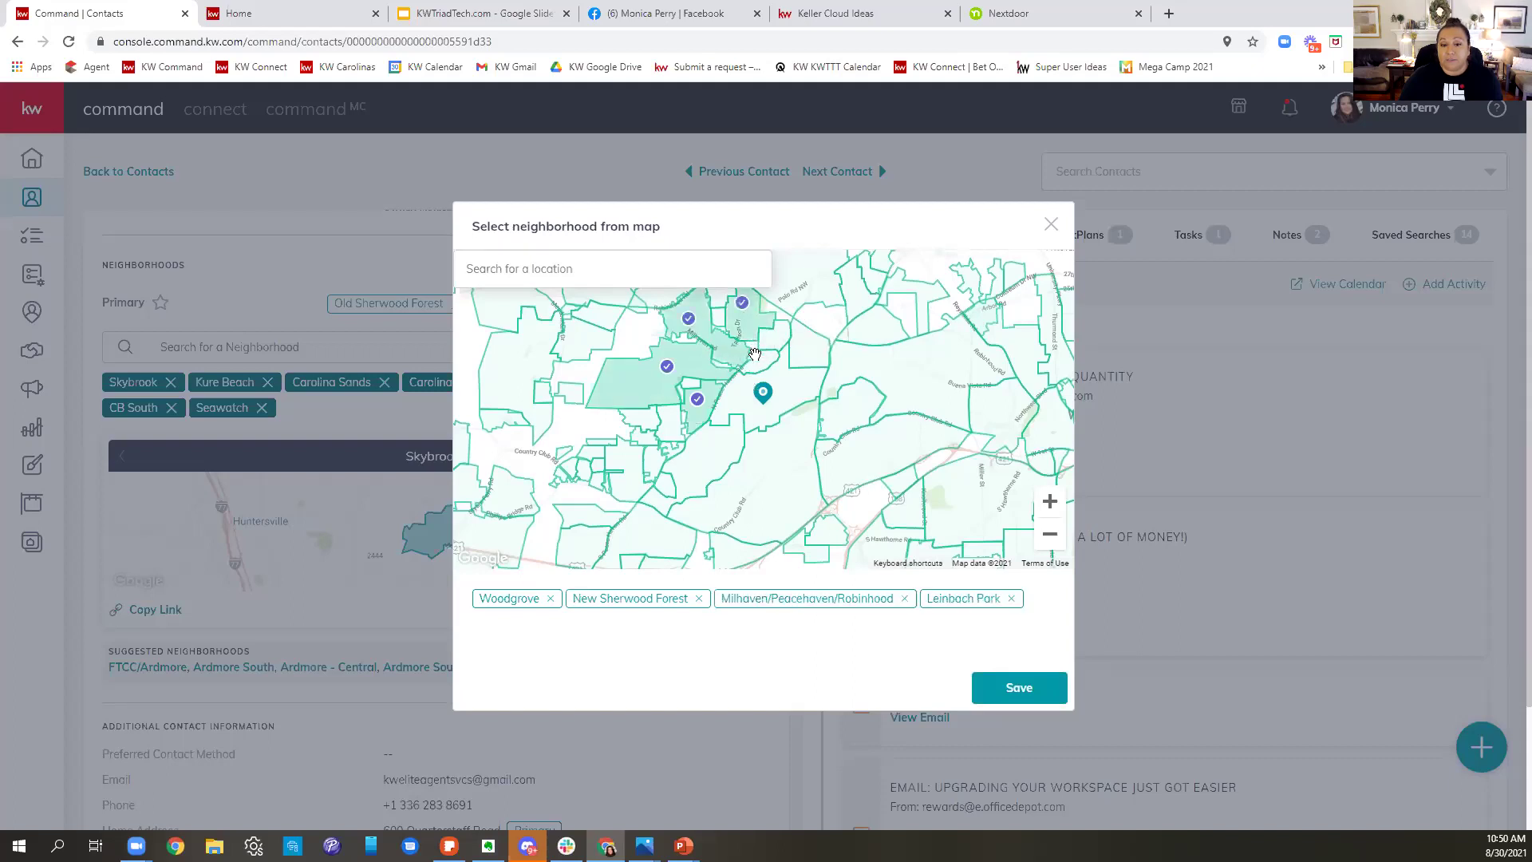
click(757, 347)
click(786, 395)
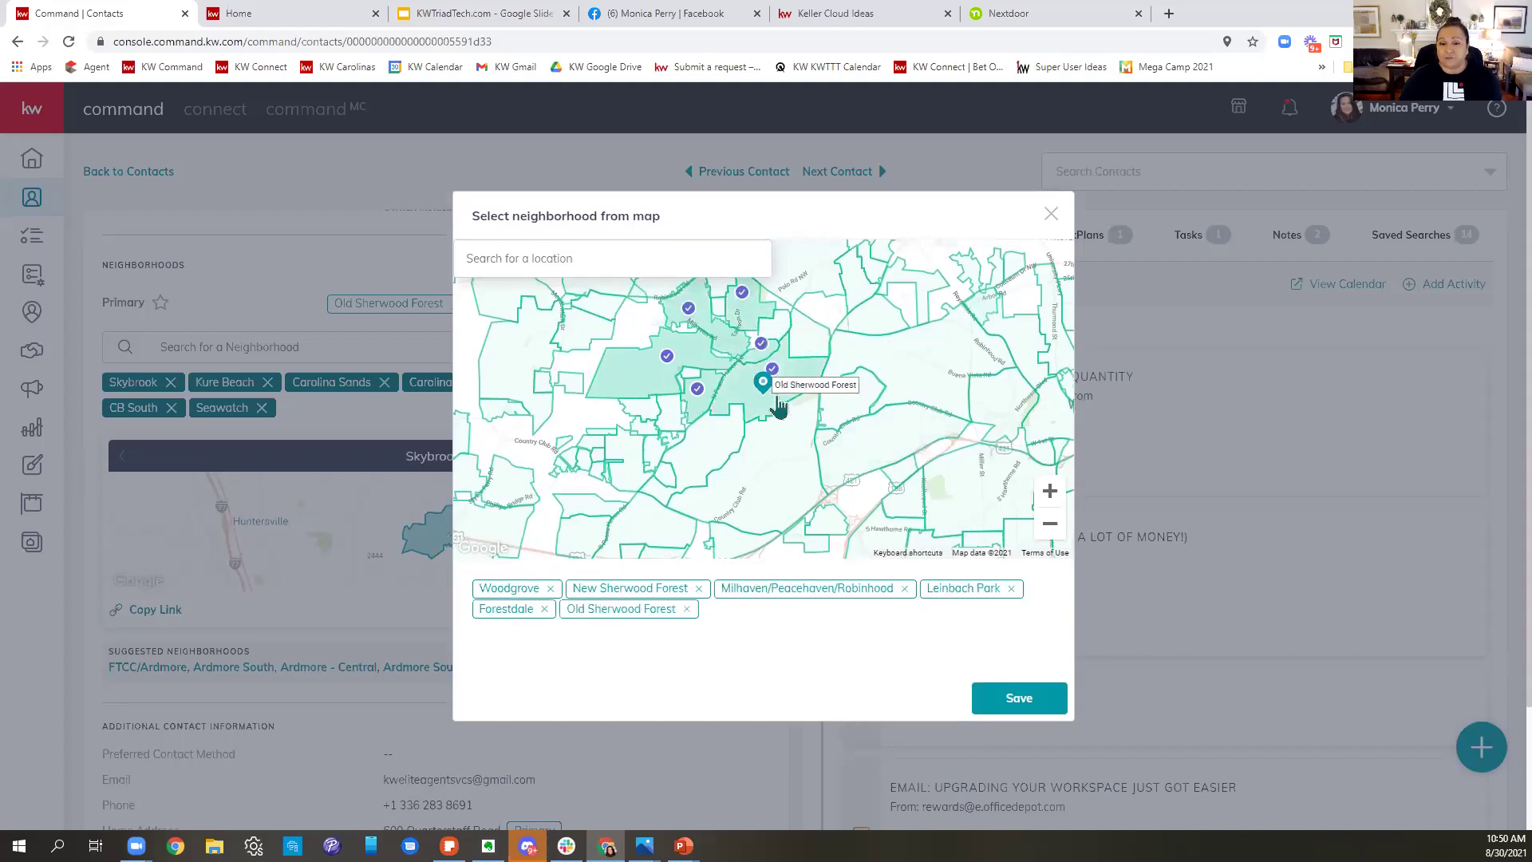
click(707, 429)
click(711, 444)
click(694, 415)
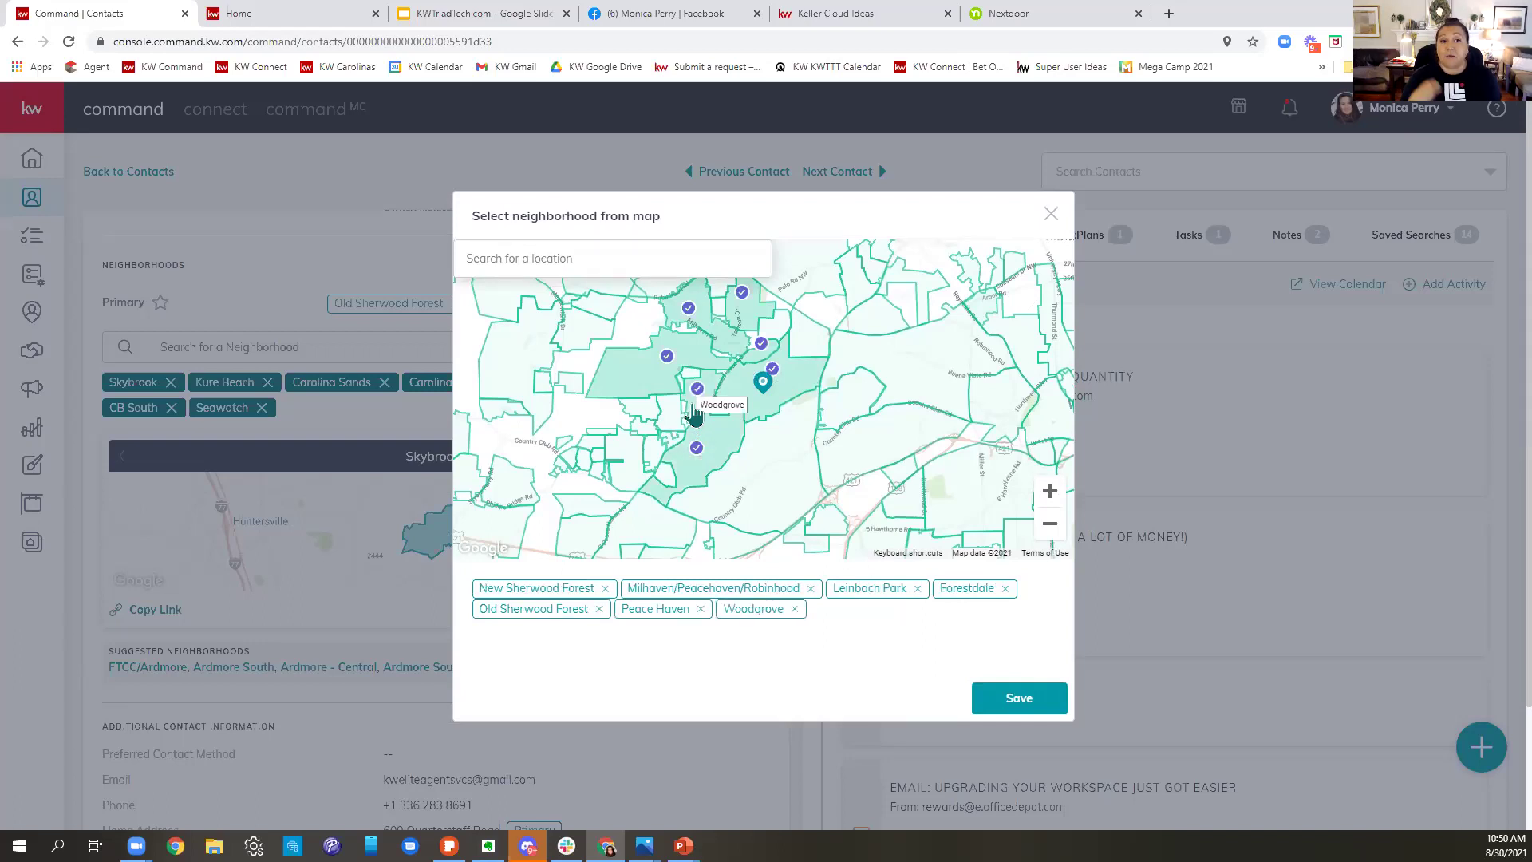
click(1169, 14)
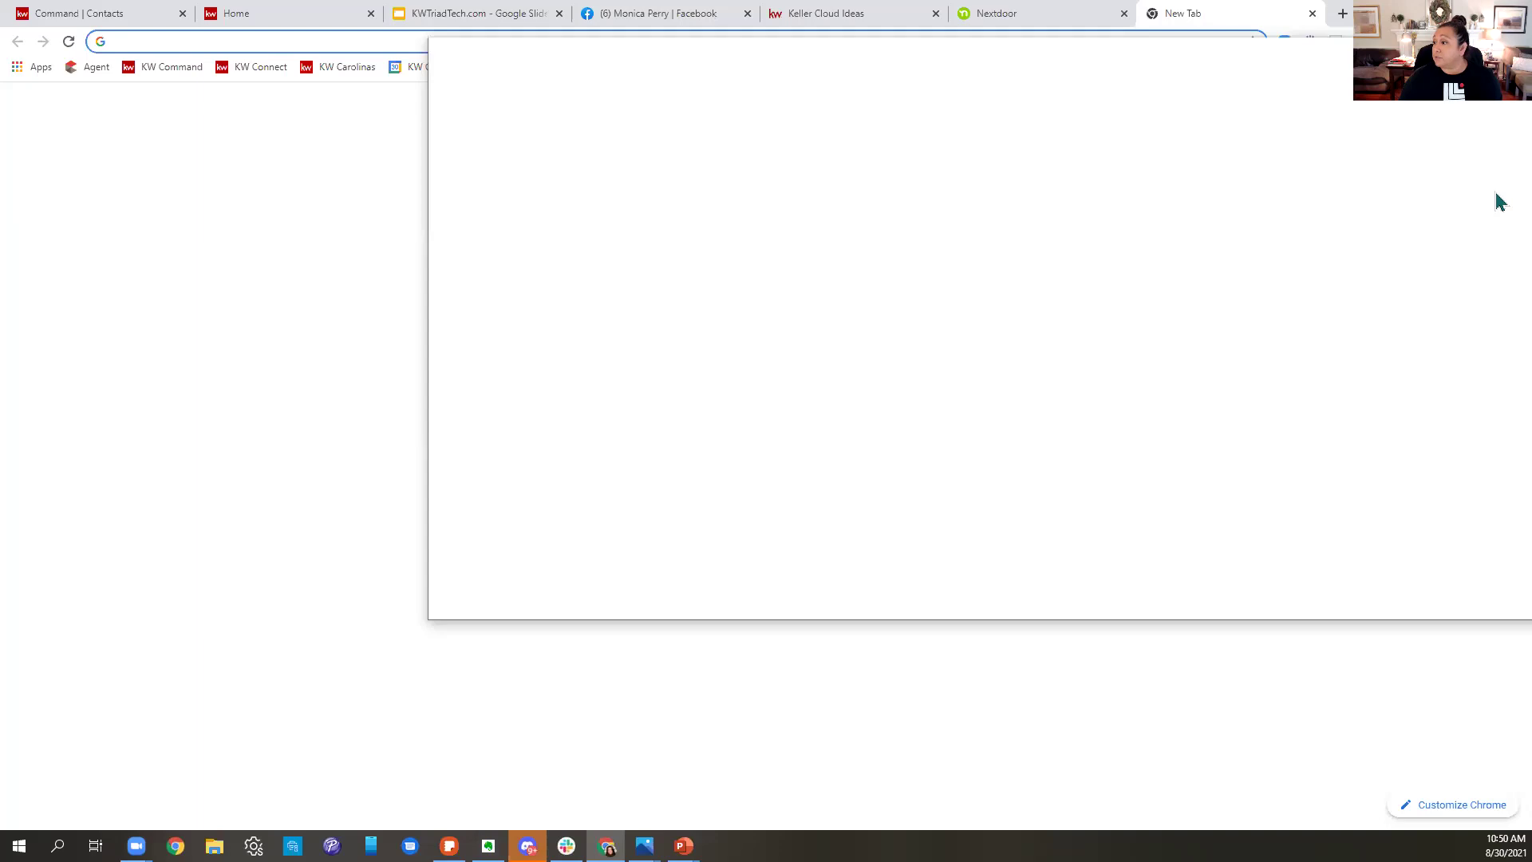
- Close the blank new tab with Ctrl+W to get back to the KW Command map chooser
key(ctrl+w)
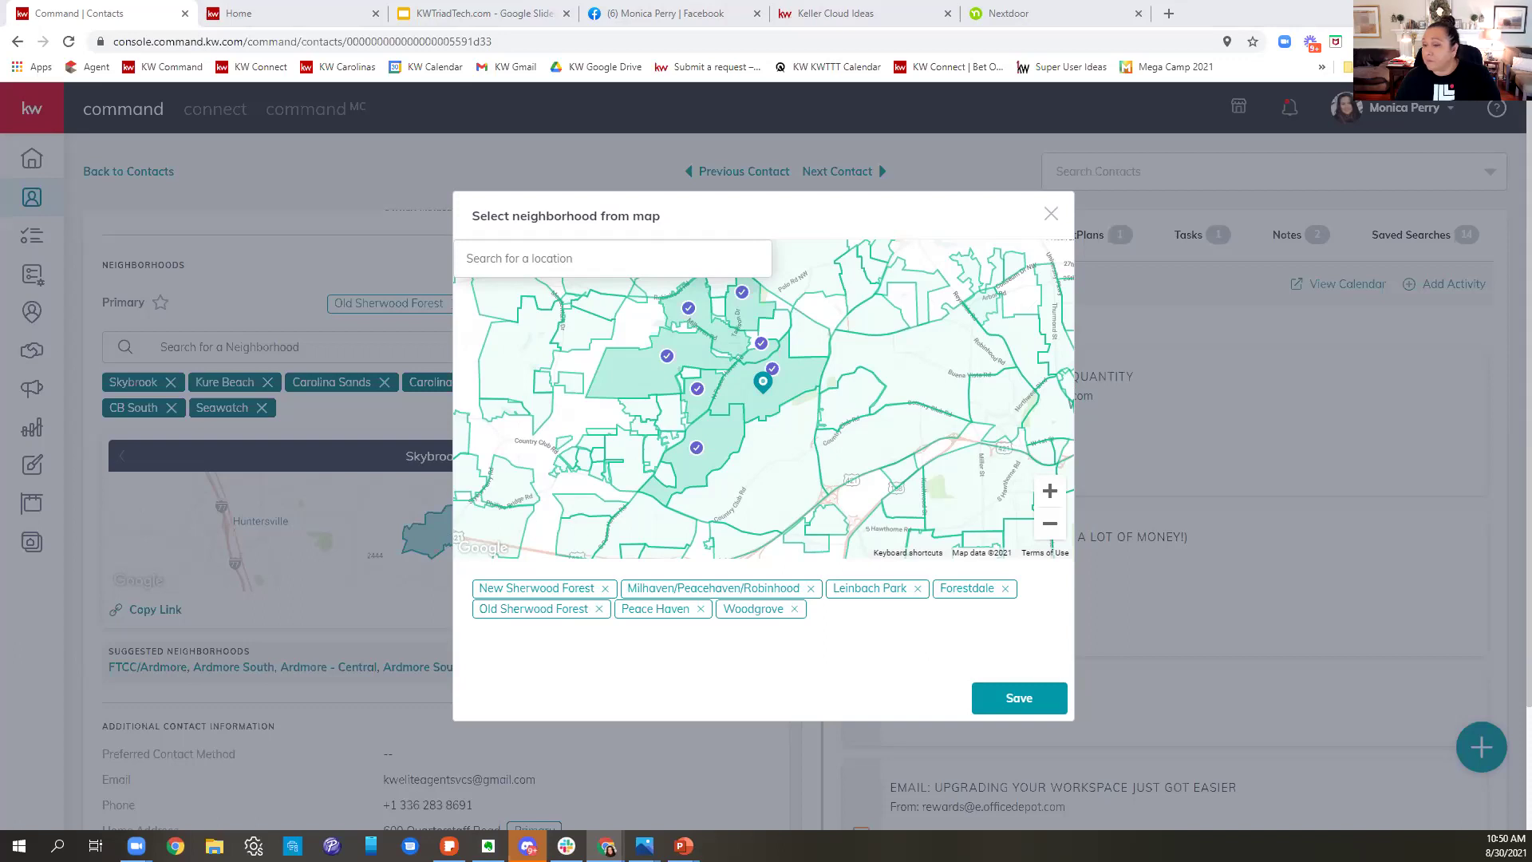
- Maximize the Gmail window and read through the Old Sherwood Forest Monthly Neighborhood Update email
drag(1531, 49, 1236, 50)
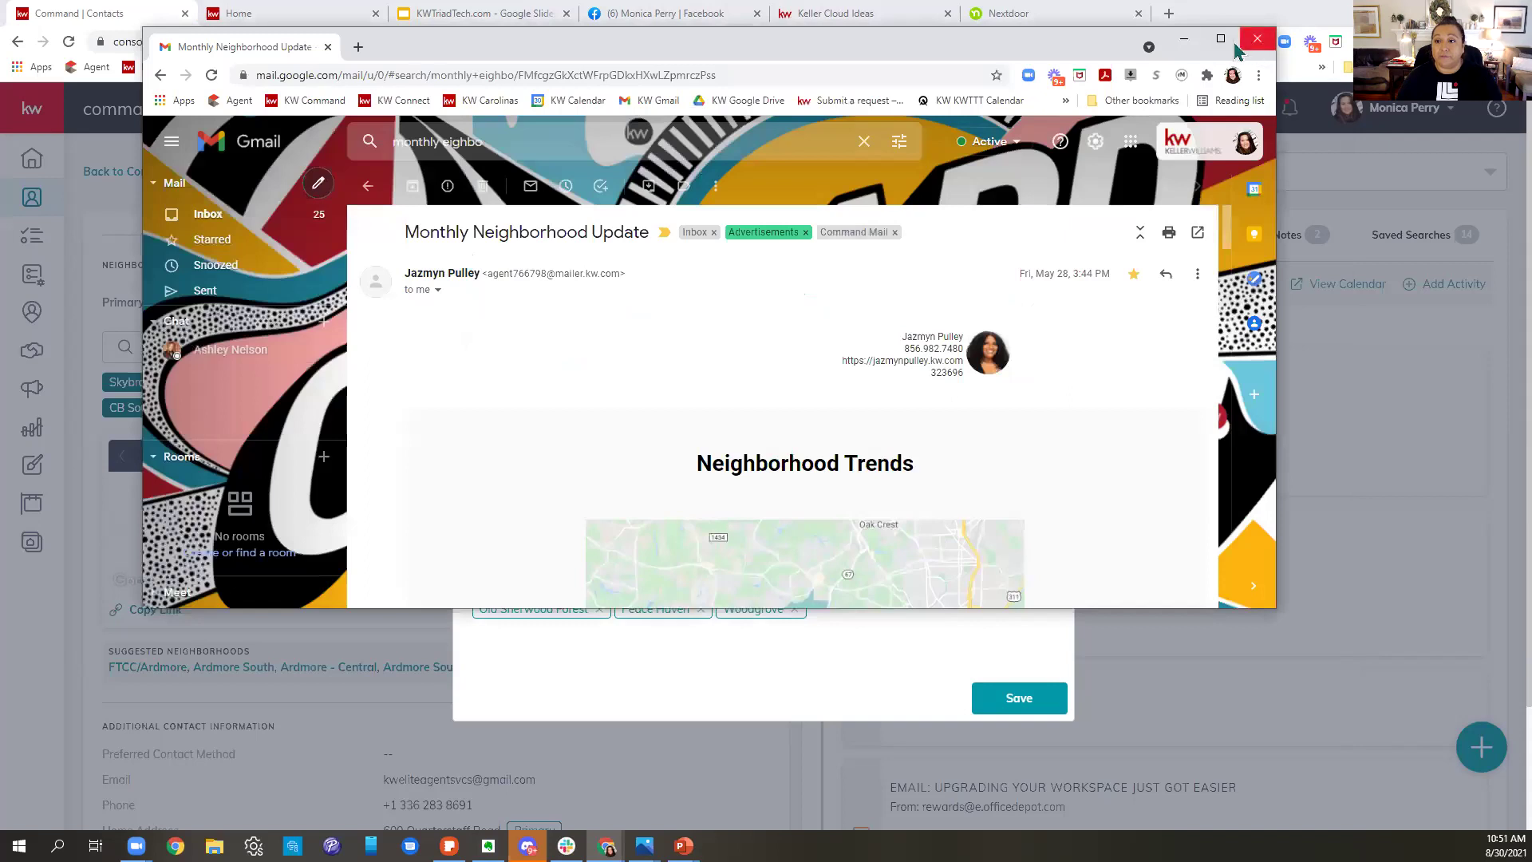
click(1220, 38)
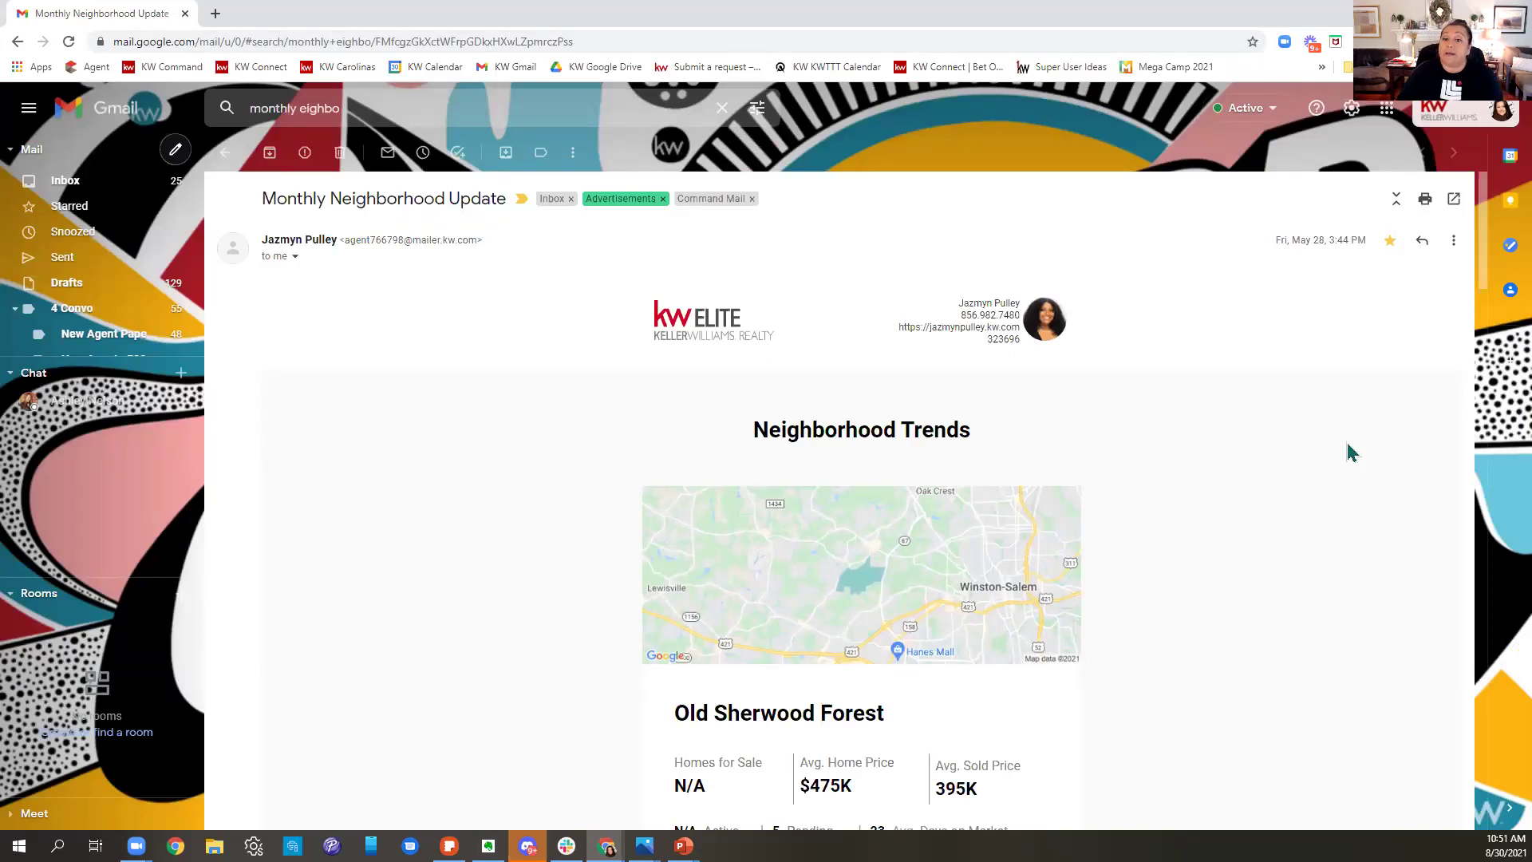
scroll(1377, 510, down, 1)
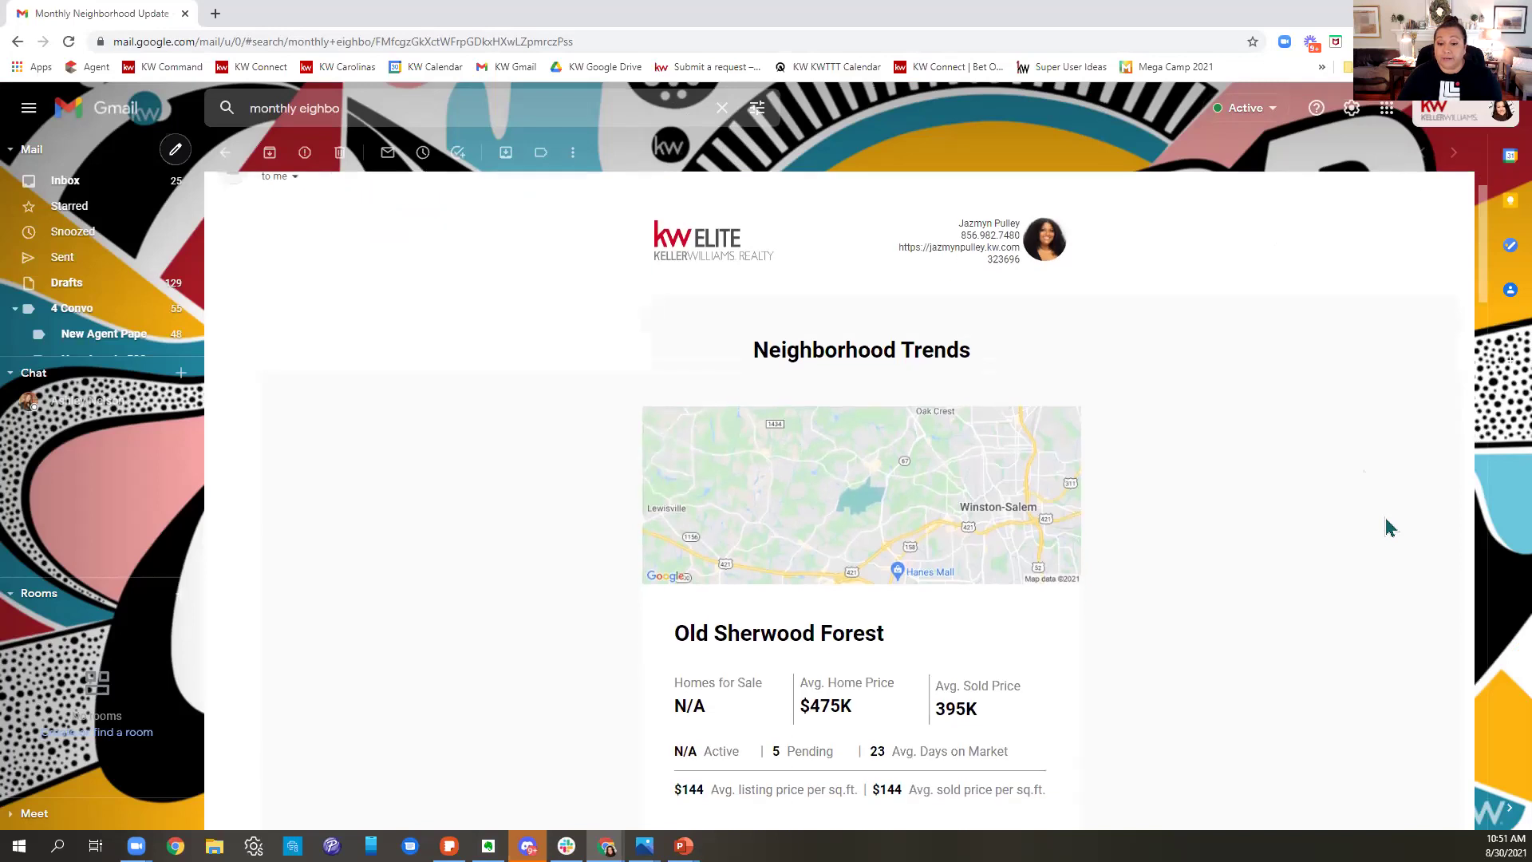
scroll(1389, 527, down, 2)
scroll(1389, 523, down, 1)
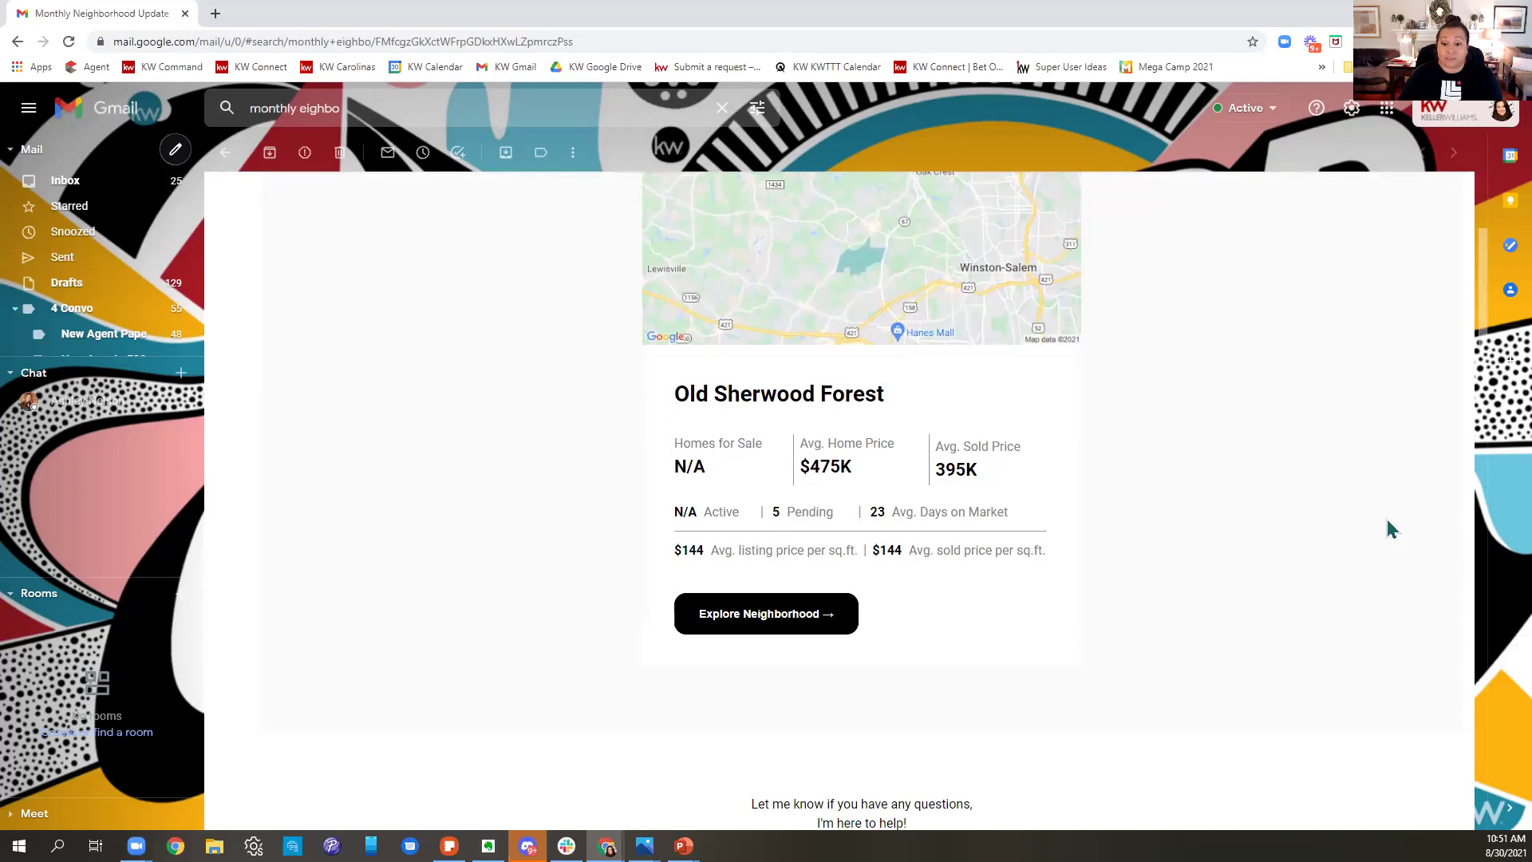
scroll(1389, 524, up, 3)
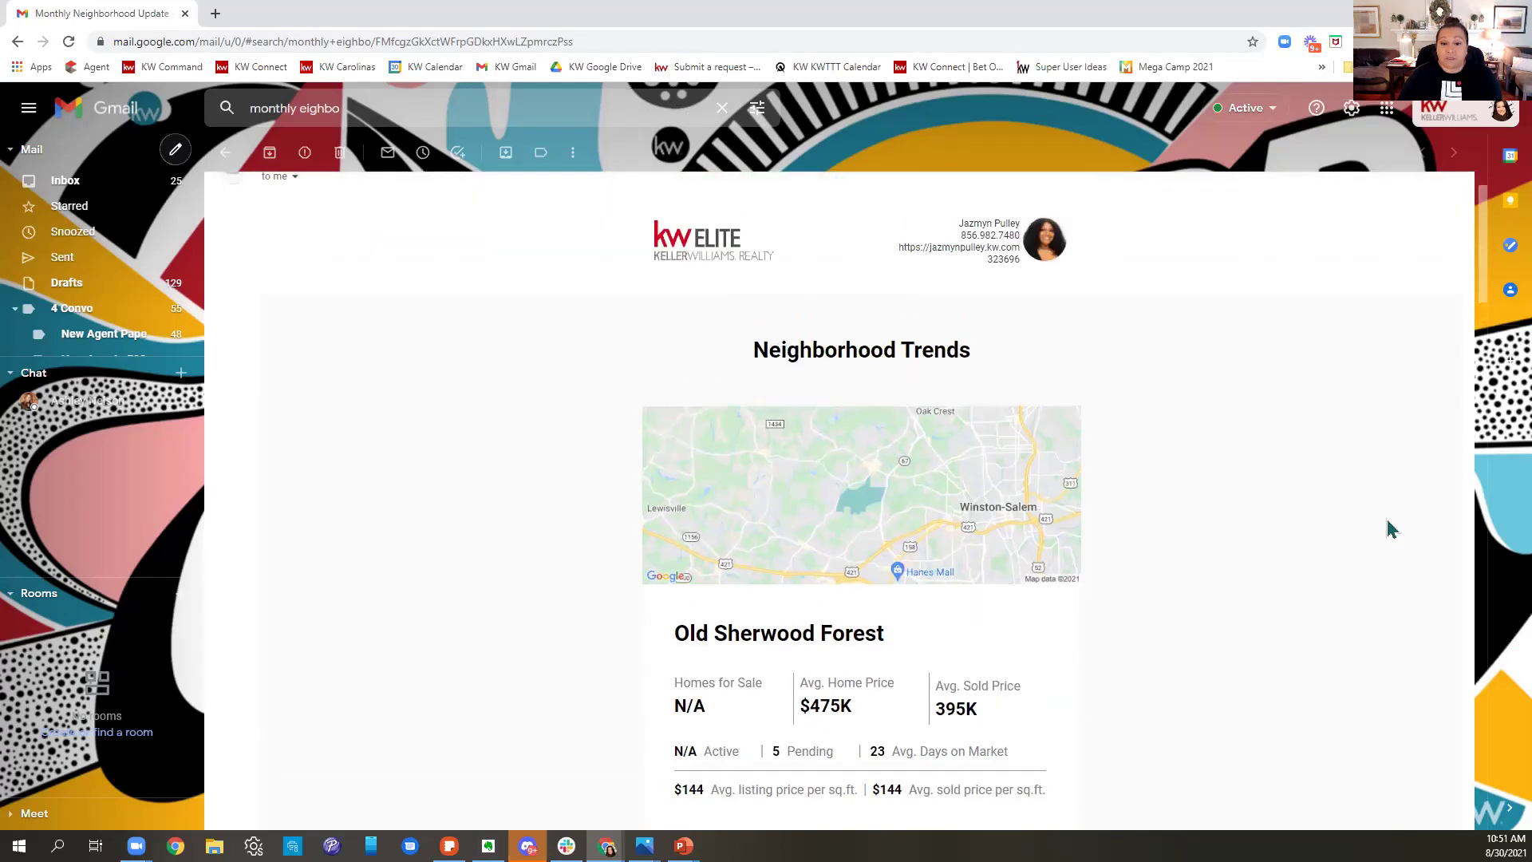
scroll(1388, 523, down, 2)
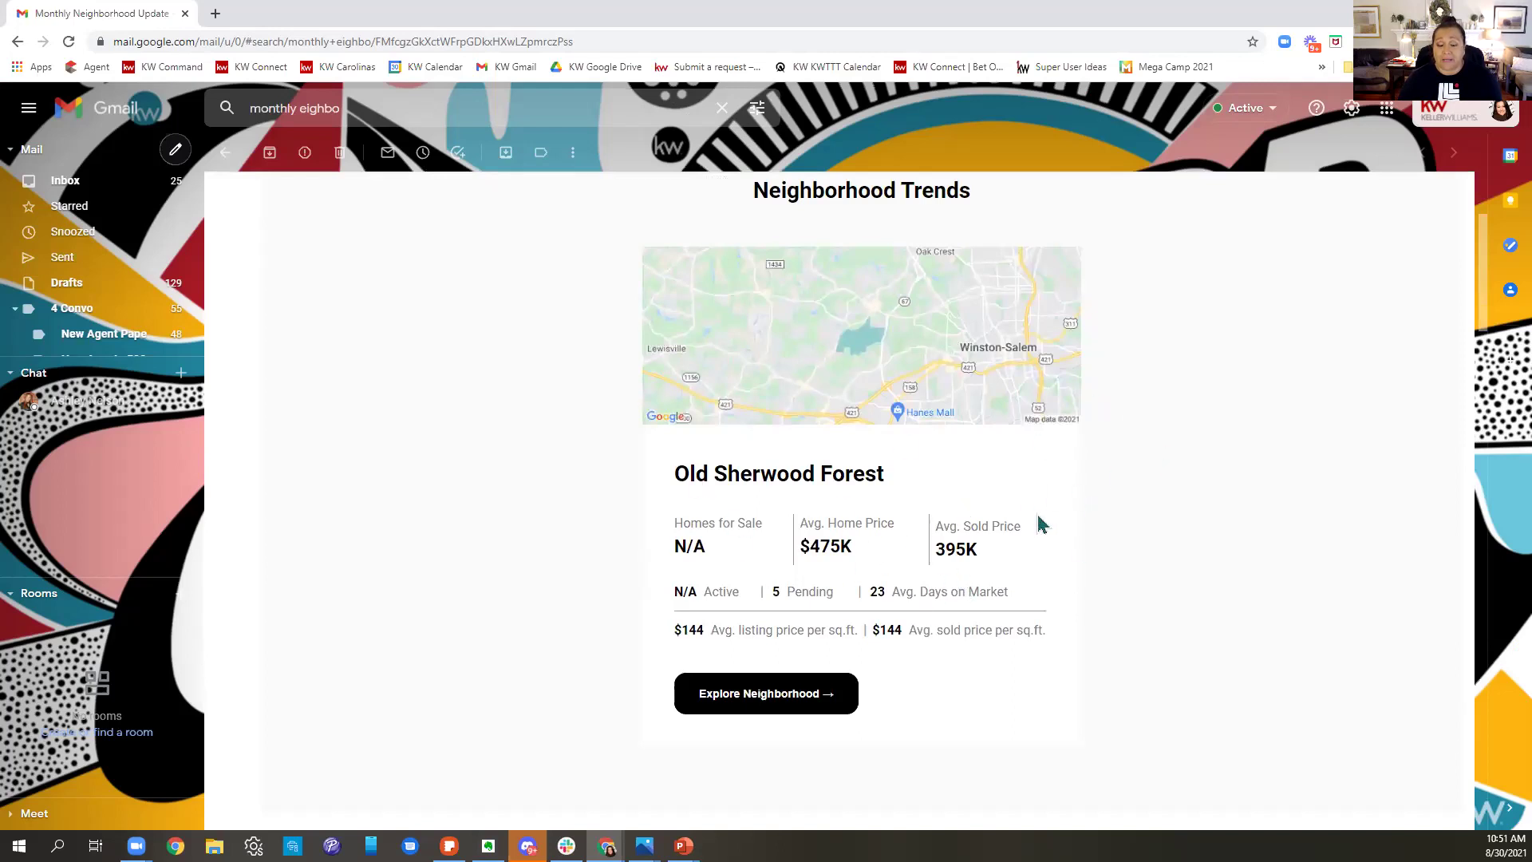
scroll(1118, 540, down, 3)
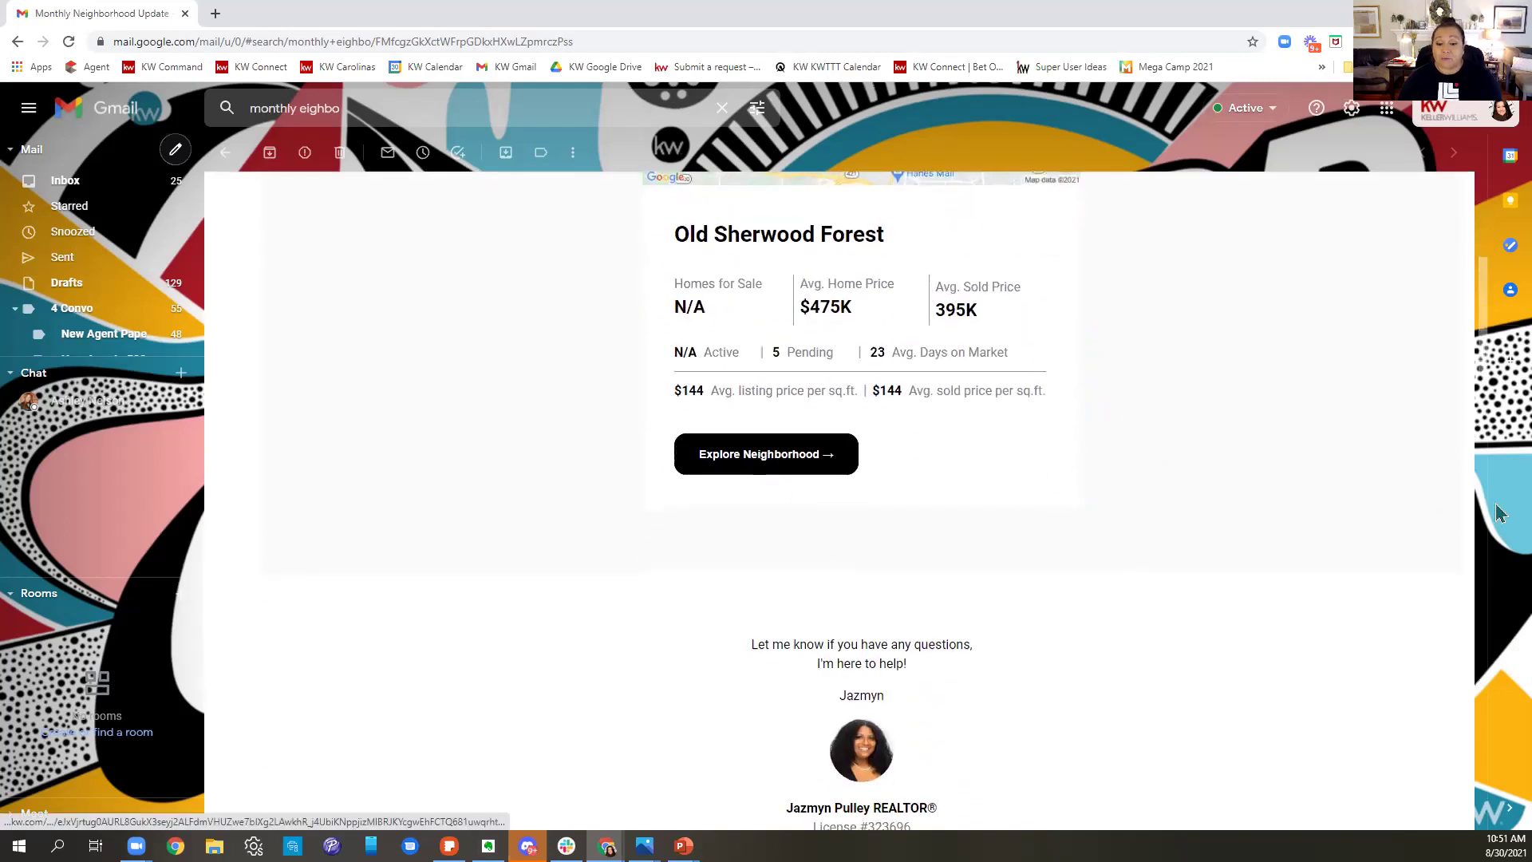
scroll(1029, 571, down, 1)
scroll(1029, 570, down, 4)
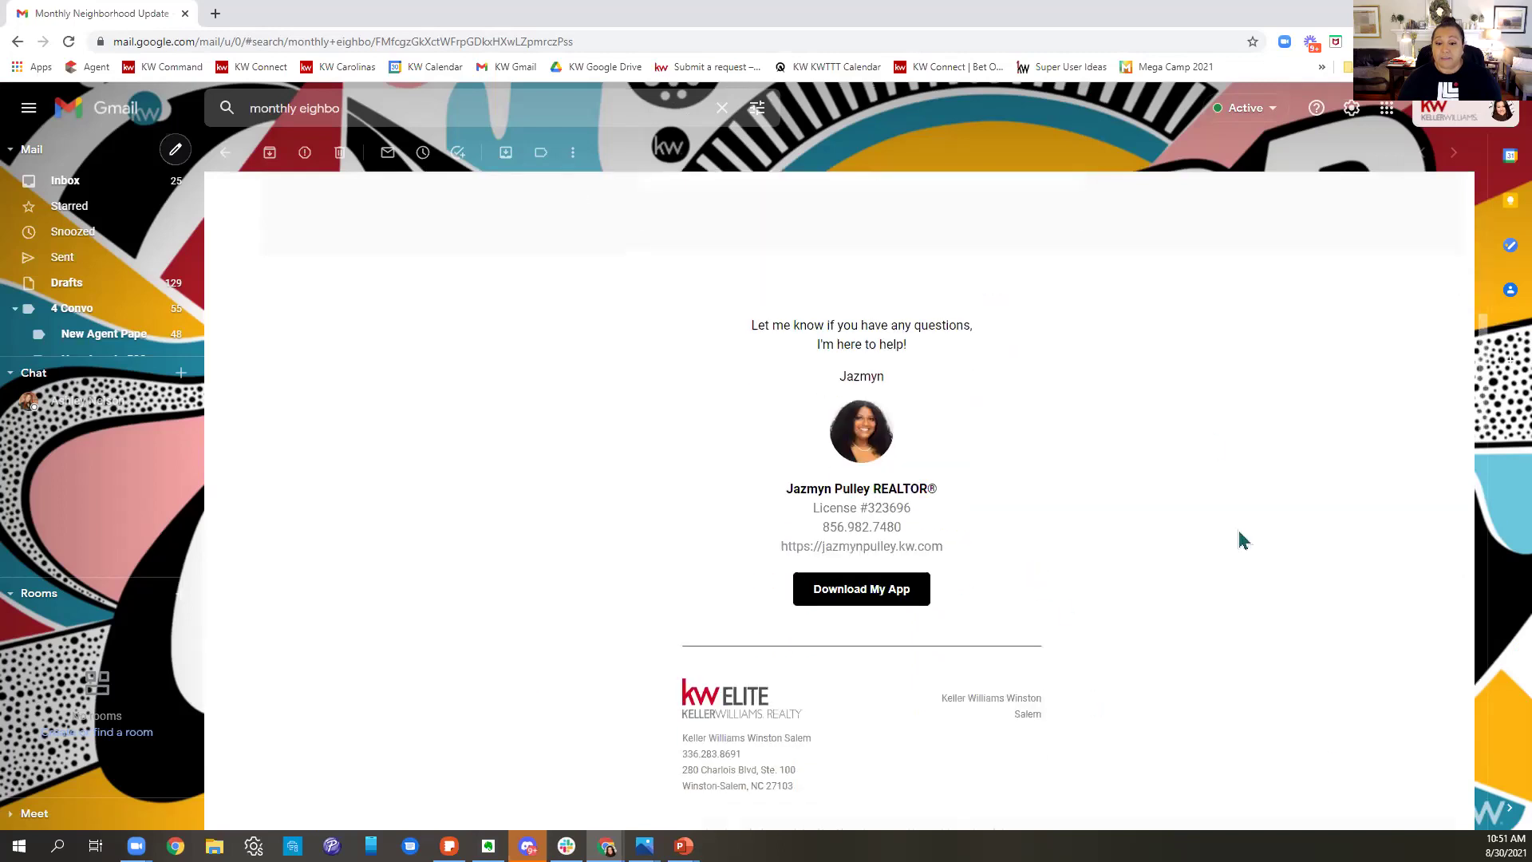
scroll(1115, 591, down, 5)
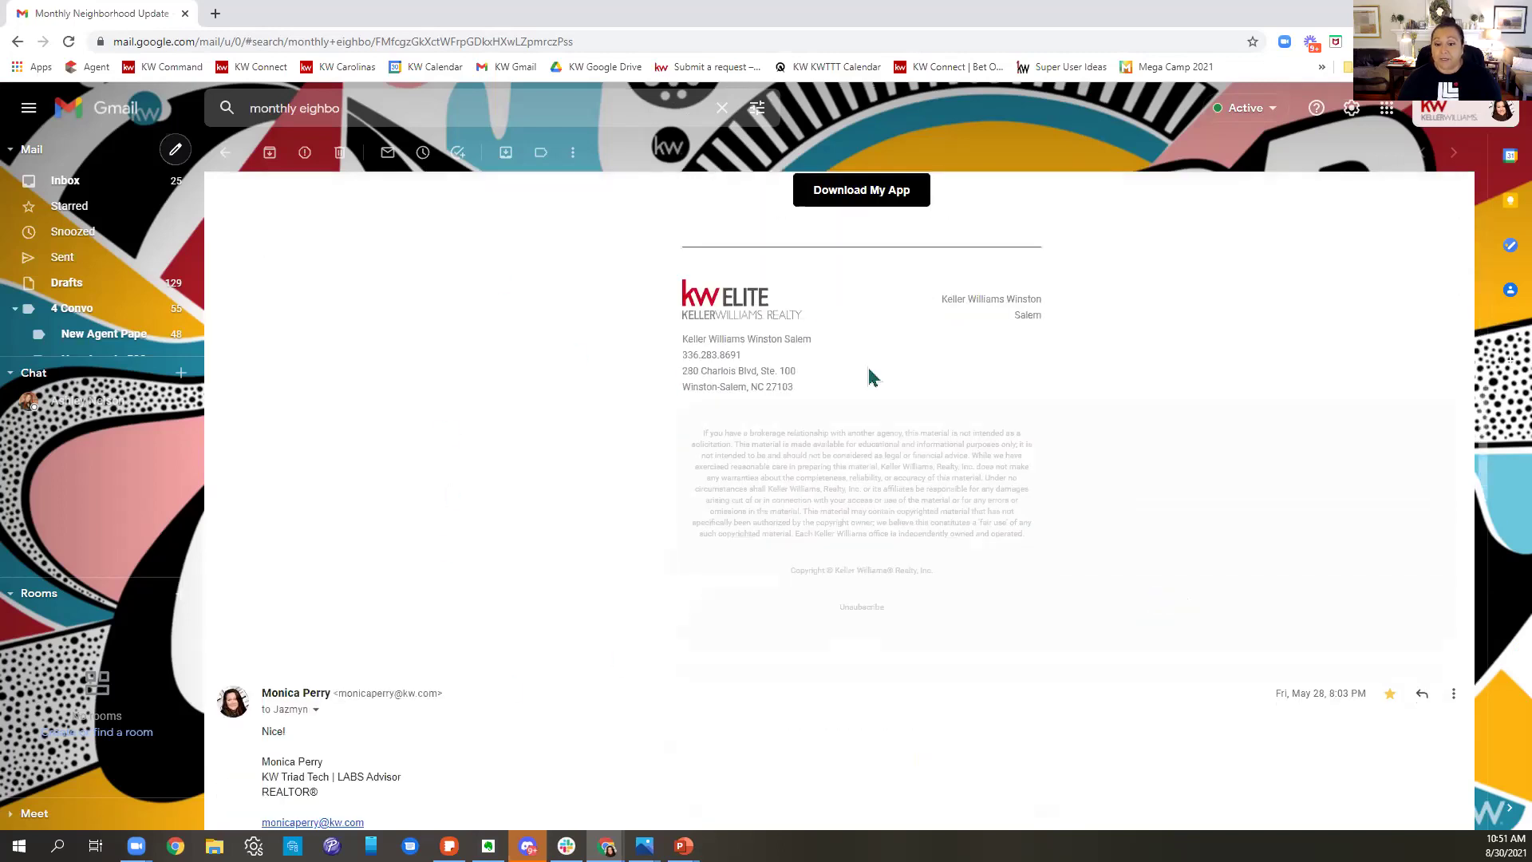
scroll(1088, 551, up, 13)
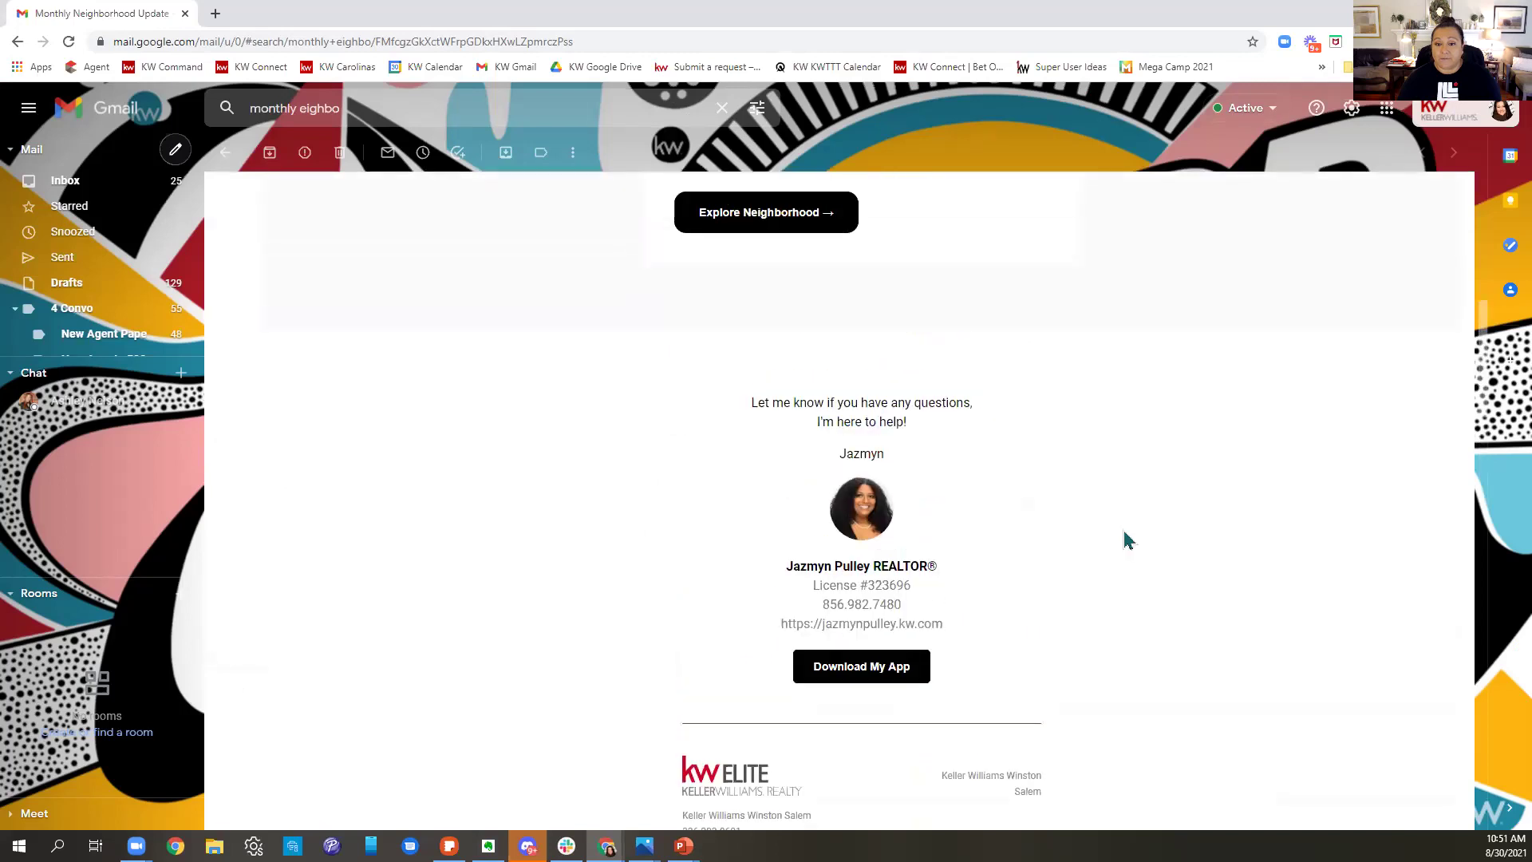
scroll(1156, 545, up, 2)
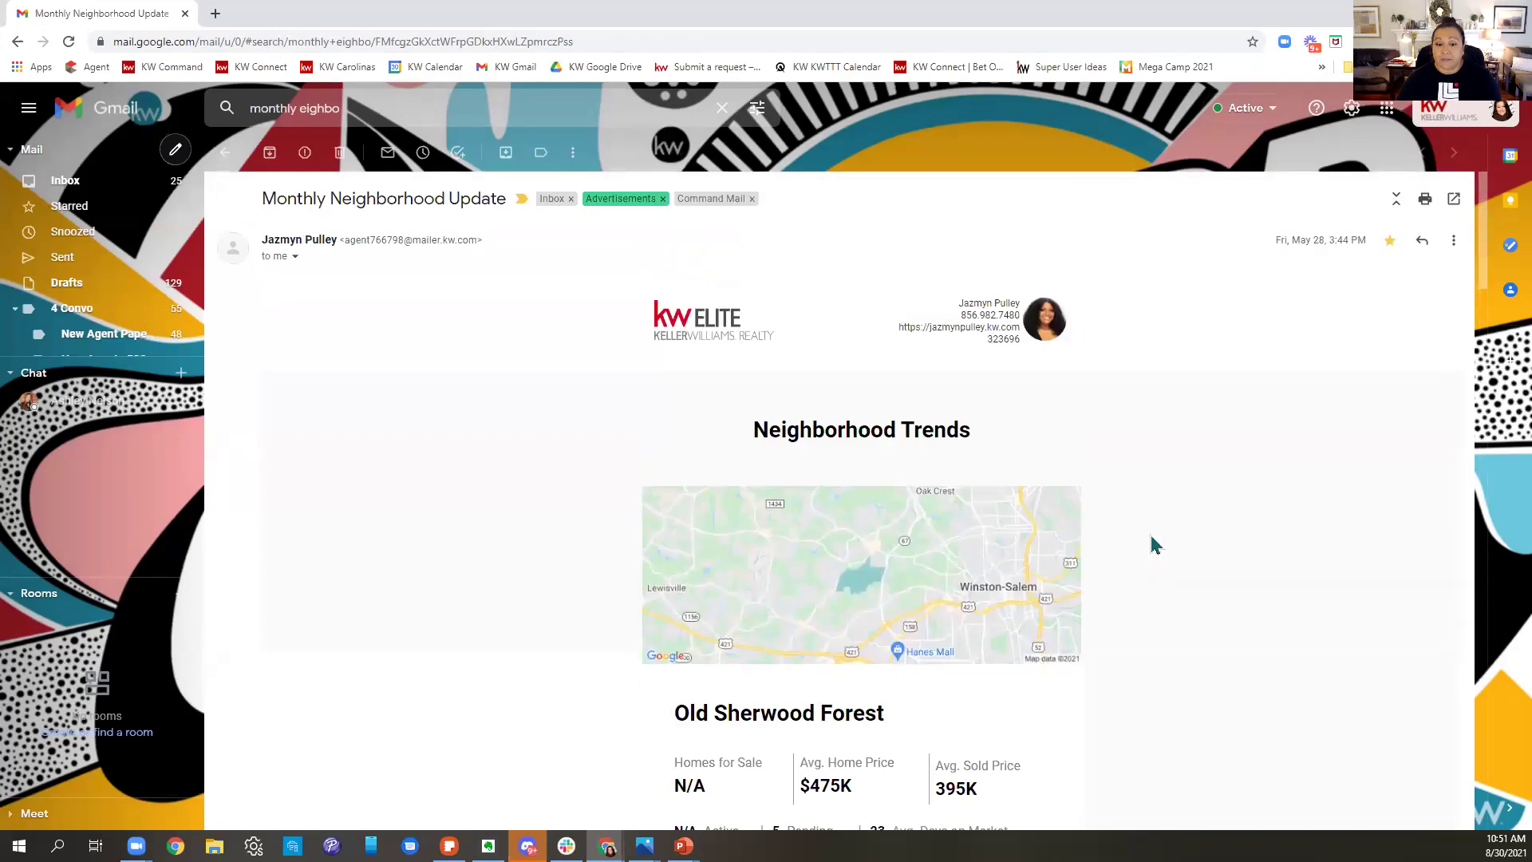
scroll(1152, 545, down, 4)
- Open the Old Sherwood Forest snapshot from the email, browse its listings, and cancel an Add Neighborhood search
click(723, 615)
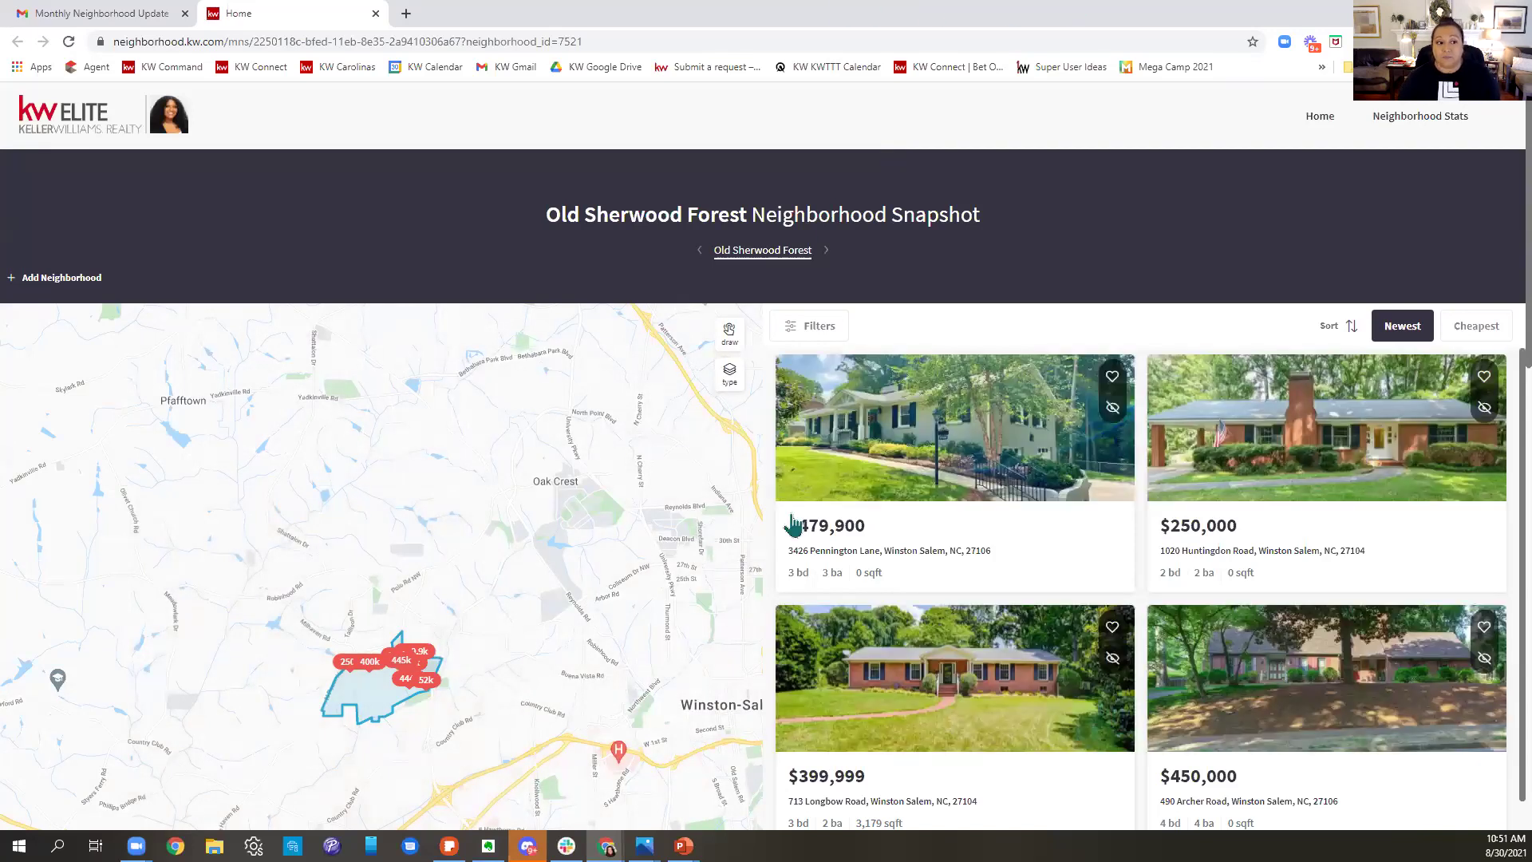
scroll(1221, 530, down, 4)
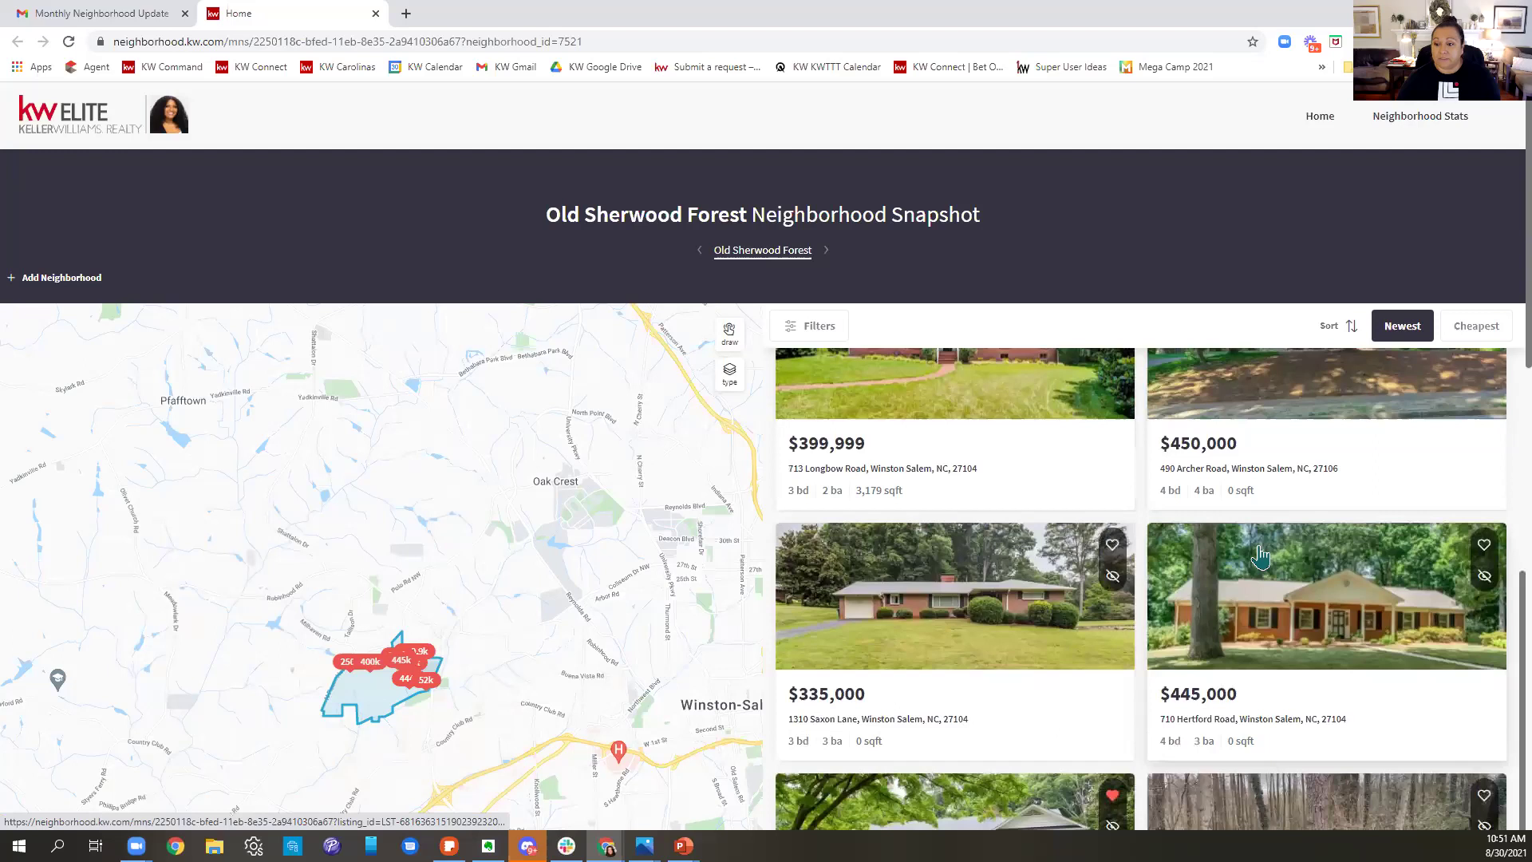
scroll(1426, 612, down, 1)
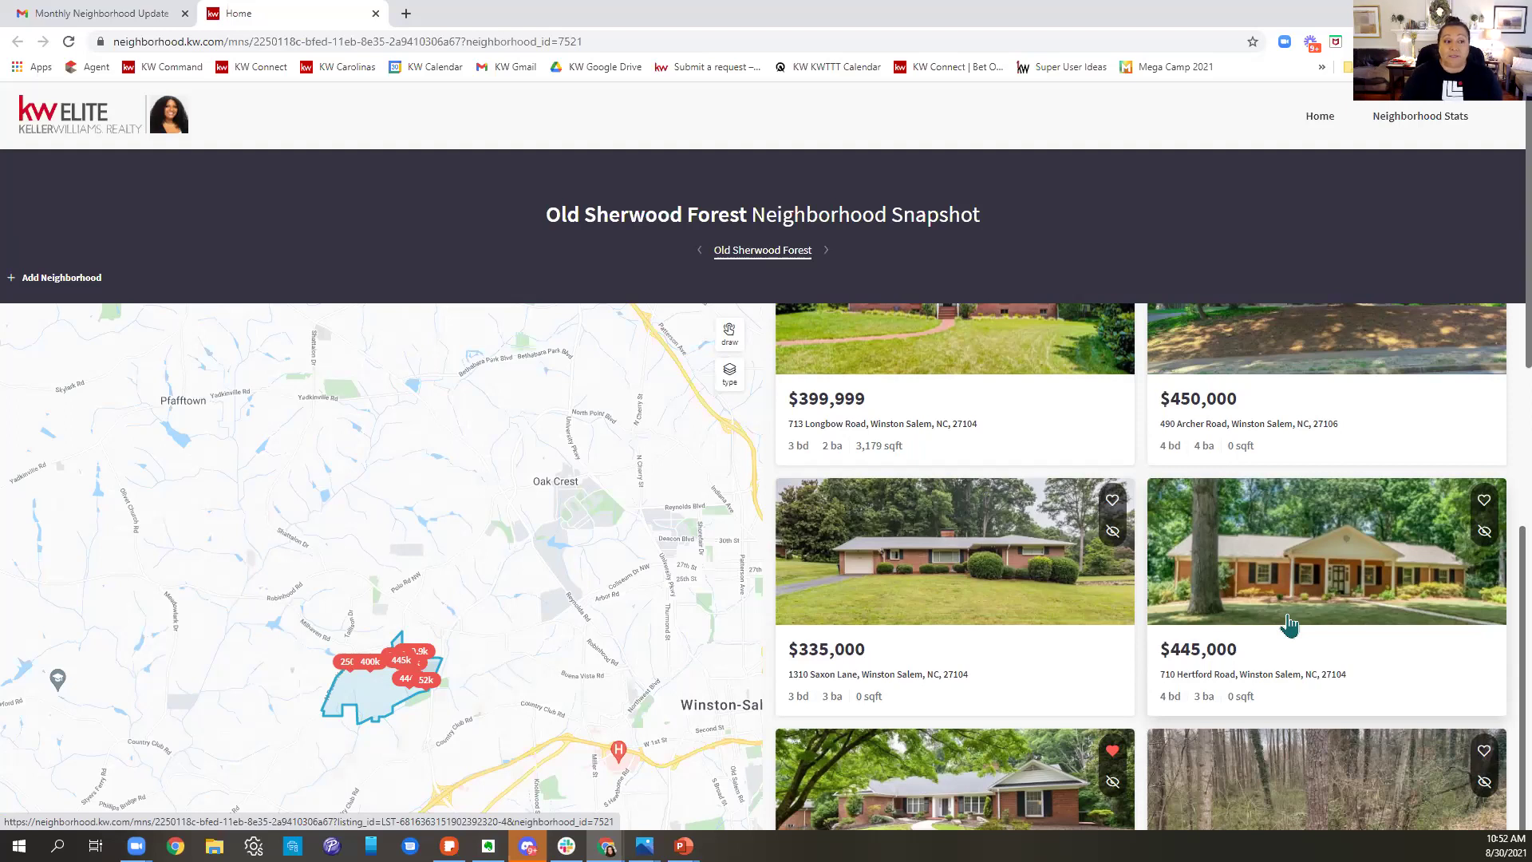
click(64, 279)
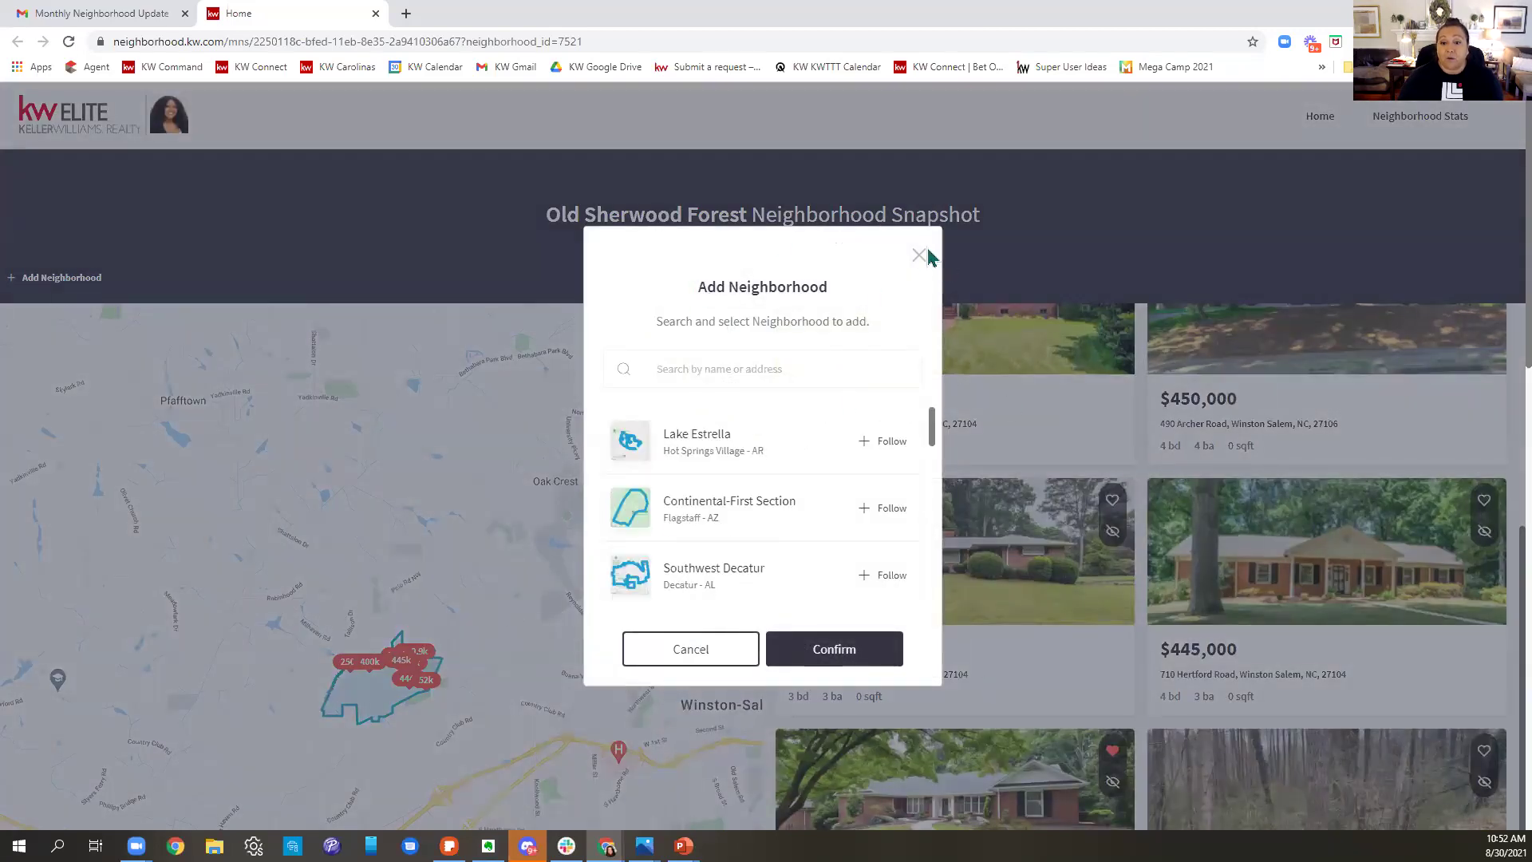
click(1012, 235)
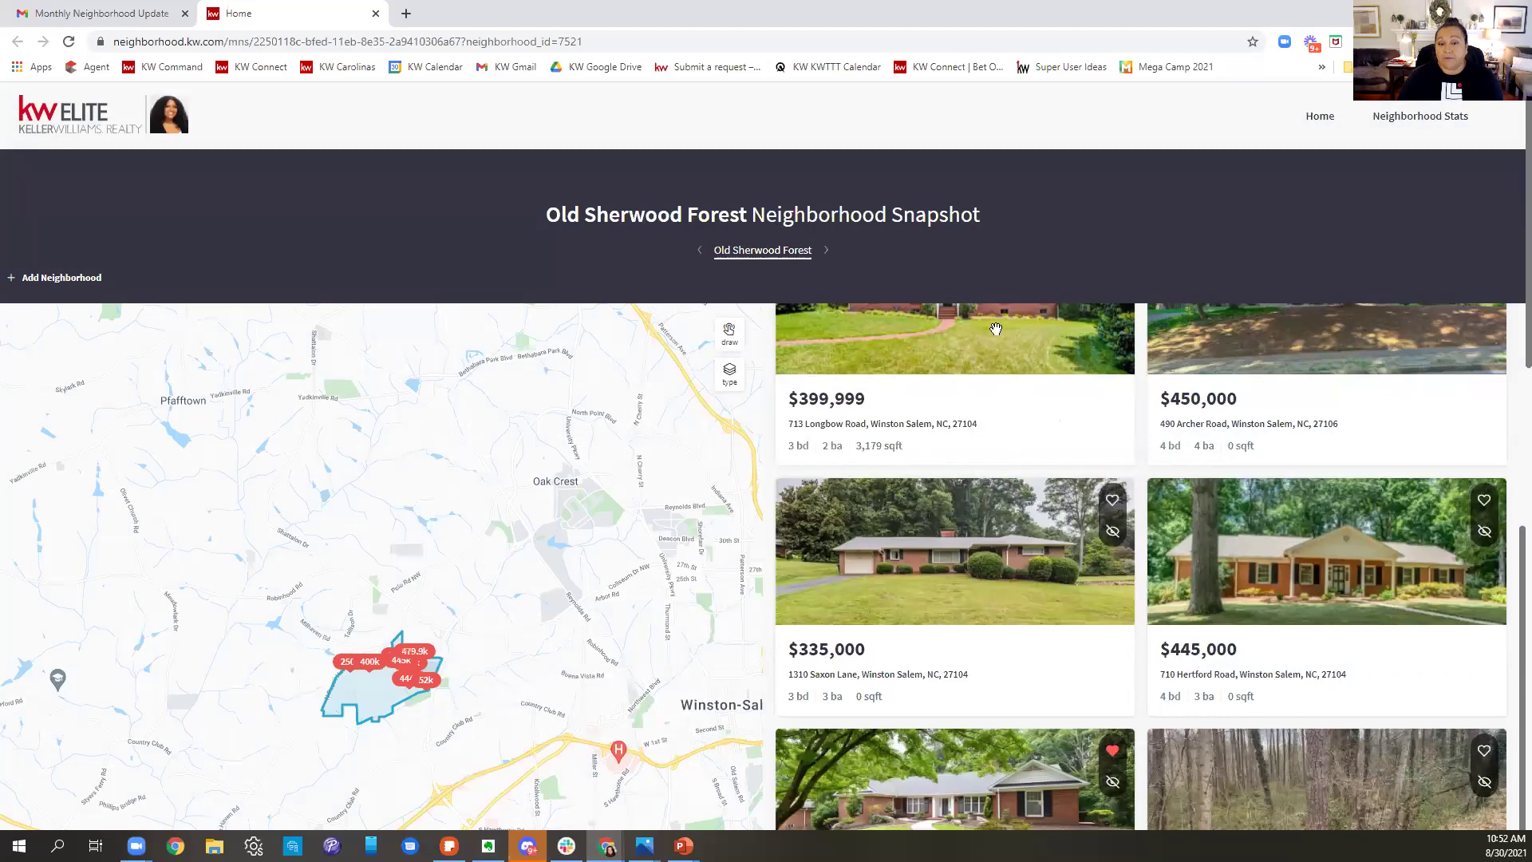
scroll(1258, 588, down, 5)
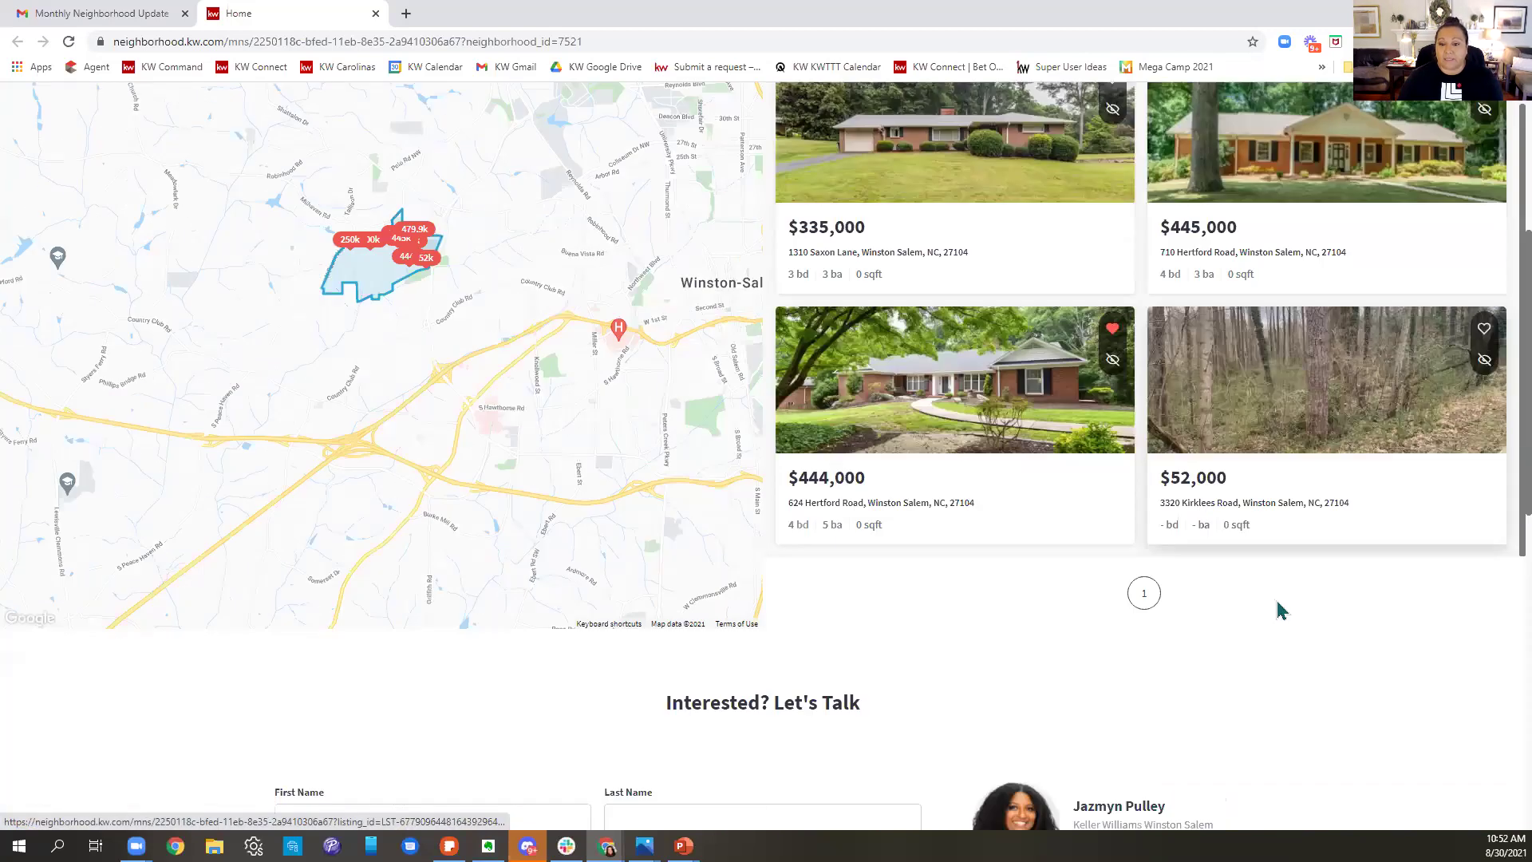
scroll(1299, 580, up, 1)
click(1034, 260)
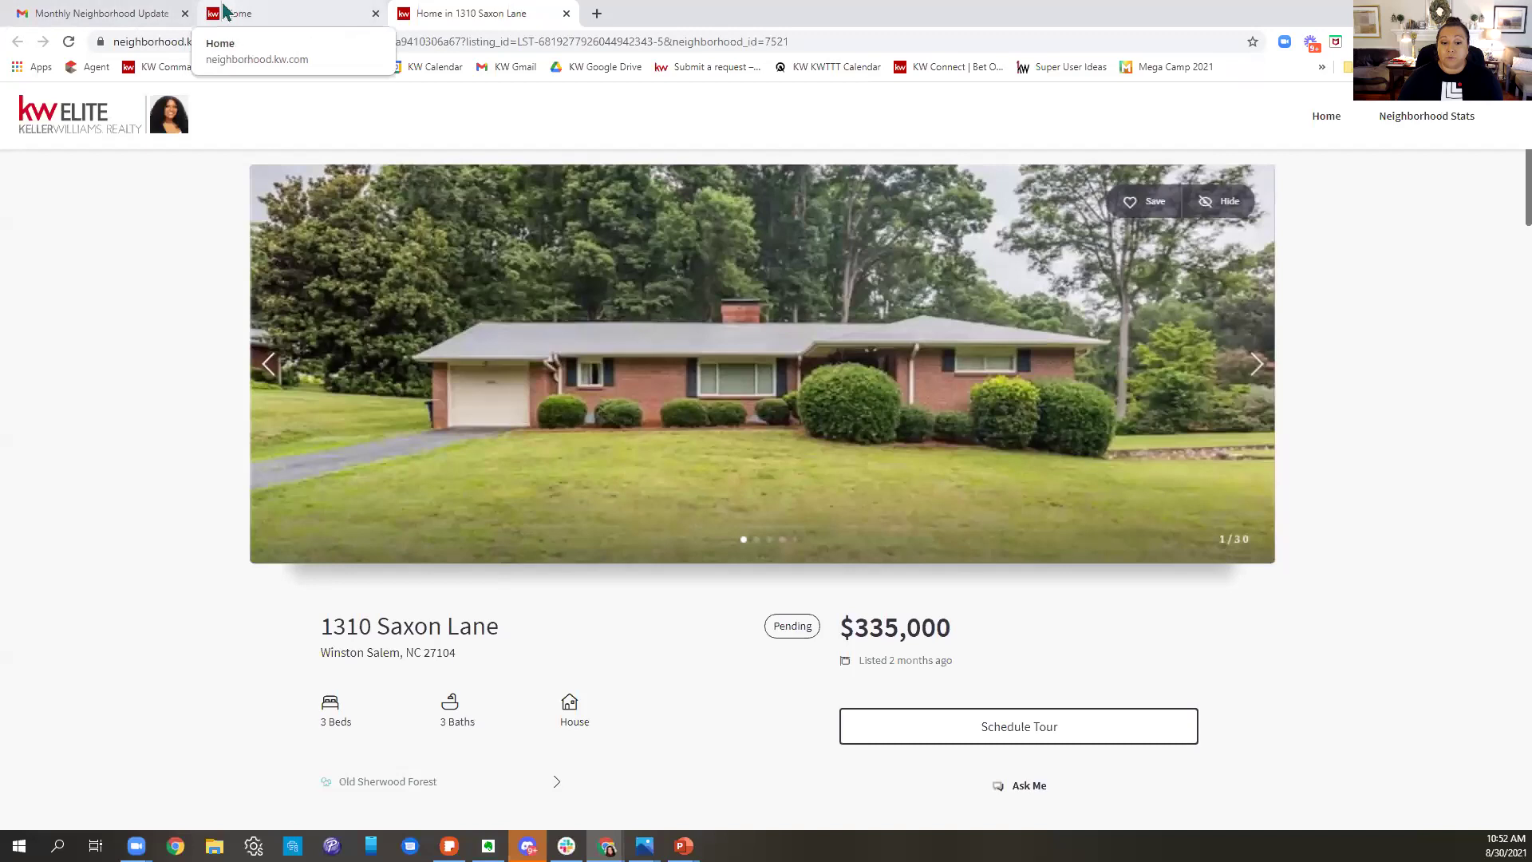
click(1149, 203)
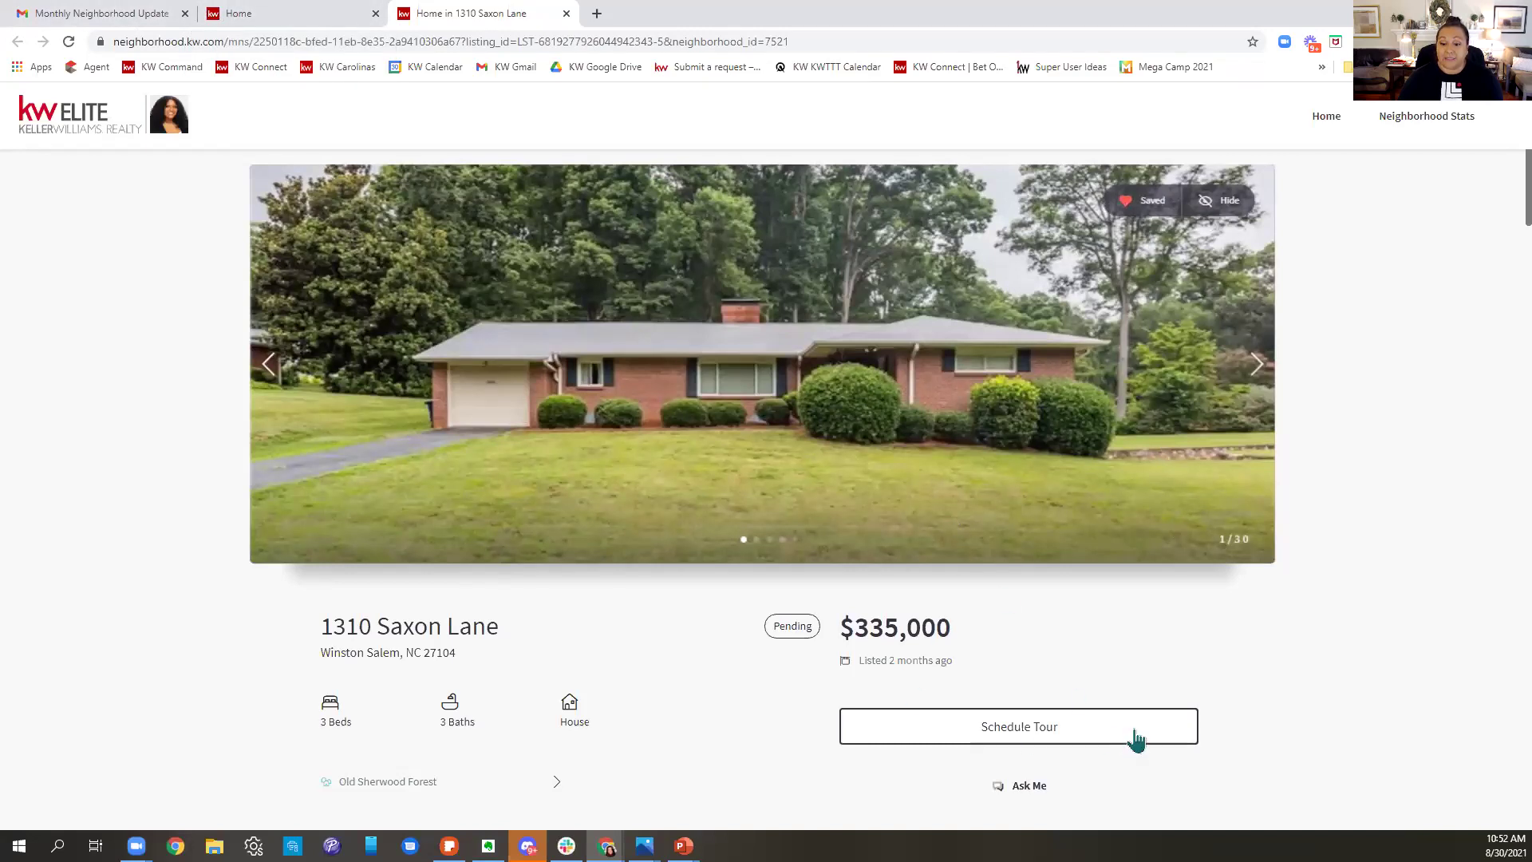
scroll(1152, 711, down, 6)
scroll(1157, 700, up, 6)
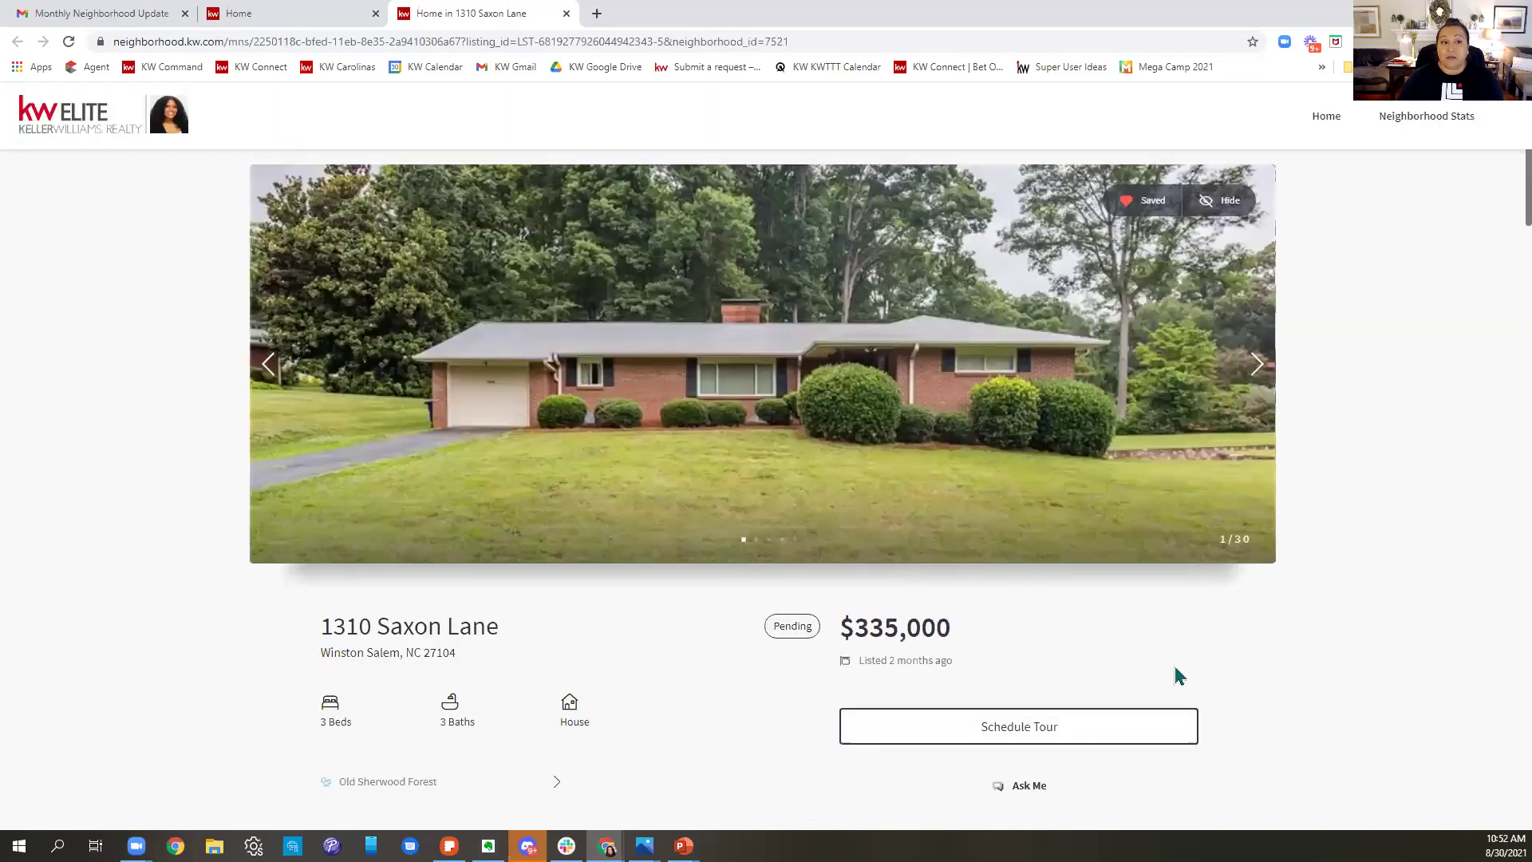
- Go back to the Monthly Neighborhood Update email in Gmail
click(256, 13)
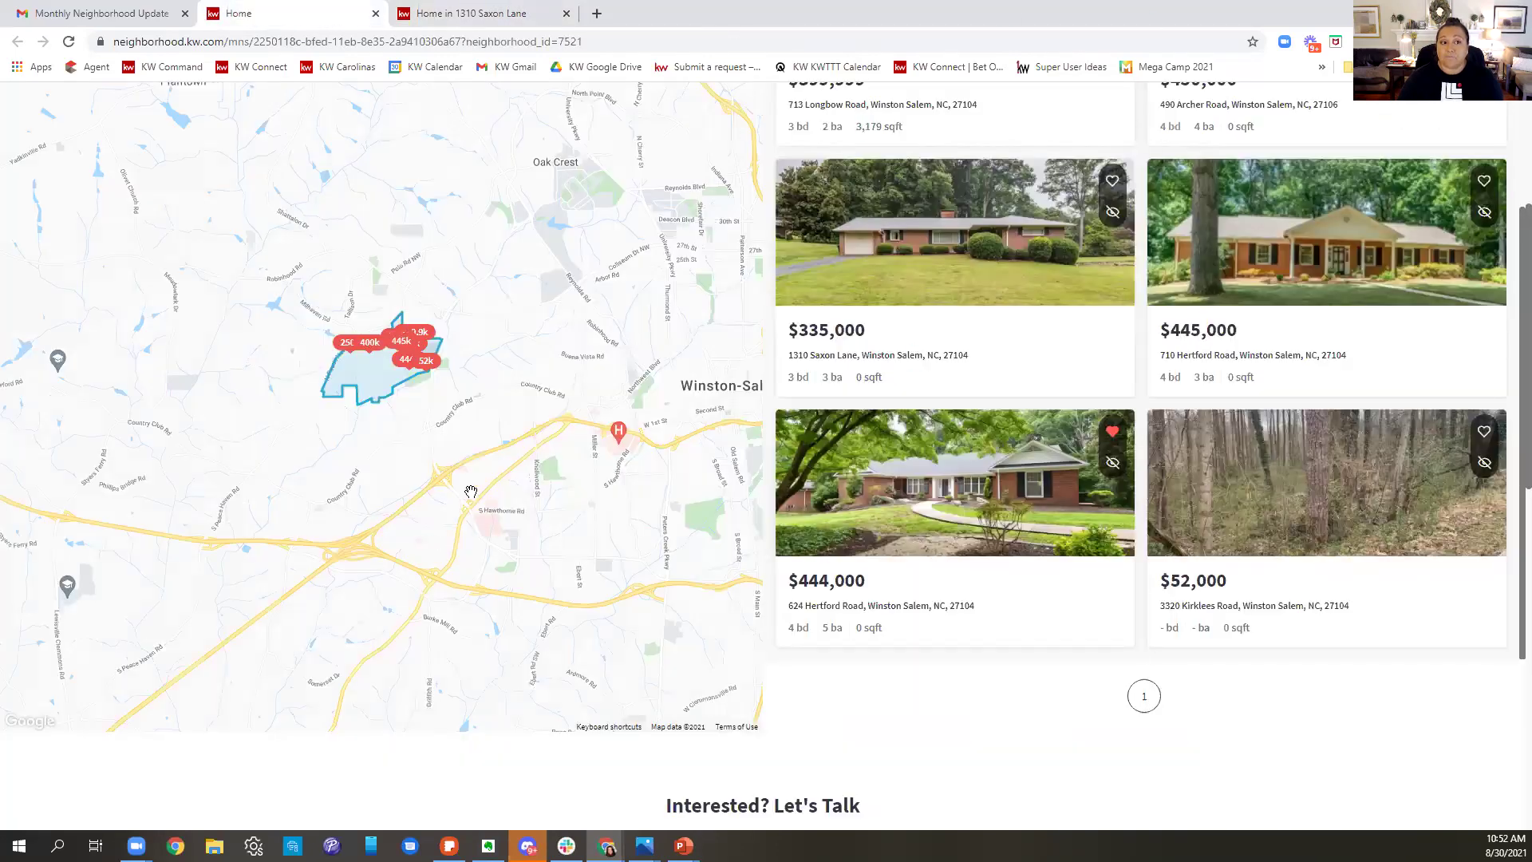
scroll(471, 491, up, 4)
click(60, 10)
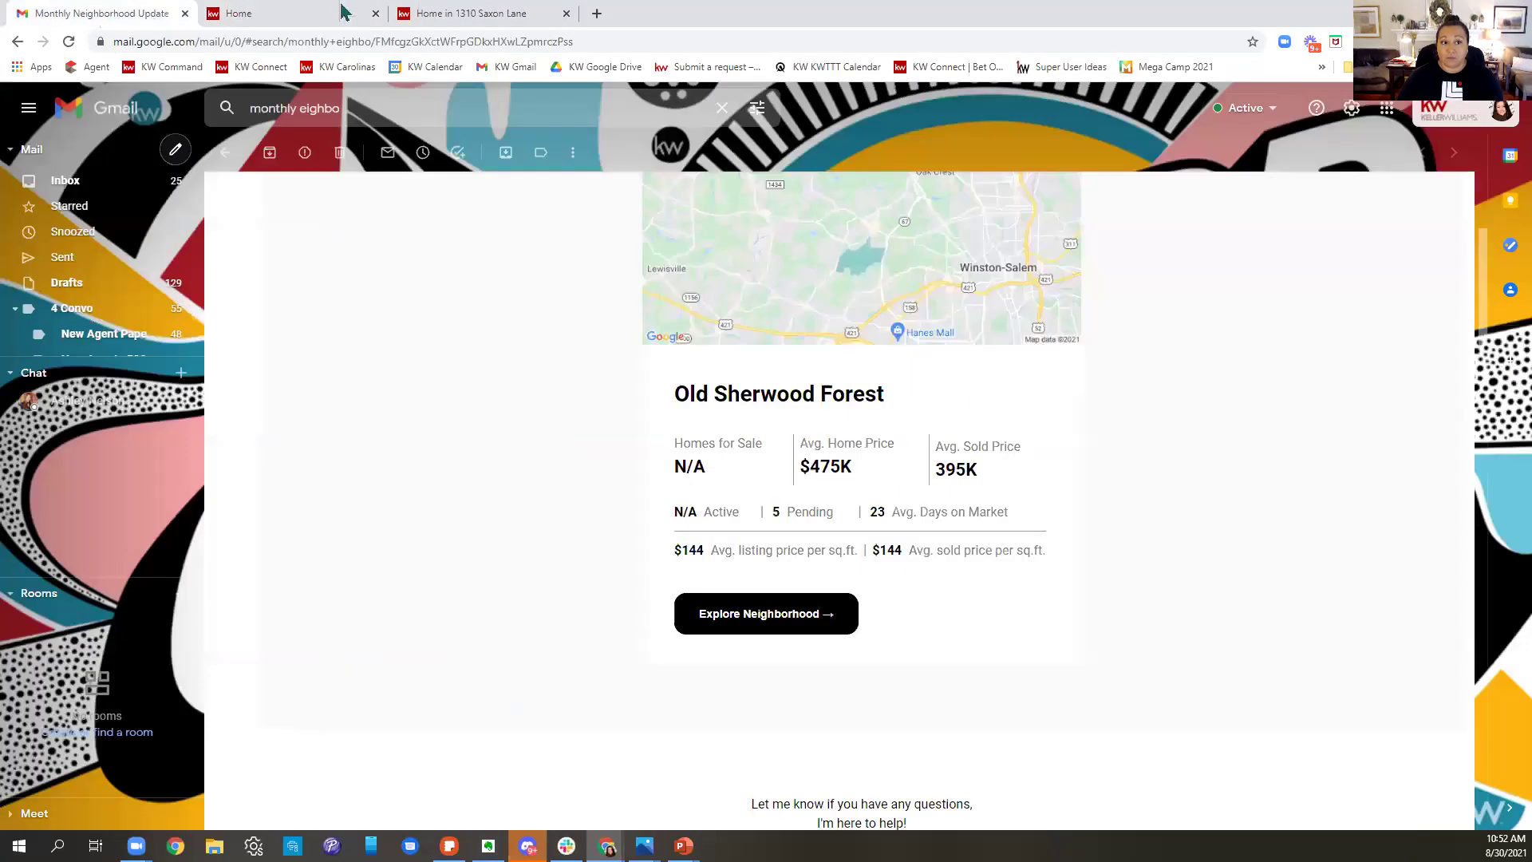
- Return from Gmail to the contact's neighborhood map chooser in KW Command
click(312, 16)
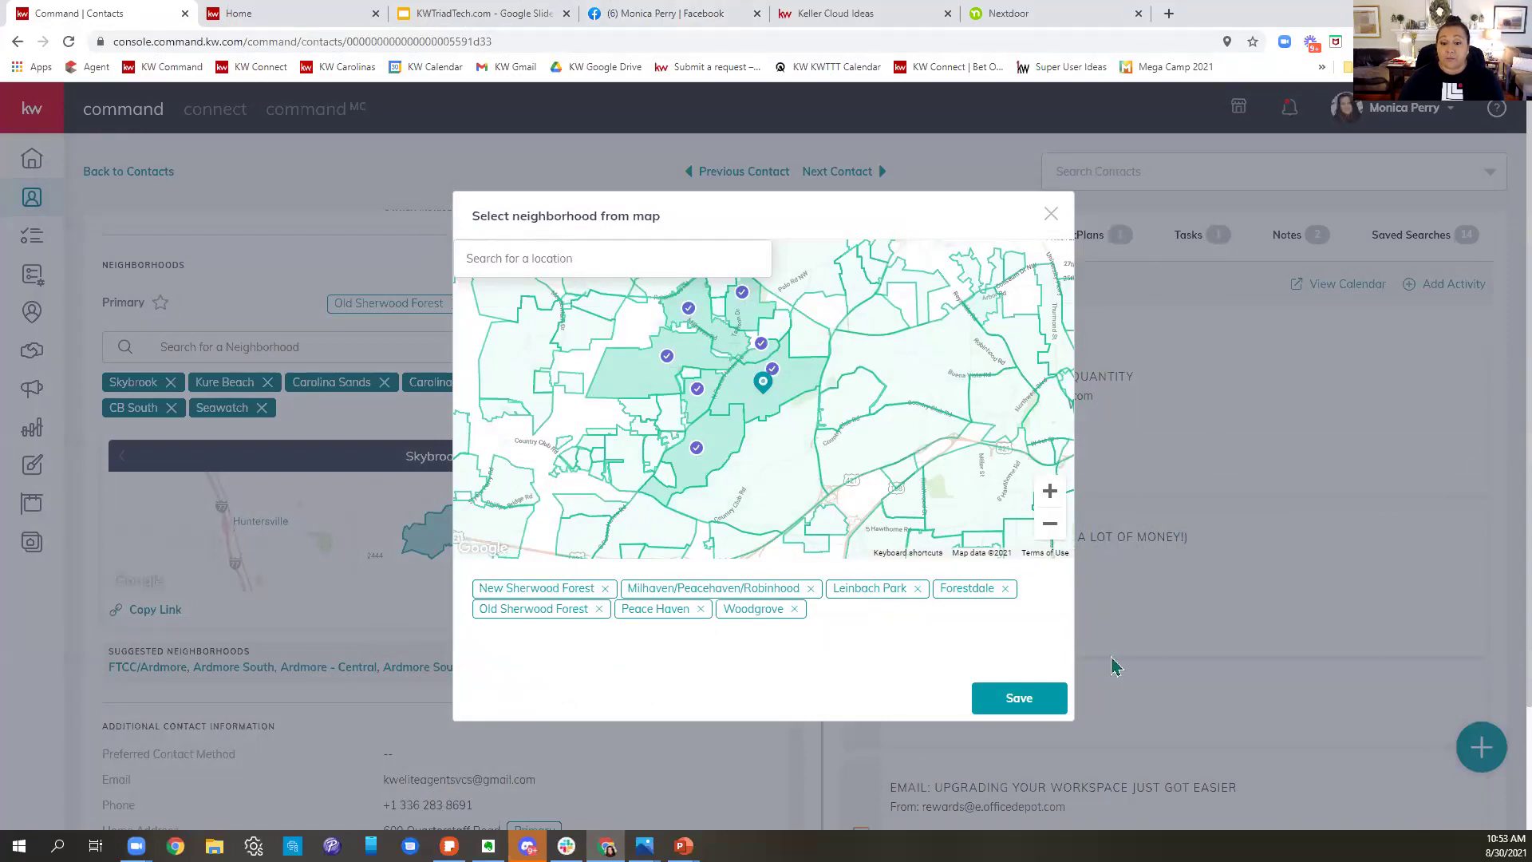
- Save the seven chosen neighborhoods, then scroll the timeline's subscriptions and logged emails
click(1019, 698)
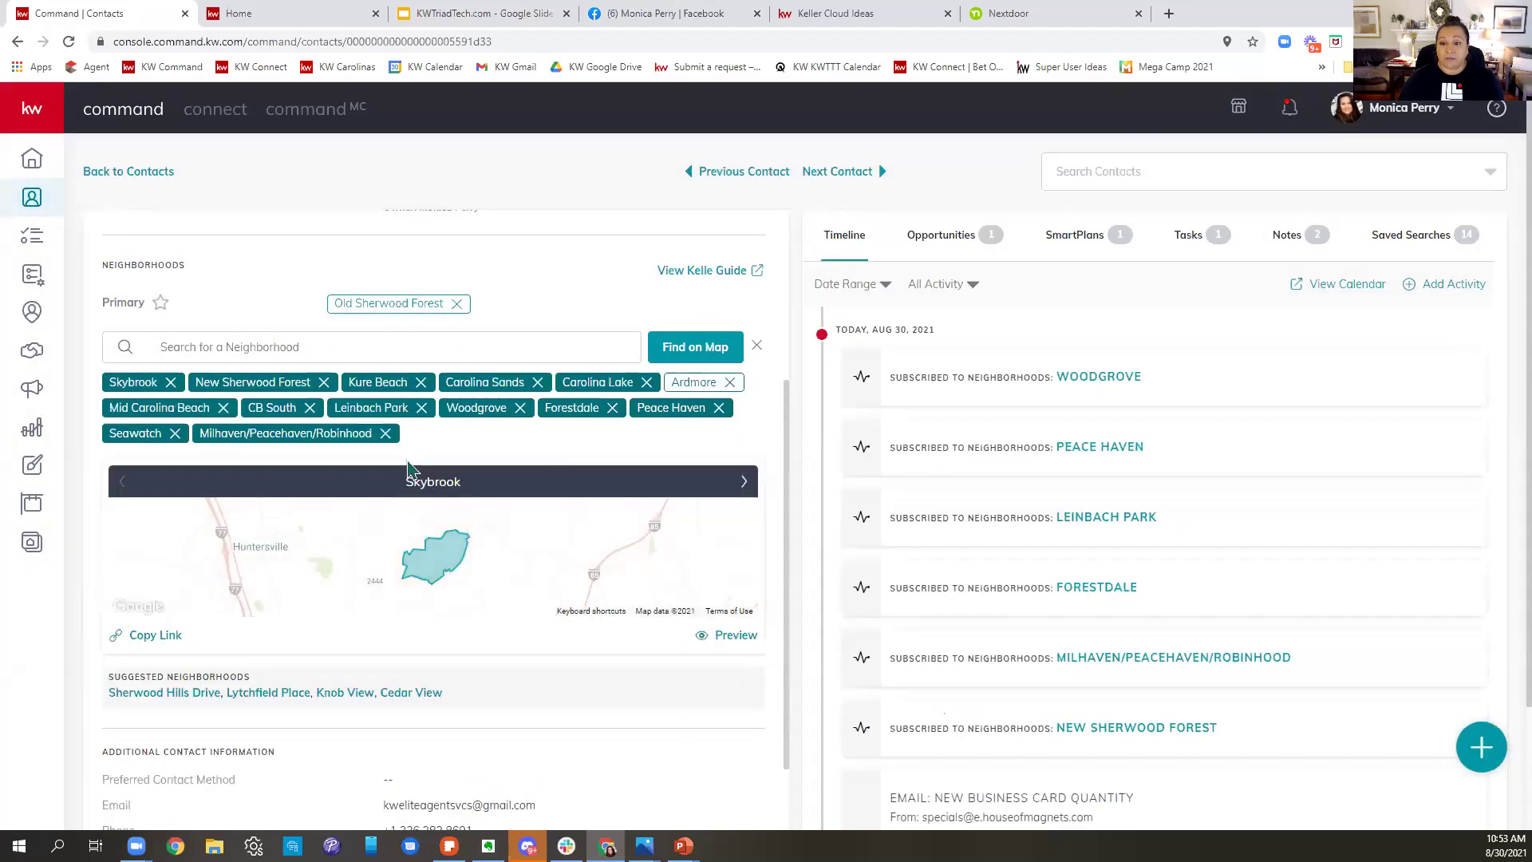
scroll(407, 471, down, 6)
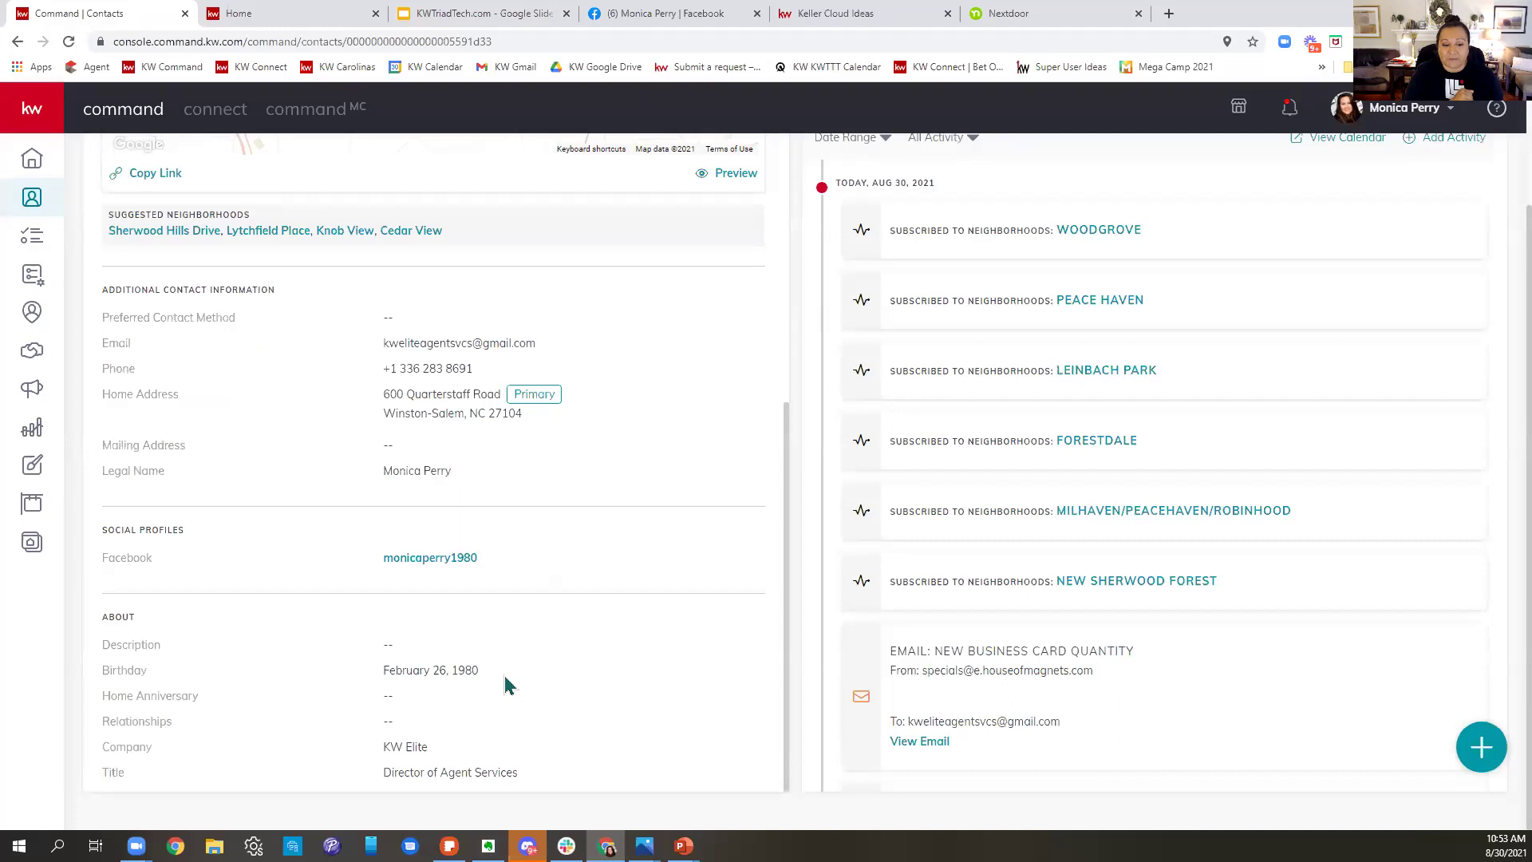
scroll(504, 684, up, 10)
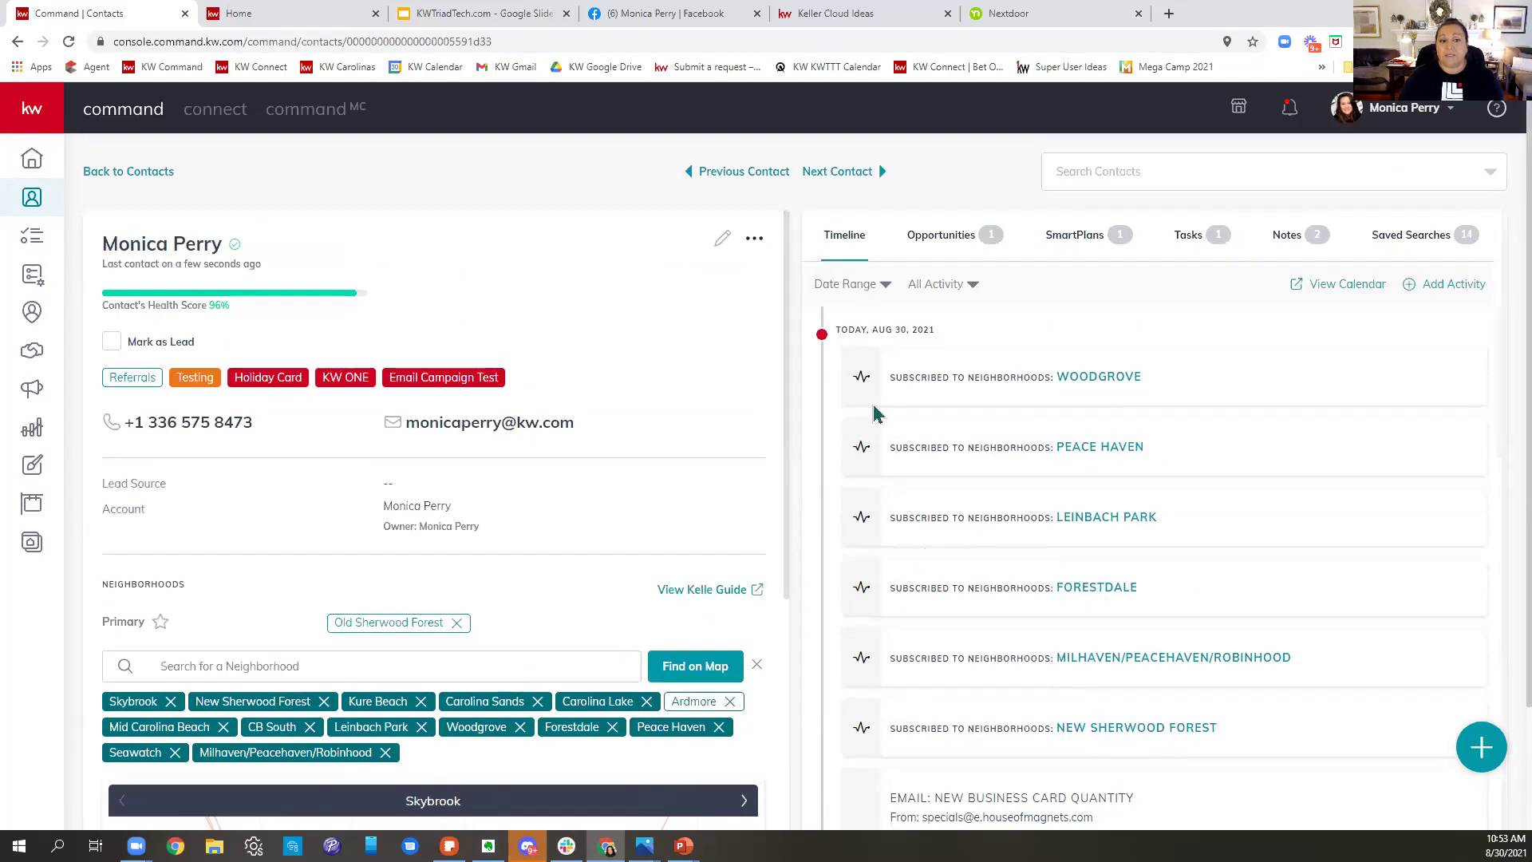
scroll(467, 527, down, 4)
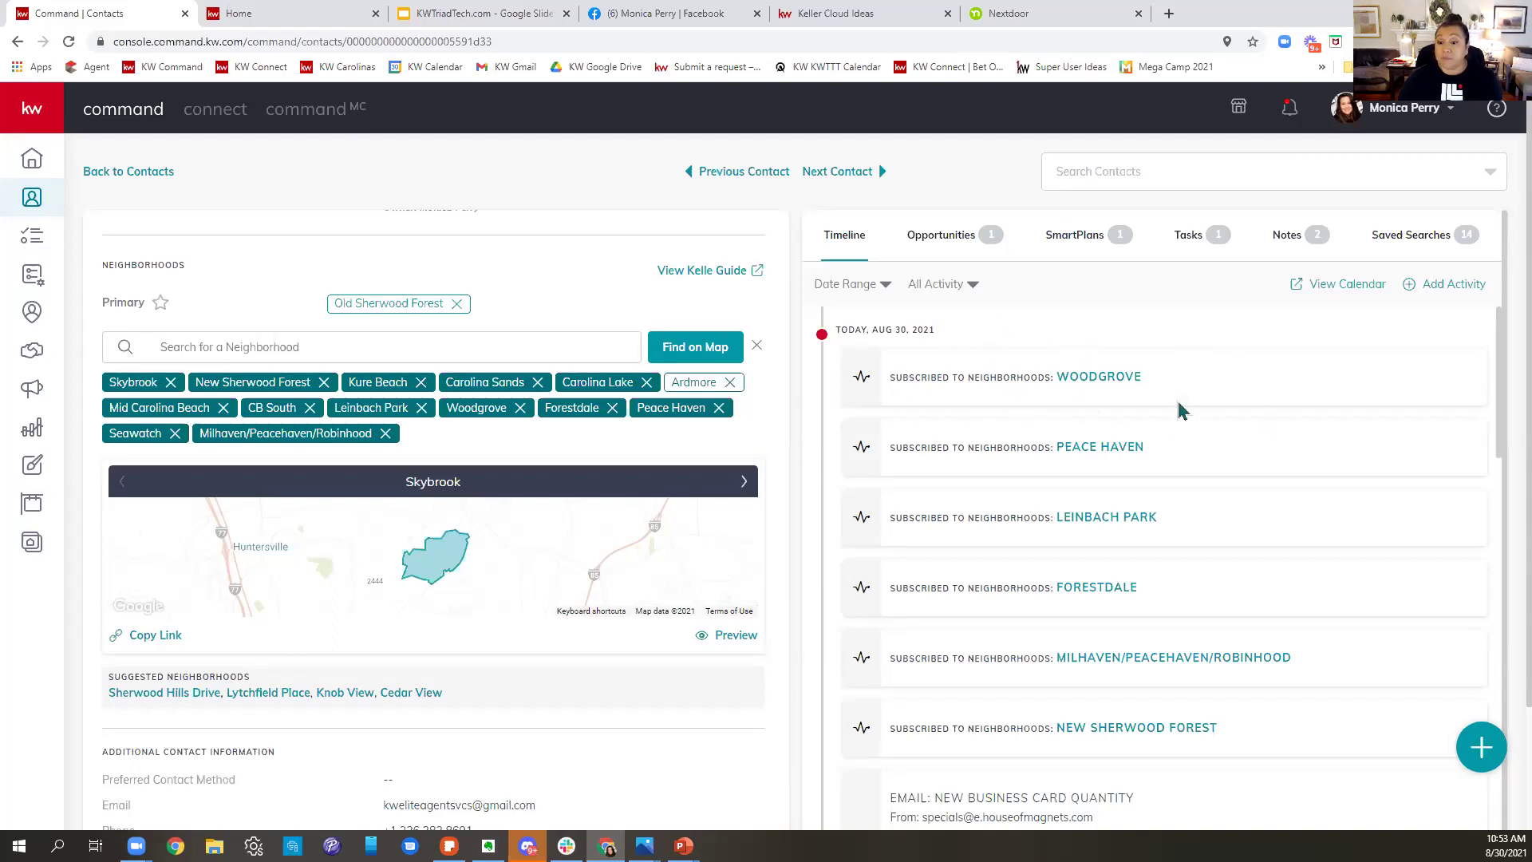
scroll(1157, 385, down, 4)
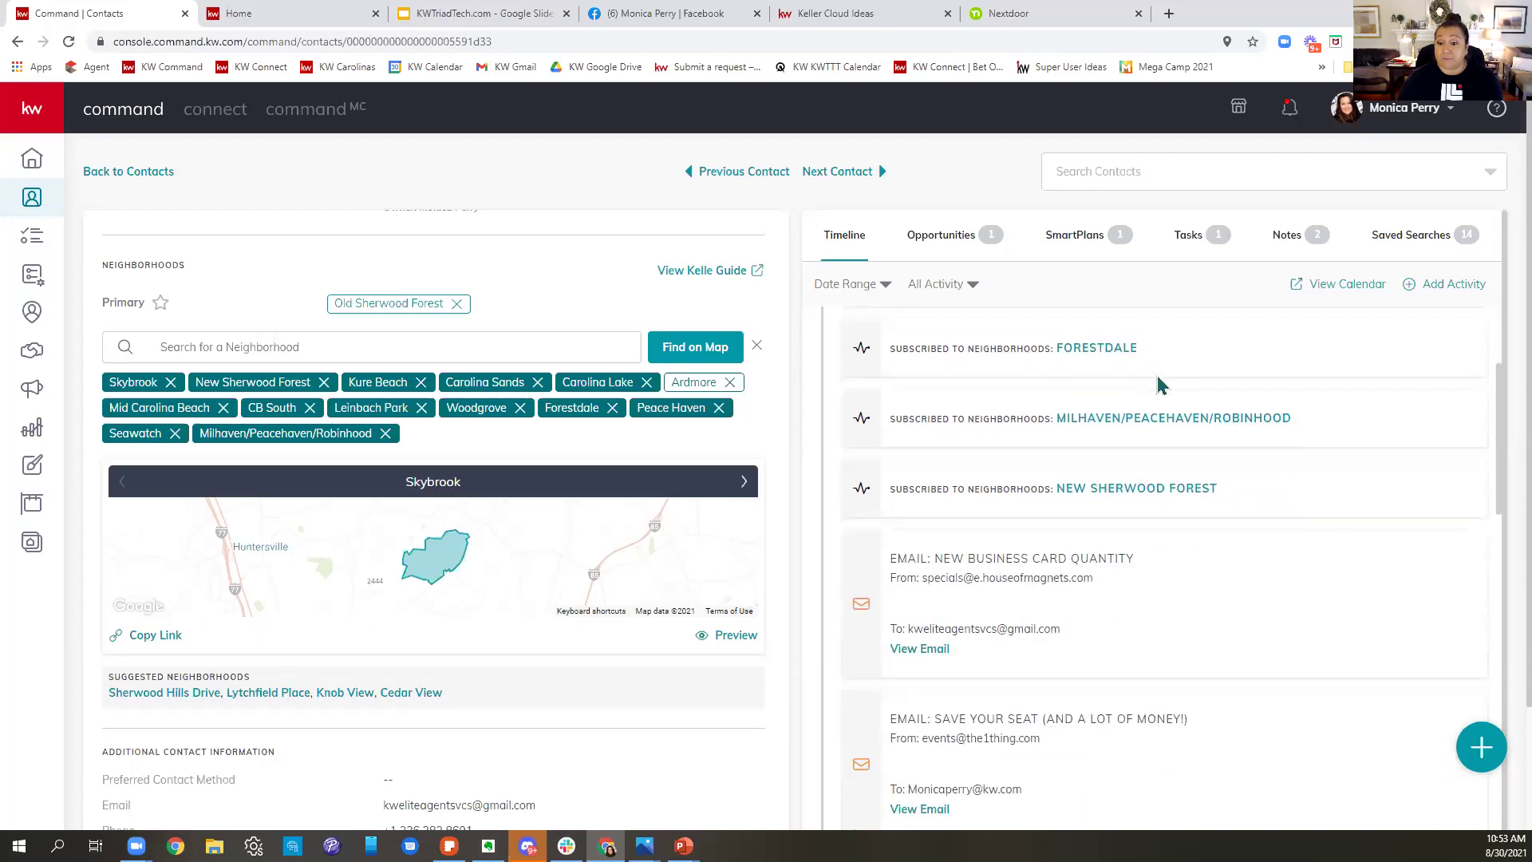
scroll(1267, 511, down, 1)
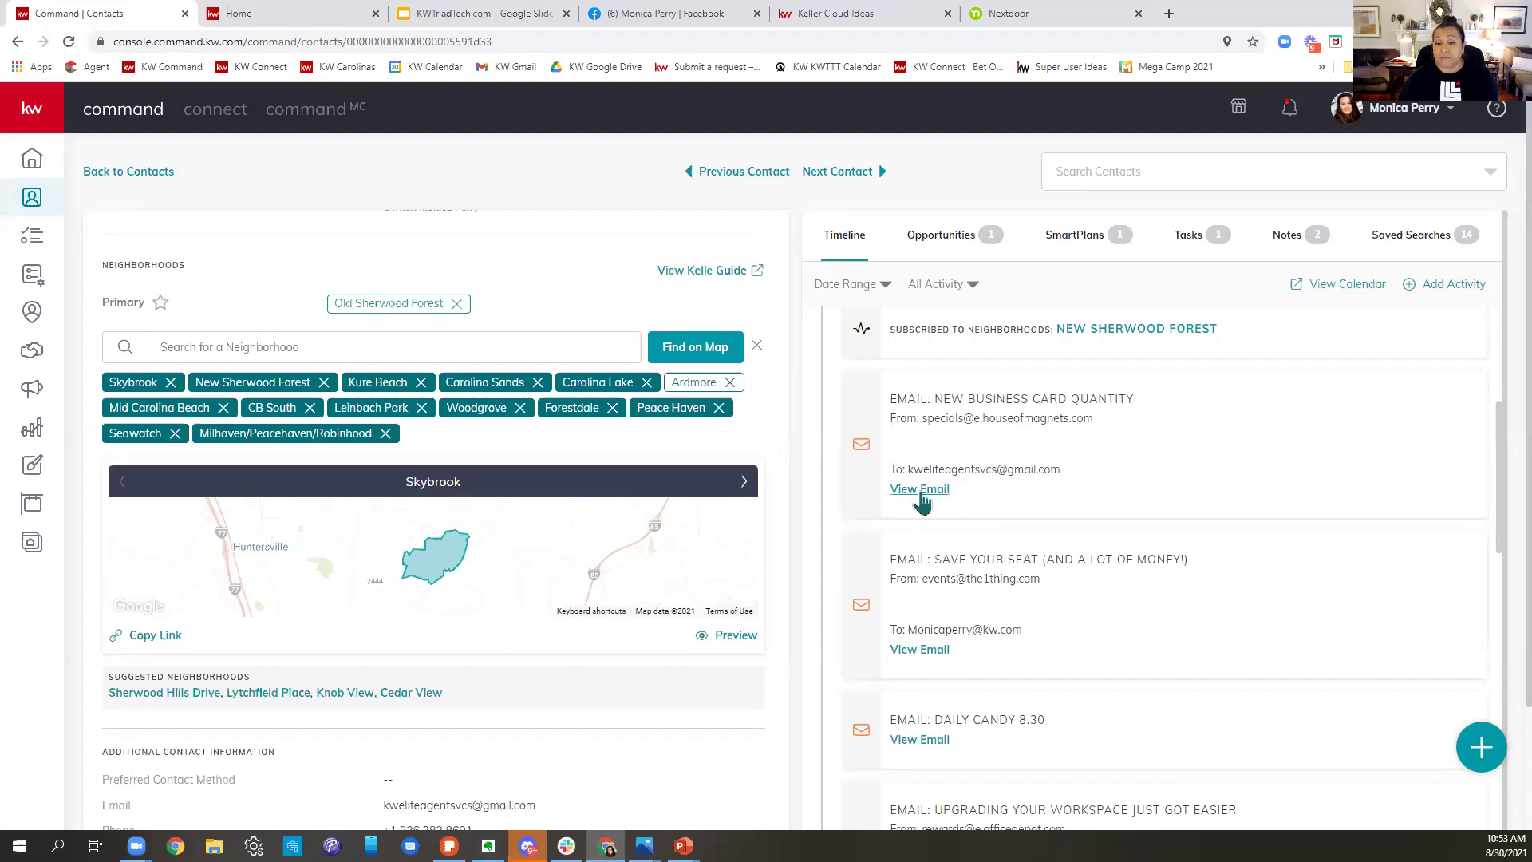
scroll(1301, 399, down, 3)
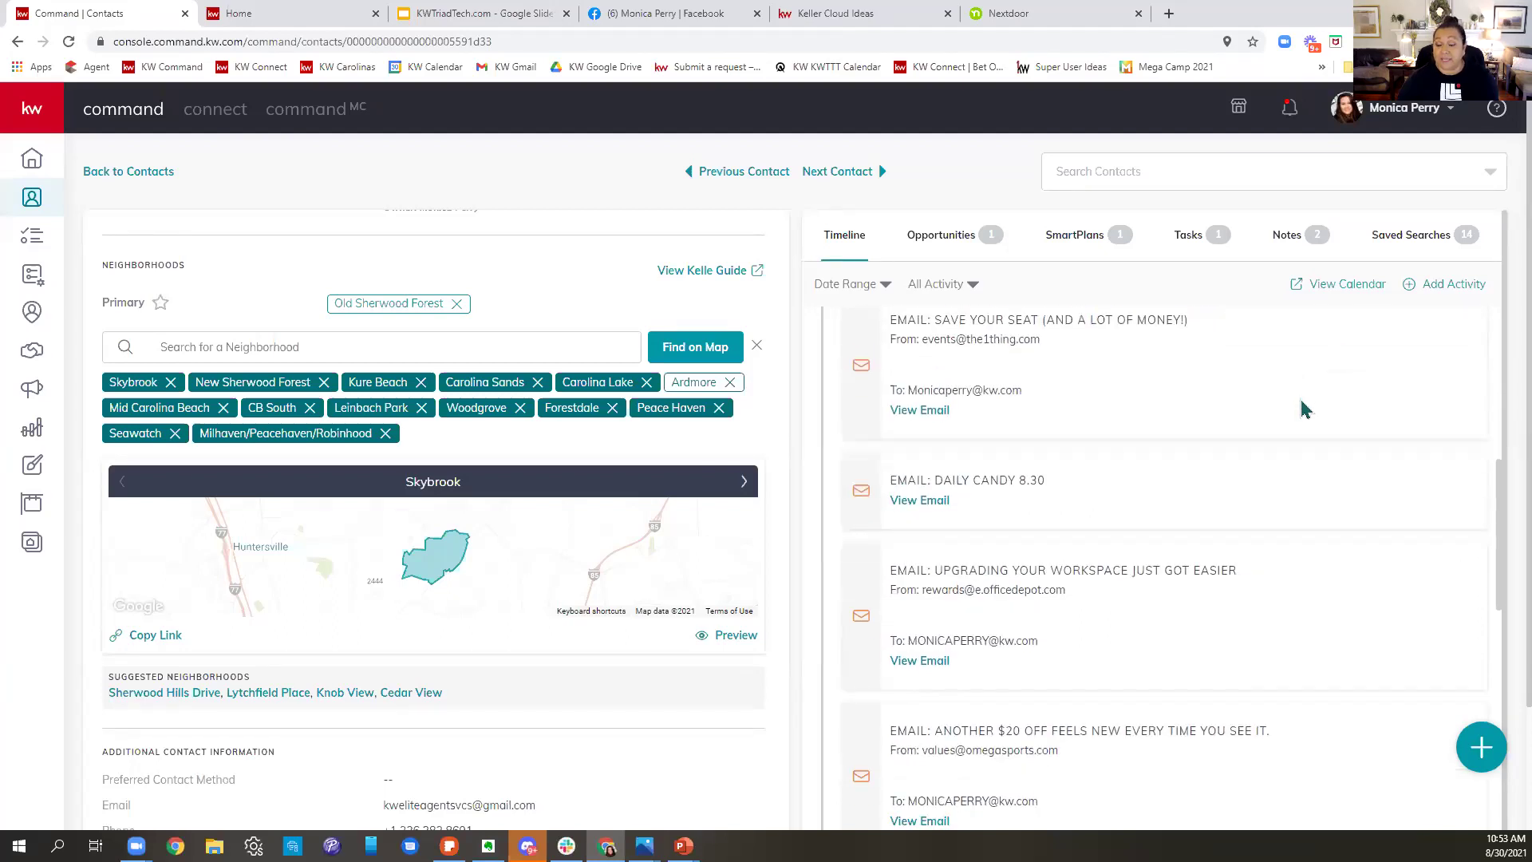
scroll(1304, 409, down, 2)
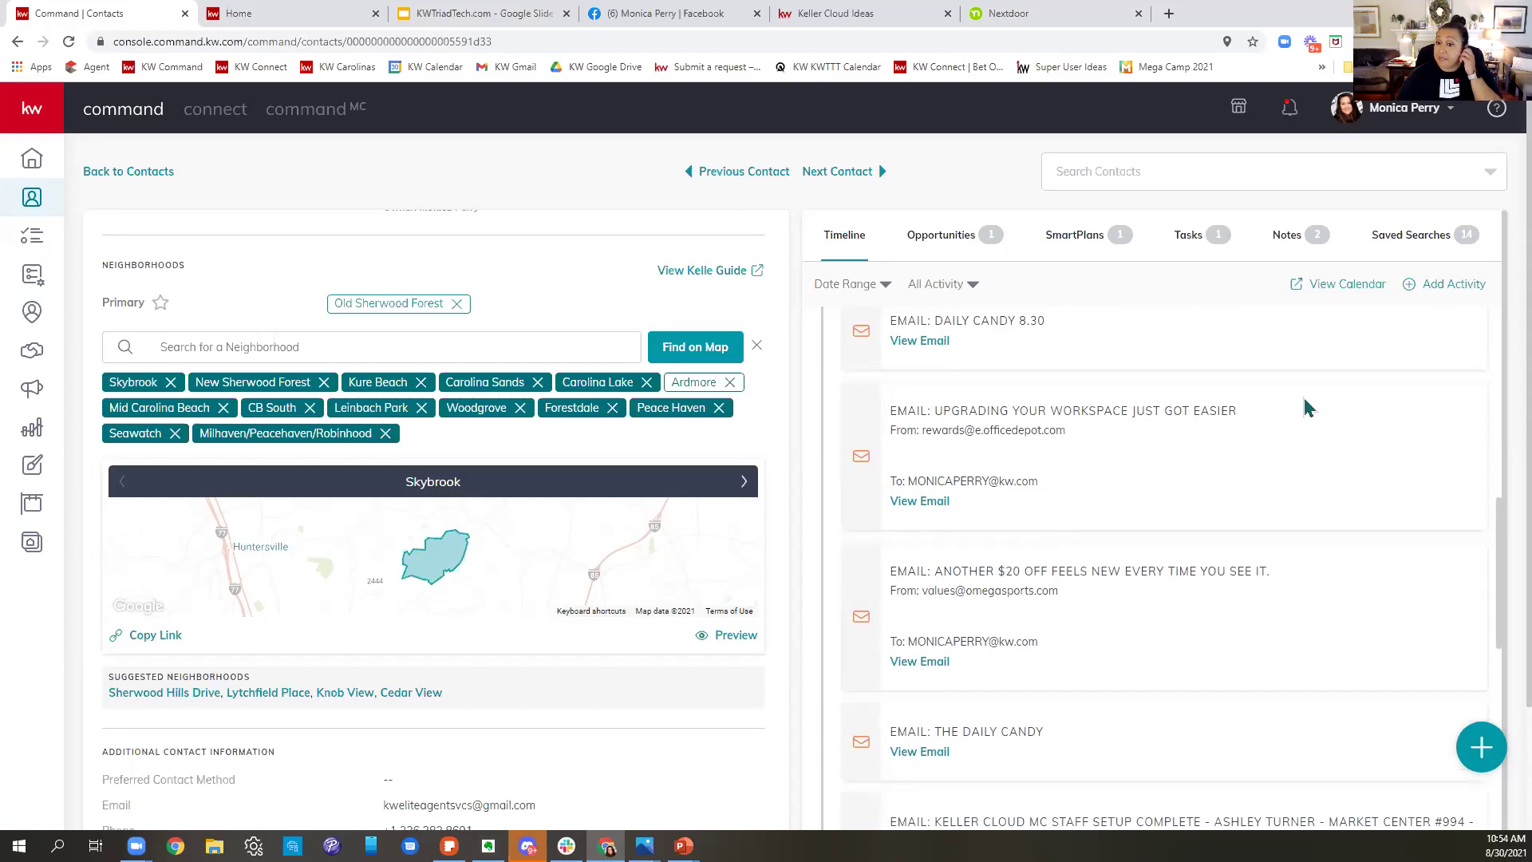
scroll(1309, 407, down, 5)
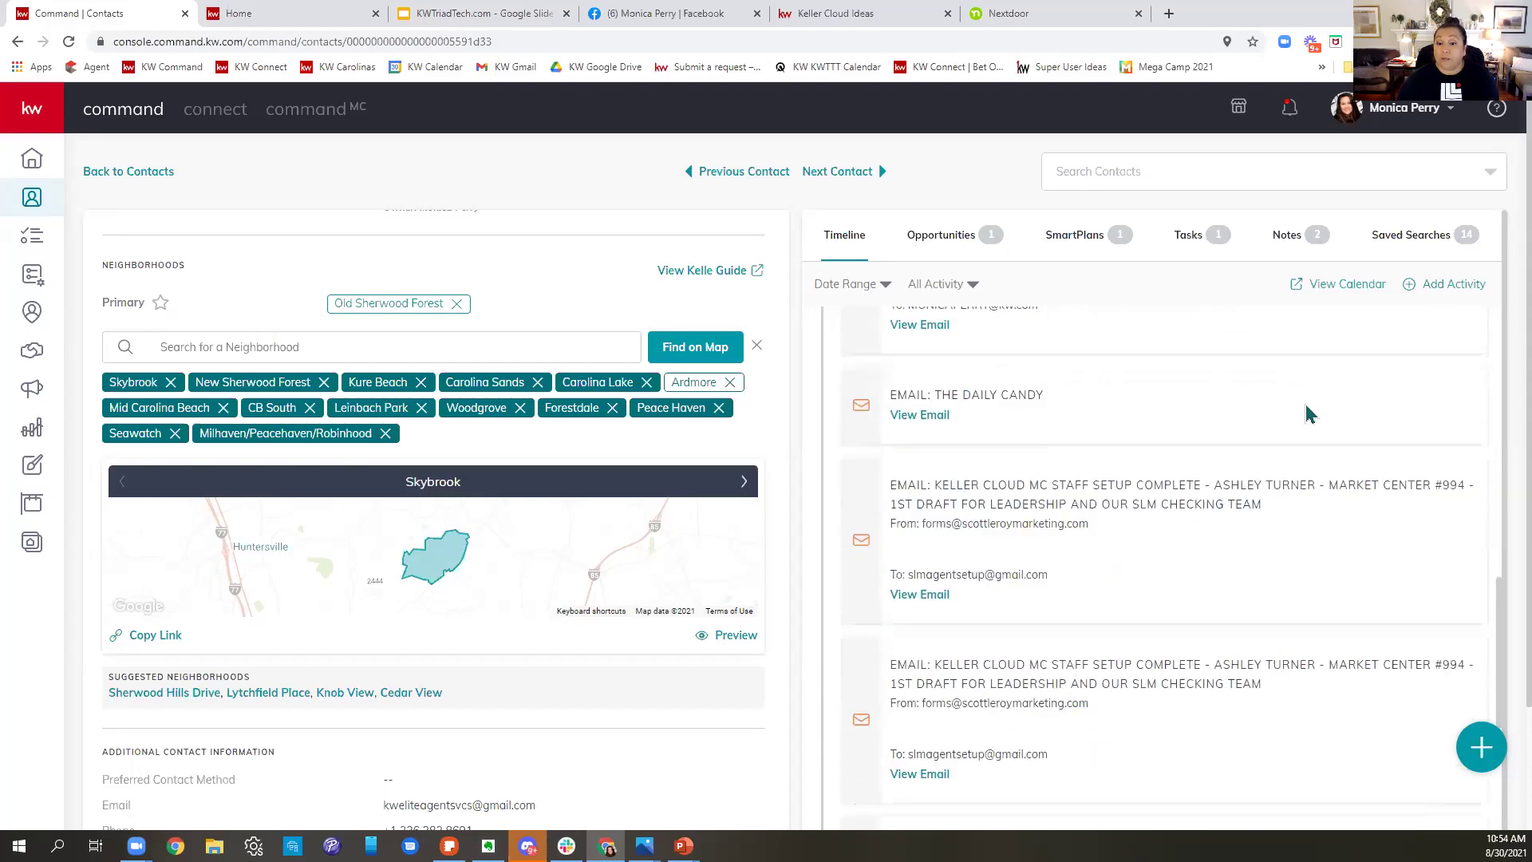
scroll(1309, 412, down, 1)
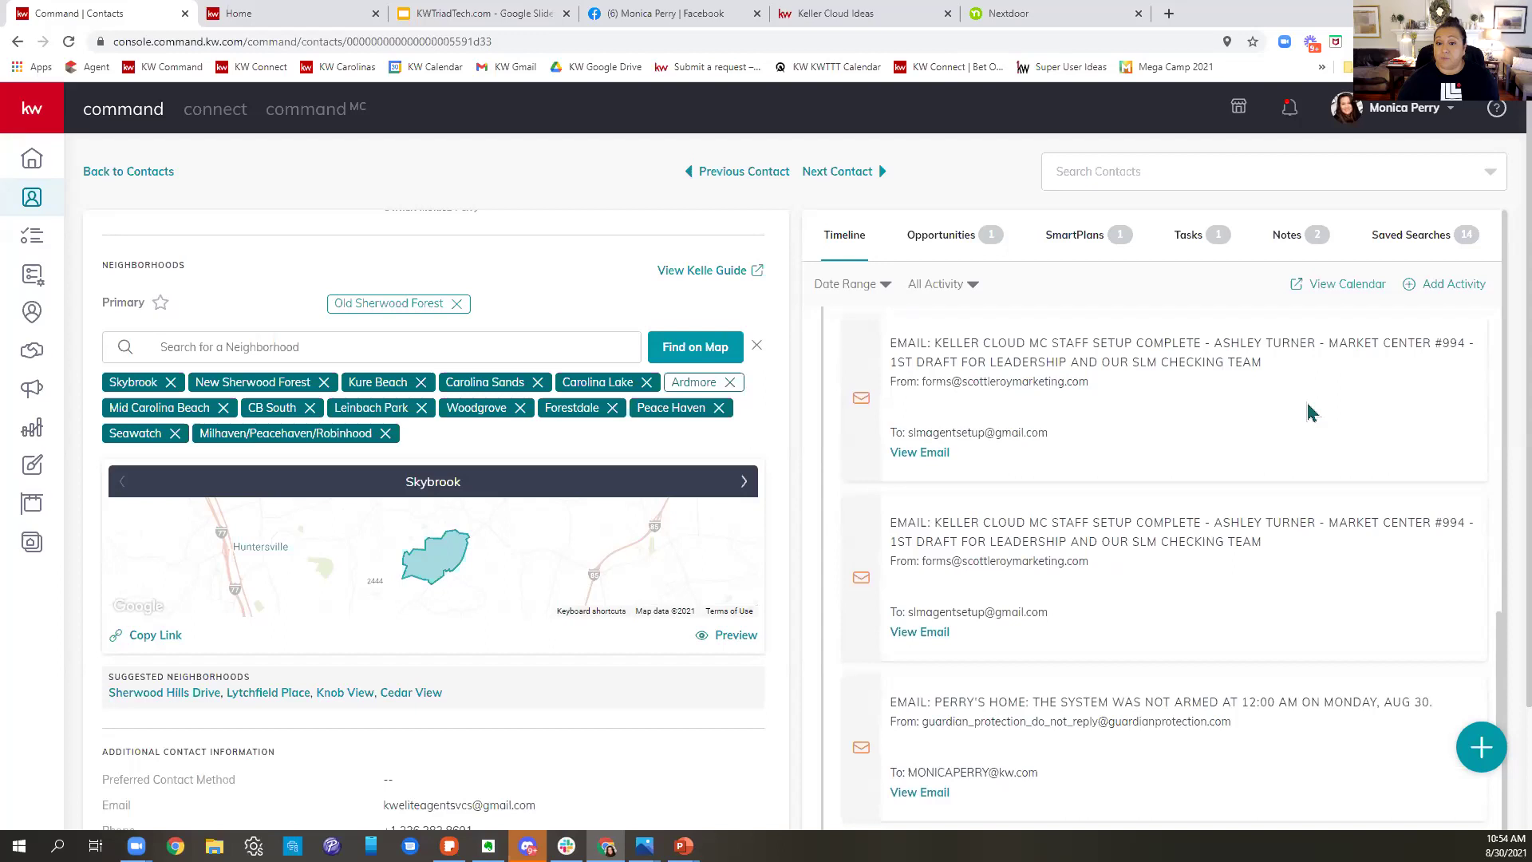
scroll(1308, 412, down, 4)
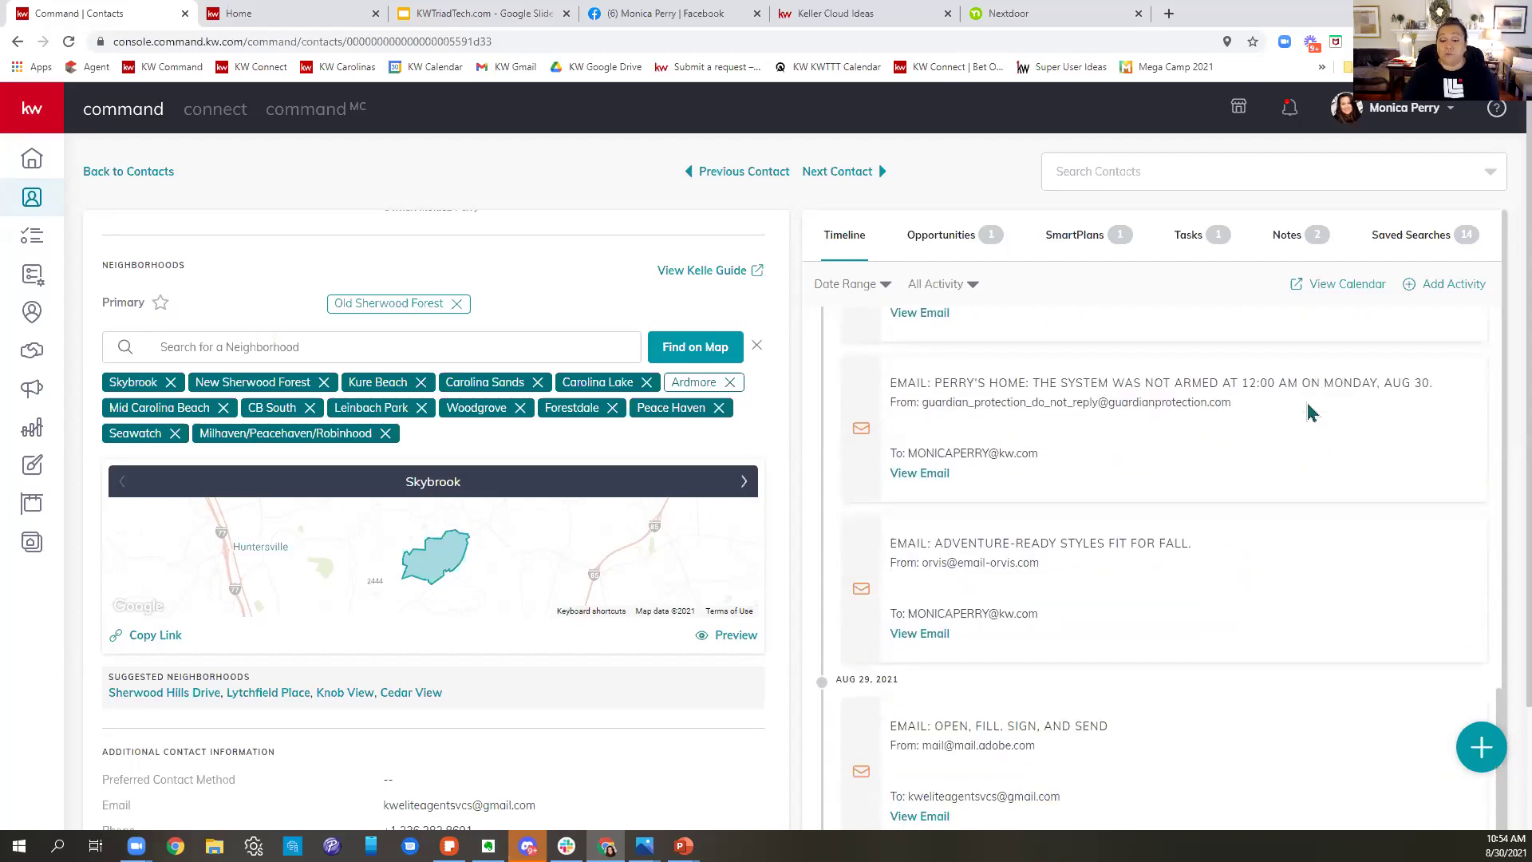
scroll(1309, 412, down, 5)
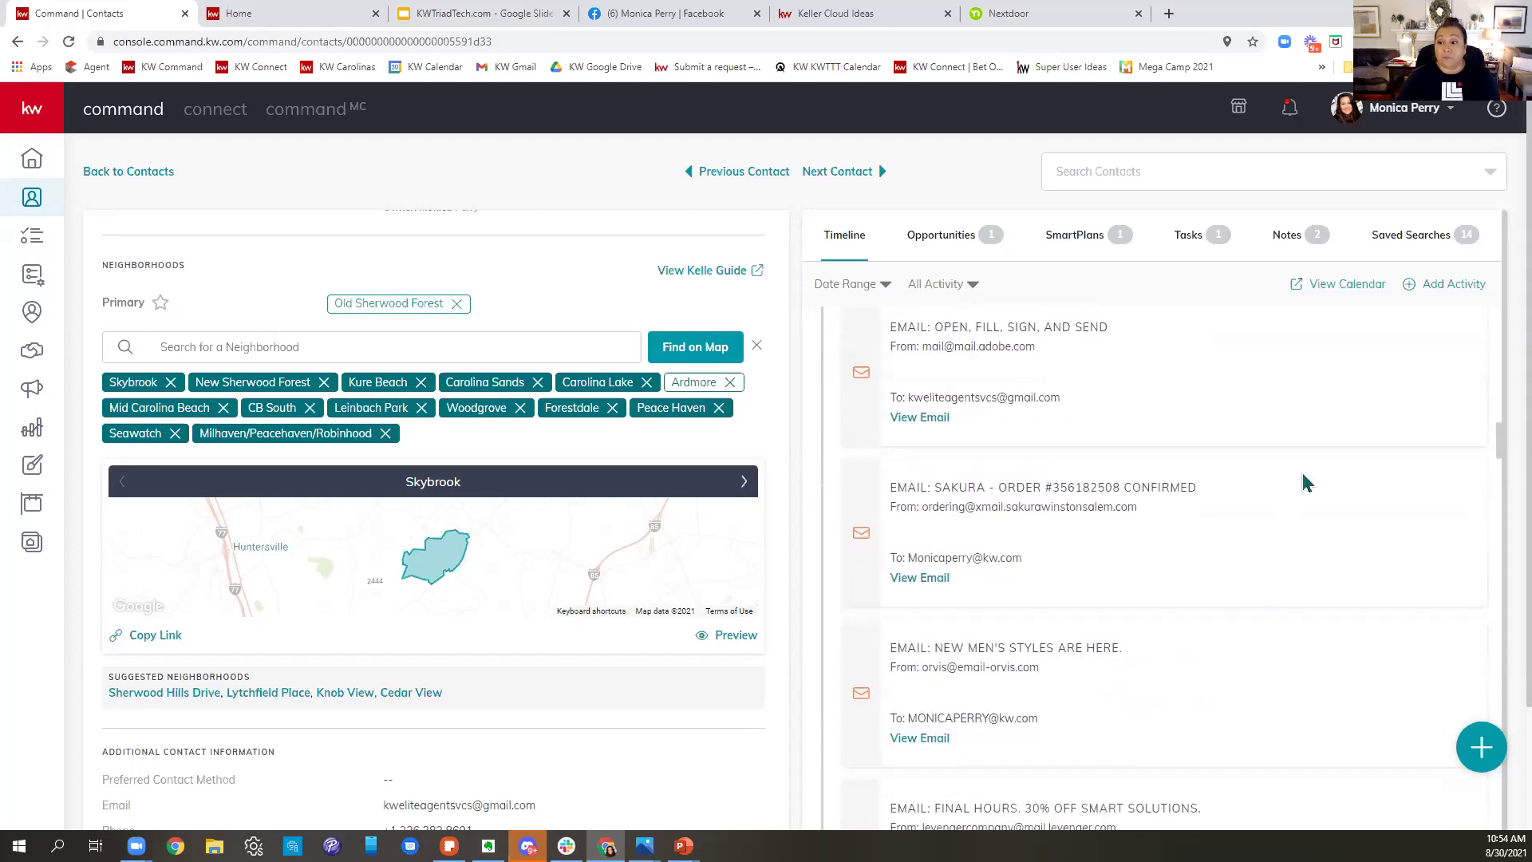
click(1105, 244)
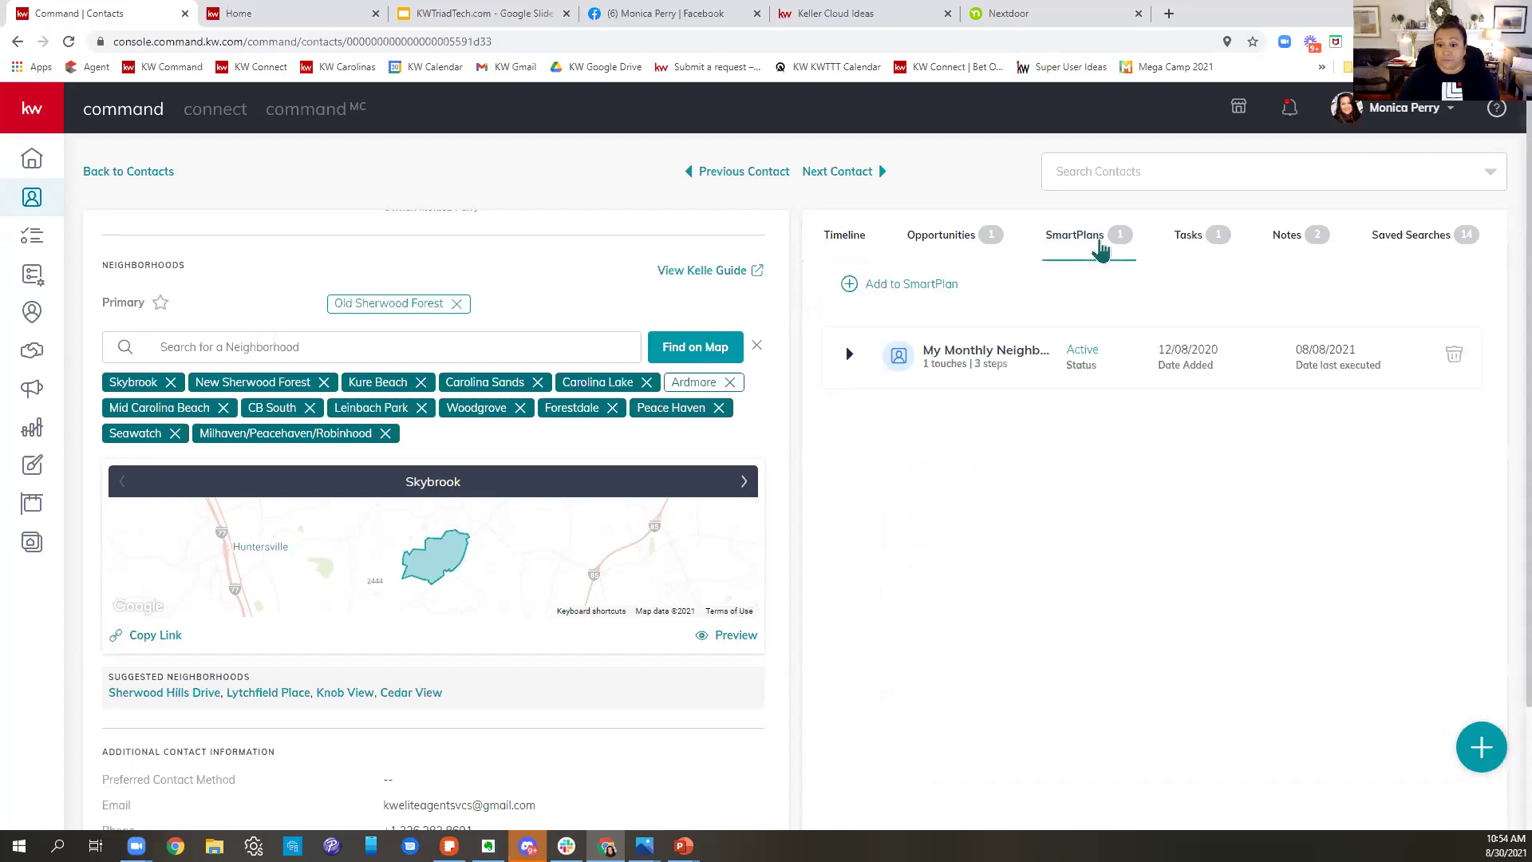
click(910, 246)
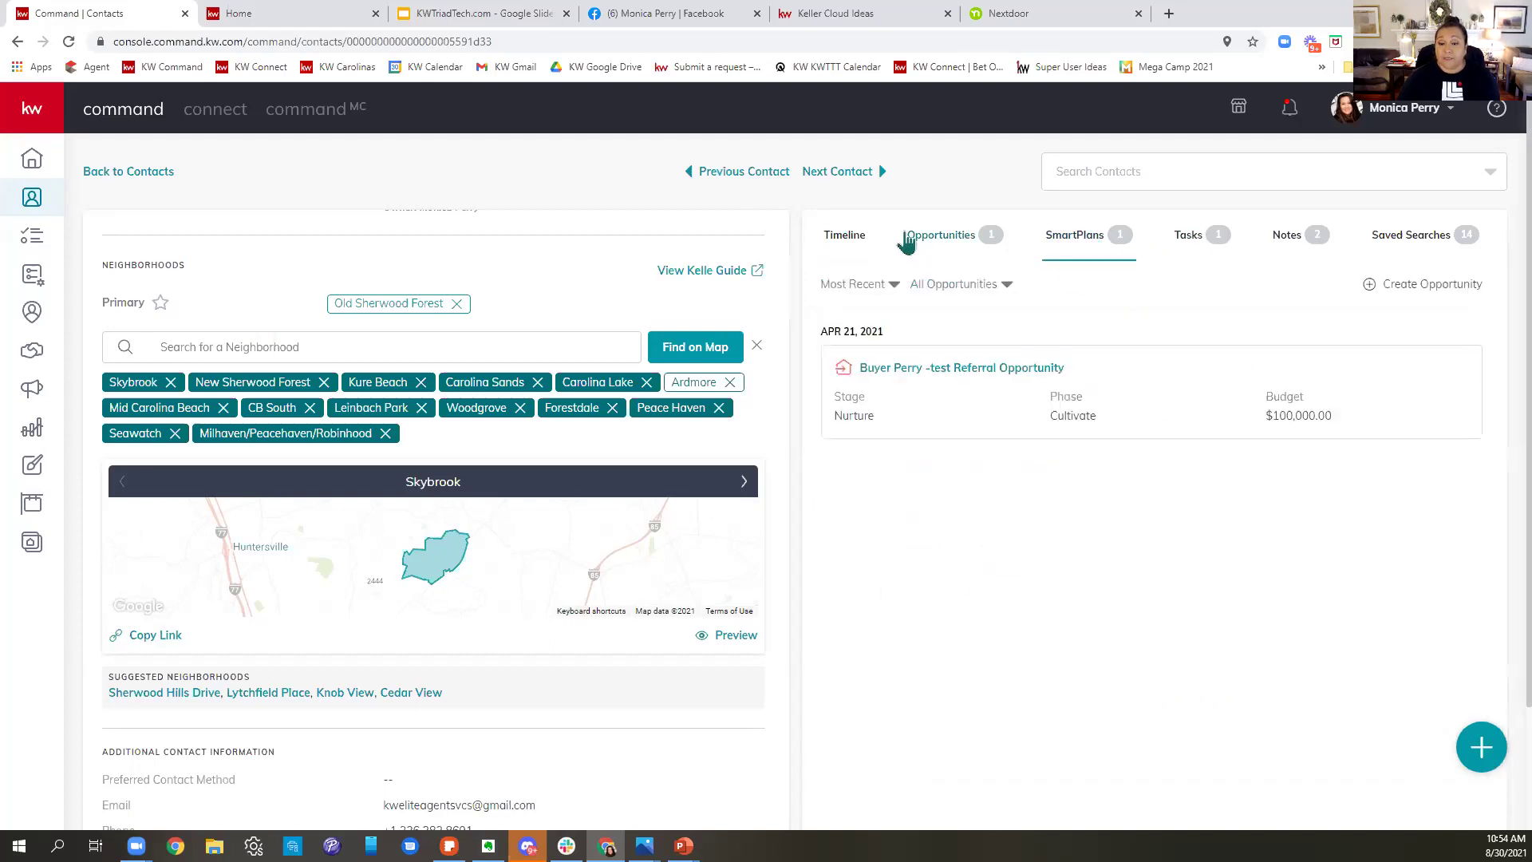
click(852, 239)
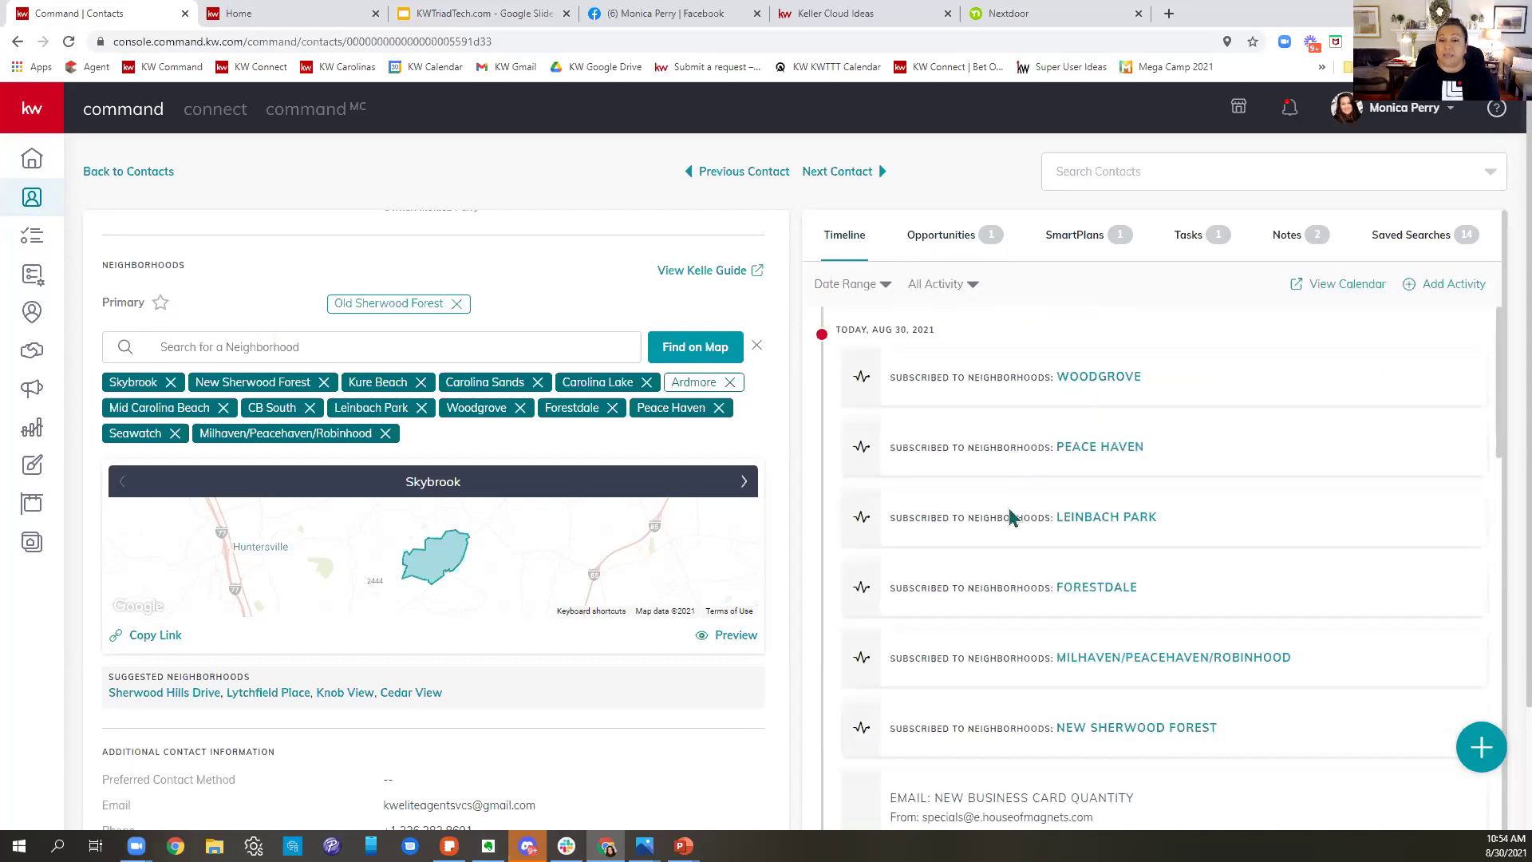
scroll(1017, 519, down, 5)
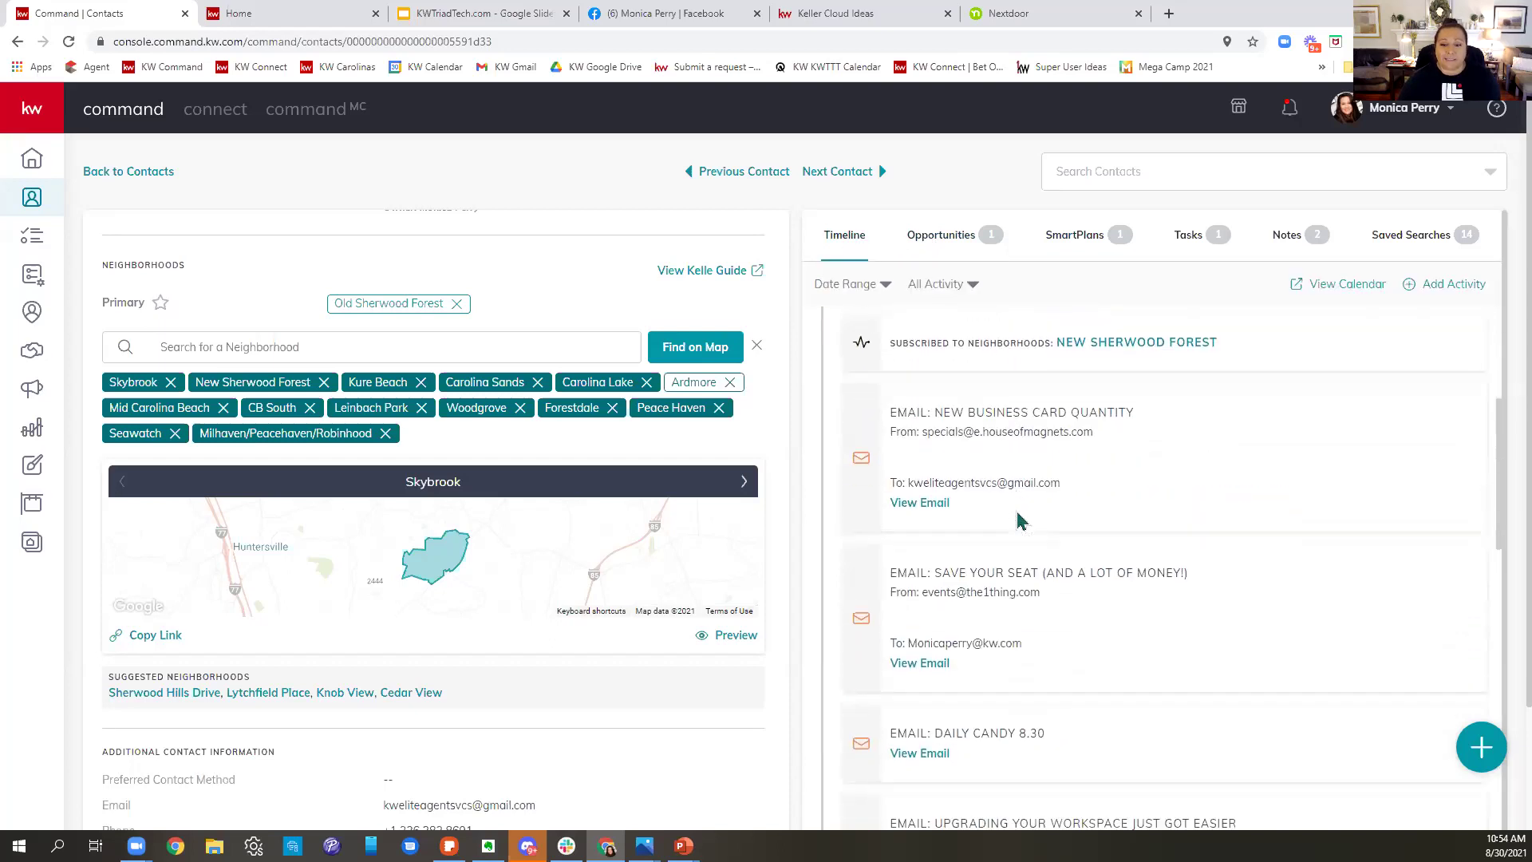
scroll(1020, 520, down, 6)
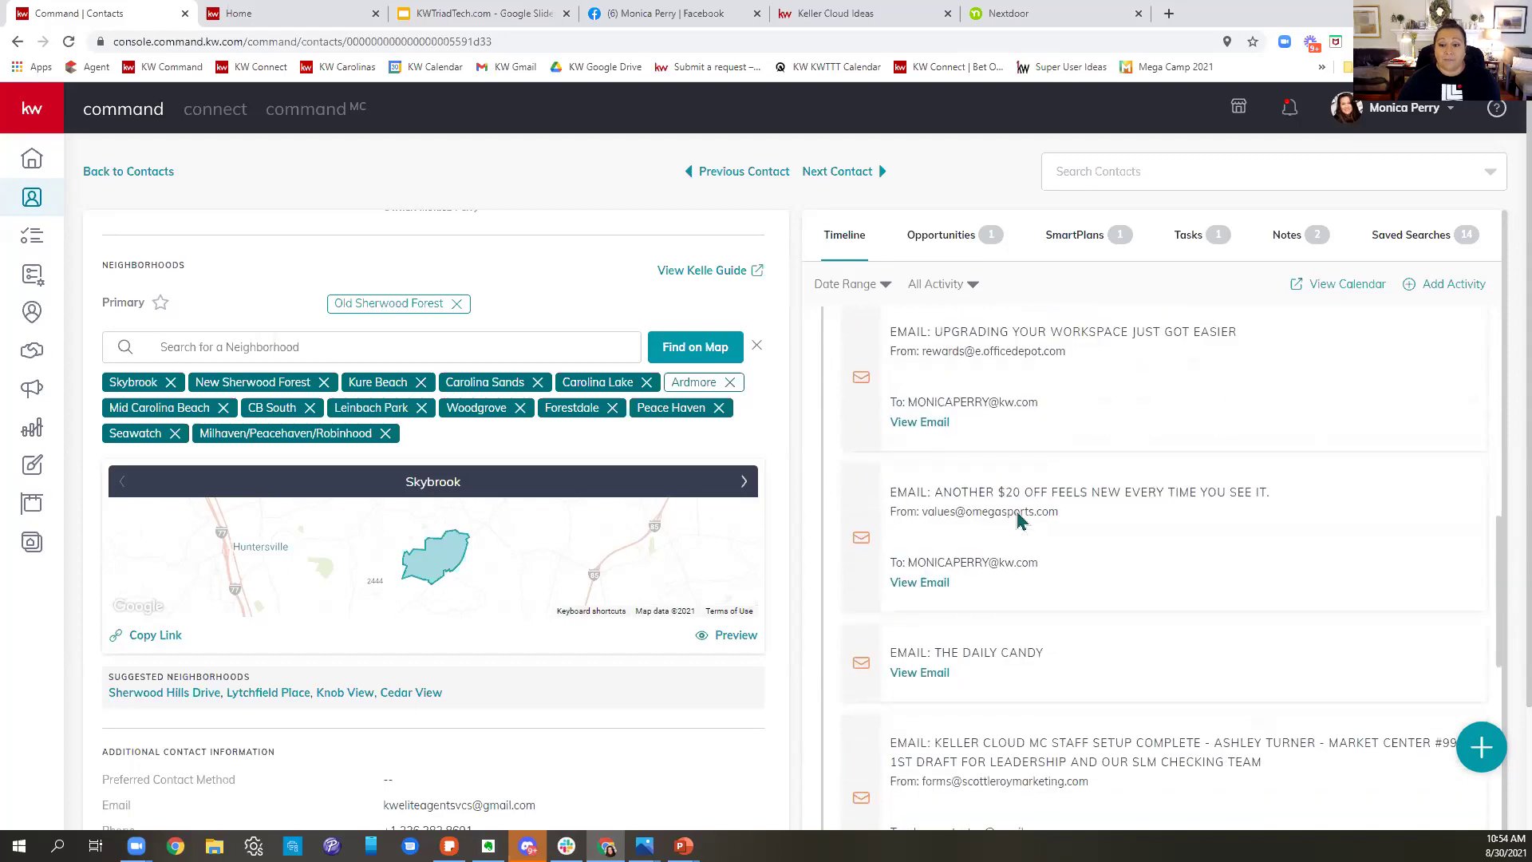
scroll(1017, 515, down, 6)
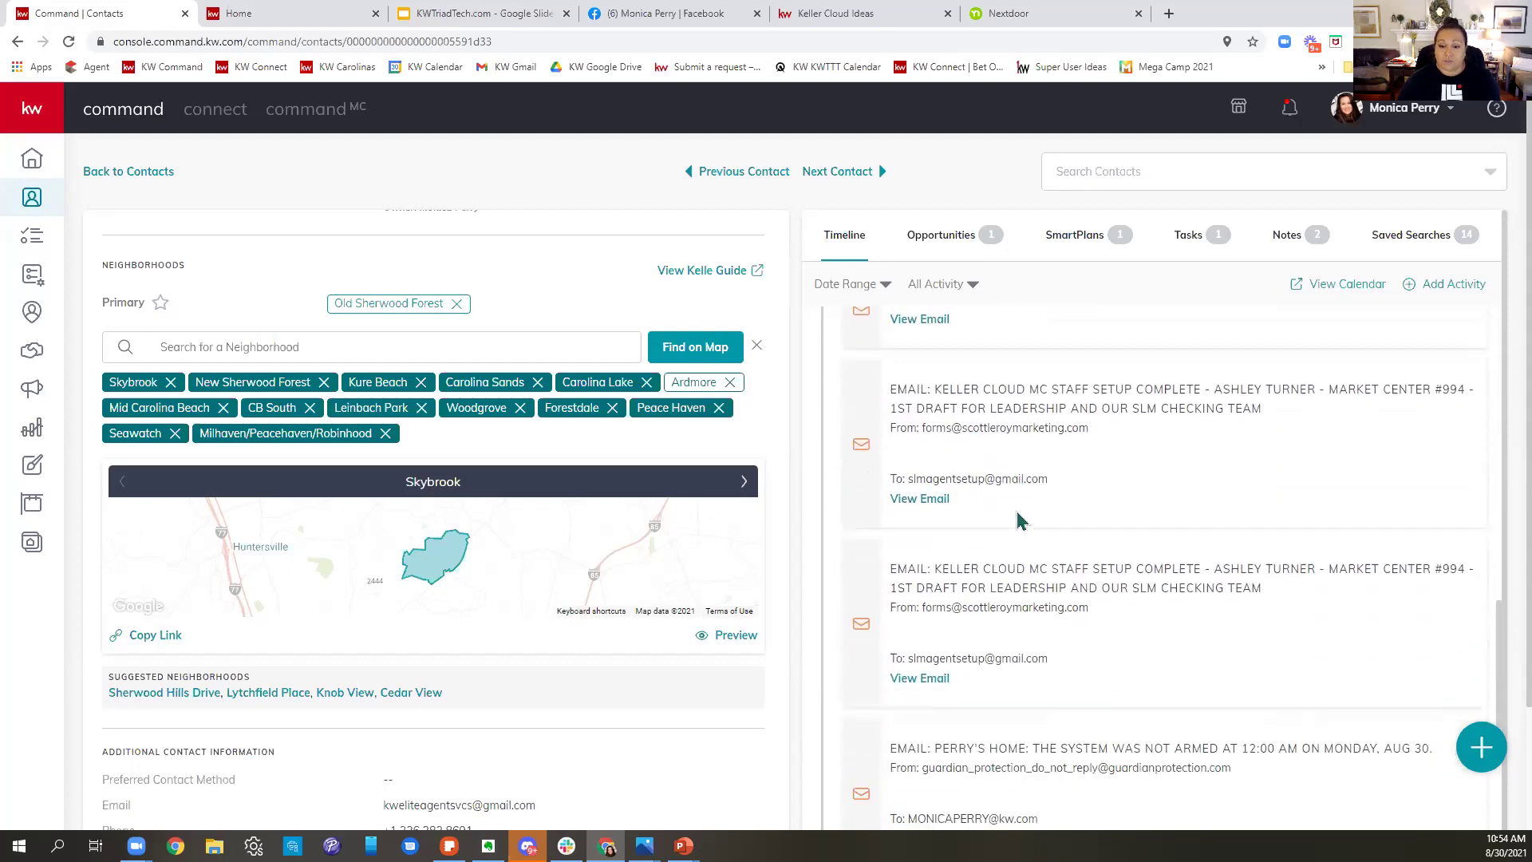
scroll(1018, 520, down, 4)
scroll(1020, 520, down, 3)
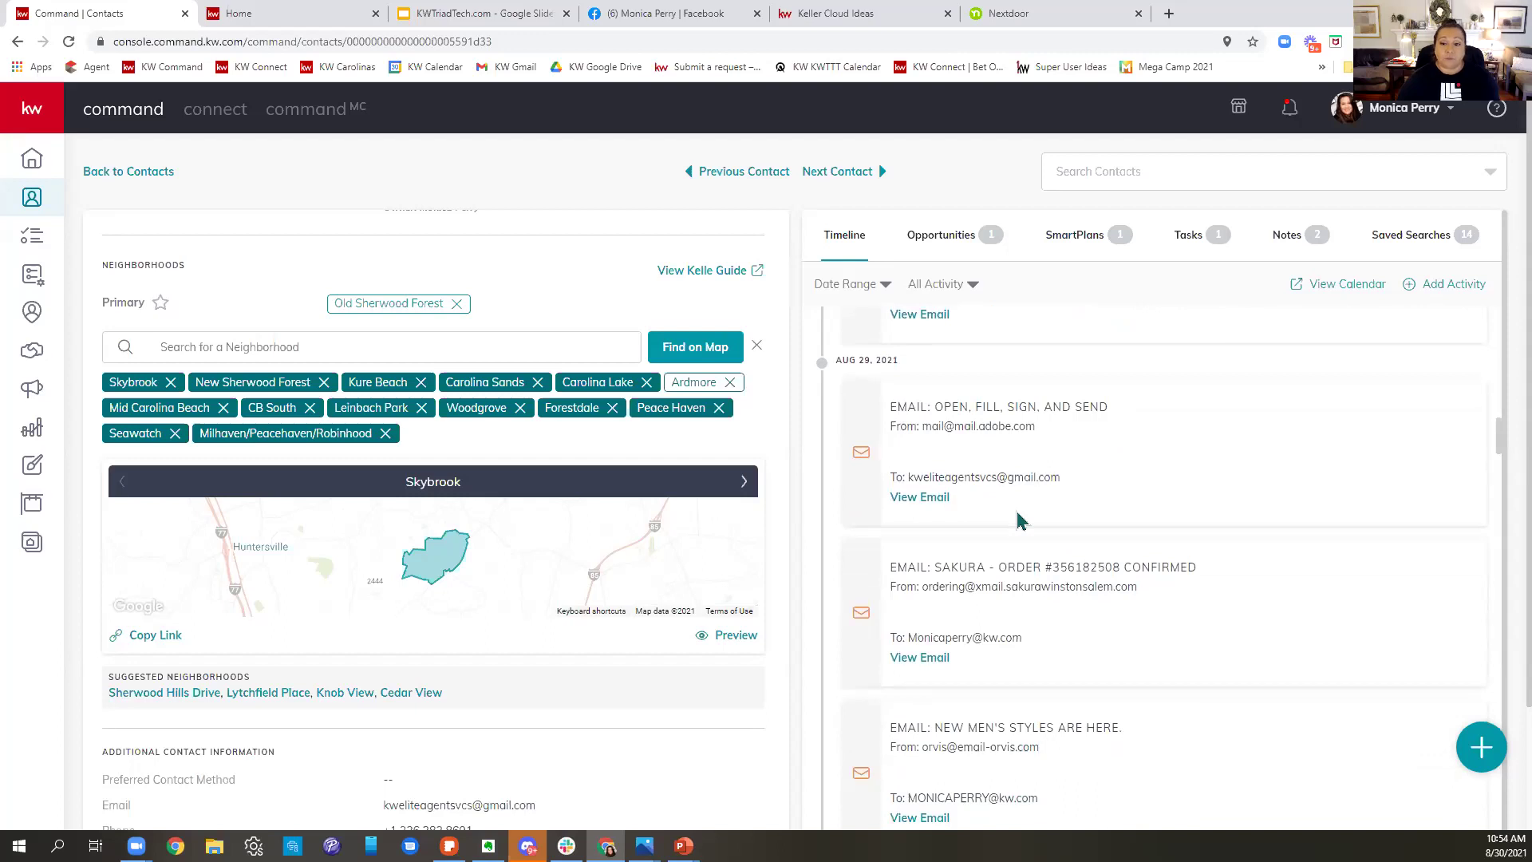
scroll(1021, 521, down, 3)
scroll(1018, 511, down, 10)
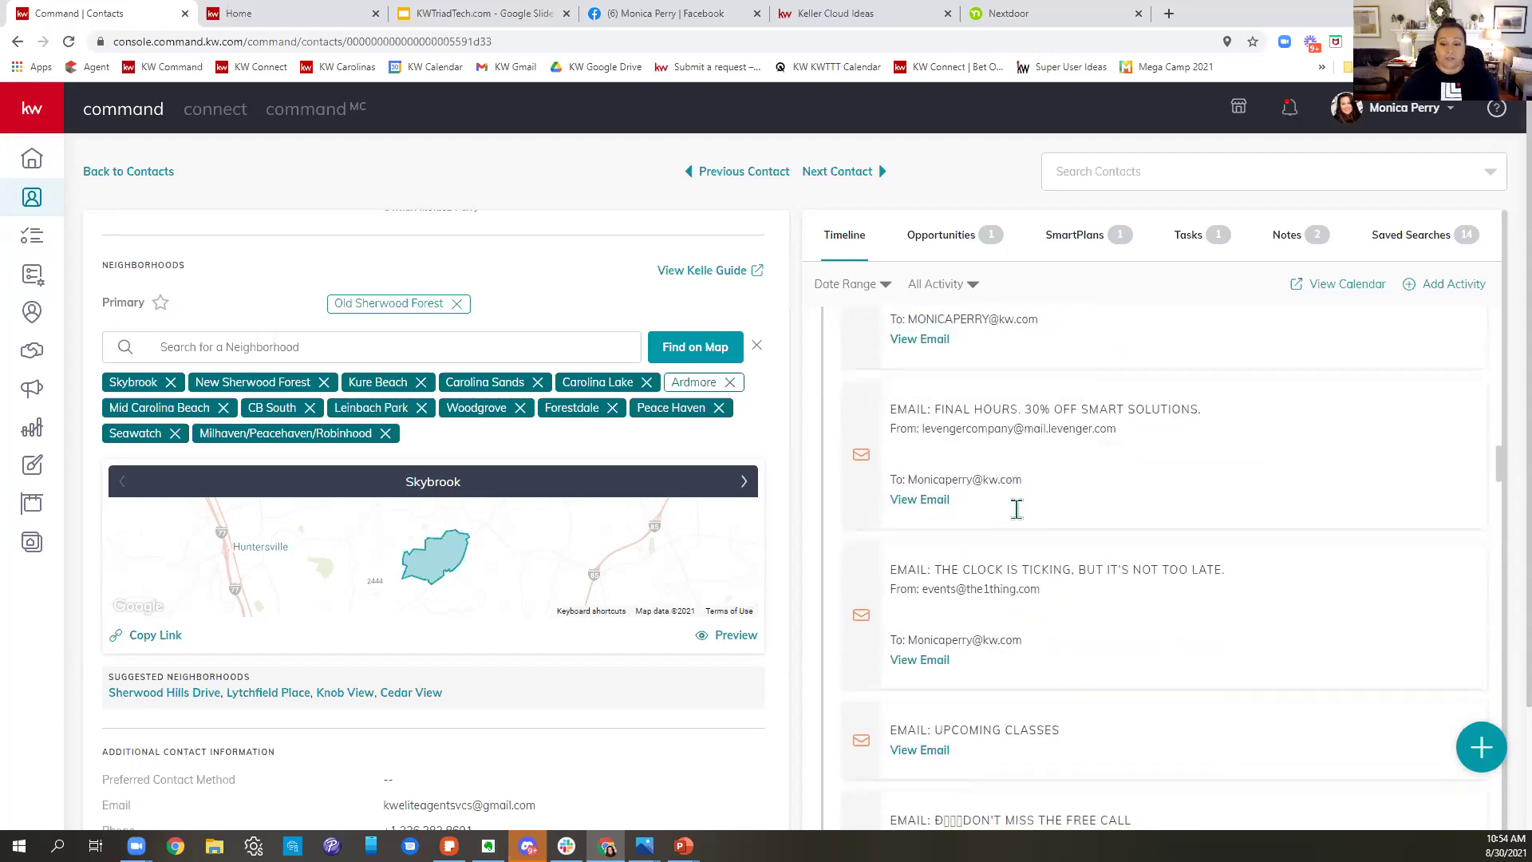
scroll(1020, 521, down, 7)
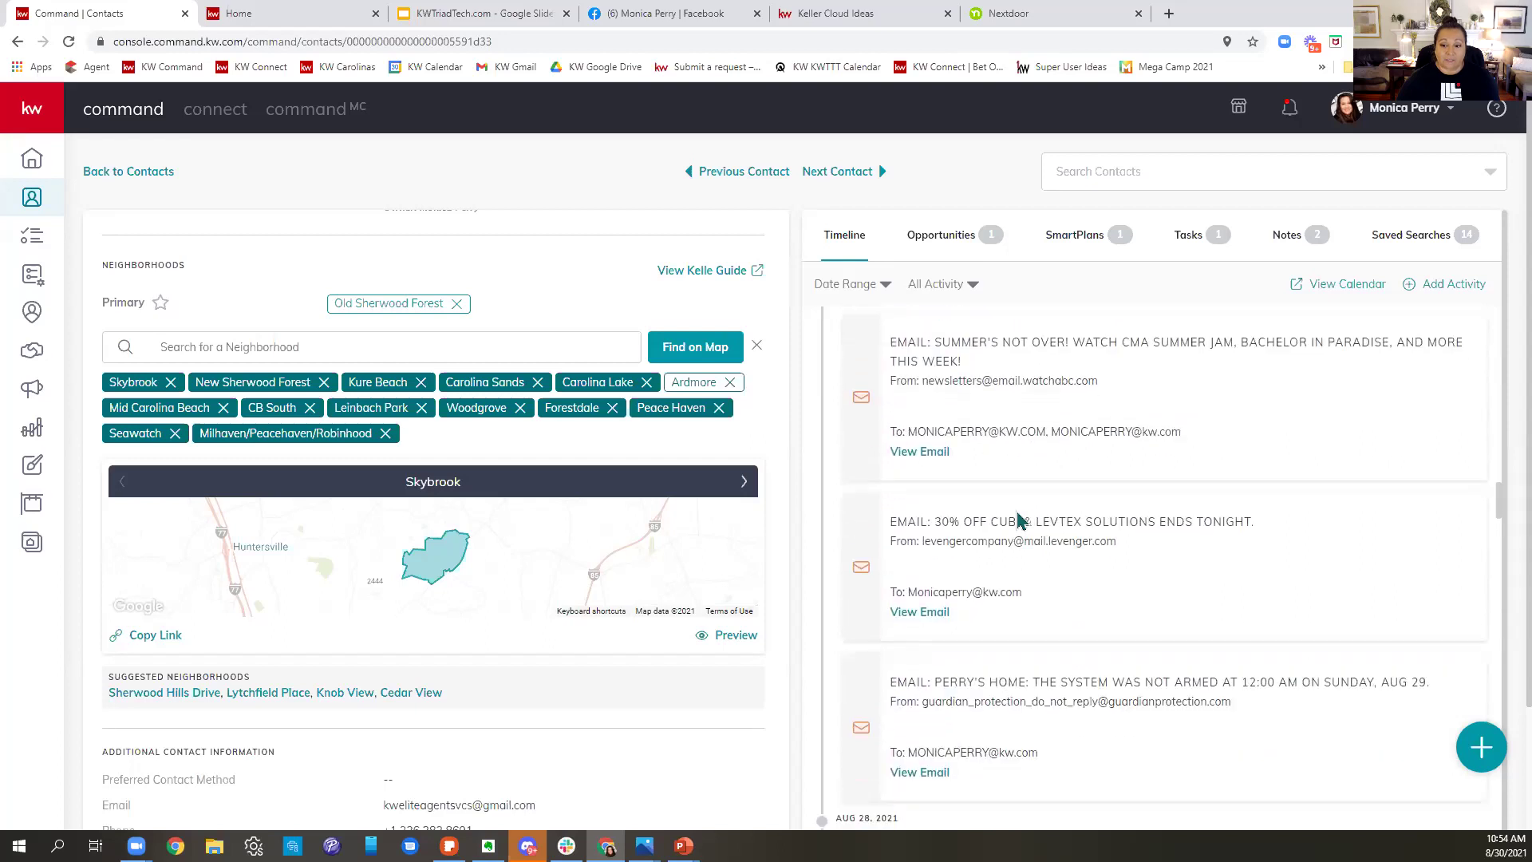
scroll(1020, 520, down, 1)
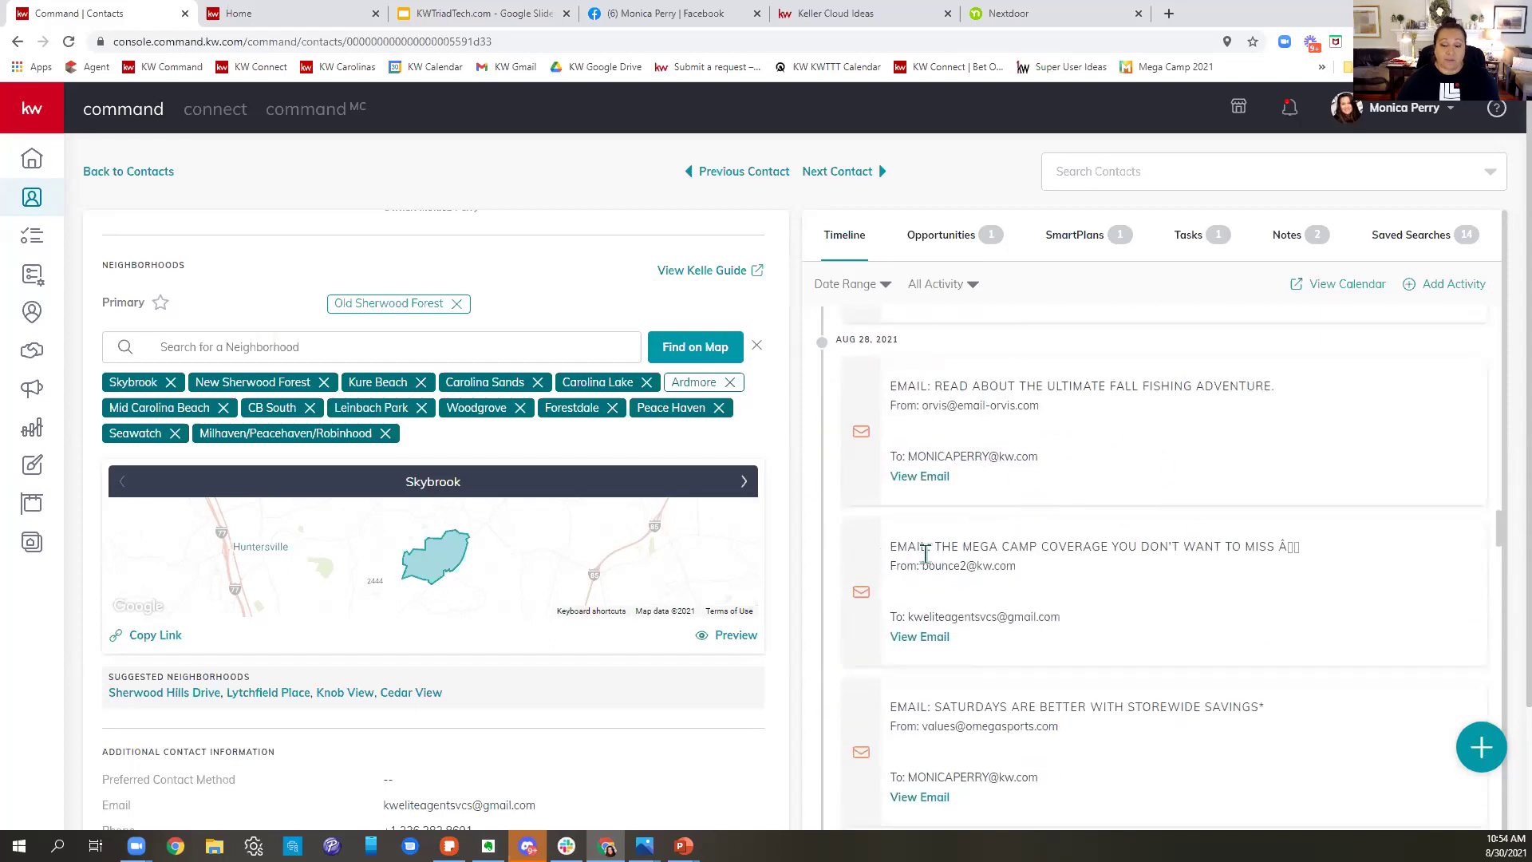
scroll(1012, 543, down, 1)
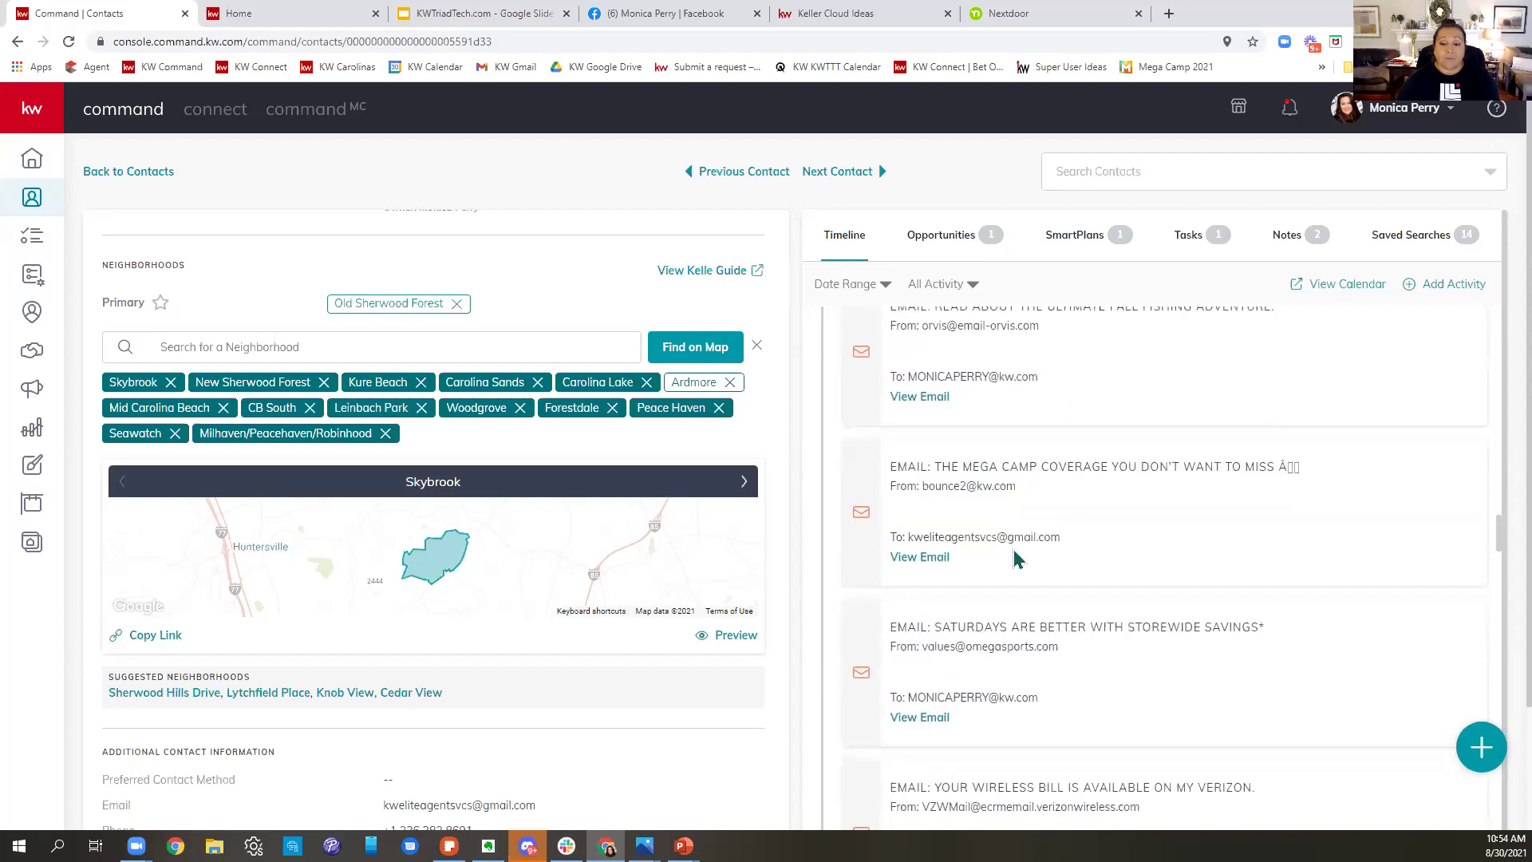
scroll(1026, 557, down, 2)
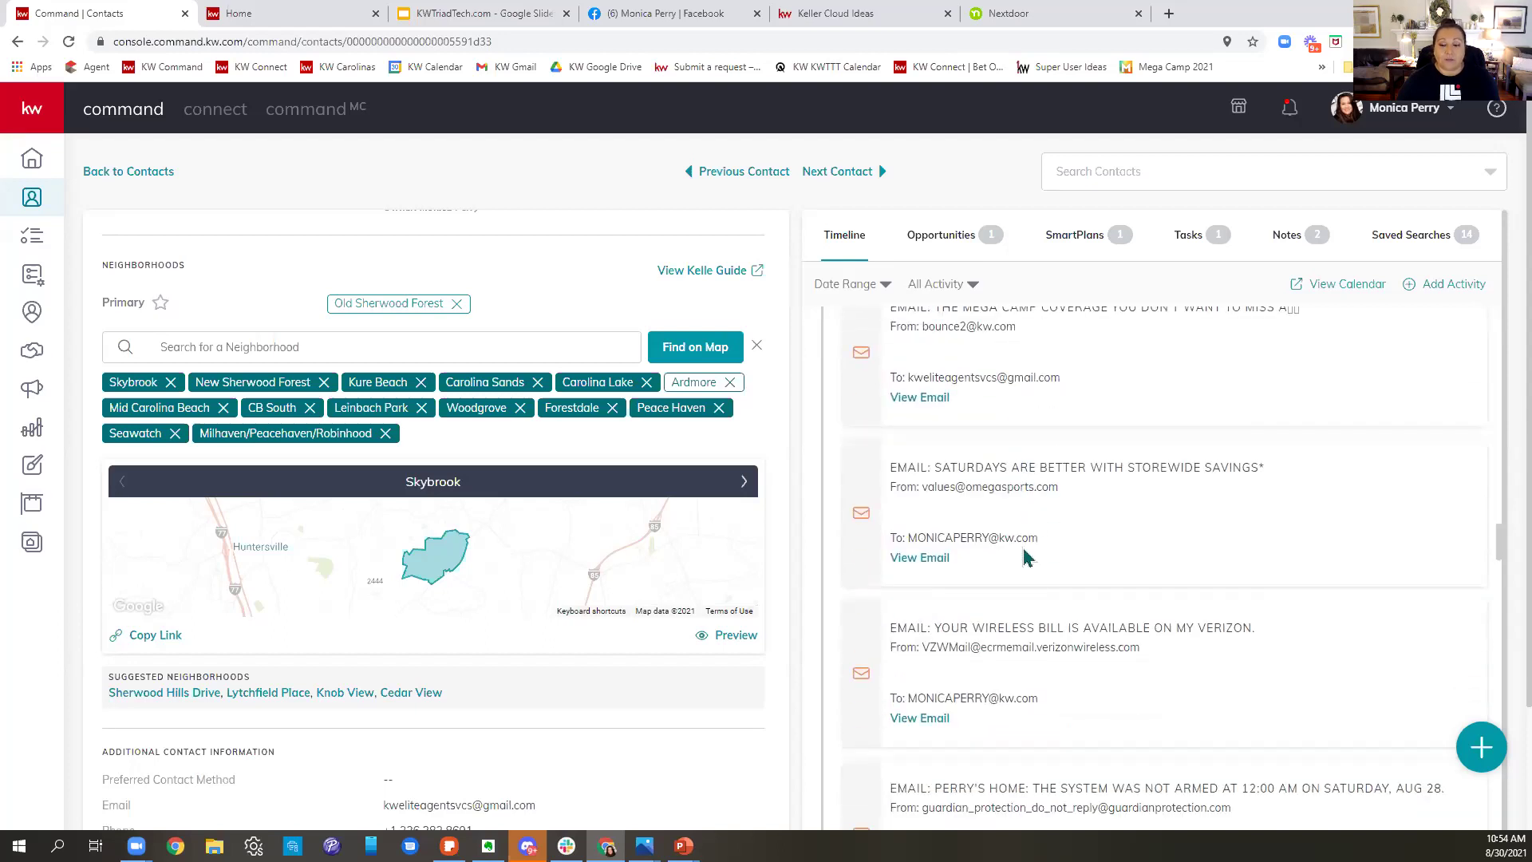
scroll(1026, 557, down, 5)
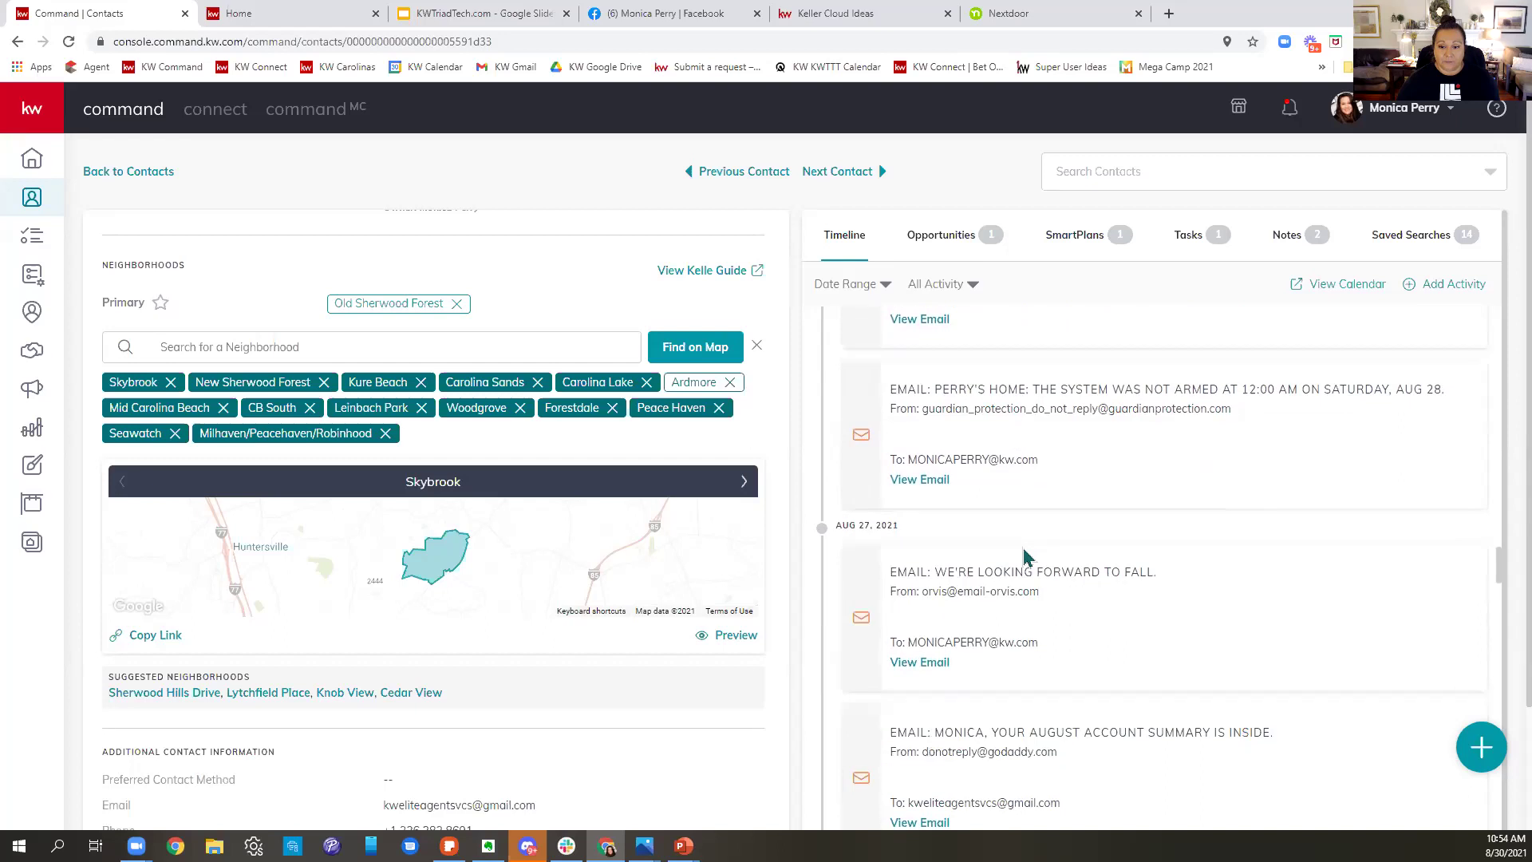
scroll(1026, 557, down, 5)
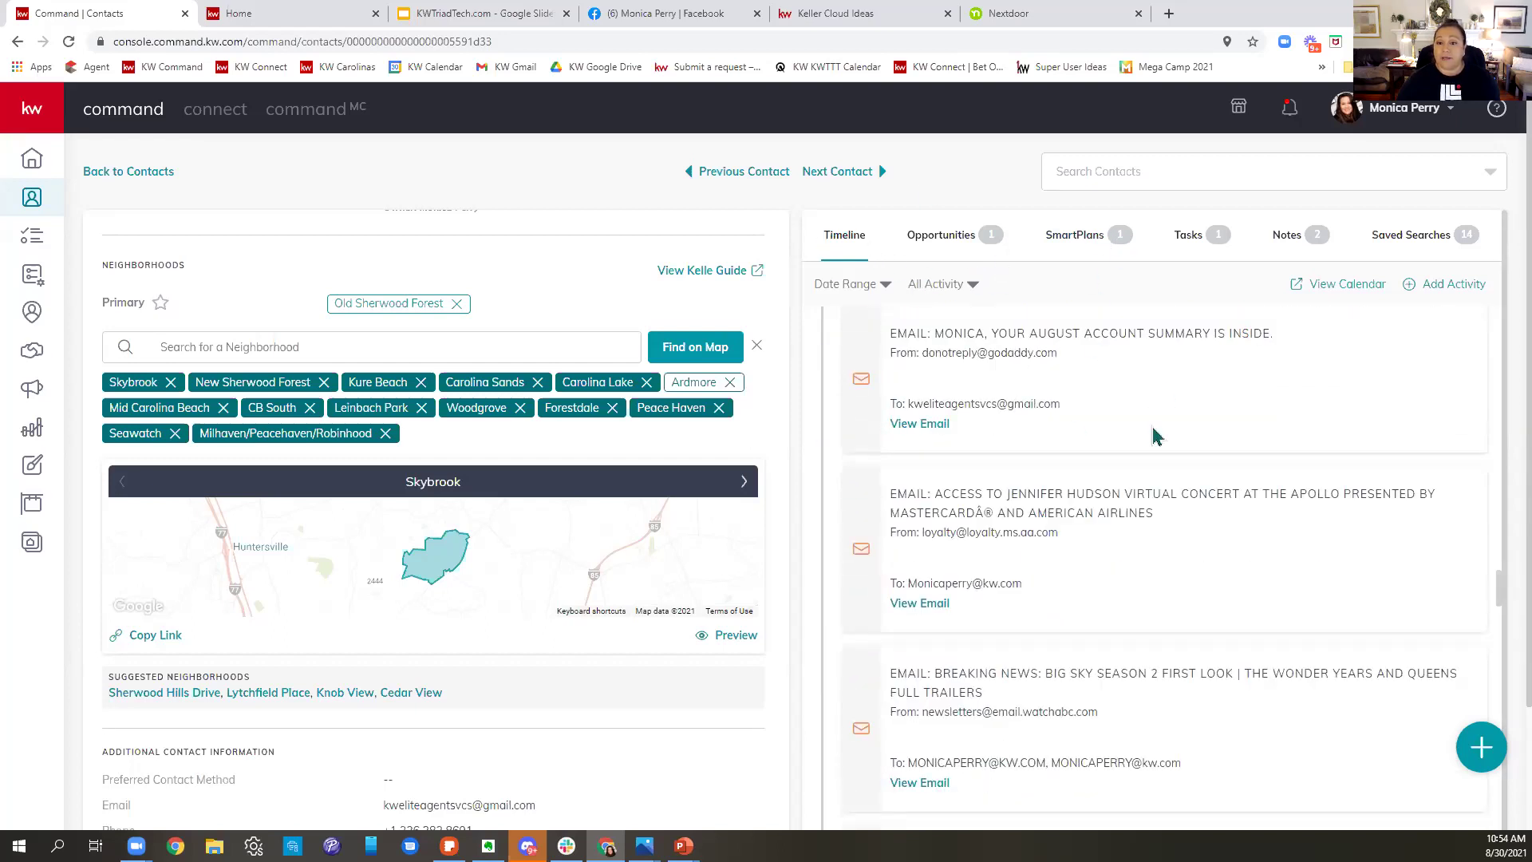
scroll(1152, 435, up, 10)
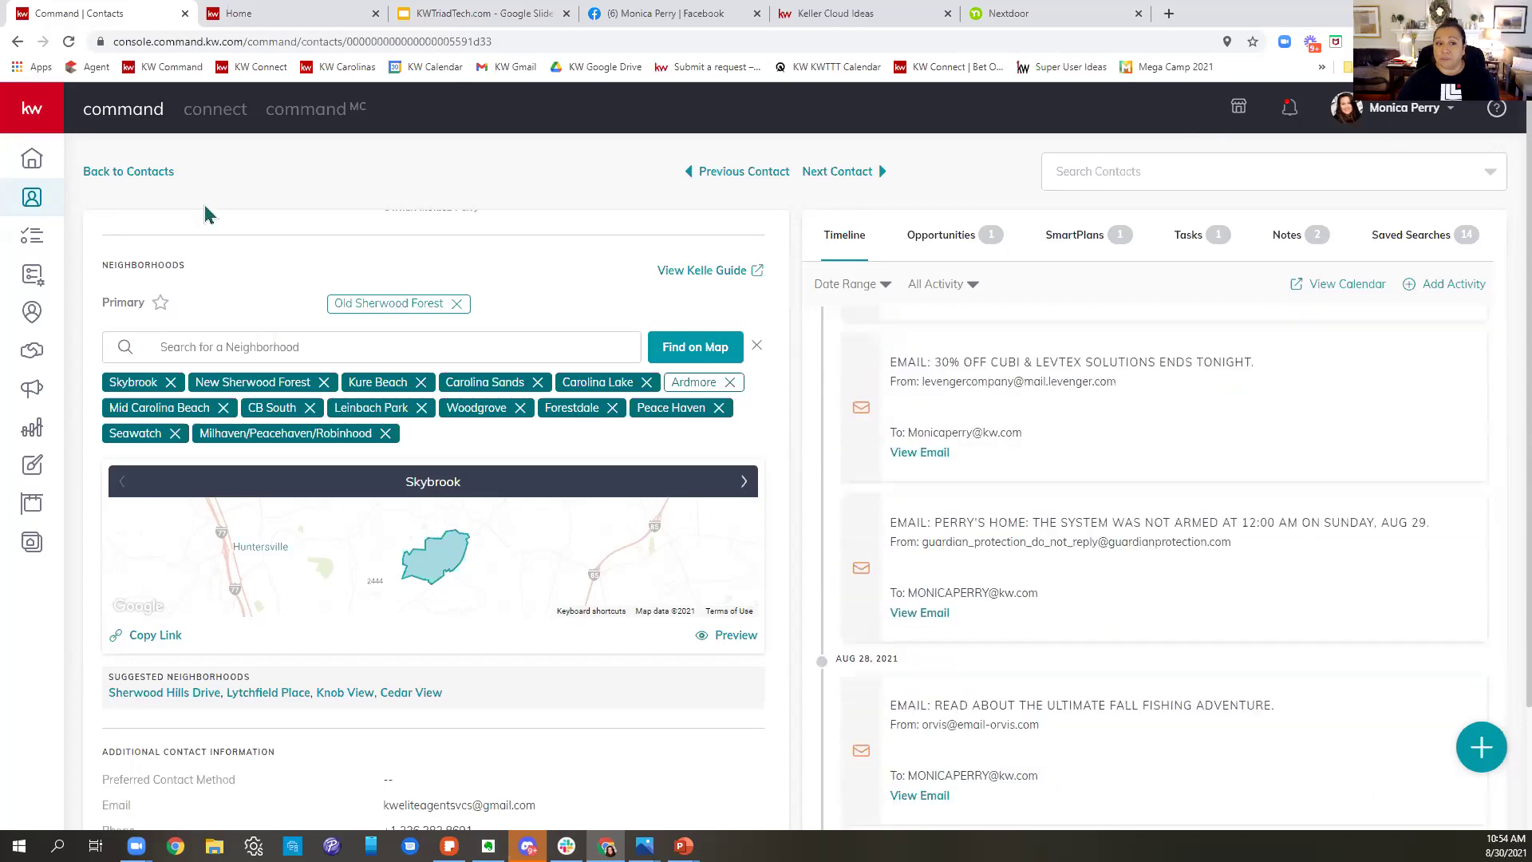
- Search the contacts list by the contact's first name and open their record
click(131, 175)
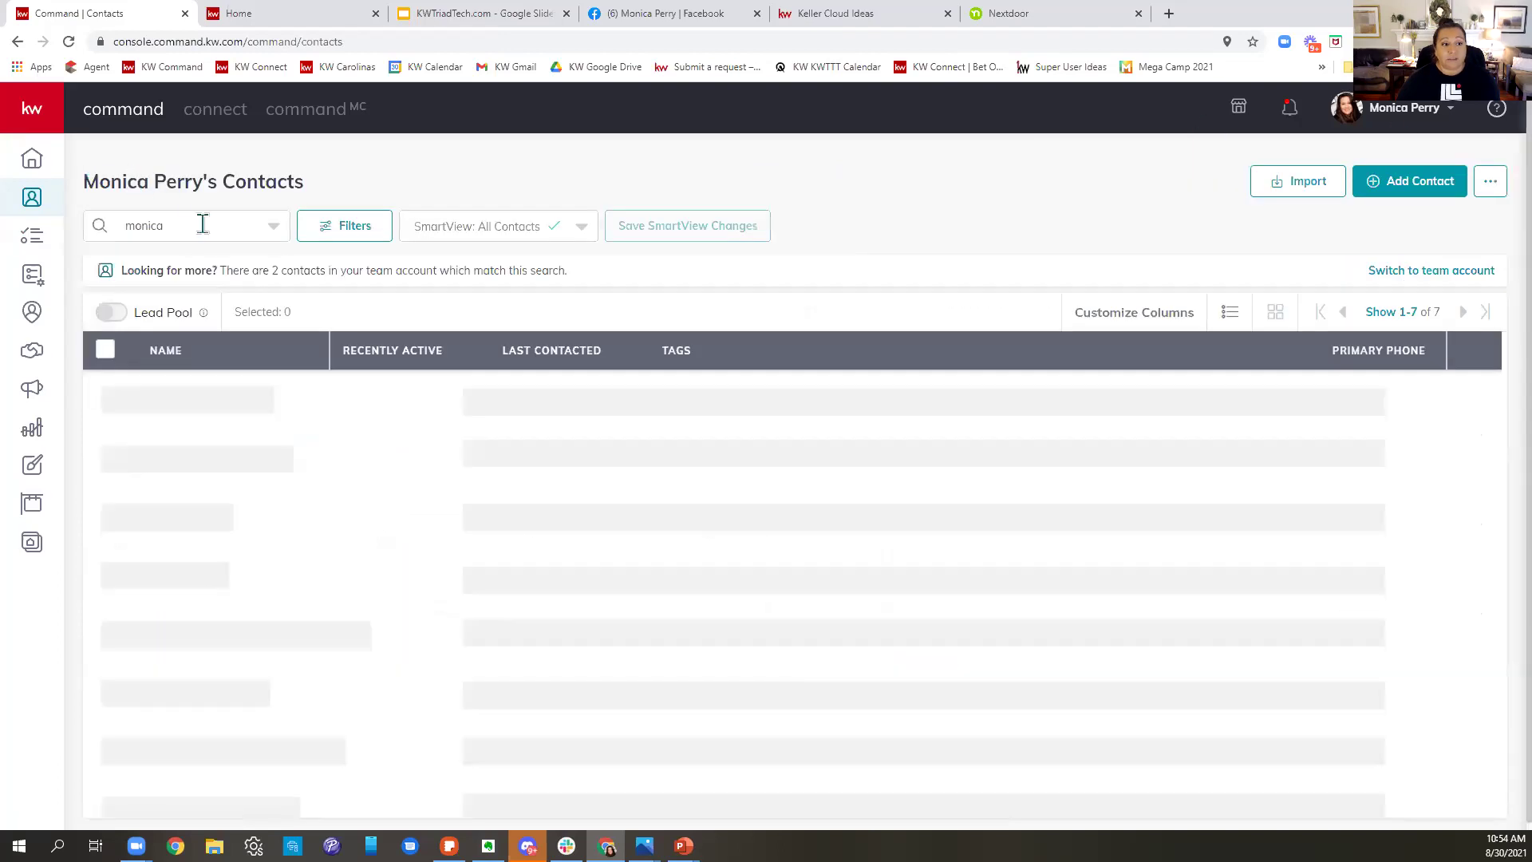
drag(202, 225, 115, 245)
text(dak)
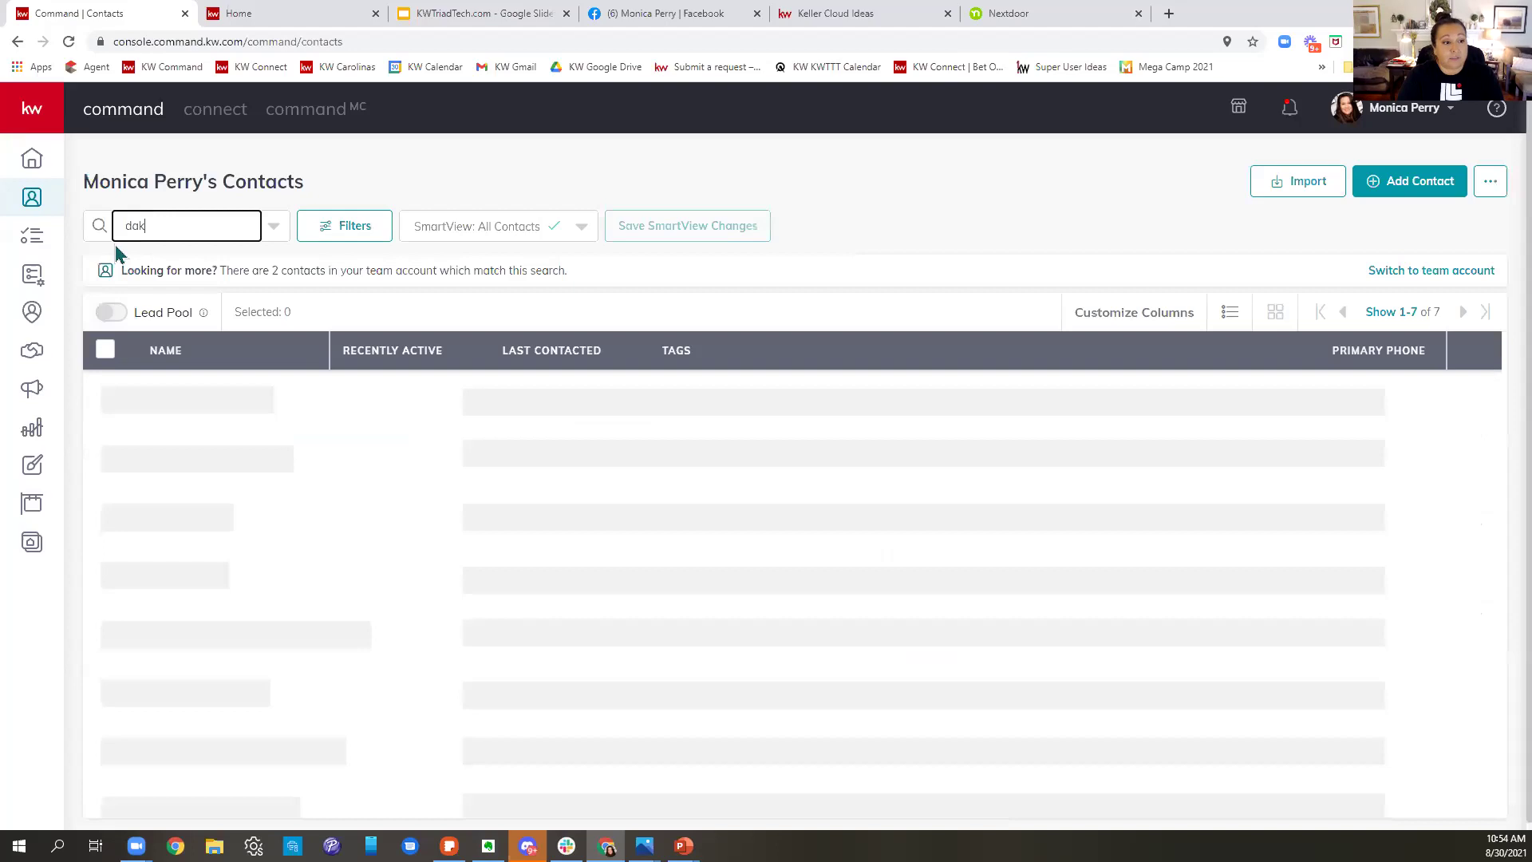
text(ota)
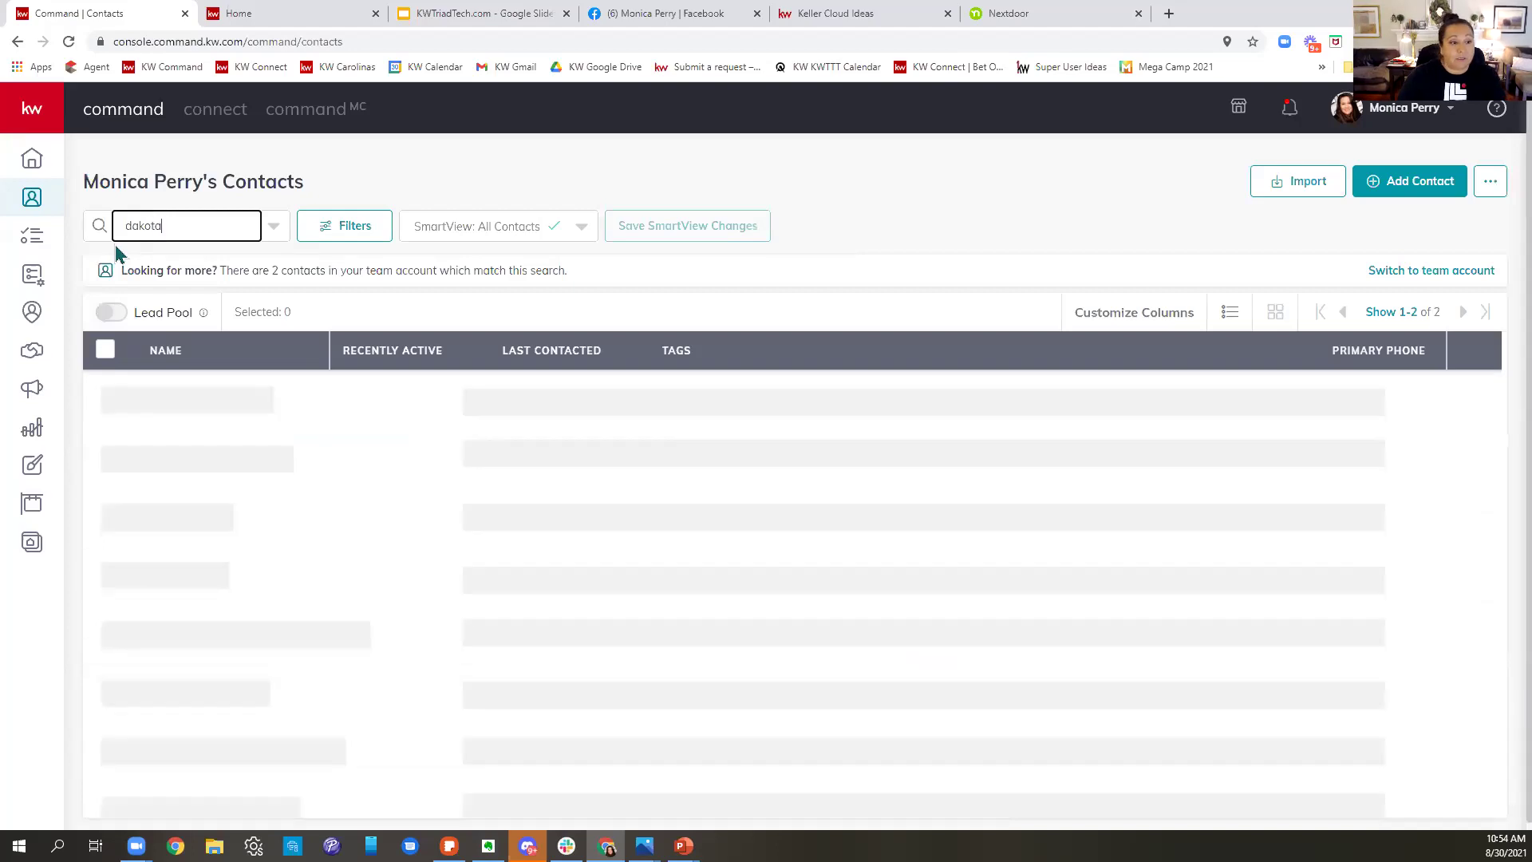
click(171, 367)
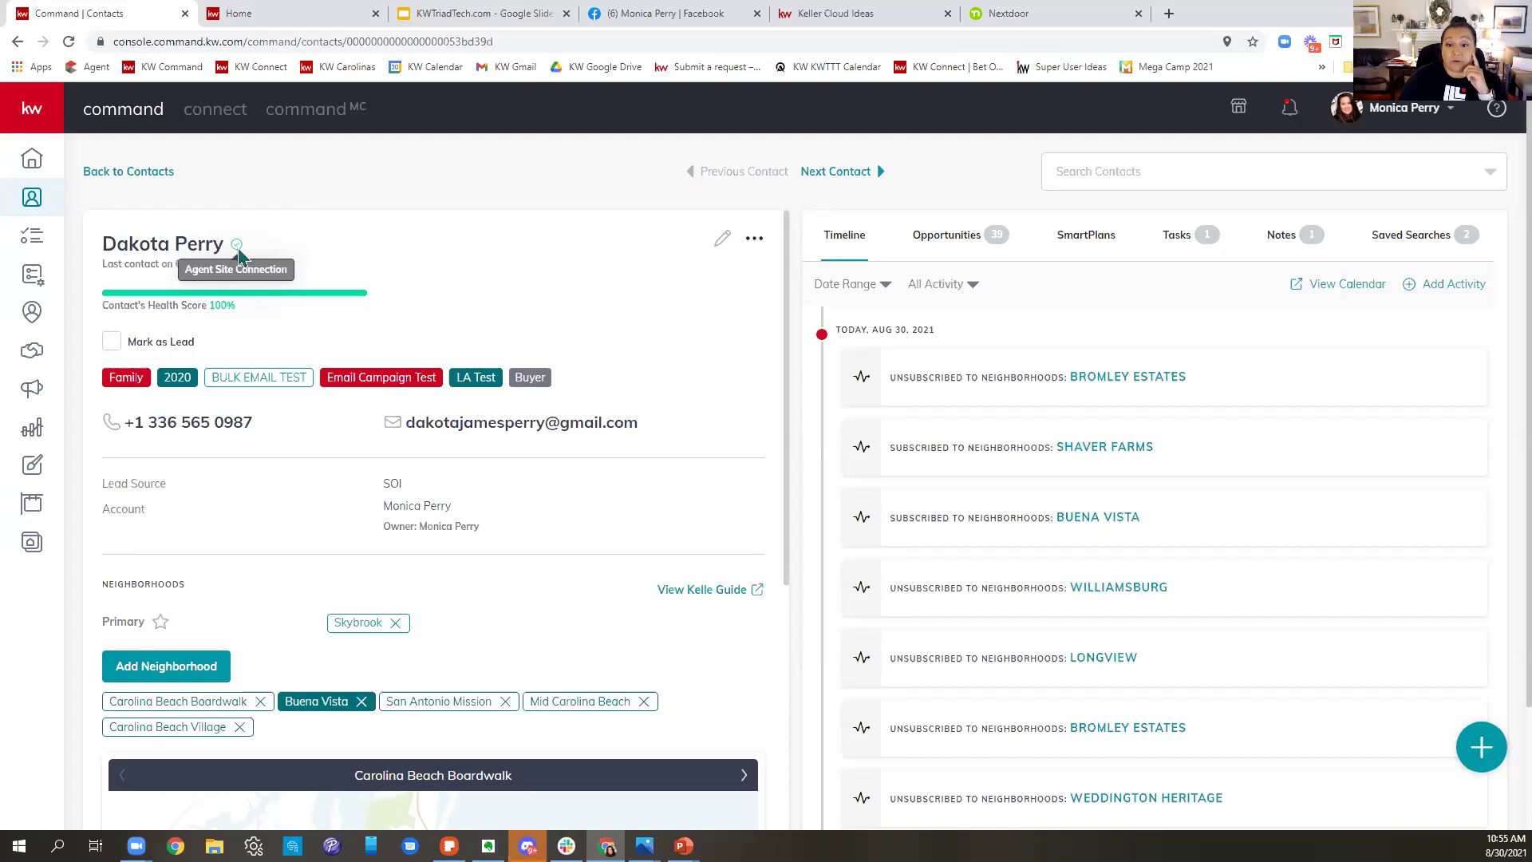
click(1170, 13)
- Open the agent's consumer website and search homes around the current location
text(monic)
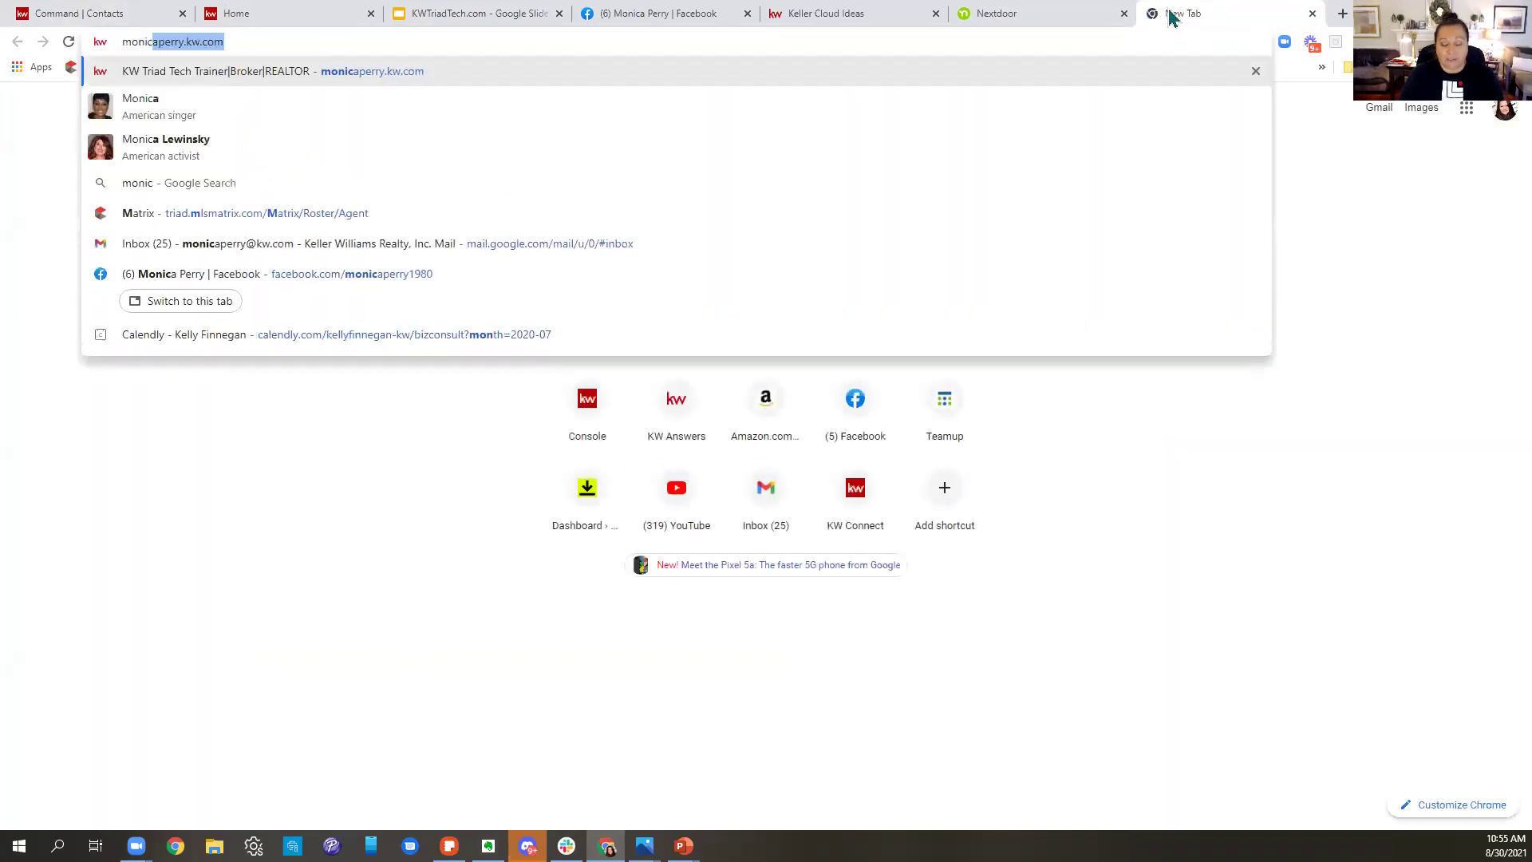
key(Return)
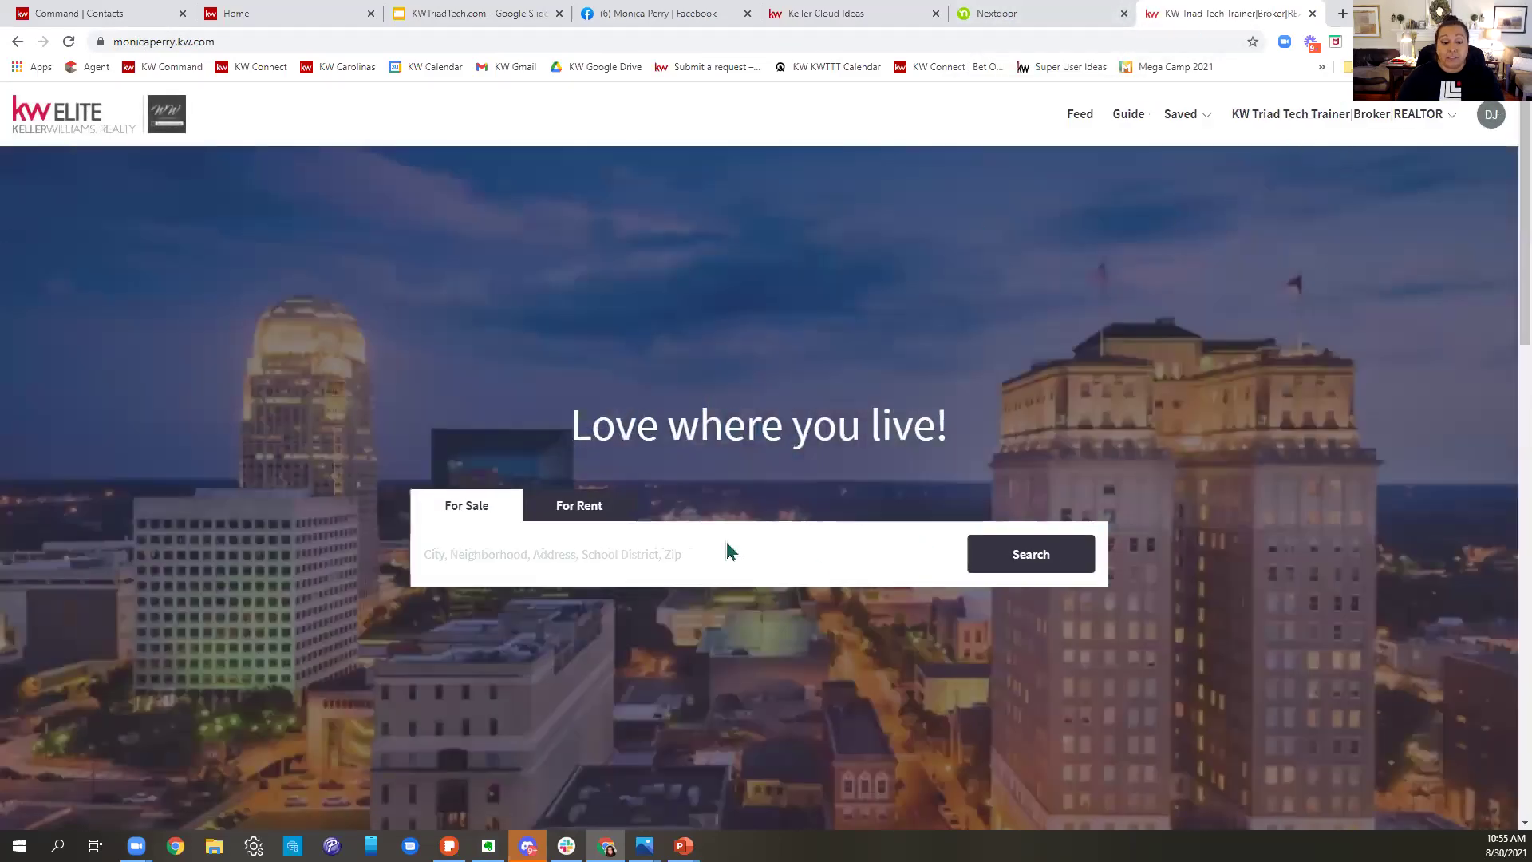
click(615, 561)
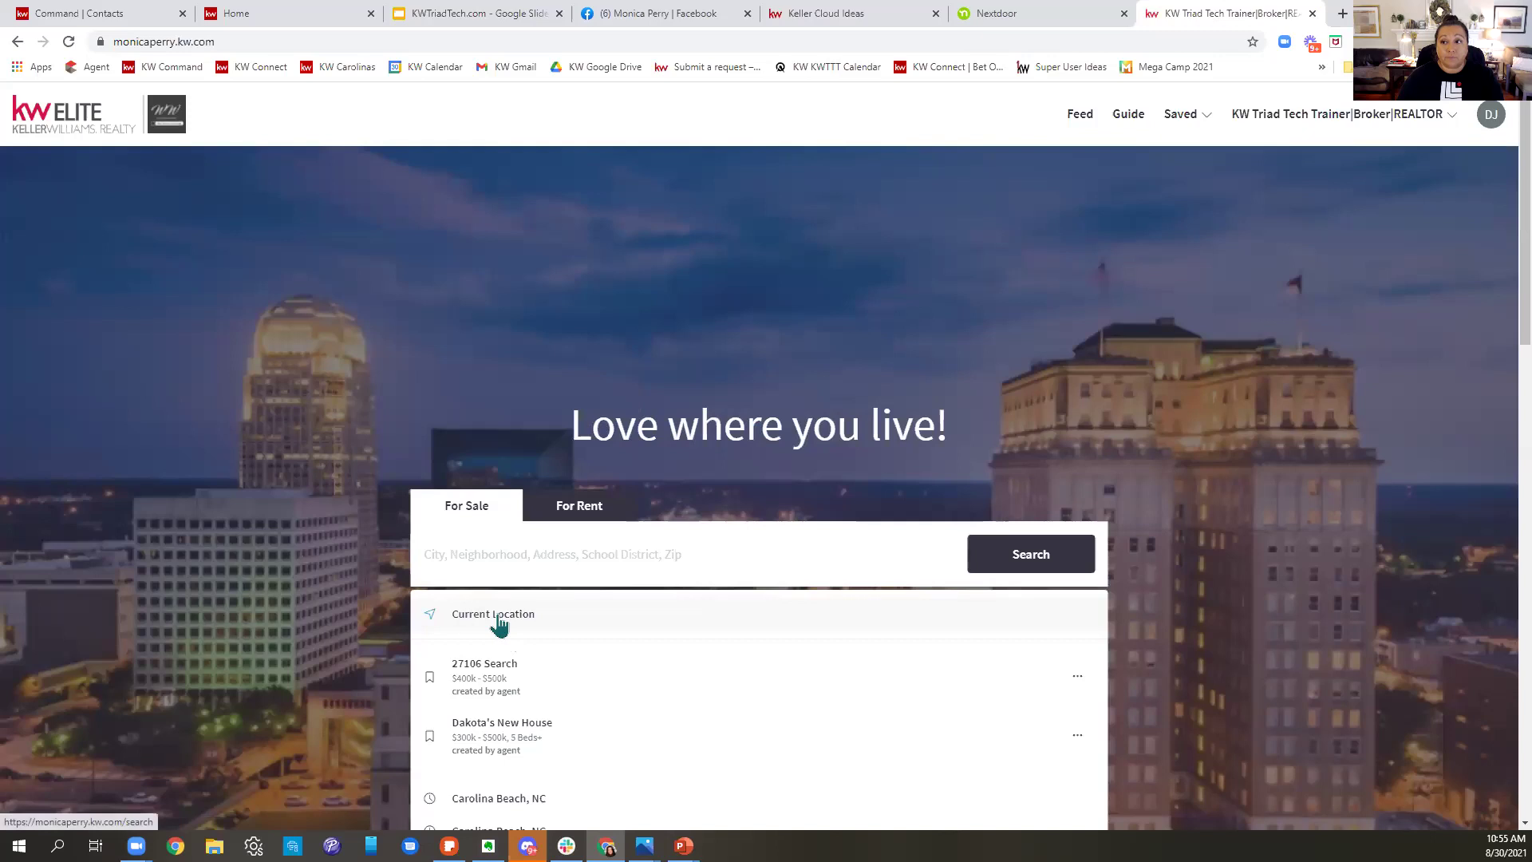
click(498, 617)
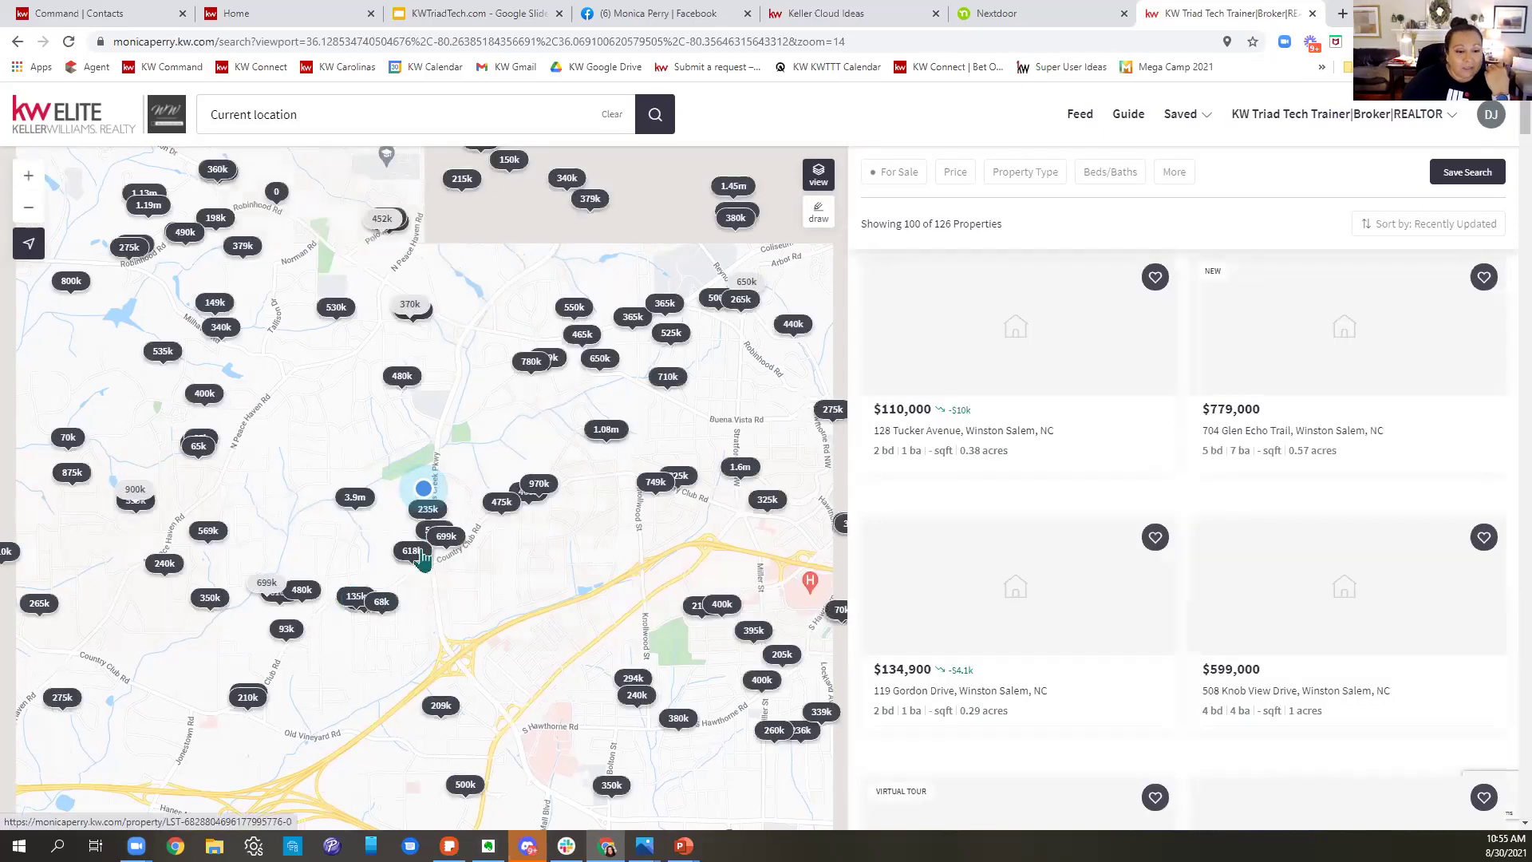
- Open the $618,000 listing's property page in a new tab, then return to the map results
click(412, 551)
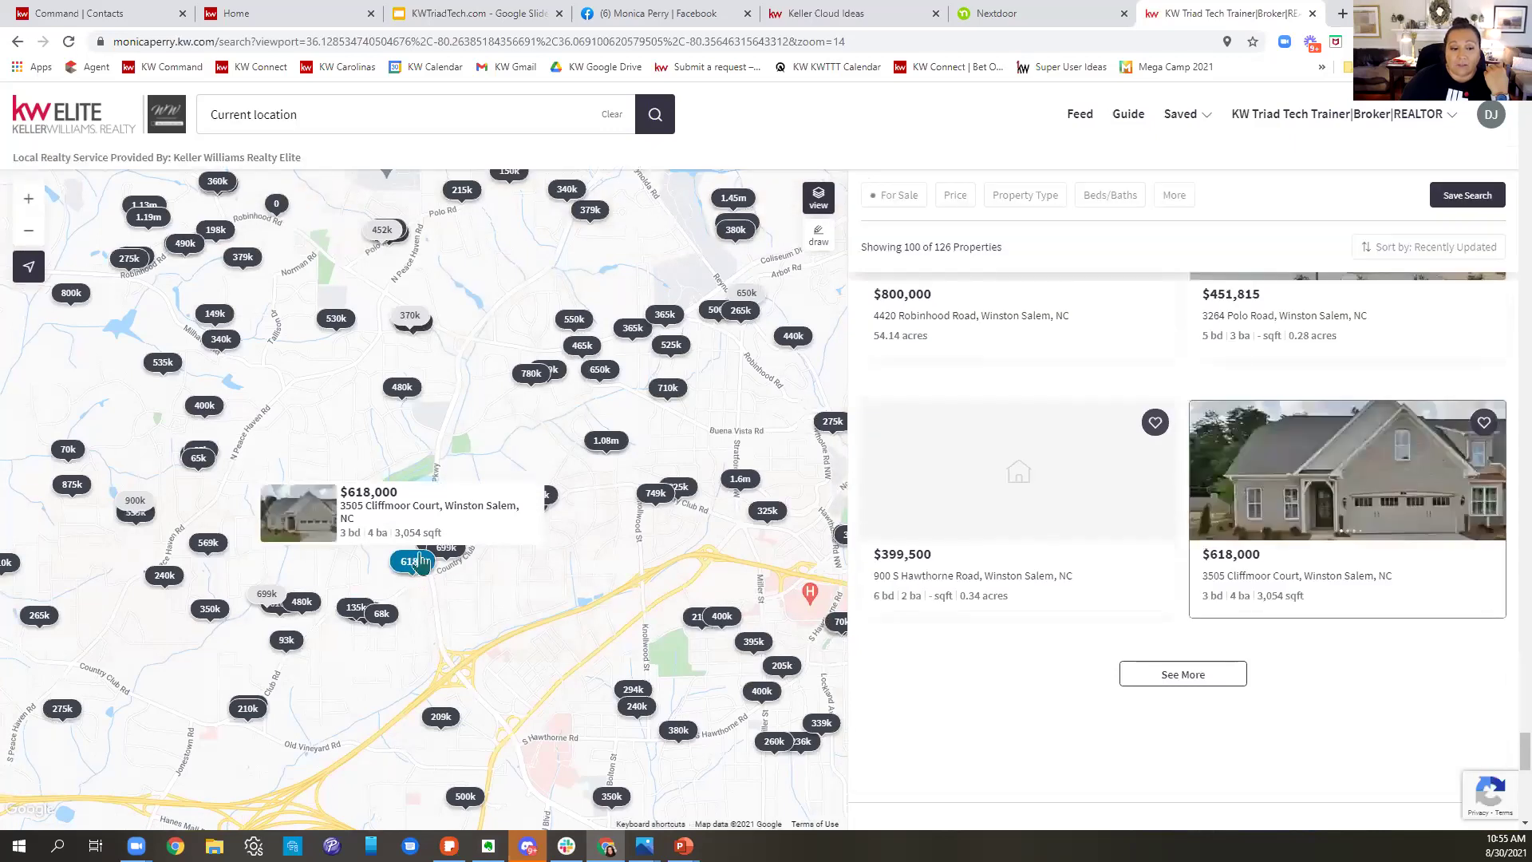
click(1428, 482)
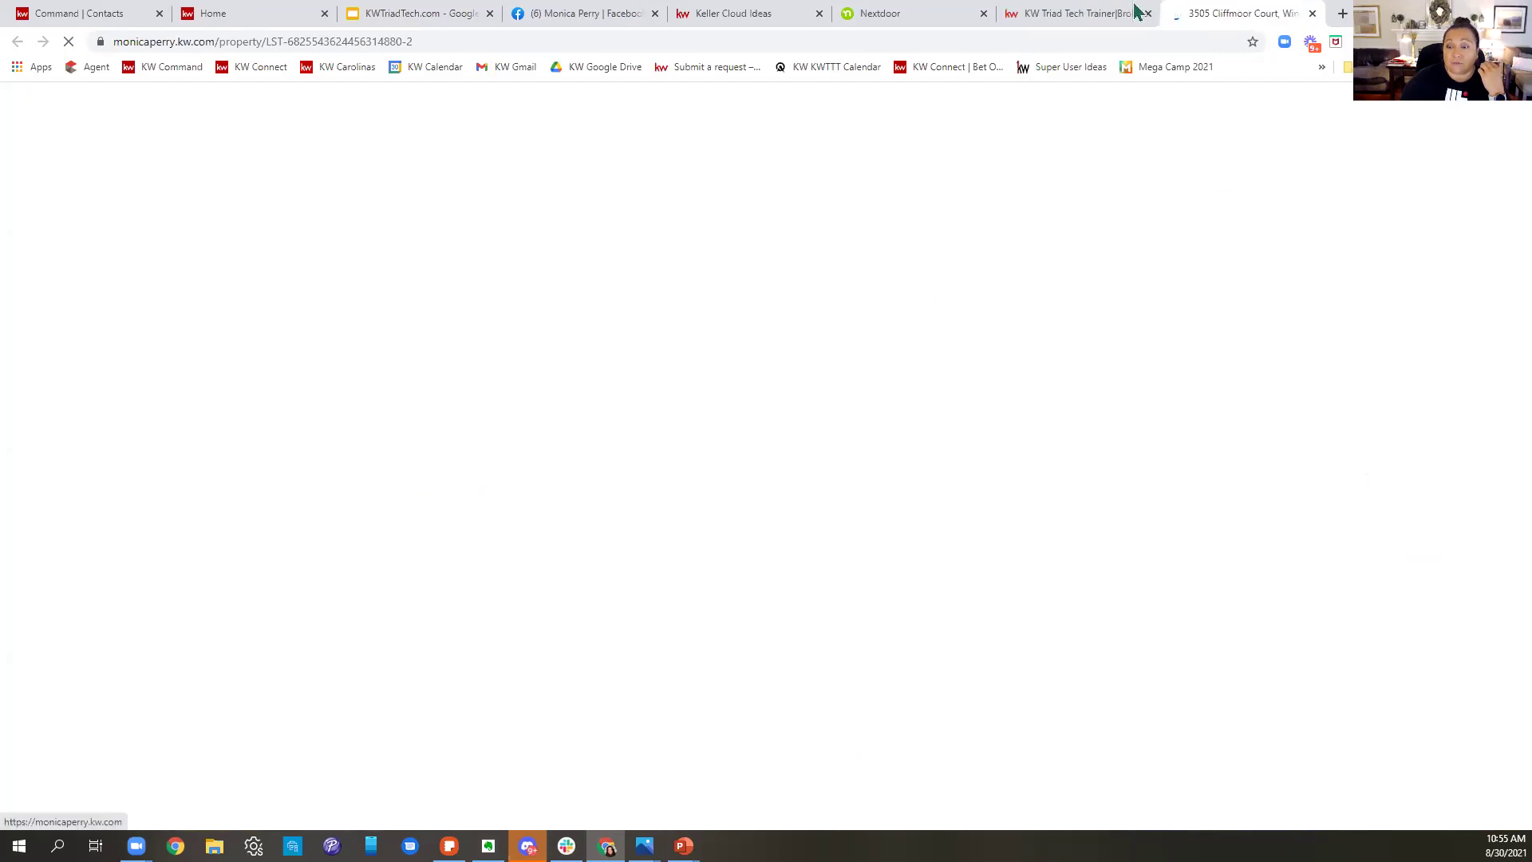
click(1117, 23)
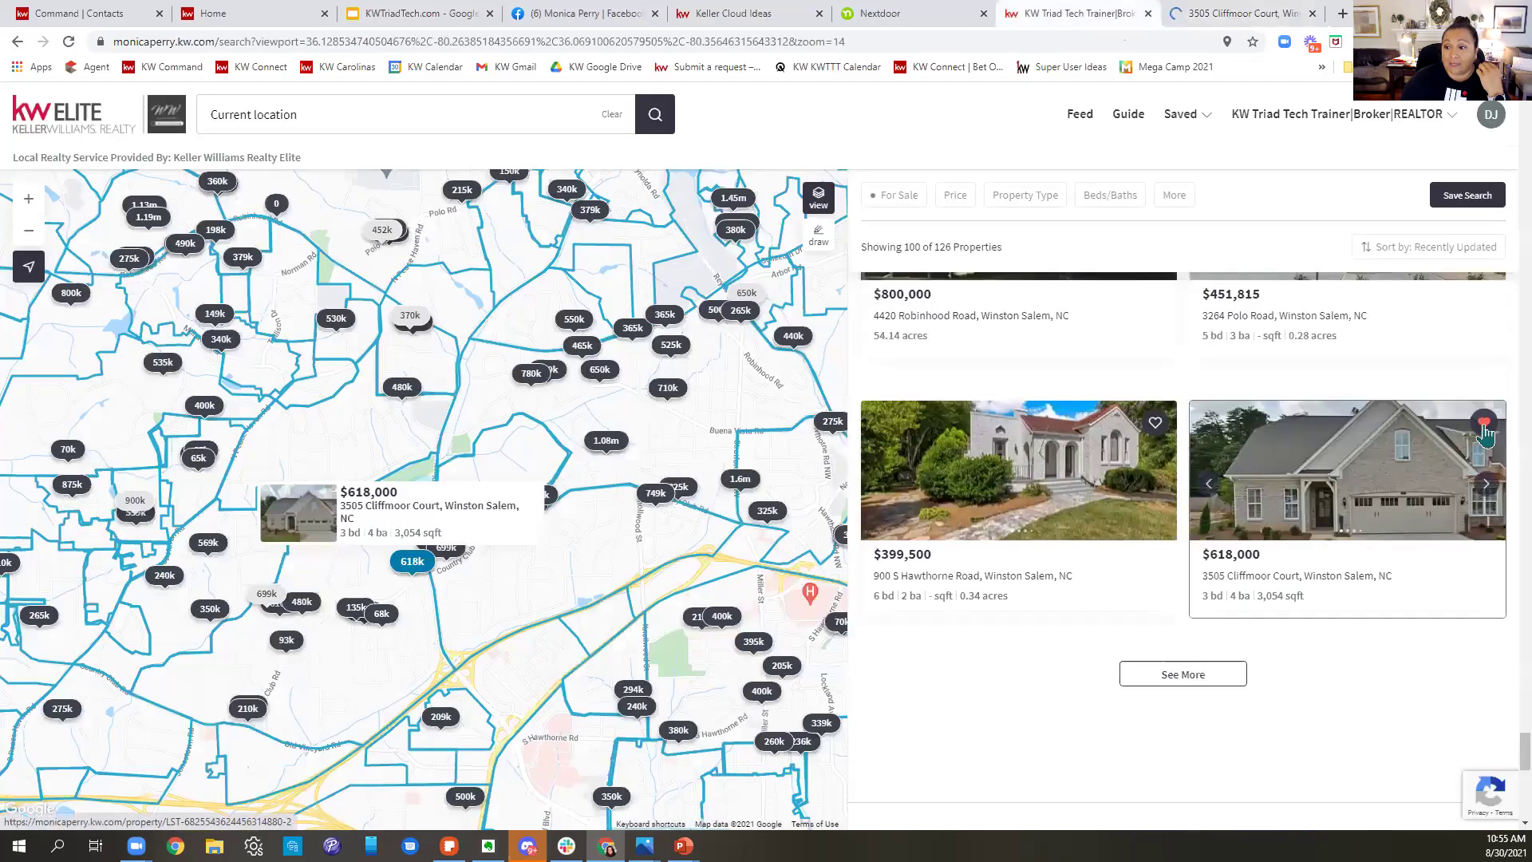
- Save the $618,000 Cliffmoor Court home to the Stretch goal collection and return to KW Command
click(1484, 428)
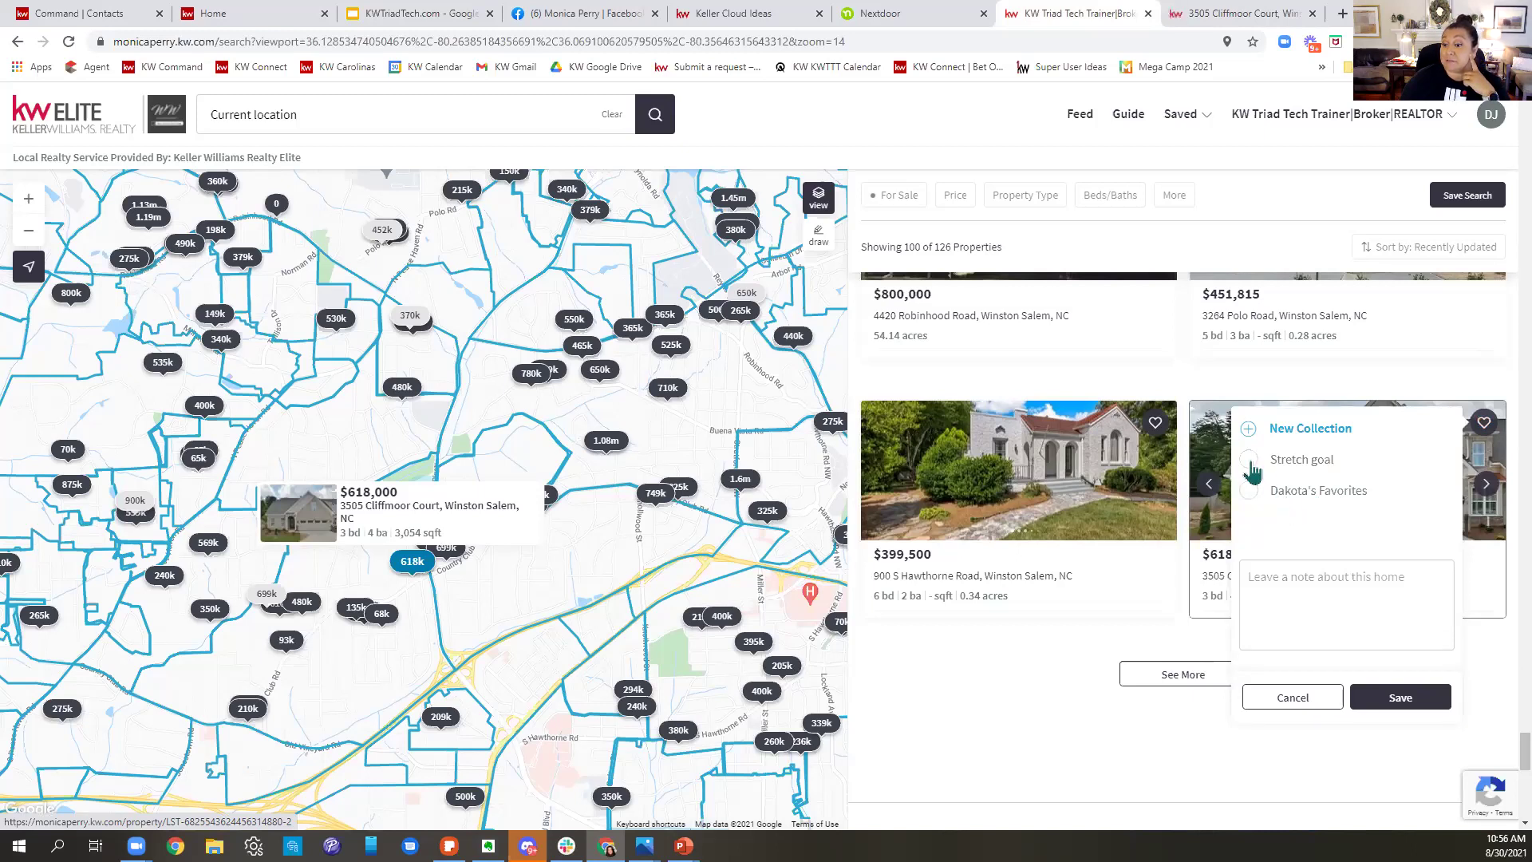
click(1250, 463)
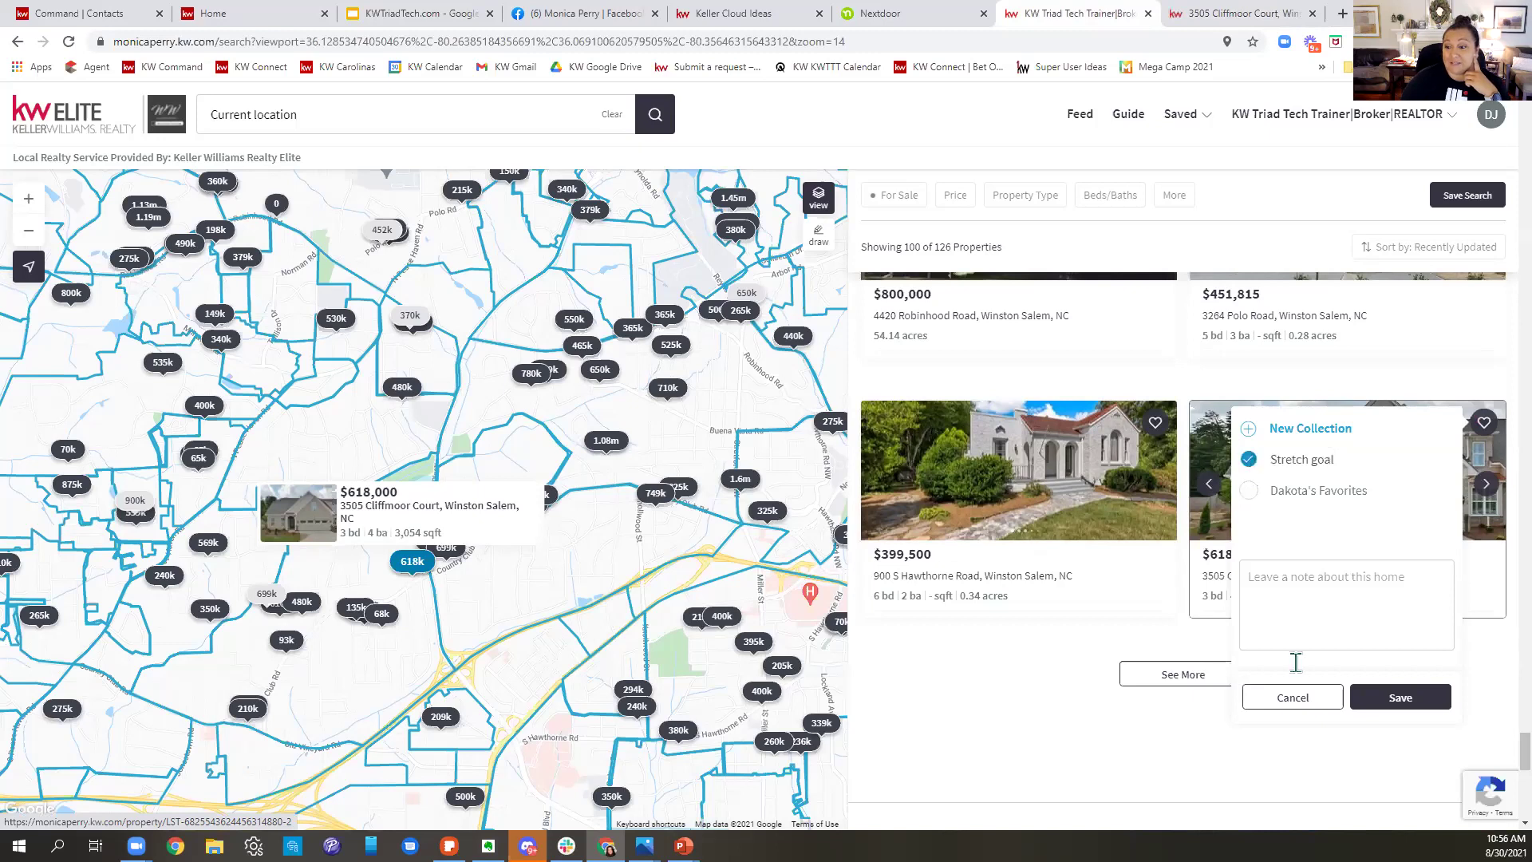
click(1399, 698)
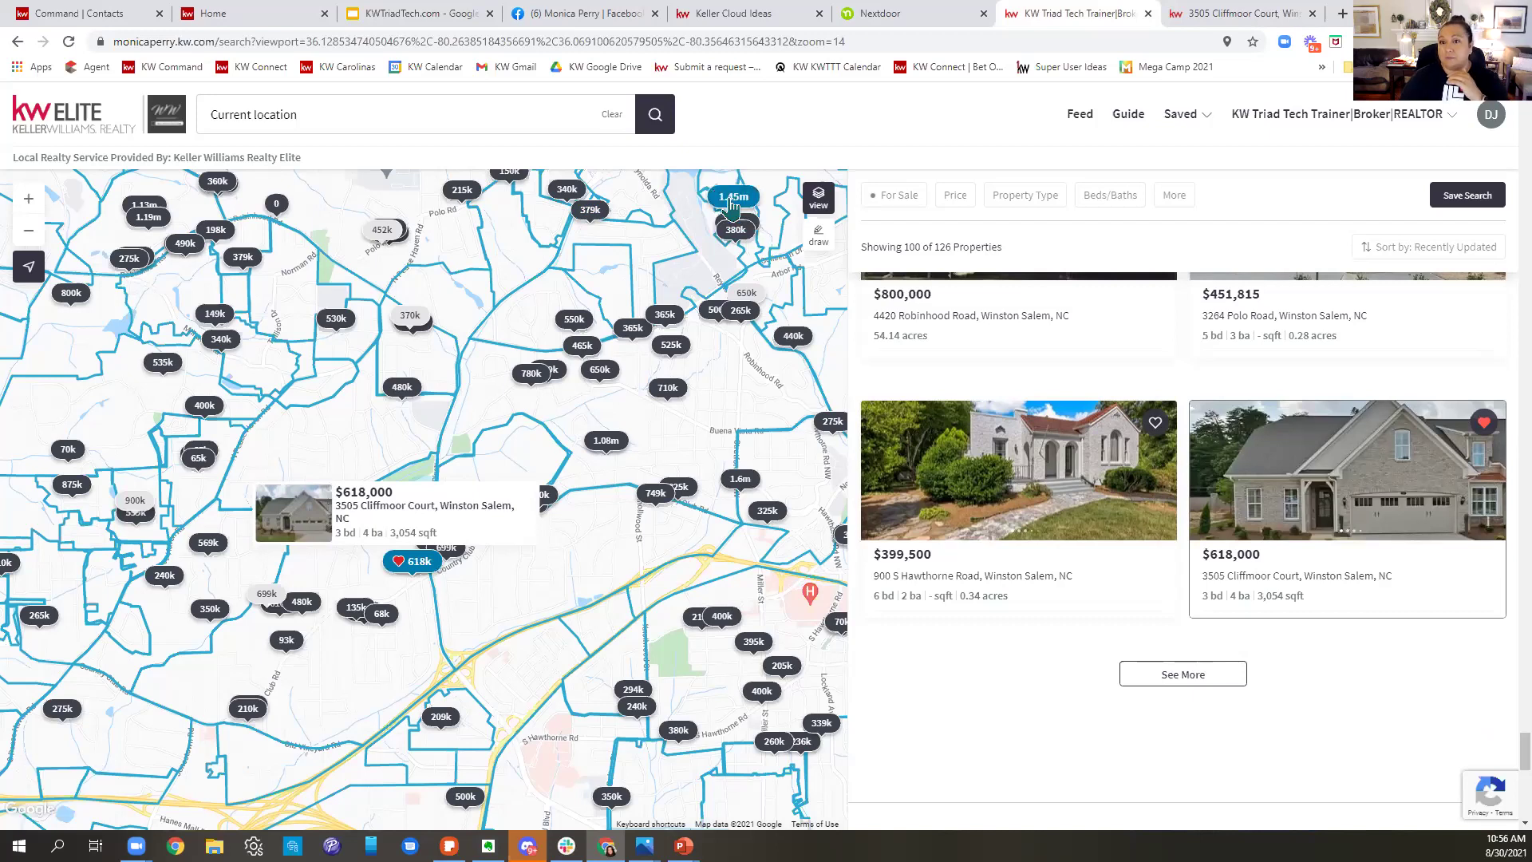
click(57, 15)
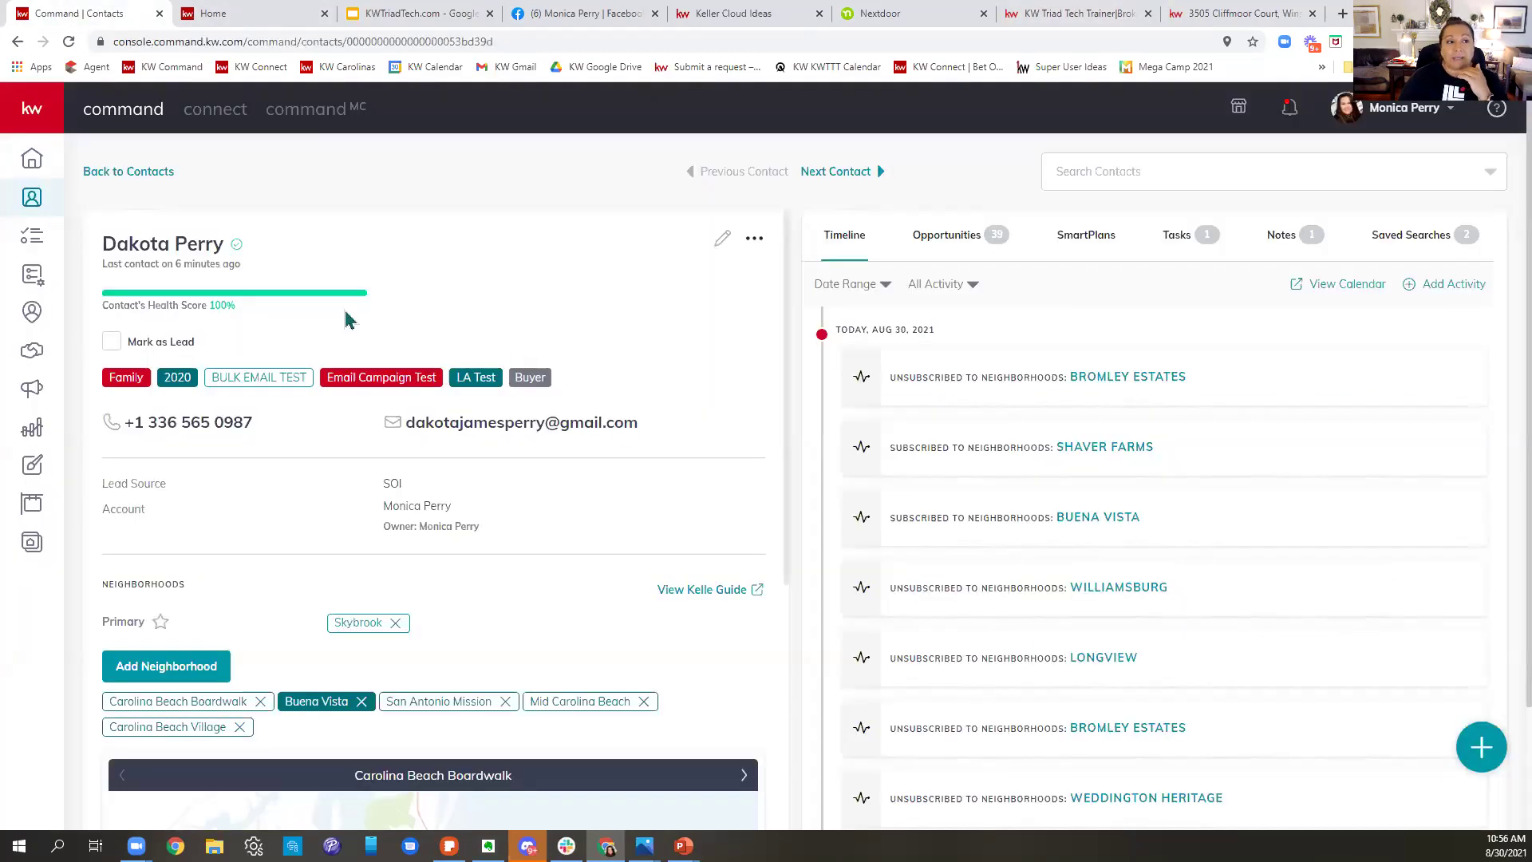
click(68, 41)
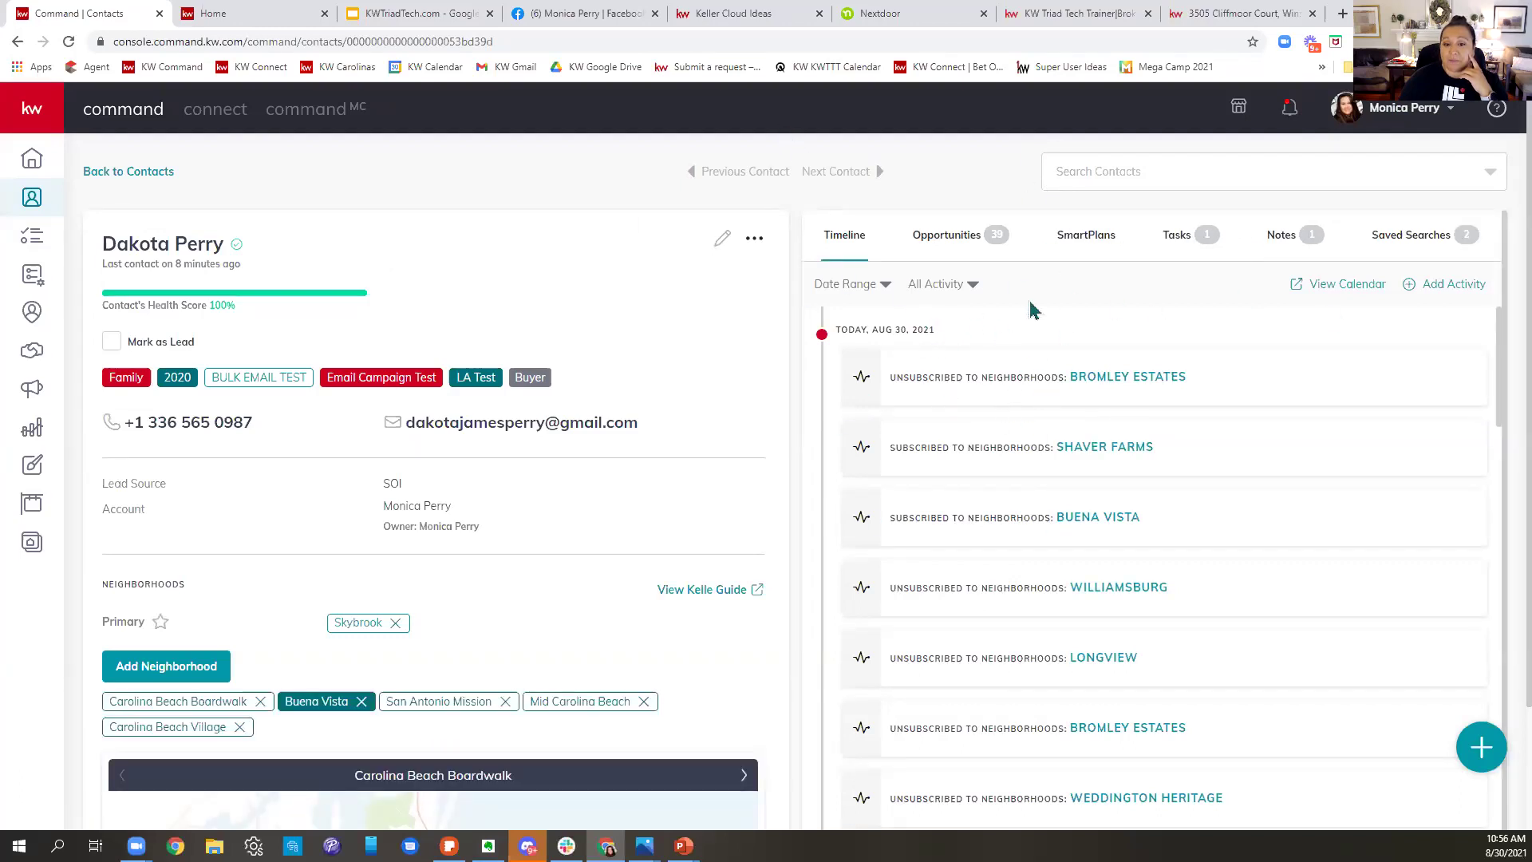
scroll(1054, 395, down, 15)
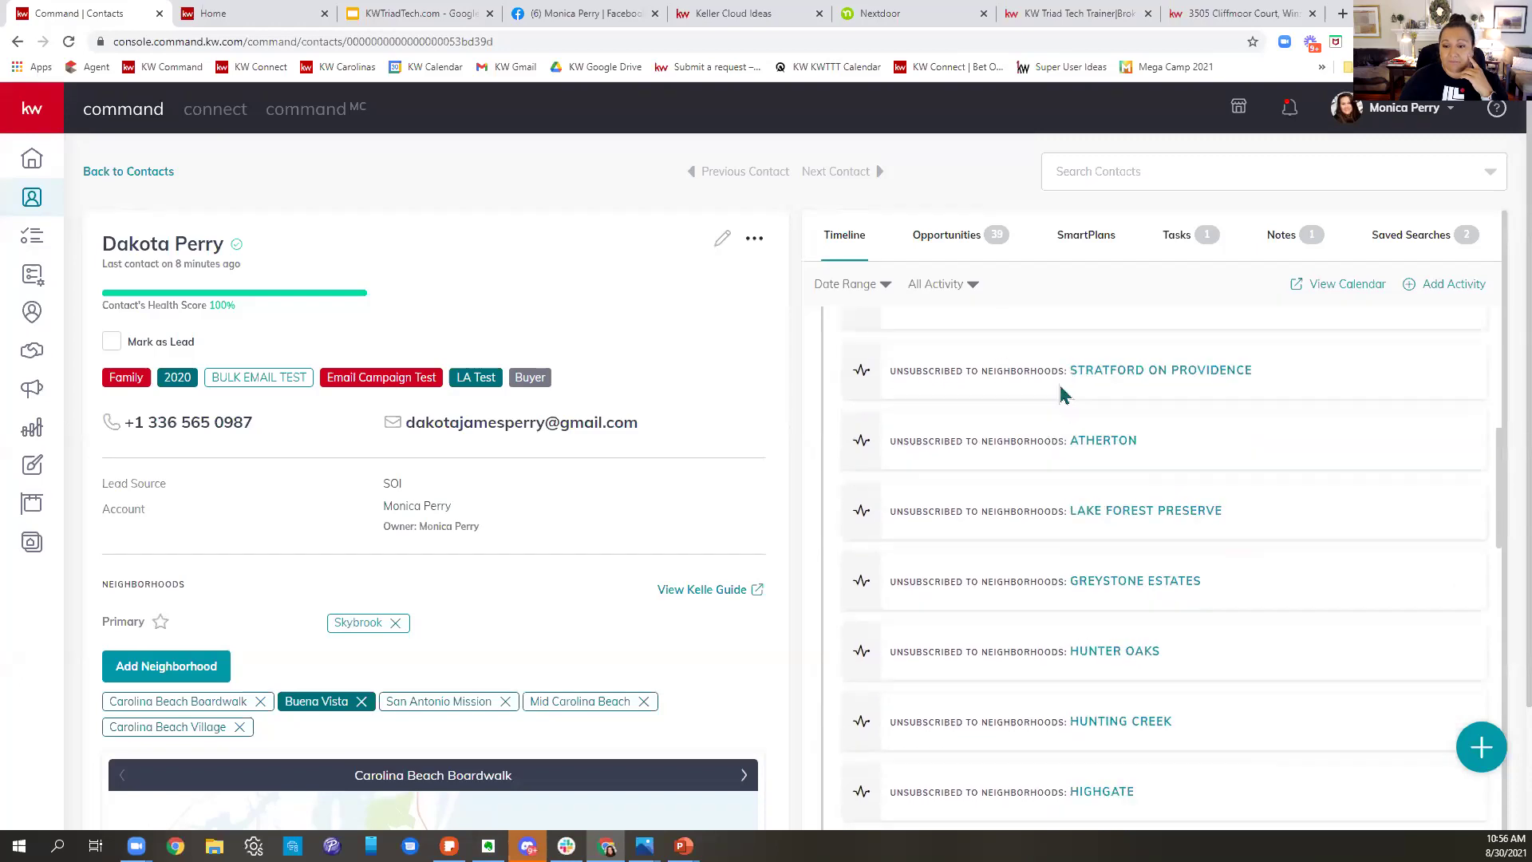
scroll(1062, 395, down, 10)
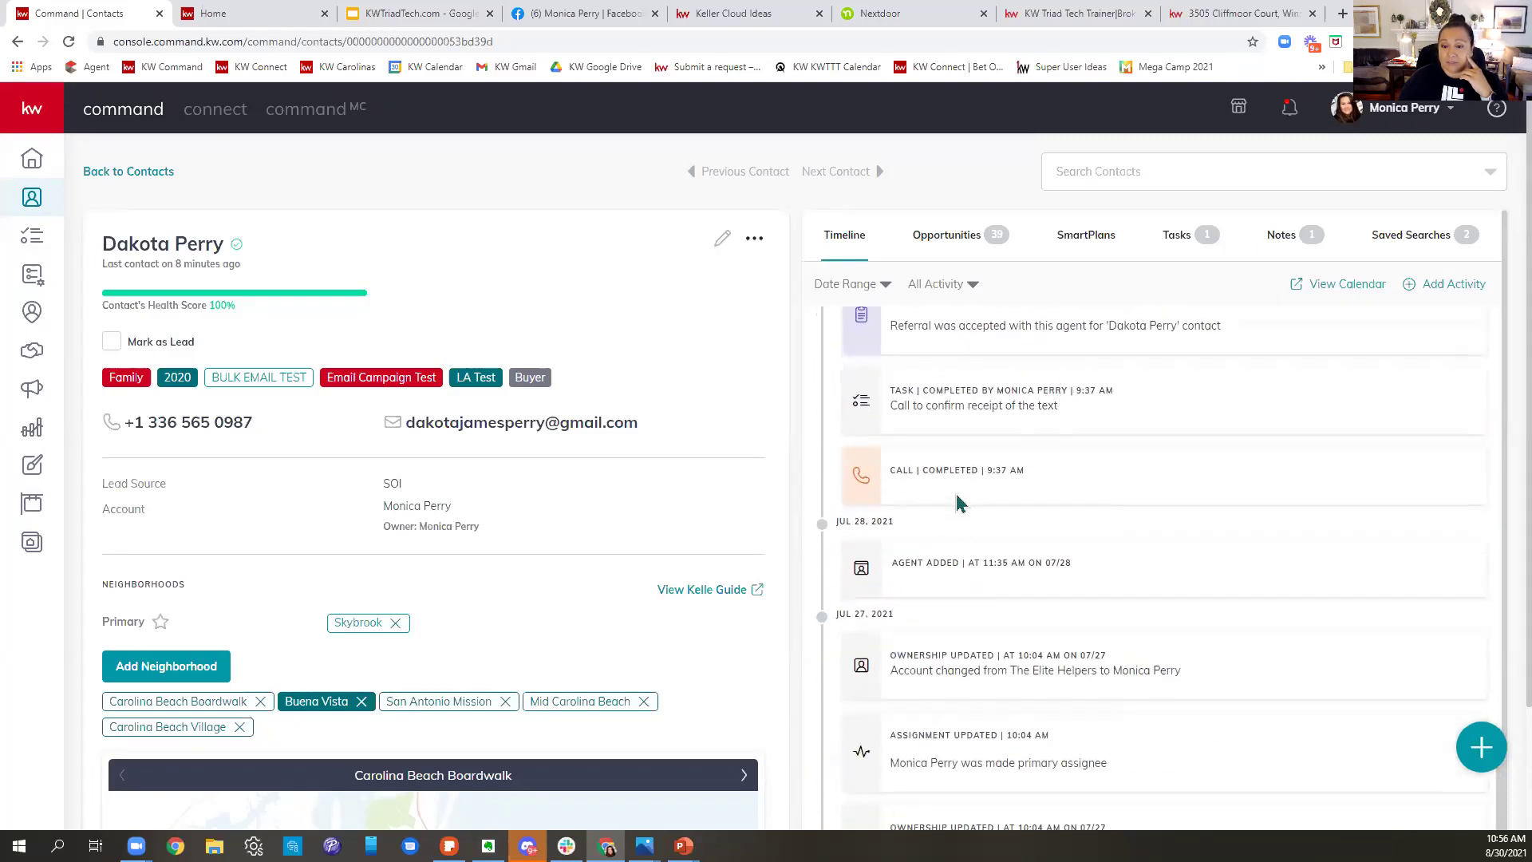
scroll(1012, 561, down, 2)
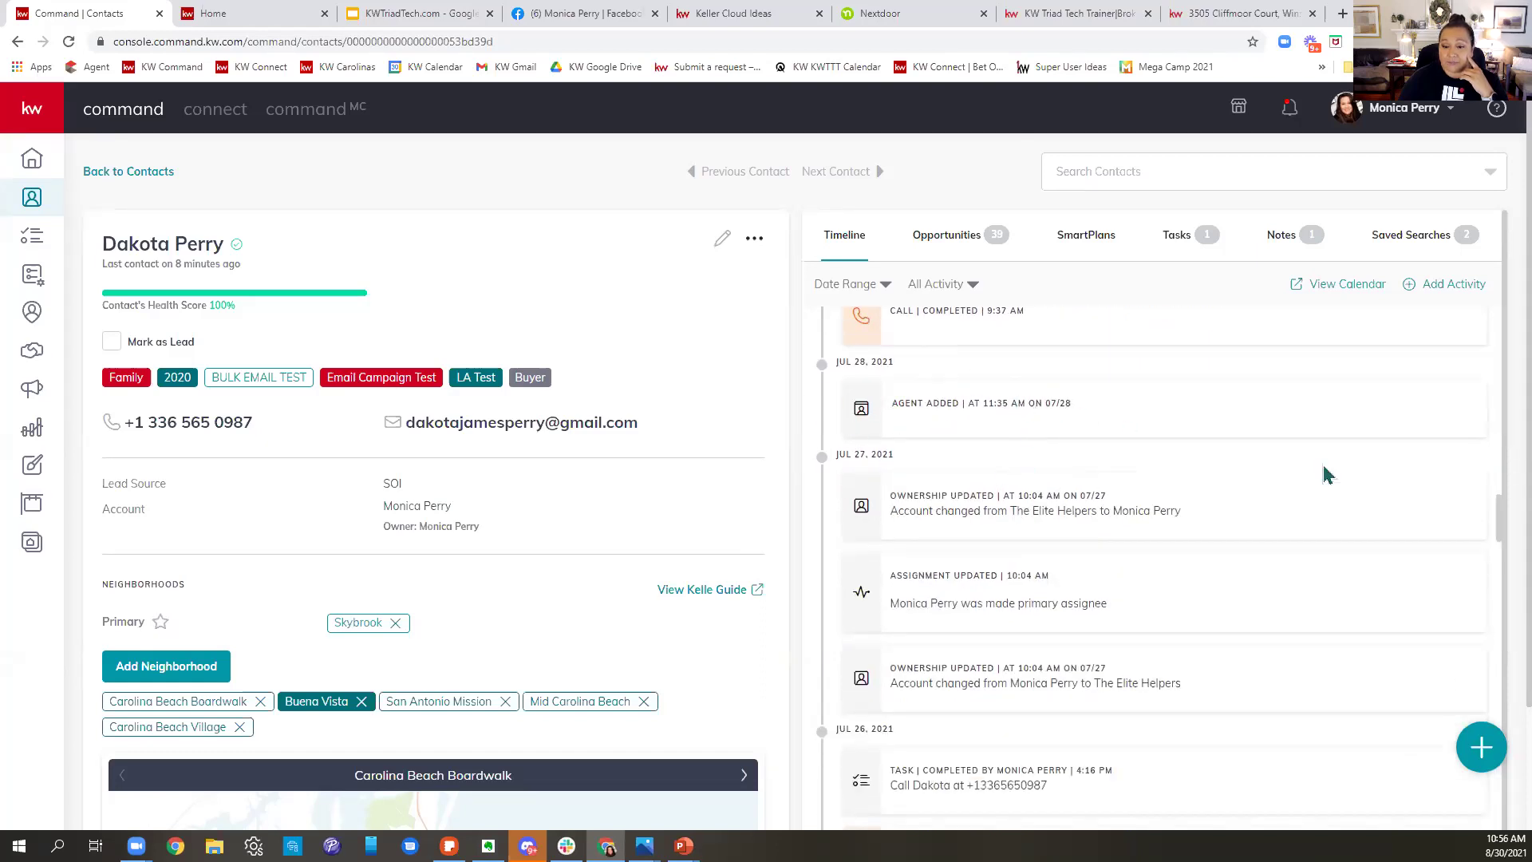
scroll(1325, 474, down, 2)
scroll(1328, 474, down, 2)
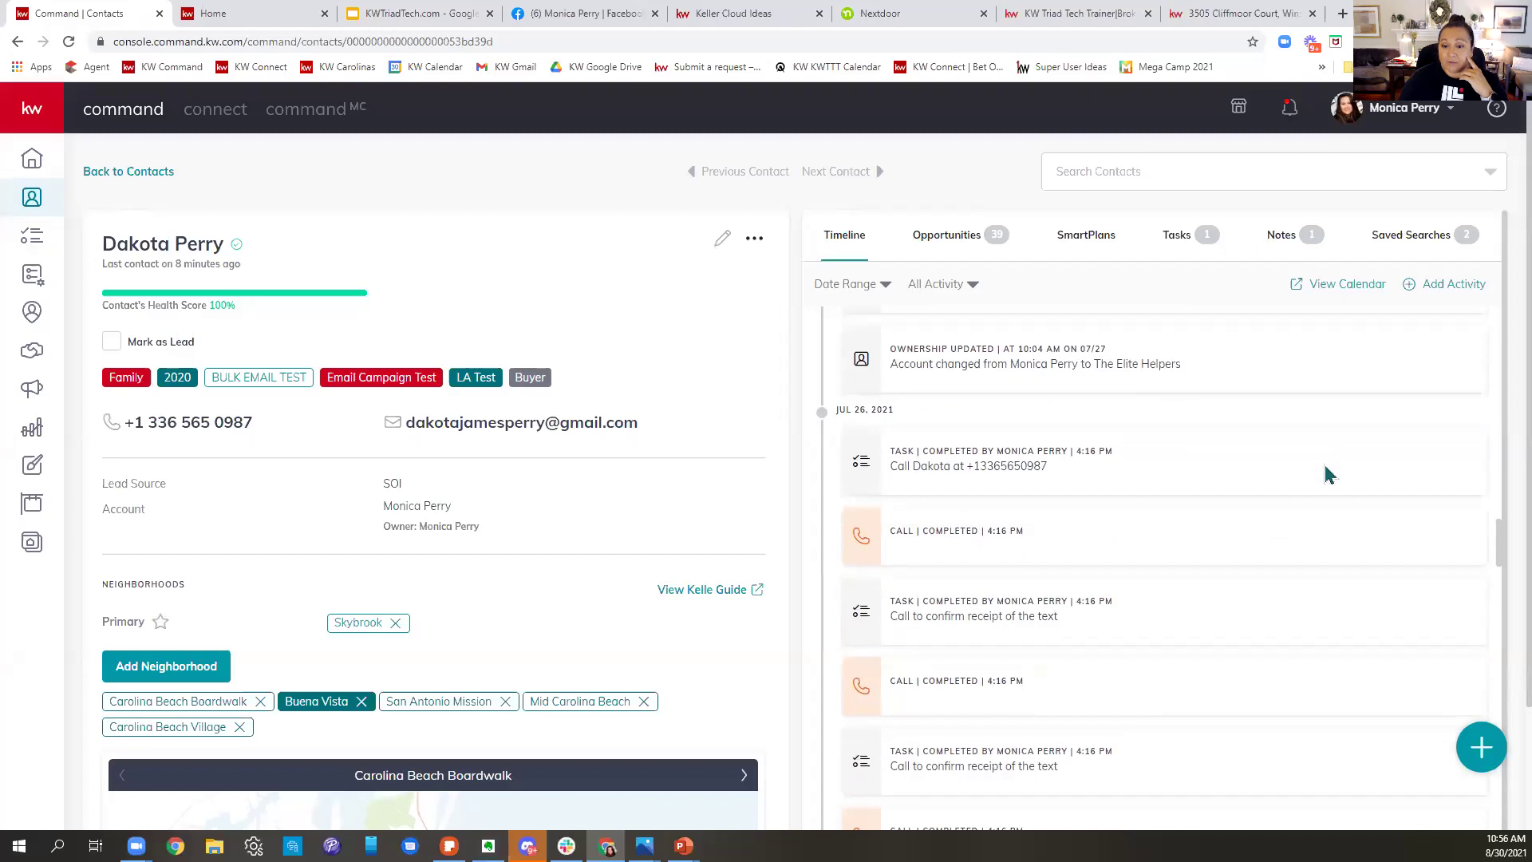
scroll(1329, 474, down, 7)
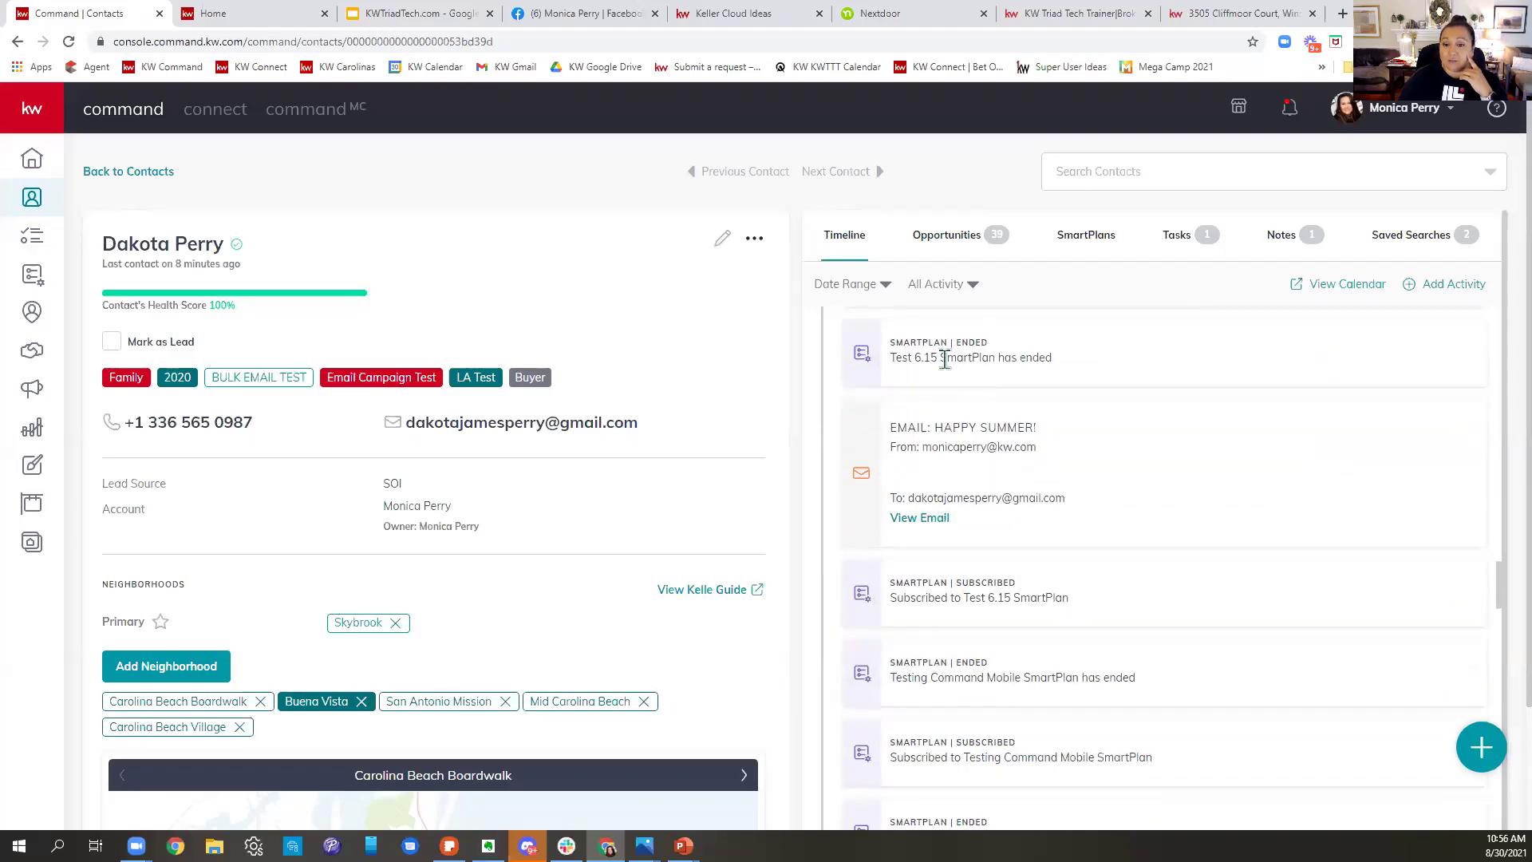
scroll(1209, 425, down, 6)
scroll(1207, 496, down, 2)
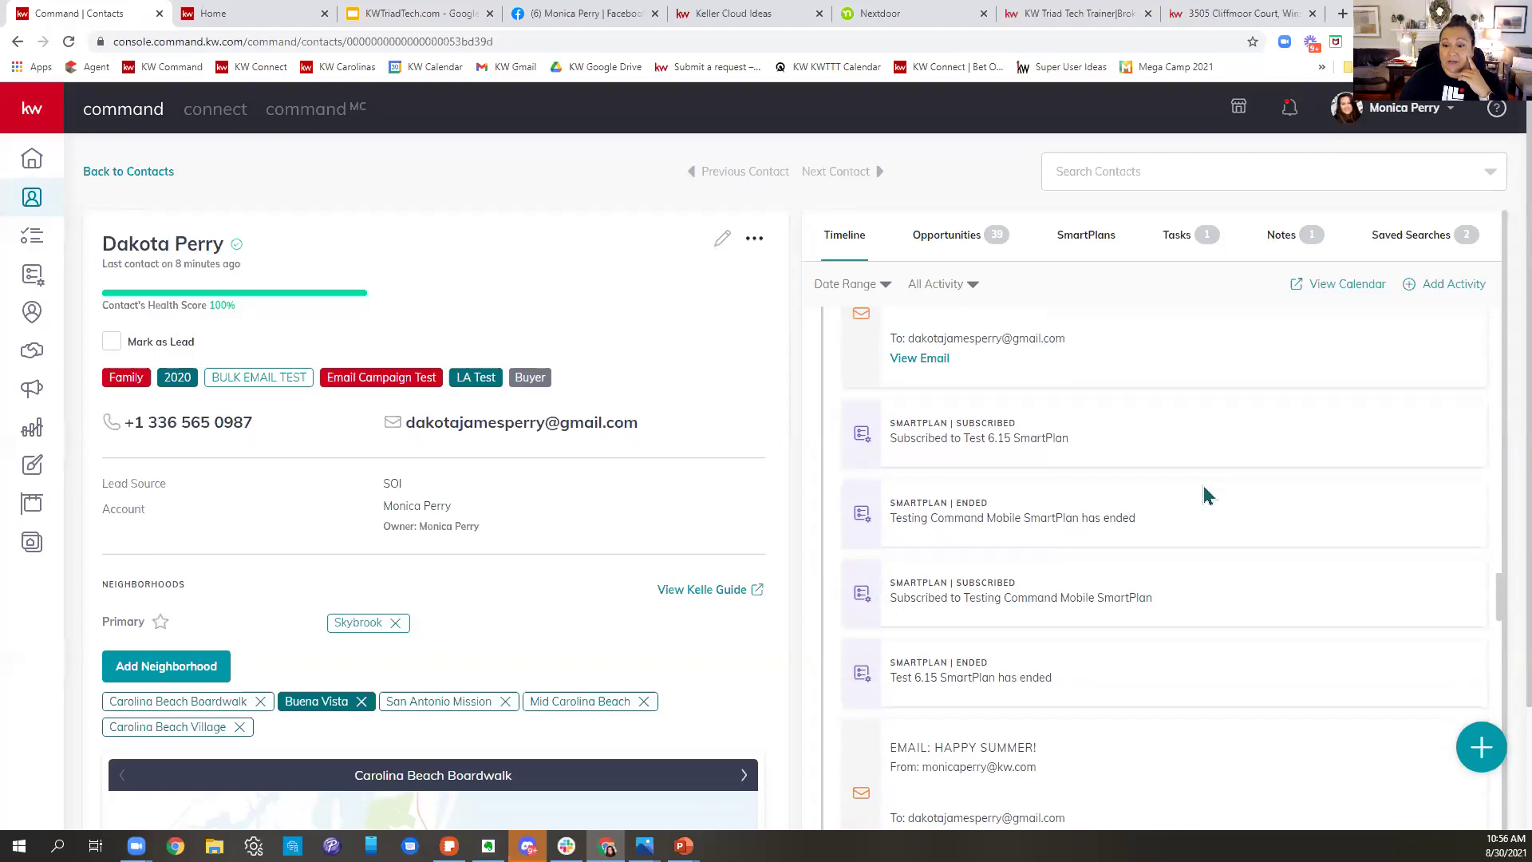
scroll(1206, 496, down, 10)
scroll(1206, 495, down, 8)
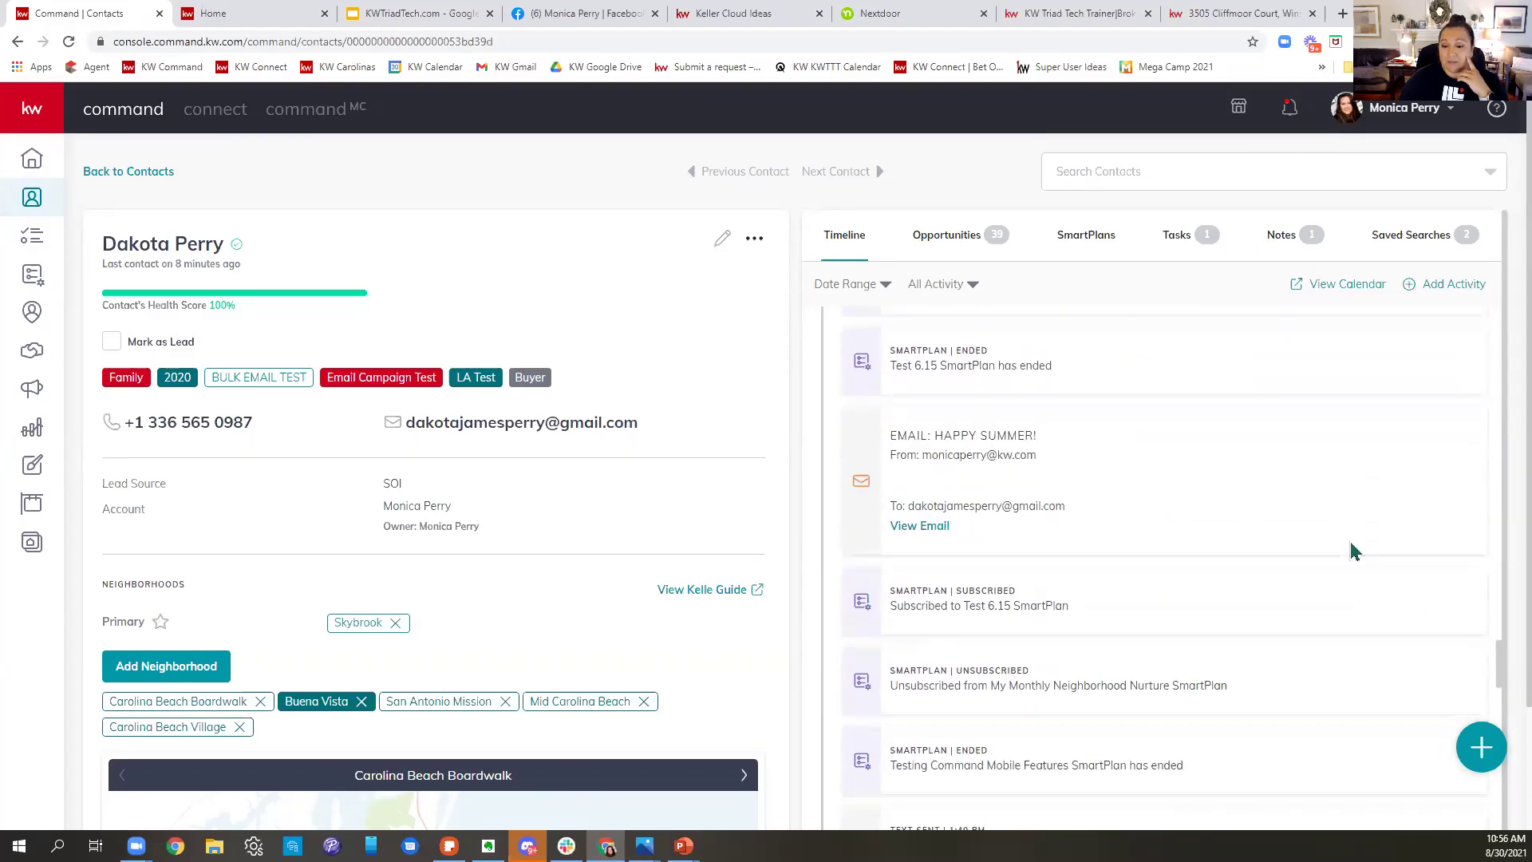
scroll(1201, 543, down, 5)
scroll(1205, 548, down, 5)
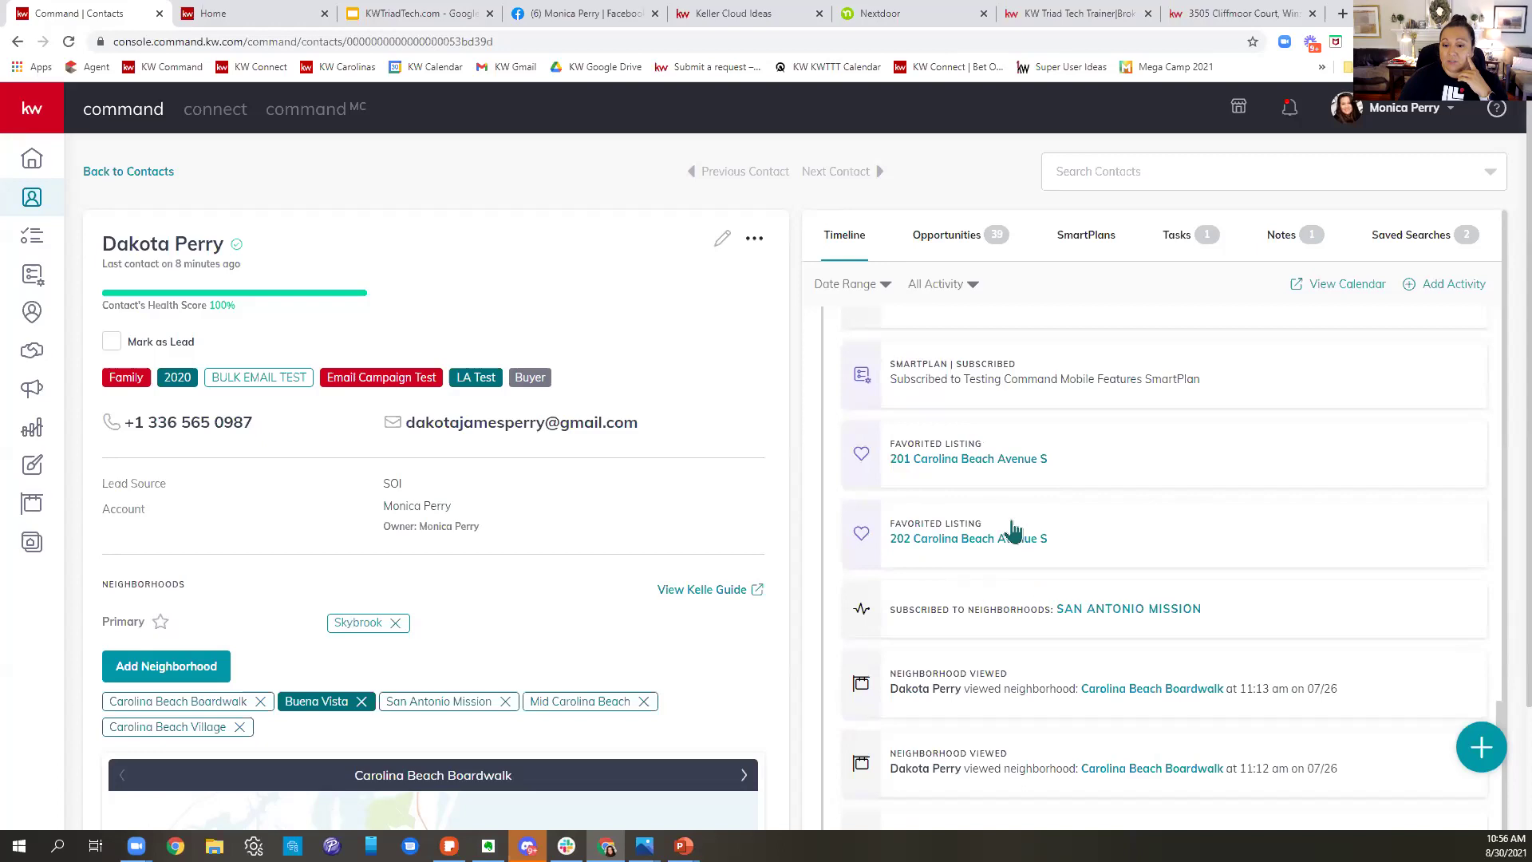
scroll(1242, 636, down, 4)
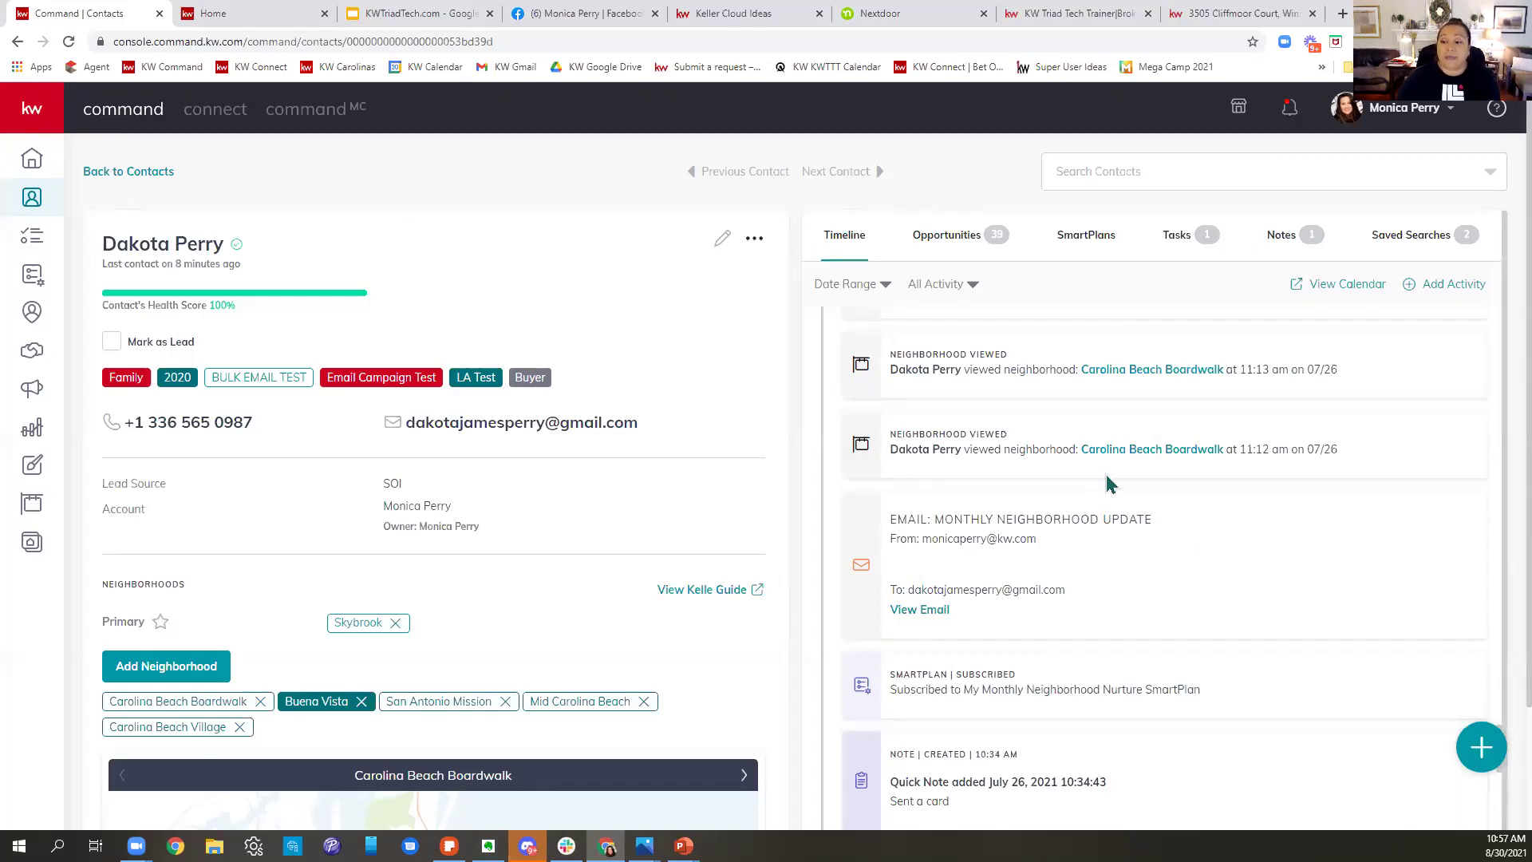
- View the contact's Opportunities and SmartPlans, then bring up Add to SmartPlan
click(950, 245)
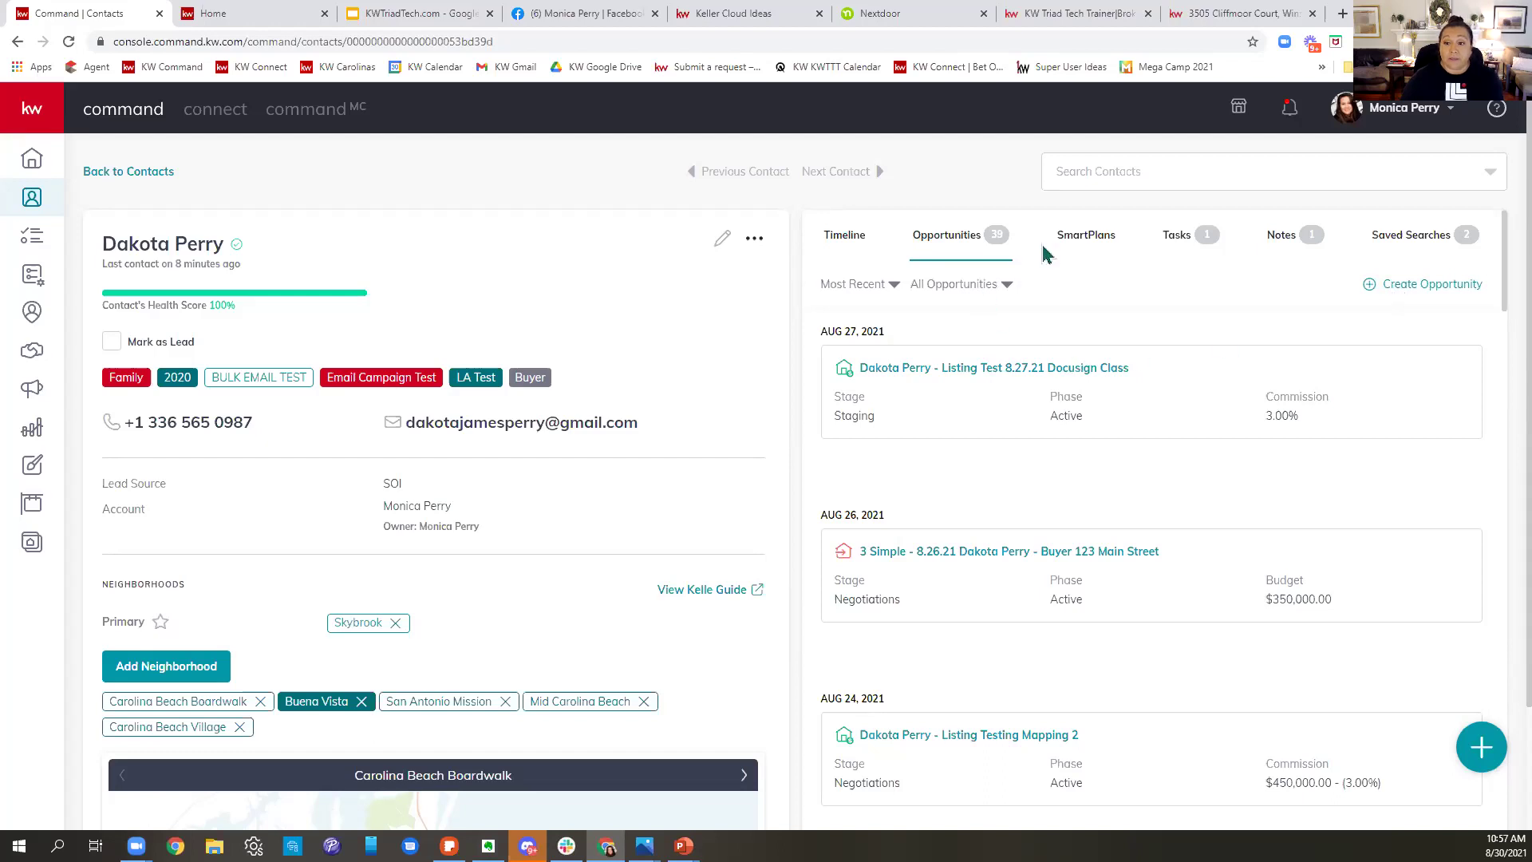
click(1095, 241)
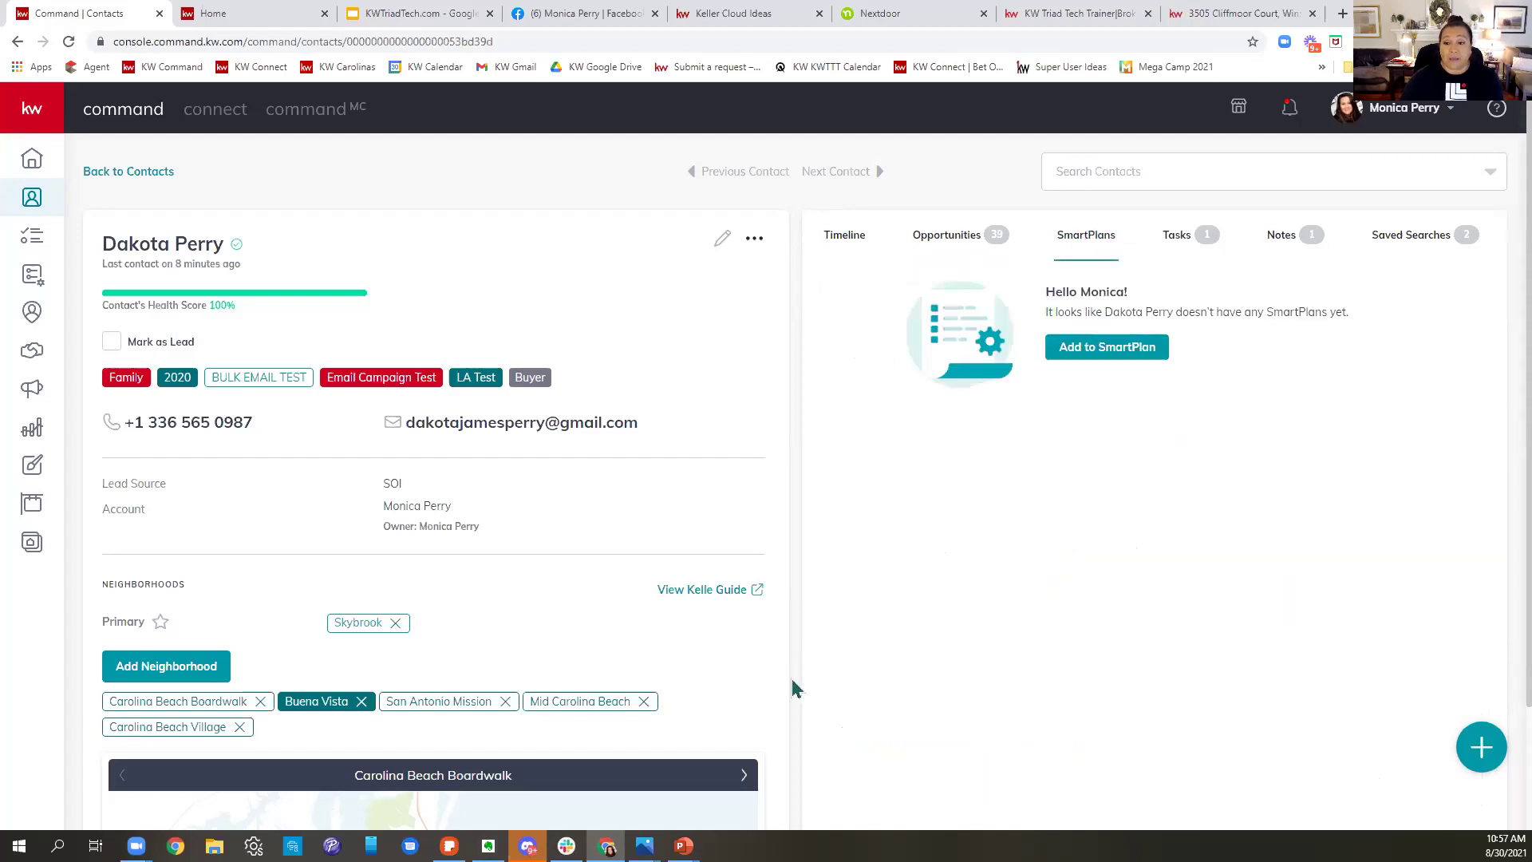
click(1138, 351)
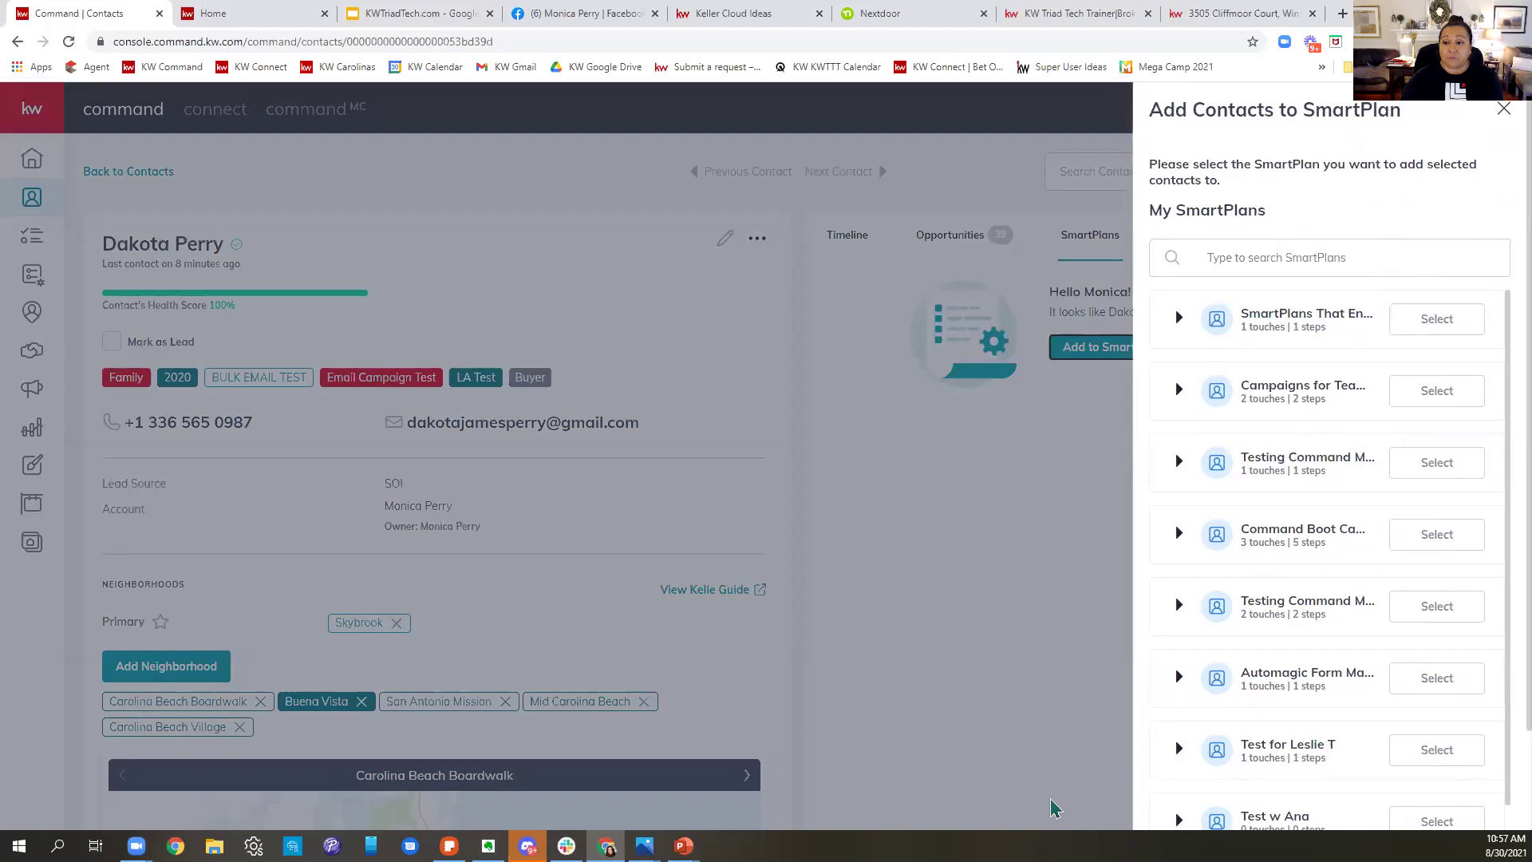
- Search 'mon' and enroll the contact in My Monthly Neighborhood Nurture, starting now
click(1297, 259)
text(monthly)
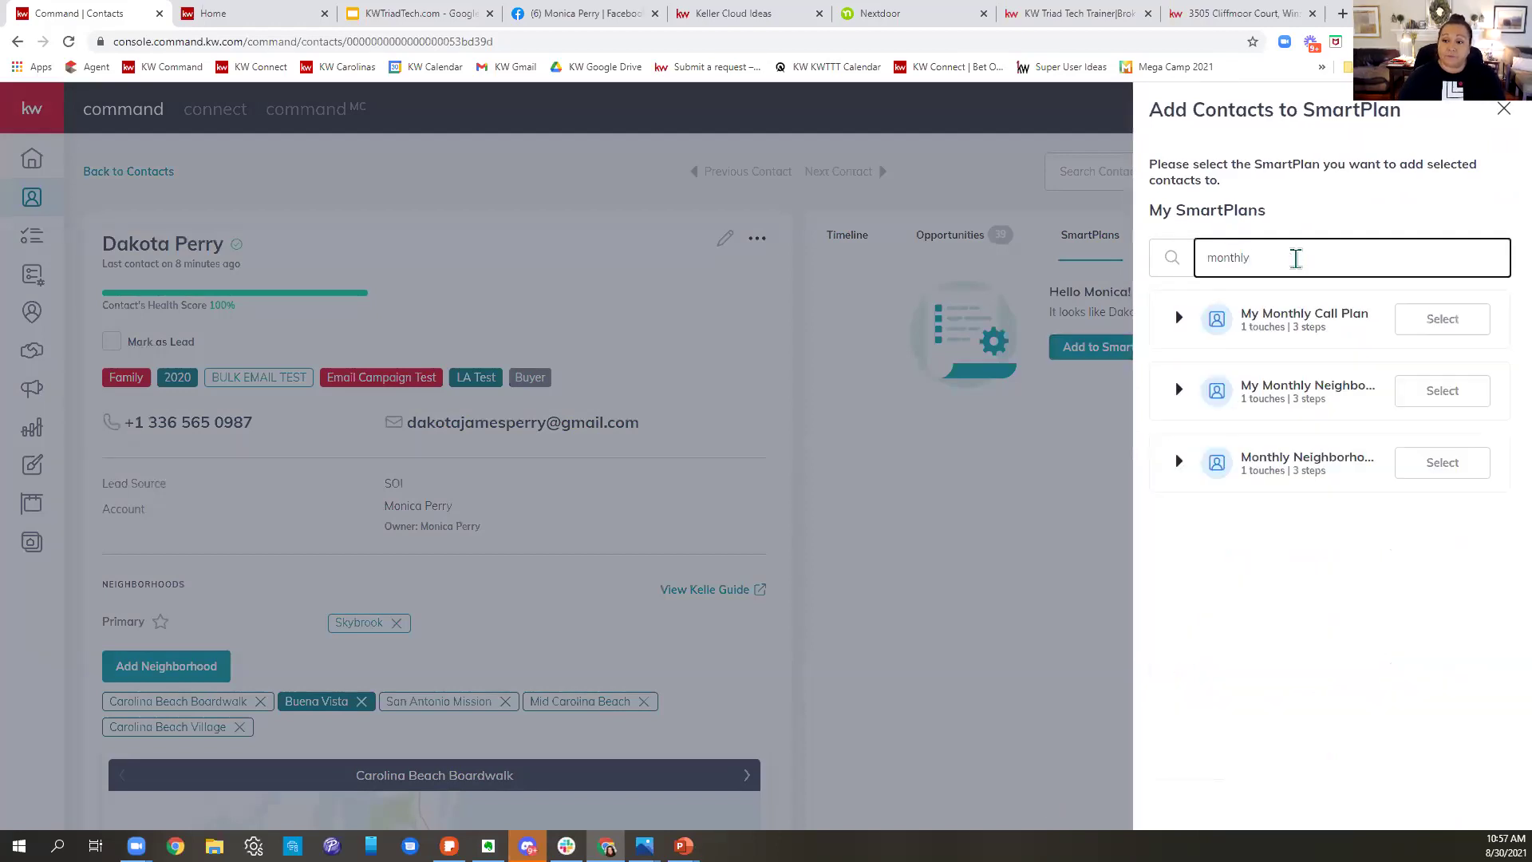
click(1431, 395)
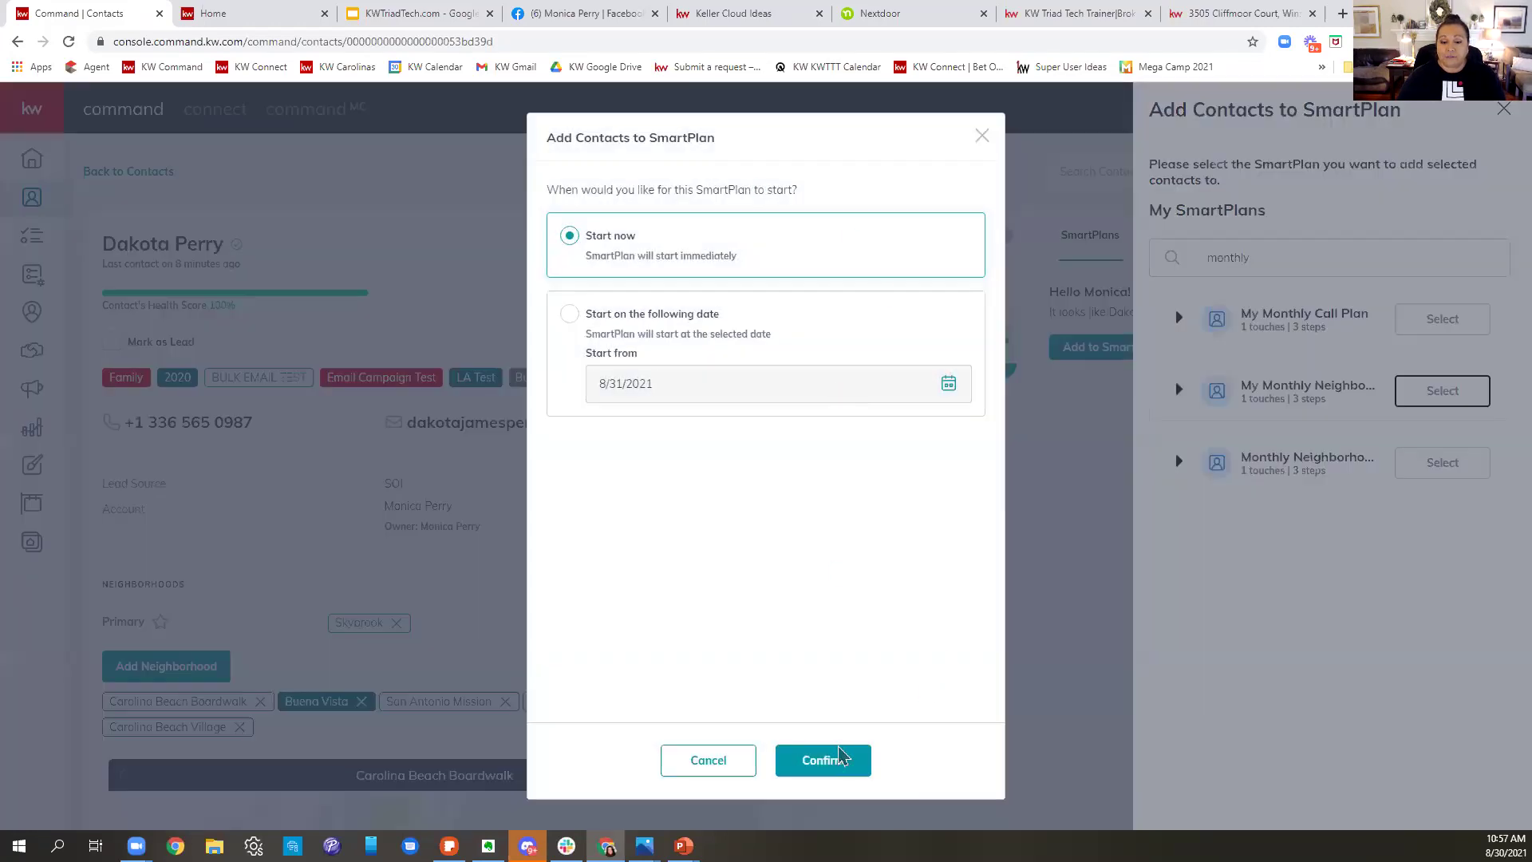
click(823, 768)
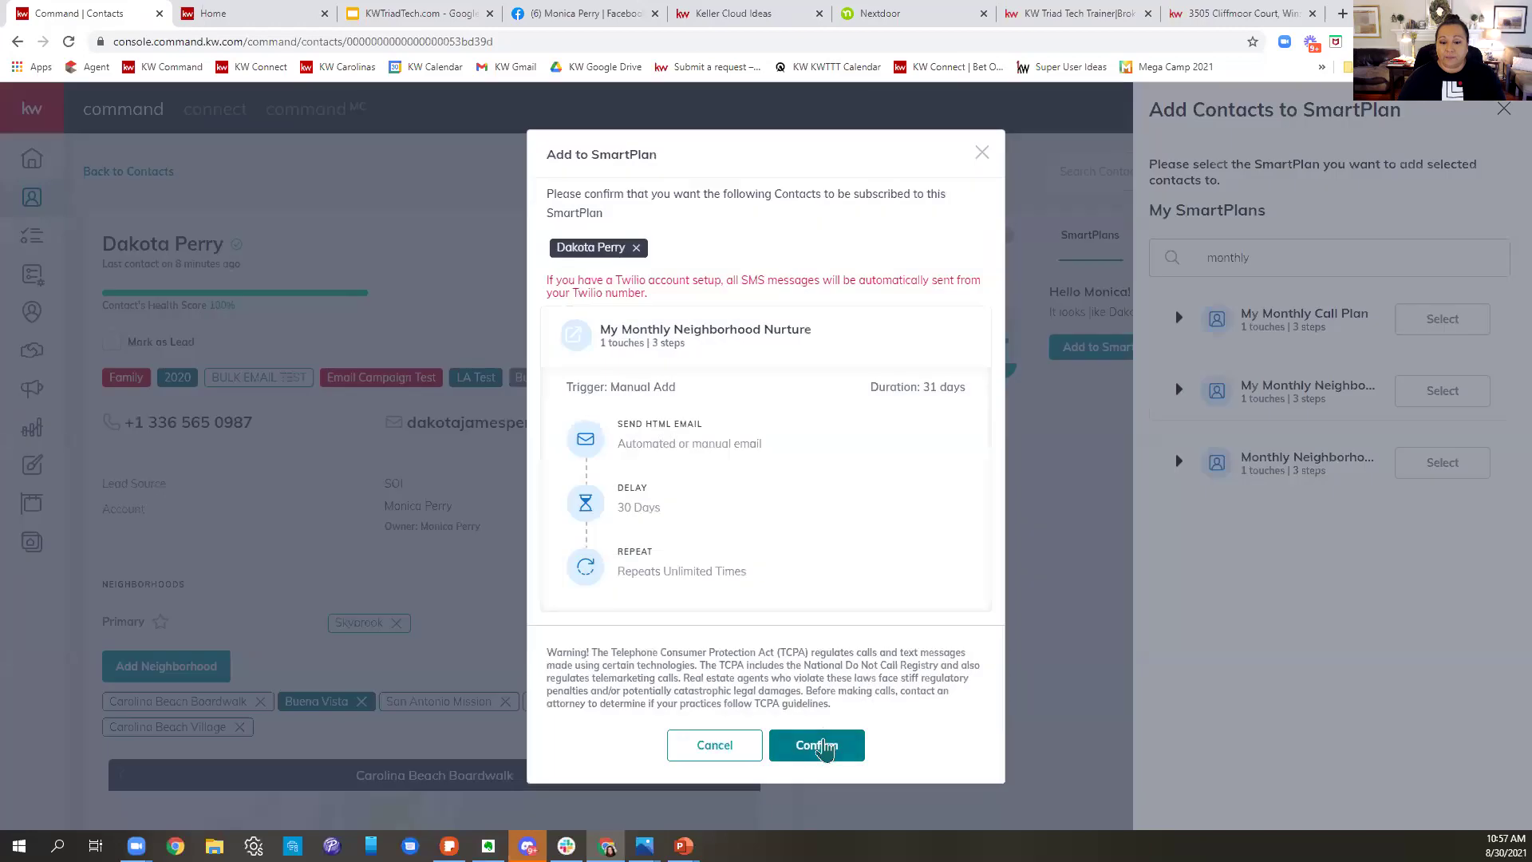
click(823, 750)
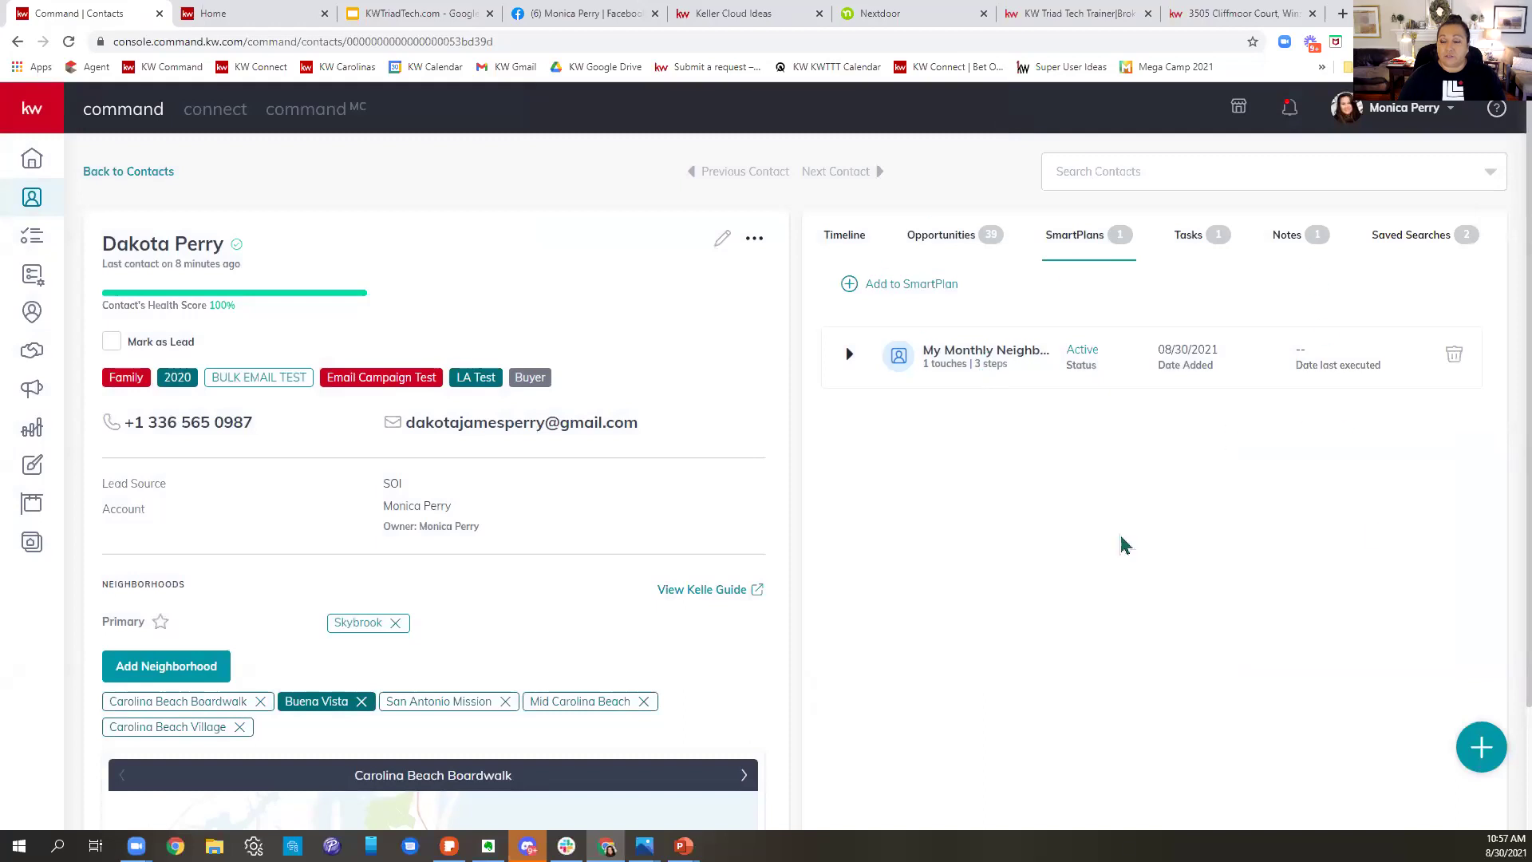
- Browse the contact's Tasks and Notes, then start a new search from Saved Searches
click(1191, 236)
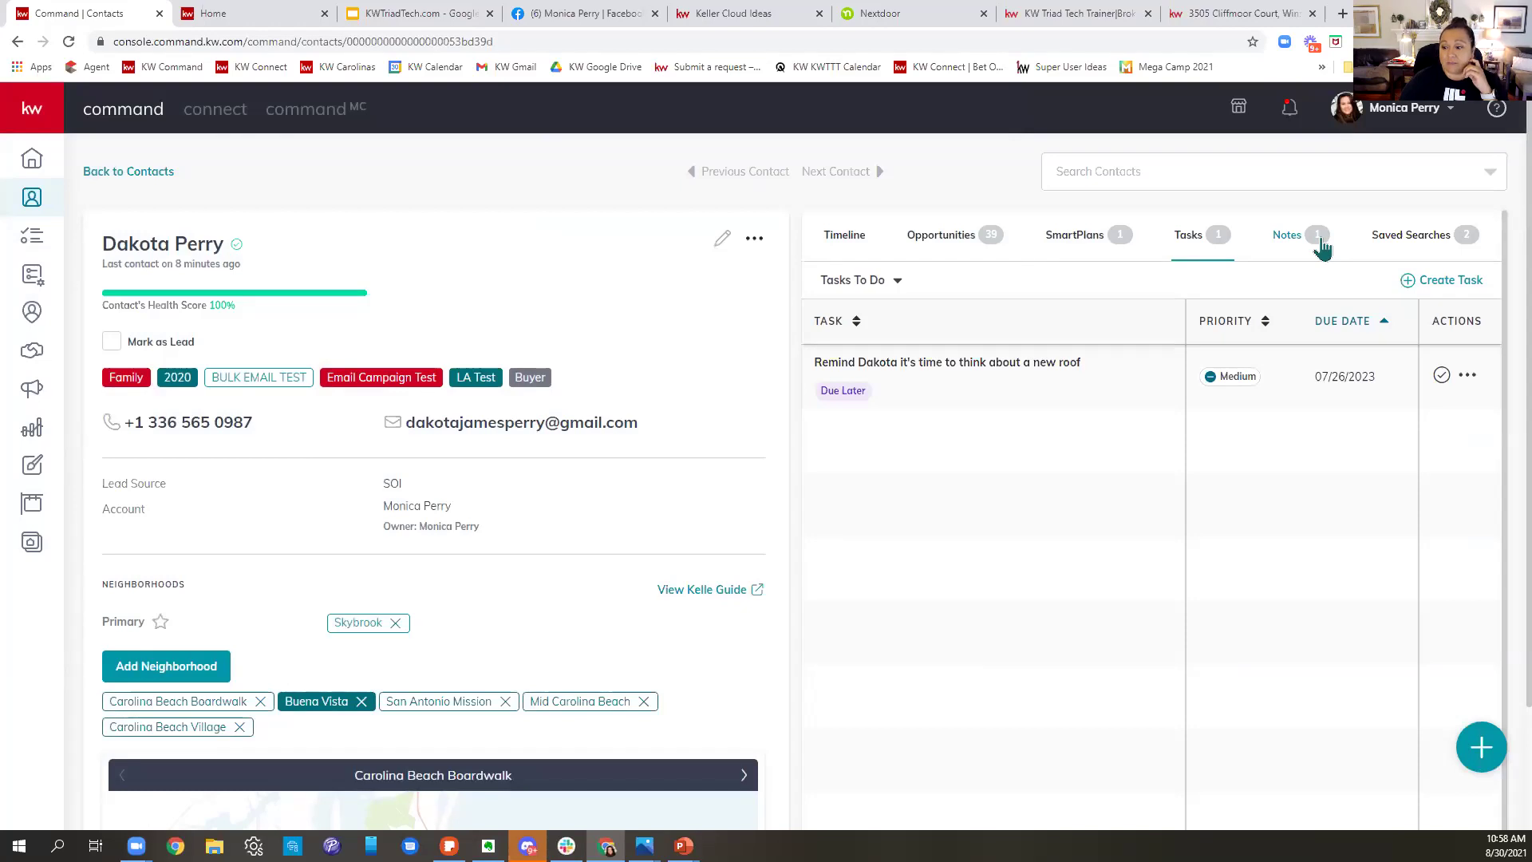
click(1286, 248)
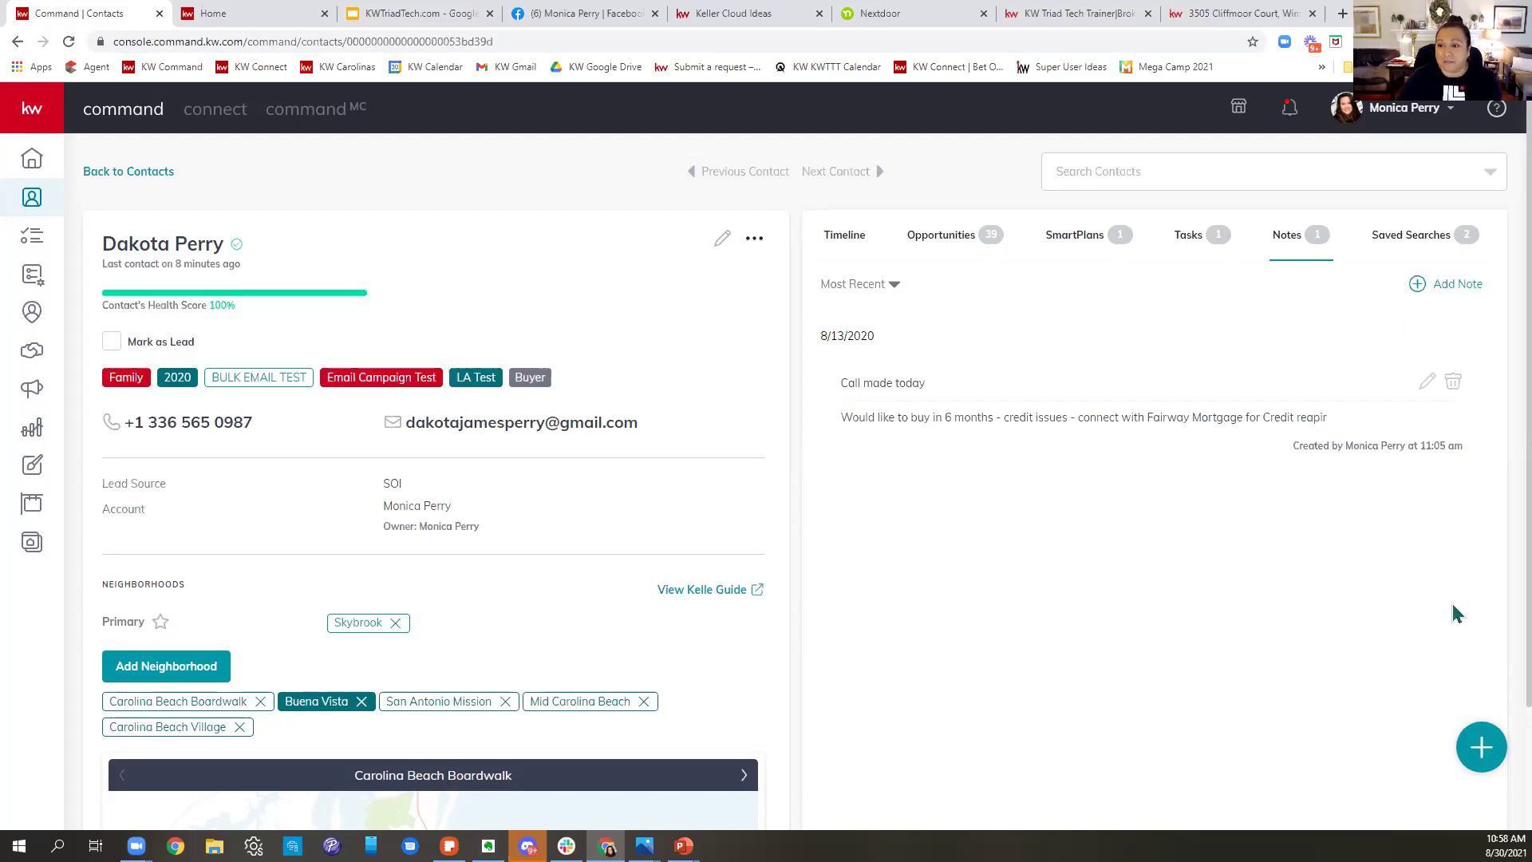
click(1450, 289)
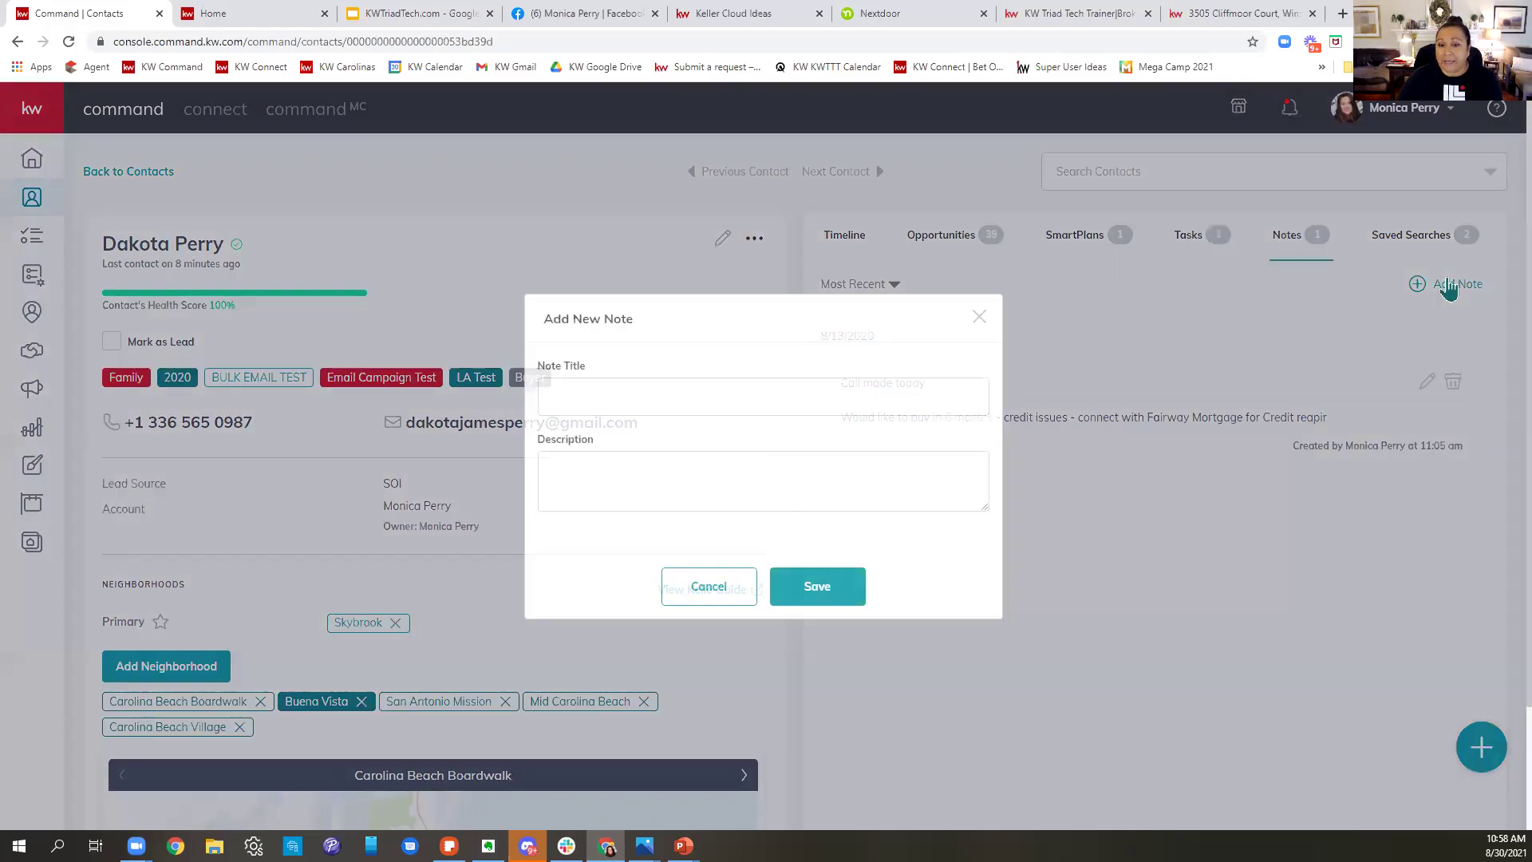
click(967, 328)
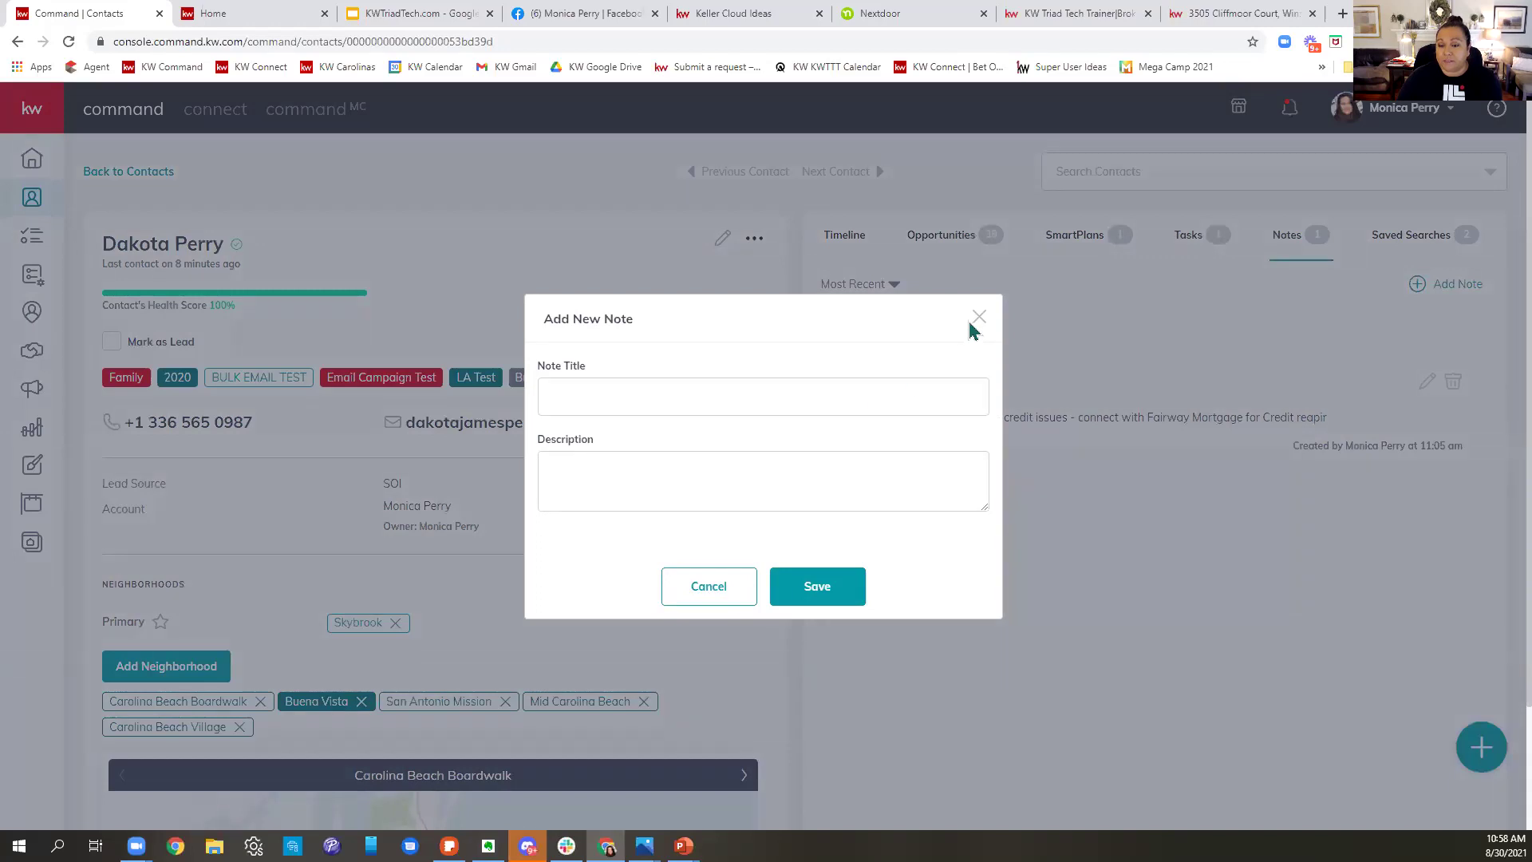
click(1010, 333)
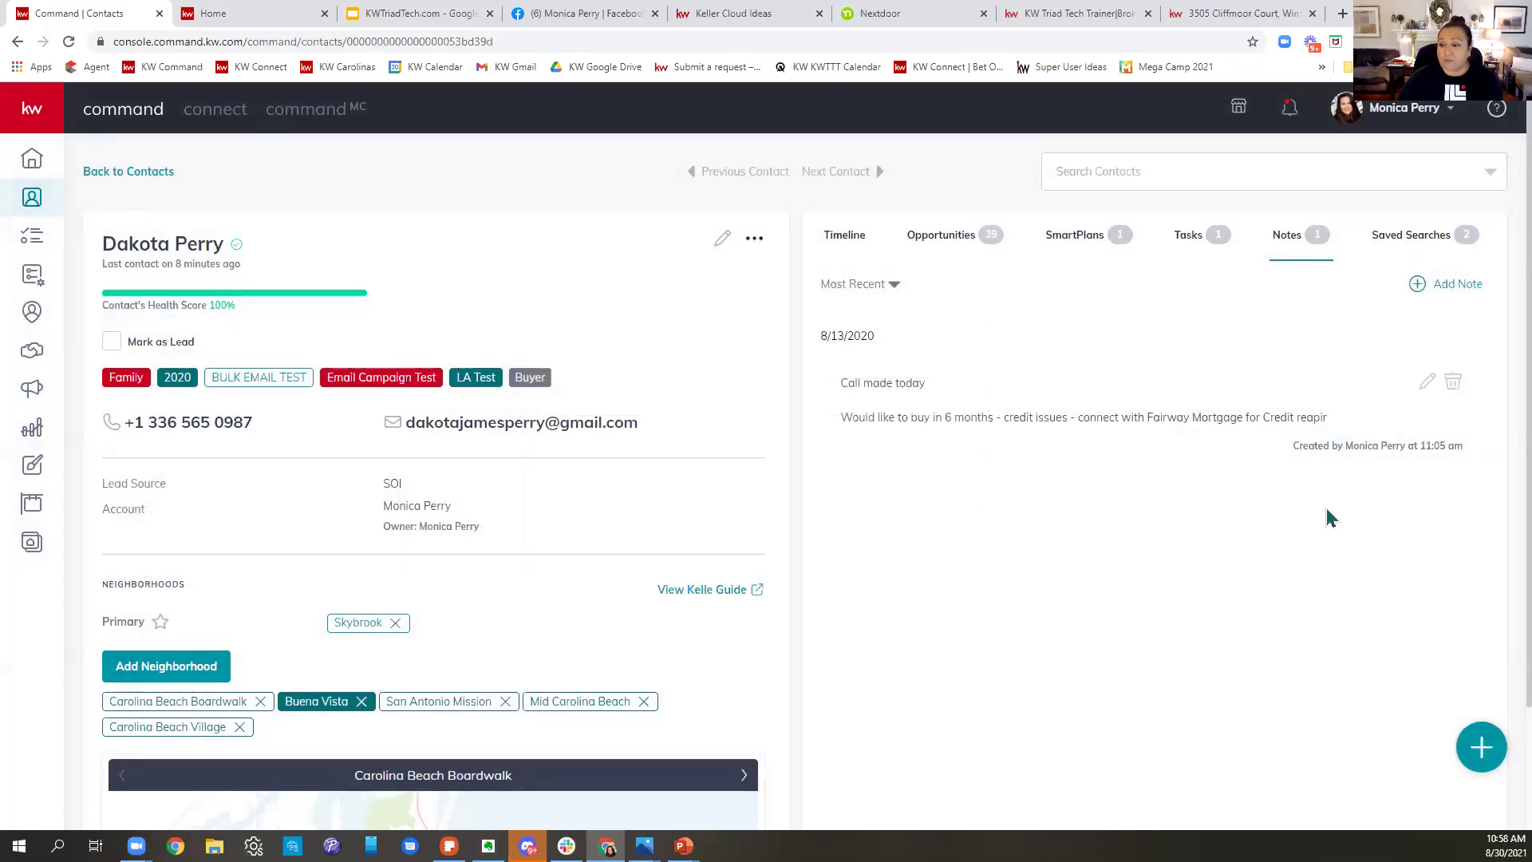
click(1429, 243)
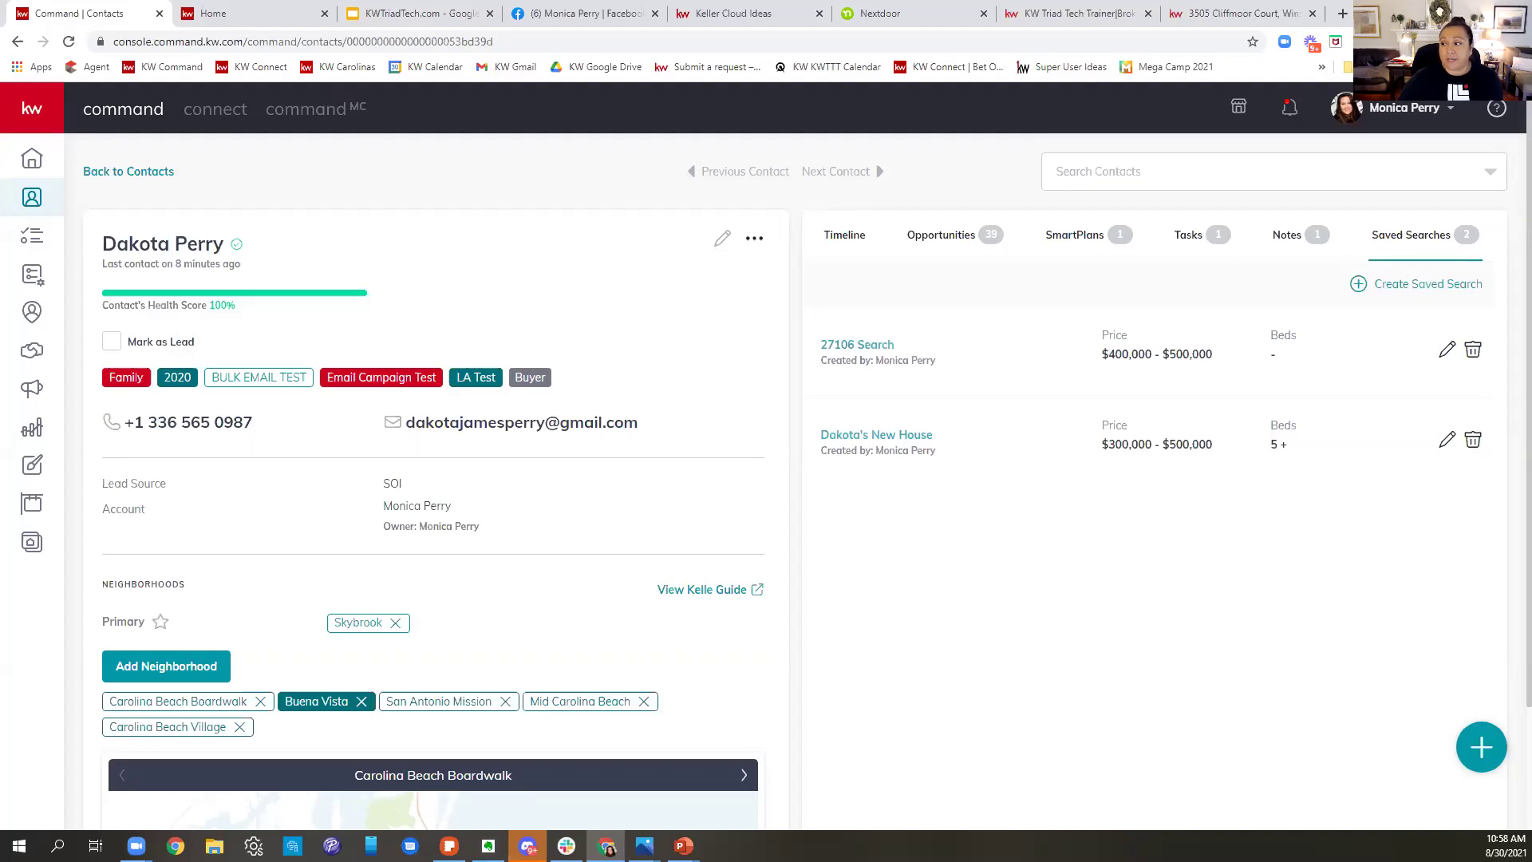
click(1443, 294)
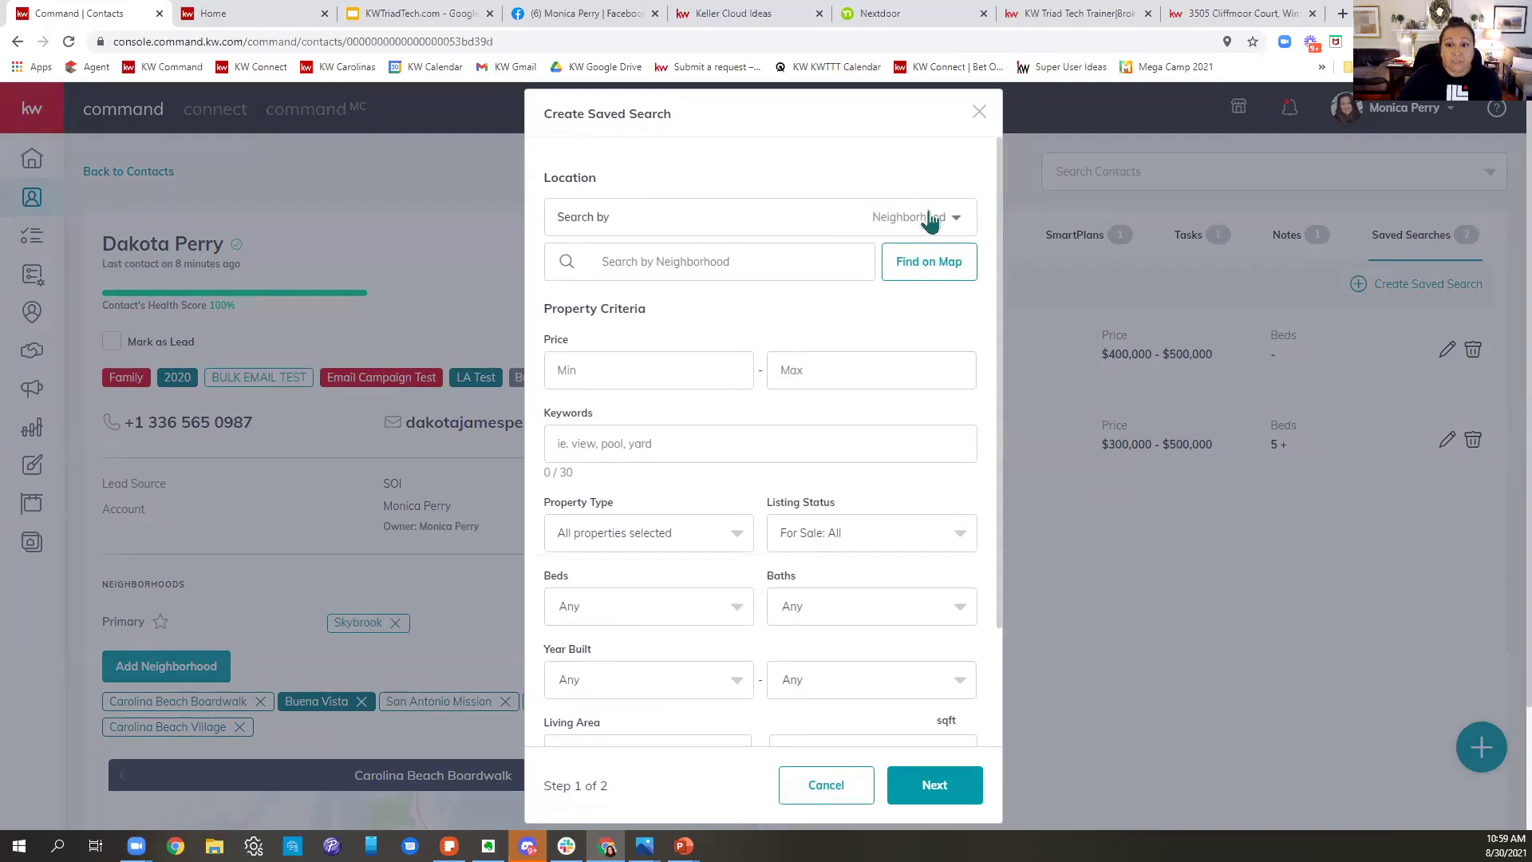
- Set the search location to Buena Vista, max price $750,000, and keyword pool
click(584, 252)
text(Bue)
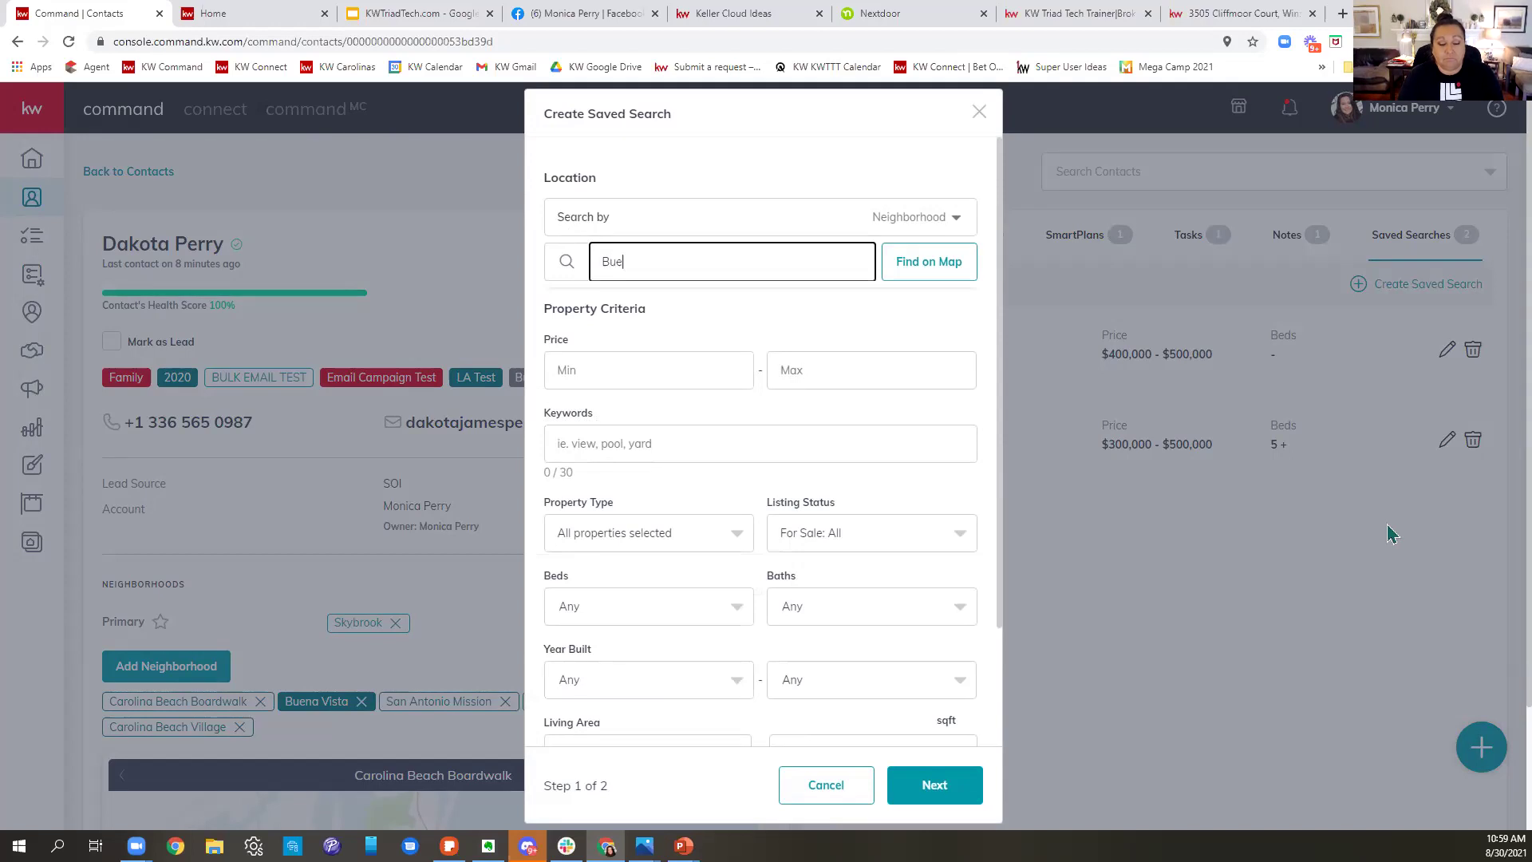
text(na Vista)
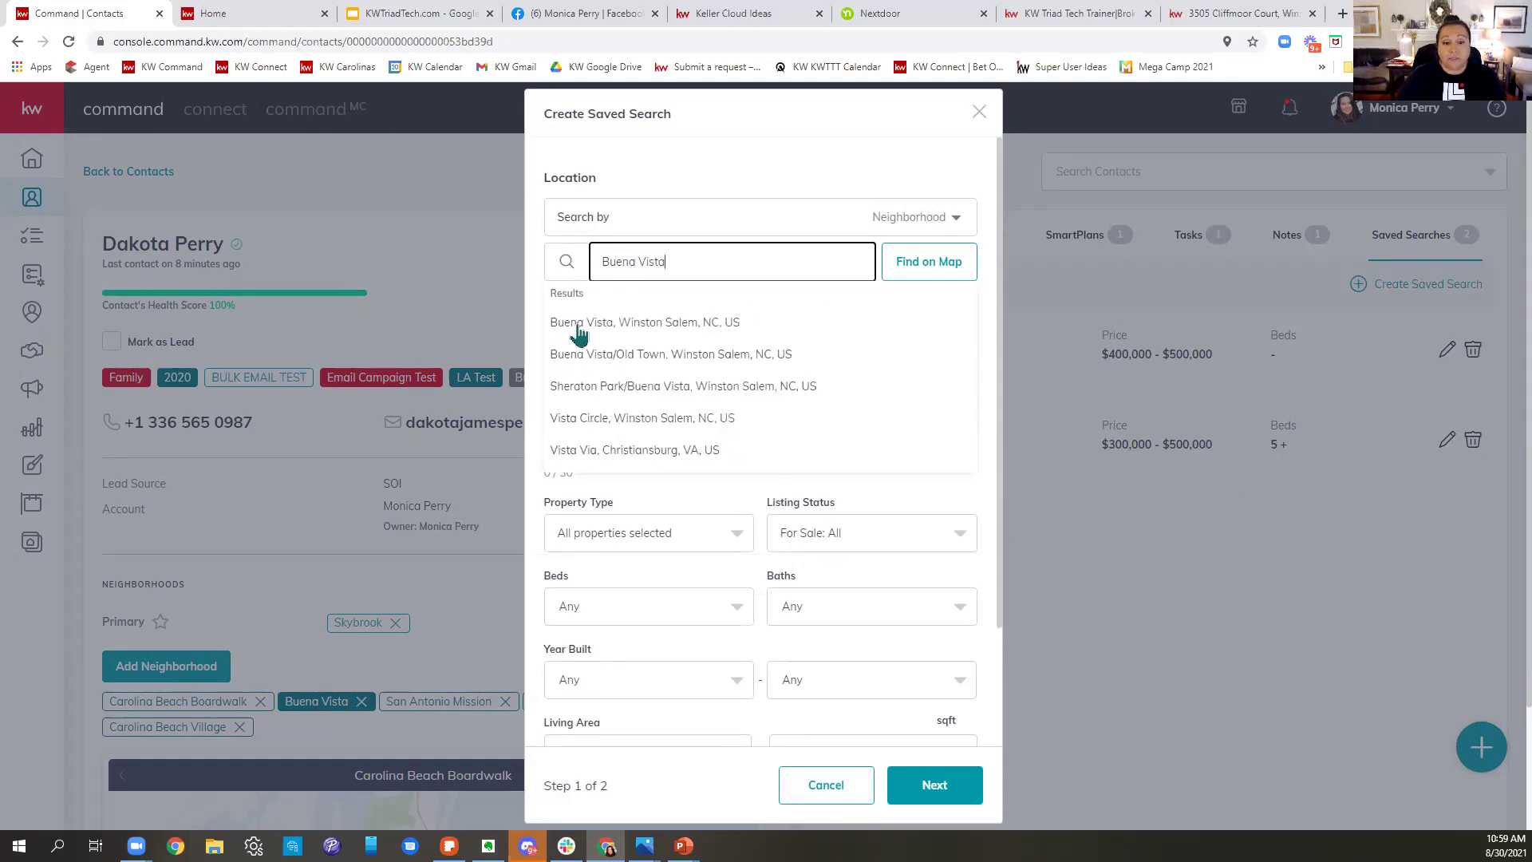
click(606, 327)
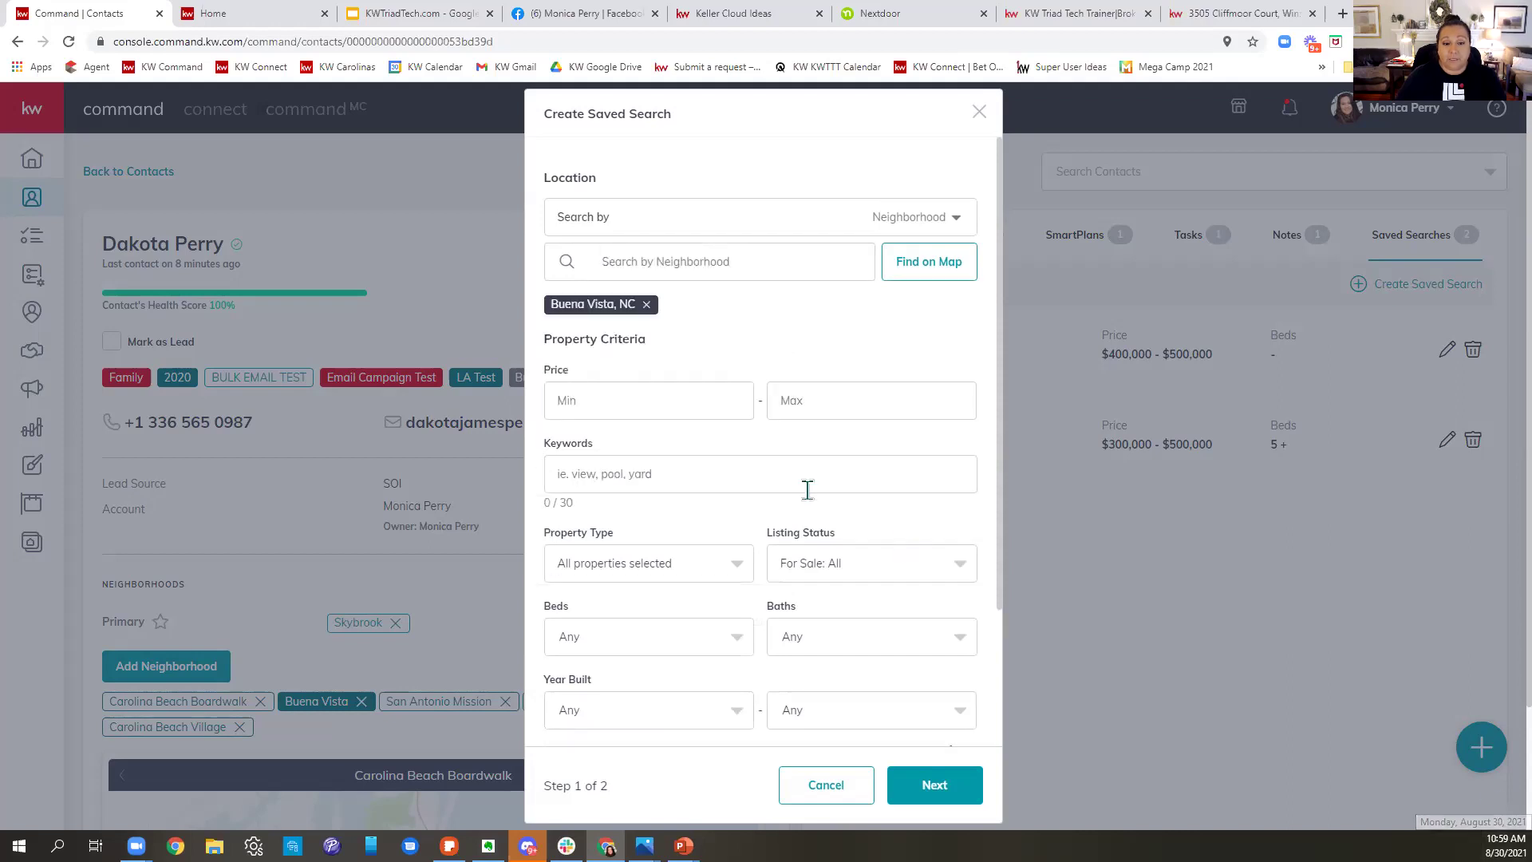
click(651, 399)
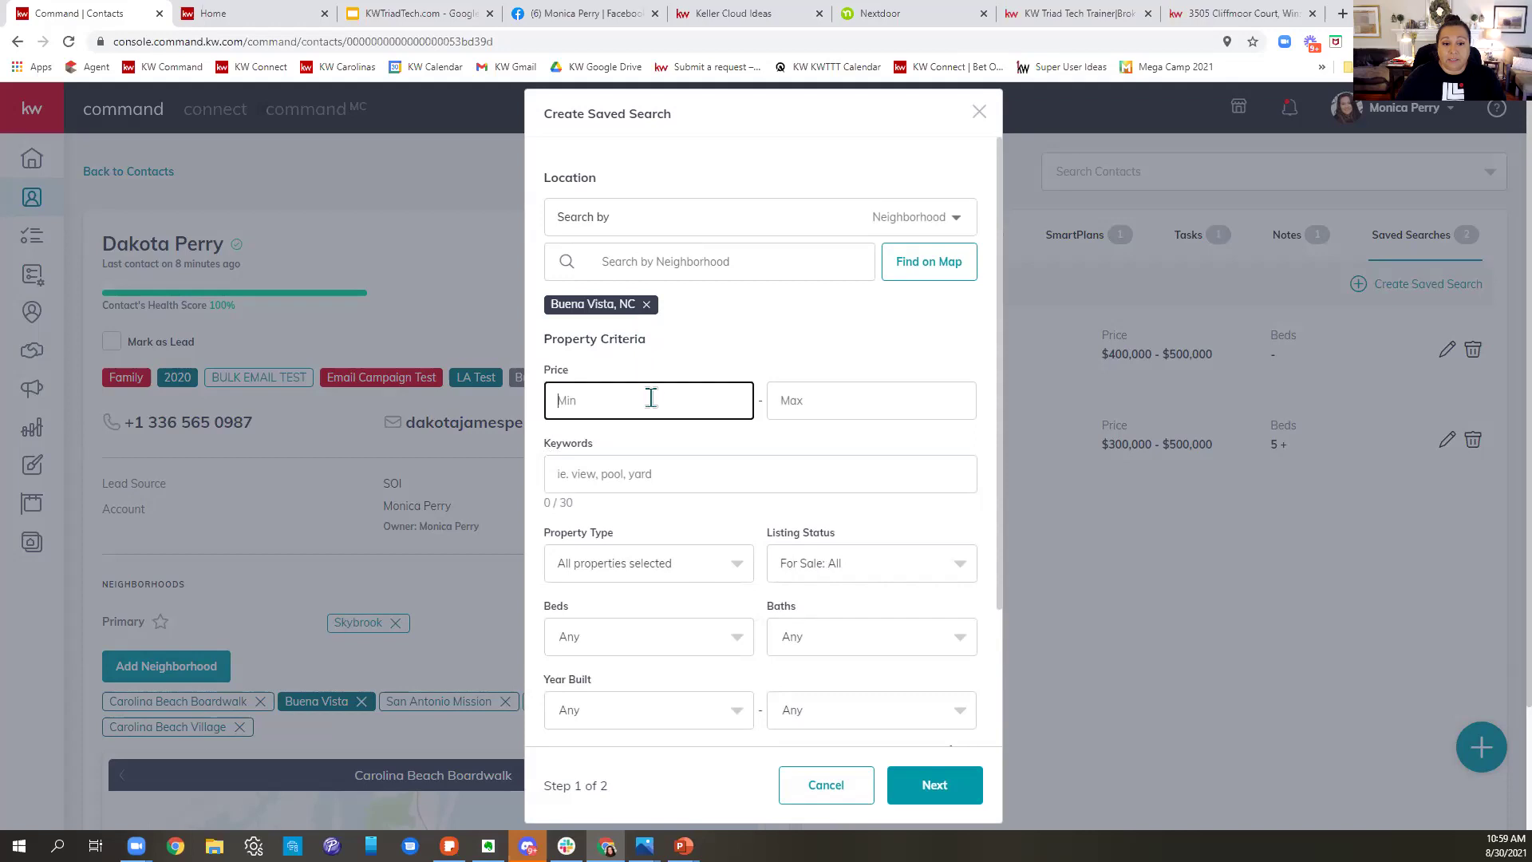
click(842, 388)
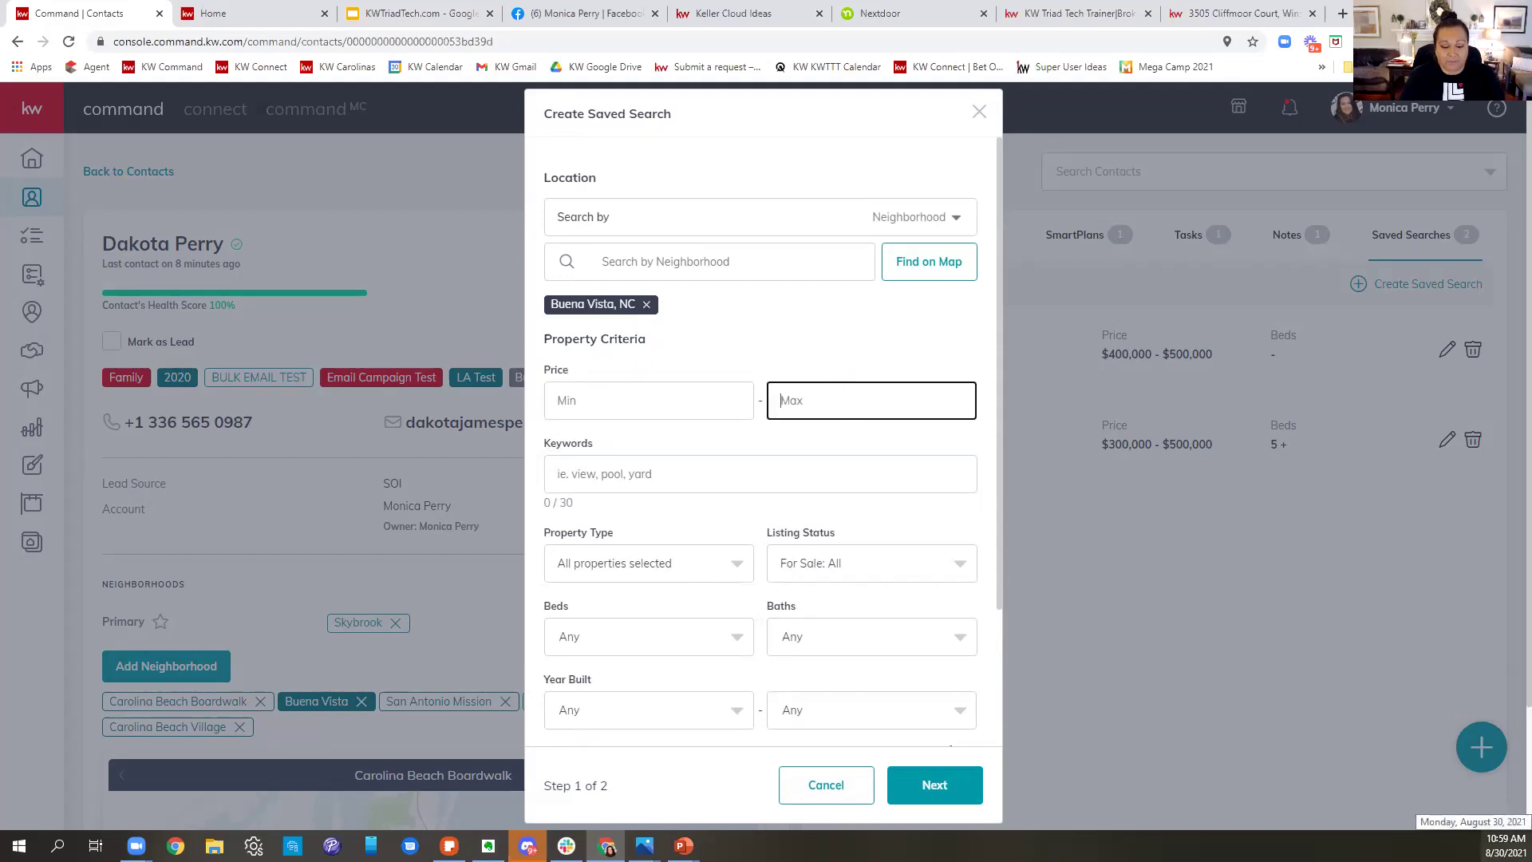
text(750,000)
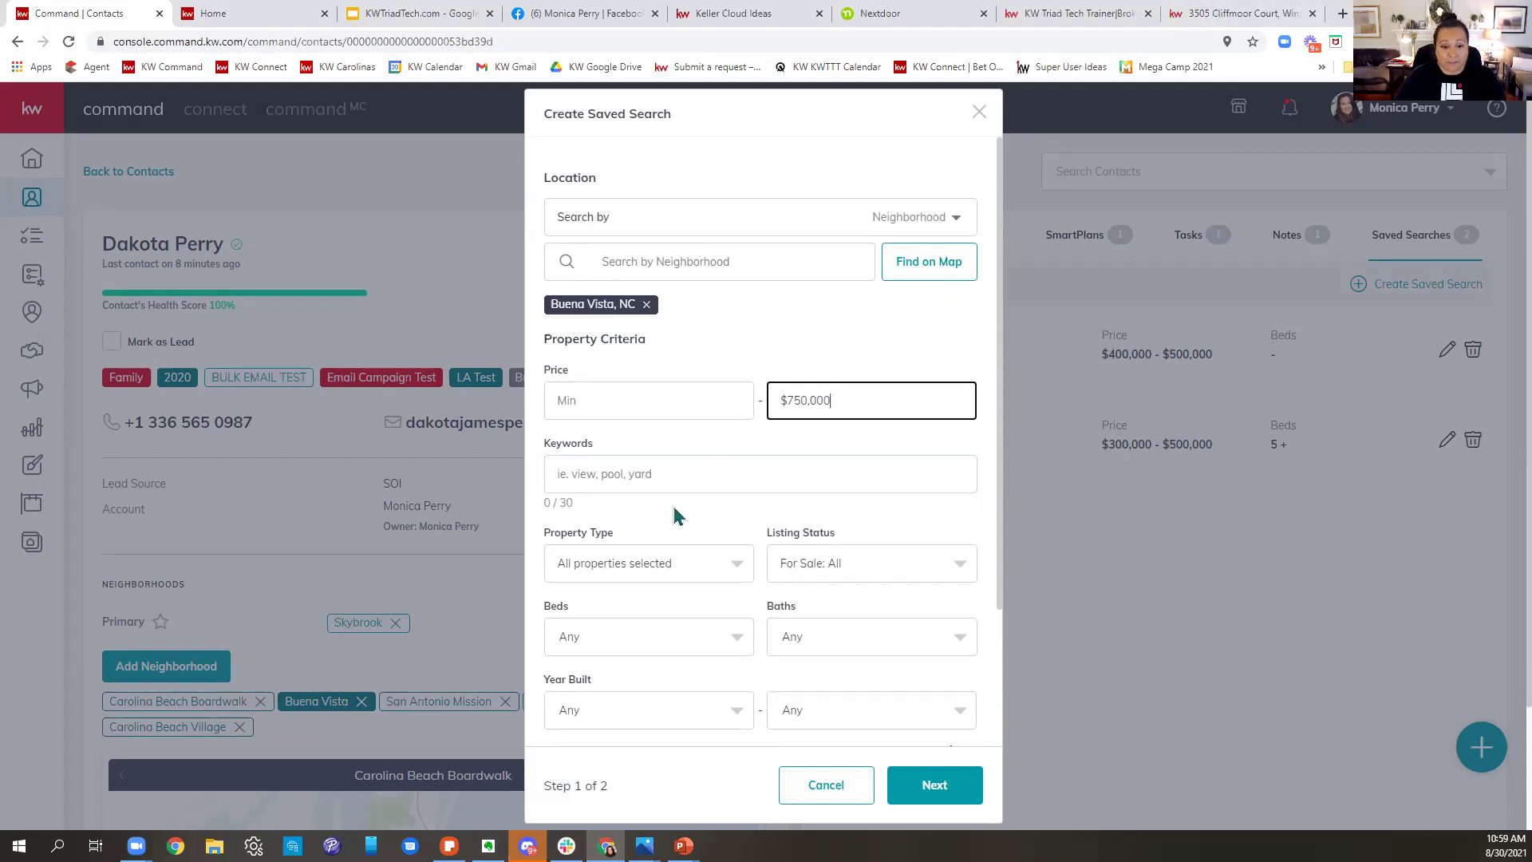
click(669, 473)
text(p)
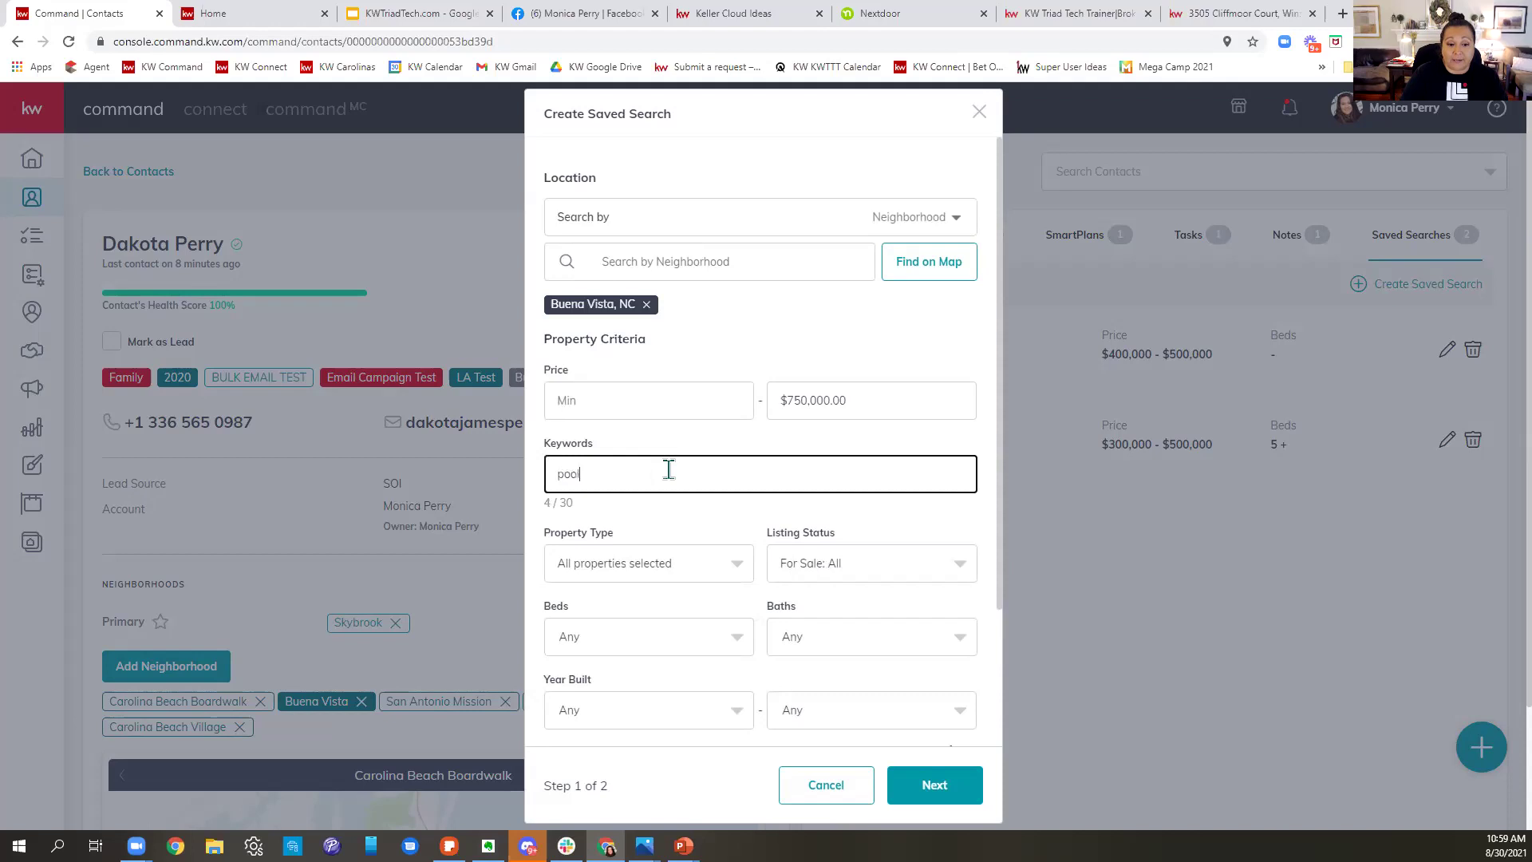
text(ool)
key(Return)
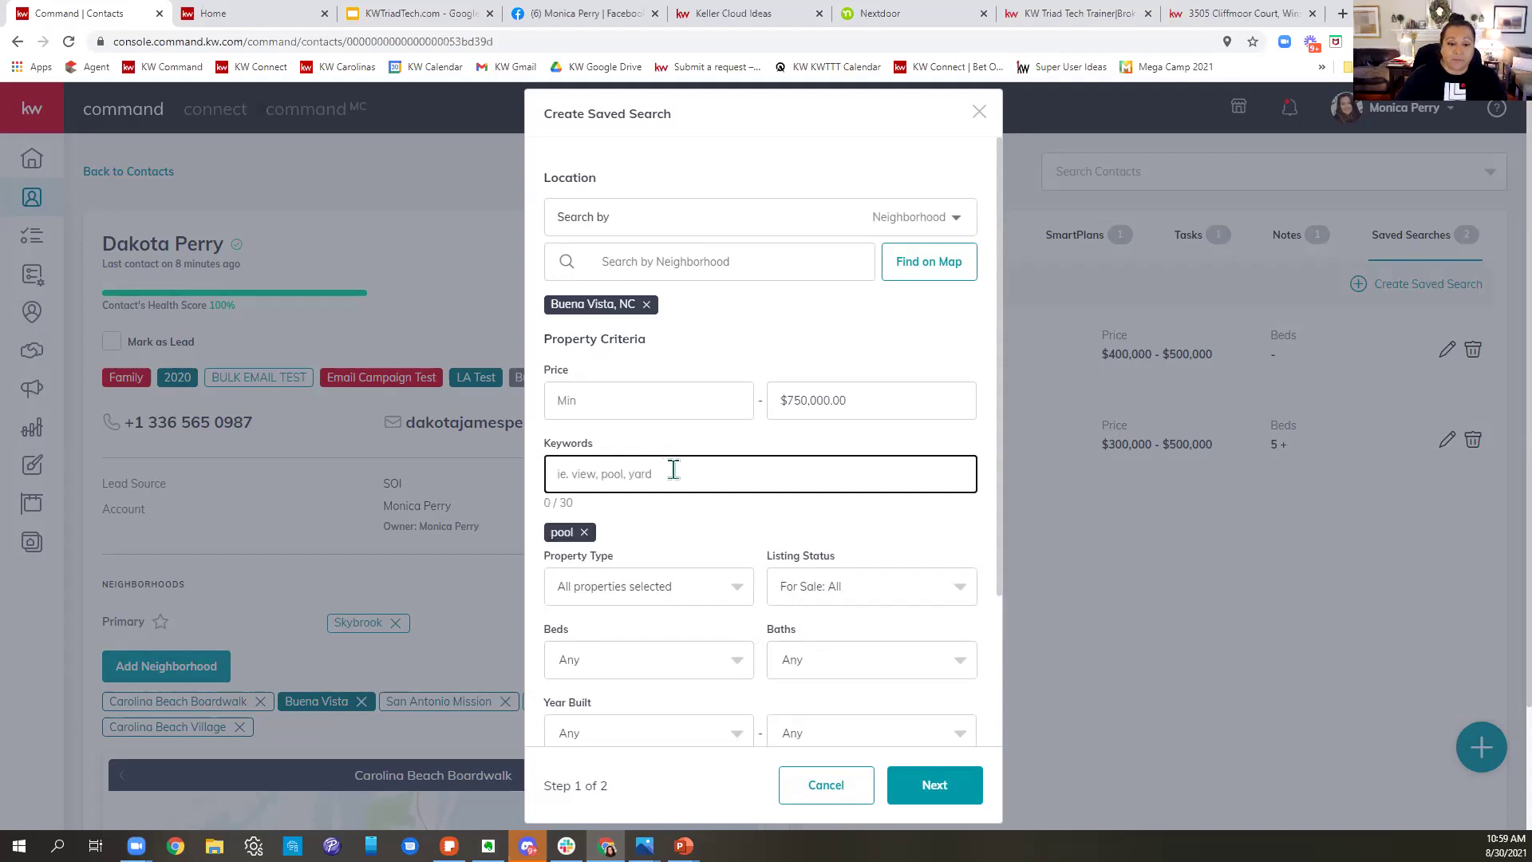
- Require 5+ beds and 2+ baths and continue to the naming step
scroll(724, 515, down, 3)
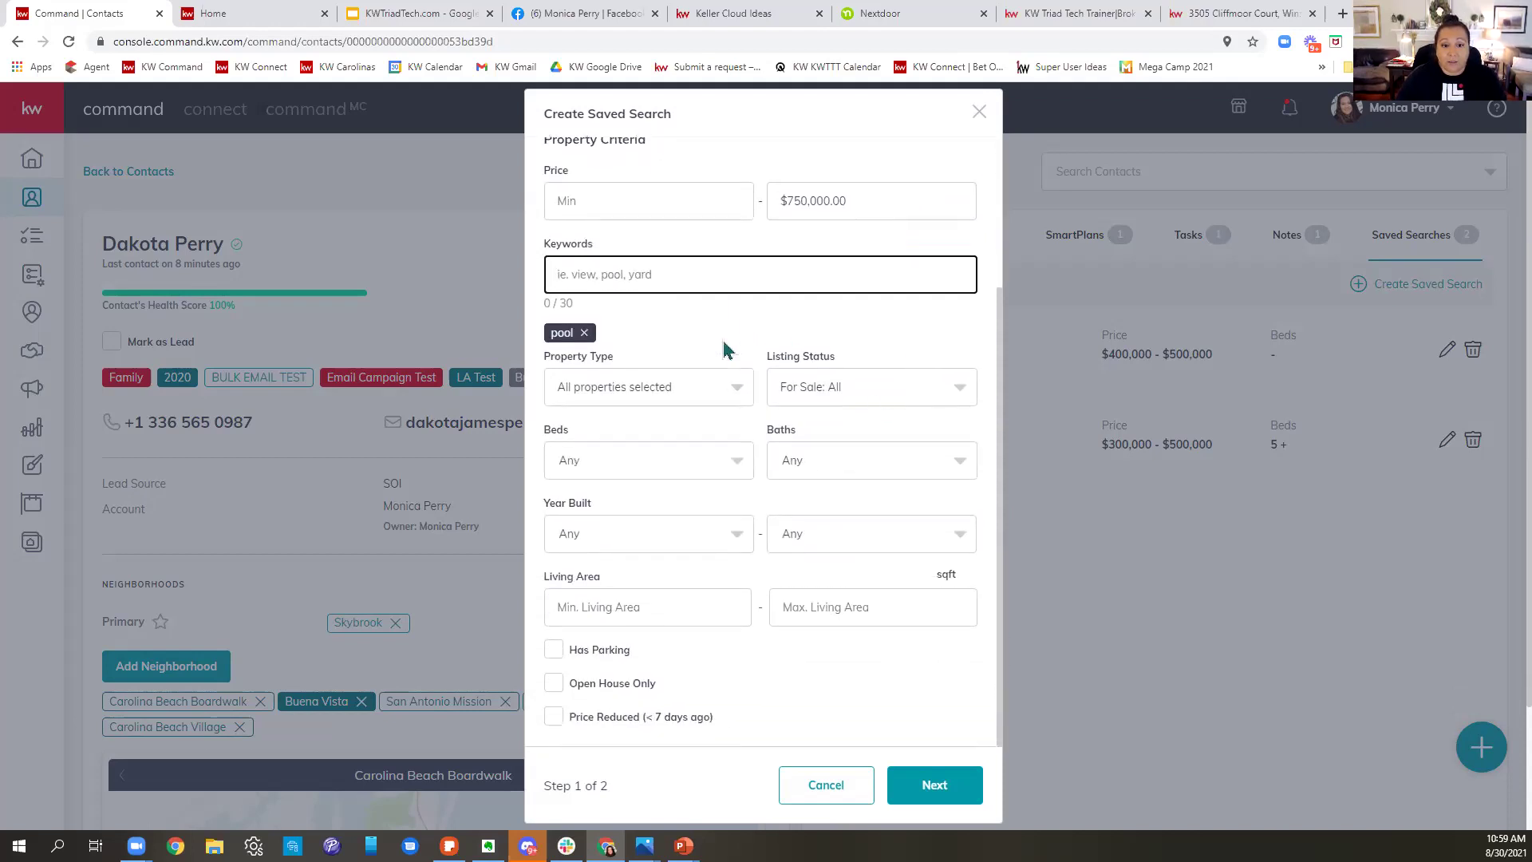
click(621, 472)
click(562, 656)
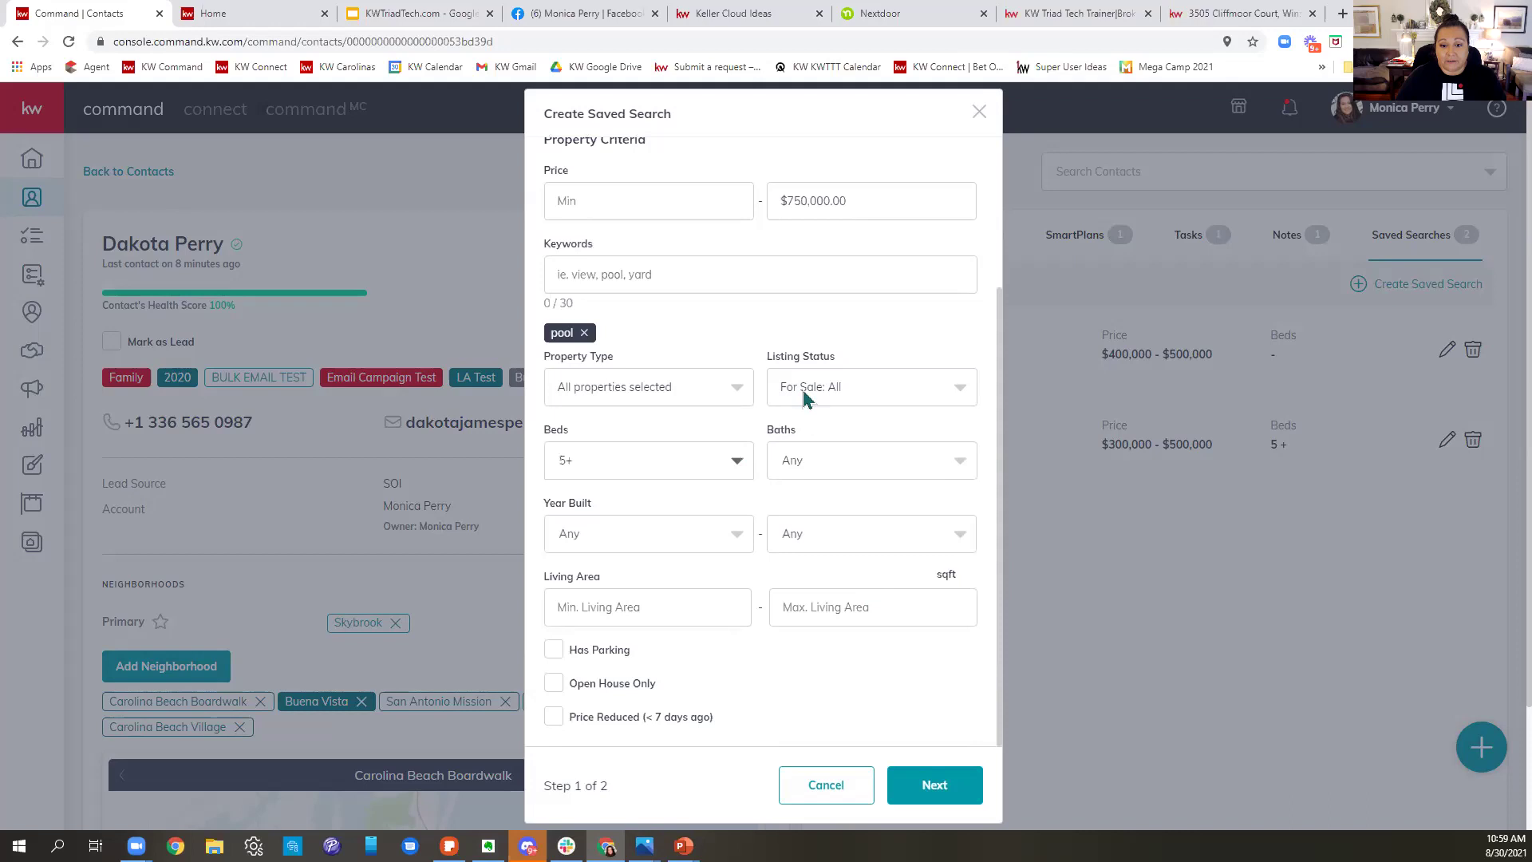
click(848, 474)
click(790, 561)
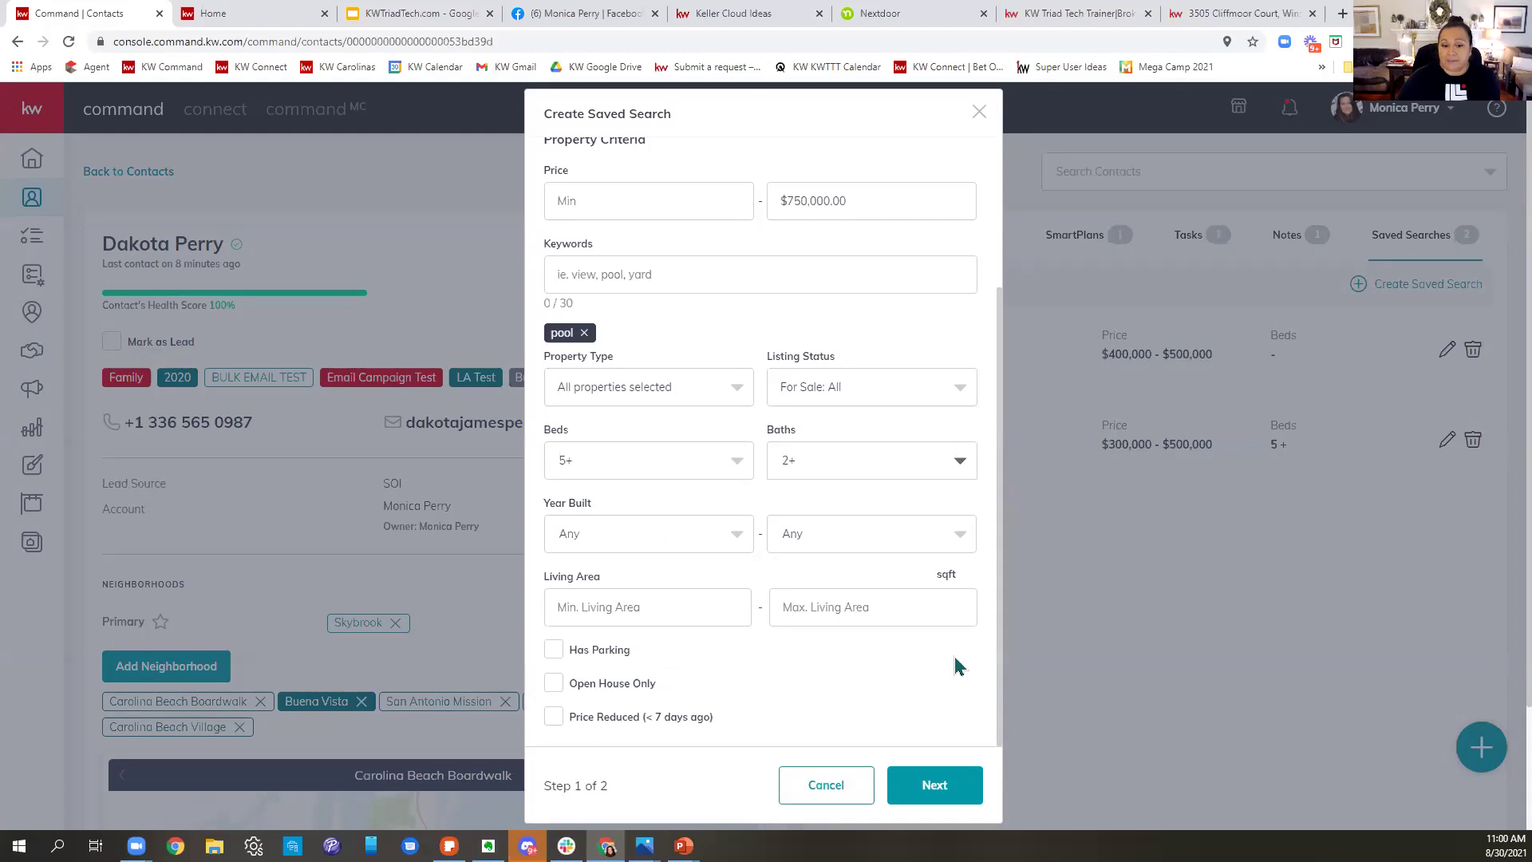
scroll(962, 674, down, 2)
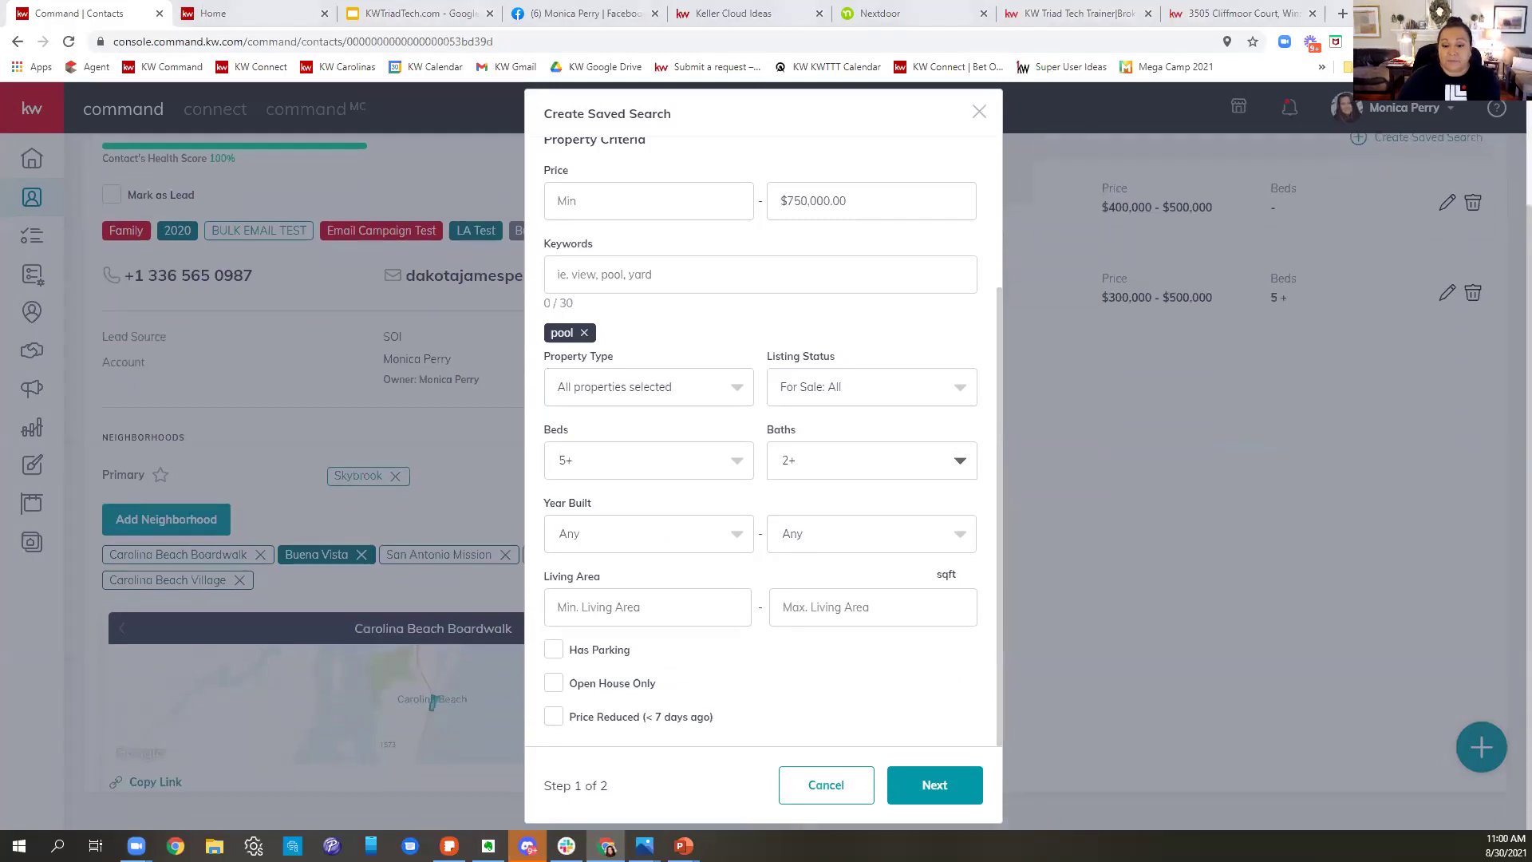
click(934, 798)
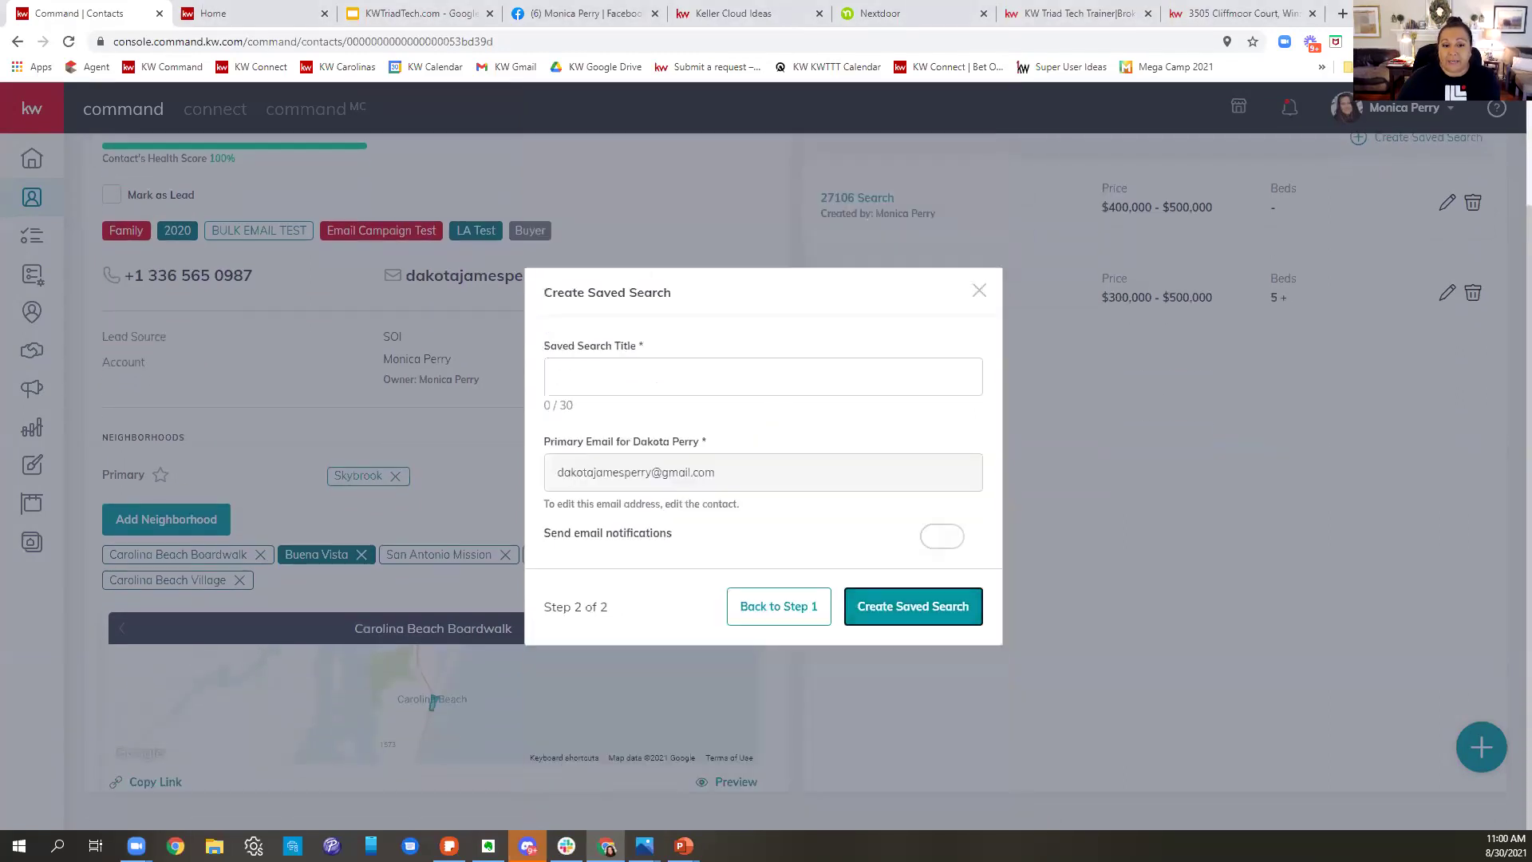
- Title the client's search 'BV - 5/2 w Pool' with instant email notifications and create it
click(605, 383)
text(BV)
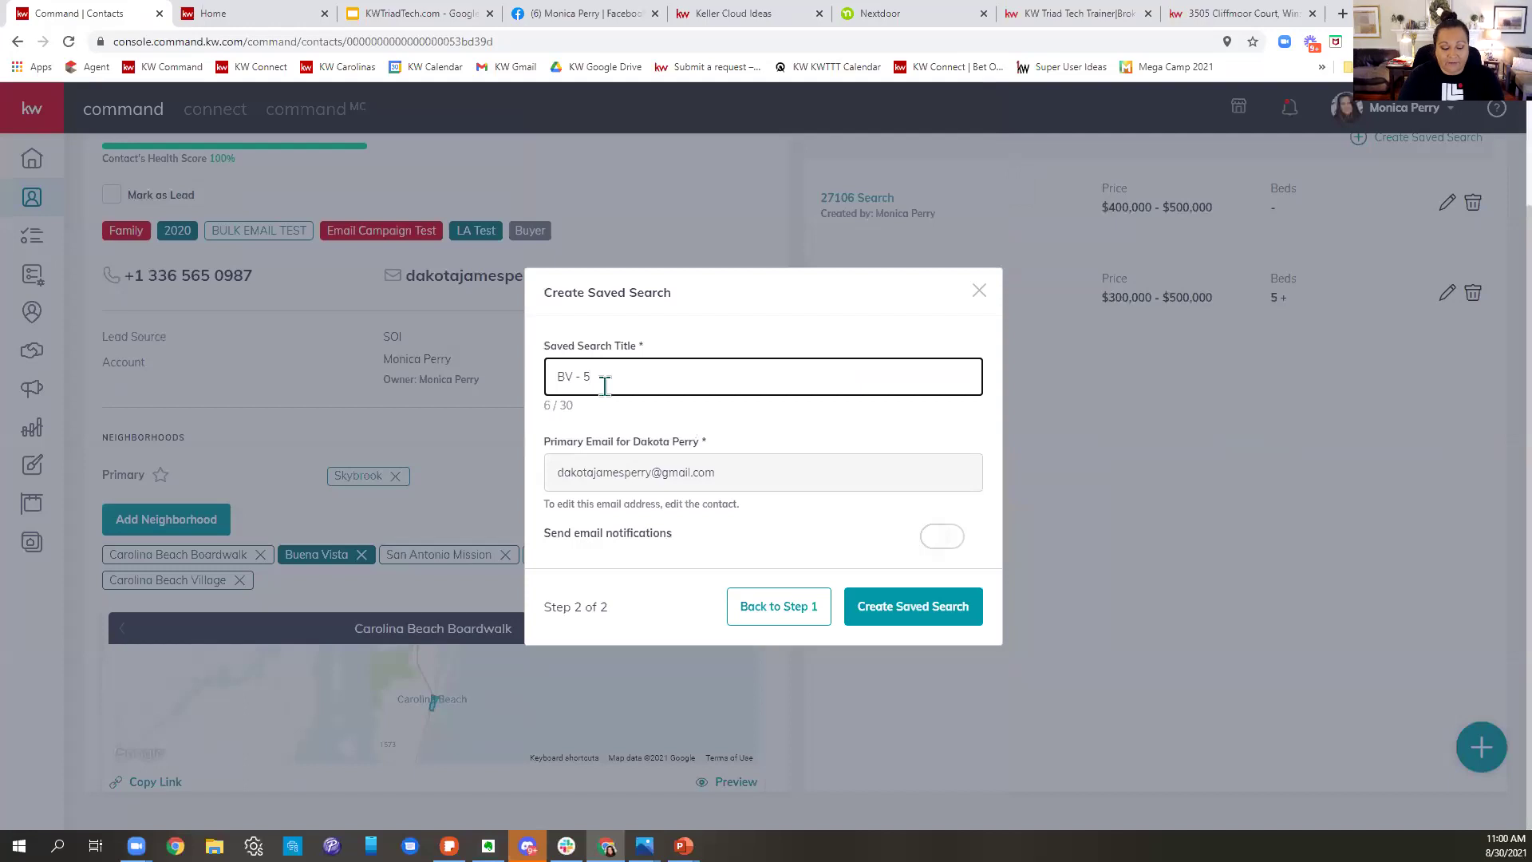
text( - 5/2+ -)
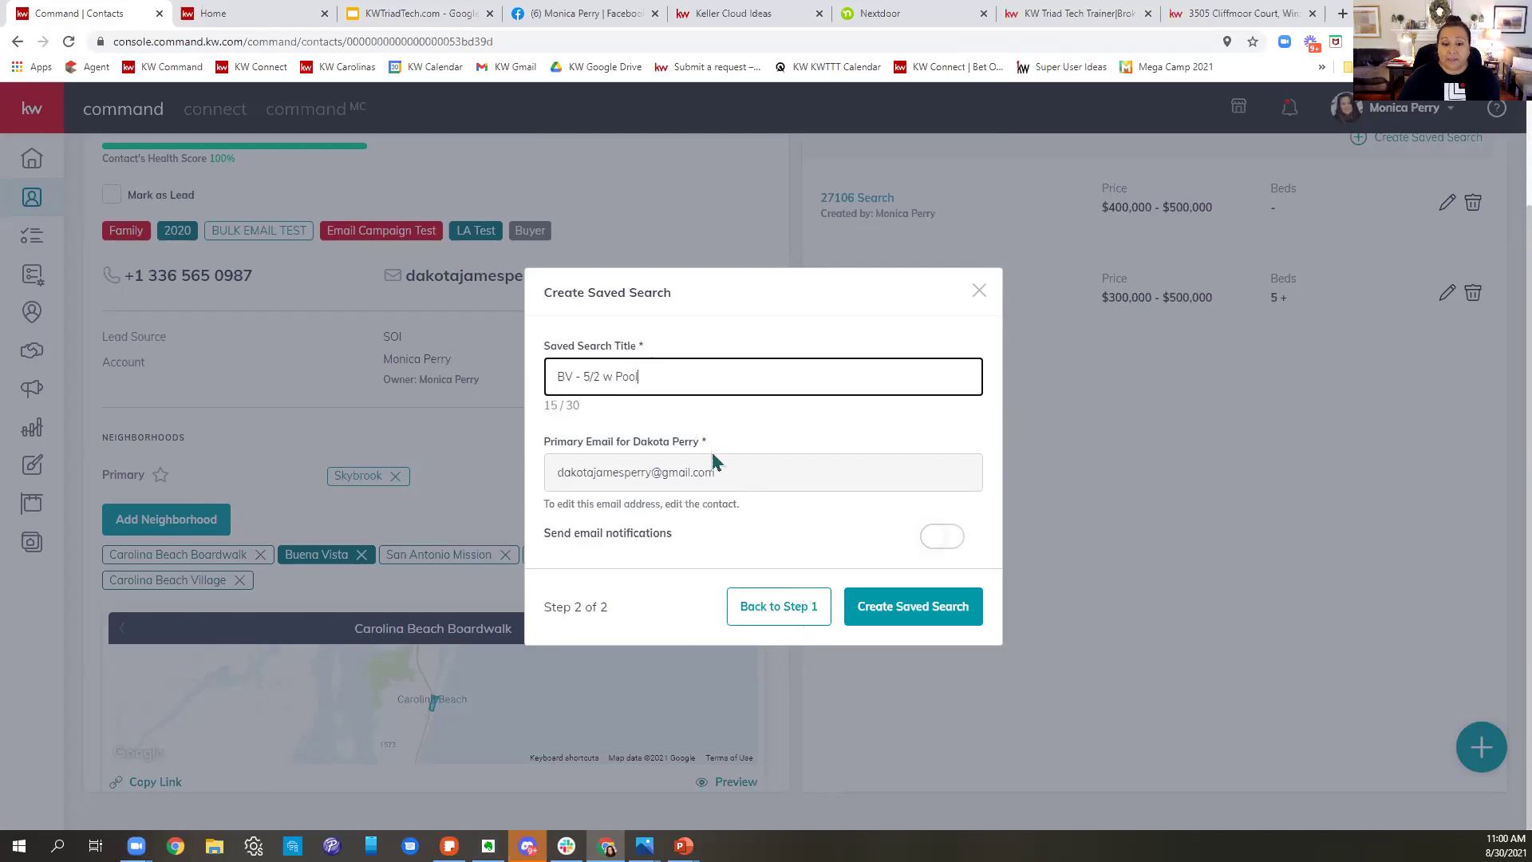
click(942, 537)
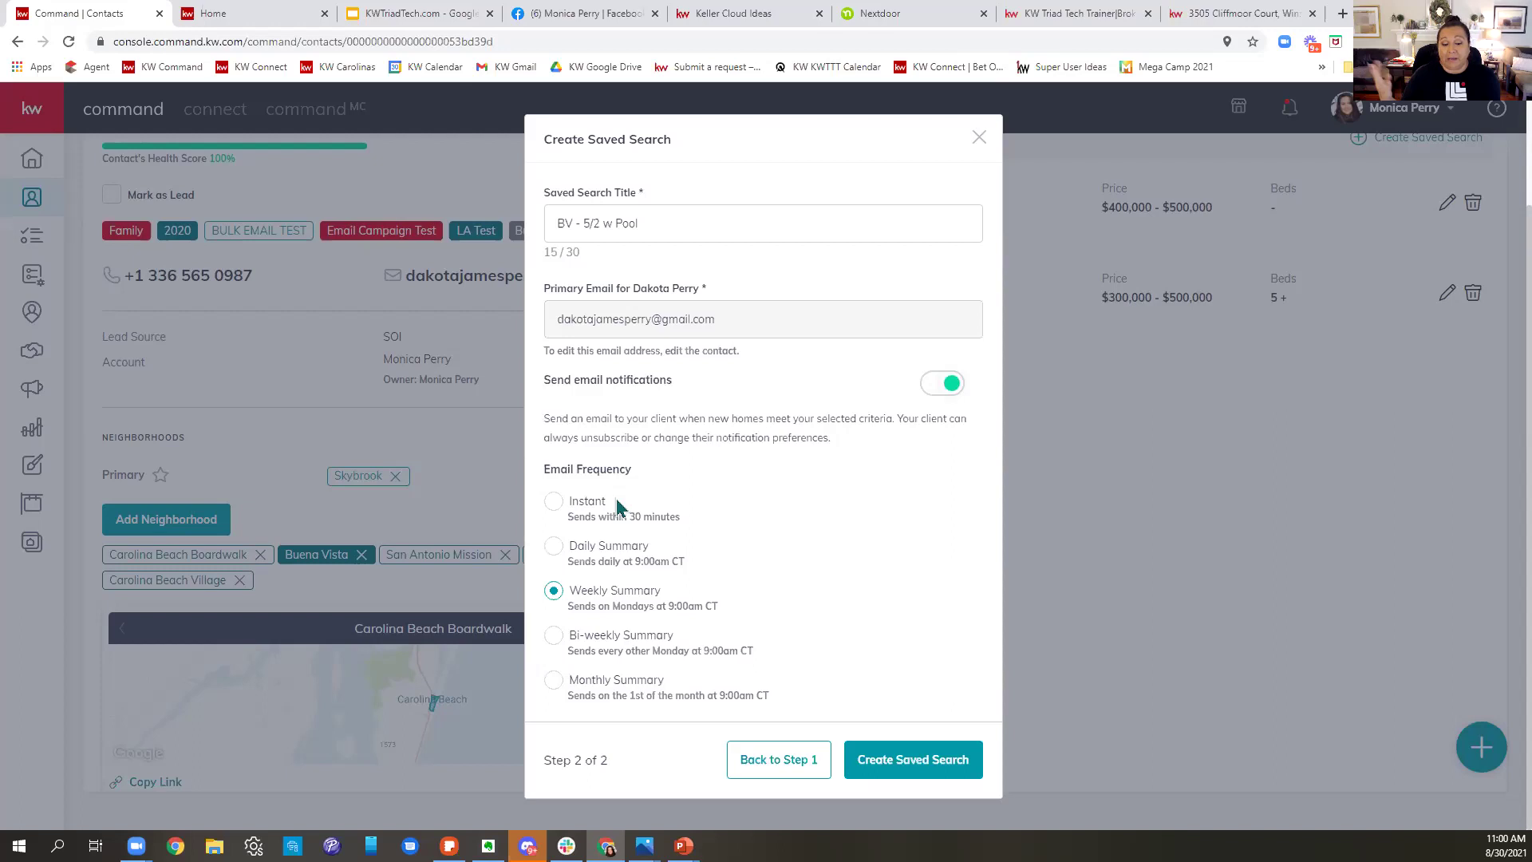
click(559, 503)
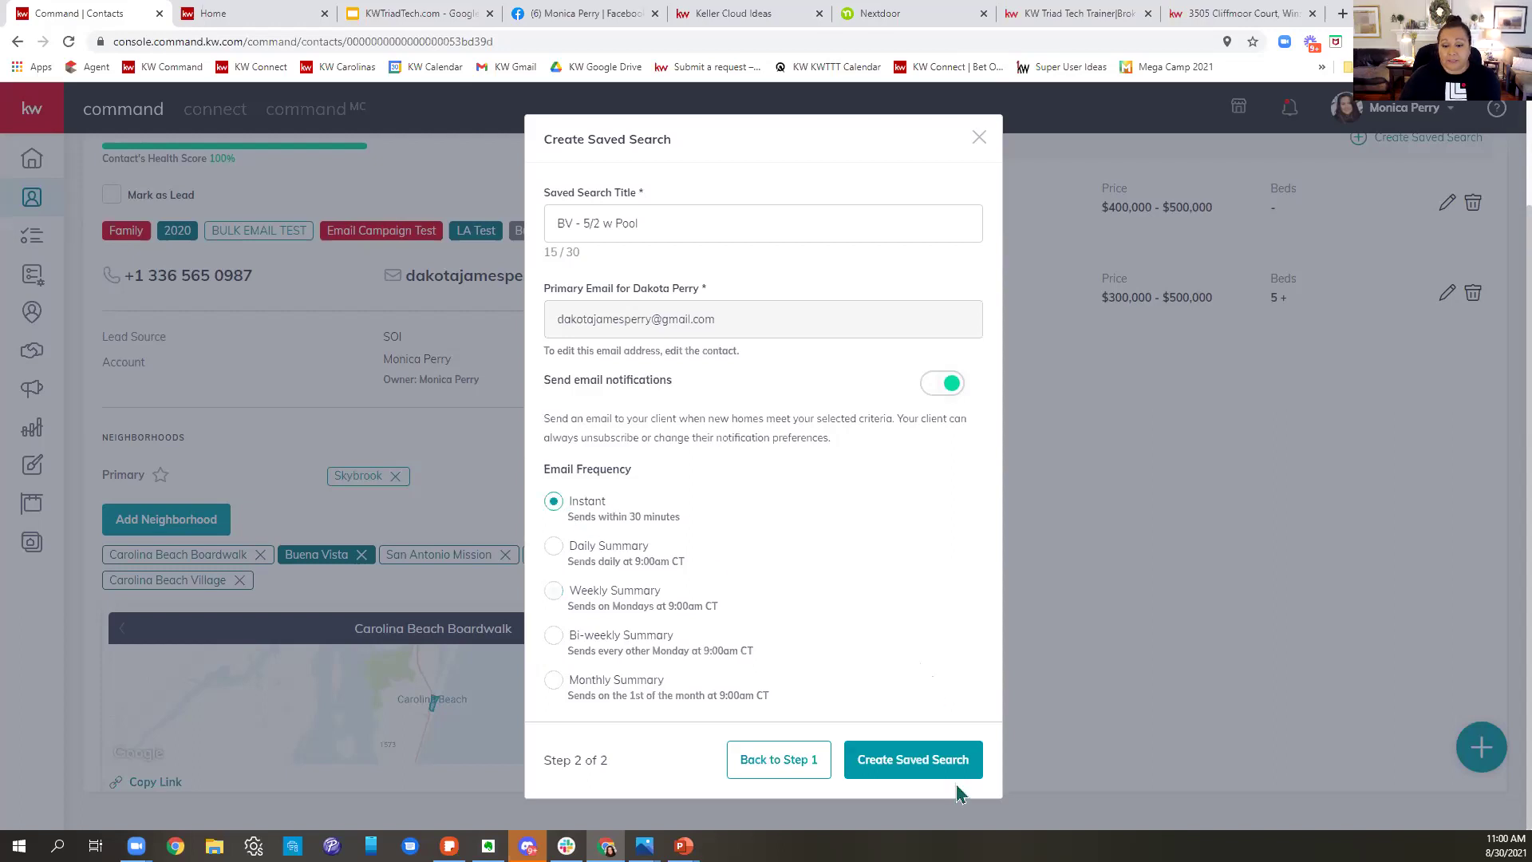
click(946, 758)
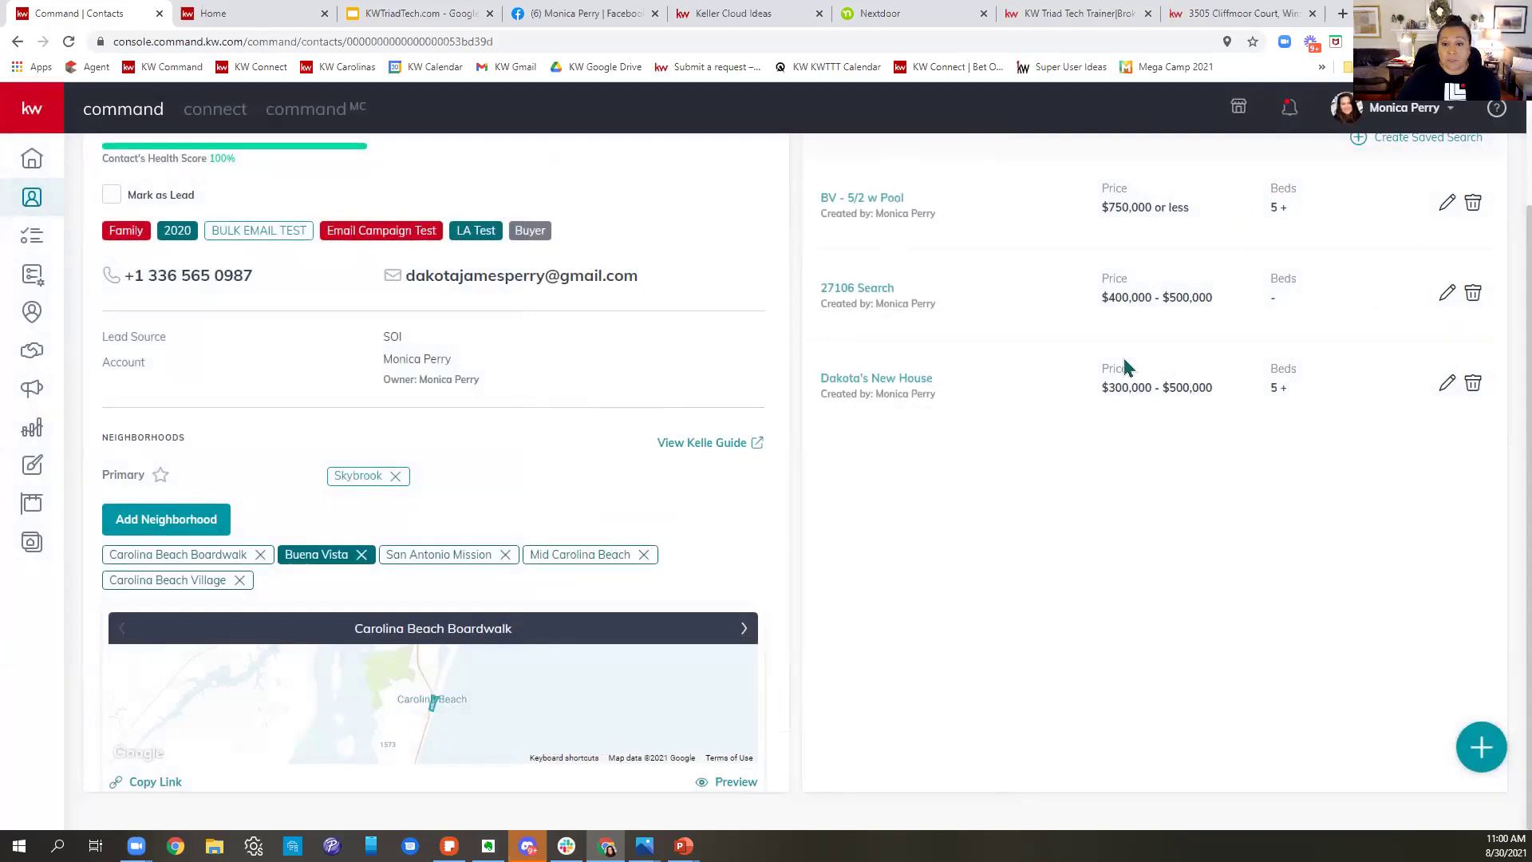
scroll(1310, 428, up, 3)
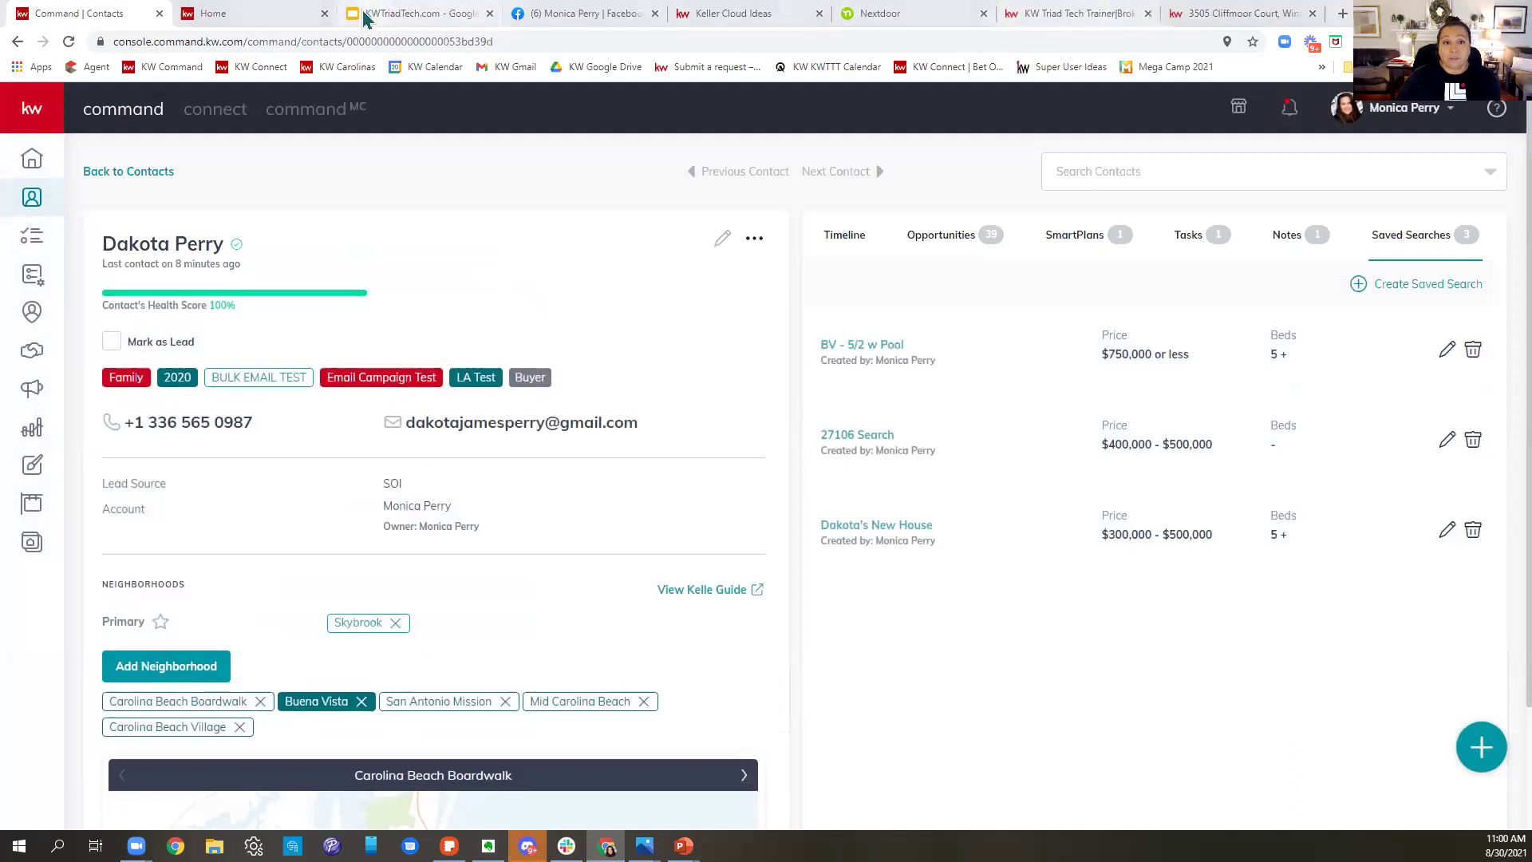
- On the consumer site map, draw a custom boundary narrowing results from 116 to 71 homes
click(1072, 14)
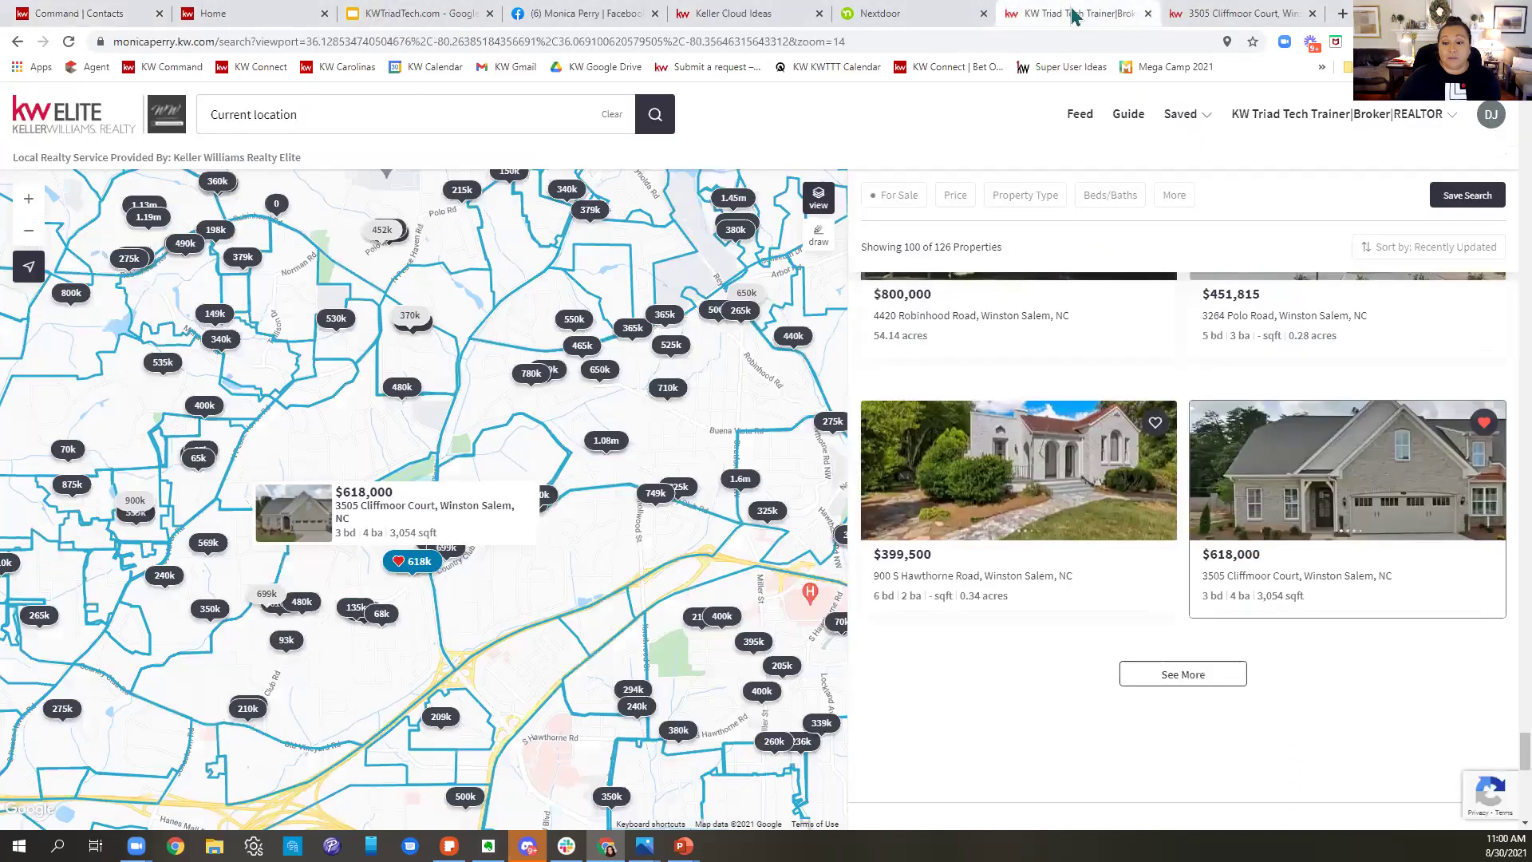
scroll(592, 389, up, 1)
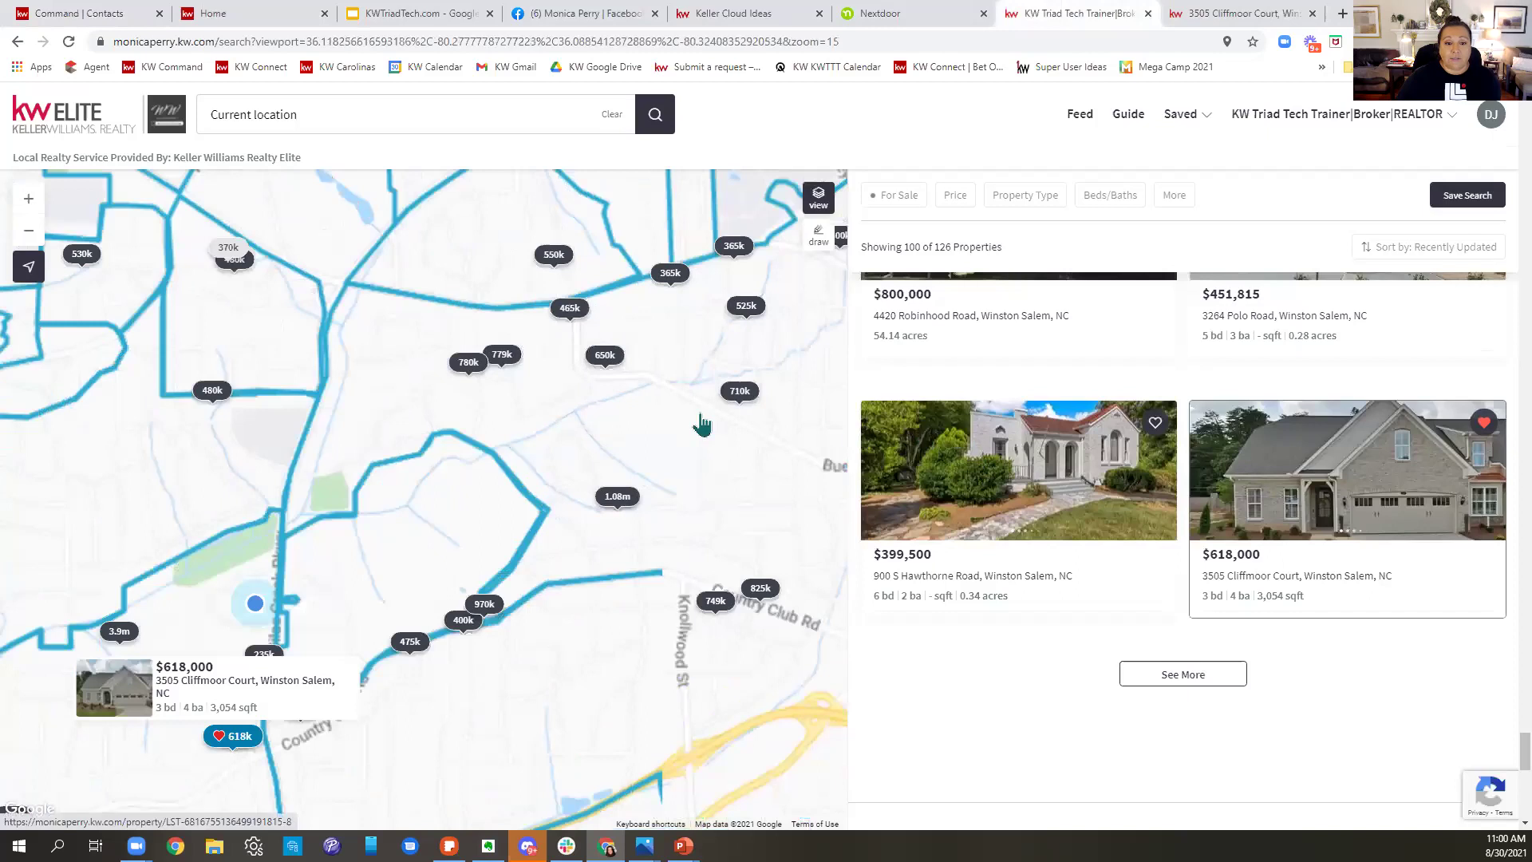
scroll(703, 425, down, 1)
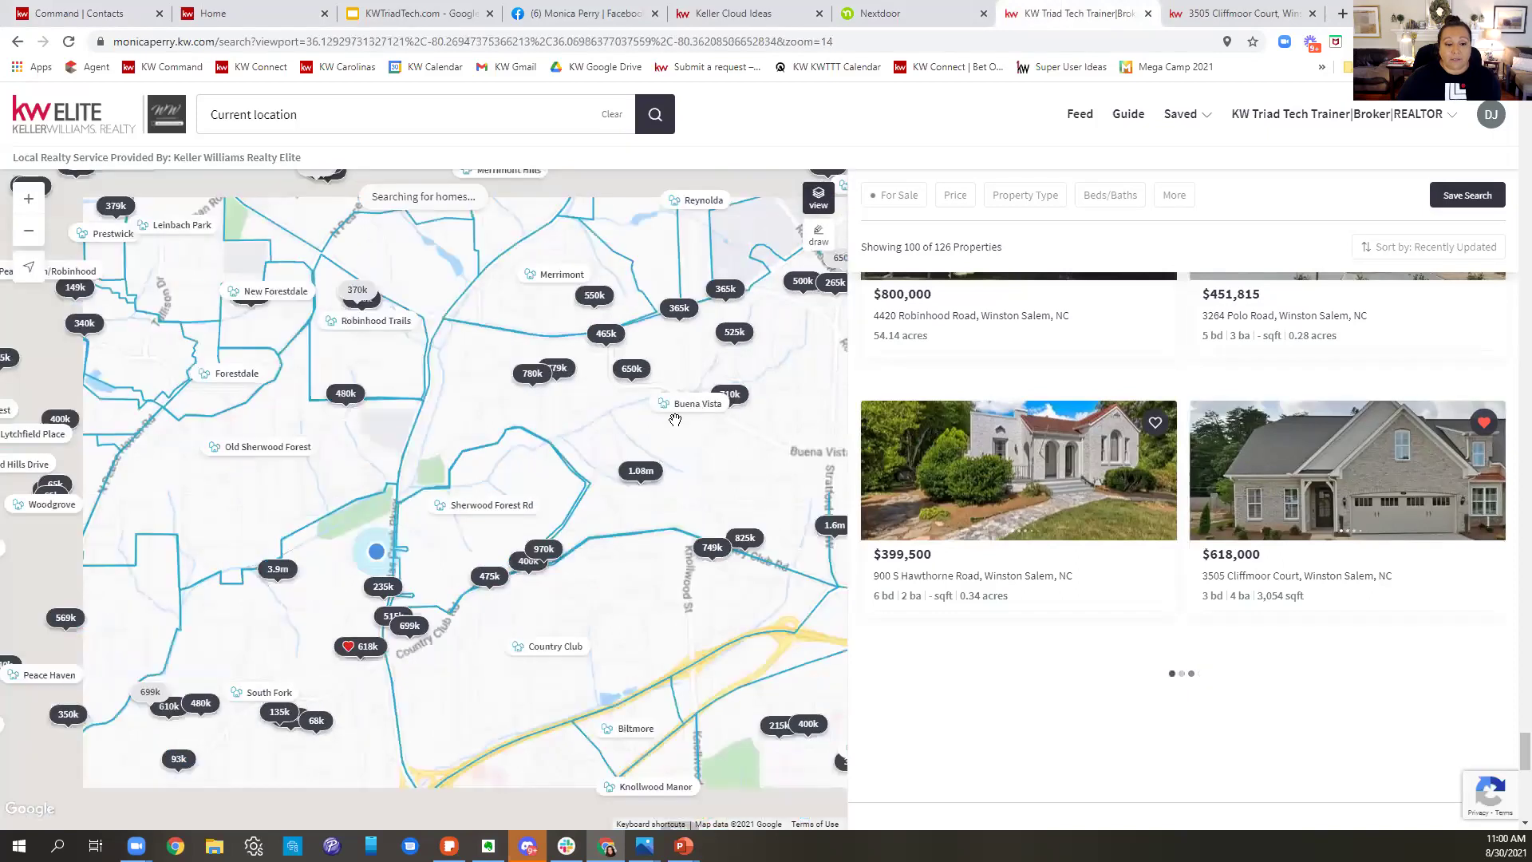
scroll(655, 435, down, 1)
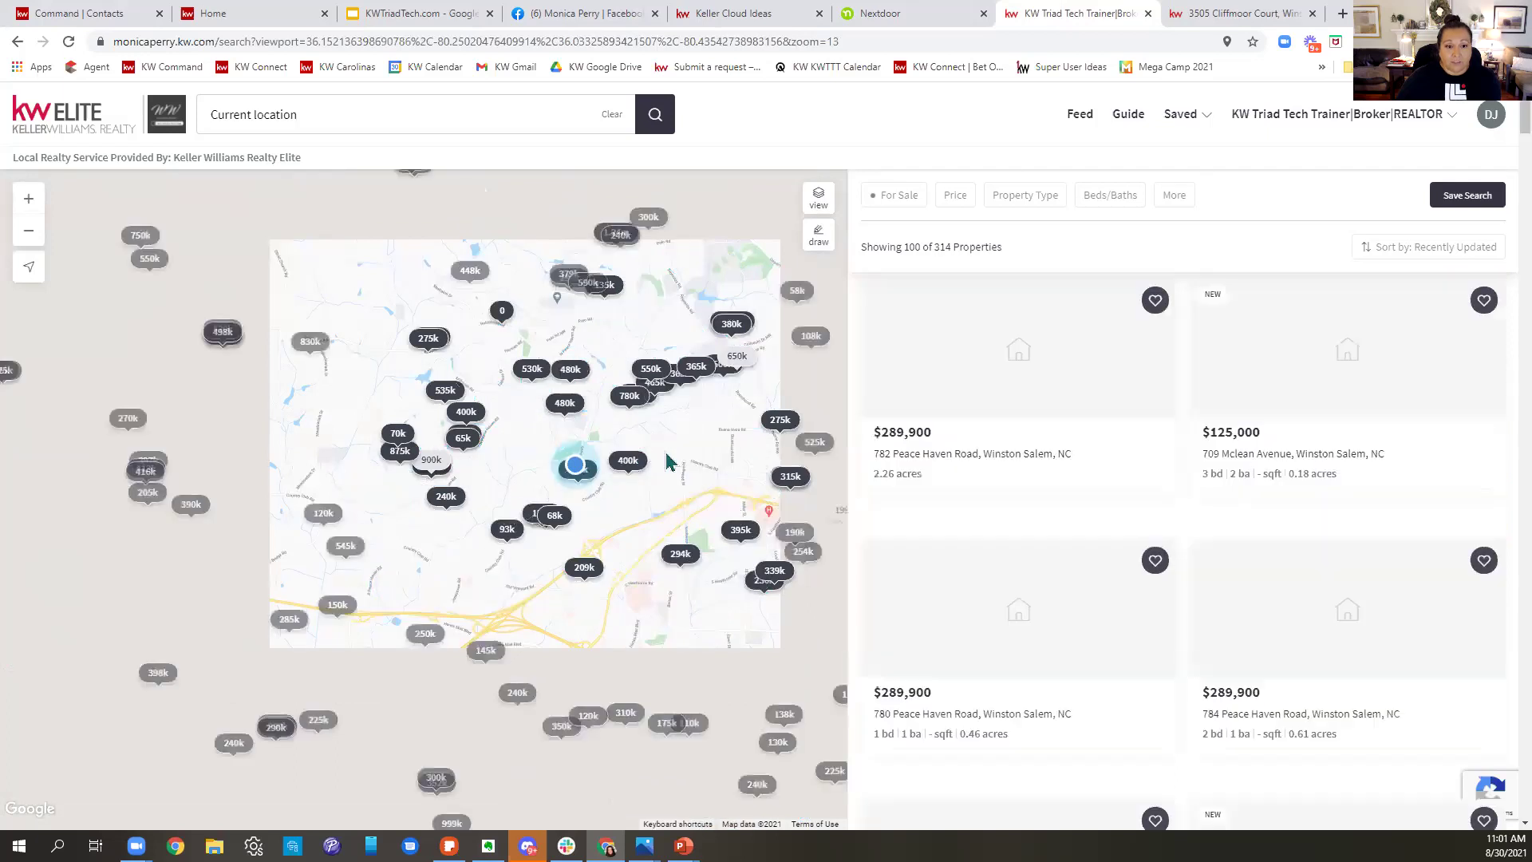
scroll(664, 450, up, 1)
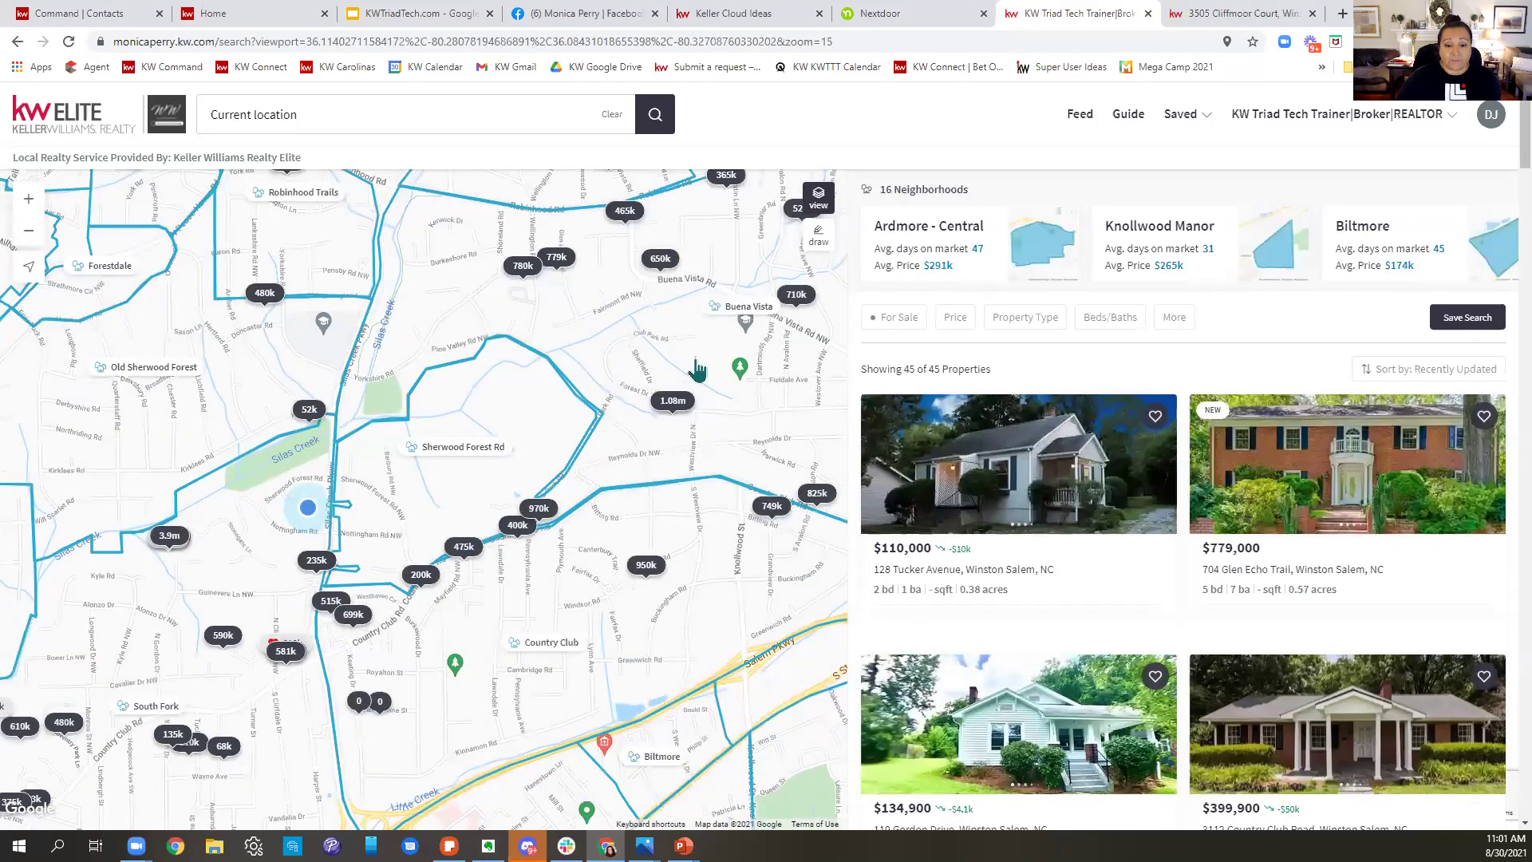
scroll(697, 368, down, 1)
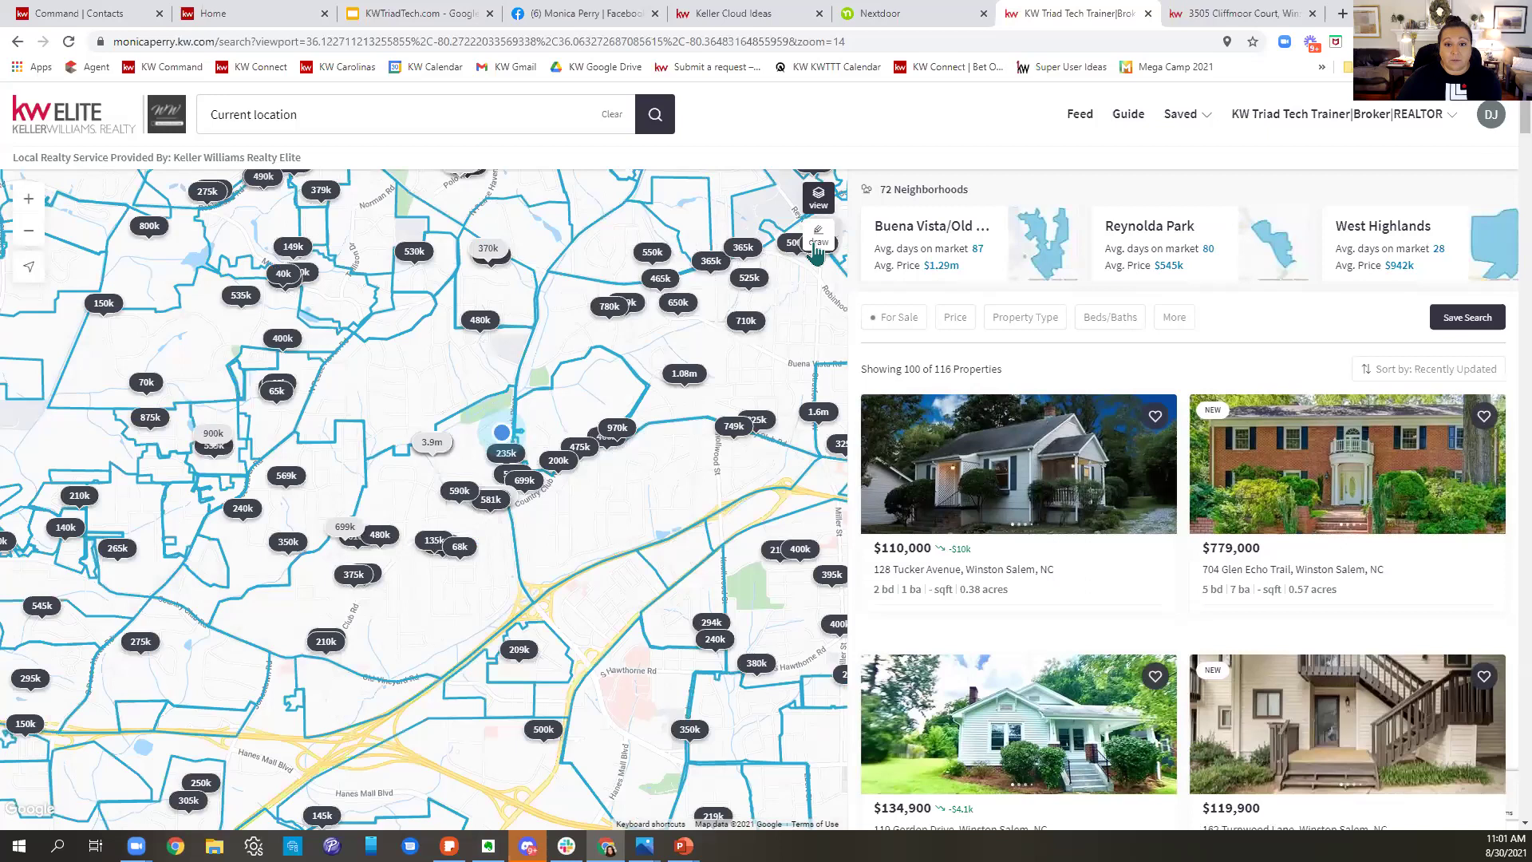
click(817, 247)
mouse_move(659, 211)
mouse_down()
mouse_move(242, 213)
mouse_move(125, 546)
mouse_move(296, 775)
mouse_move(812, 338)
mouse_move(687, 209)
mouse_move(653, 214)
mouse_up()
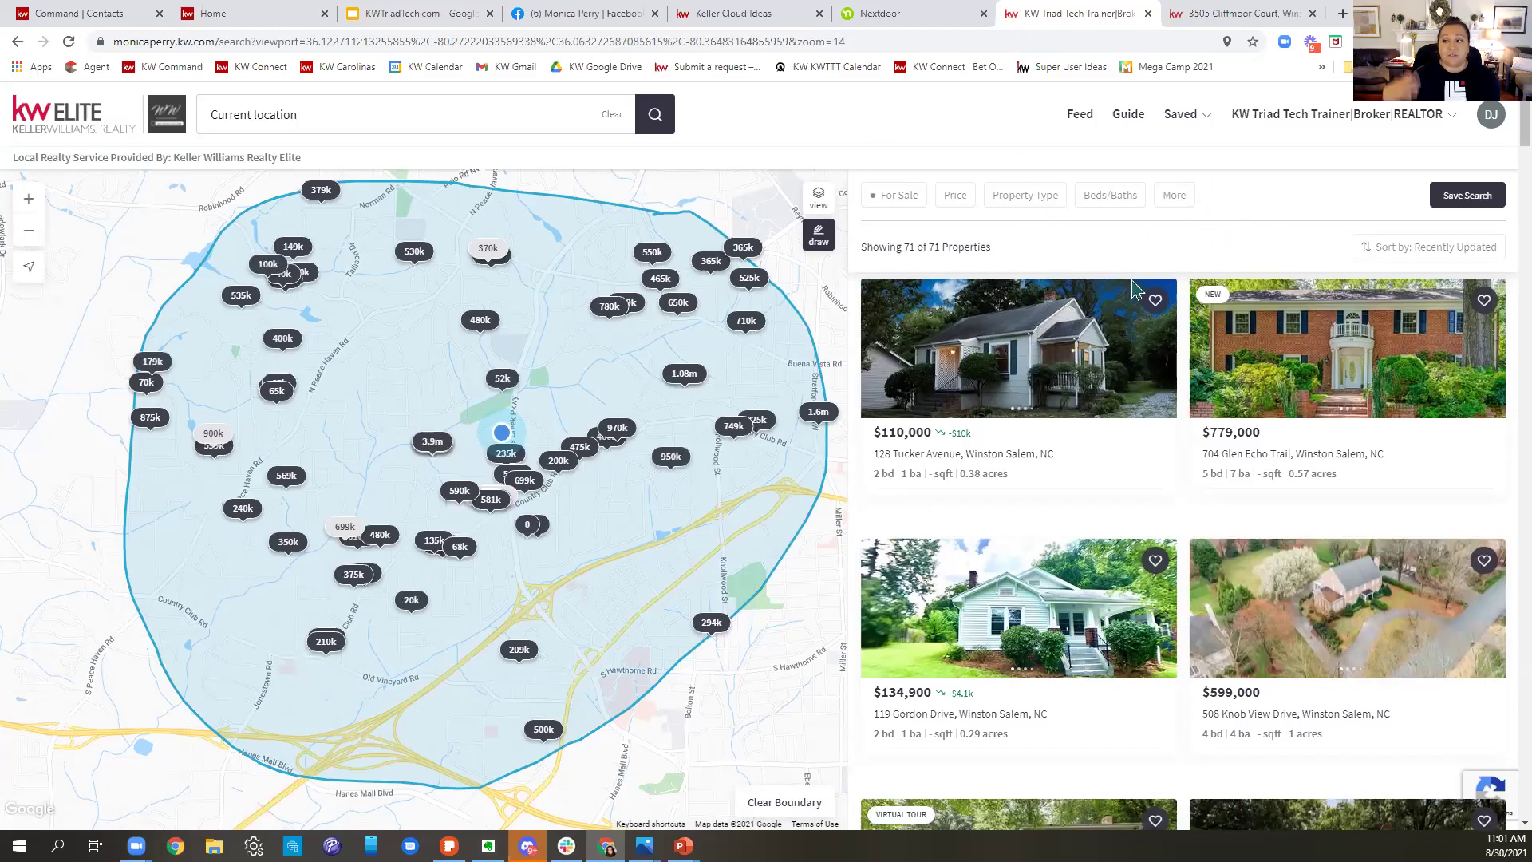
- Save the drawn-area search as 'Drawn area 27104' with instant notifications, then go back to Command
click(1445, 201)
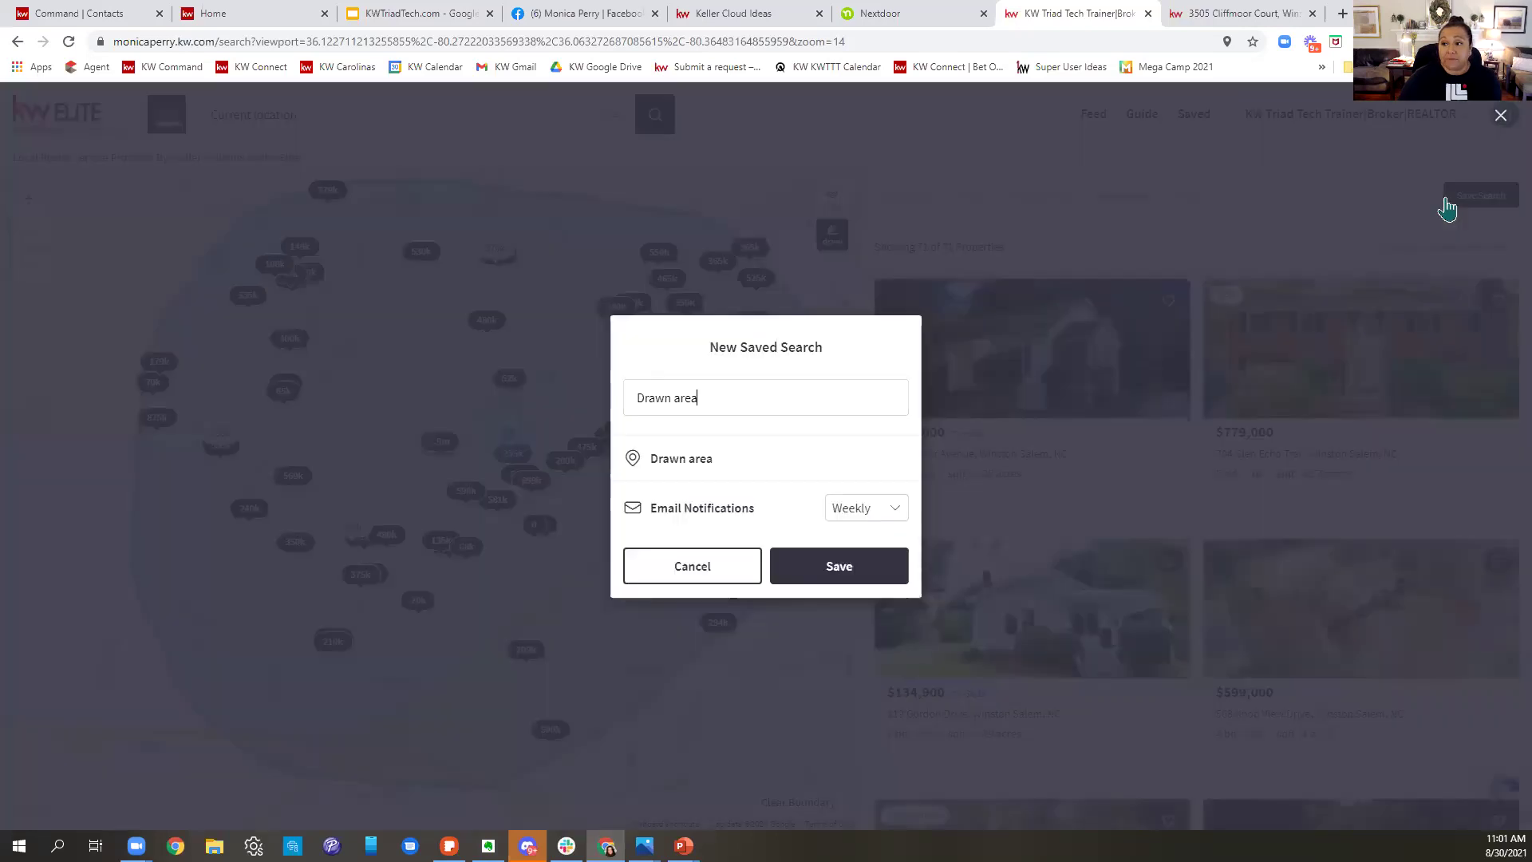
triple_click(714, 406)
click(602, 417)
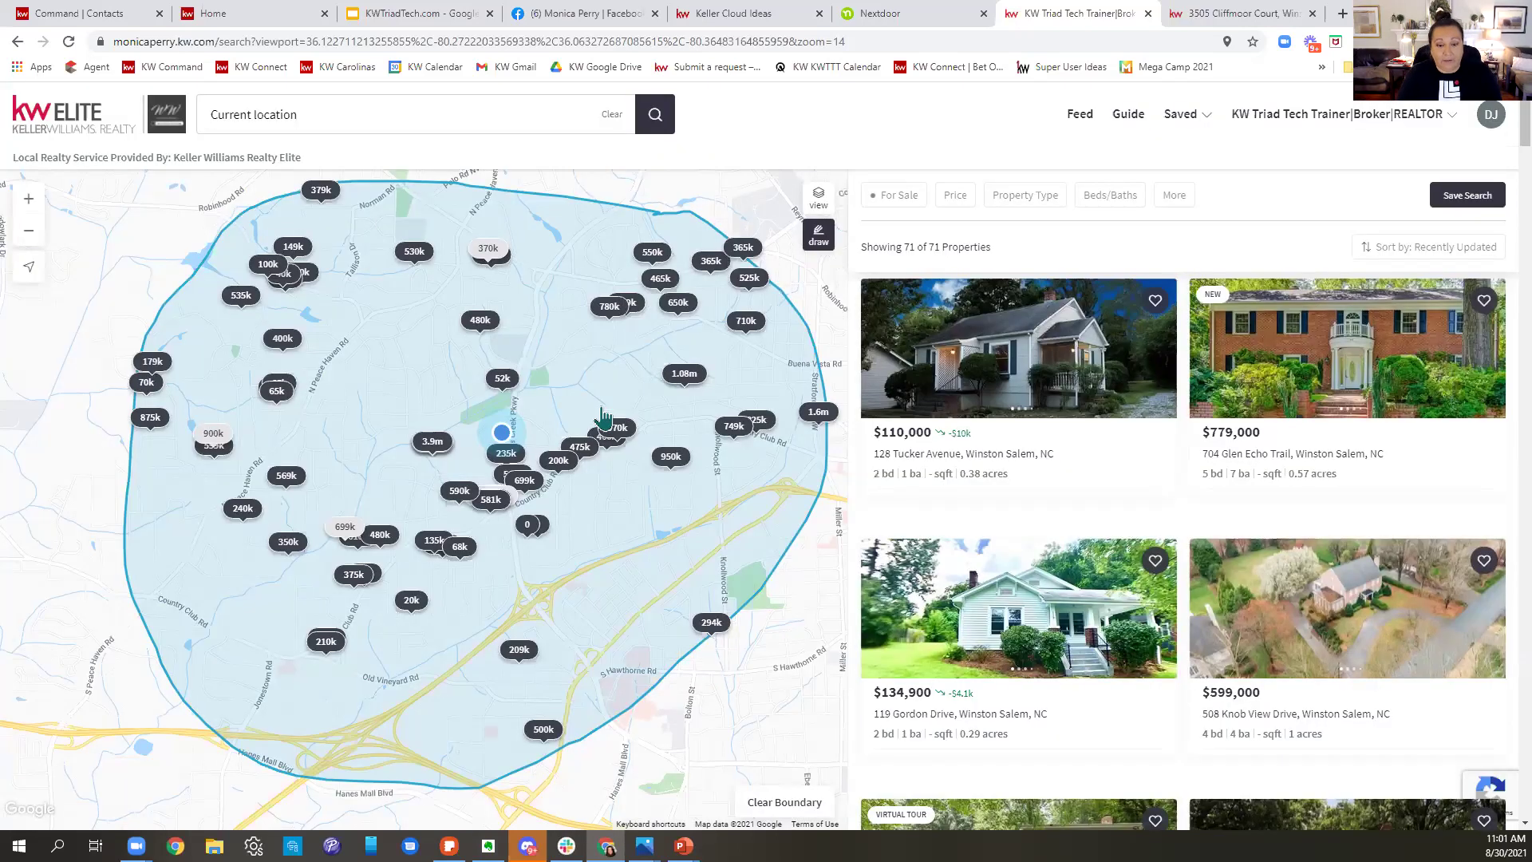
click(1447, 199)
text(27104)
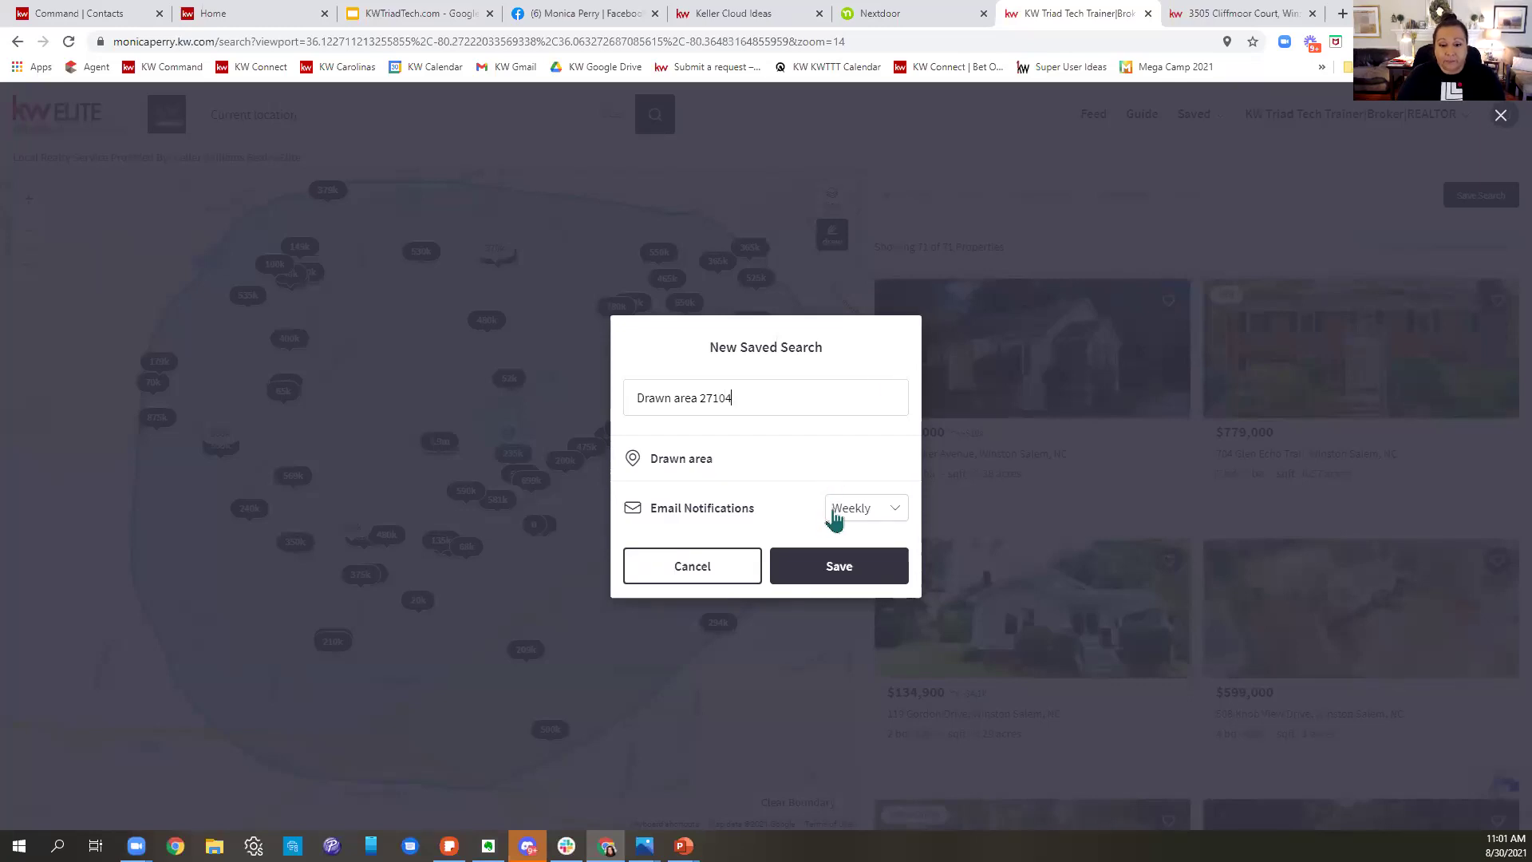
click(834, 518)
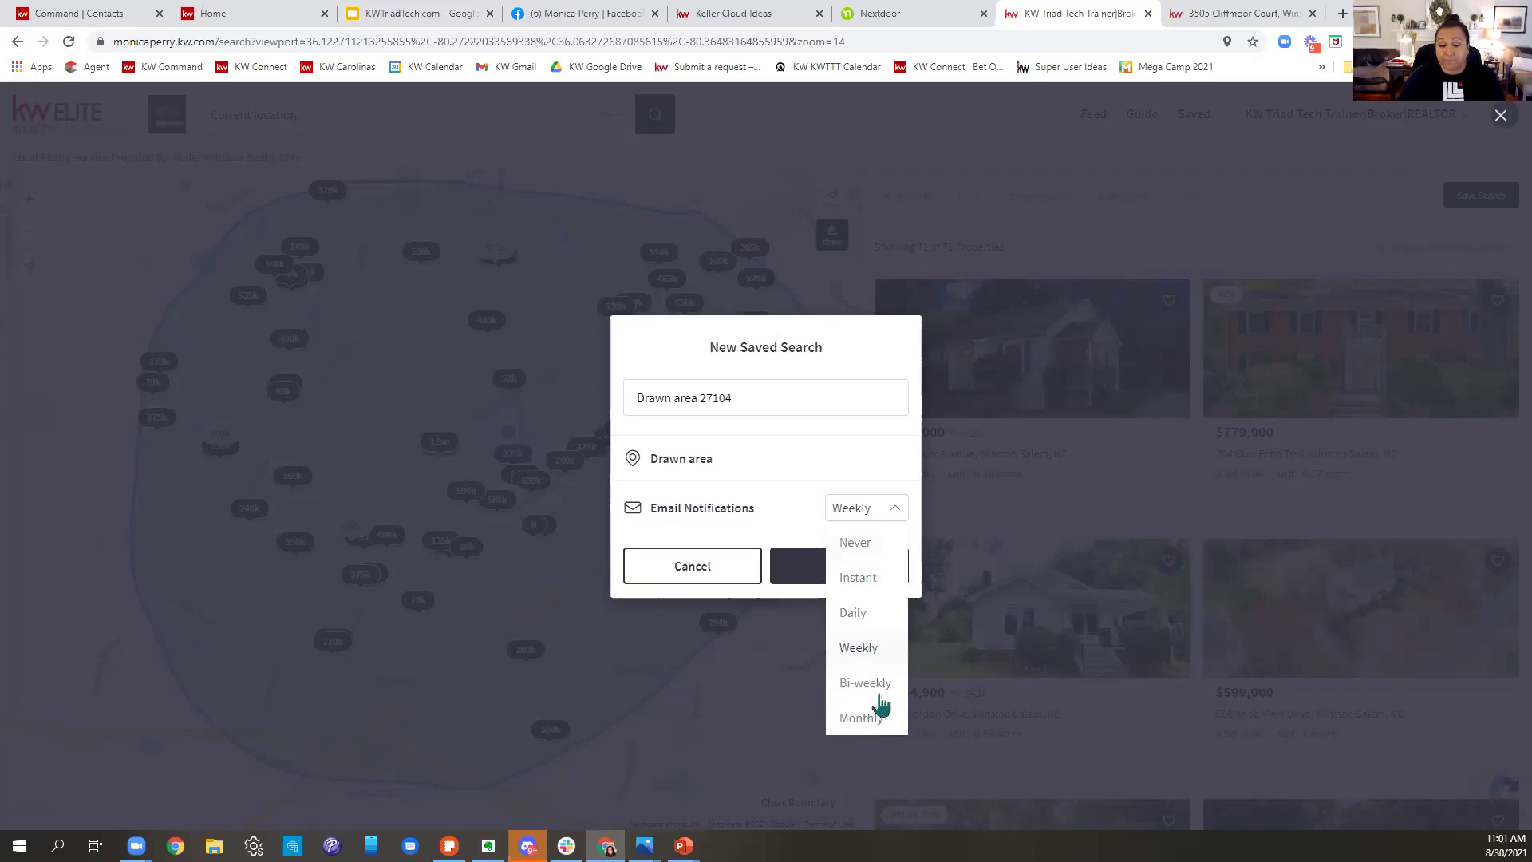
click(867, 581)
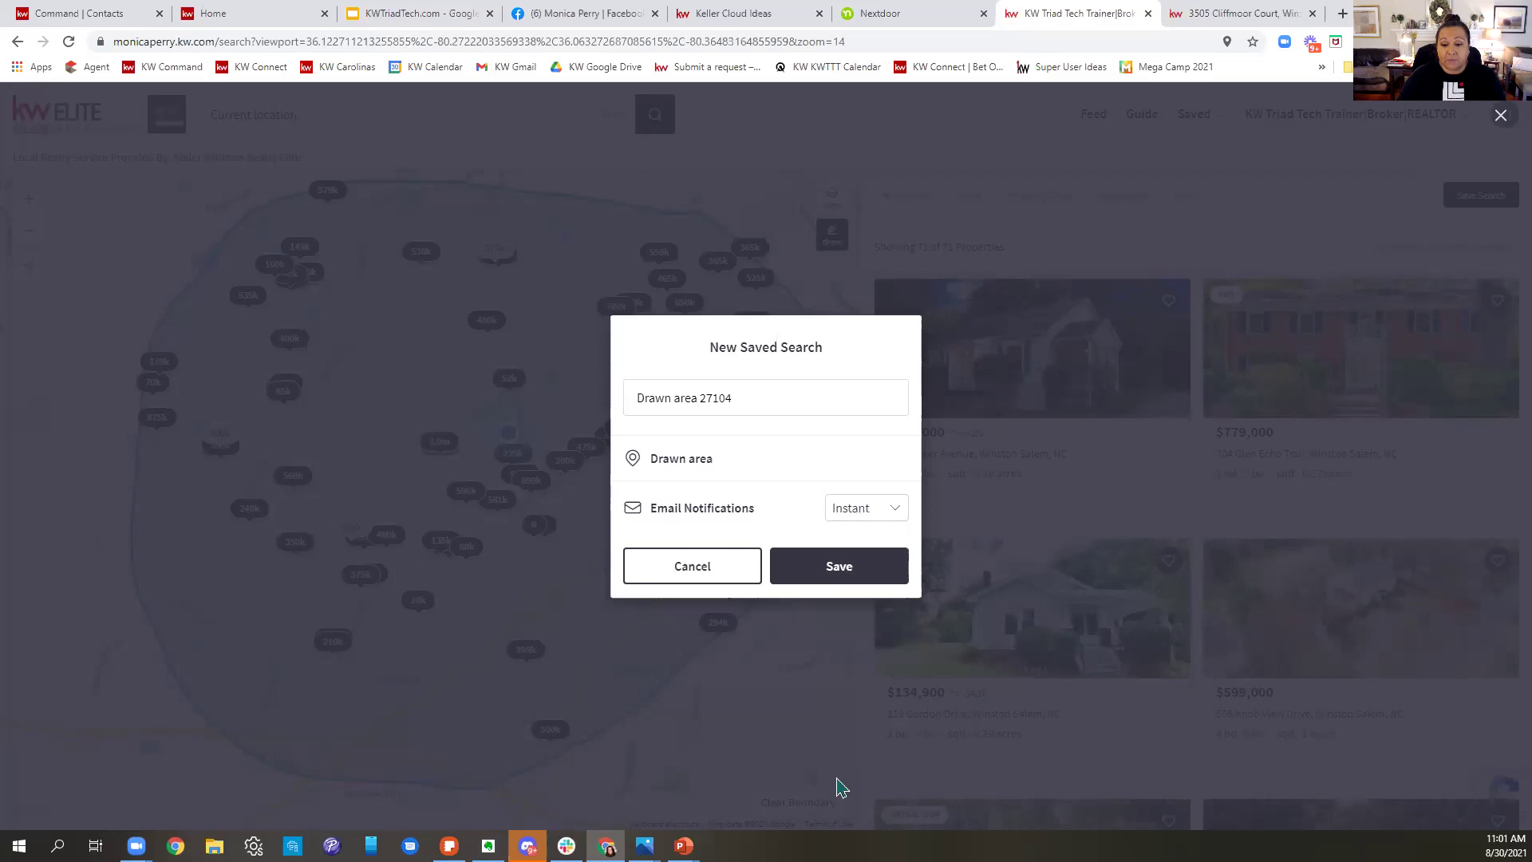
click(830, 566)
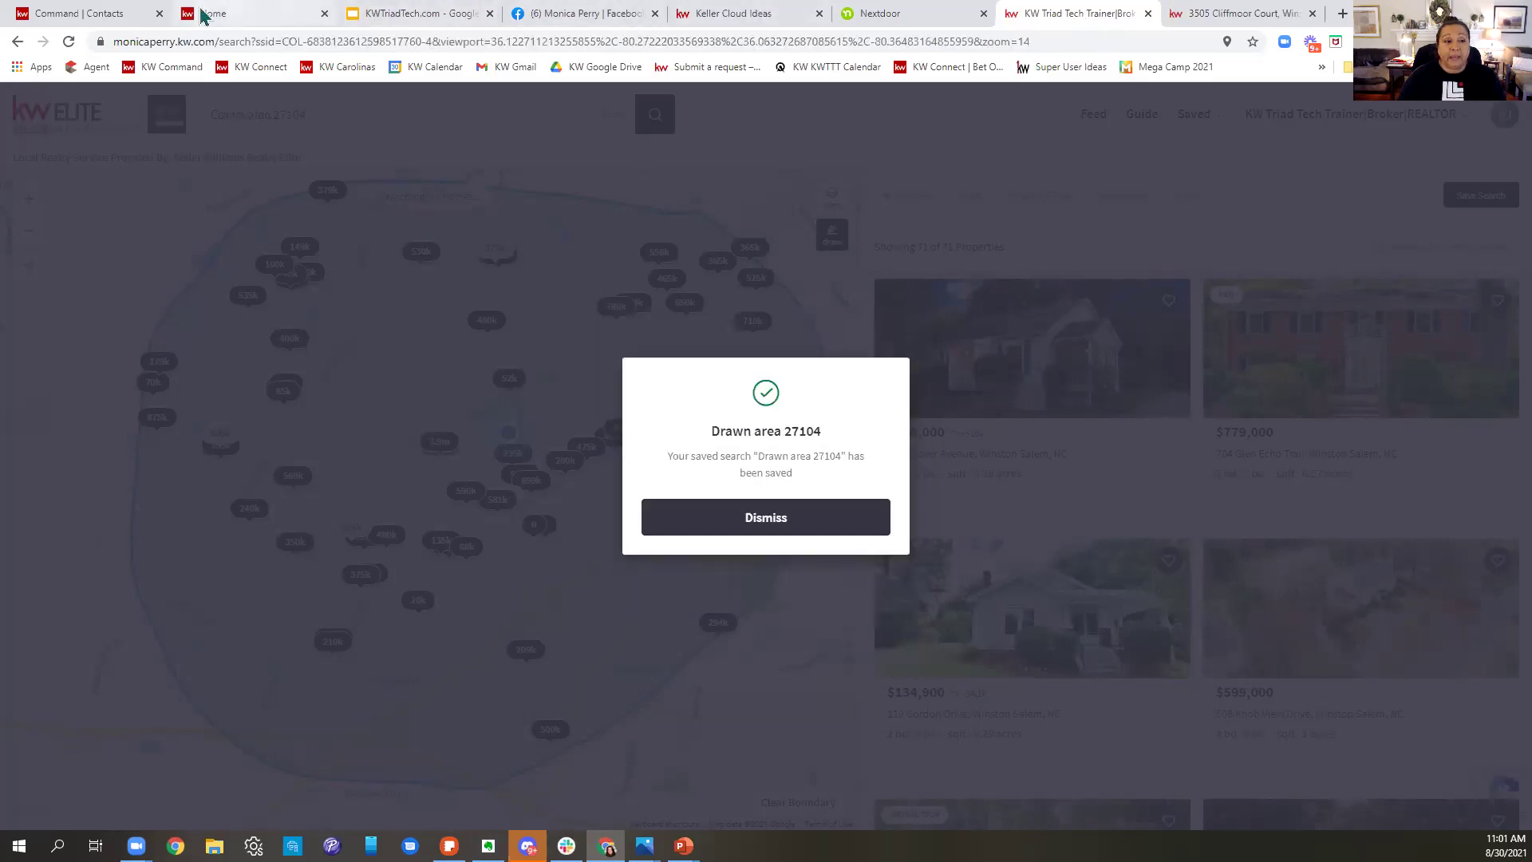
click(99, 14)
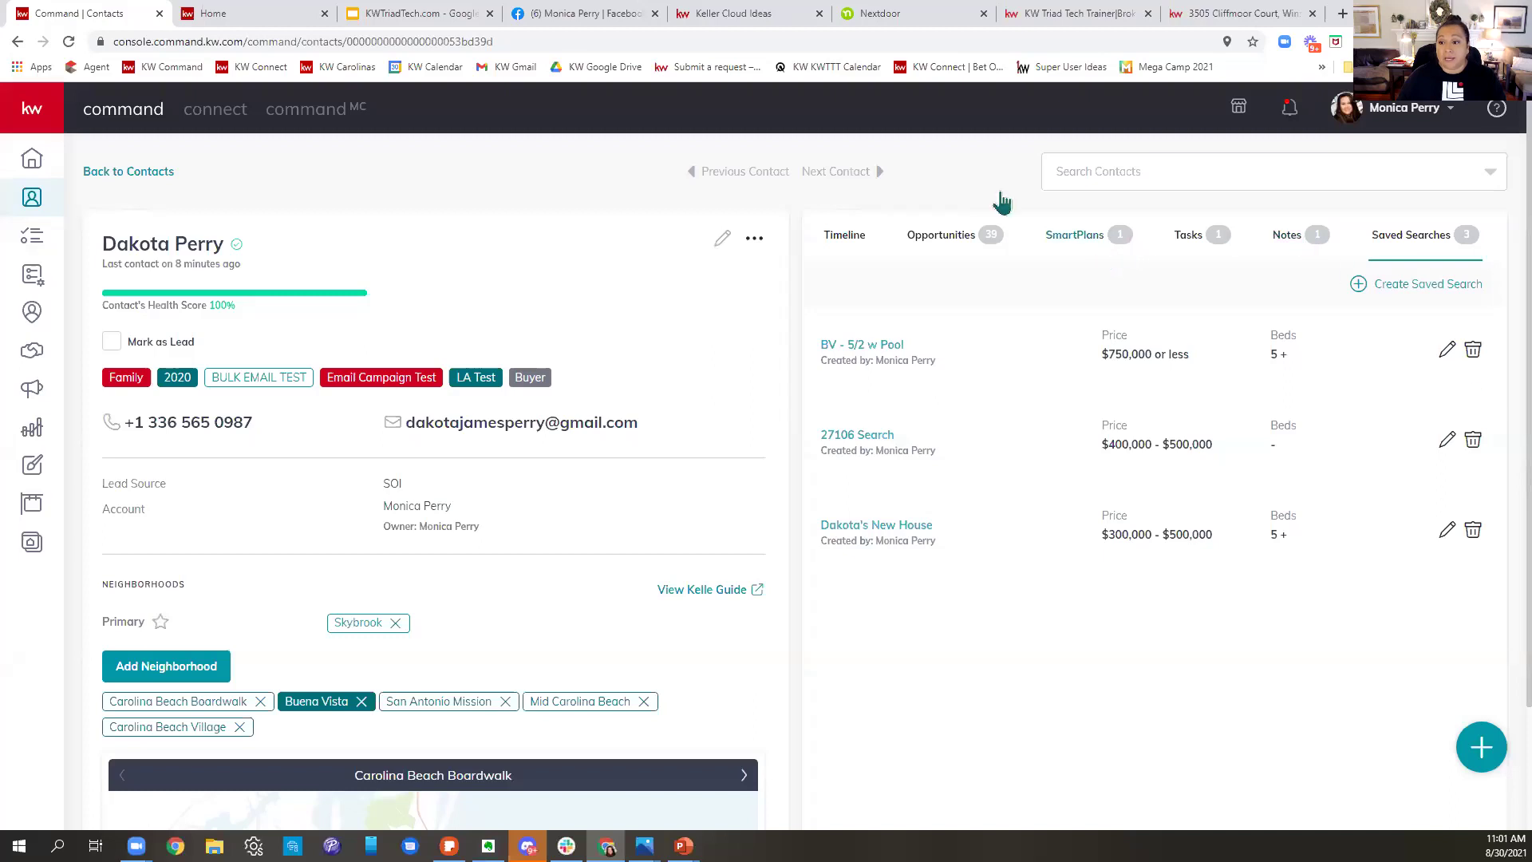
- Reload the contact page and close the consumer site, Nextdoor and other extra browser tabs
click(69, 41)
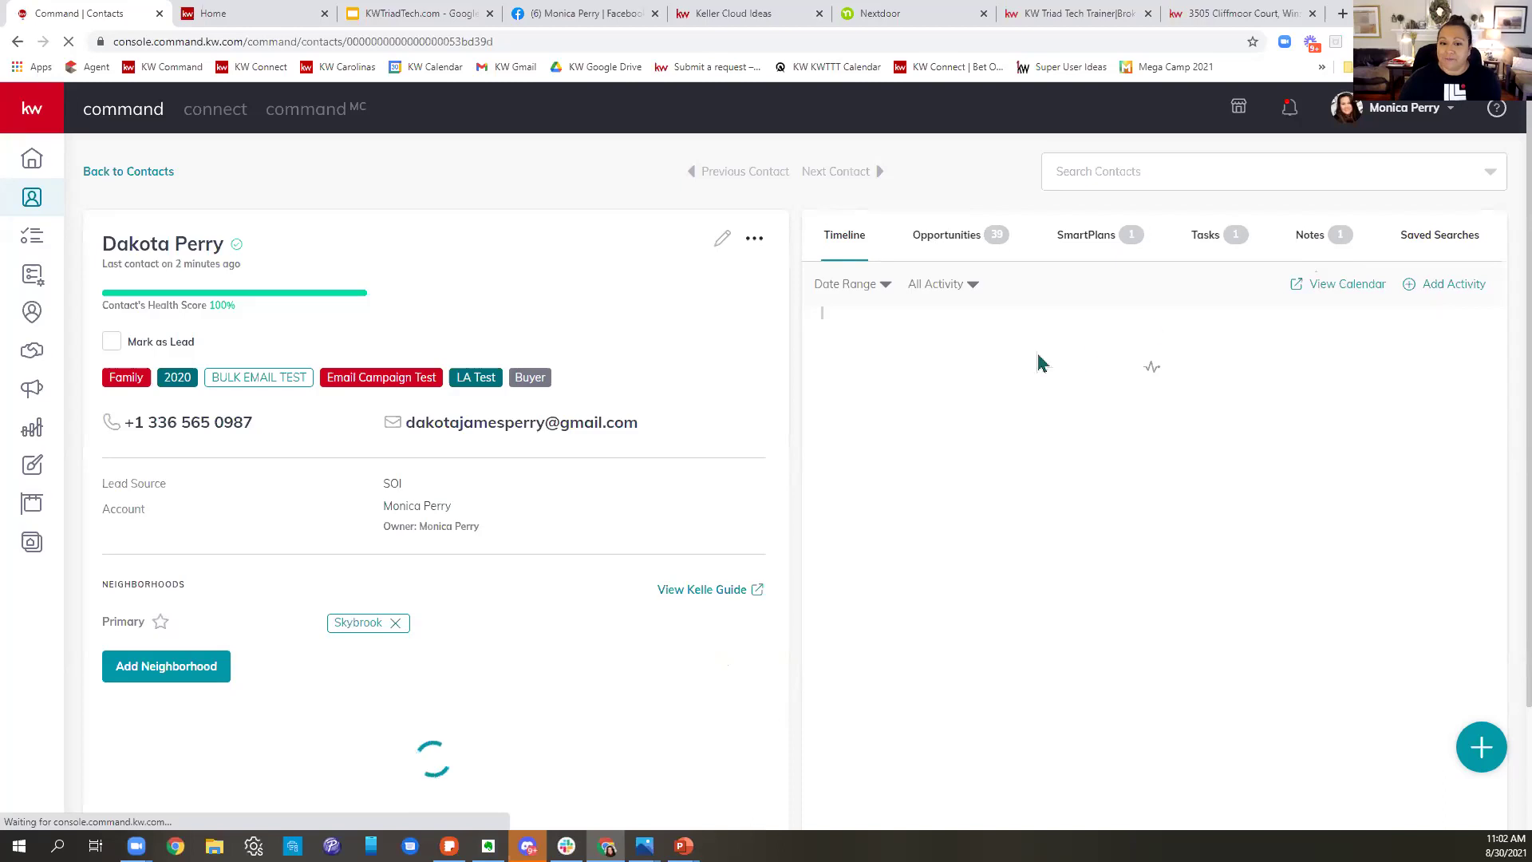
click(1147, 14)
click(1144, 13)
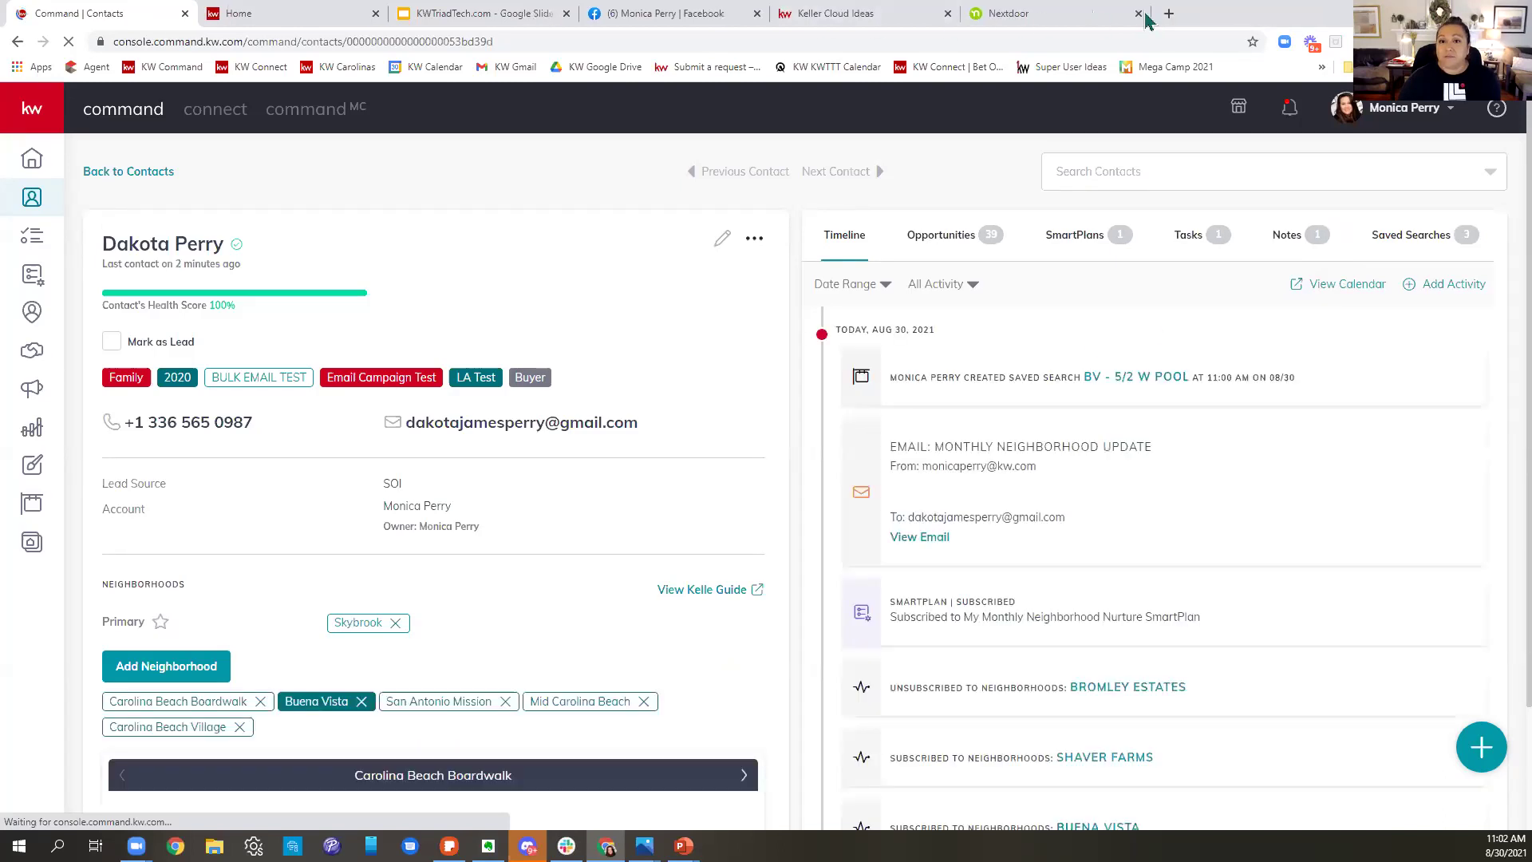
click(1143, 14)
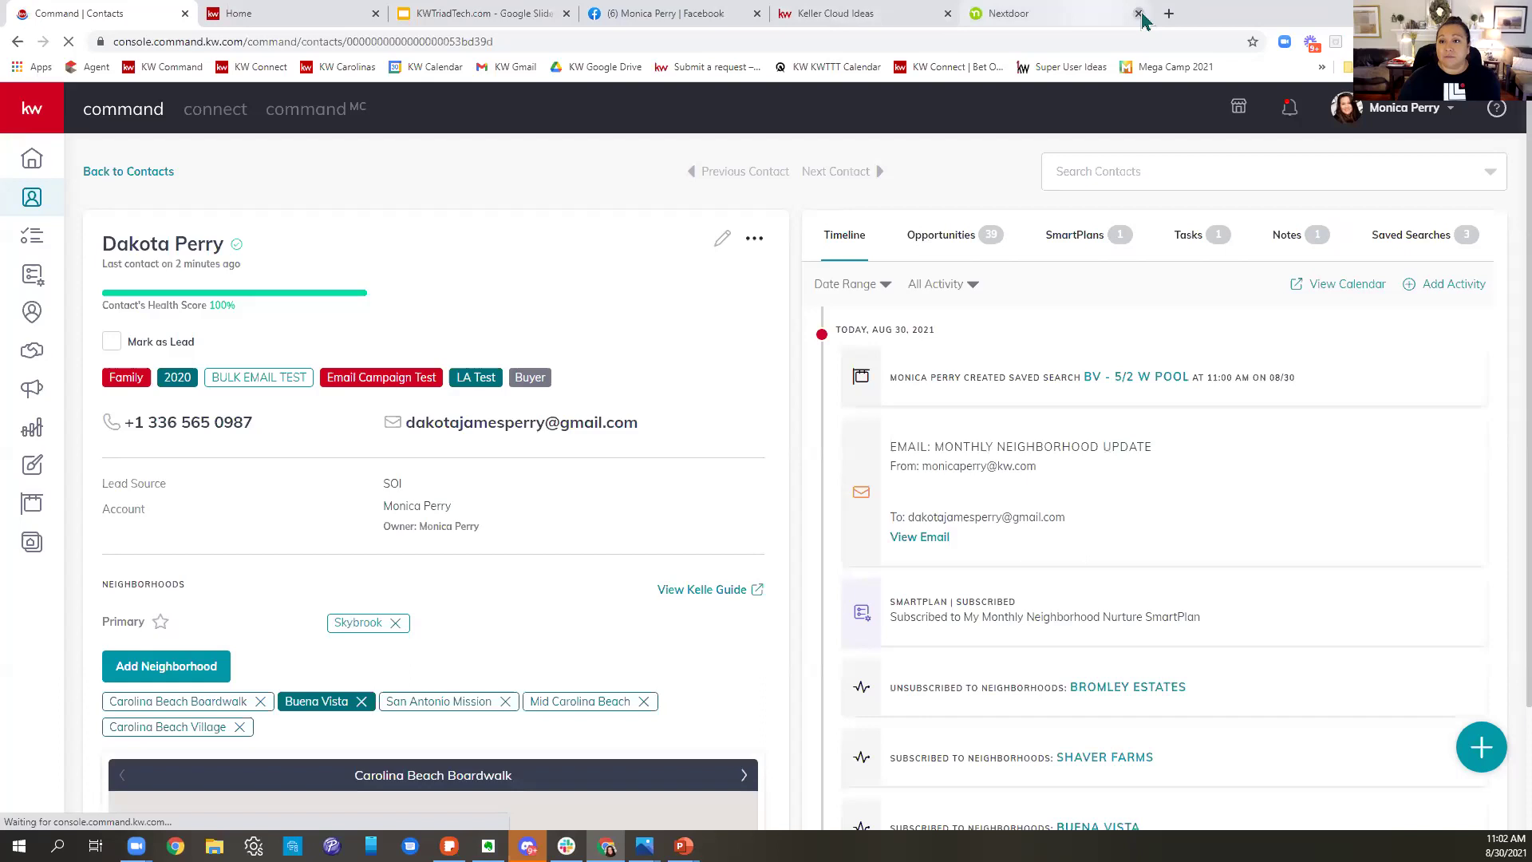
- Review the contact's three saved searches and their creator lines, then reload the record
click(1427, 251)
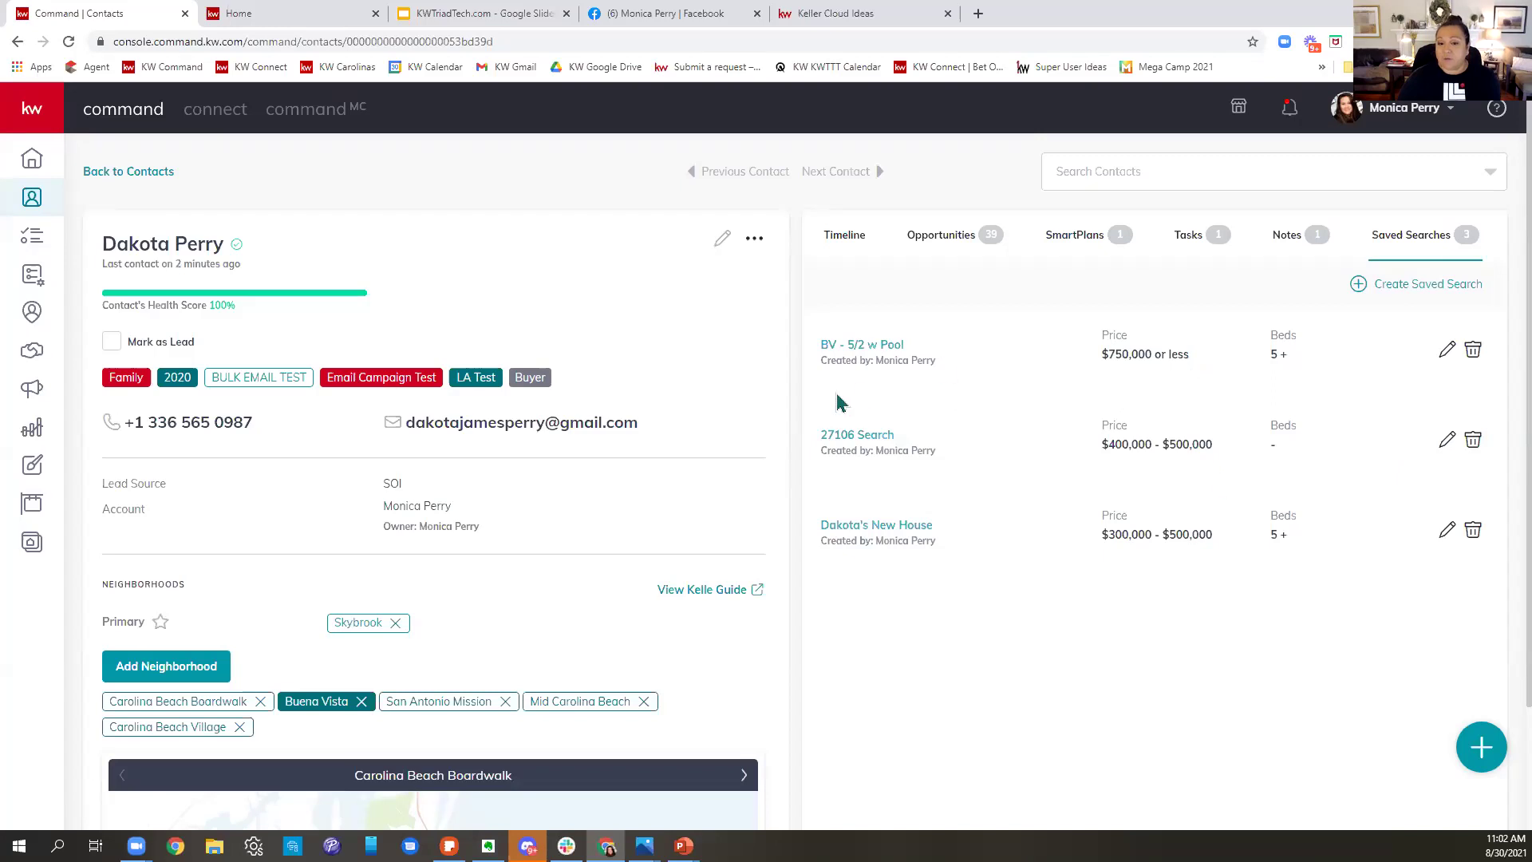
triple_click(922, 366)
drag(834, 459, 1026, 455)
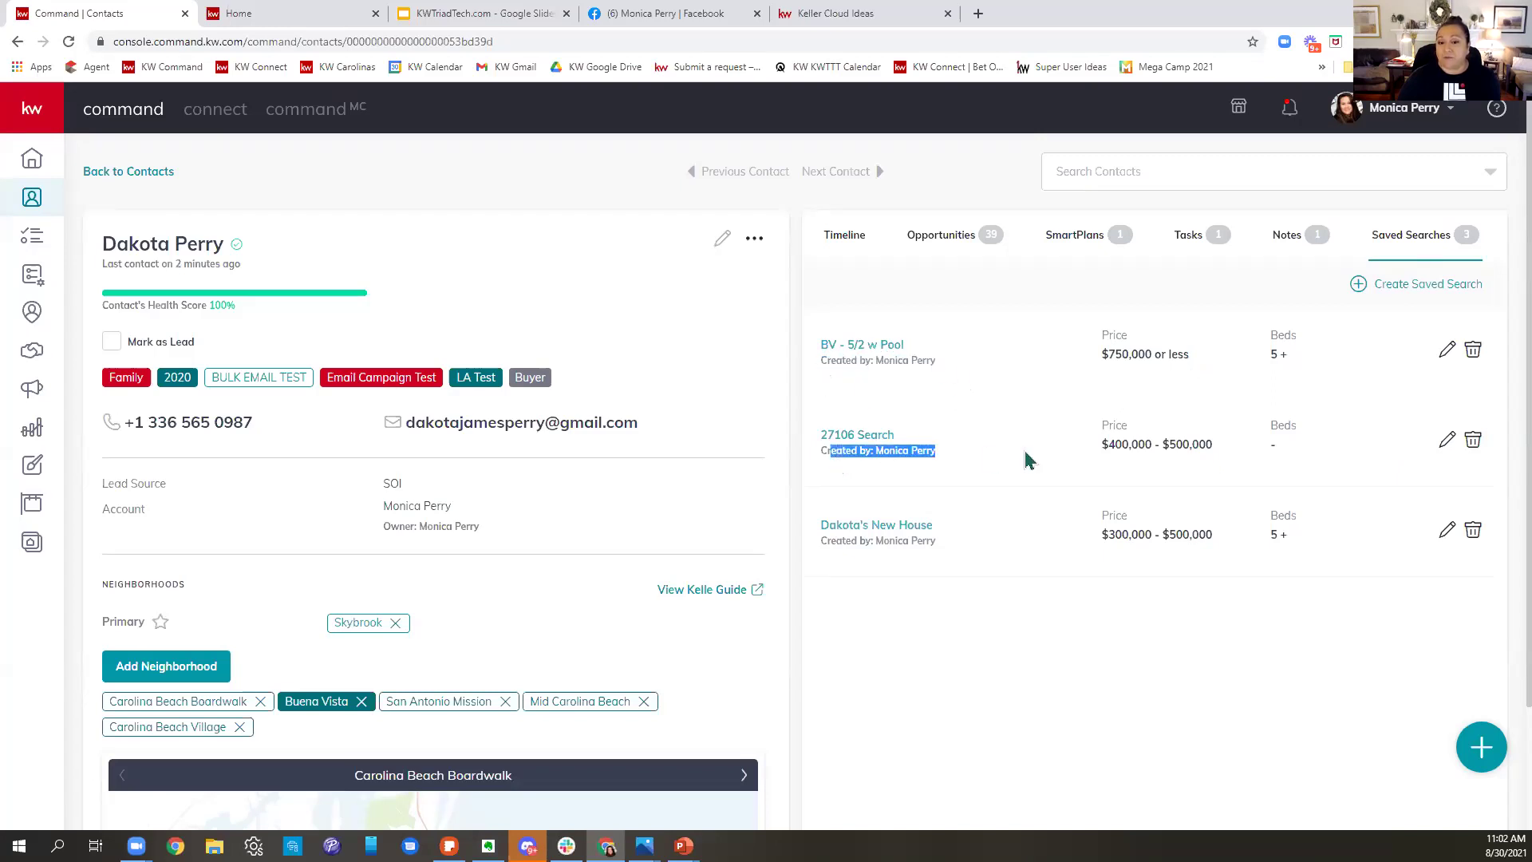
click(69, 44)
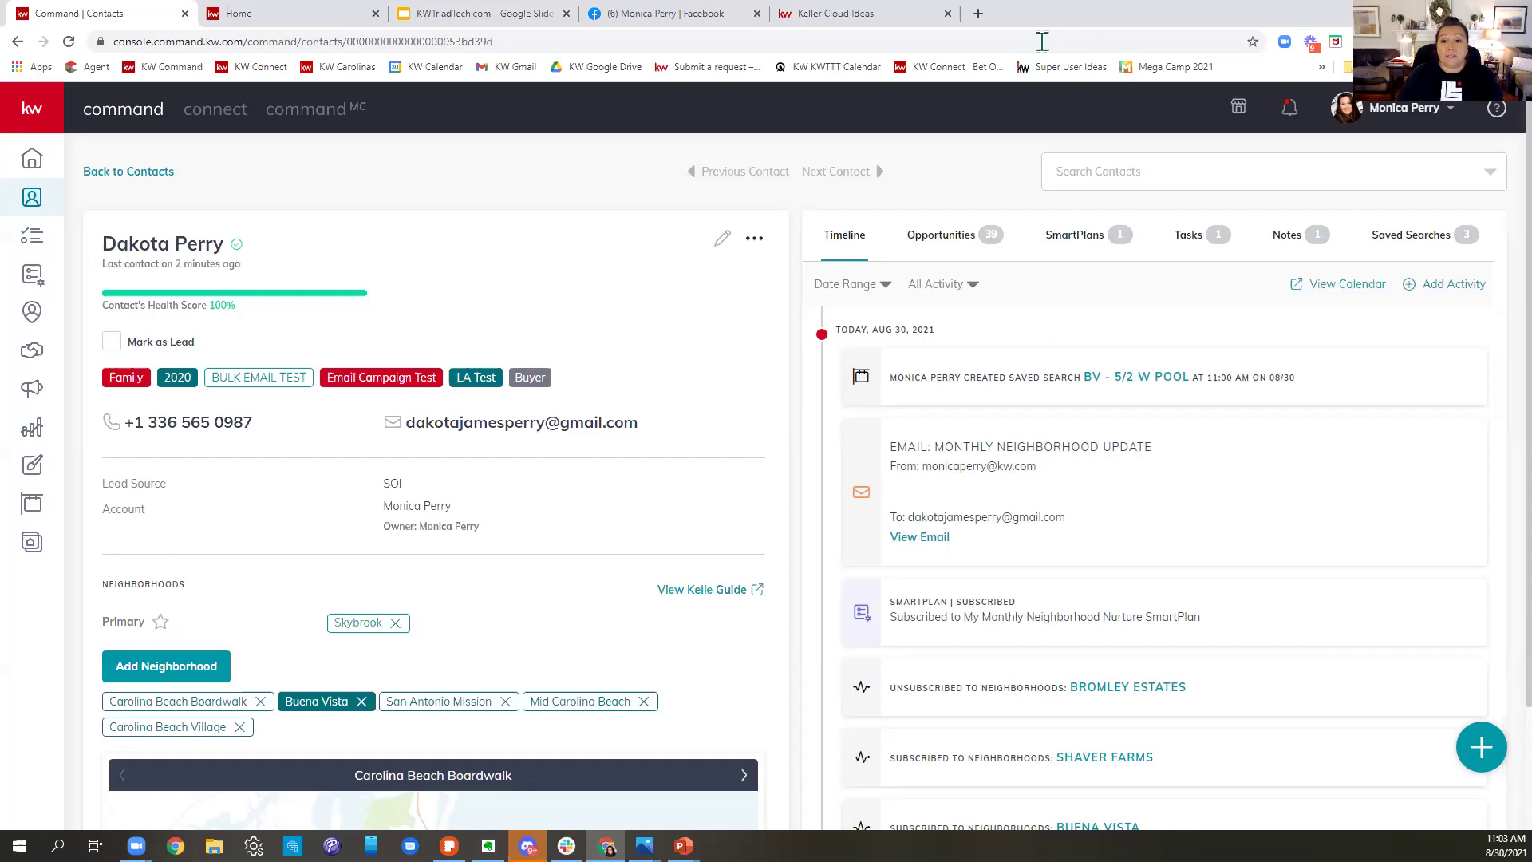
- Open the agent's consumer website in a new tab and close the Facebook, Home and Command tabs
click(979, 14)
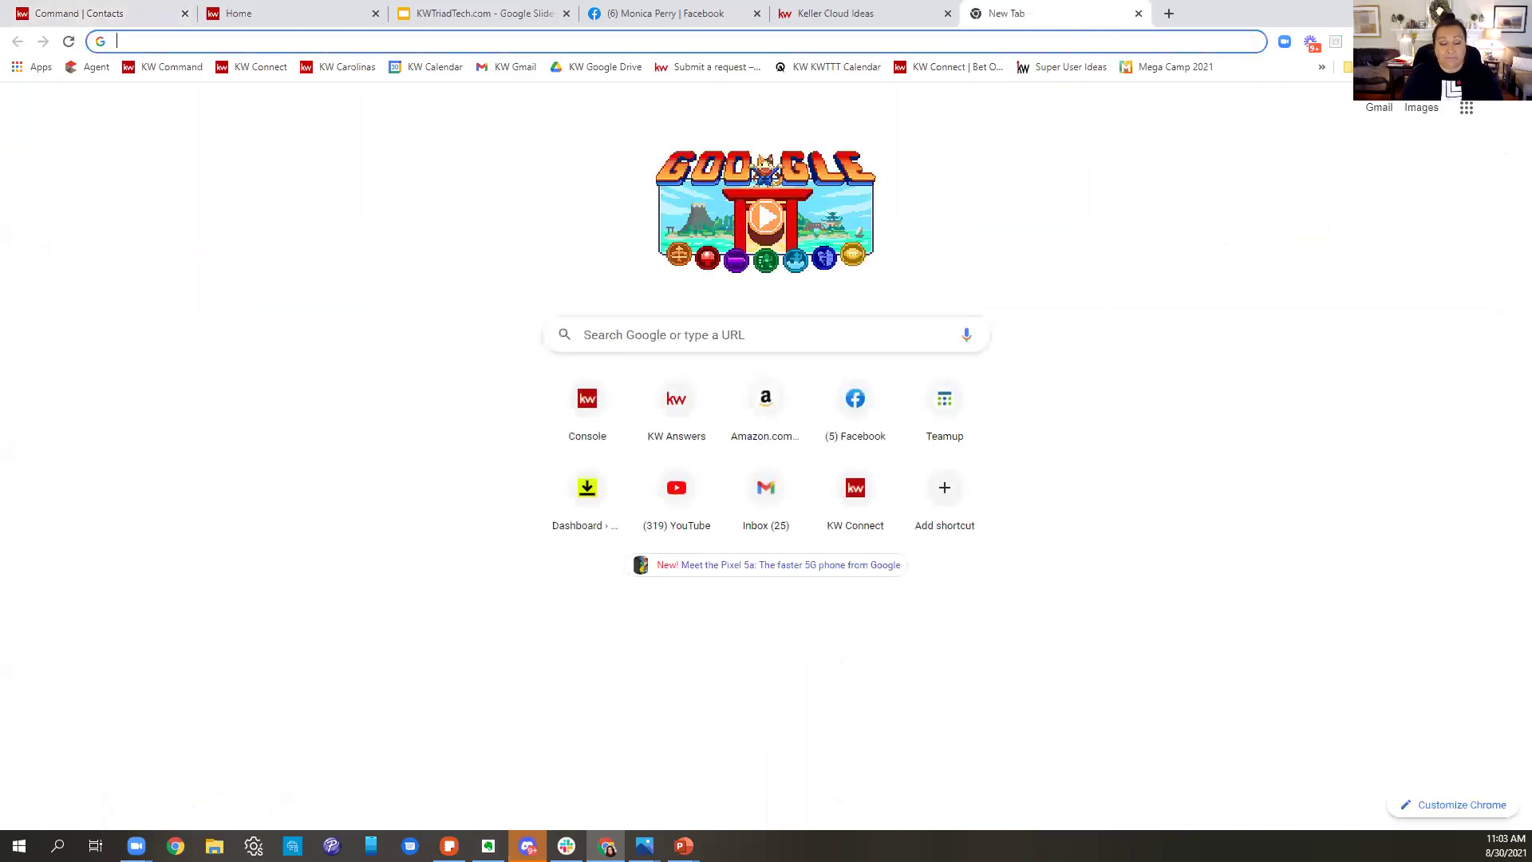
text(monica)
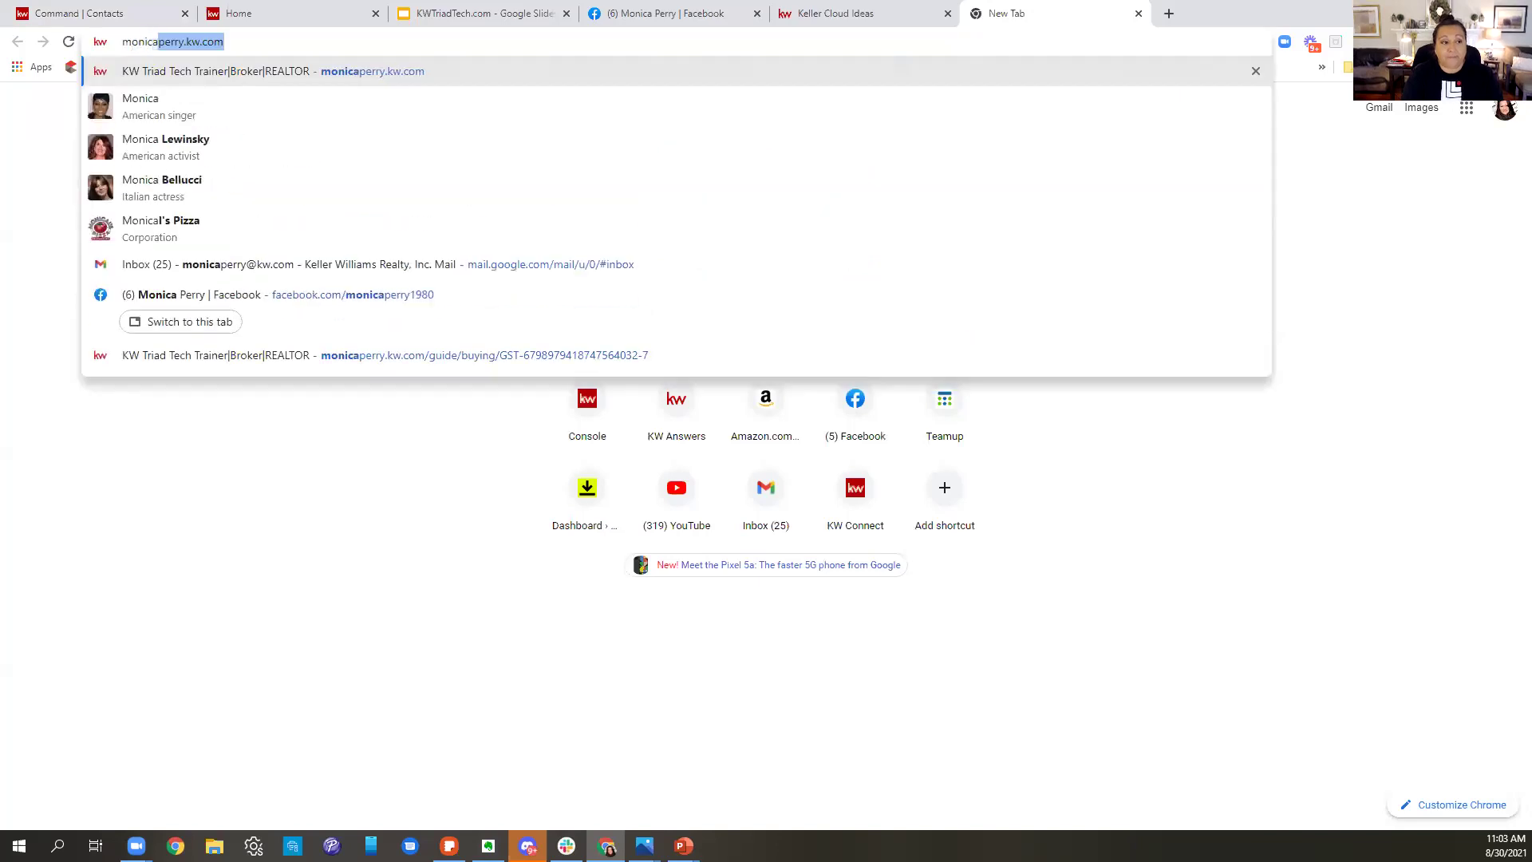
key(Return)
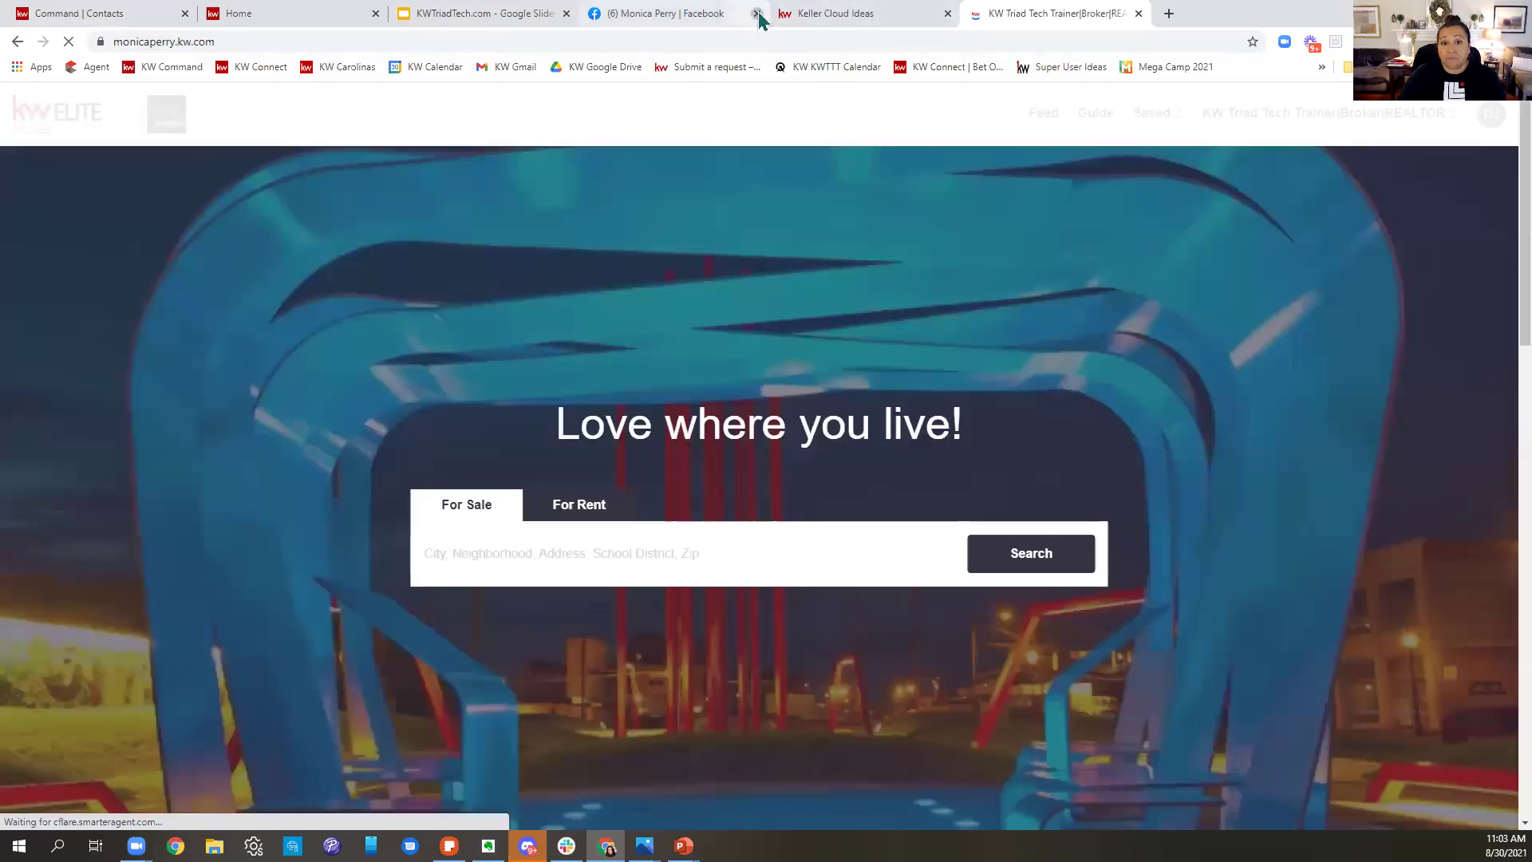
click(758, 13)
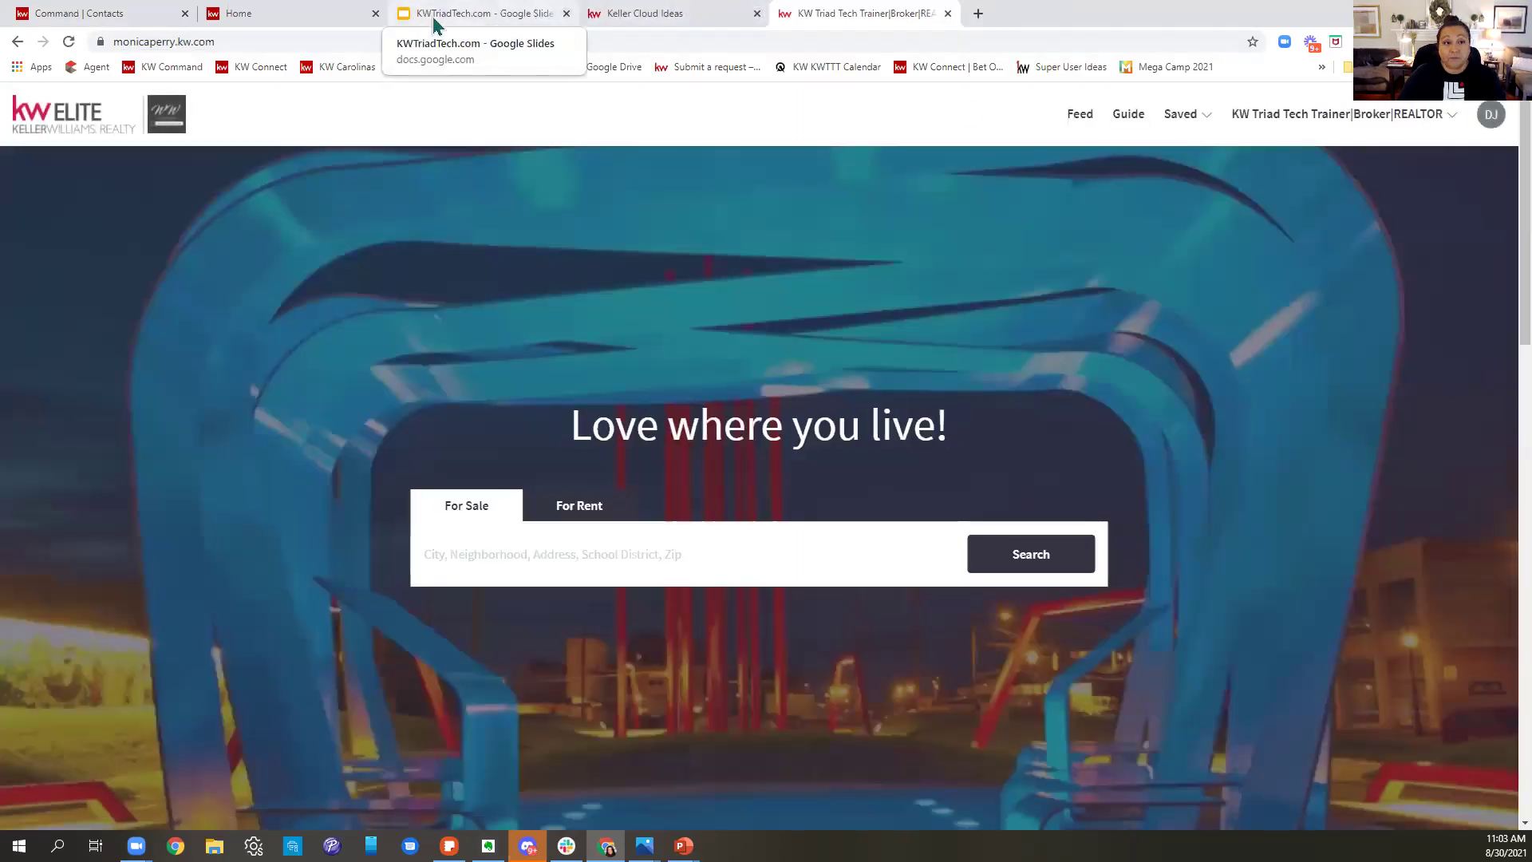
click(376, 14)
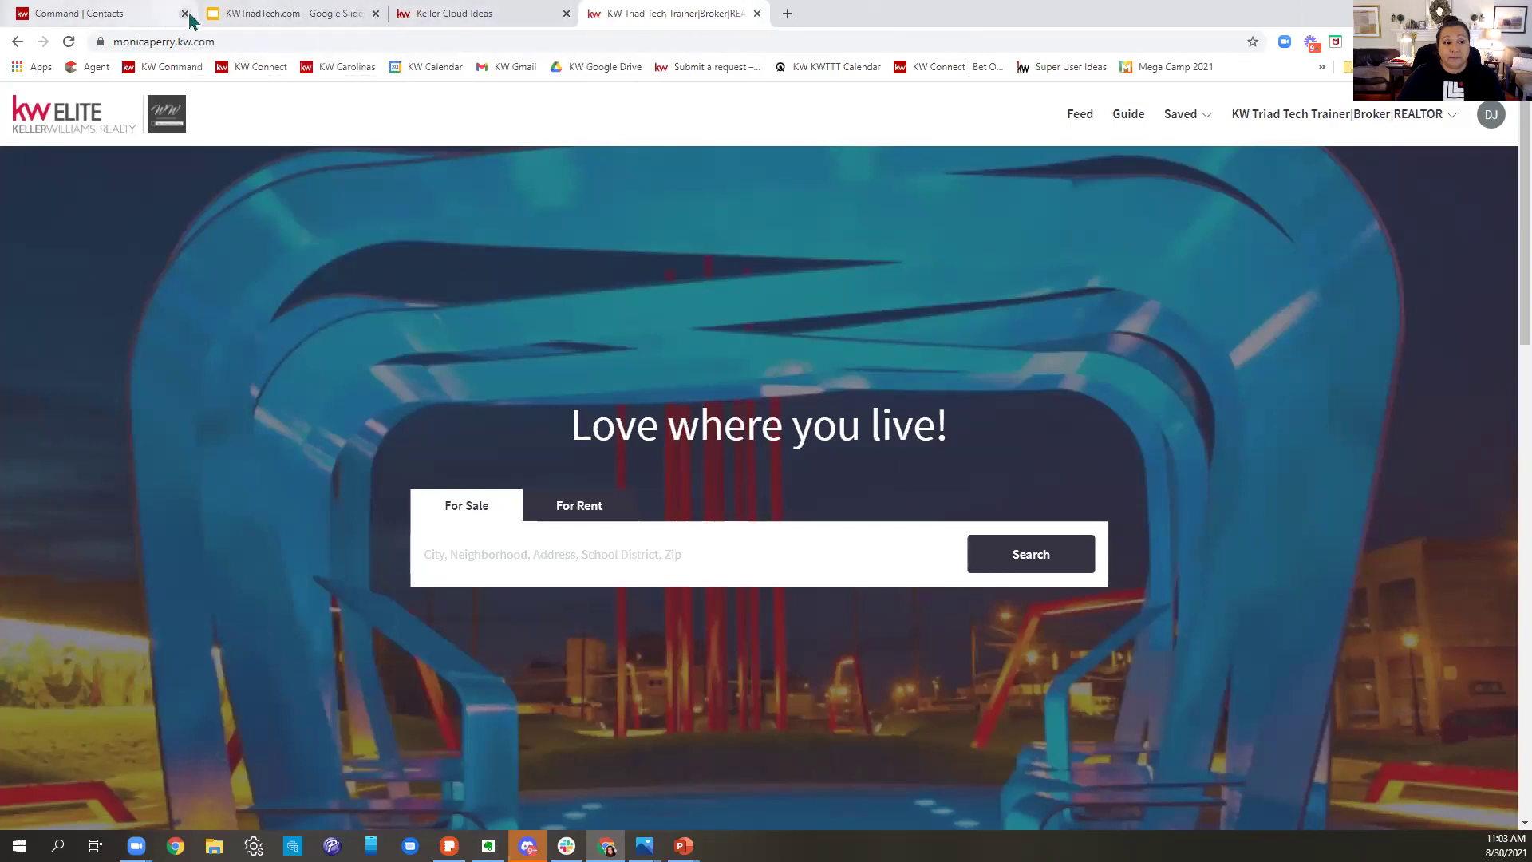
click(185, 13)
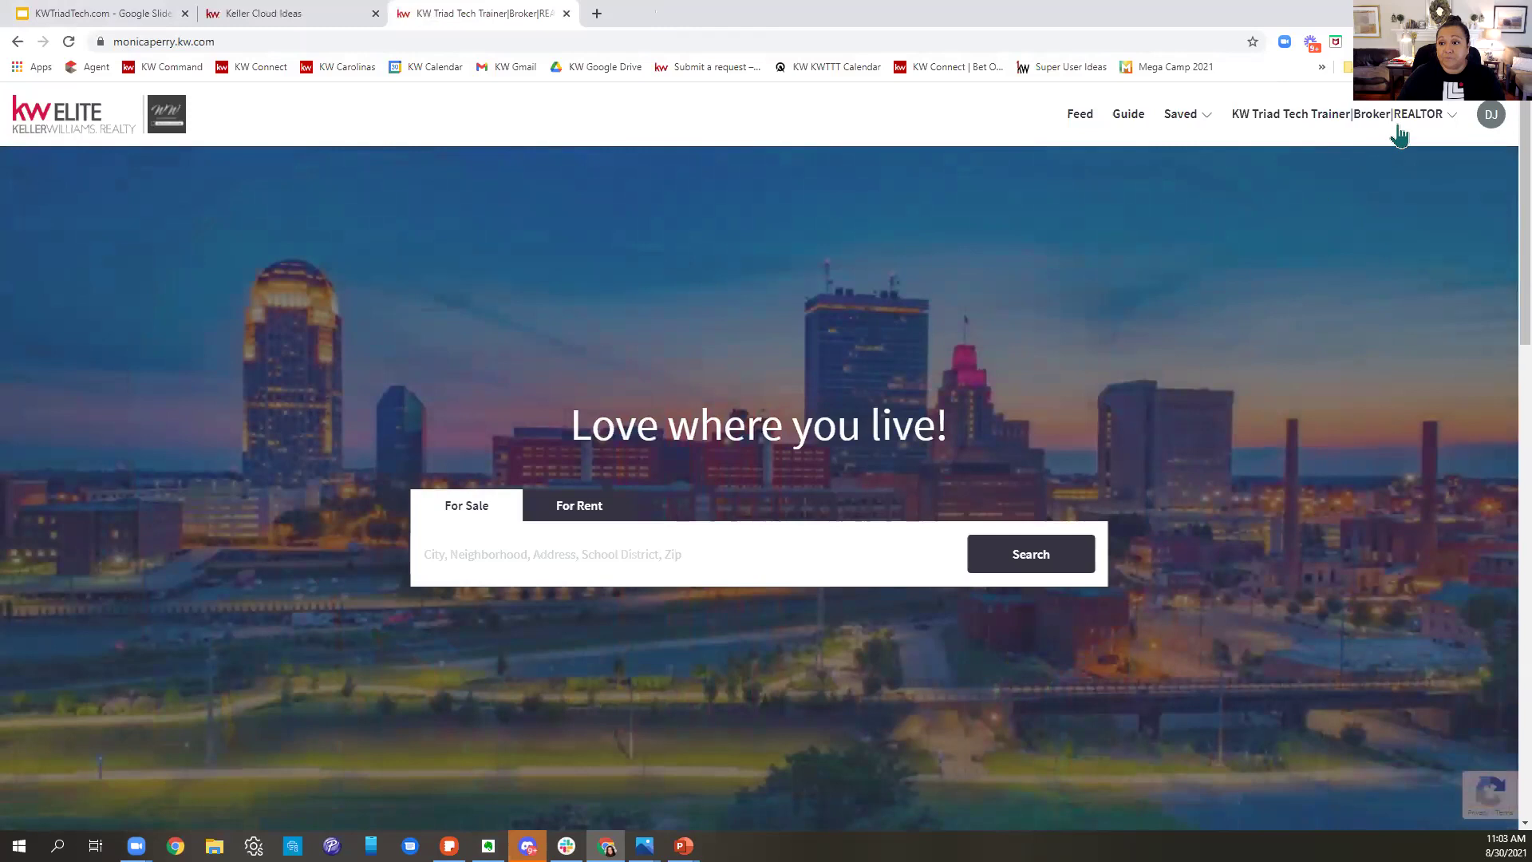
- Sign out of the consumer site and bring up the 'Make Yourself At Home' sign-up form
click(1392, 116)
click(1325, 262)
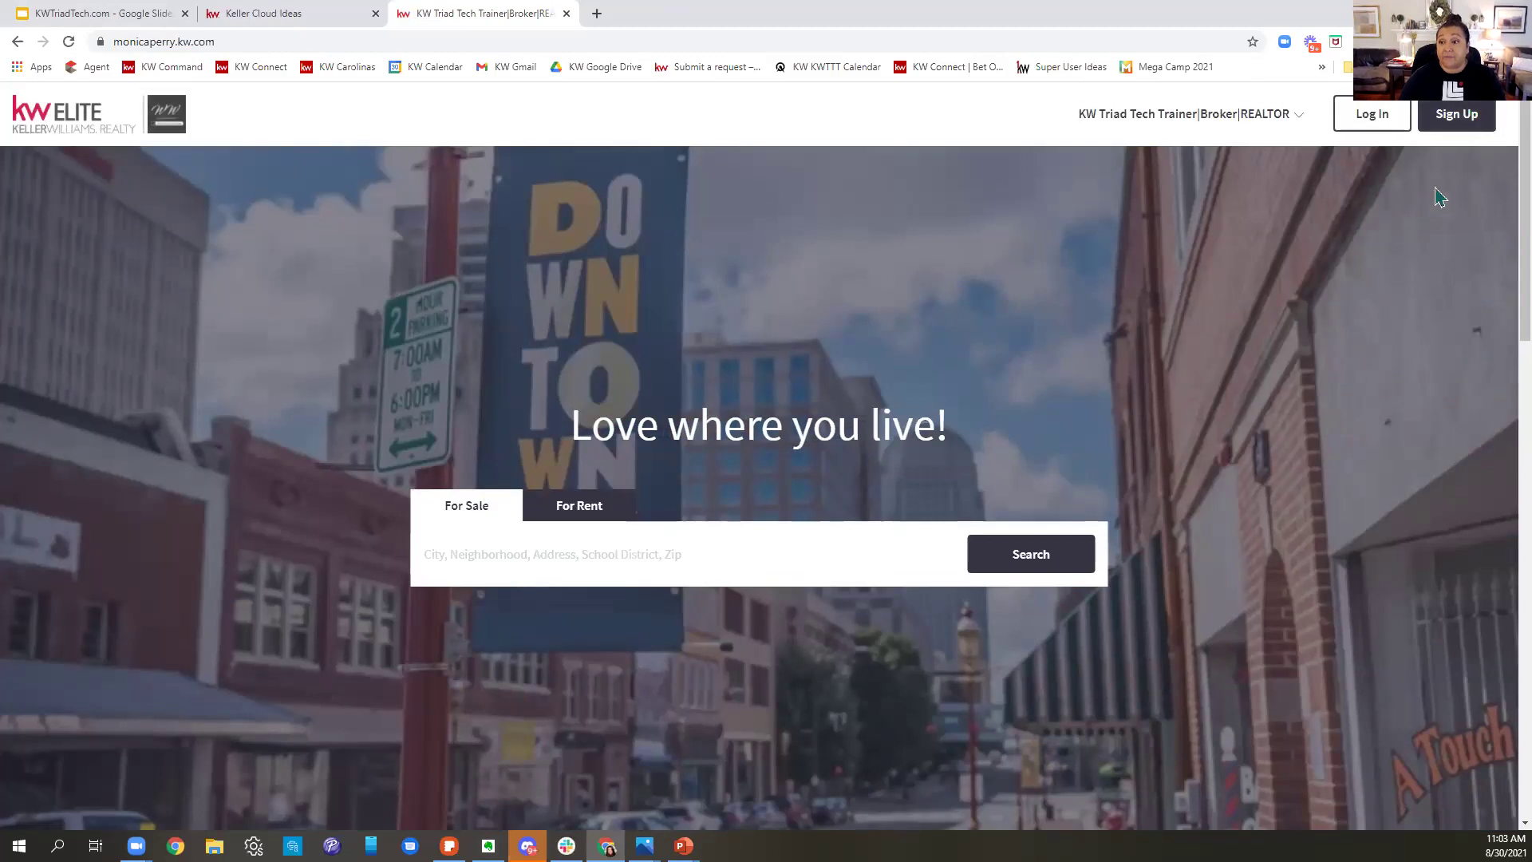
click(1456, 113)
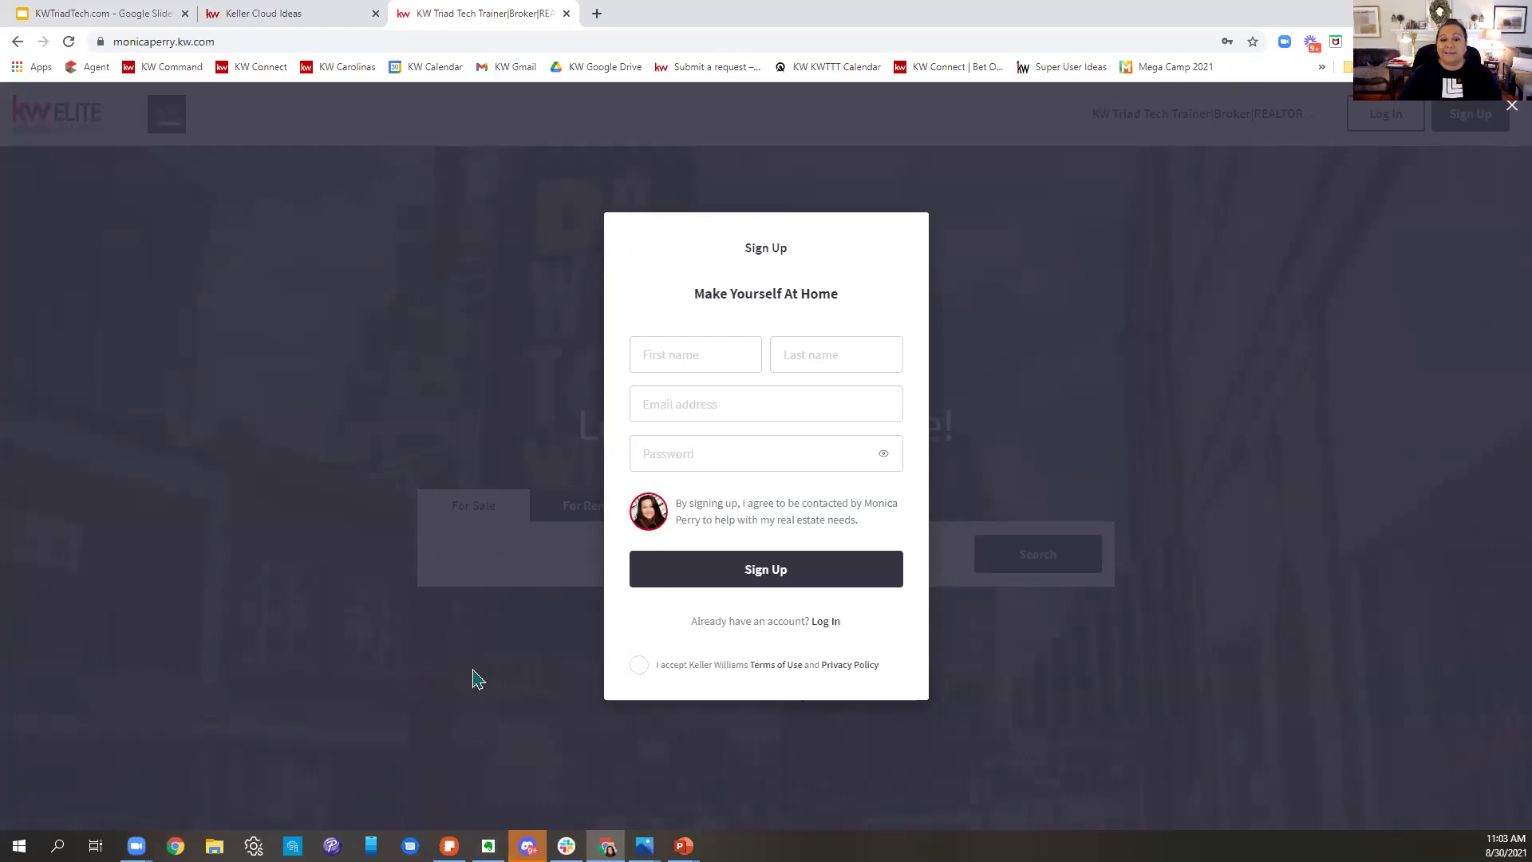
- Enter a sample password in the sign-up form, then move to the Keller Cloud Ideas portal
click(687, 451)
text(•)
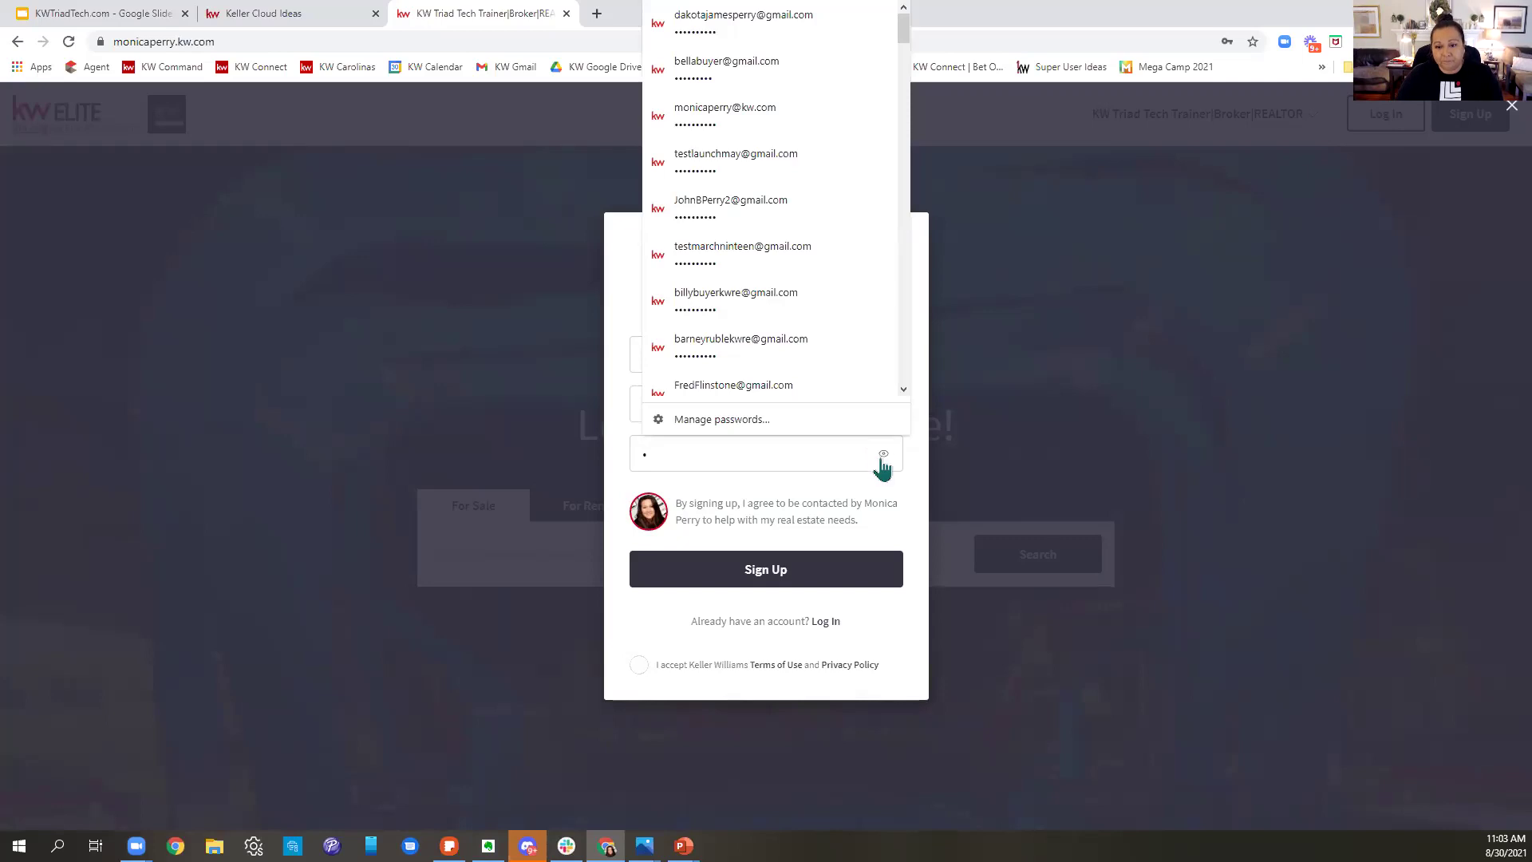
click(830, 450)
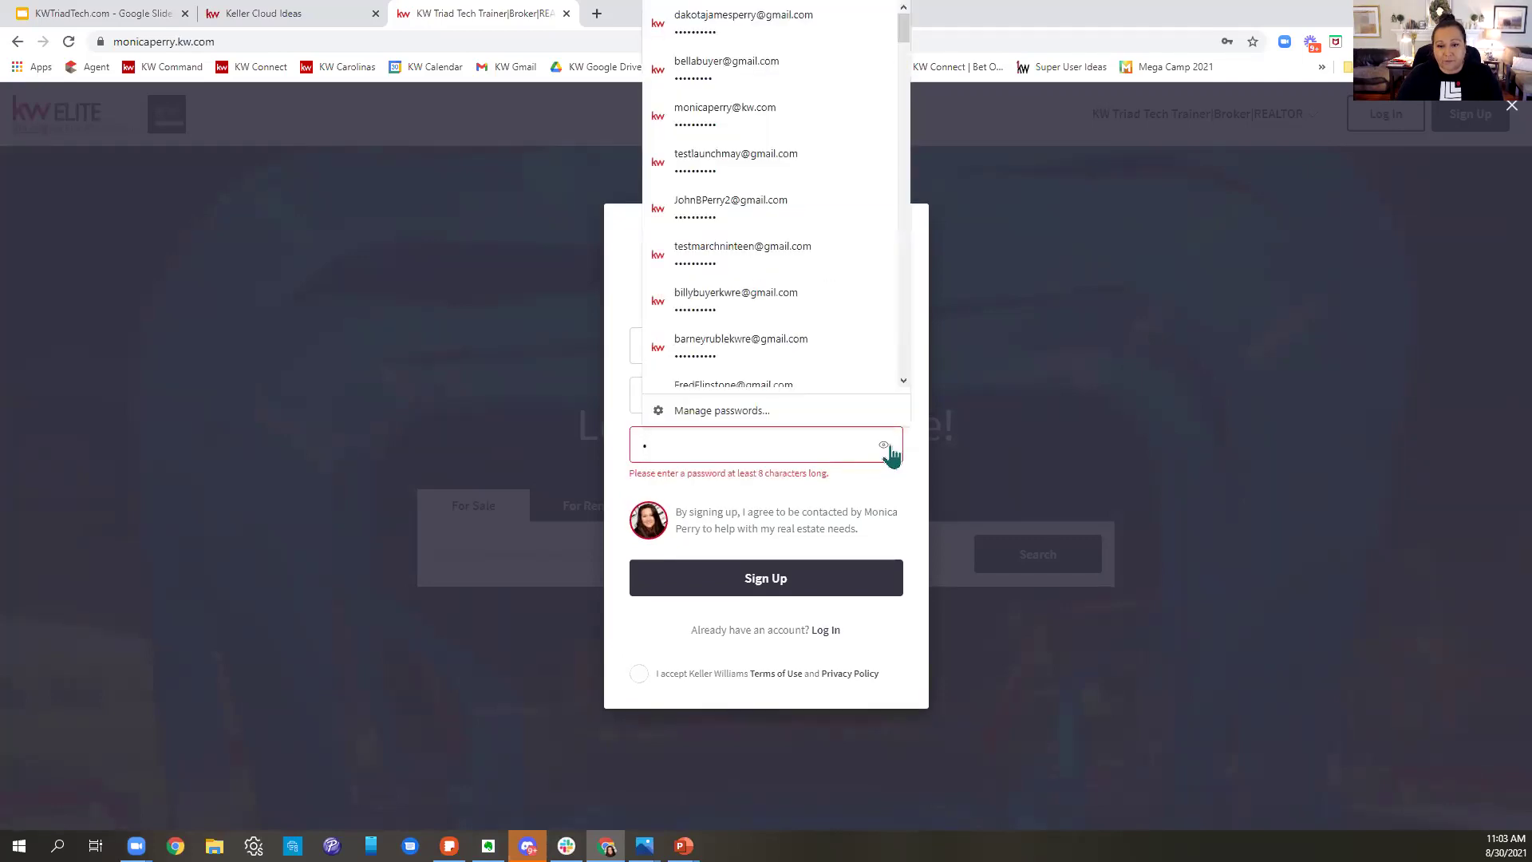
click(815, 445)
text(assword1)
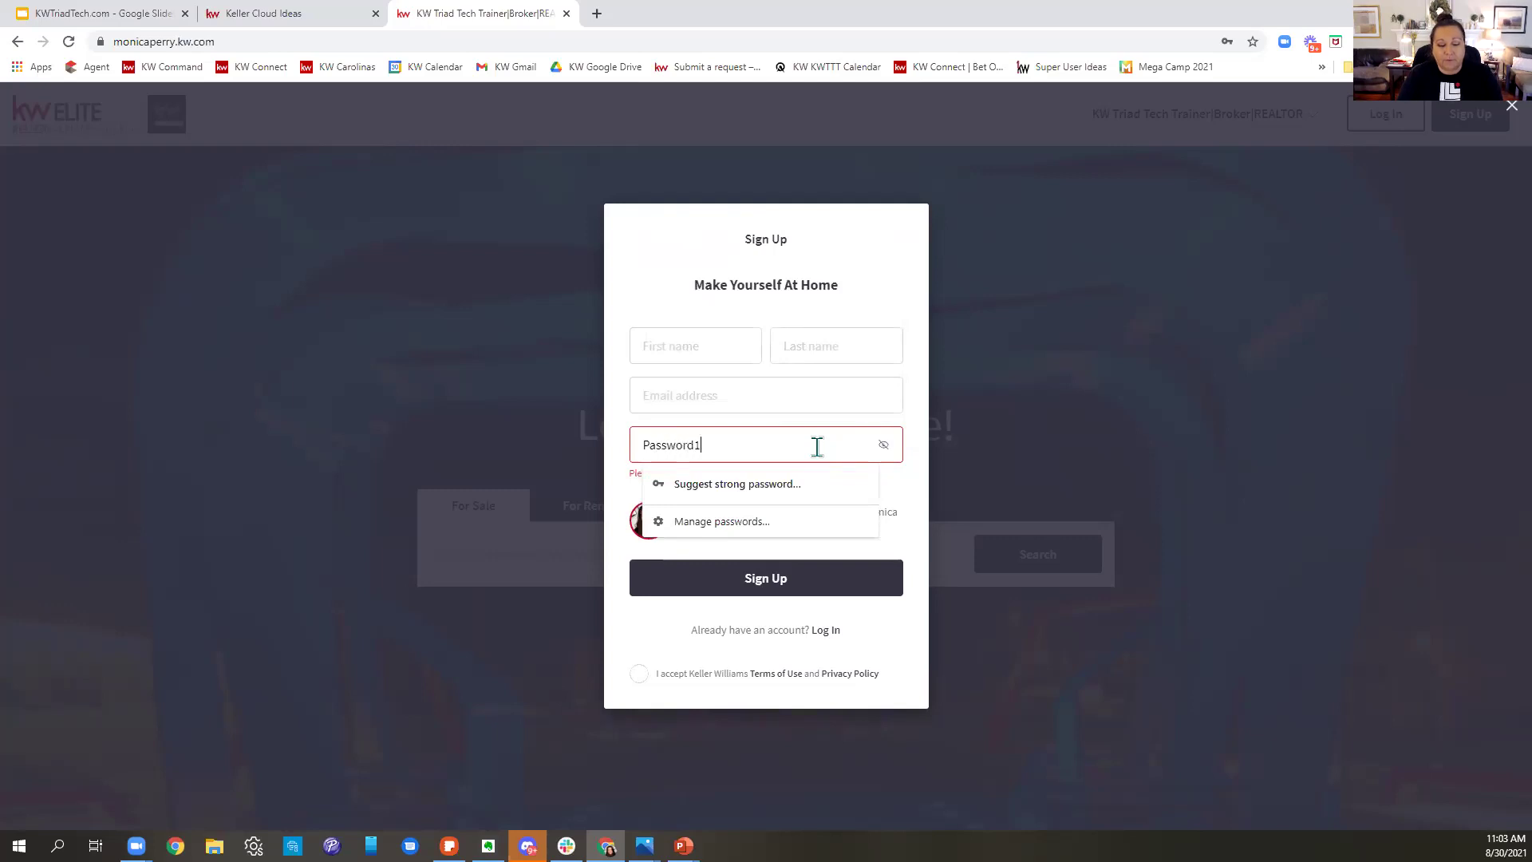
click(671, 637)
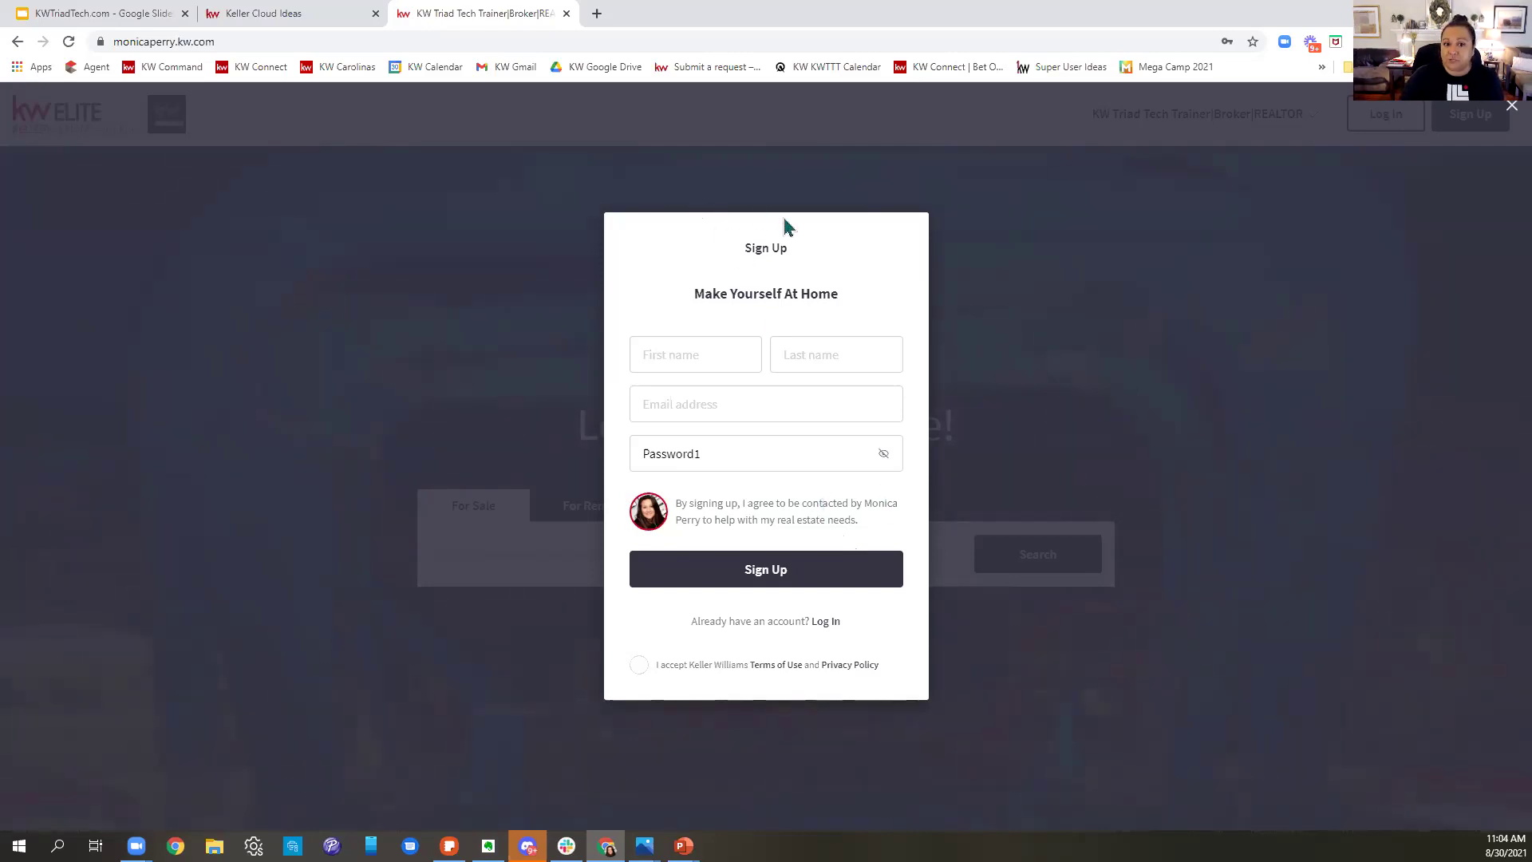
click(343, 12)
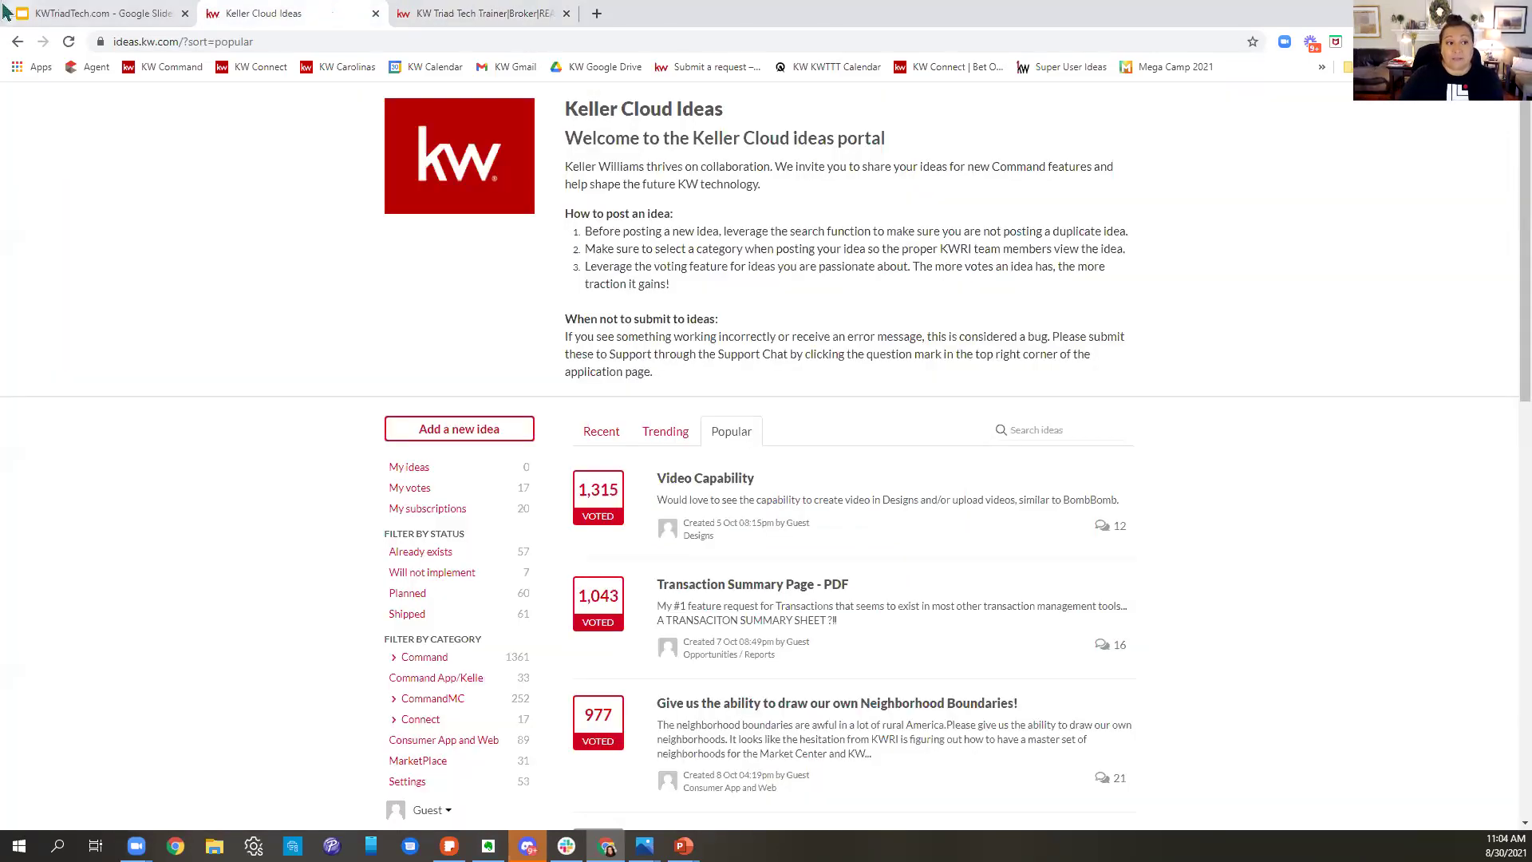
- View the KWTriadTech.com slides, then open a fresh blank Chrome tab
click(130, 13)
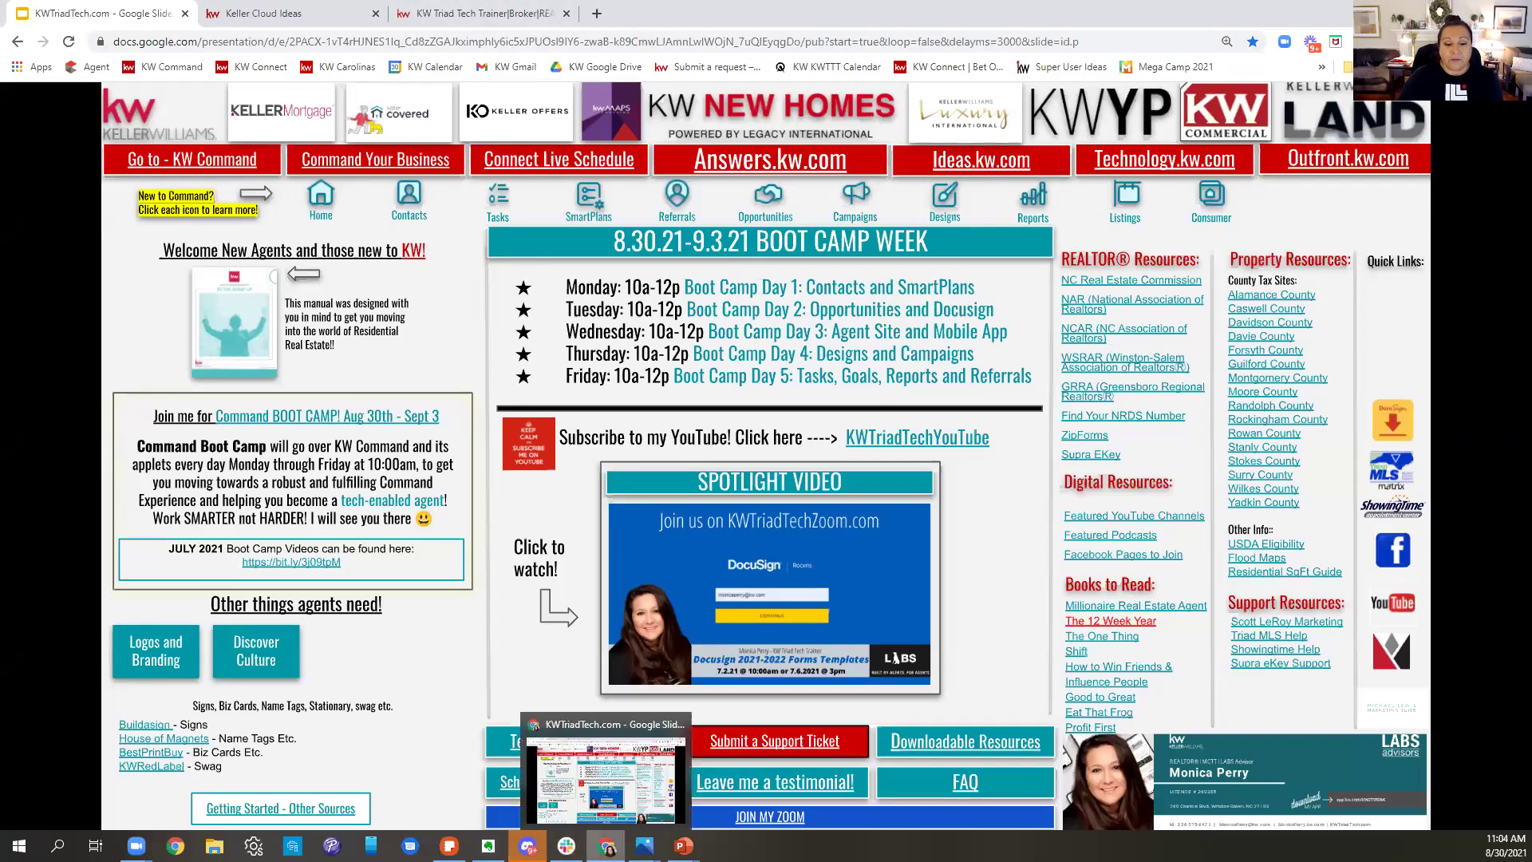
click(596, 14)
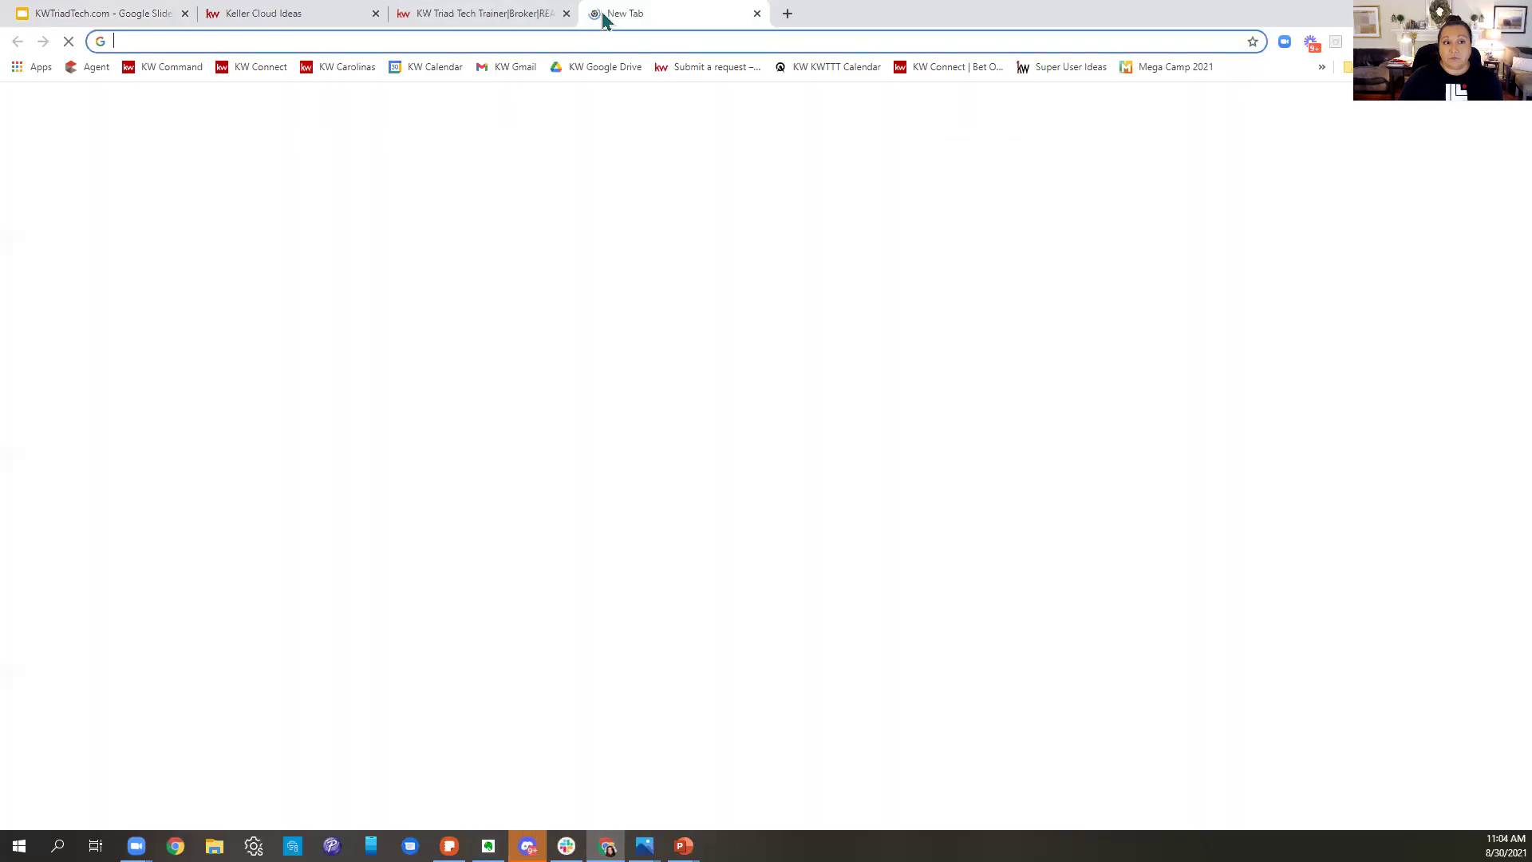
- Sign in to KW Command with the saved password and bring up the 1246-contact list
click(184, 68)
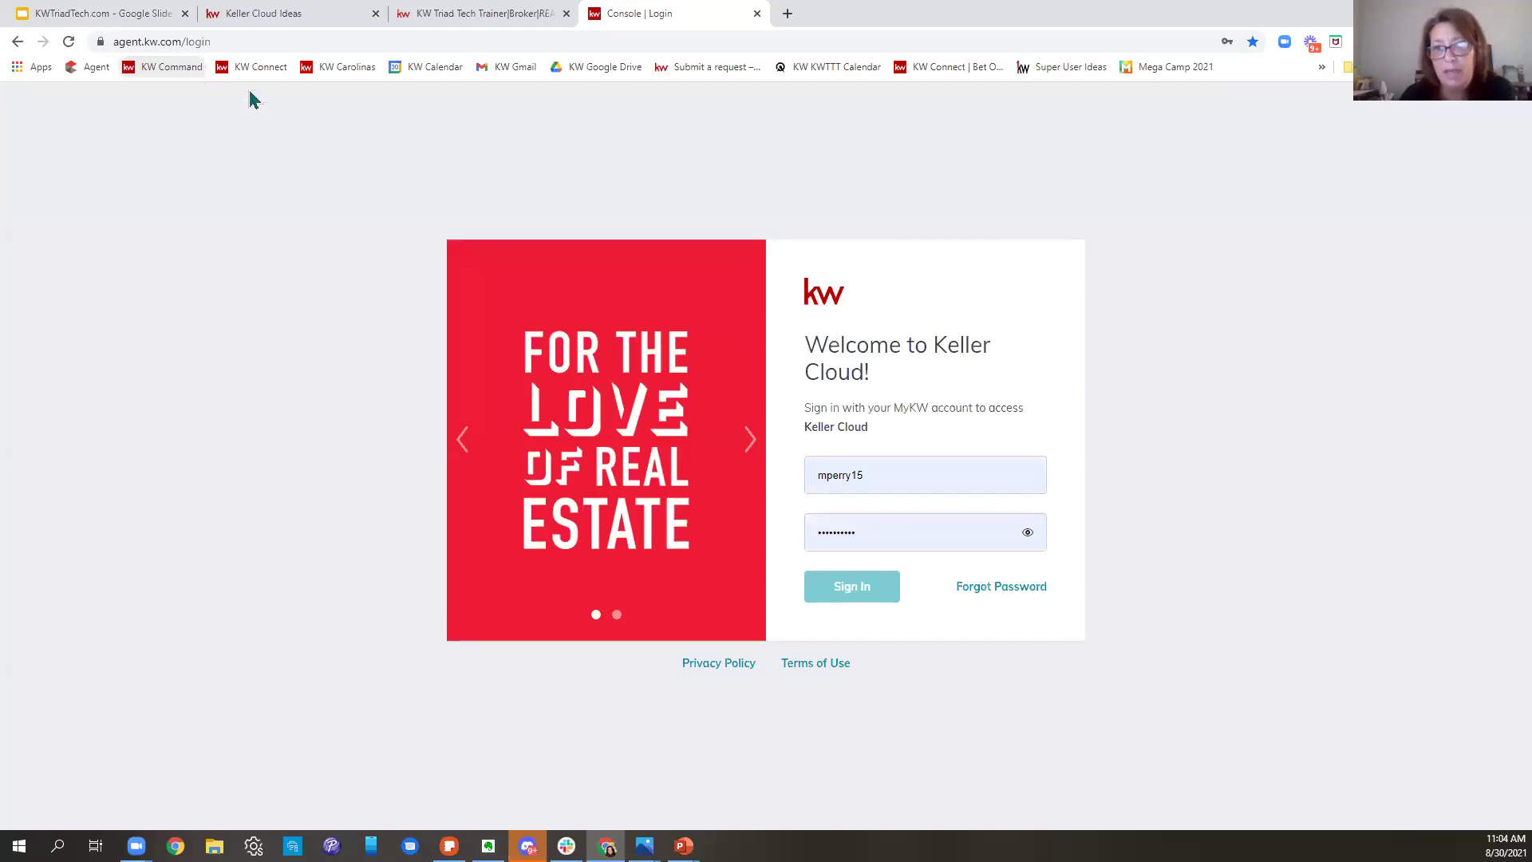
click(916, 533)
click(858, 590)
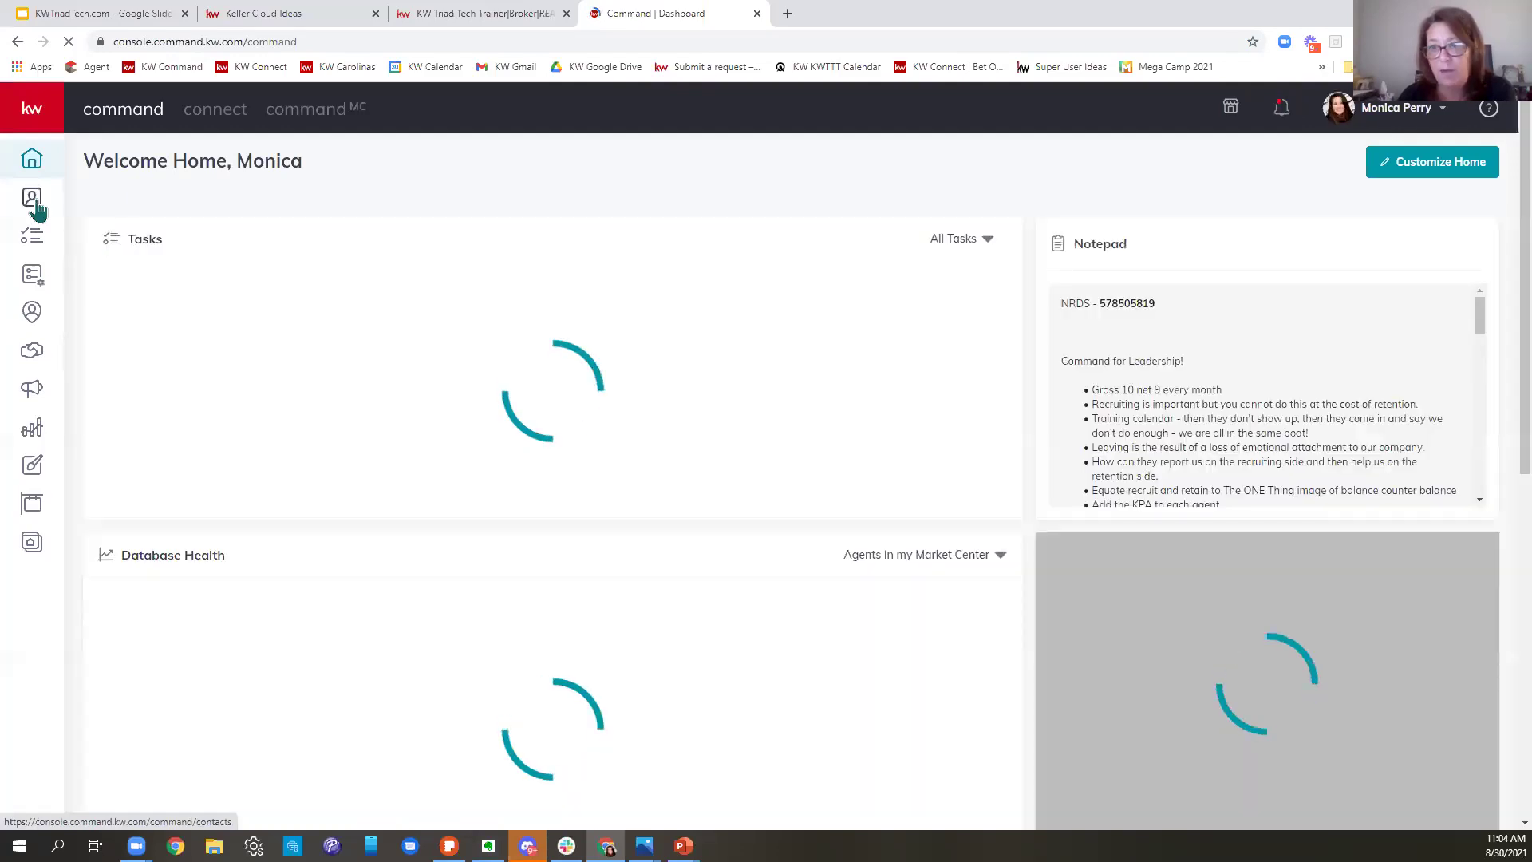
click(34, 203)
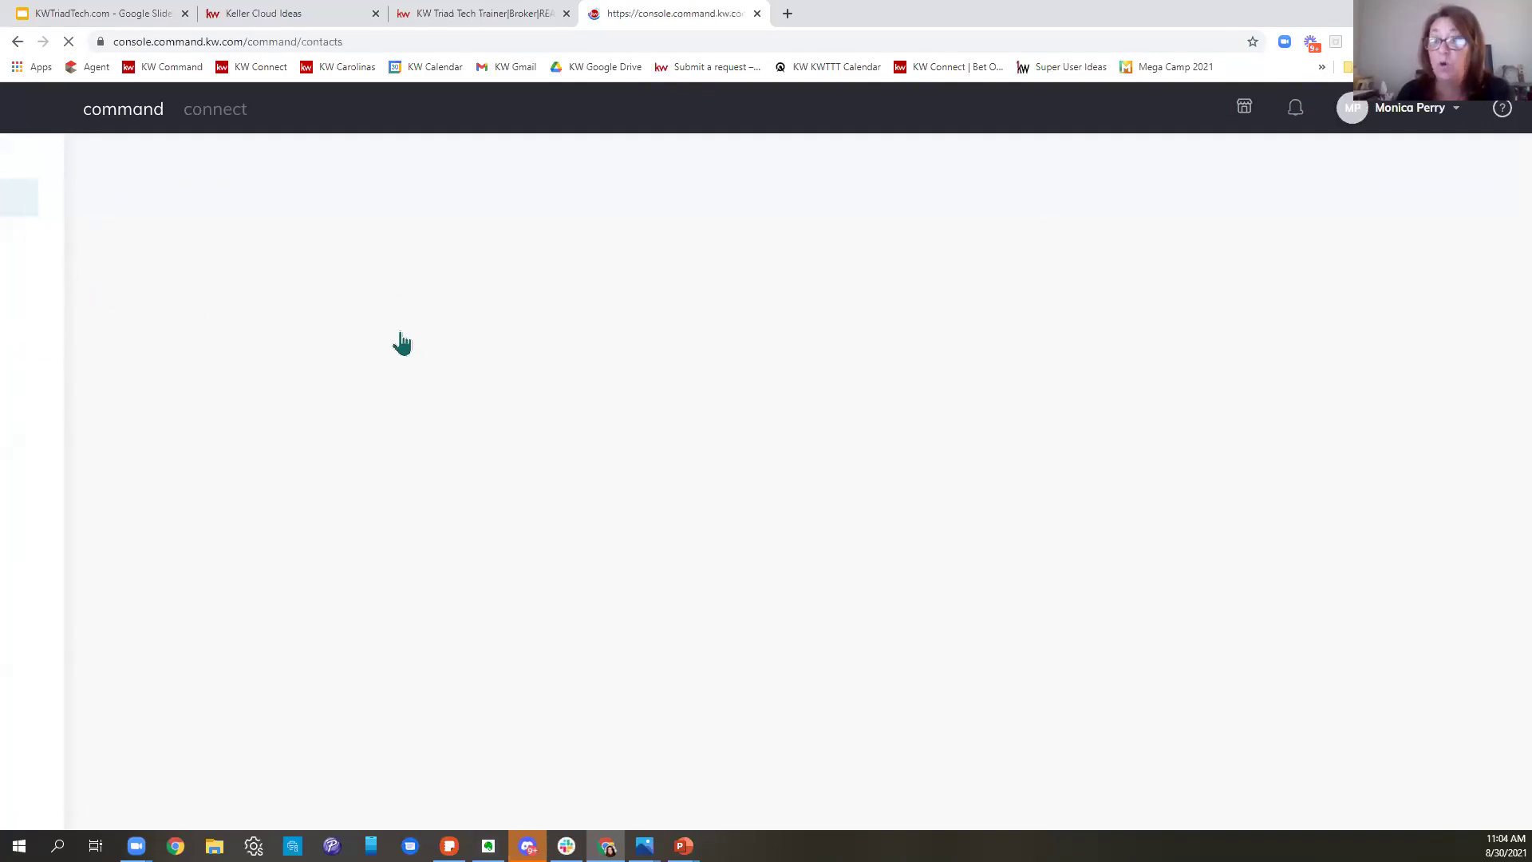
click(185, 232)
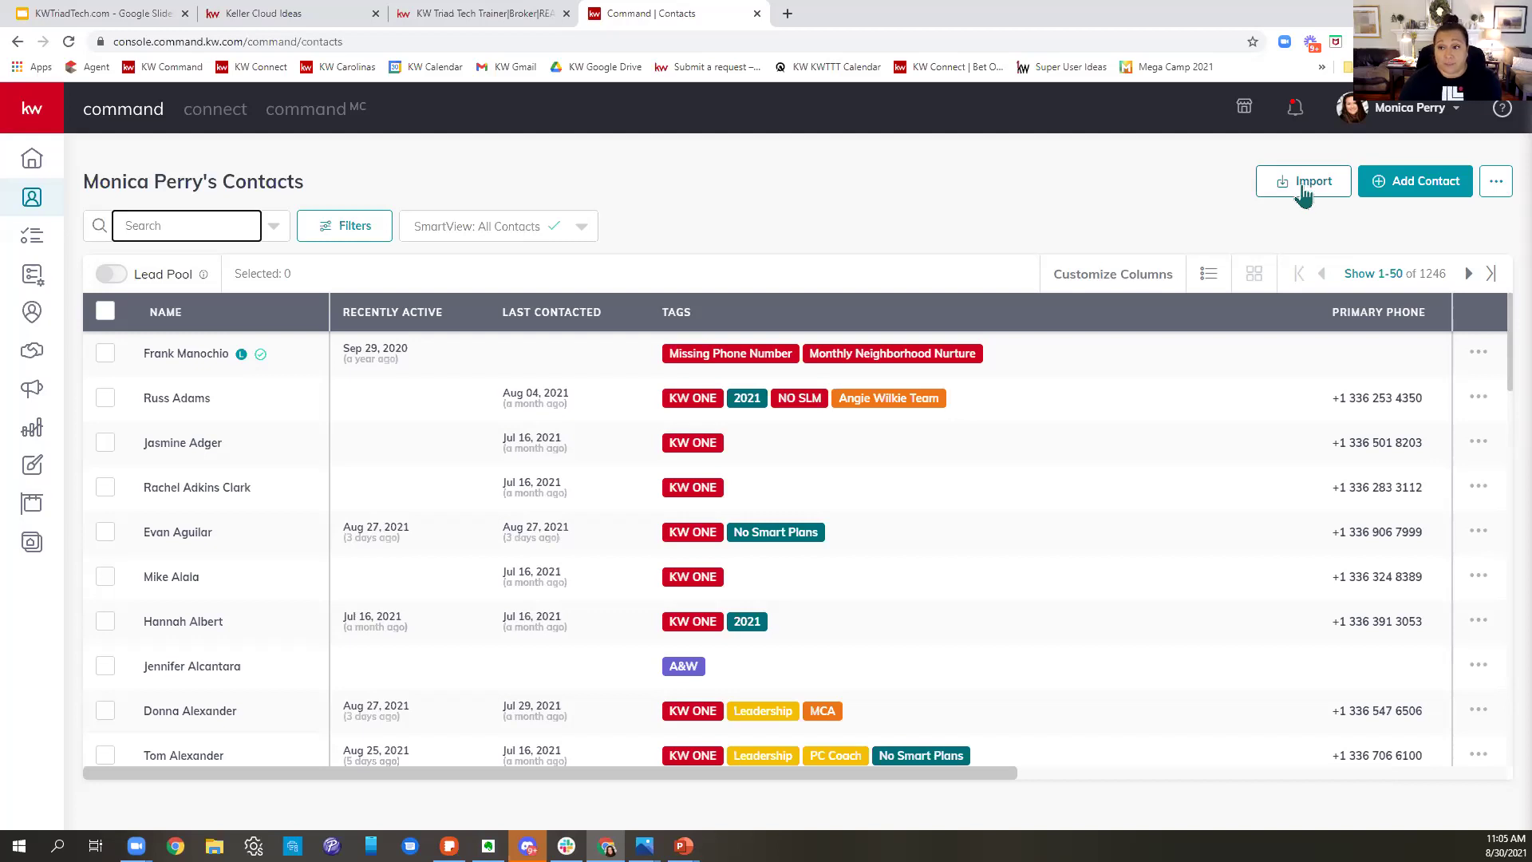
- Start a contacts import and download the kwc_team_contacts_import_template CSV into Excel
click(1303, 195)
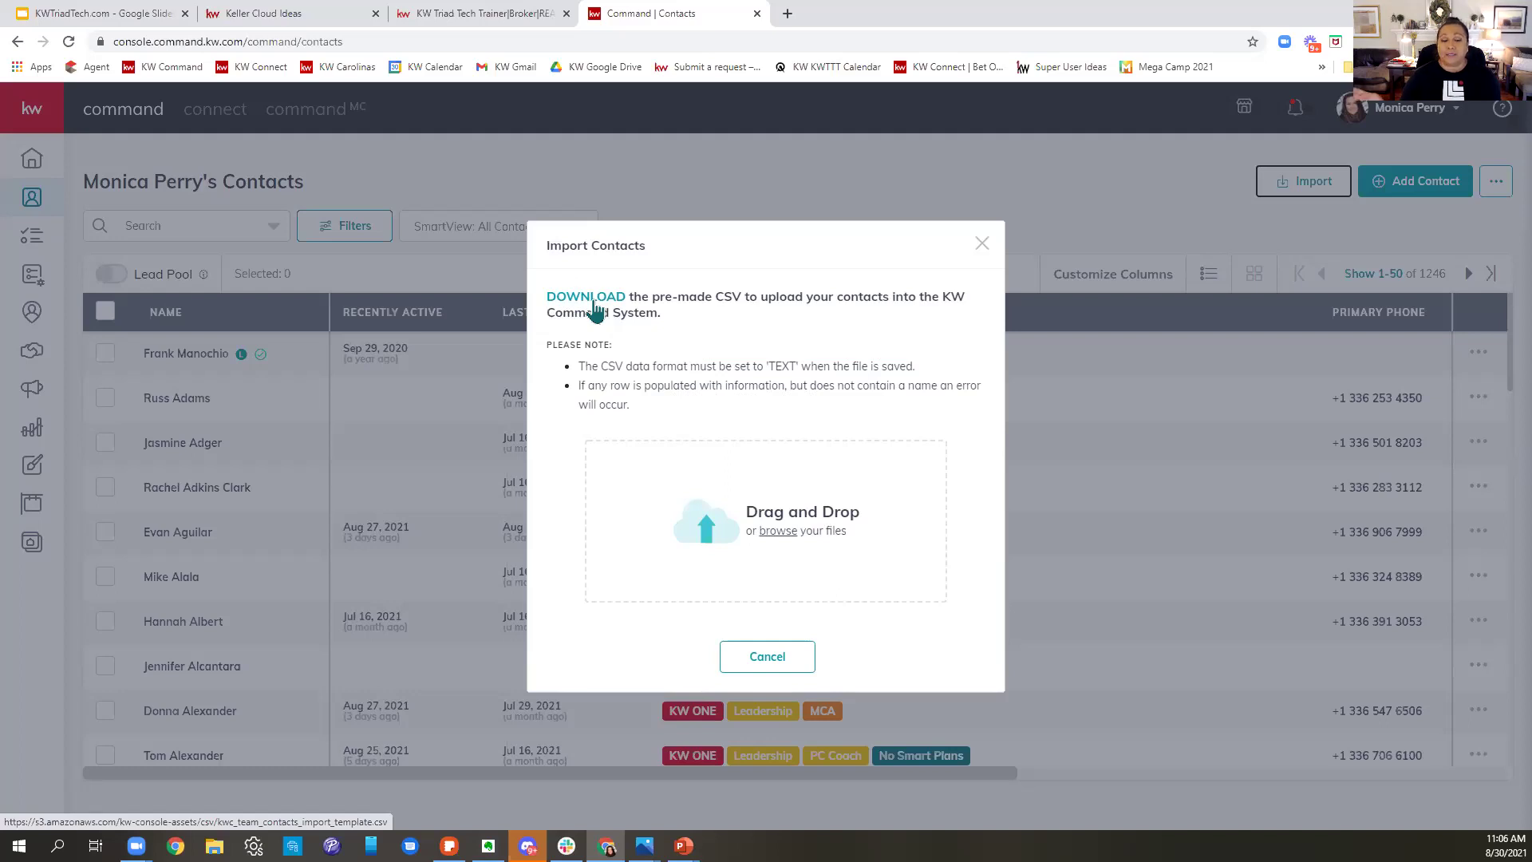
click(594, 307)
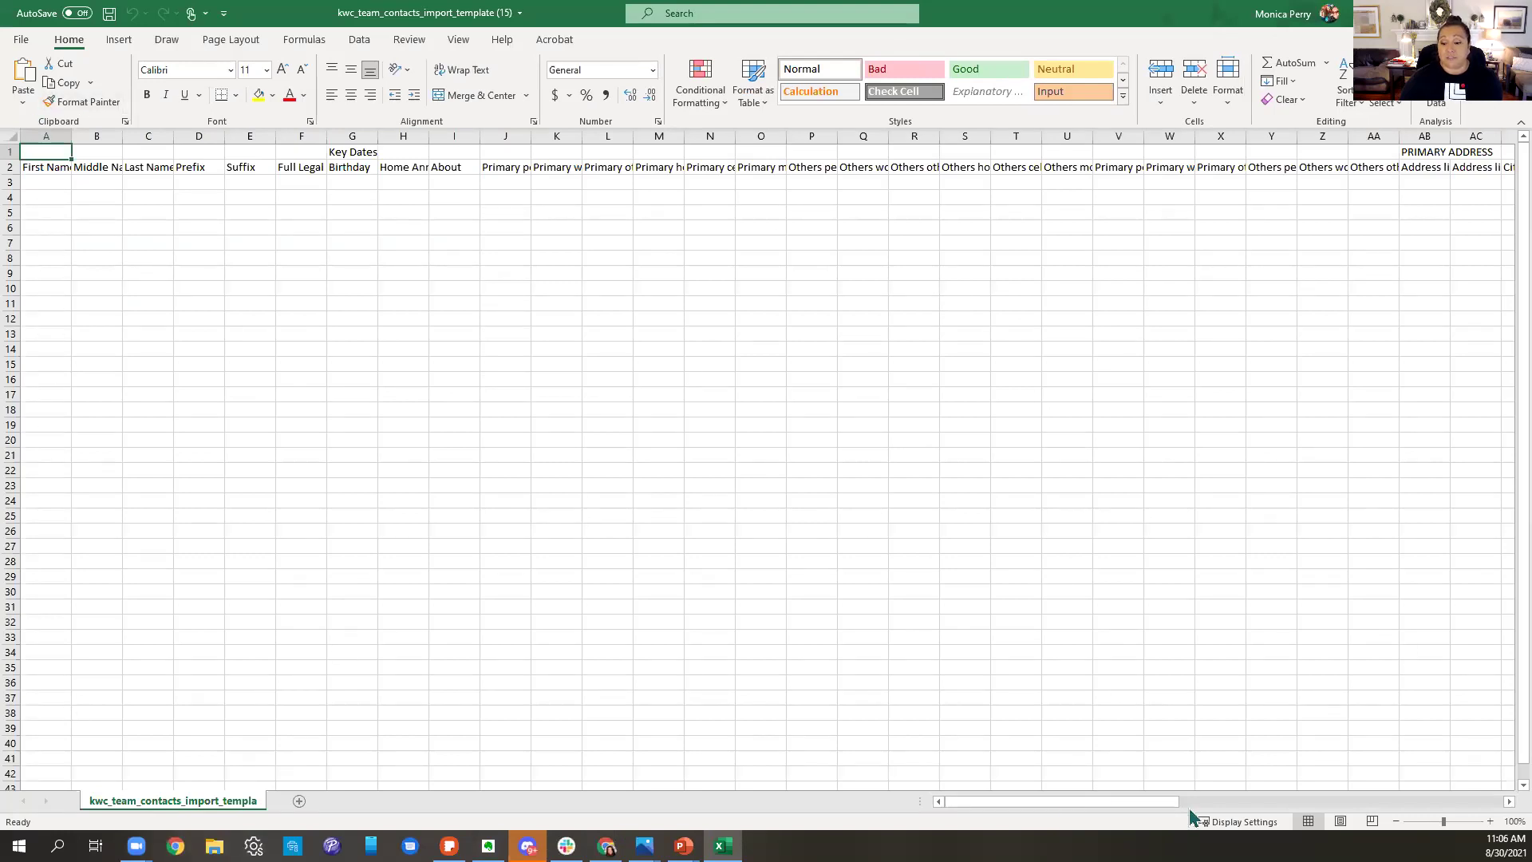
- Scroll across the template's column headings, then return to Chrome and close Import Contacts
drag(1175, 806, 1460, 803)
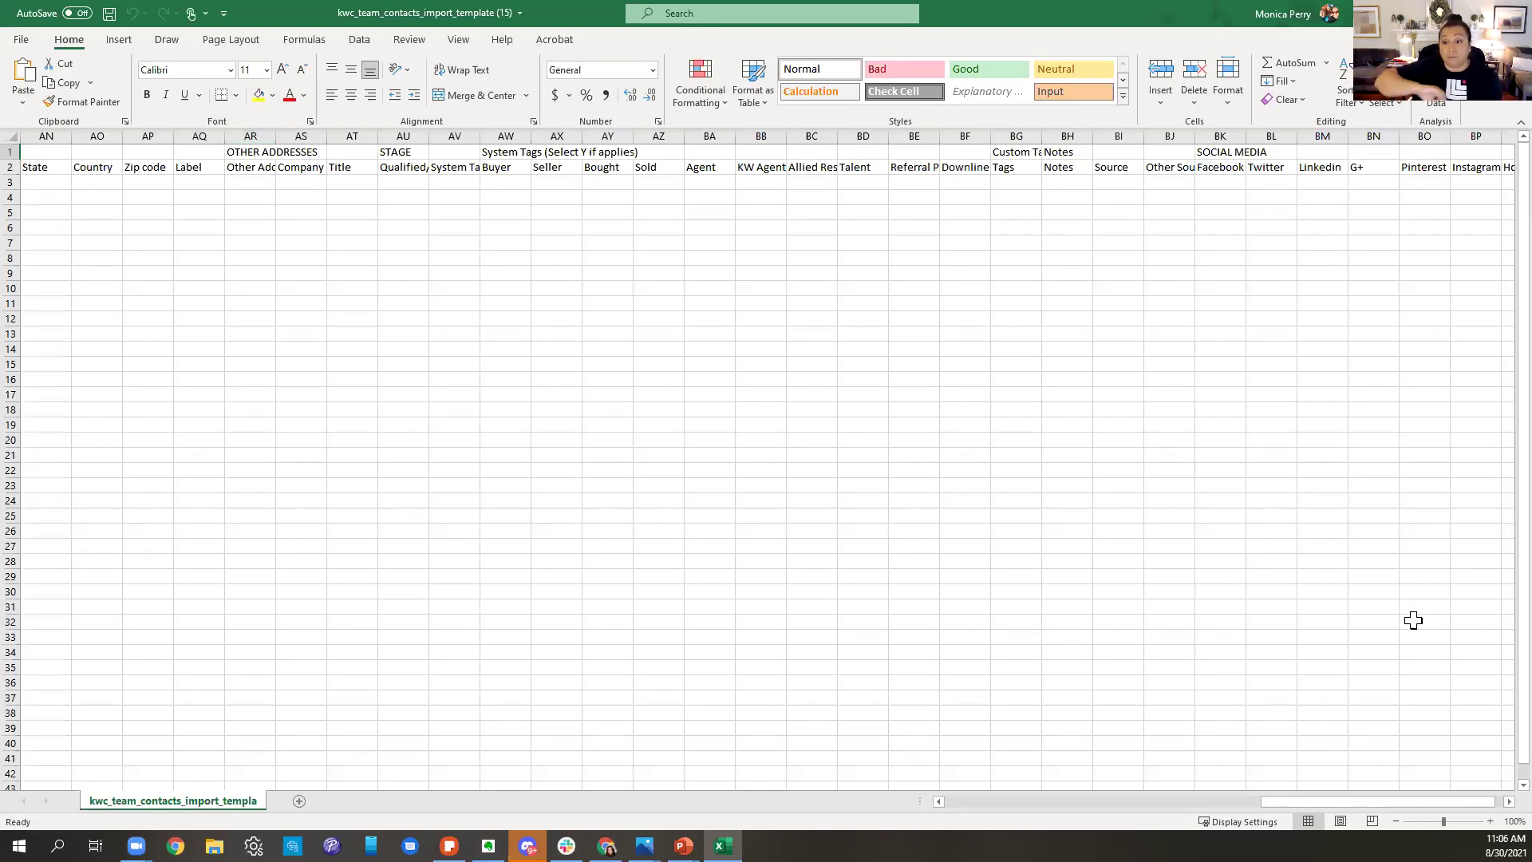
drag(939, 137, 887, 137)
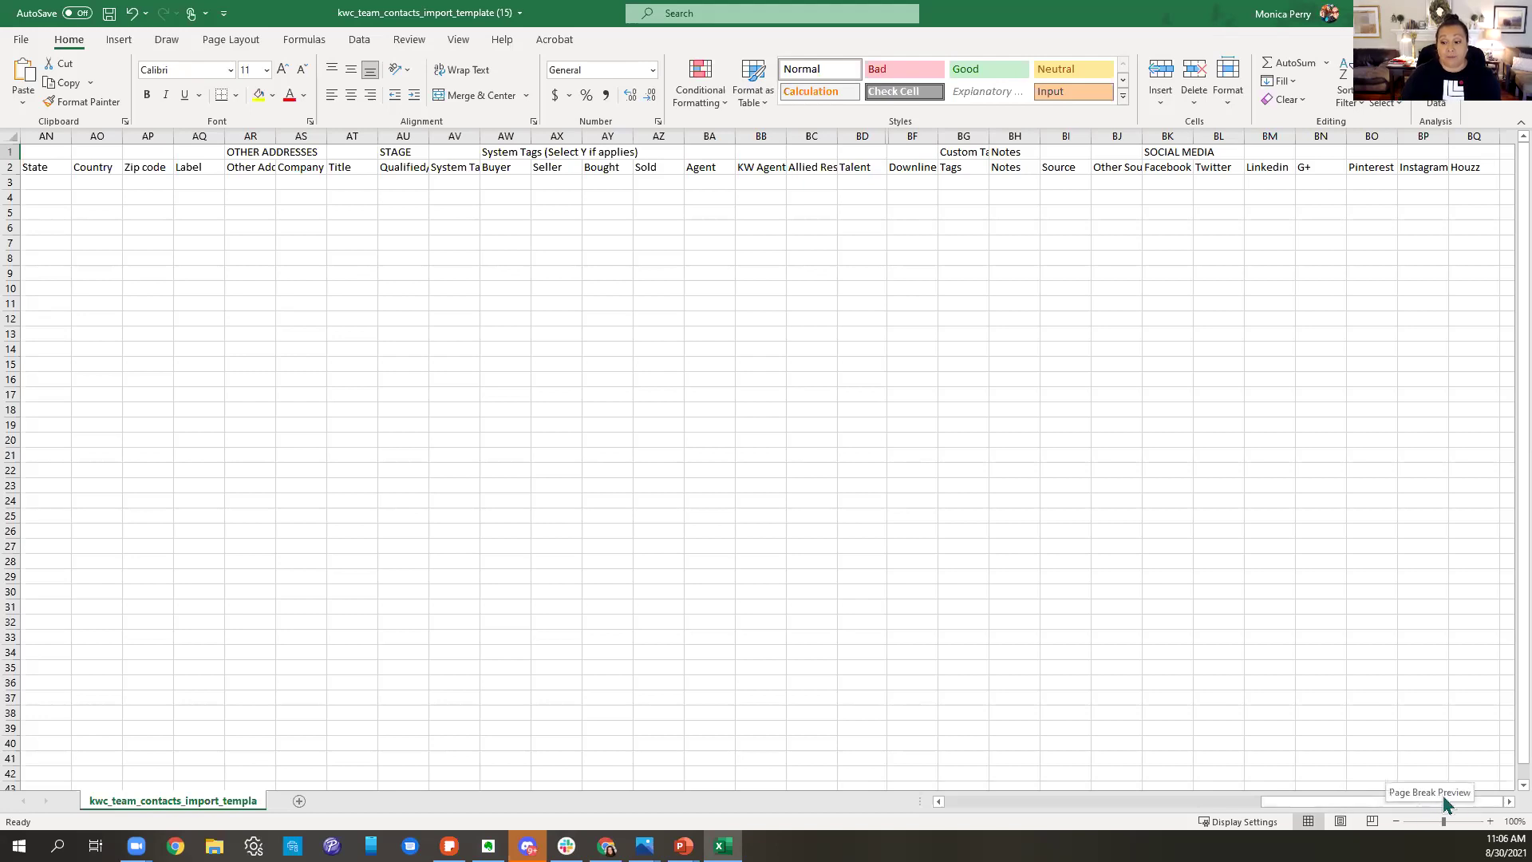
drag(1470, 801, 952, 811)
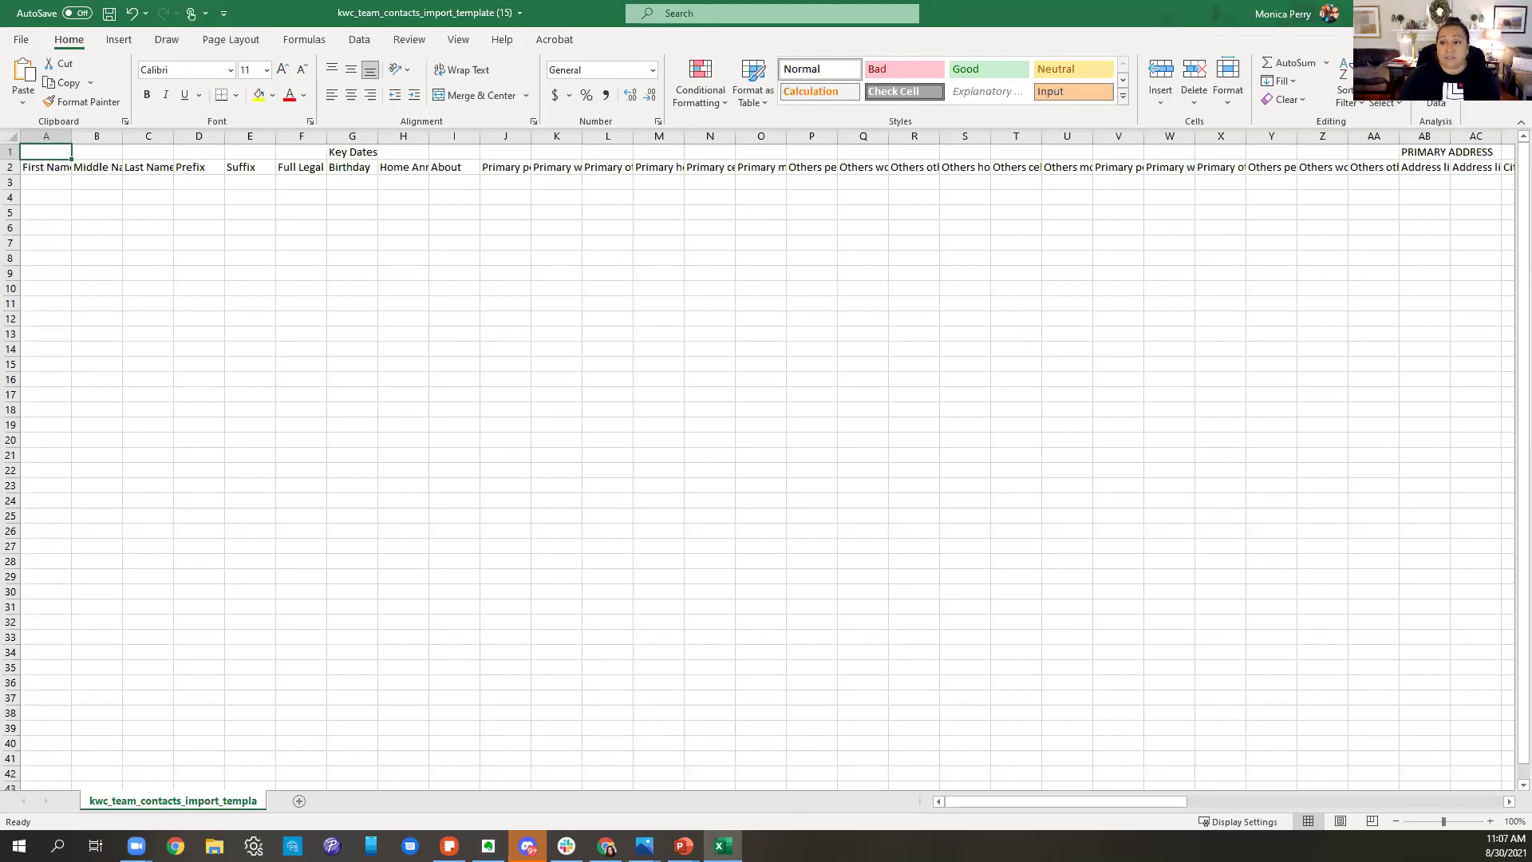
key(alt+Tab)
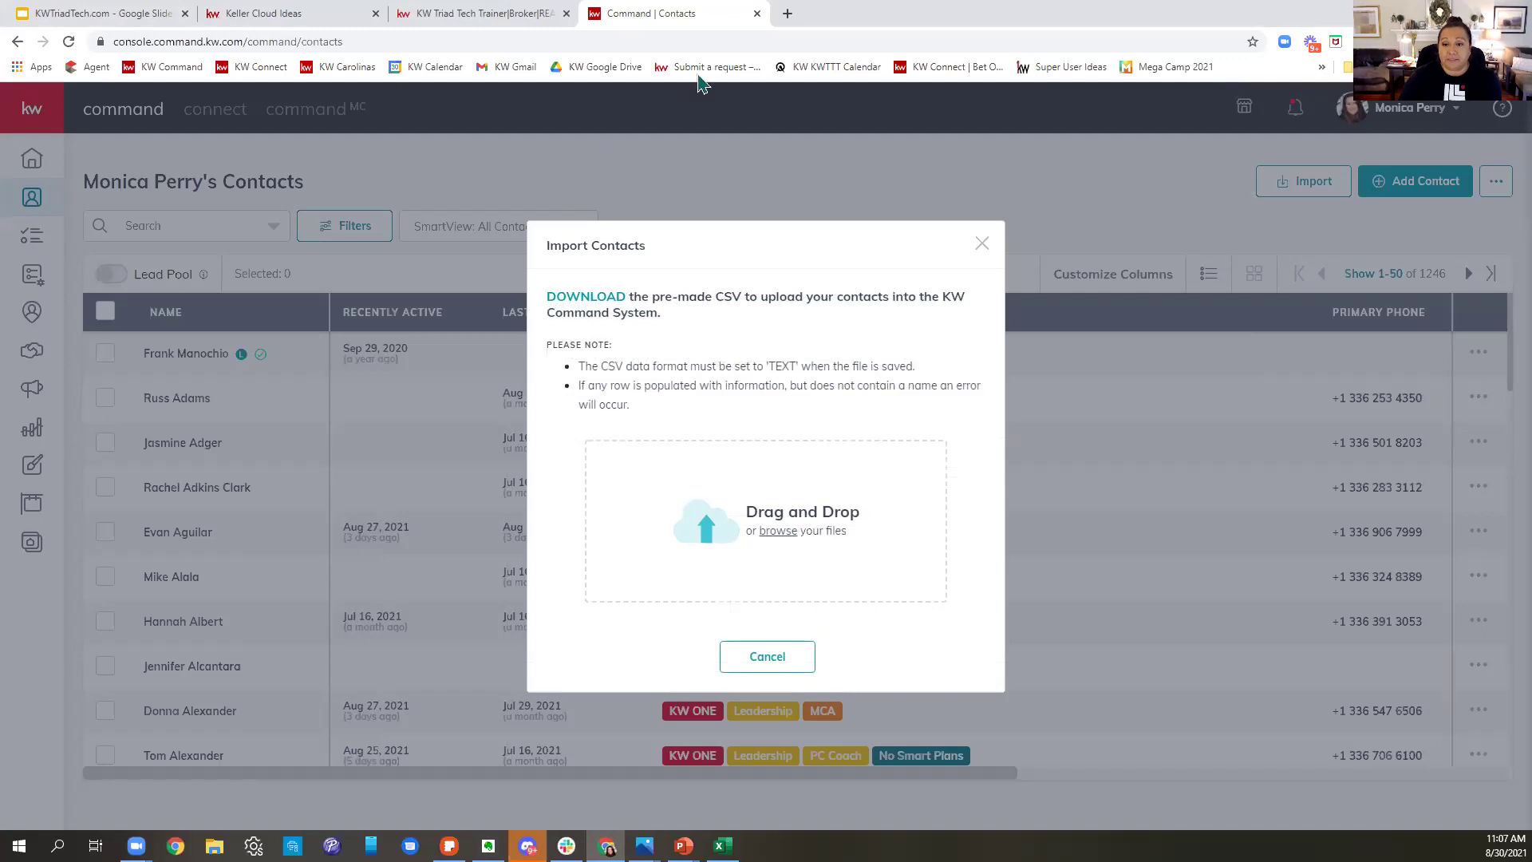
click(982, 245)
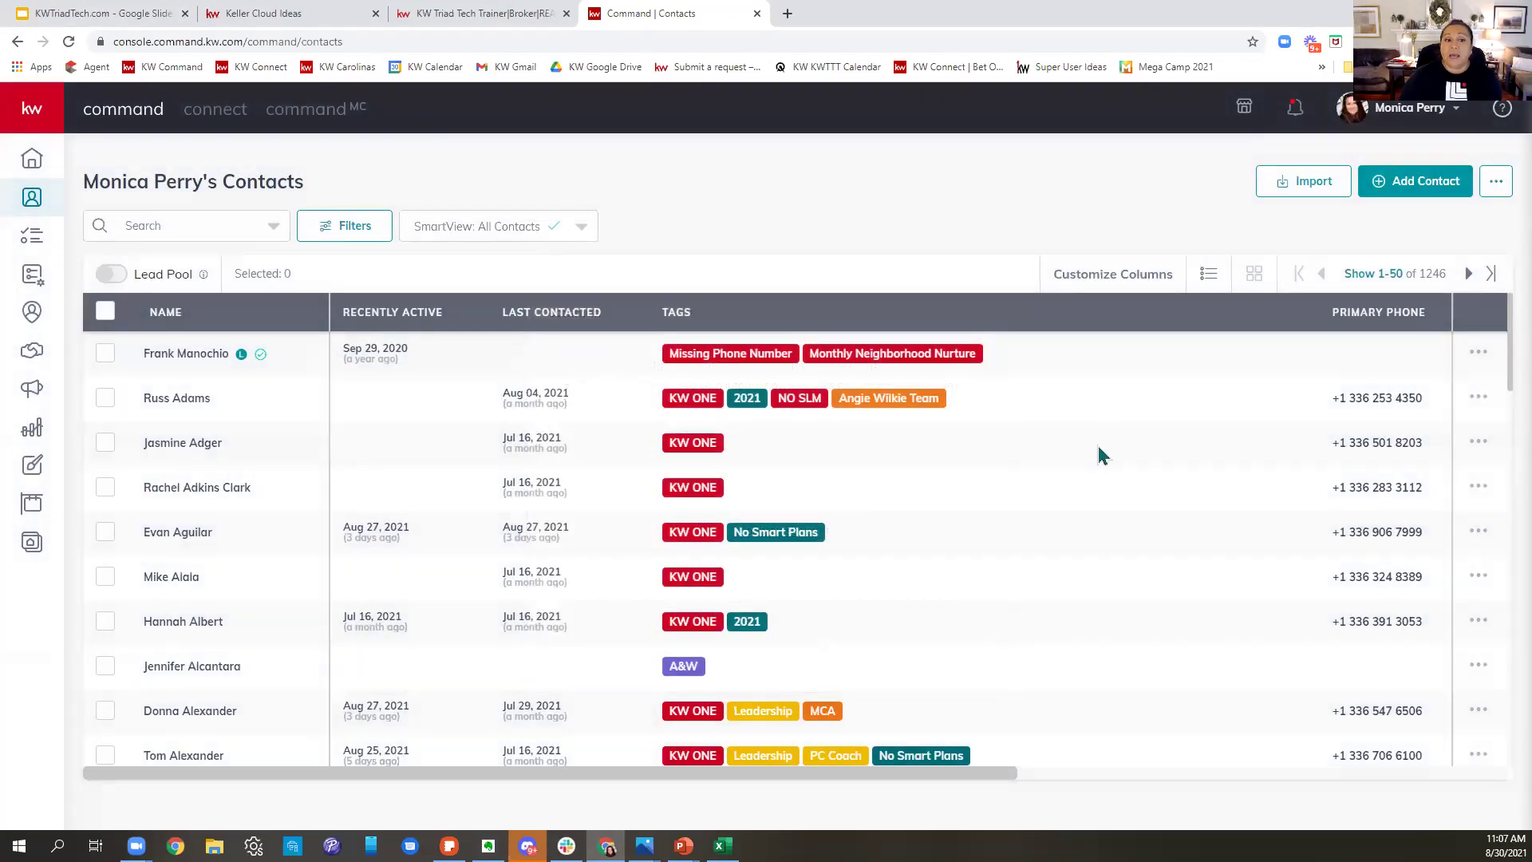
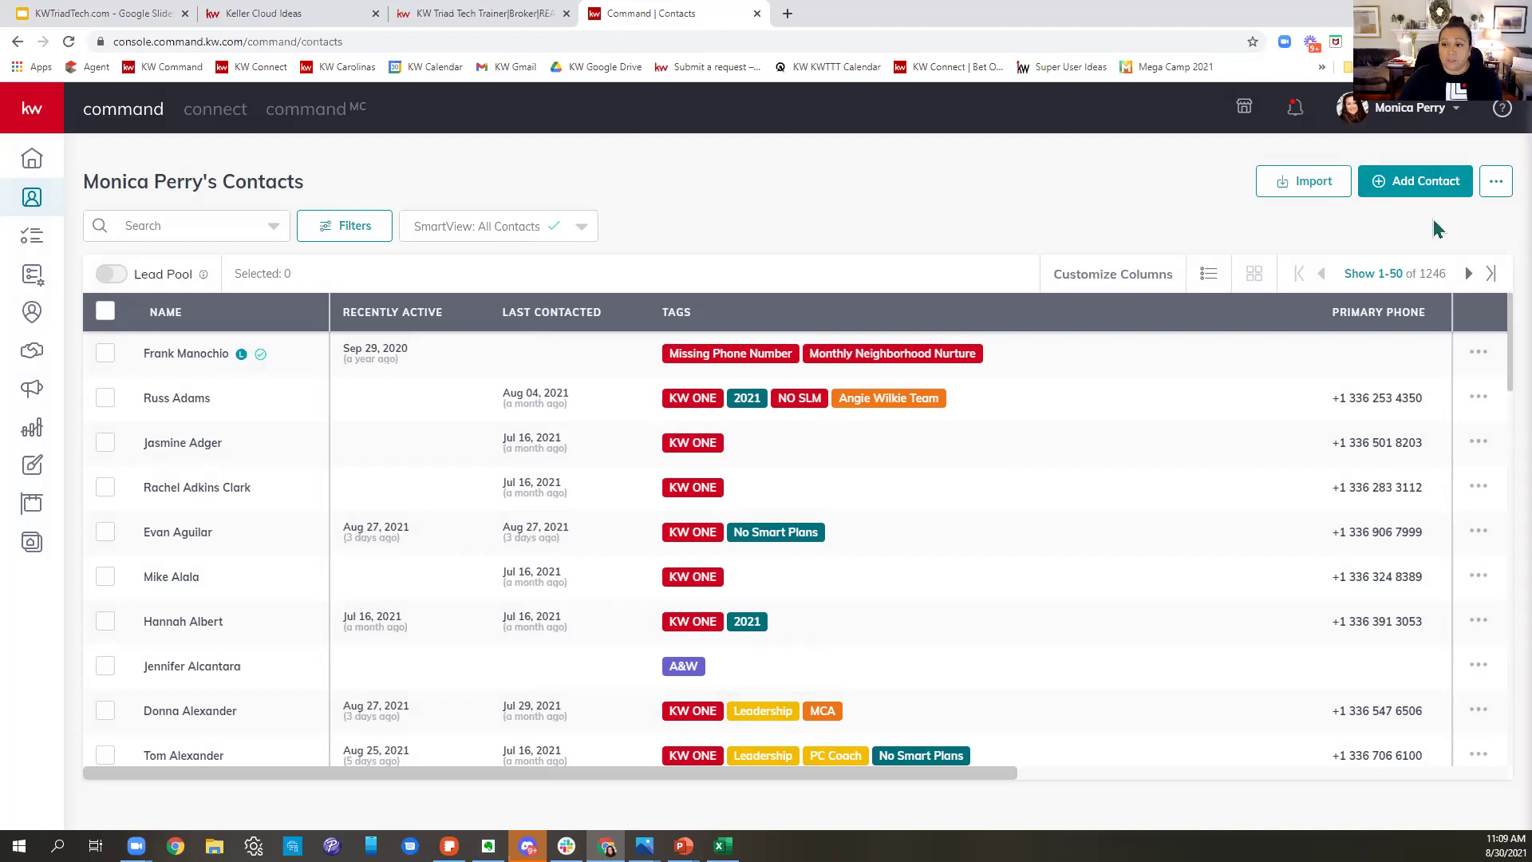
- Look over the export options and the Branded To Me and Has Neighborhoods filters
click(1498, 190)
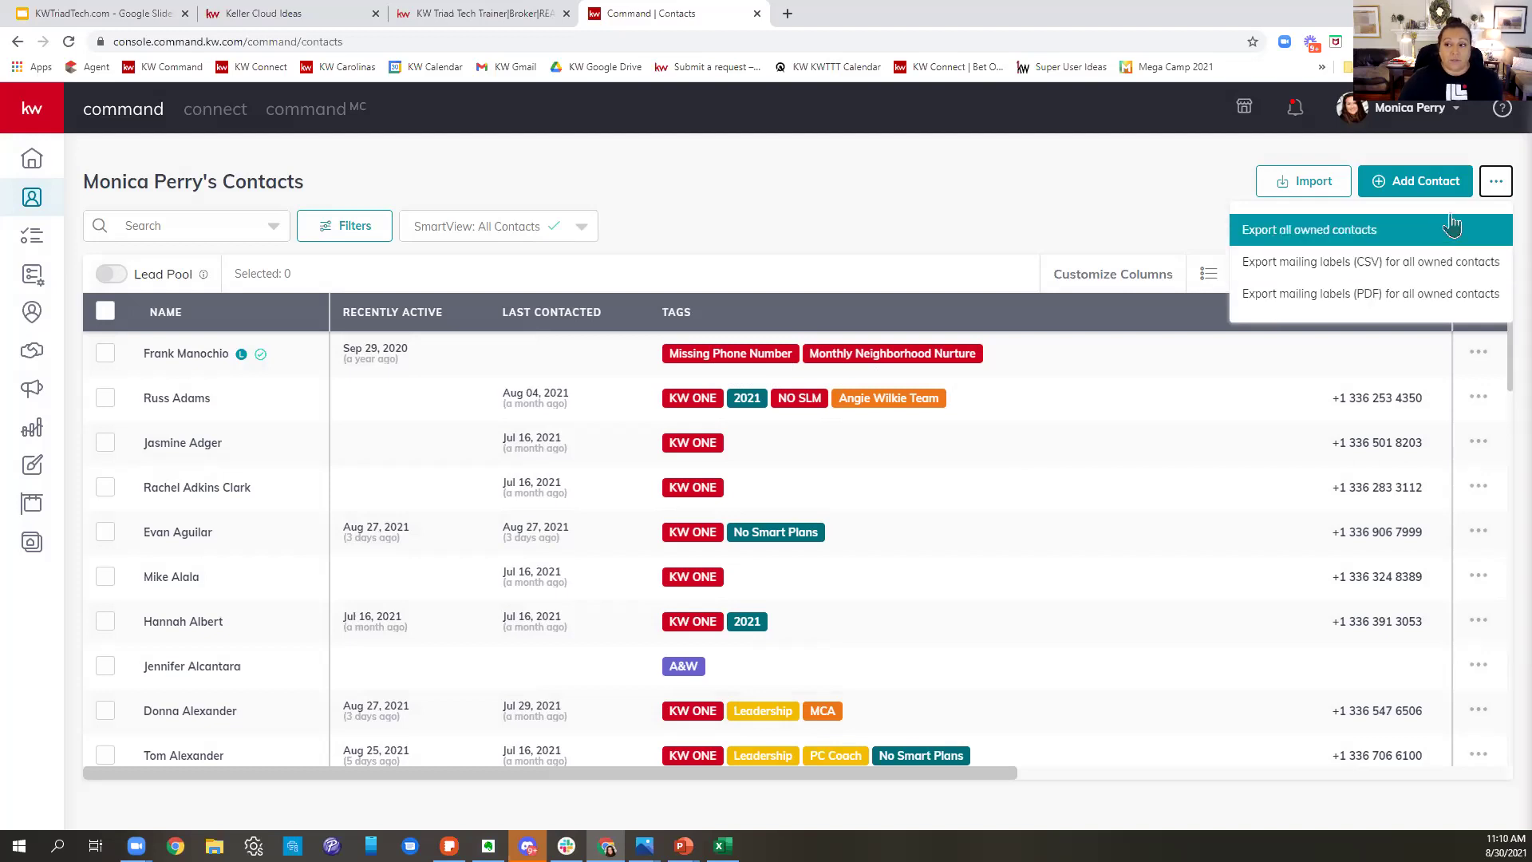
click(852, 194)
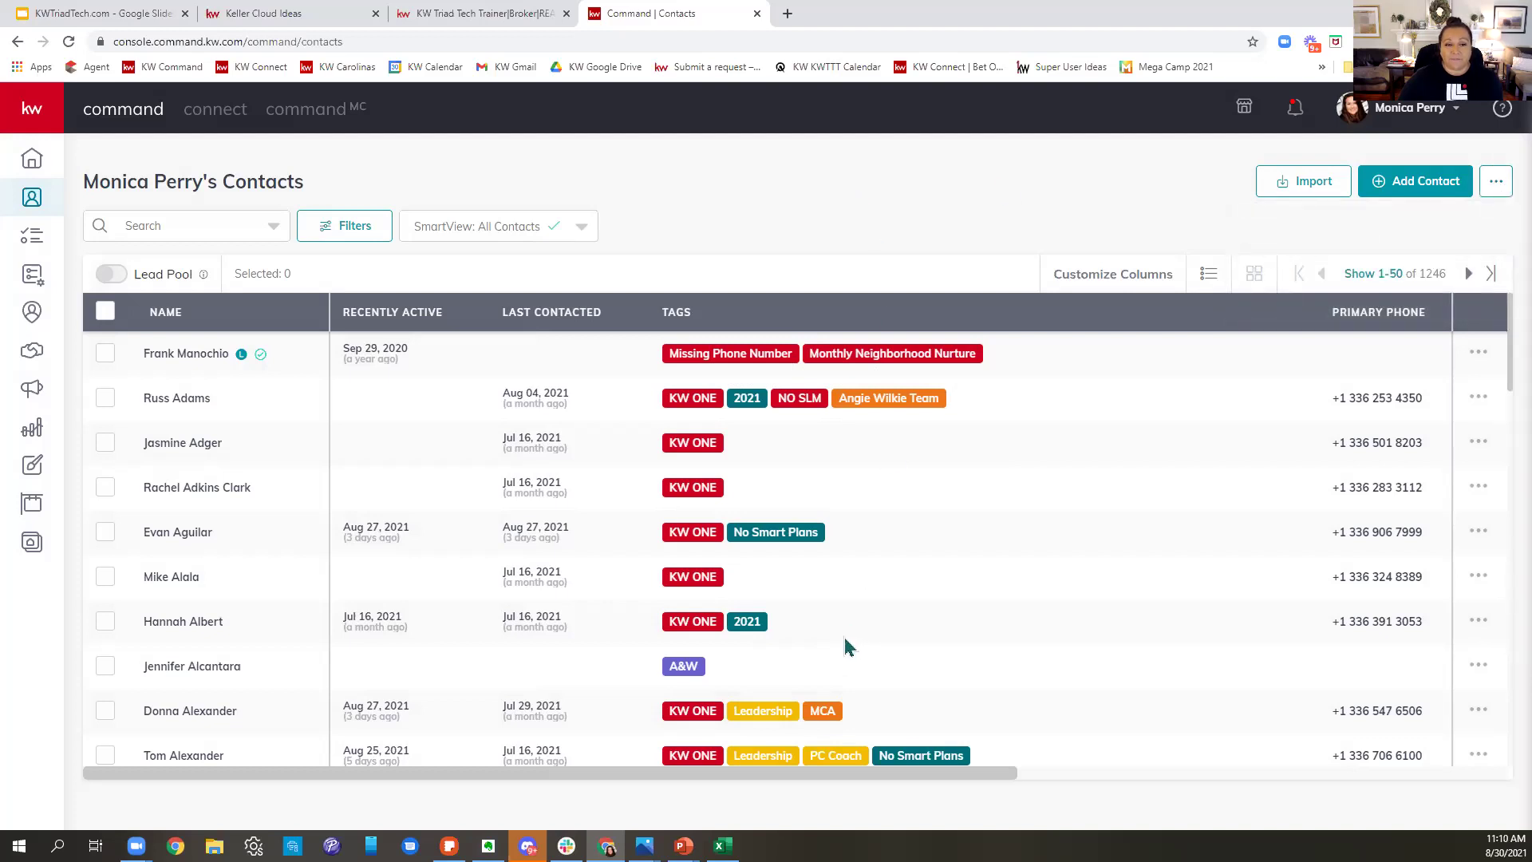
click(335, 235)
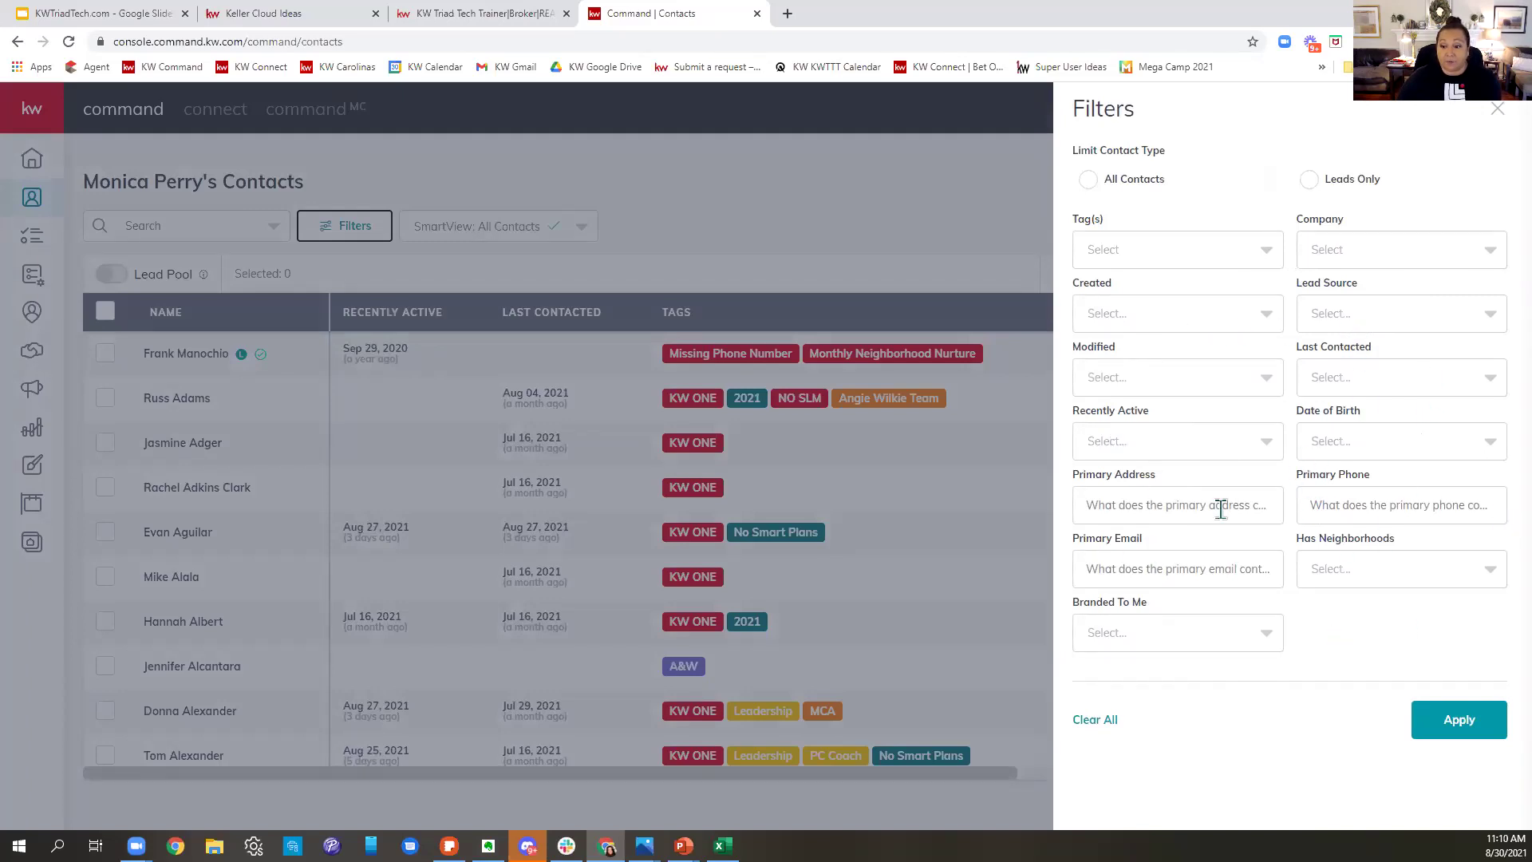
click(1213, 636)
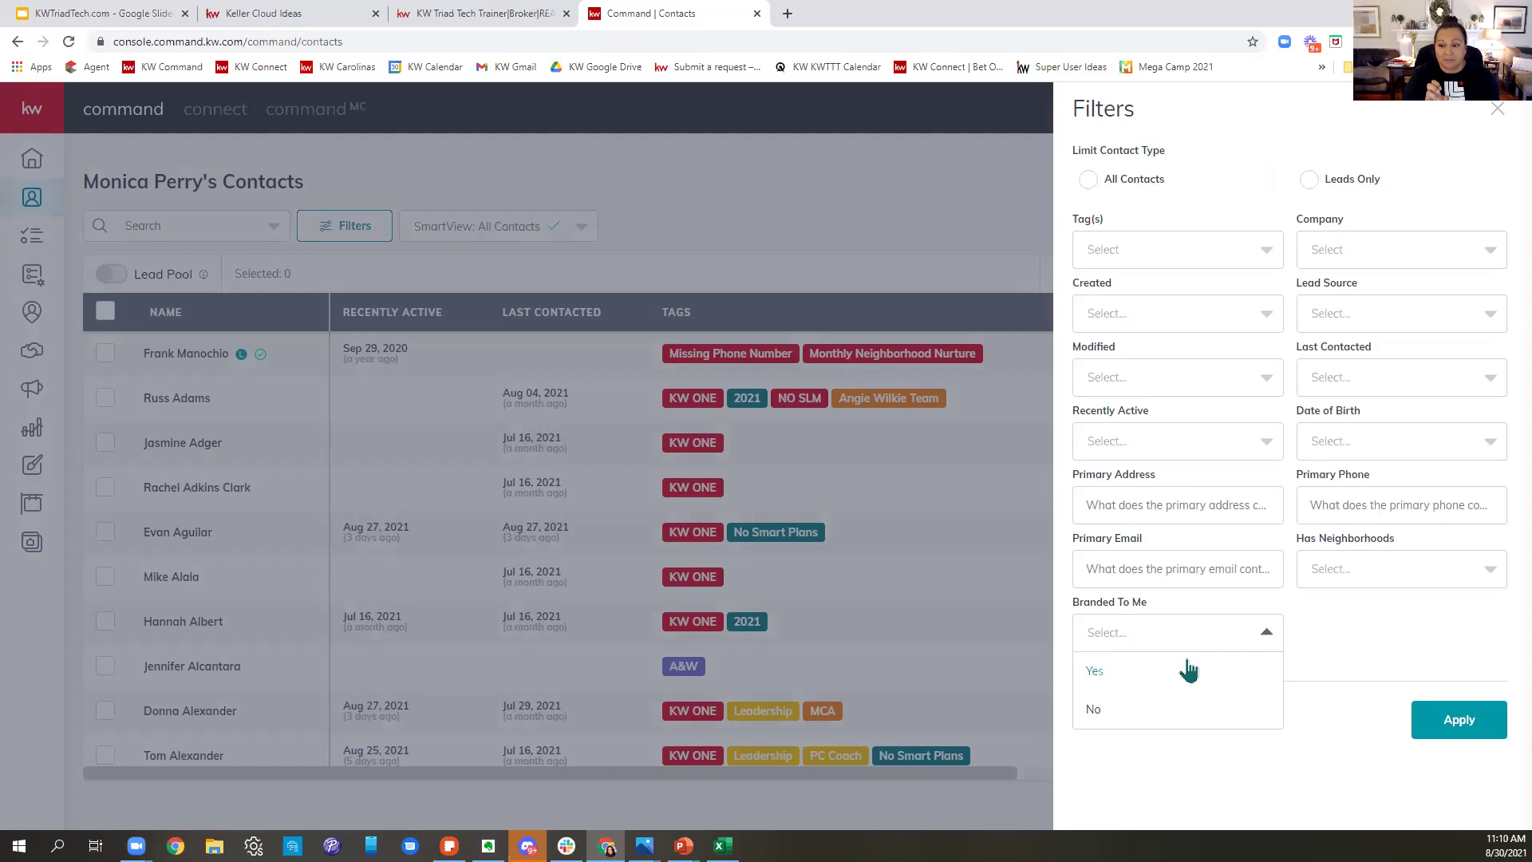
click(1436, 579)
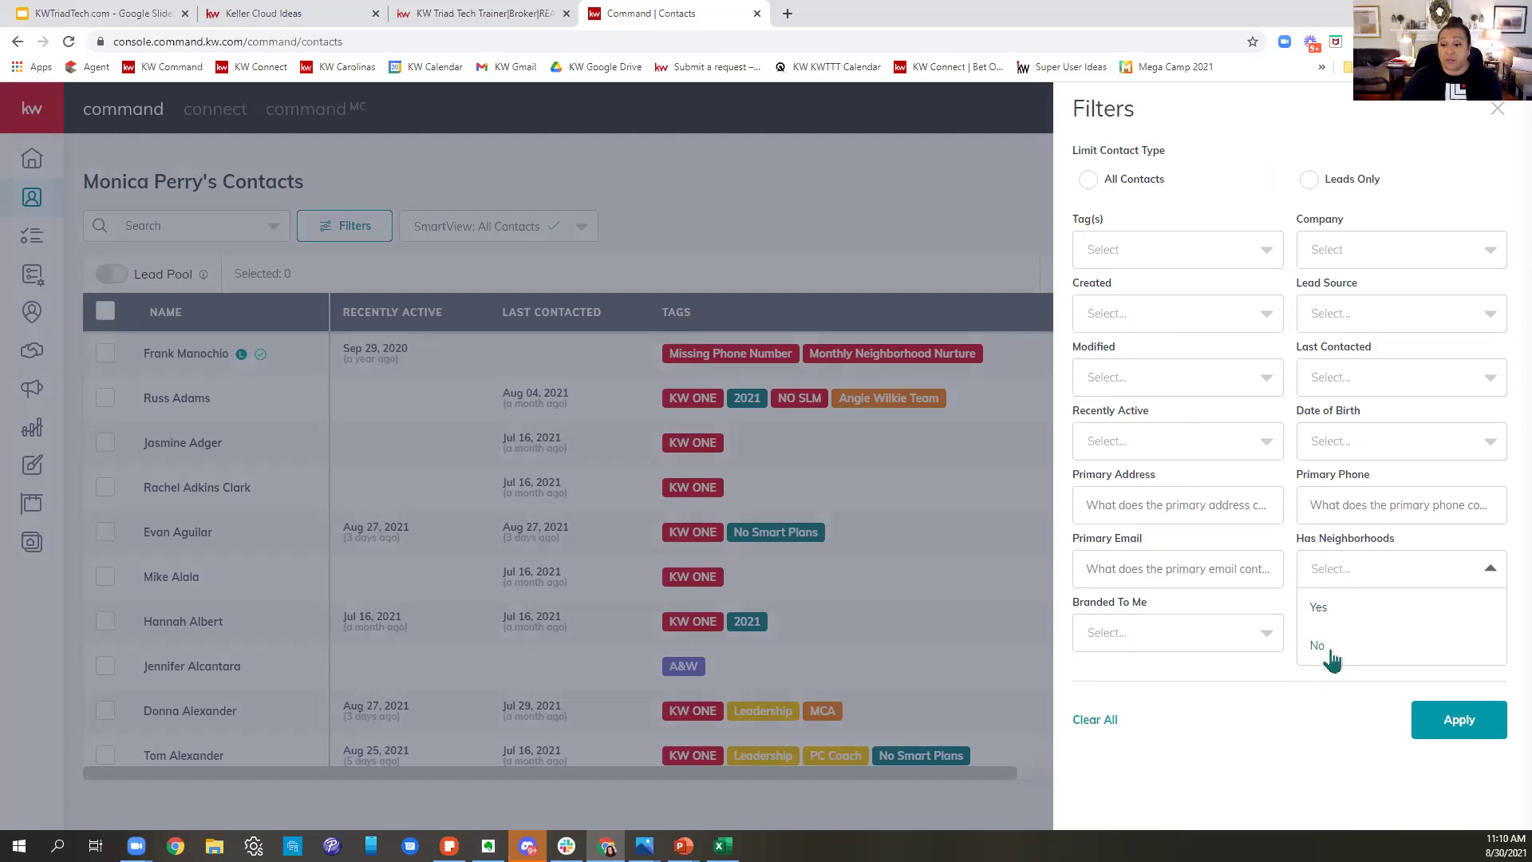
- Close the filters without applying any and filter contacts to the KW ONE tag
click(1168, 681)
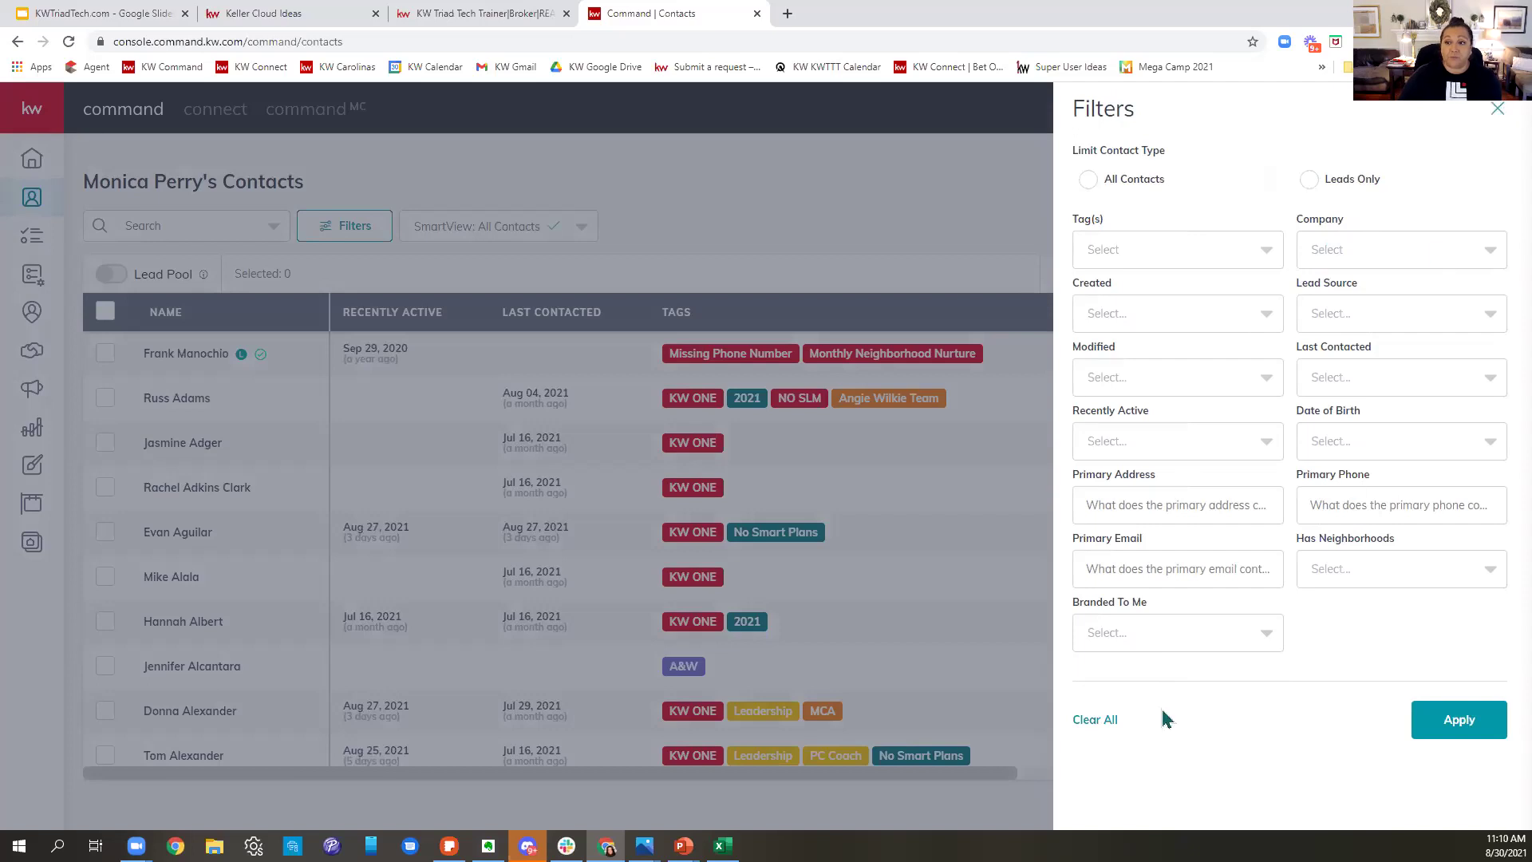
click(1101, 719)
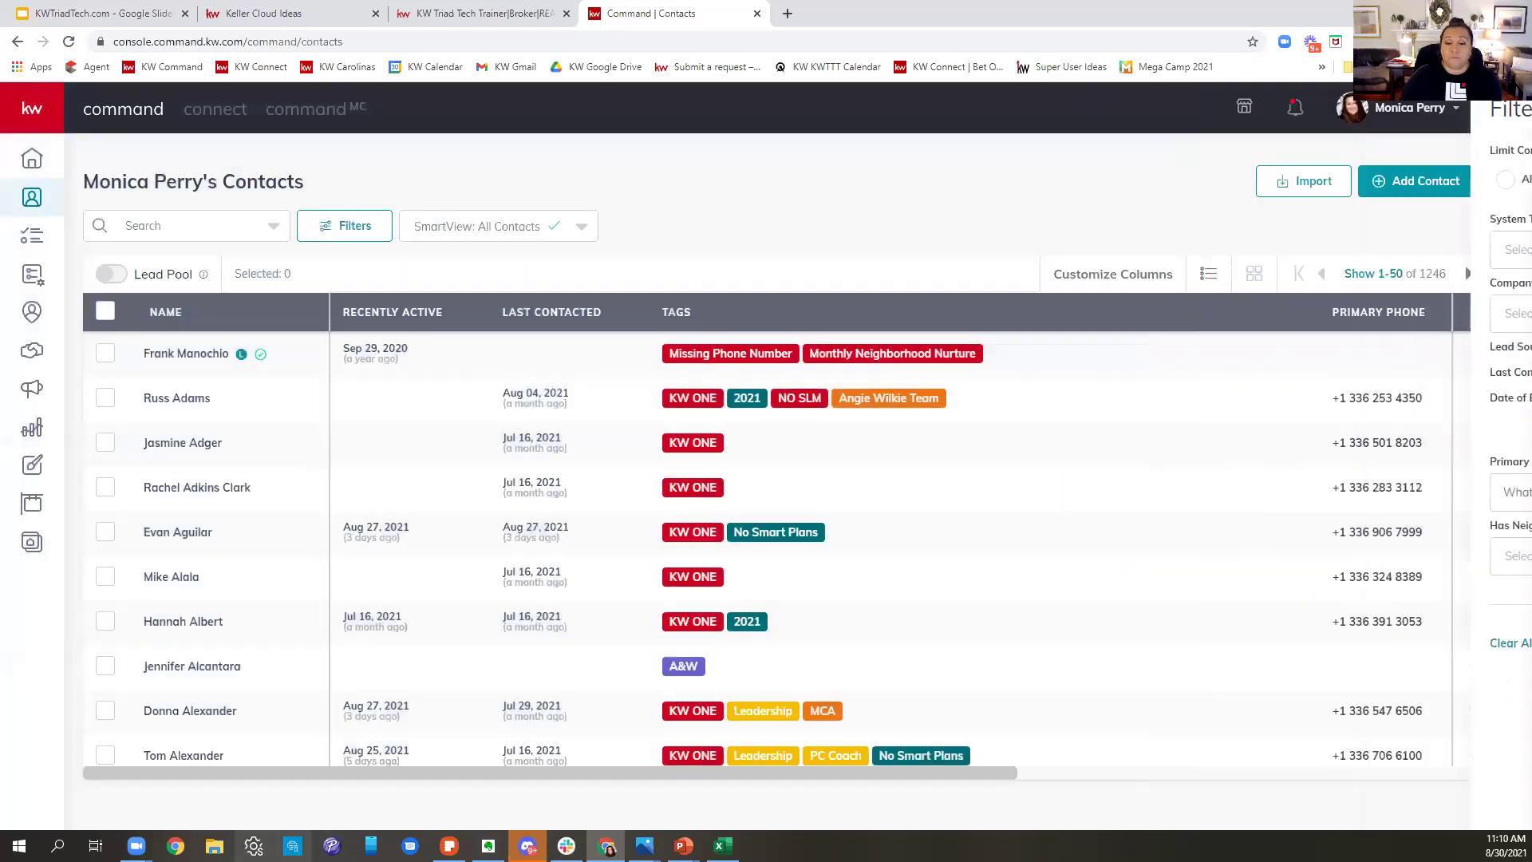
click(689, 405)
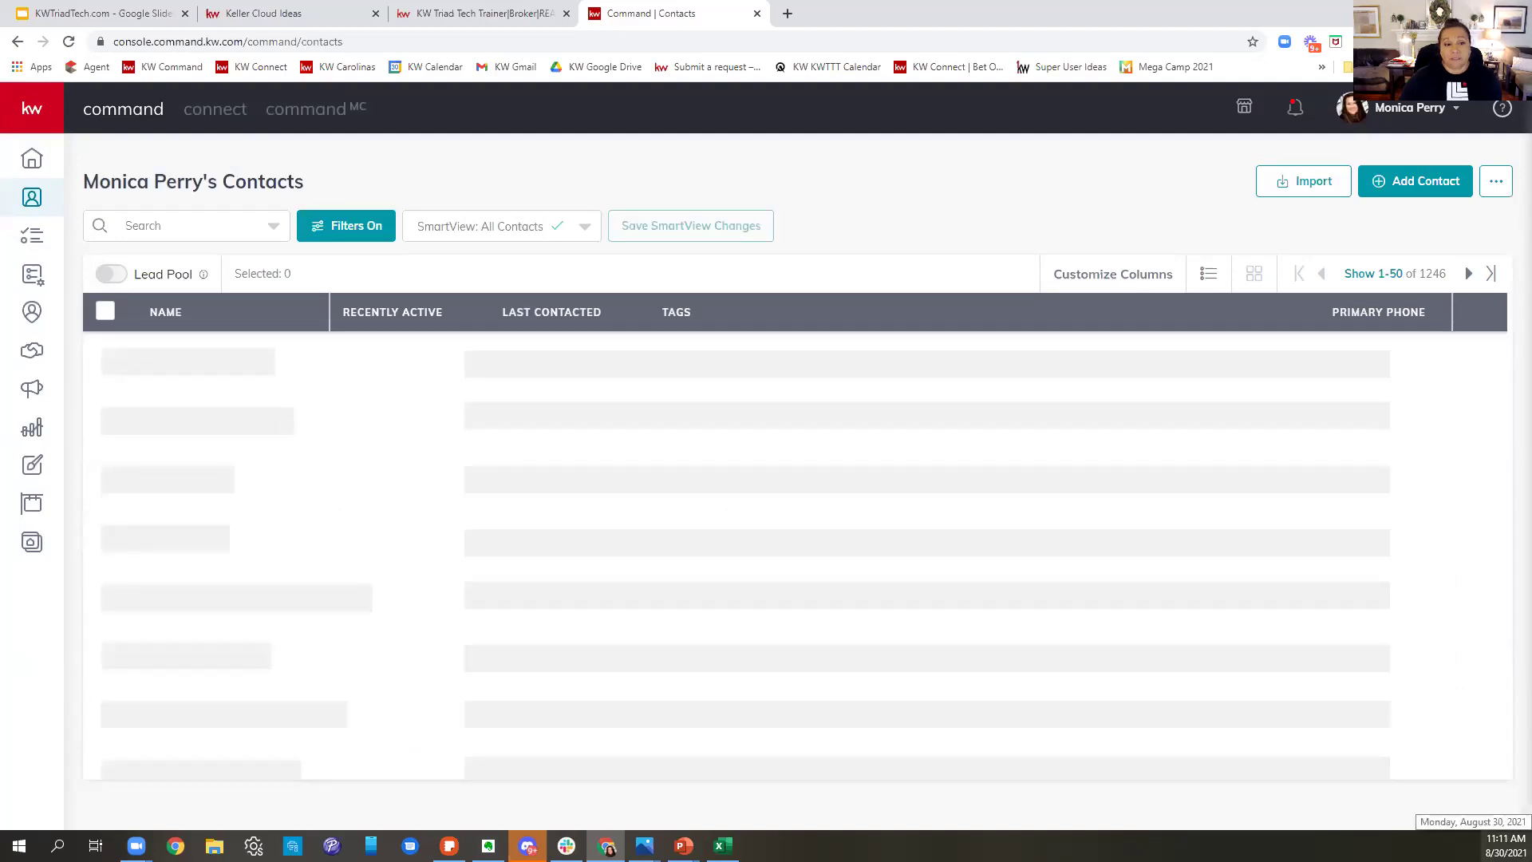
- Show 500 contacts per page and select all 361 KW ONE contacts
scroll(1105, 415, down, 5)
scroll(1111, 431, down, 15)
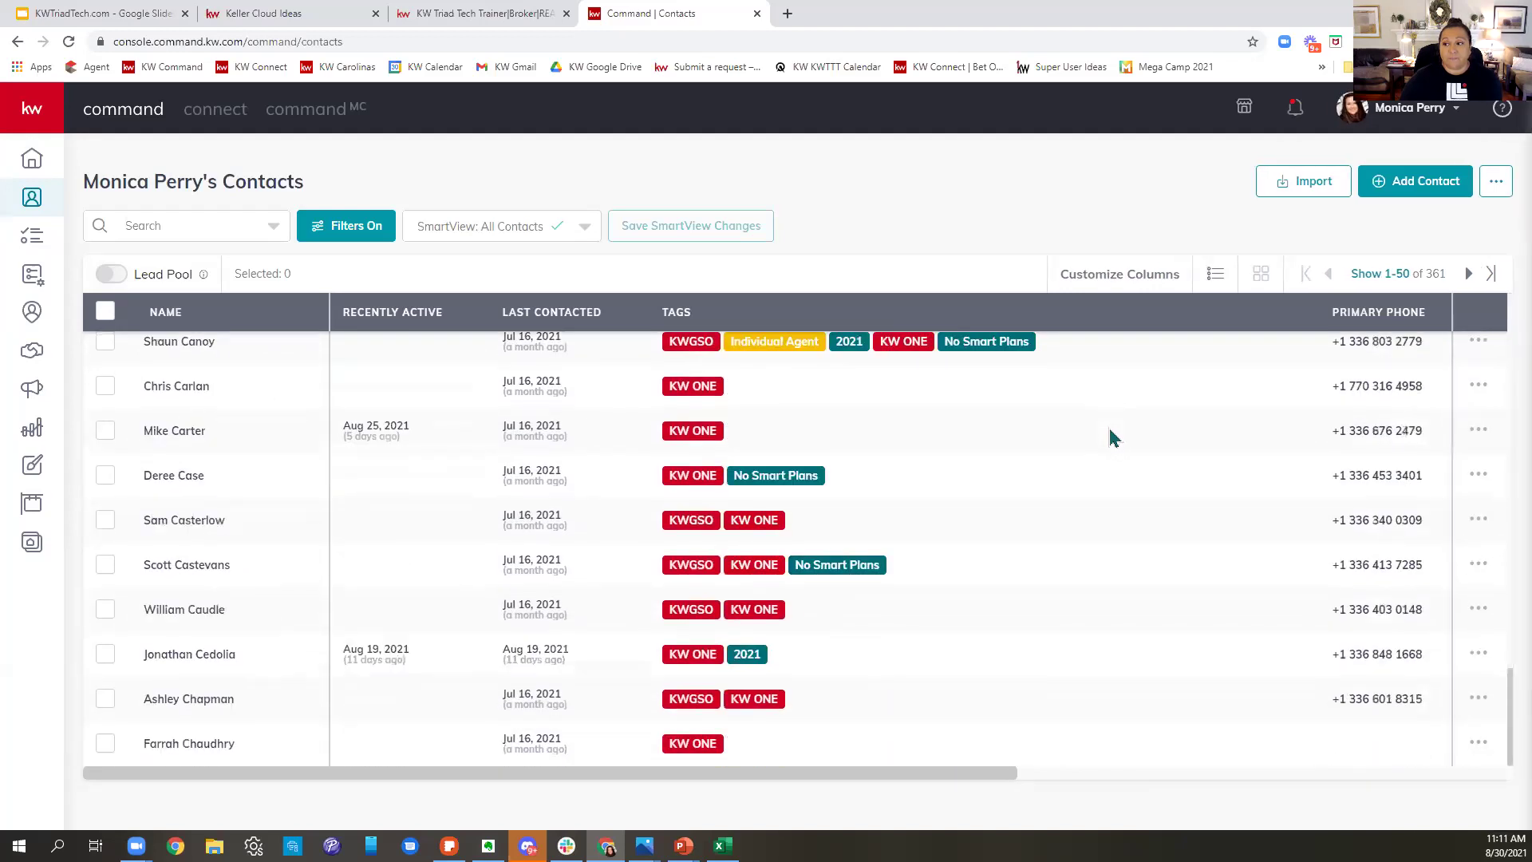
scroll(1054, 531, up, 15)
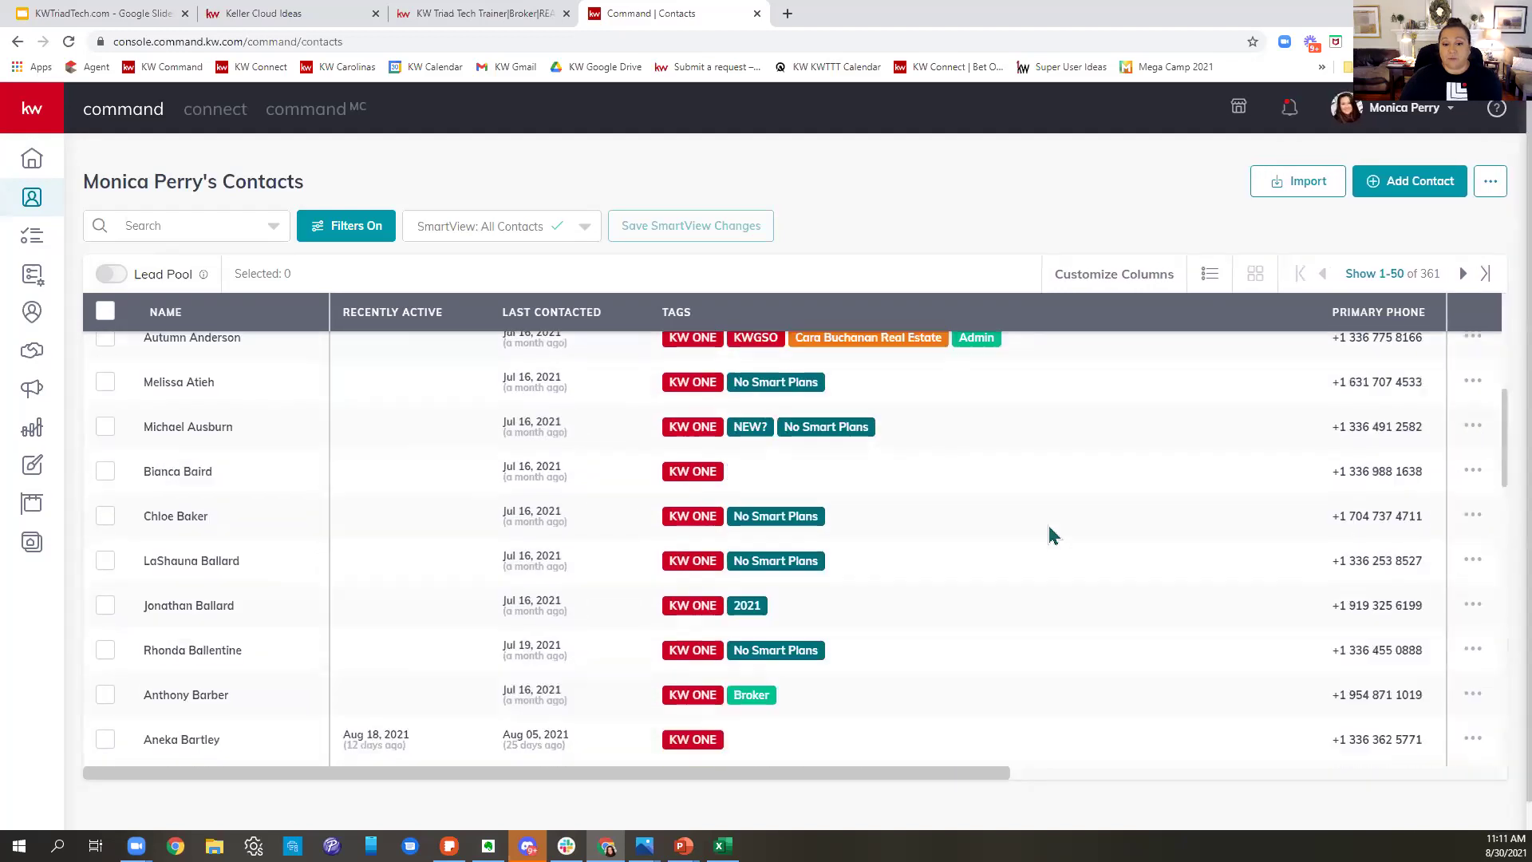
scroll(1052, 535, up, 5)
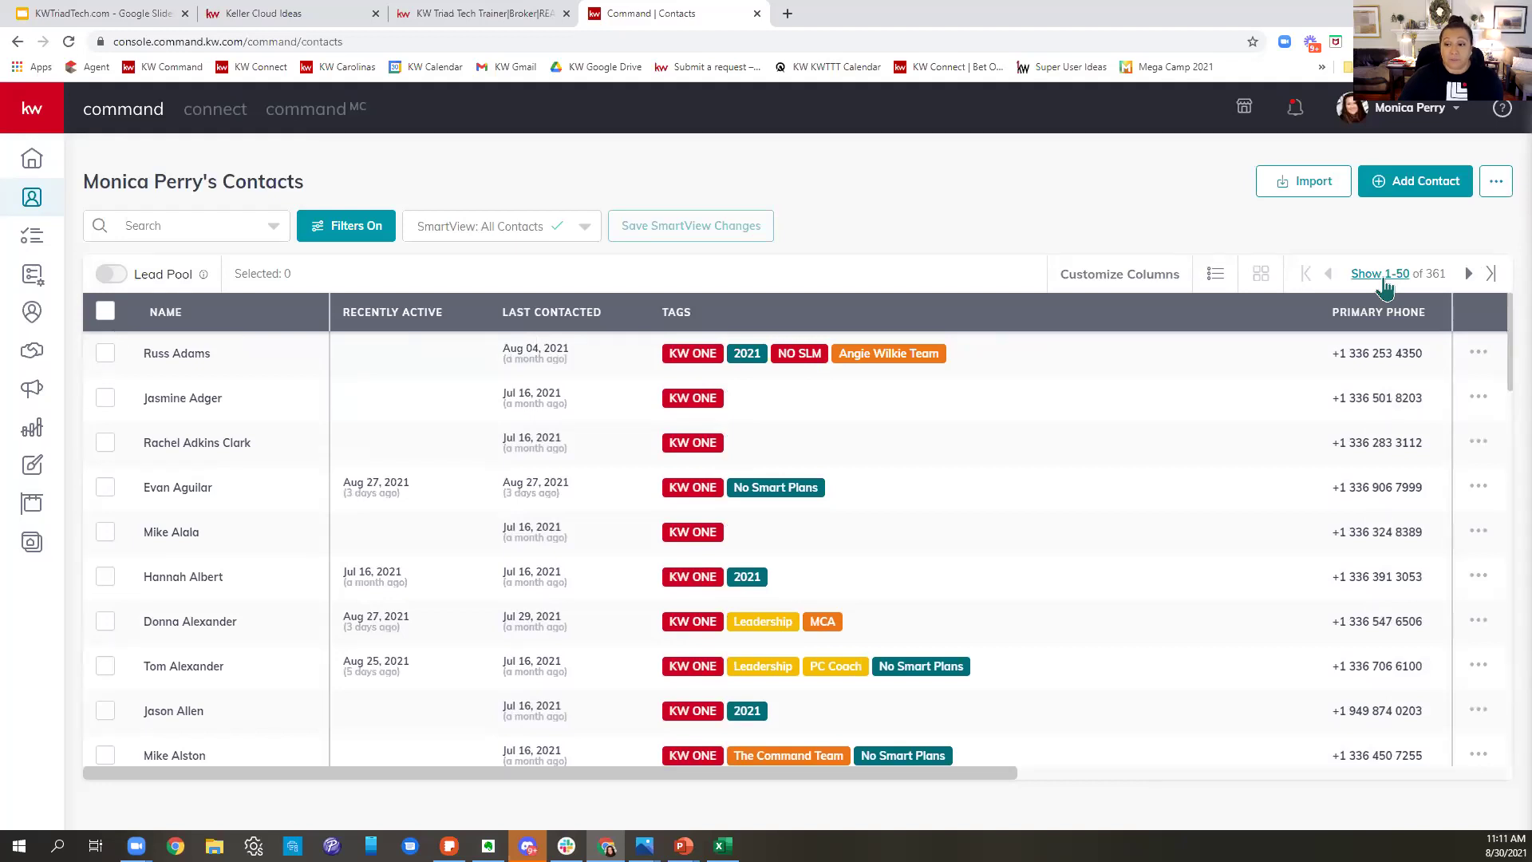
click(1383, 279)
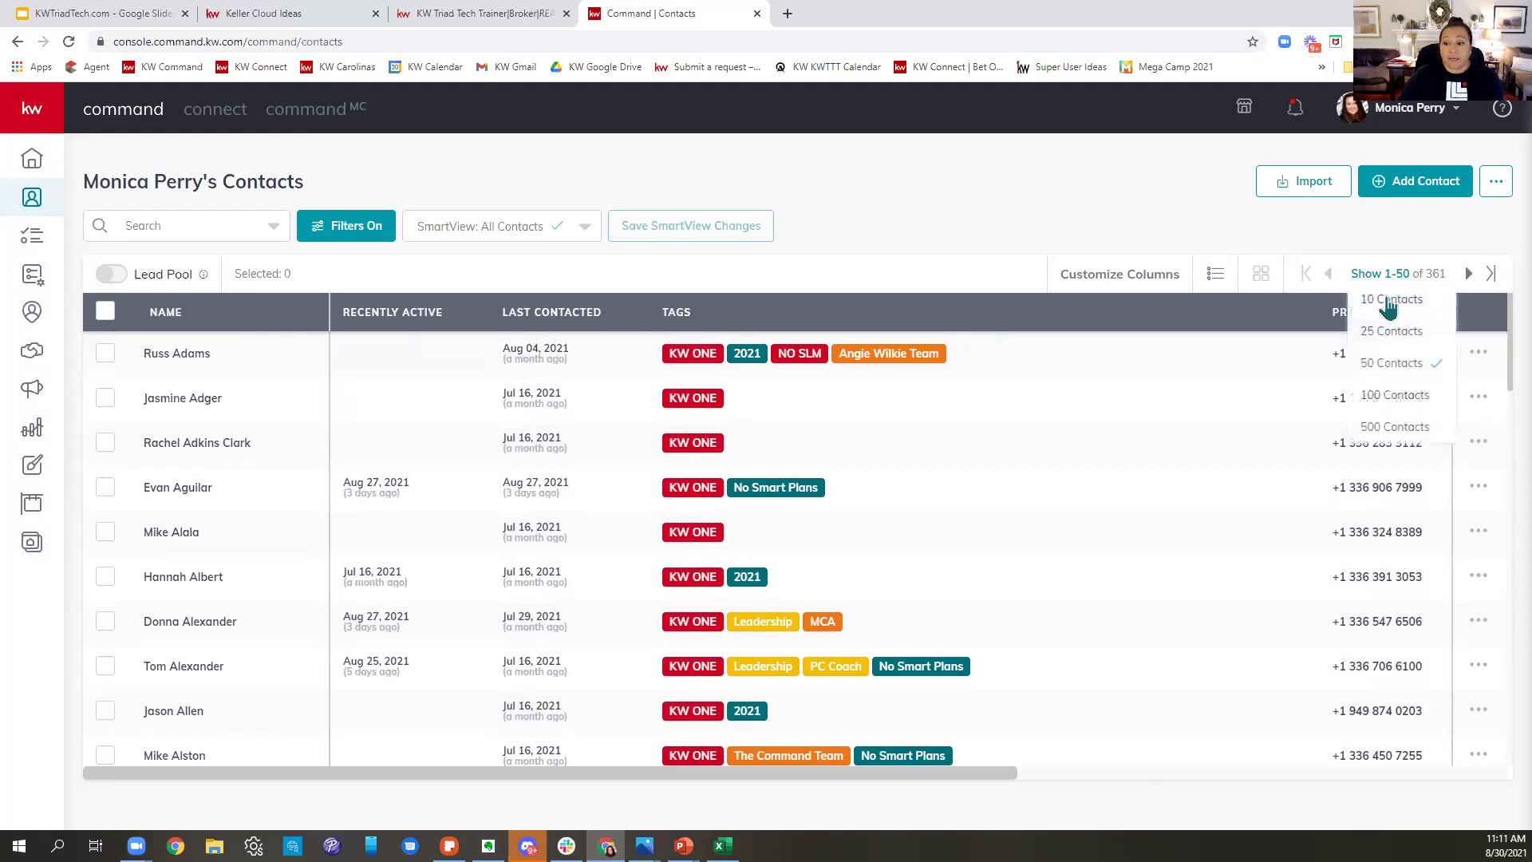
click(1403, 431)
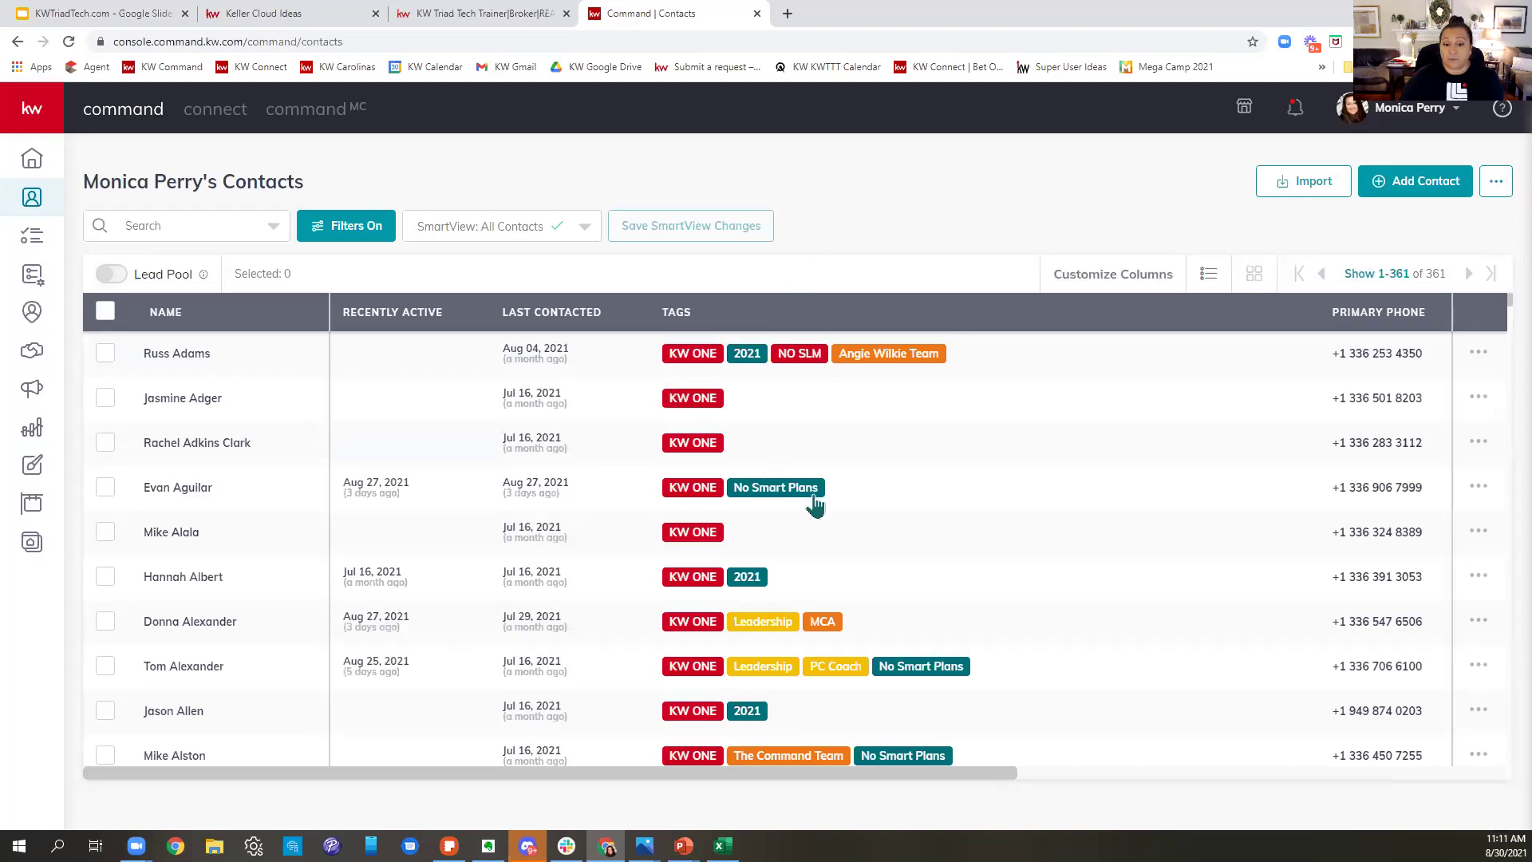
scroll(815, 503, down, 15)
scroll(814, 499, up, 15)
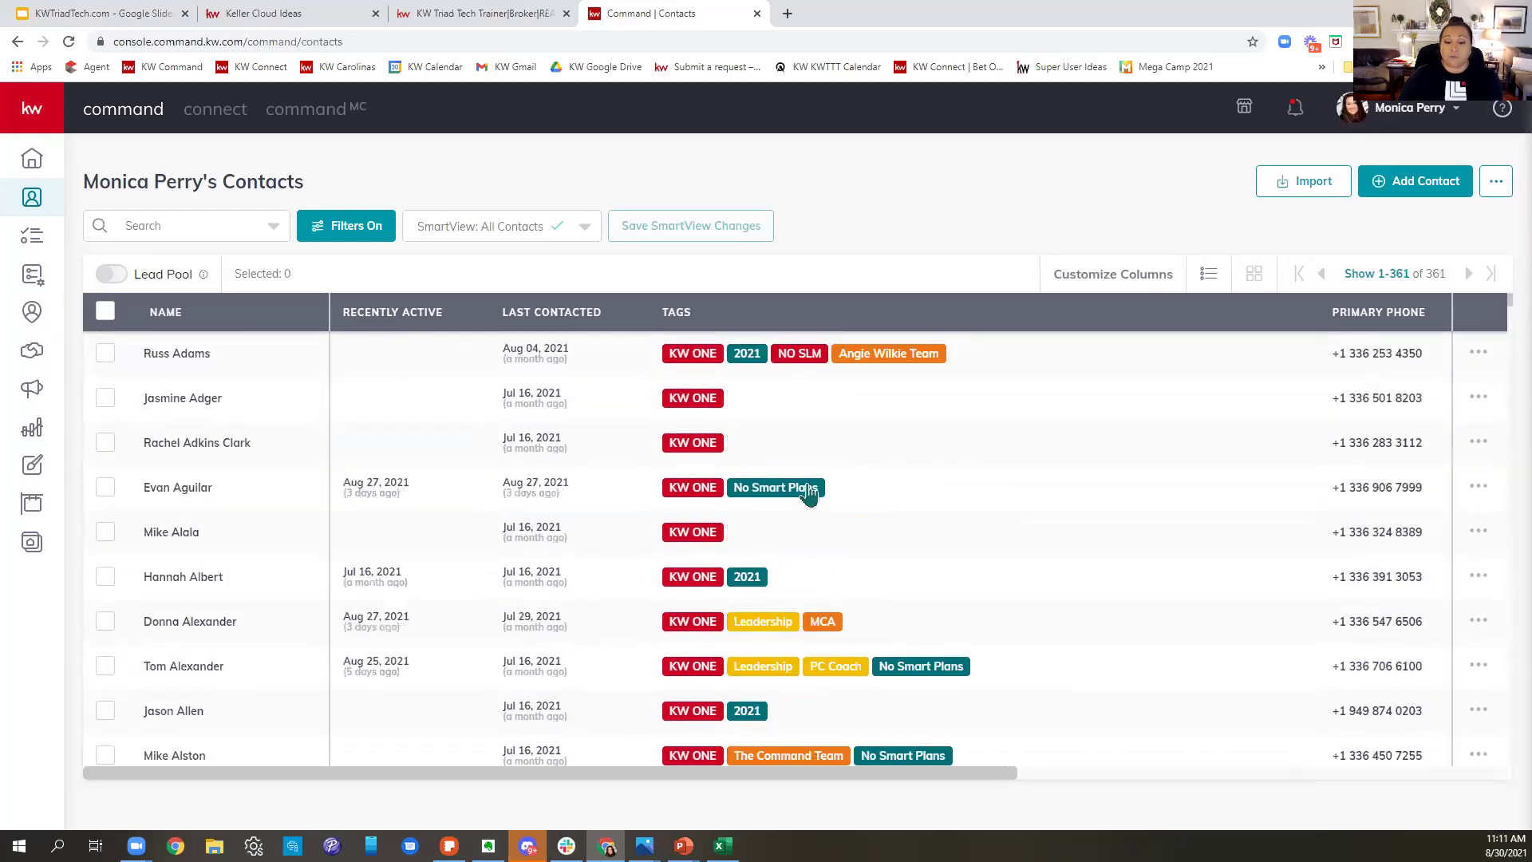
click(105, 313)
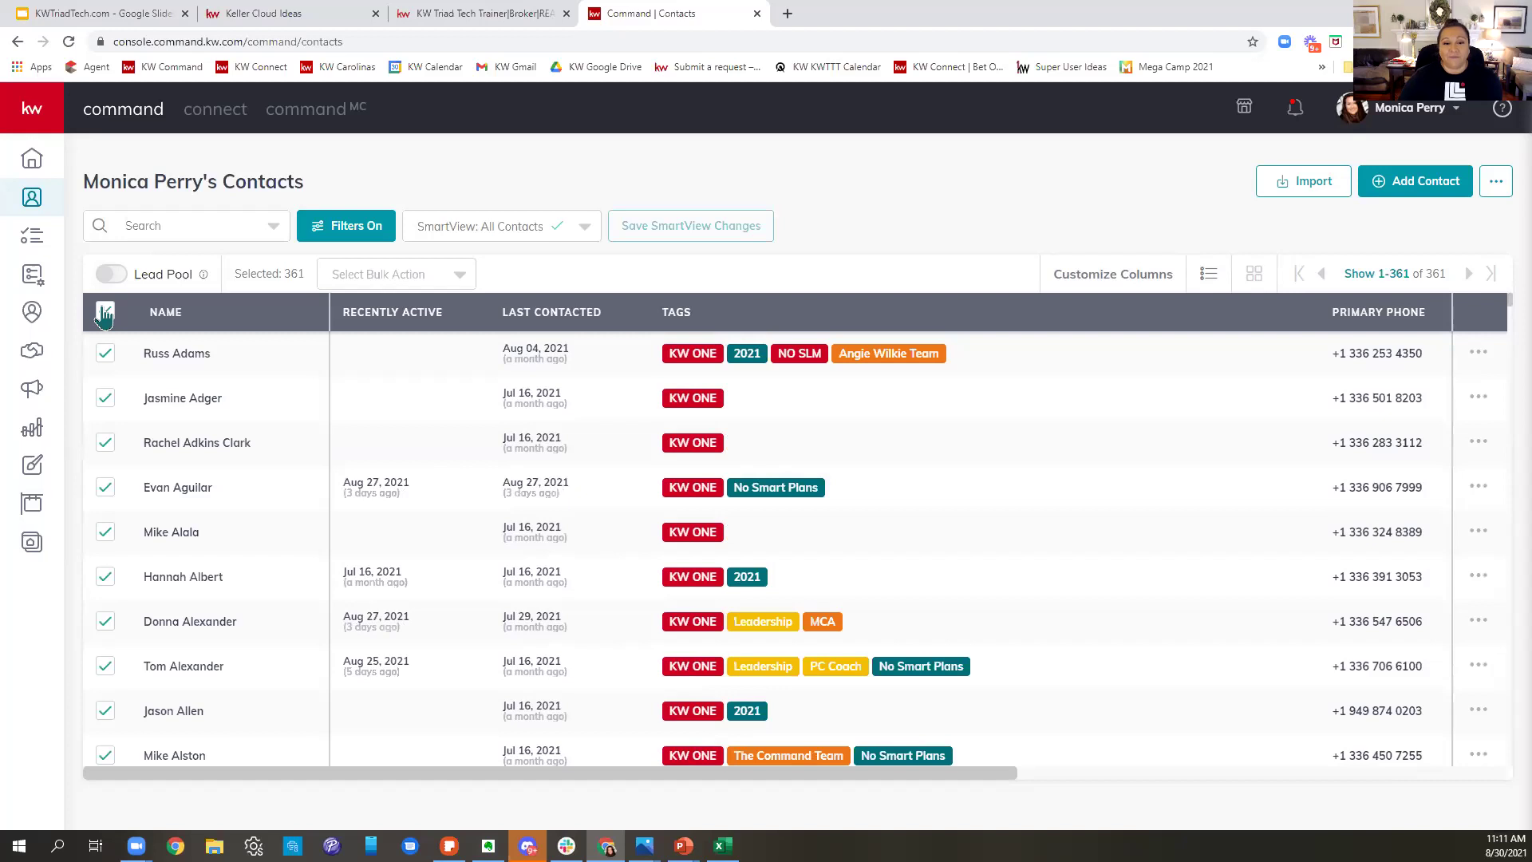
- Choose Add to SmartPlan from the bulk actions for the 361 selected contacts
click(430, 275)
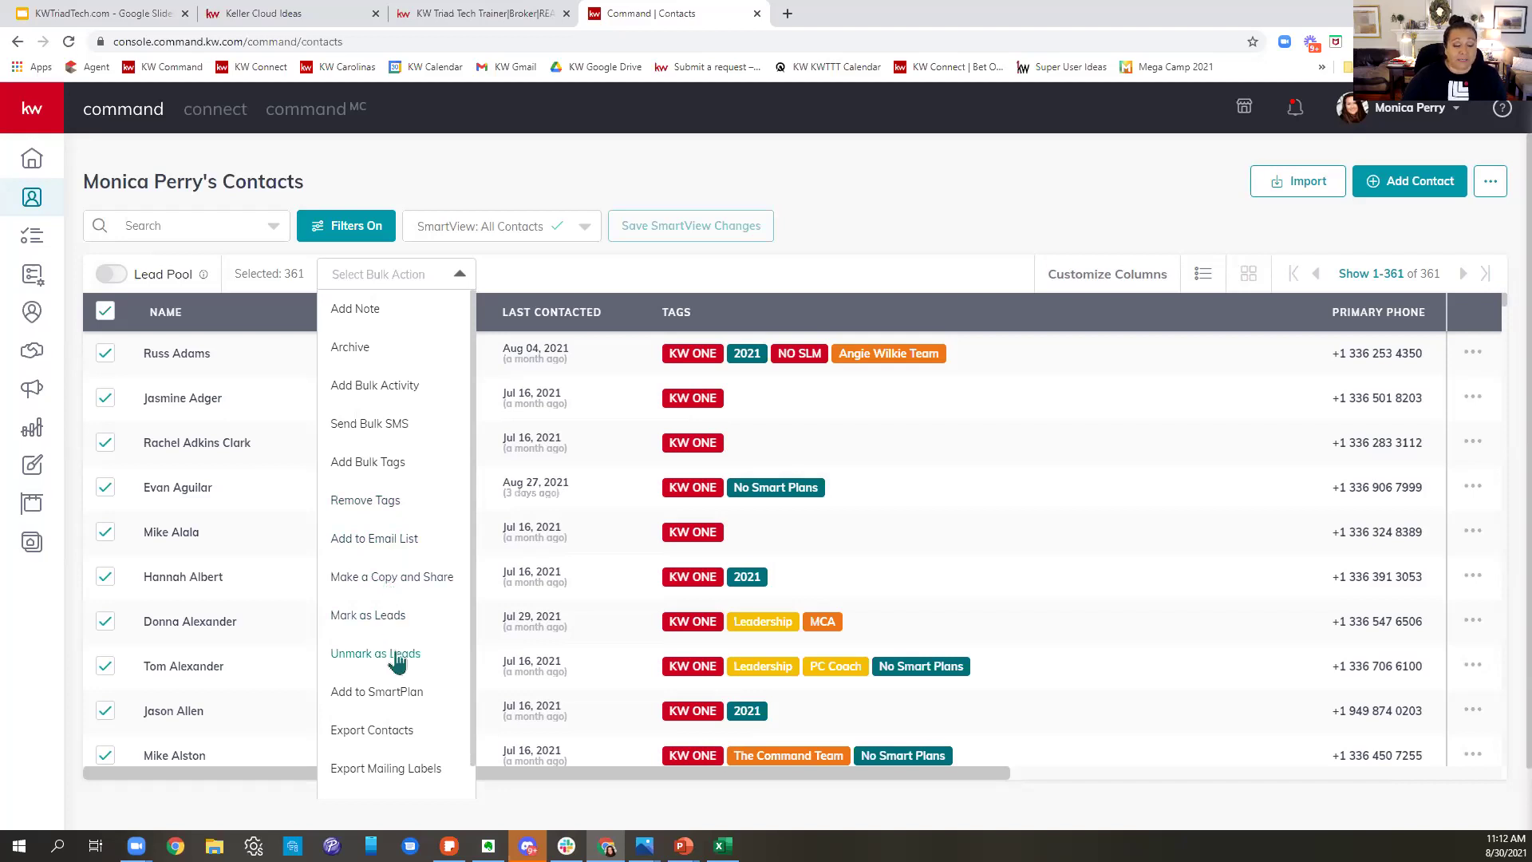
click(391, 694)
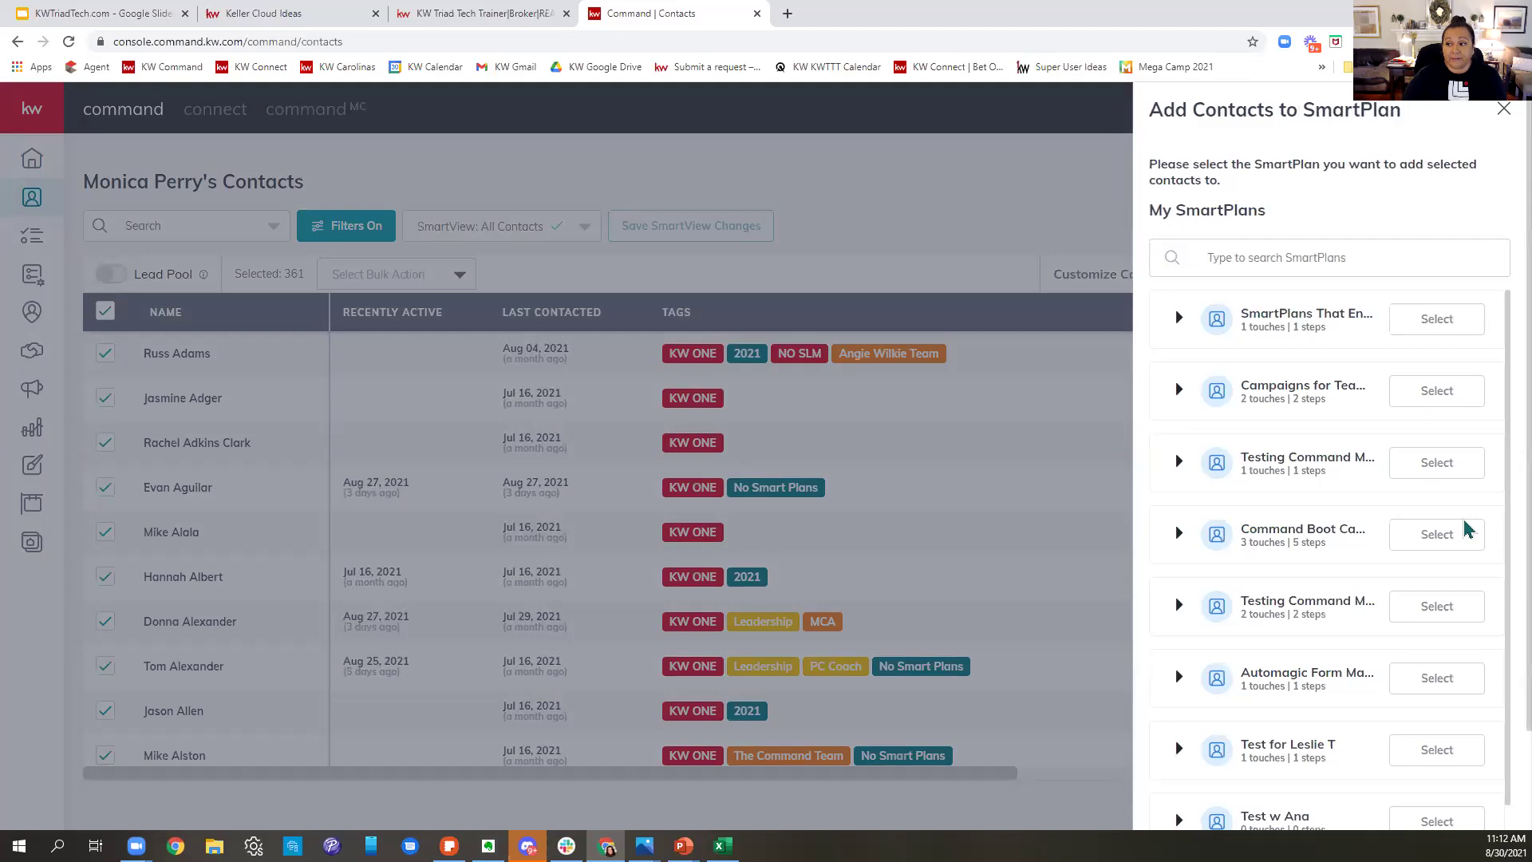
- Search SmartPlans for 'quarterly' and select My Quarterly Call Plan
click(1328, 260)
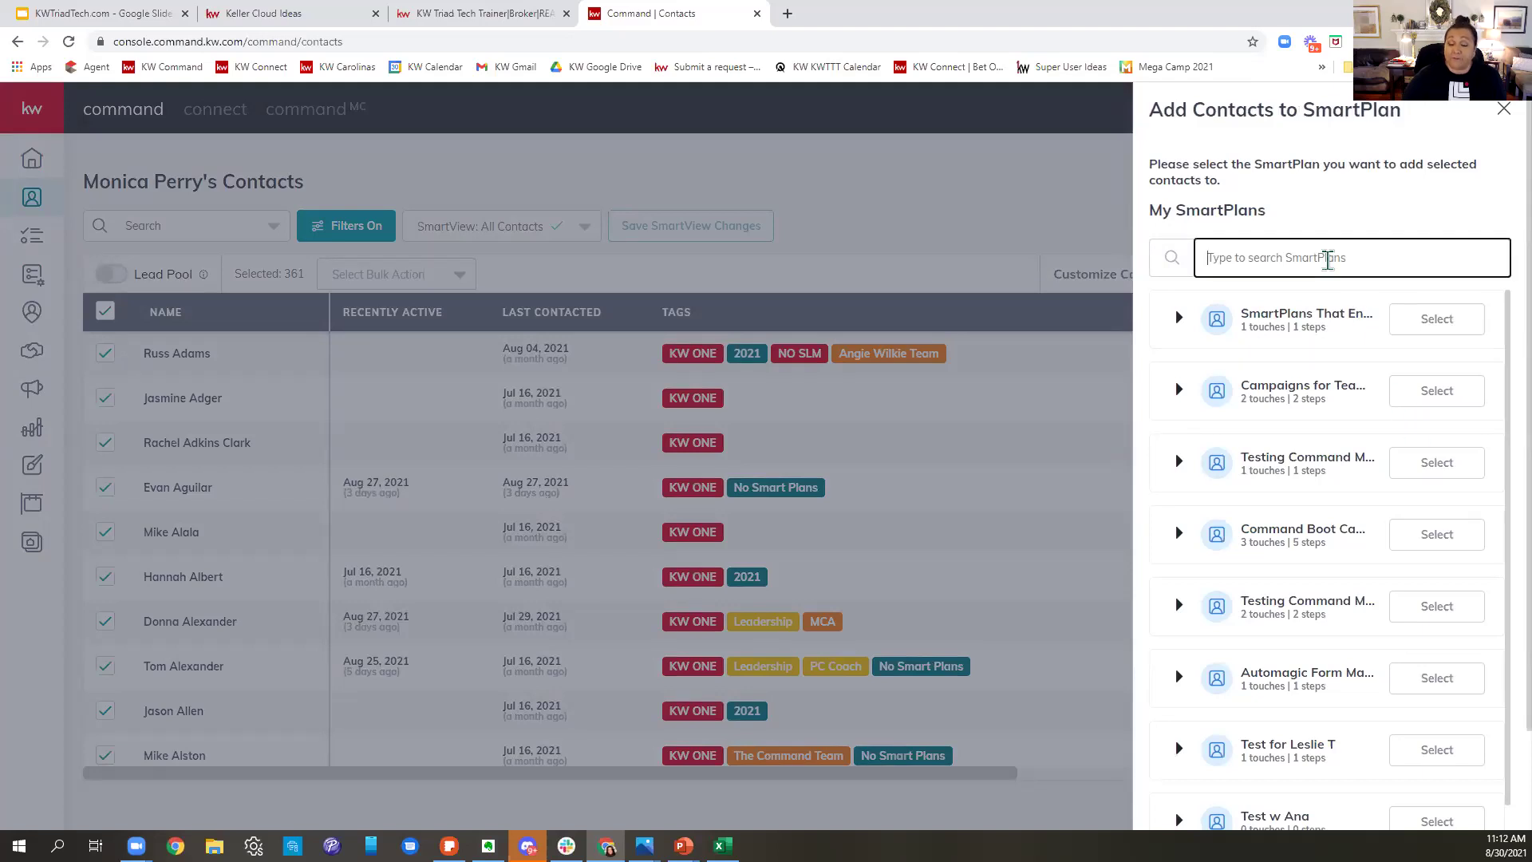
text(q)
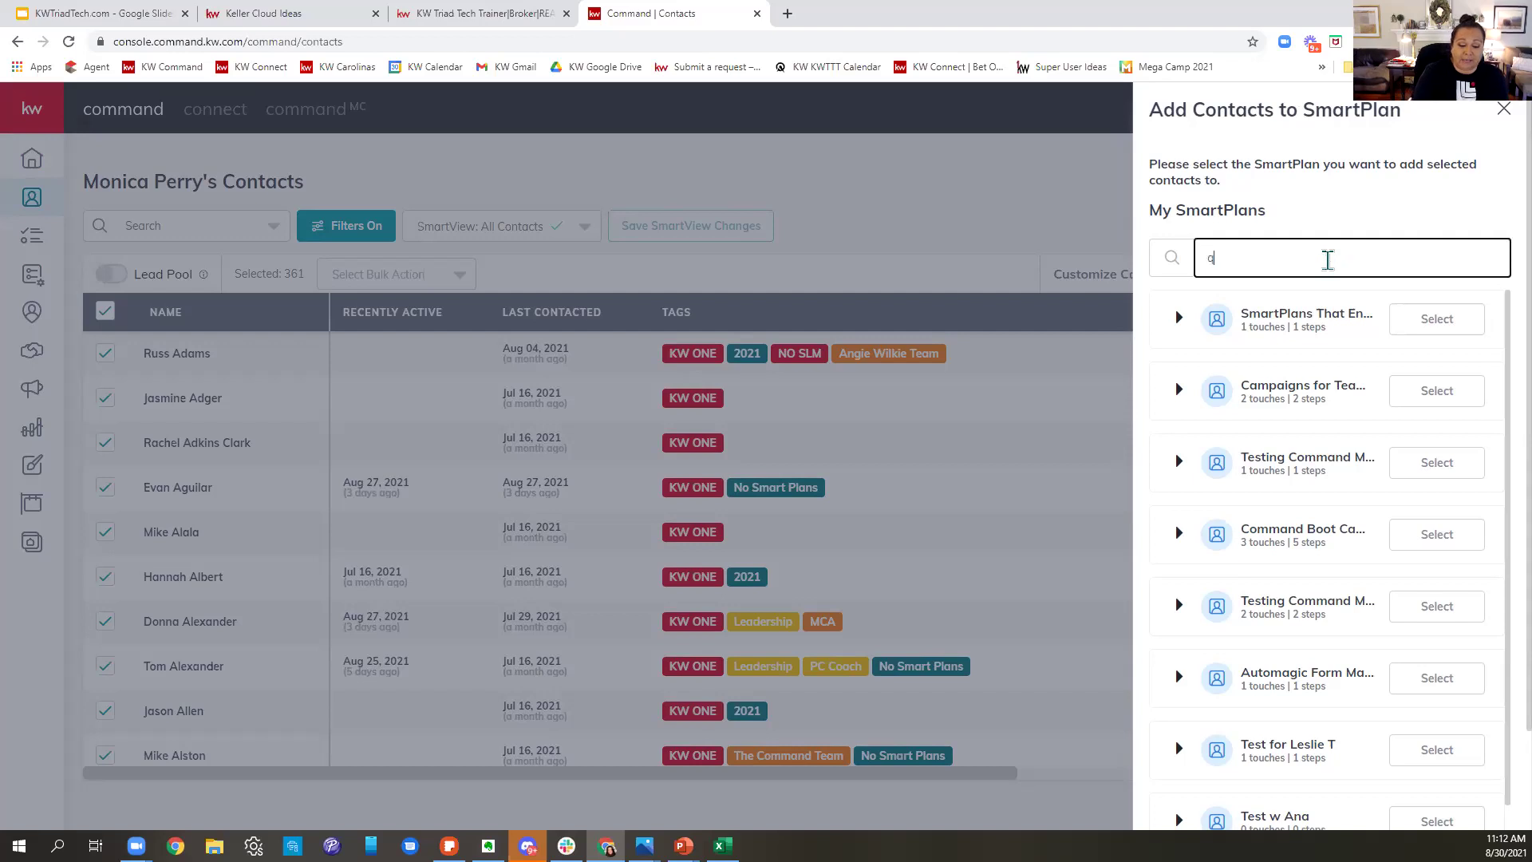
text(uarterly)
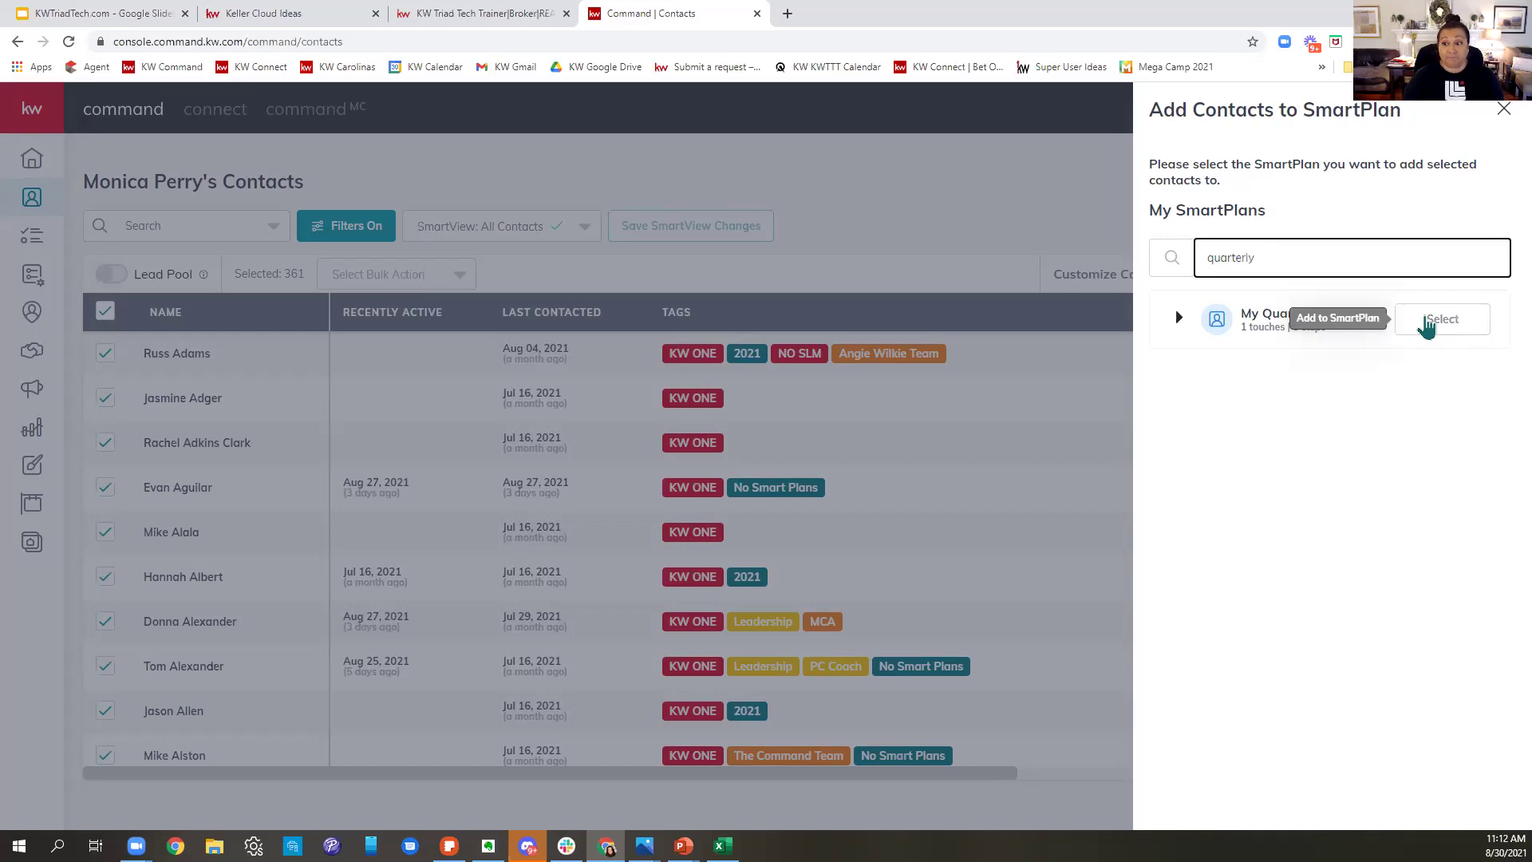
click(1451, 319)
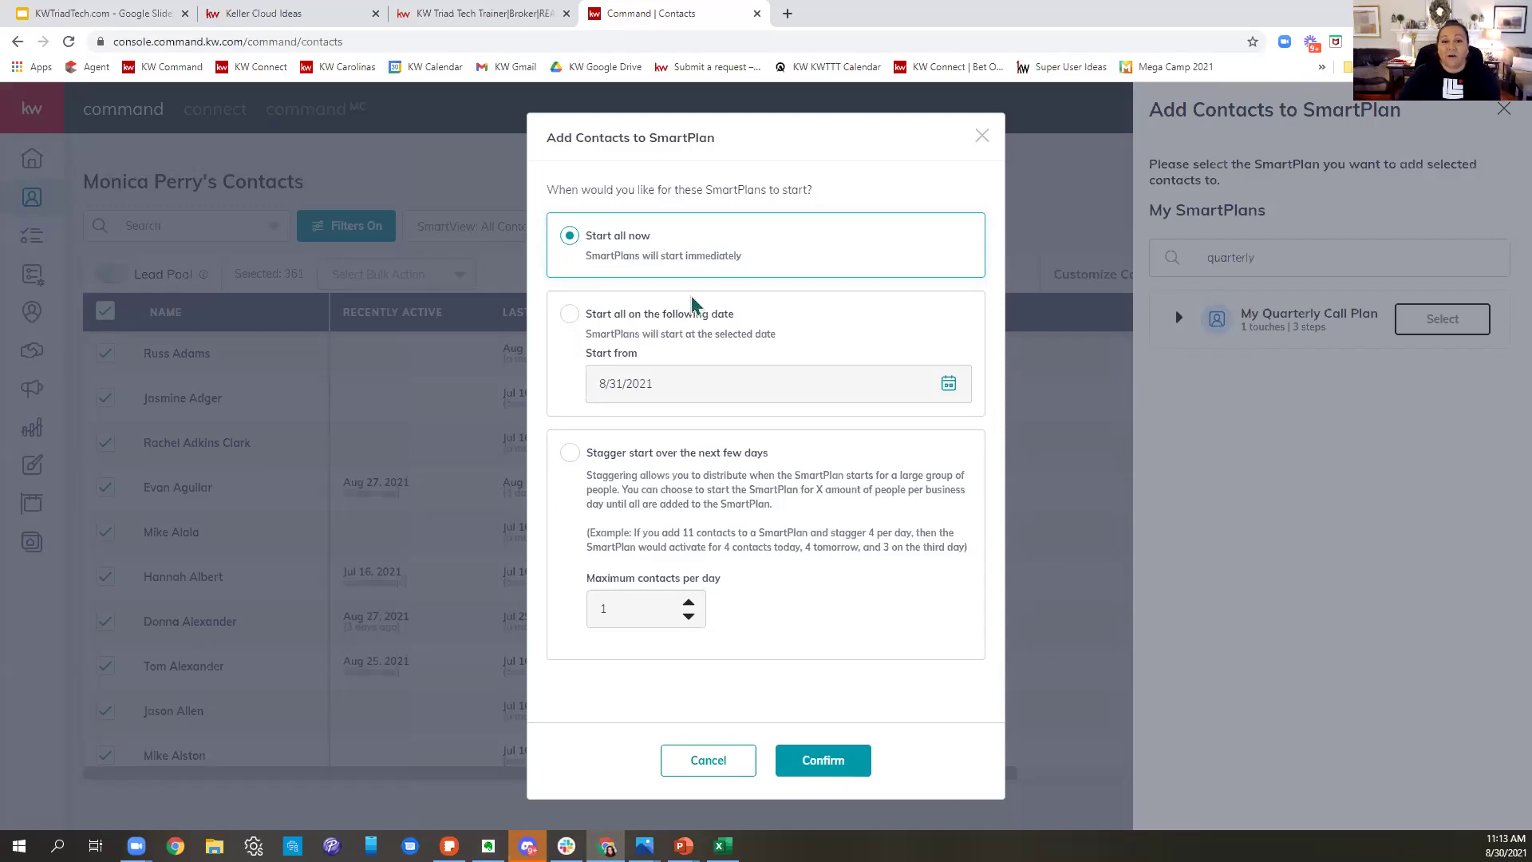
- Try the start options, staggering the start with a 5 contacts-per-day limit
click(571, 315)
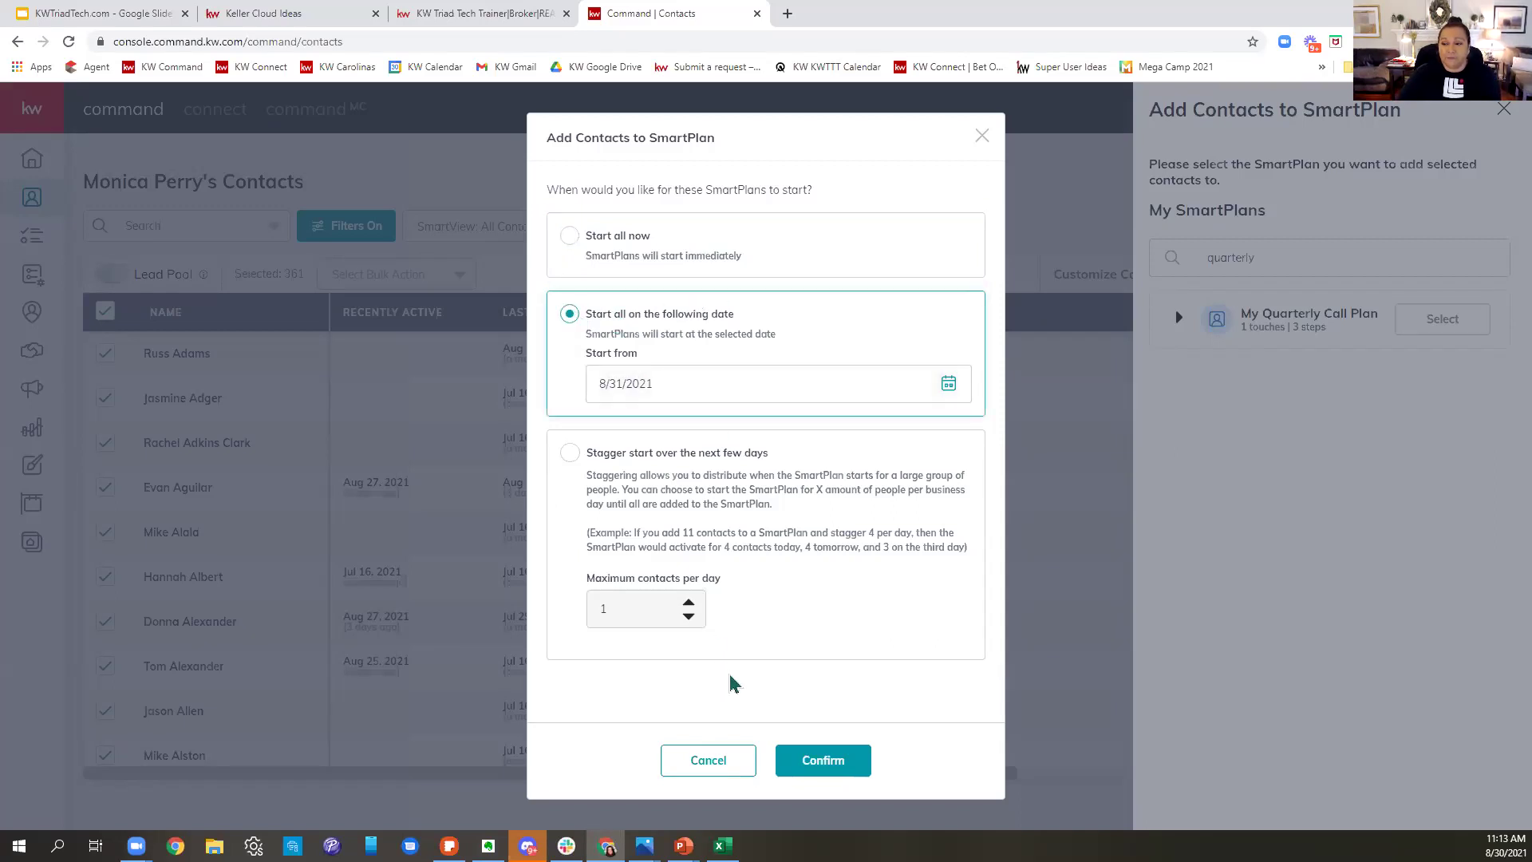
click(571, 455)
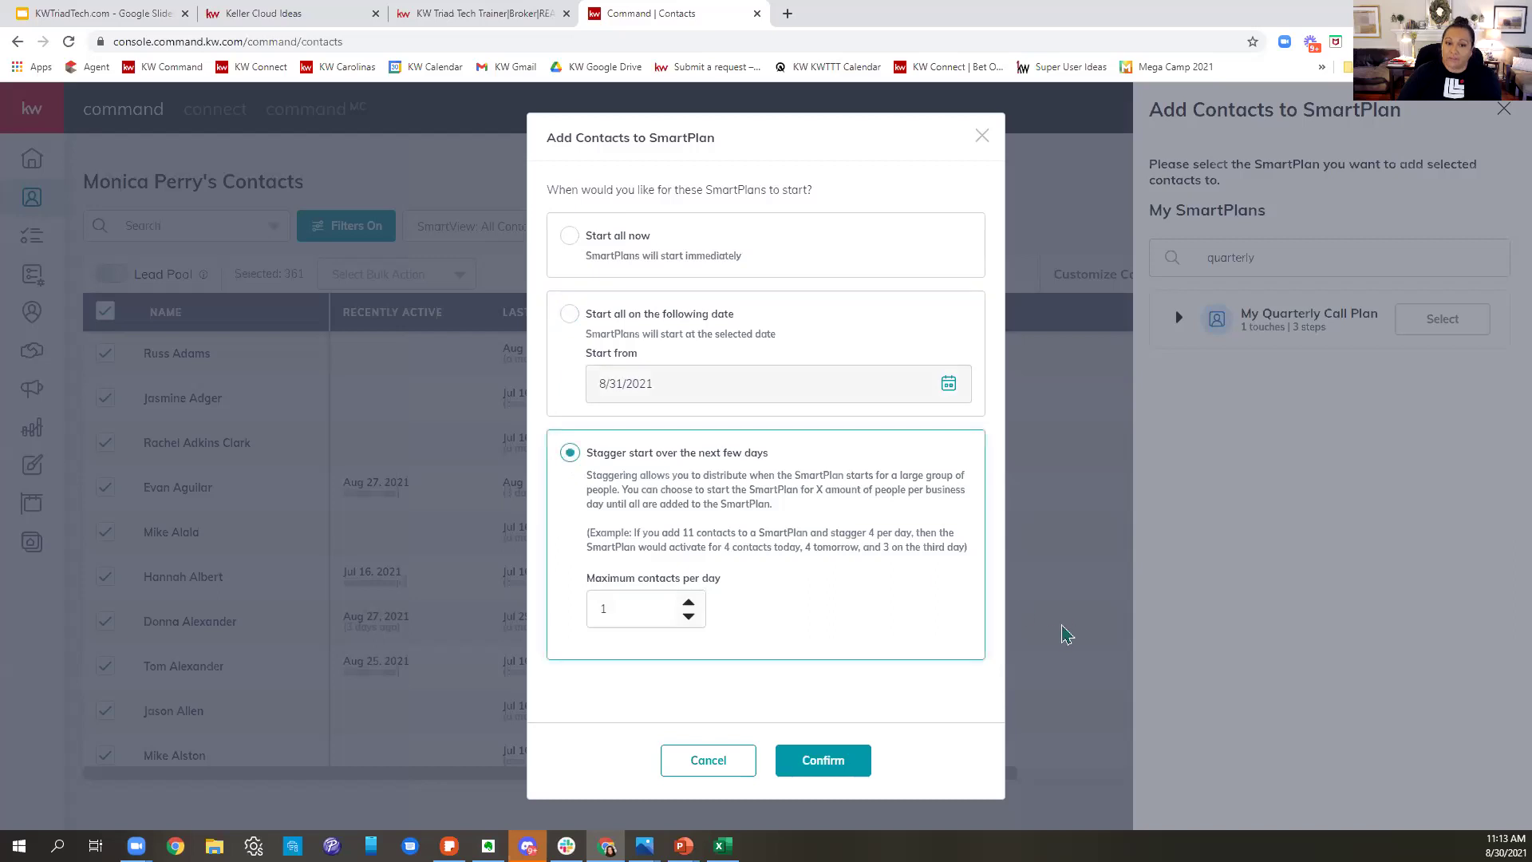
click(689, 604)
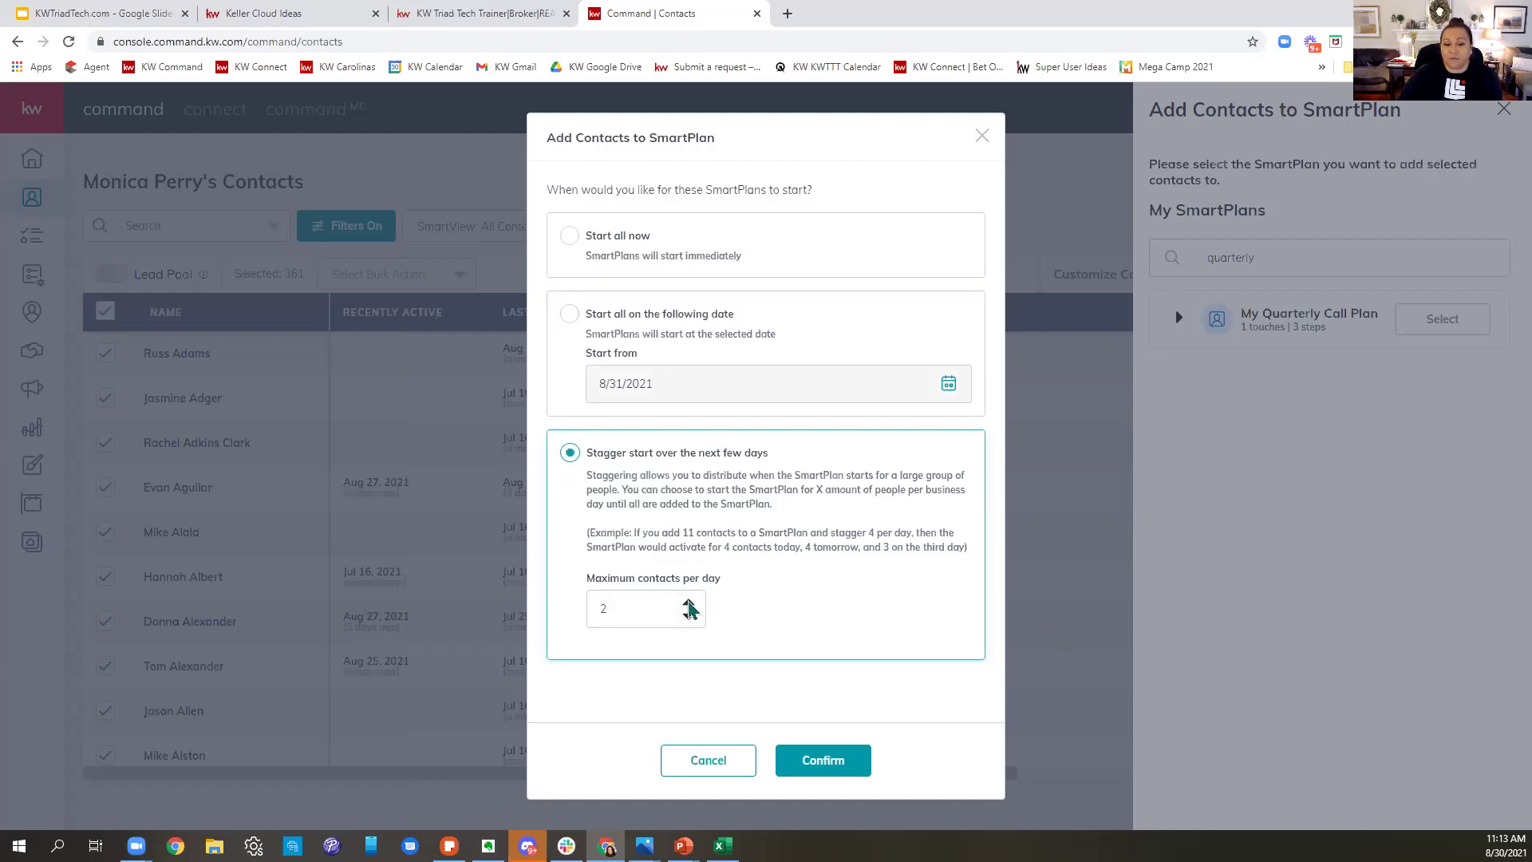
click(689, 603)
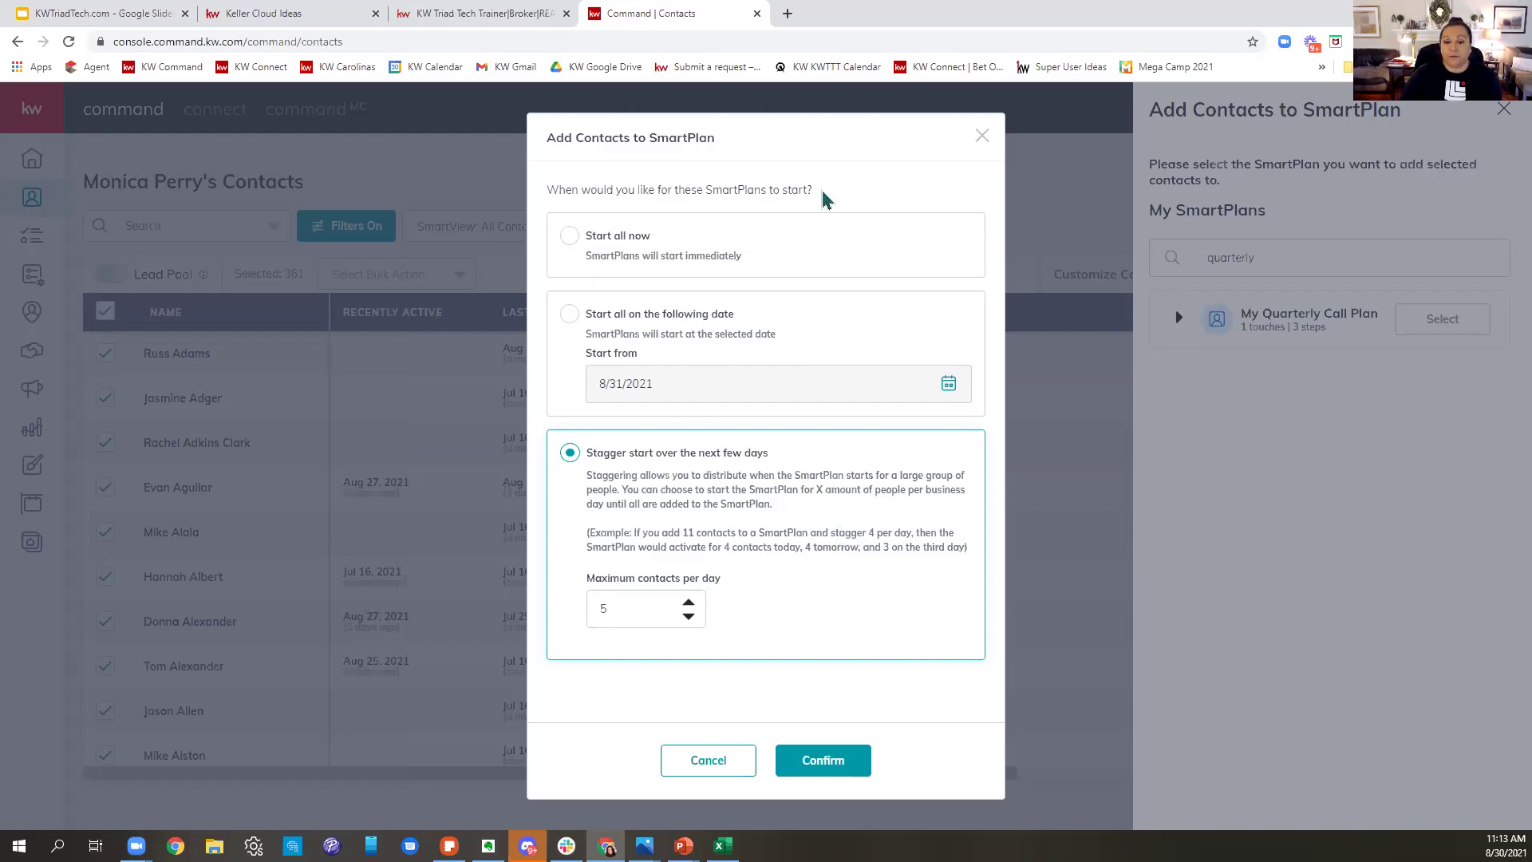
- Close the start options and SmartPlan panel without adding the contacts
click(981, 135)
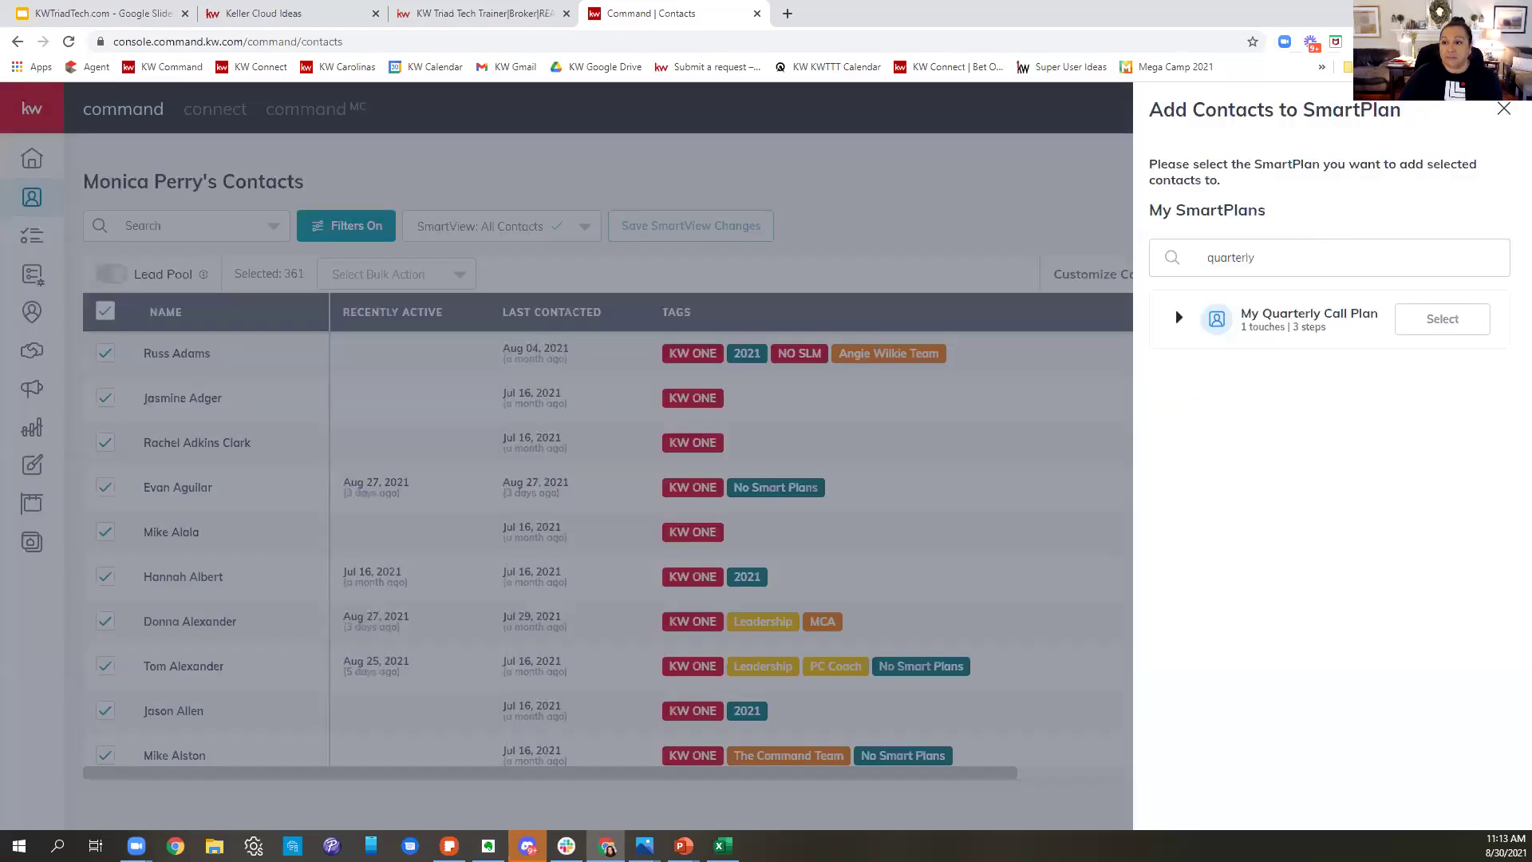
click(1501, 120)
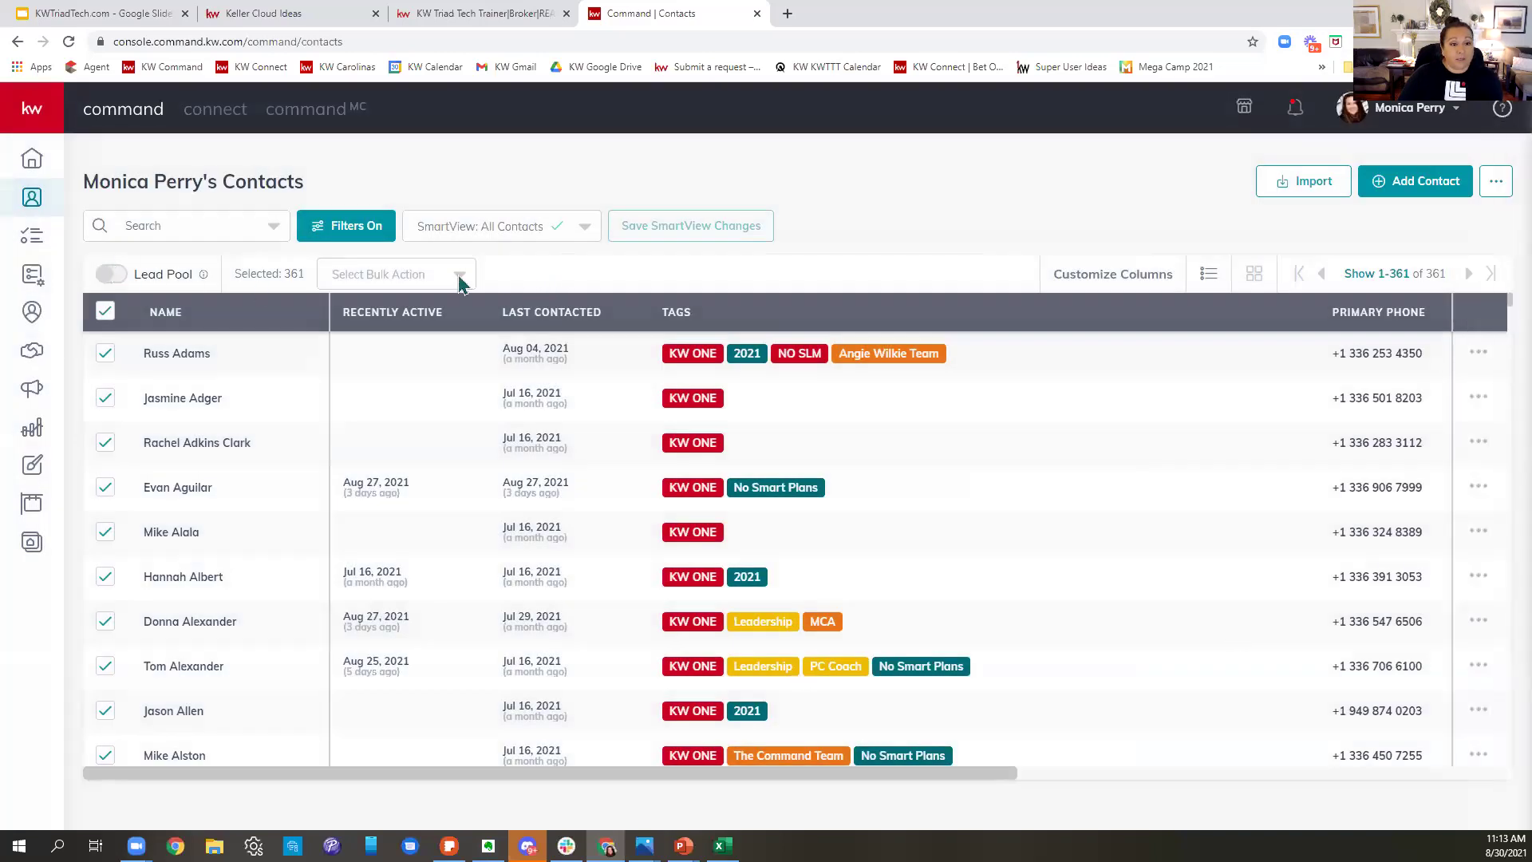
click(411, 278)
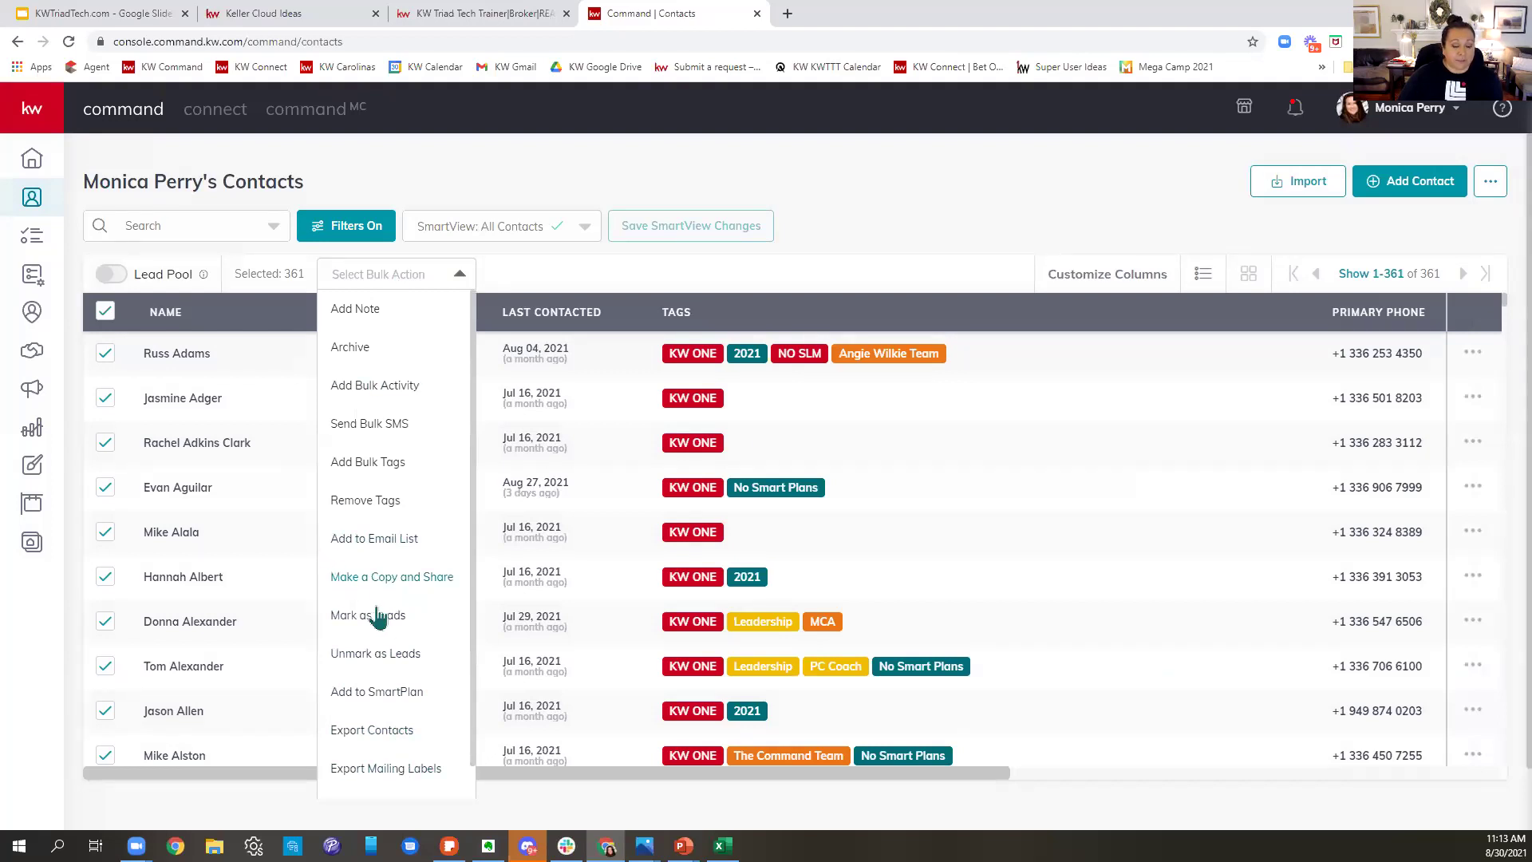
- Dismiss the bulk action list and open Customize Columns for the All Contacts SmartView
scroll(391, 631, down, 1)
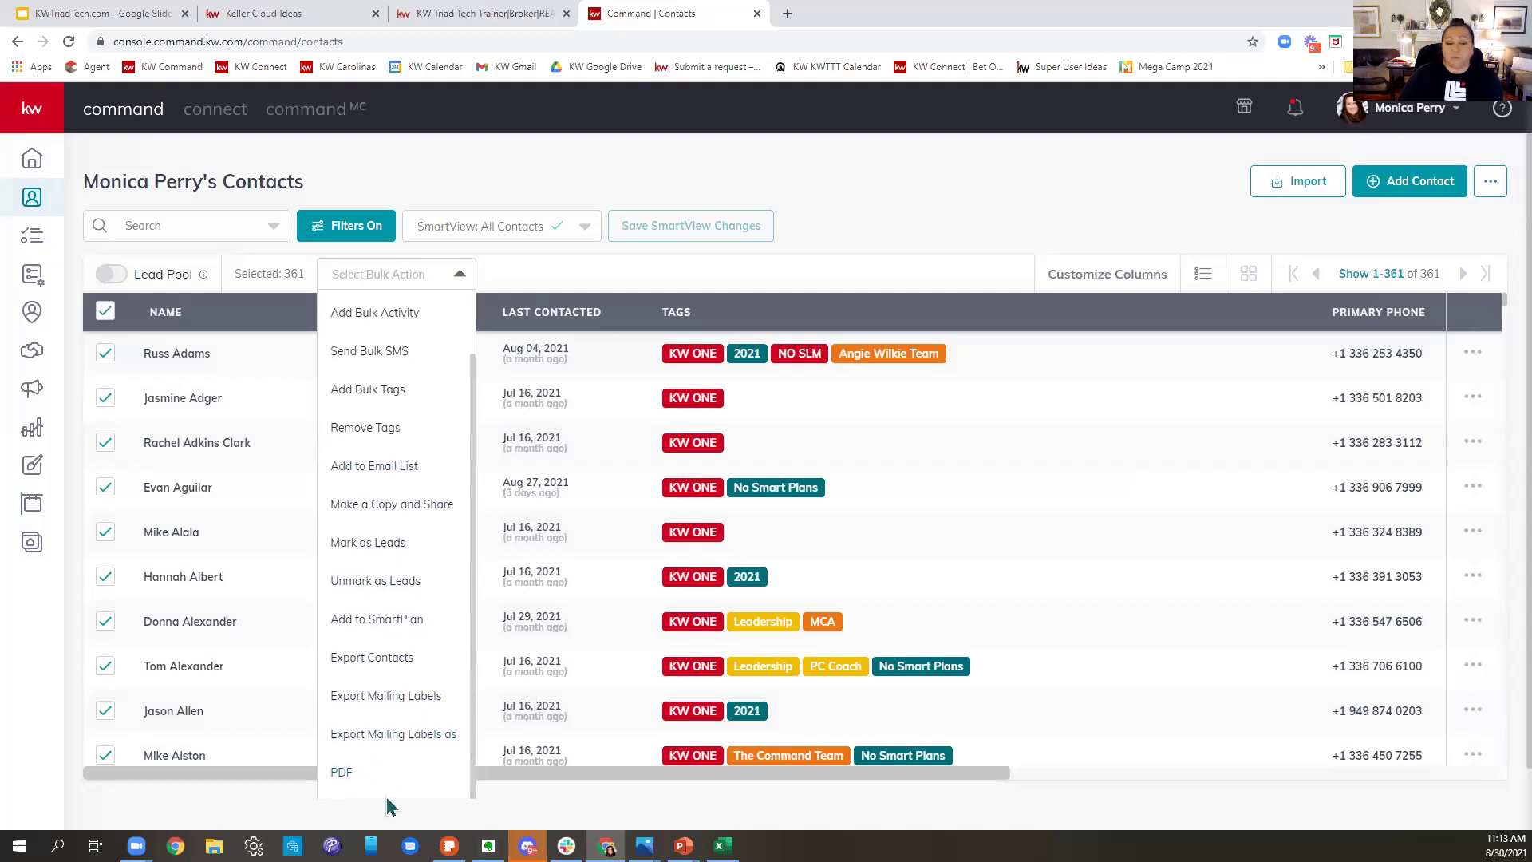
click(816, 178)
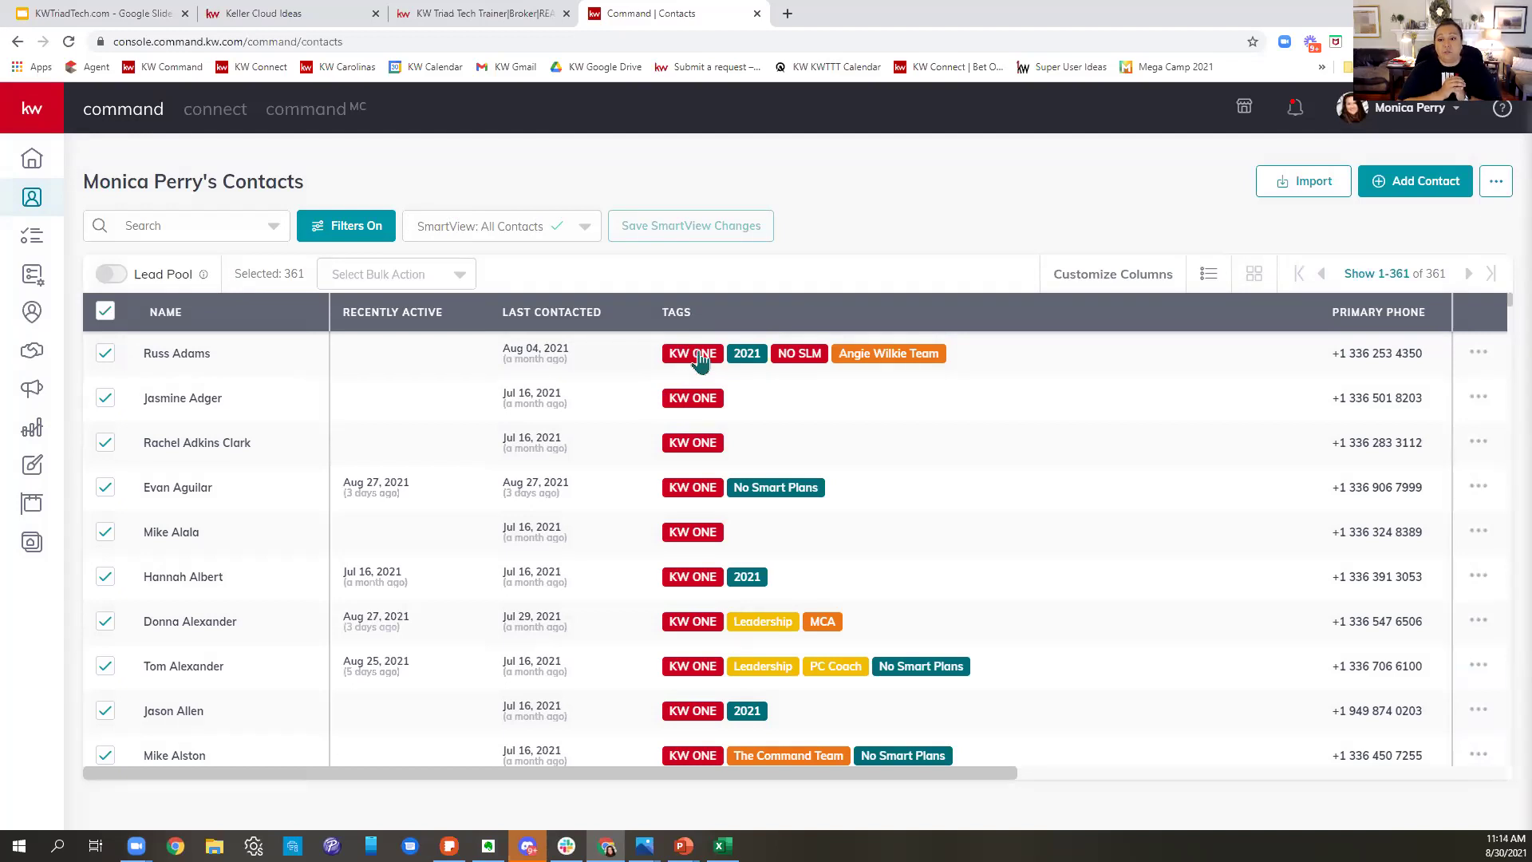
click(1061, 281)
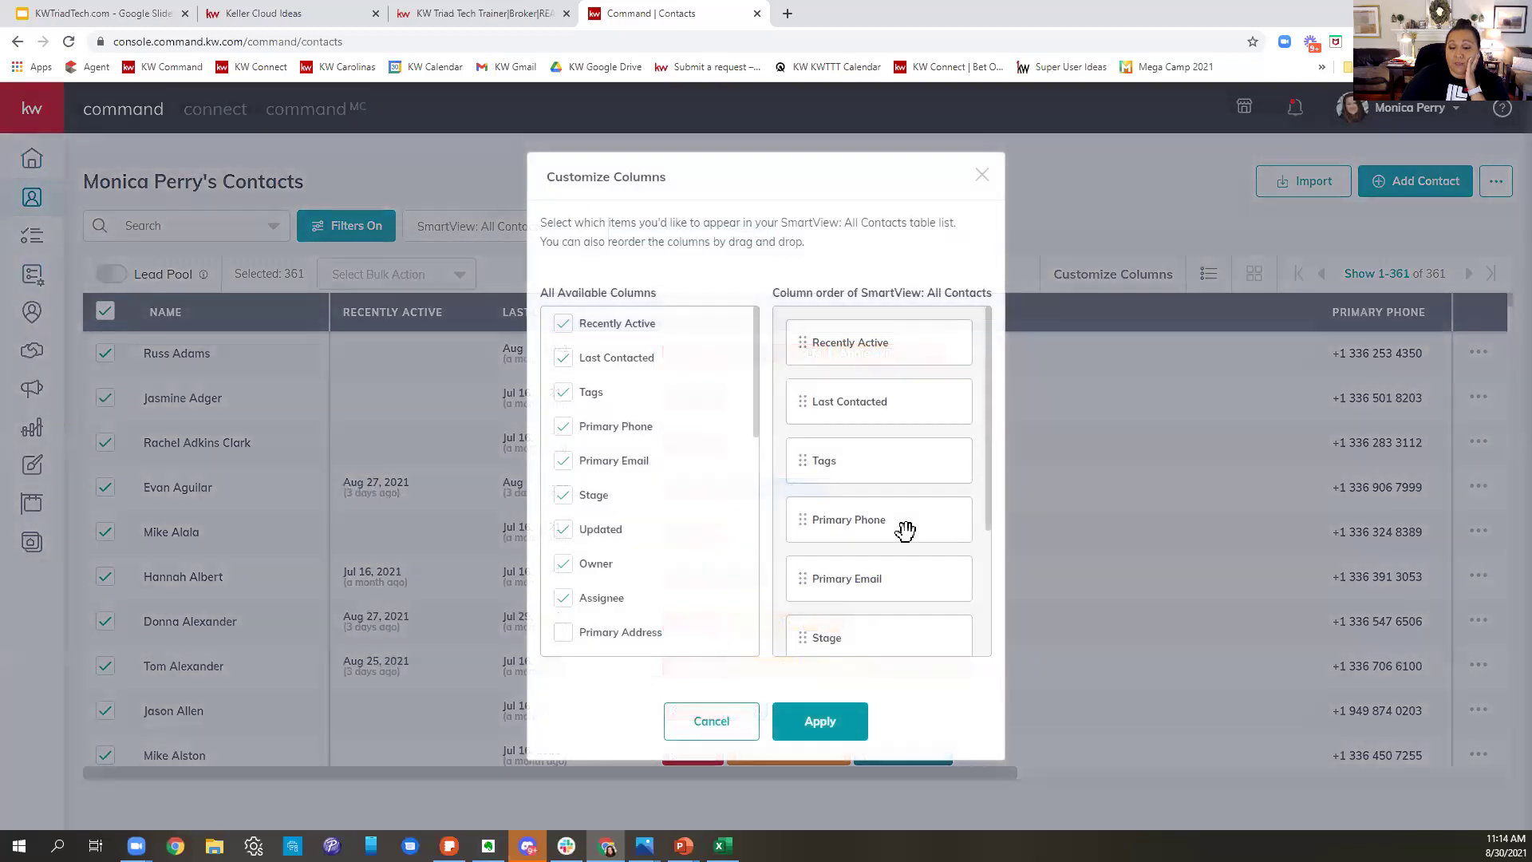
- Move Primary Phone to the top of the column order and apply it
drag(906, 529, 917, 296)
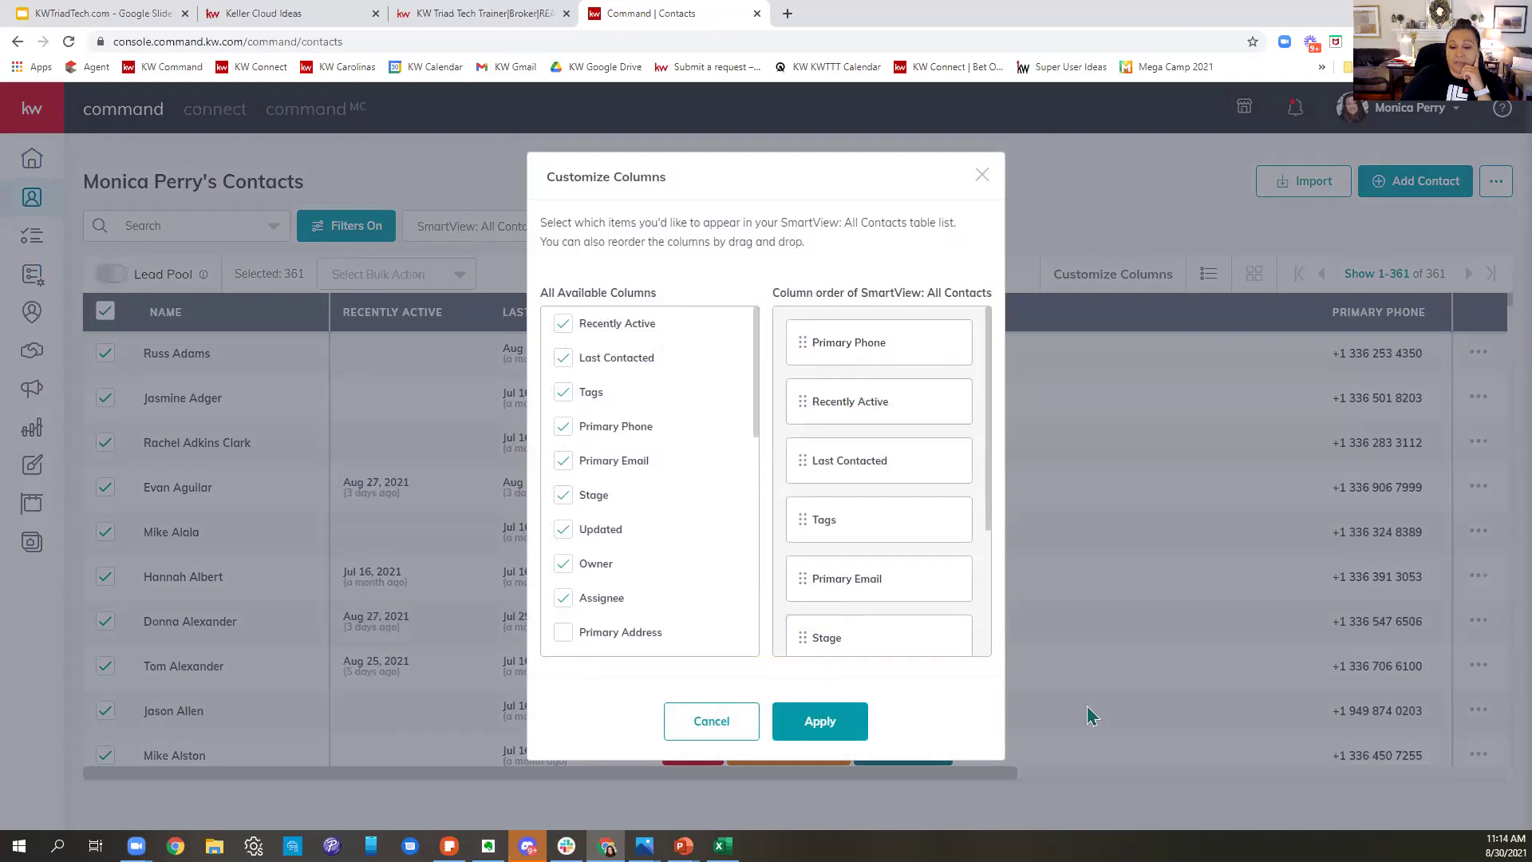
click(855, 723)
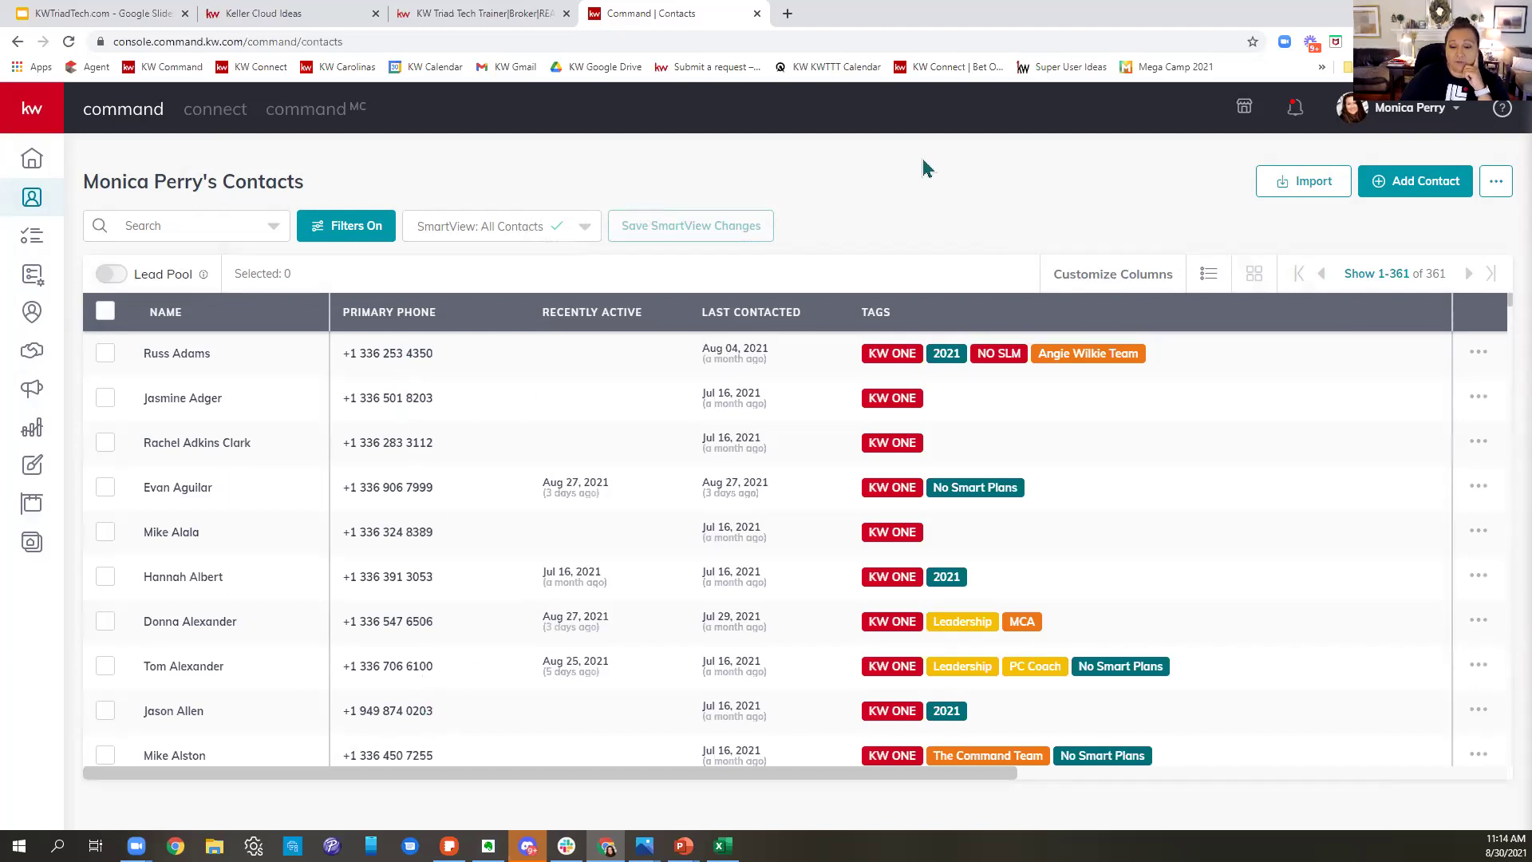
- Save the current layout as a new SmartView named 'KW ONE Call List'
click(585, 232)
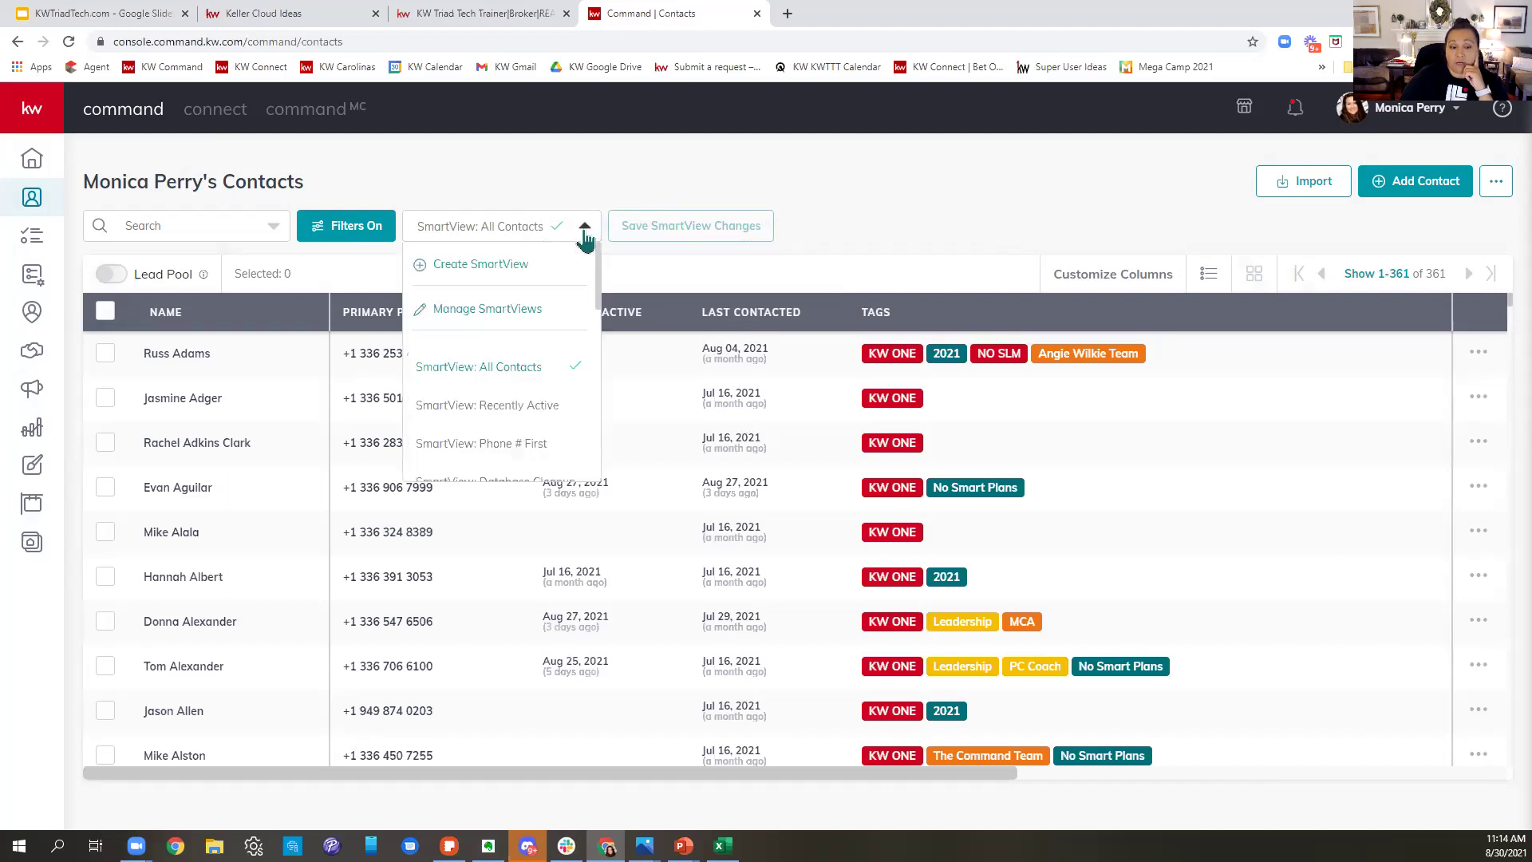
click(511, 266)
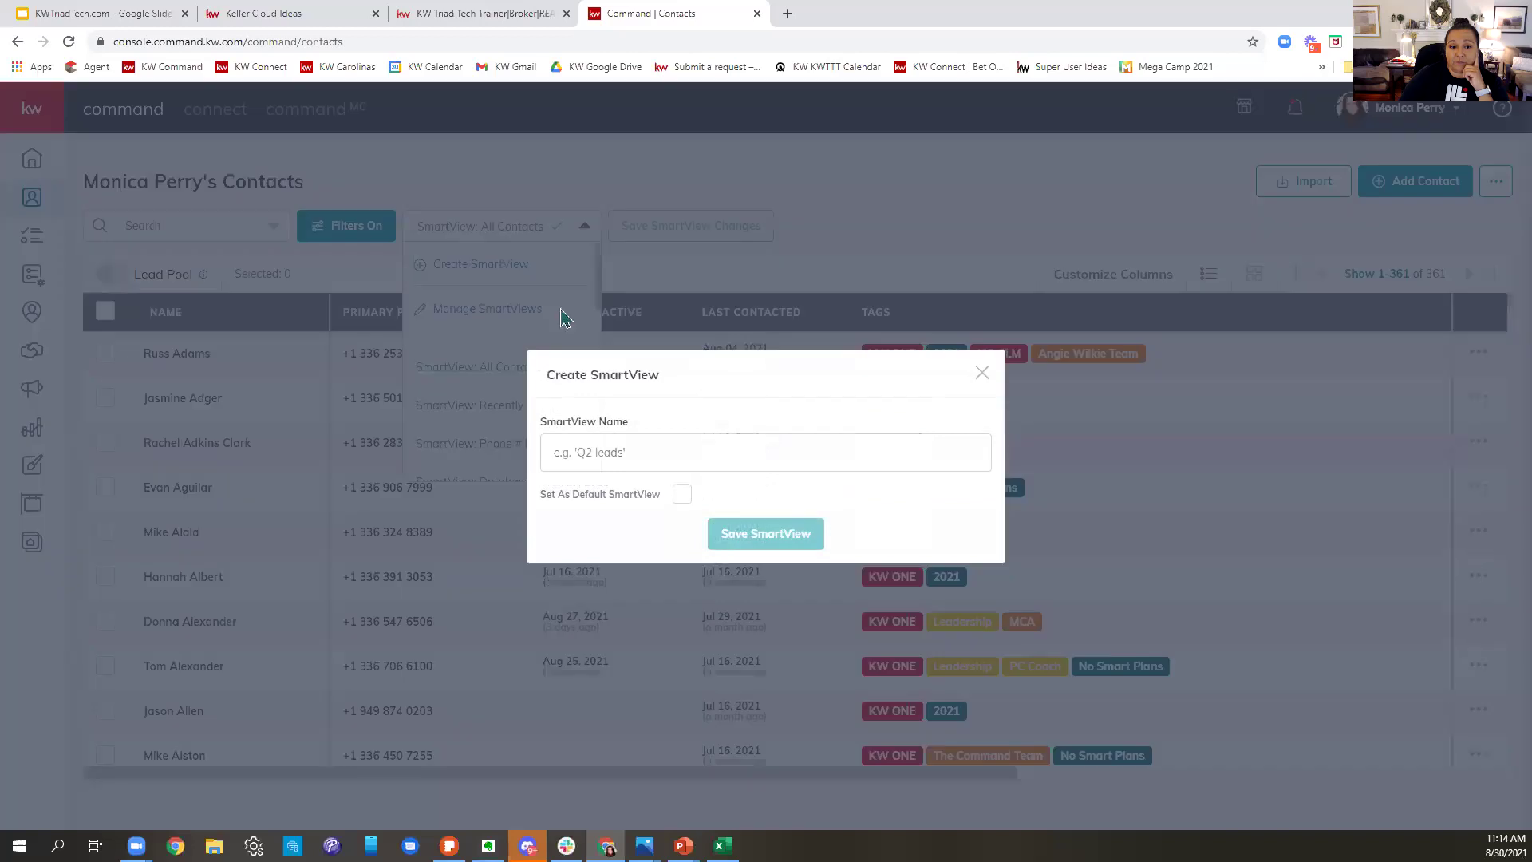
text(K)
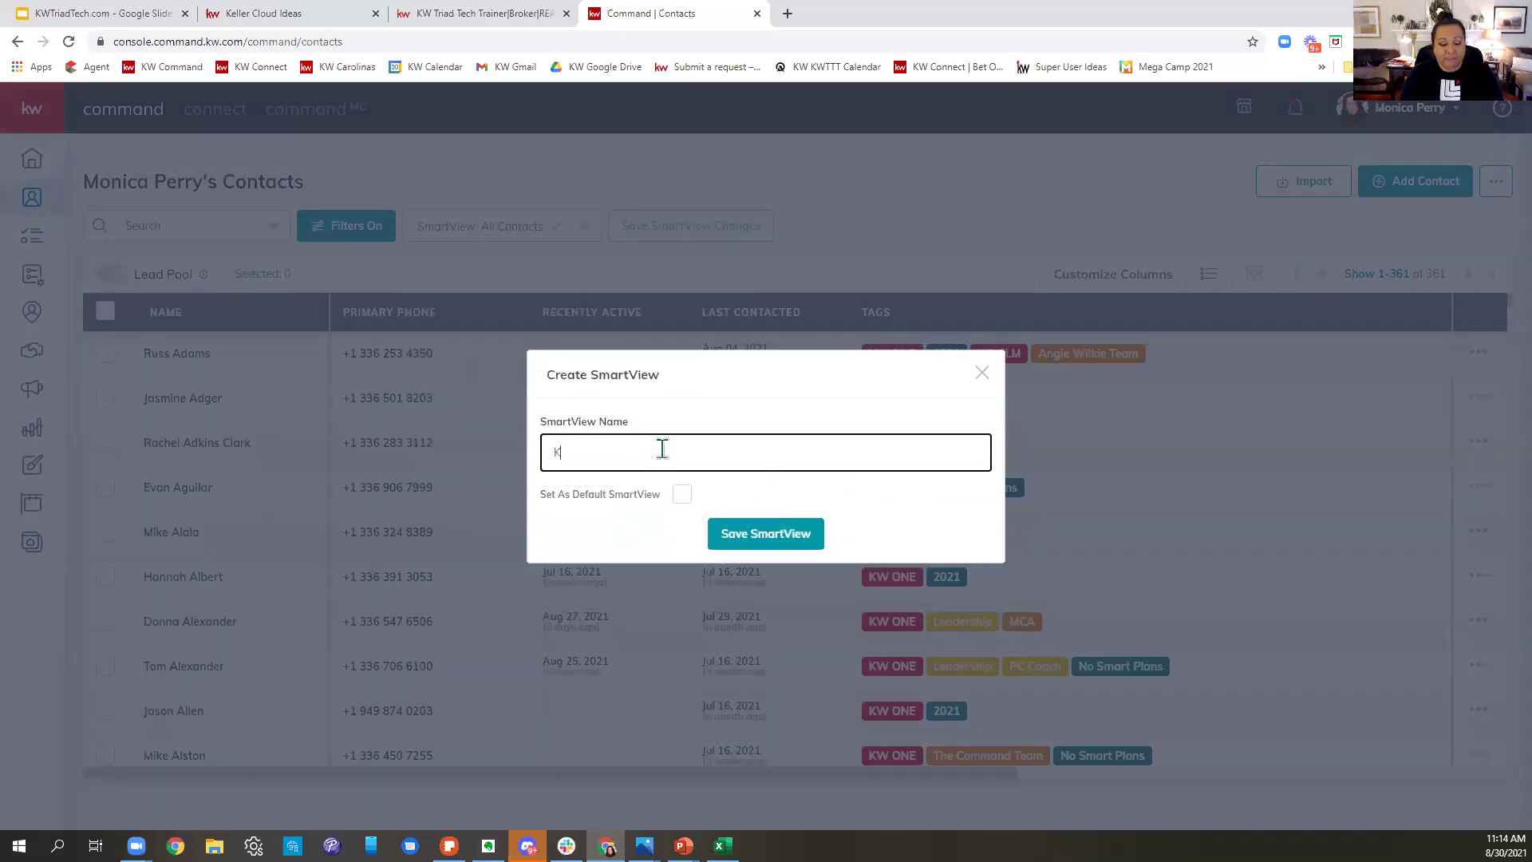
text(W ONE Call List)
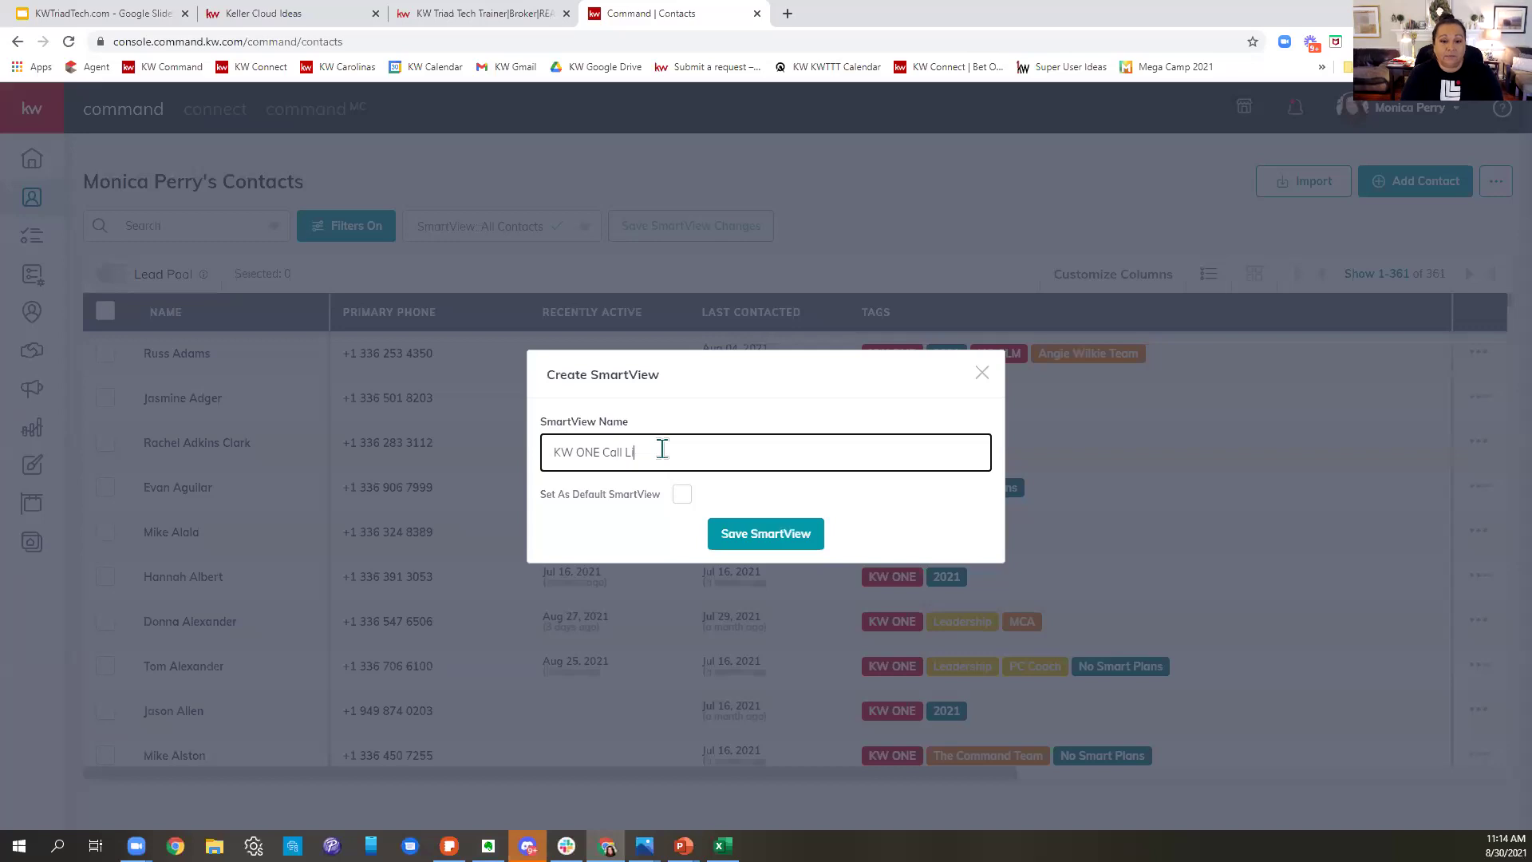
click(753, 551)
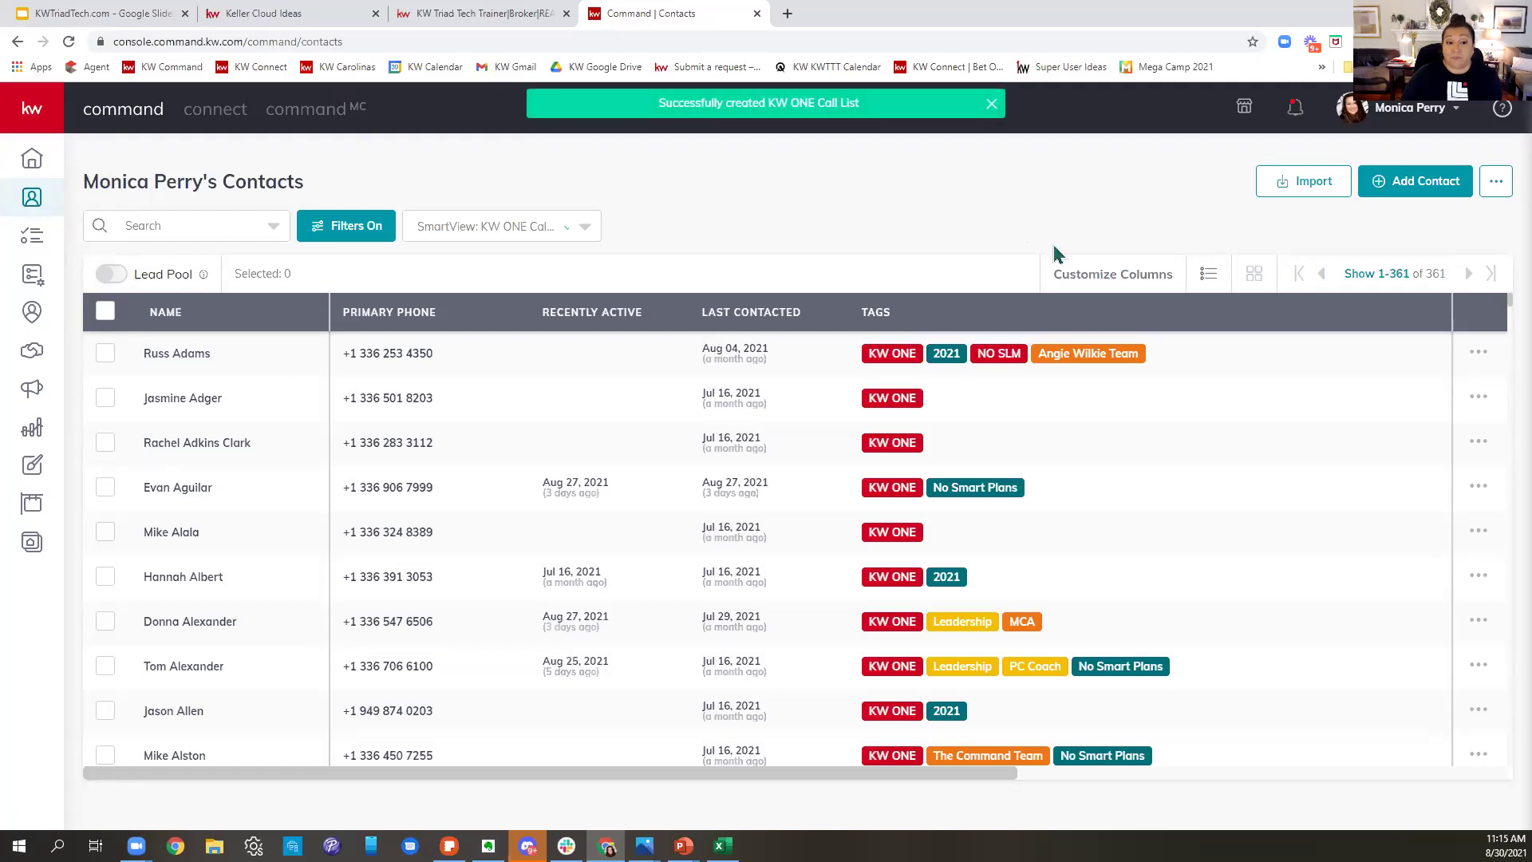
click(583, 228)
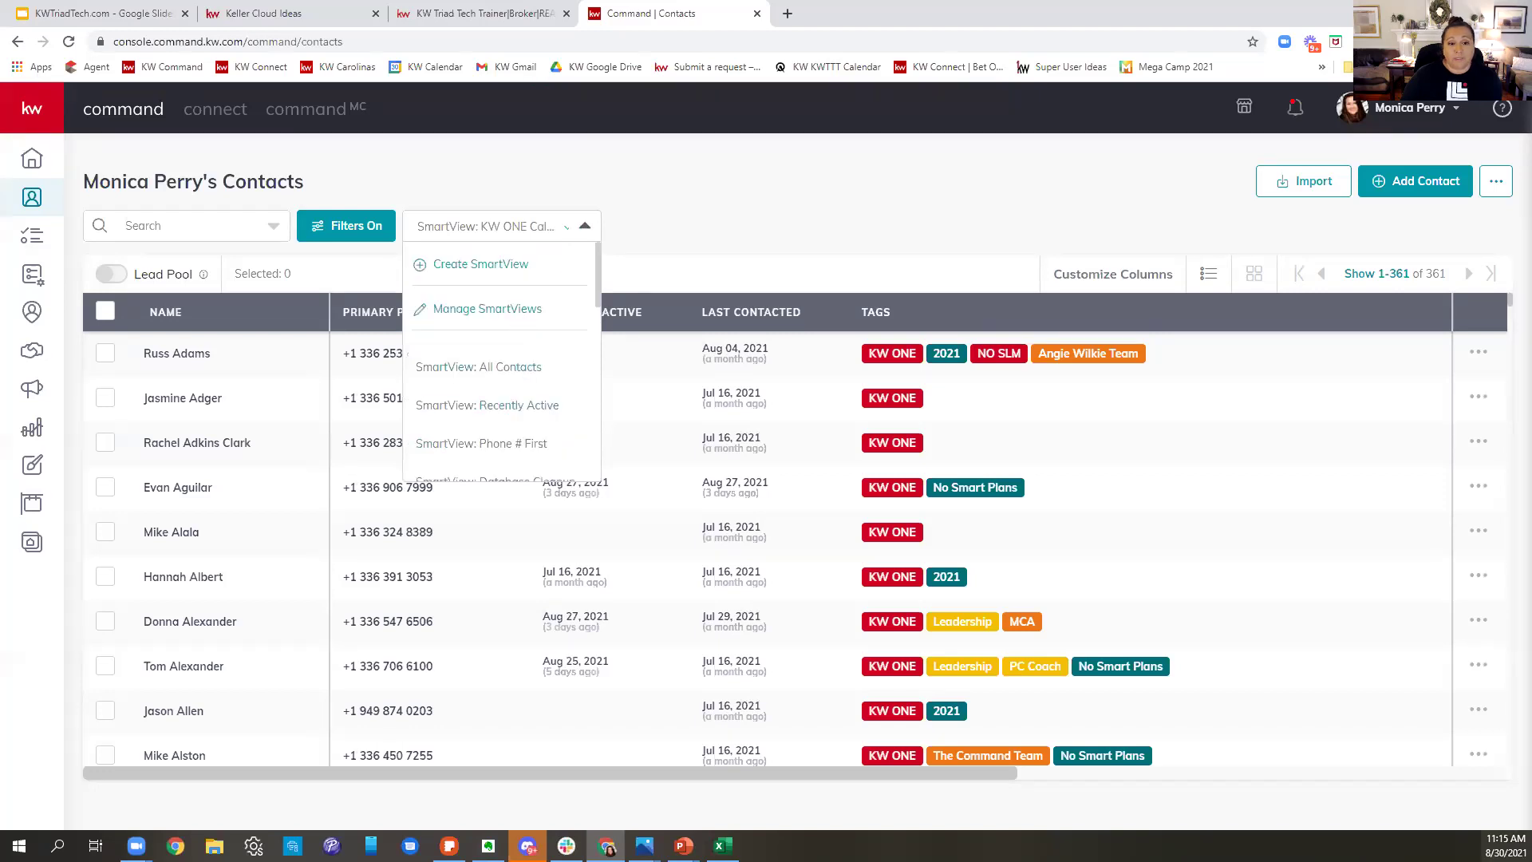
click(519, 368)
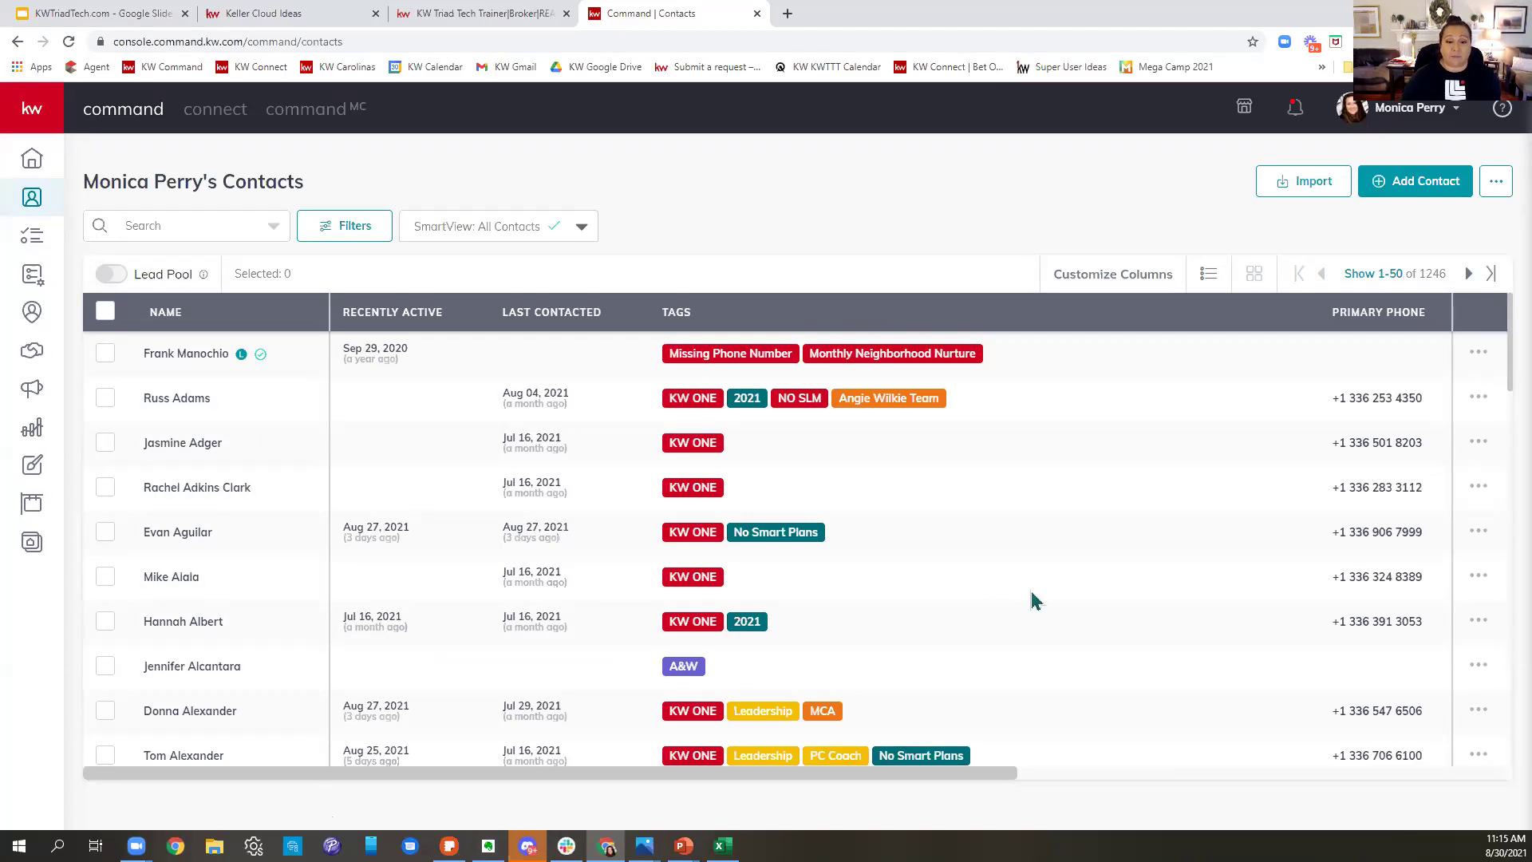
click(513, 229)
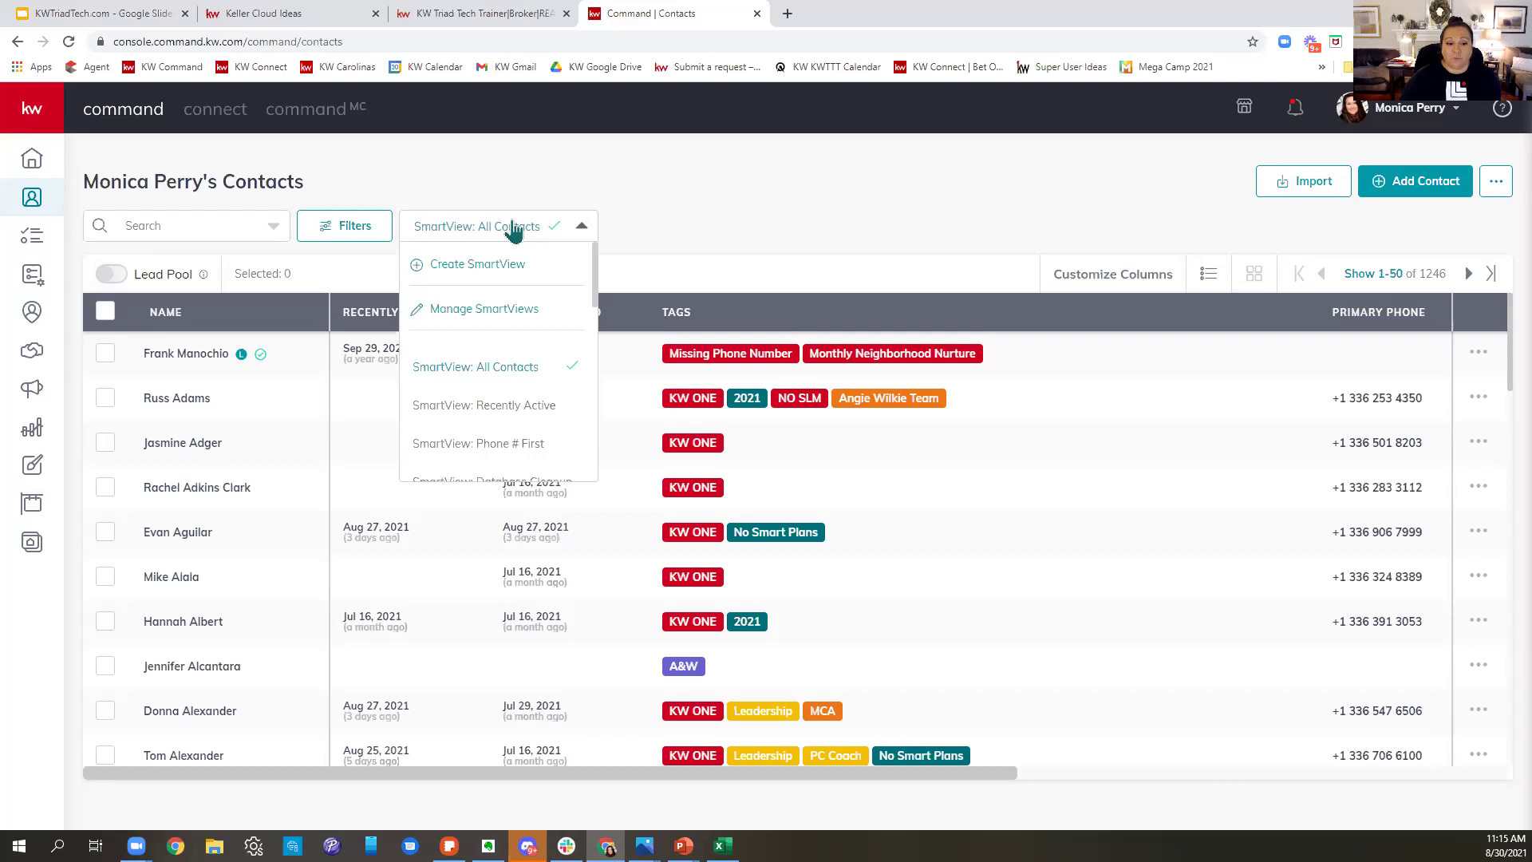
scroll(515, 421, down, 1)
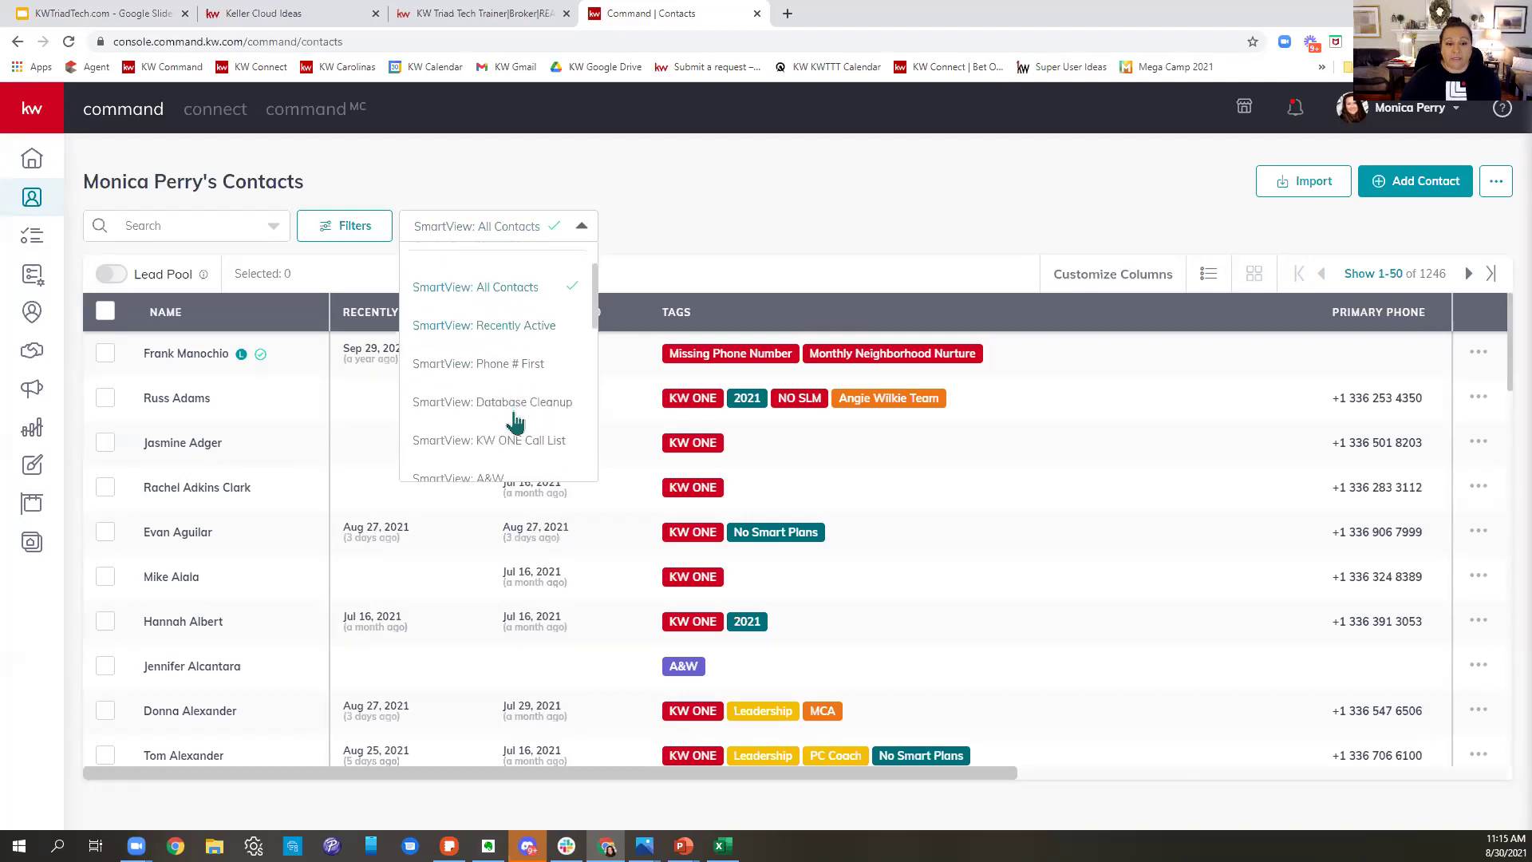
scroll(527, 391, down, 1)
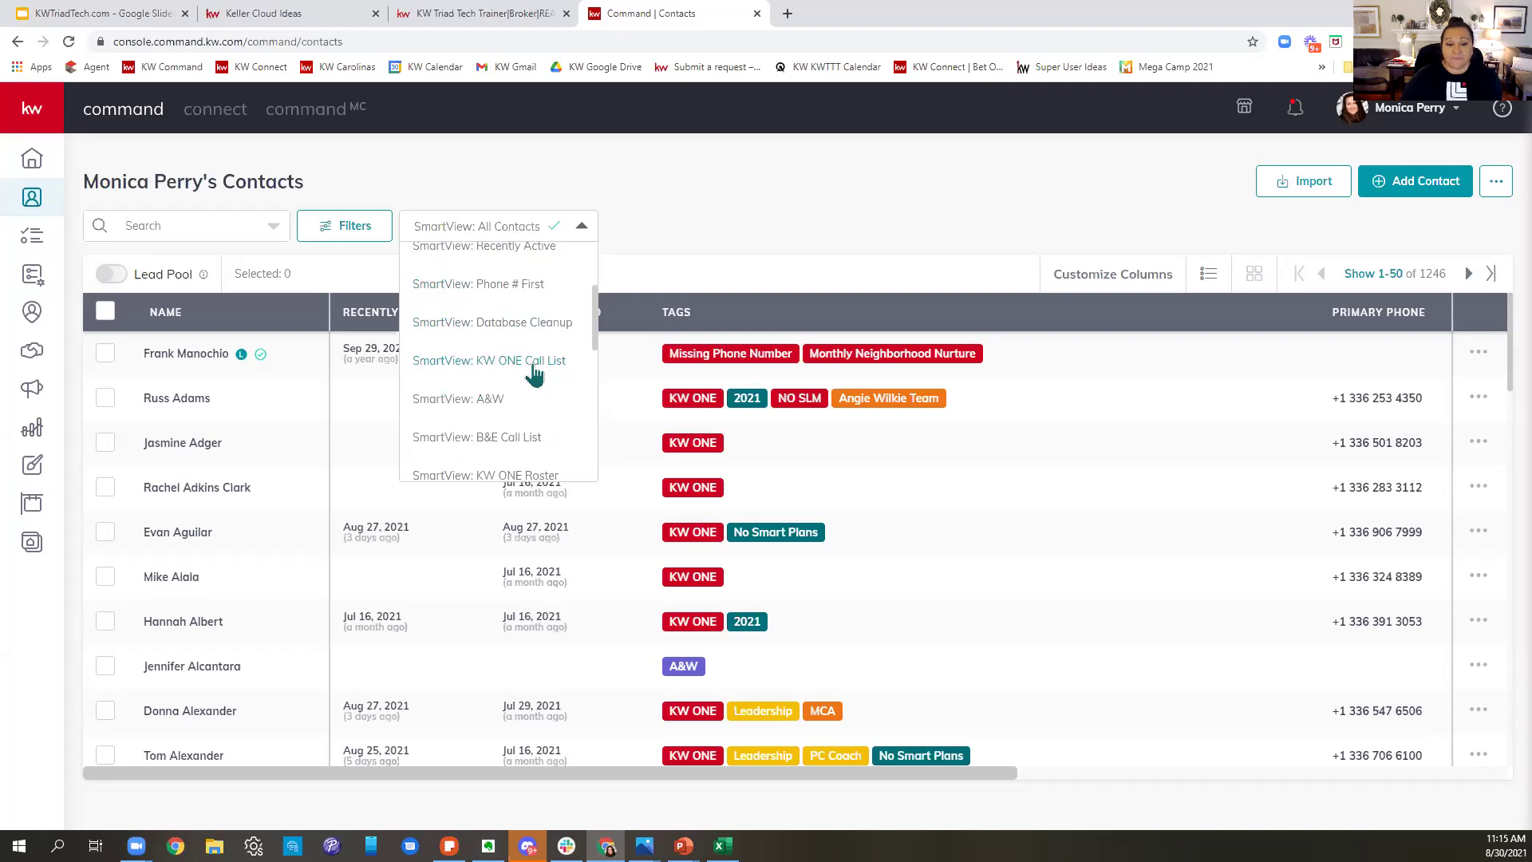
click(533, 365)
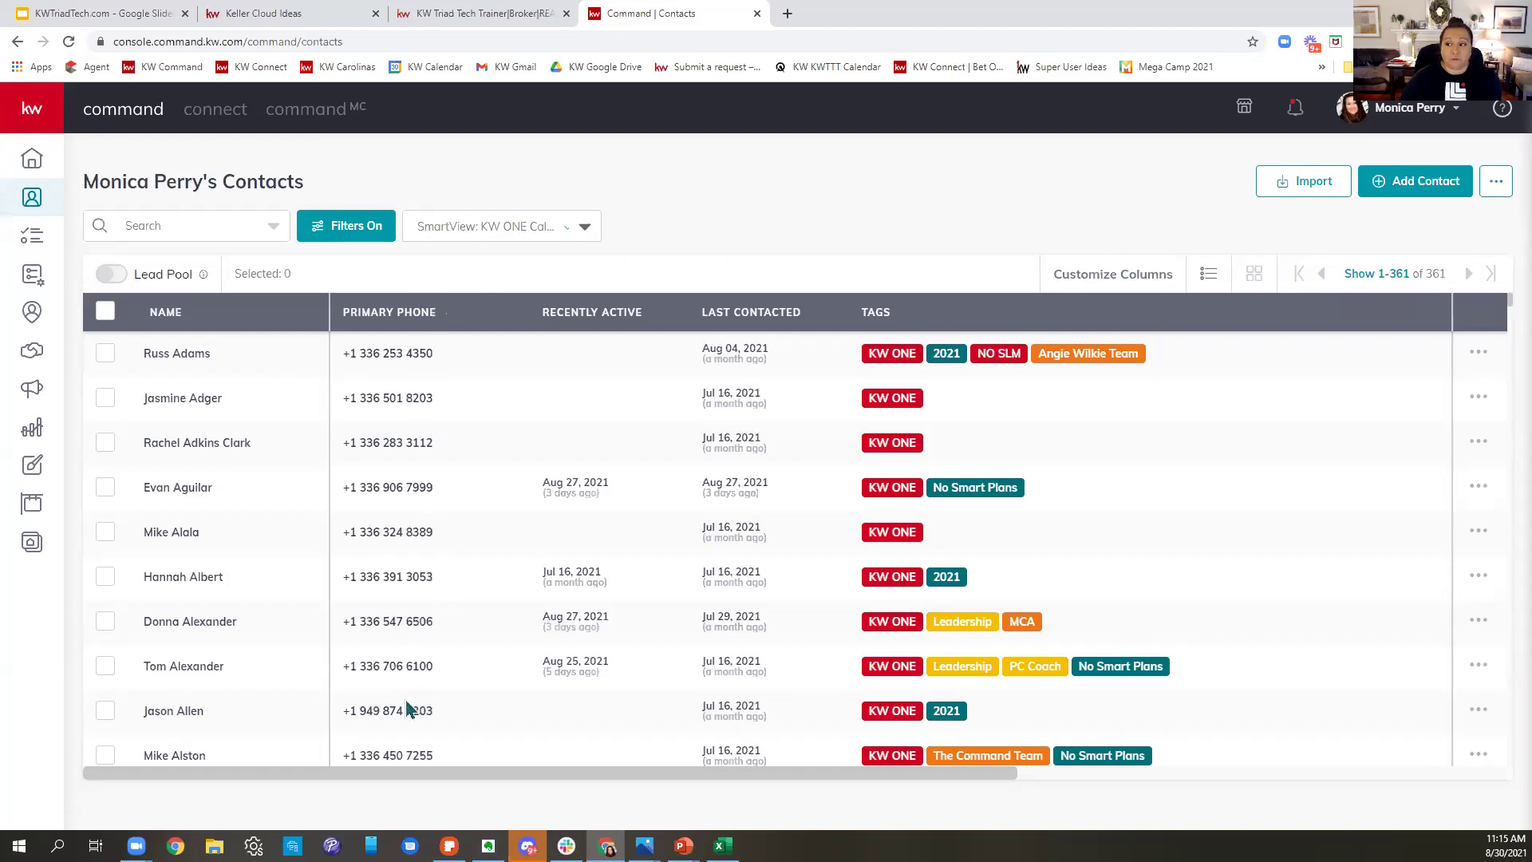
scroll(878, 592, down, 1)
scroll(878, 593, down, 20)
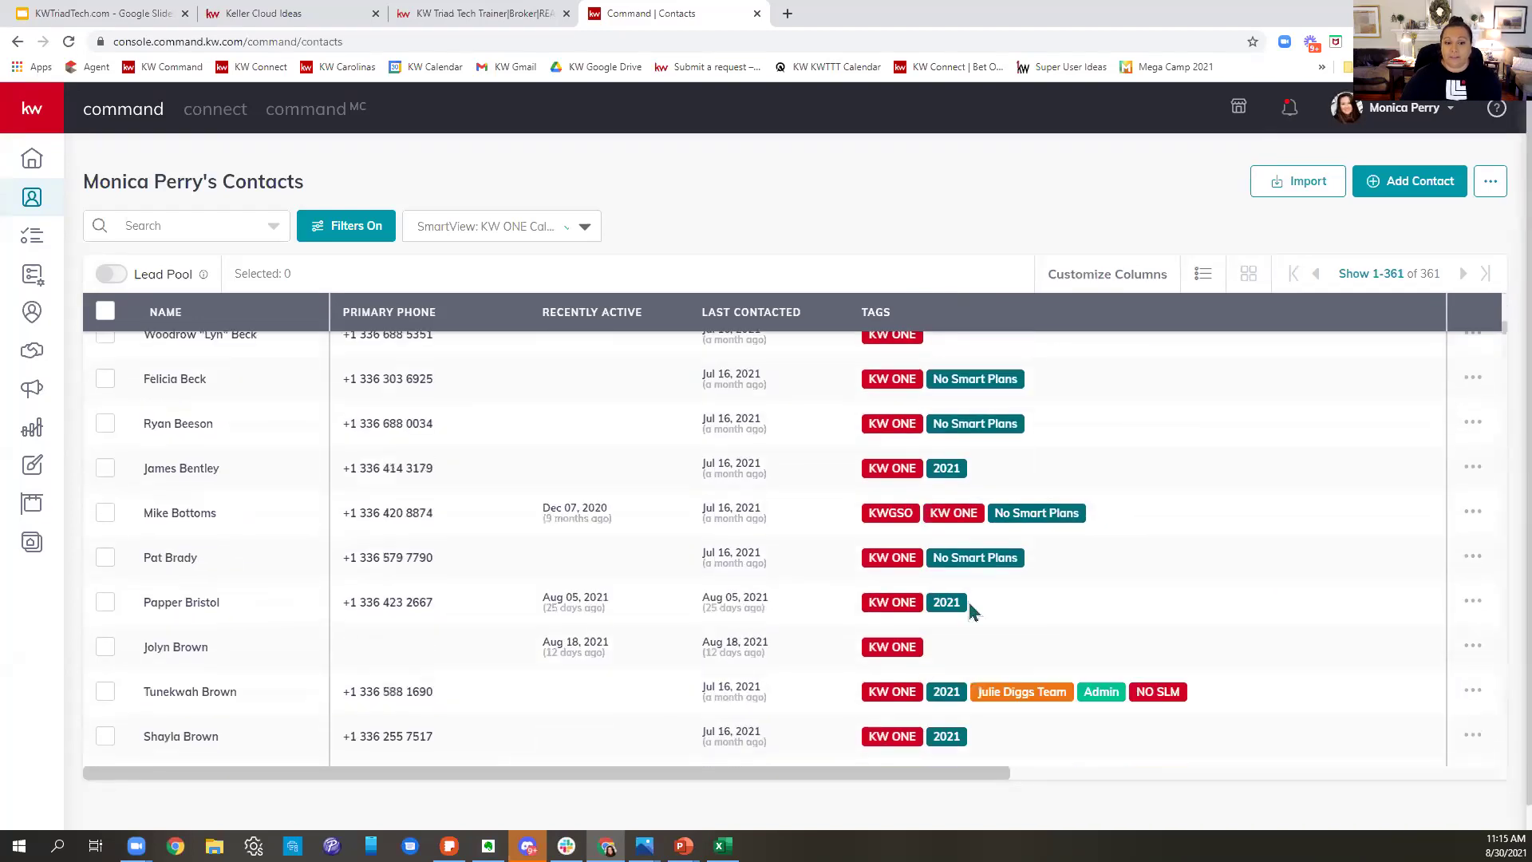
scroll(972, 611, down, 10)
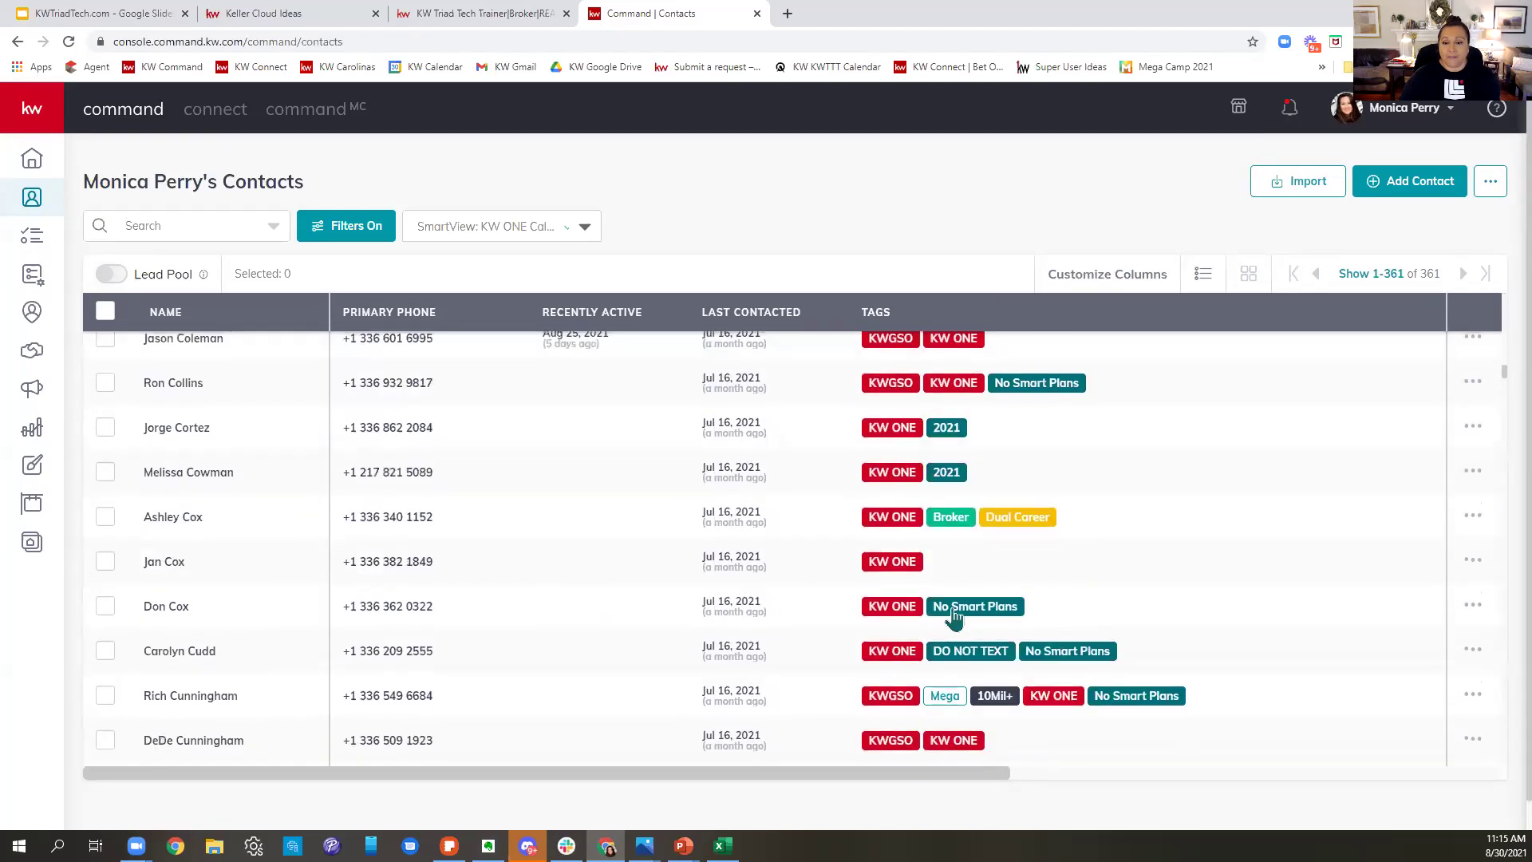
scroll(962, 608, up, 1)
scroll(963, 608, up, 7)
scroll(961, 608, up, 10)
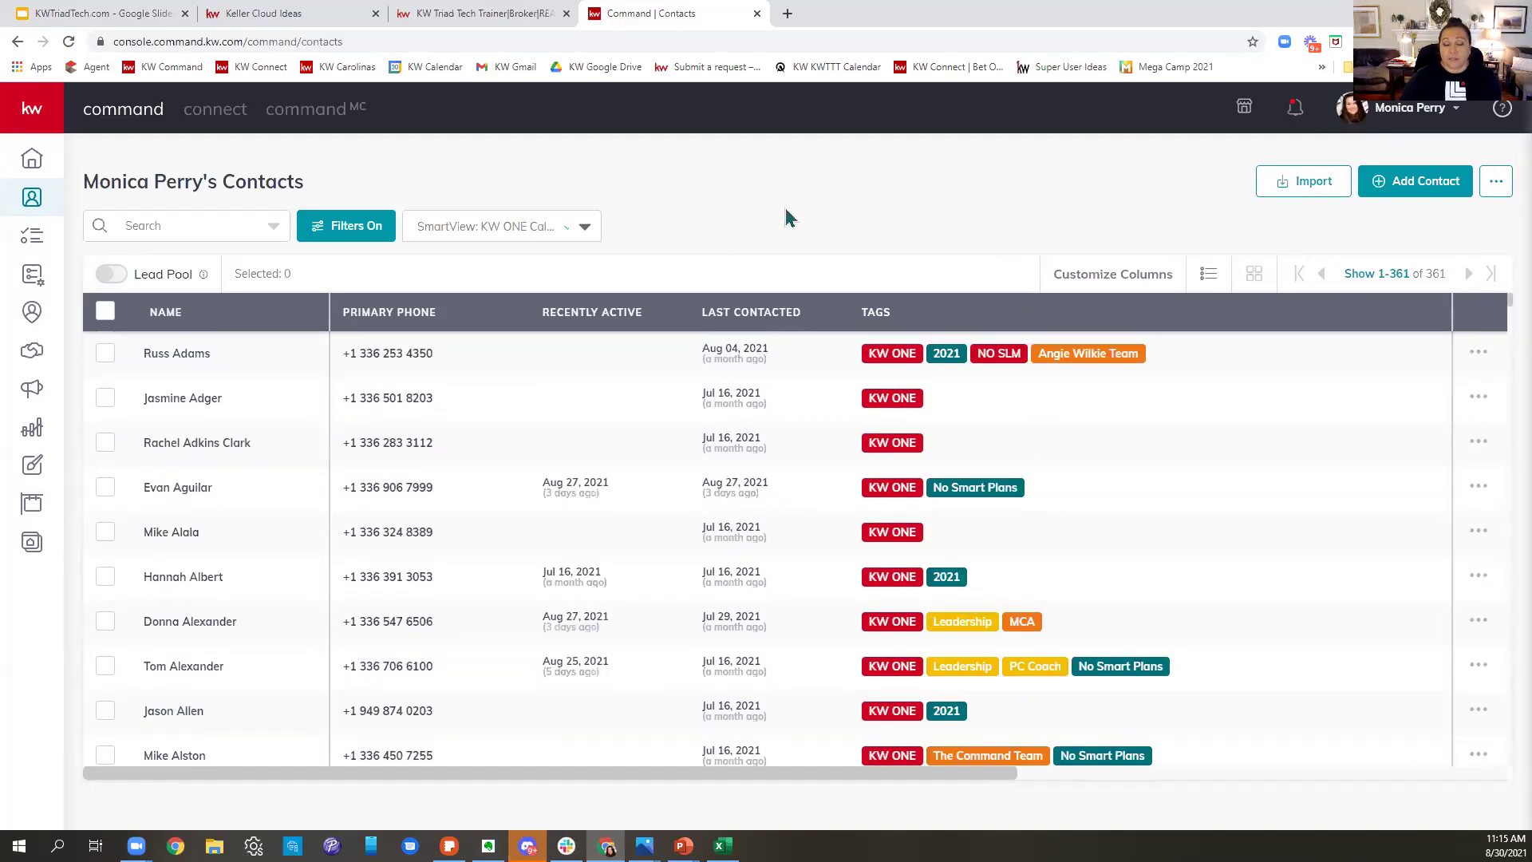
- Scroll the SmartView list down to Kelle presets like Upcoming Birthdays and Leads Never Contacted
click(547, 231)
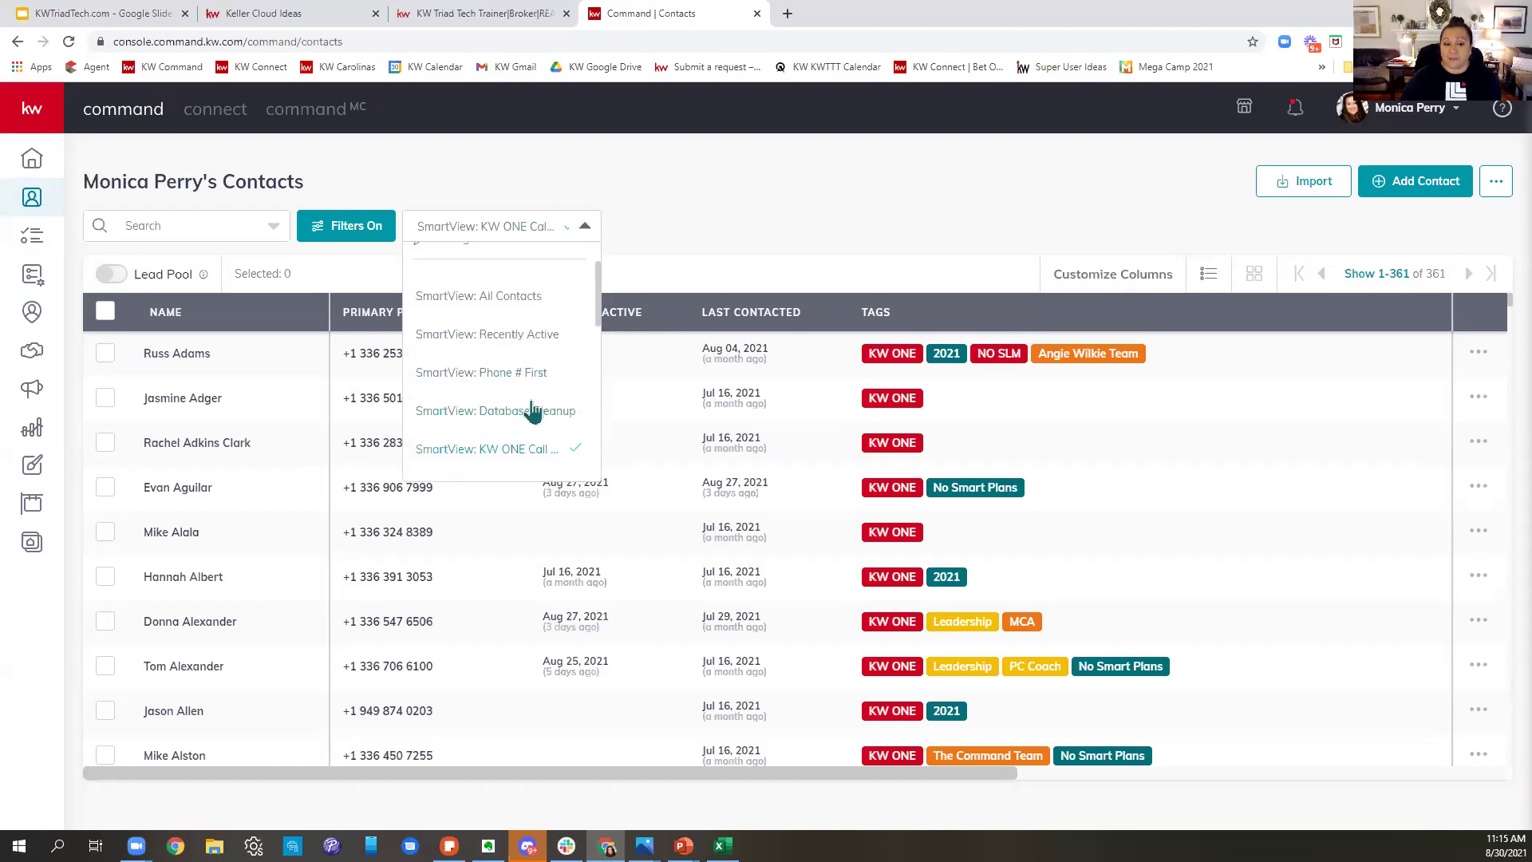
scroll(532, 409, down, 2)
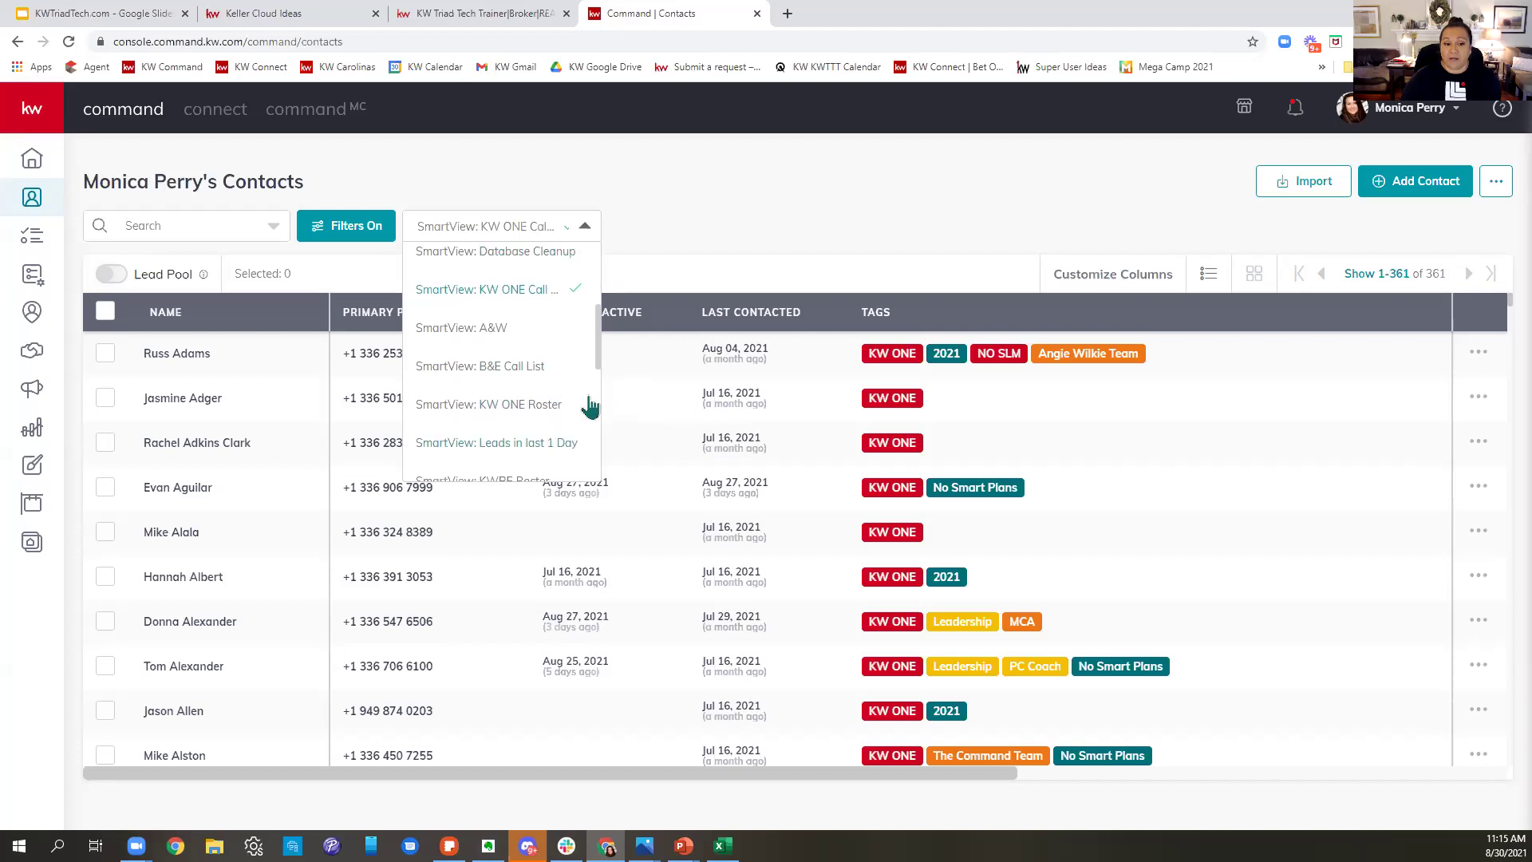
scroll(575, 423, down, 2)
scroll(573, 419, down, 2)
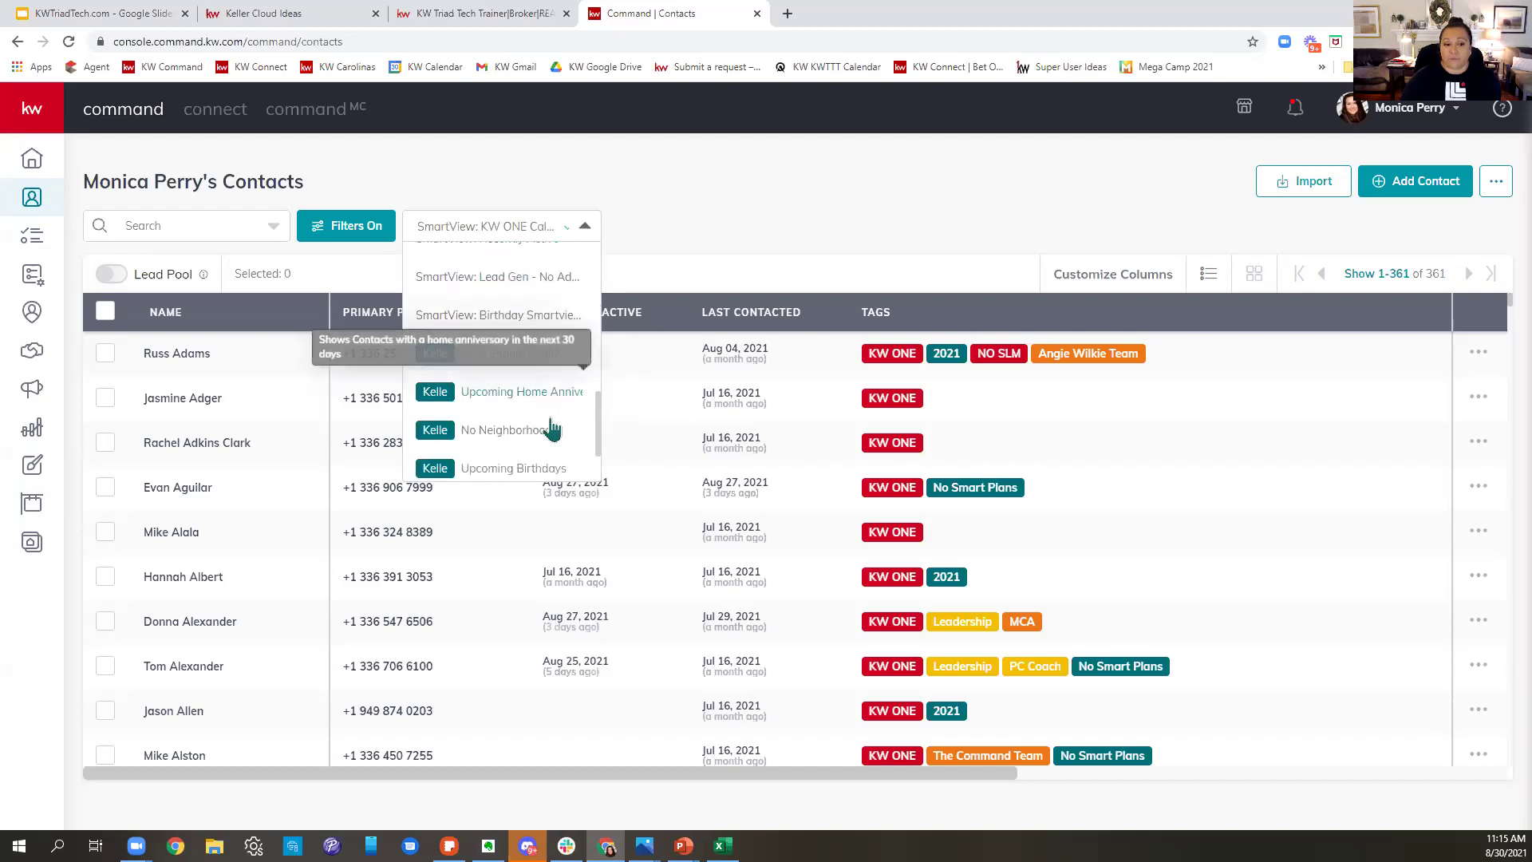
scroll(527, 327, down, 1)
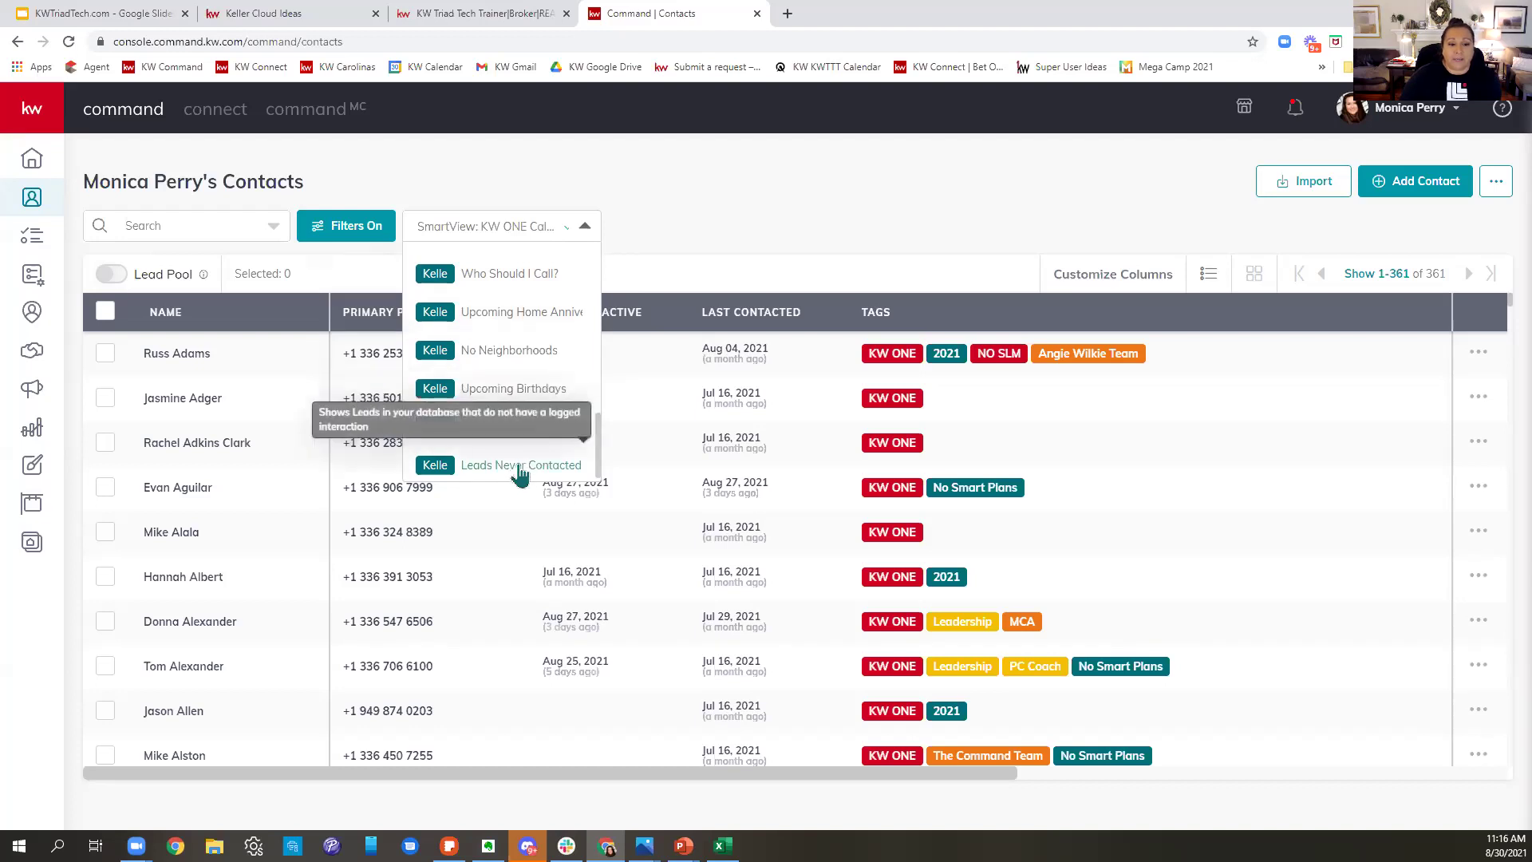
scroll(520, 475, down, 1)
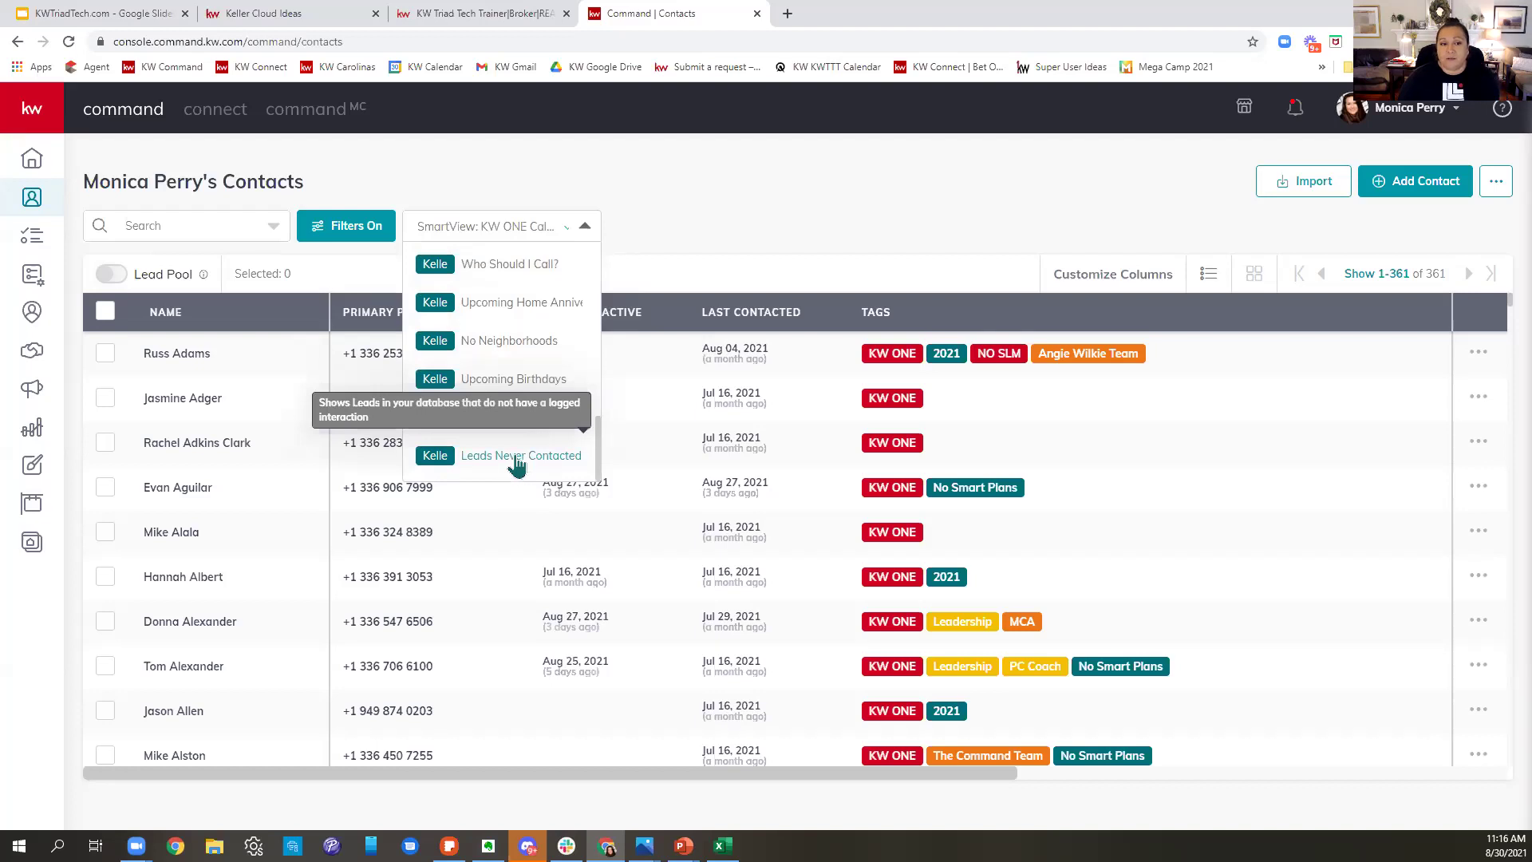
- Add Favorite Pie as a column in the KW ONE Call List contacts table
click(925, 248)
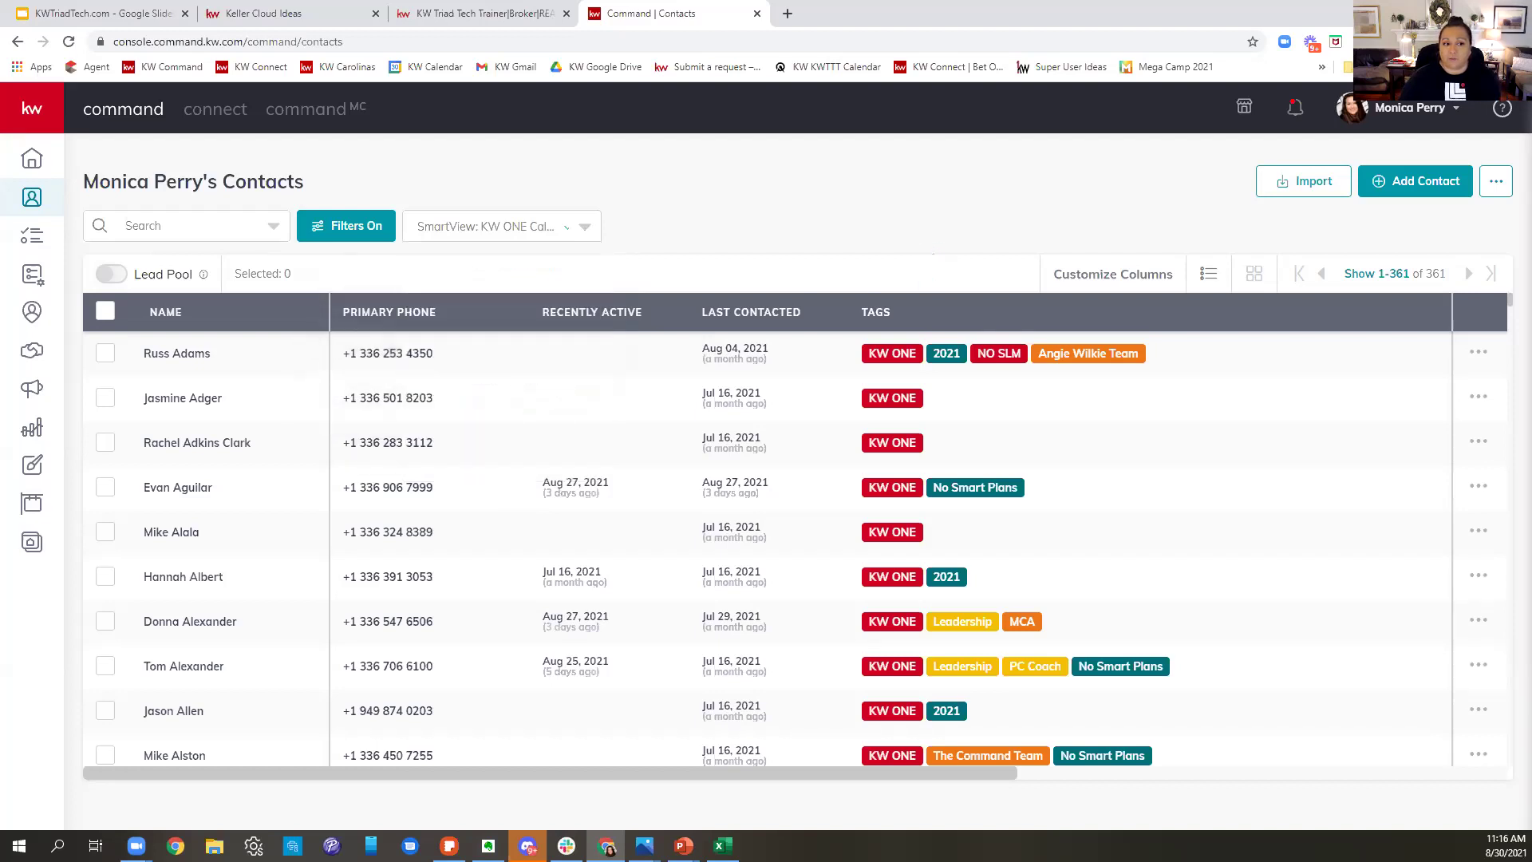
click(1115, 281)
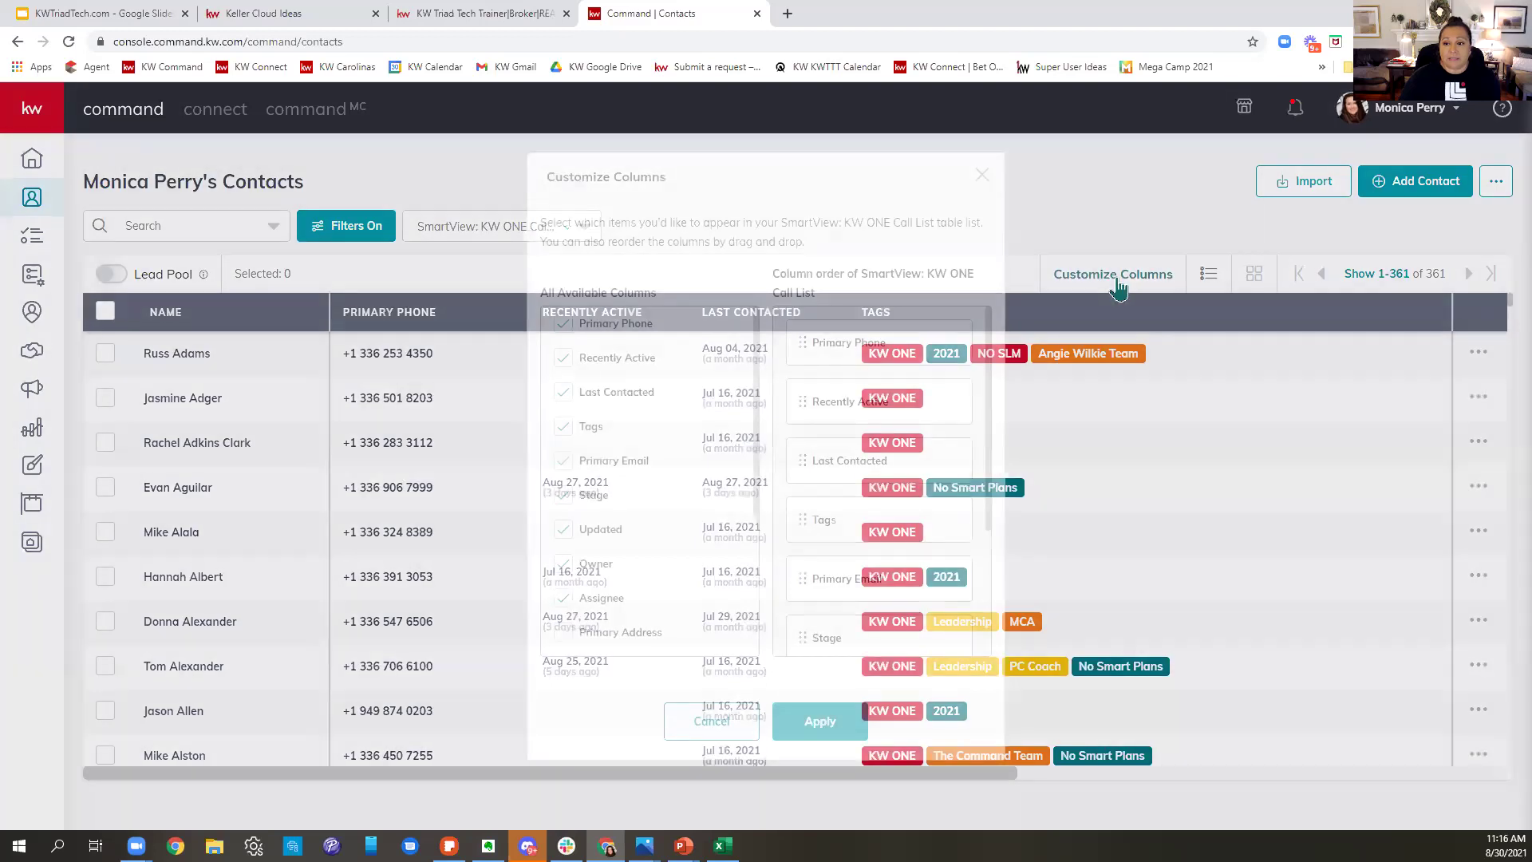
scroll(682, 443, down, 5)
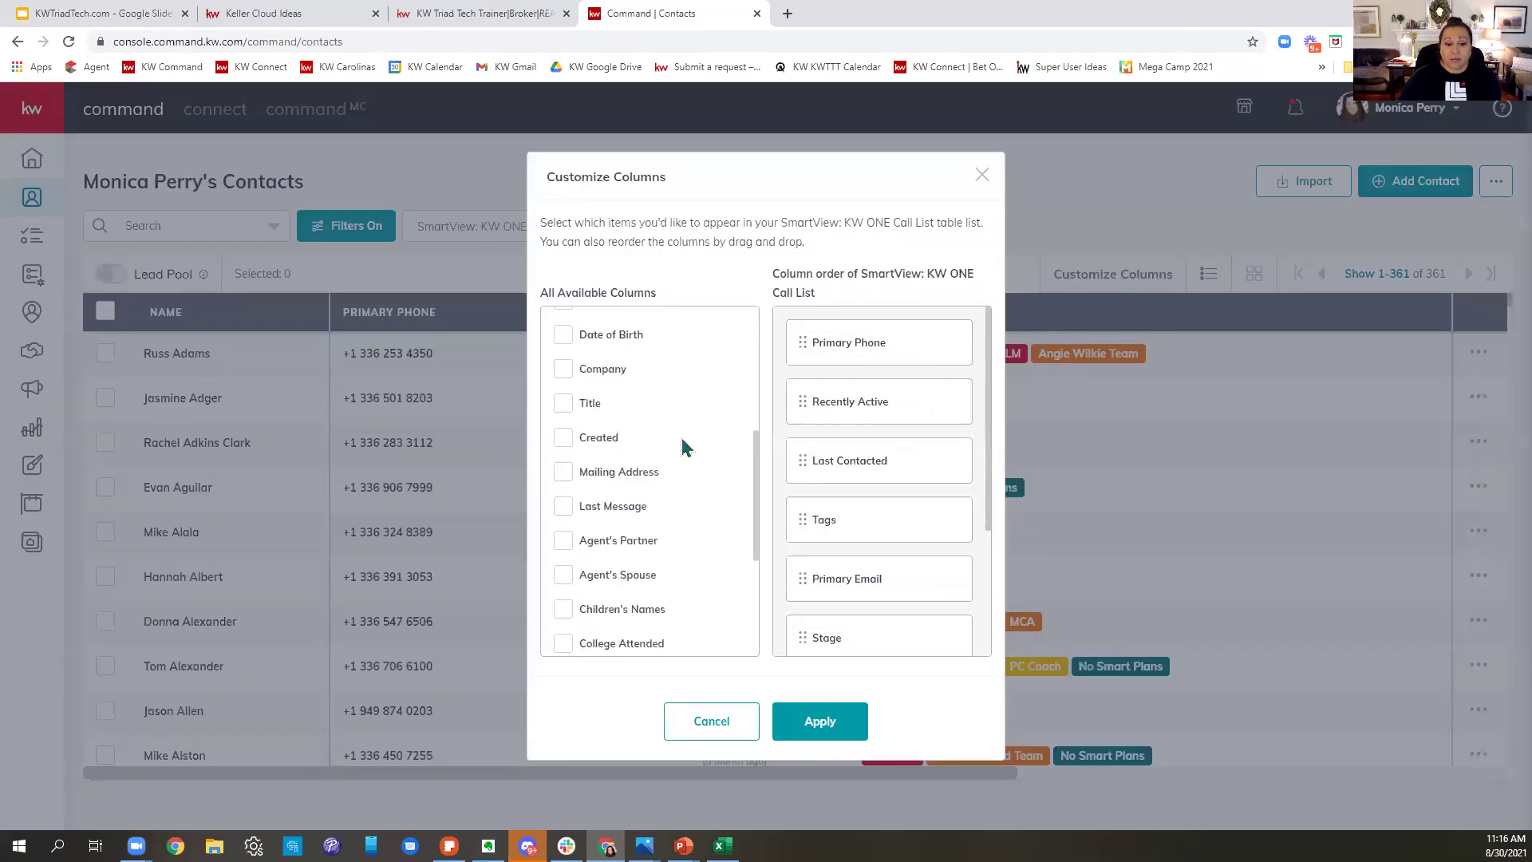
scroll(684, 439, down, 5)
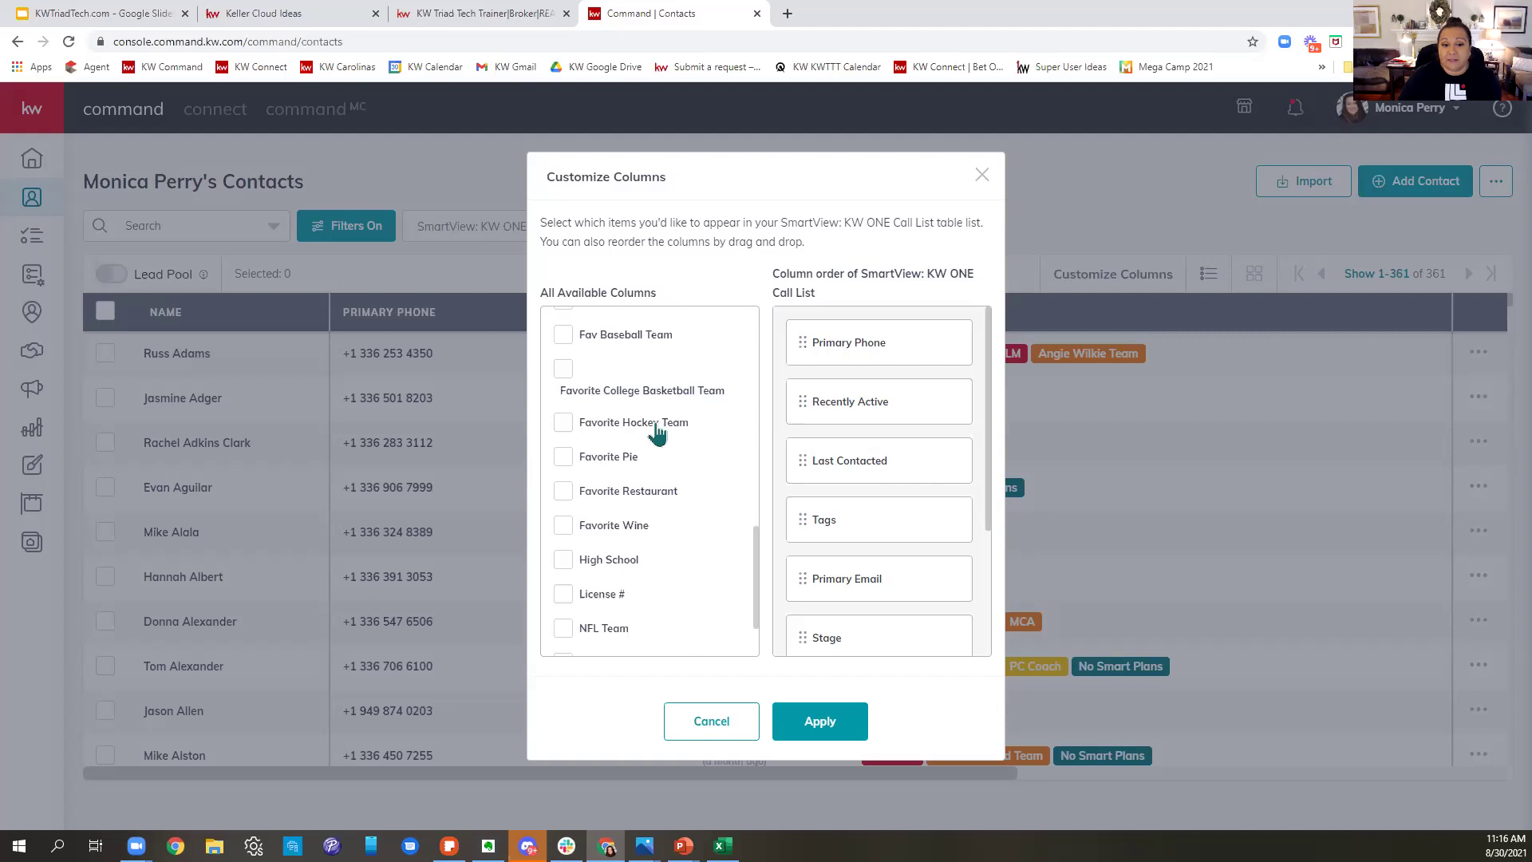
click(563, 461)
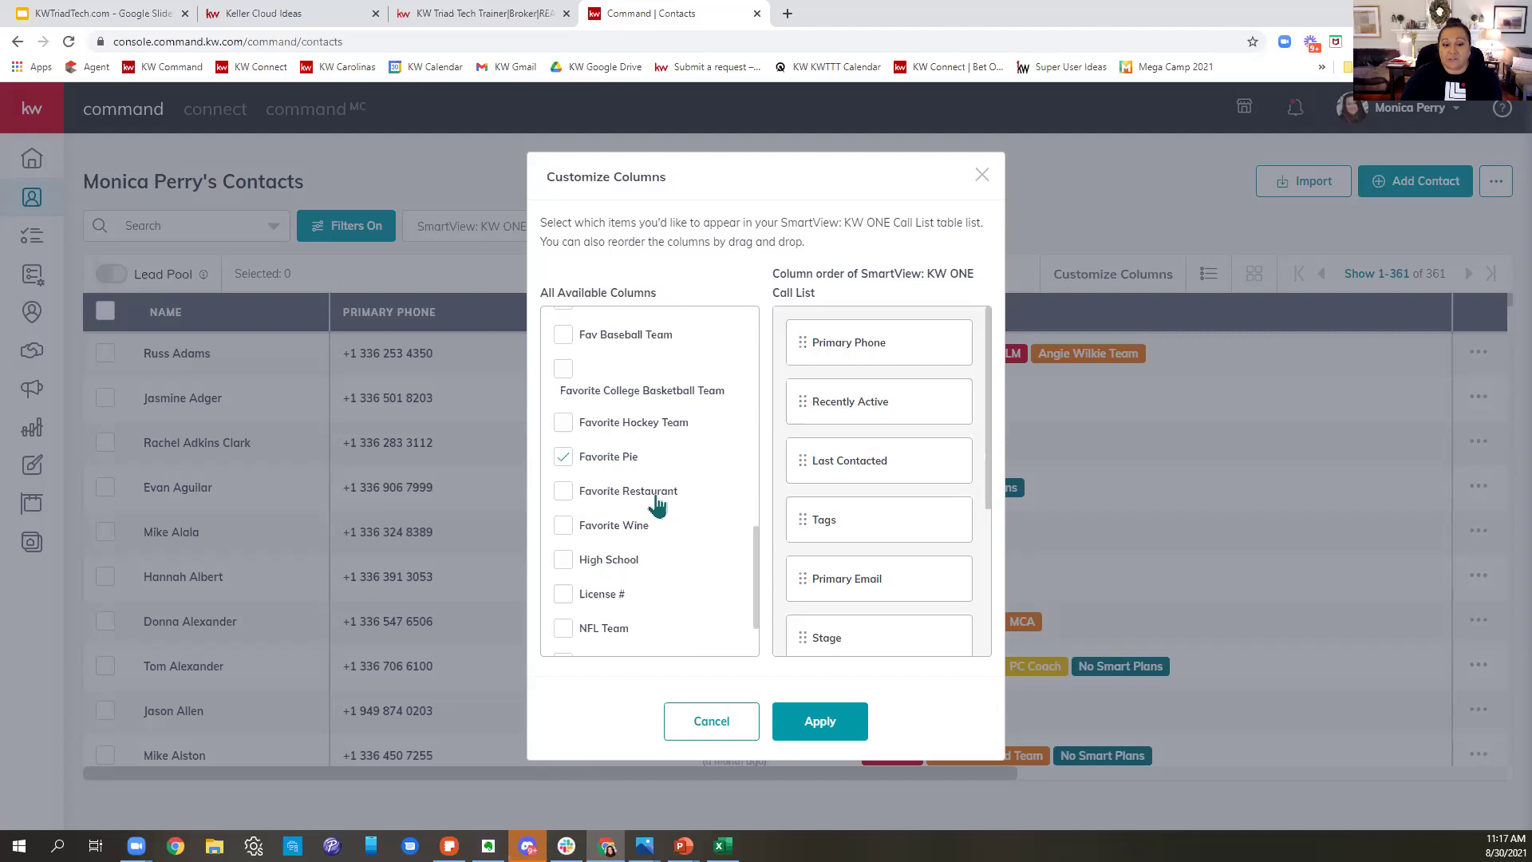
click(848, 728)
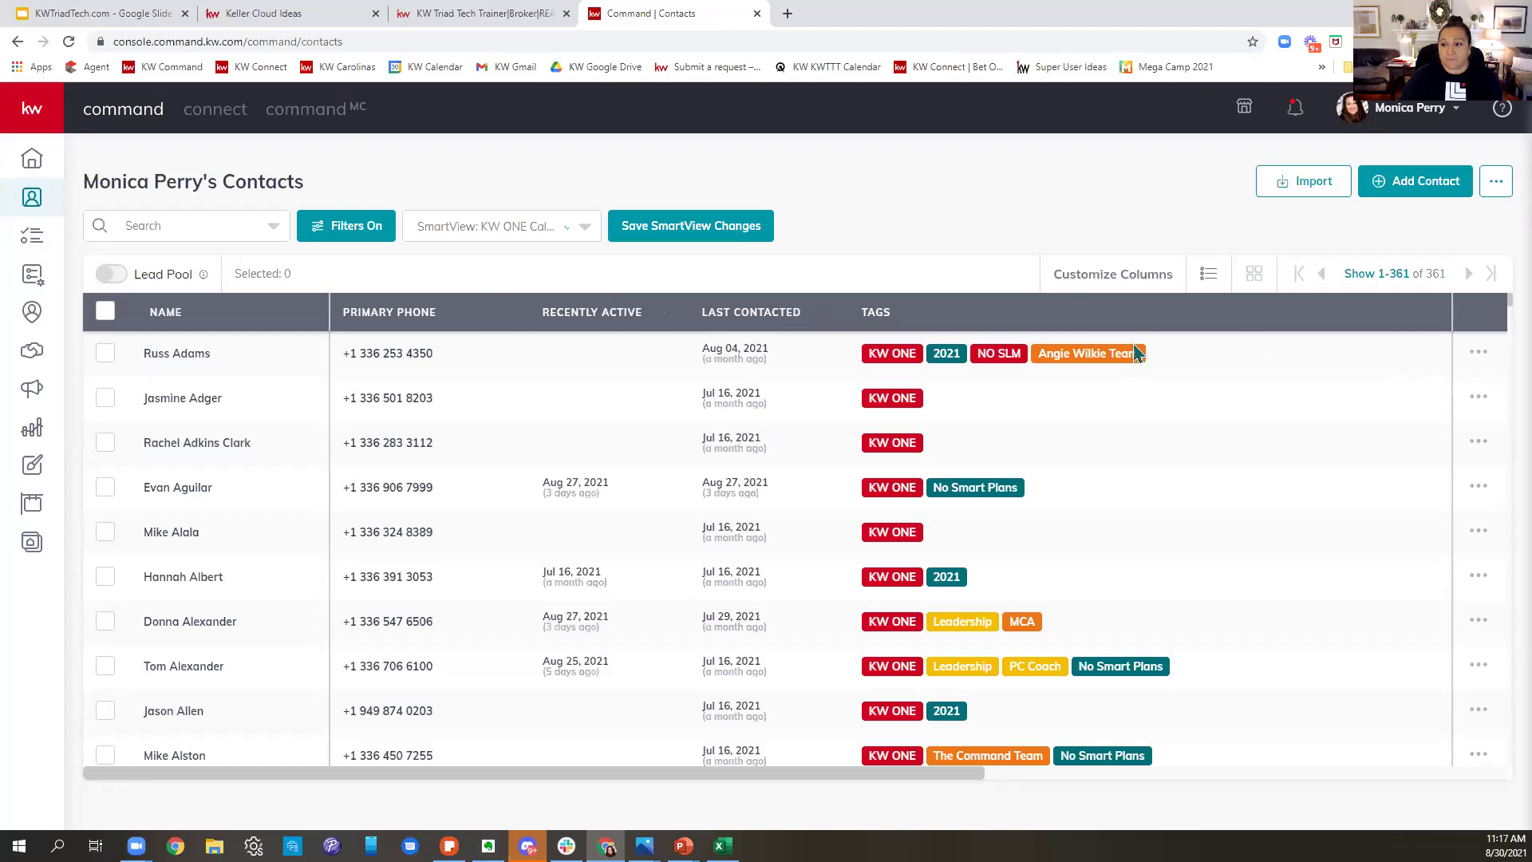
- Collapse the Last Contacted and Owner columns and shrink the Tags column
drag(850, 312, 1205, 345)
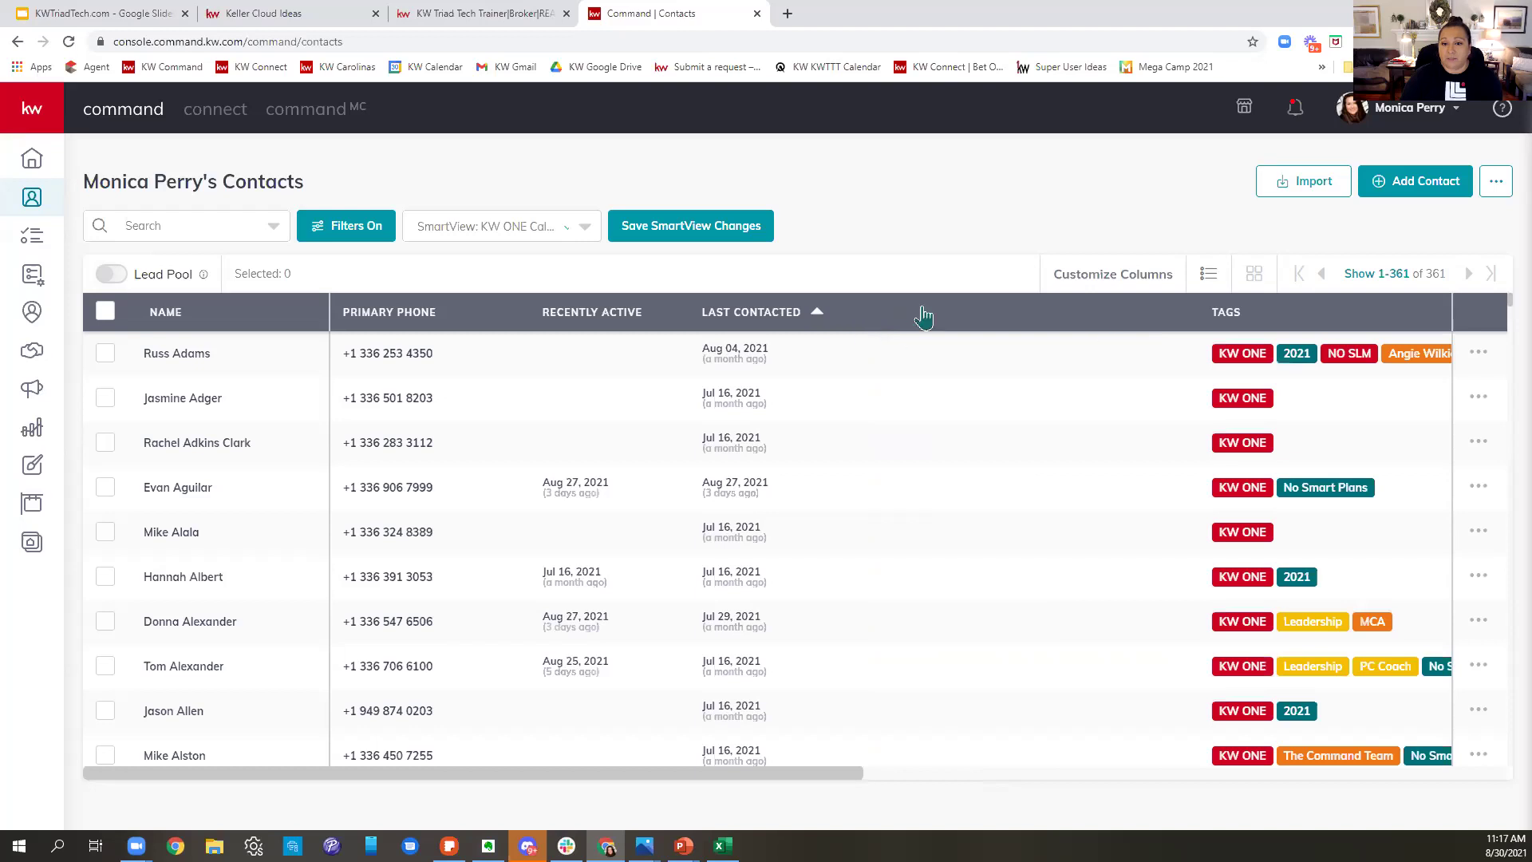
drag(926, 328, 599, 332)
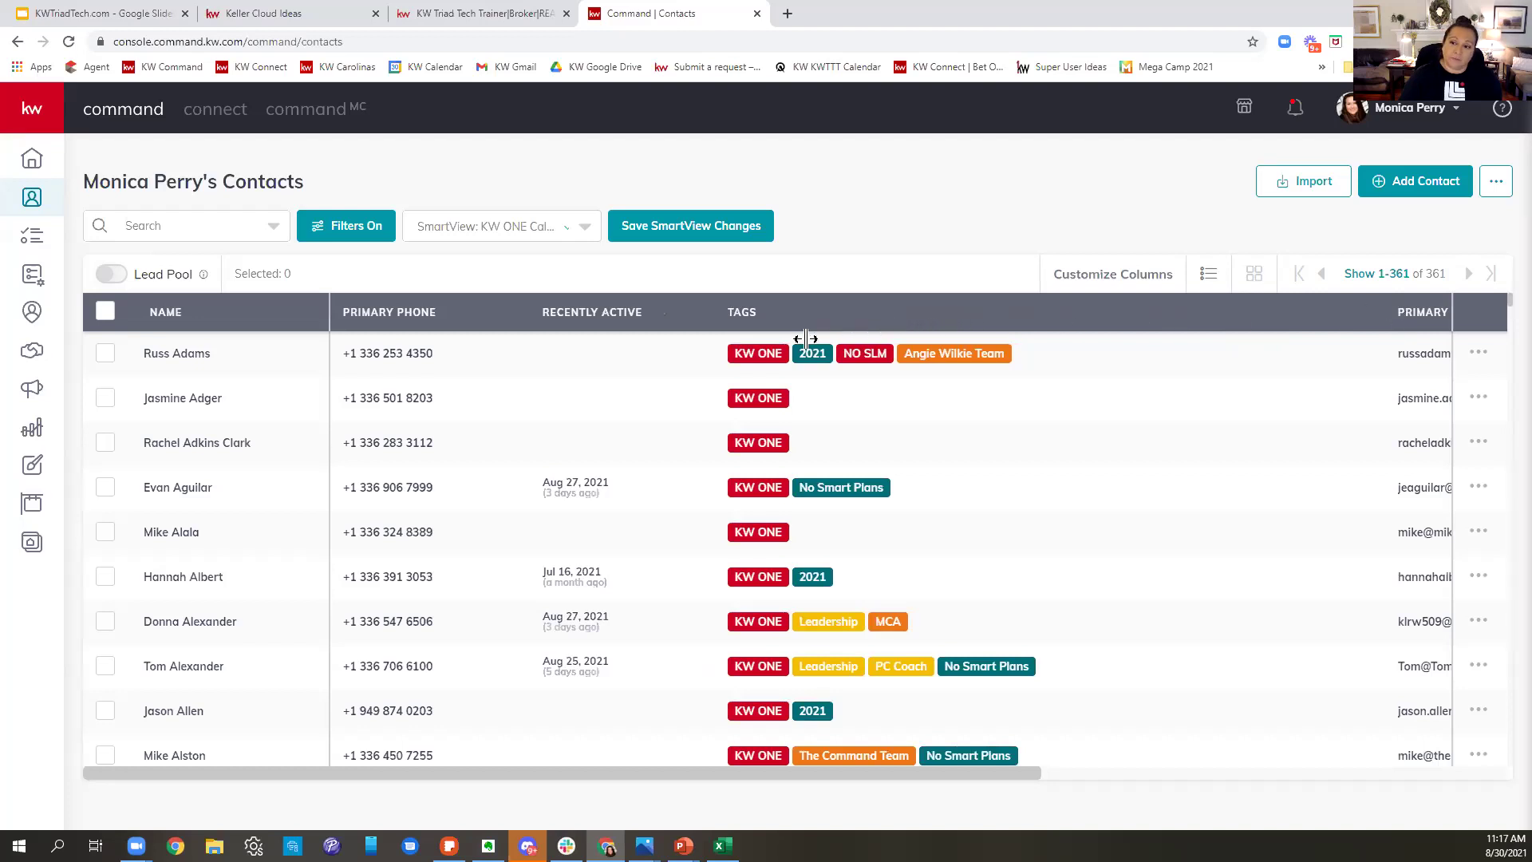
double_click(1387, 324)
double_click(1381, 320)
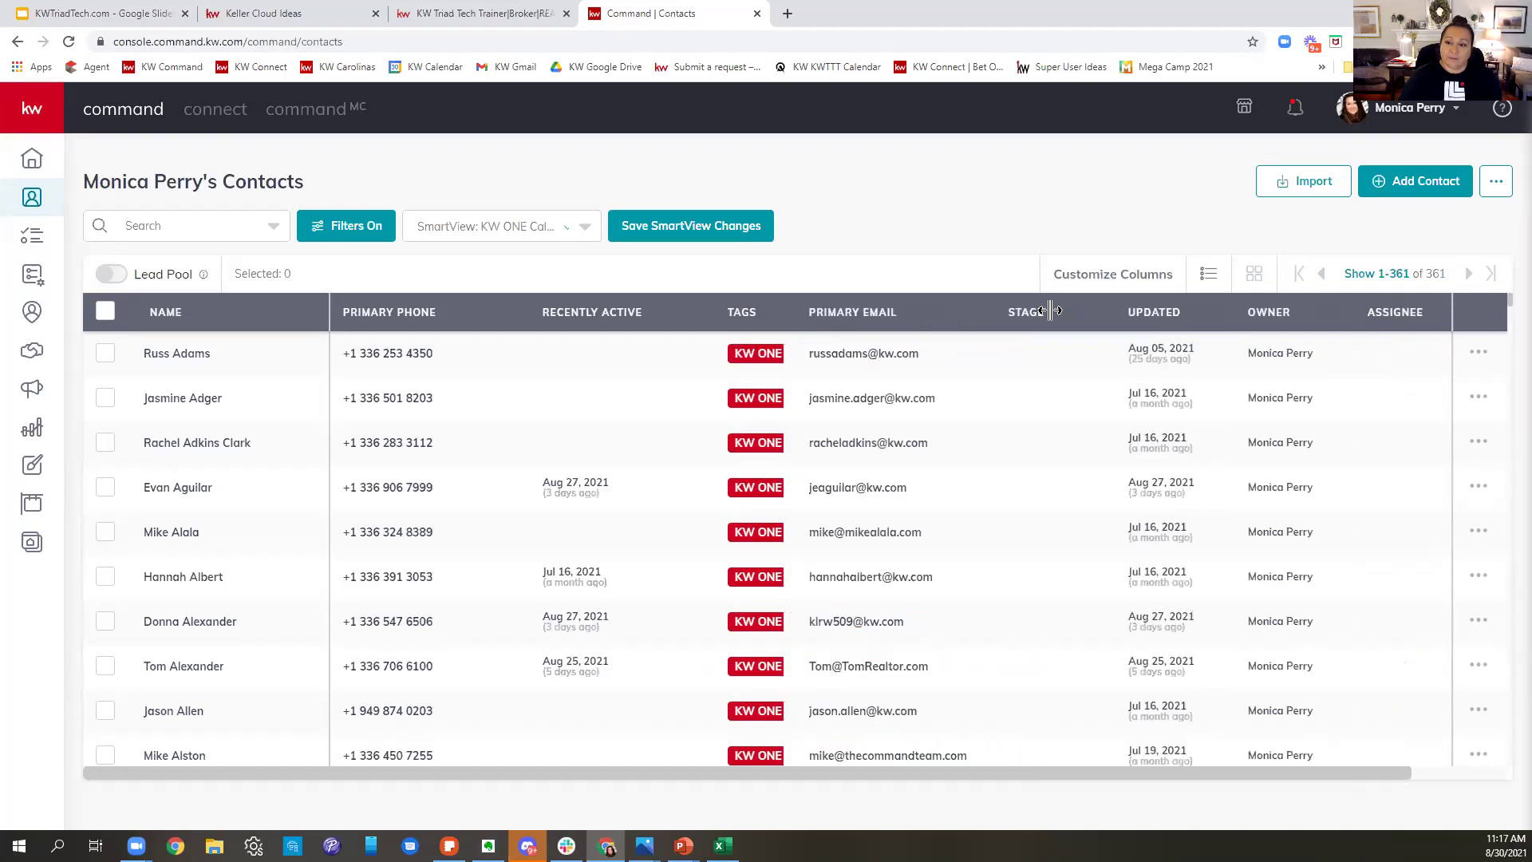
drag(1359, 312, 628, 346)
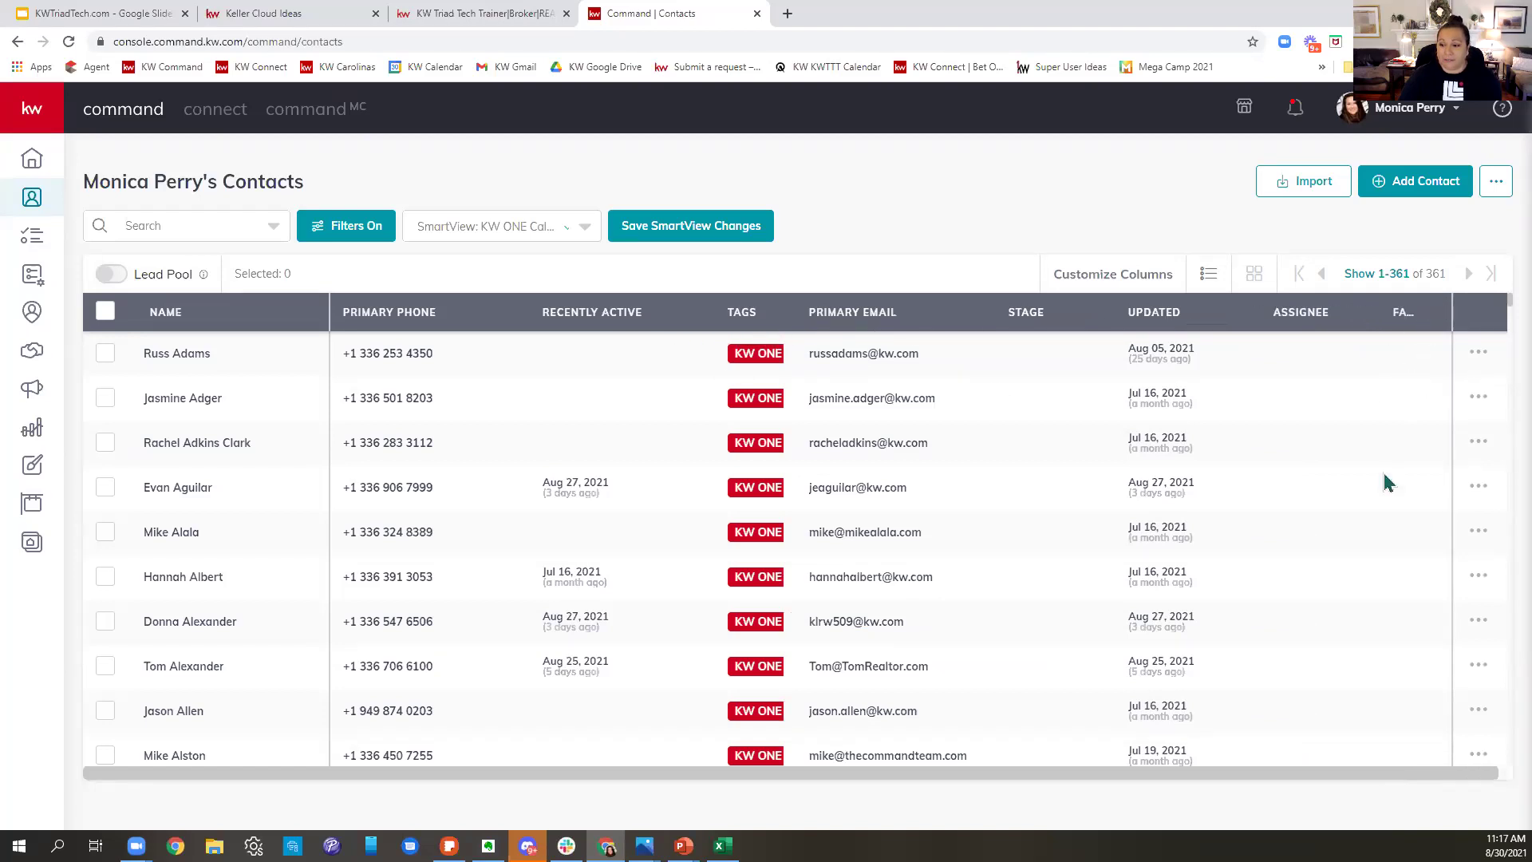
- Scroll through the 361 contacts and reopen the SmartView list
scroll(1417, 468, down, 1)
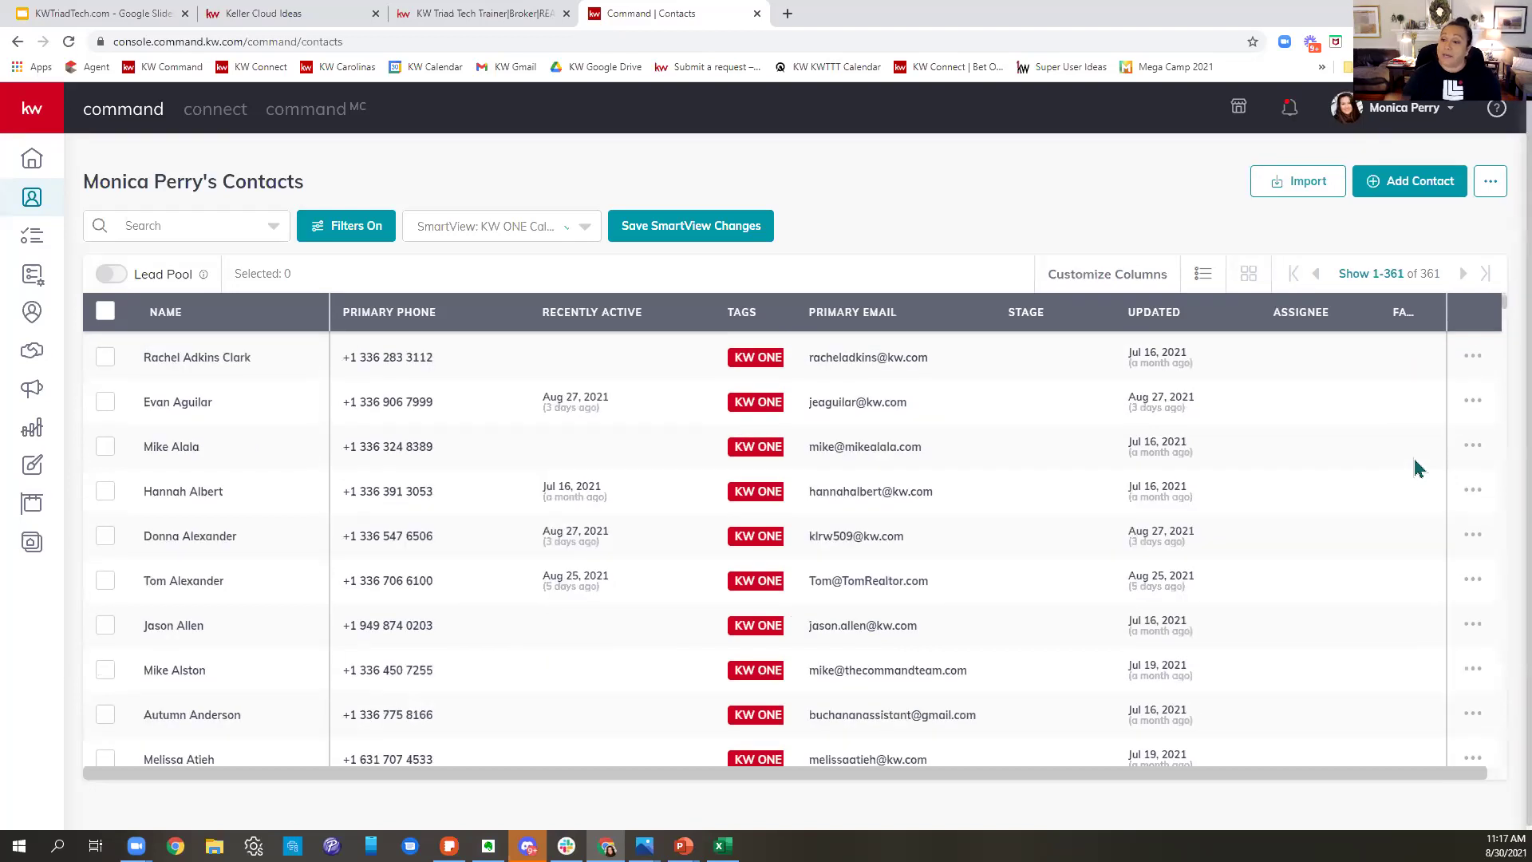
scroll(1416, 468, down, 5)
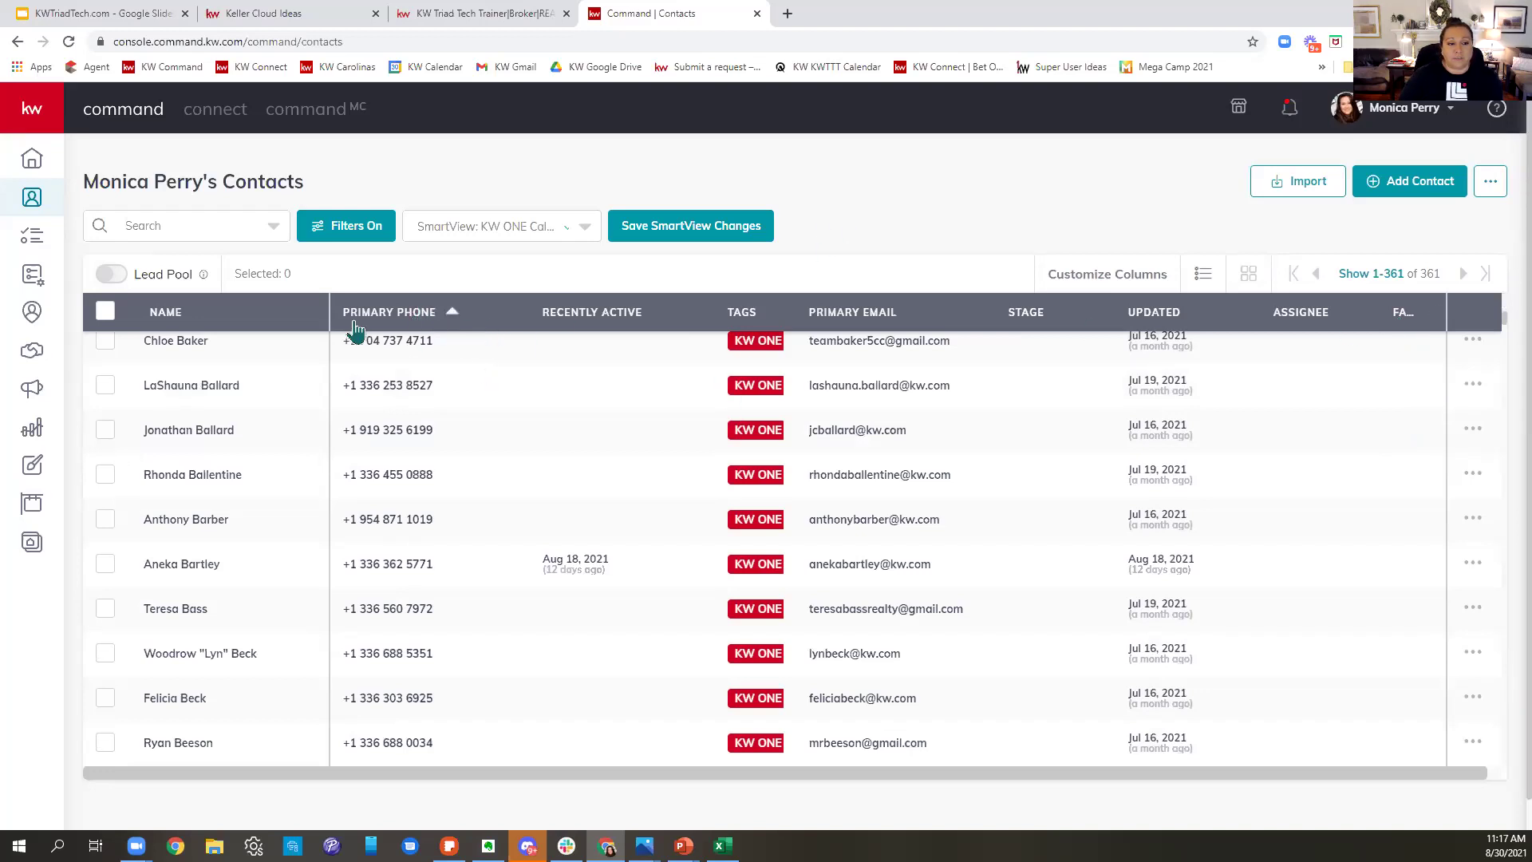
scroll(949, 485, up, 2)
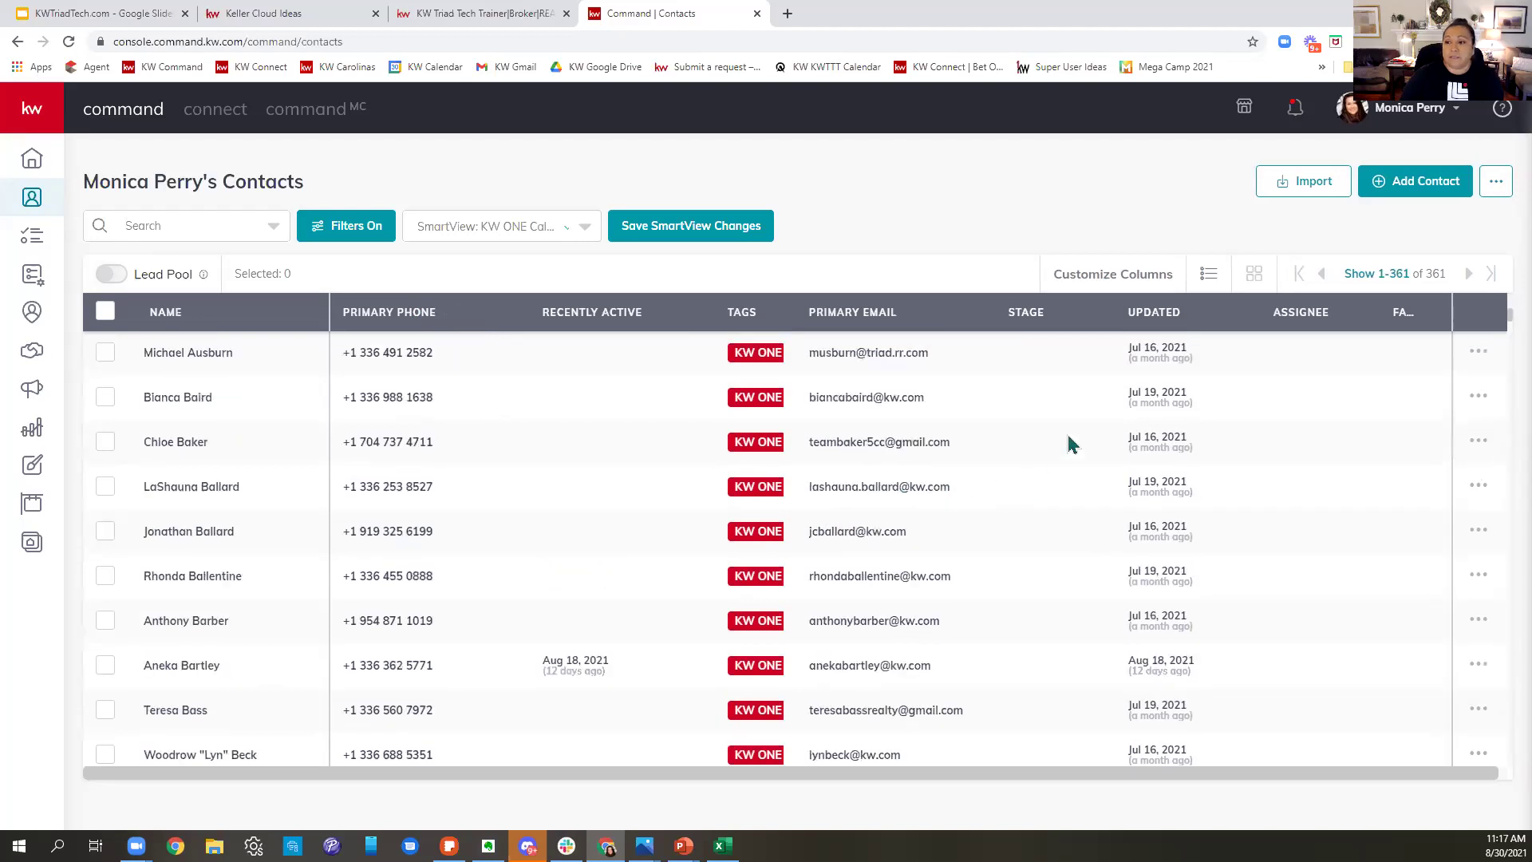
scroll(1072, 444, up, 3)
scroll(1072, 445, up, 5)
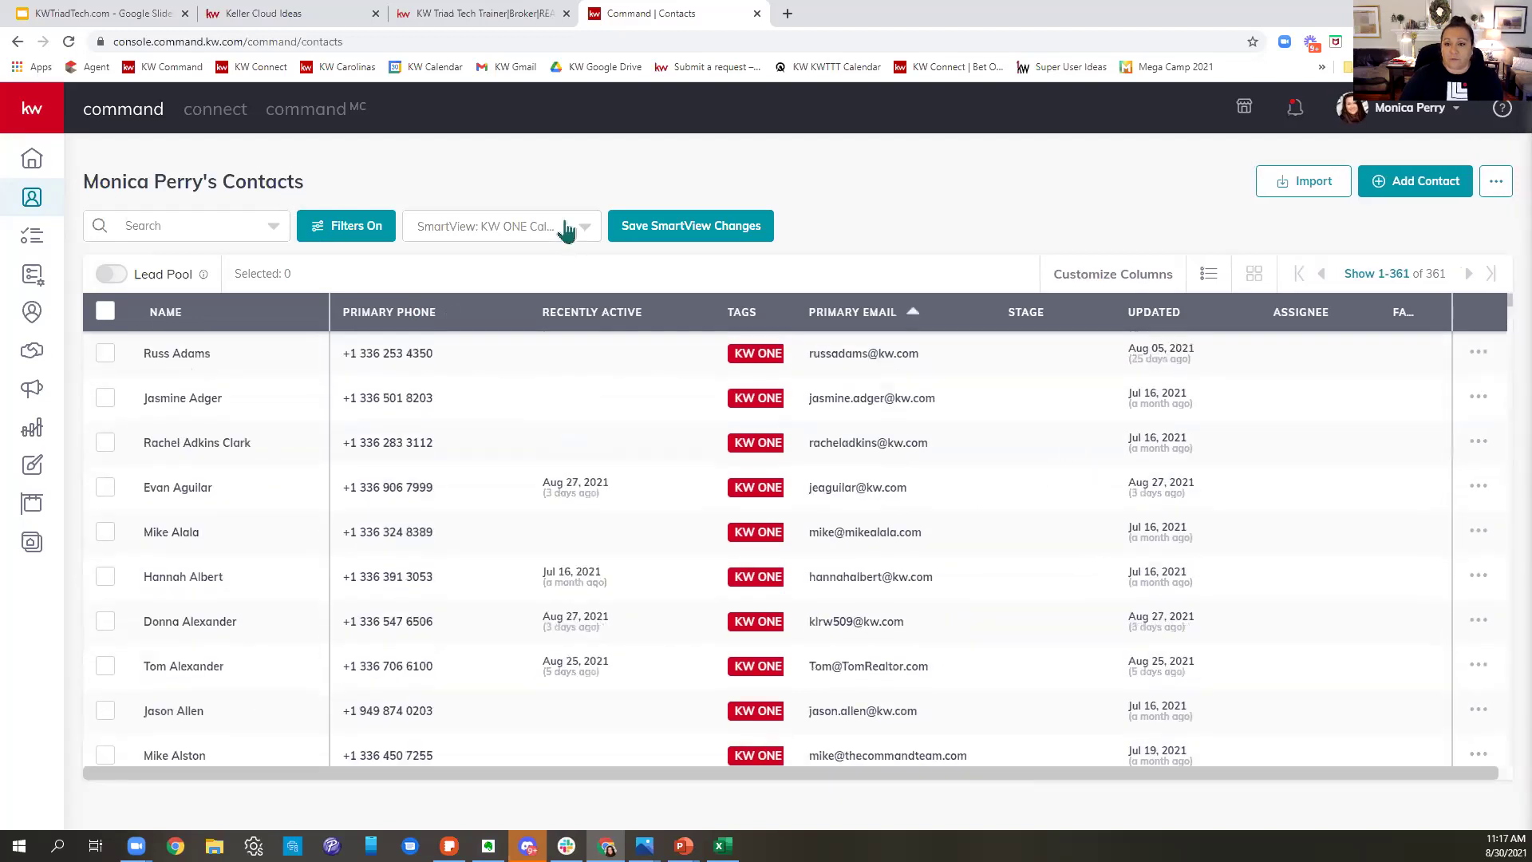
click(549, 226)
scroll(523, 311, up, 1)
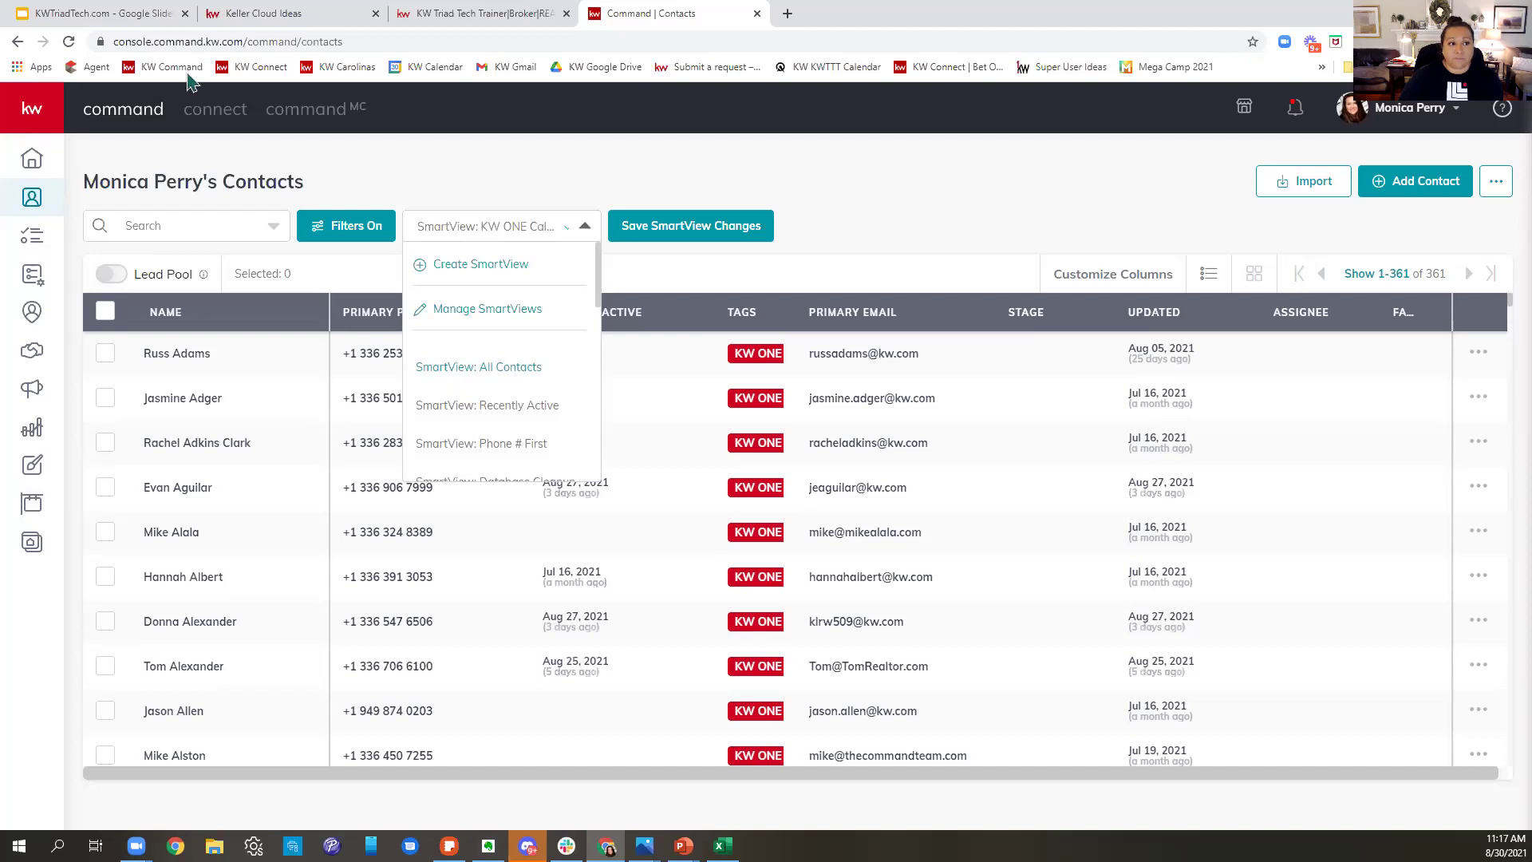
- Switch the contacts list to the All Contacts SmartView covering all 1246 contacts
click(479, 366)
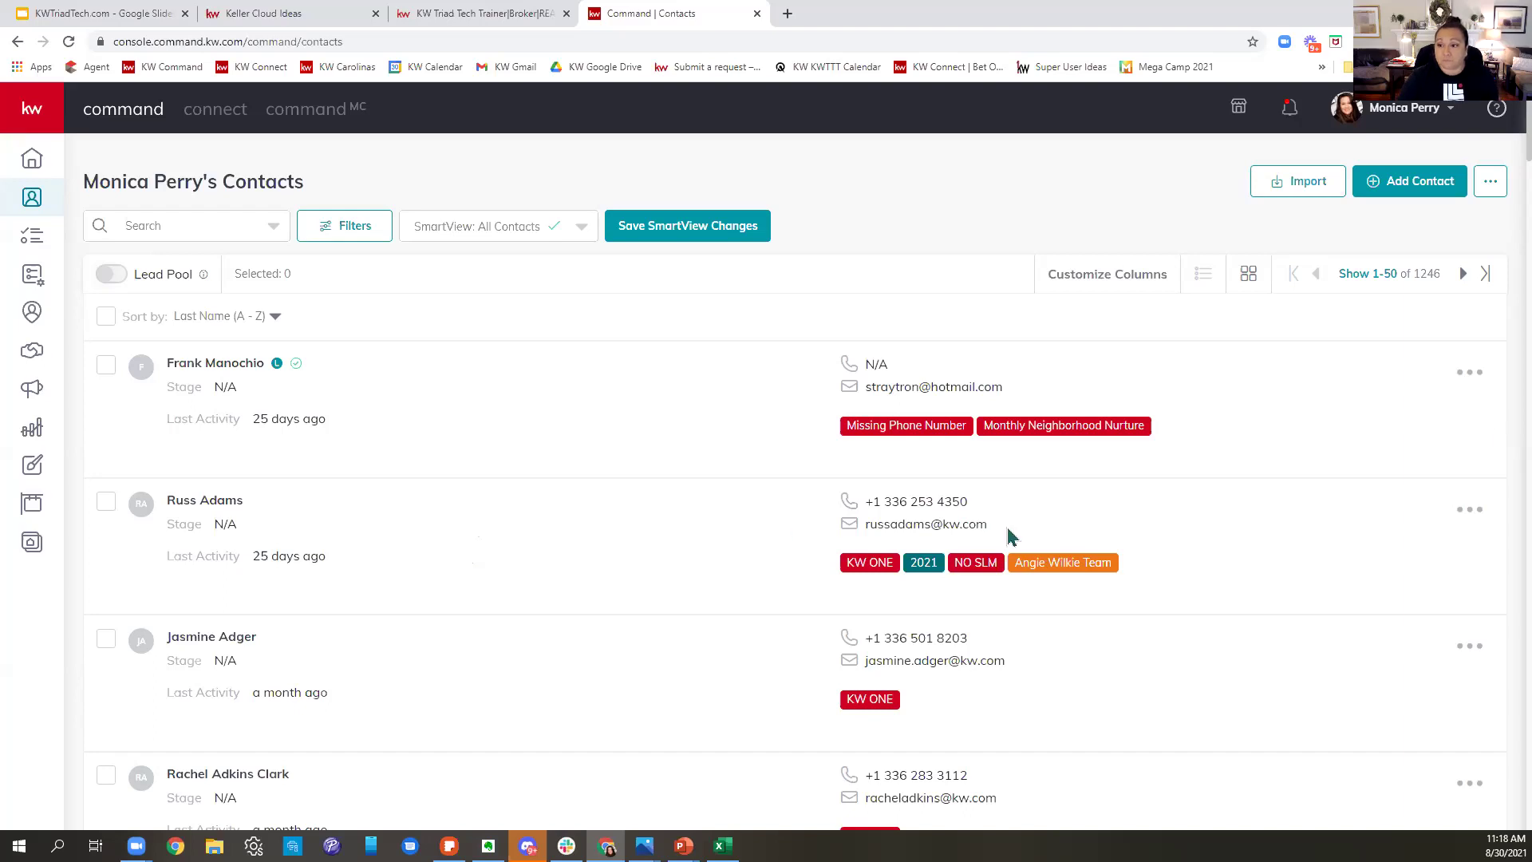
- Page forward to the next contacts, then back to contacts 1-50 in table view
click(1467, 279)
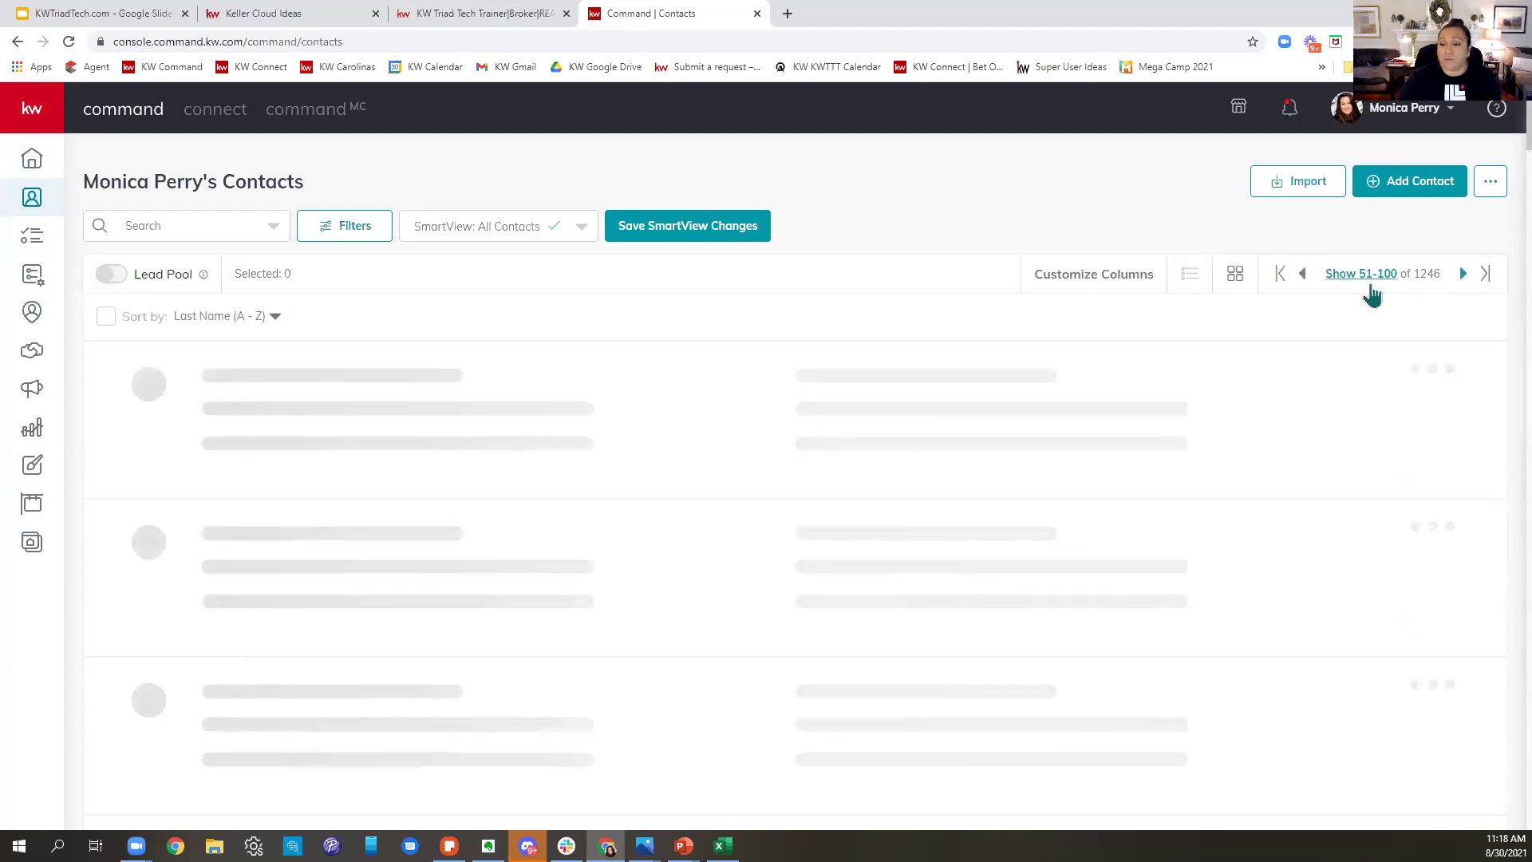
click(1305, 275)
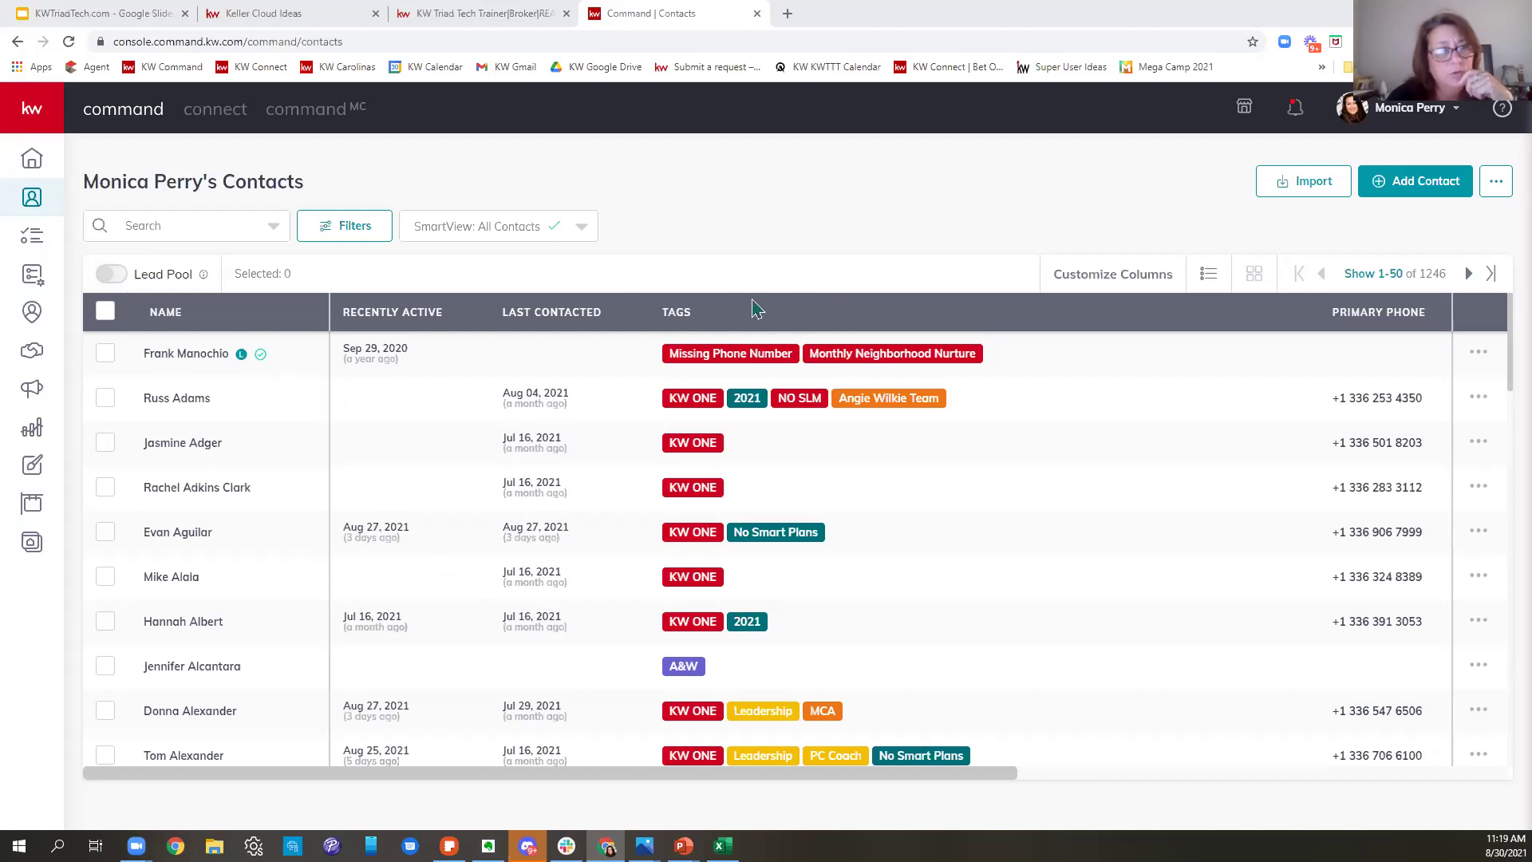
- Select all 50 contacts on the first page and open the Select Bulk Action dropdown
click(106, 313)
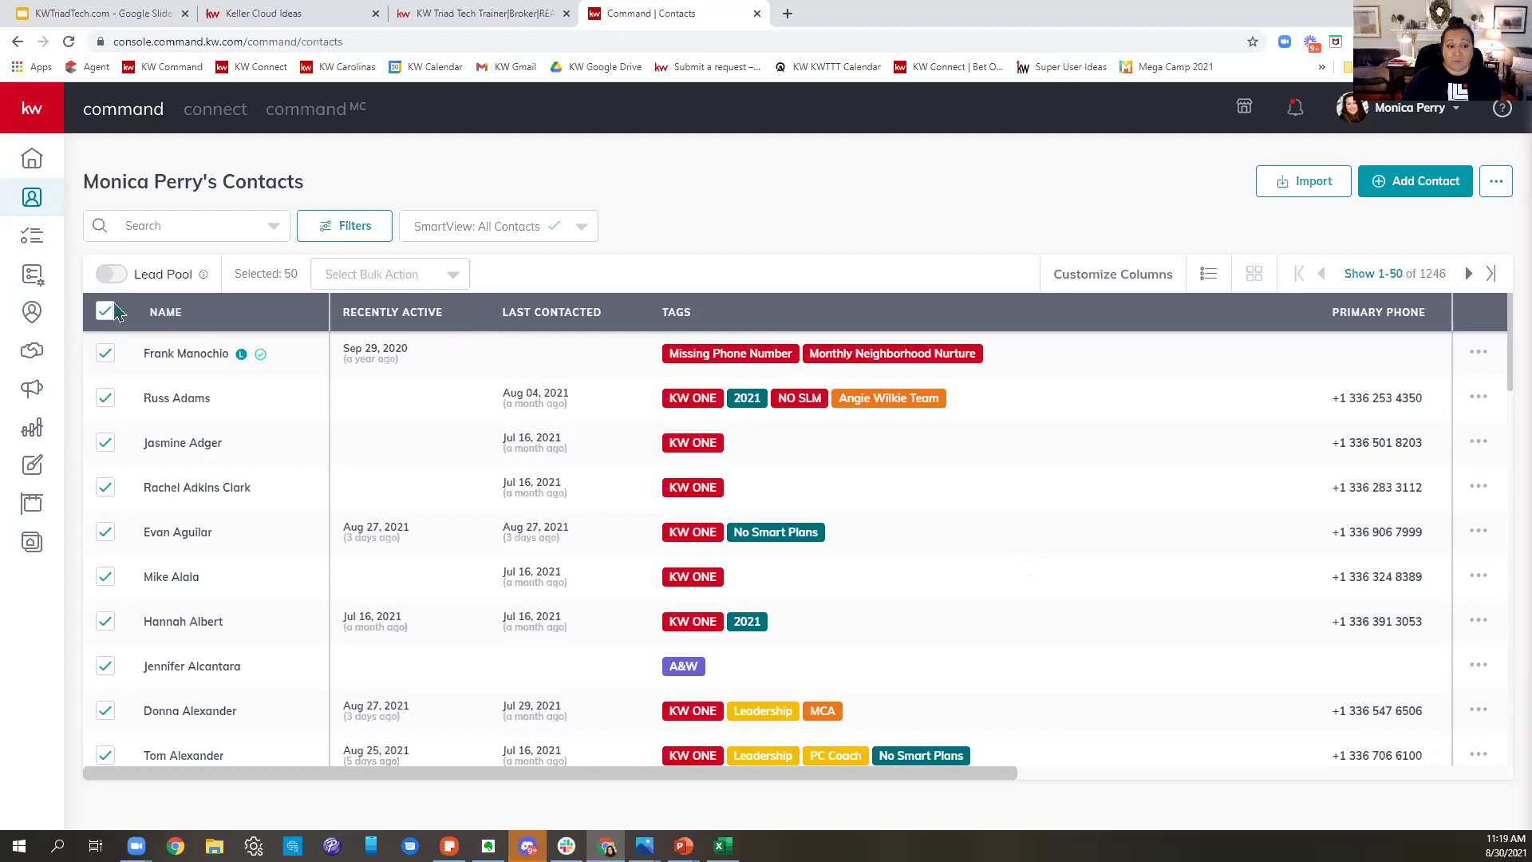
scroll(1430, 441, down, 2)
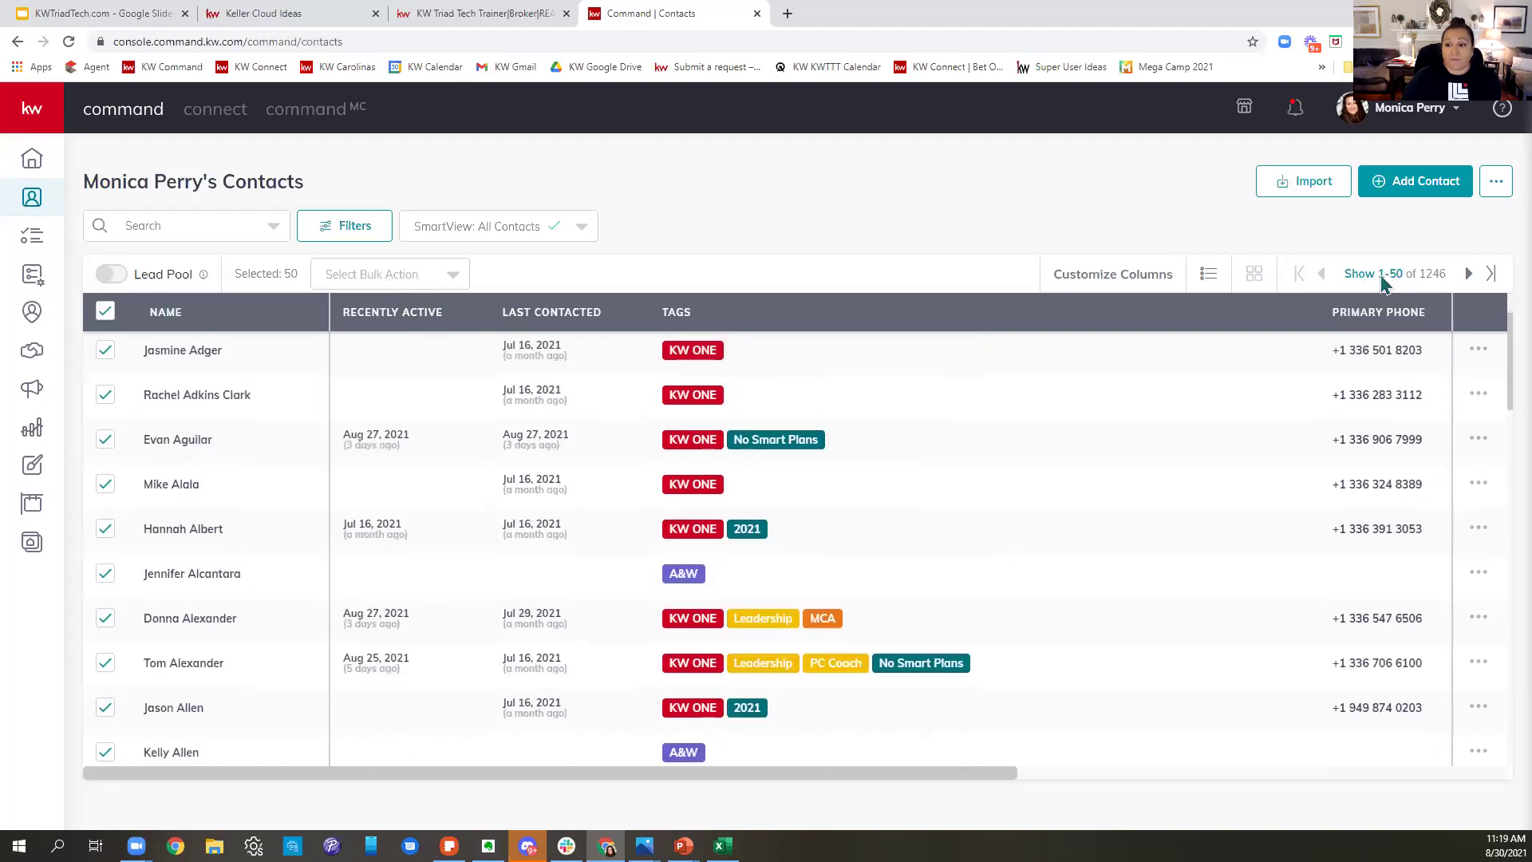
scroll(407, 349, down, 4)
scroll(182, 413, down, 3)
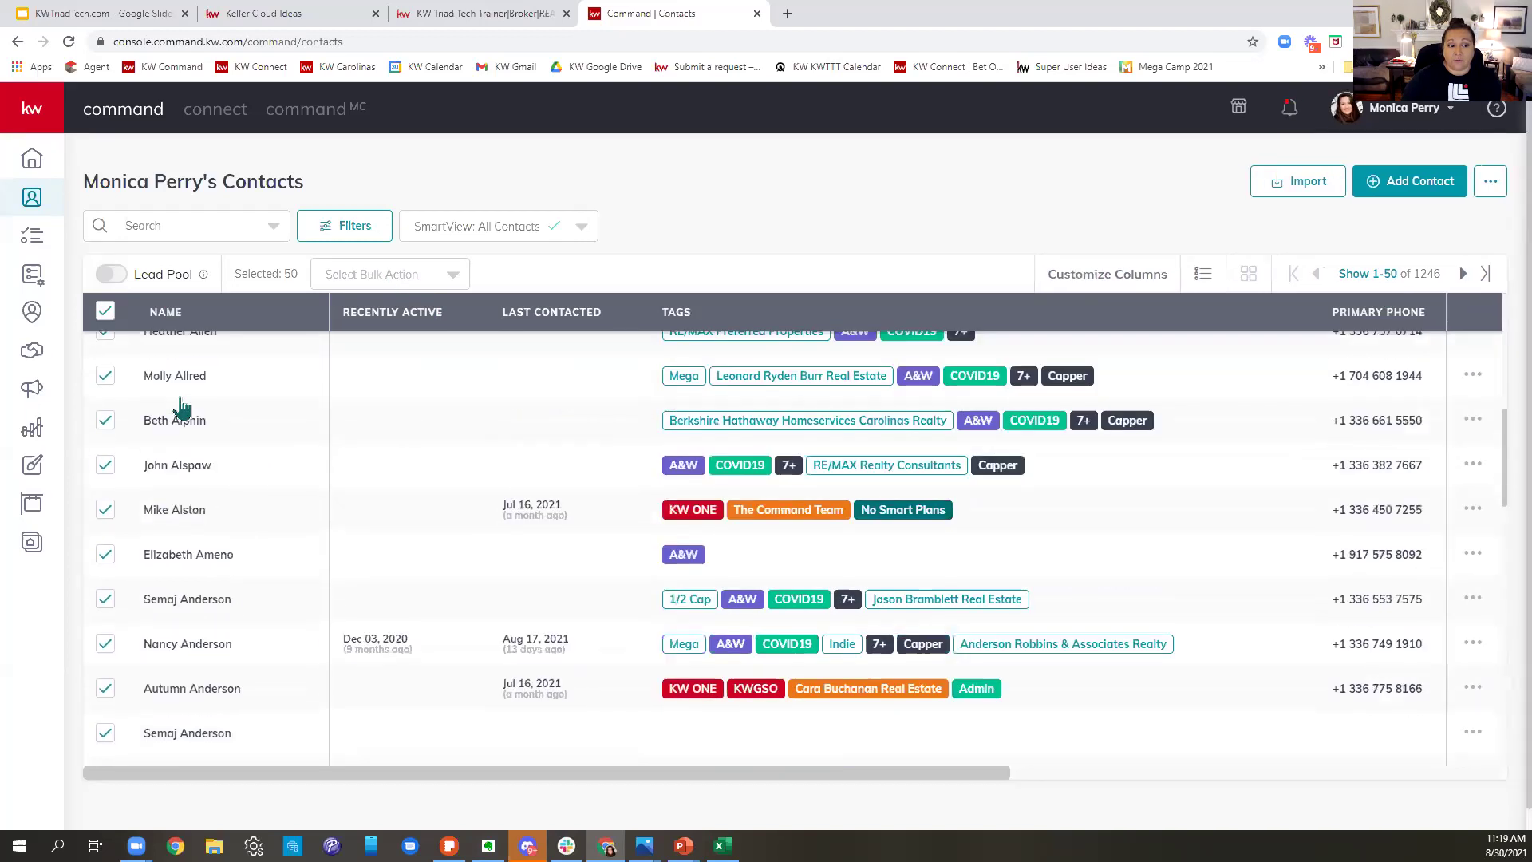
scroll(205, 397, down, 5)
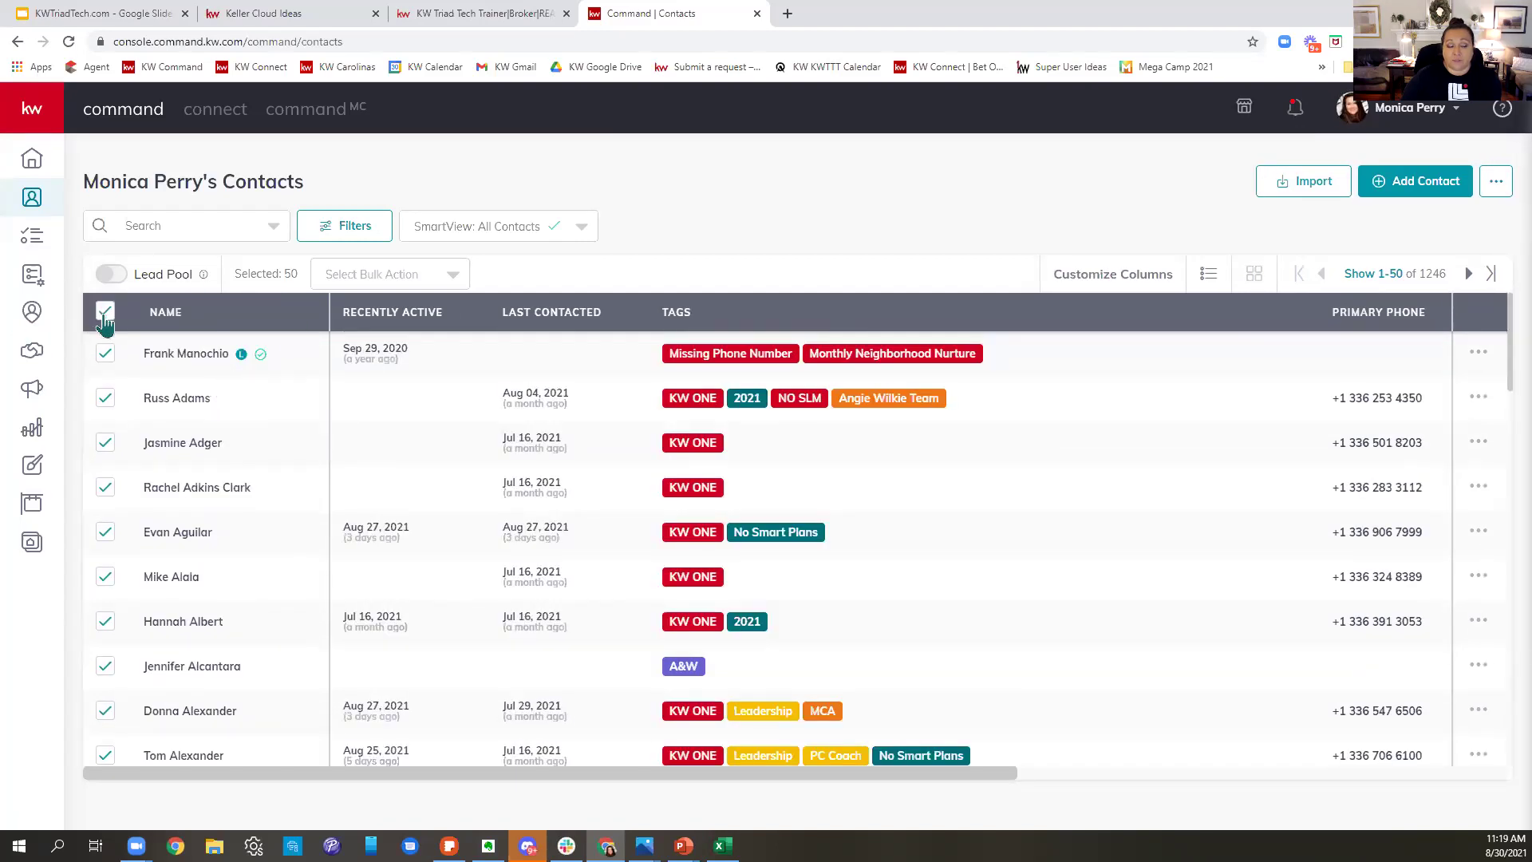
click(354, 294)
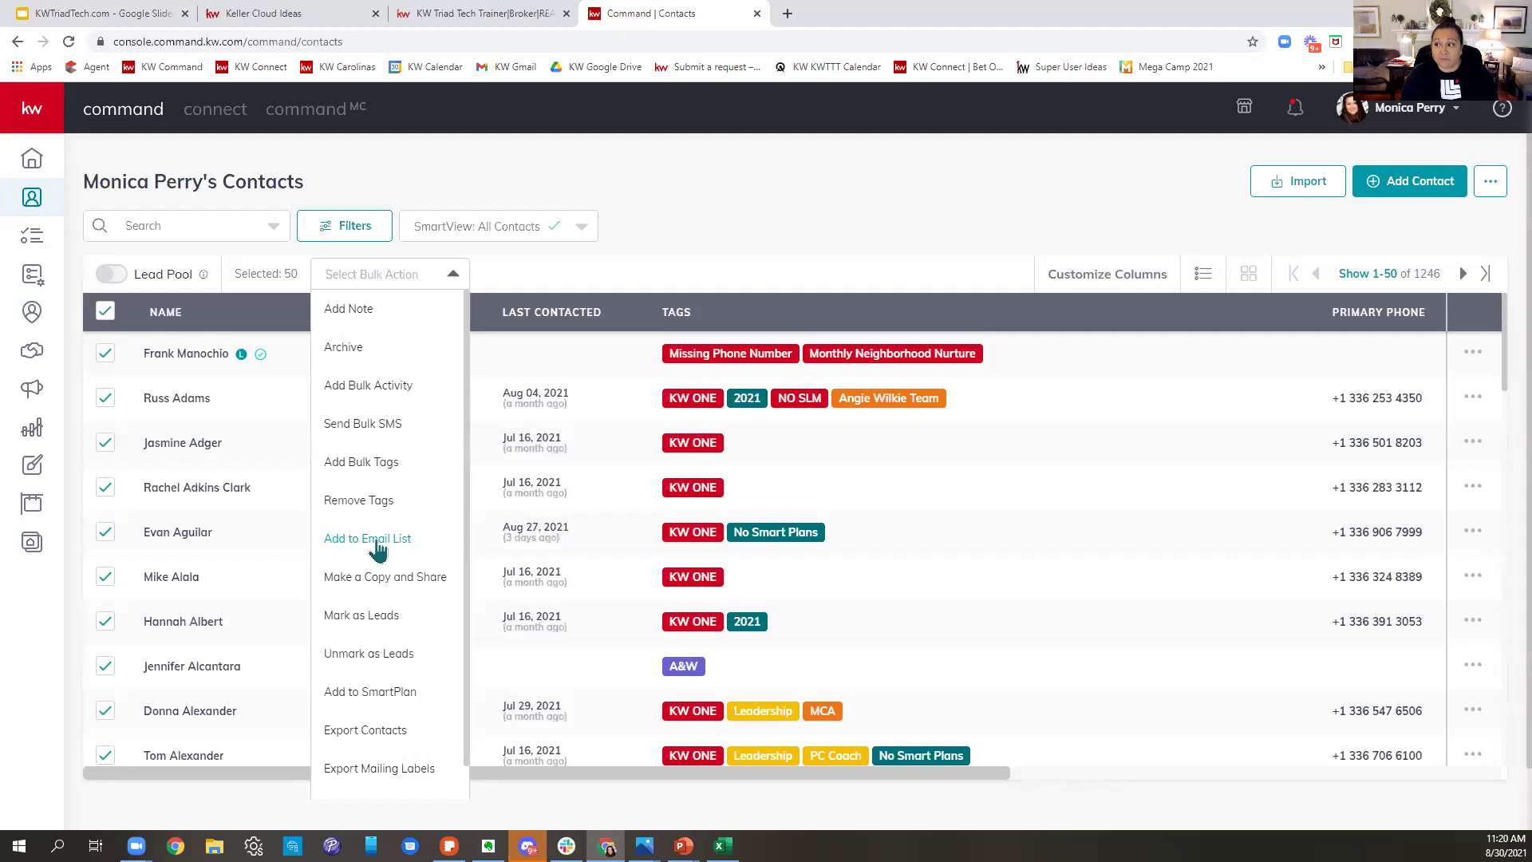
- Dismiss the bulk actions list and open the SmartView list, scrolling down to A&W
click(919, 205)
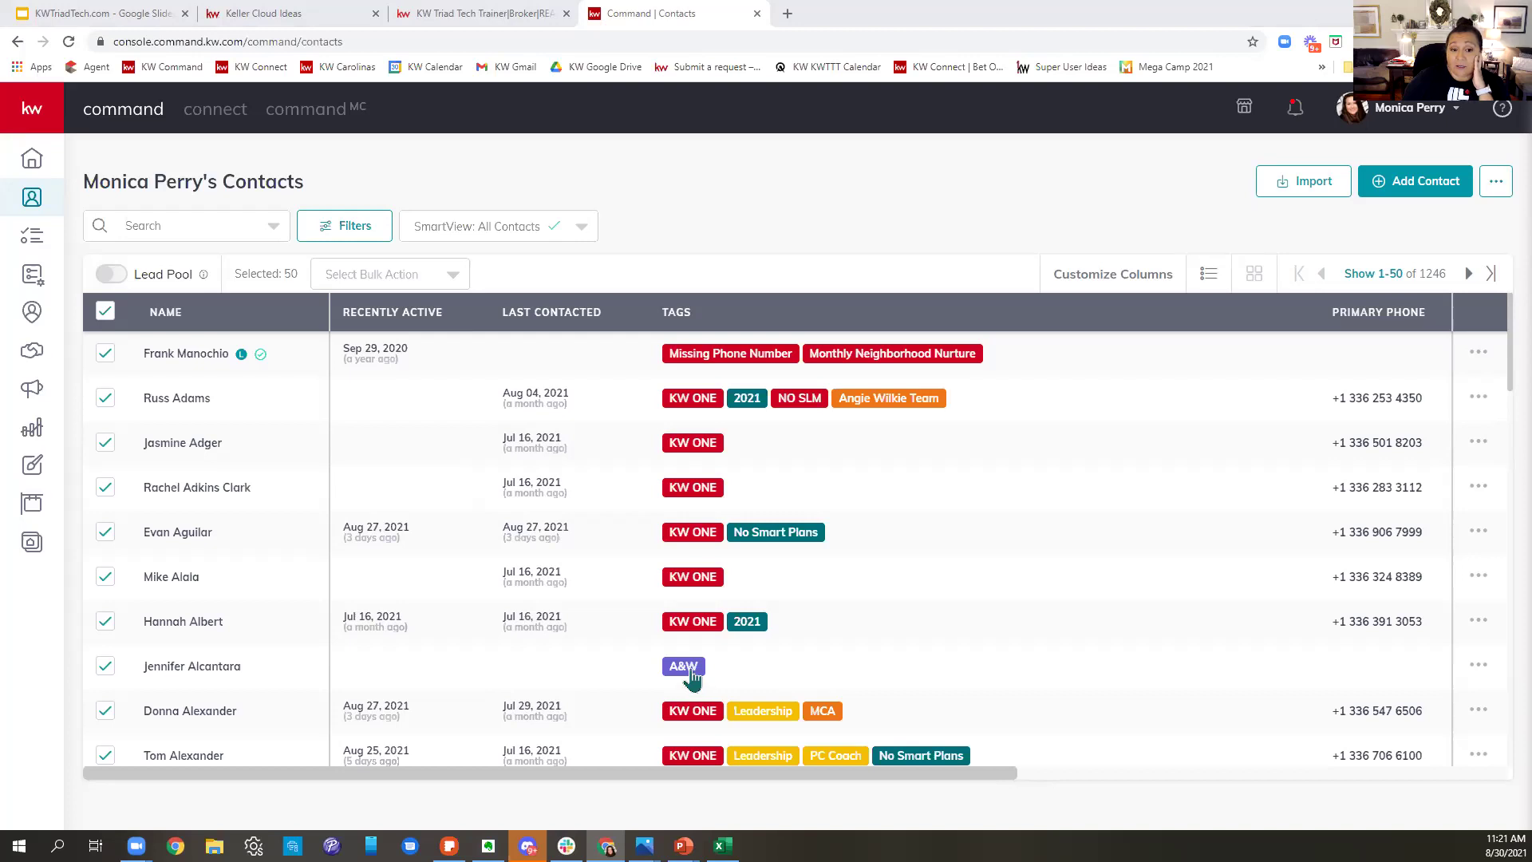
click(513, 226)
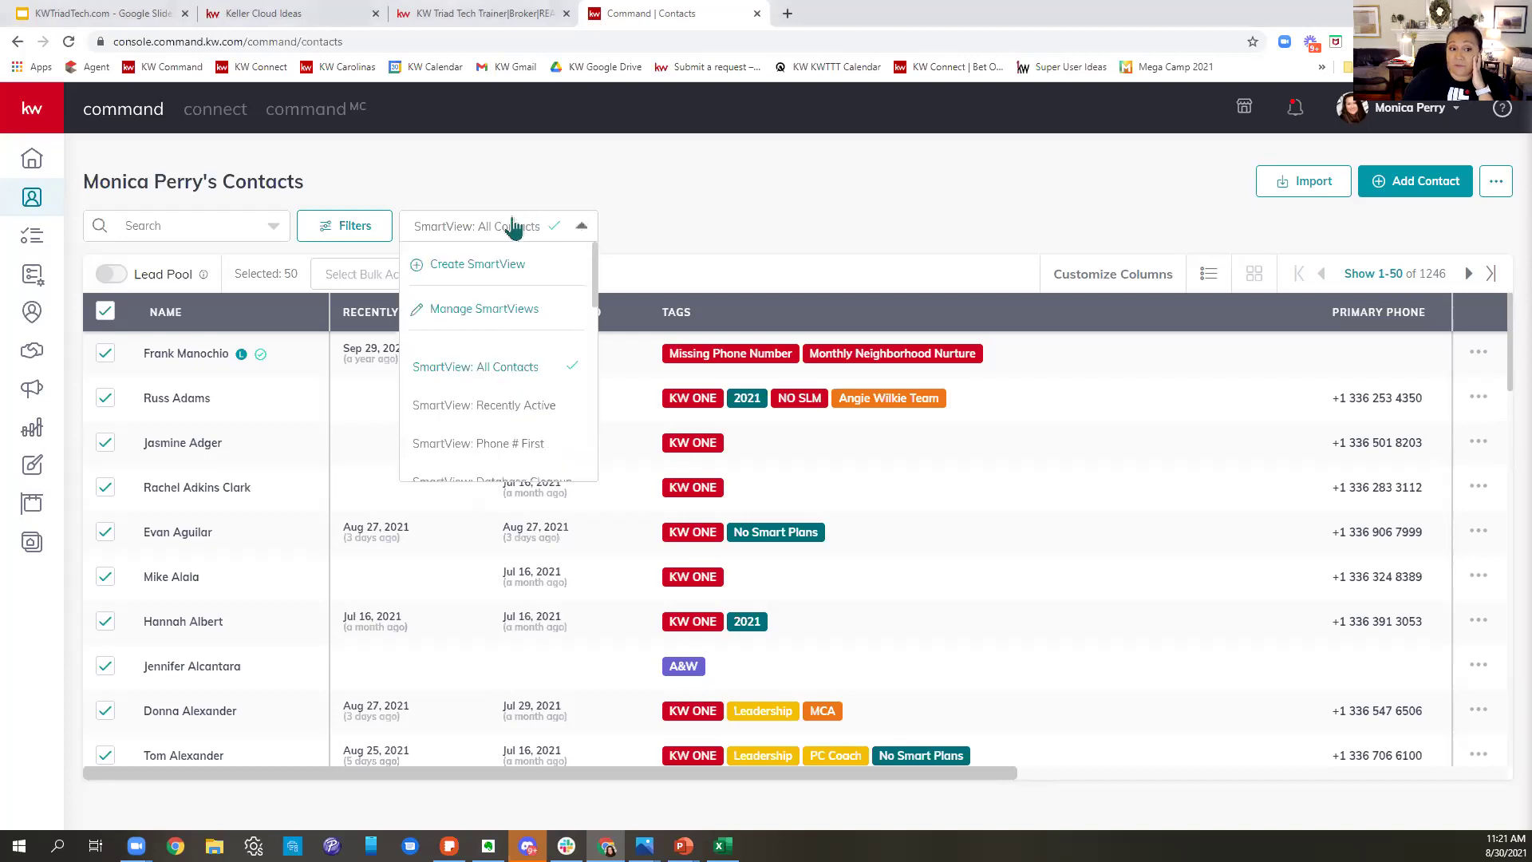
scroll(554, 404, down, 2)
scroll(553, 408, down, 2)
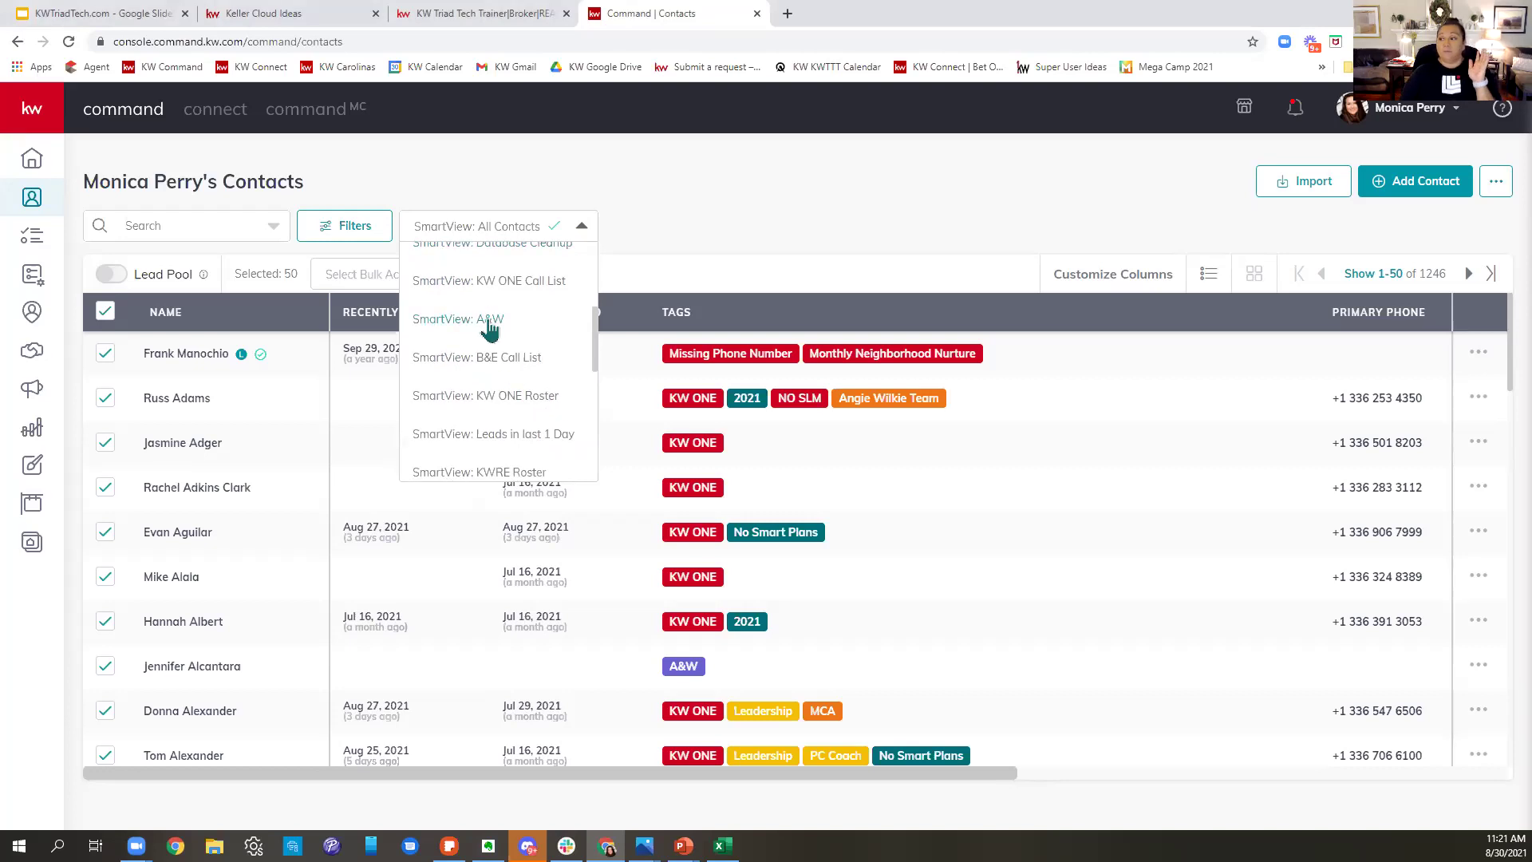
- Apply the A&W SmartView (59 contacts), step through two contact records, and return to the list
click(489, 323)
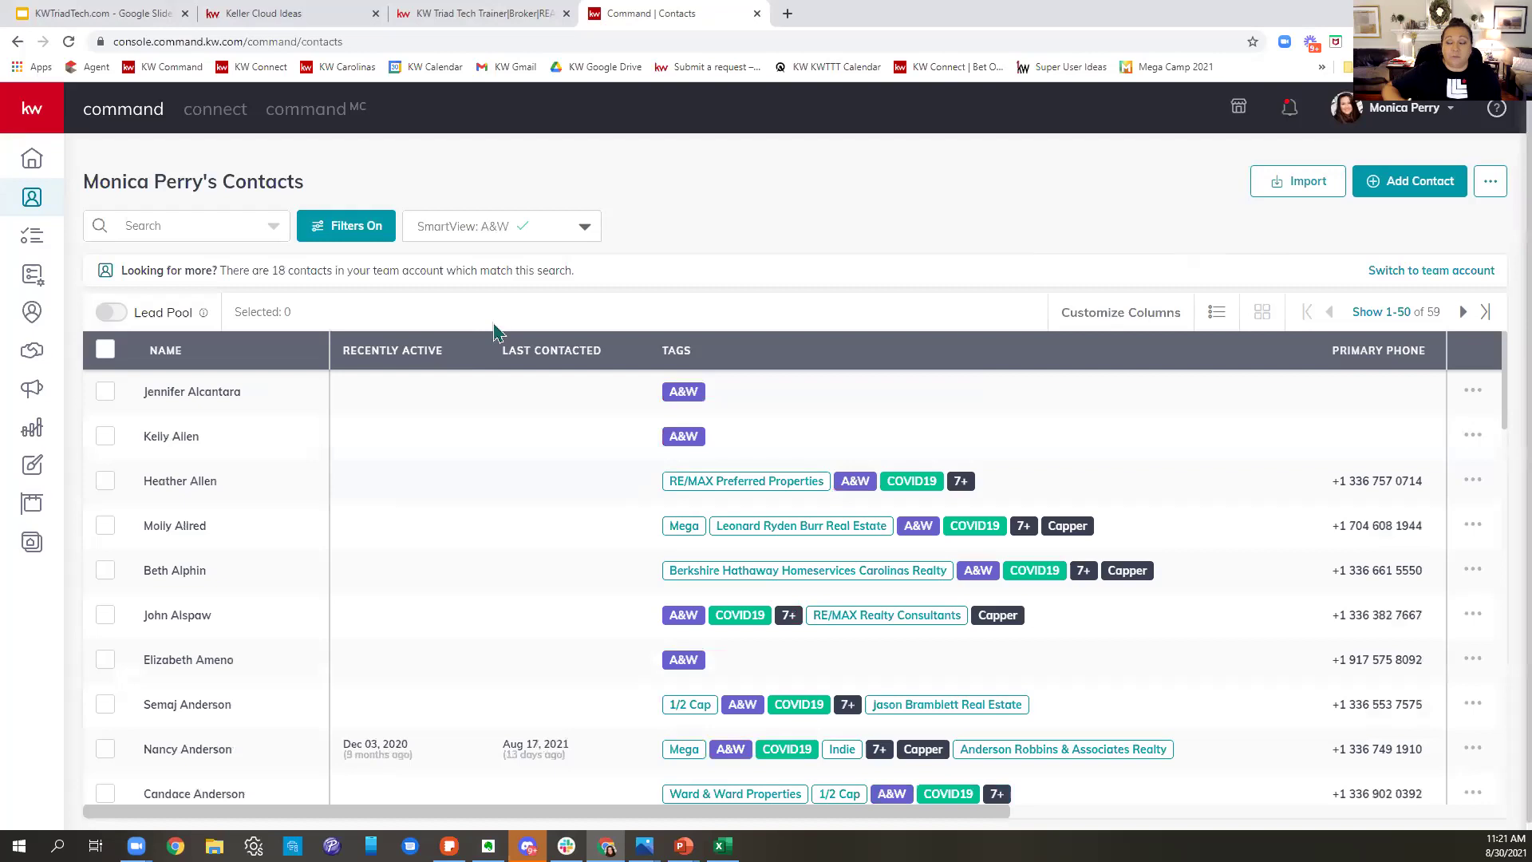
click(174, 392)
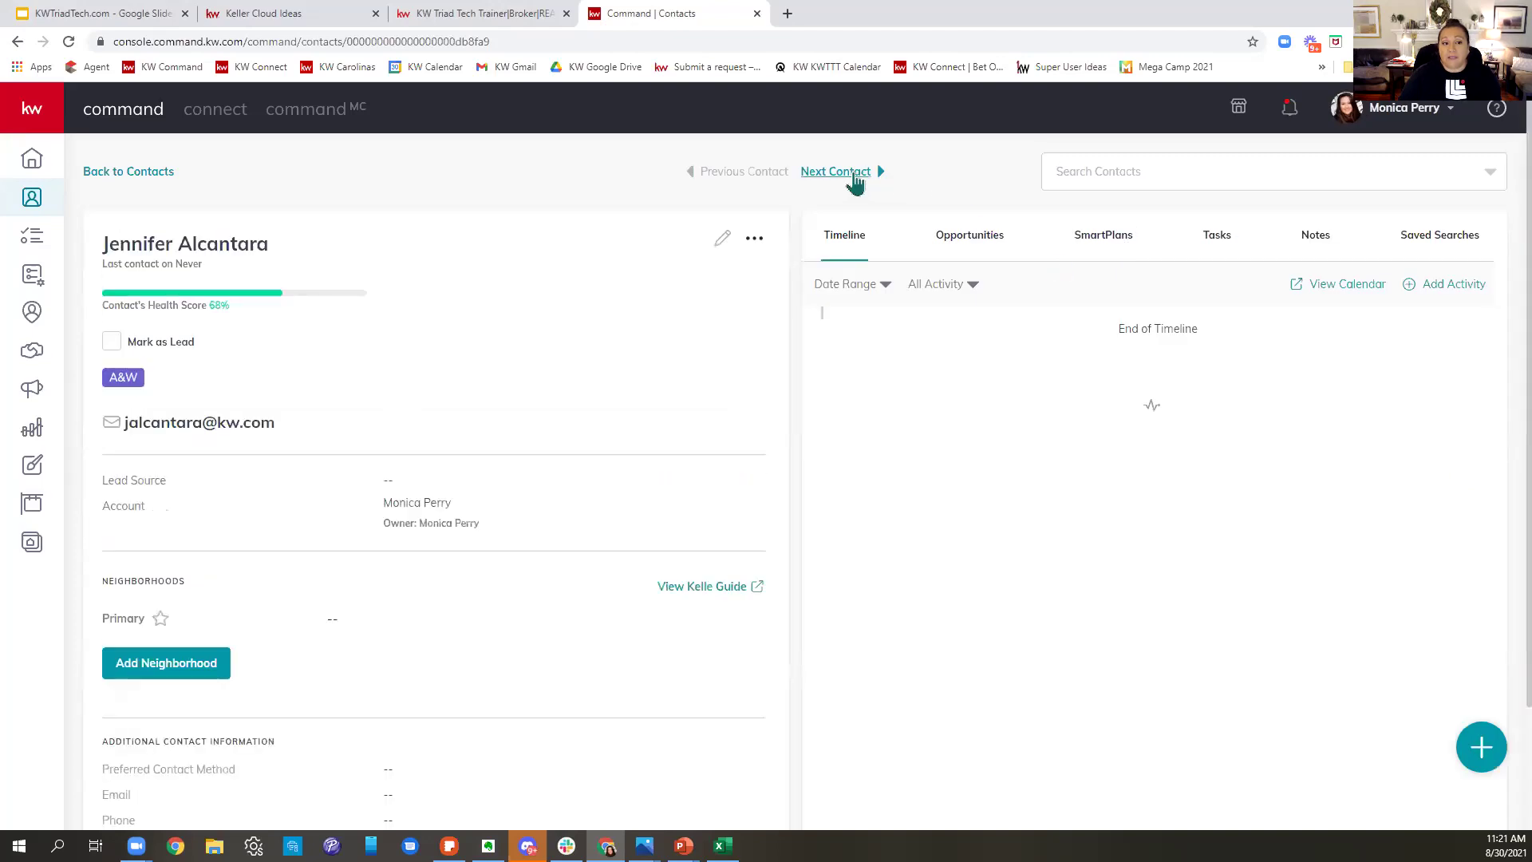
click(854, 176)
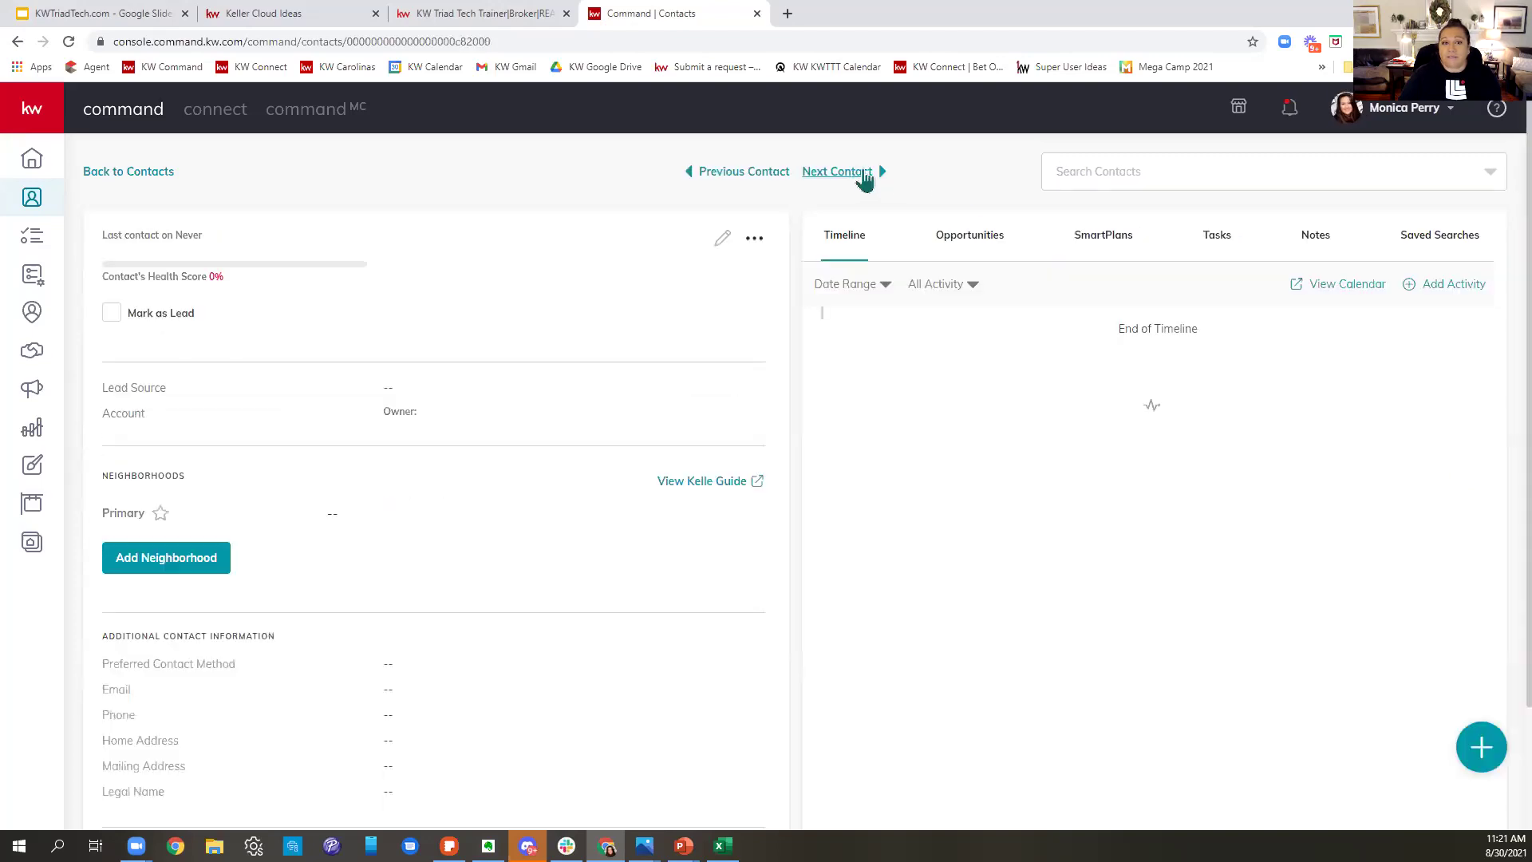
click(32, 197)
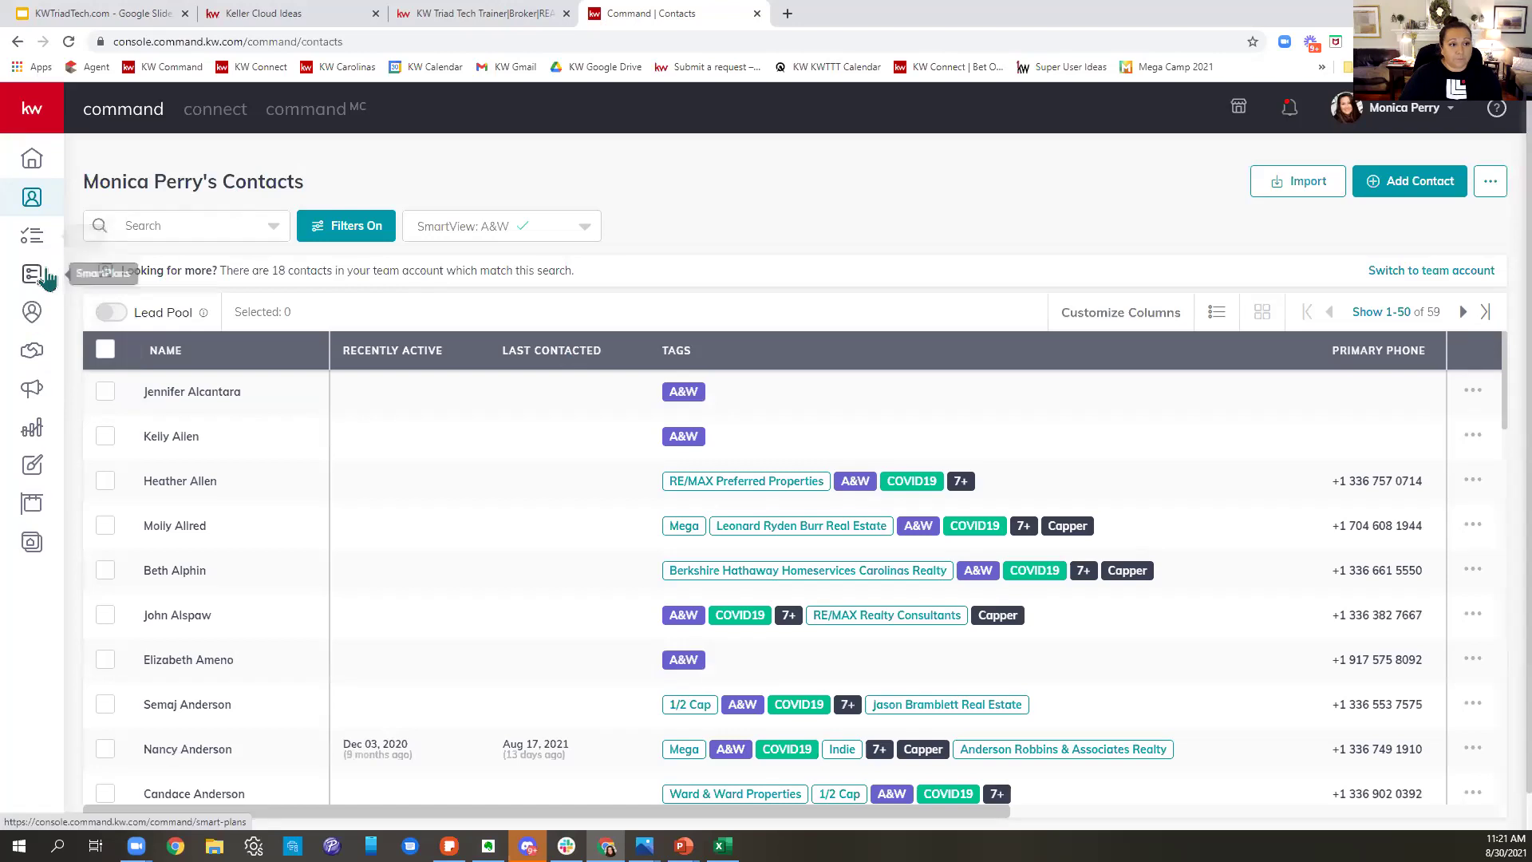
- Go to the Home dashboard with Tasks, Notepad, 65.1% Database Health and Recent Leads
click(31, 164)
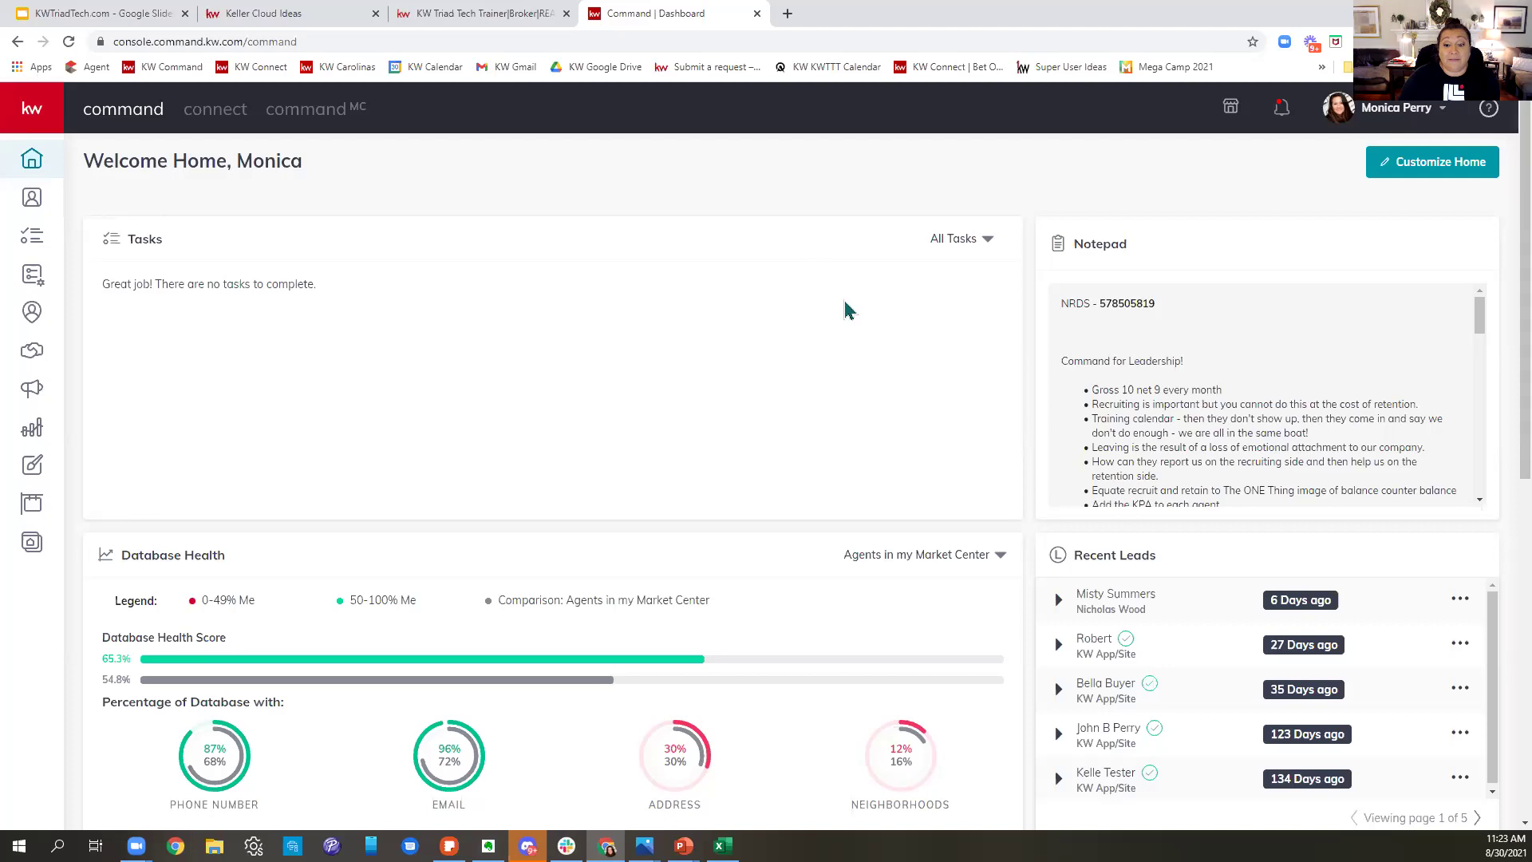
scroll(844, 310, down, 1)
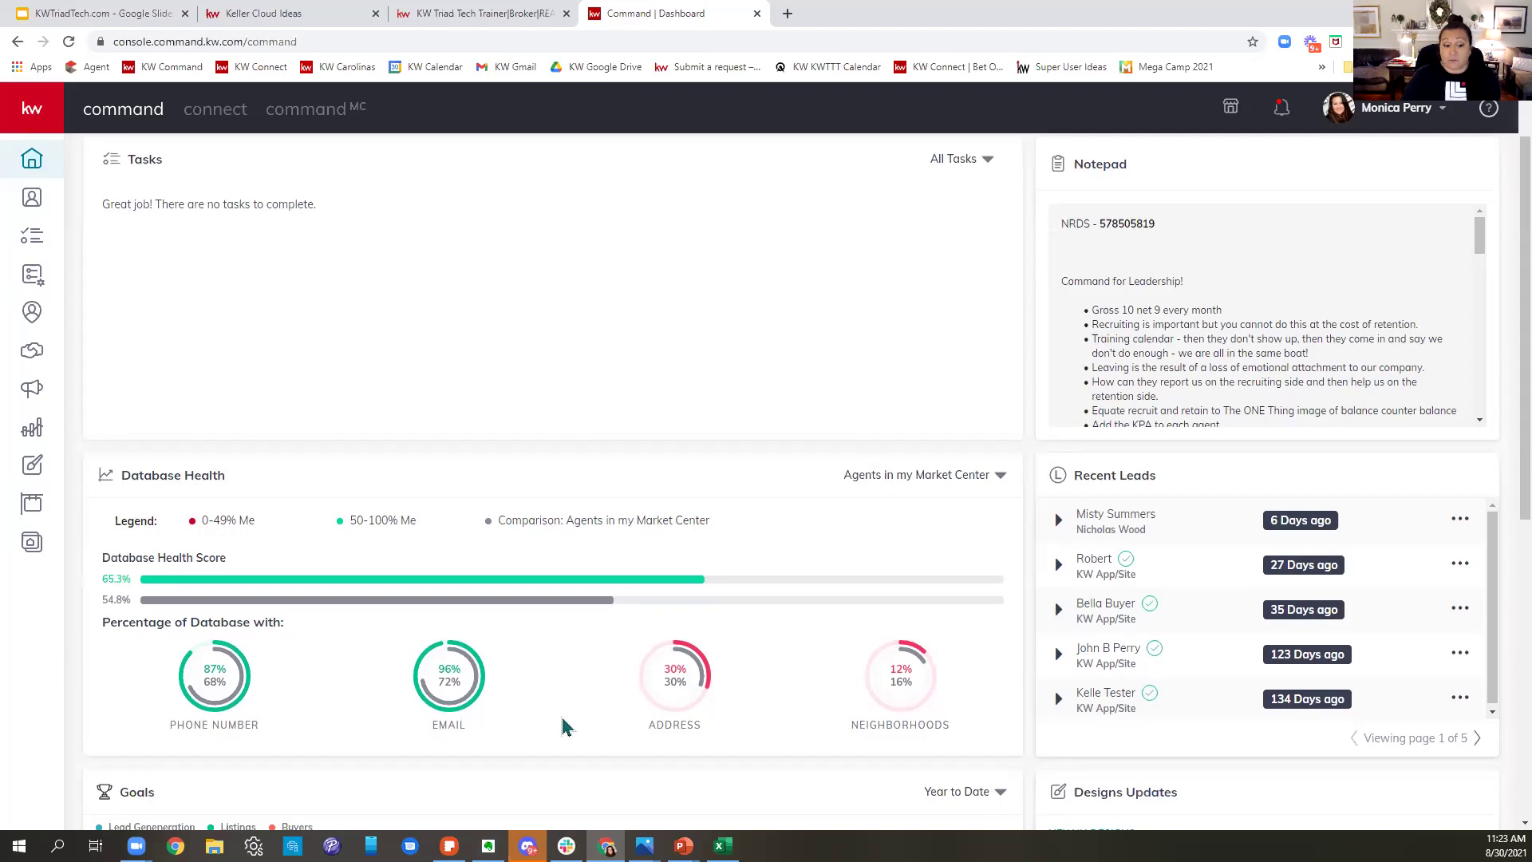
scroll(585, 702, down, 2)
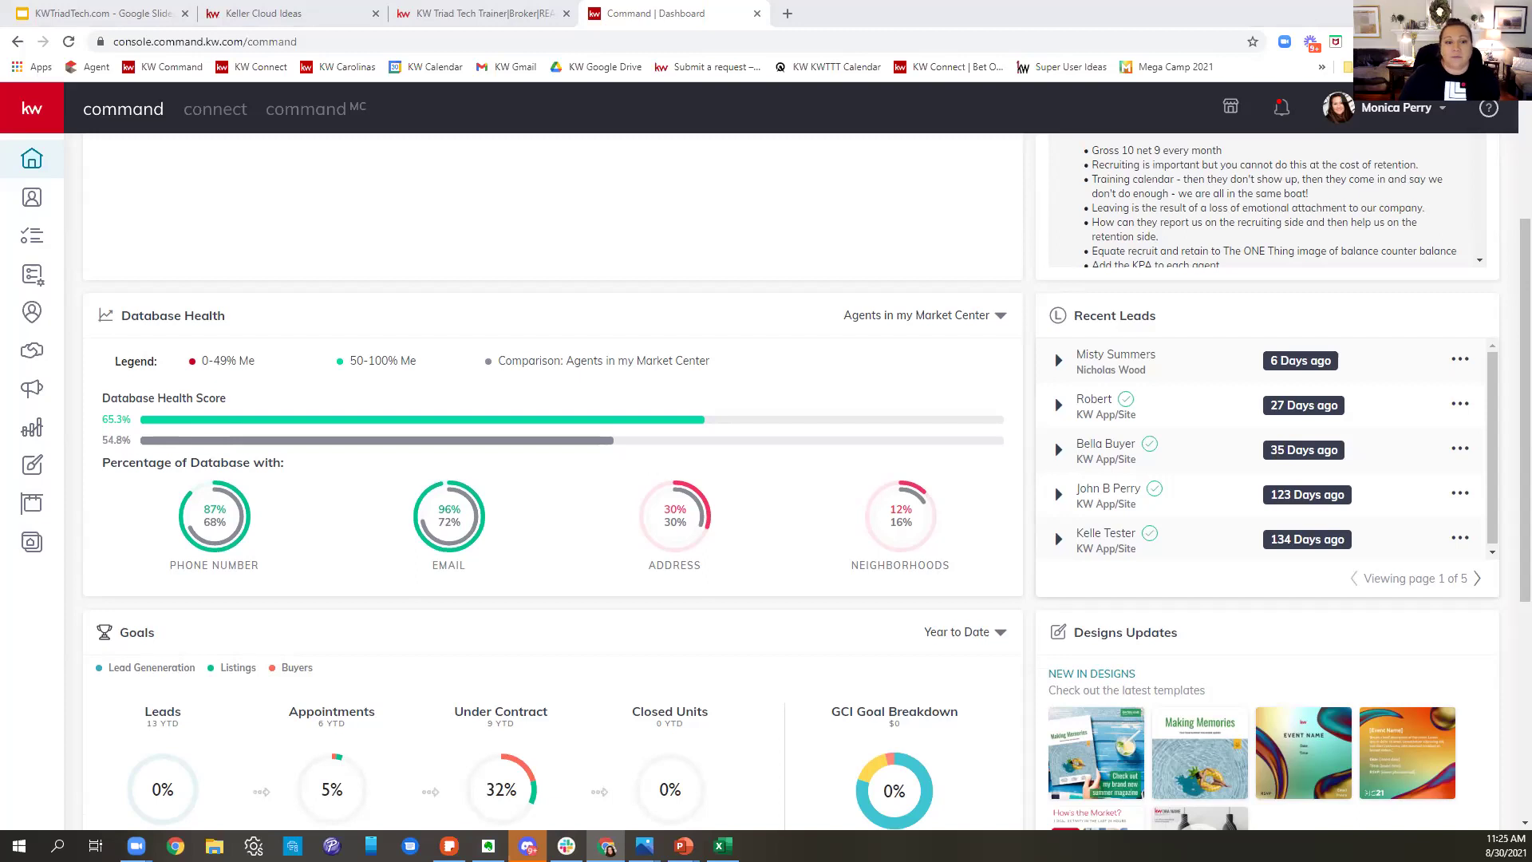
scroll(794, 697, up, 3)
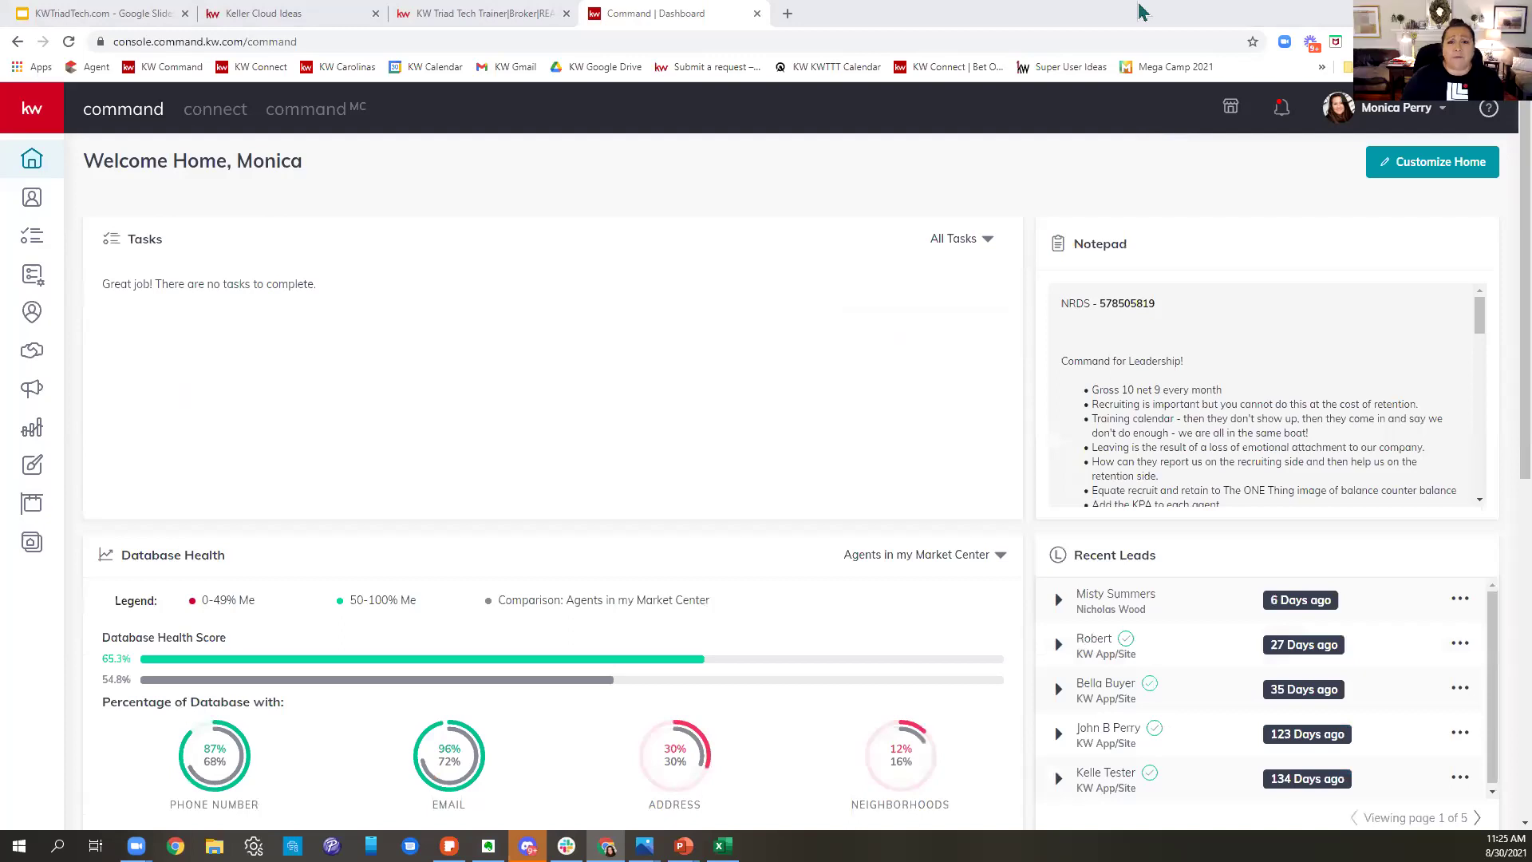
- Open facebook.com in a new browser tab
click(787, 13)
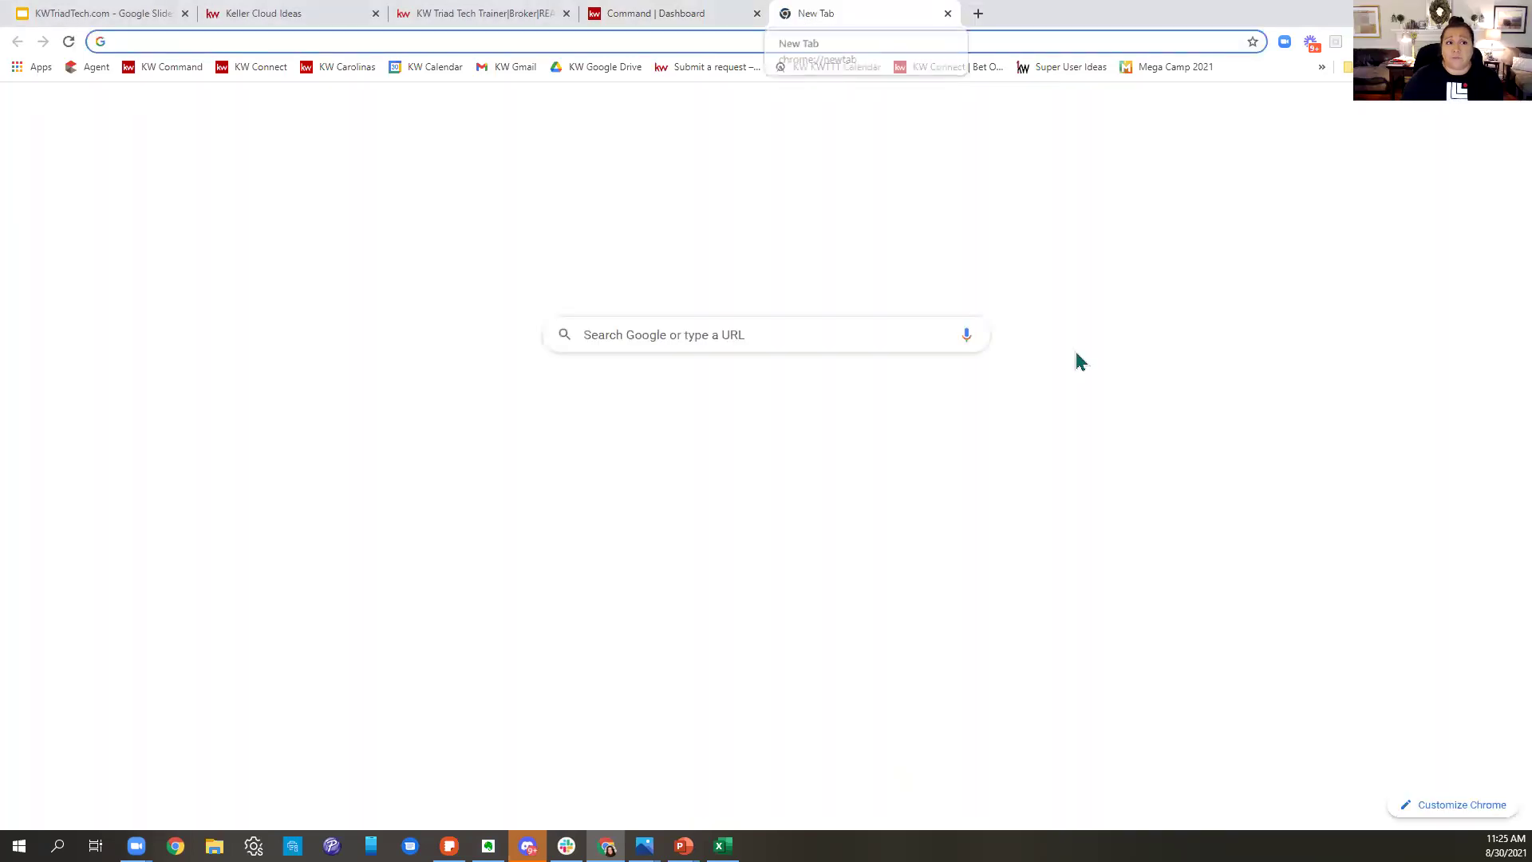
text(www.facebook.com)
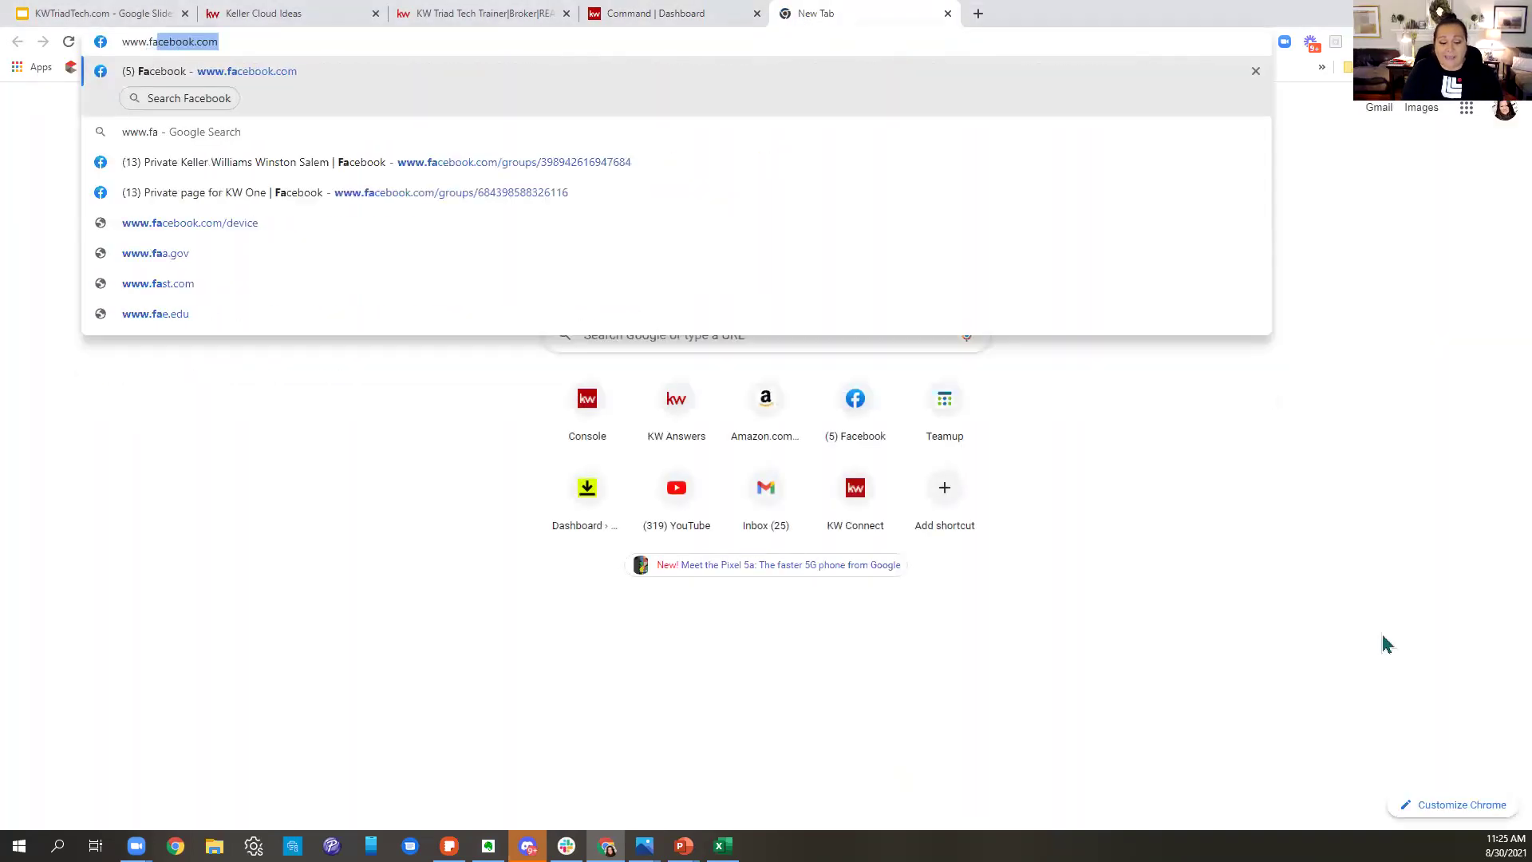
key(Return)
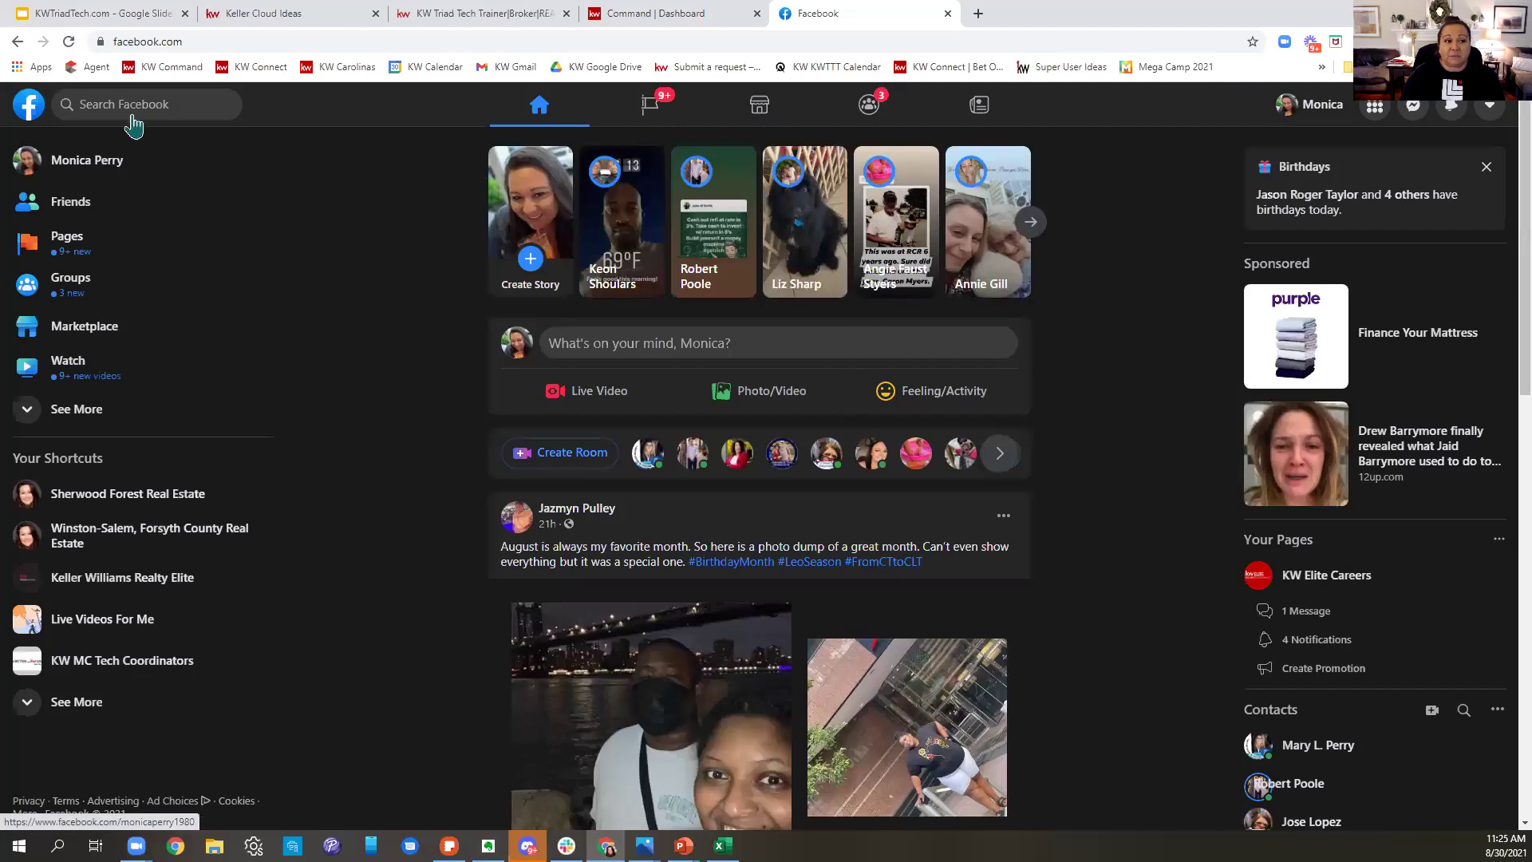
- Search Facebook for 'kw command' and open the KW Command private group
click(127, 104)
text(kj)
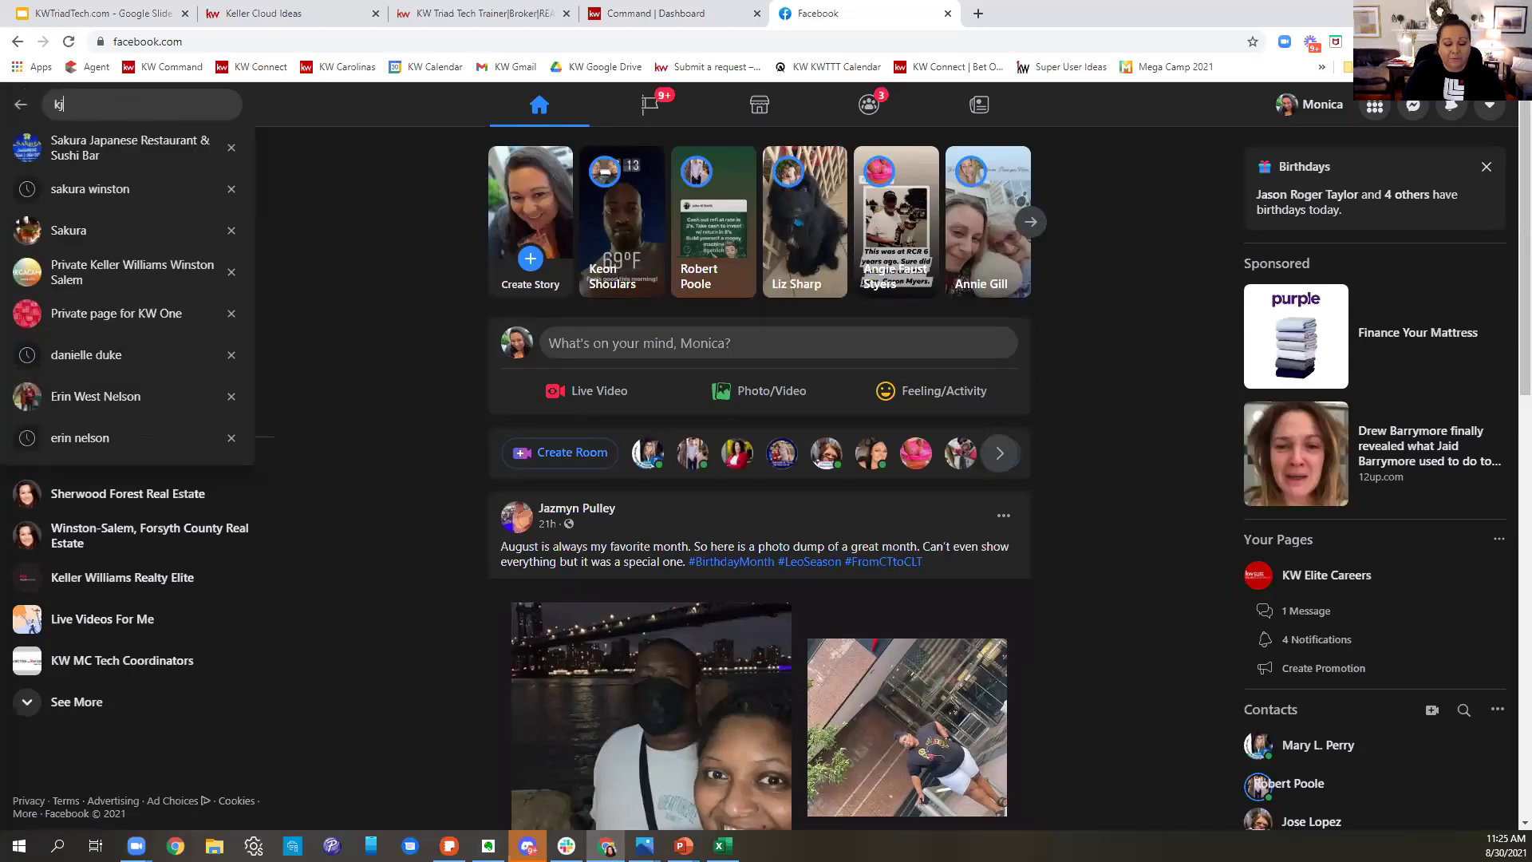
key(BackSpace)
text(w)
key(BackSpace)
text(w c)
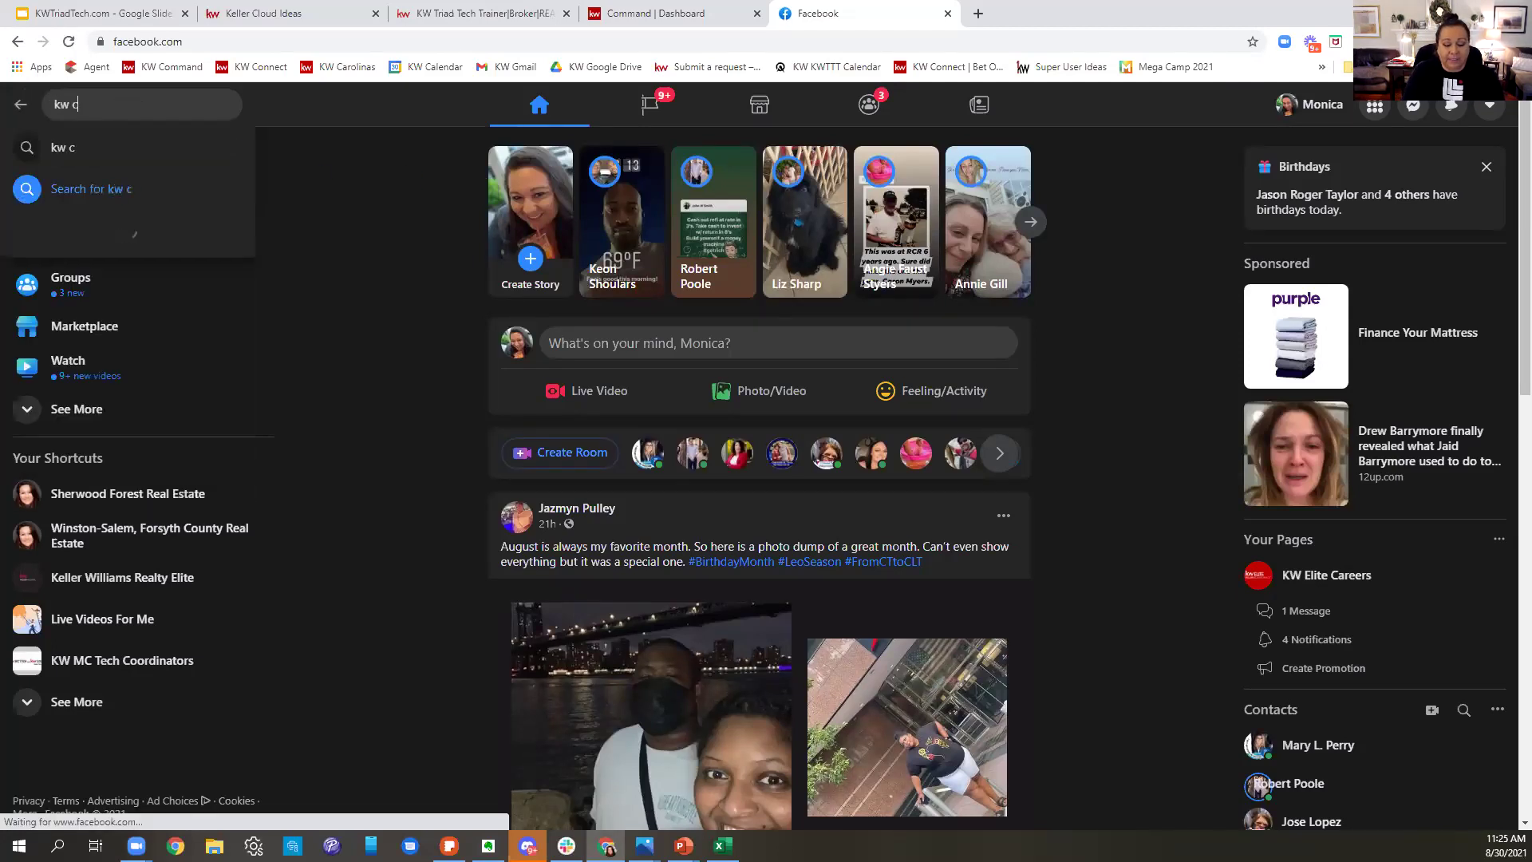
text(ommand)
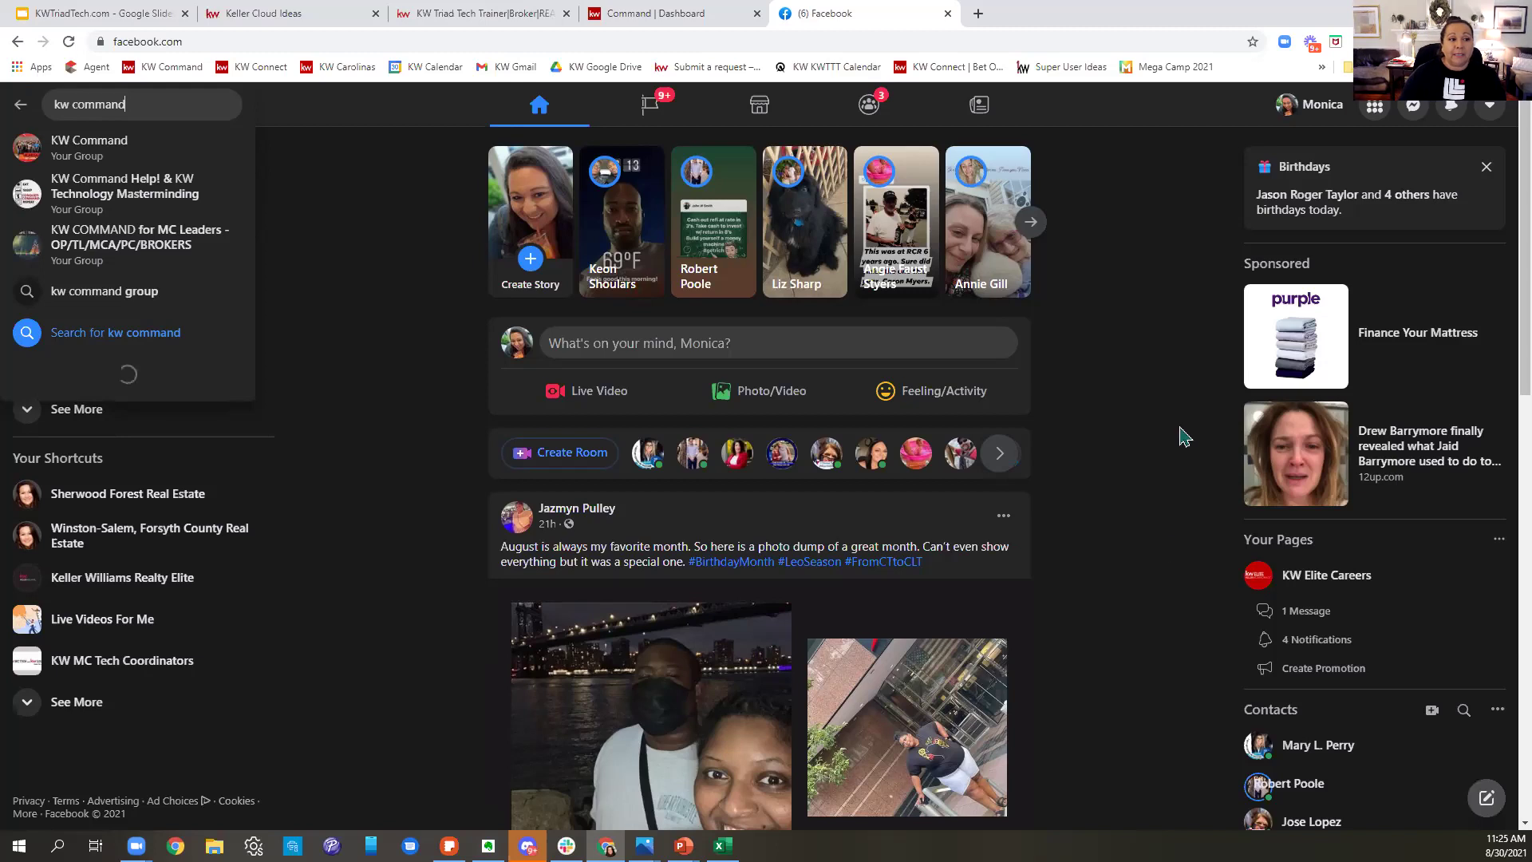
click(96, 145)
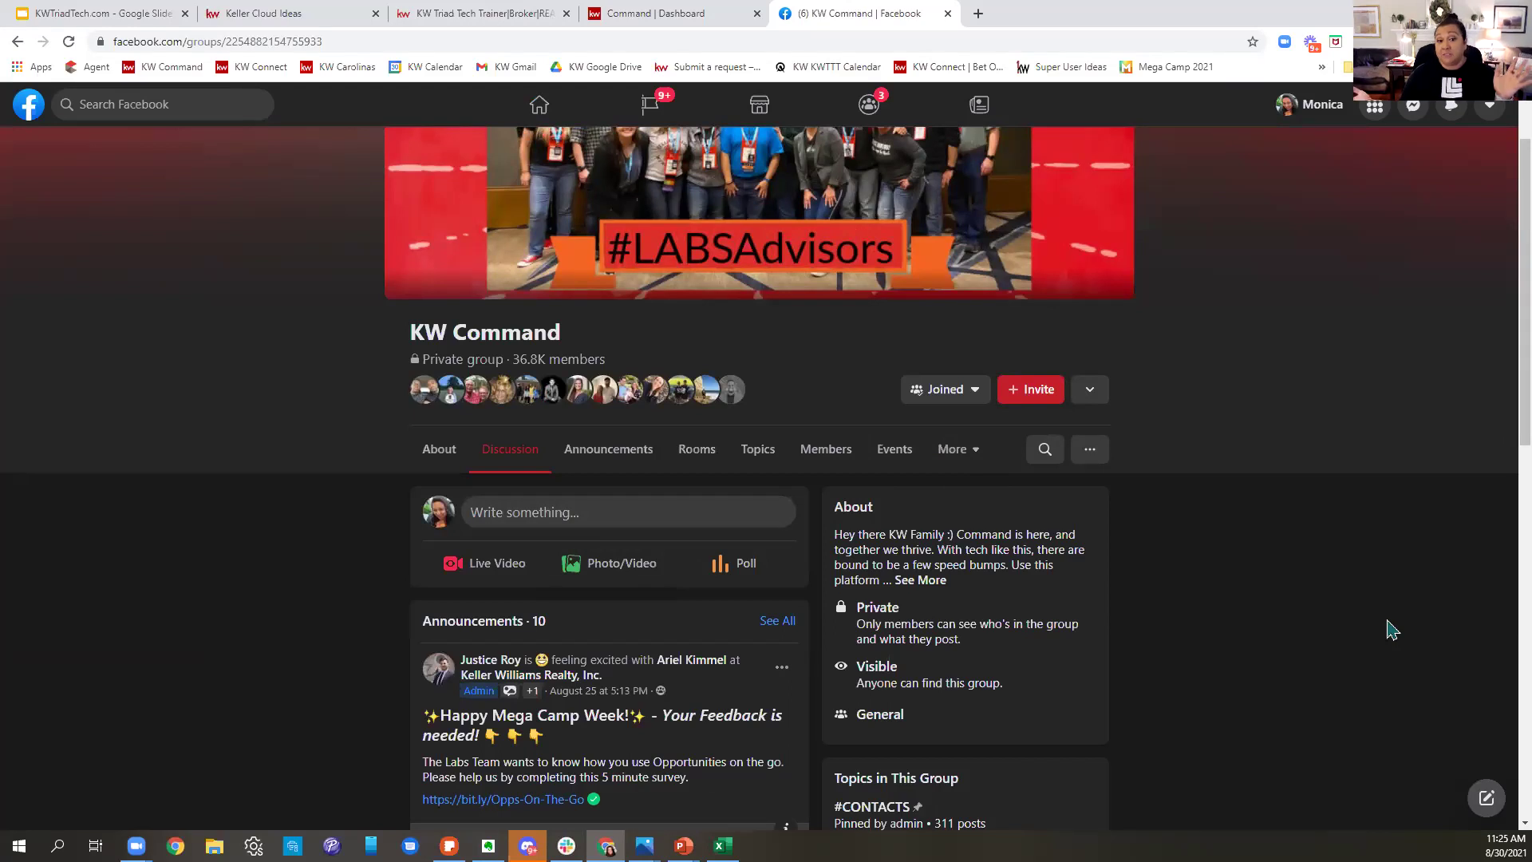
- Search the KW Command group for 'tag'
click(1045, 450)
text(tag)
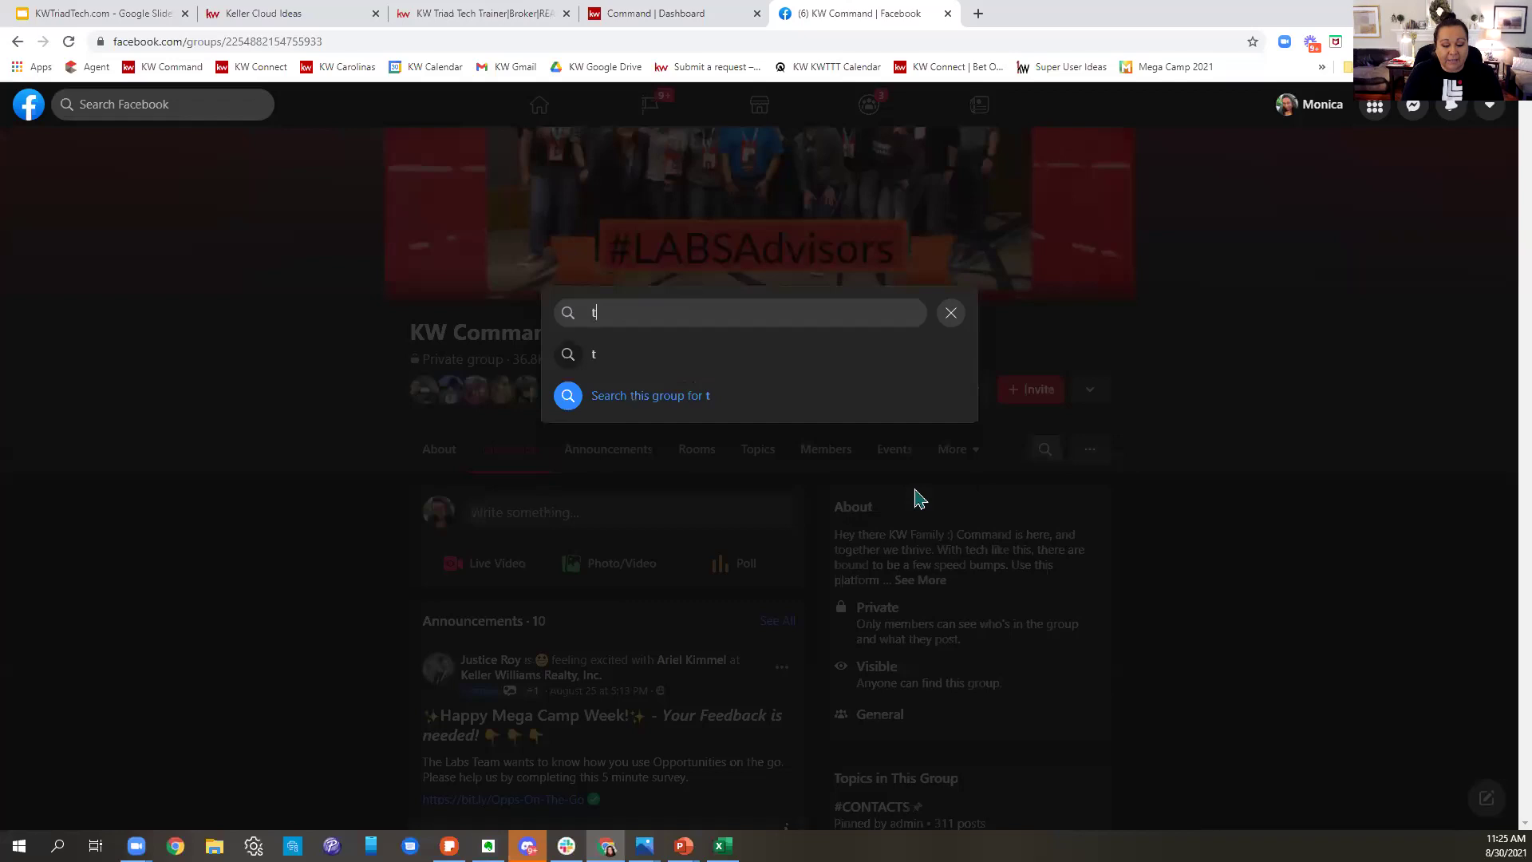
click(915, 497)
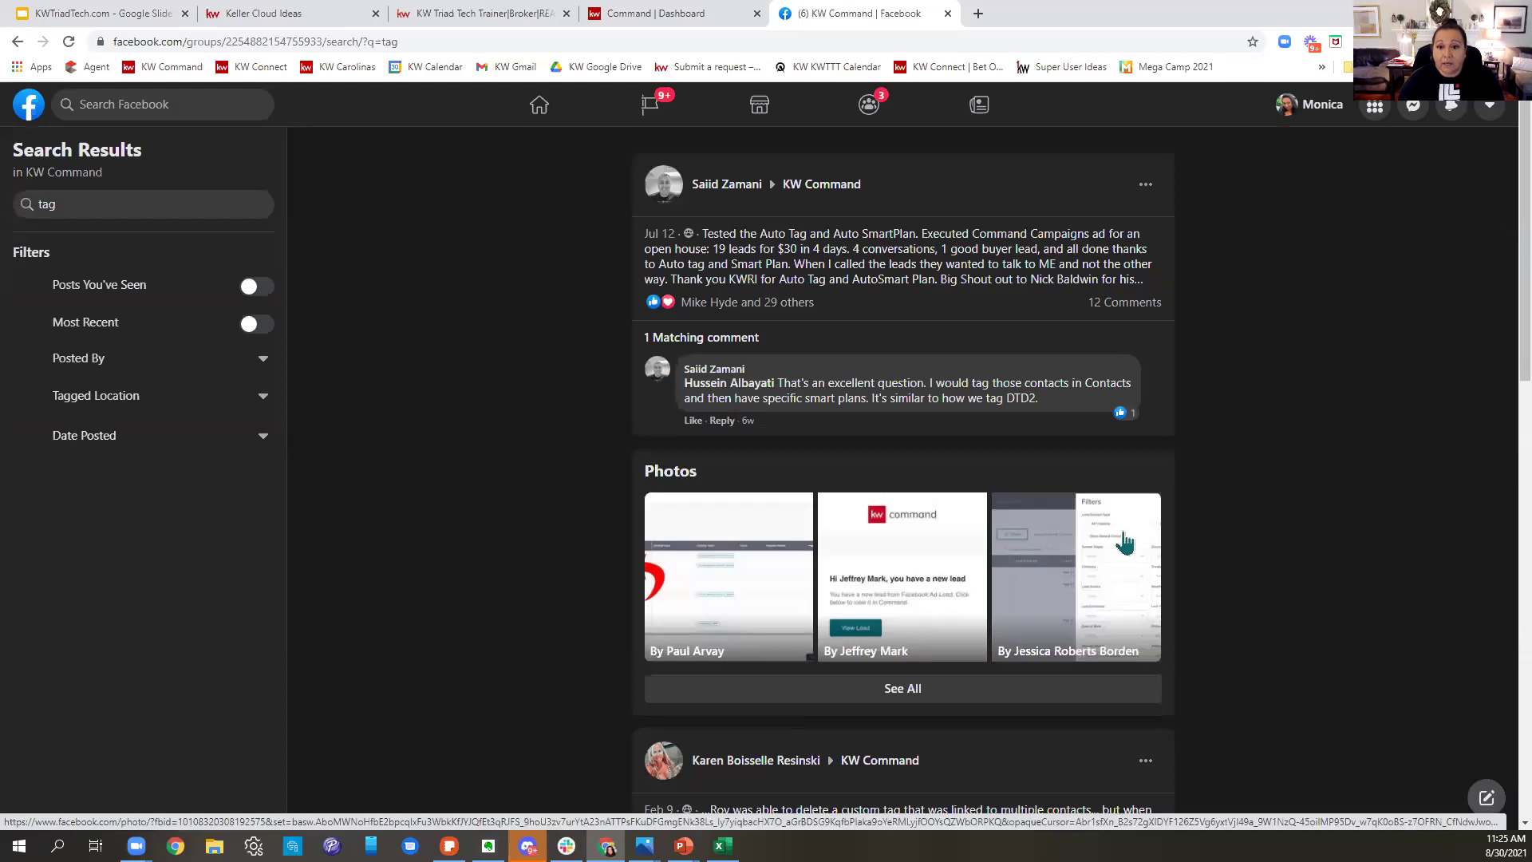
scroll(1126, 543, down, 12)
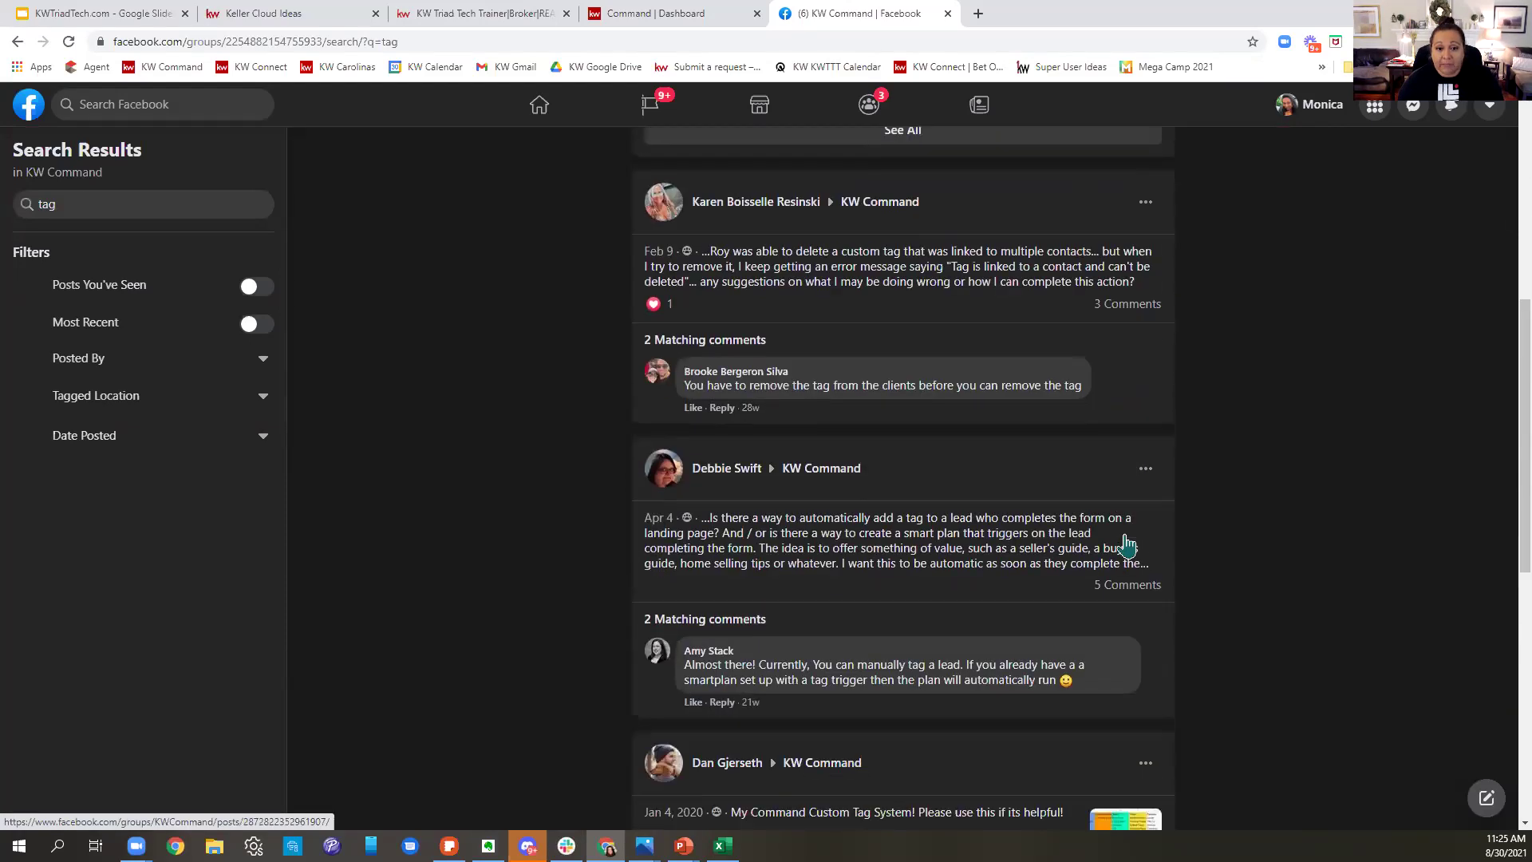
- Open the 'My Command Custom Tag System!' post and view its spreadsheet image full size
click(1138, 435)
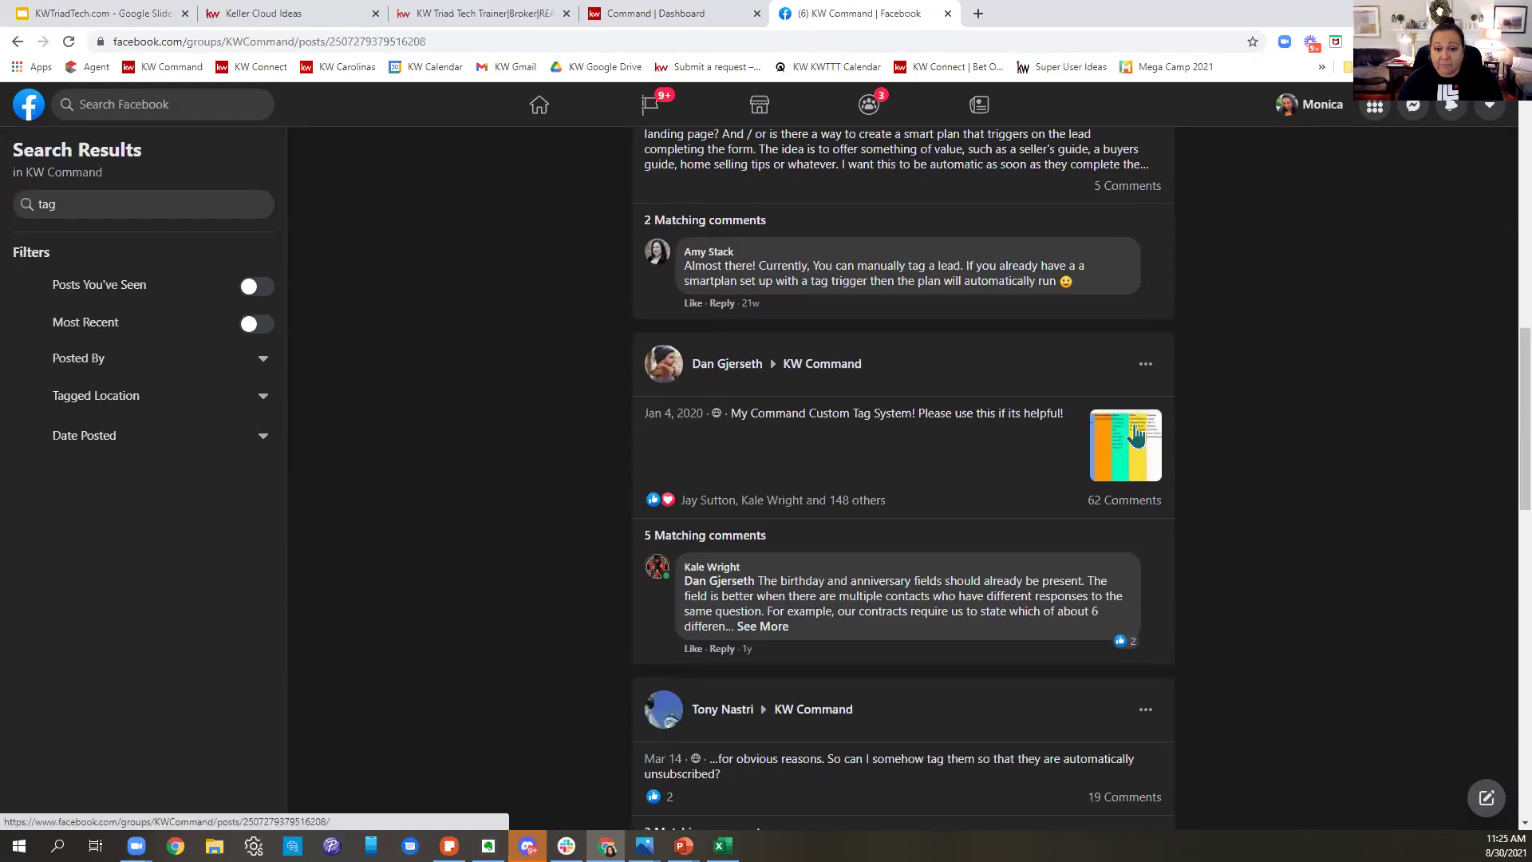
scroll(1136, 438, down, 4)
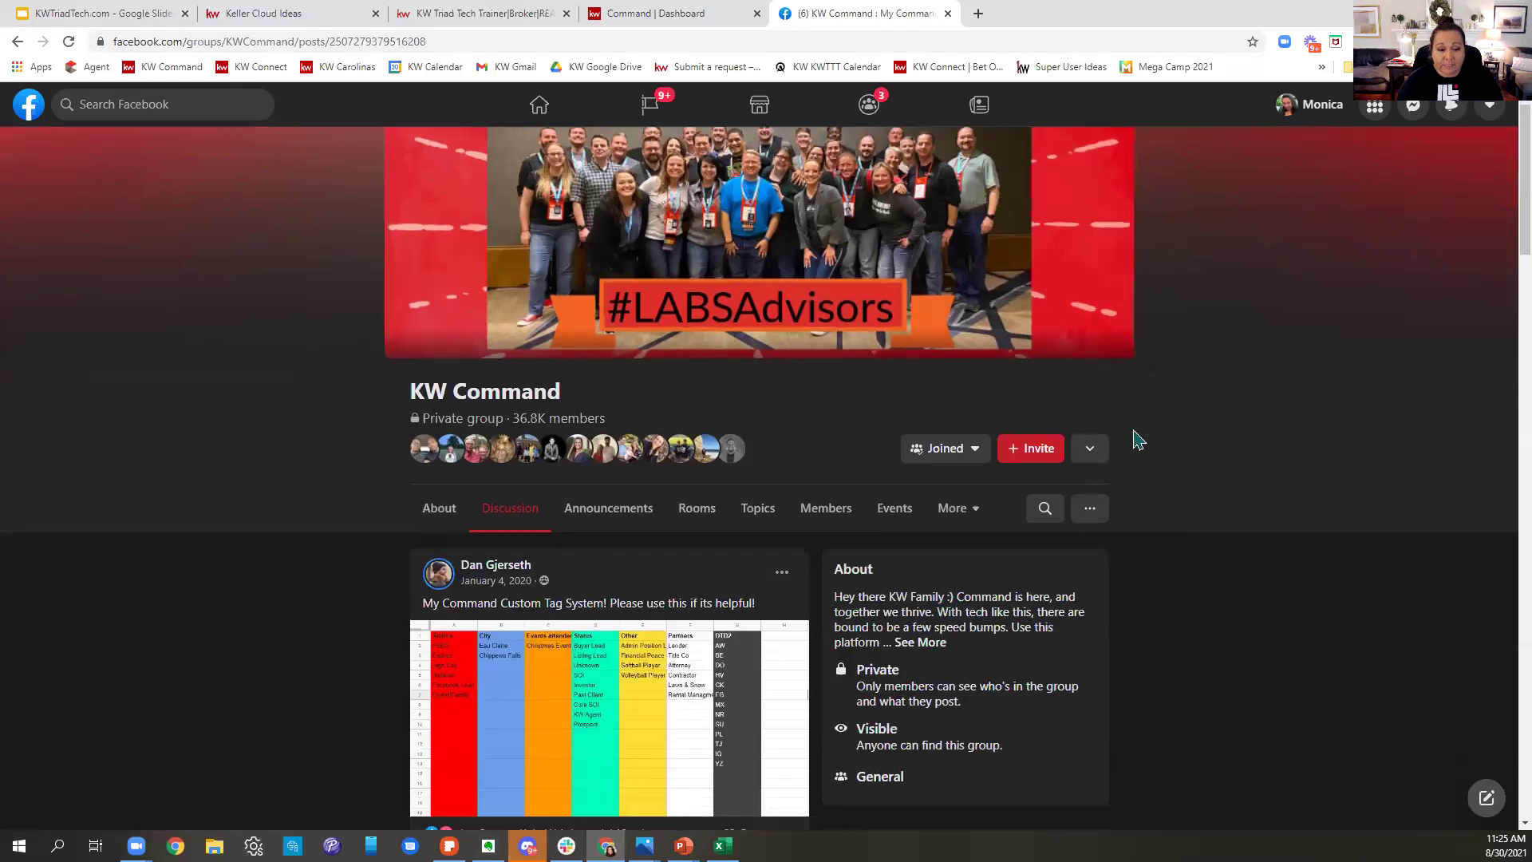
click(693, 455)
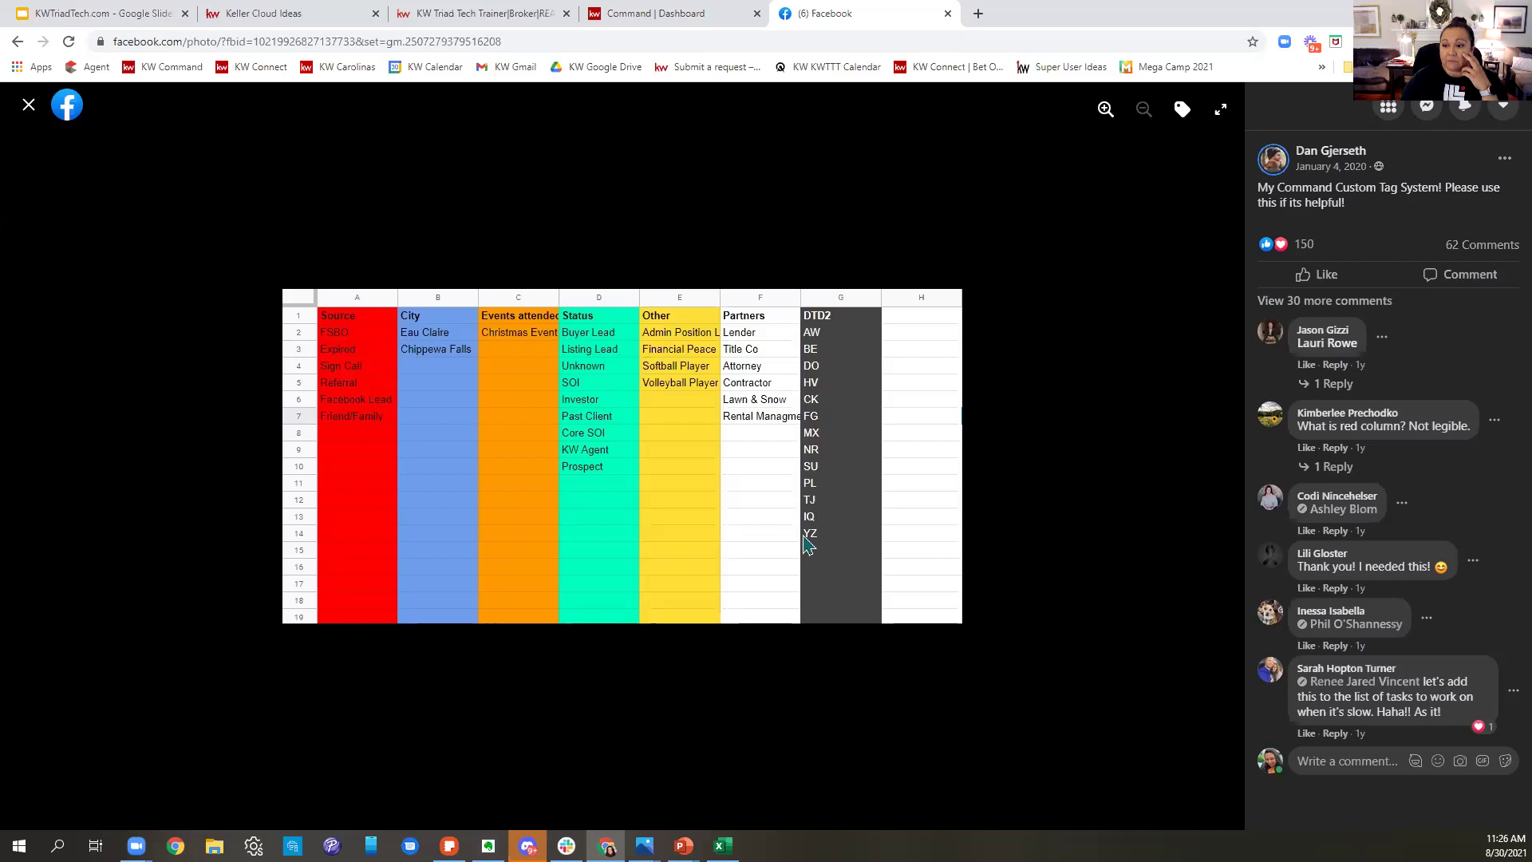
click(29, 104)
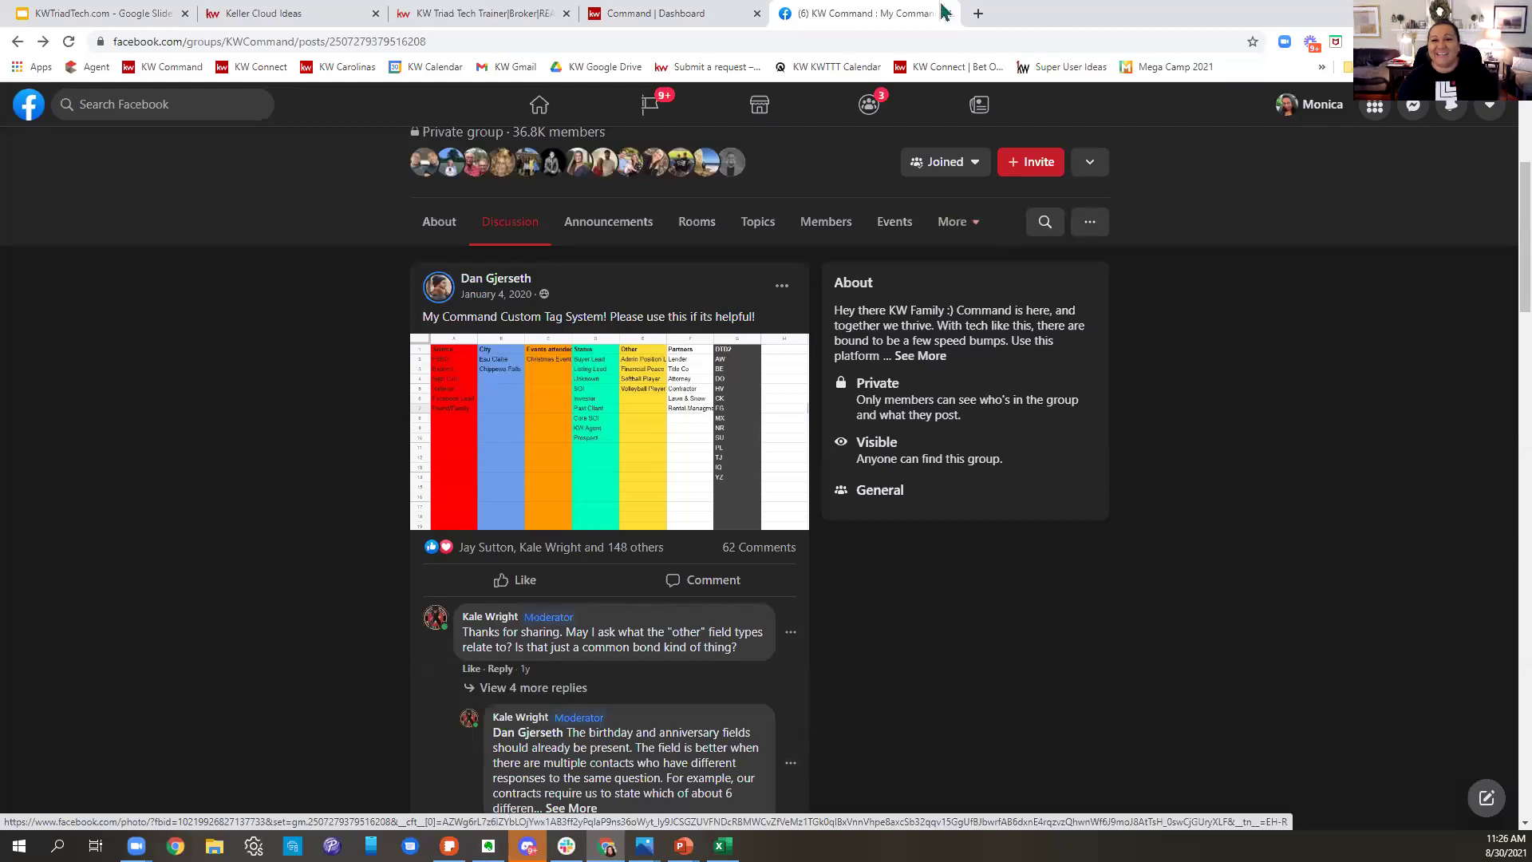
- Return to the Command | Dashboard tab, scroll through the Notepad and dashboard, then enter SmartPlans
click(694, 13)
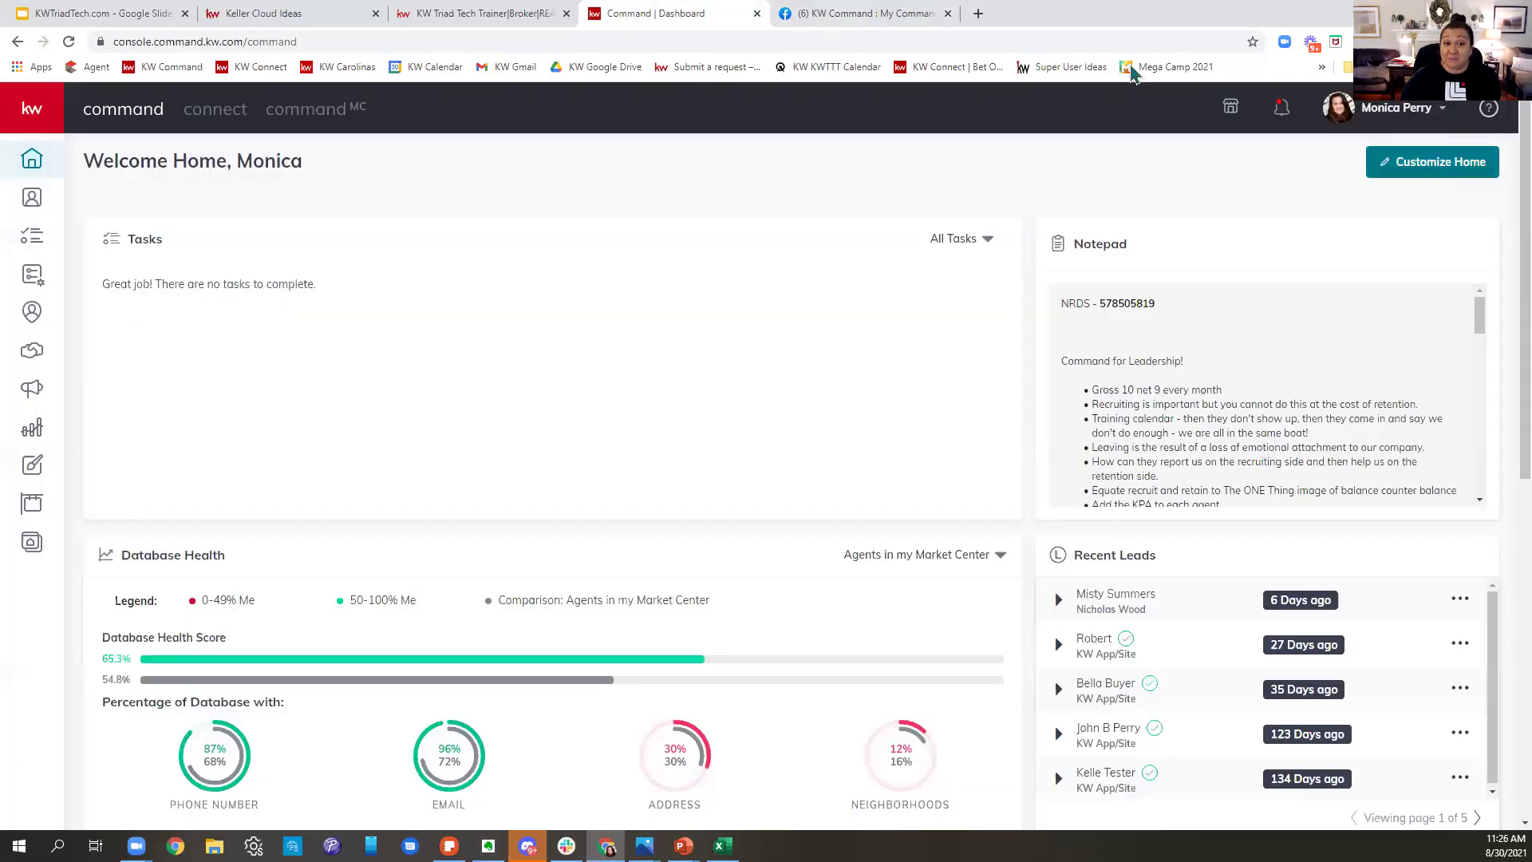
scroll(1400, 476, down, 5)
scroll(1400, 476, down, 5)
scroll(1430, 708, down, 1)
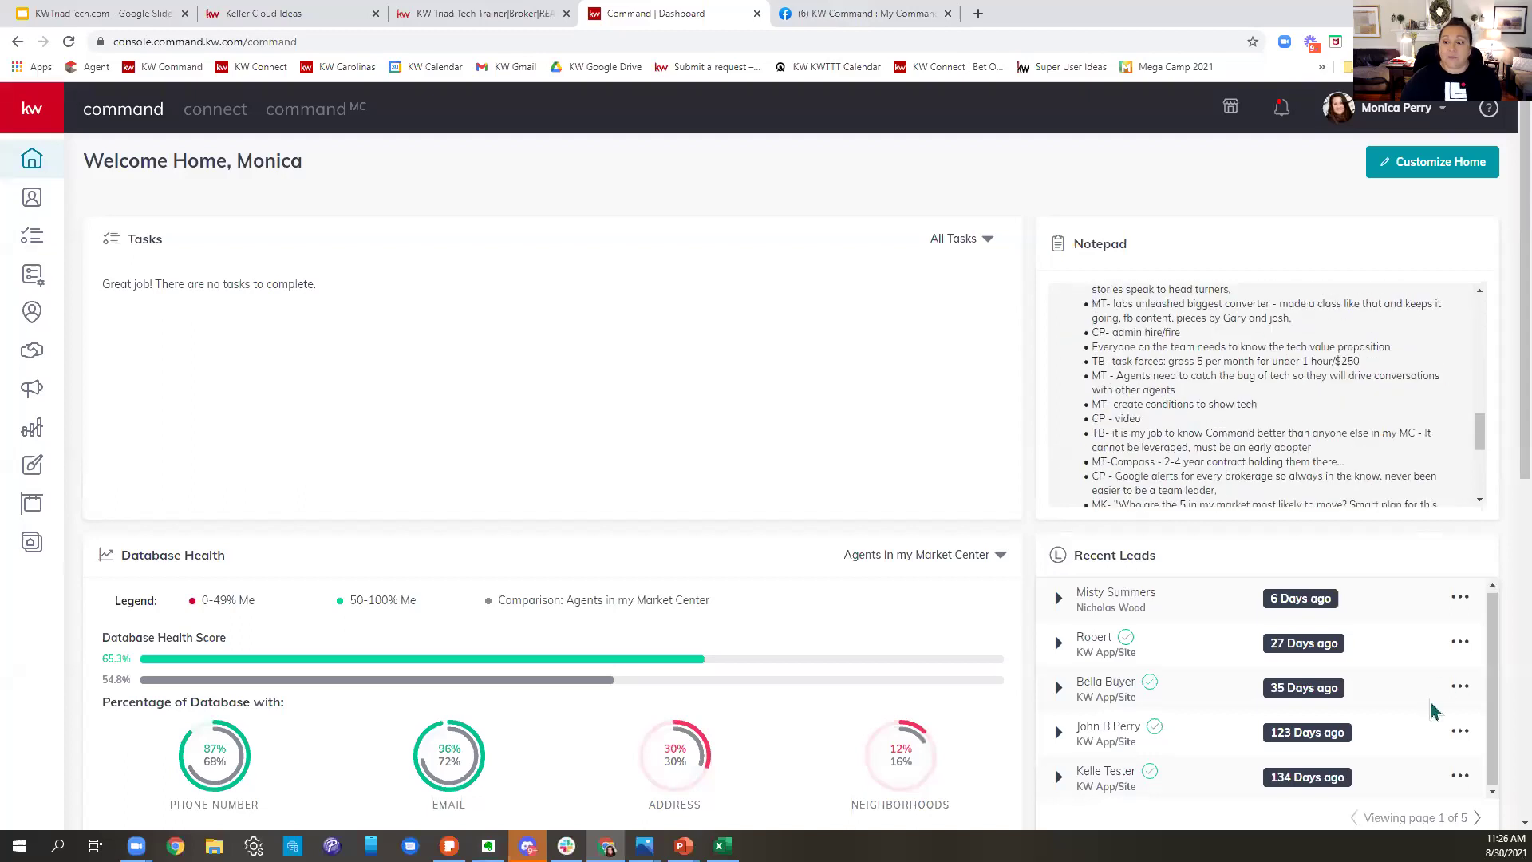
scroll(1007, 625, down, 8)
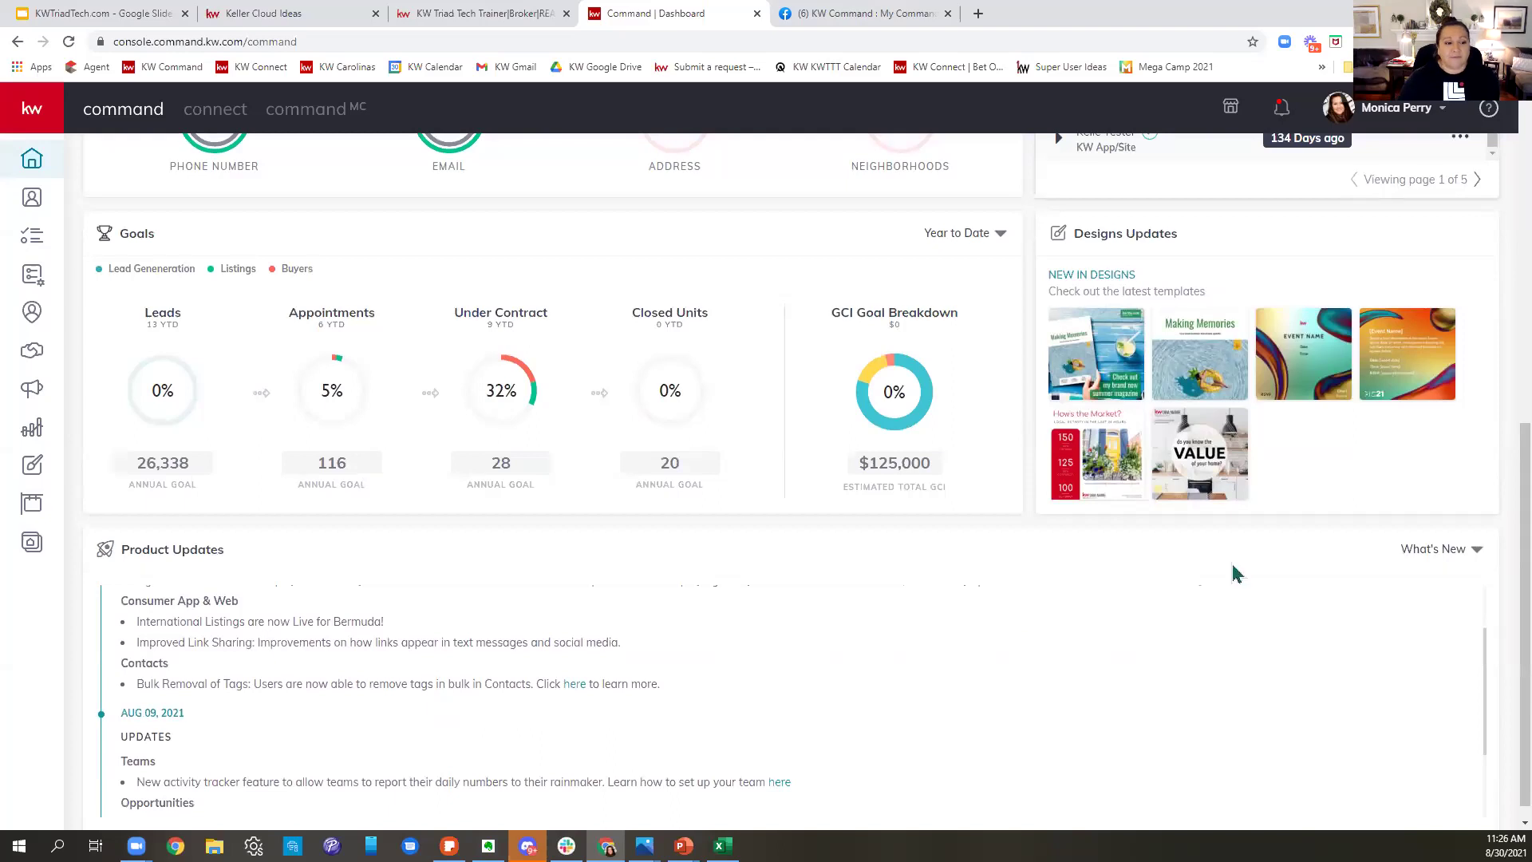
scroll(1173, 702, up, 1)
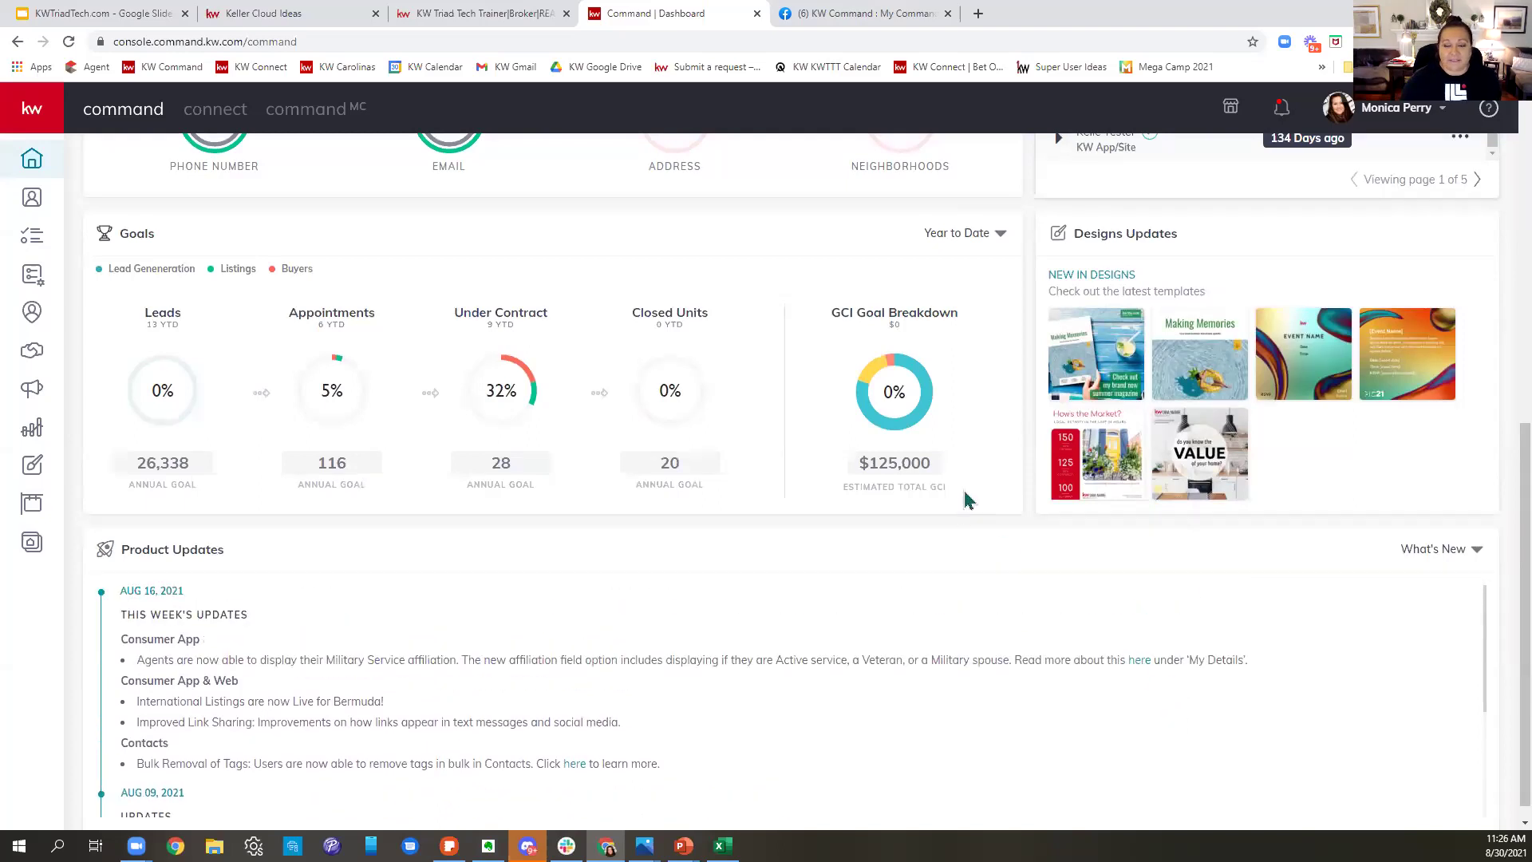
scroll(978, 499, up, 8)
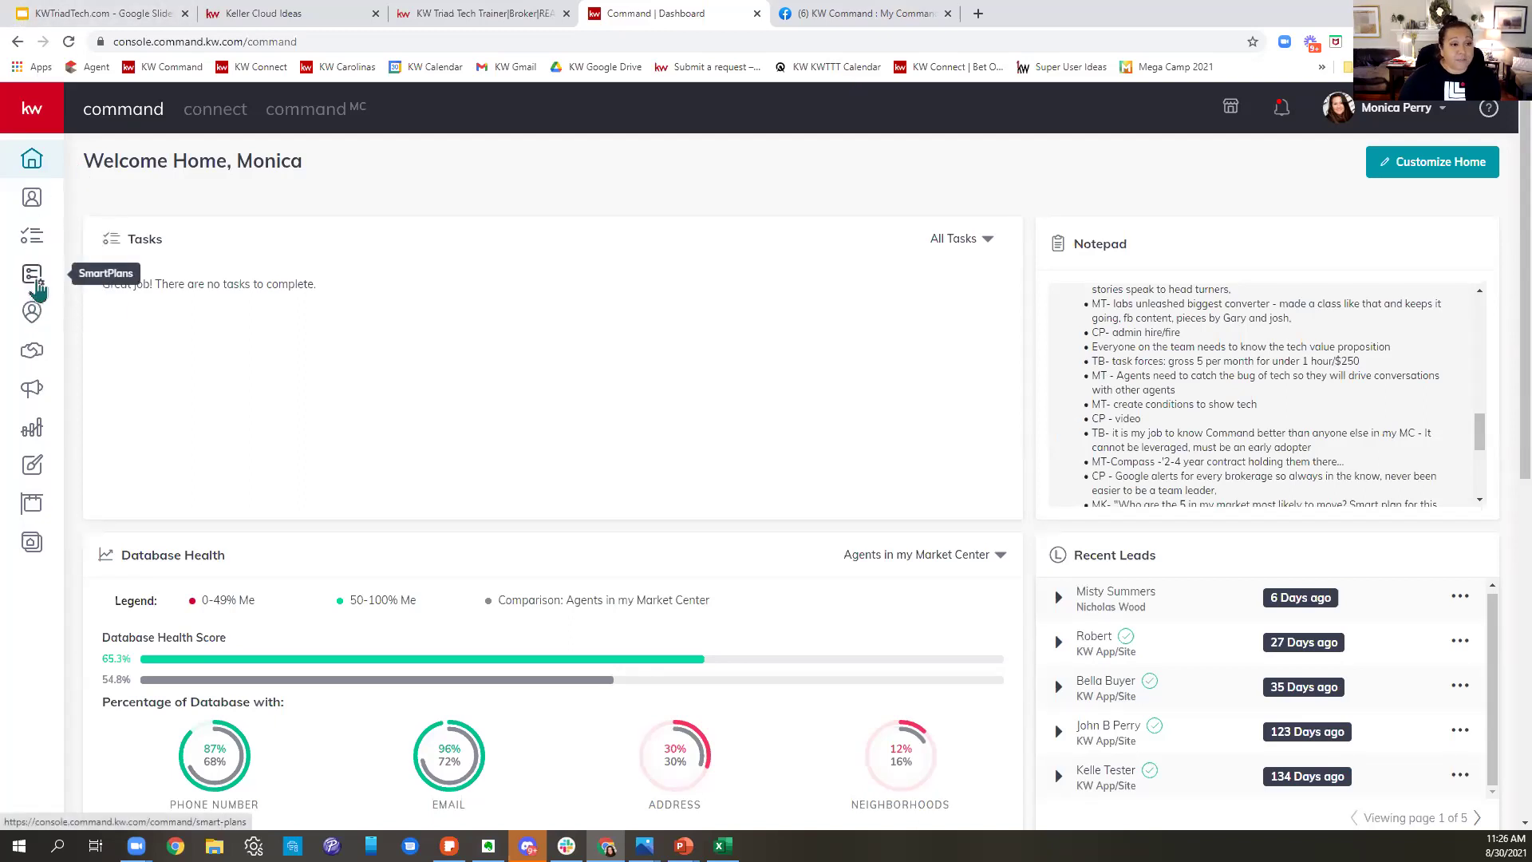
click(36, 281)
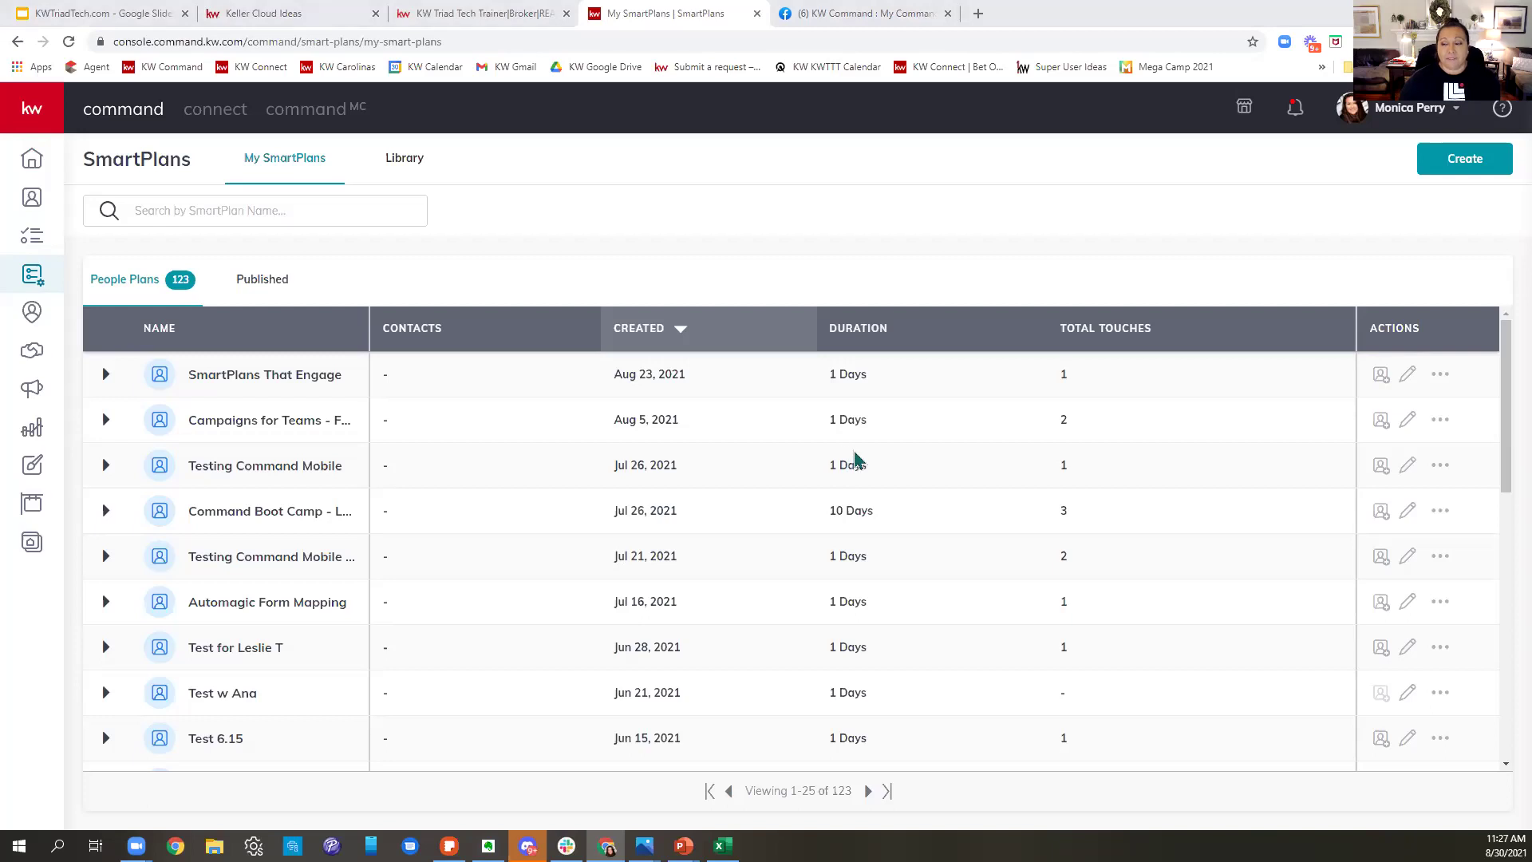
- In the SmartPlans Library, view the 8x8 New Contact Engagement steps under Keller Williams
click(393, 174)
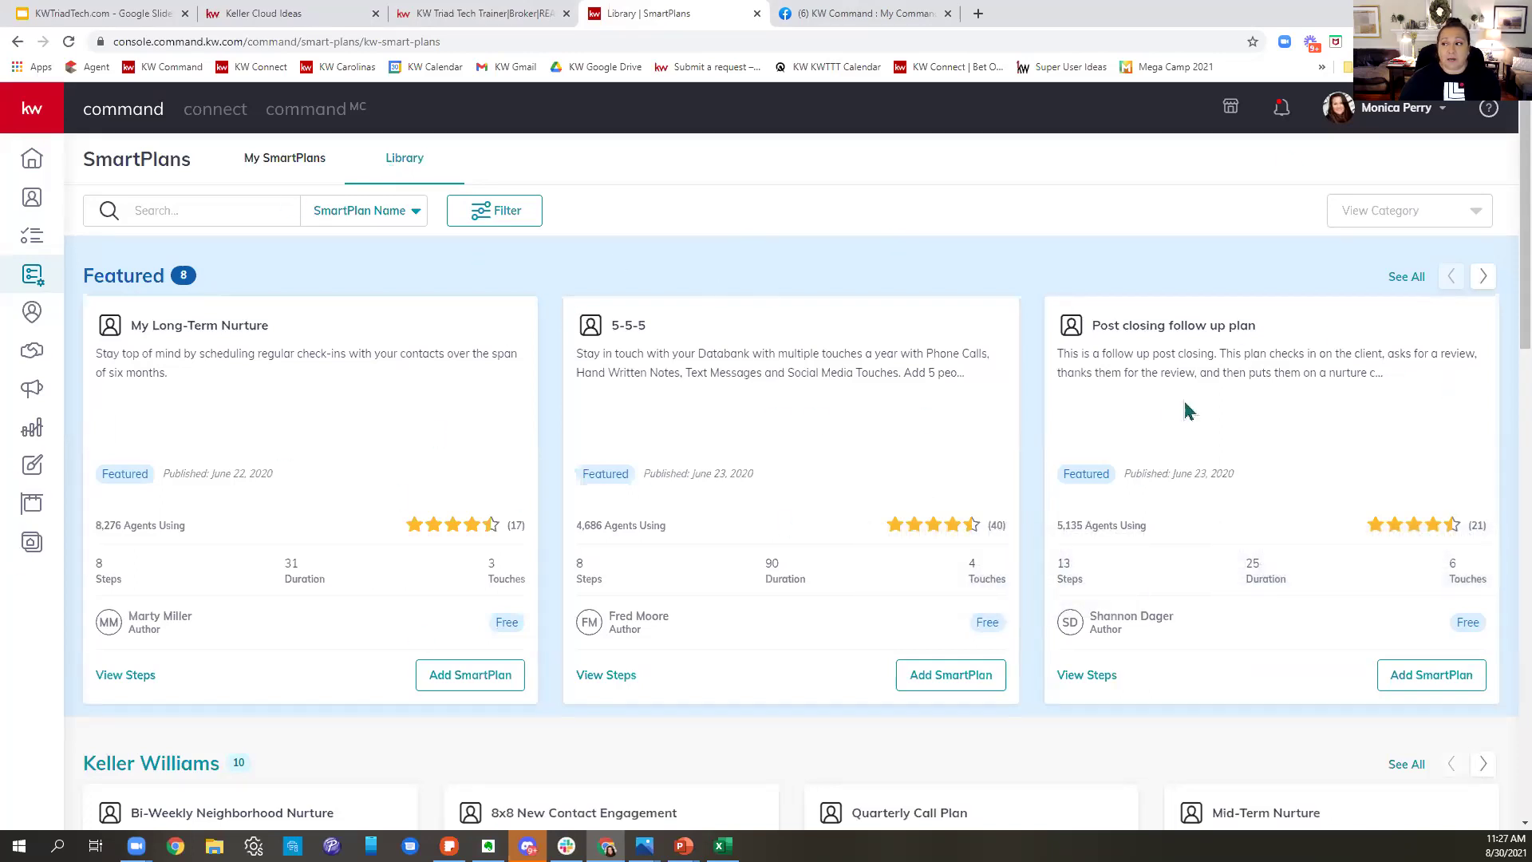
scroll(1125, 499, down, 5)
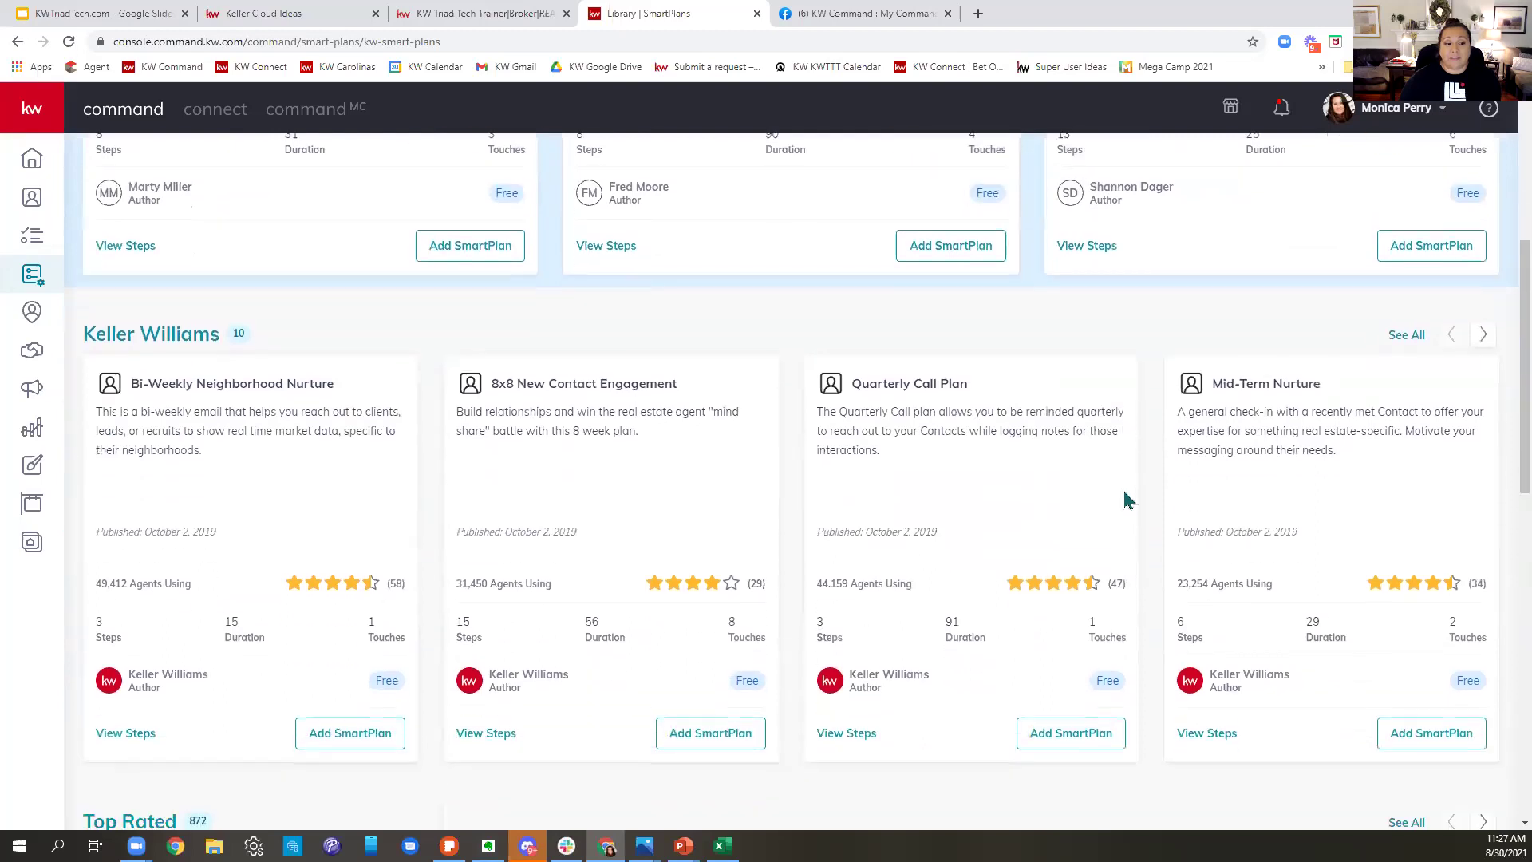
scroll(1126, 499, down, 1)
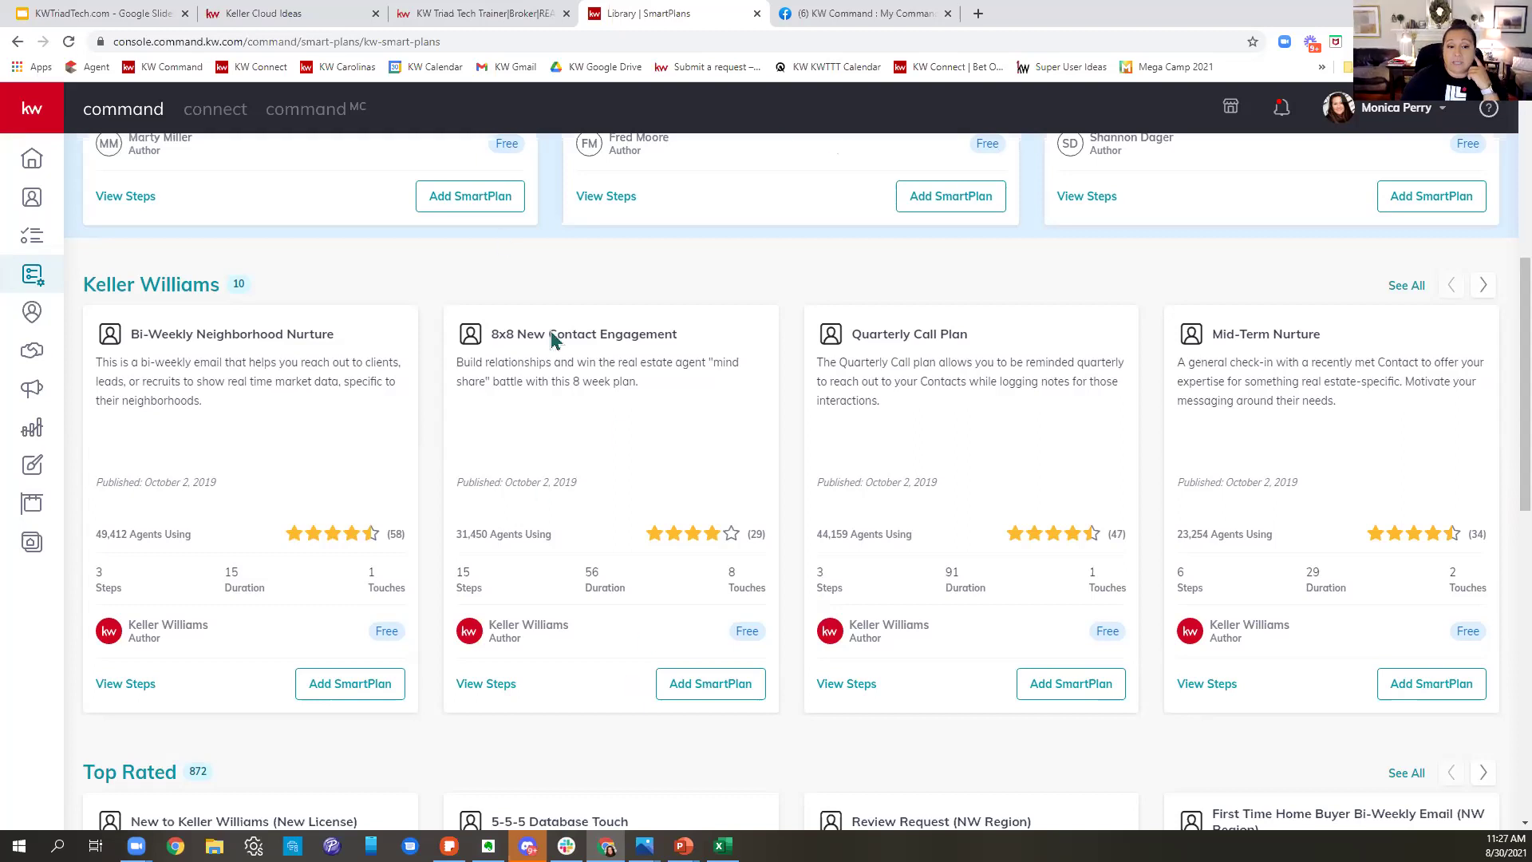
scroll(588, 577, down, 1)
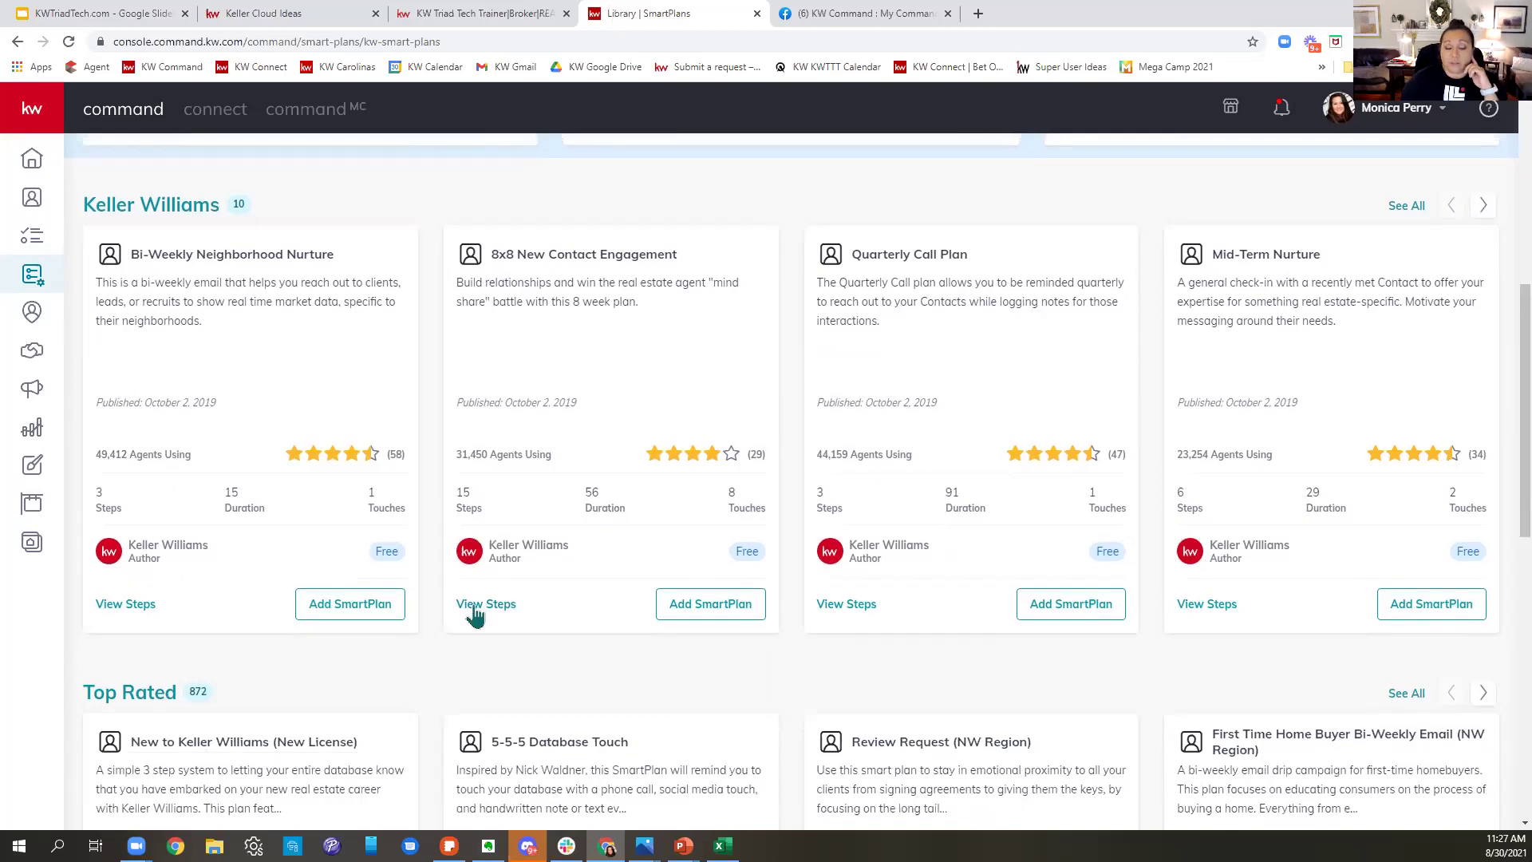
click(475, 608)
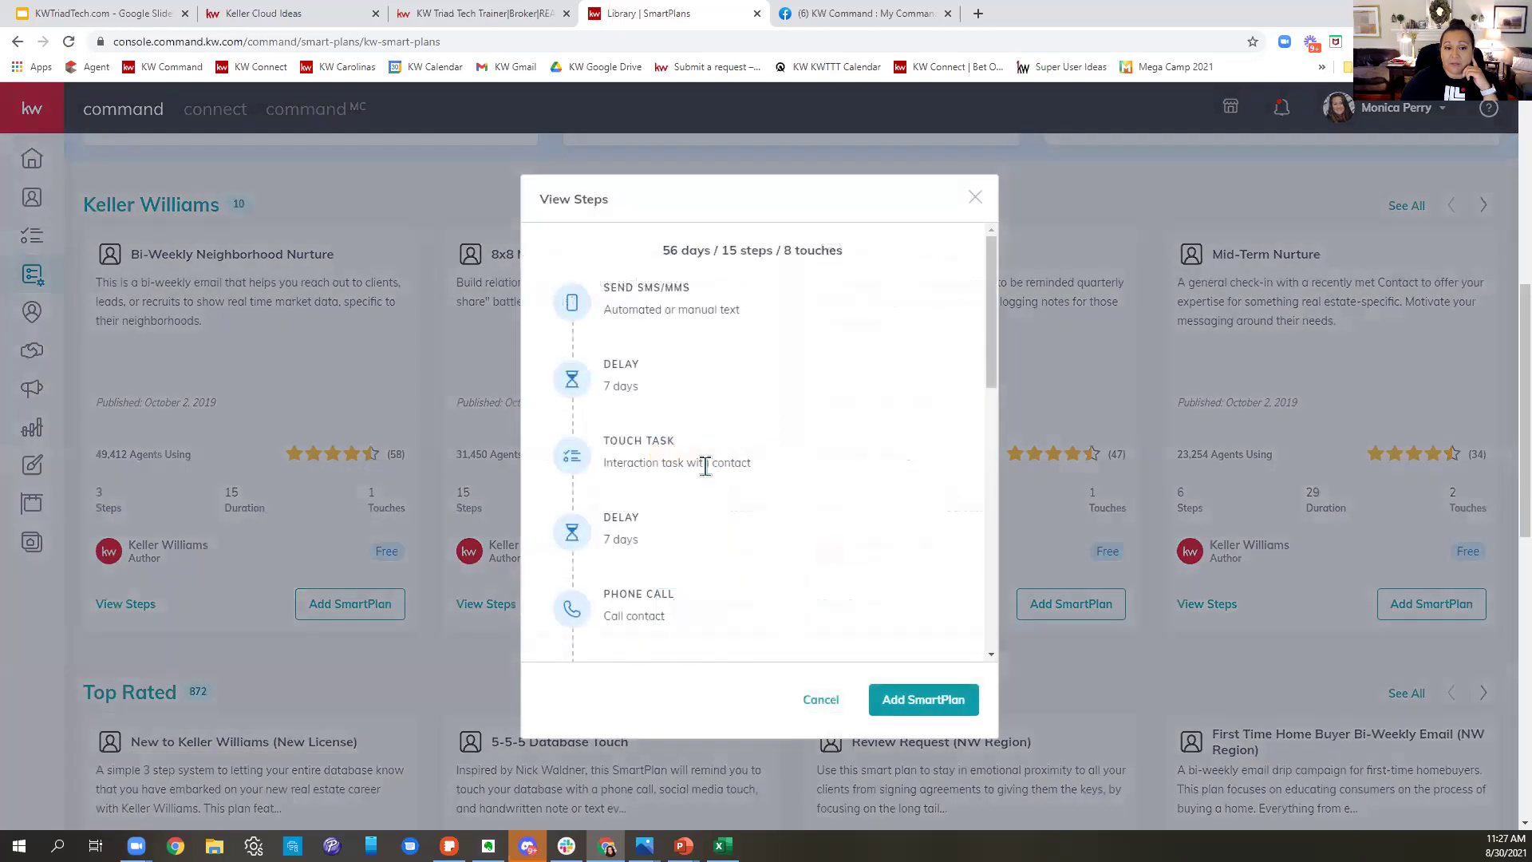
- Review the 8x8 New Contact Engagement steps: an SMS, 7-day delays, a touch task and a phone call
mouse_move(660, 308)
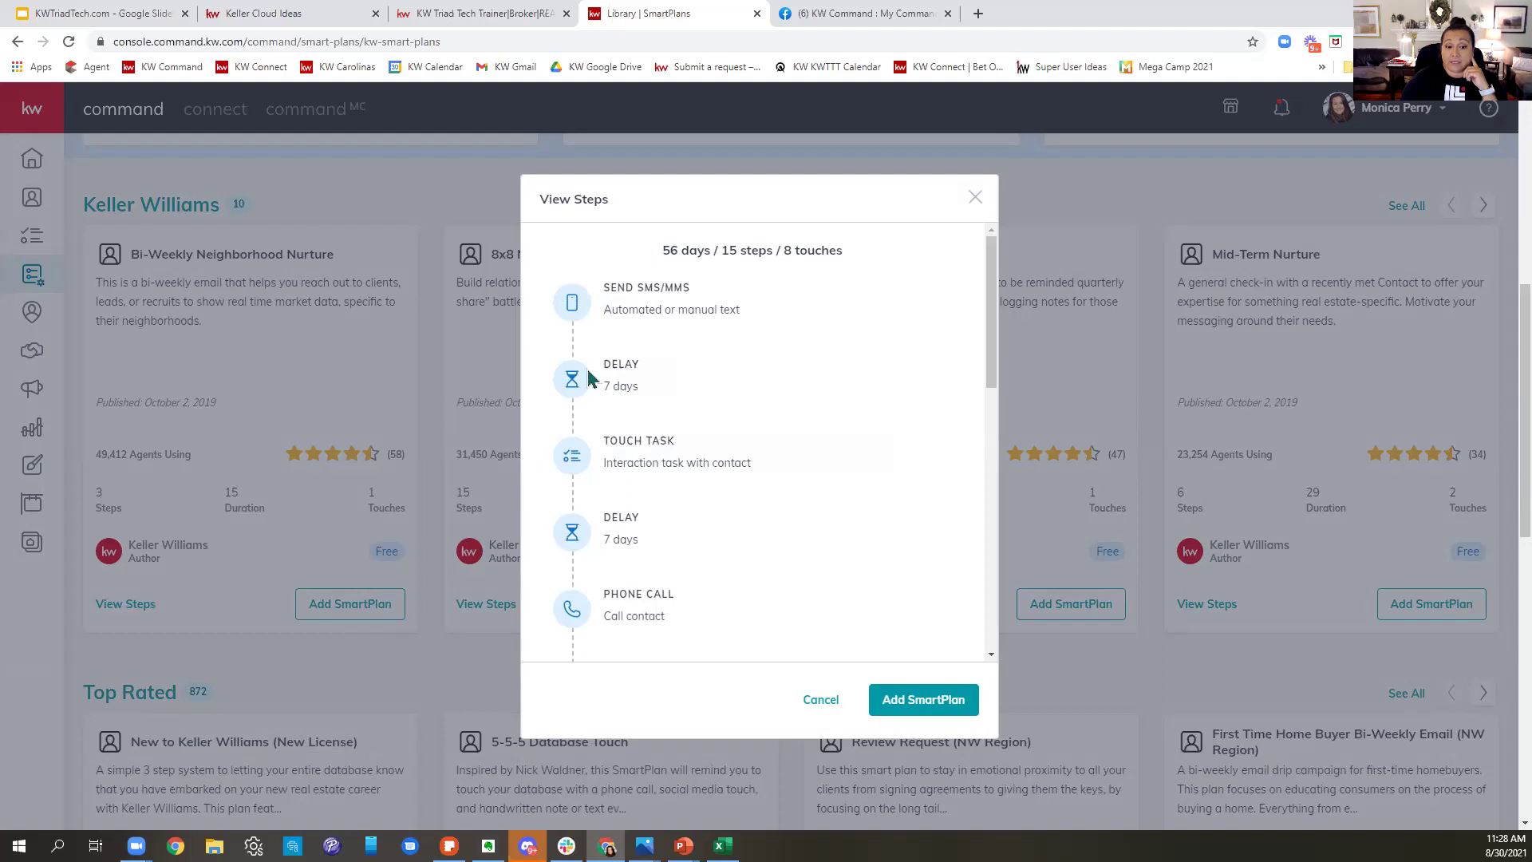
mouse_move(696, 463)
mouse_move(590, 632)
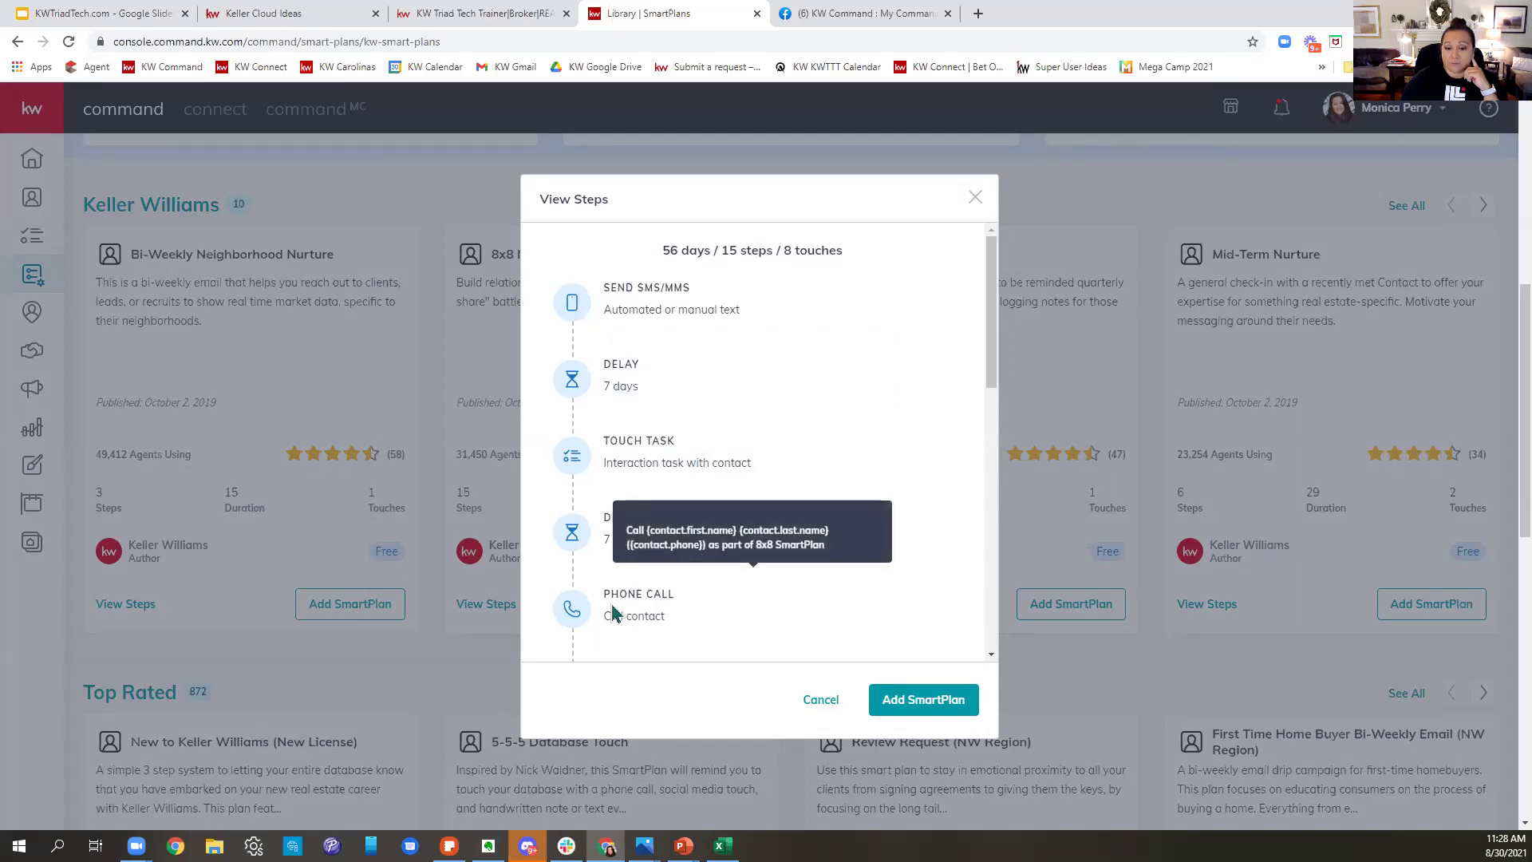
scroll(615, 613, down, 2)
mouse_move(631, 613)
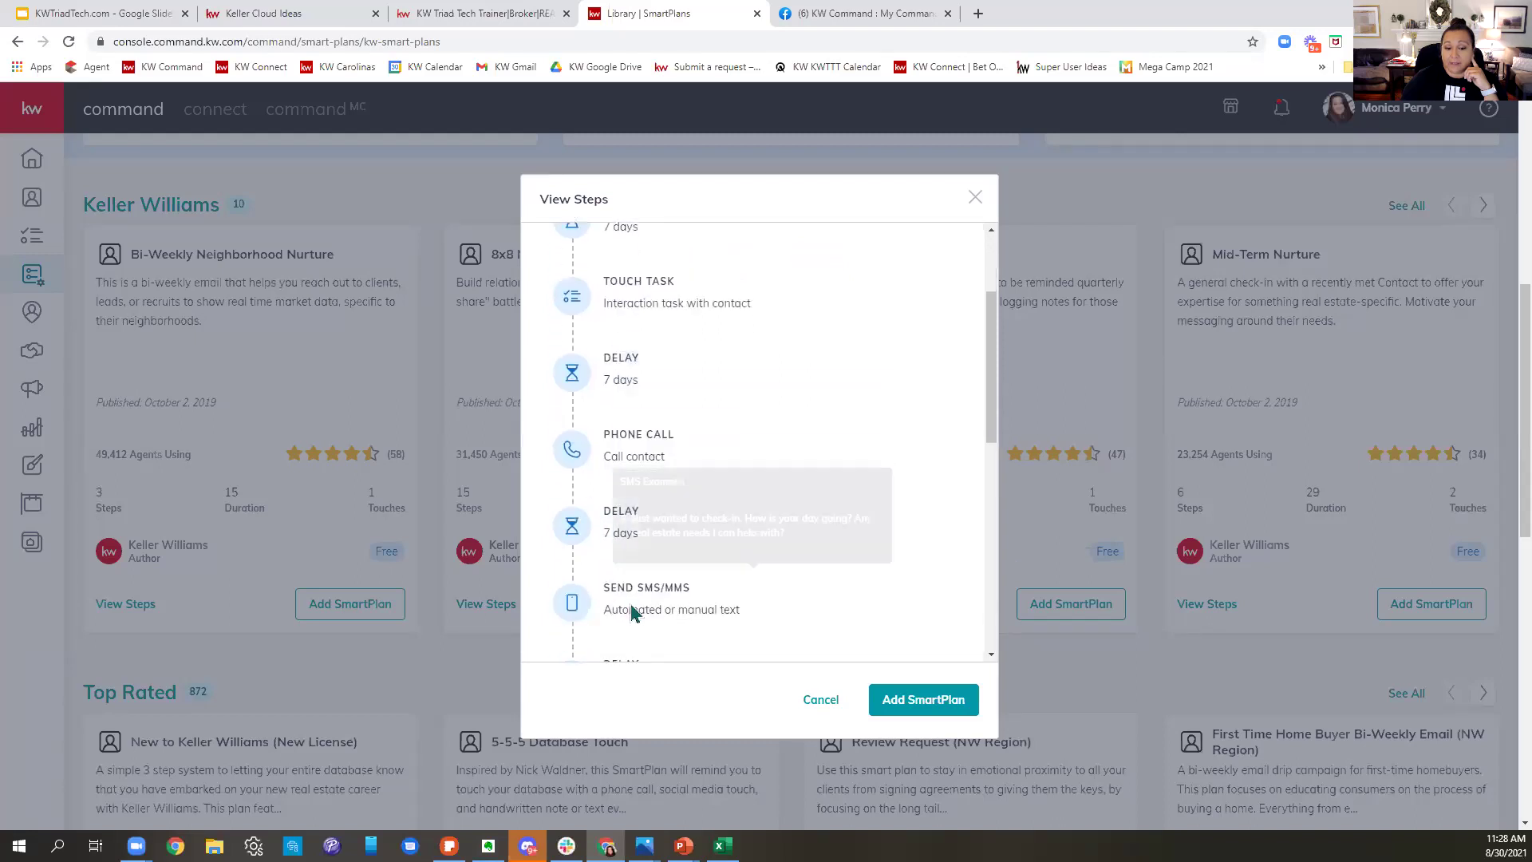
scroll(631, 613, down, 2)
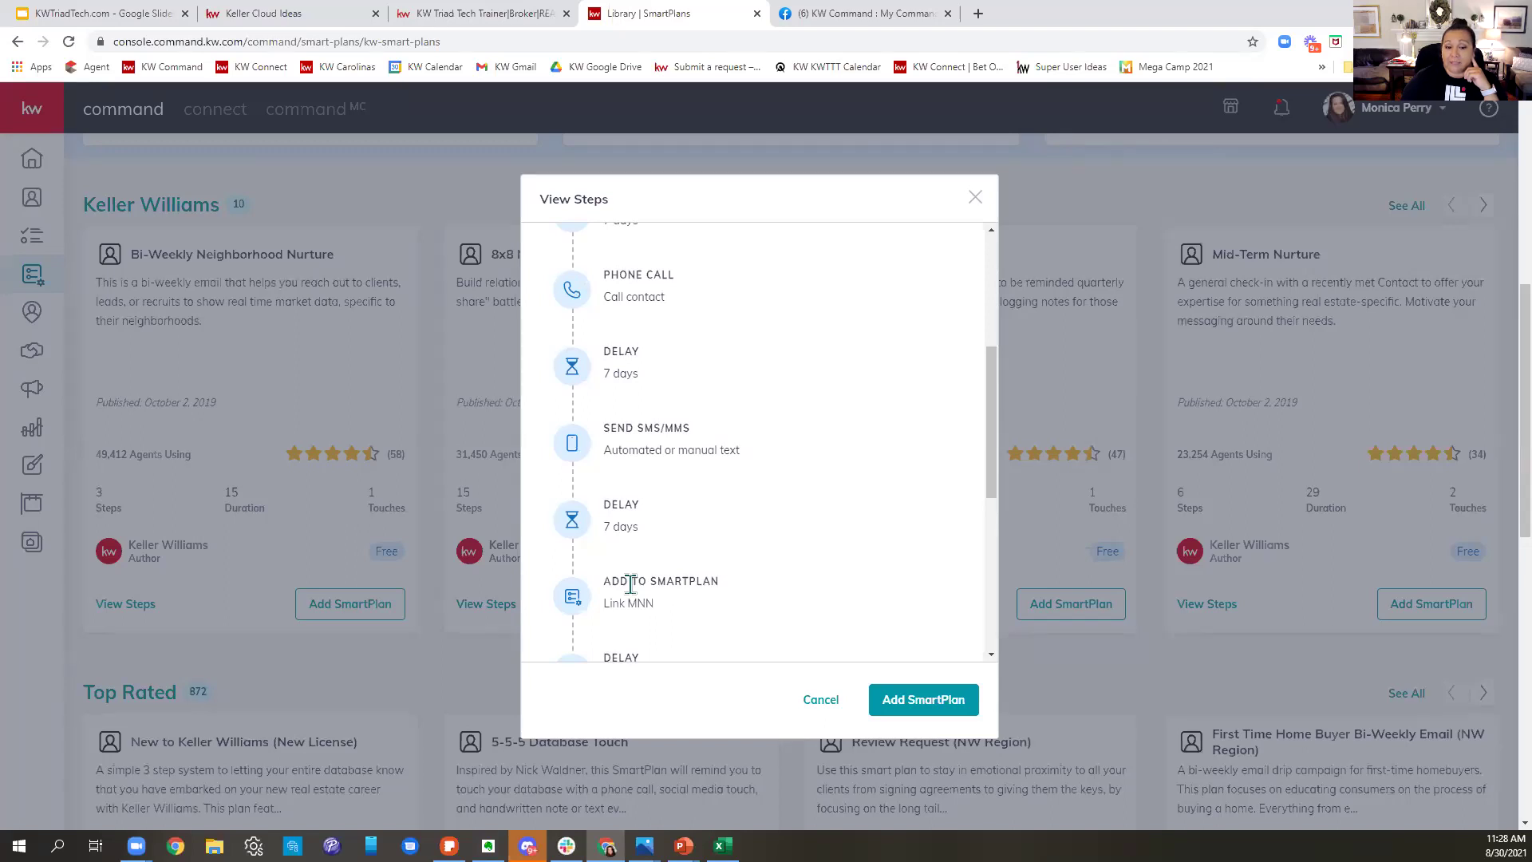
scroll(631, 585, down, 2)
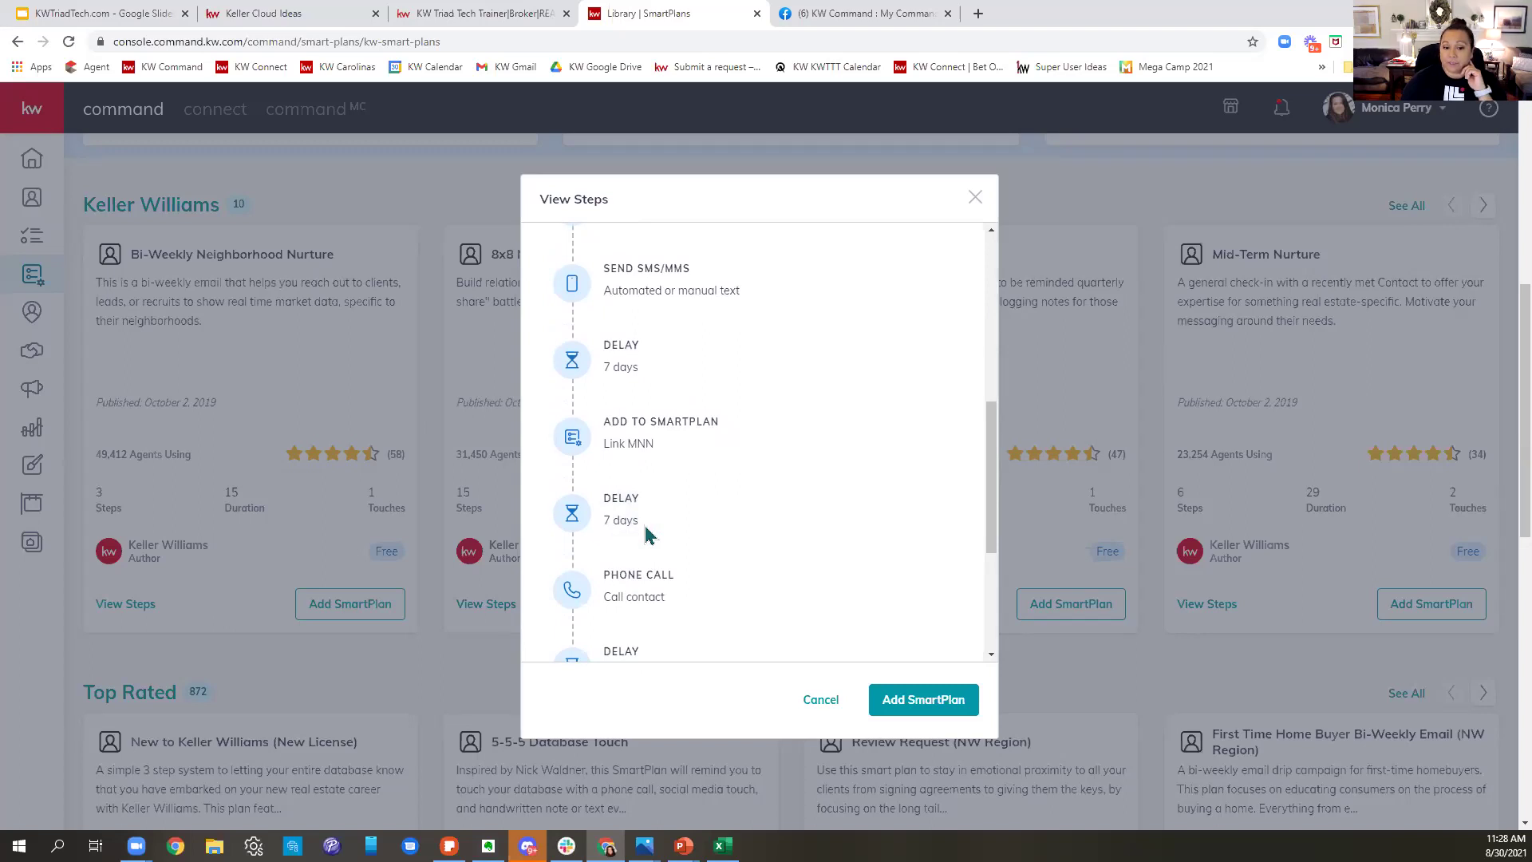
scroll(749, 606, down, 2)
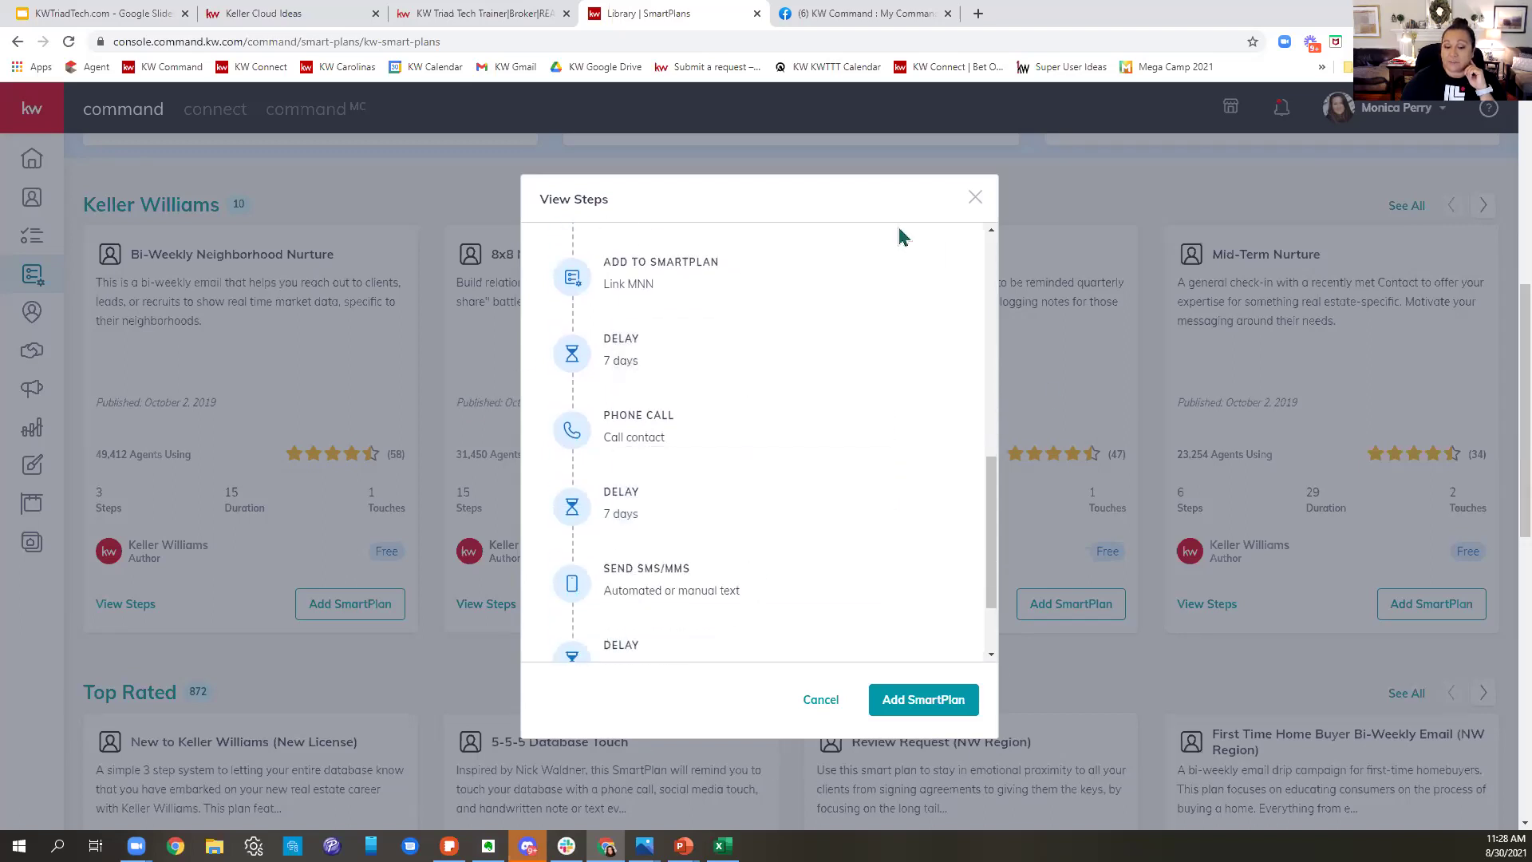
- Close the 8x8 New Contact Engagement preview, reopen it, and close it again
click(973, 198)
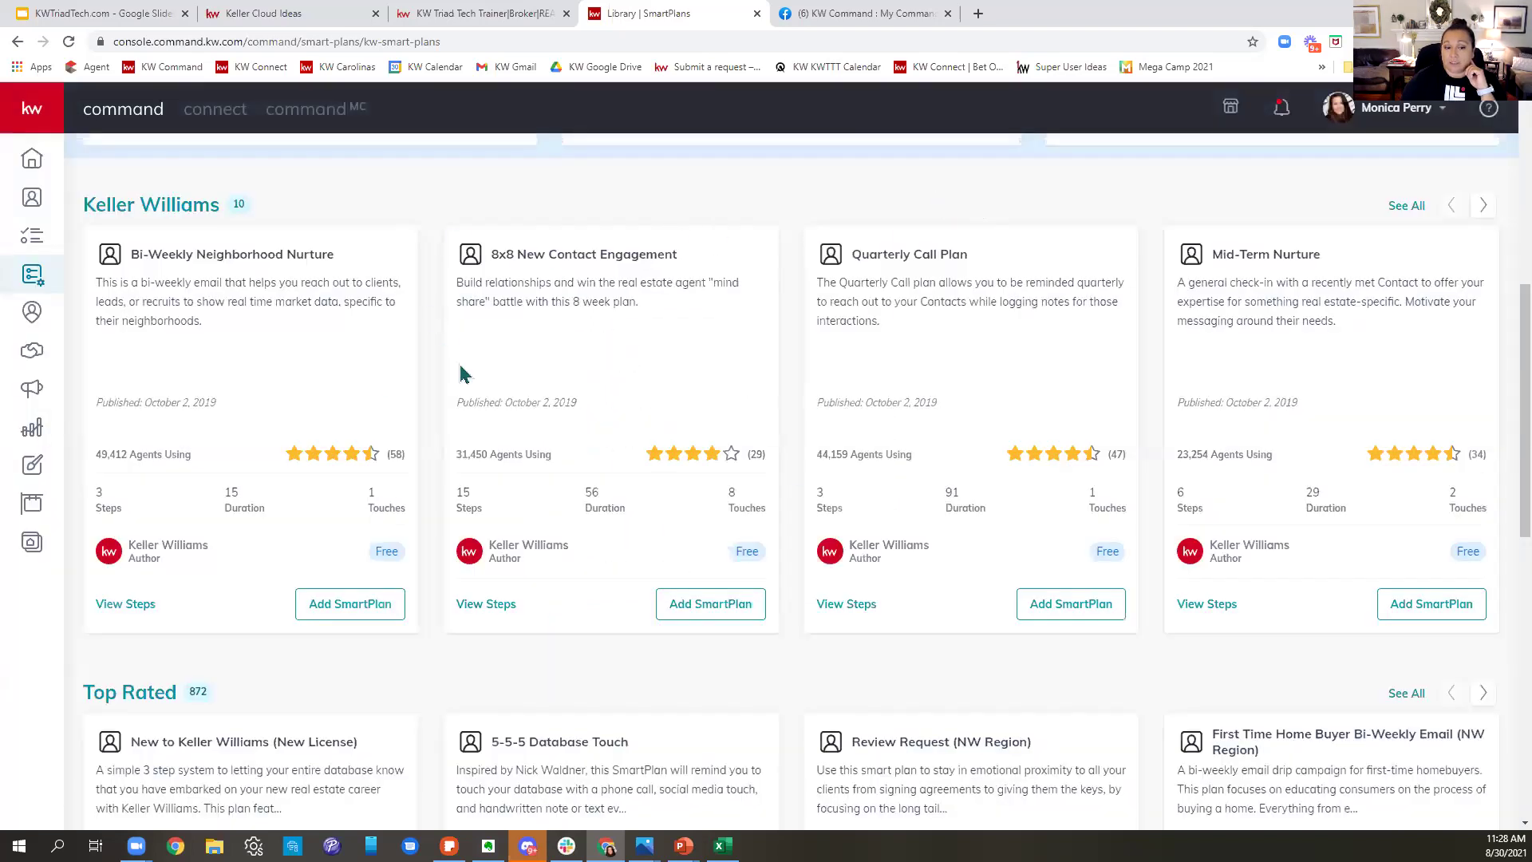
click(496, 609)
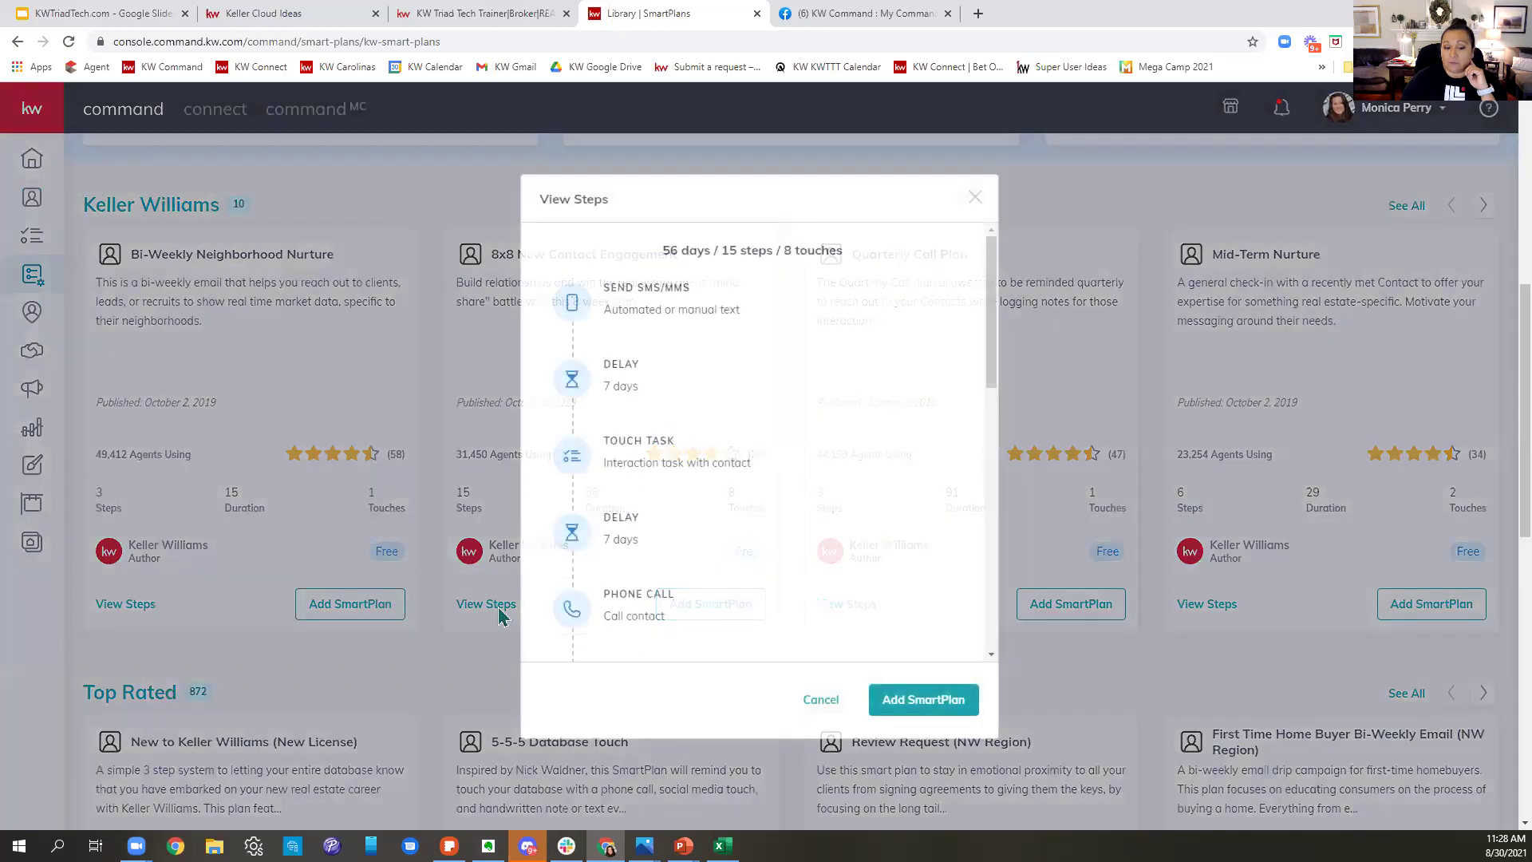
click(973, 198)
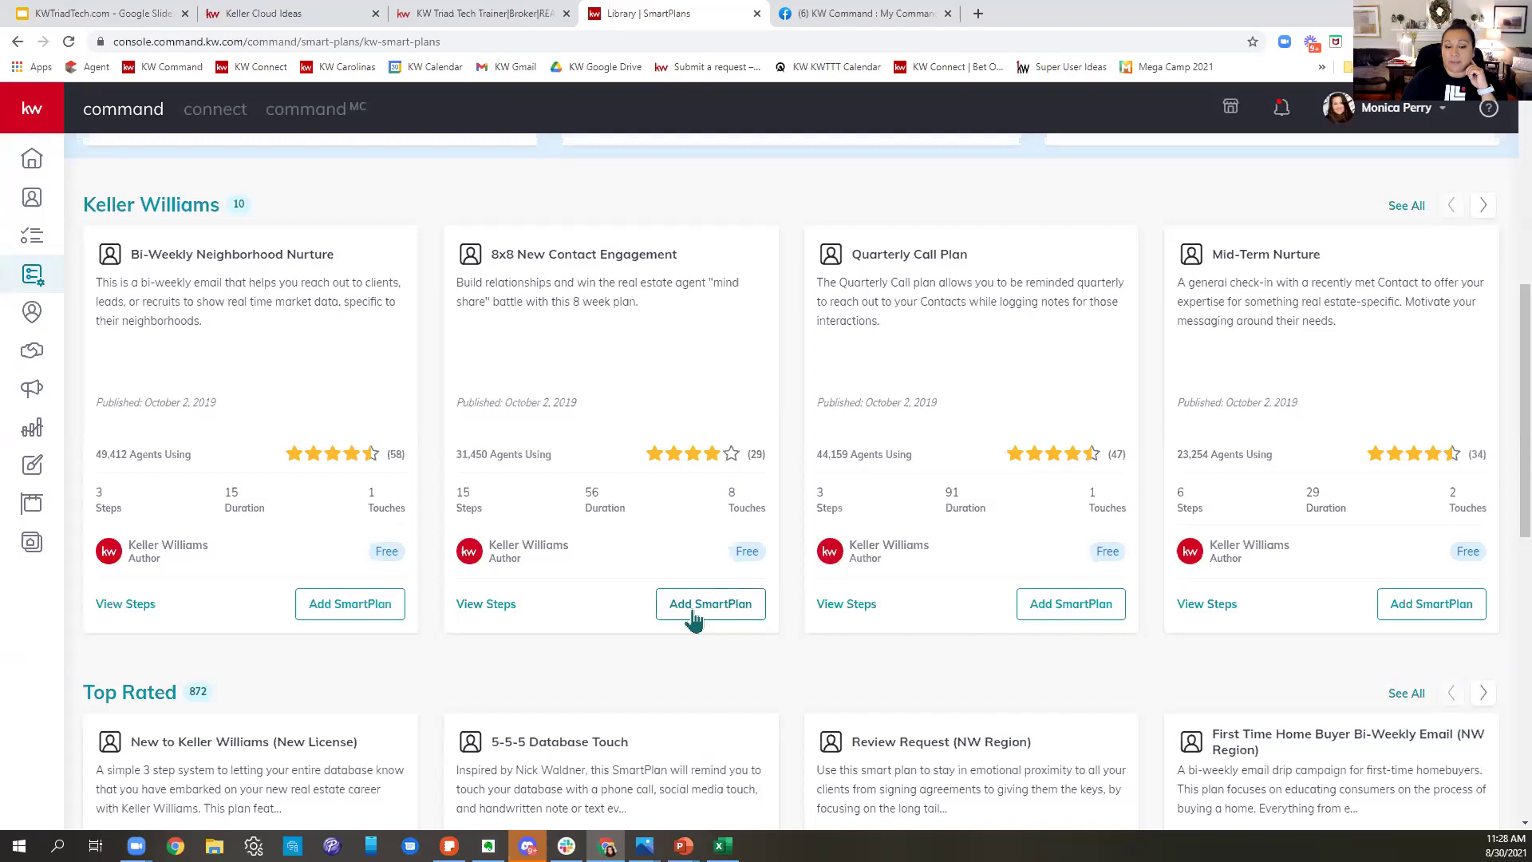
scroll(647, 558, up, 7)
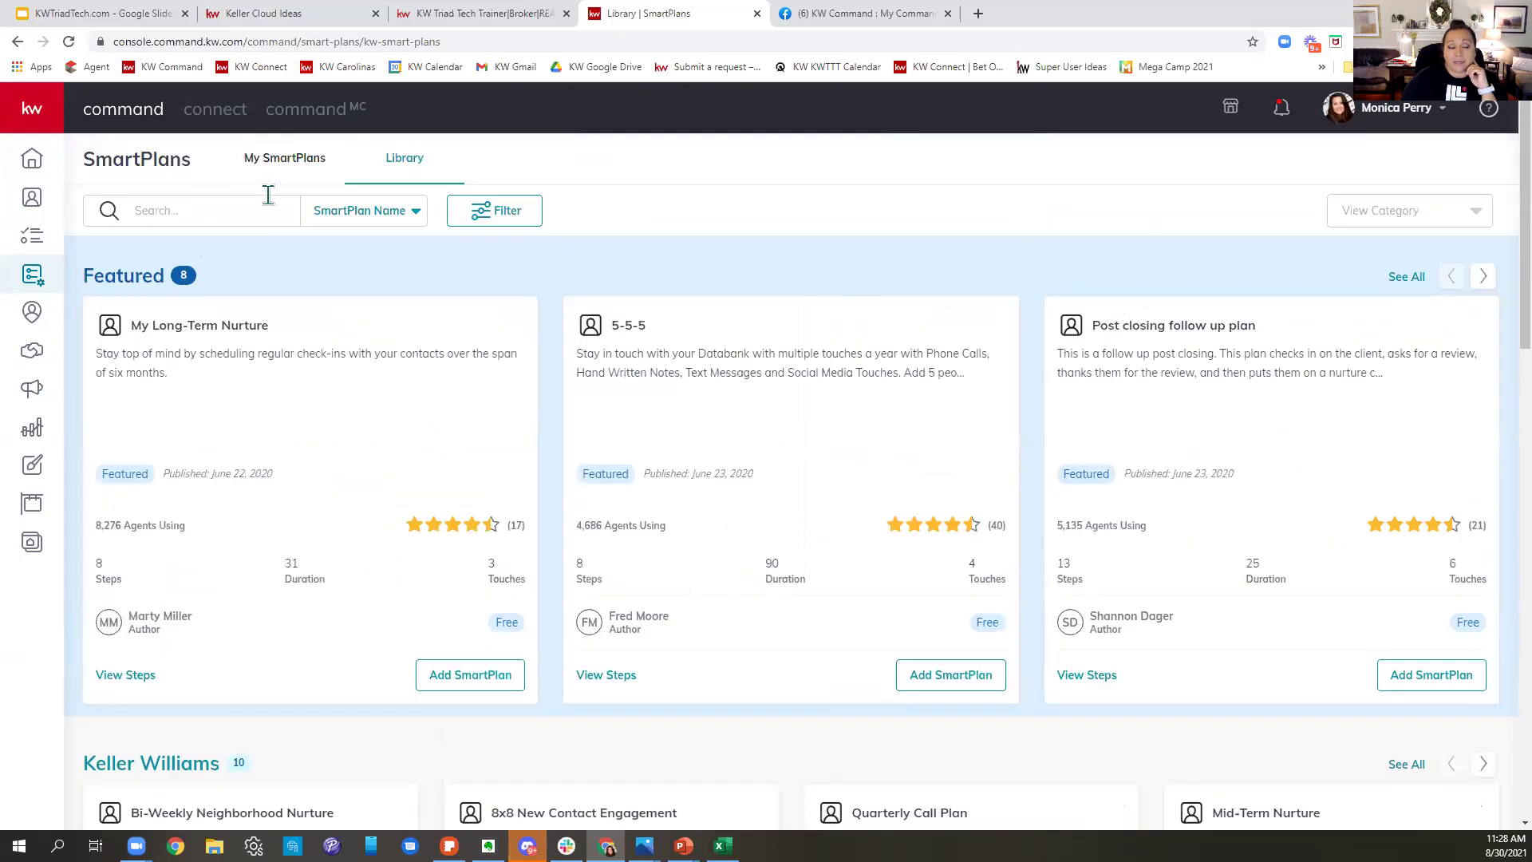
click(279, 166)
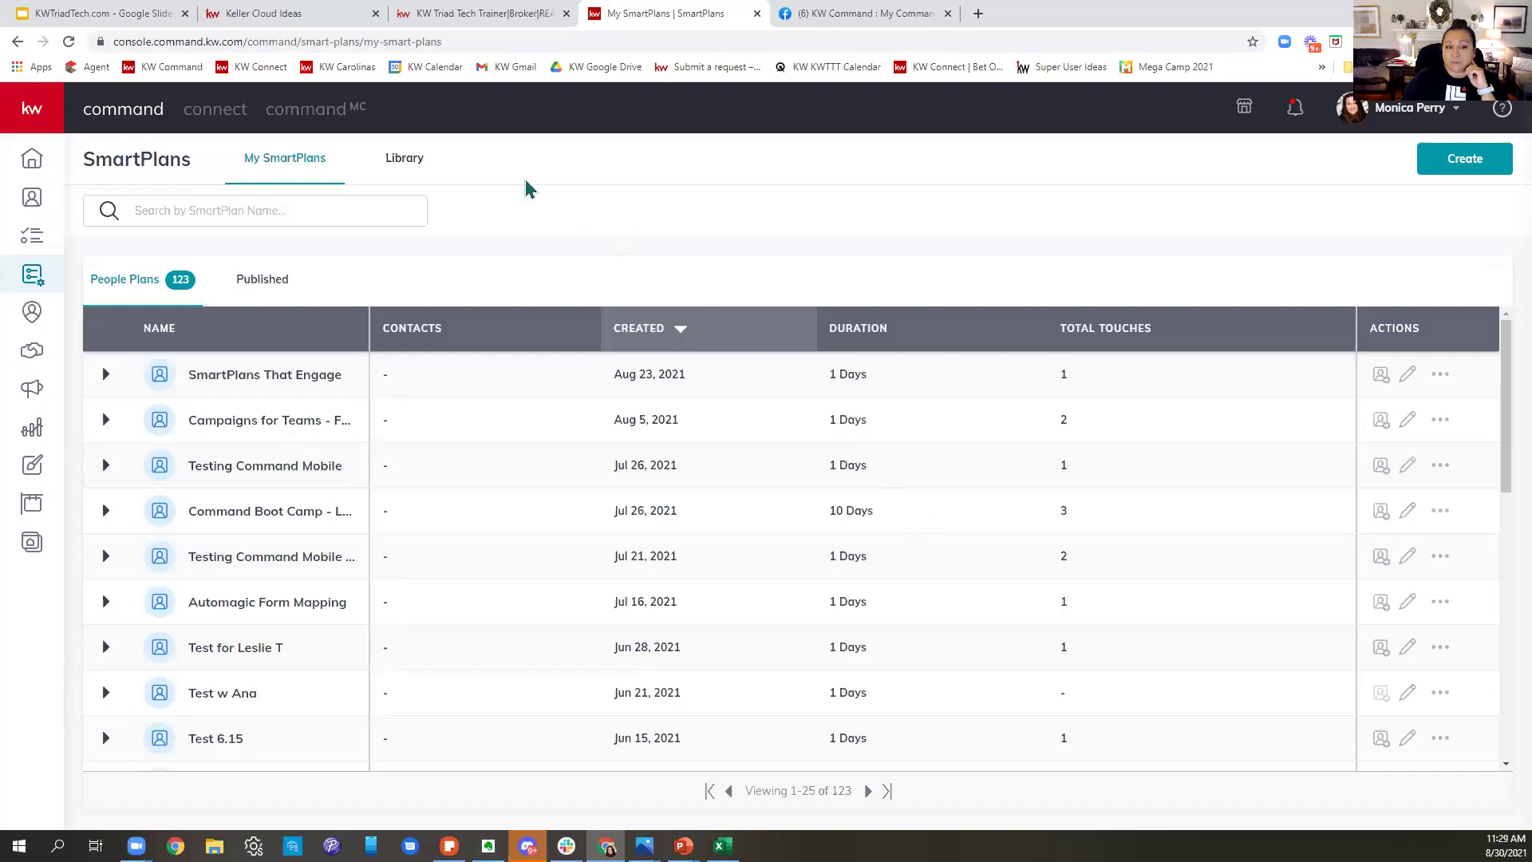
click(405, 159)
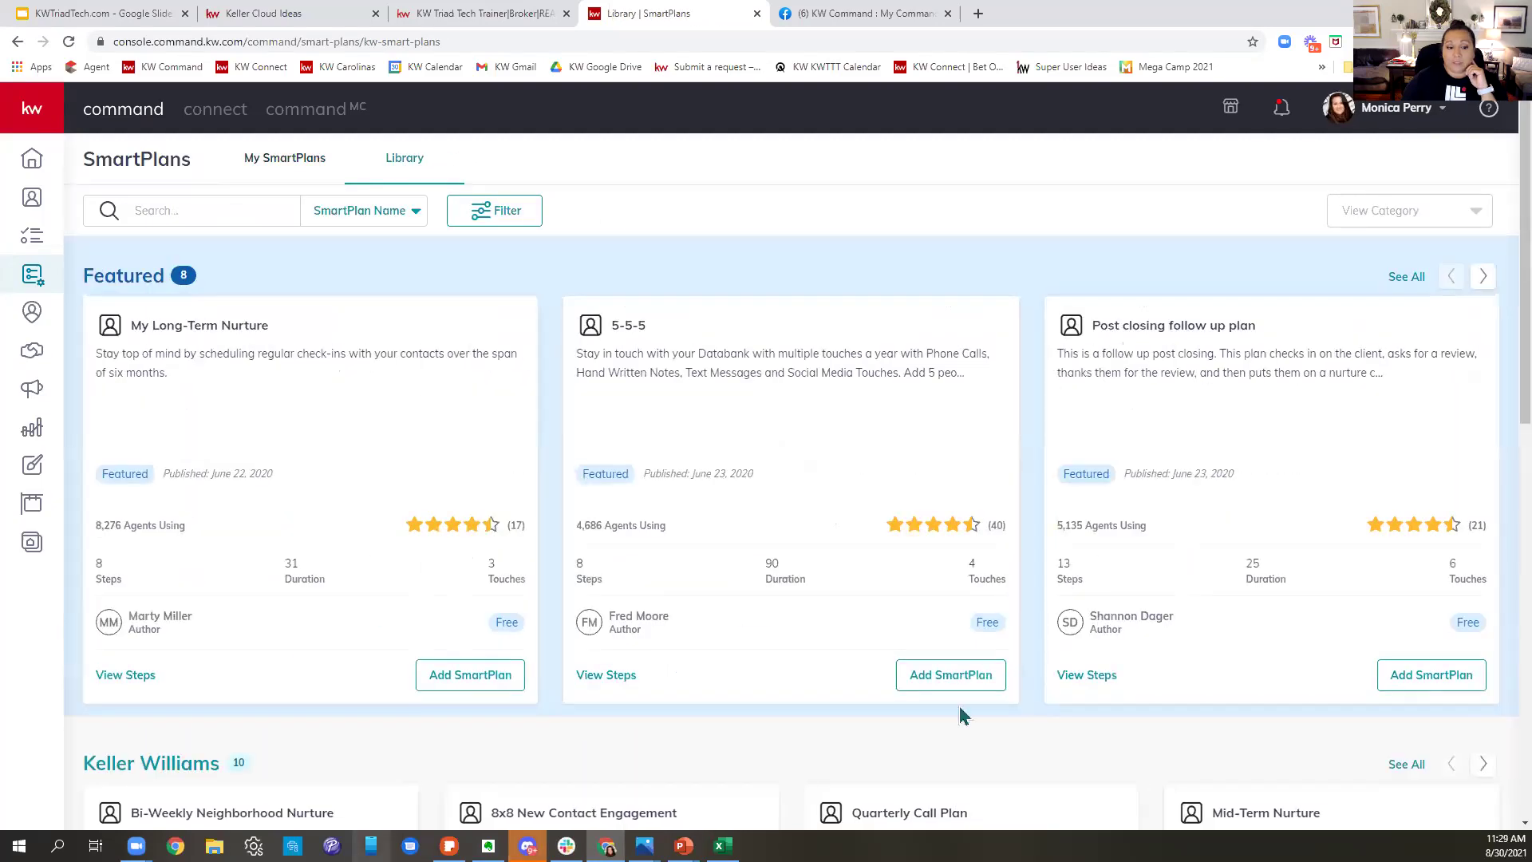
scroll(1035, 691, down, 2)
scroll(1036, 690, down, 3)
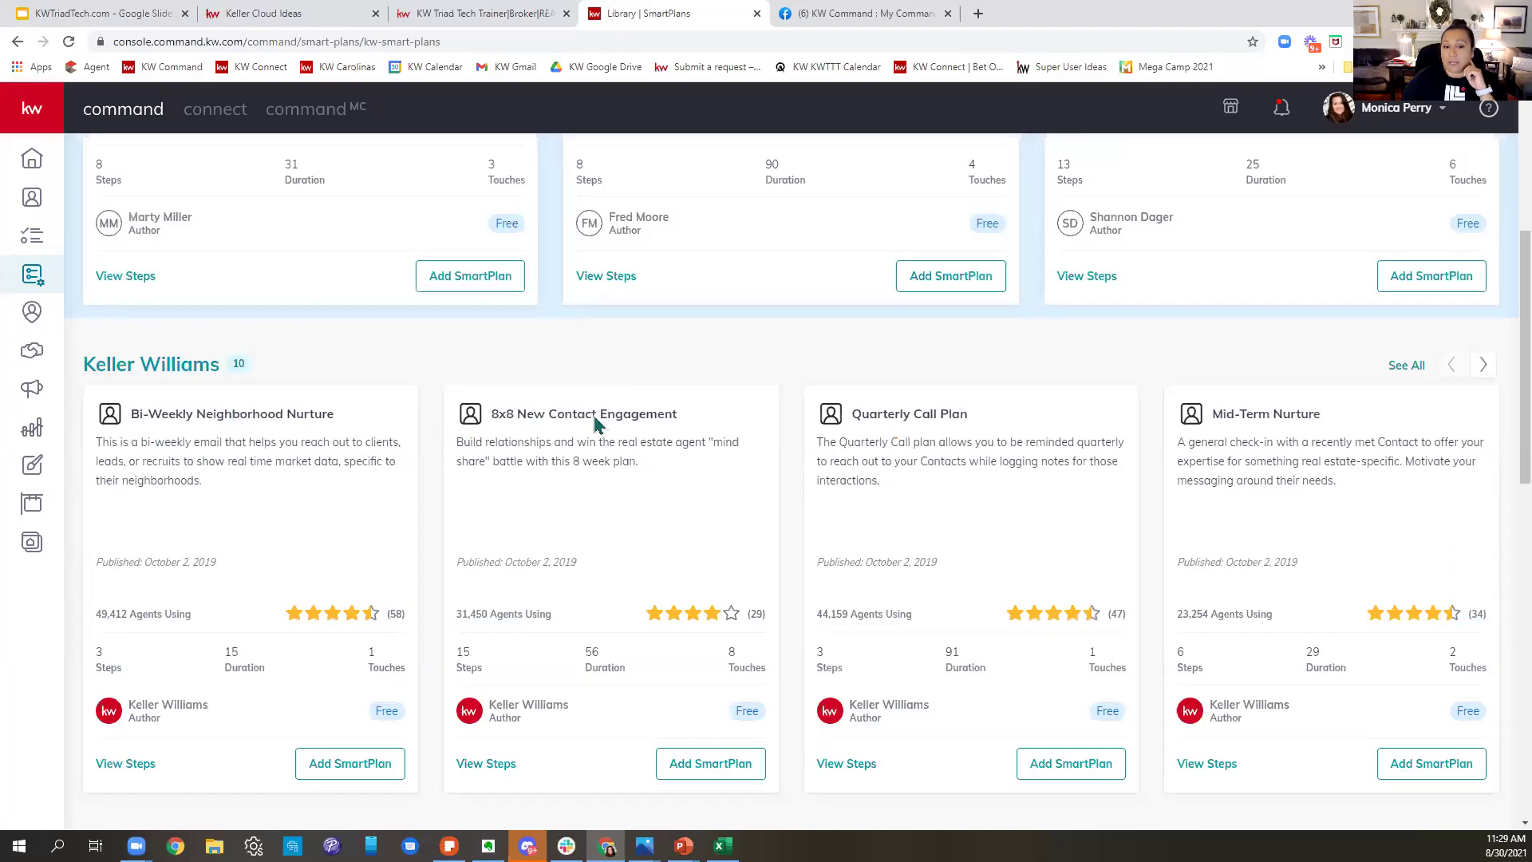
scroll(943, 438, down, 1)
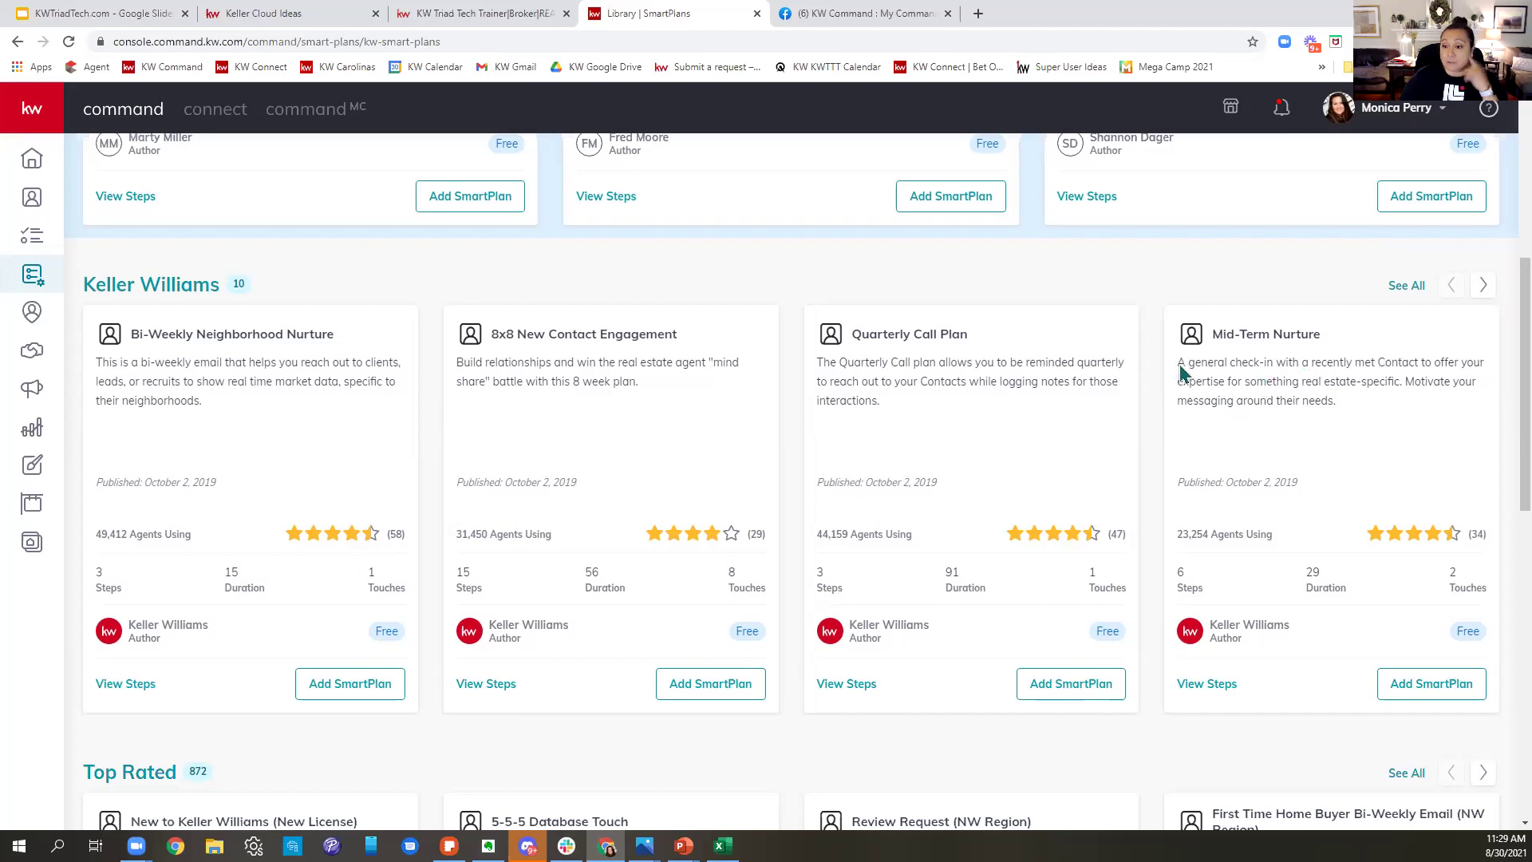
- Scroll the Keller Williams carousel from Long-Term Nurture through Promote My App, then back near the start
scroll(1182, 372, right, 3)
scroll(916, 435, right, 4)
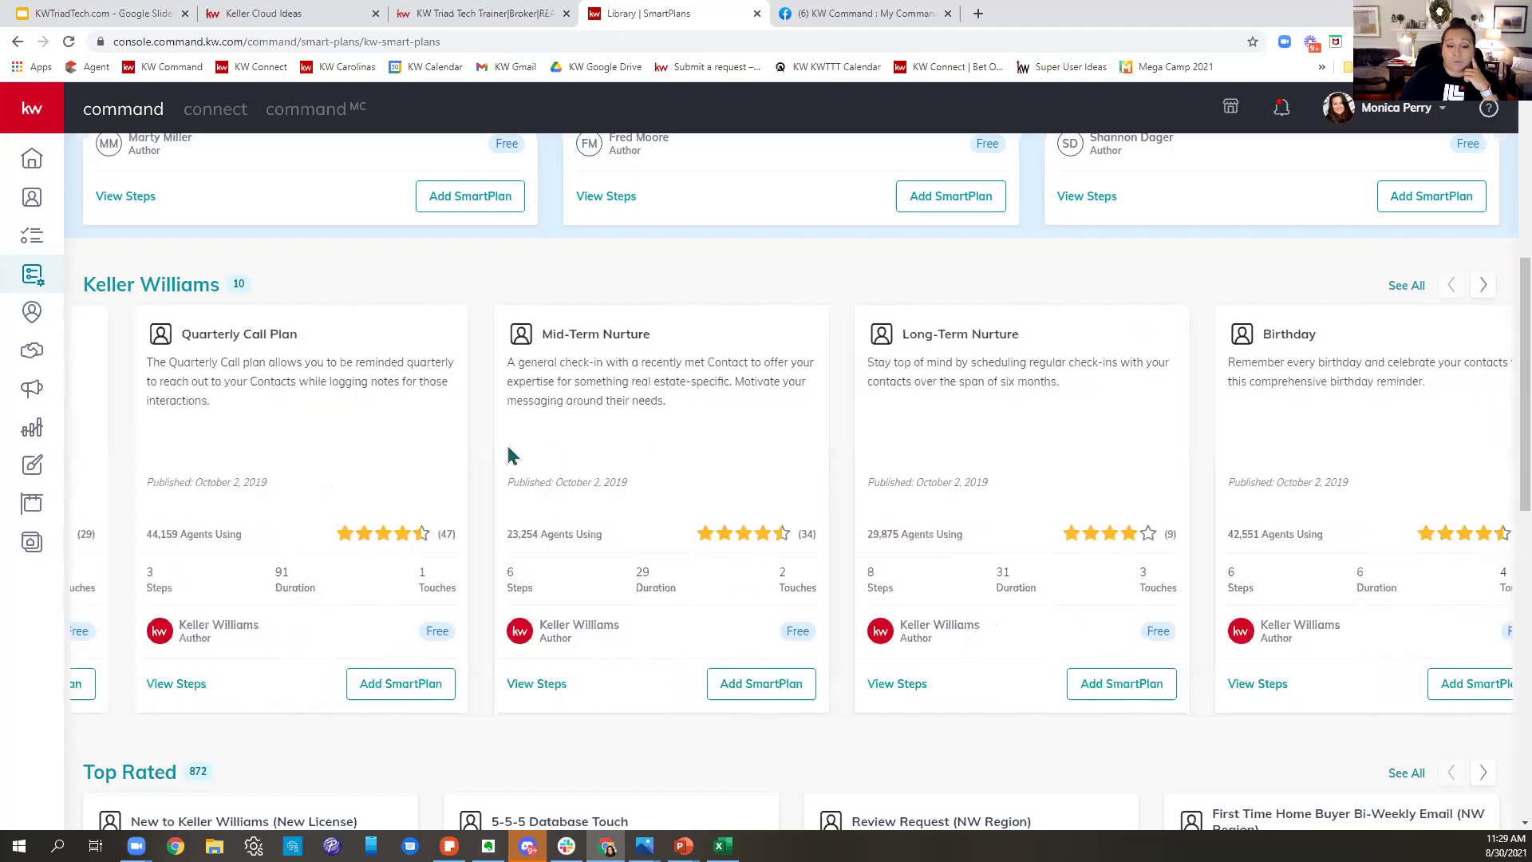
scroll(555, 452, right, 5)
scroll(1019, 445, left, 3)
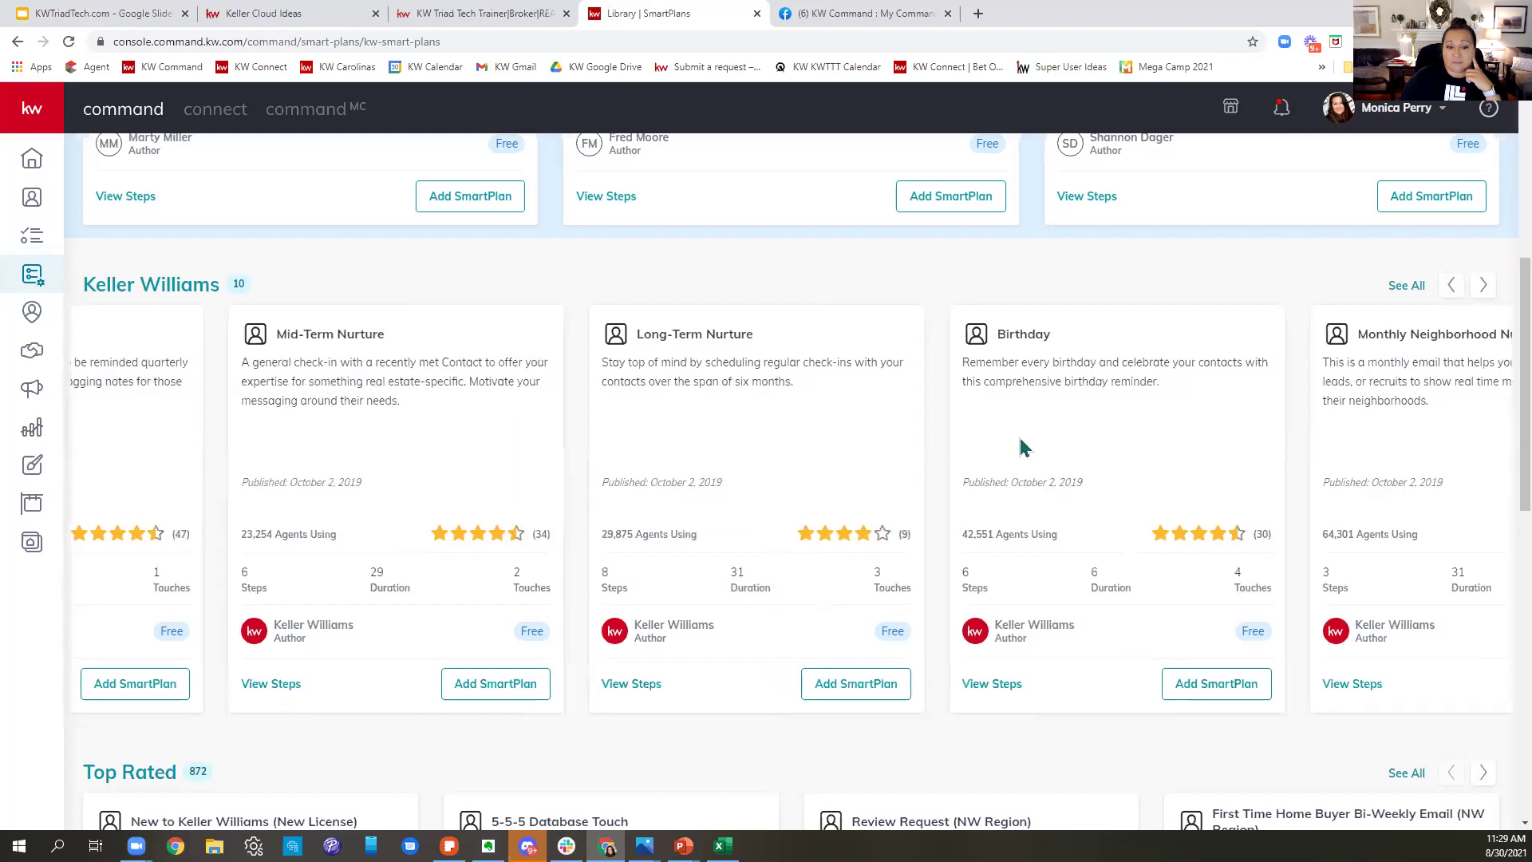
scroll(982, 450, right, 3)
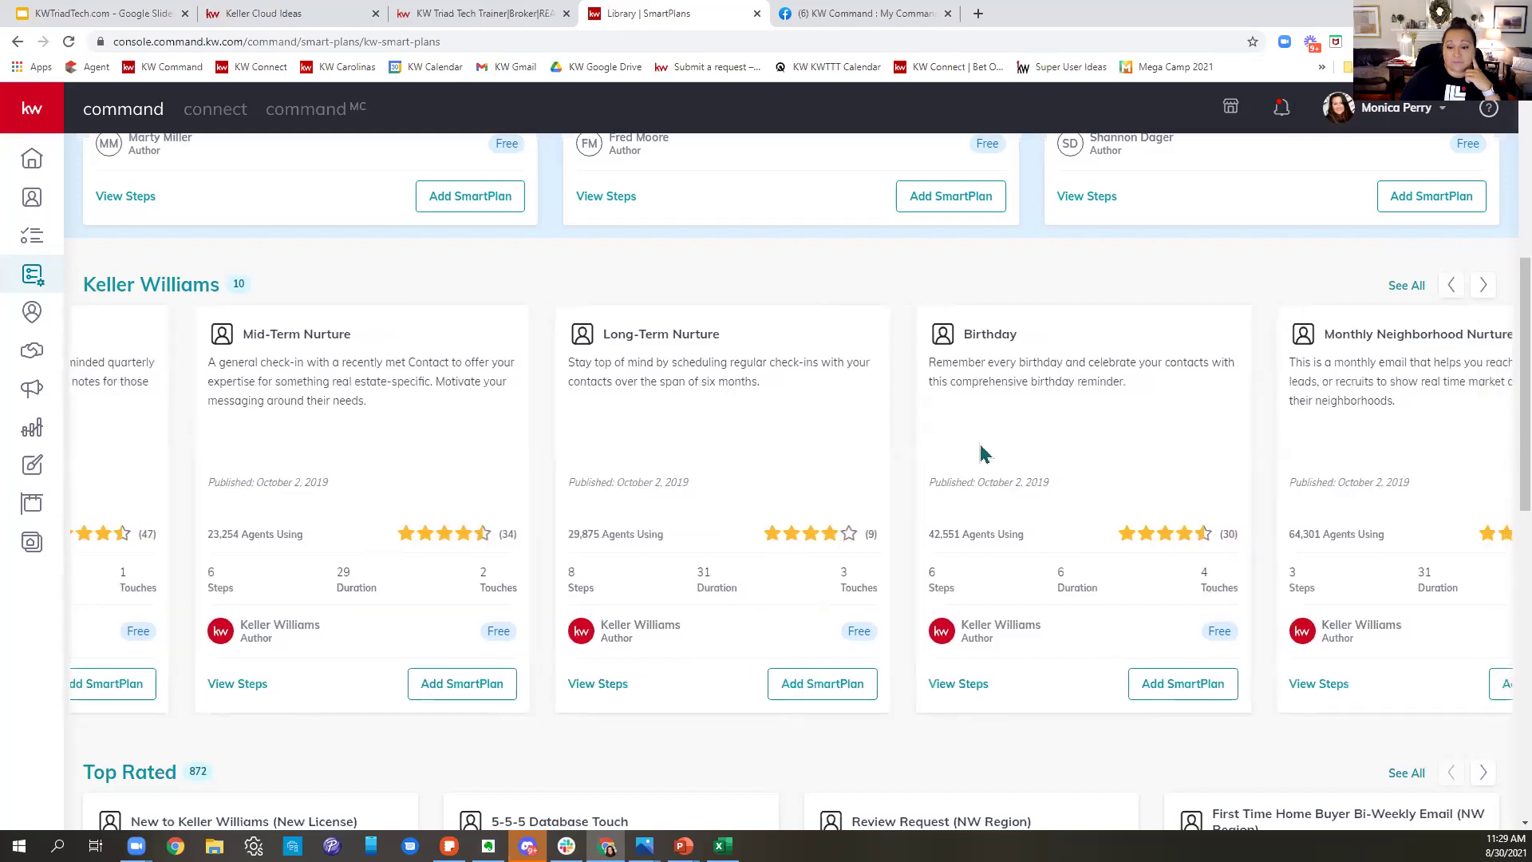
scroll(884, 441, right, 3)
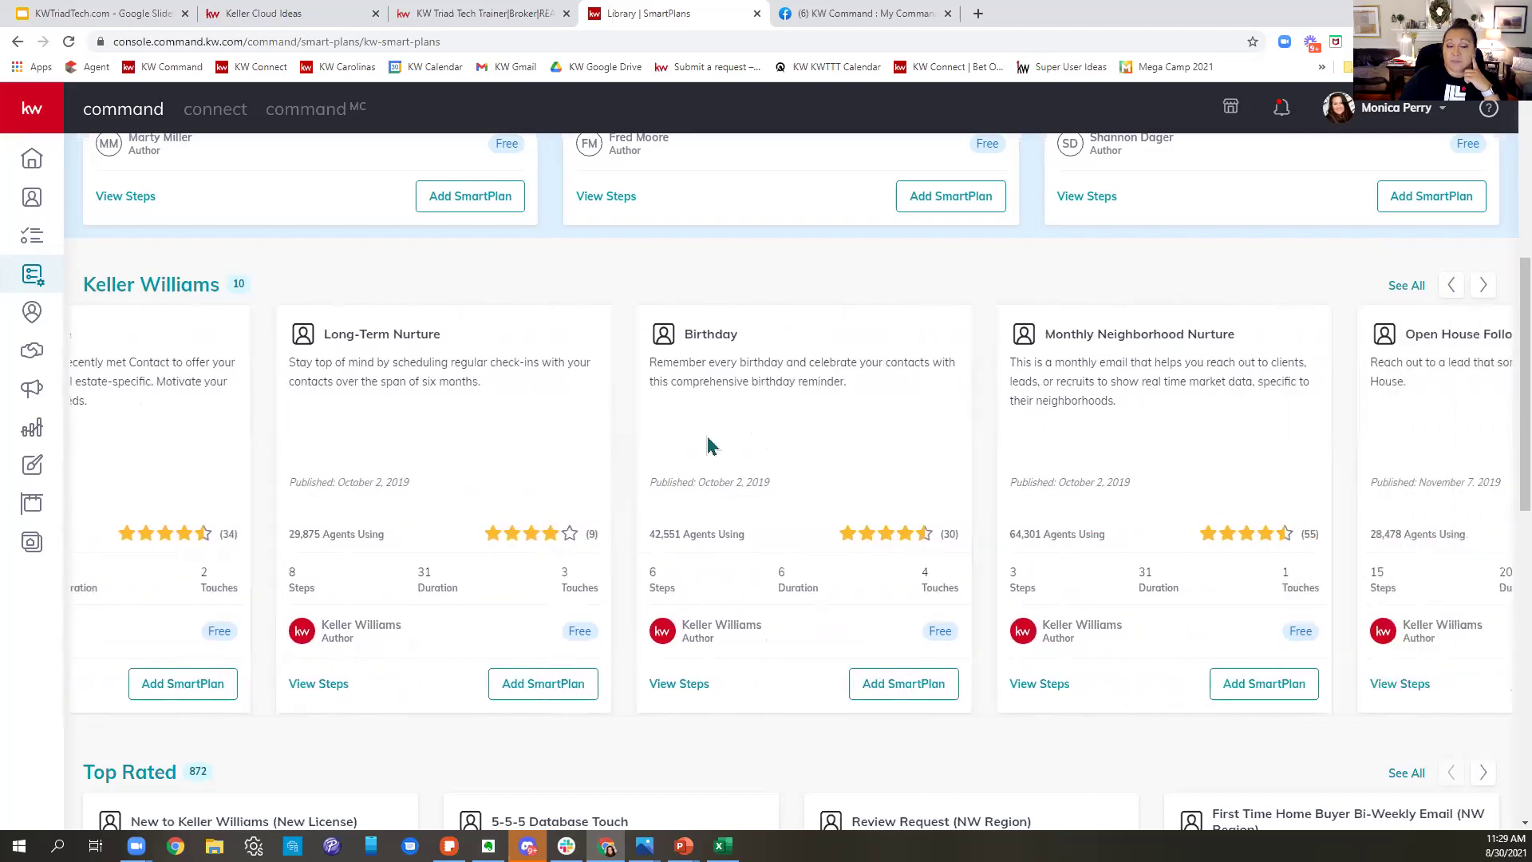
scroll(712, 445, right, 3)
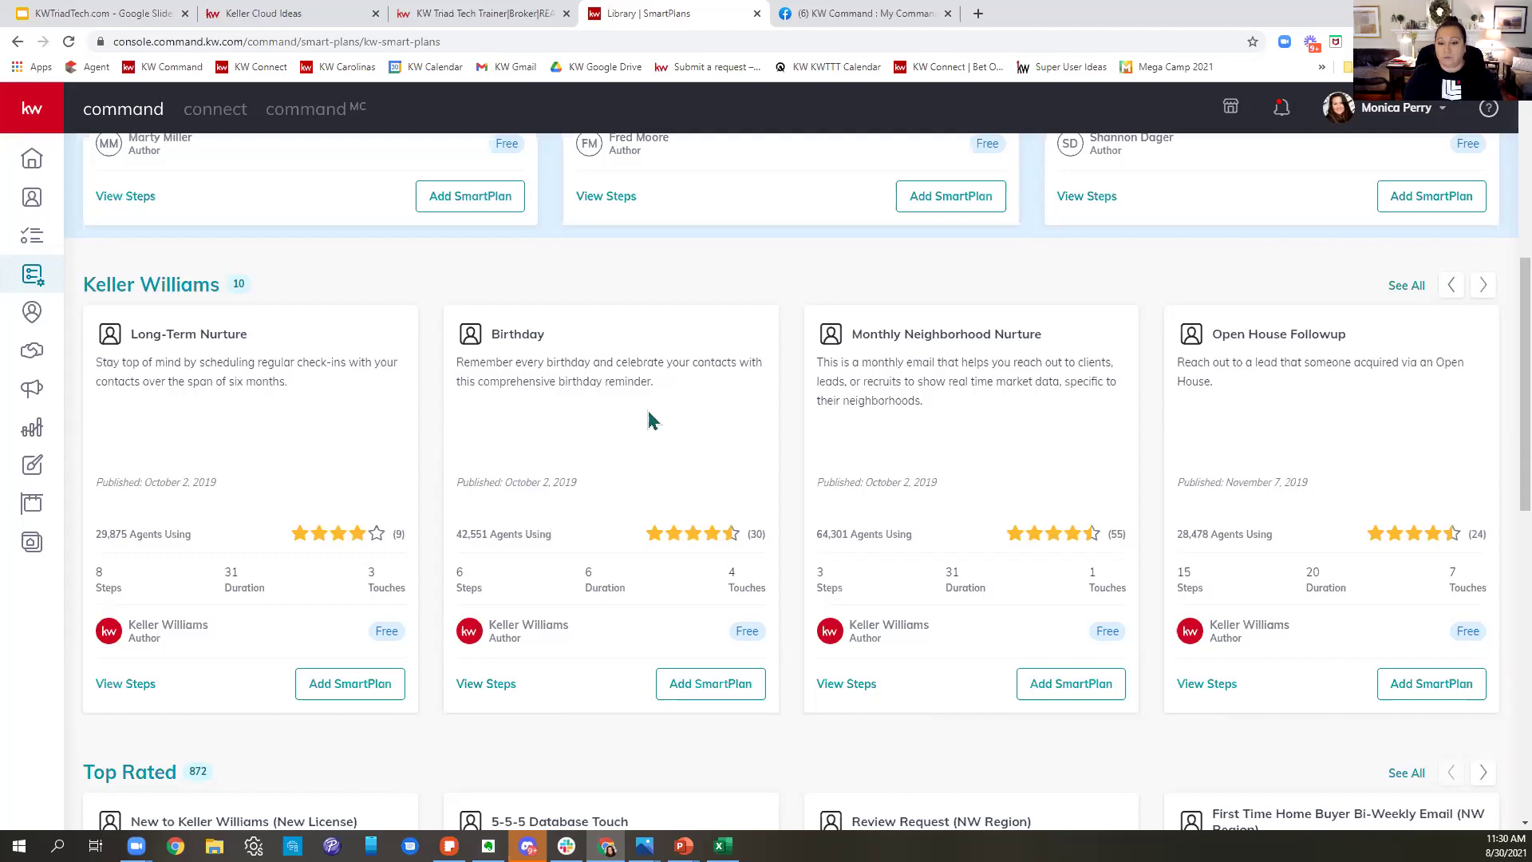
drag(1238, 471, 696, 517)
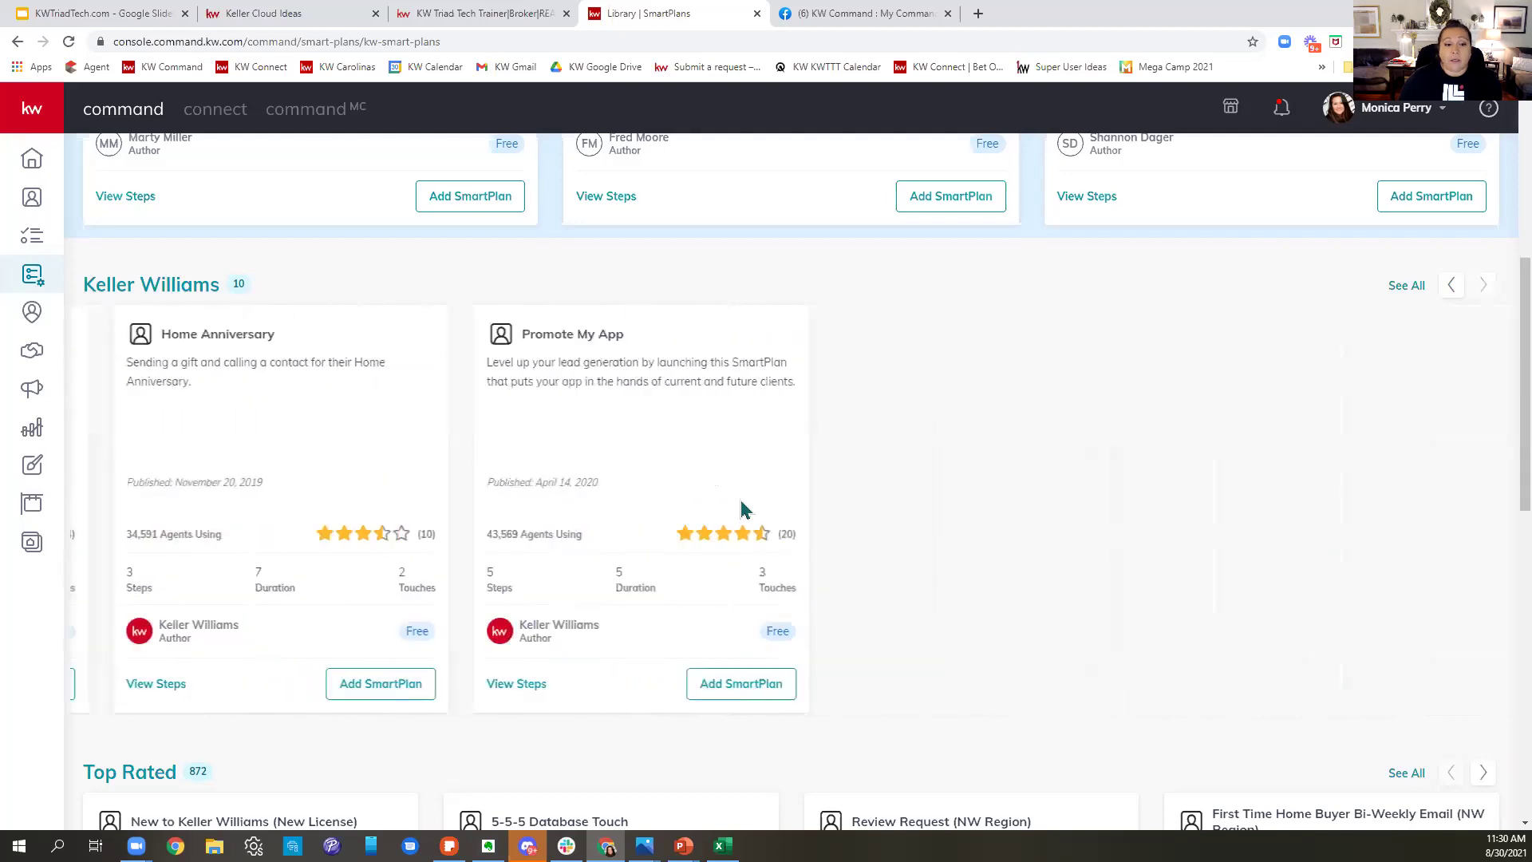
scroll(1312, 556, left, 5)
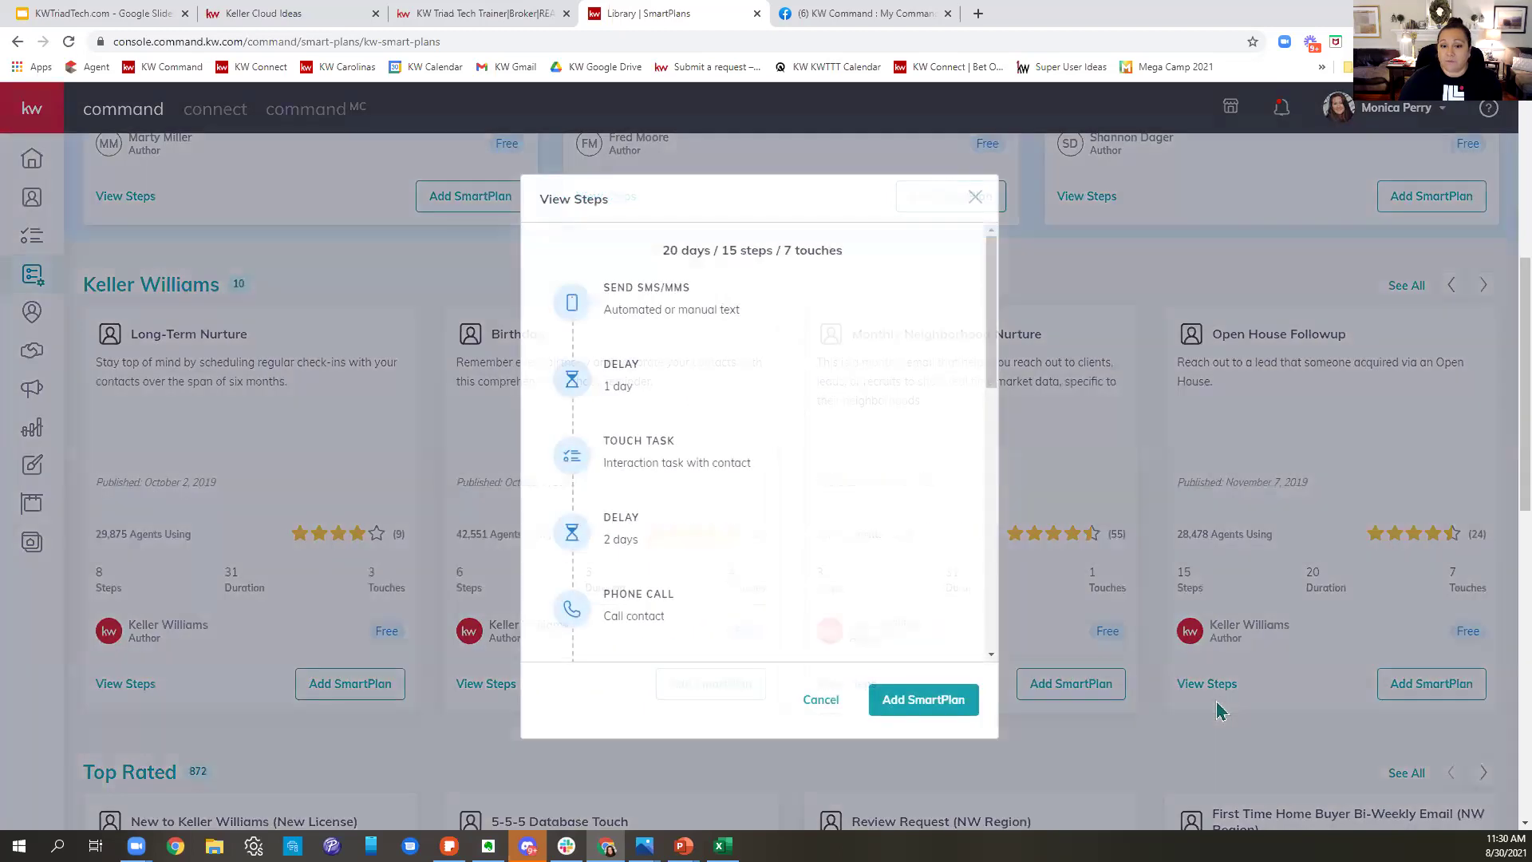
- Close the Open House Followup step preview
mouse_move(661, 305)
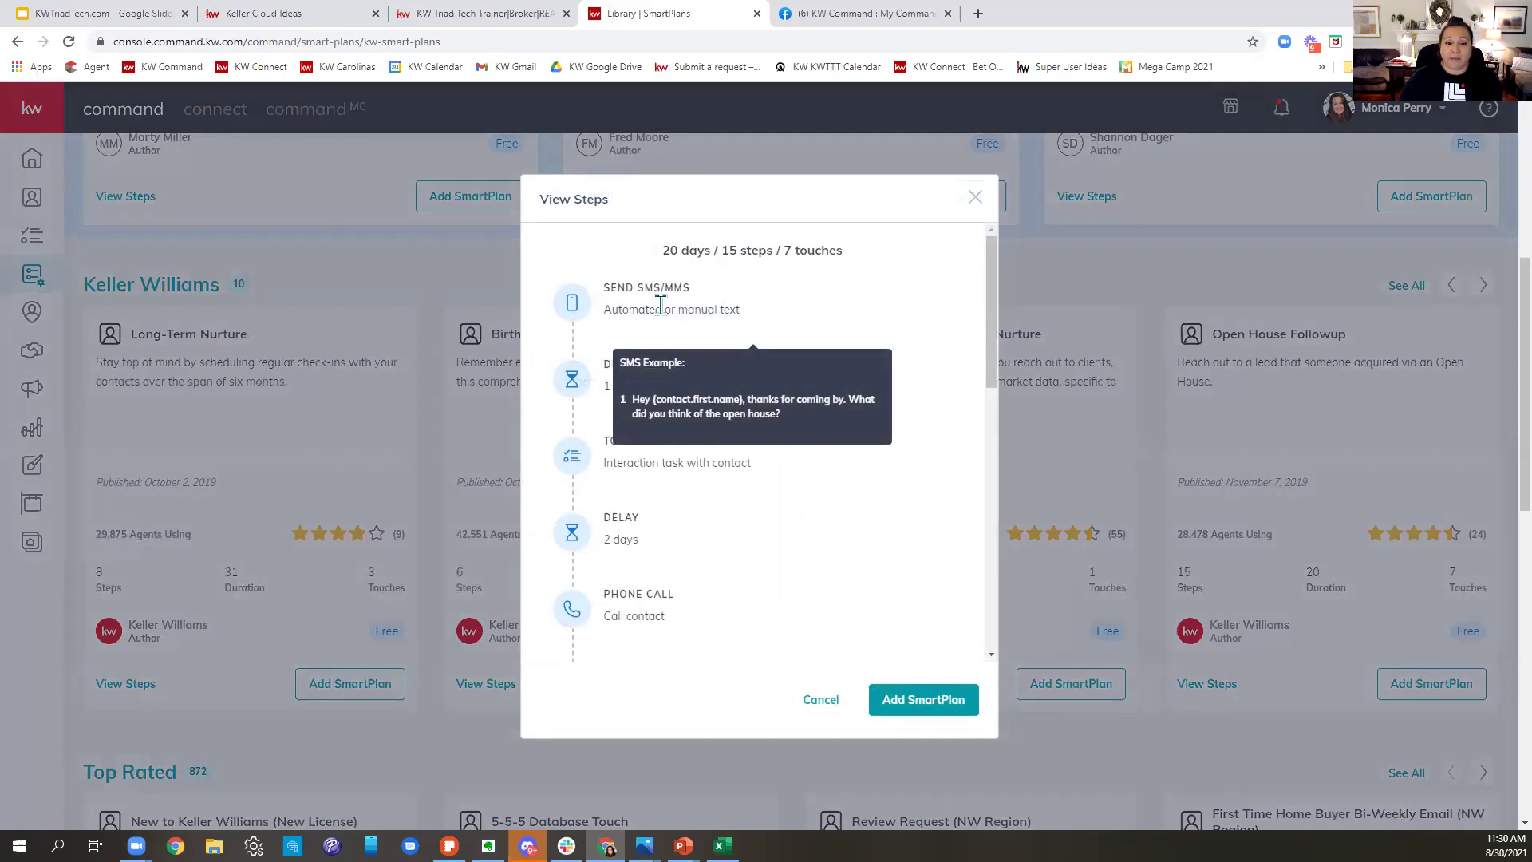
mouse_move(621, 447)
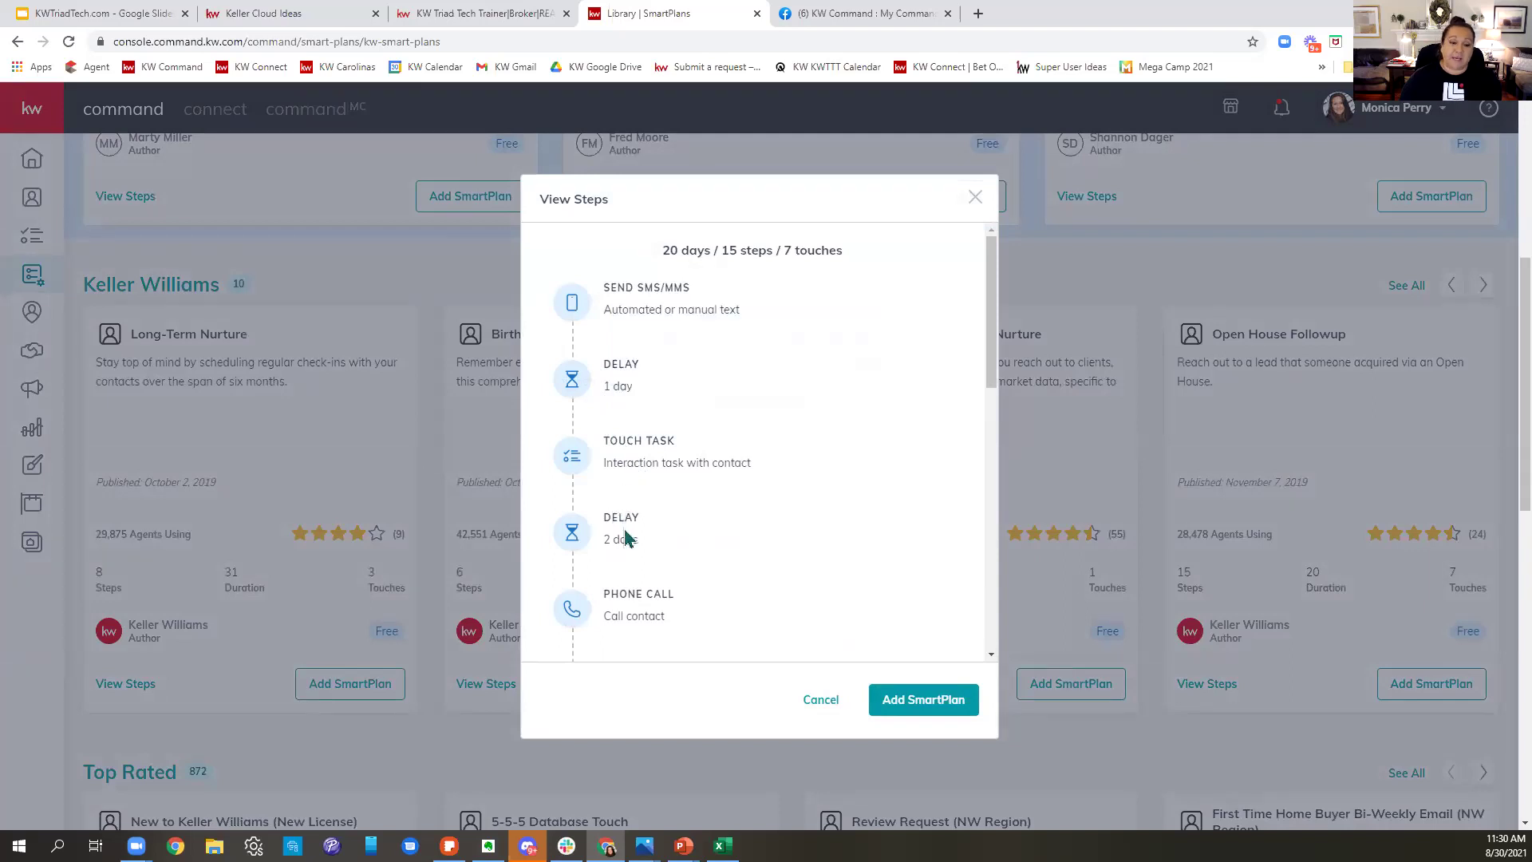
click(820, 700)
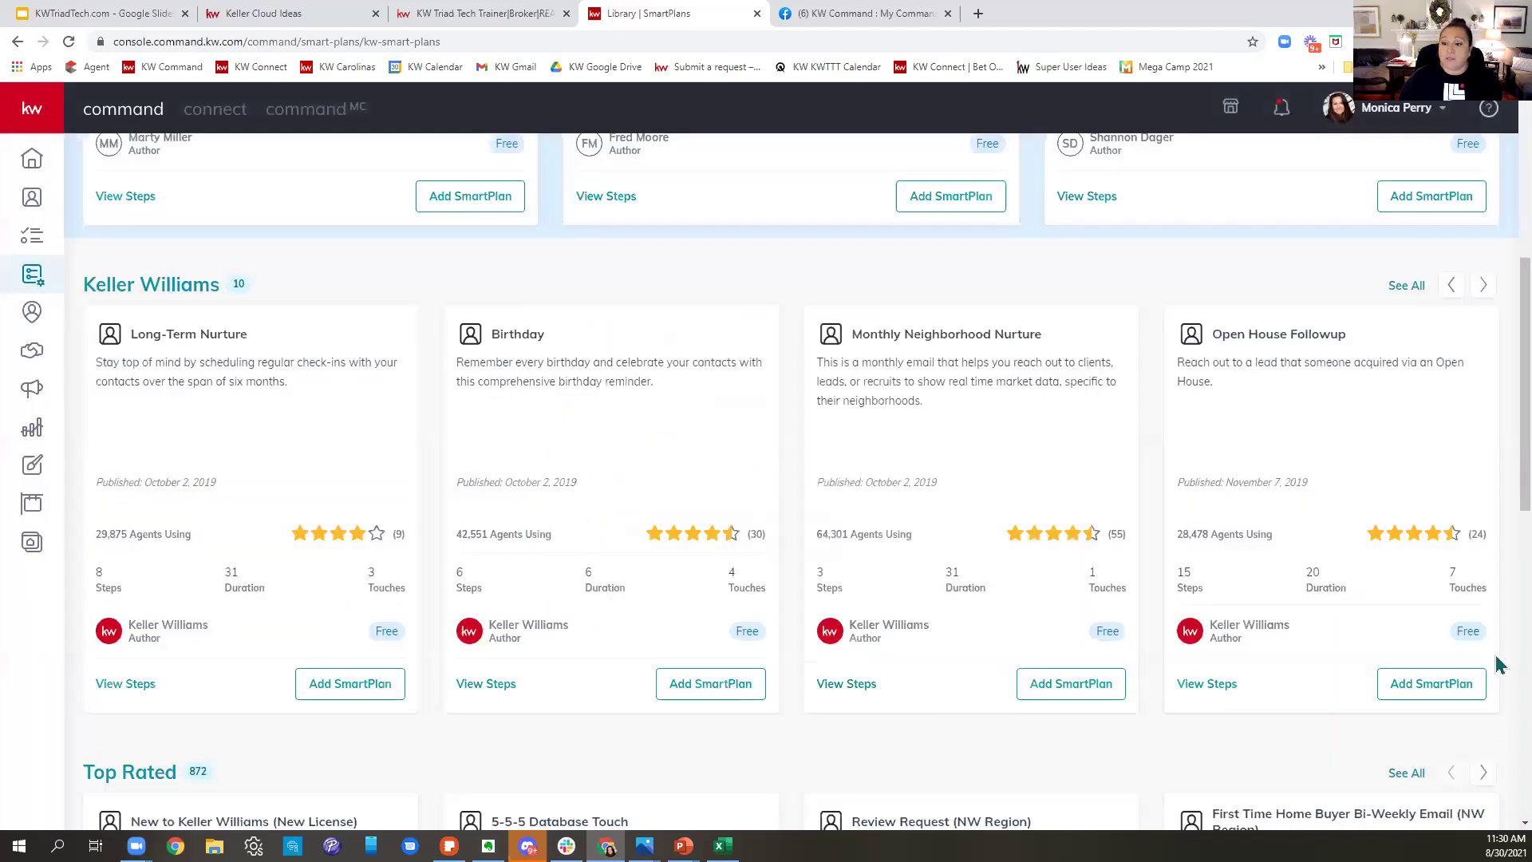
- Preview the Promote My App plan's steps, then close that preview
scroll(1439, 607, right, 10)
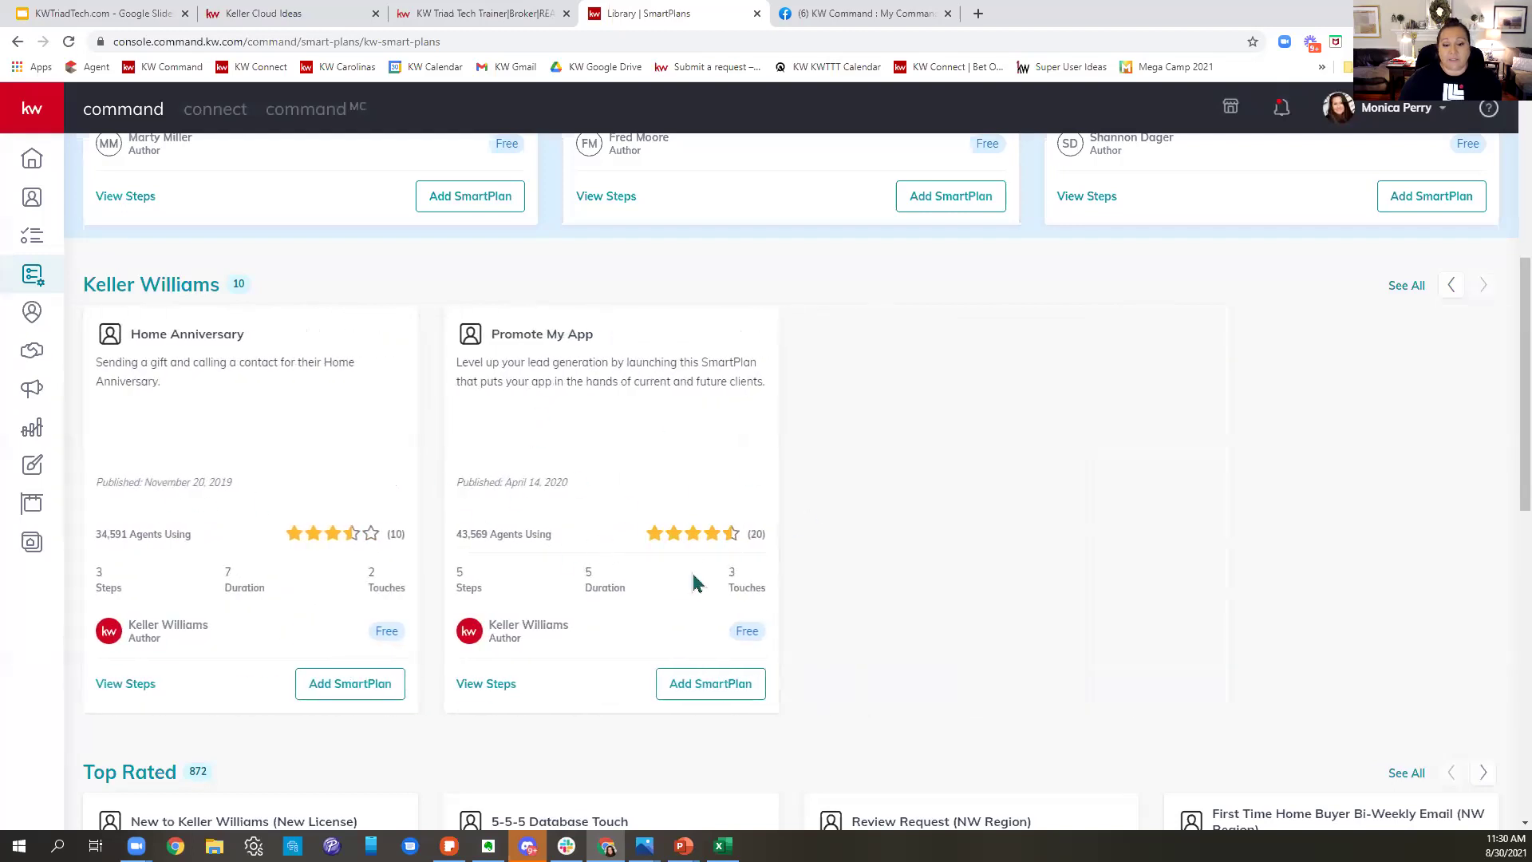
click(490, 688)
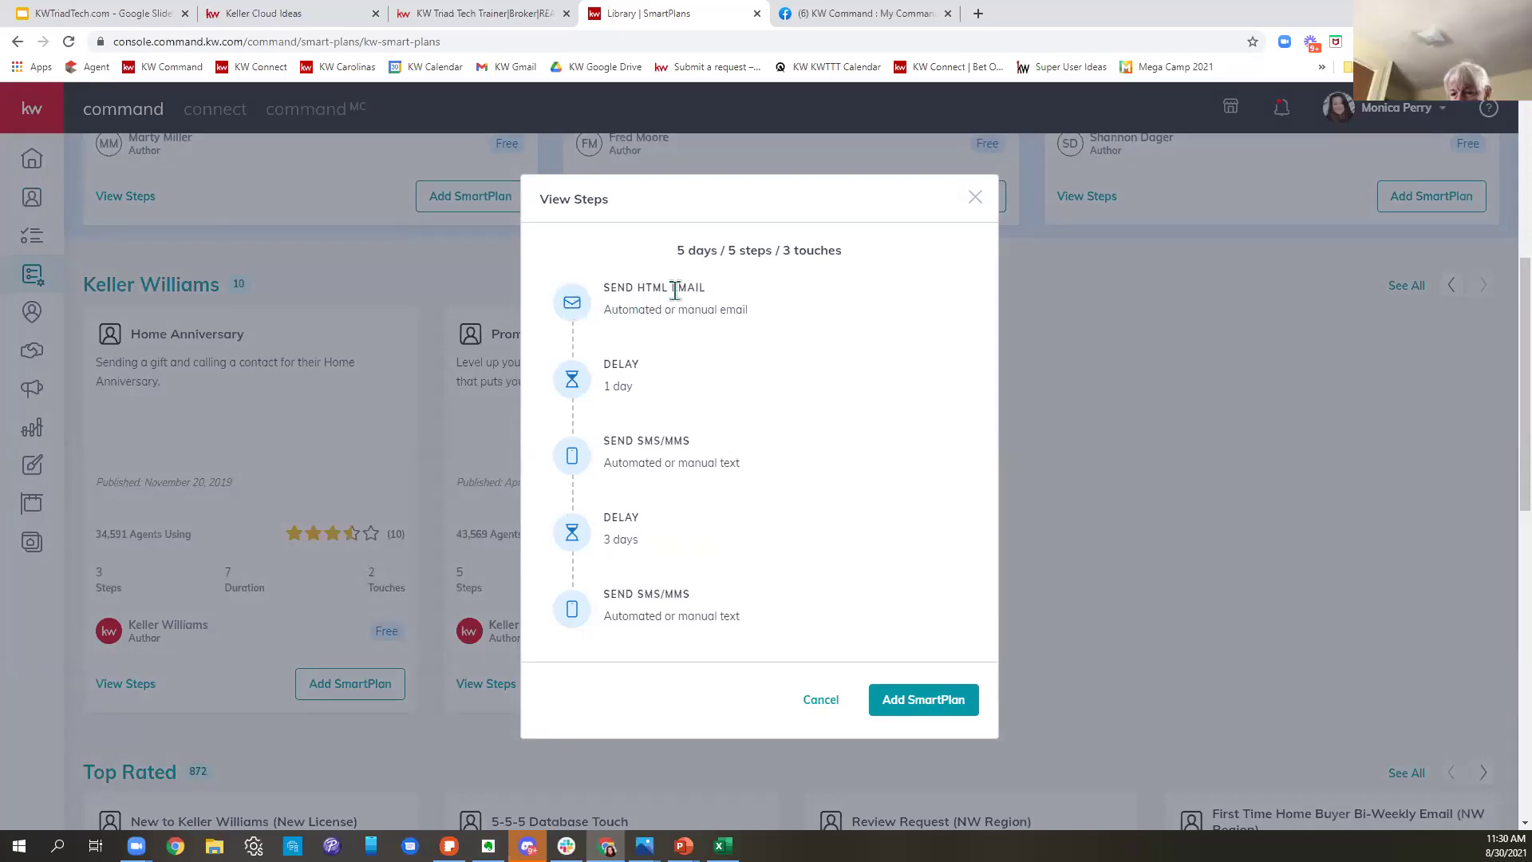
mouse_move(631, 459)
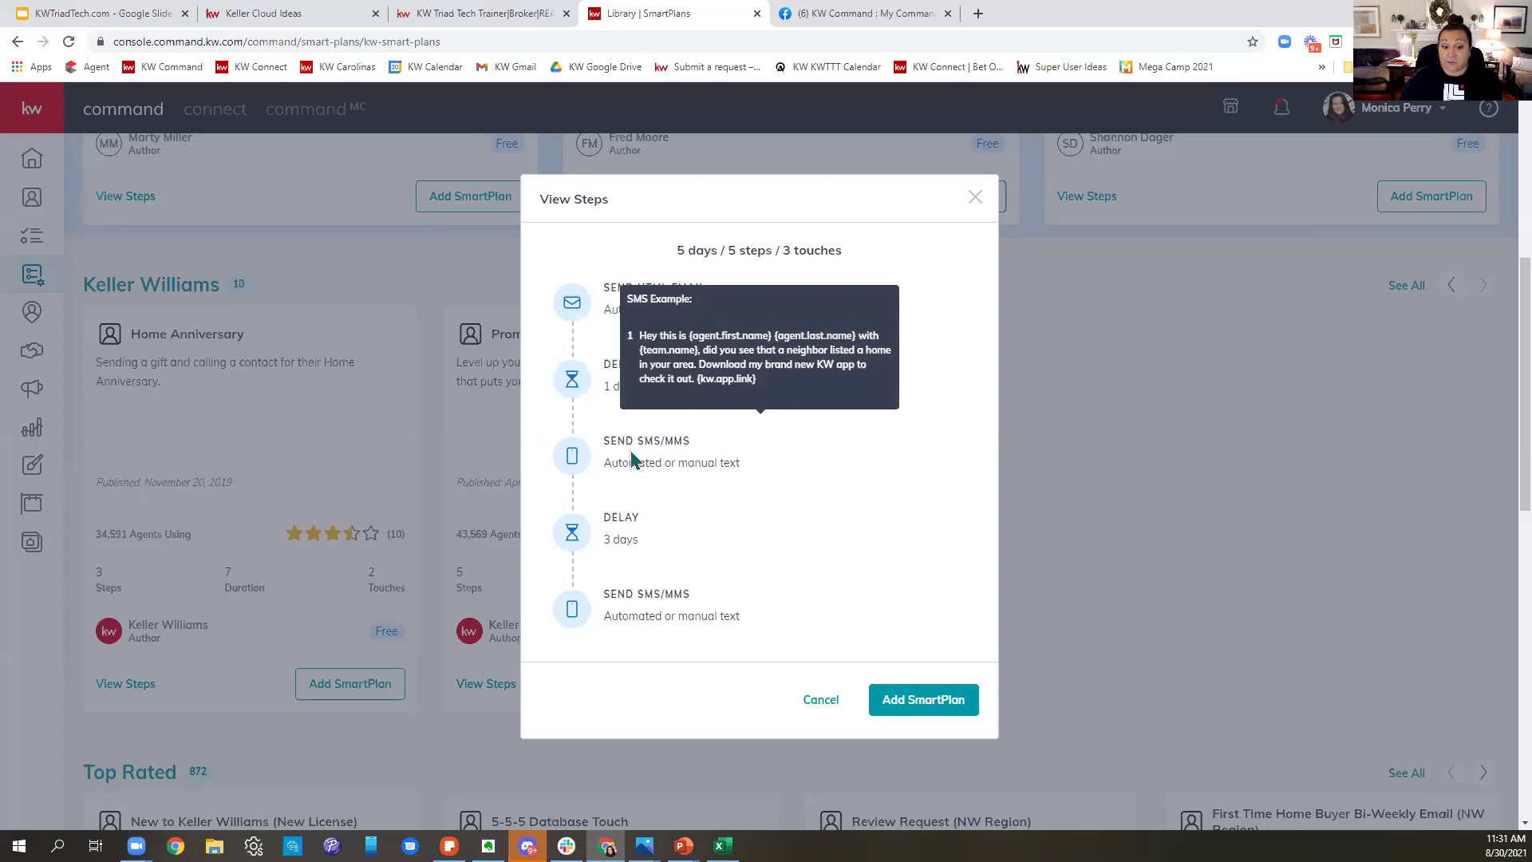
mouse_move(661, 620)
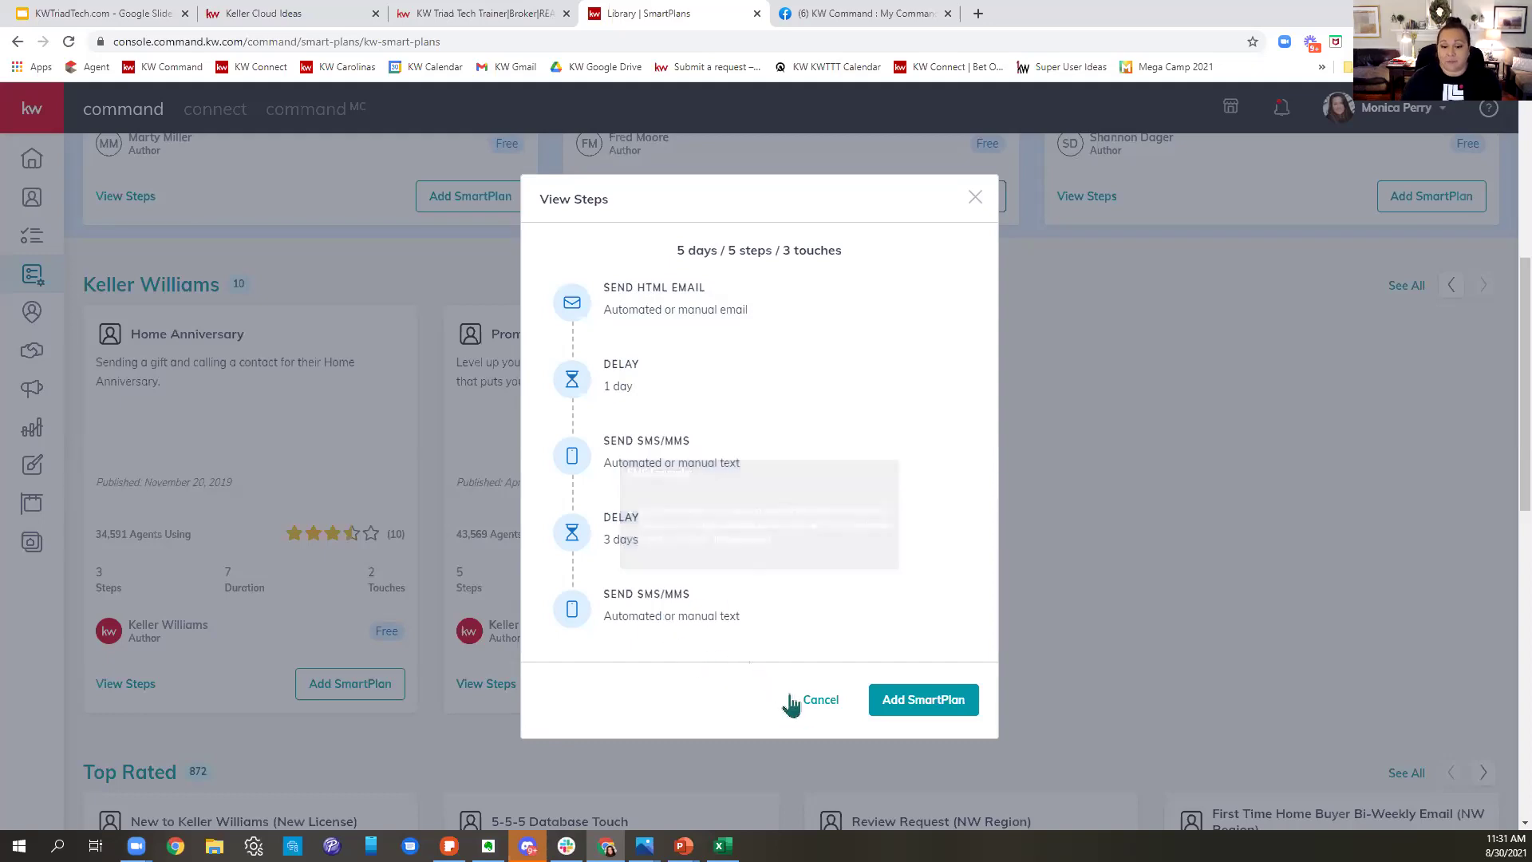
click(822, 706)
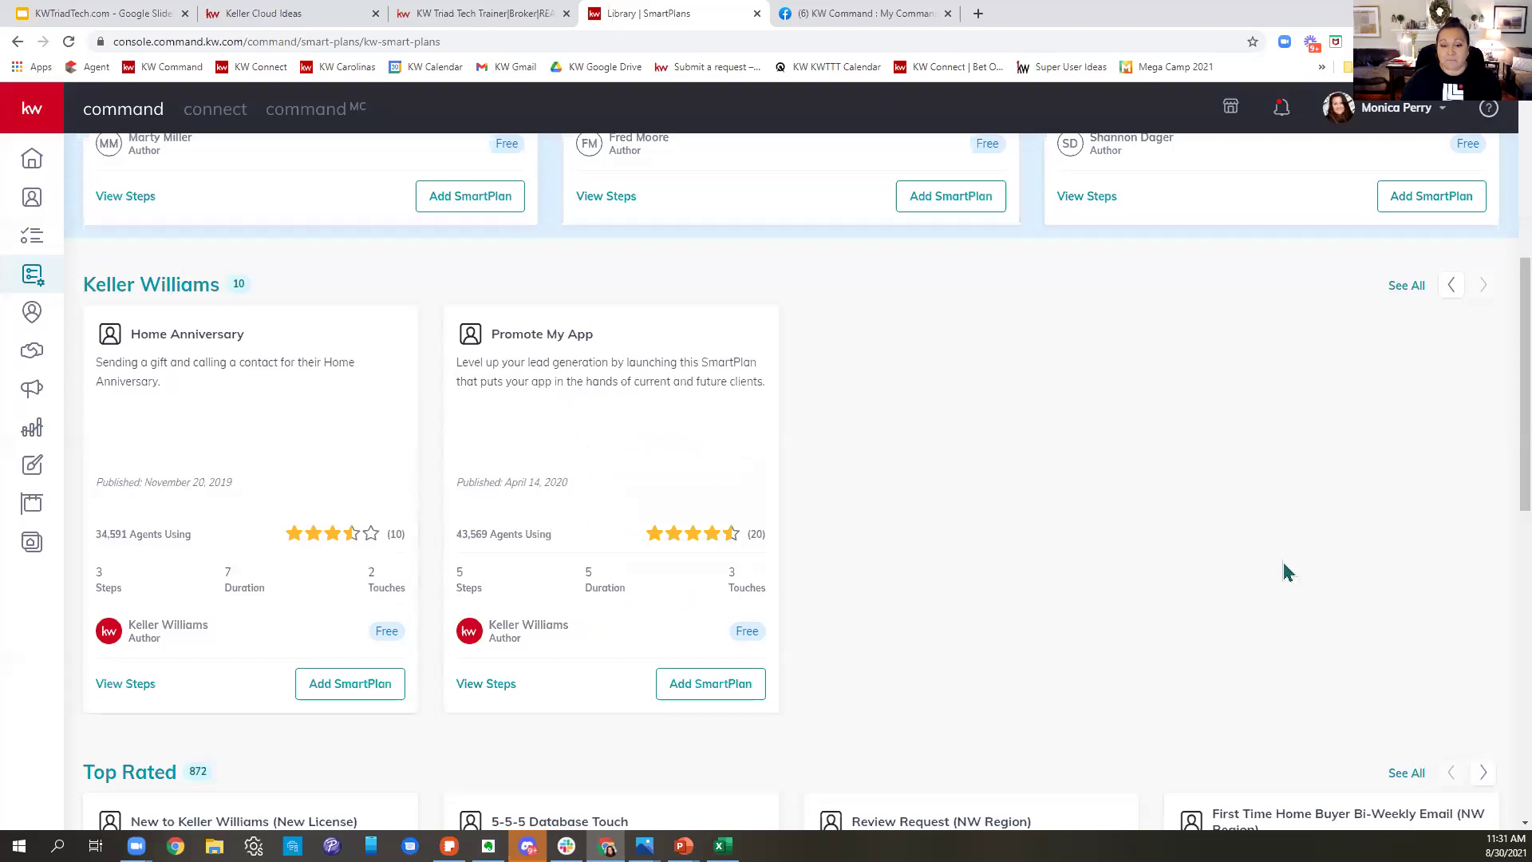
scroll(1286, 563, down, 3)
scroll(1296, 556, down, 3)
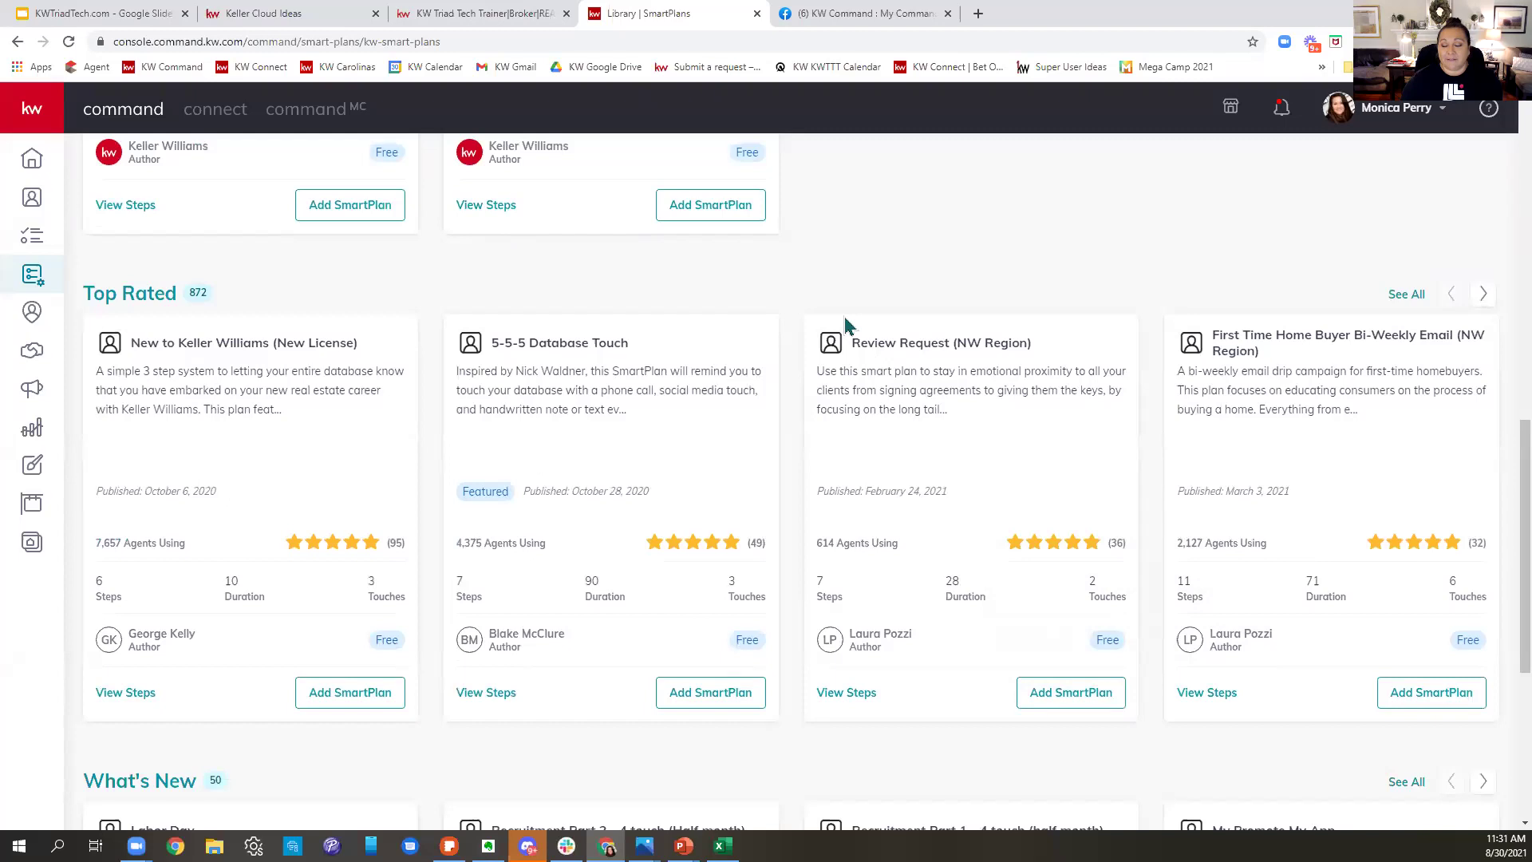
scroll(849, 324, down, 2)
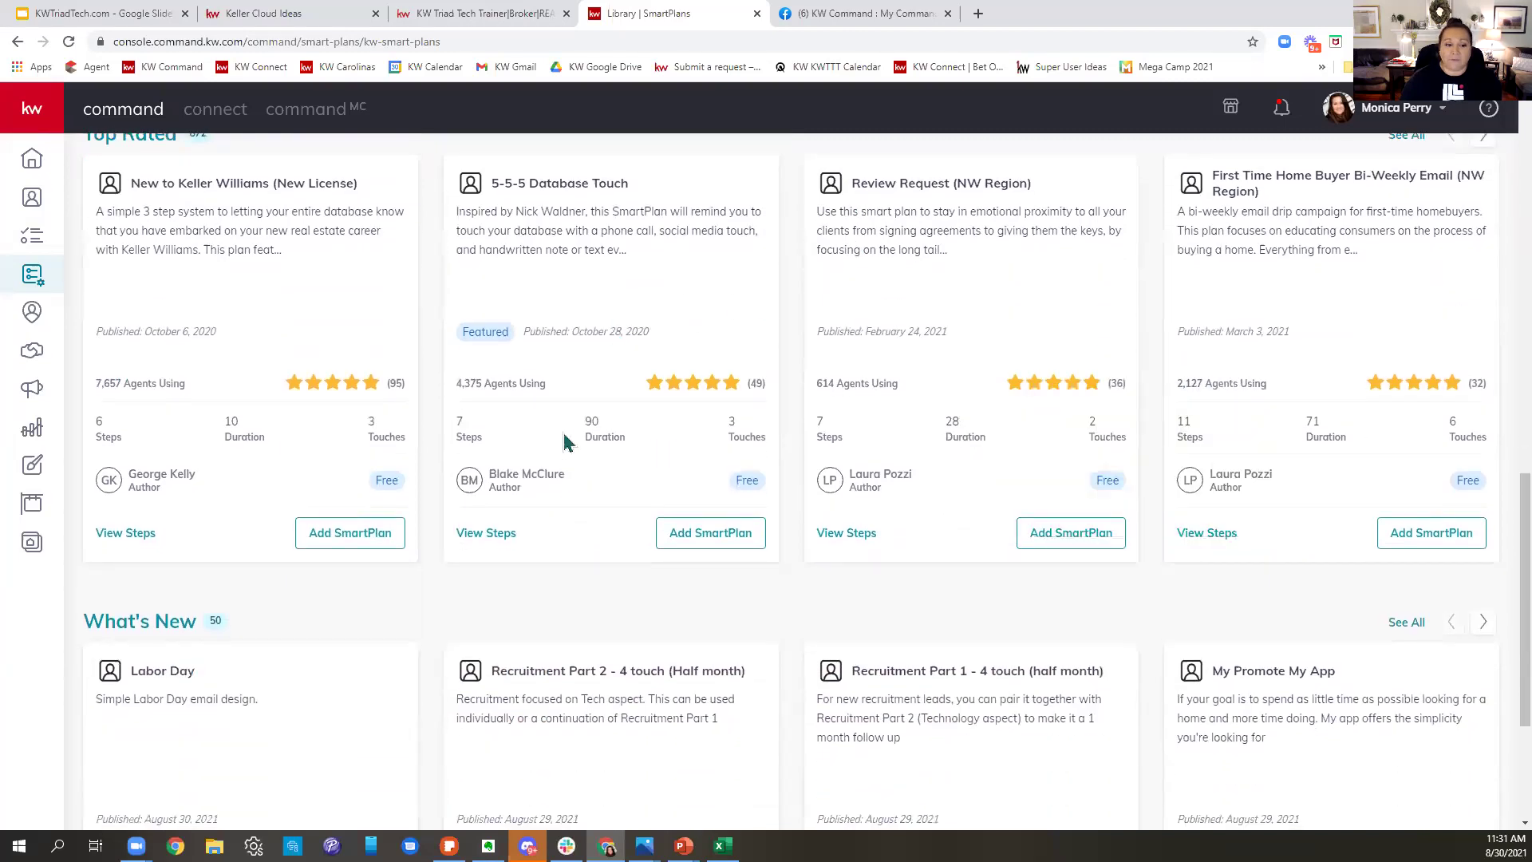
click(490, 534)
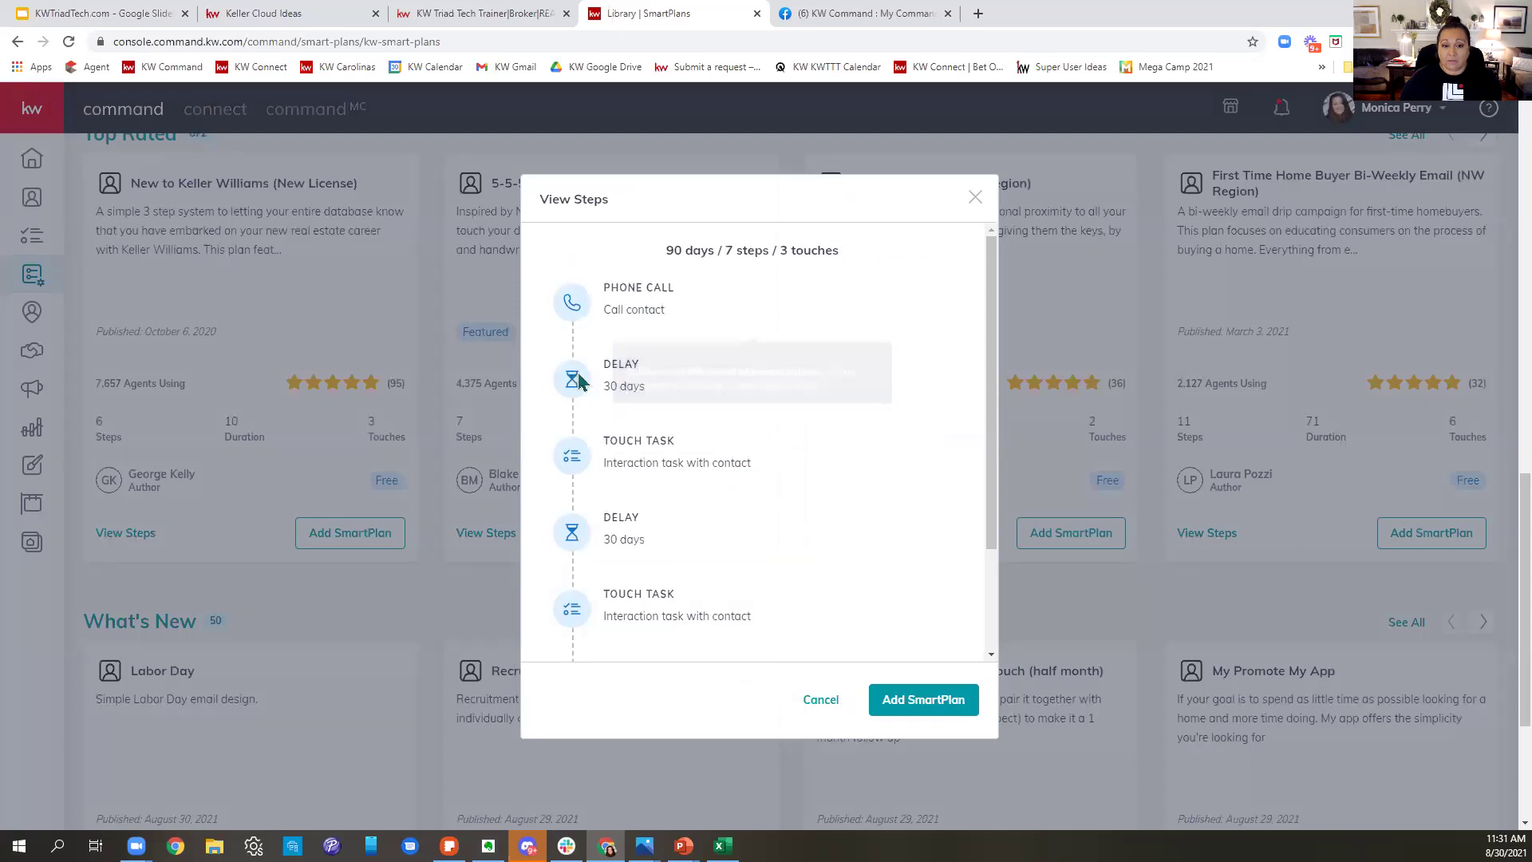
mouse_move(703, 457)
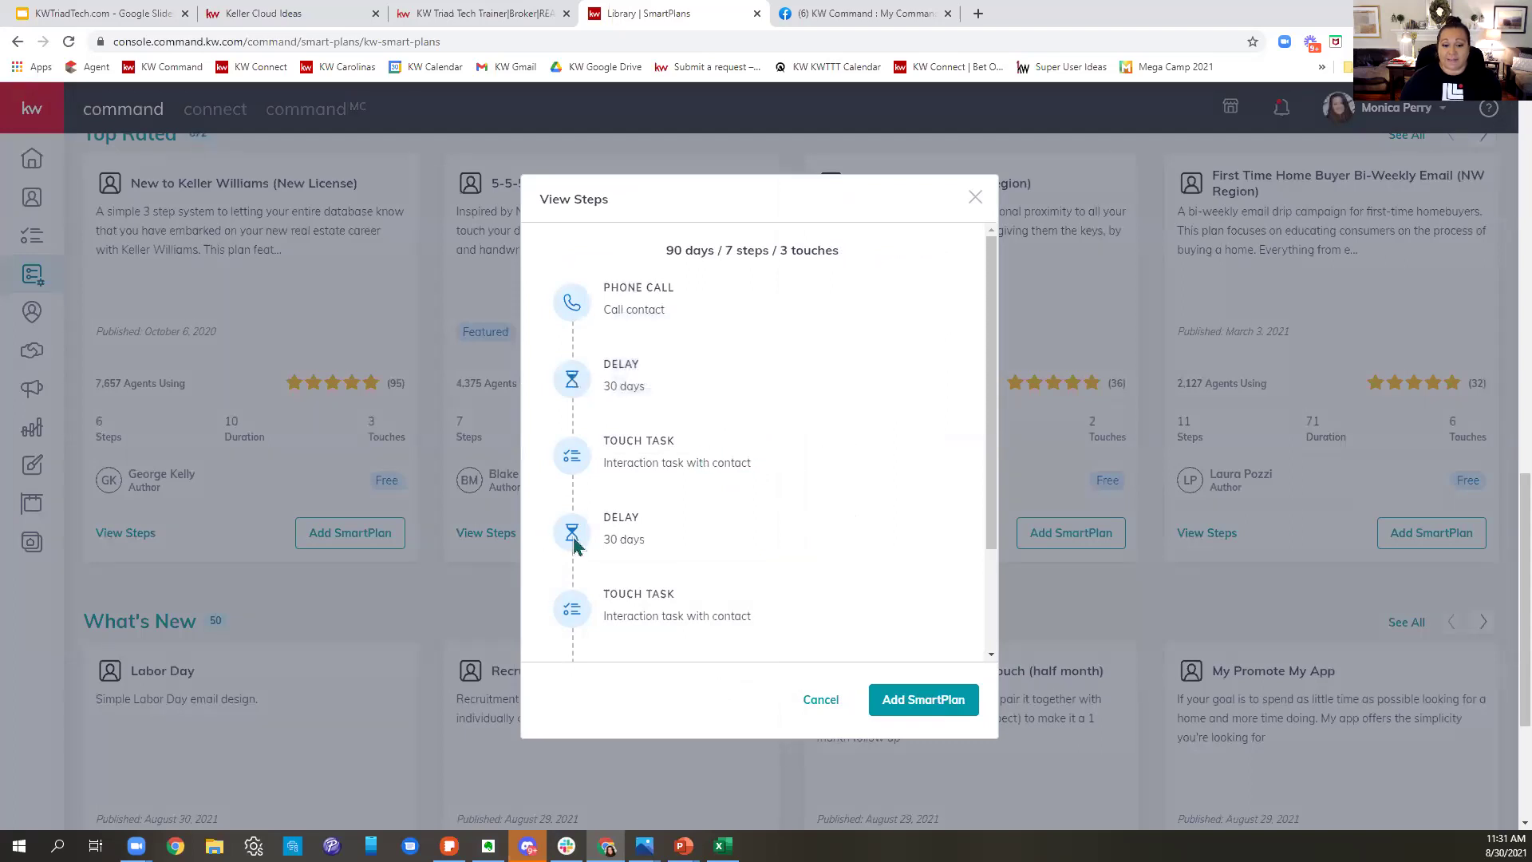
scroll(688, 616, down, 1)
scroll(685, 615, down, 1)
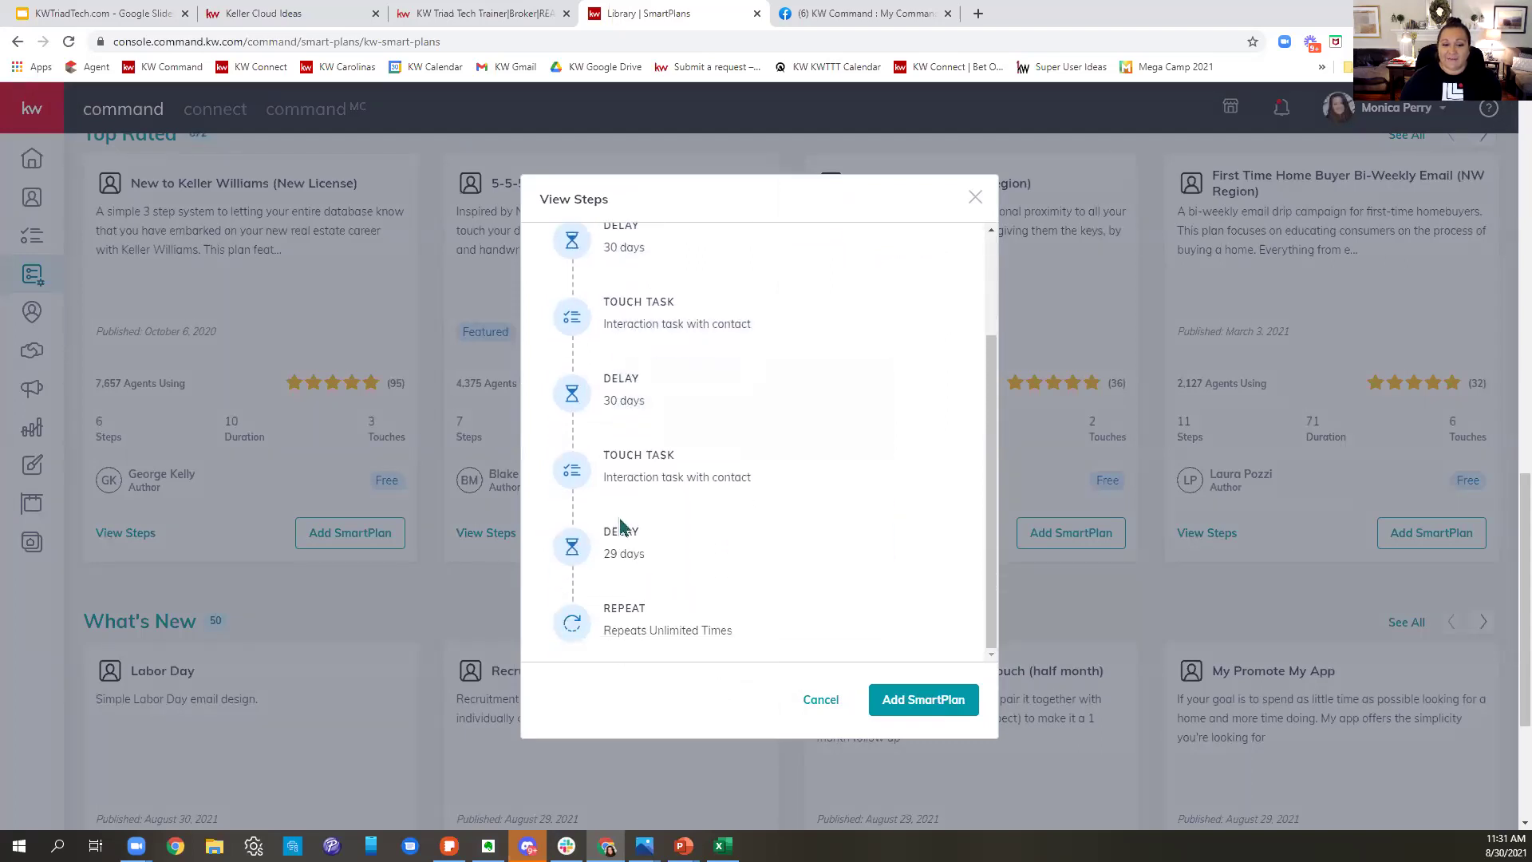
scroll(686, 616, up, 2)
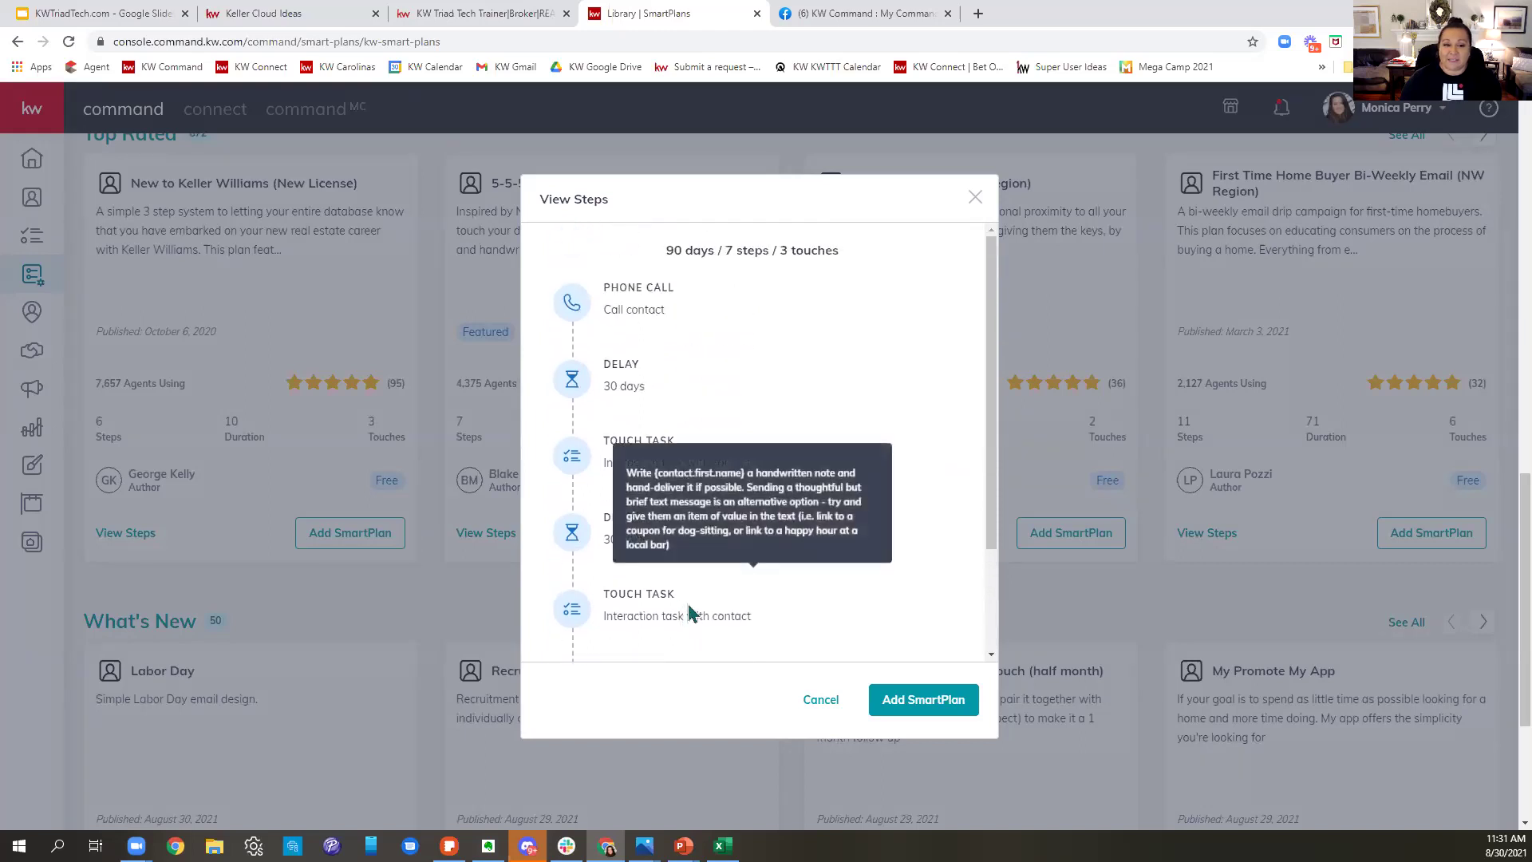
mouse_move(923, 346)
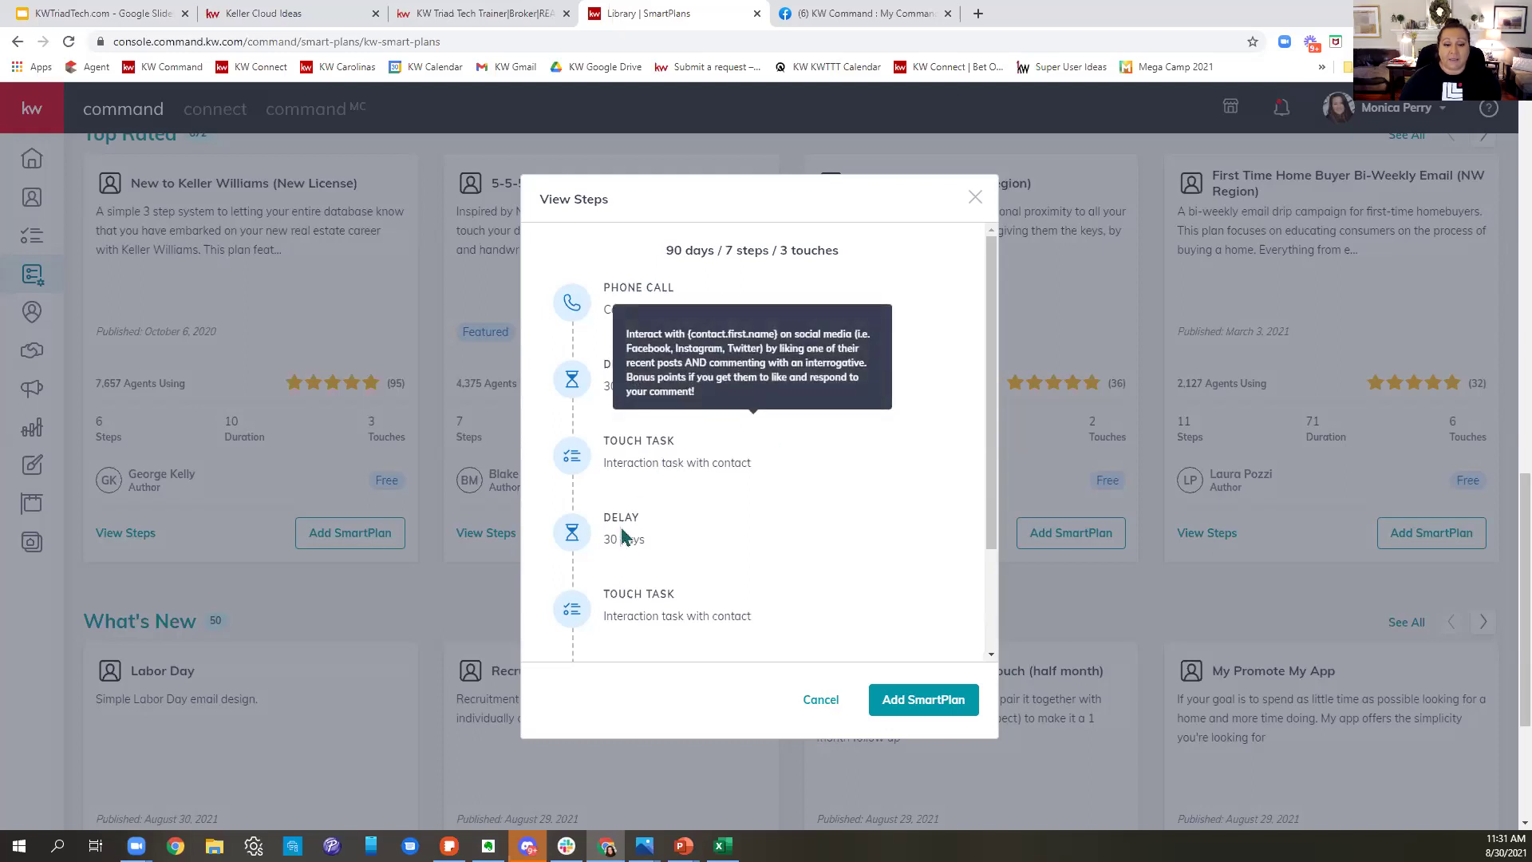
mouse_move(623, 600)
scroll(622, 601, down, 4)
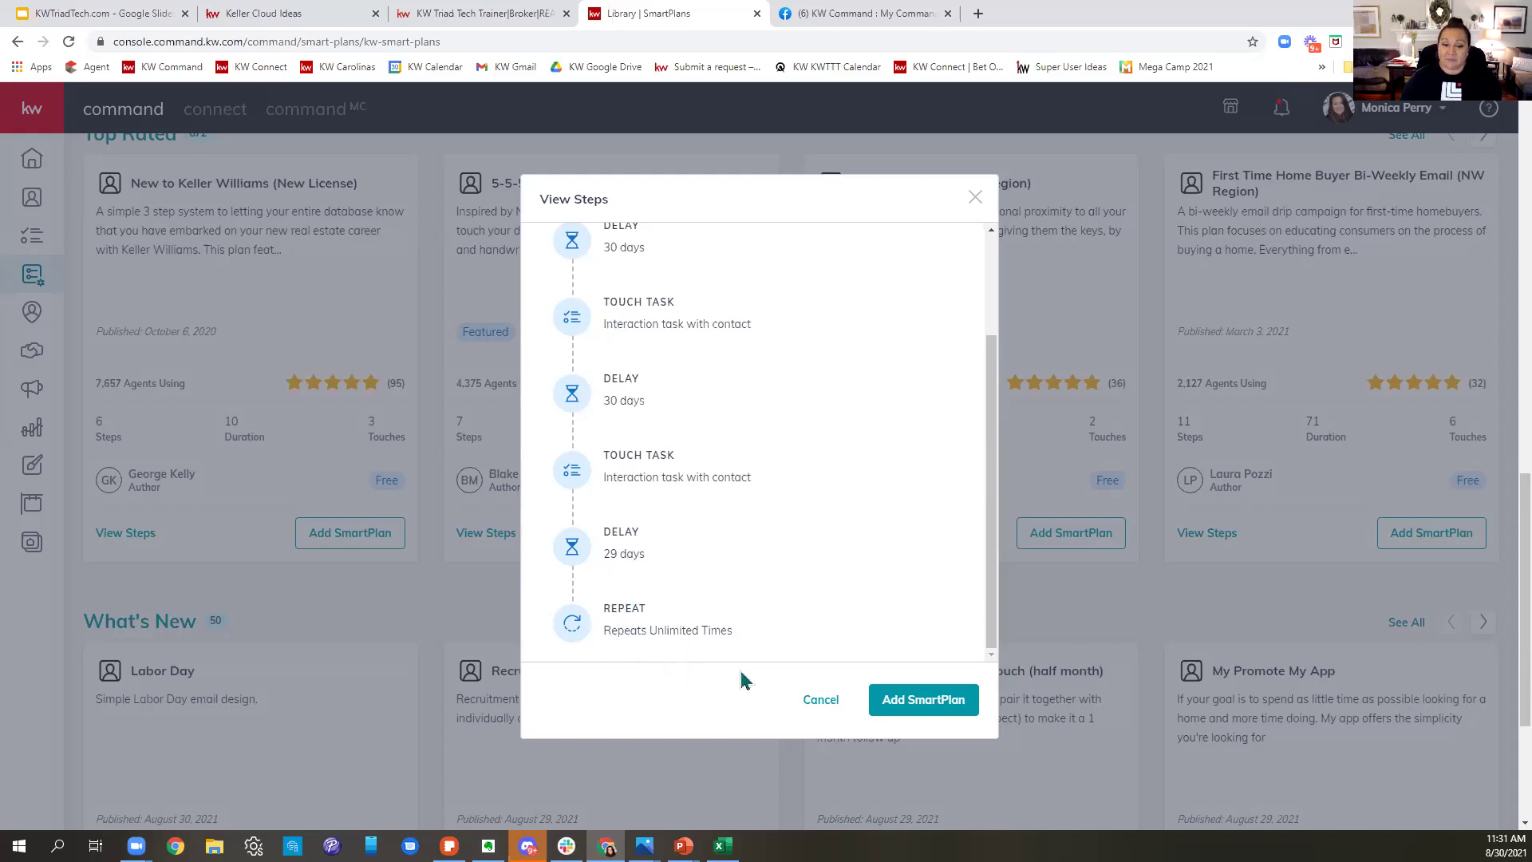
click(818, 703)
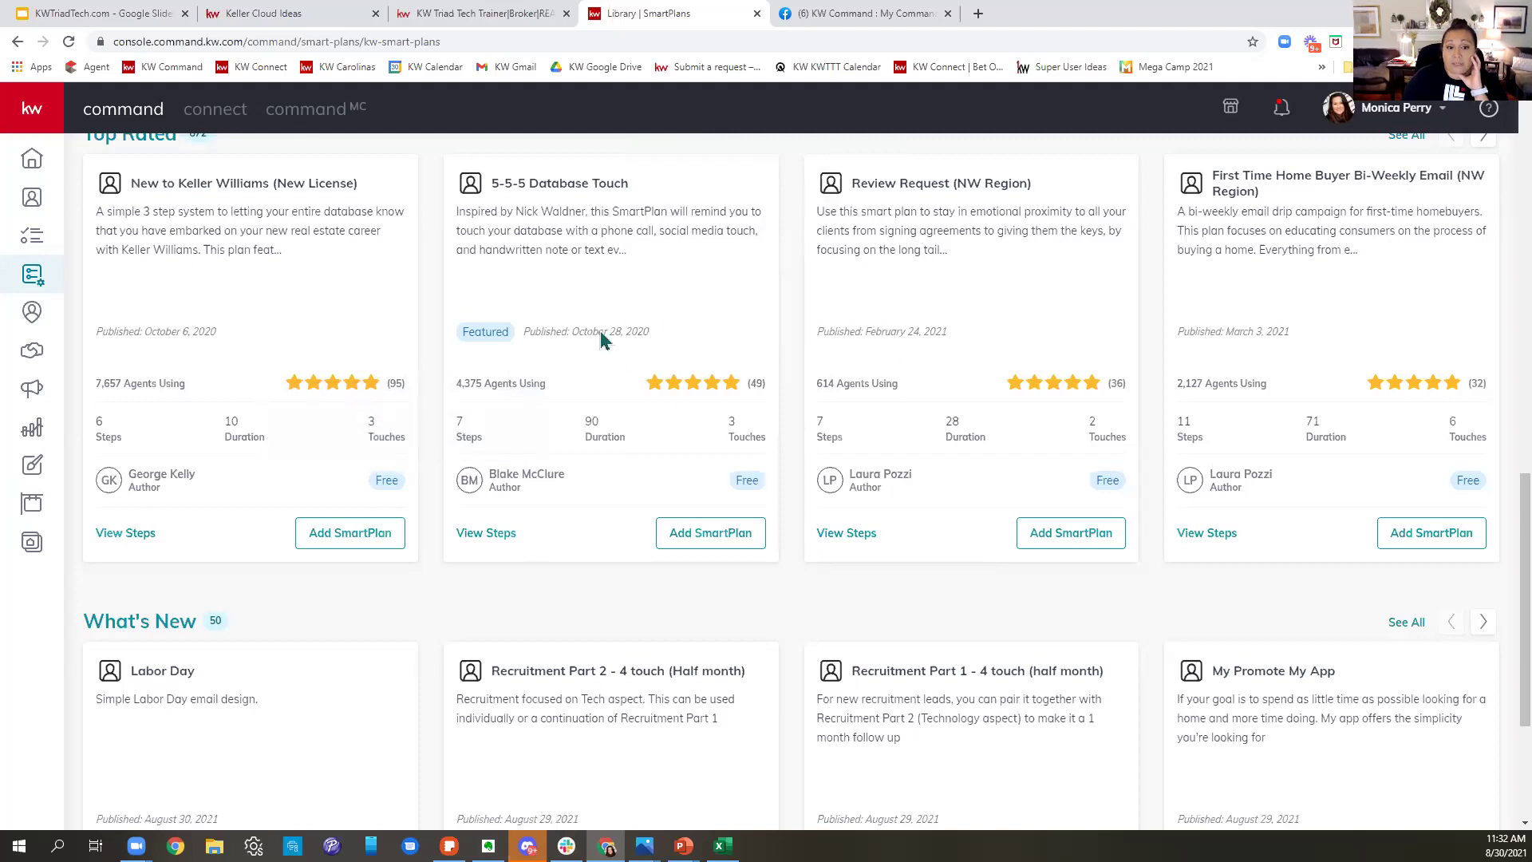
drag(1383, 335, 759, 373)
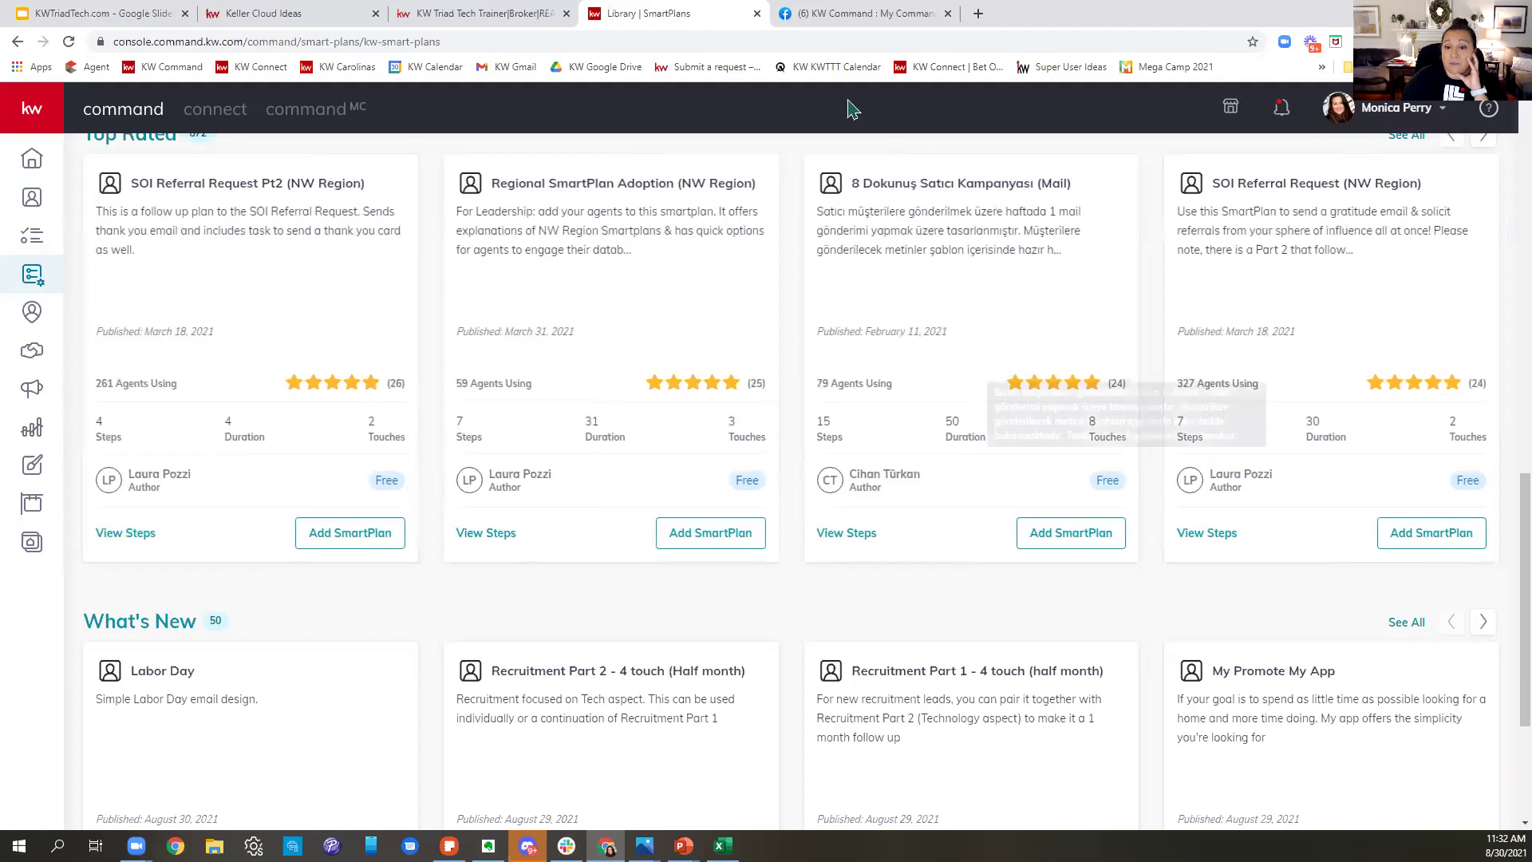
drag(1276, 298, 663, 353)
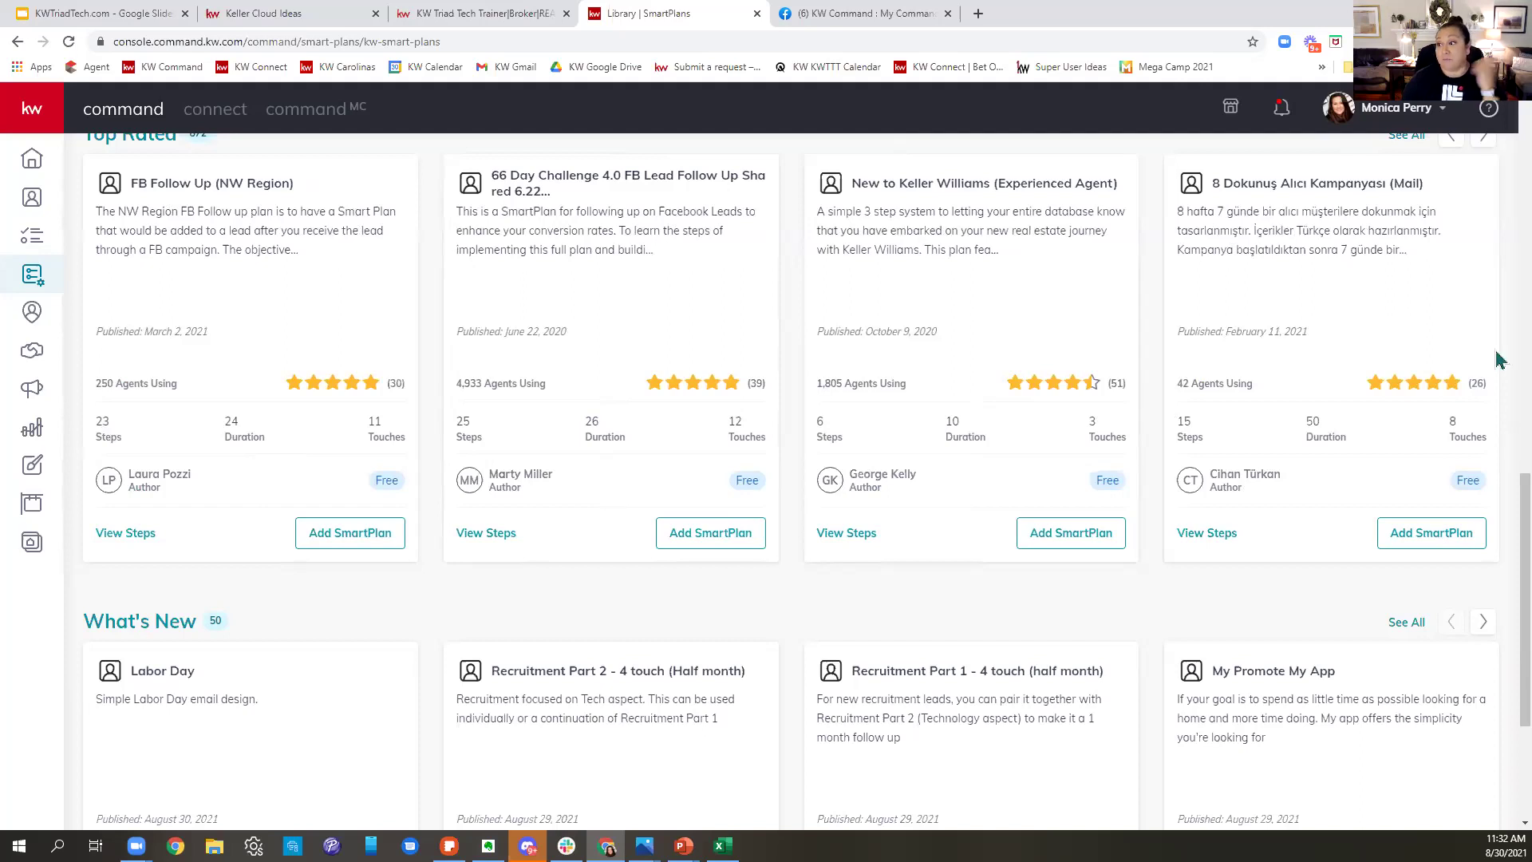
drag(1364, 394, 479, 417)
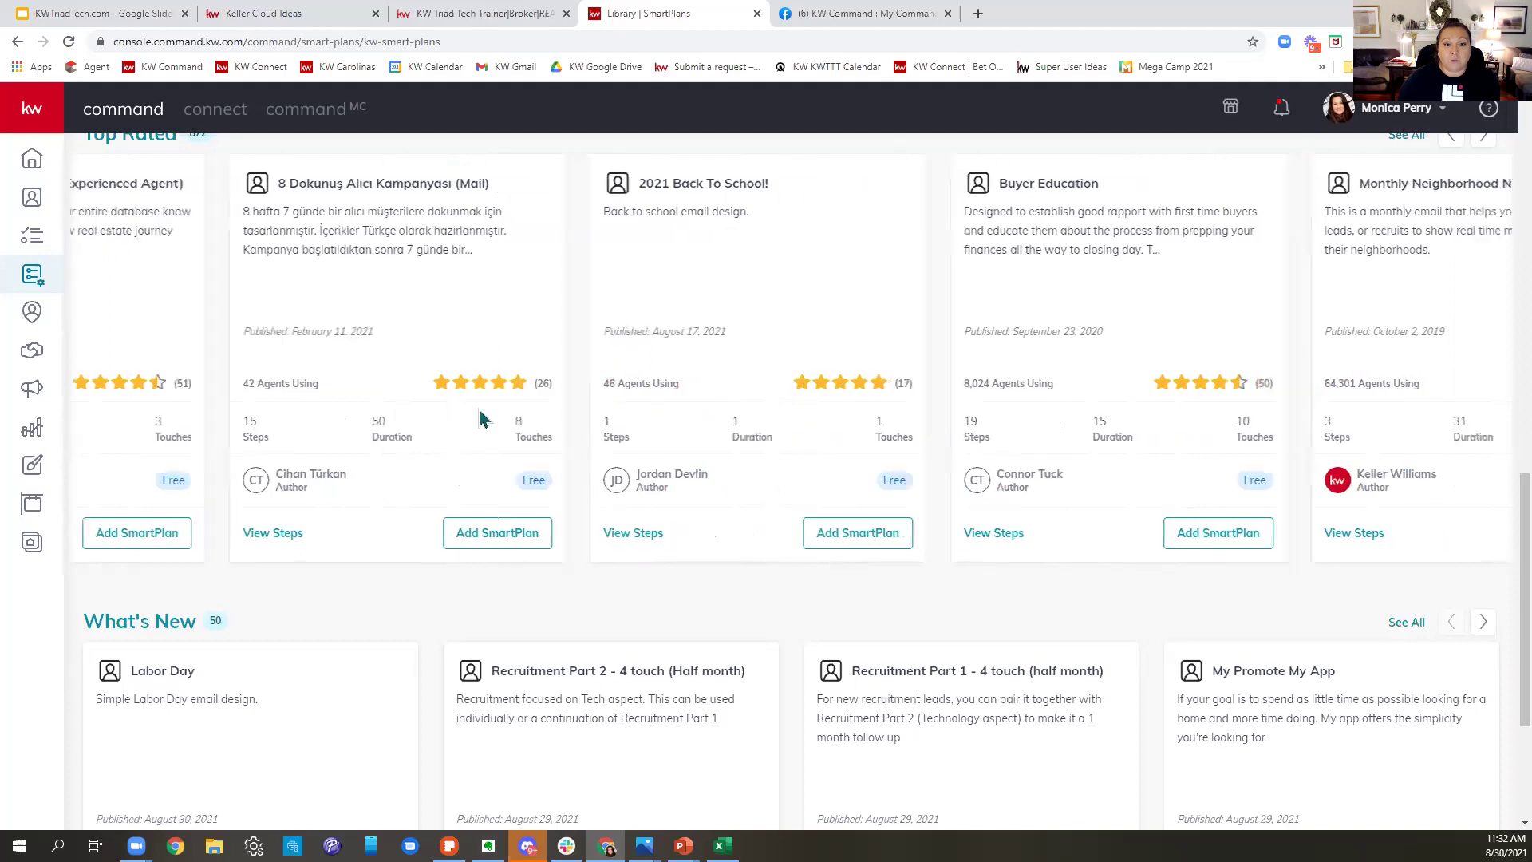
scroll(436, 271, right, 3)
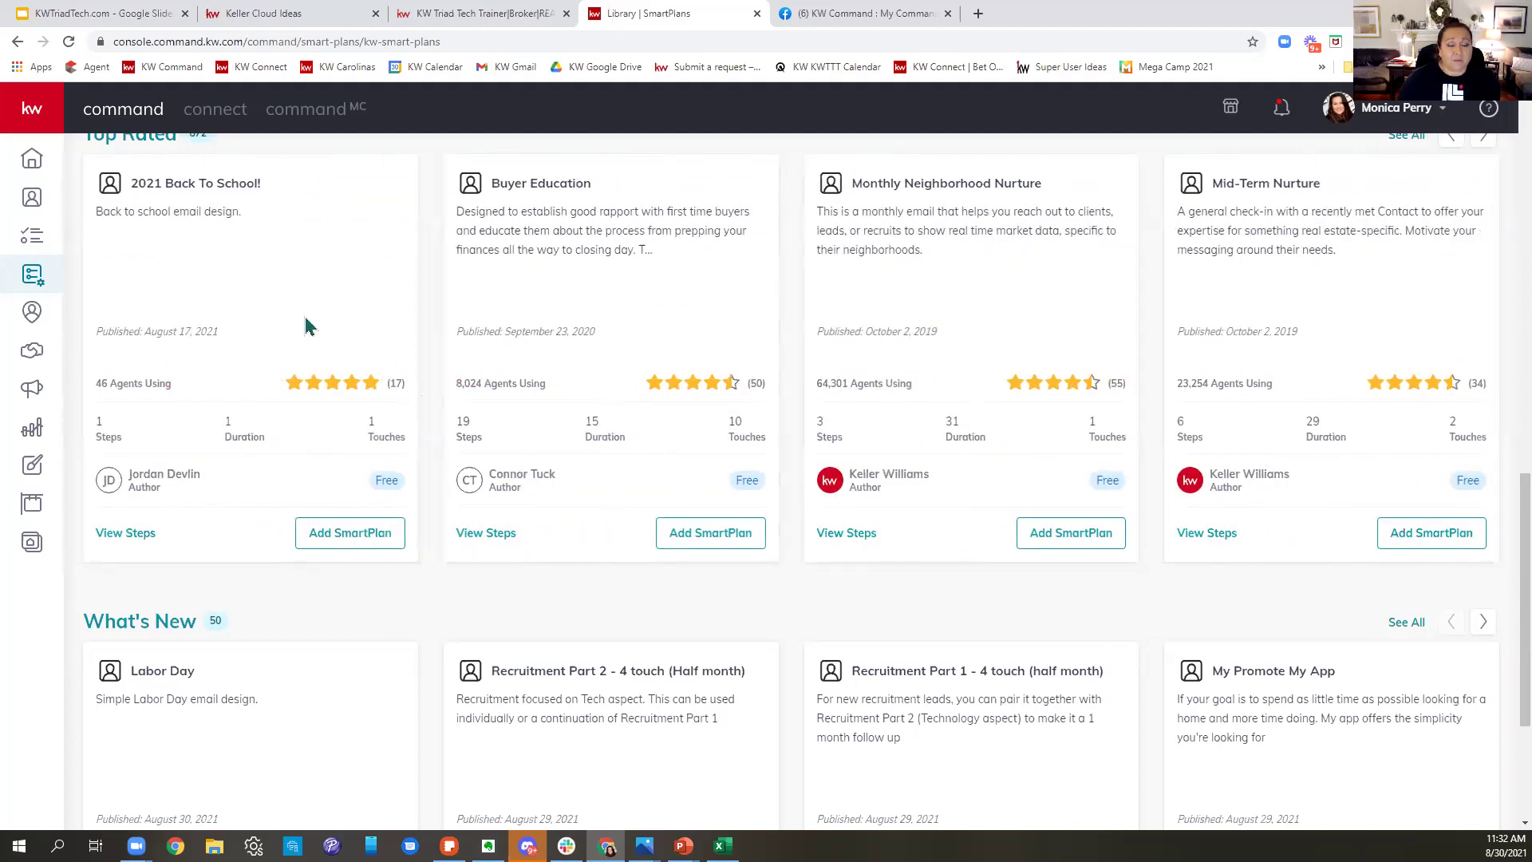
drag(1273, 308, 544, 332)
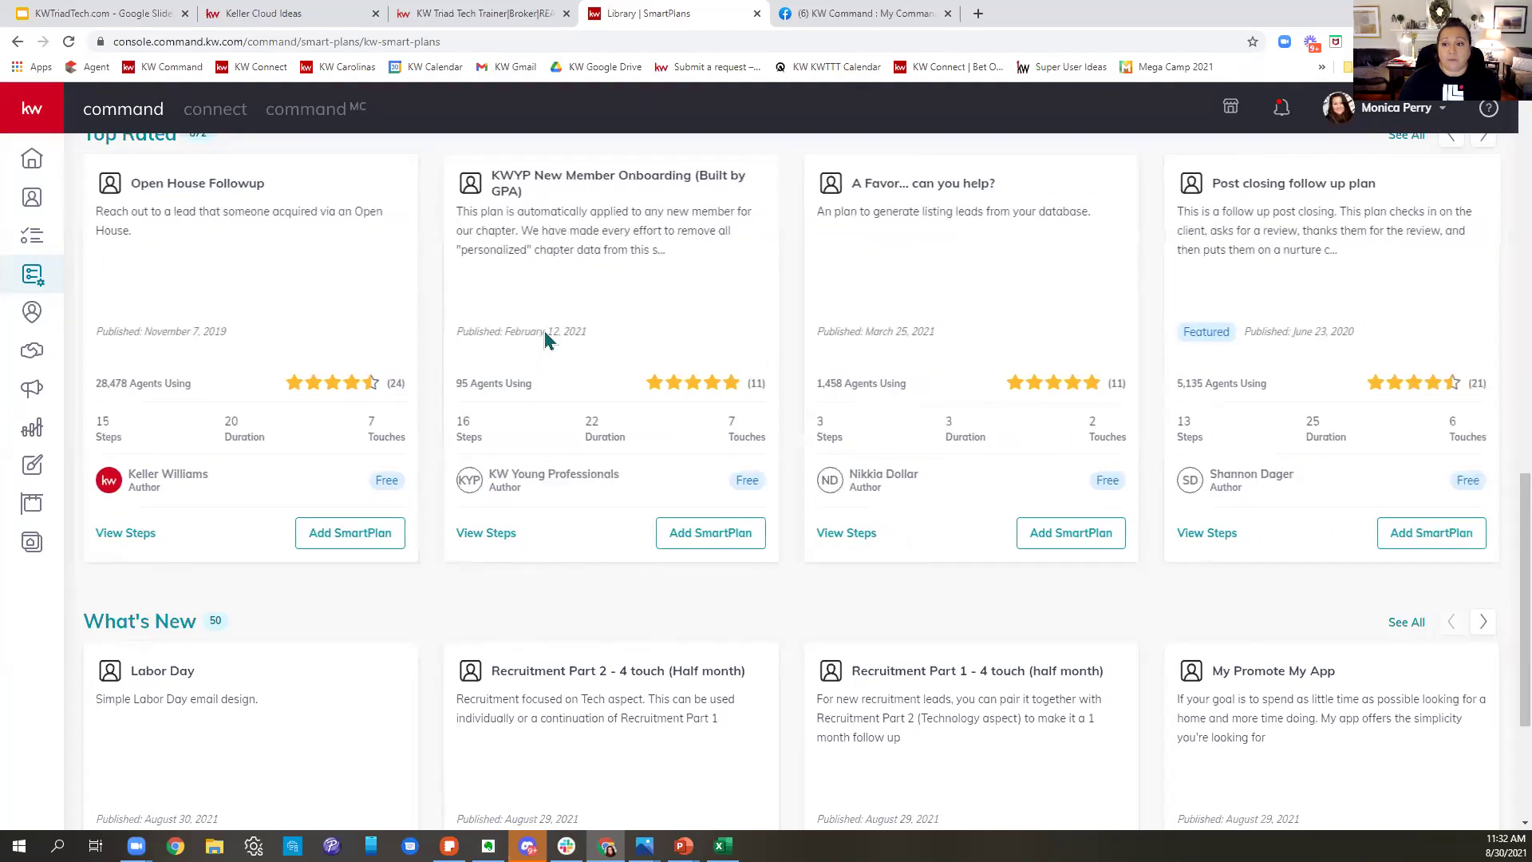
scroll(579, 331, up, 5)
scroll(583, 335, up, 8)
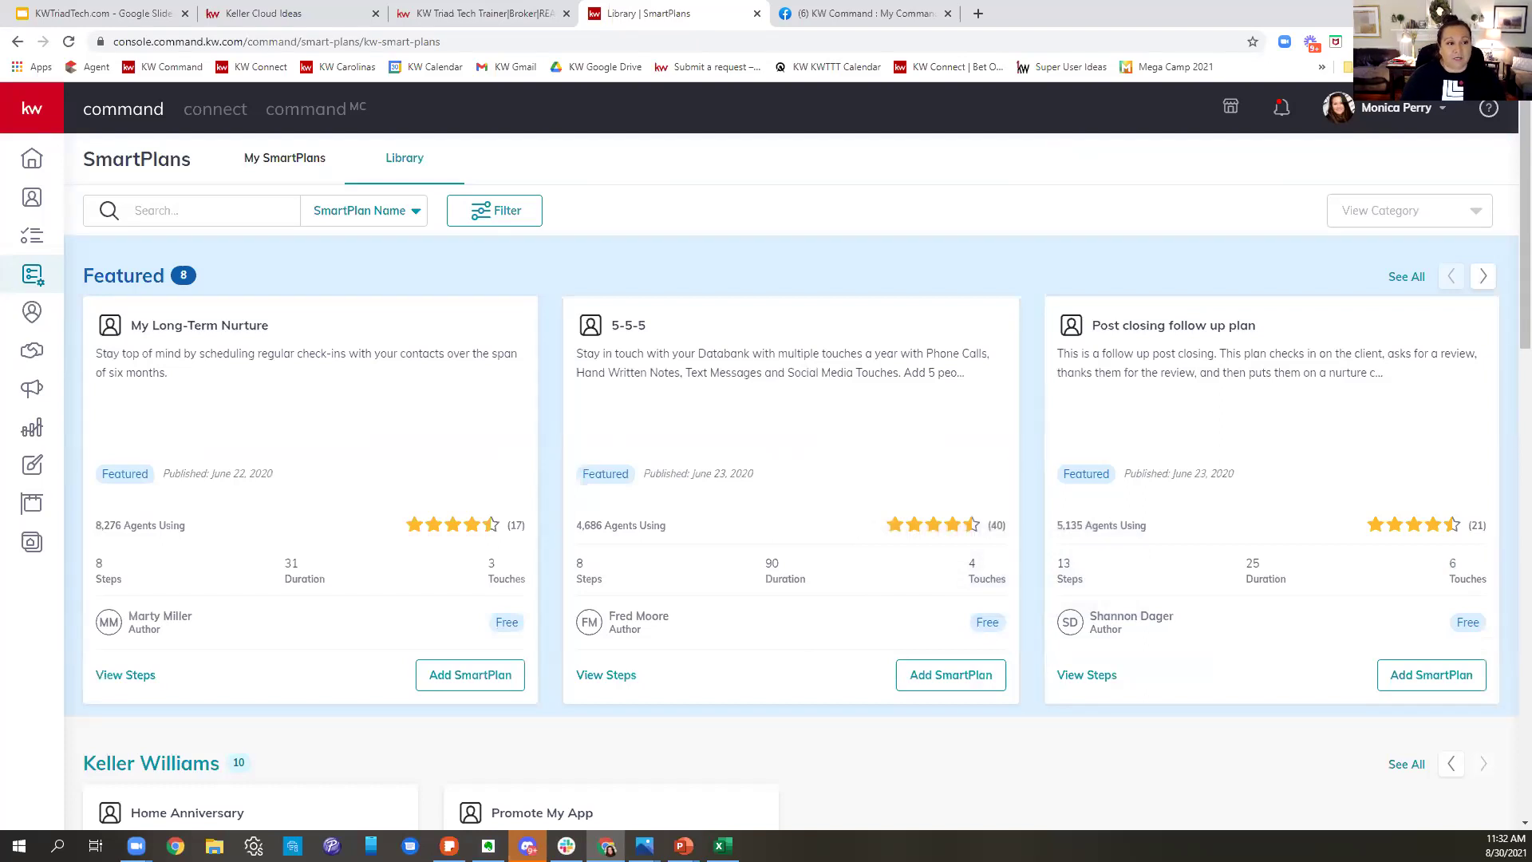
text(Mo)
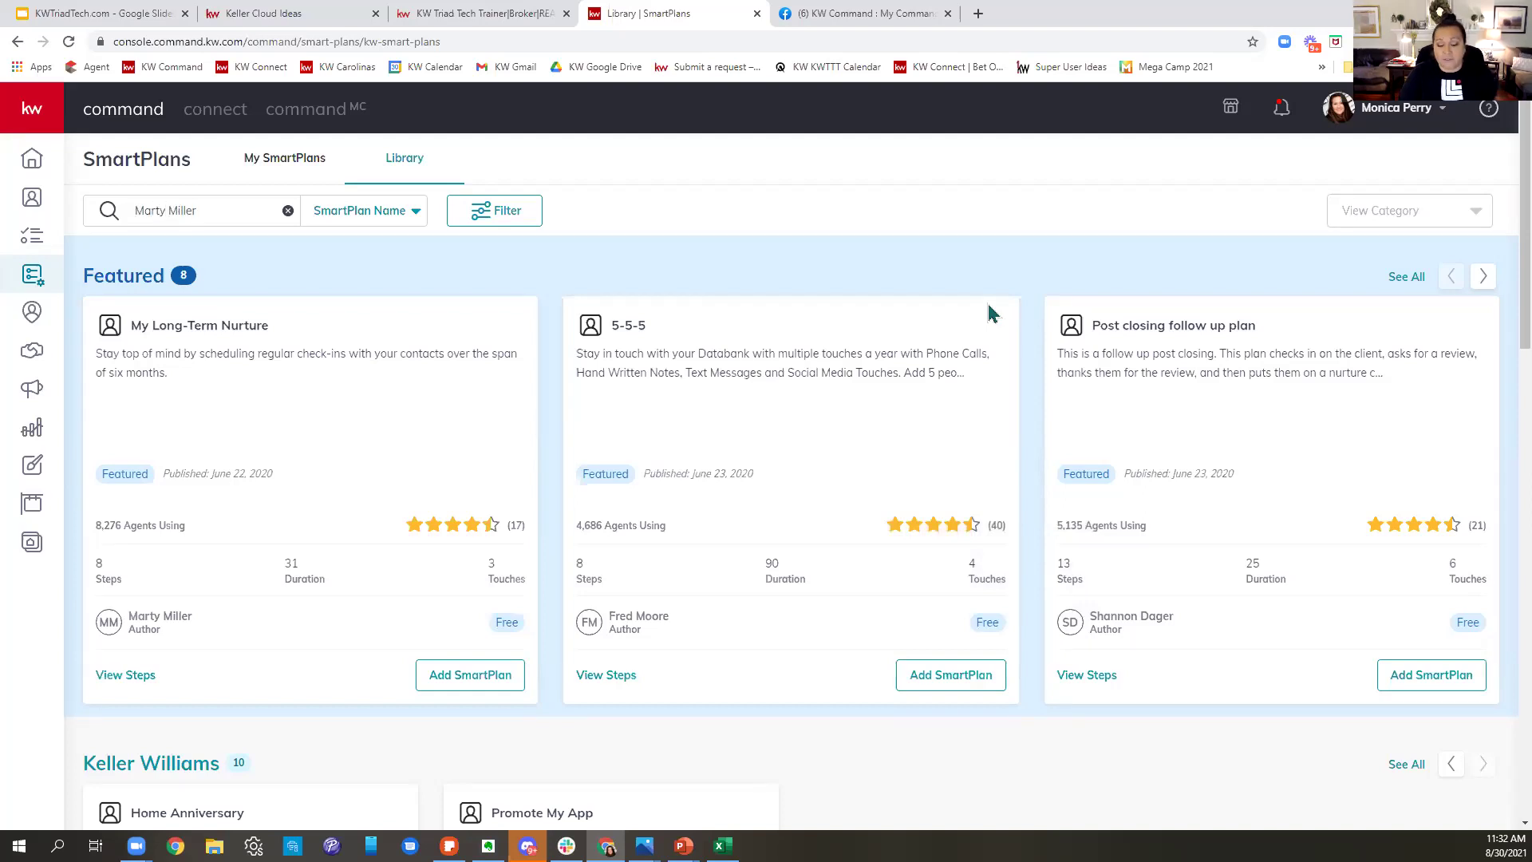
- Search the Library by the author's name to list the seven 66 Day Command 4.0 parts, then clear it
key(Return)
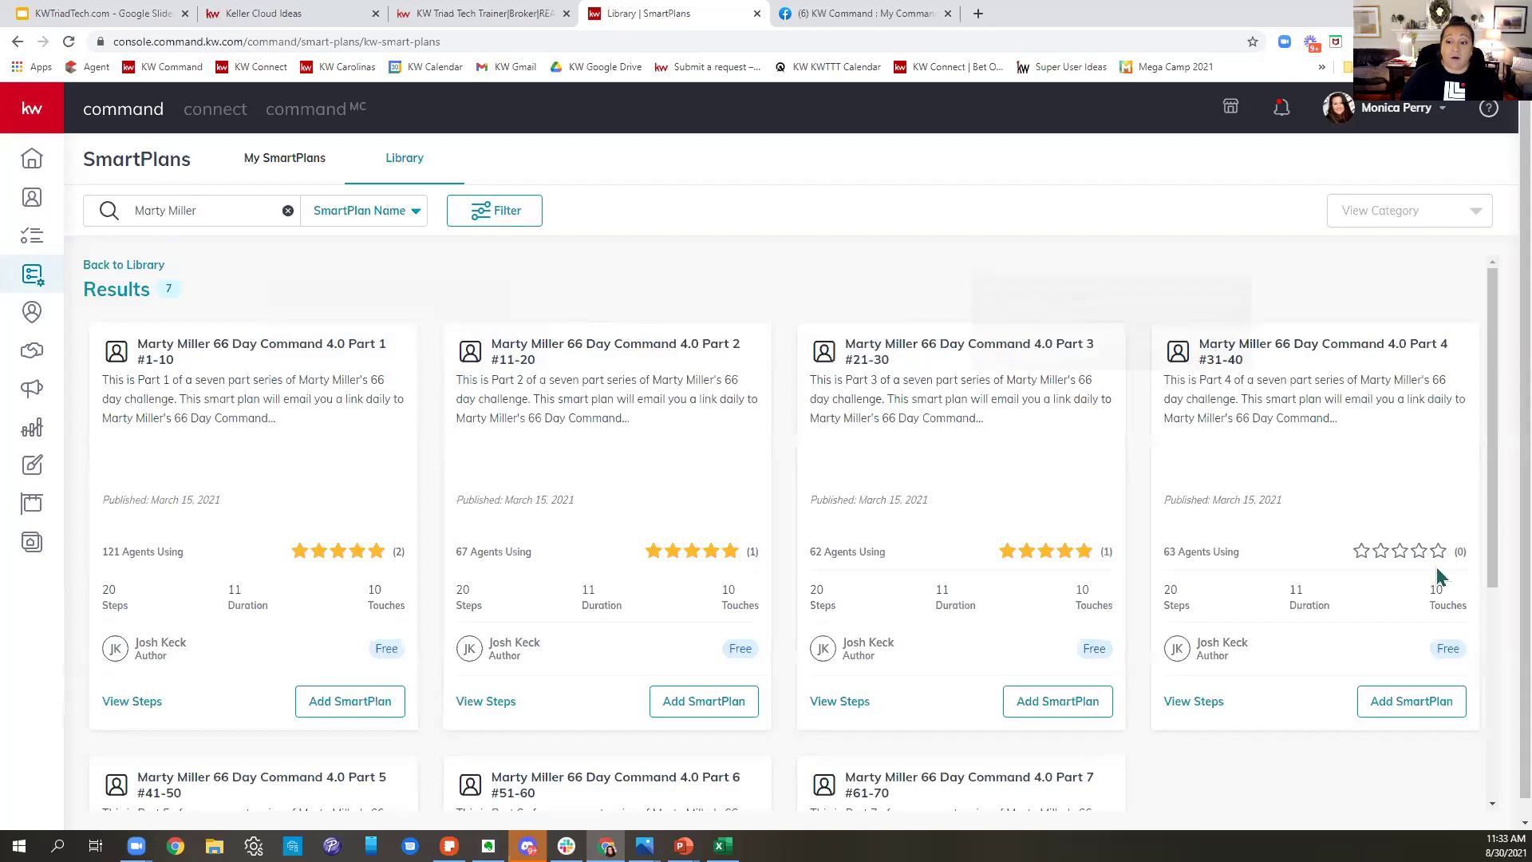
scroll(1404, 558, down, 5)
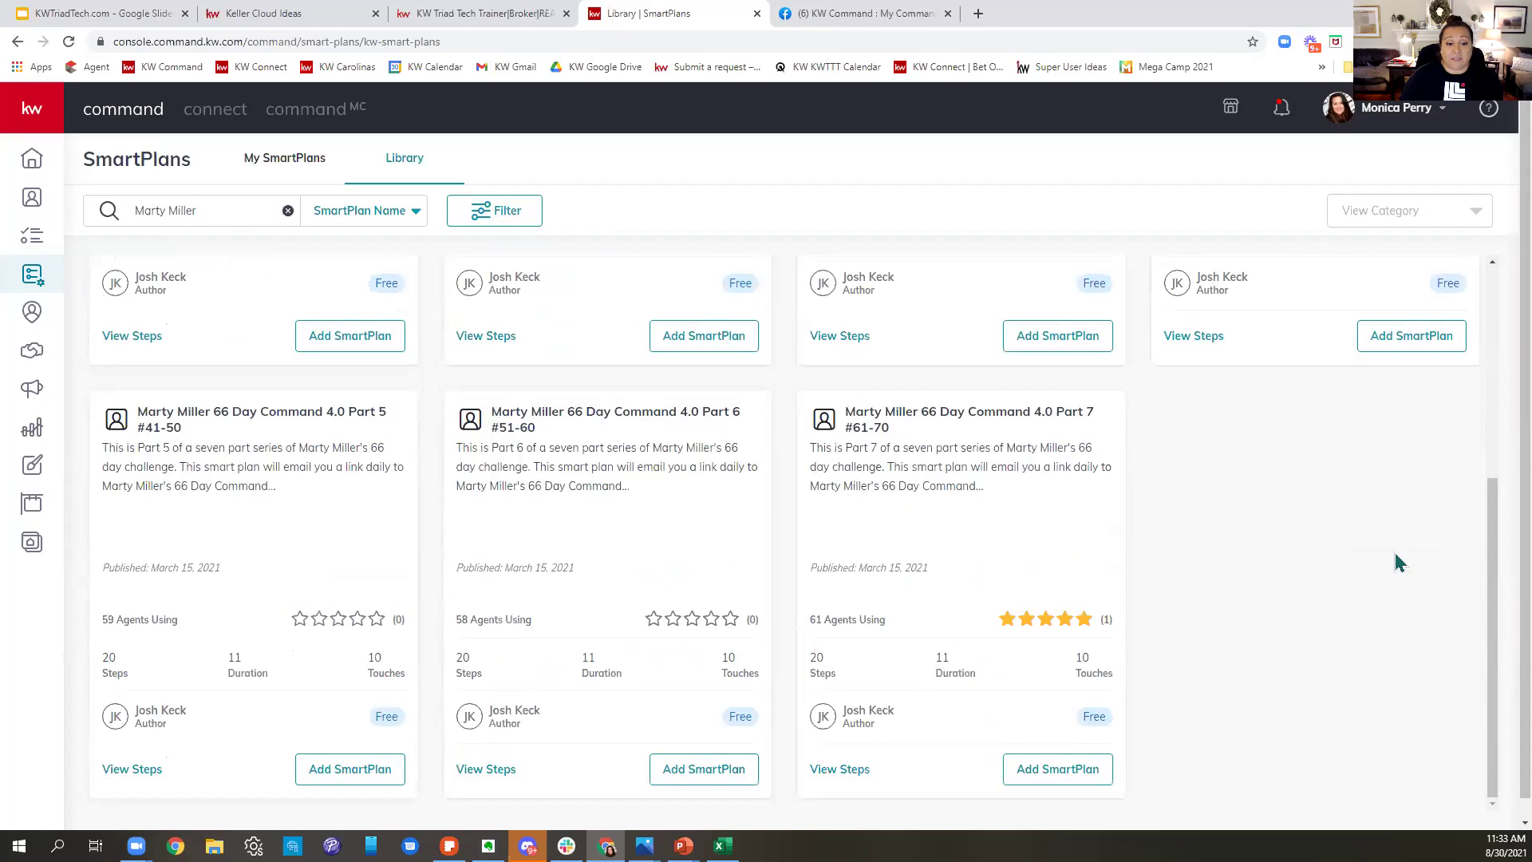
scroll(1396, 541, up, 5)
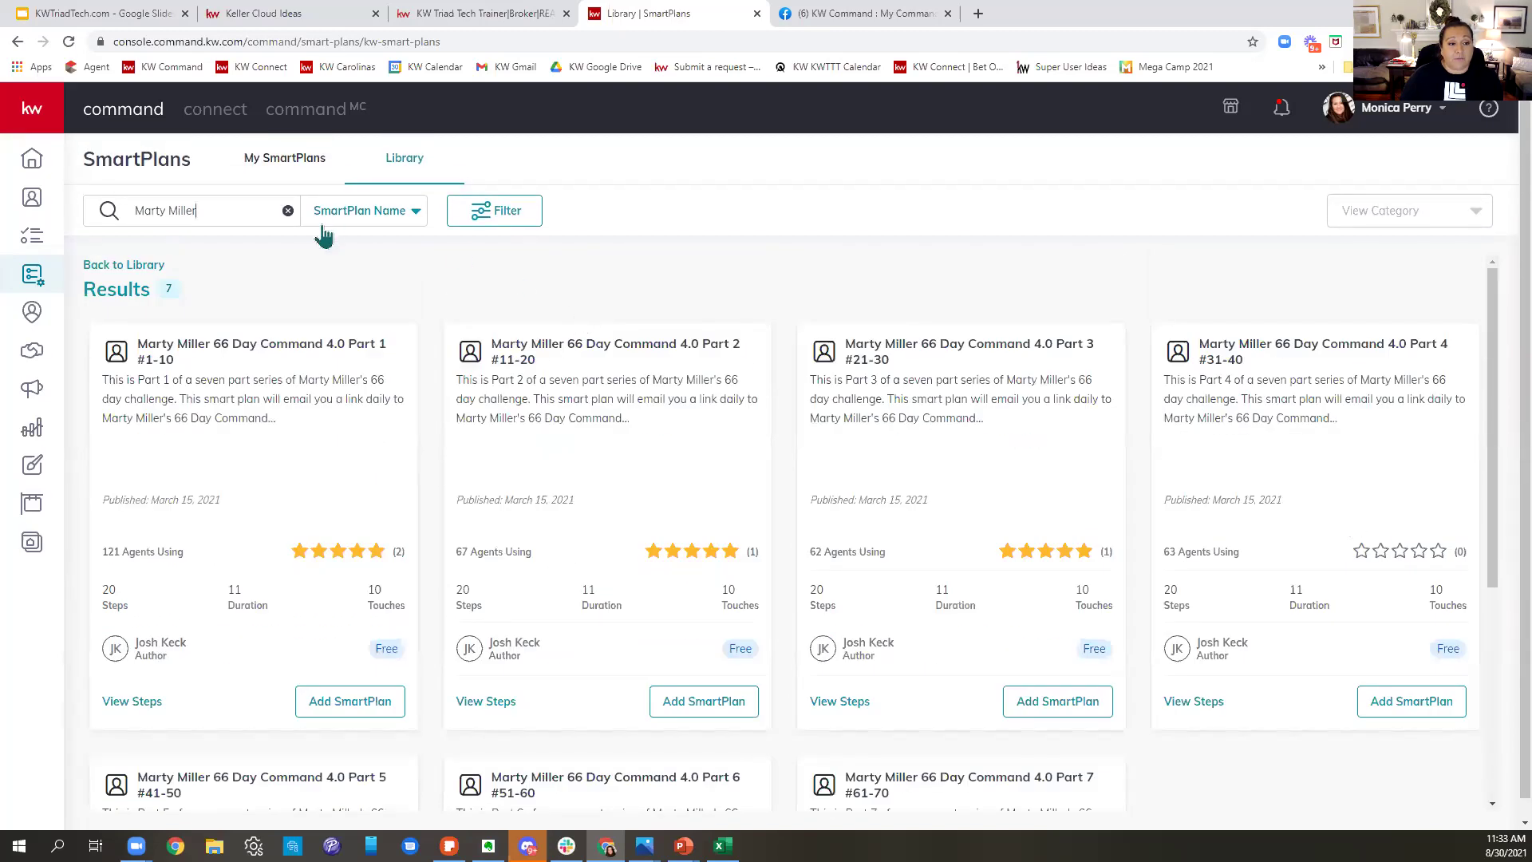
click(287, 210)
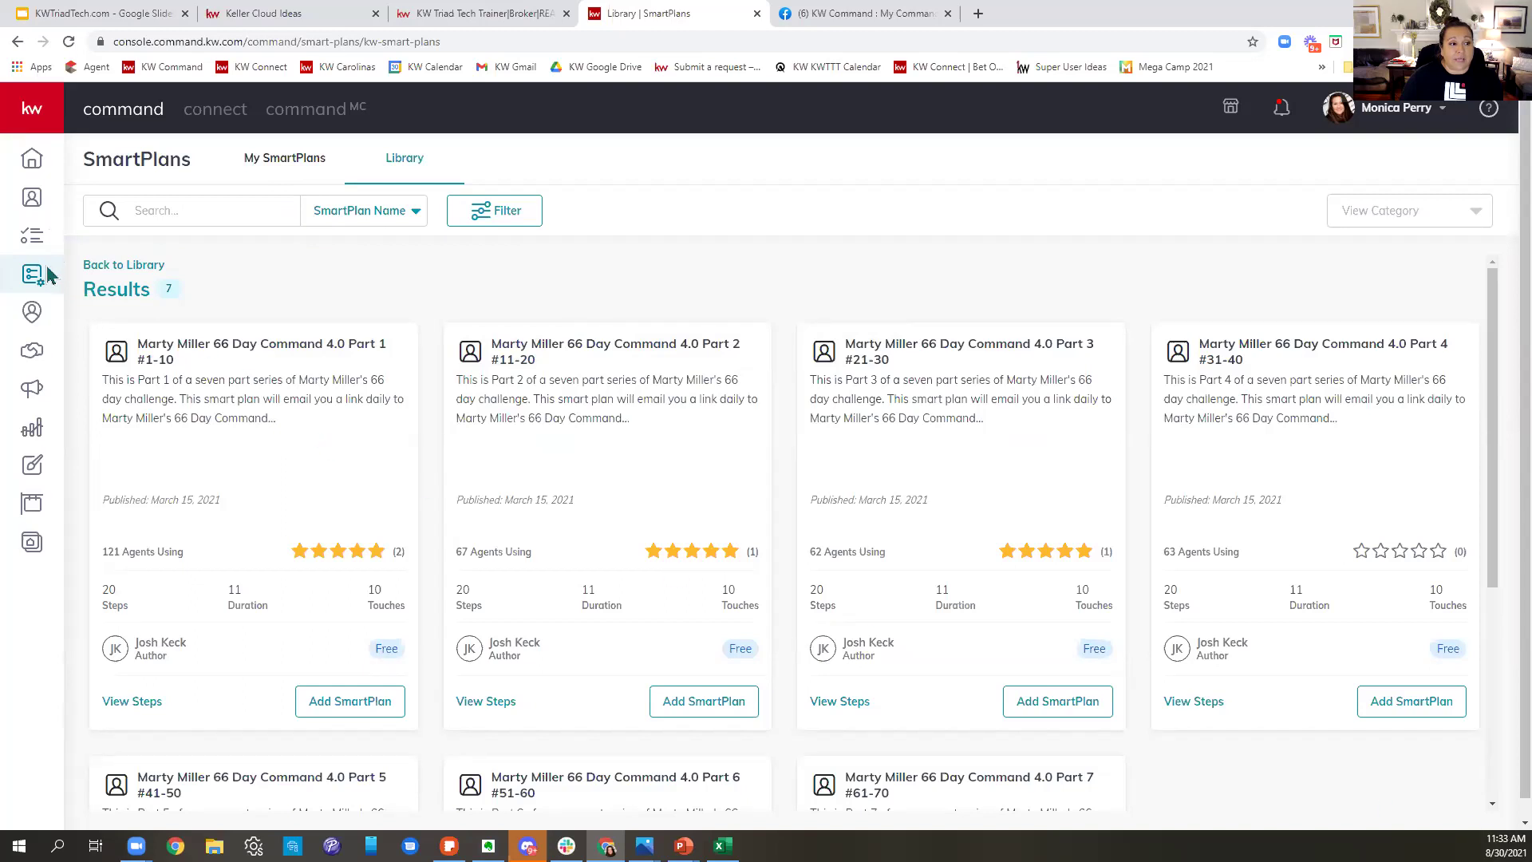
- Return to the full SmartPlans Library and find Labor Day in the What's New row
click(124, 264)
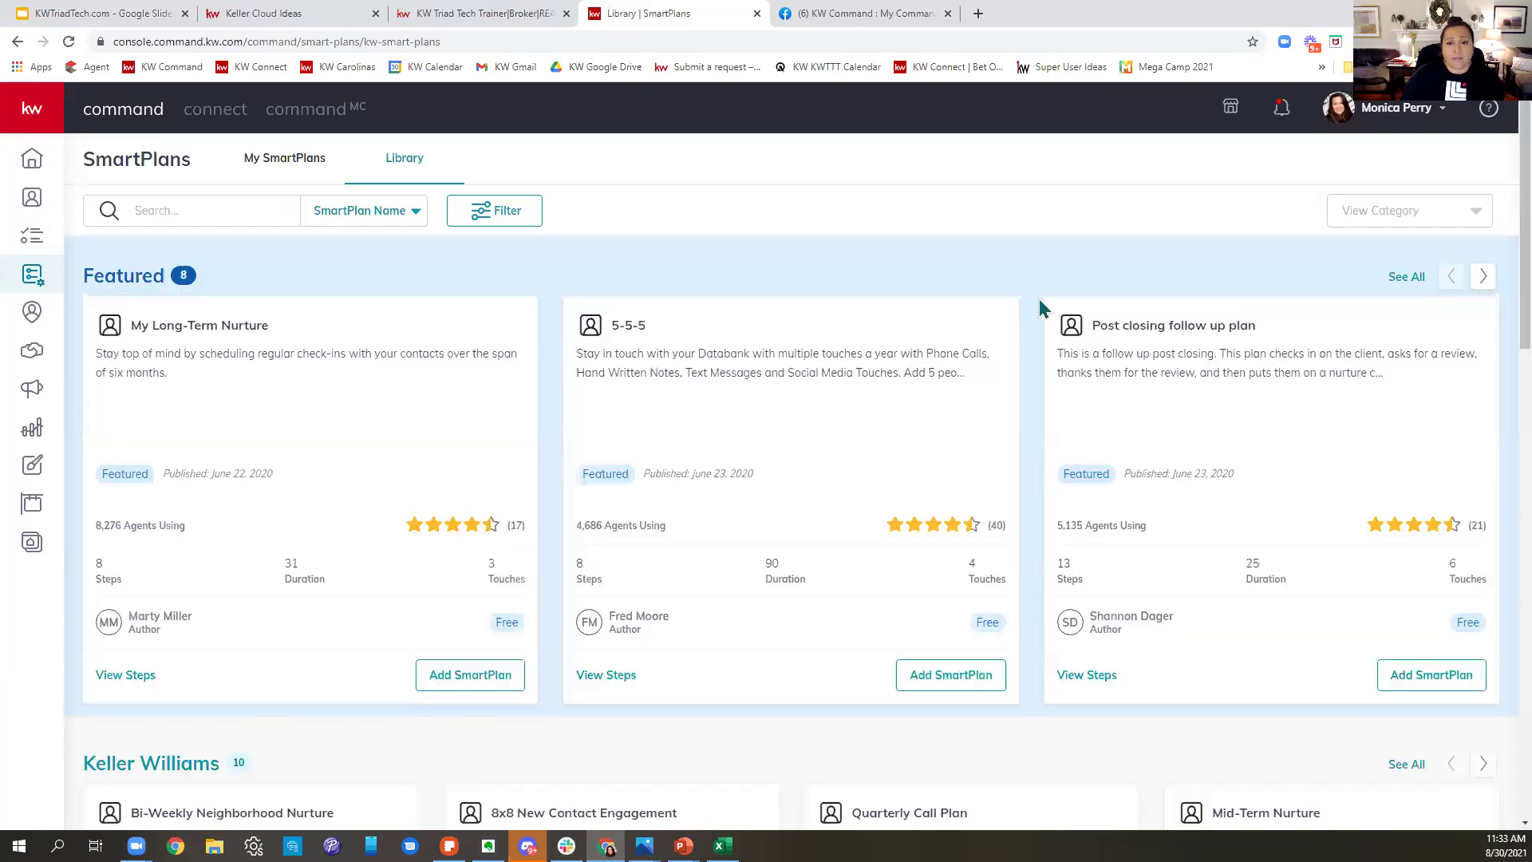
scroll(1102, 303, down, 3)
key(alt+Left)
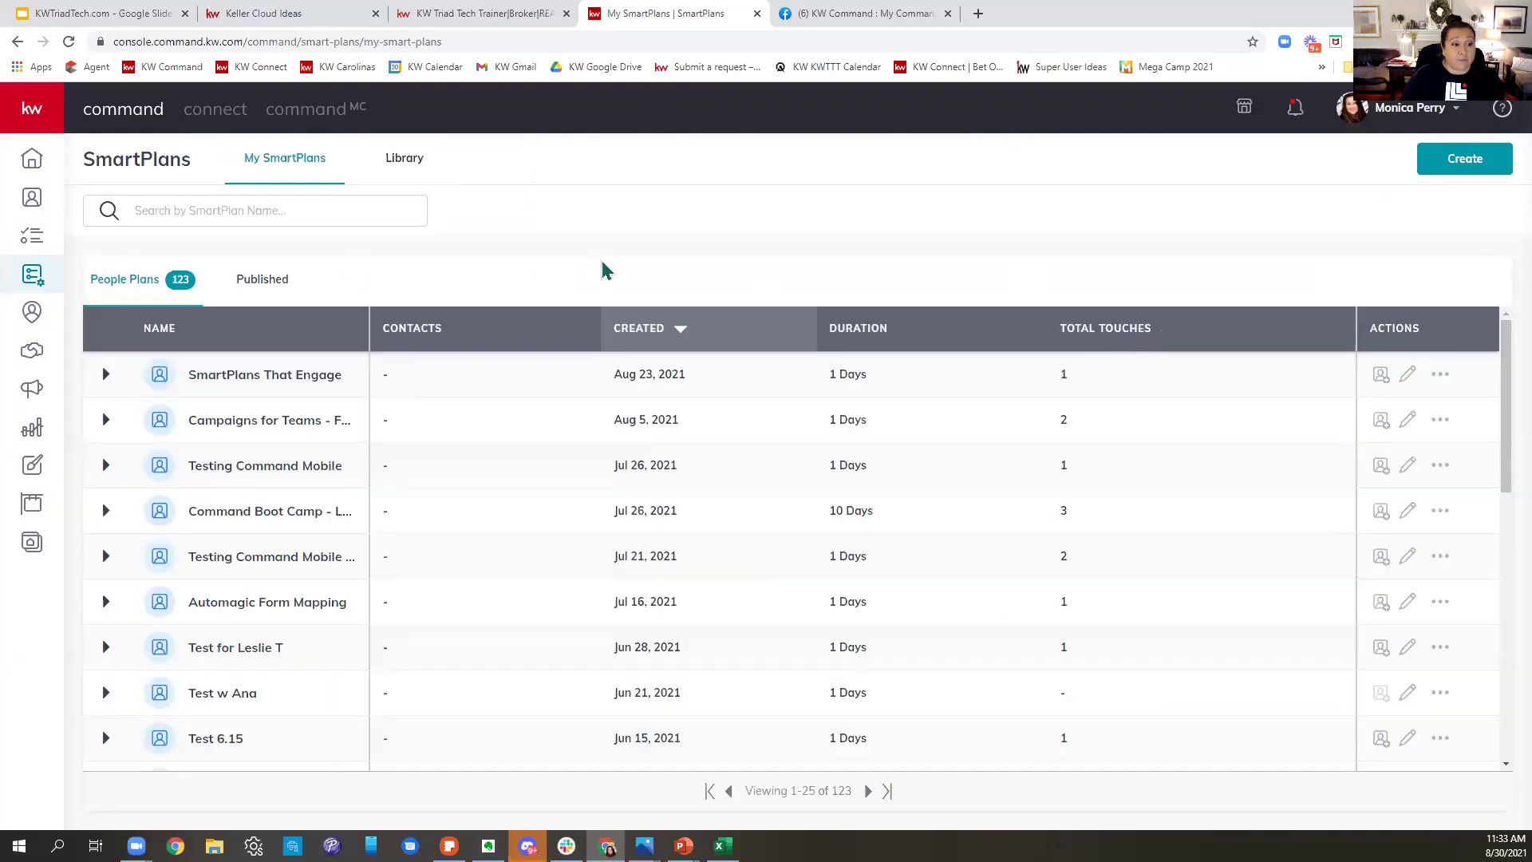
click(419, 163)
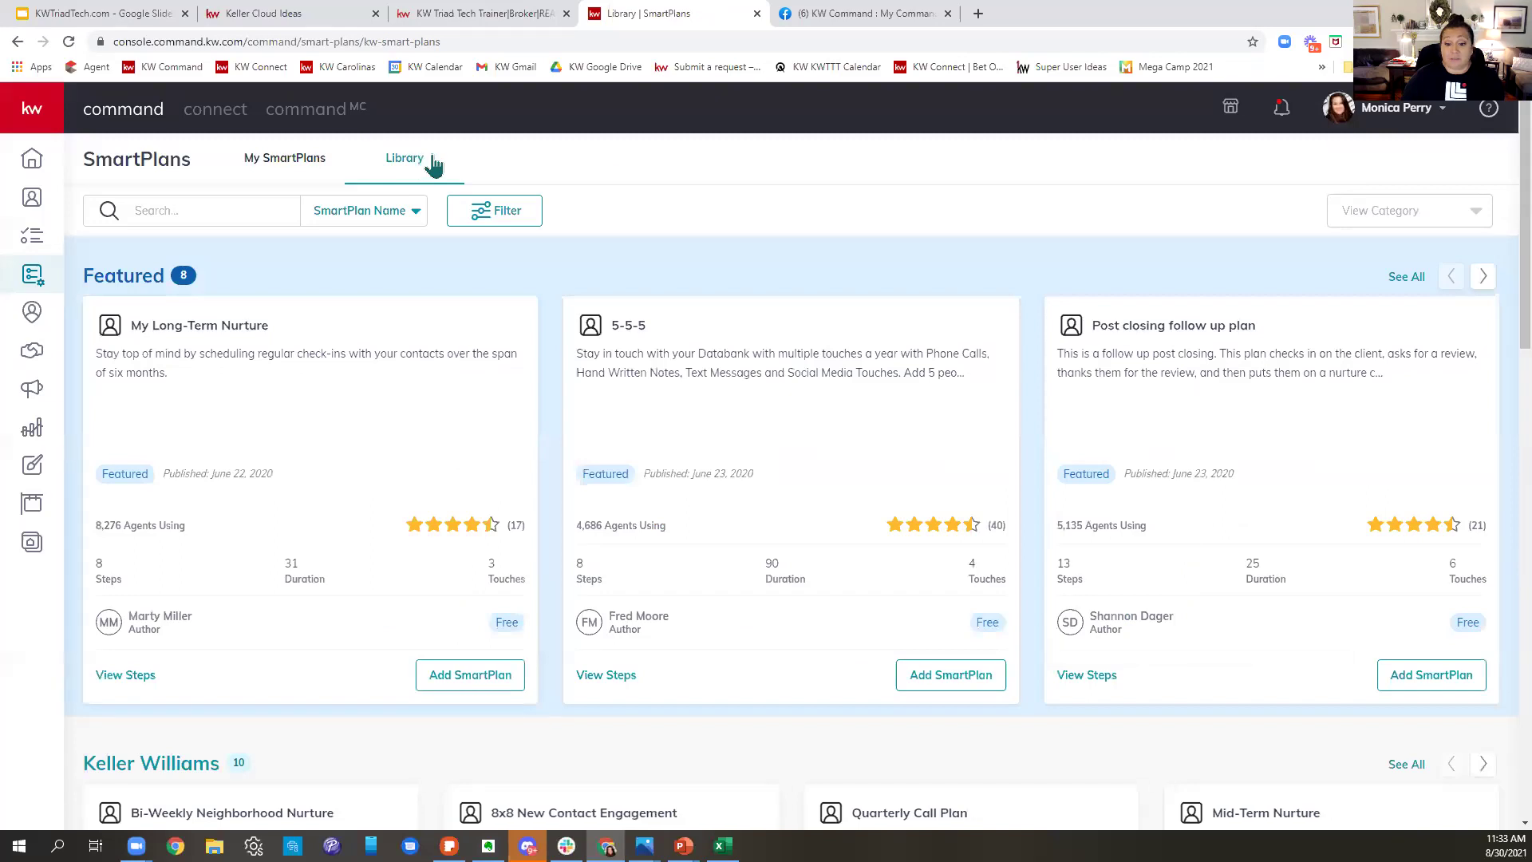
scroll(1094, 419, down, 8)
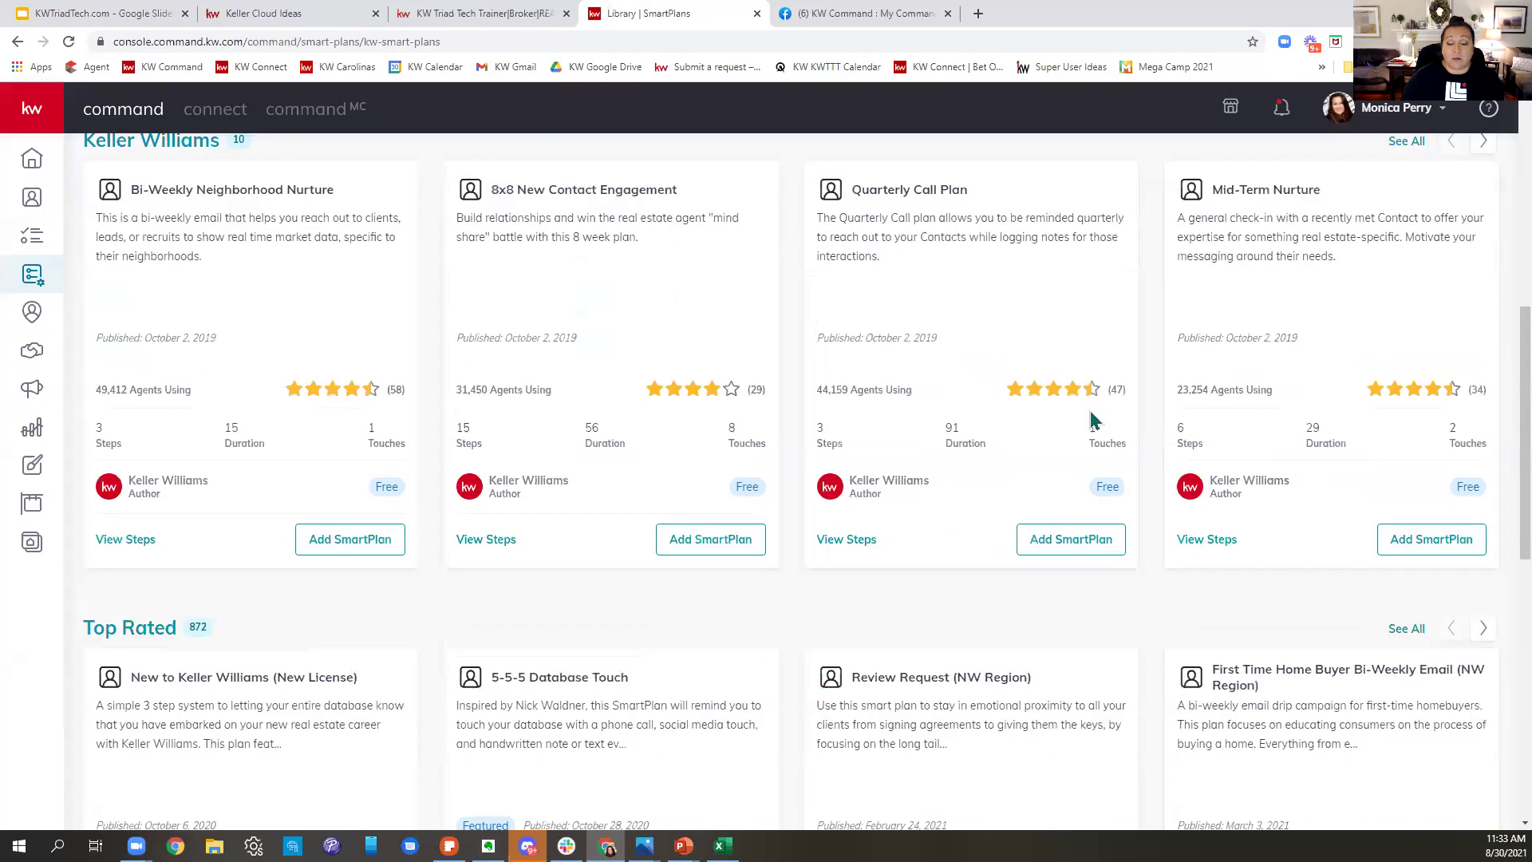
scroll(1093, 419, down, 4)
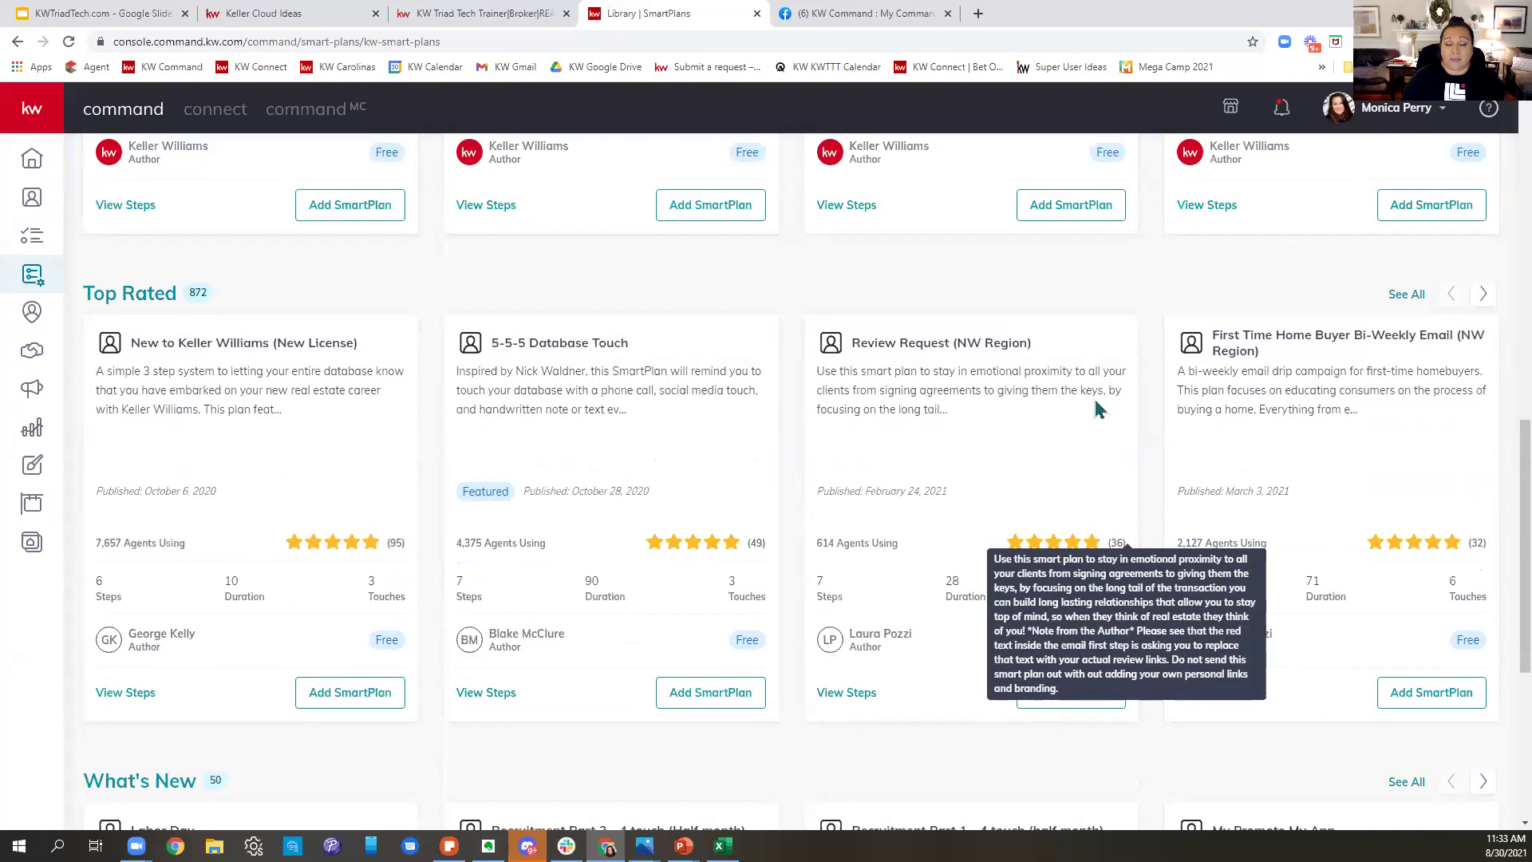
scroll(1098, 409, down, 3)
scroll(1098, 408, down, 3)
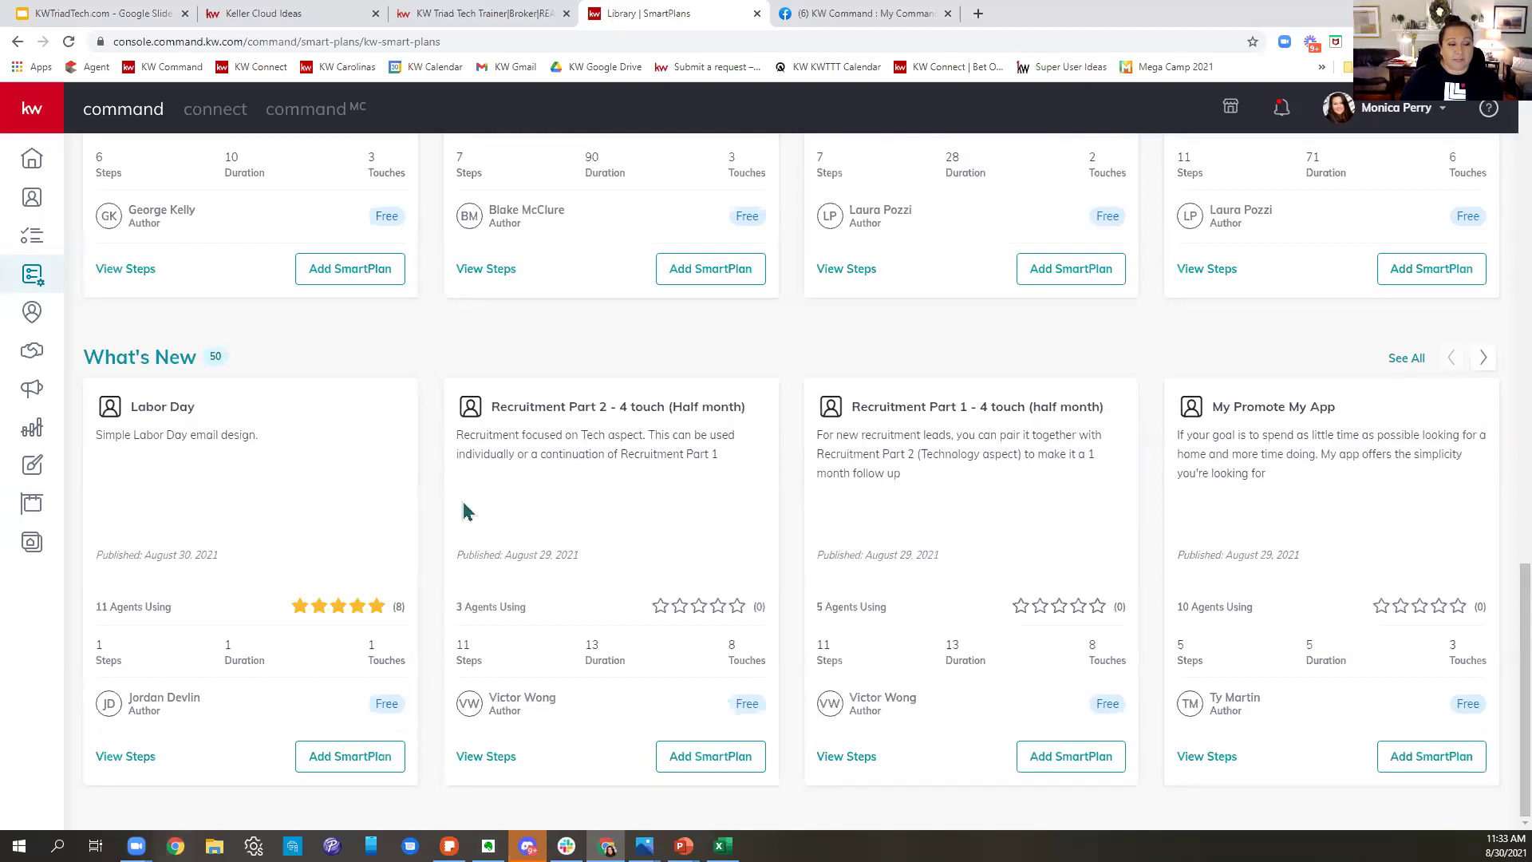
scroll(224, 448, right, 2)
scroll(224, 448, right, 3)
scroll(185, 455, left, 3)
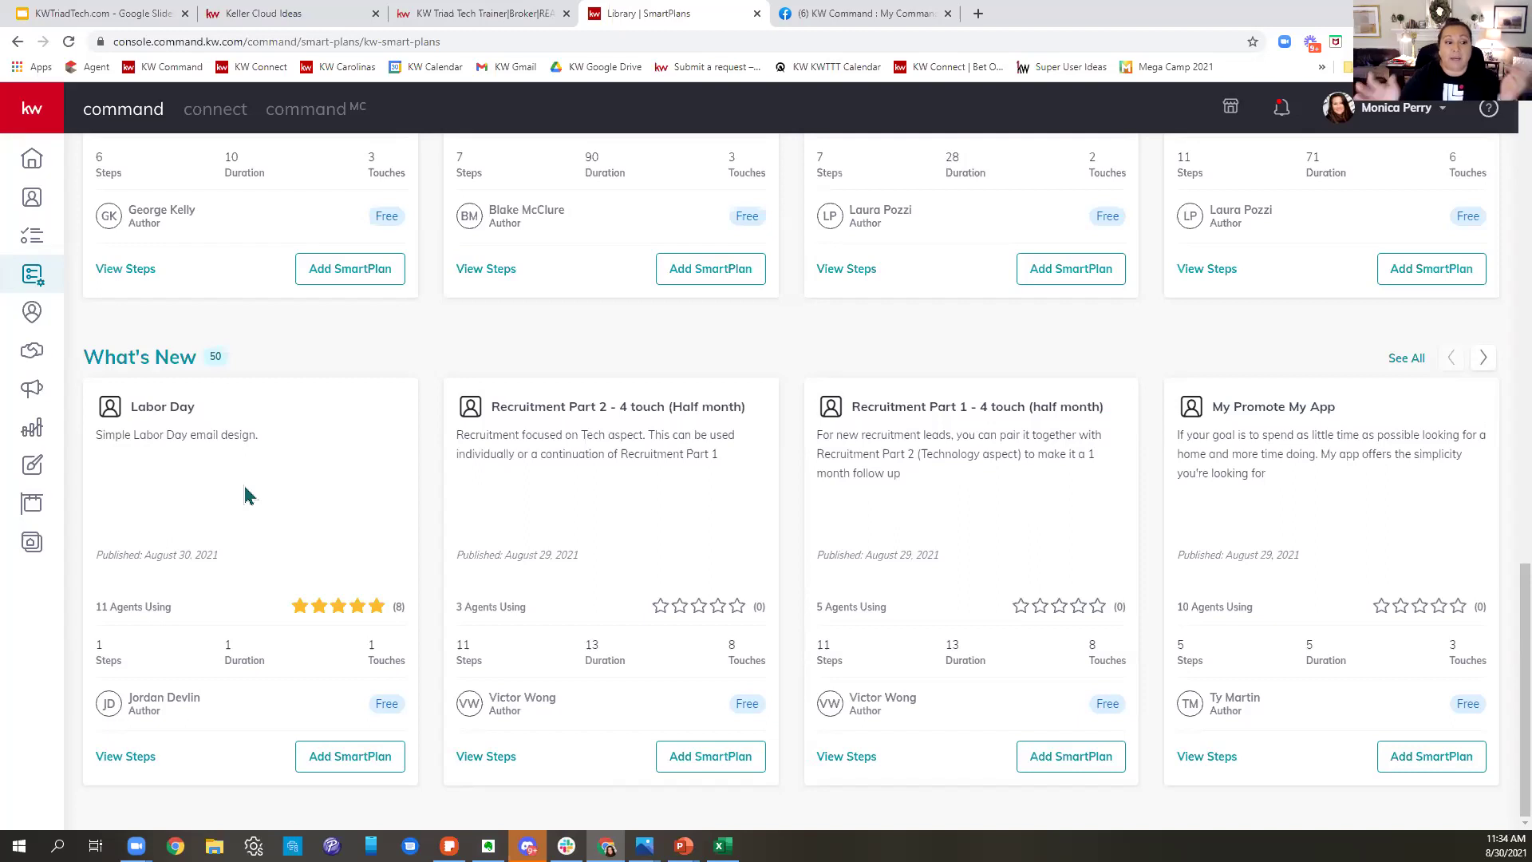
- Download the Labor Day plan from the Library into My SmartPlans as My Labor Day
click(128, 757)
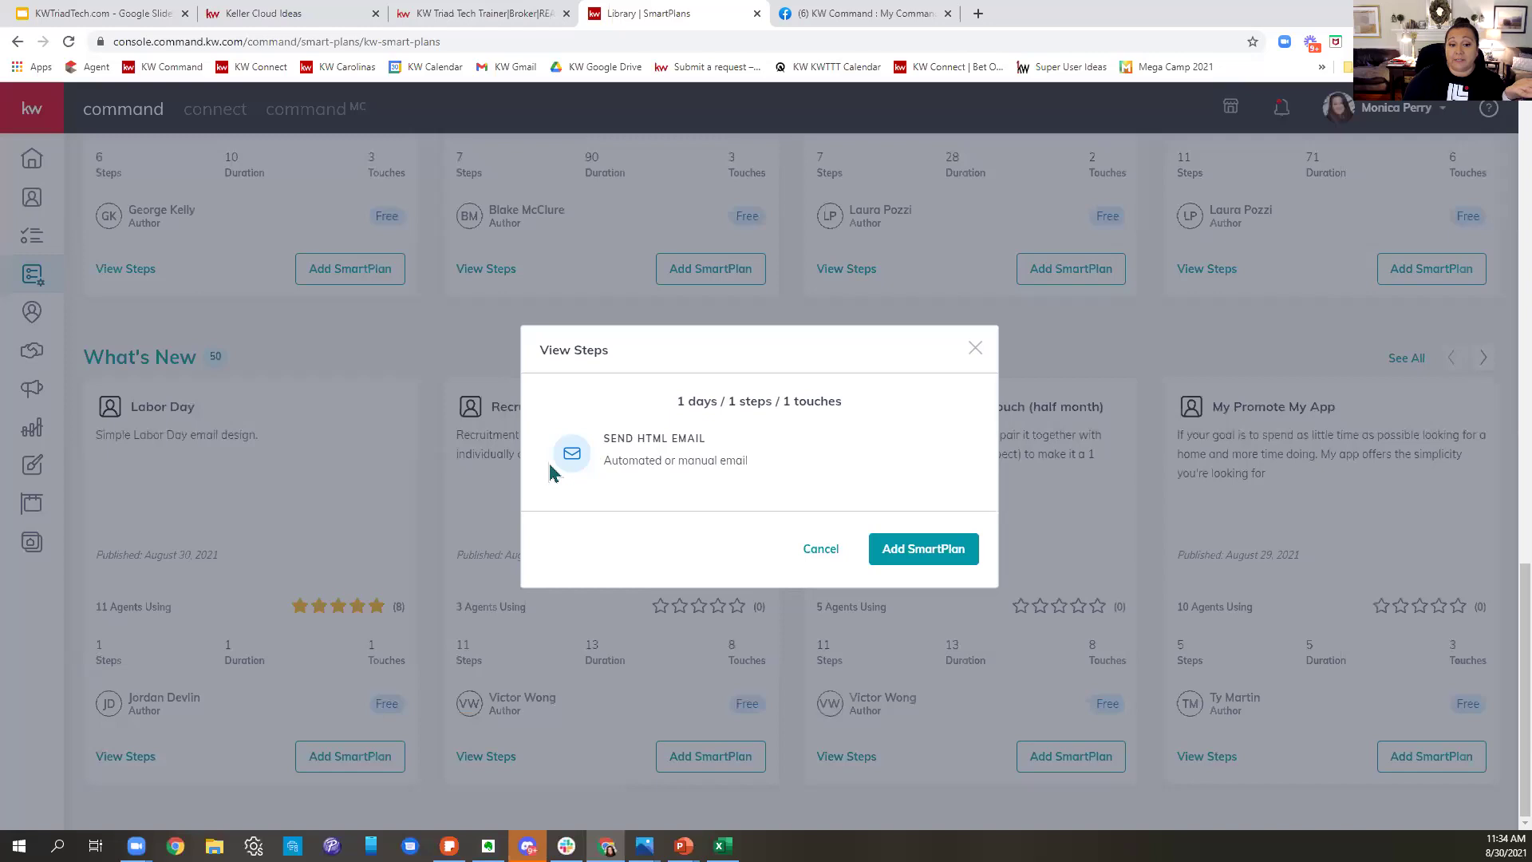
click(939, 571)
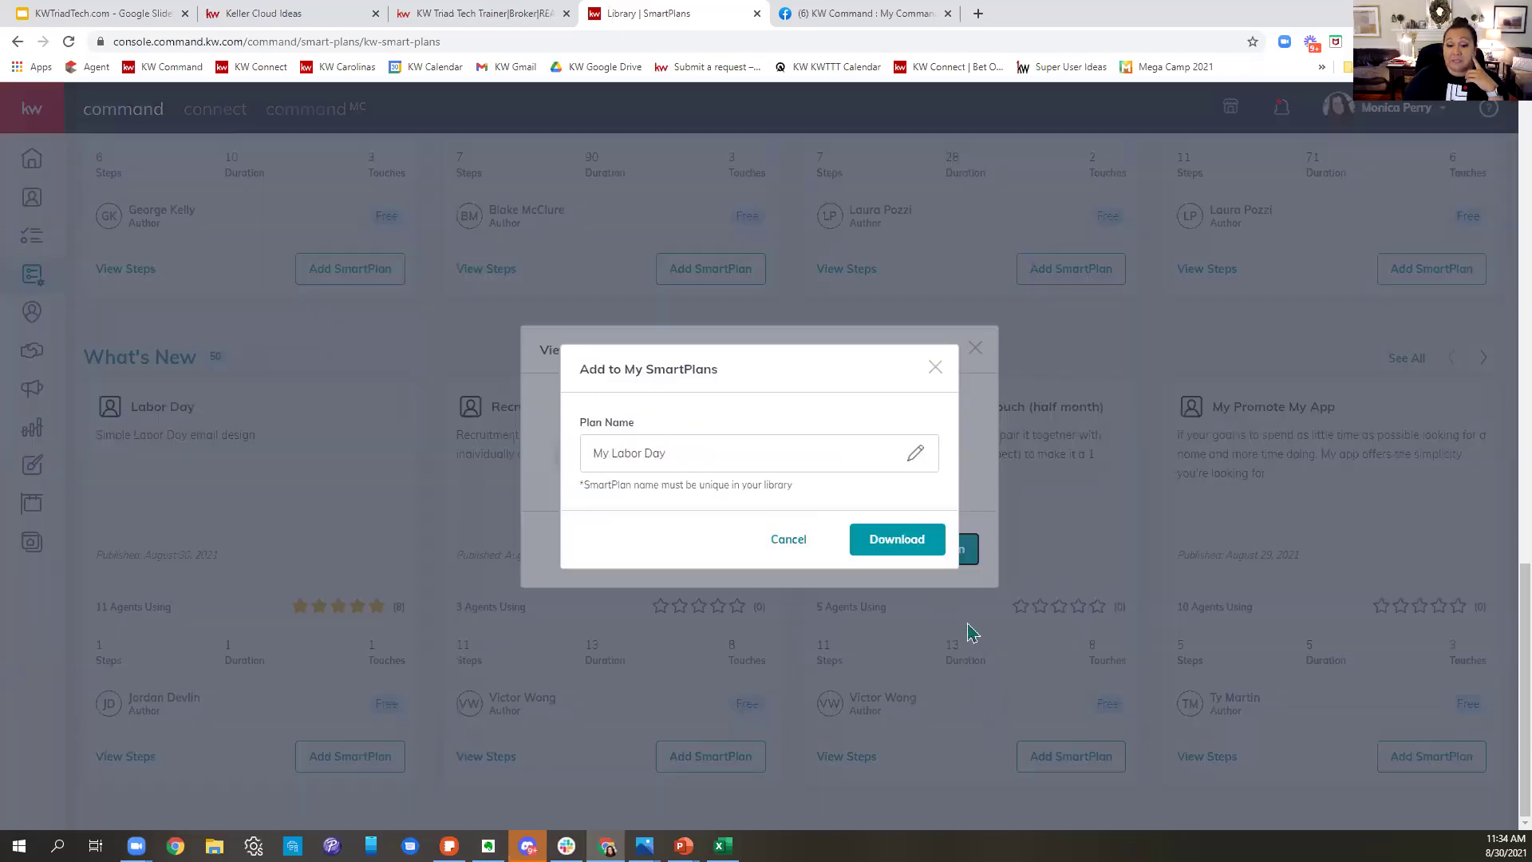
click(872, 539)
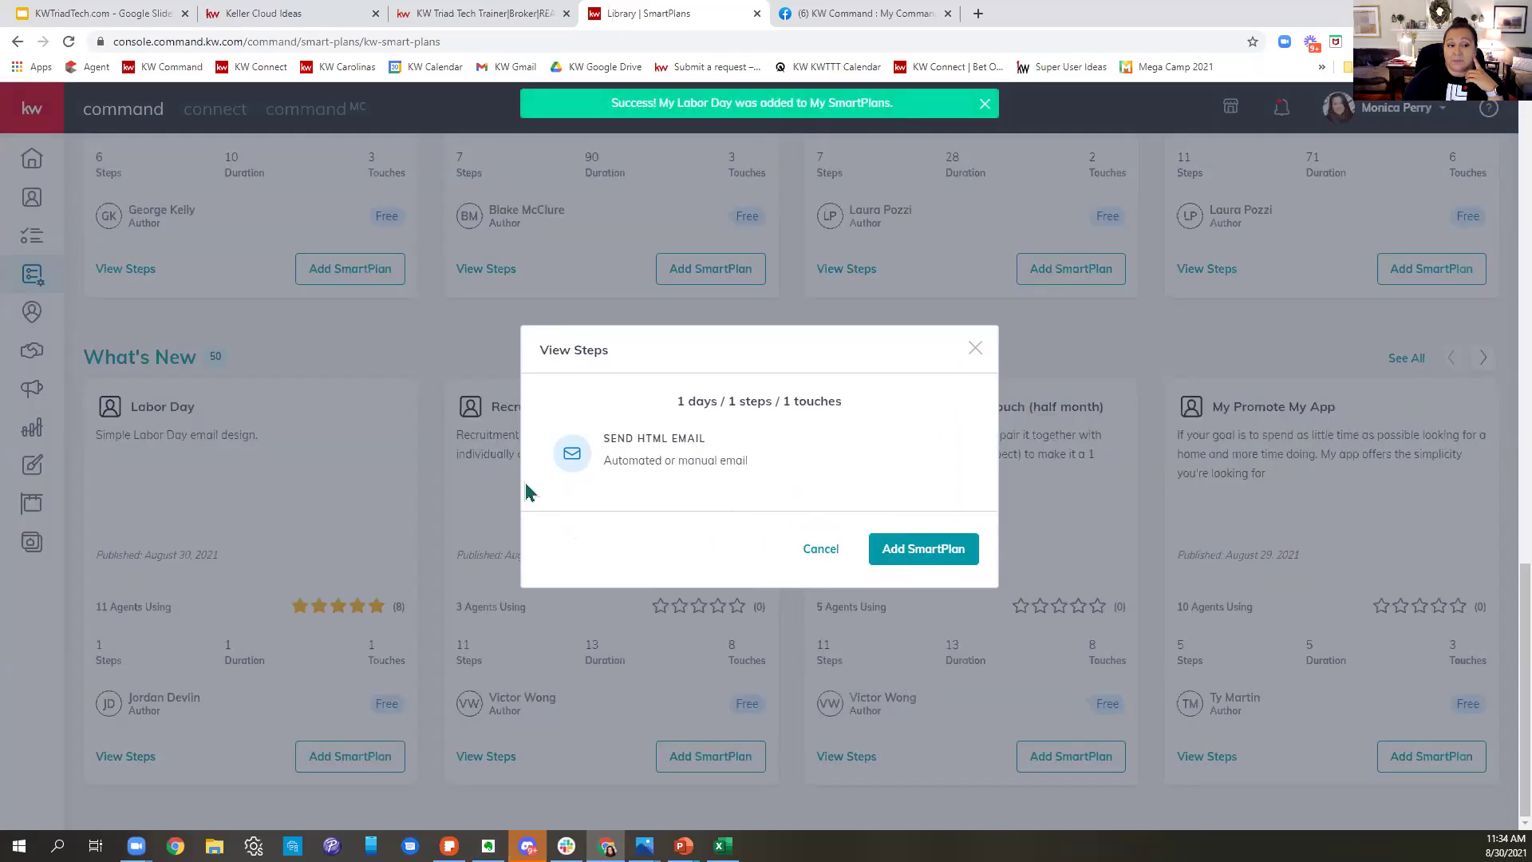
scroll(528, 479, up, 10)
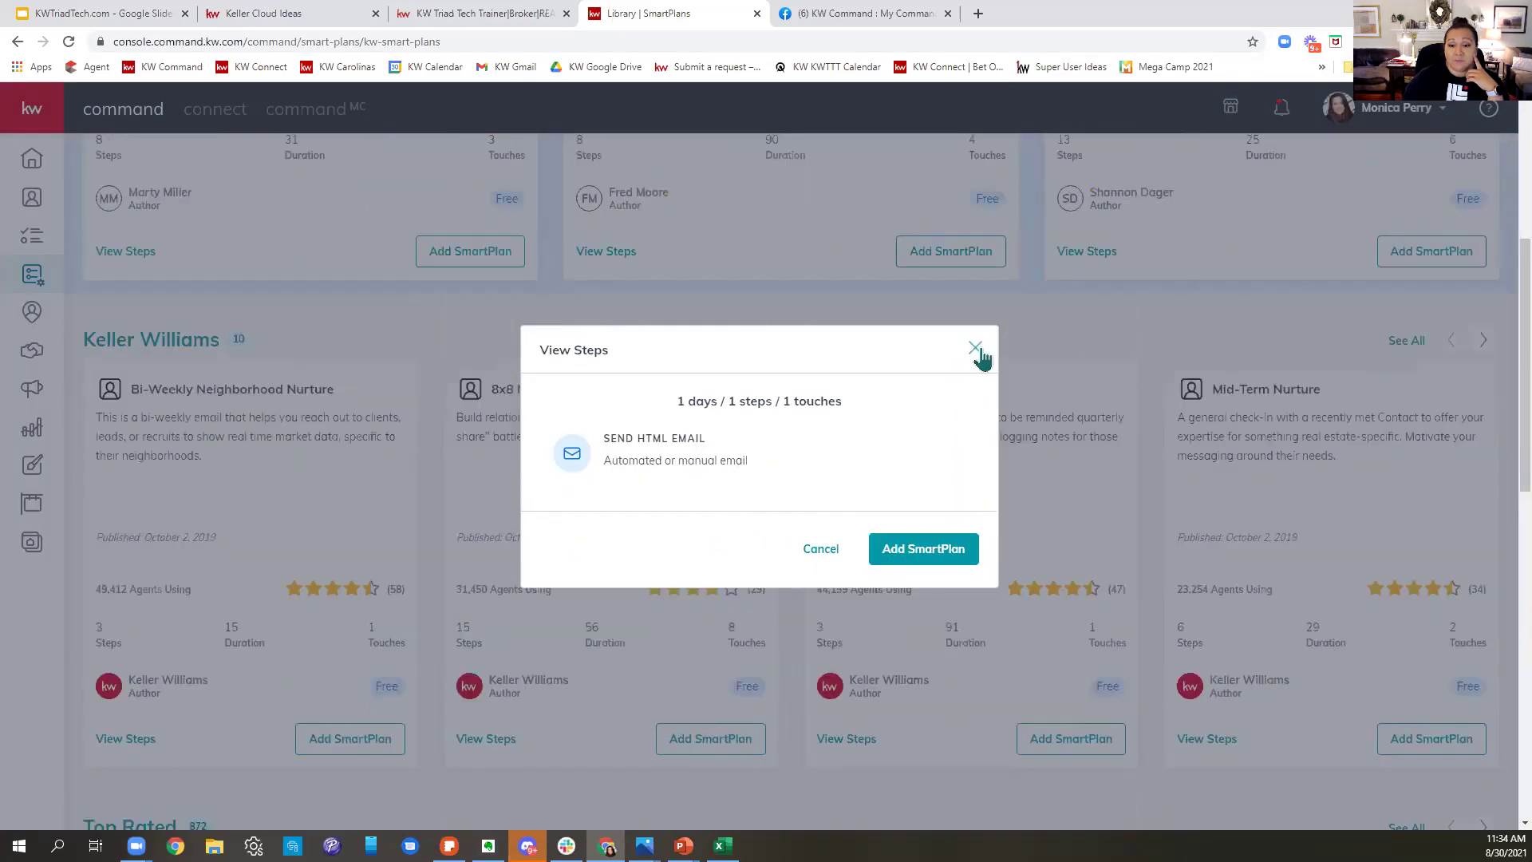
click(976, 350)
- Open My Labor Day for editing from the My SmartPlans list
scroll(814, 643, up, 5)
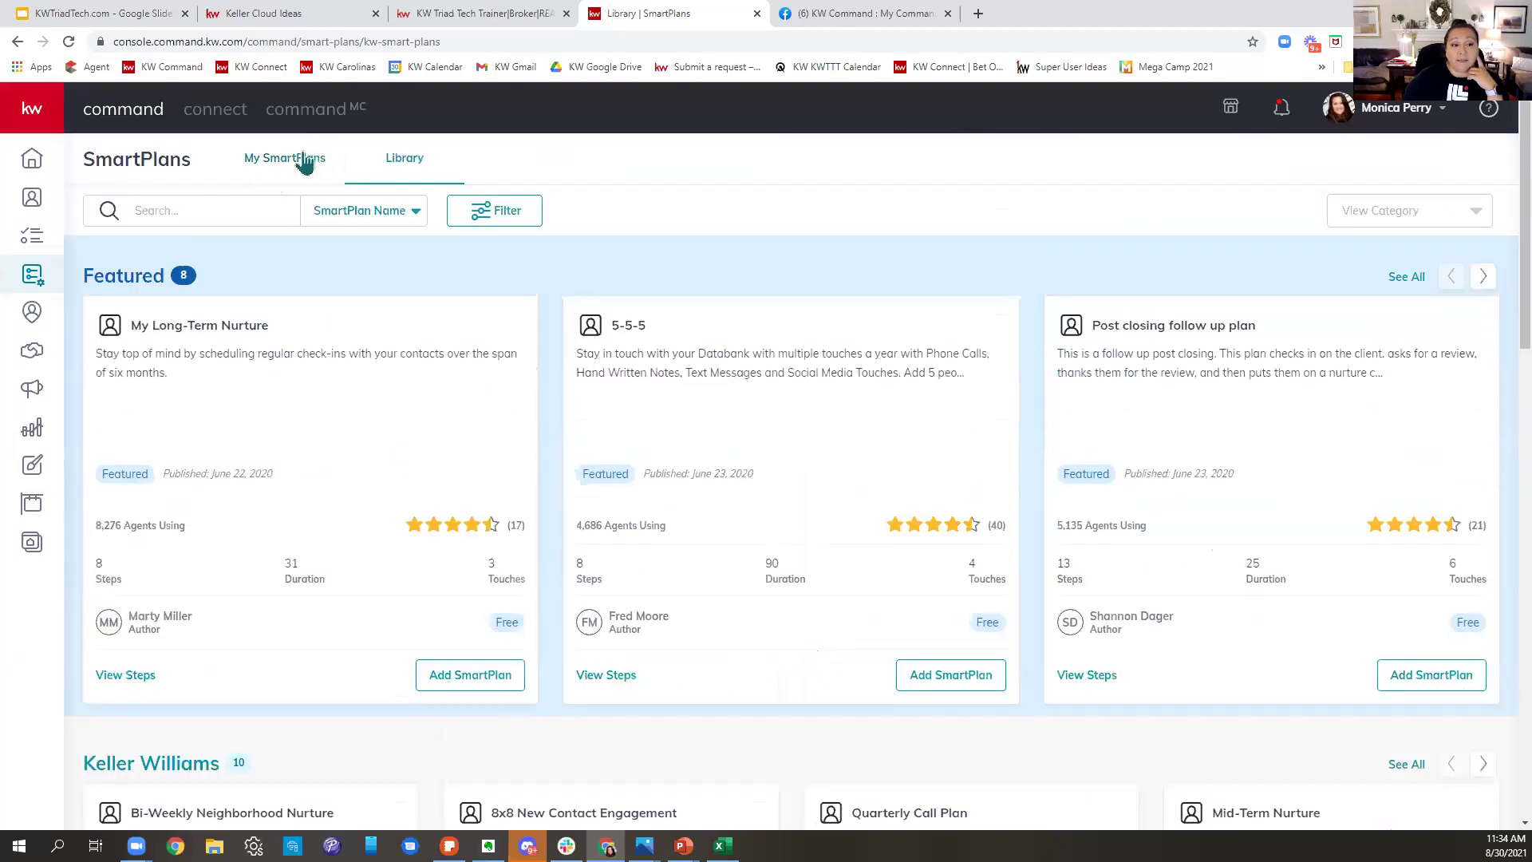
click(306, 162)
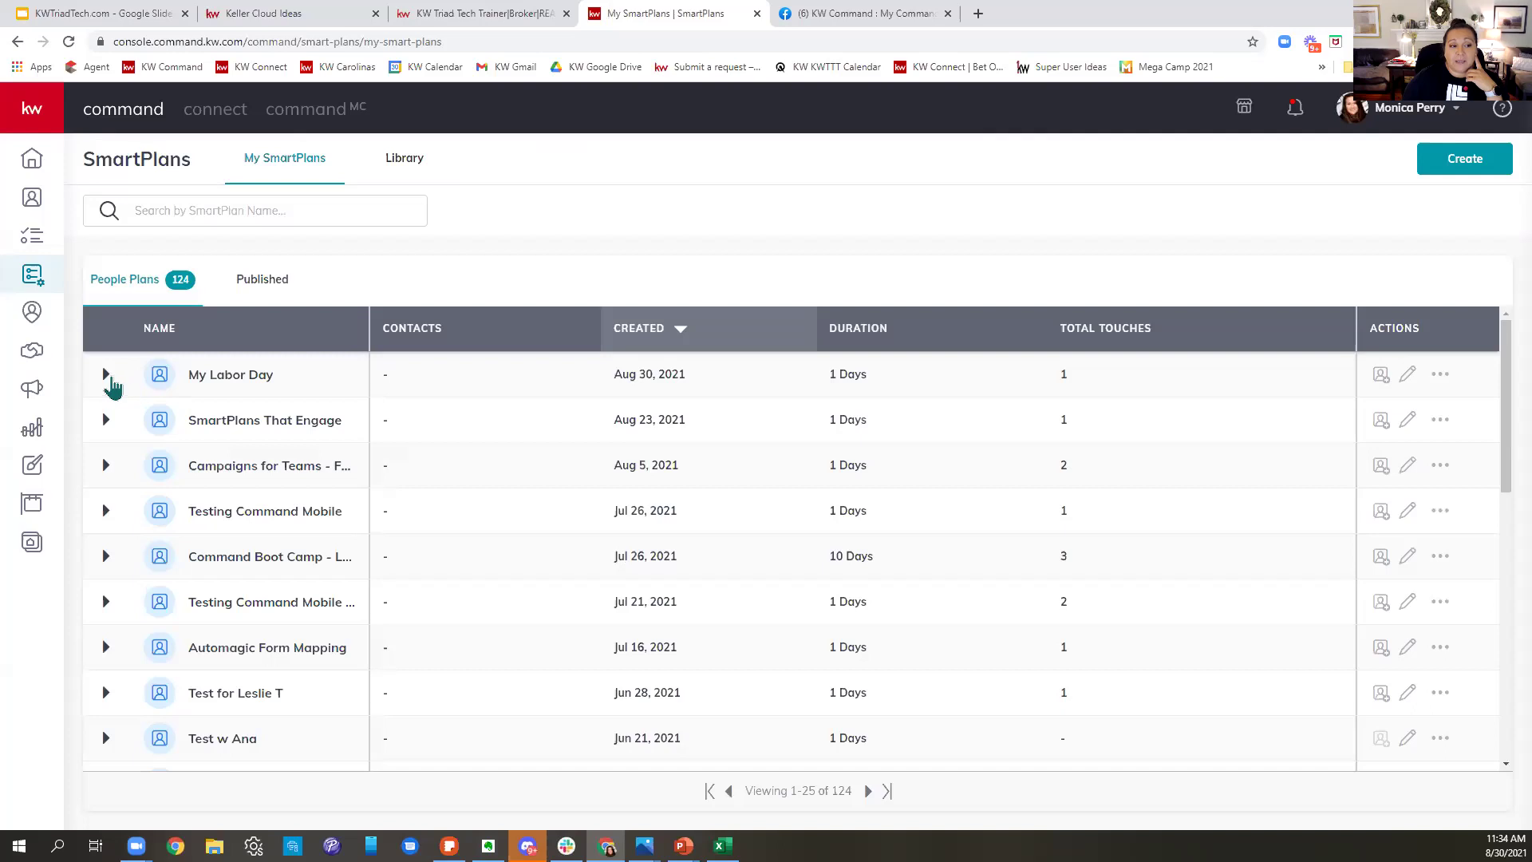
click(1409, 387)
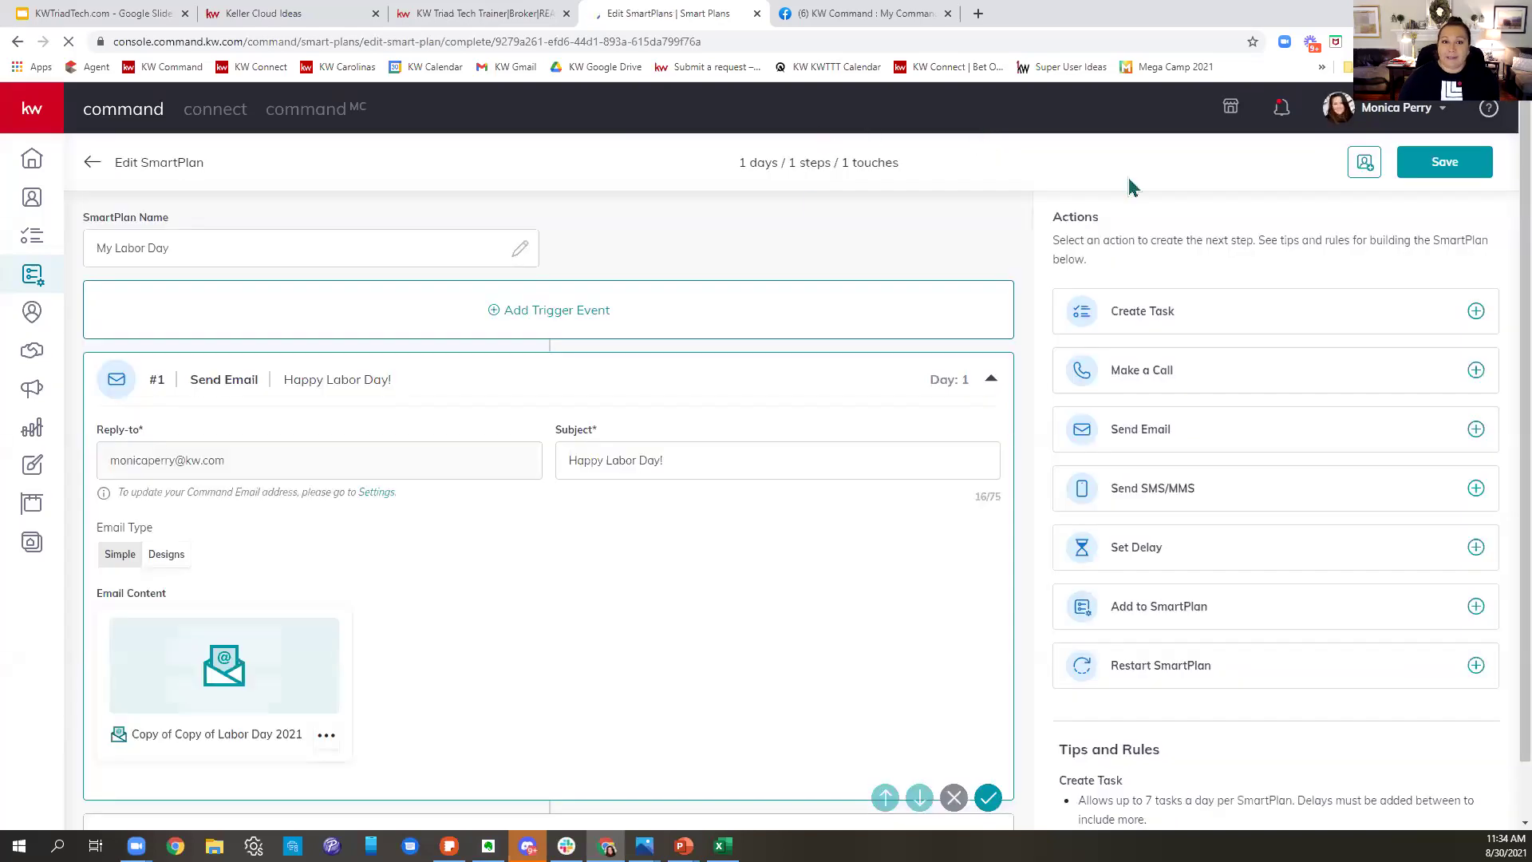
- Preview the Copy of Copy of Labor Day 2021 email design with its Happy Labor Day image
scroll(527, 399, down, 1)
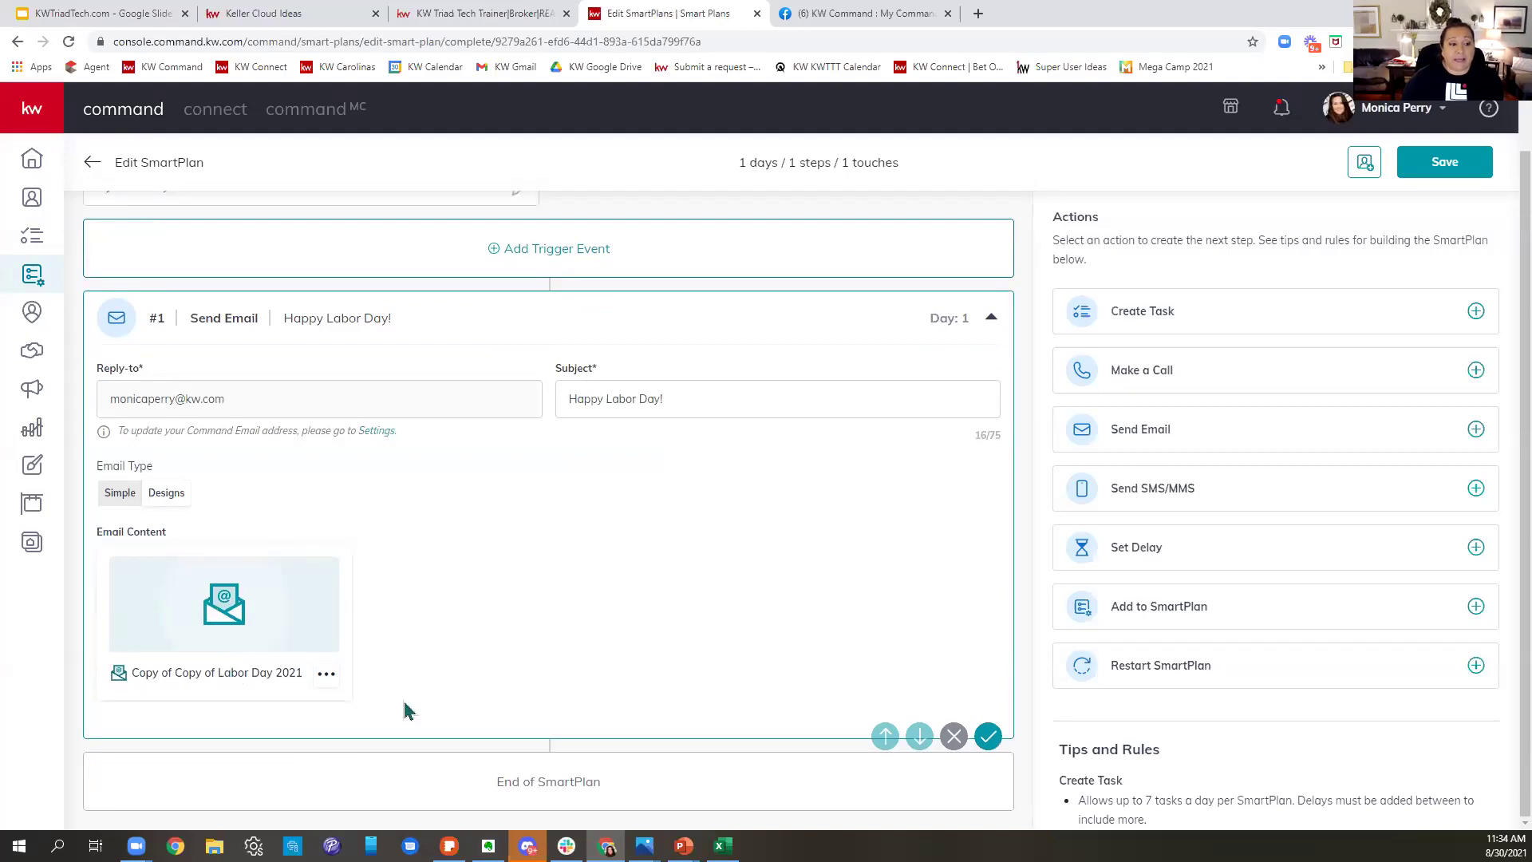
click(327, 675)
click(259, 572)
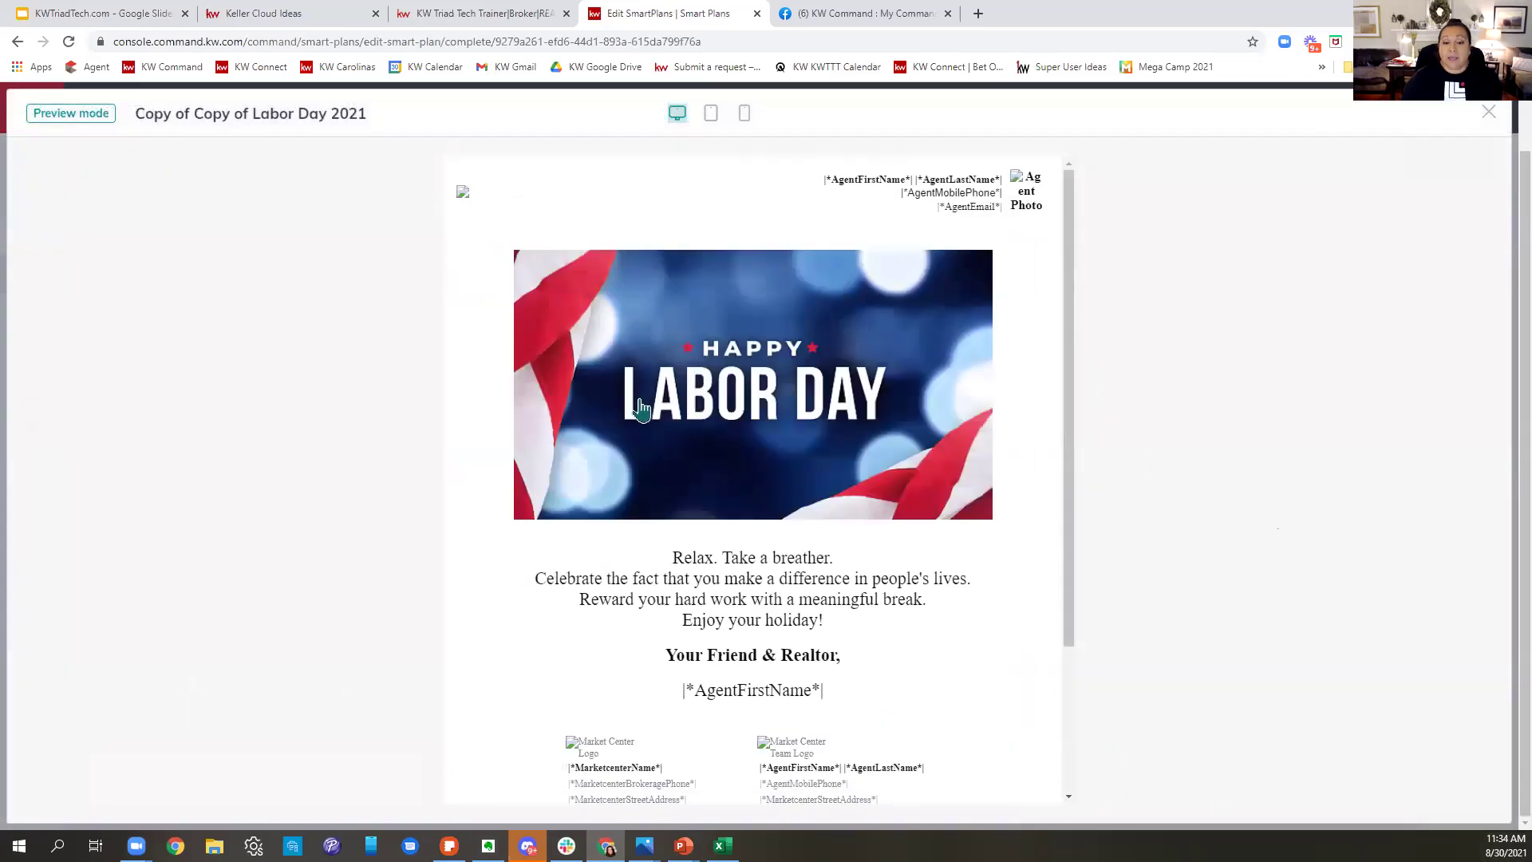
scroll(956, 472, down, 3)
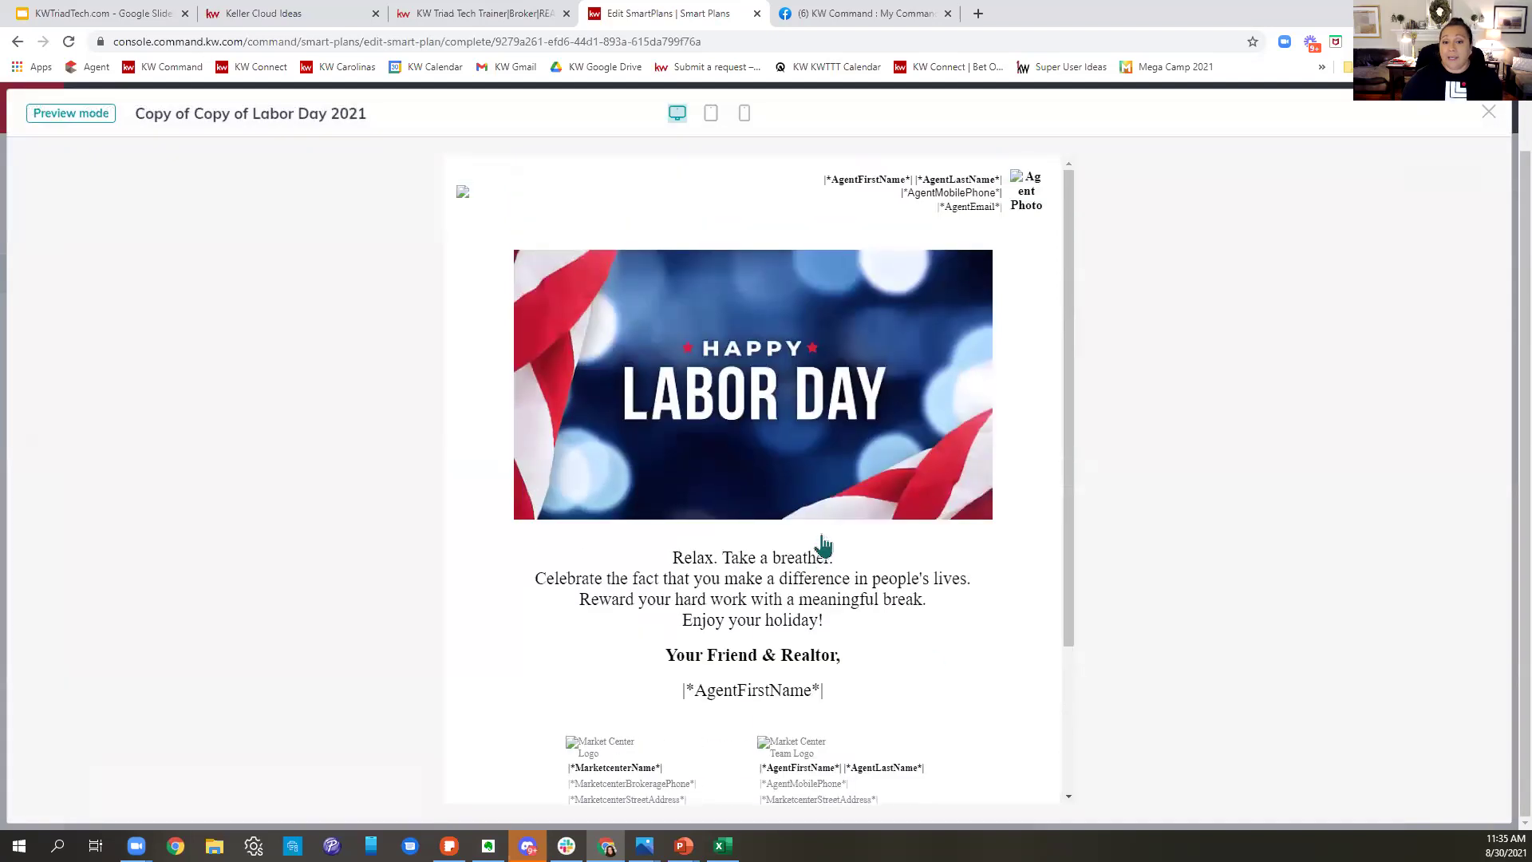
scroll(822, 547, up, 3)
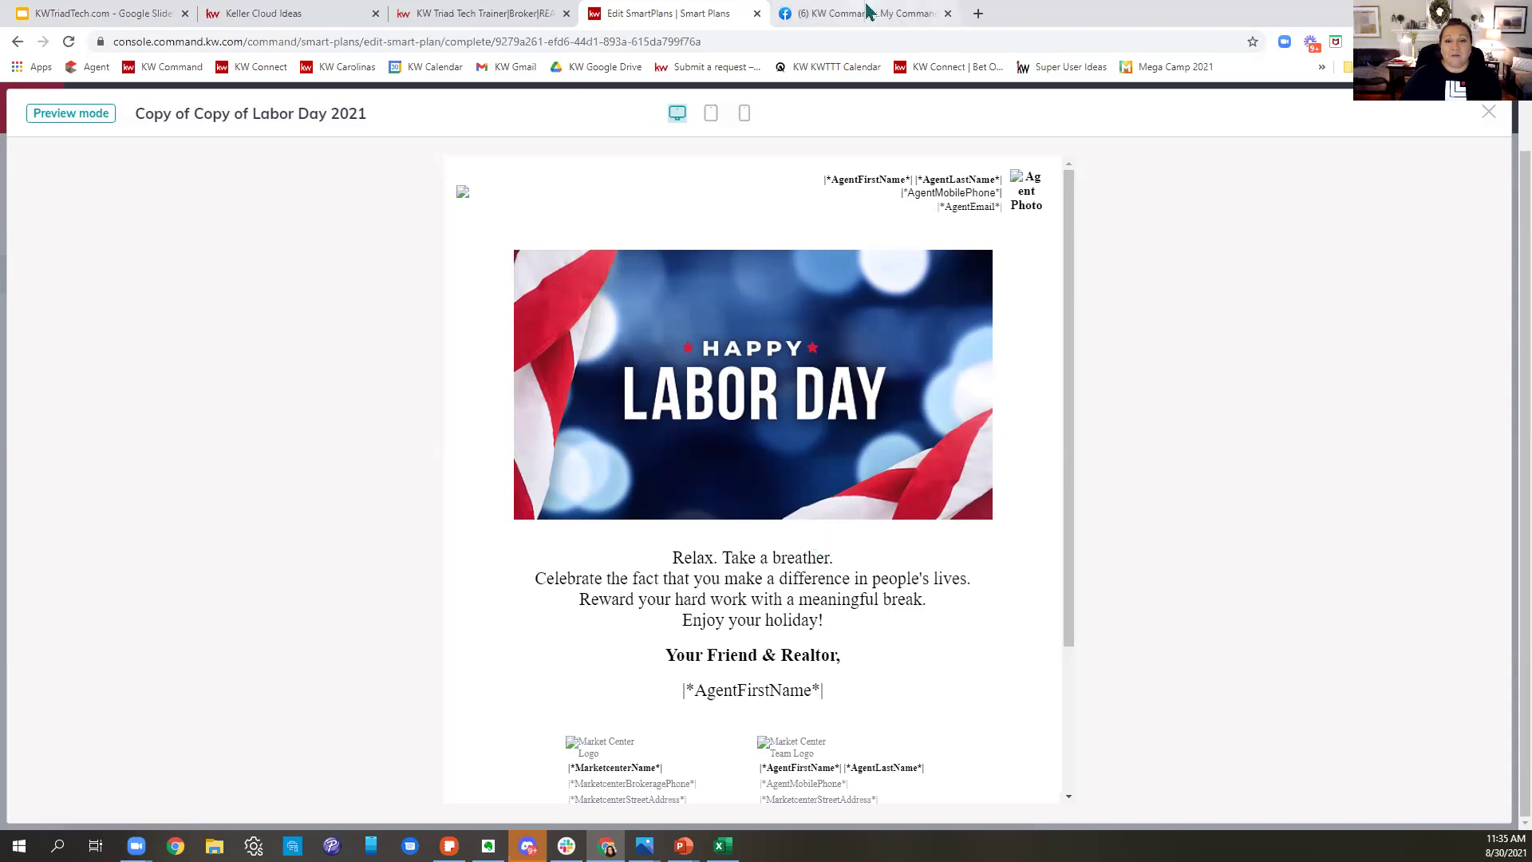
- Sign in through the Agent bookmark in a new tab with the saved login, reaching All Contacts
click(978, 13)
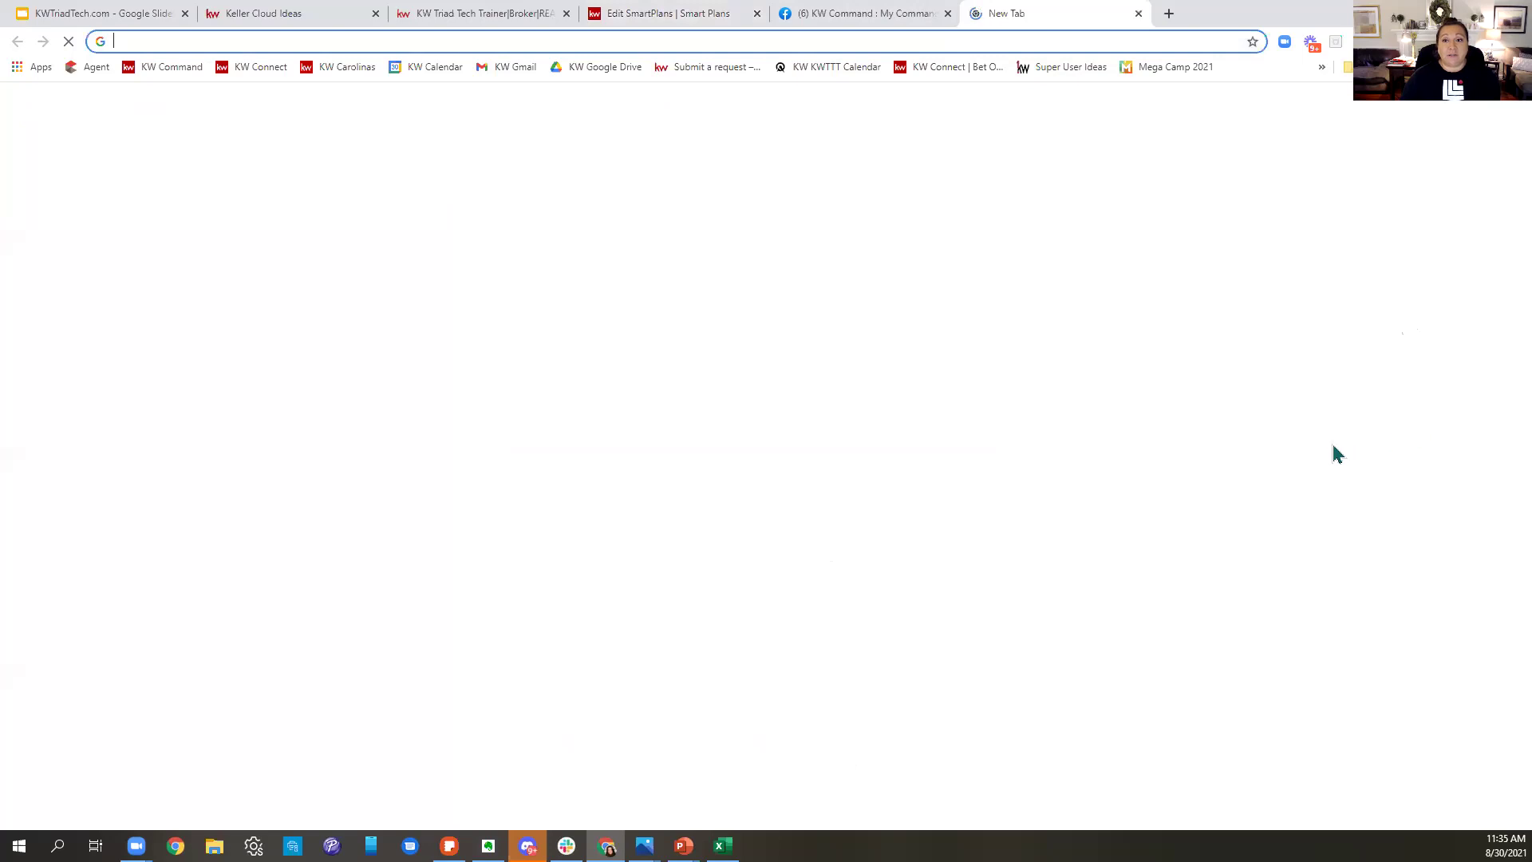
click(164, 68)
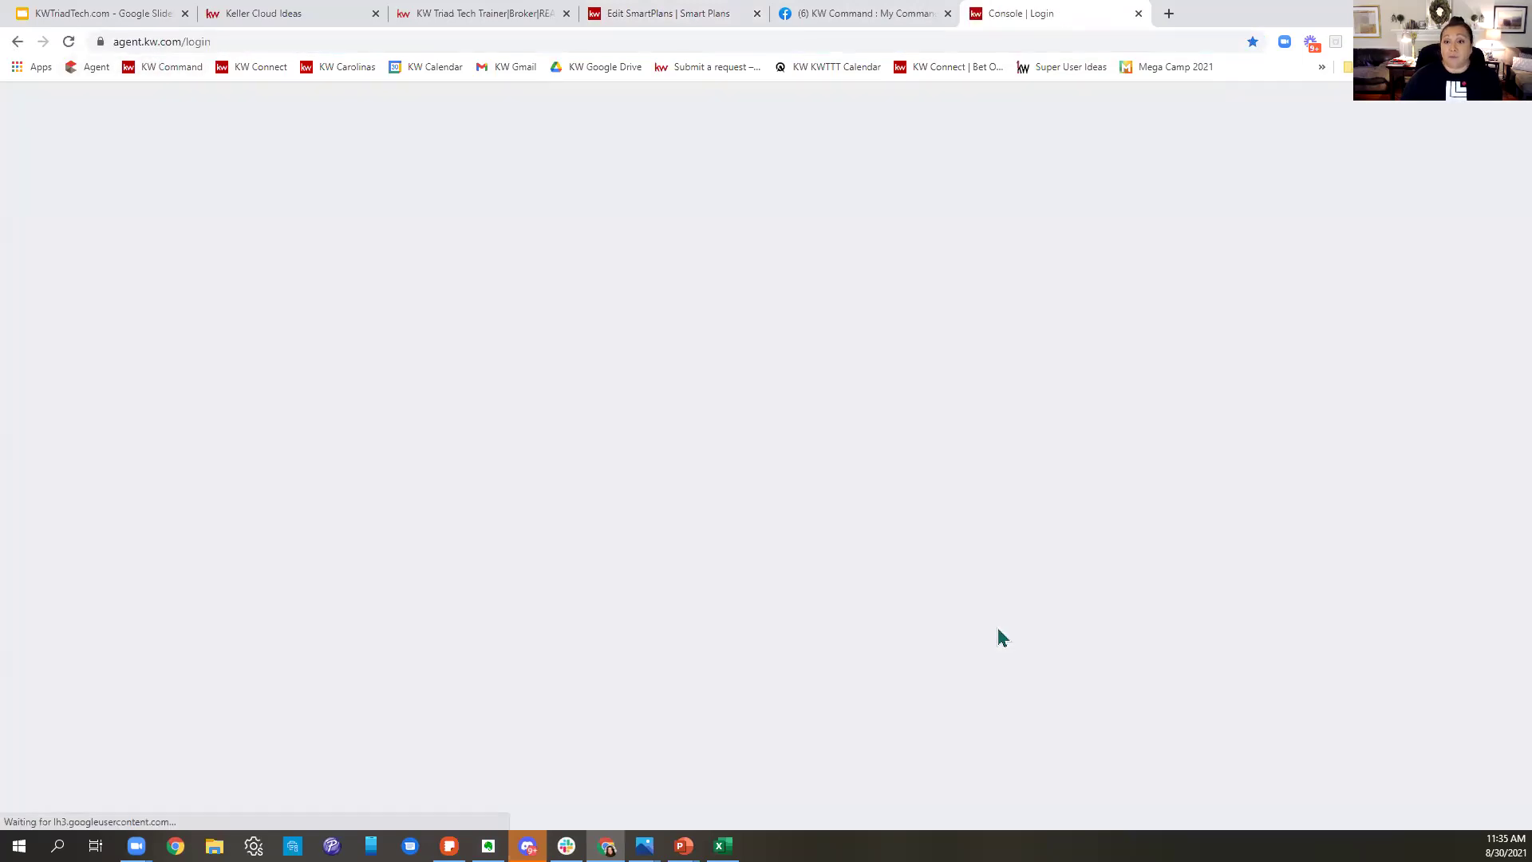
click(941, 488)
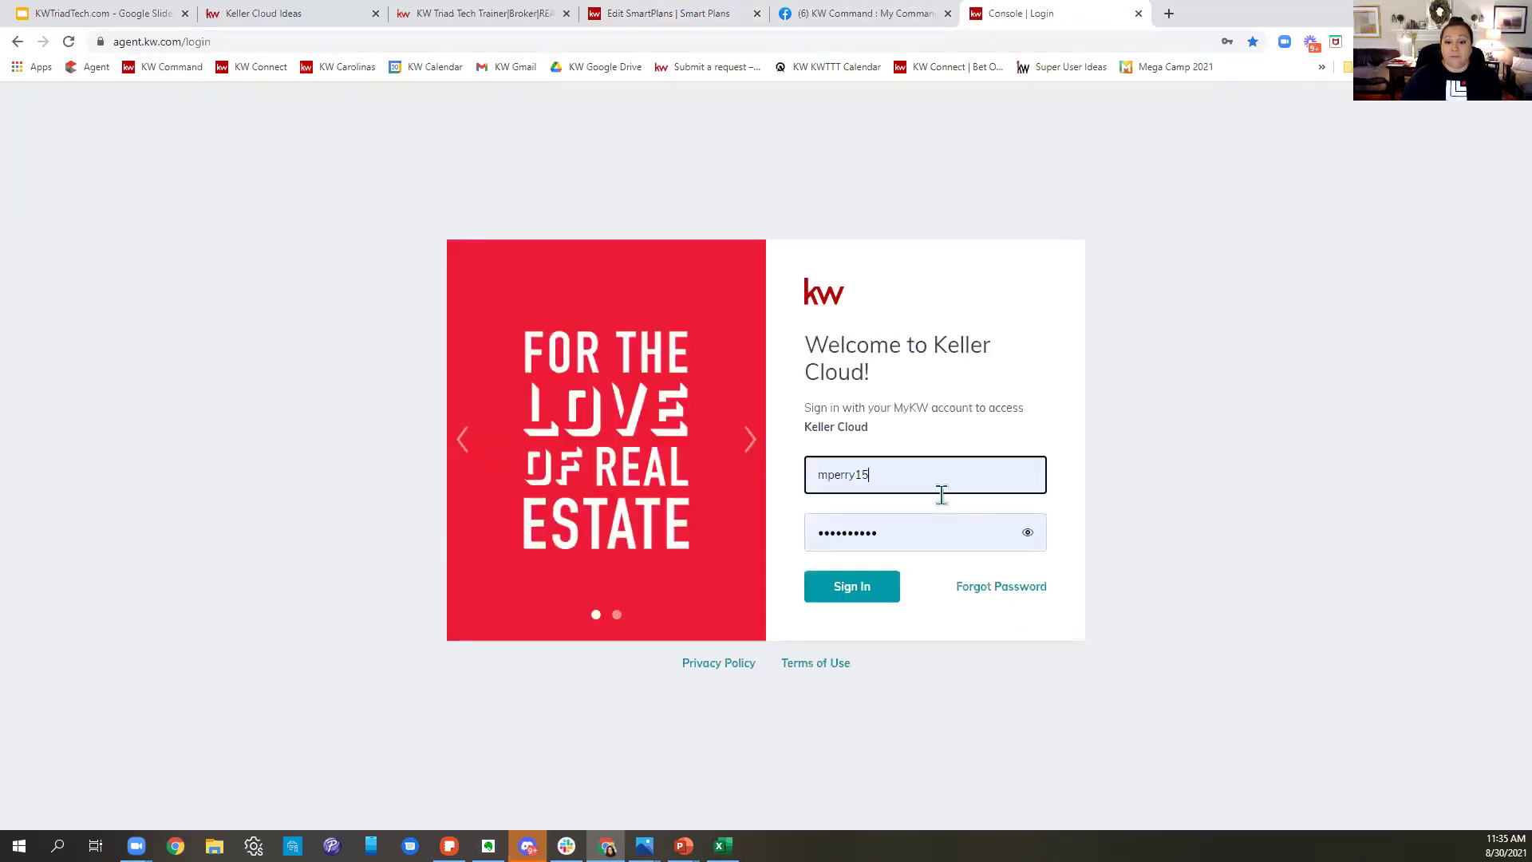
click(854, 589)
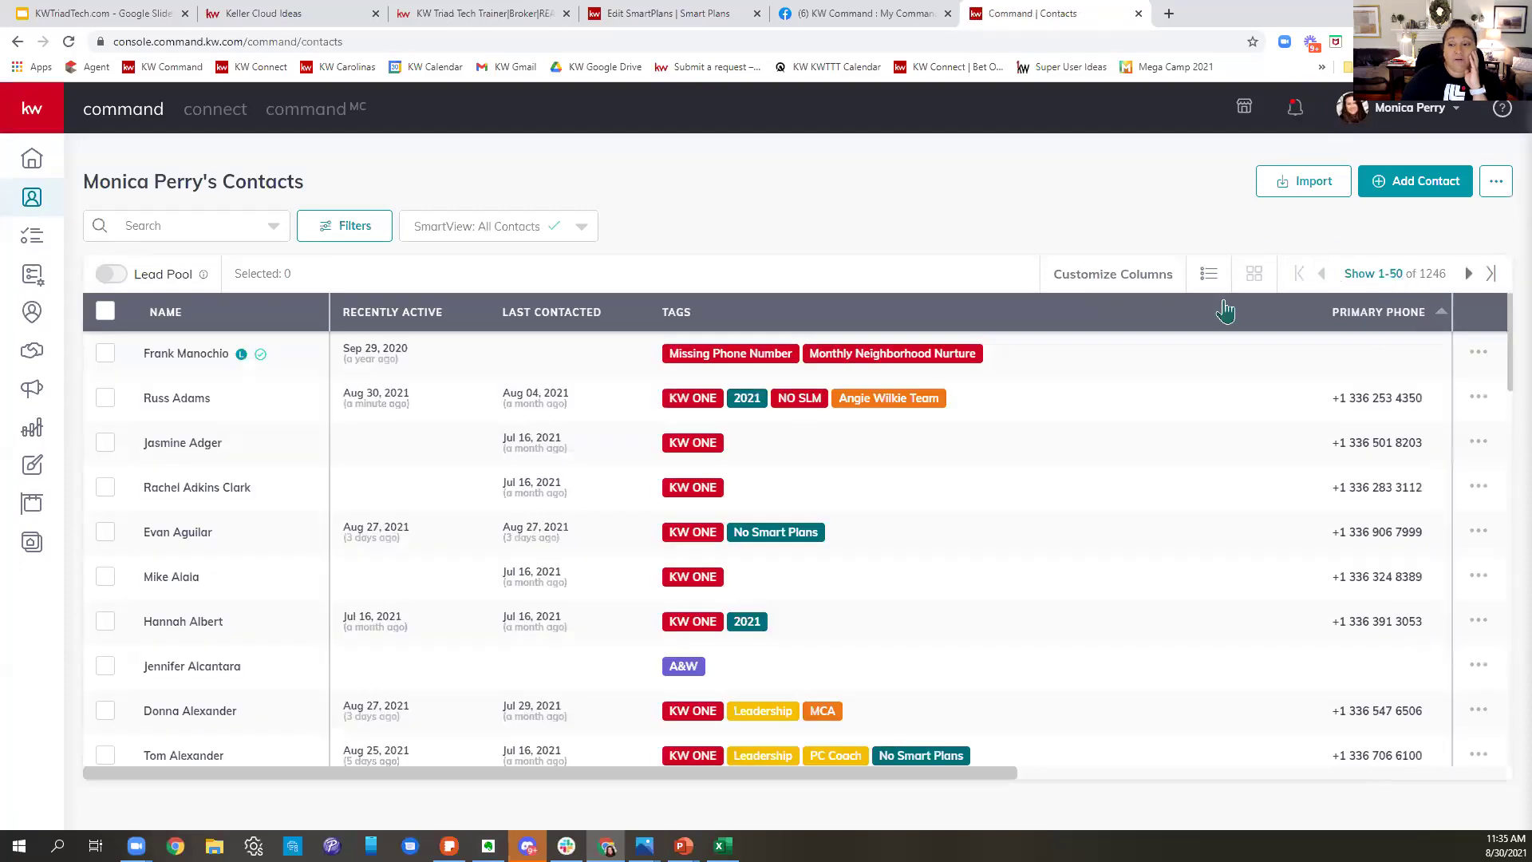
- Select all 50 contacts on the page and choose My Labor Day under Add to SmartPlan
click(105, 311)
click(407, 275)
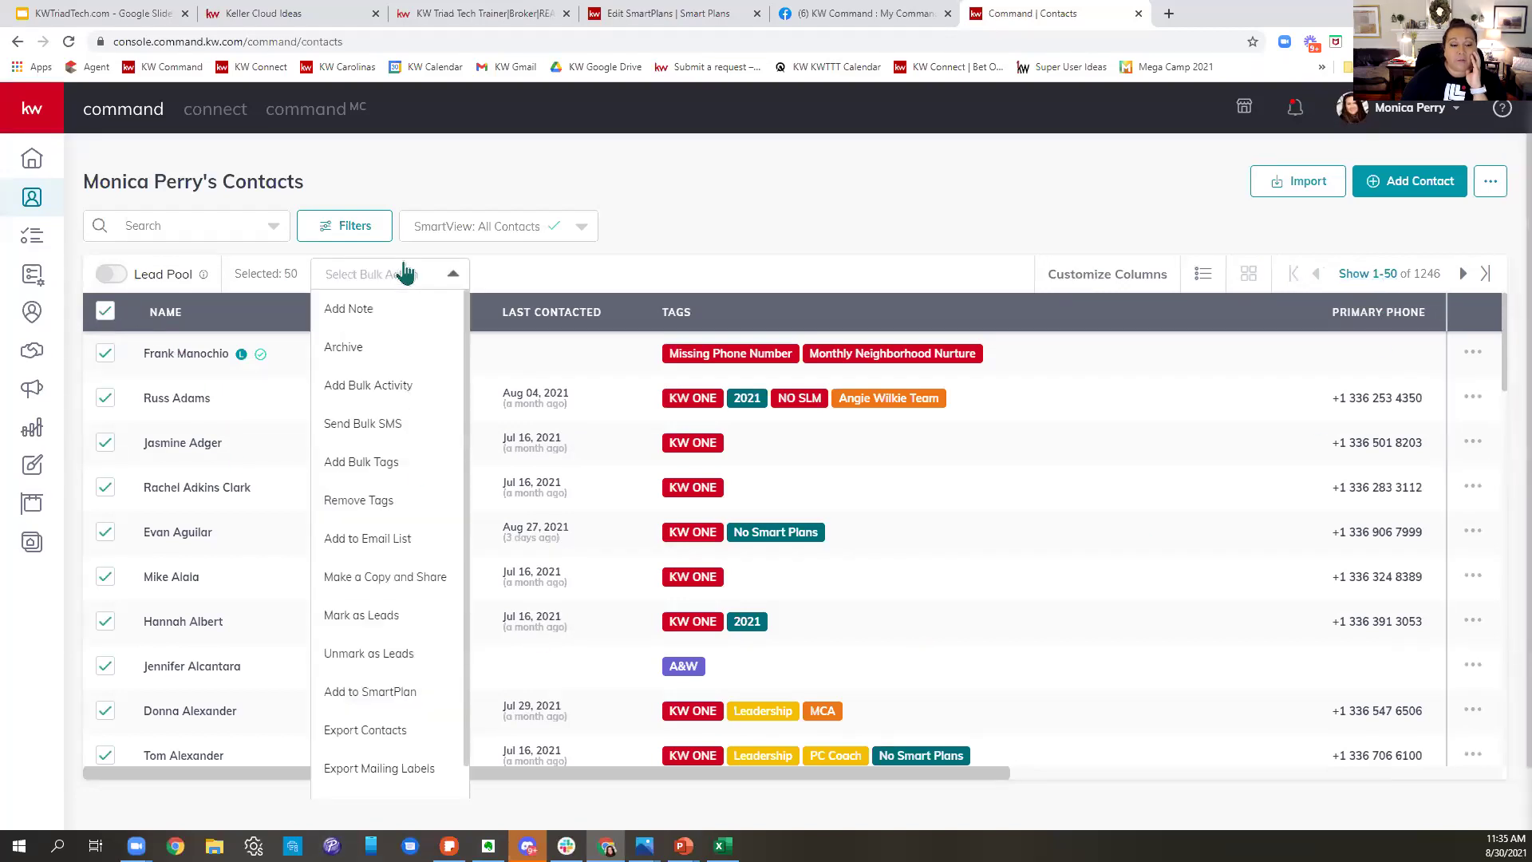
click(384, 693)
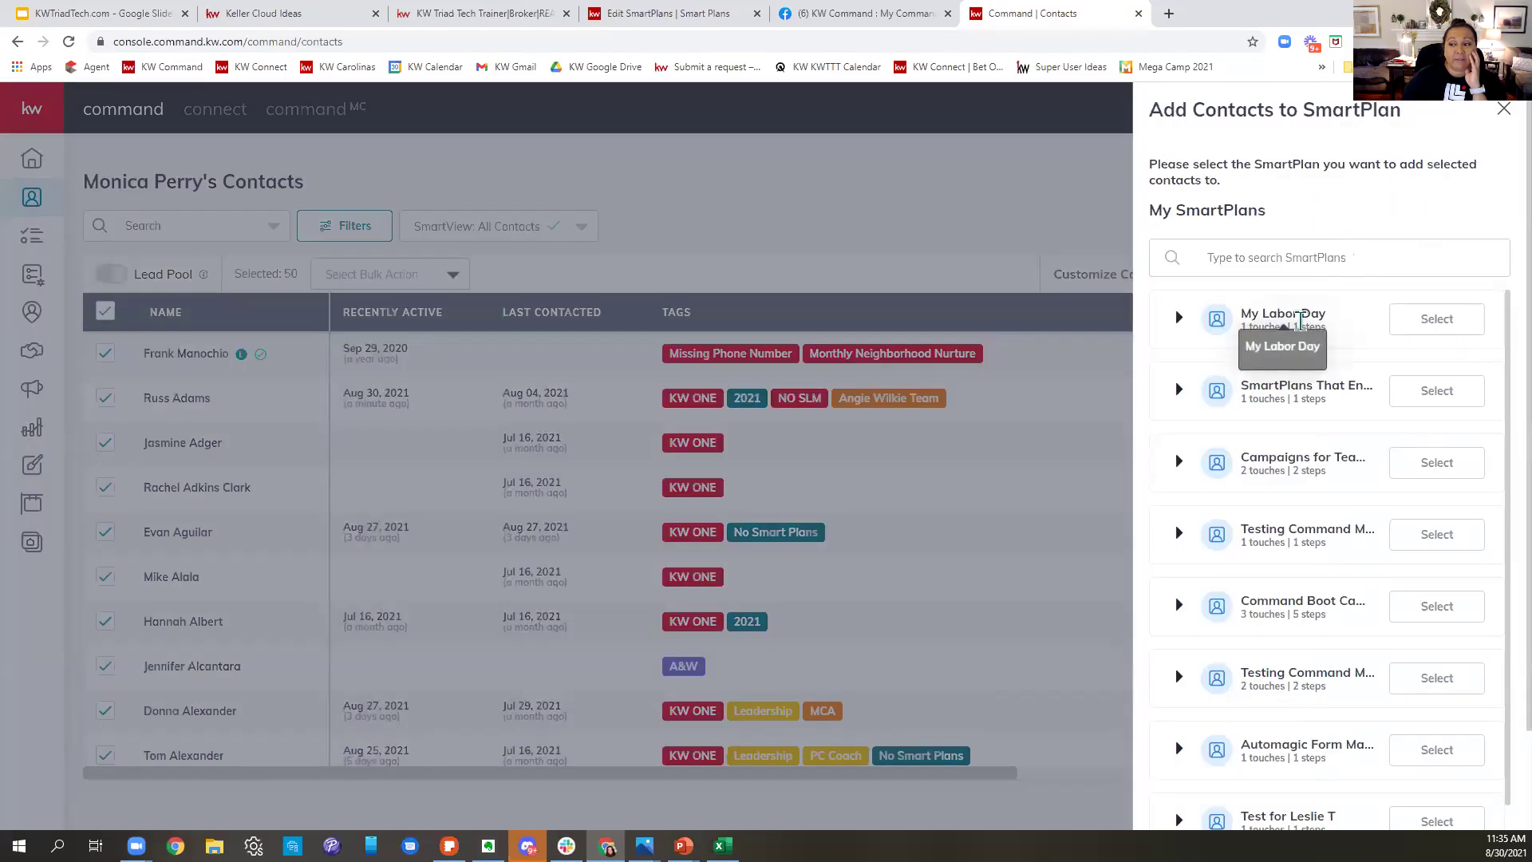
click(1414, 320)
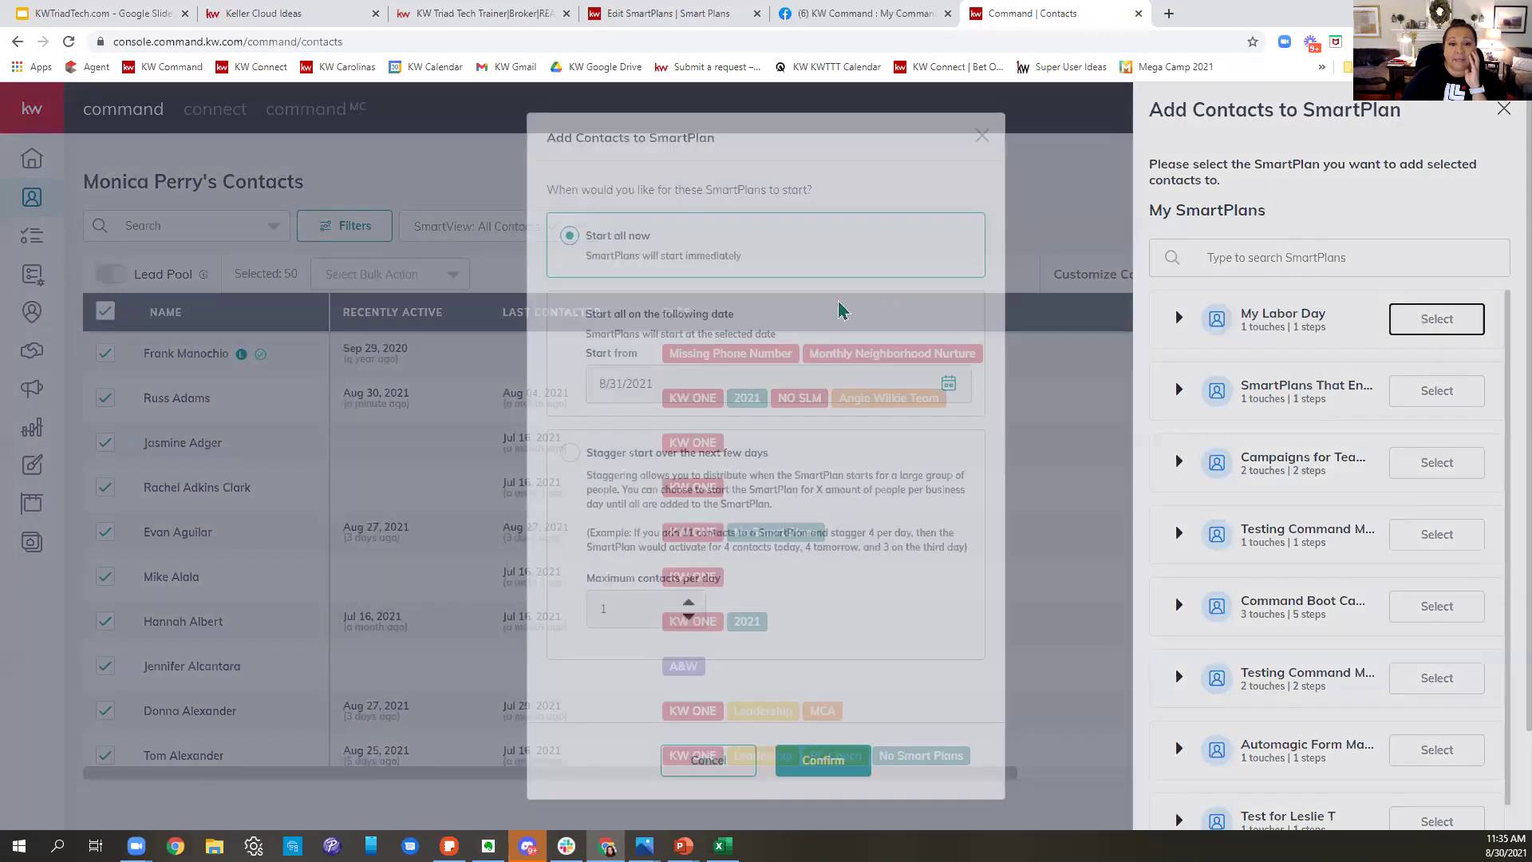
- Set a specific start date of 9/6/2021, then dismiss the panel without confirming
click(571, 317)
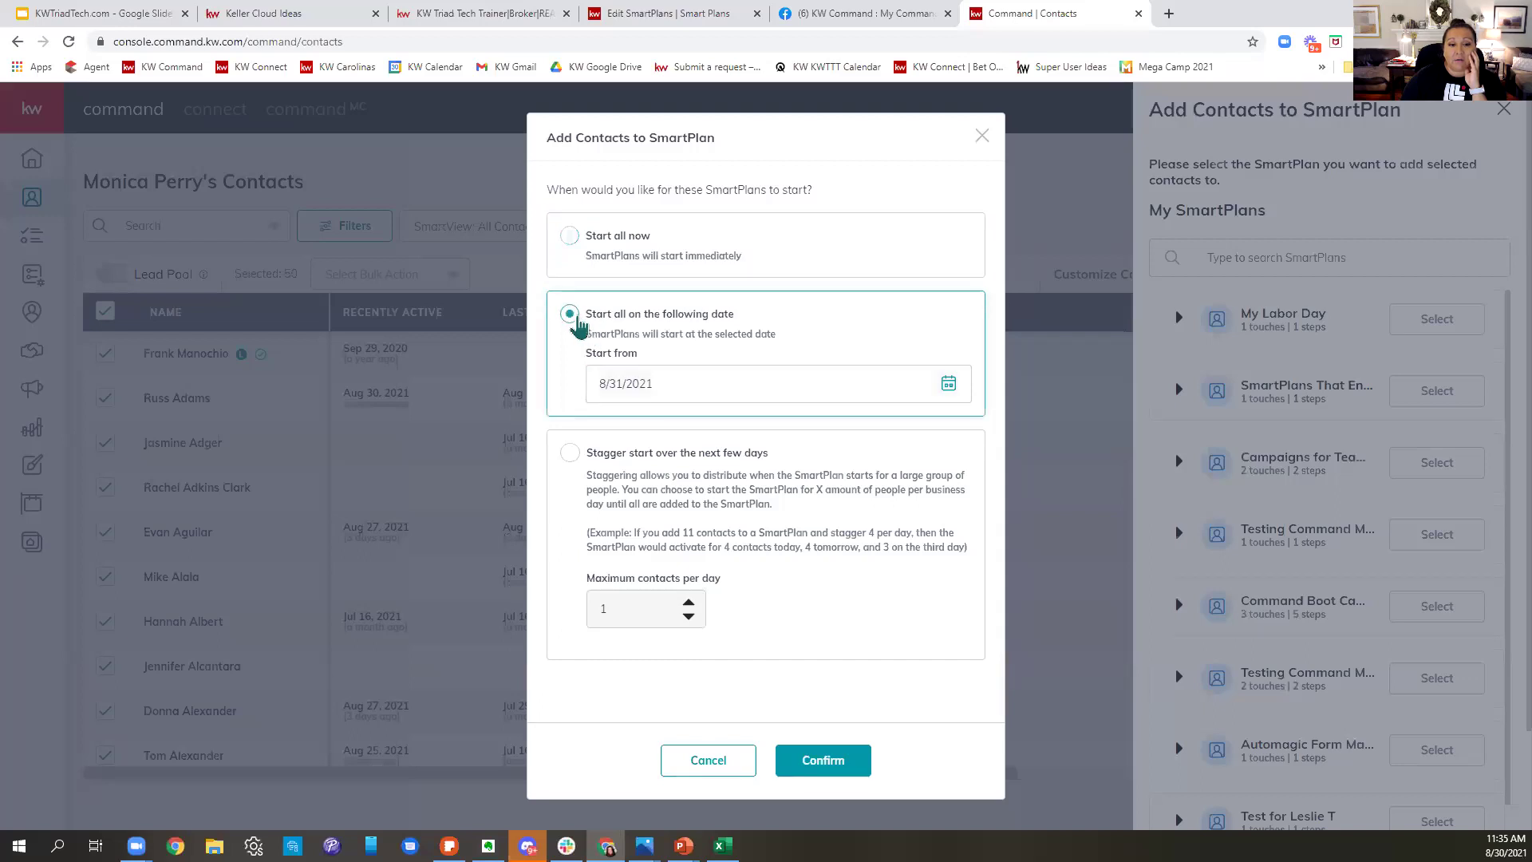
click(948, 384)
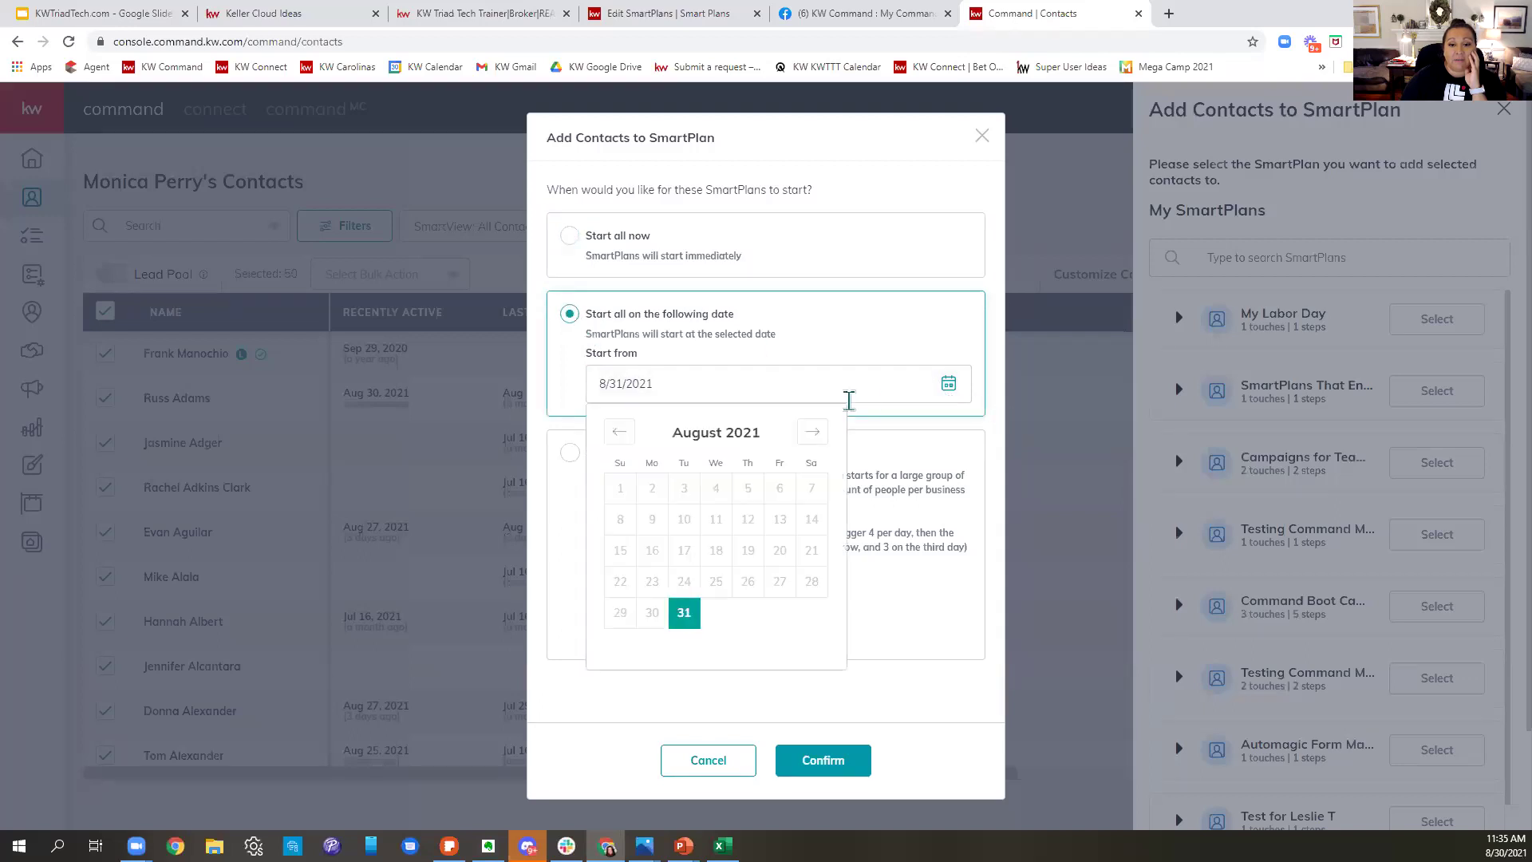
click(812, 431)
click(652, 519)
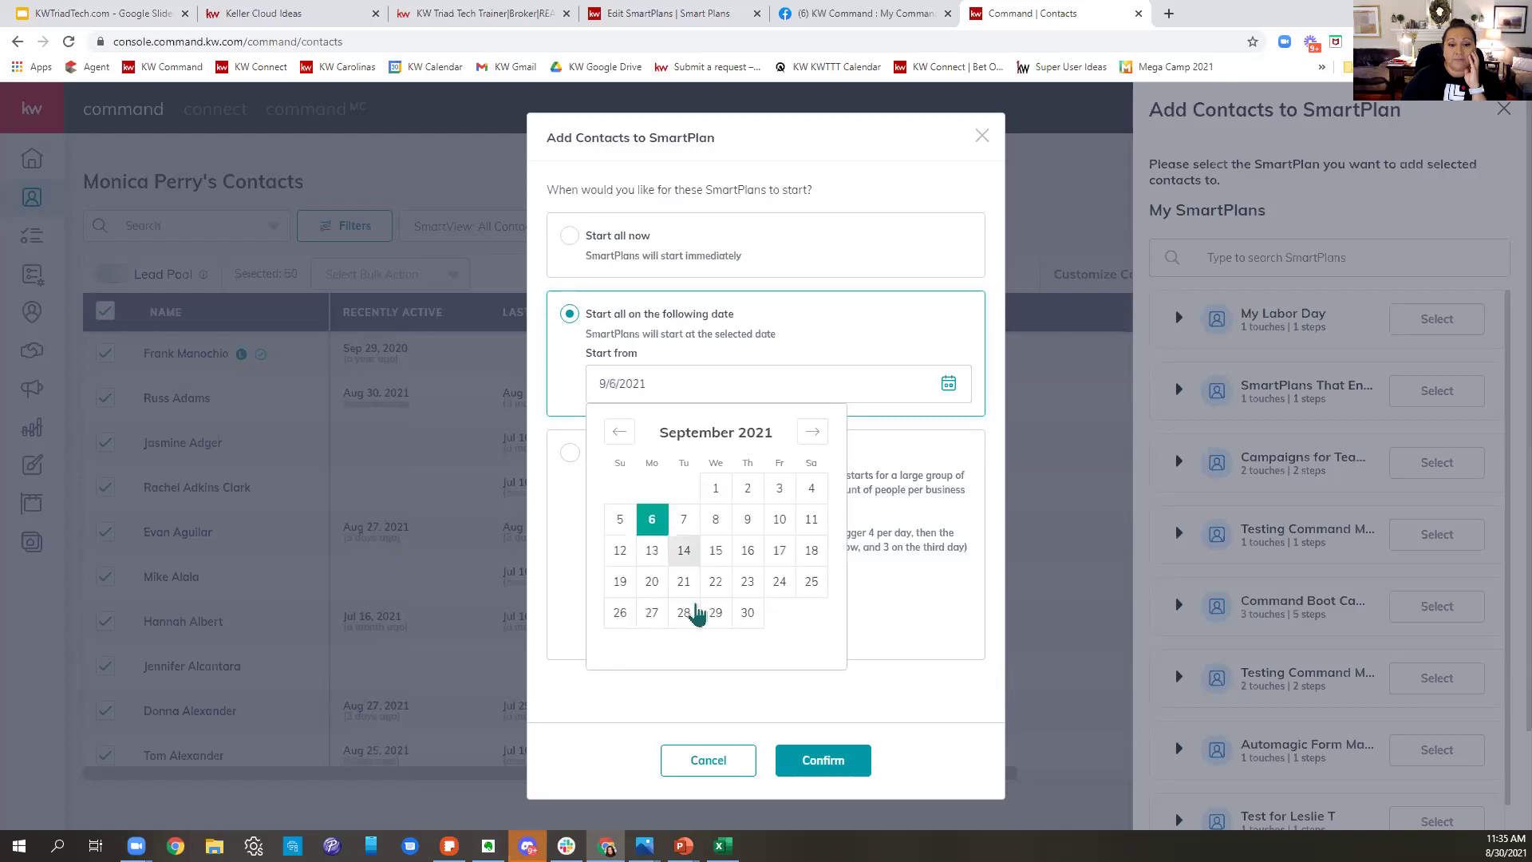
click(893, 188)
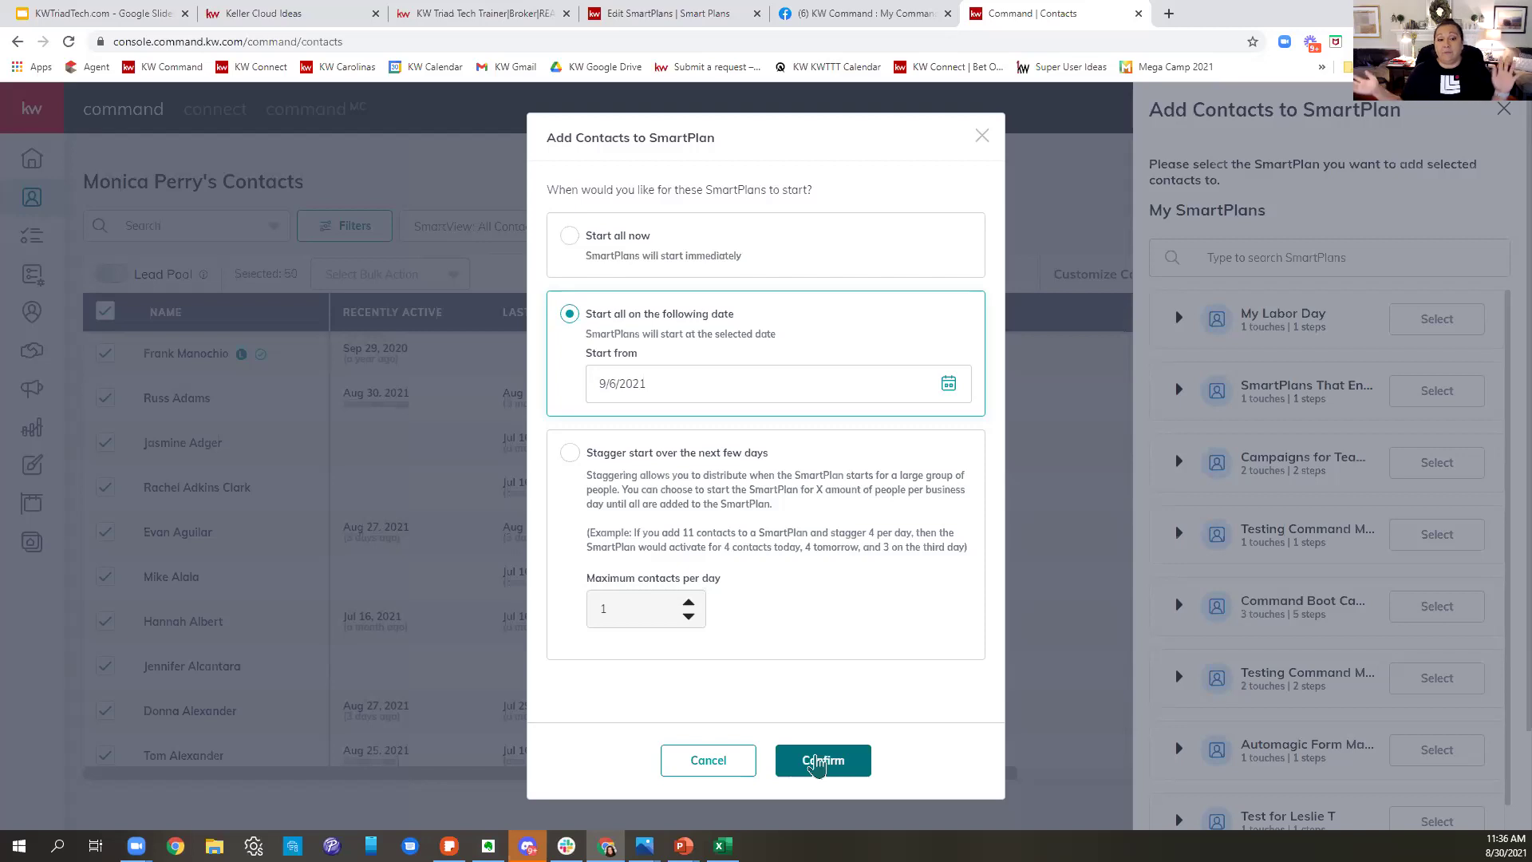
click(983, 136)
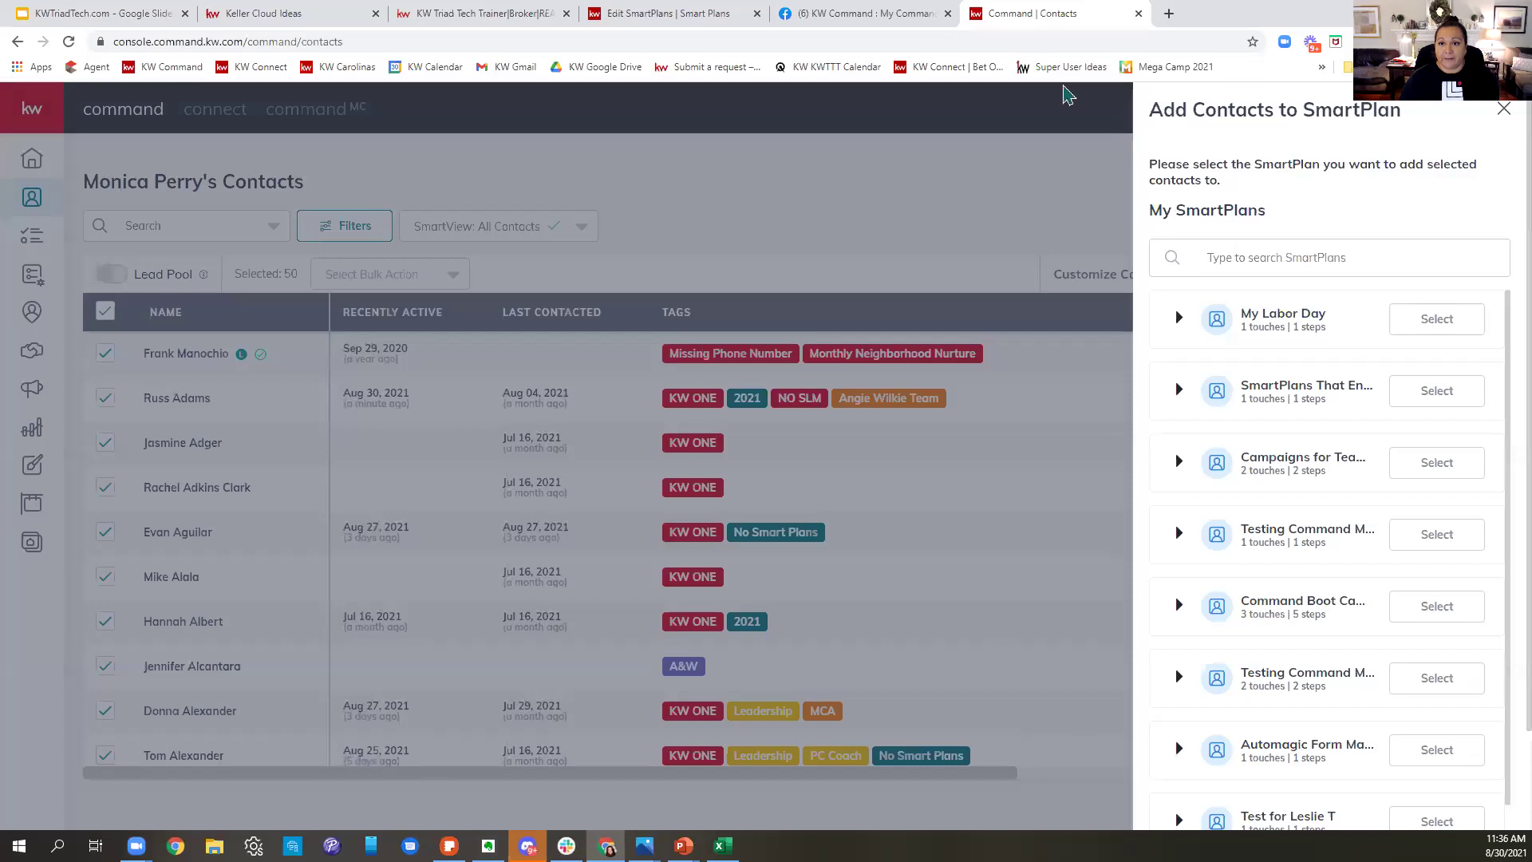
- Close the Labor Day email preview and go back from the My Labor Day editor to My SmartPlans
click(647, 17)
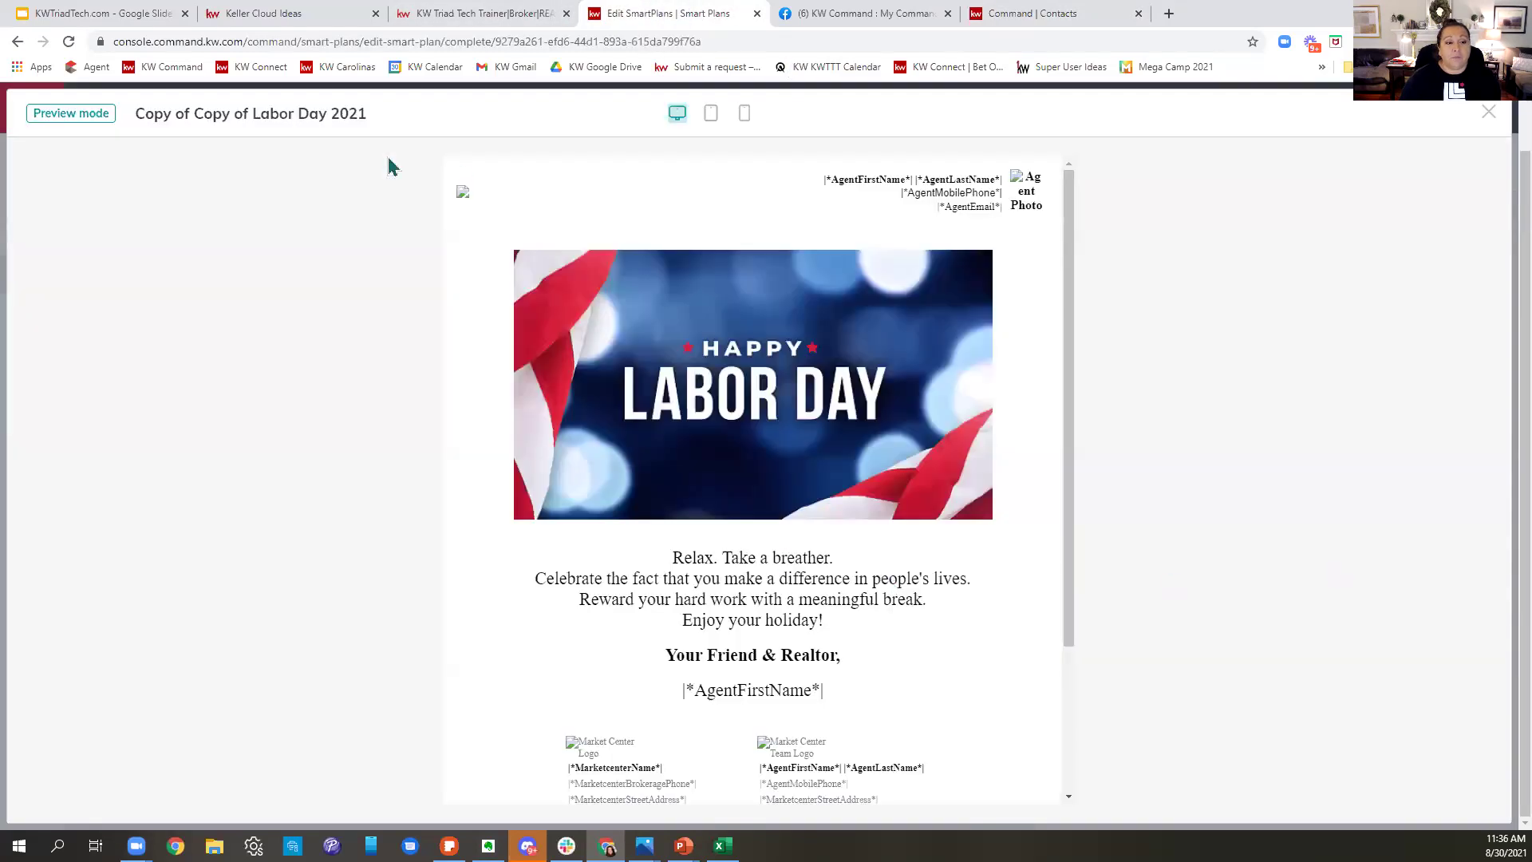
click(1489, 115)
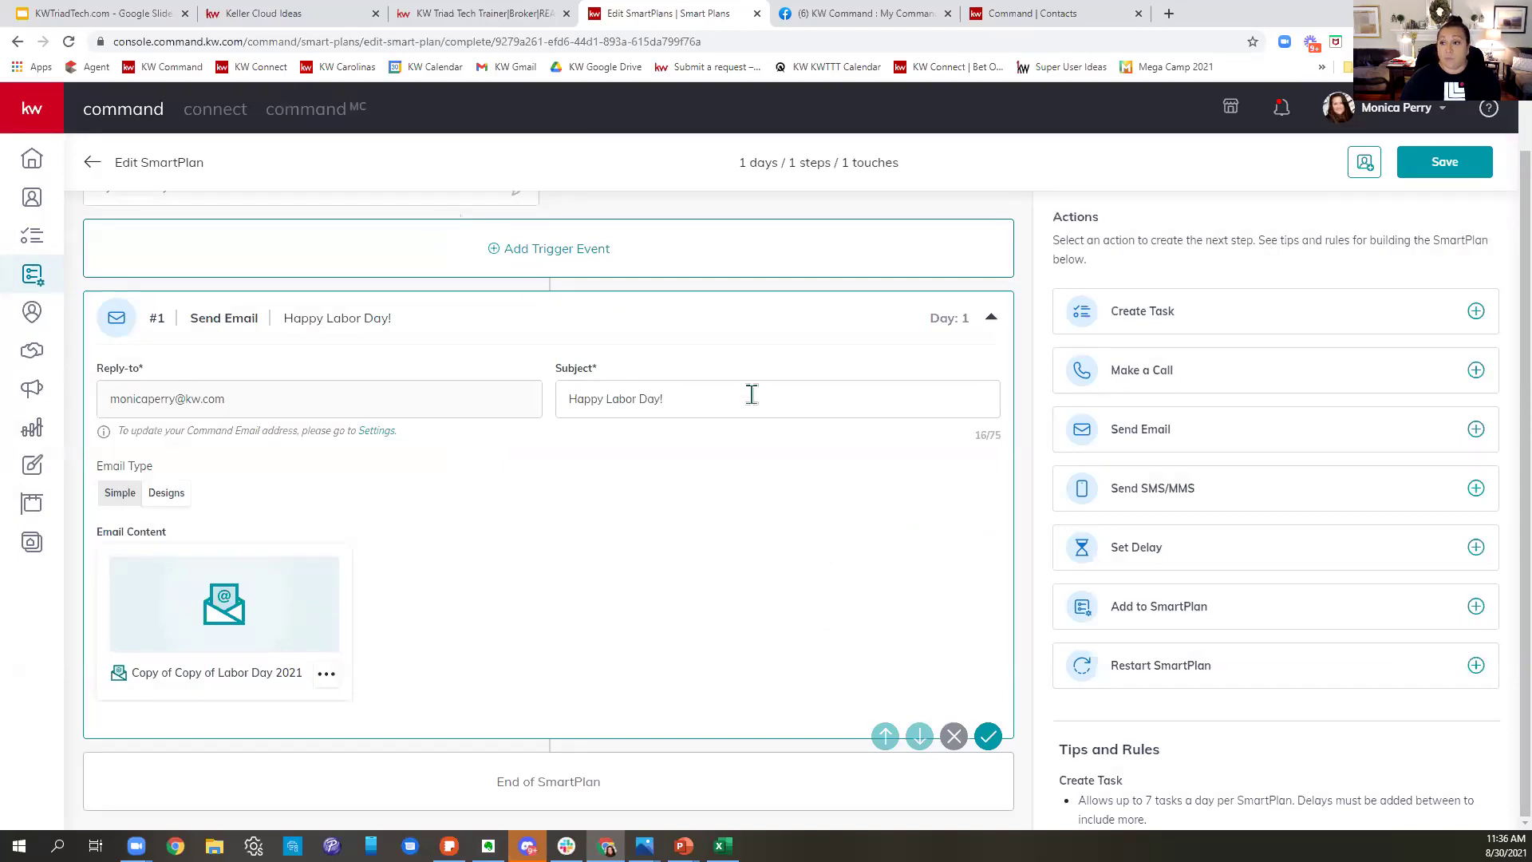
scroll(750, 393, up, 1)
click(92, 162)
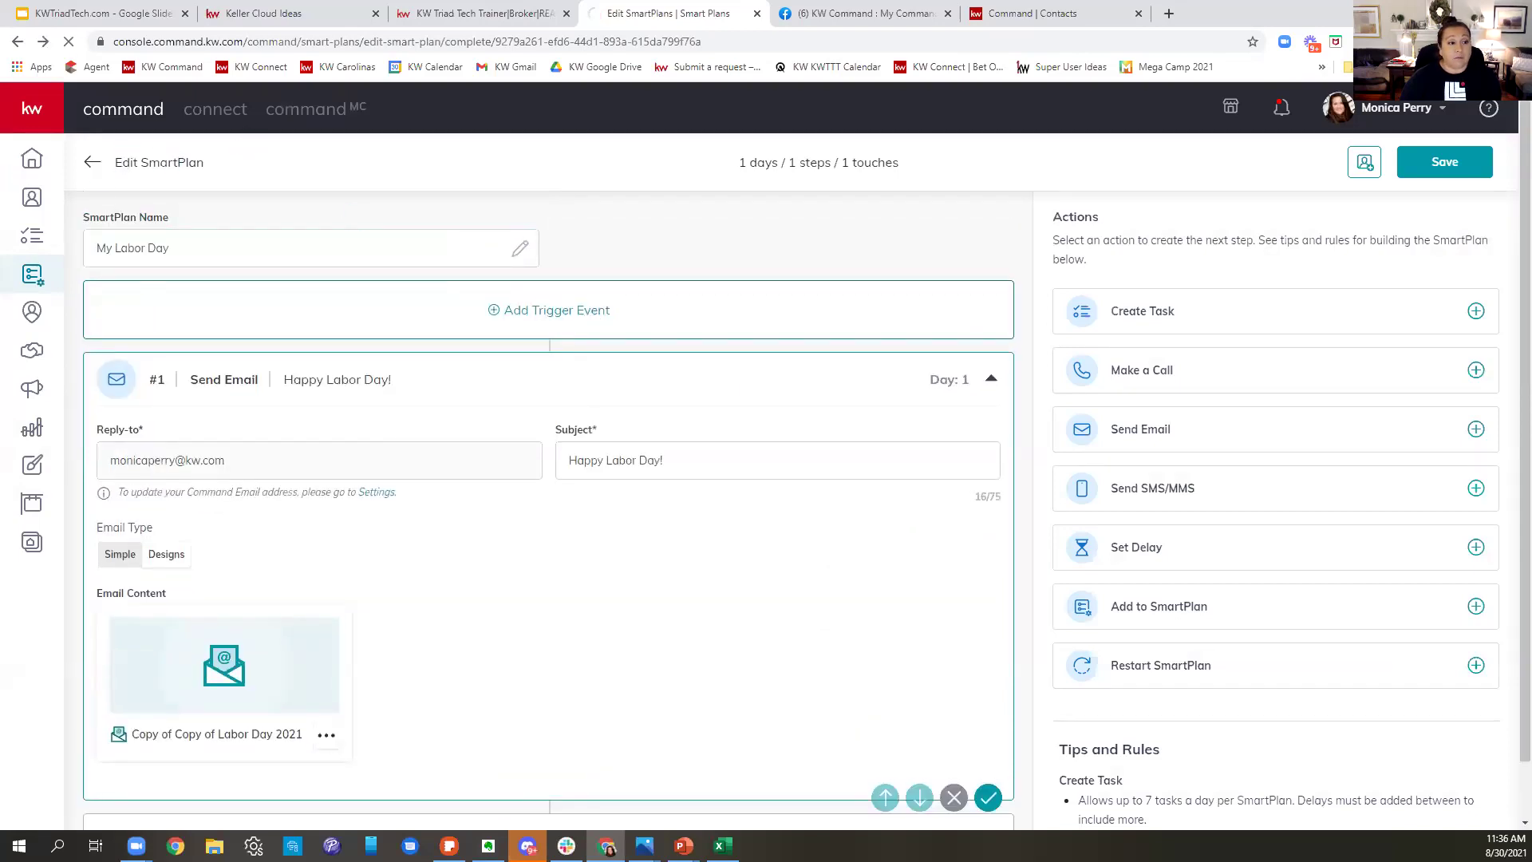
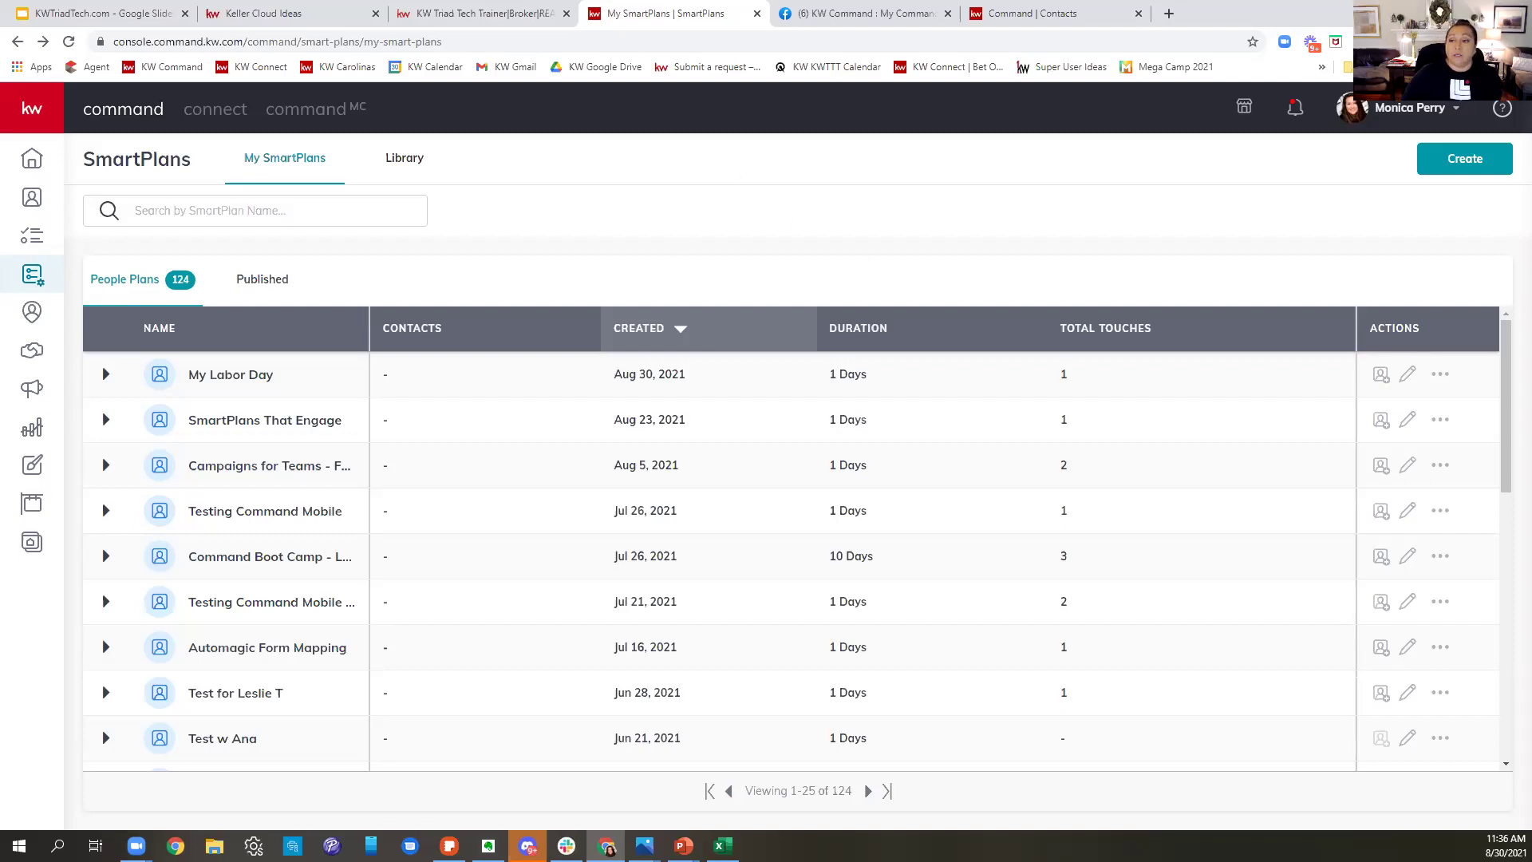
- Create a new SmartPlan named 'Test 8.30.21 Boot Camp'
click(1487, 176)
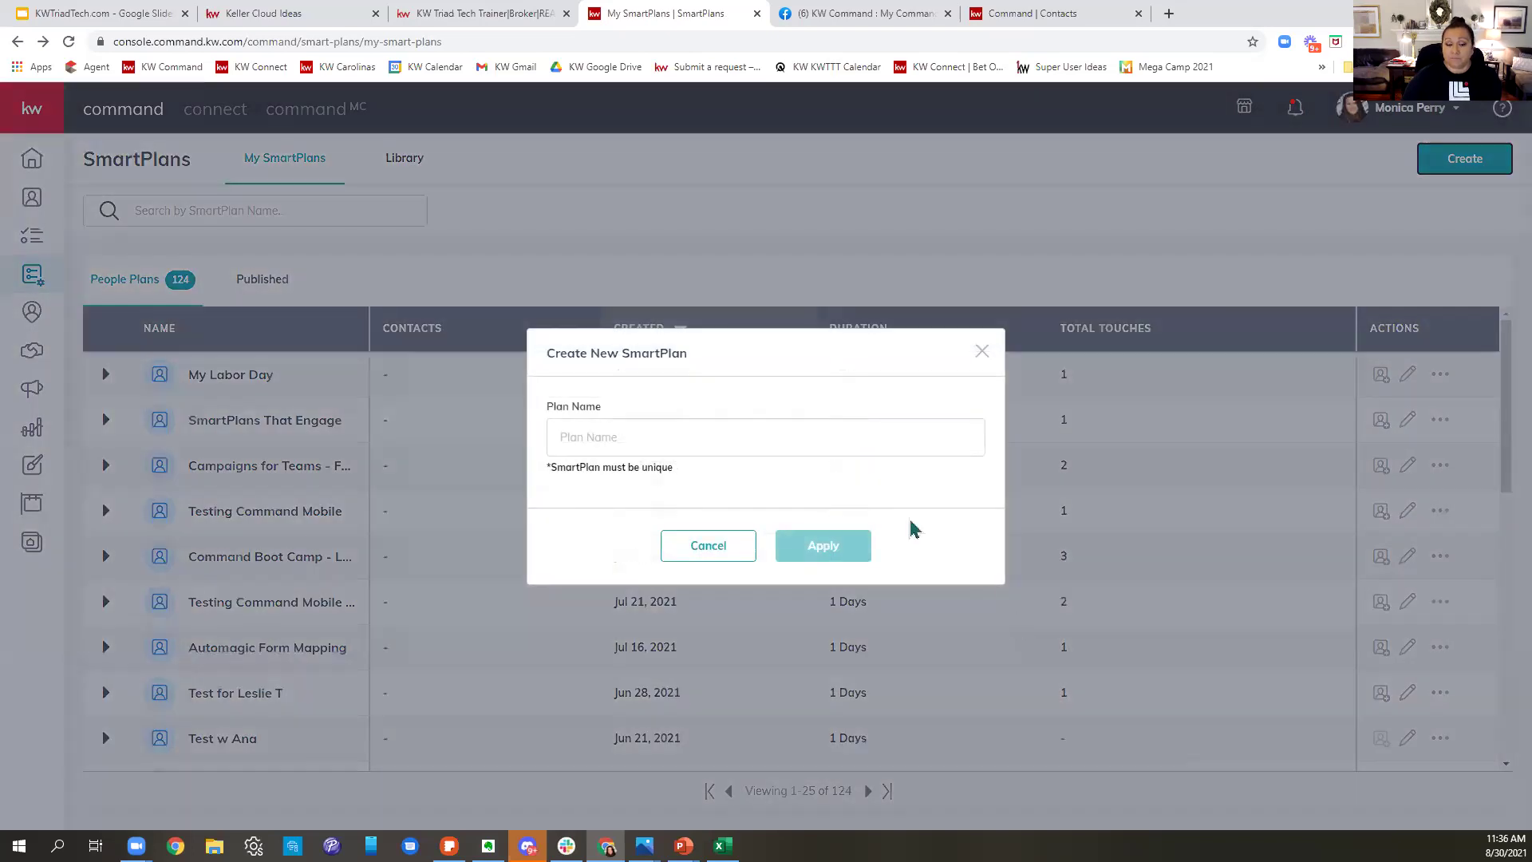
click(842, 450)
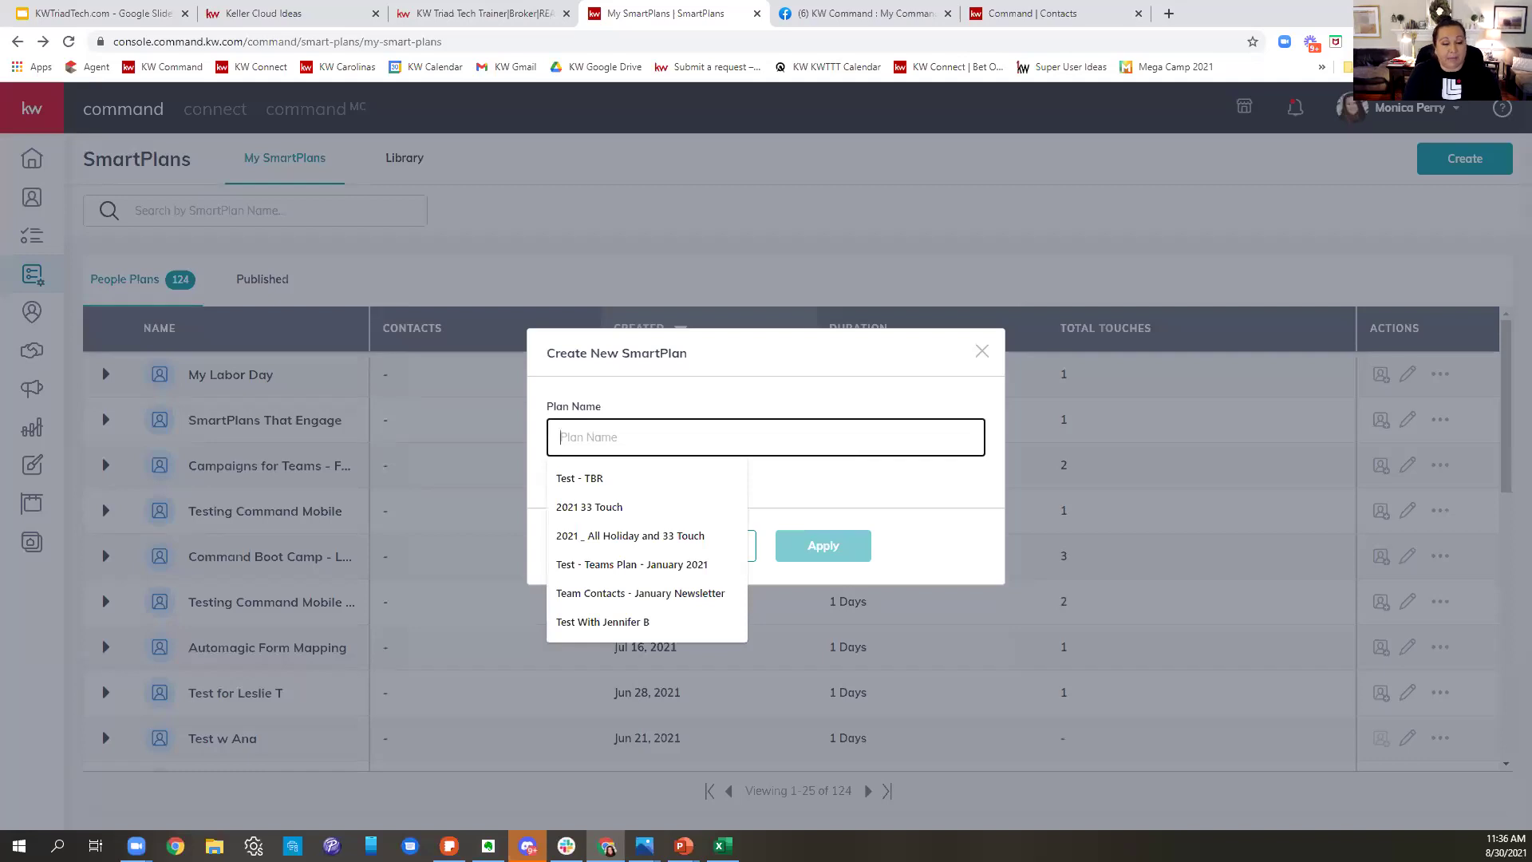
text(Test)
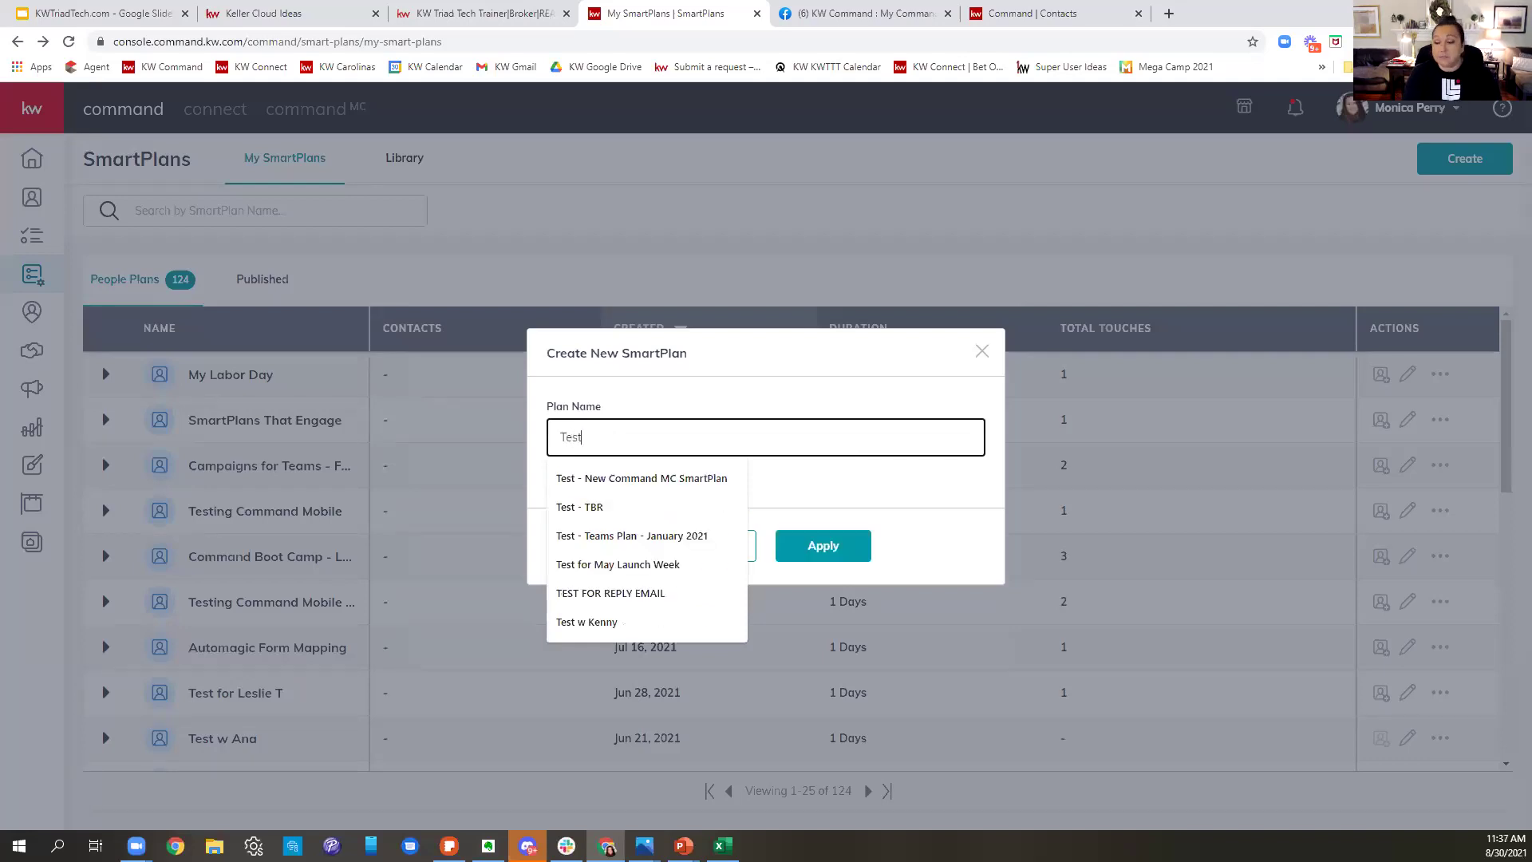
text( 8.)
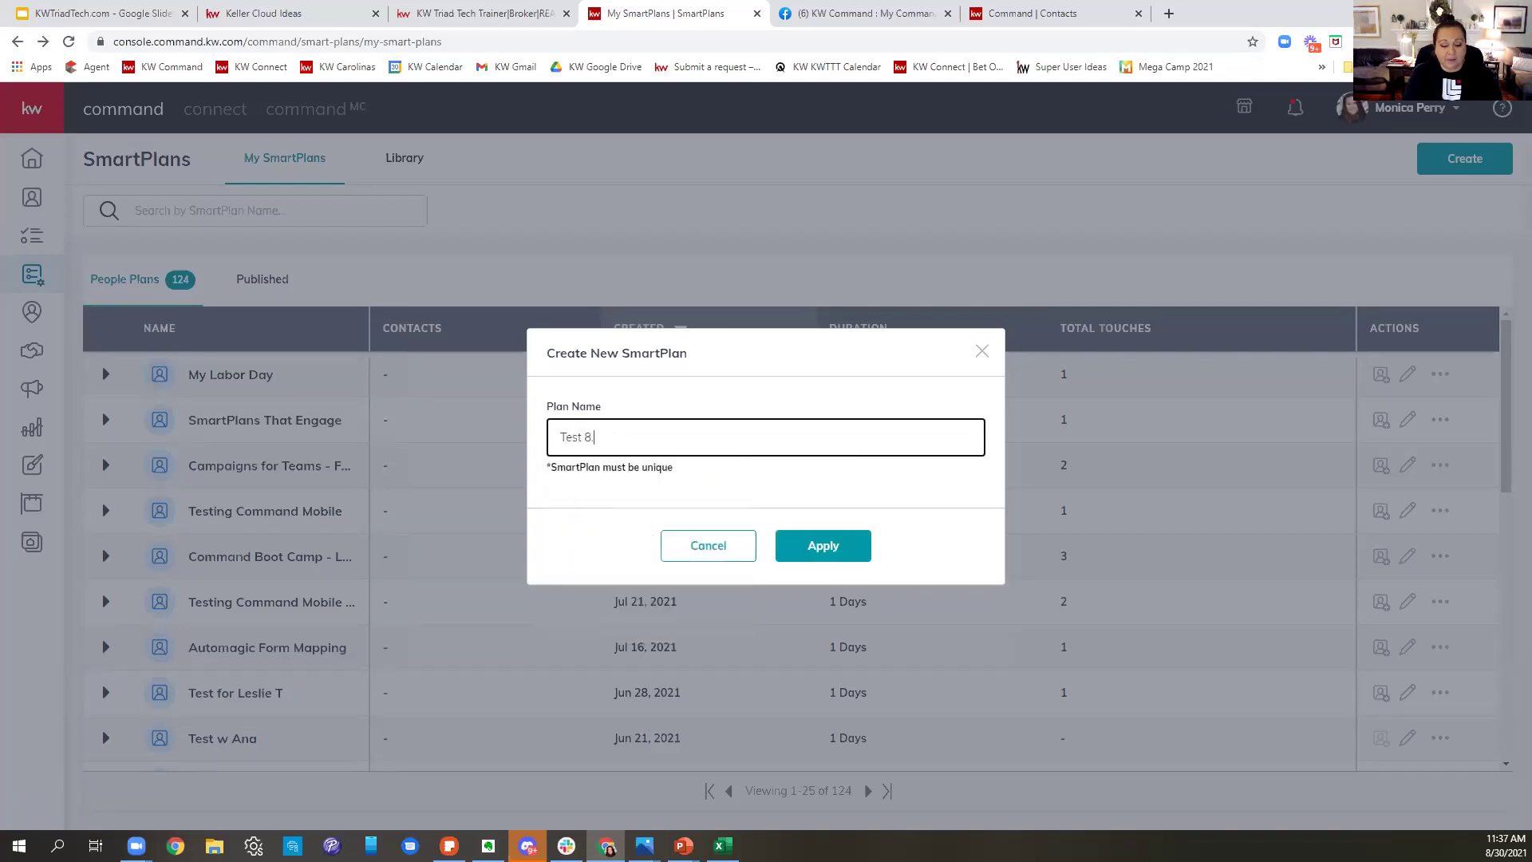
text(3021)
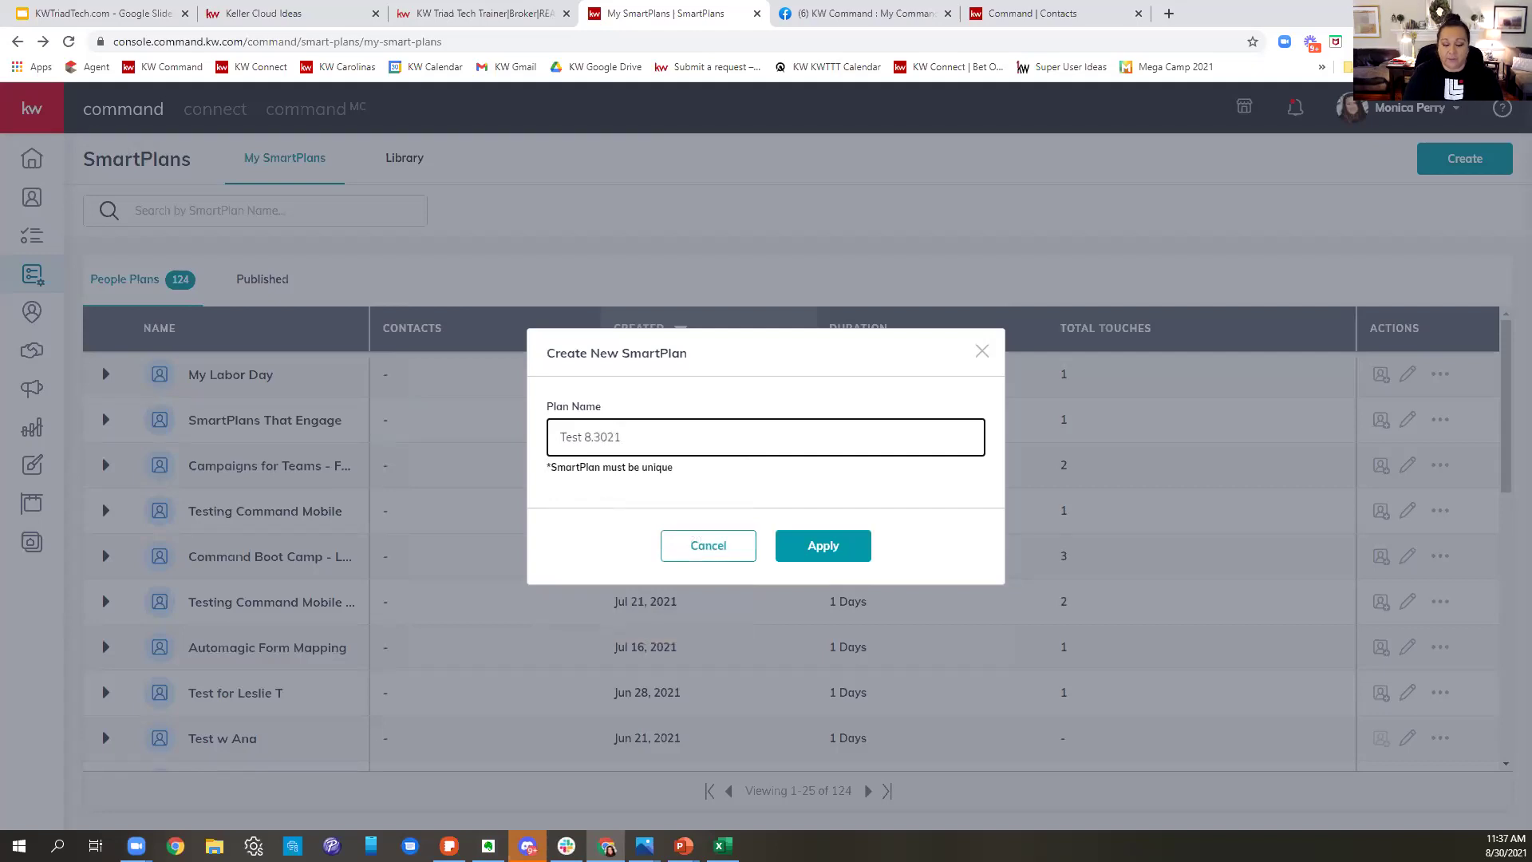
text(.)
click(683, 444)
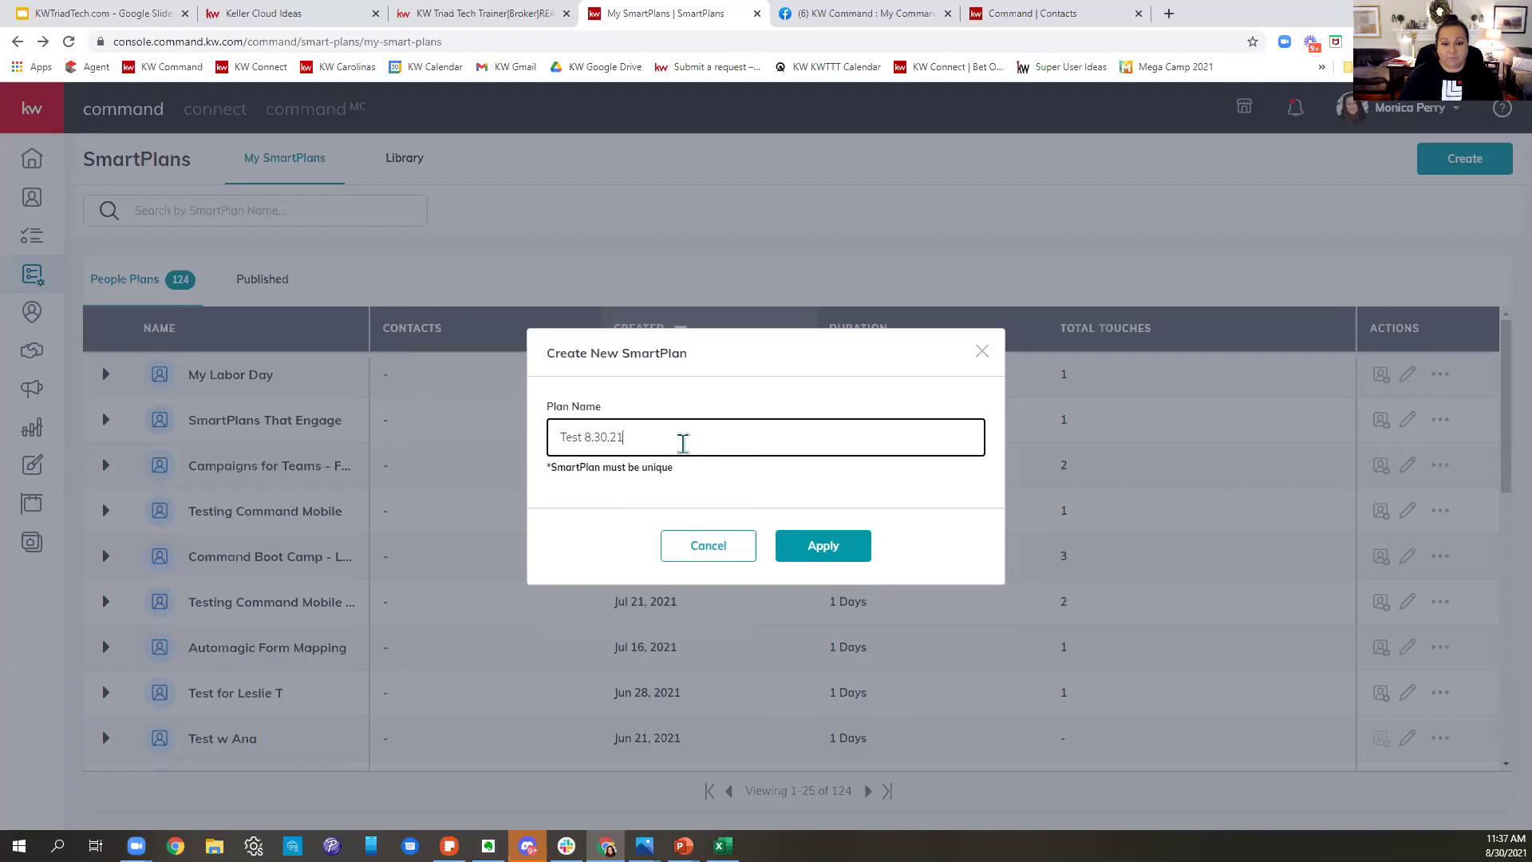
text(Boot Camp)
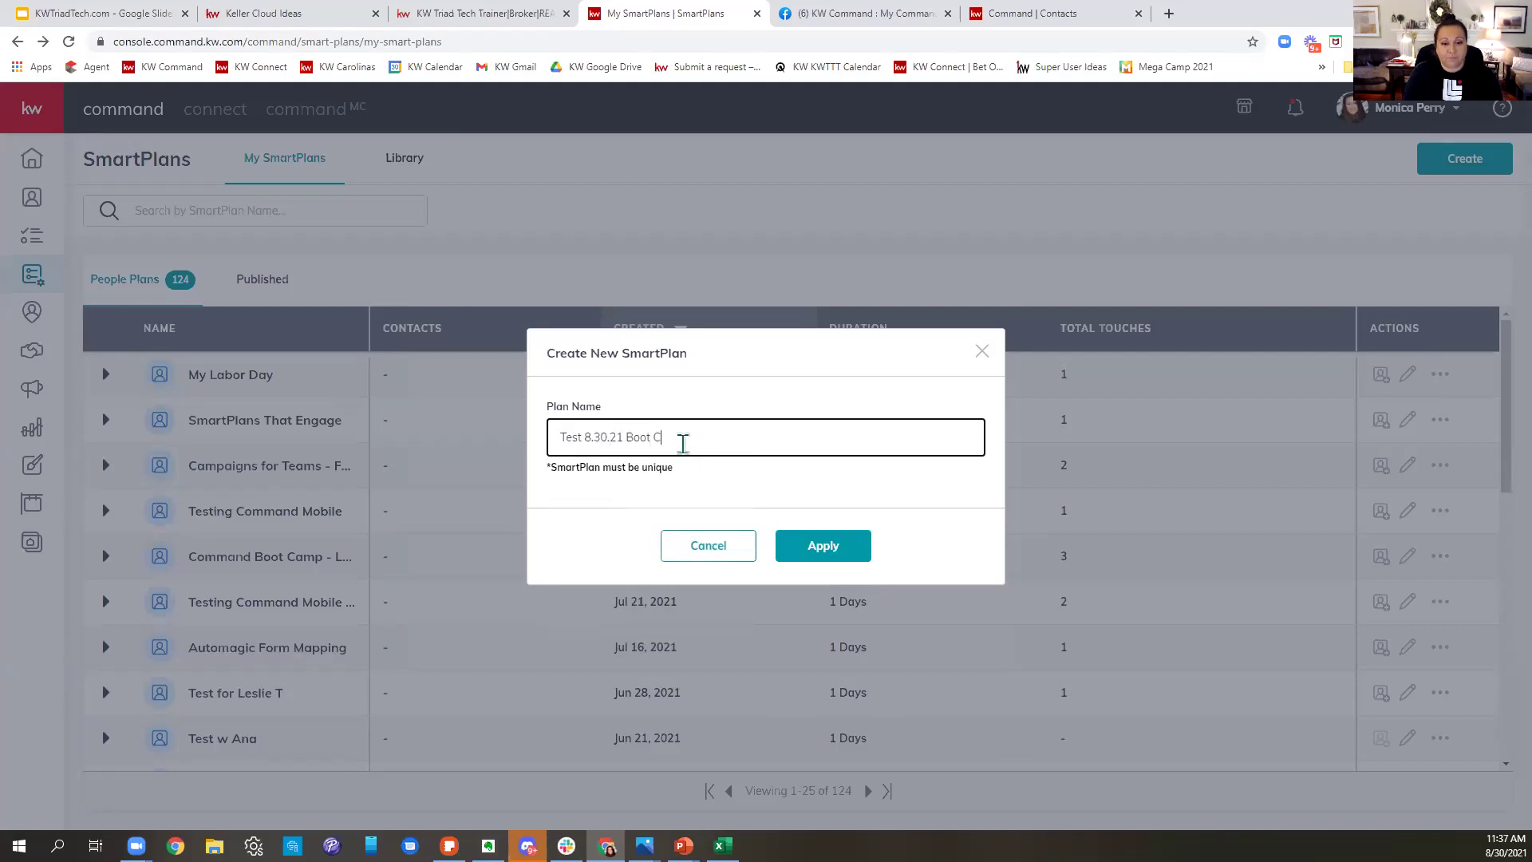
click(827, 549)
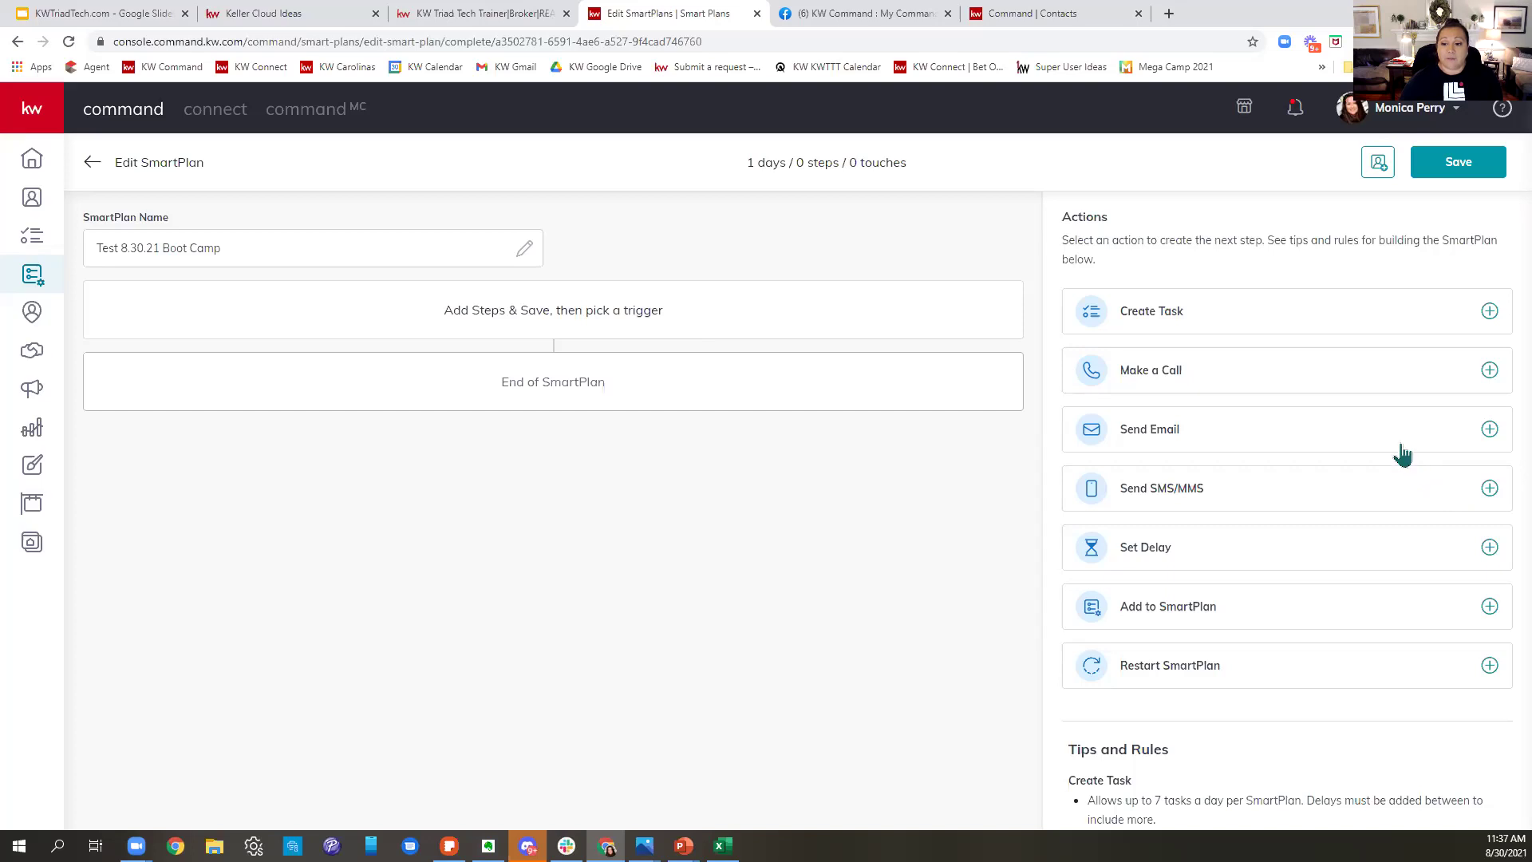
- Add a Make a Call step whose task name is 'Call' plus first name, last name and phone placeholders
click(1227, 384)
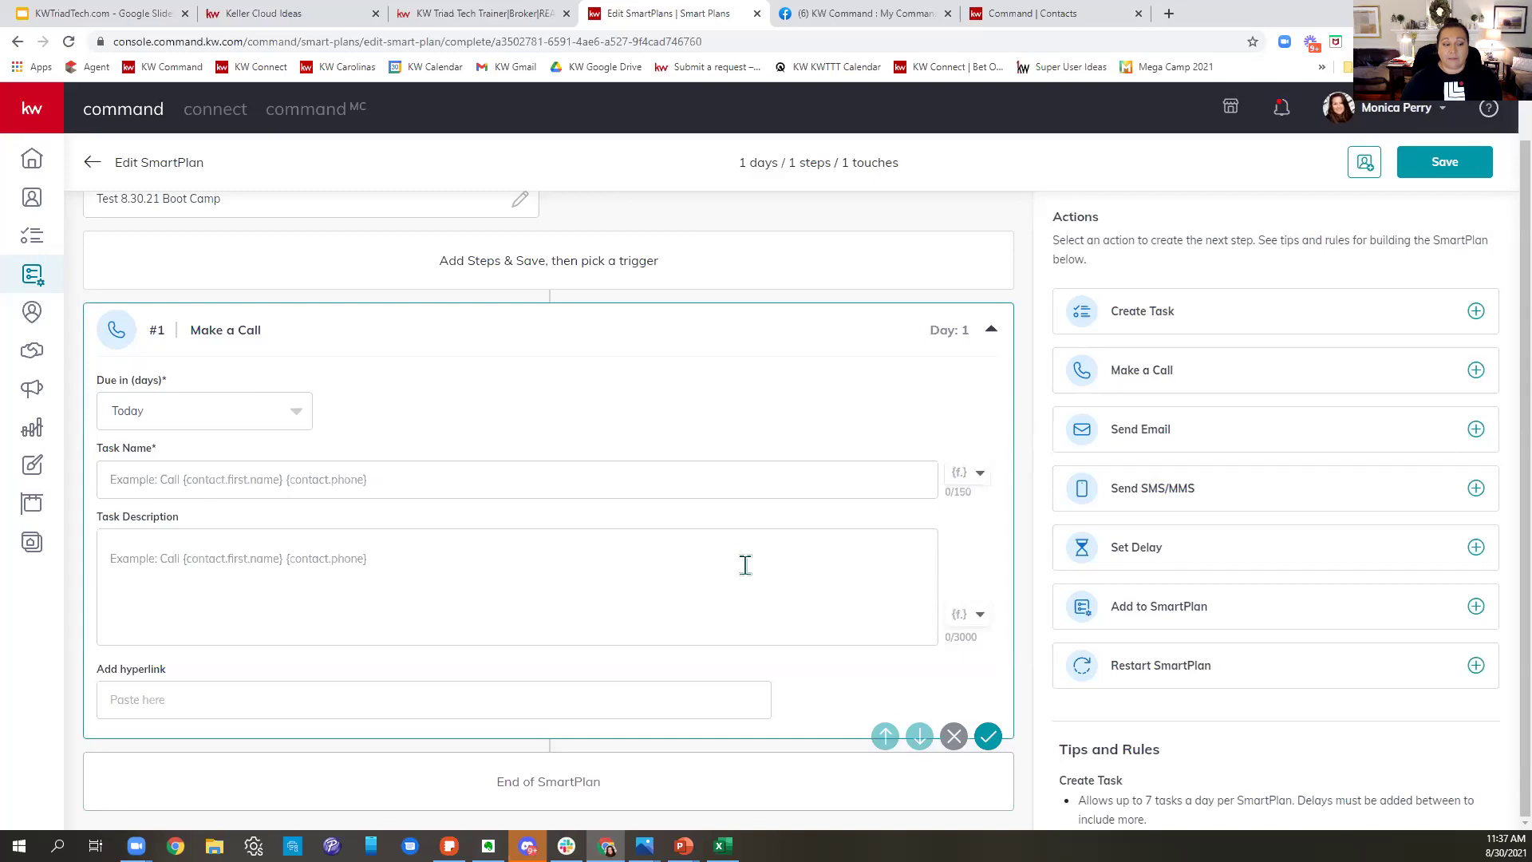
click(127, 490)
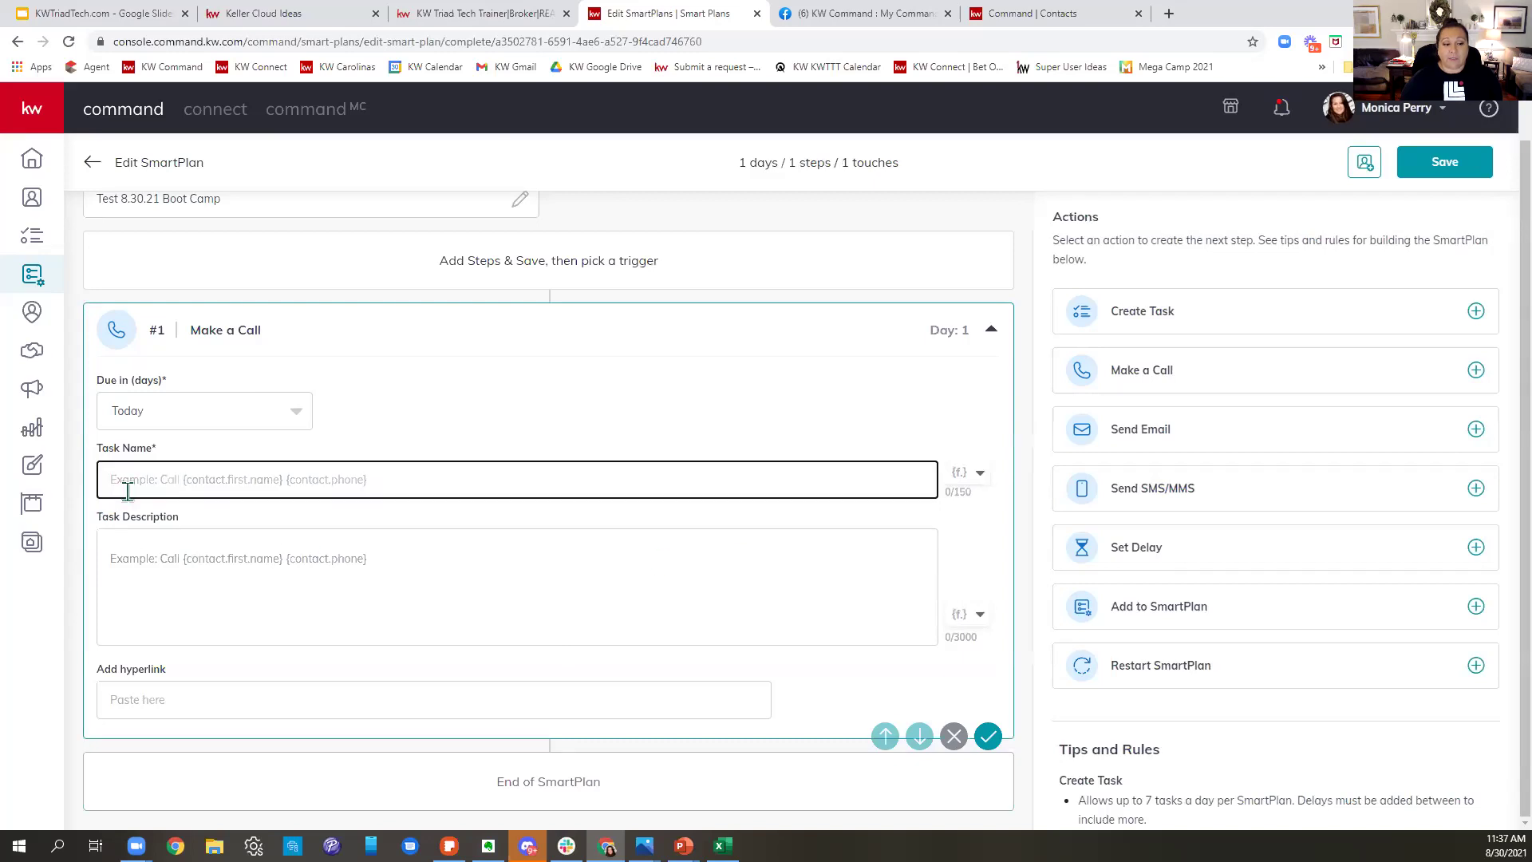
text(Call)
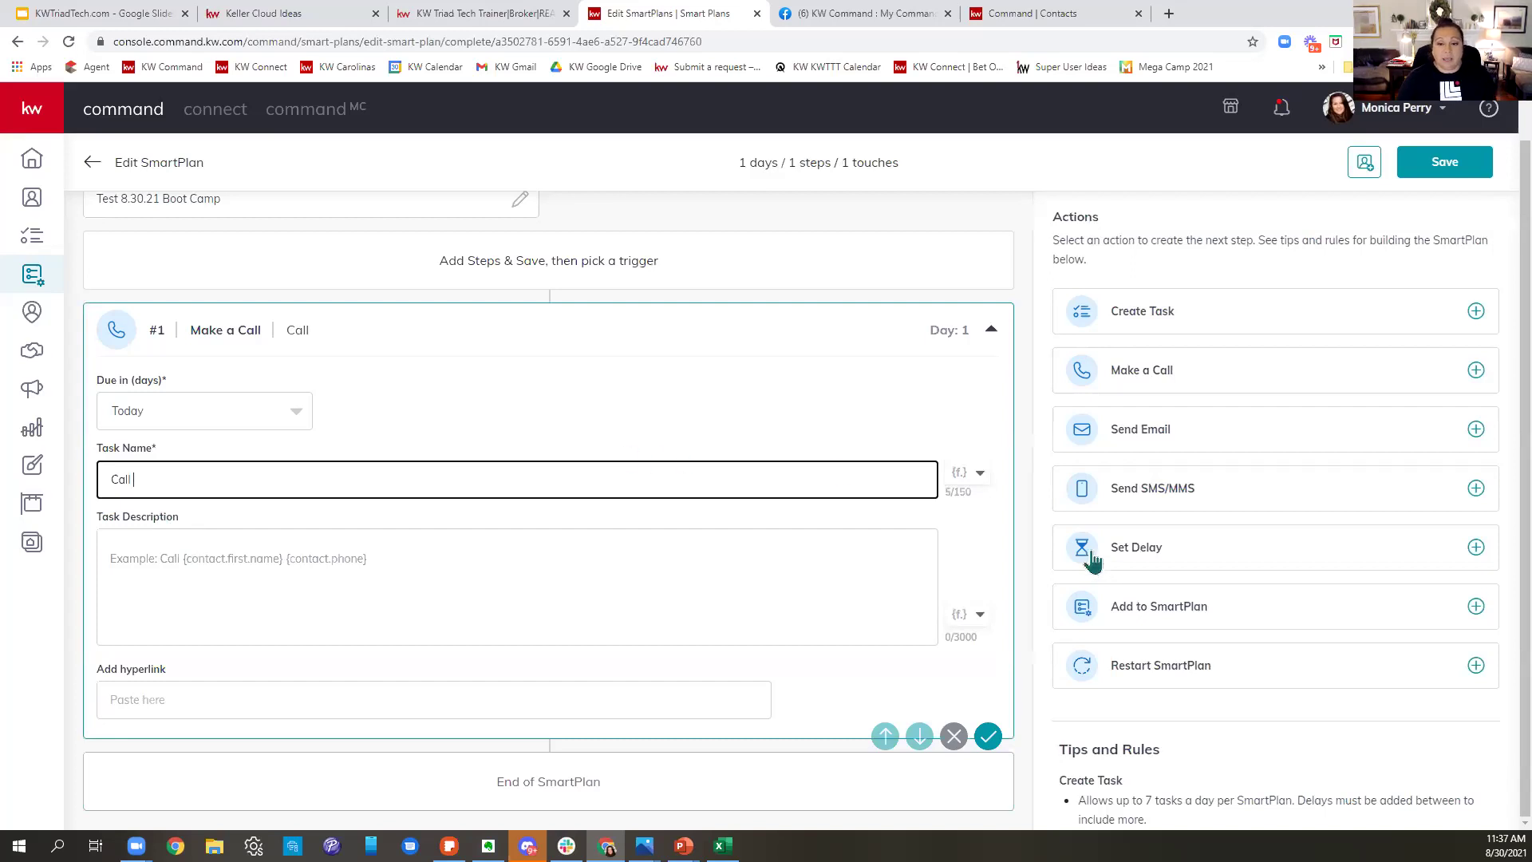
click(976, 483)
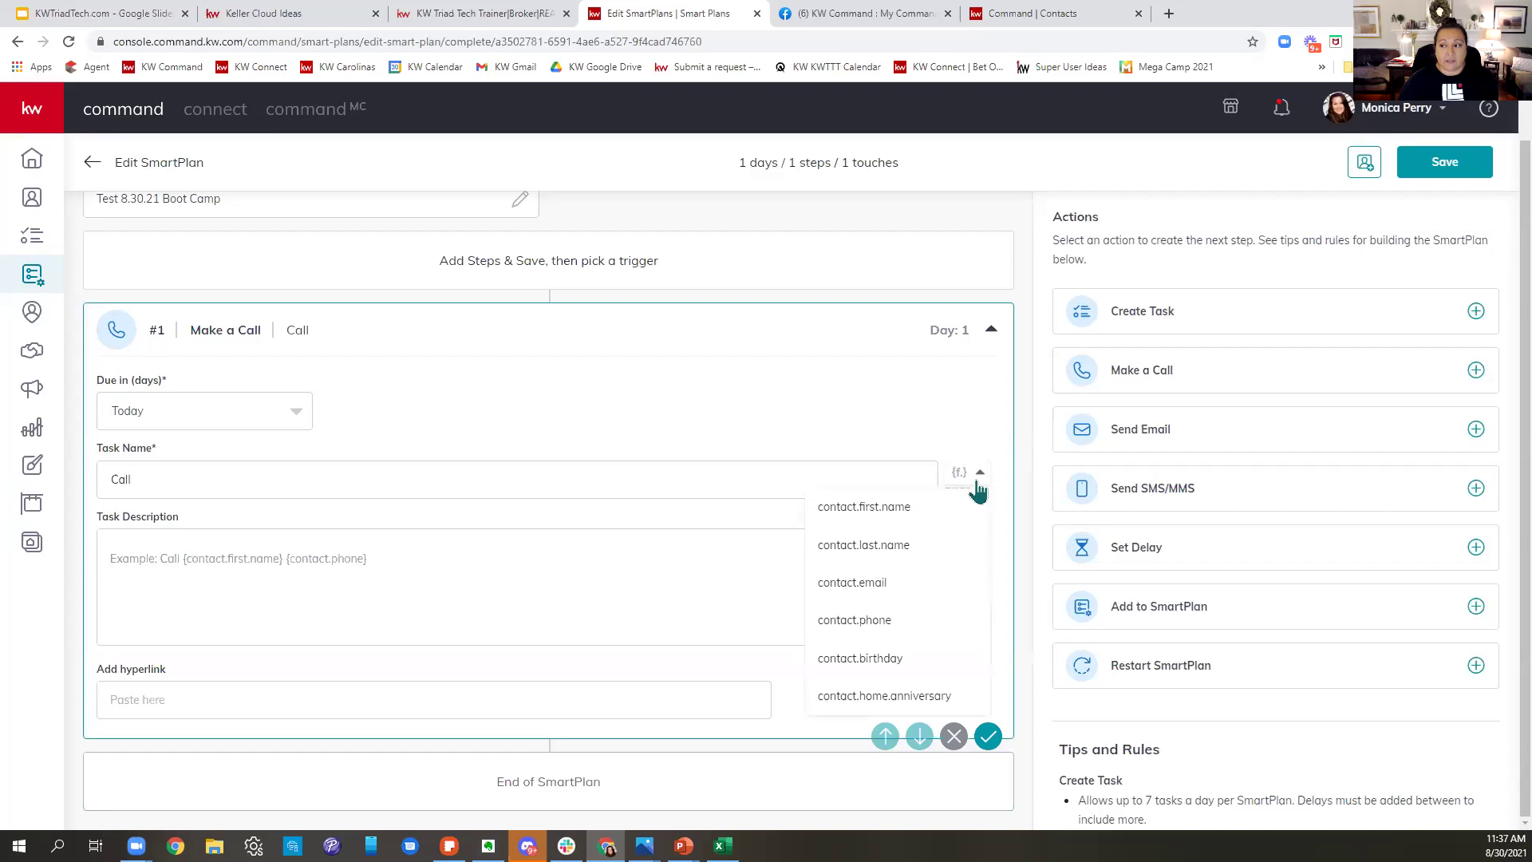
click(938, 517)
click(979, 478)
click(904, 551)
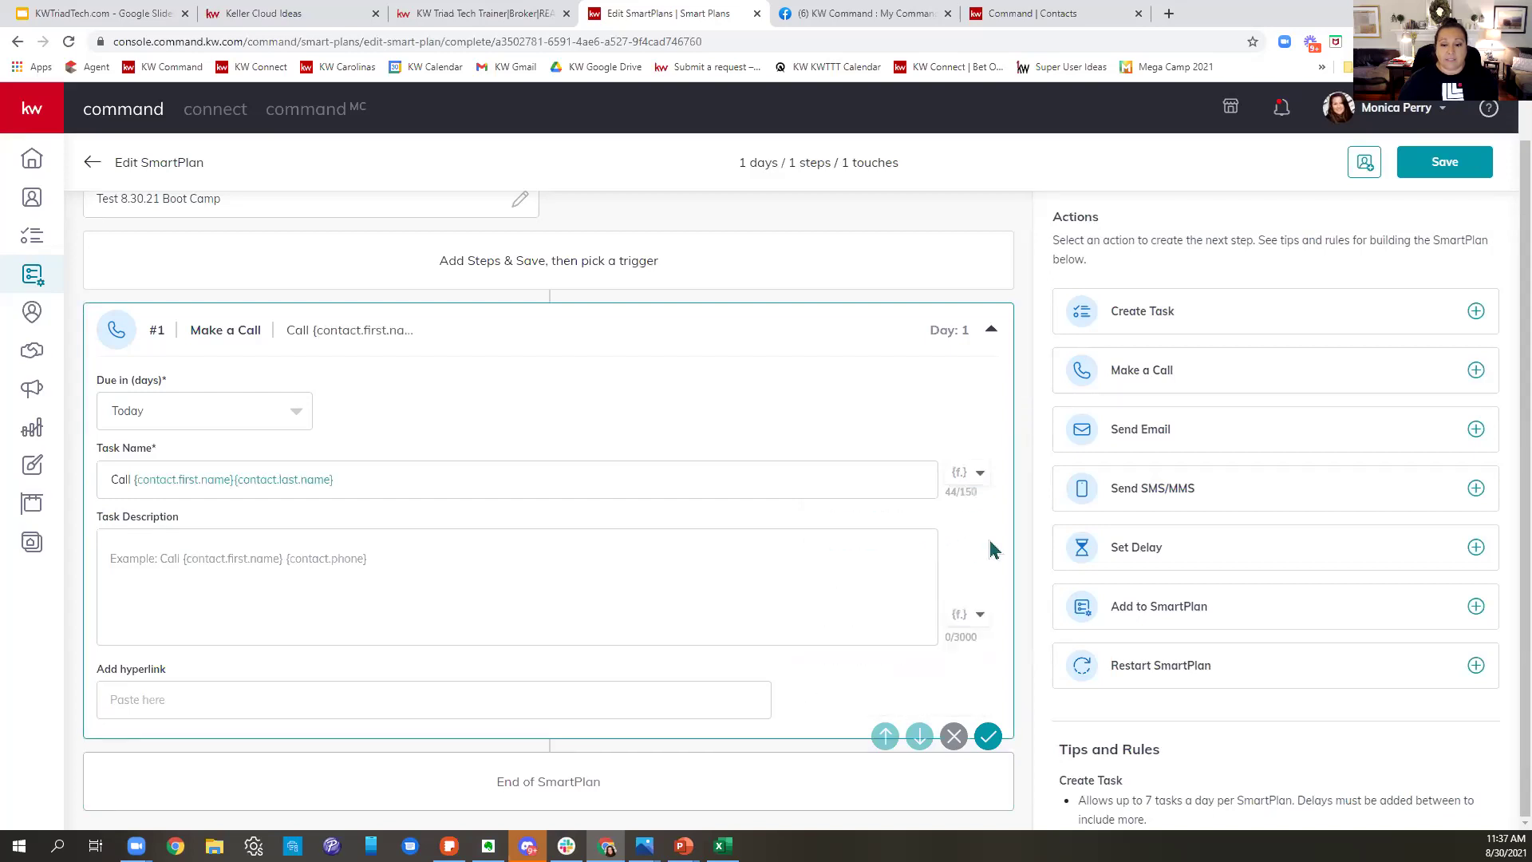
click(974, 483)
click(866, 624)
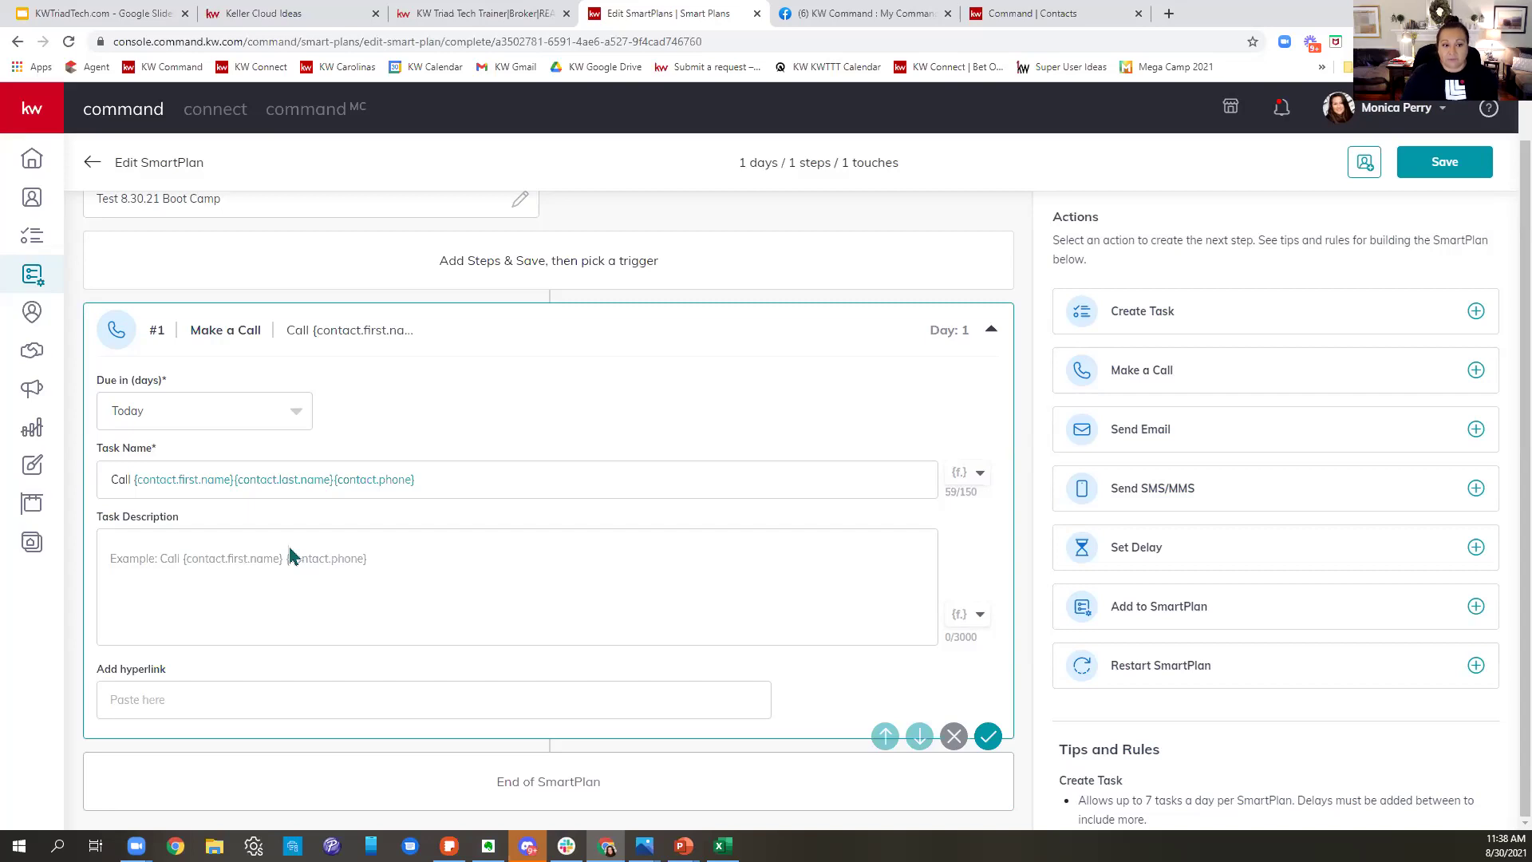
- Begin the call task description with a 'Happy Labor Day!' greeting
click(280, 550)
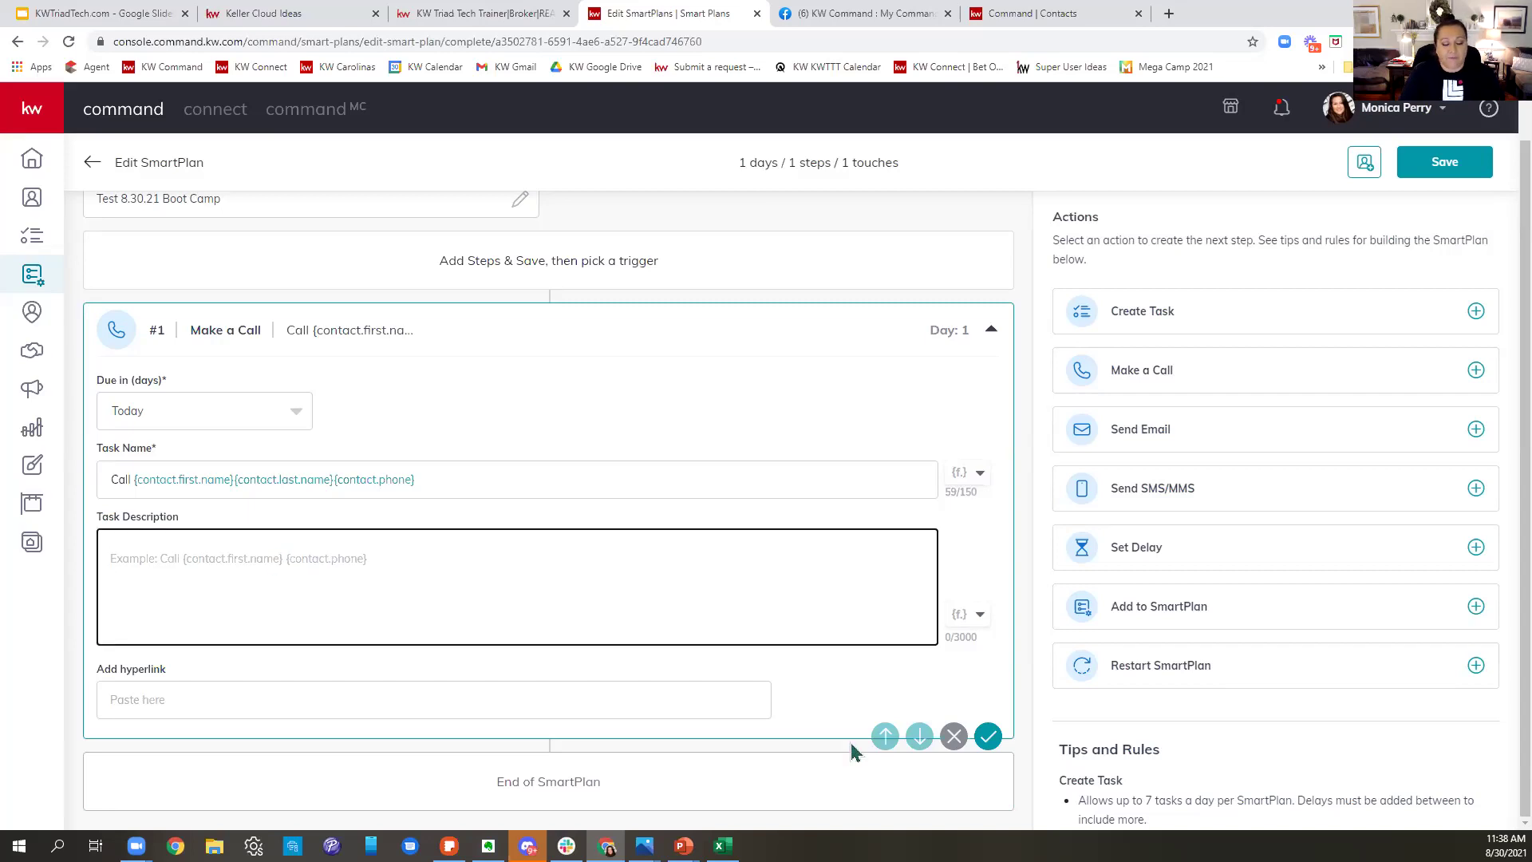
text(Call to )
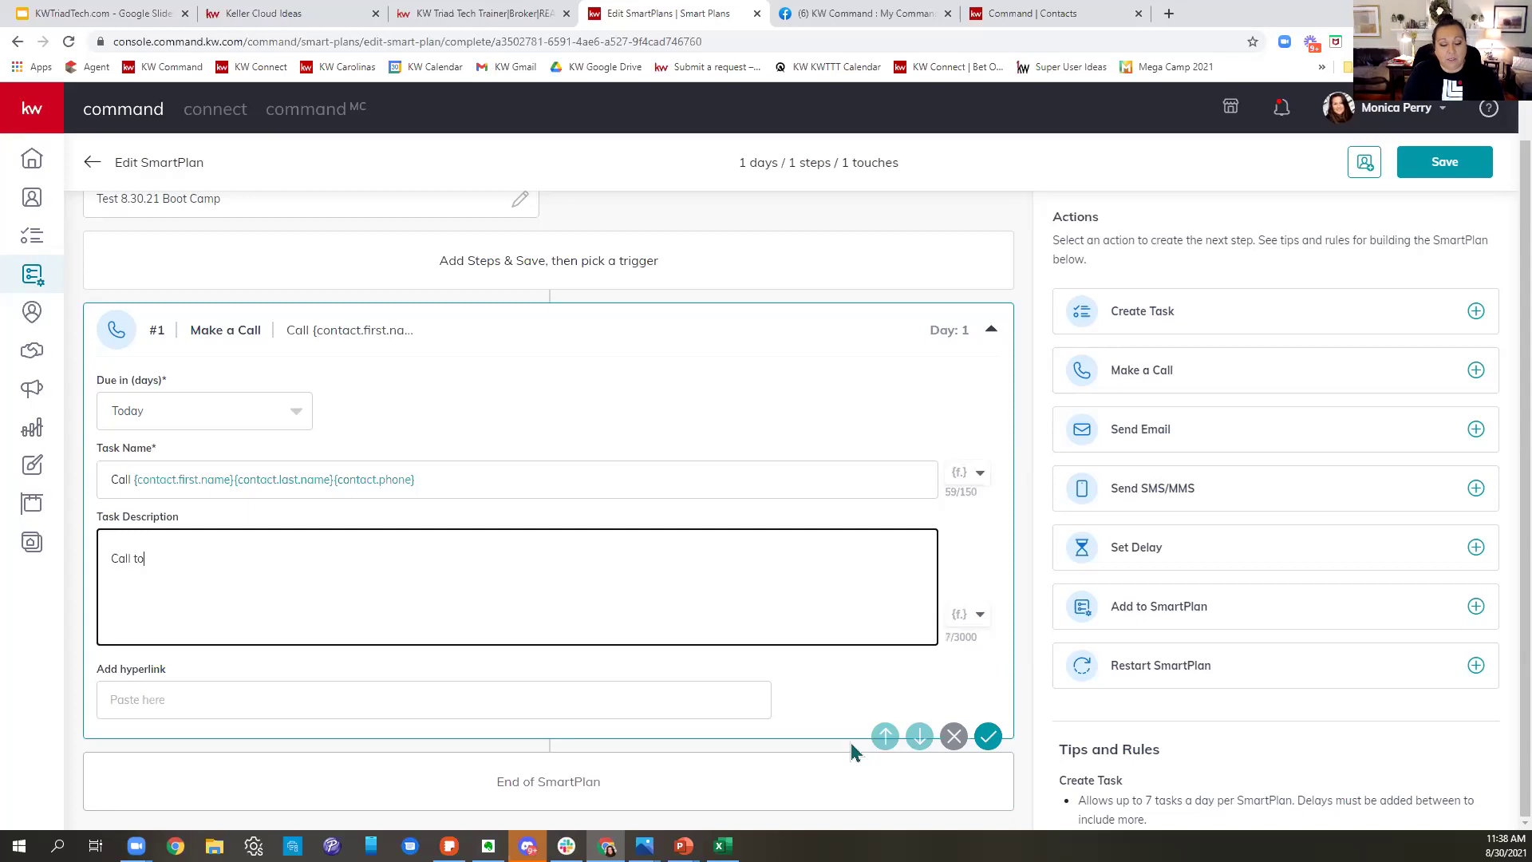
text(say hel)
key(BackSpace)
key(BackSpace)
key(BackSpace)
text(Hap)
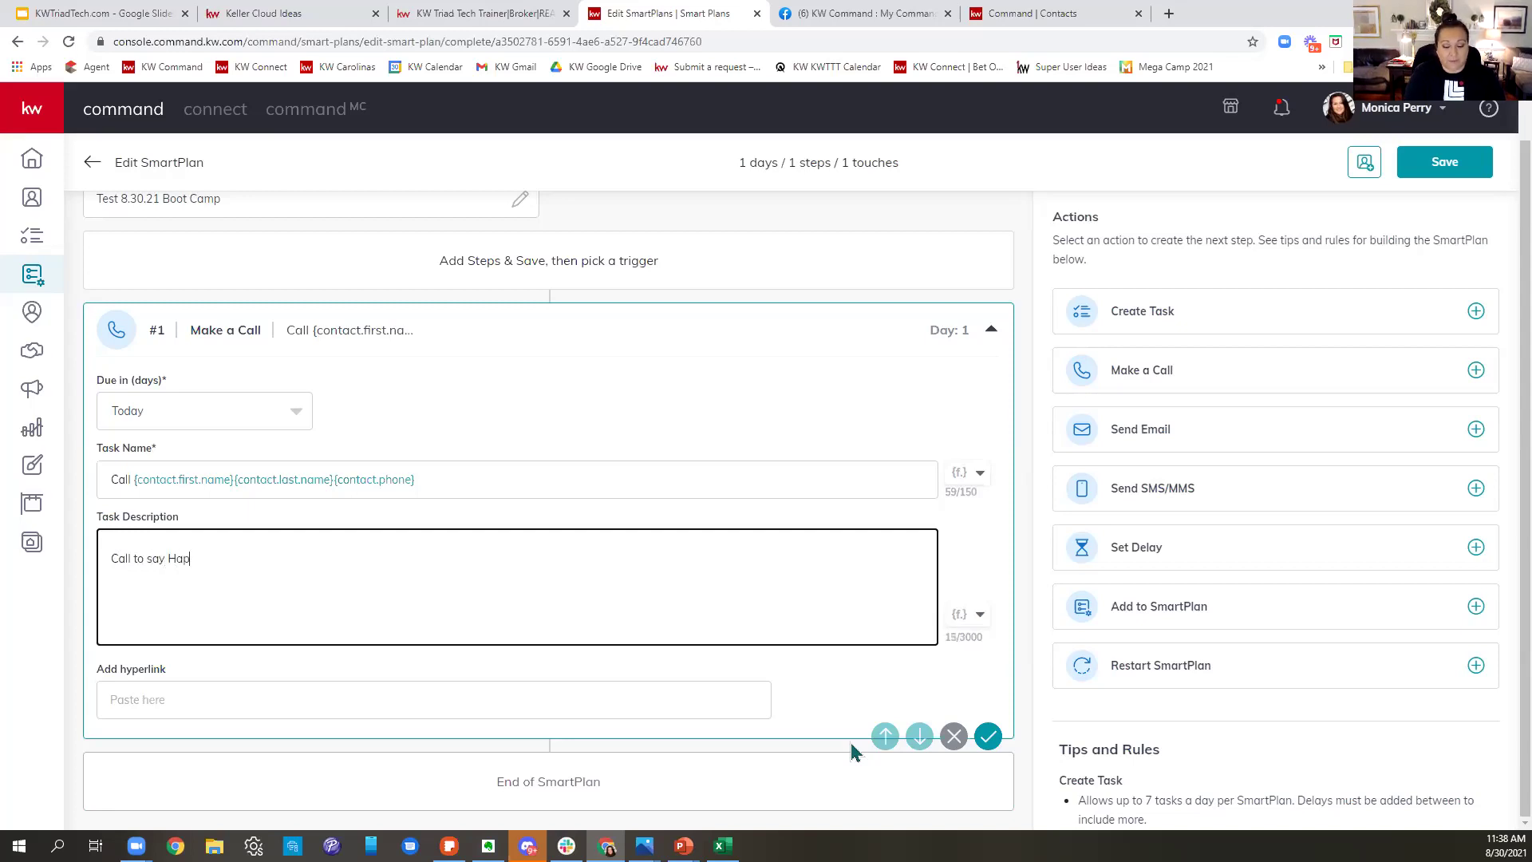
text(py Labor Day)
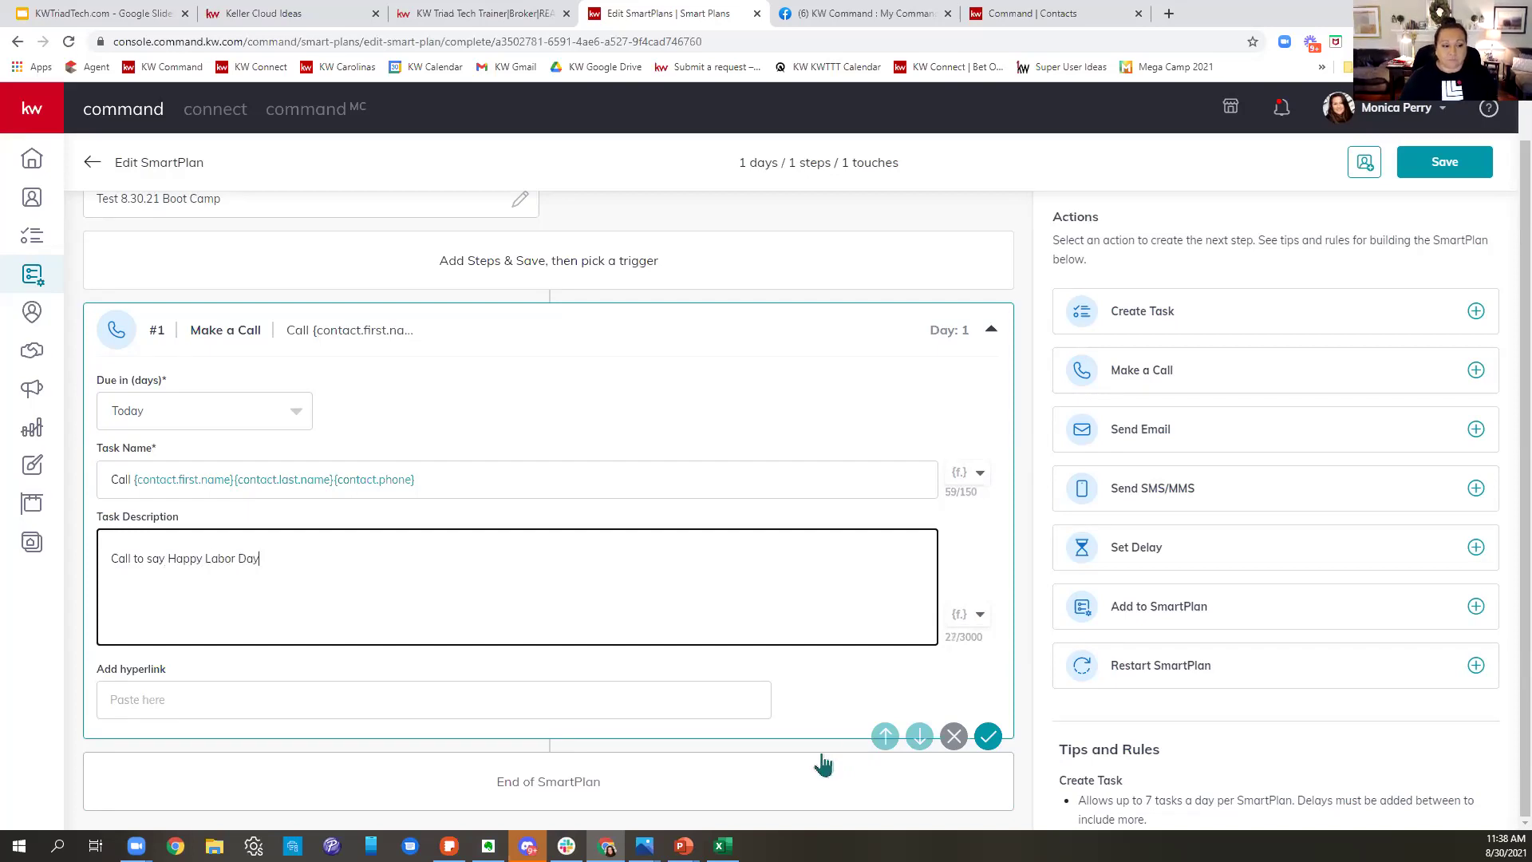
text(!)
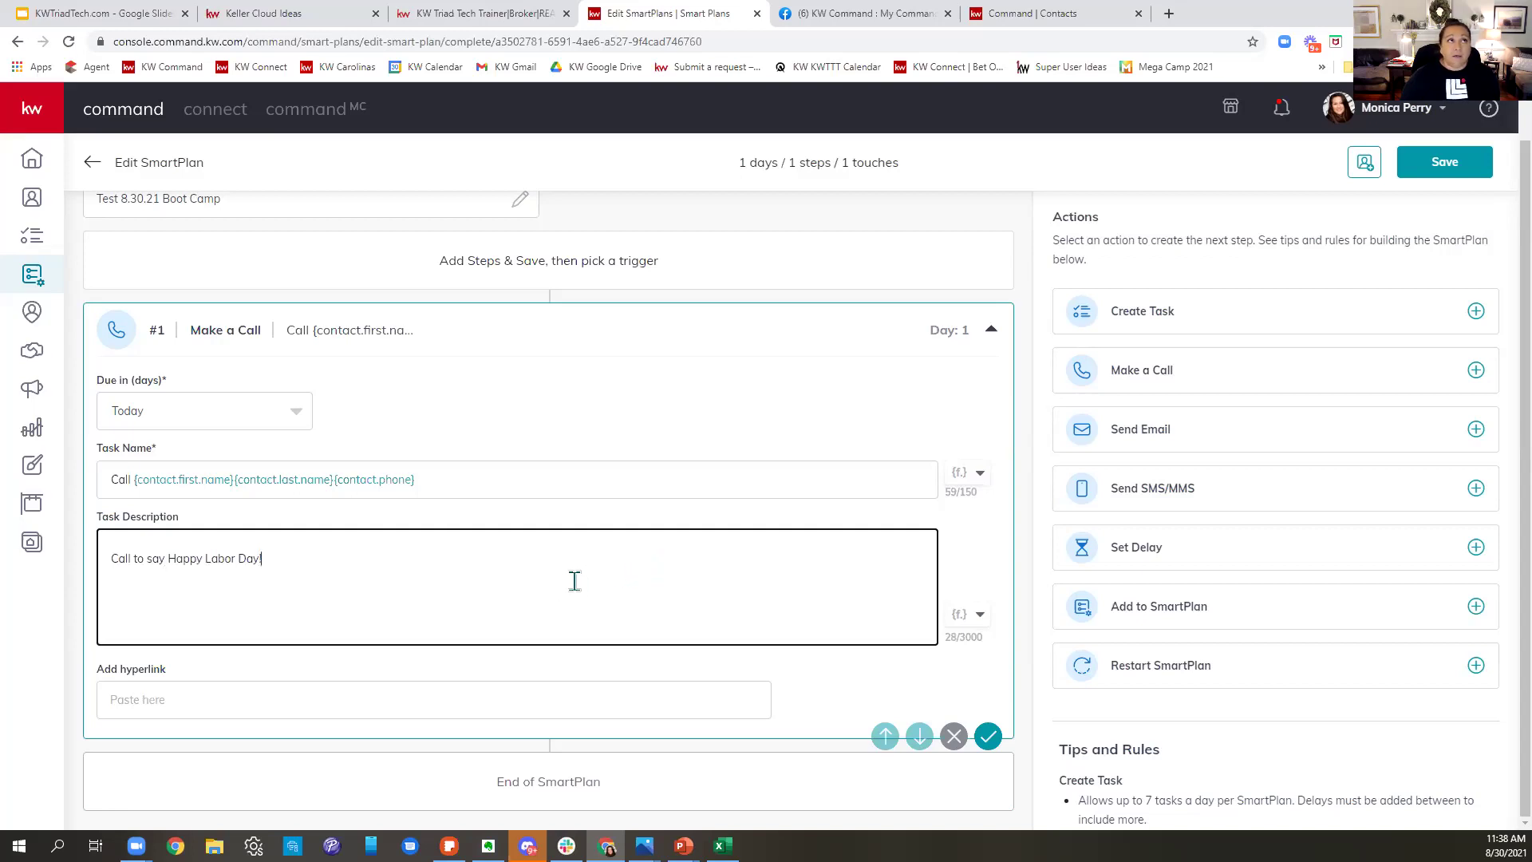
click(638, 656)
click(334, 571)
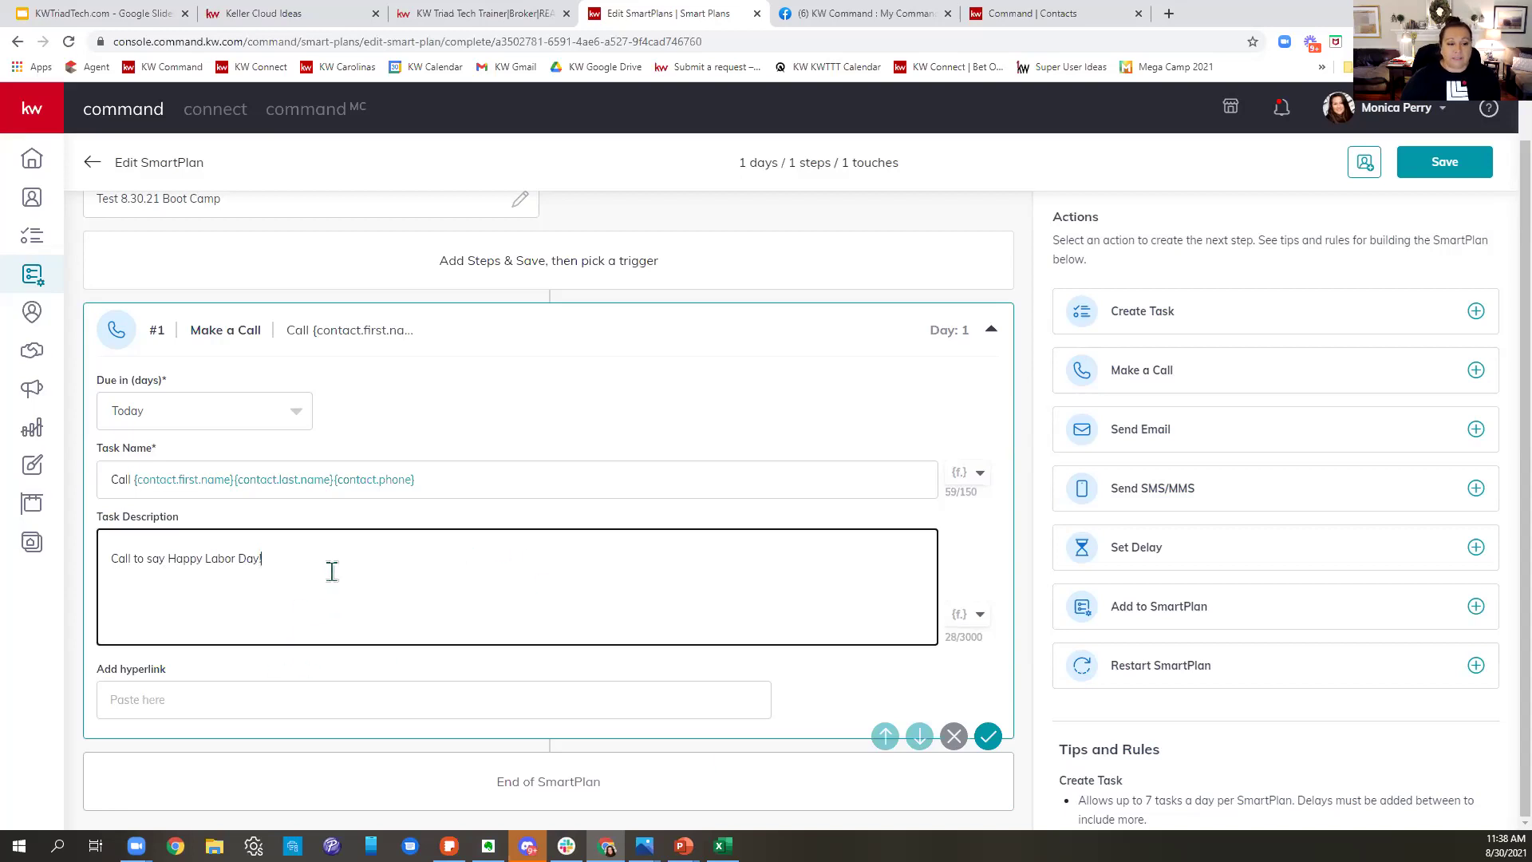
- Add the contest invite and the 6pm Sunday 6.5.21 deadline reminder, then save the step
text(Invit)
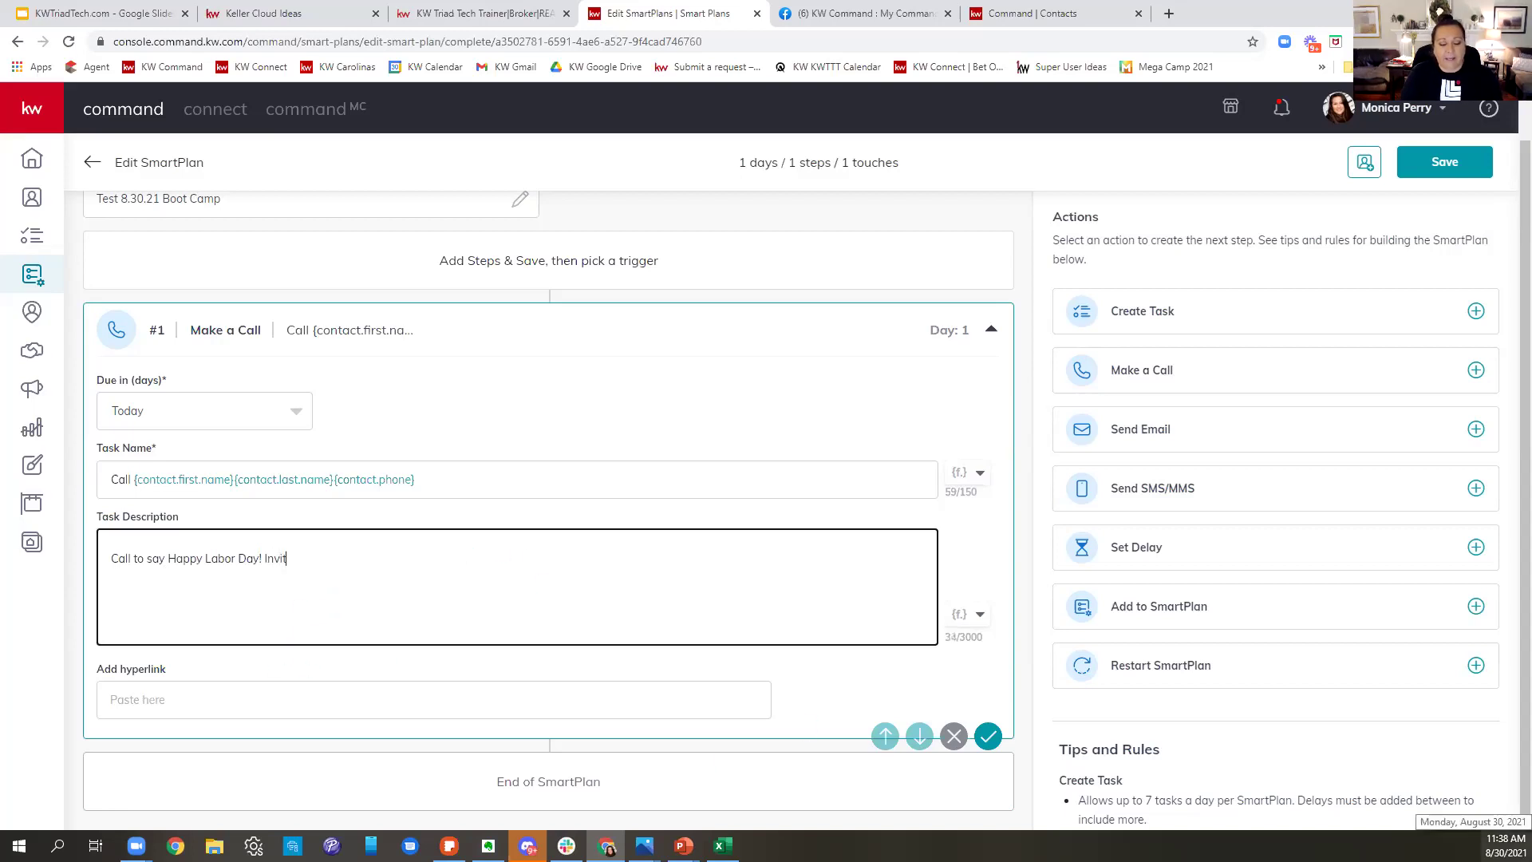
text(e to enter yo)
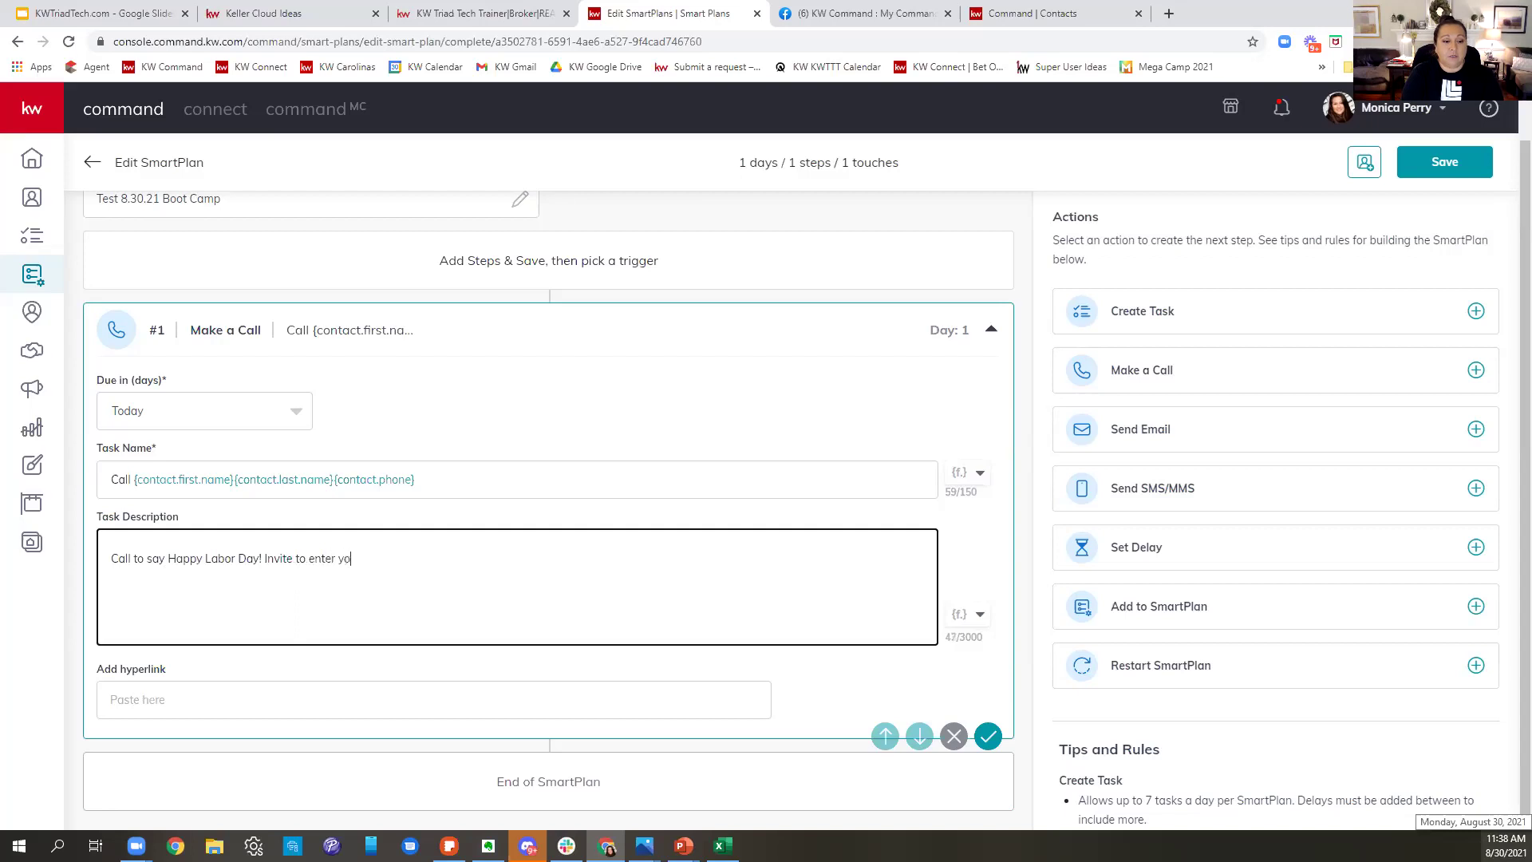
text(ur contes)
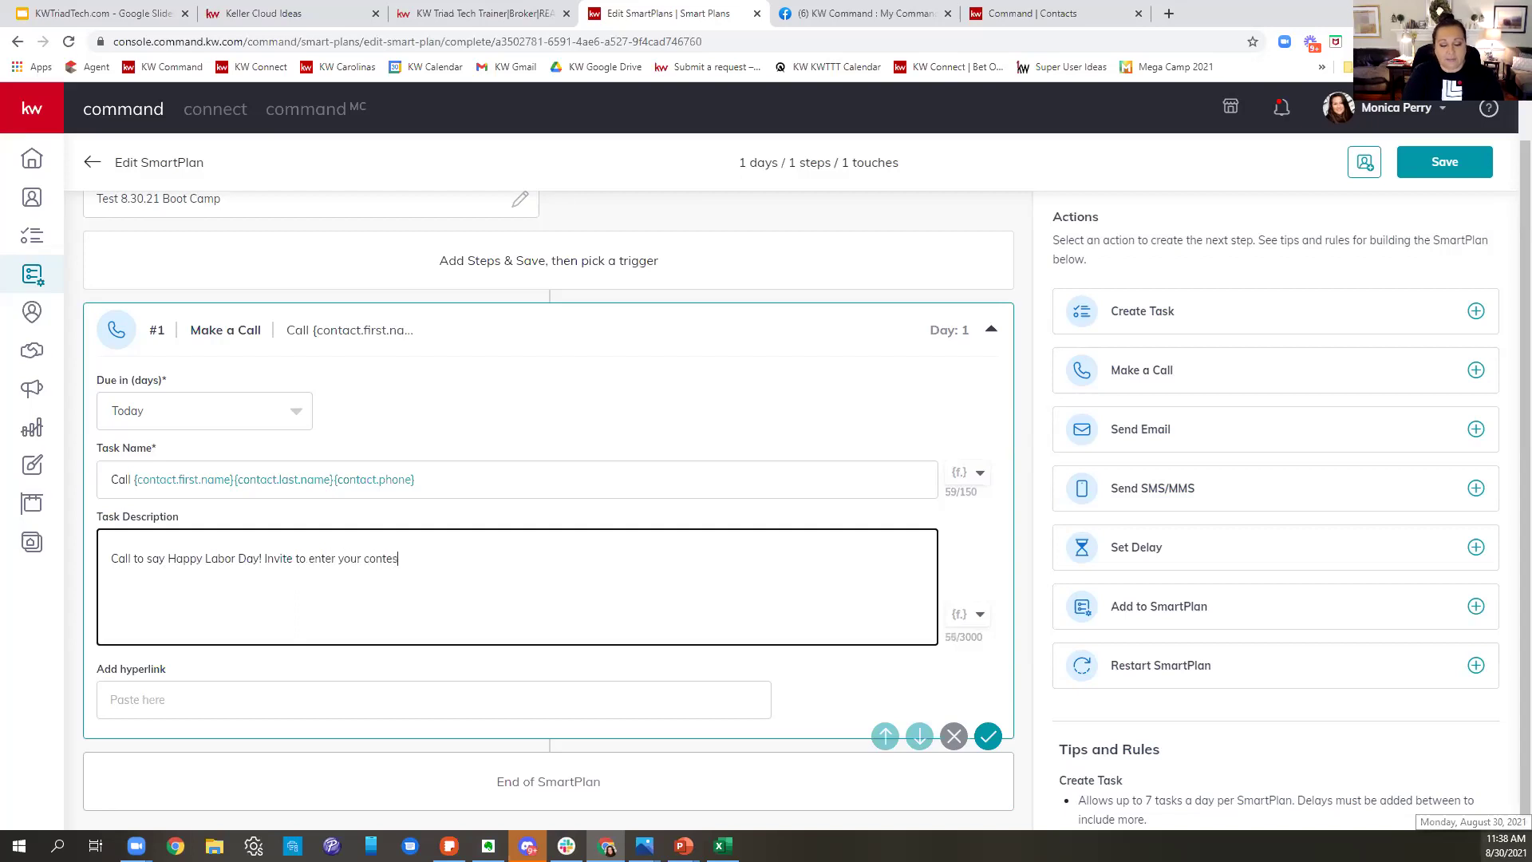
text(t by doing X)
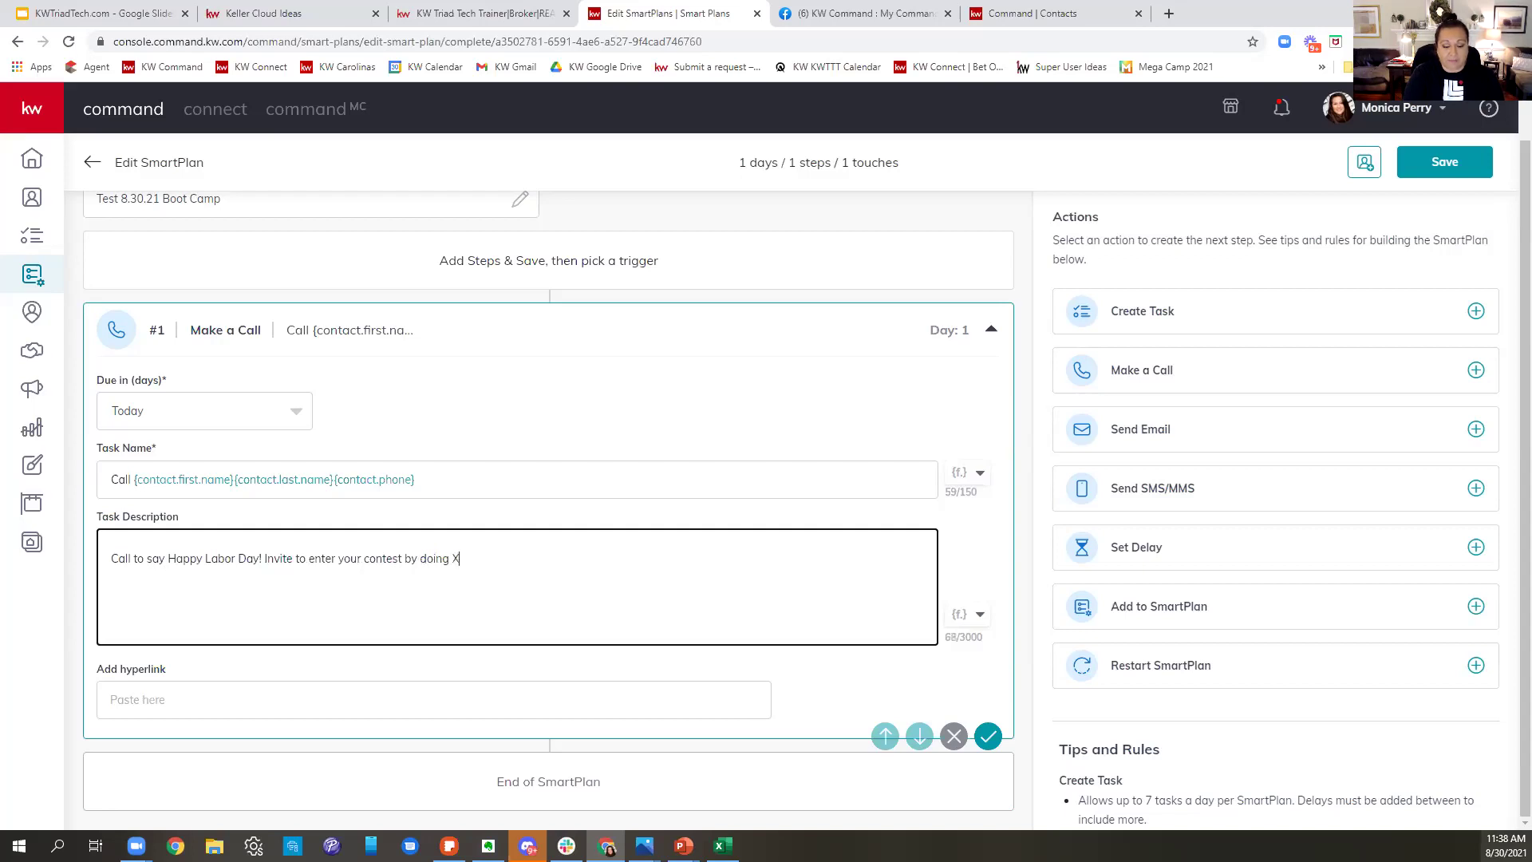
text(YZ)
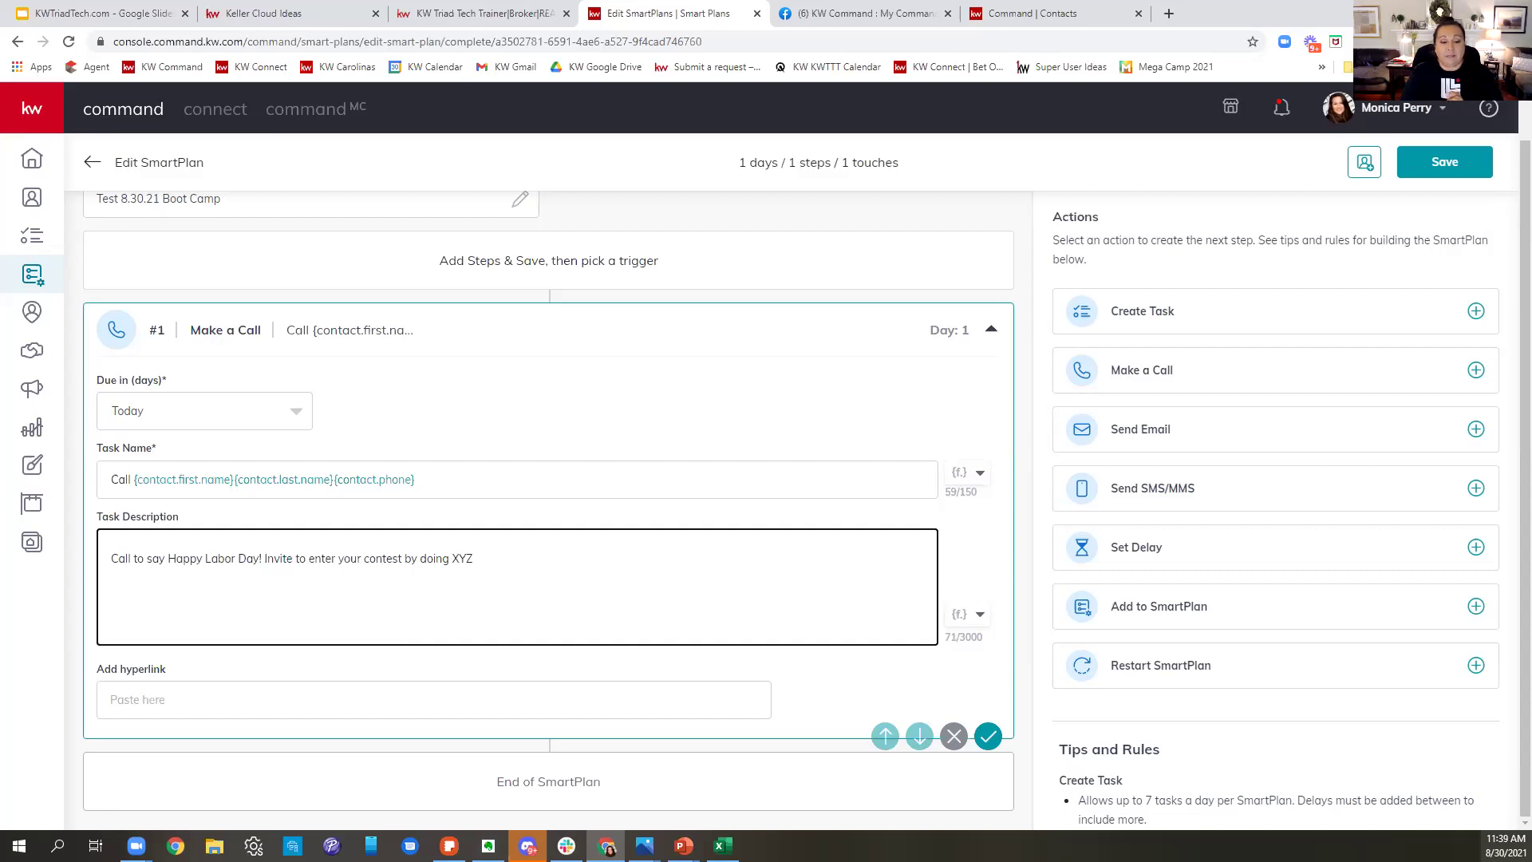
text(... Remind them the de)
text(dline is )
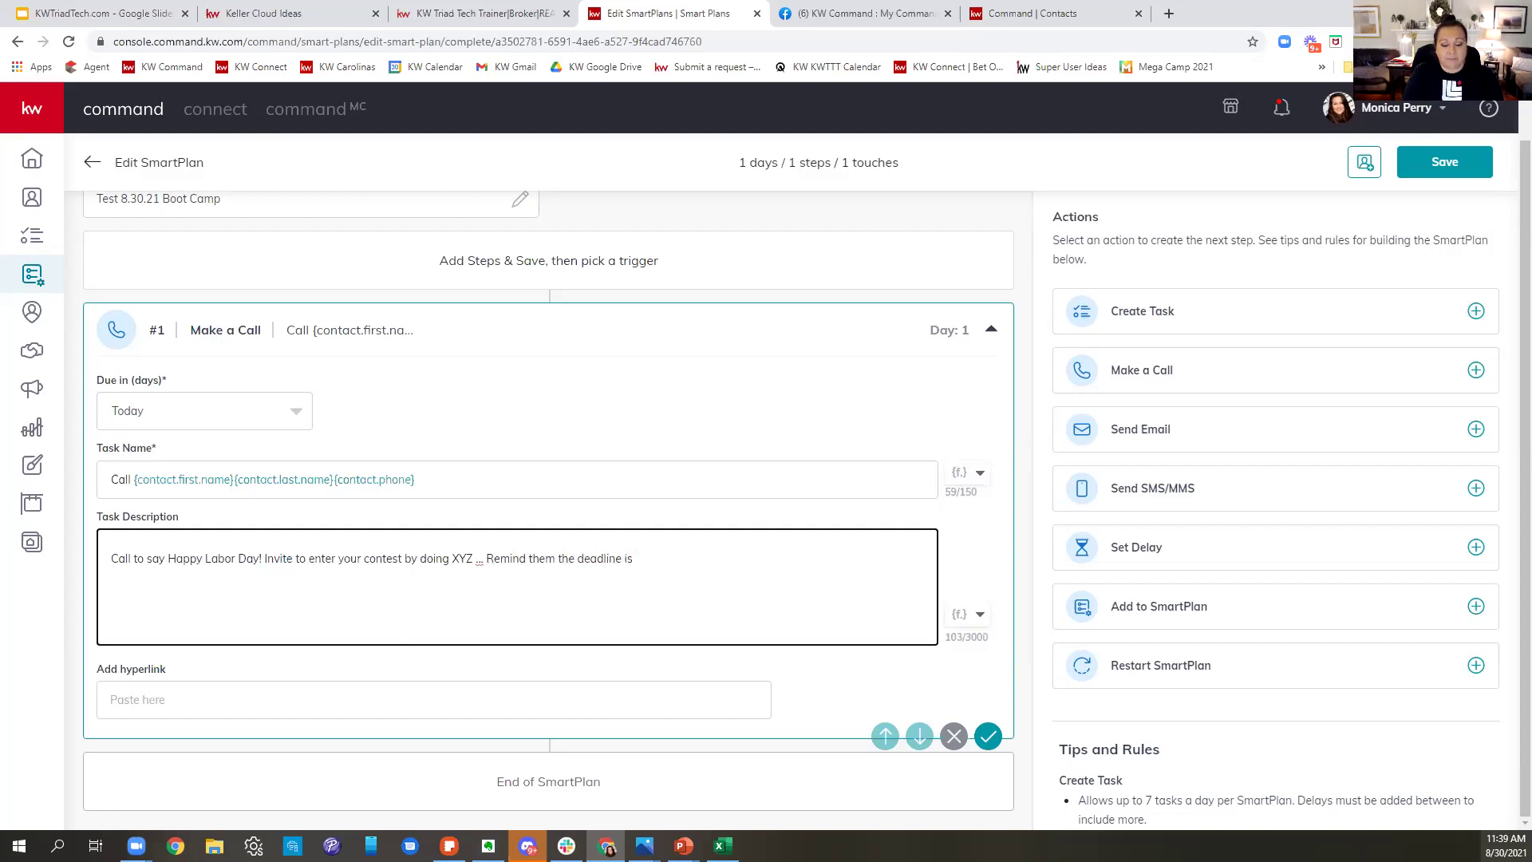
text(6pm on Sunday 6.5.21)
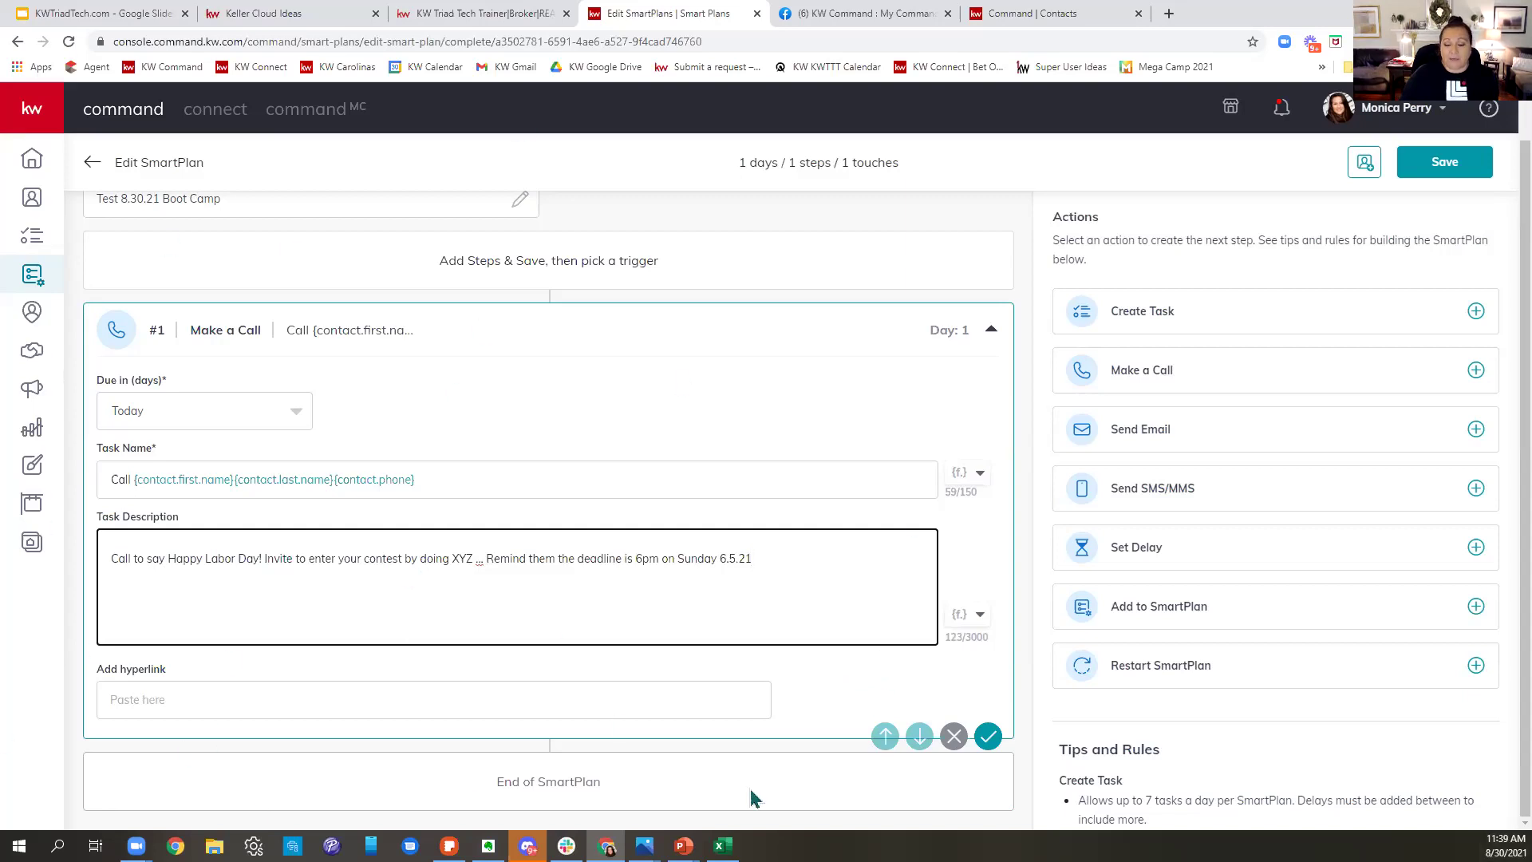
click(989, 737)
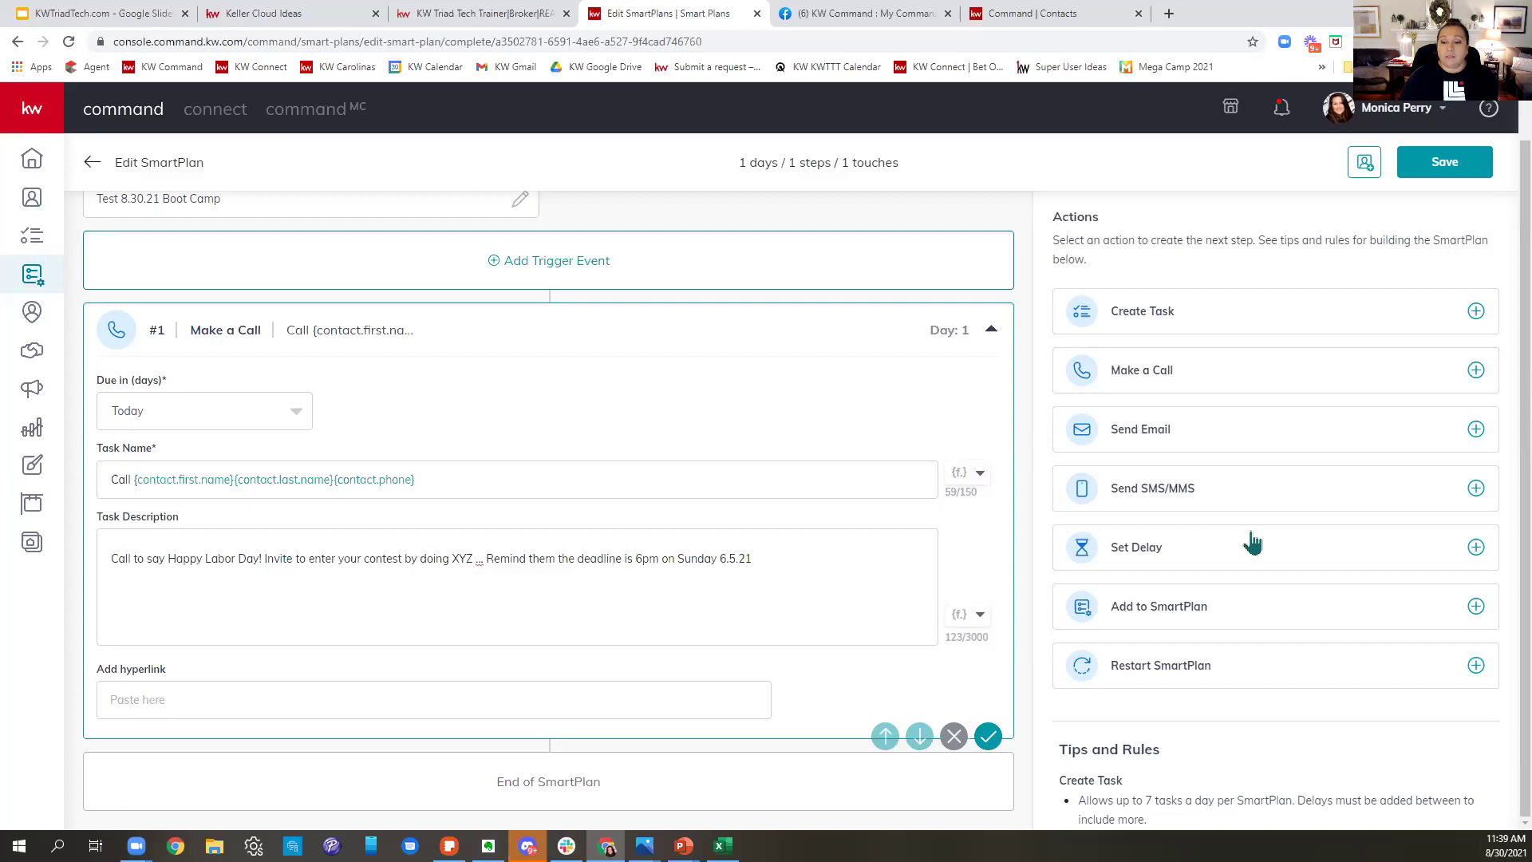
- Add a 1-day delay and a Day 2 Send Email step after the call, then open a new browser tab
click(1252, 544)
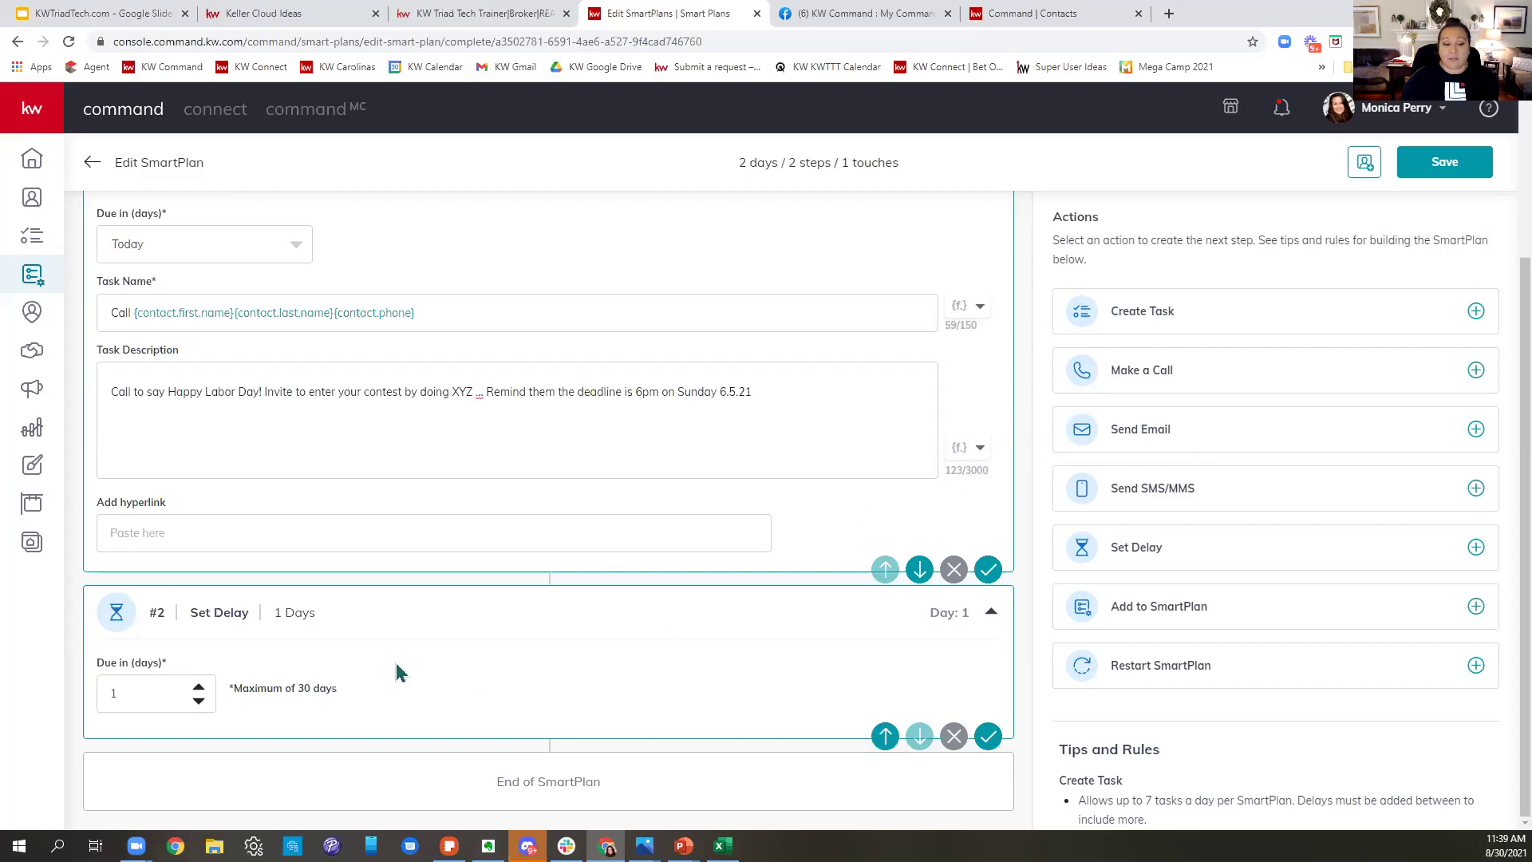
click(199, 687)
click(1251, 429)
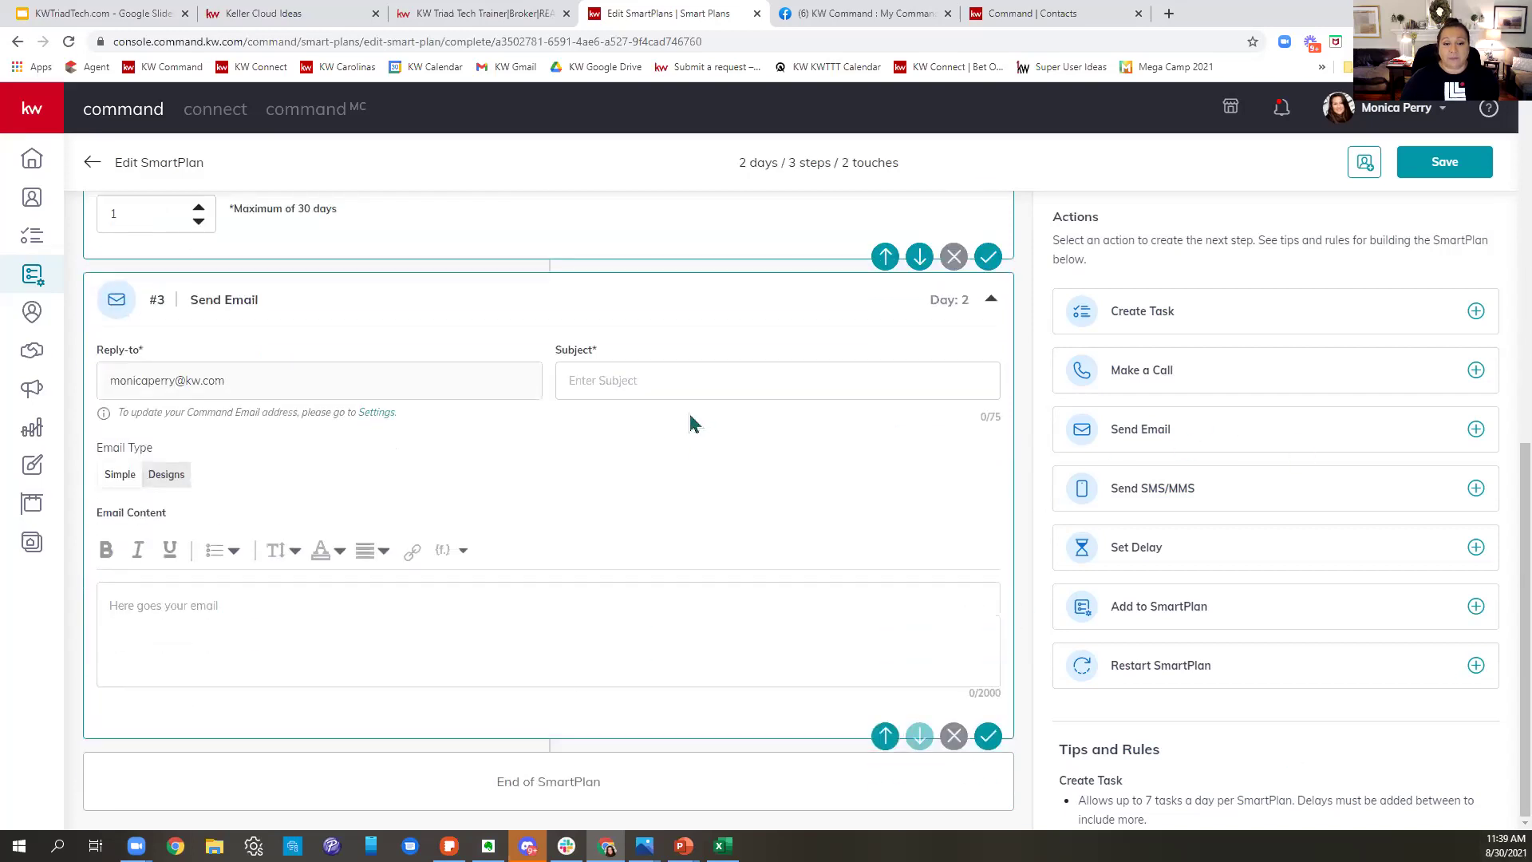
click(656, 369)
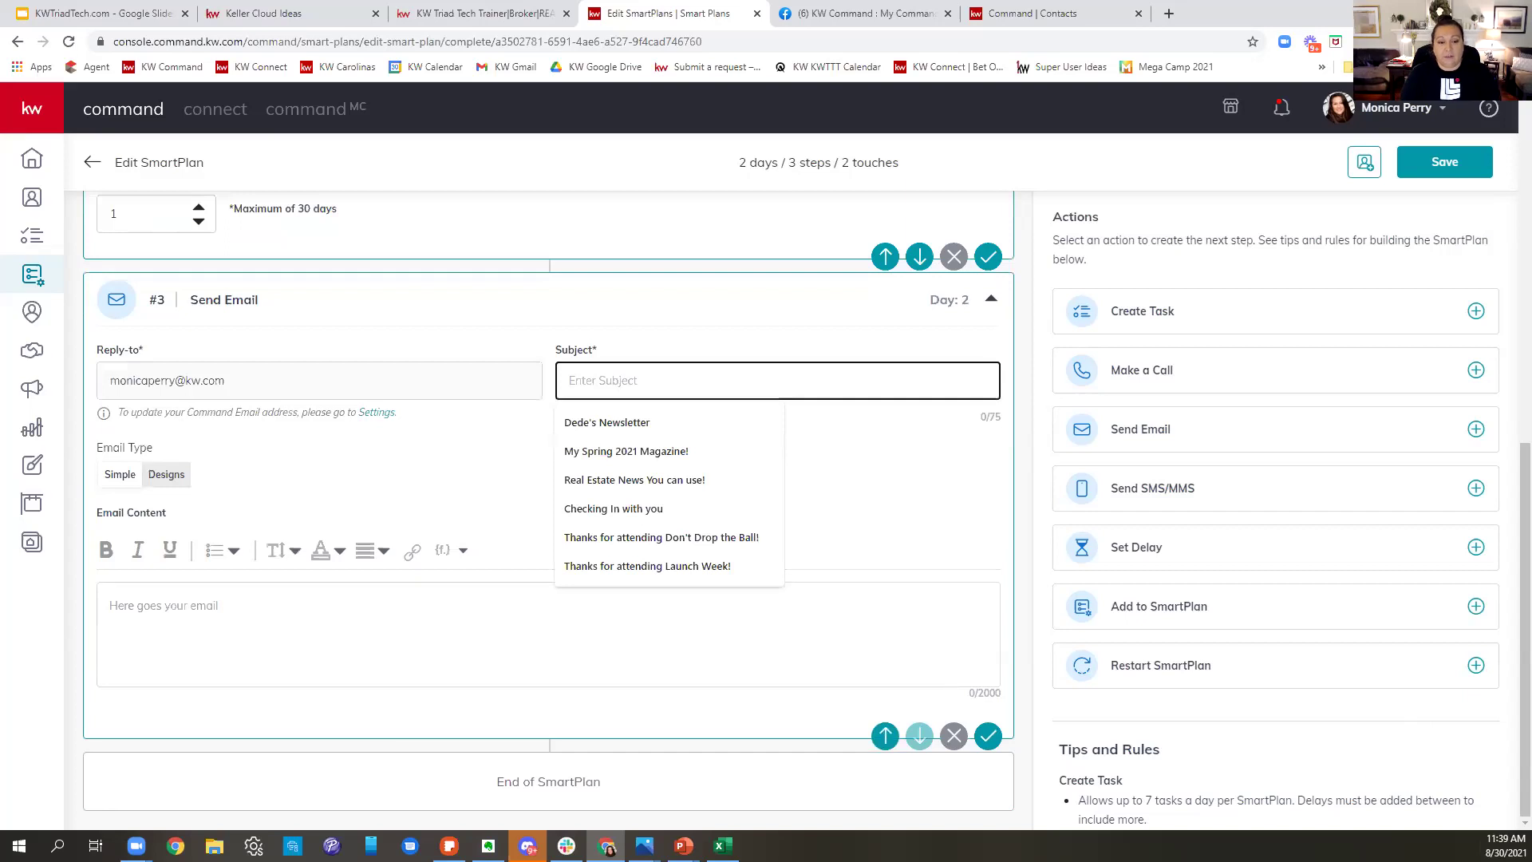
click(1169, 13)
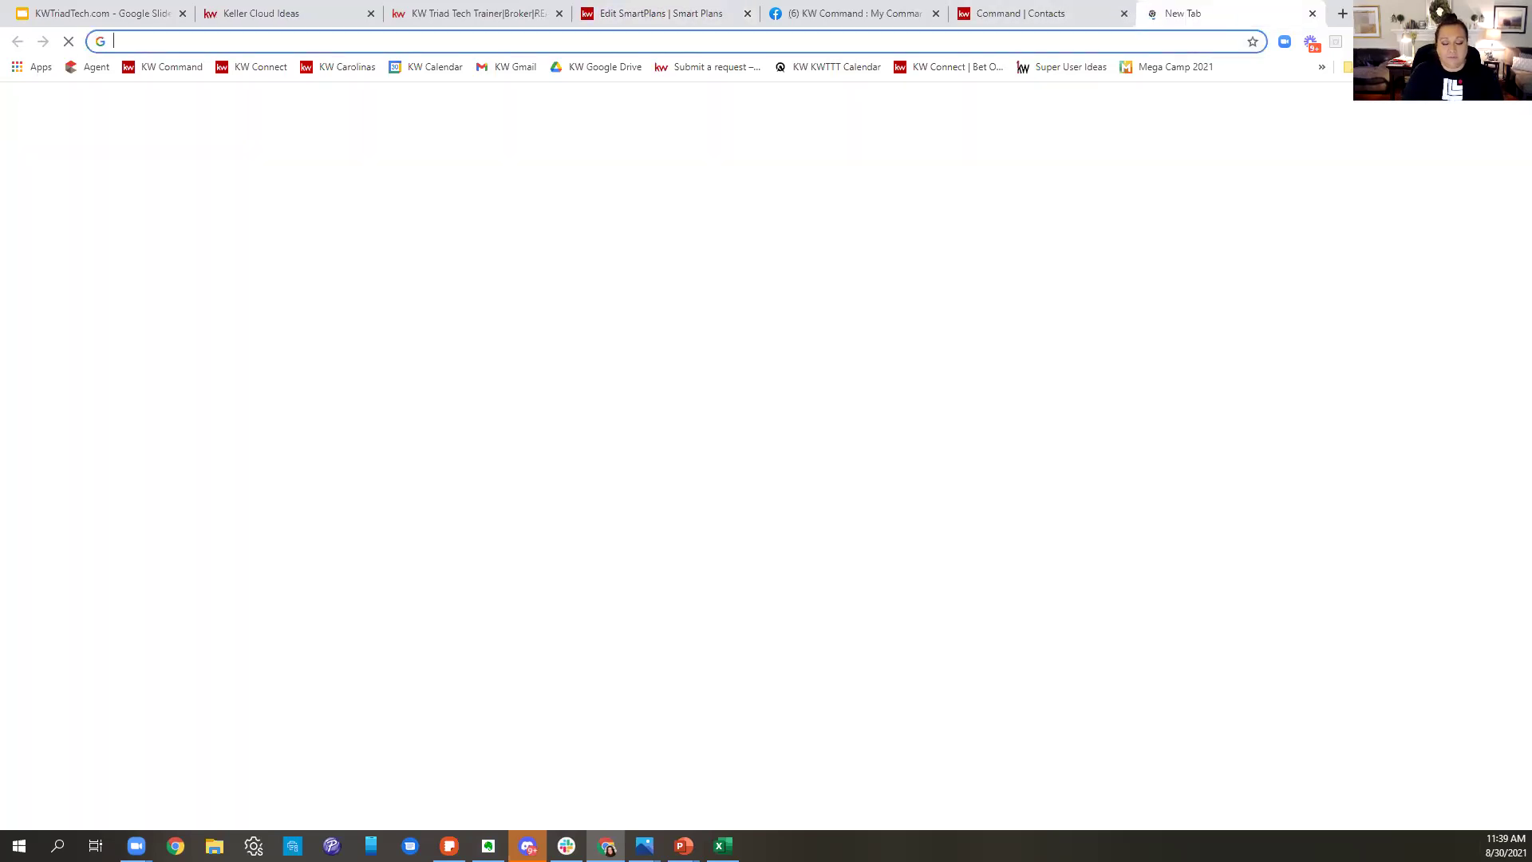
- Search Google for 'emojis' and open the getemoji.com site
text(emoj)
key(BackSpace)
key(BackSpace)
key(BackSpace)
text(mo)
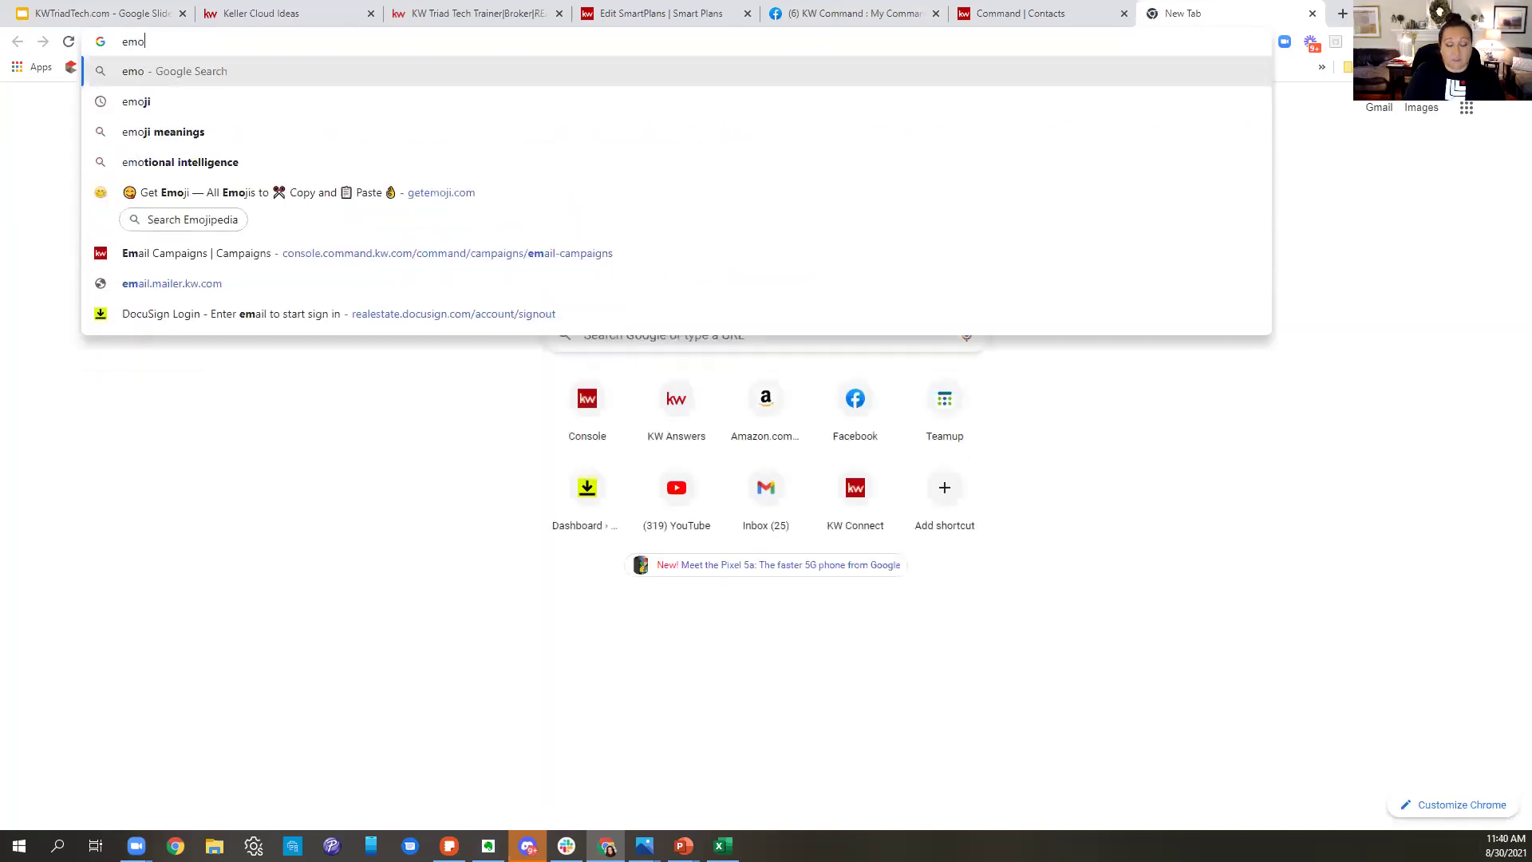
text(ji)
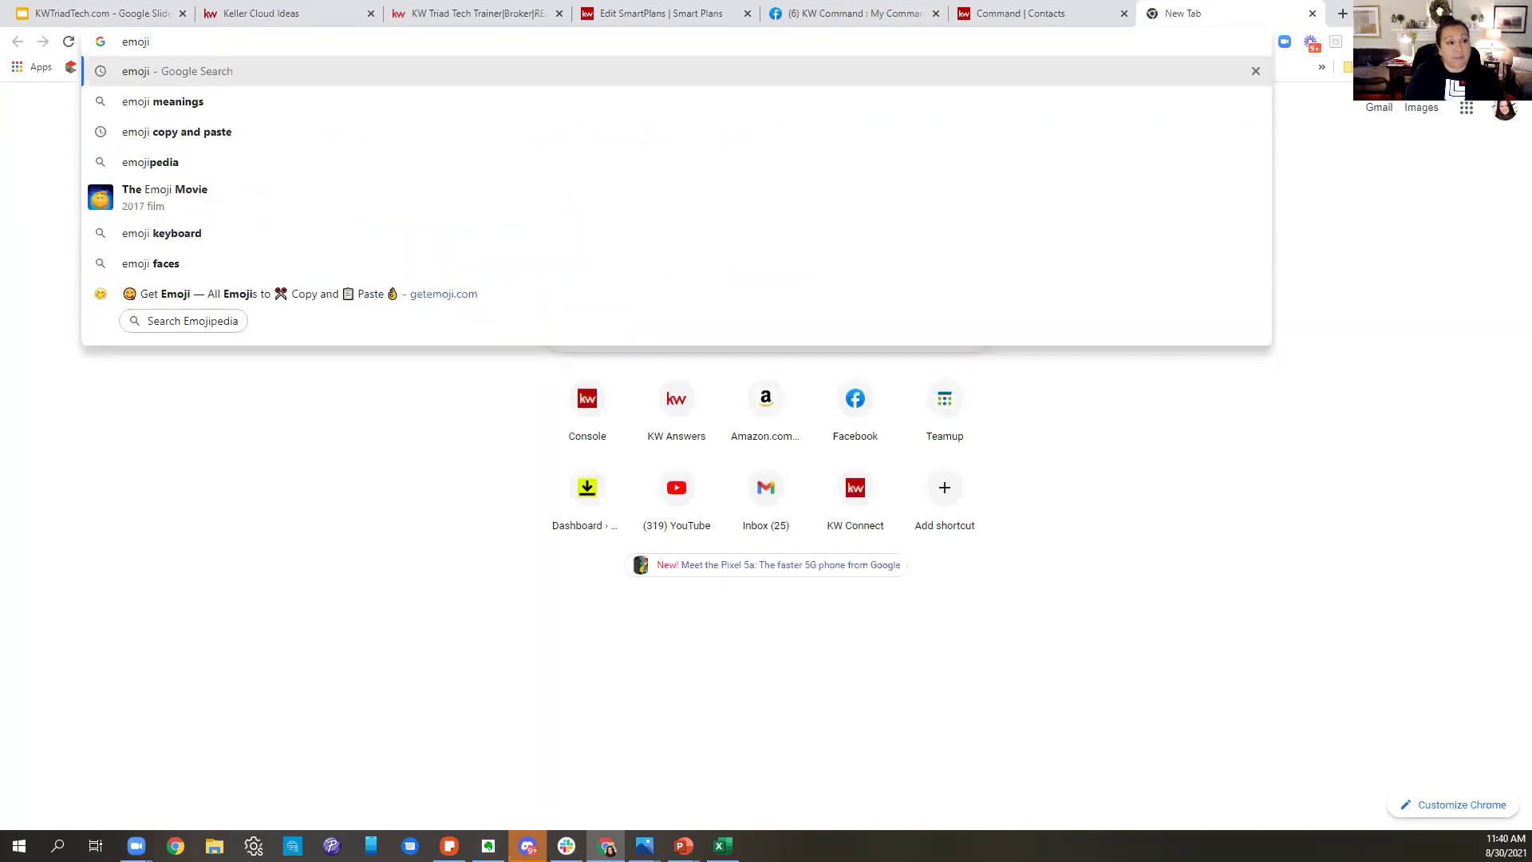
text(s)
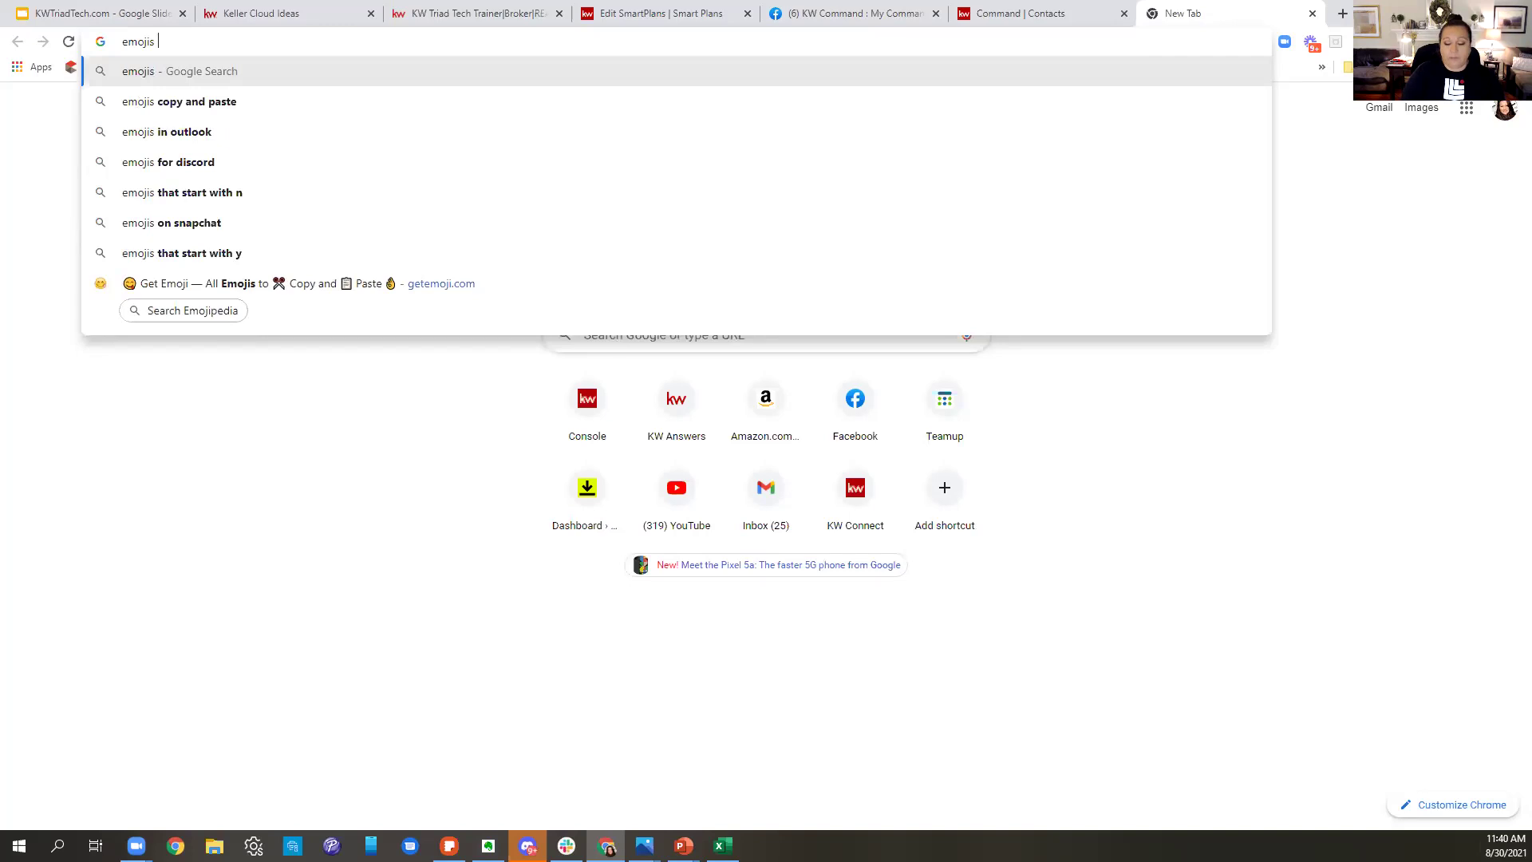
key(Return)
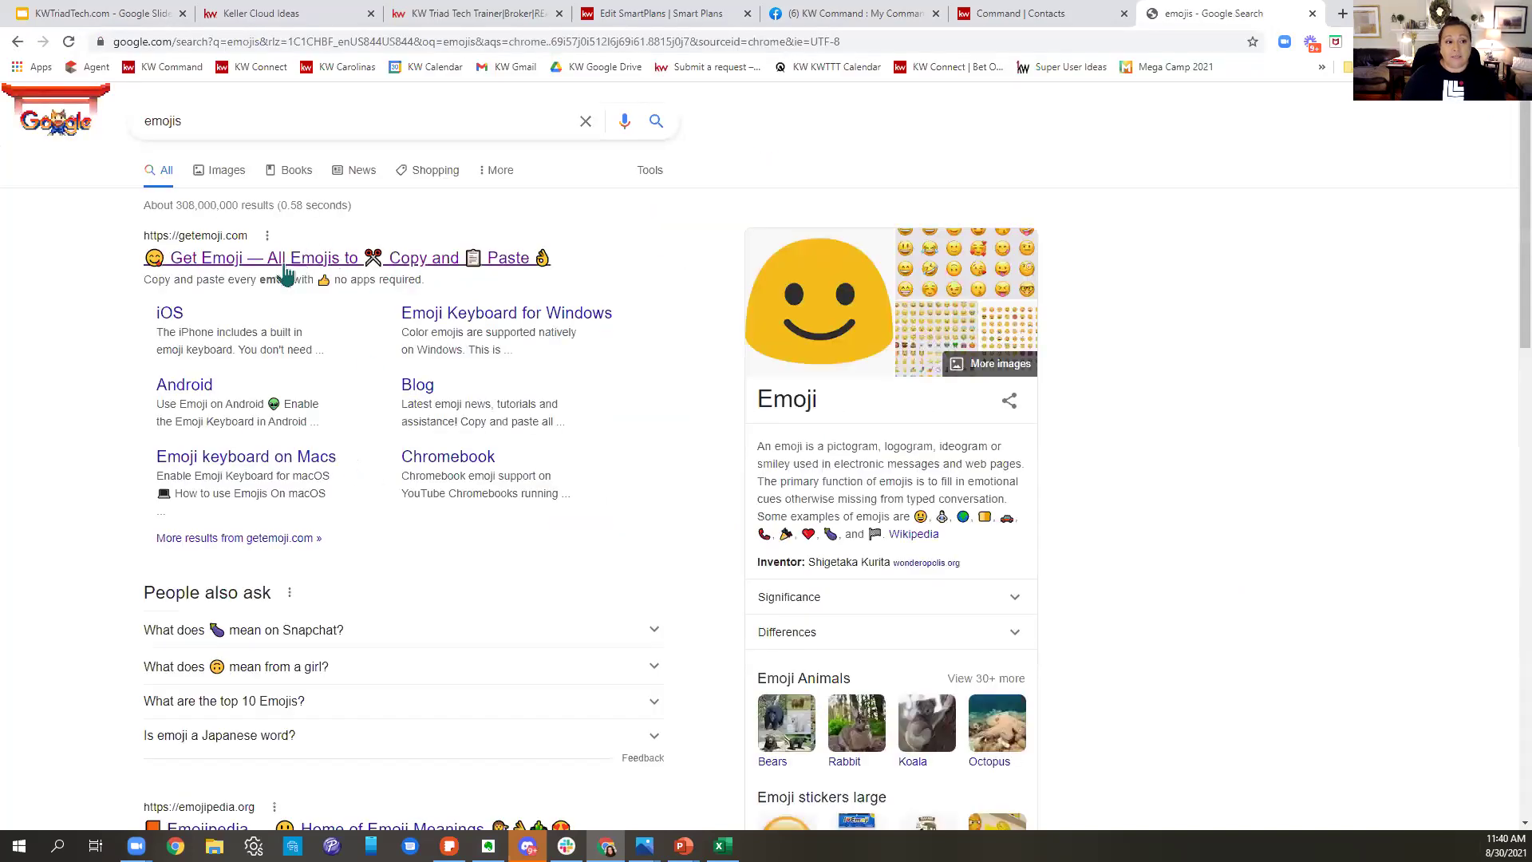
click(283, 268)
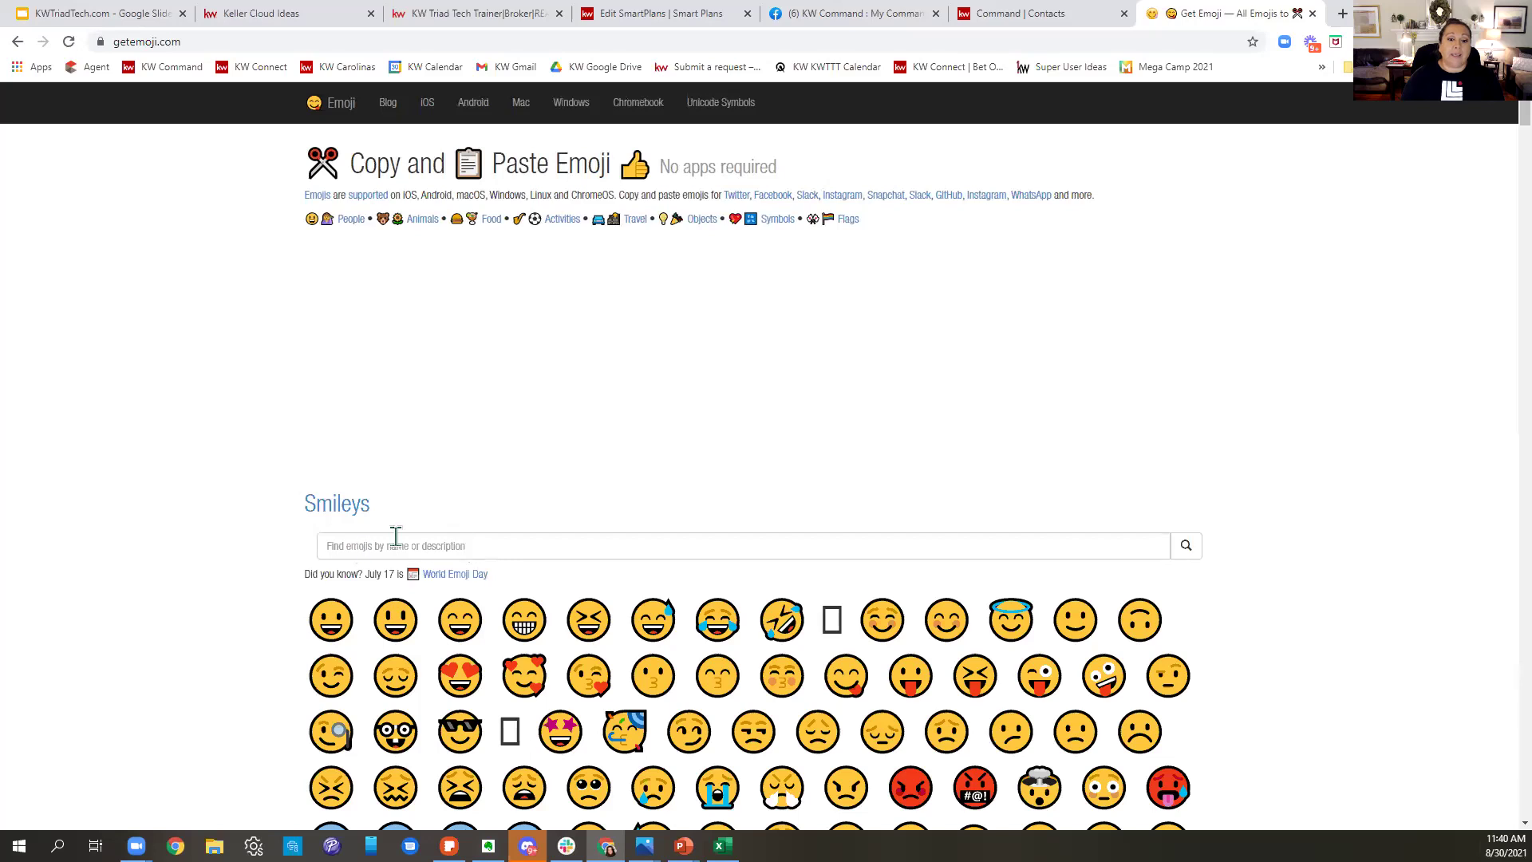
- Search 'vacation', copy the Palm Tree emoji from Emojipedia, and return to the SmartPlan tab
click(475, 546)
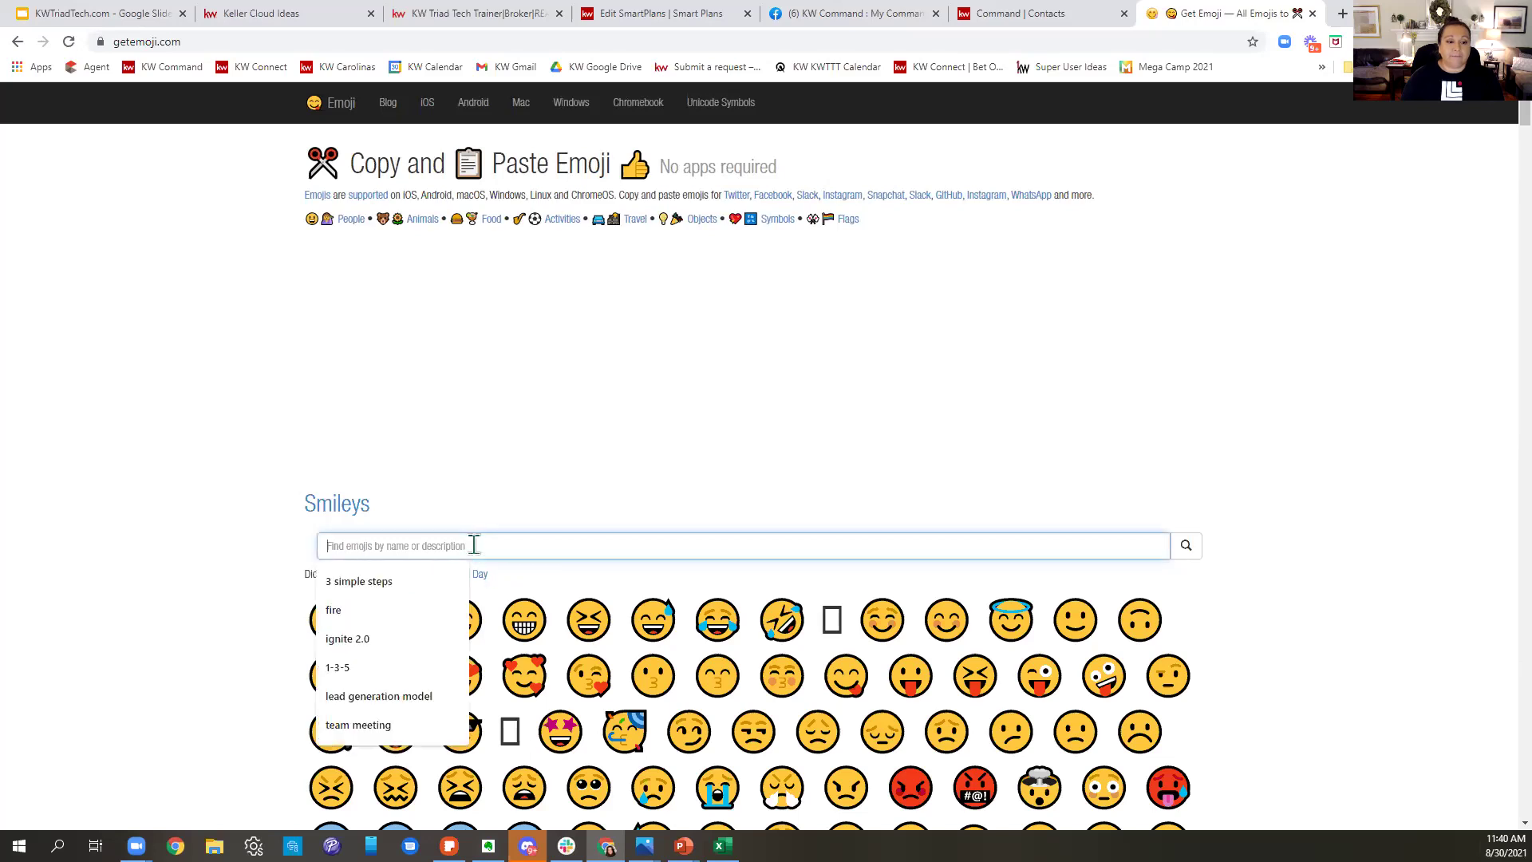
text(vacation)
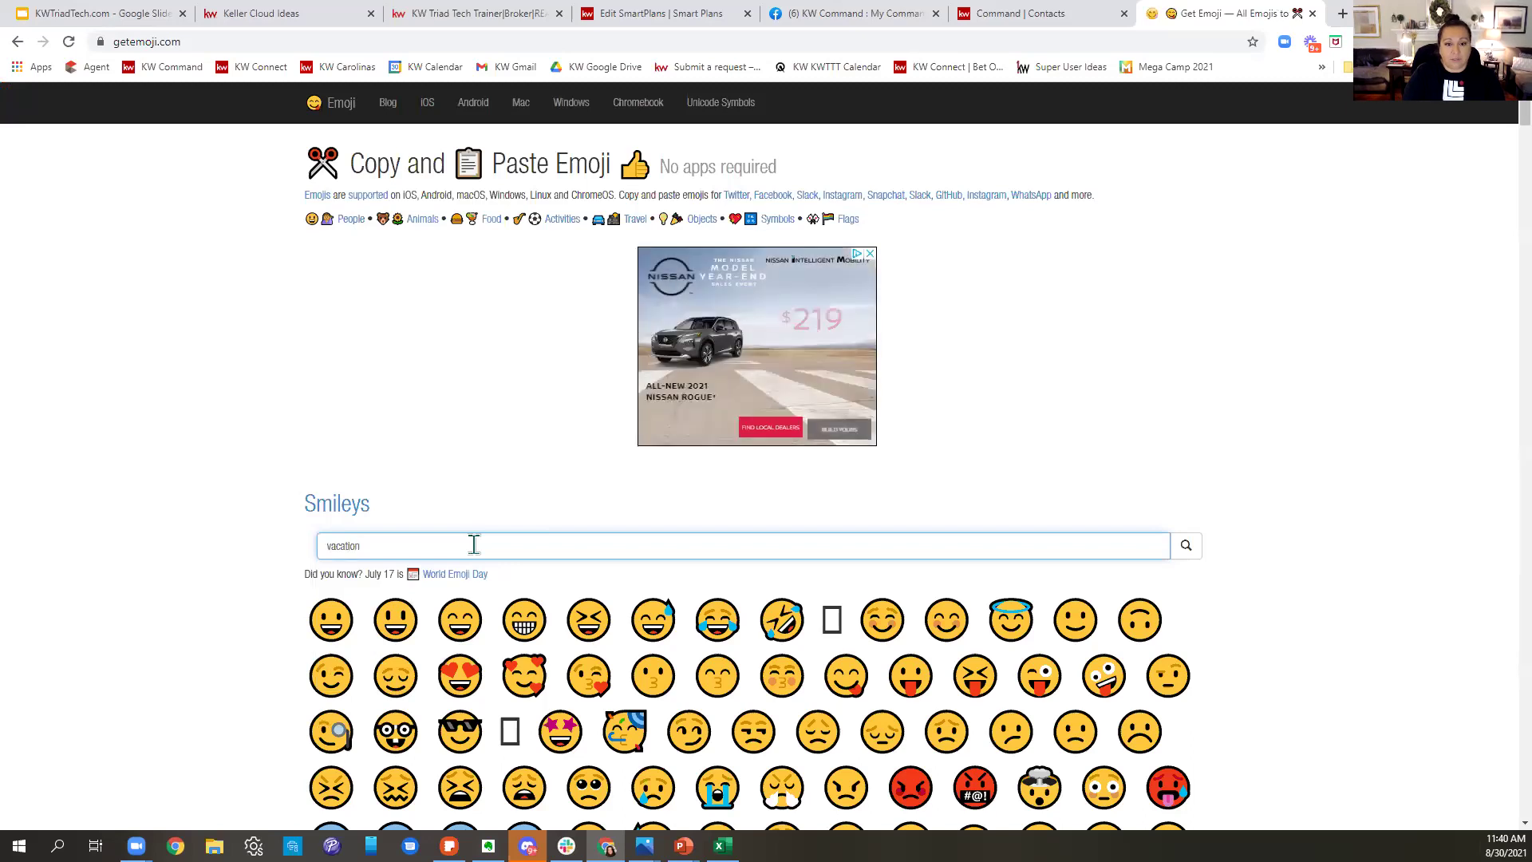
key(Return)
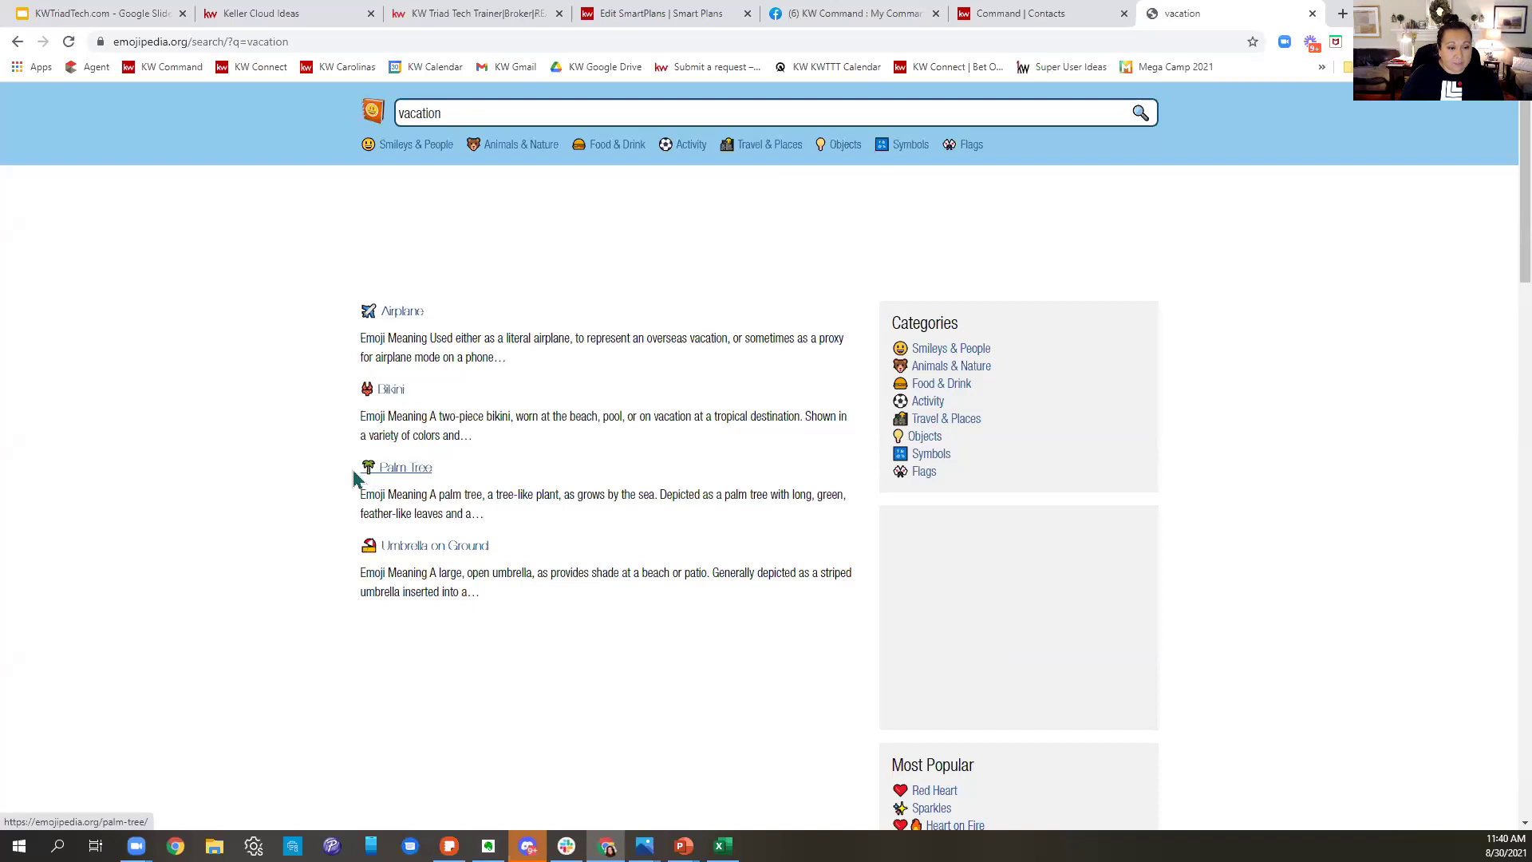
click(399, 474)
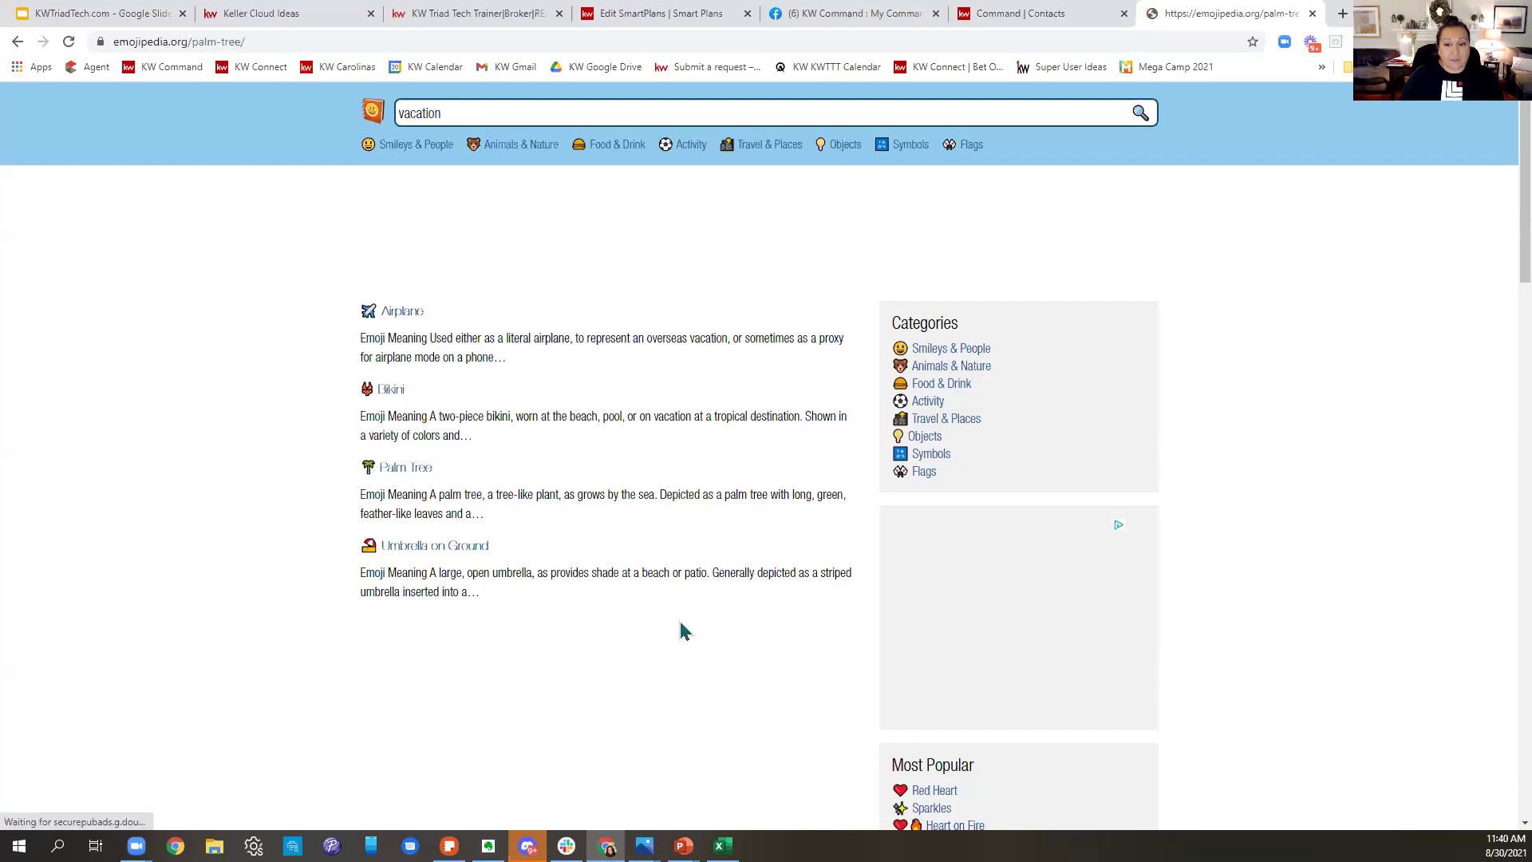
double_click(377, 316)
key(ctrl+c)
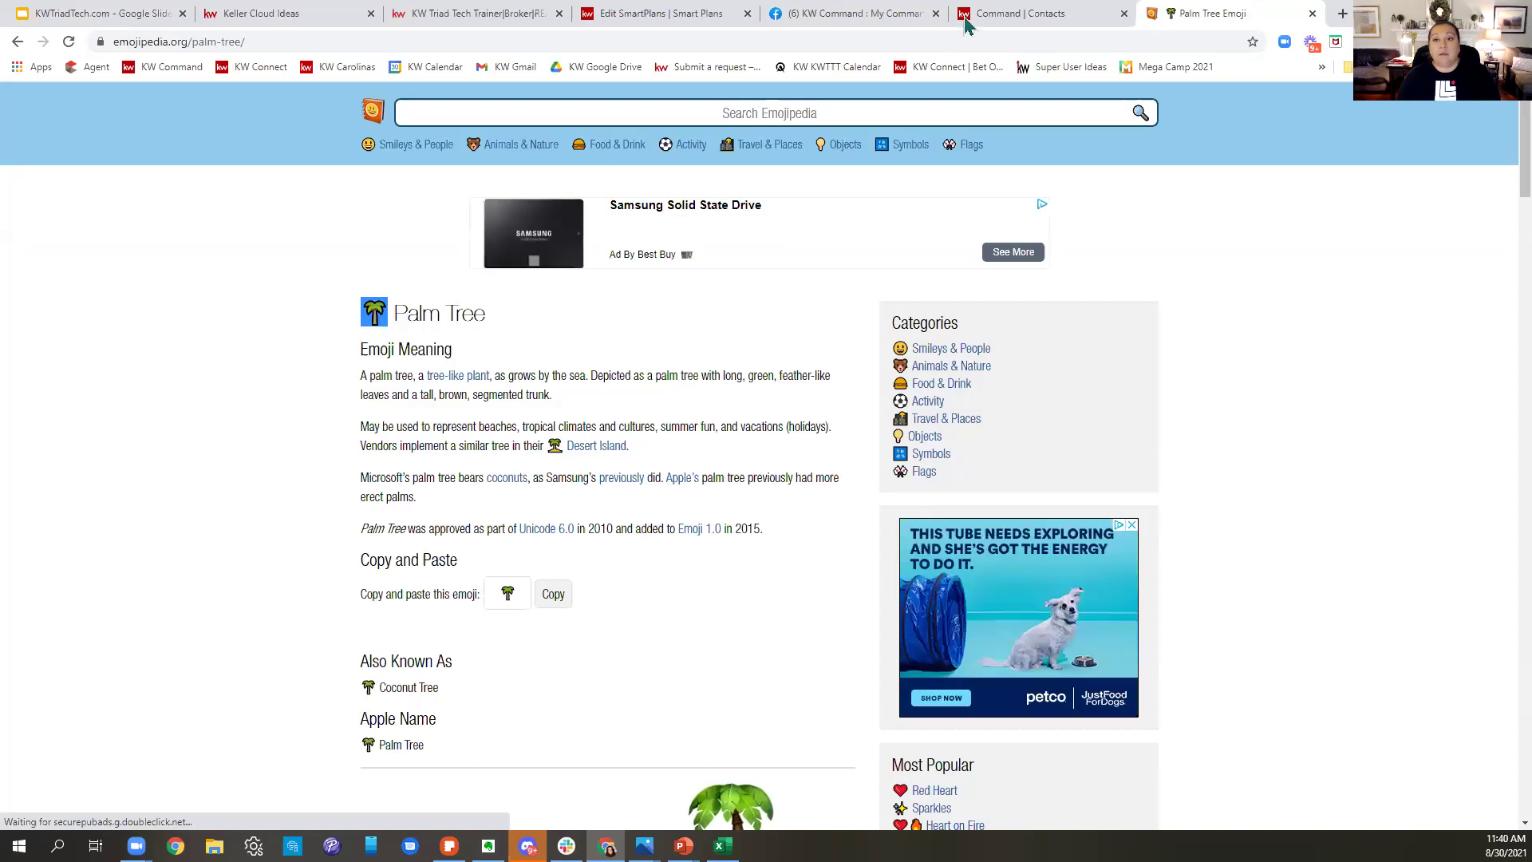
click(990, 14)
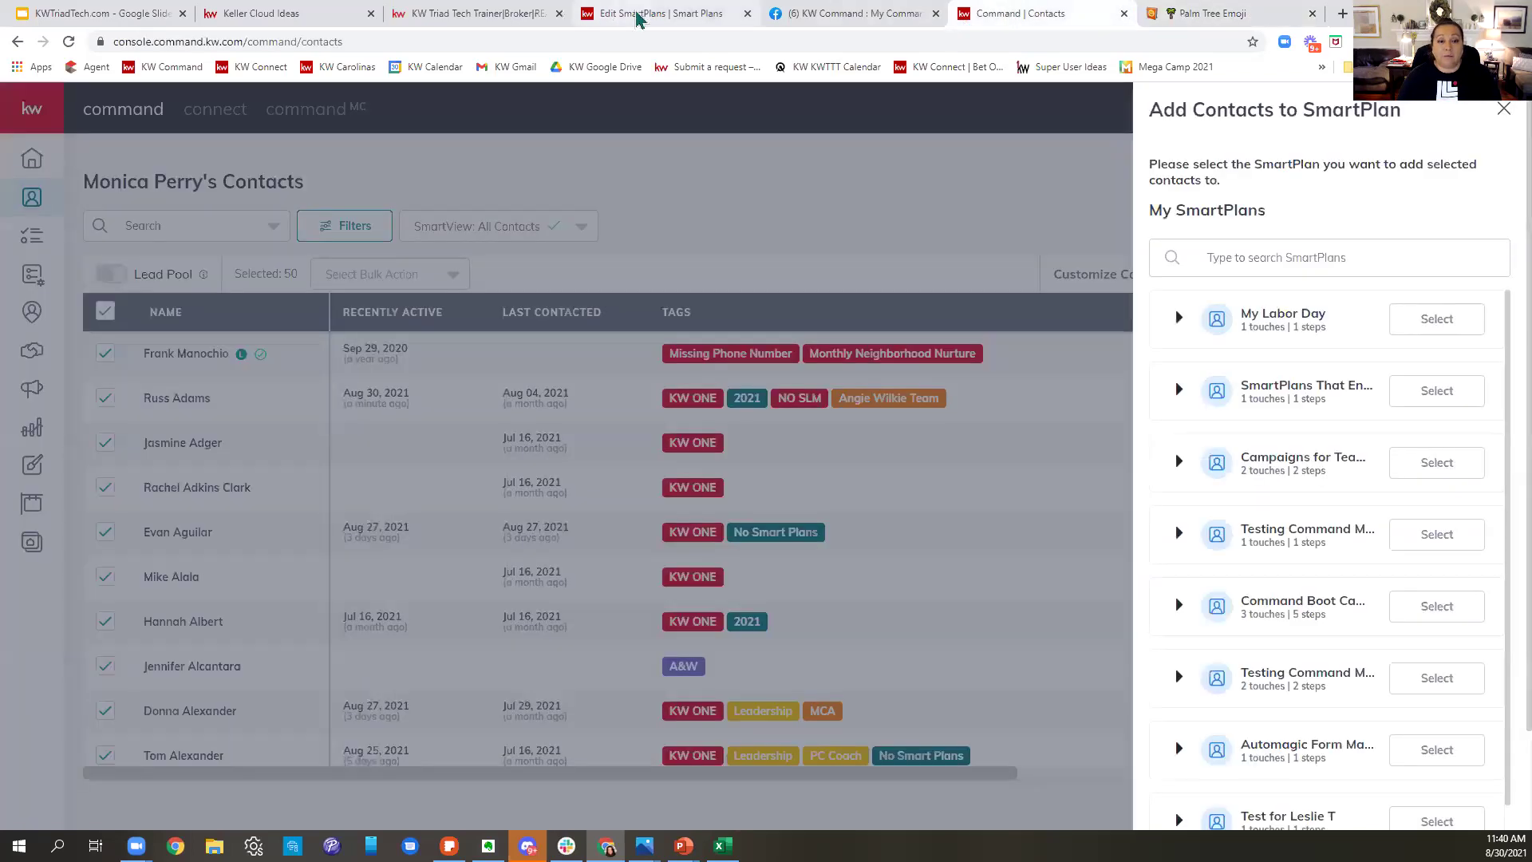
click(643, 15)
- Paste the palm tree emoji and type the subject 'It's Hot Outside! Don't forget to ENTER!'
click(661, 382)
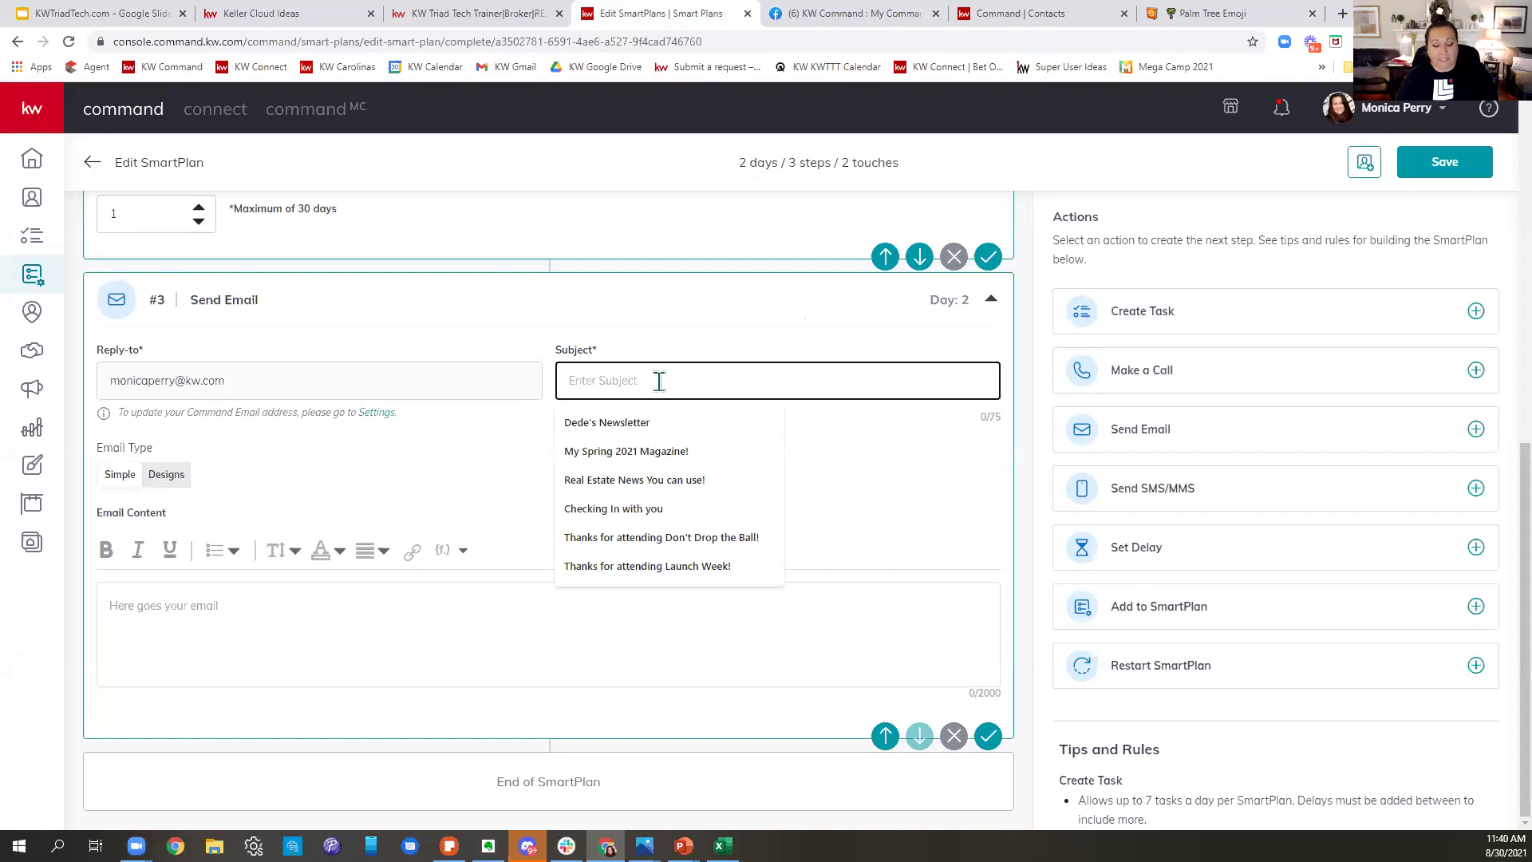
key(ctrl+v)
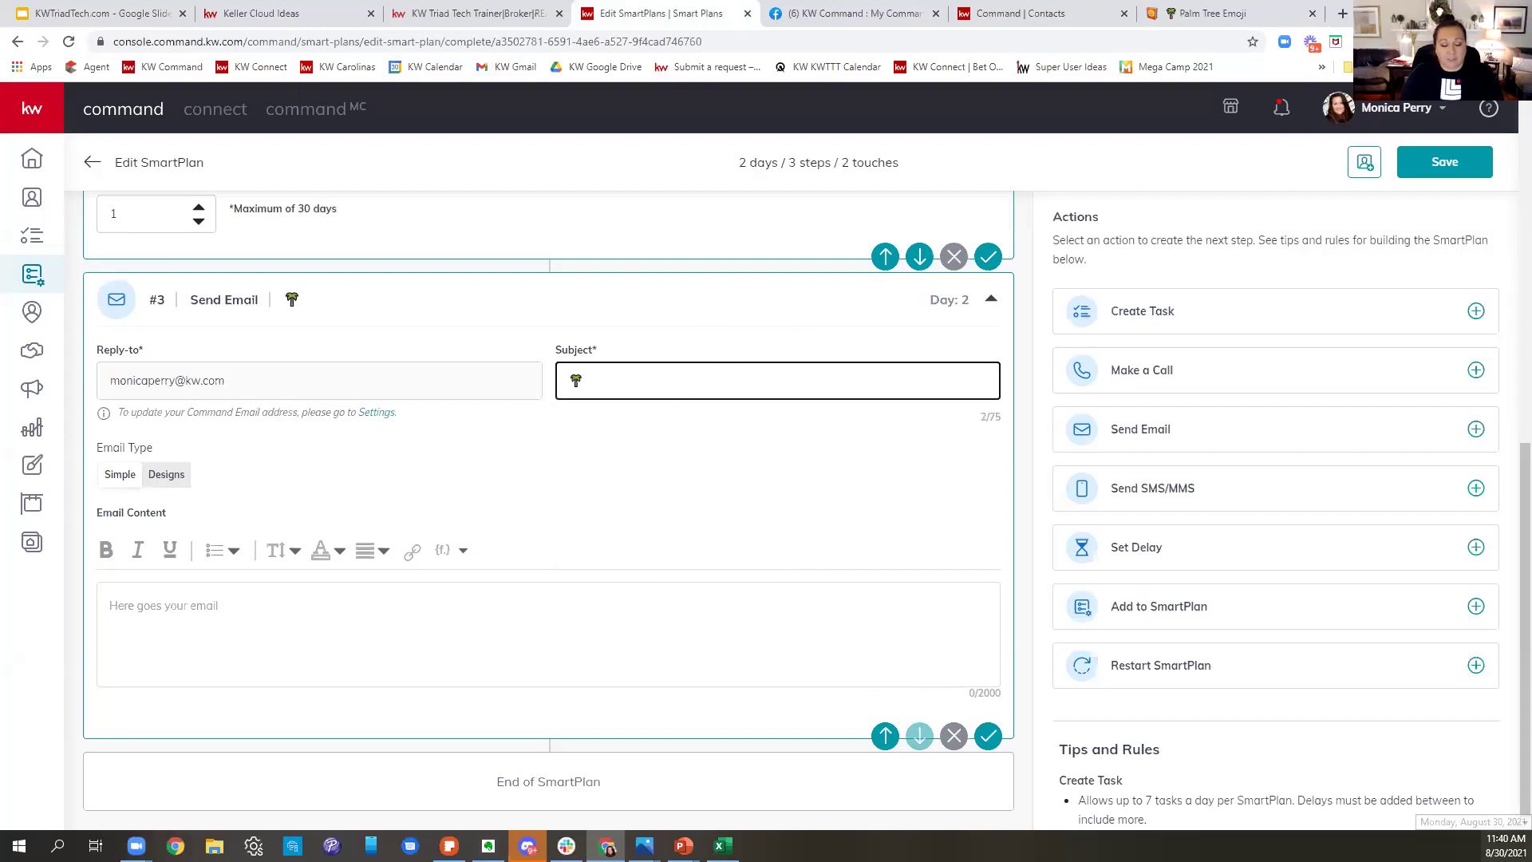
text(It's HOt)
text(t)
text( OUts)
key(BackSpace)
key(BackSpace)
key(BackSpace)
text(utd)
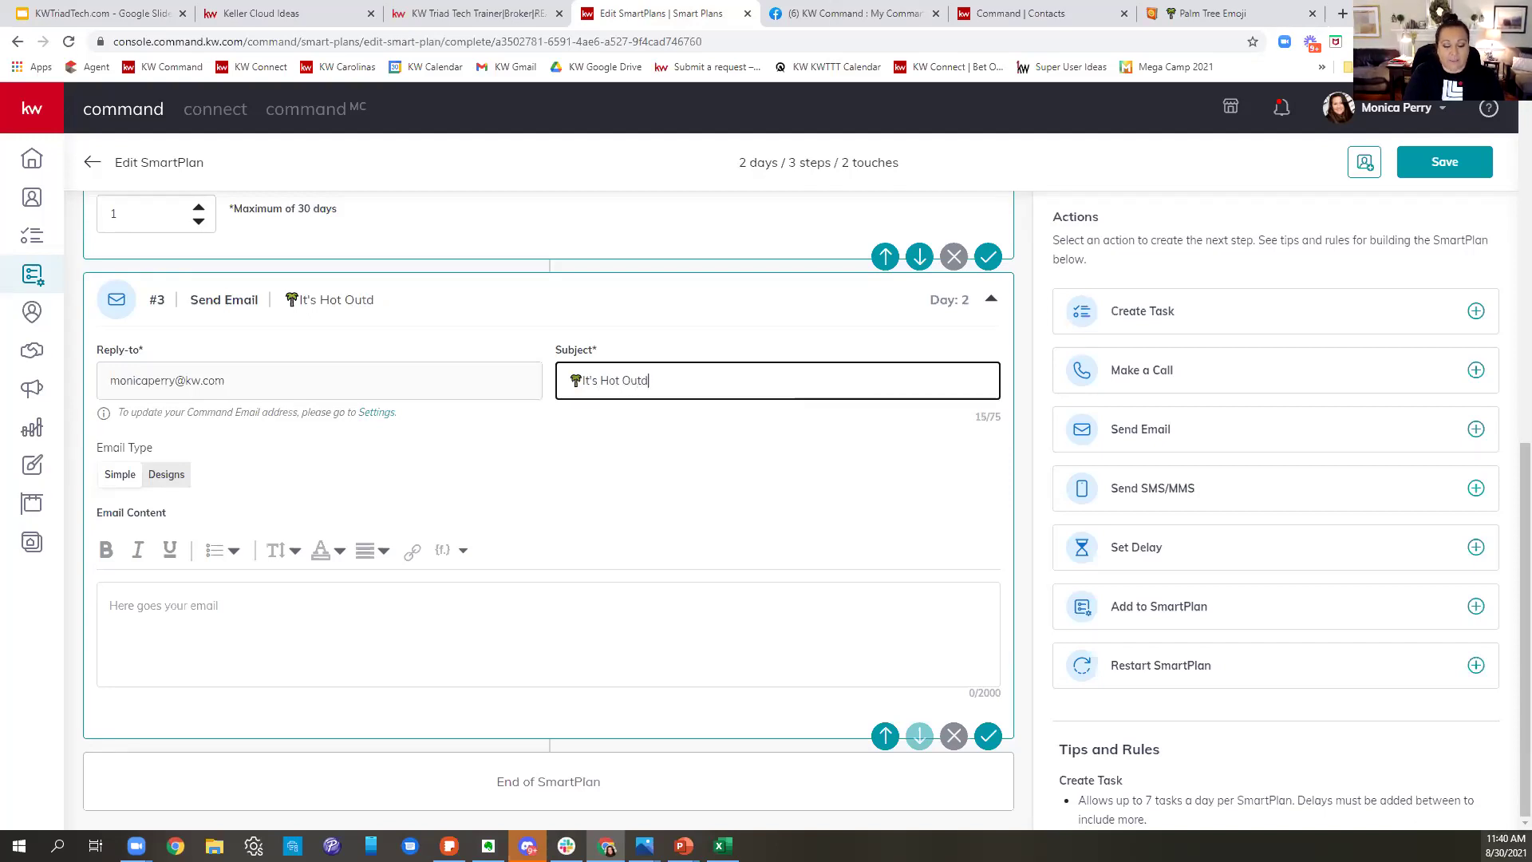
key(BackSpace)
text(side! Don't forget to ENTER!)
click(188, 601)
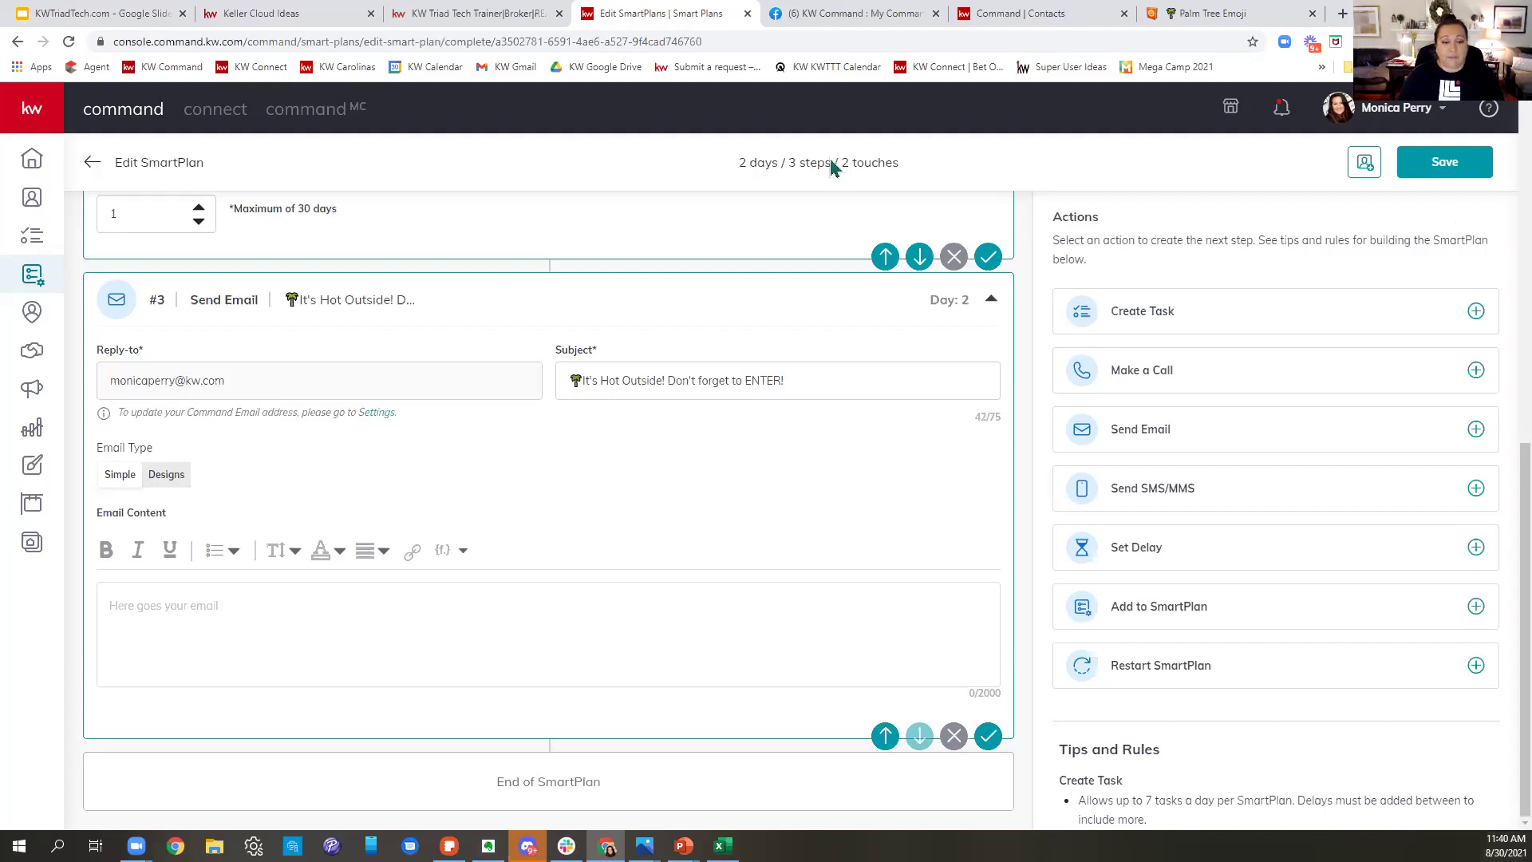
- Write the body inviting readers to the Facebook page to win the Yeti Cooler by September 5 at 6pm
text(Do)
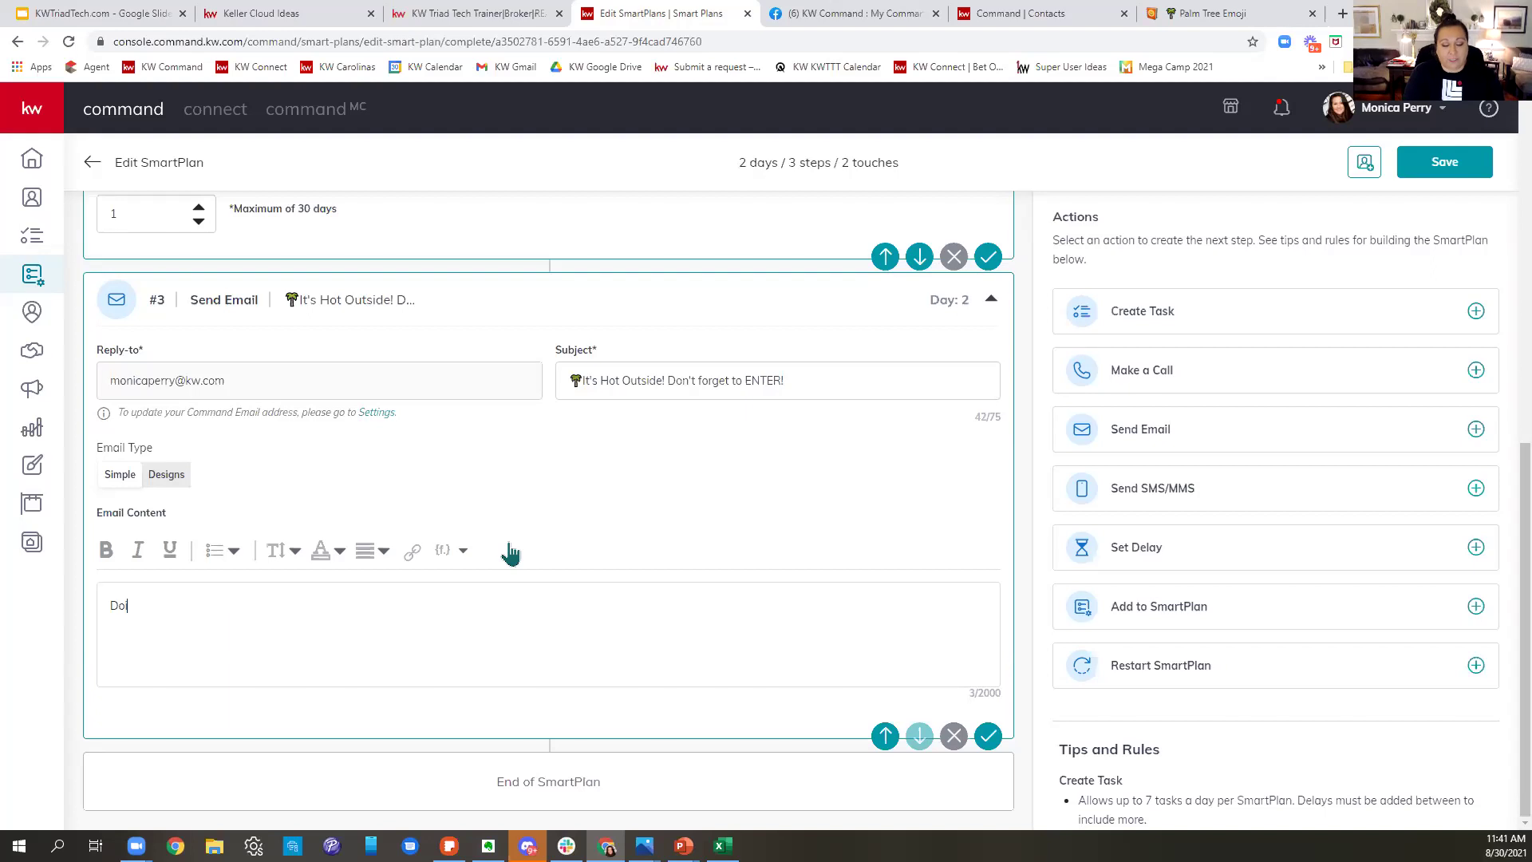
text(n't forge to)
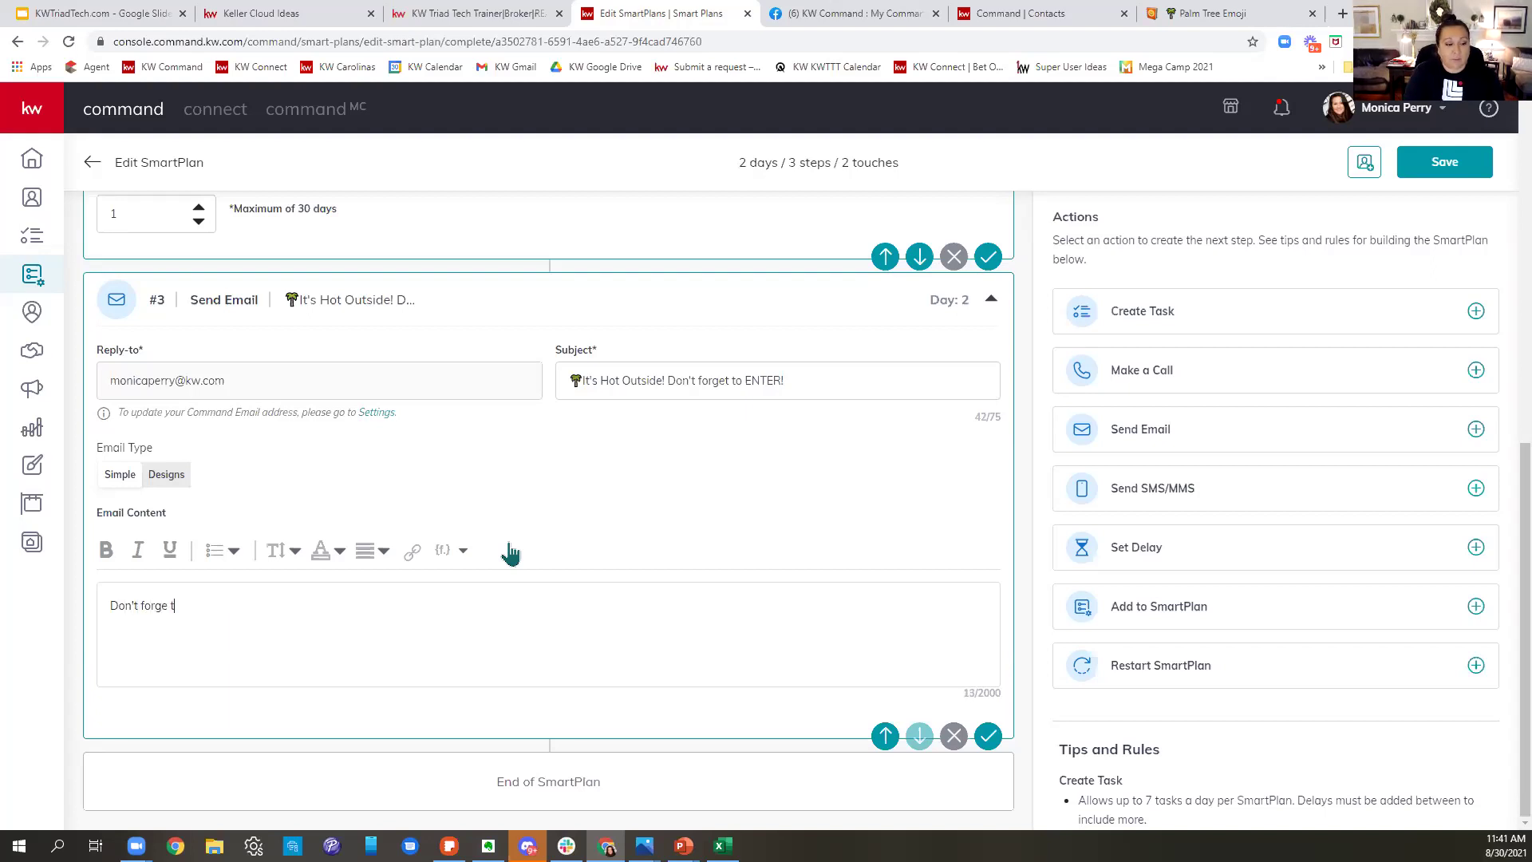
key(BackSpace)
key(BackSpace)
text(to visit my Facebook Pag)
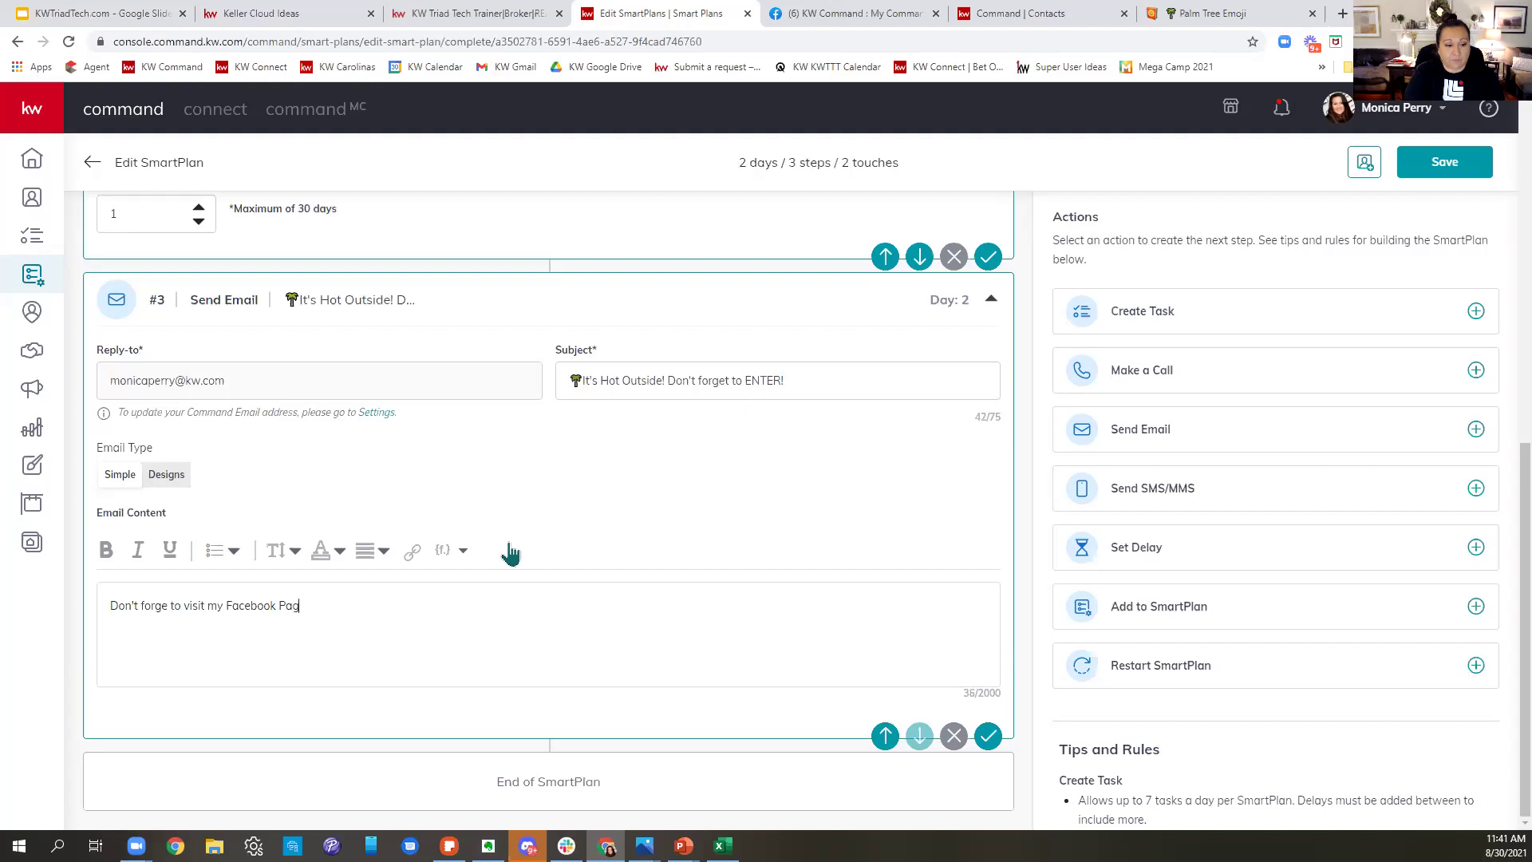
text(e to enter to win the Ye)
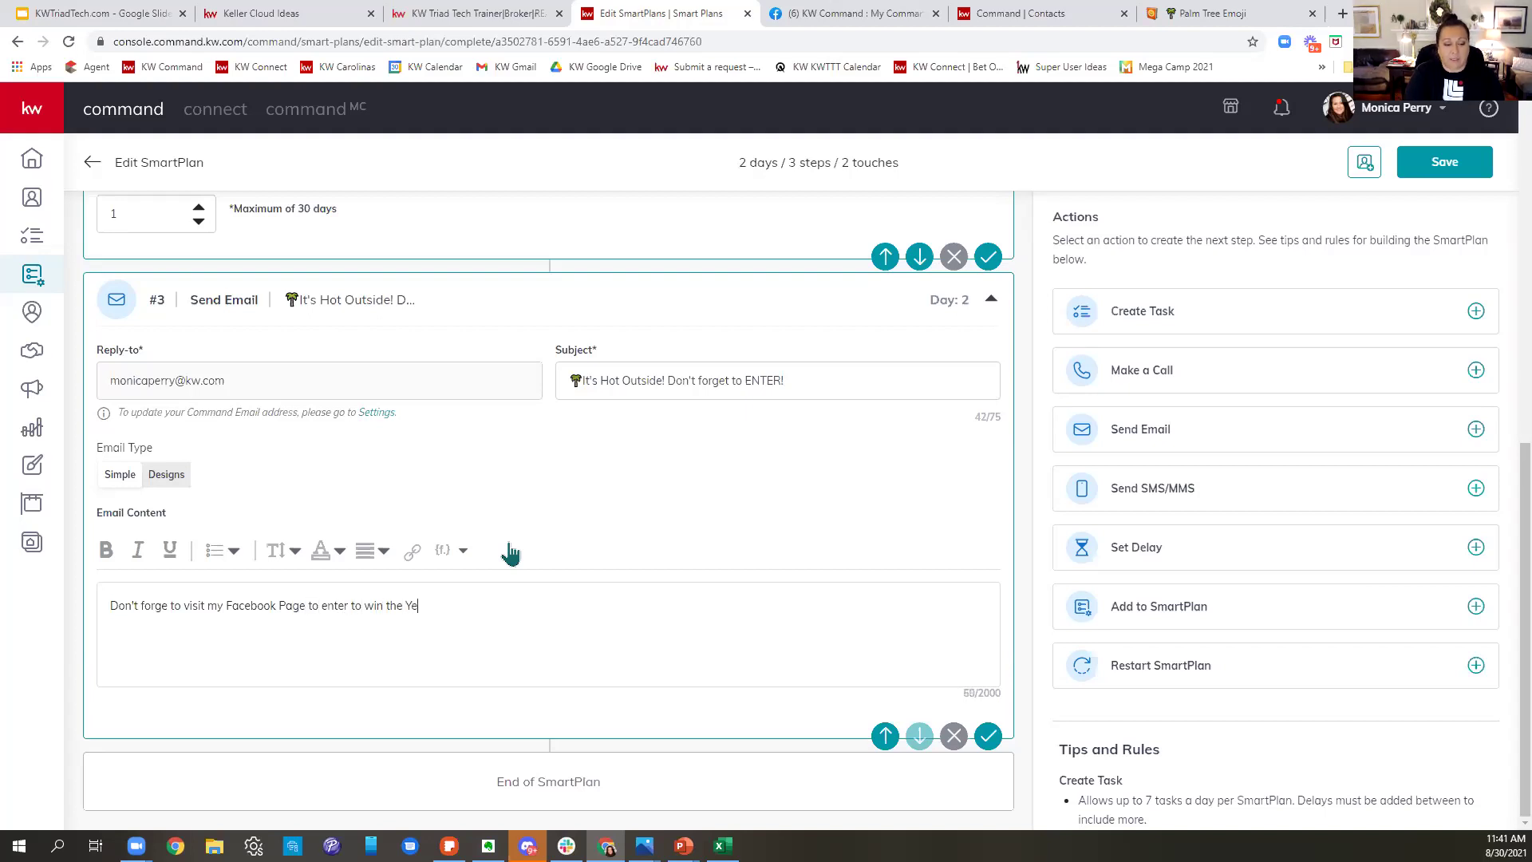
key(BackSpace)
text(Yeti Cooler! Deadline to enter)
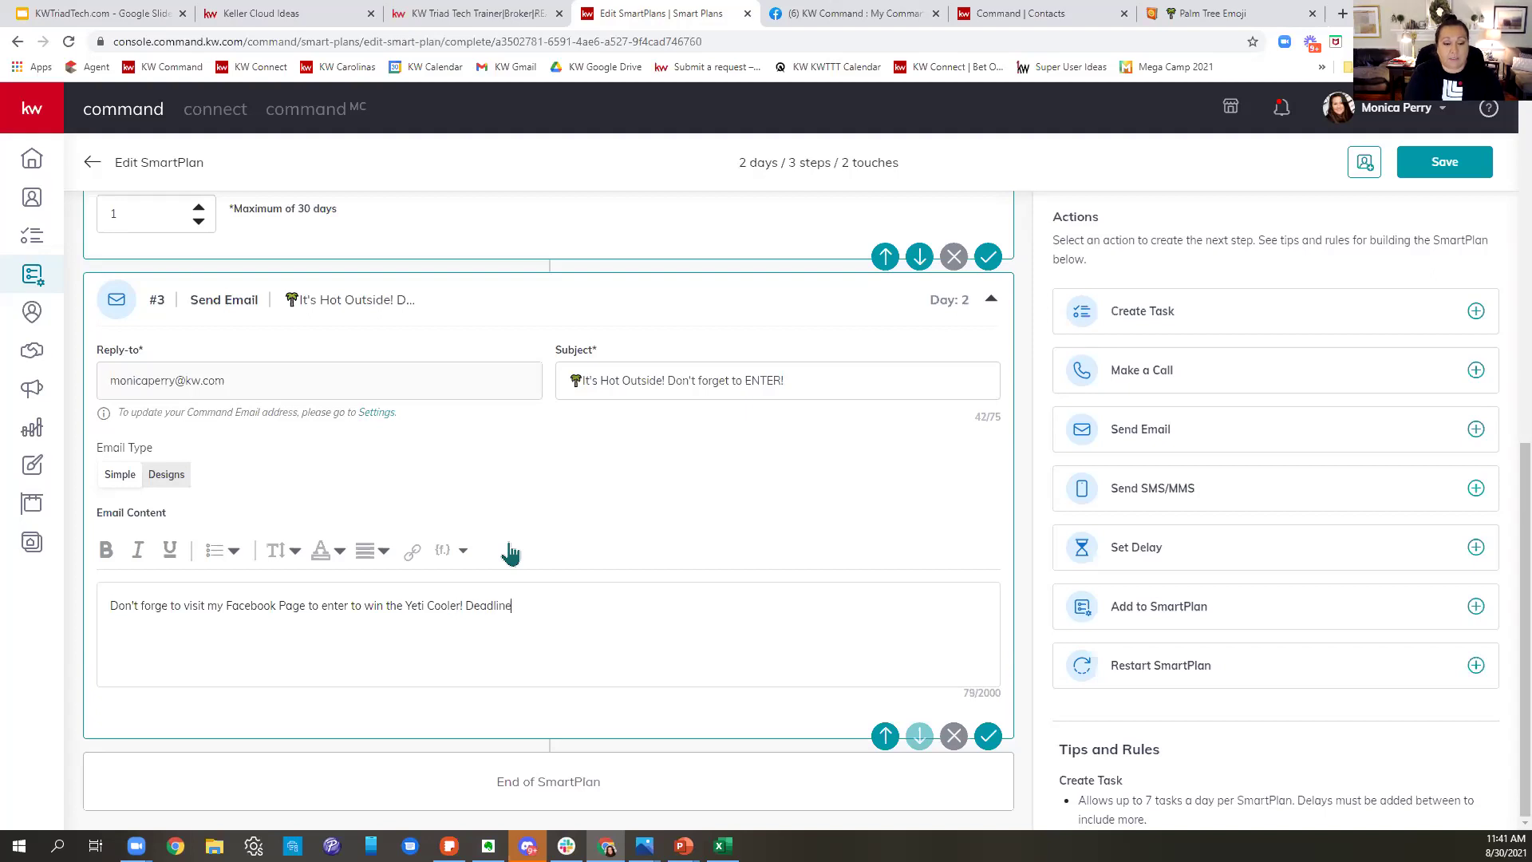
text( is S)
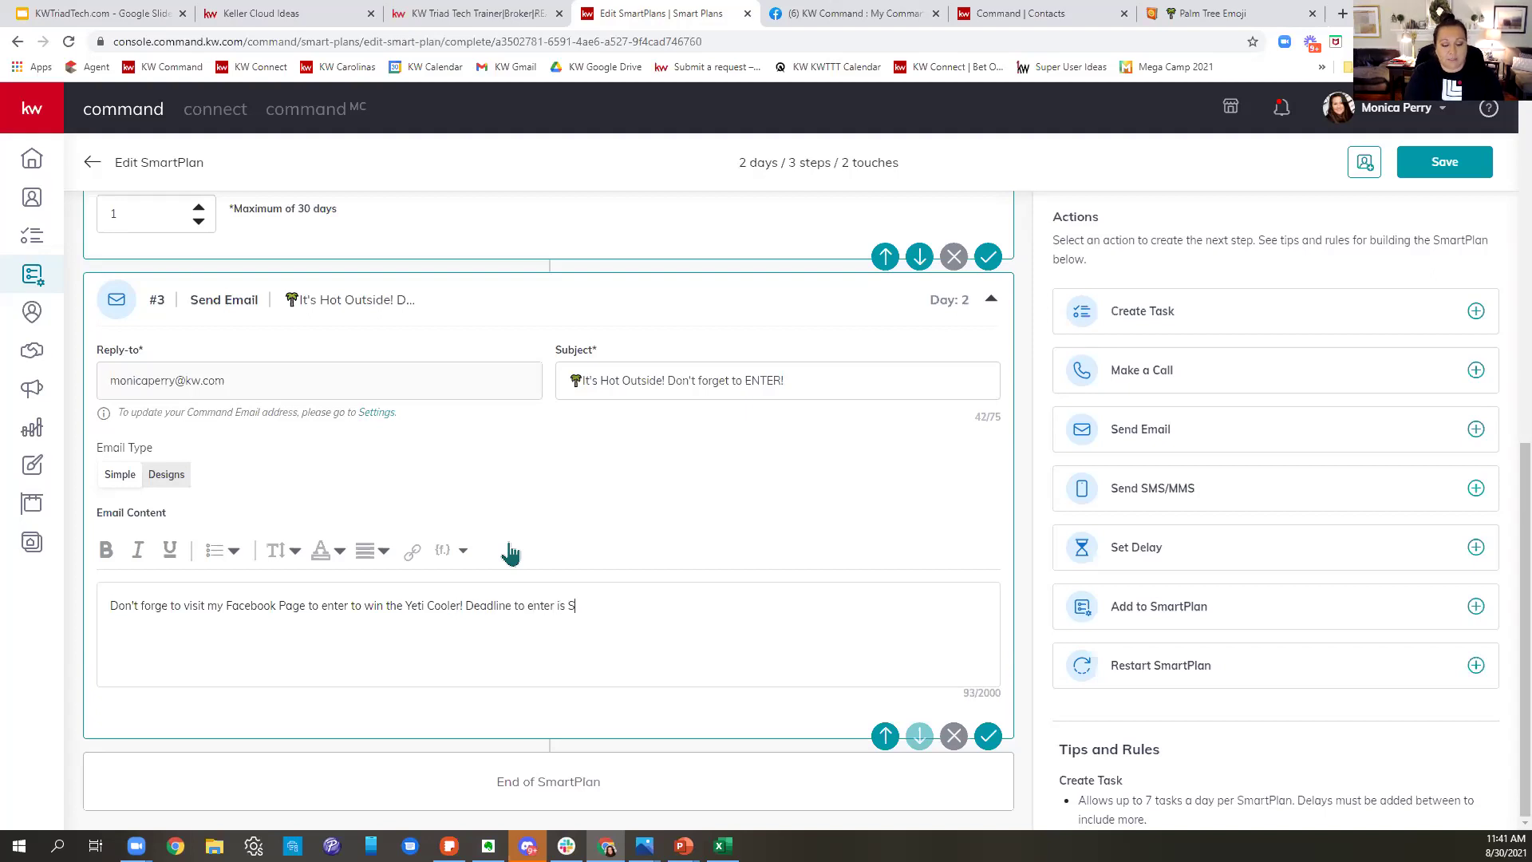
text(eptember 5 at 6pm)
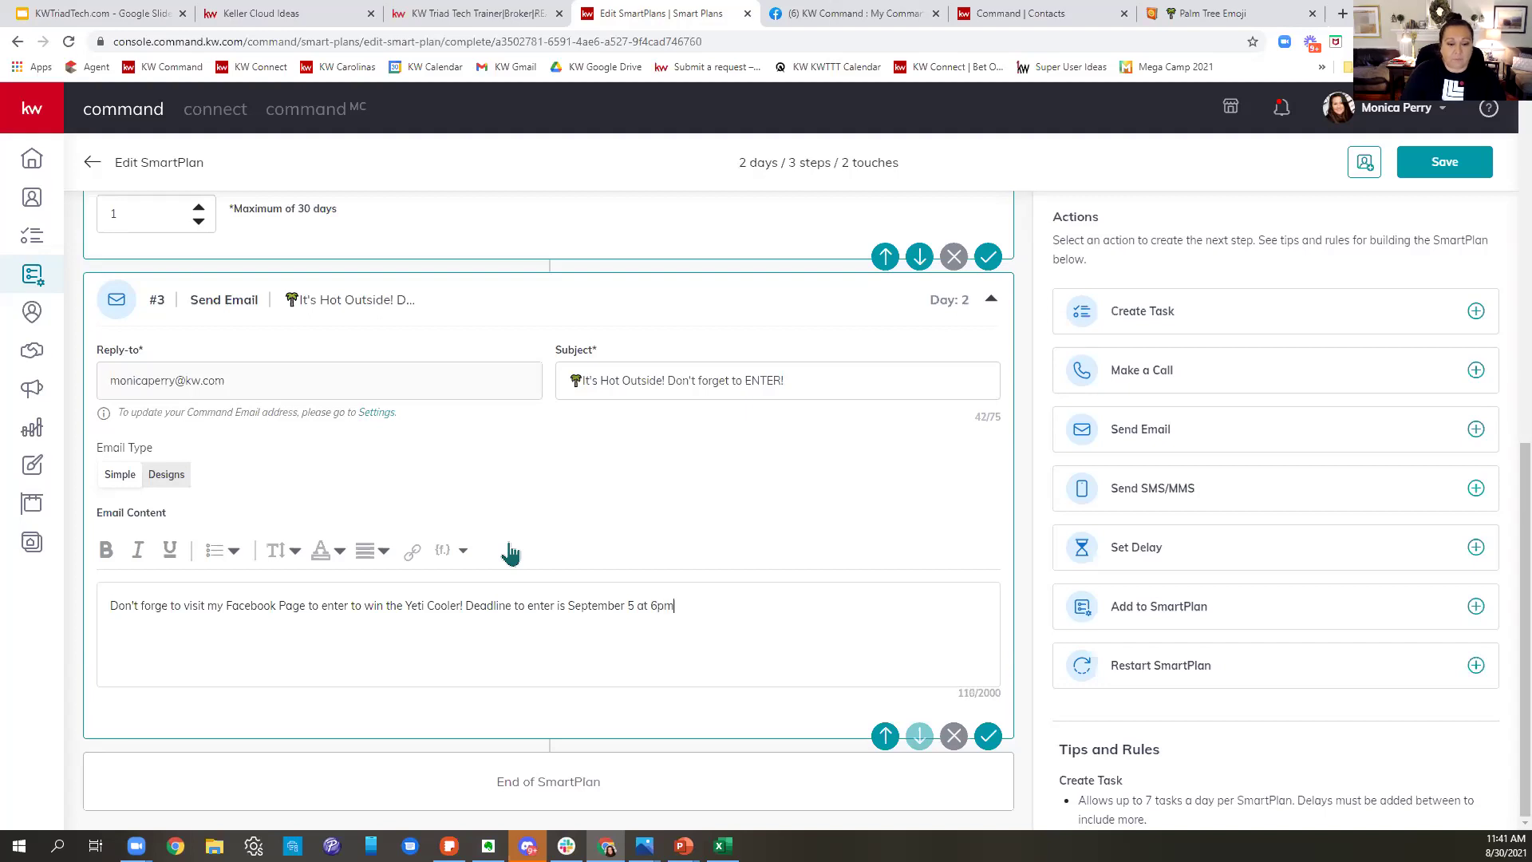
- Insert 'Sunday,' before the date, add the sender's name as a sign-off, and fix the 'forge' typo
click(566, 604)
text(Sund)
text(ay)
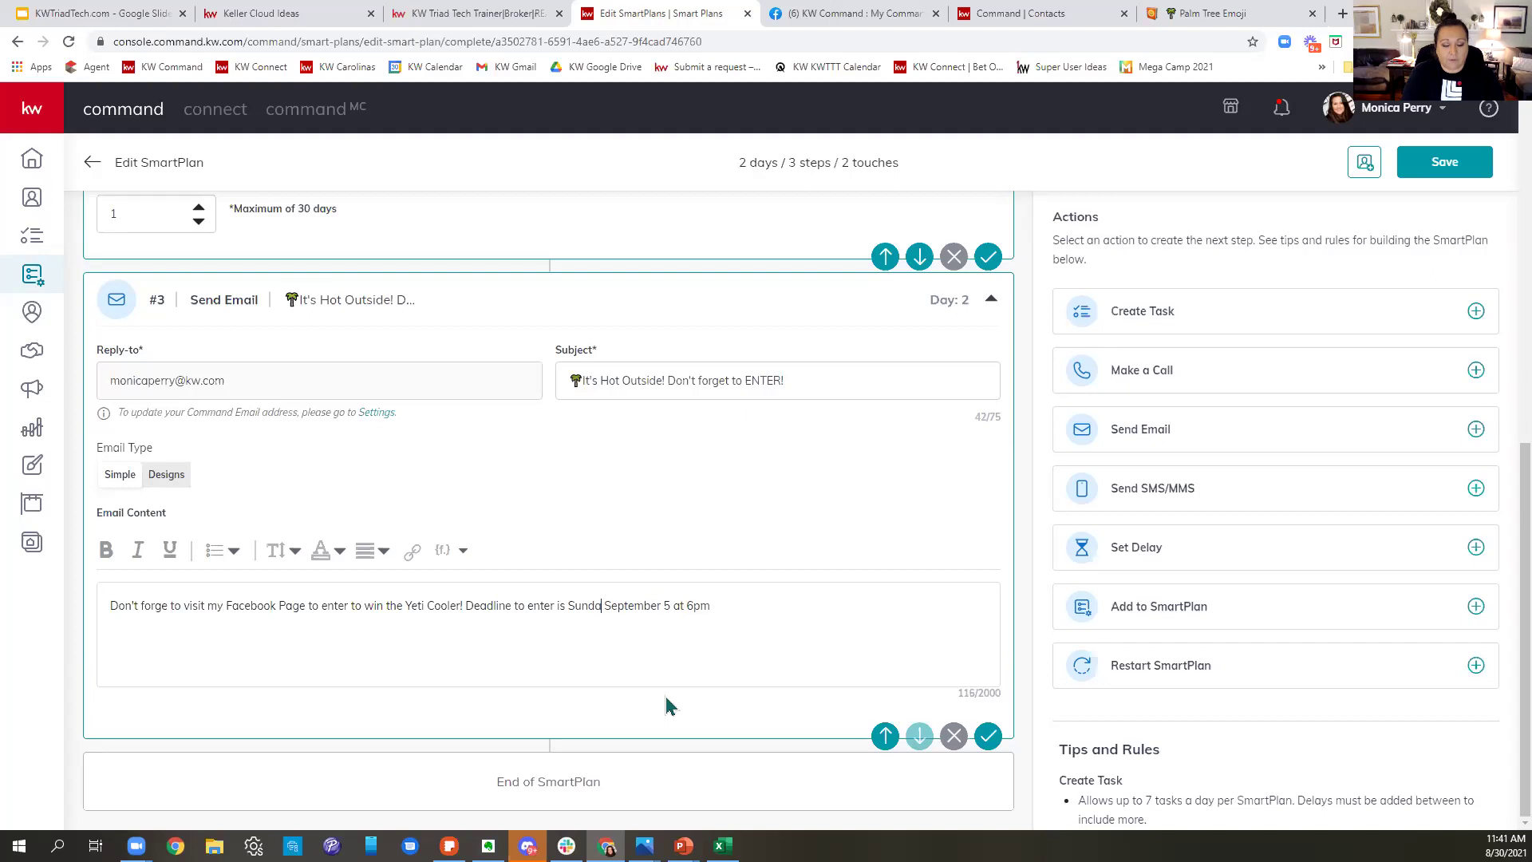
text(,)
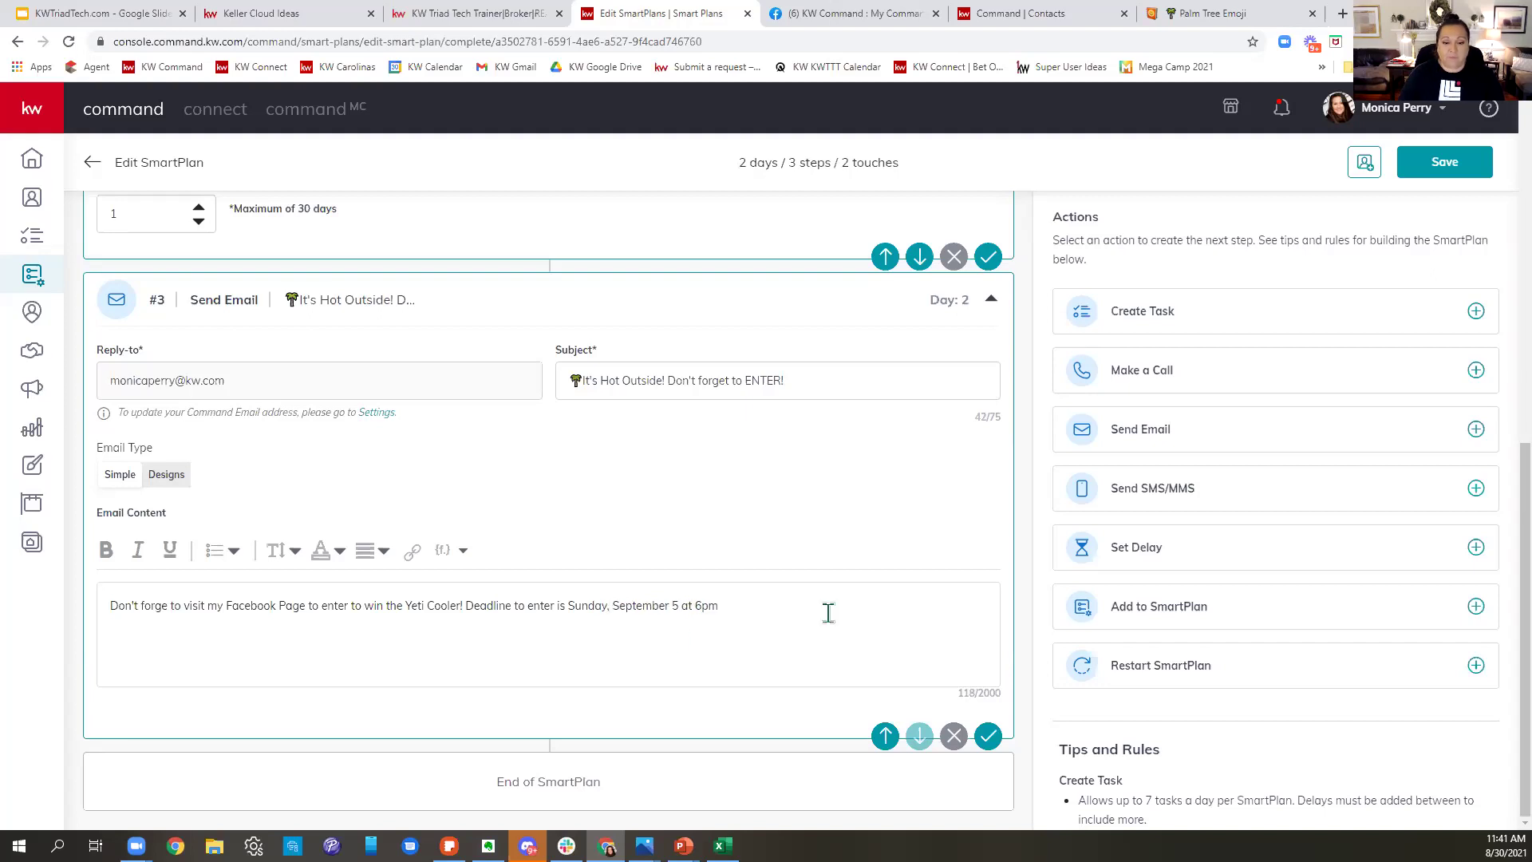
click(760, 617)
text(!  )
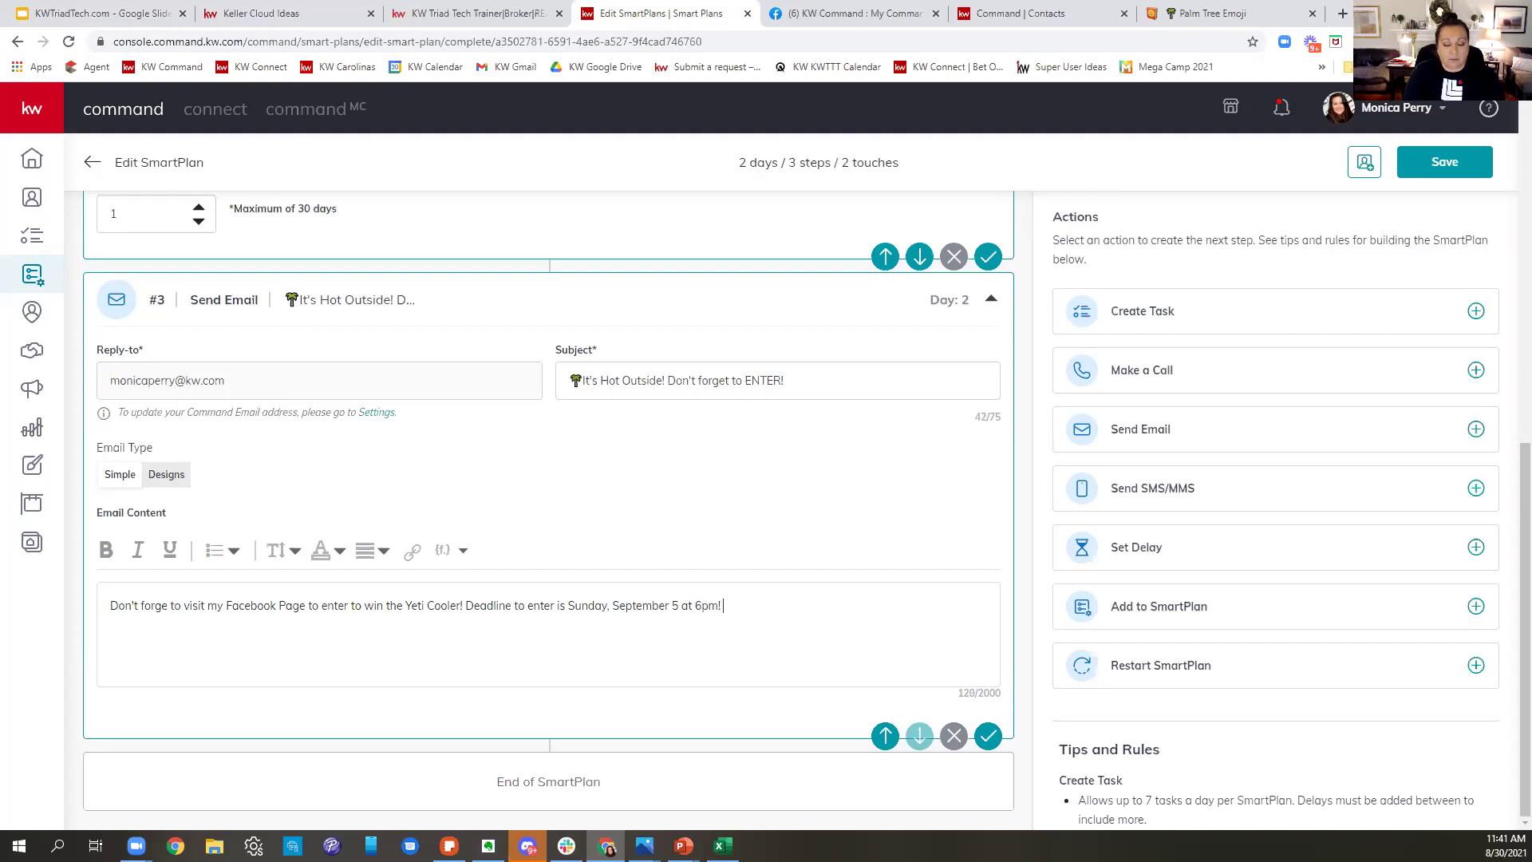
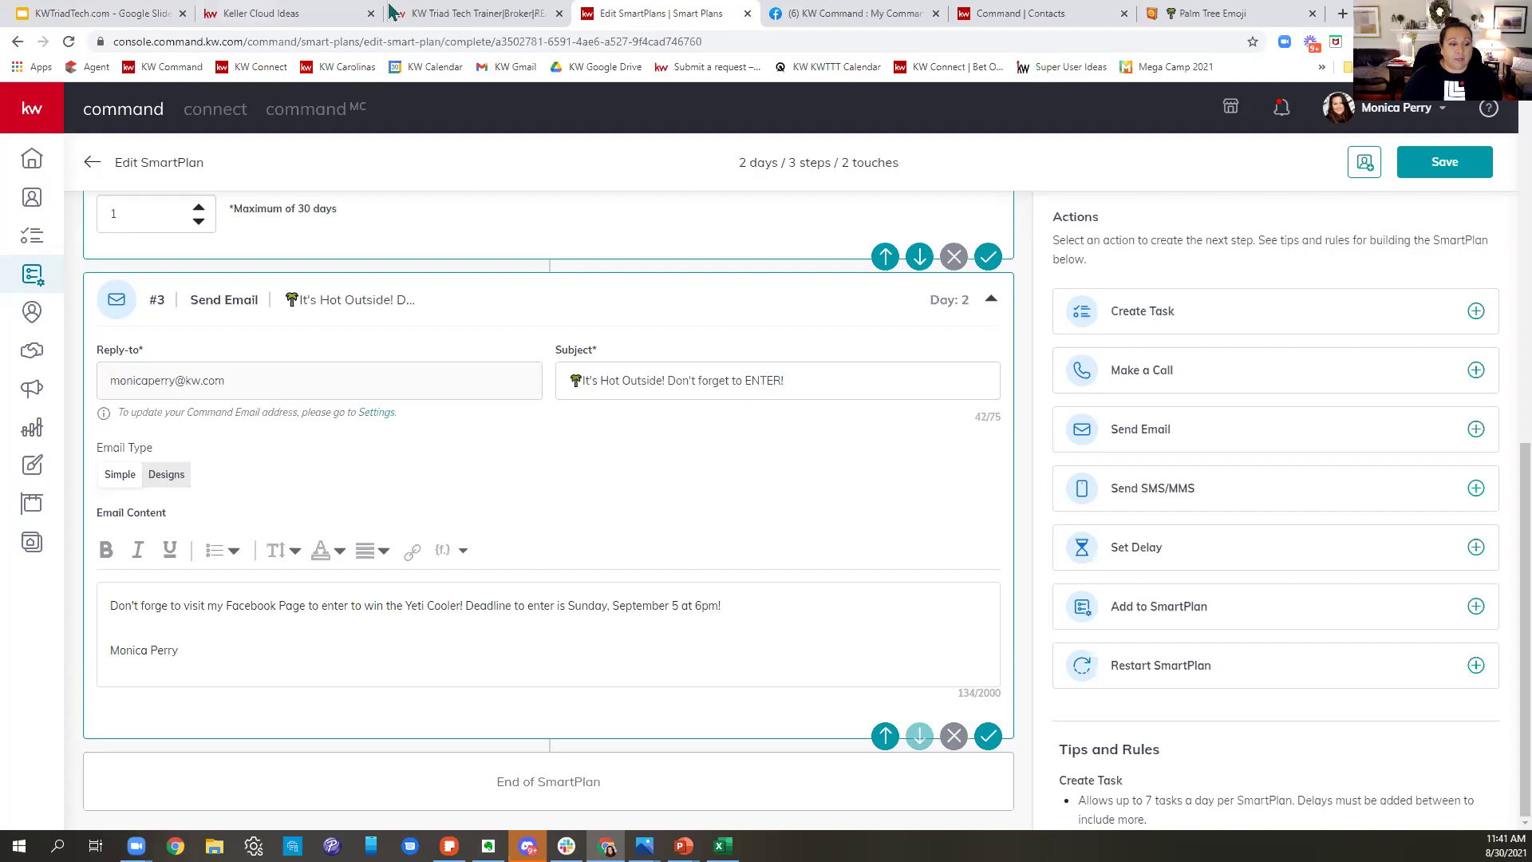
click(166, 605)
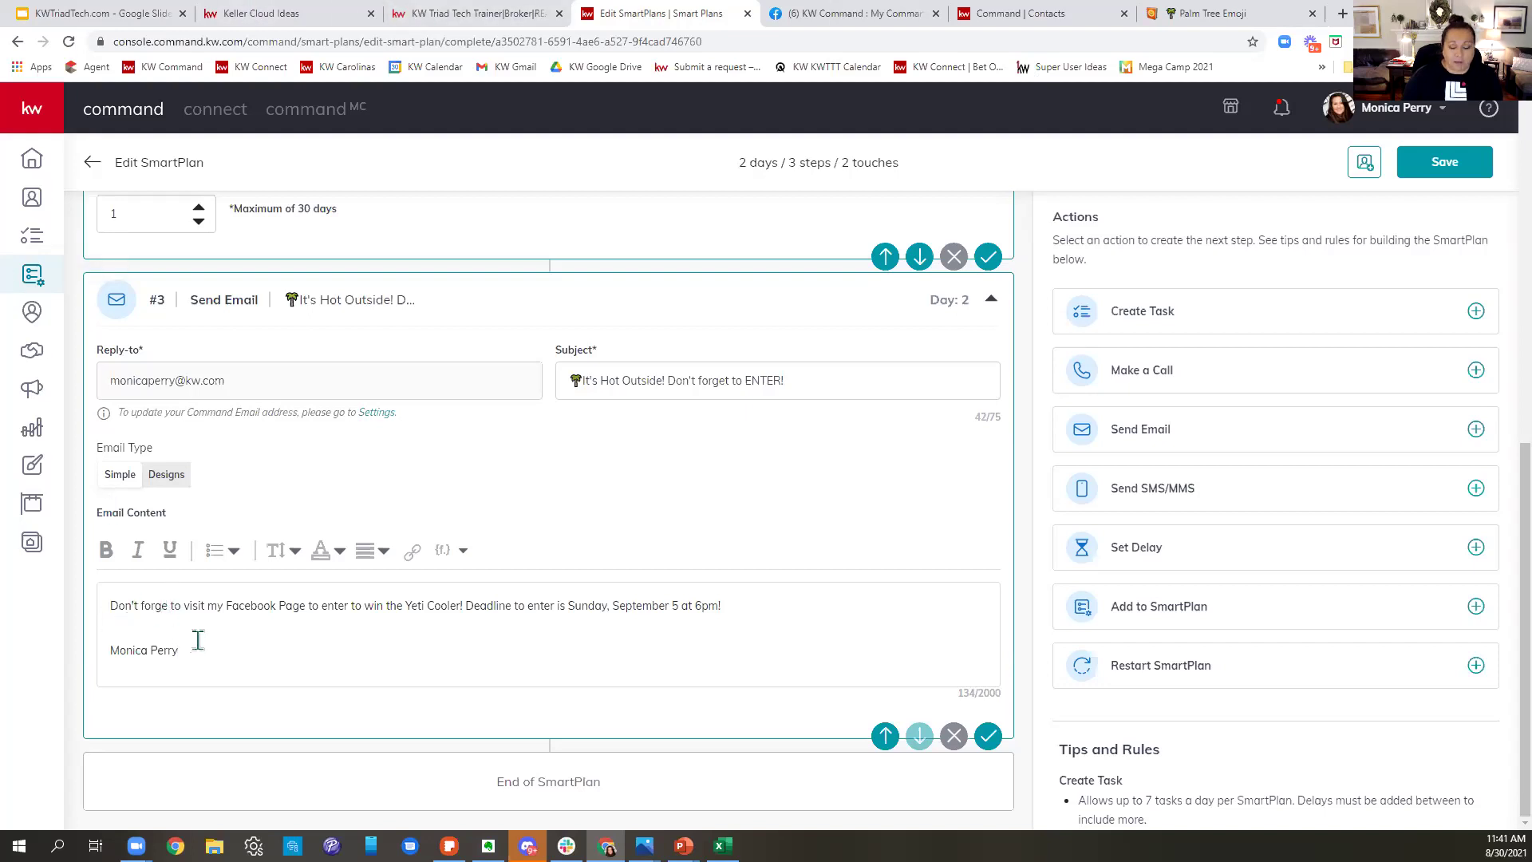
text(t)
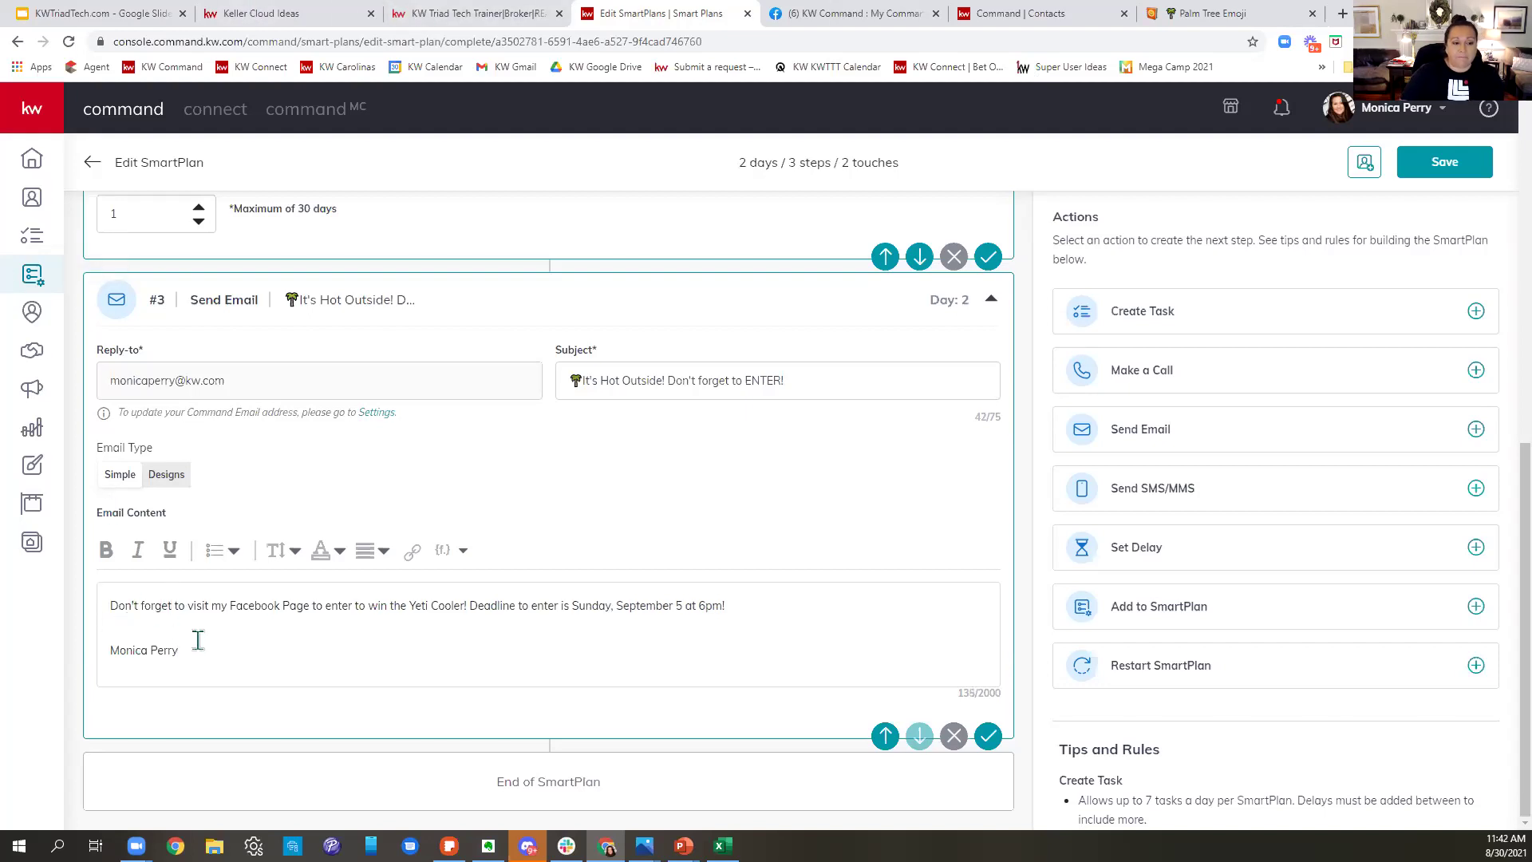
- Add a 1-day delay as step #4 after the Day 2 email and scroll through the plan
click(1295, 562)
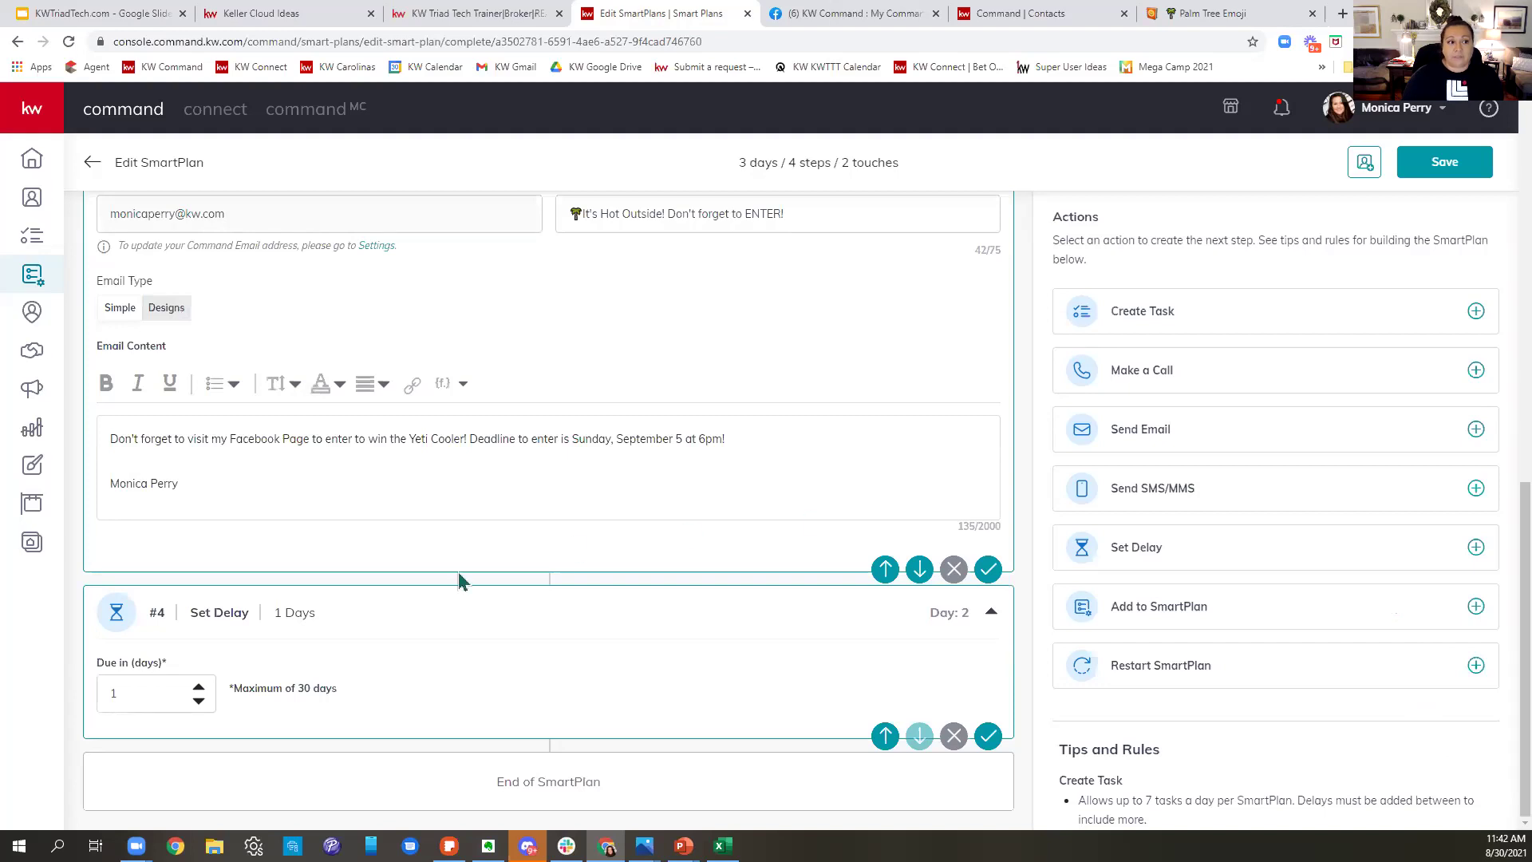
scroll(462, 567, up, 15)
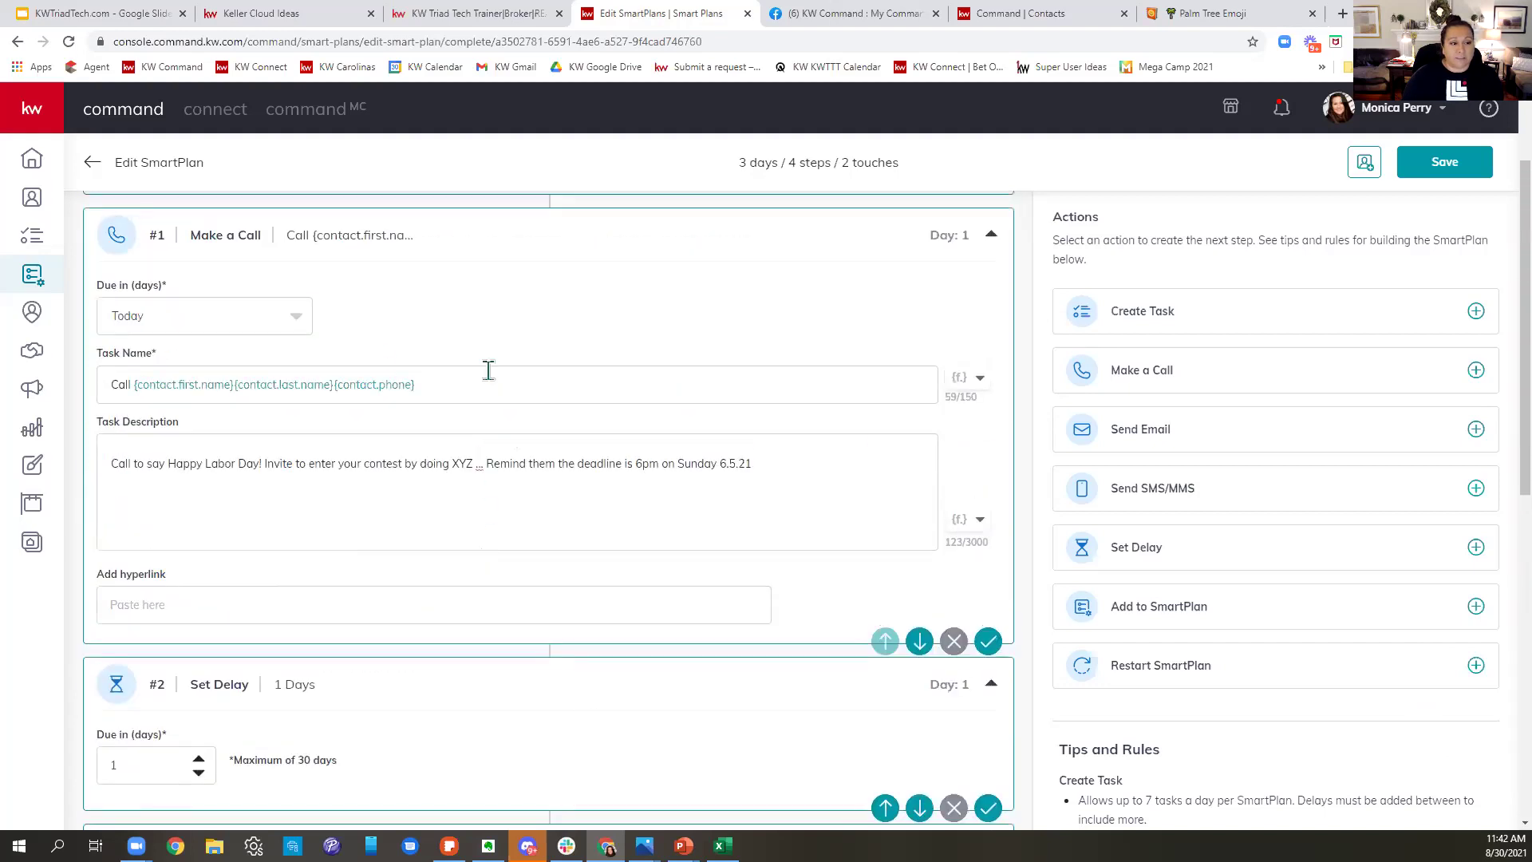
scroll(445, 451, down, 4)
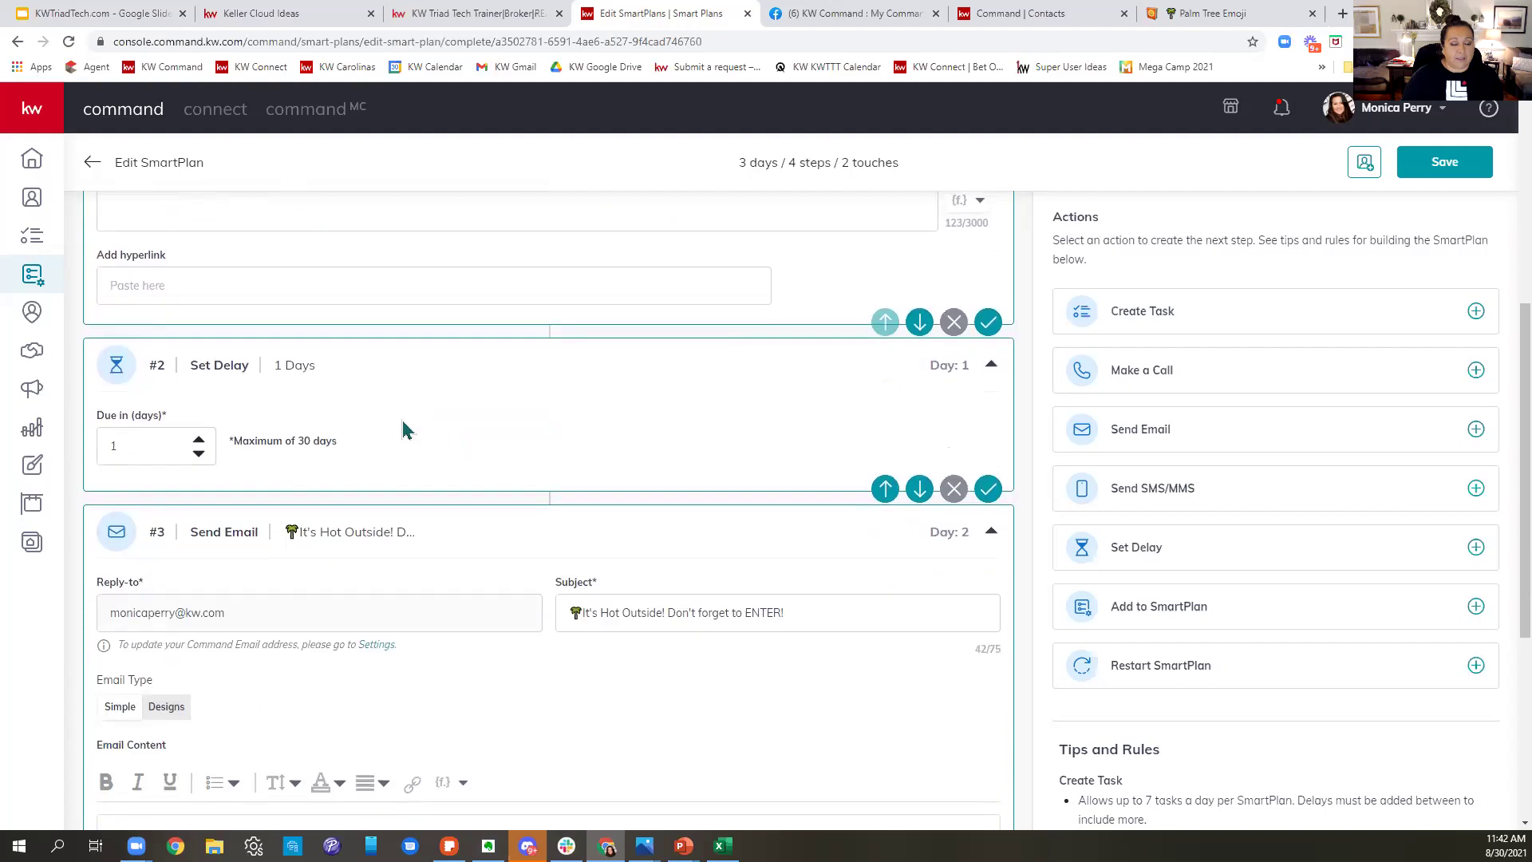
scroll(614, 469, down, 1)
scroll(616, 469, down, 3)
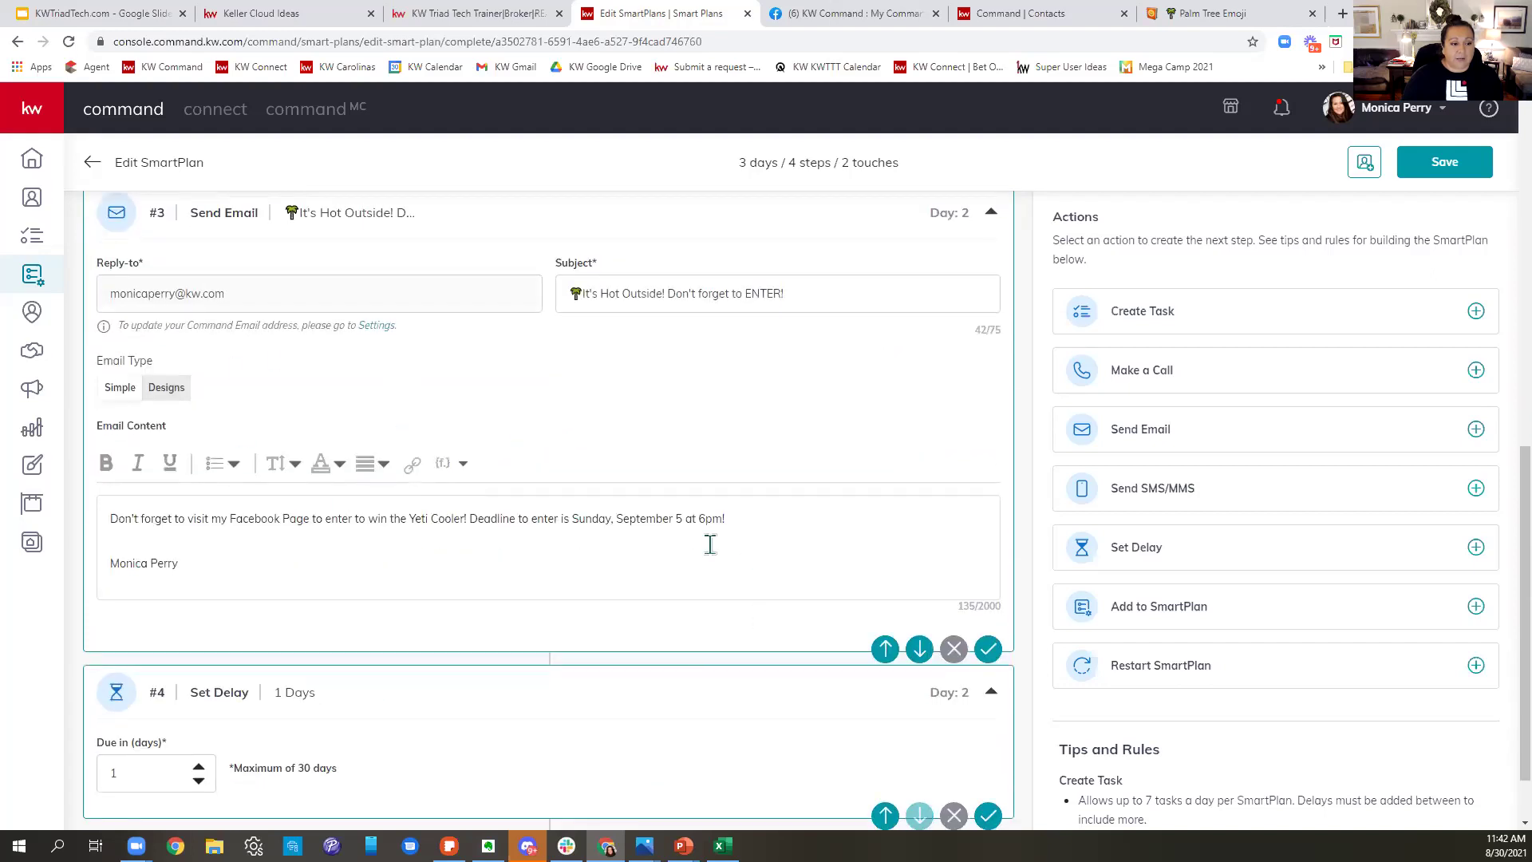
scroll(752, 483, down, 1)
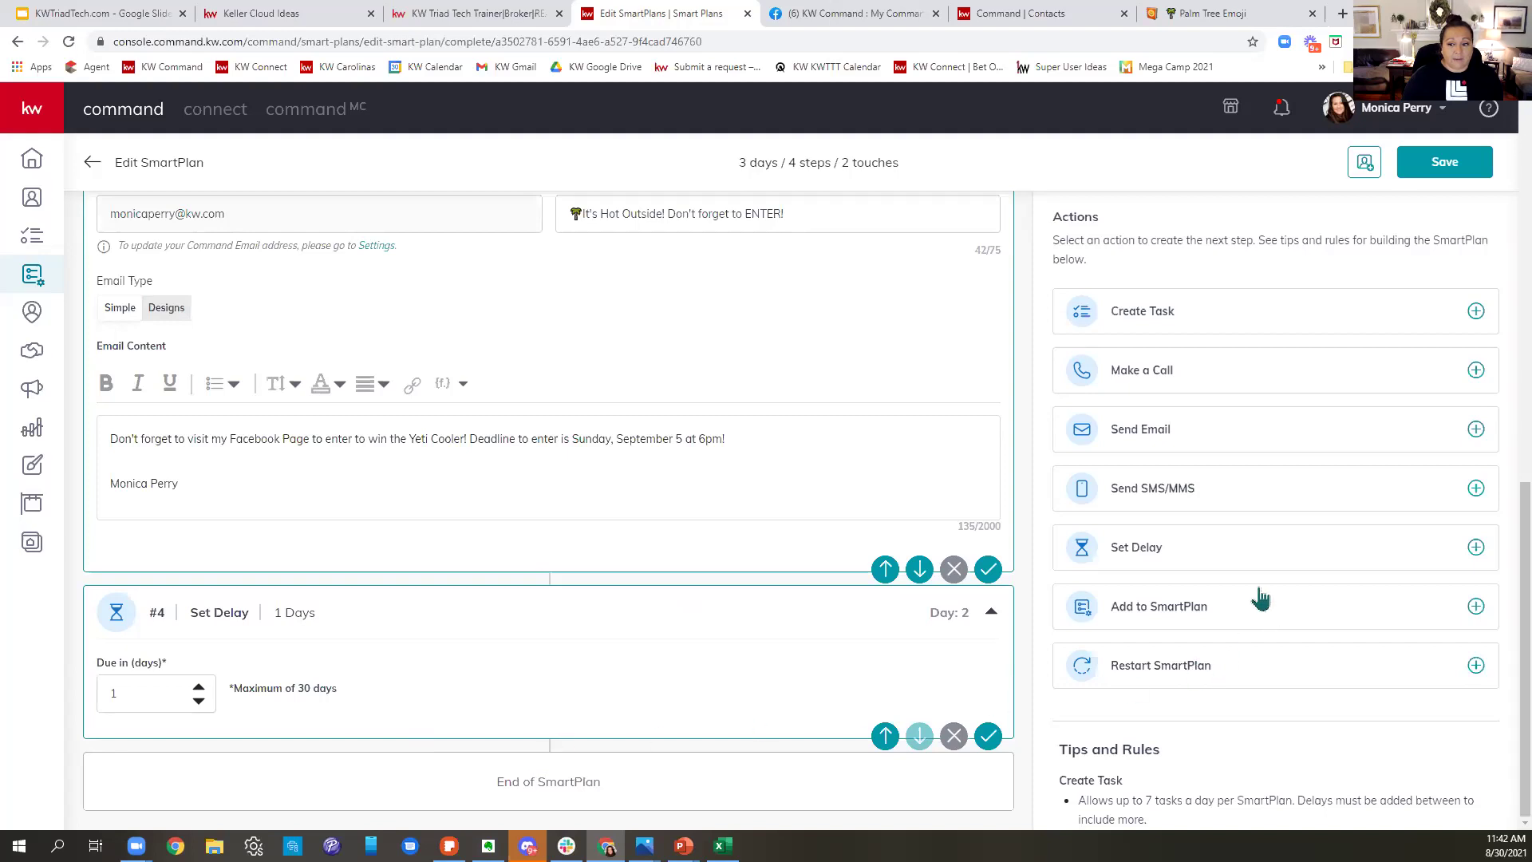
- Add a text step 'Tomorrow is the last day to enter! Visit my facebook page -' followed by a 1-day delay
click(1226, 499)
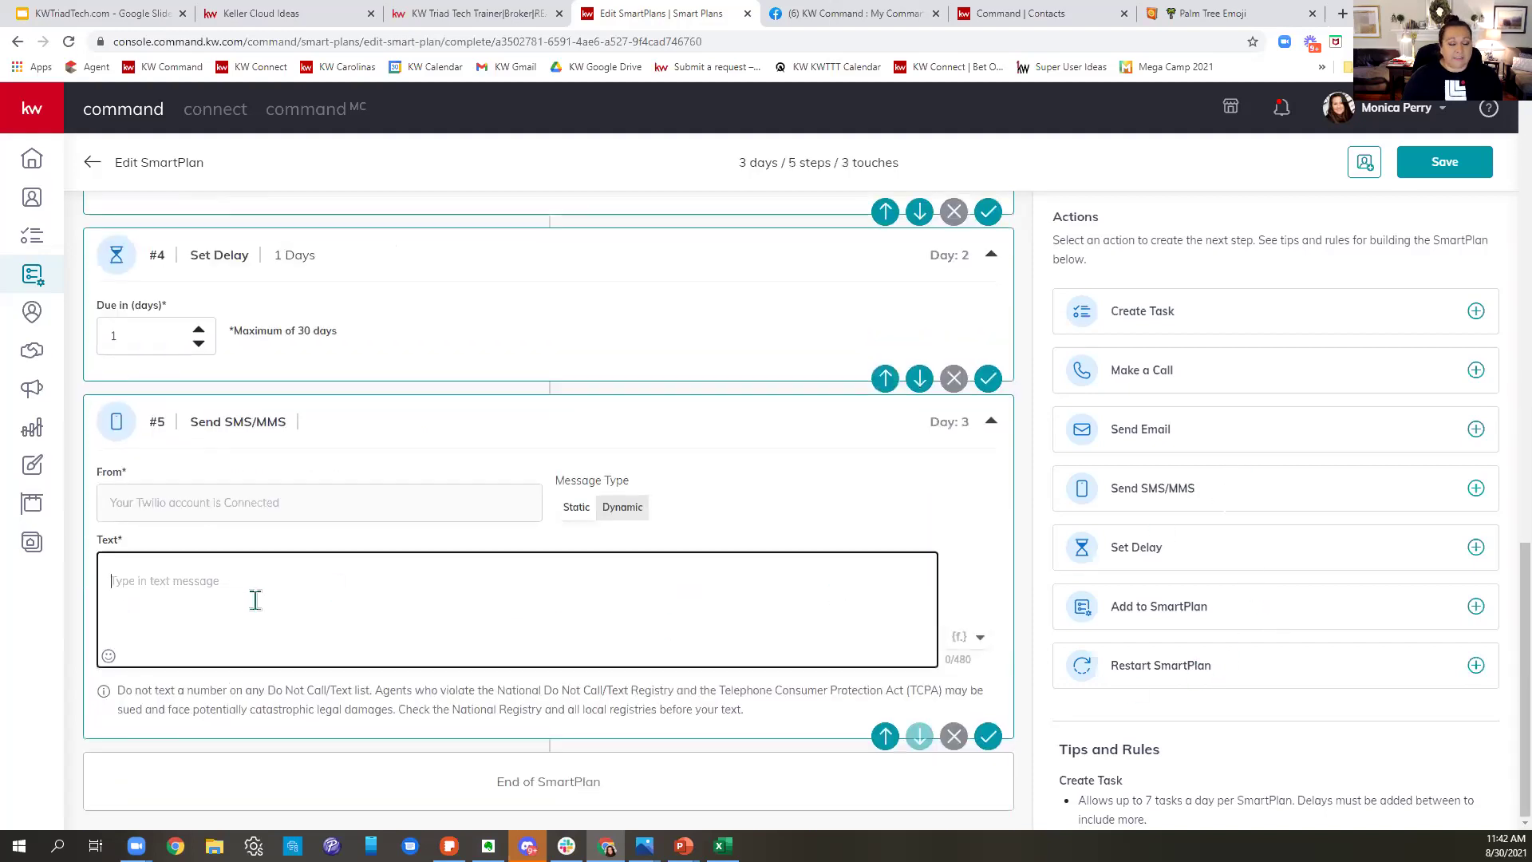
text(Tomor)
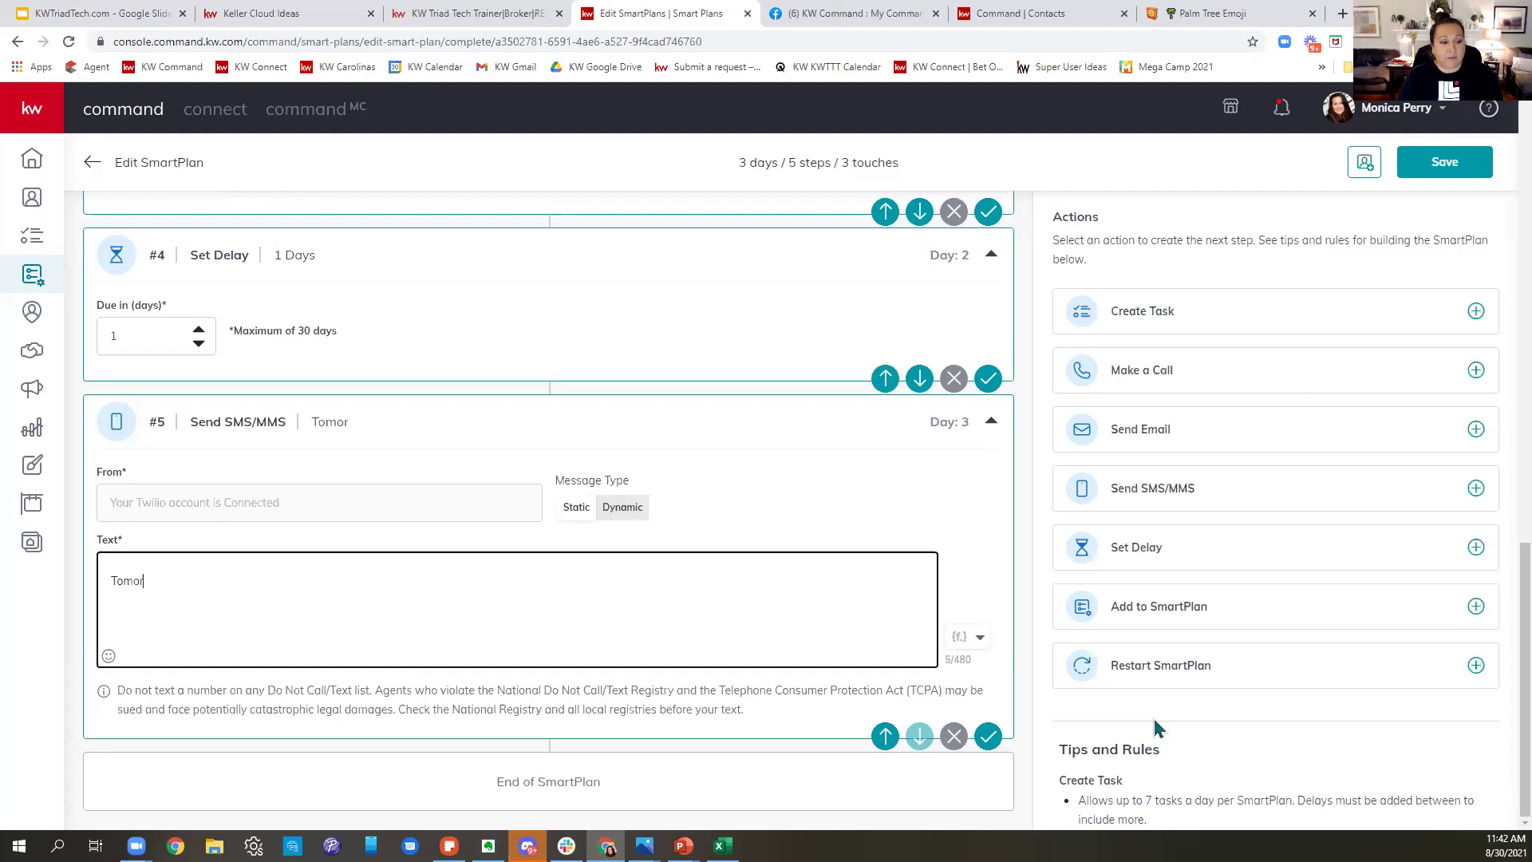
text(row is the l)
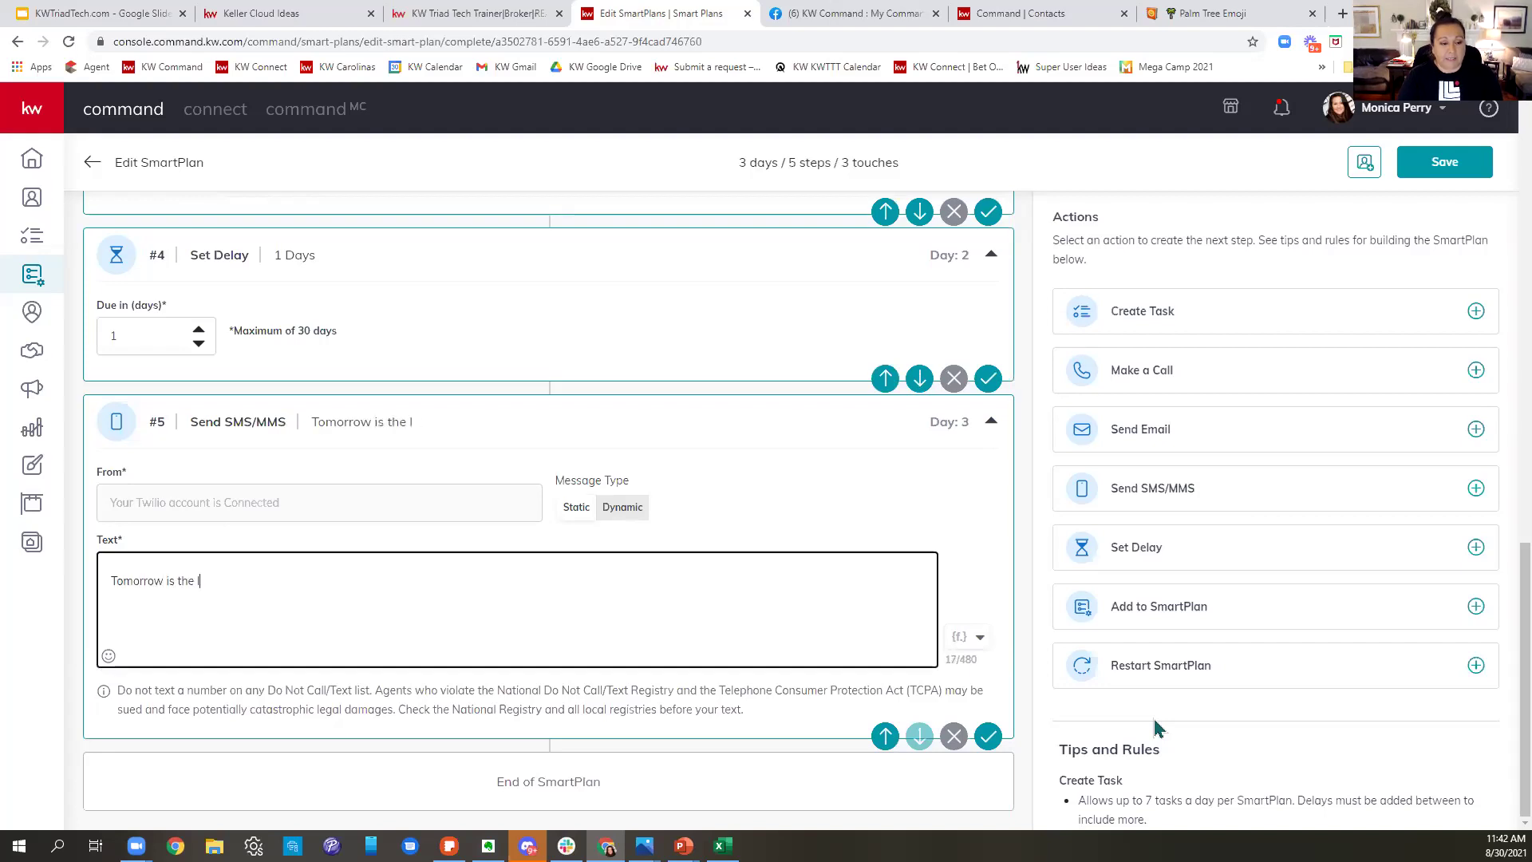
text(ast day to en)
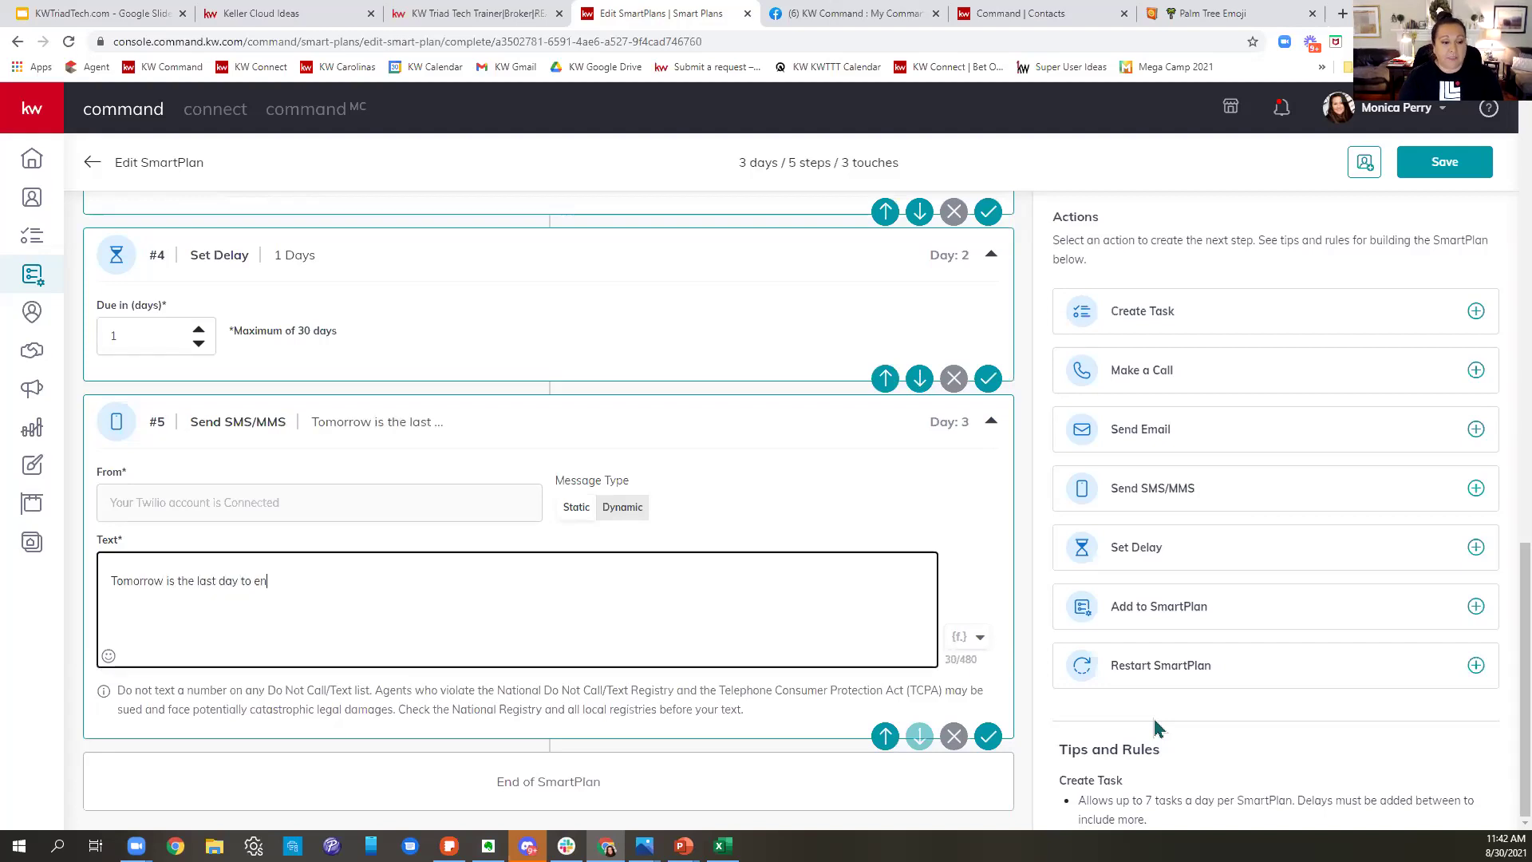
text(ter! Visit)
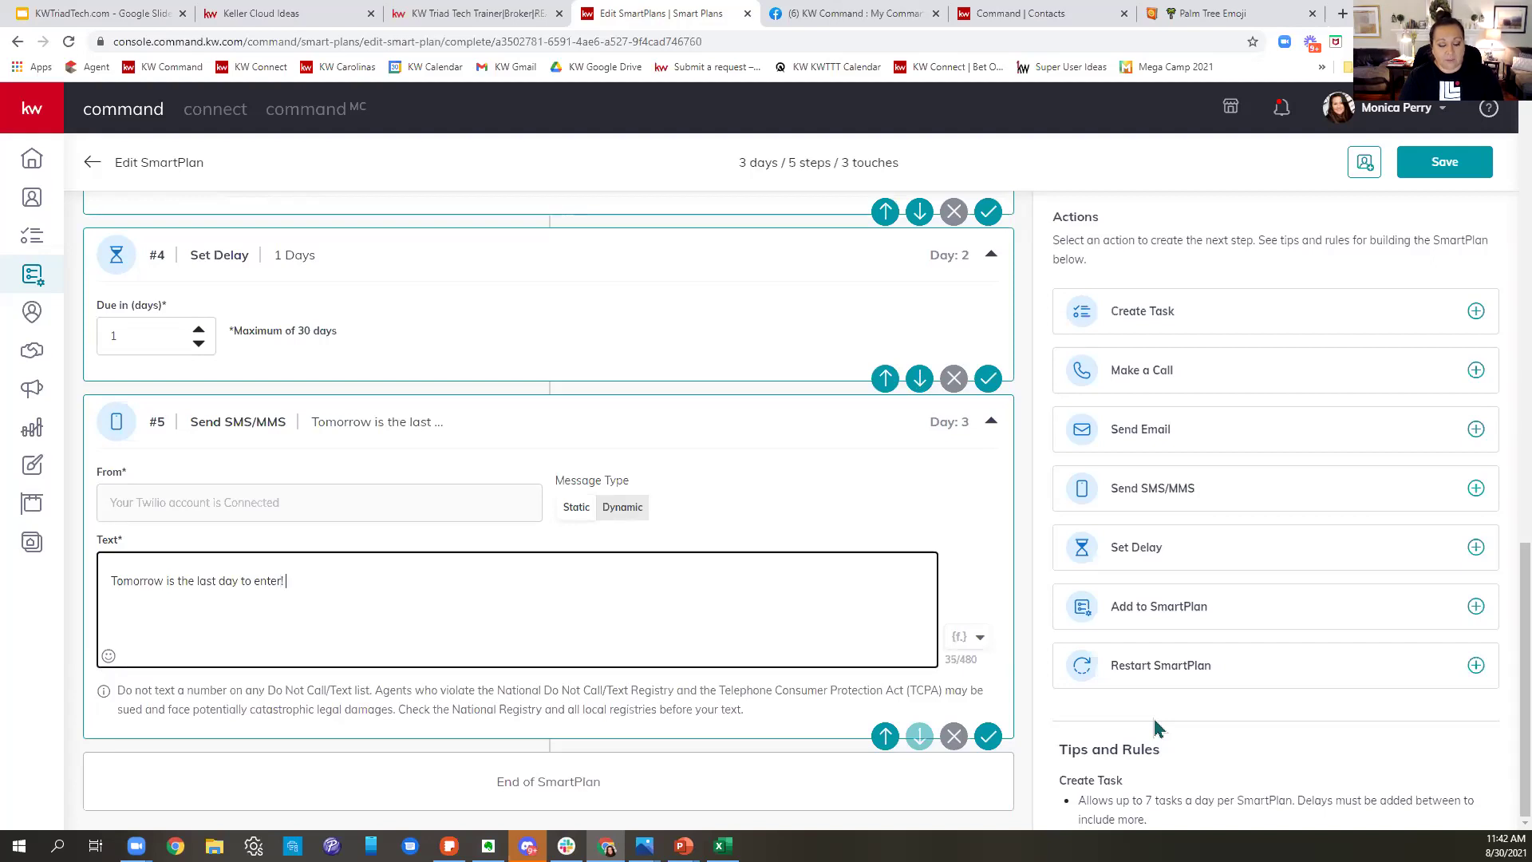
text(my )
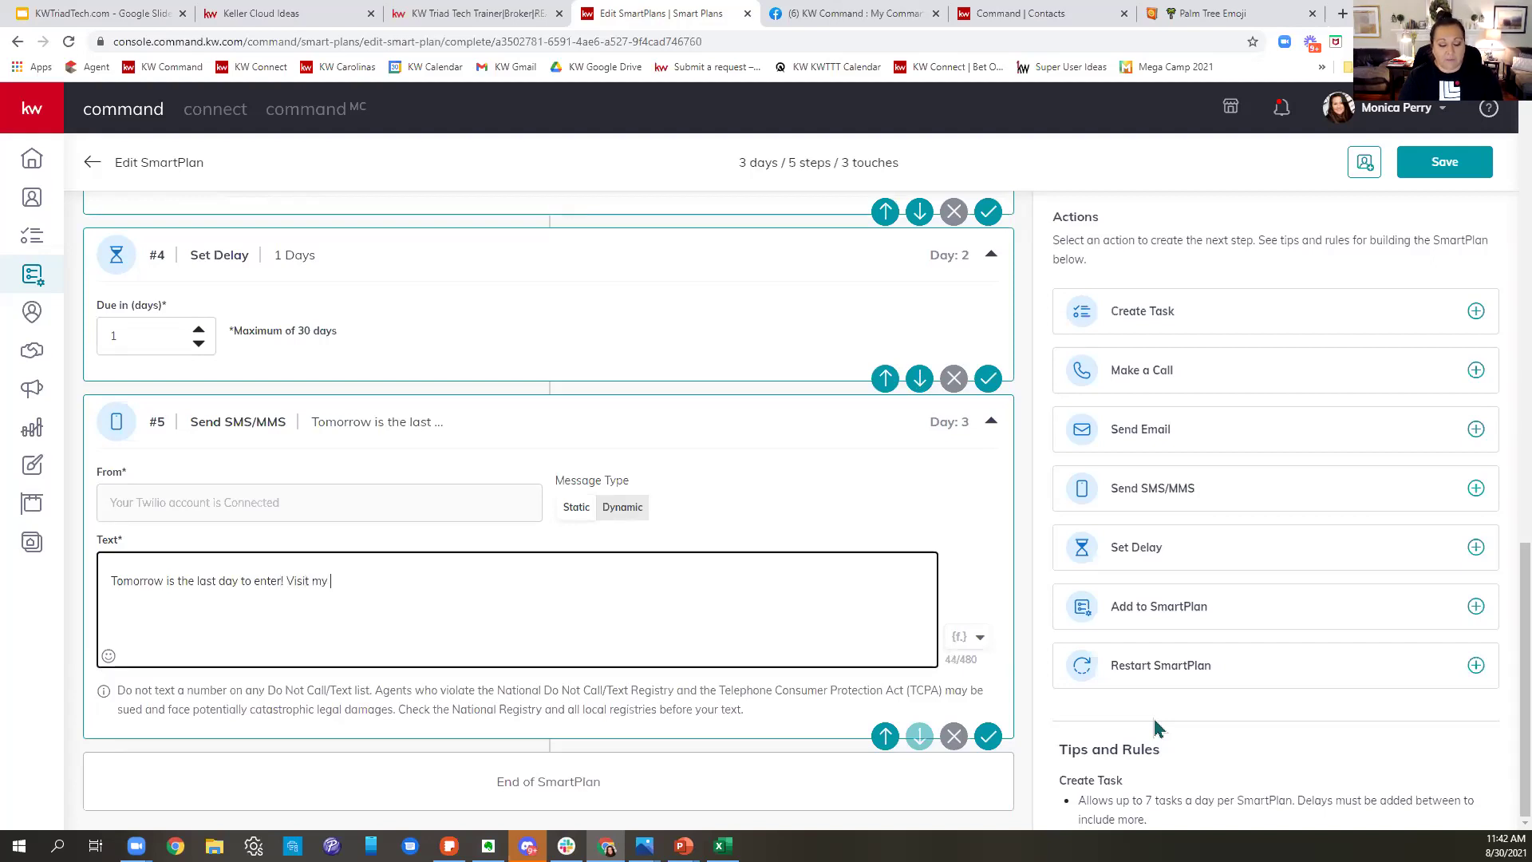
text(facebook page -)
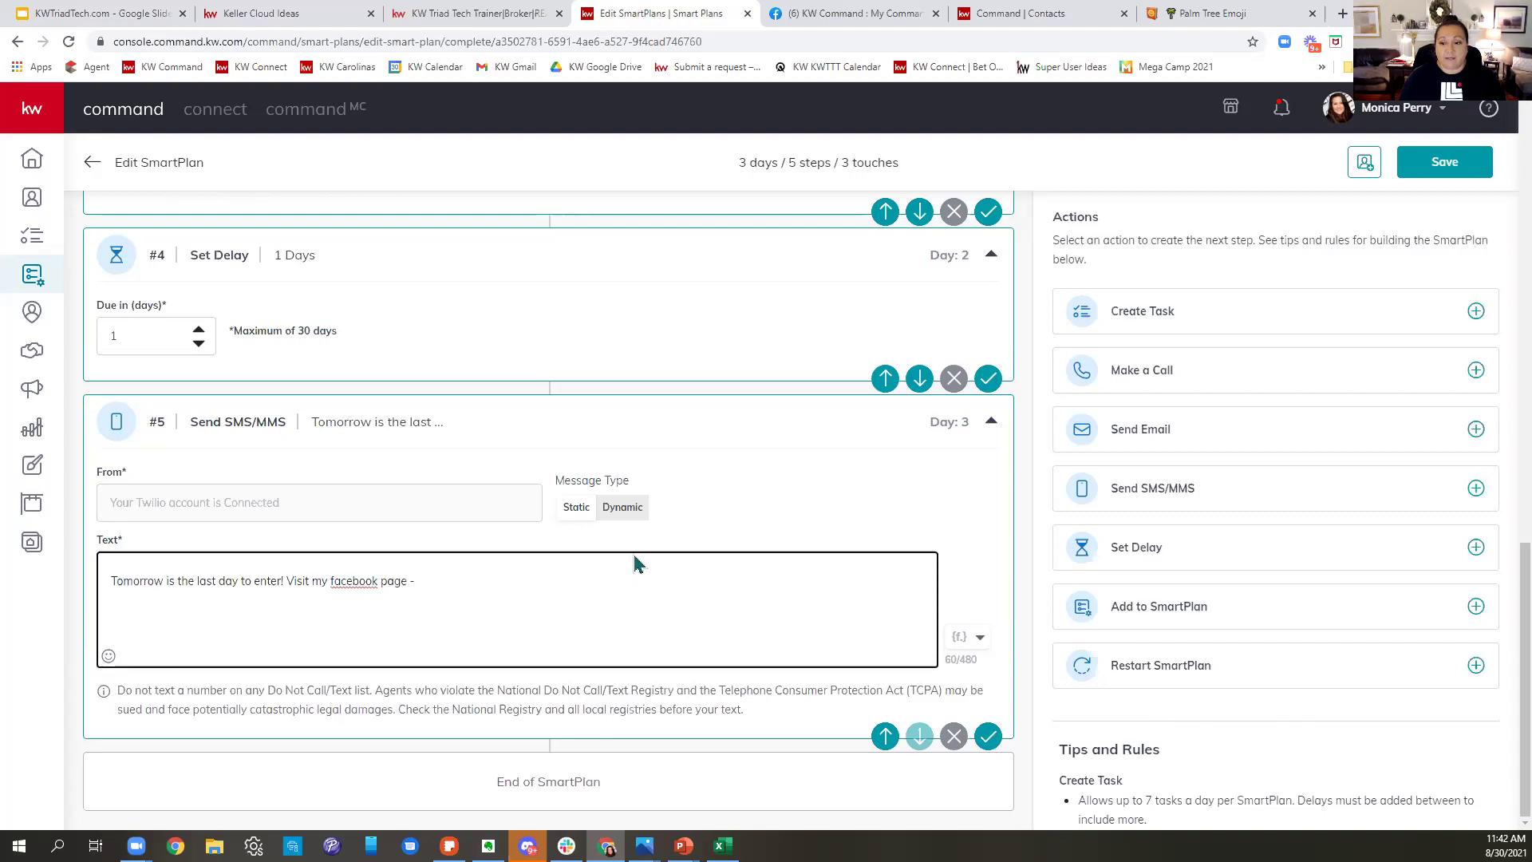
click(1240, 564)
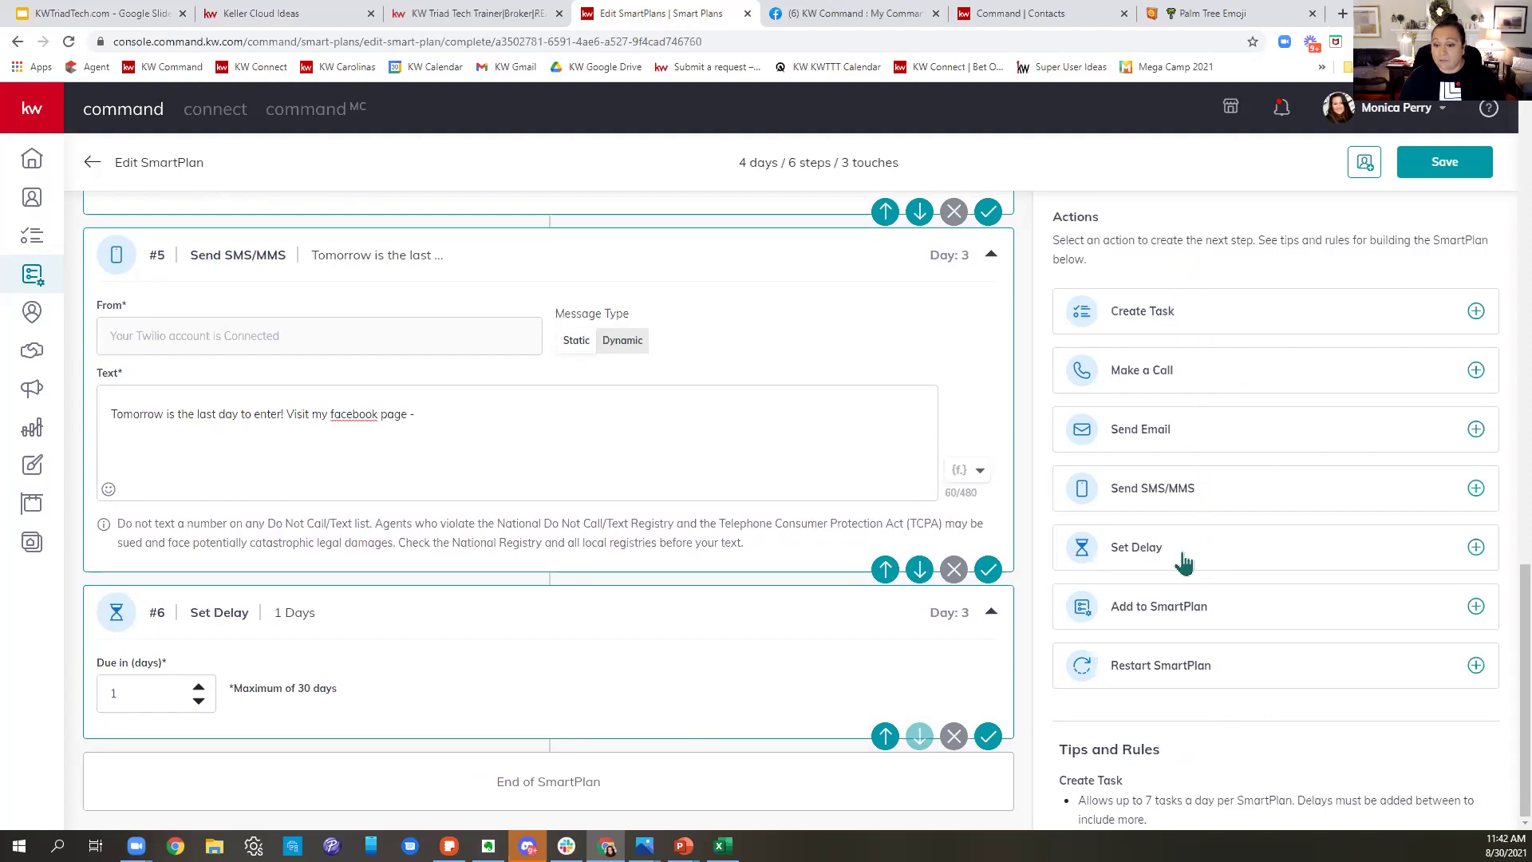
- Add a Day 4 step enrolling contacts in the My Labor Day SmartPlan
click(1179, 609)
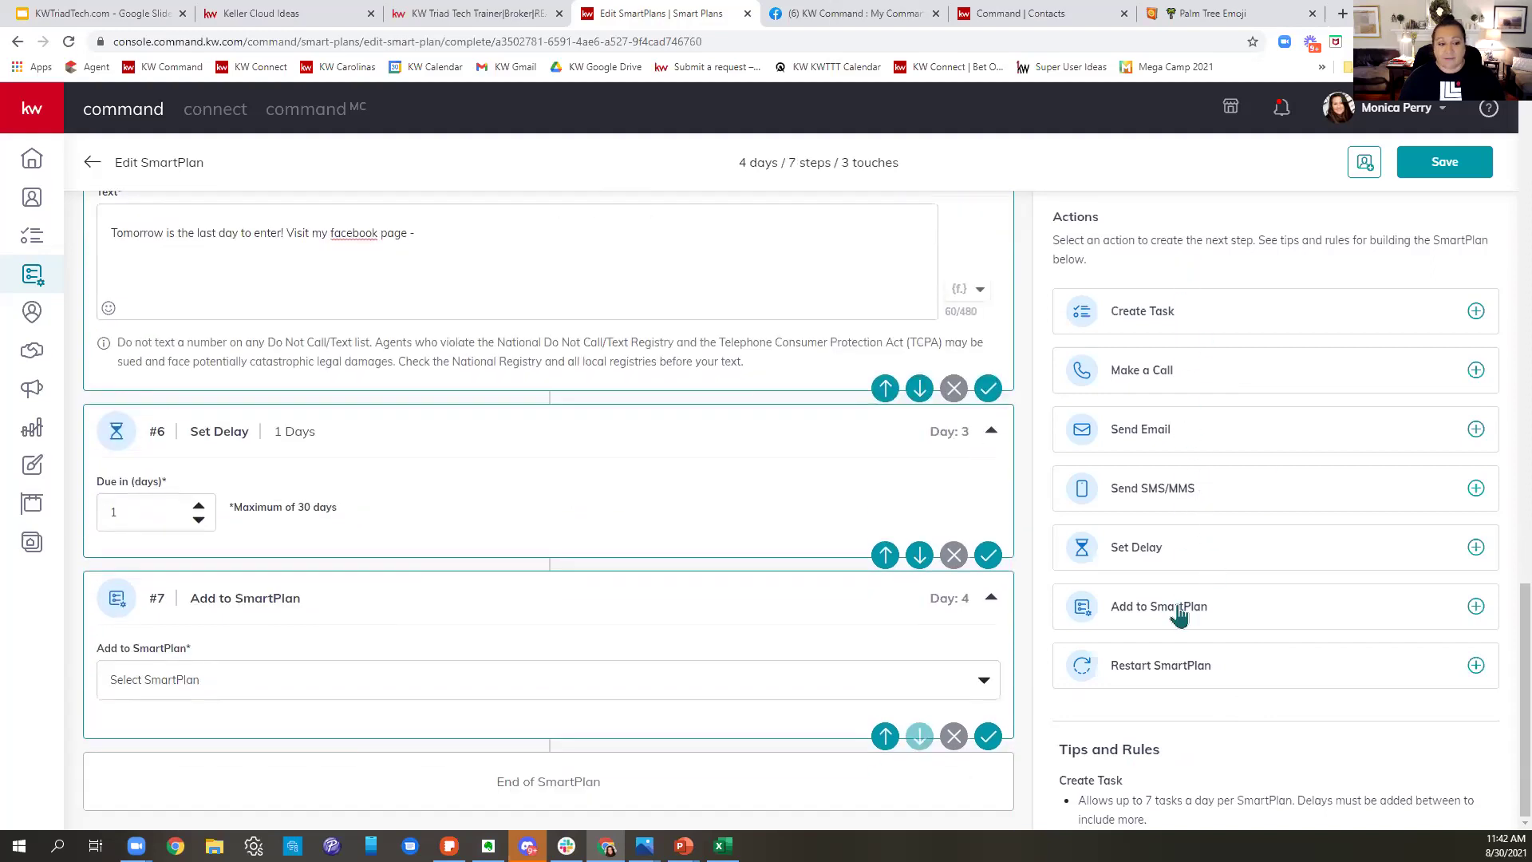
click(329, 688)
drag(177, 751, 294, 714)
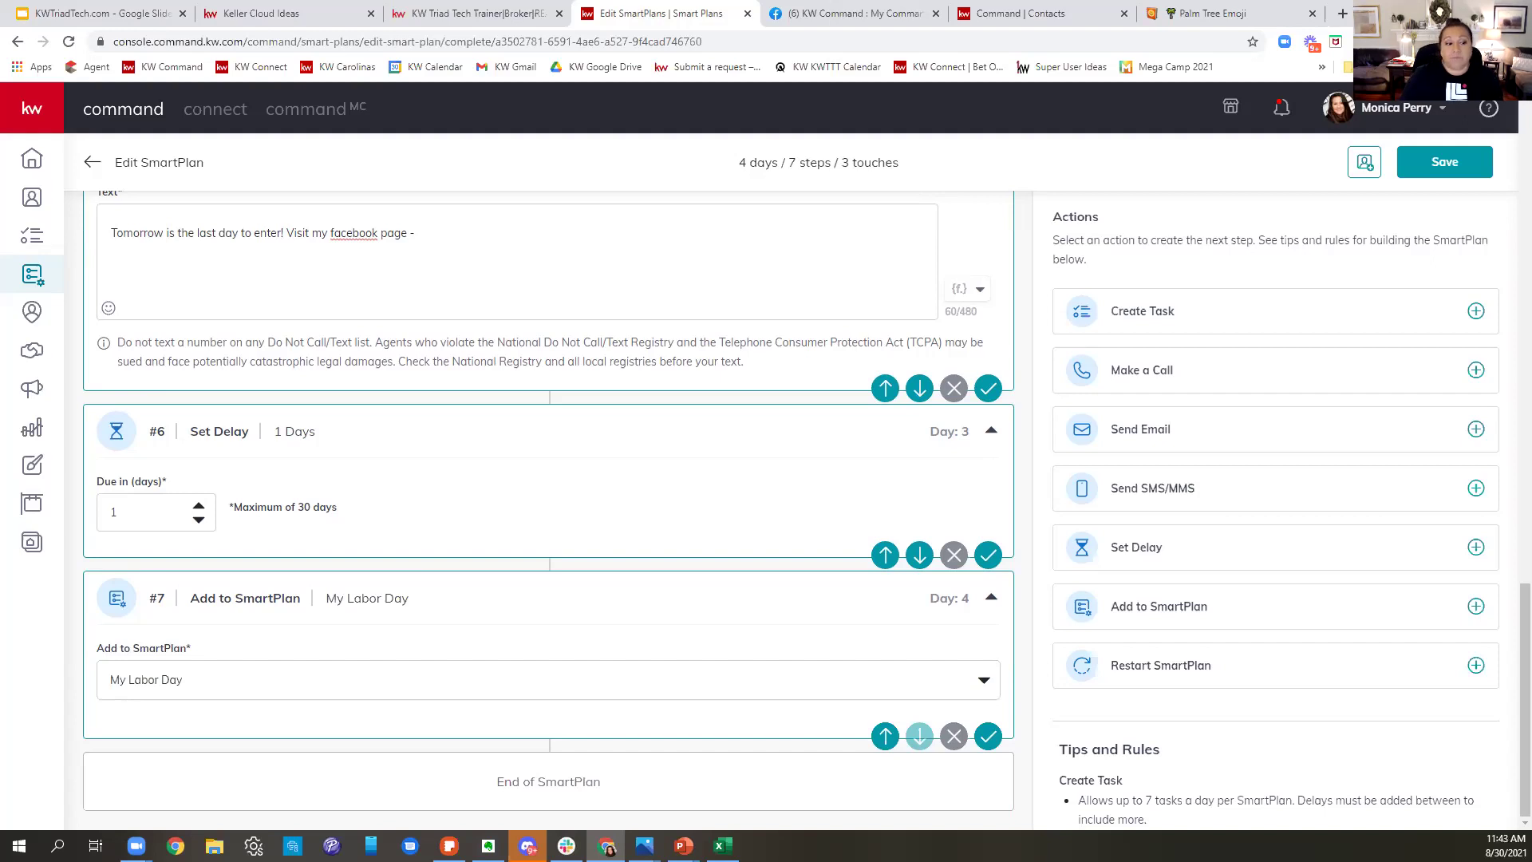
scroll(786, 383, up, 8)
- Scroll up to step #3, the Day 2 email with the palm-tree subject and Yeti Cooler contest body
scroll(770, 351, up, 5)
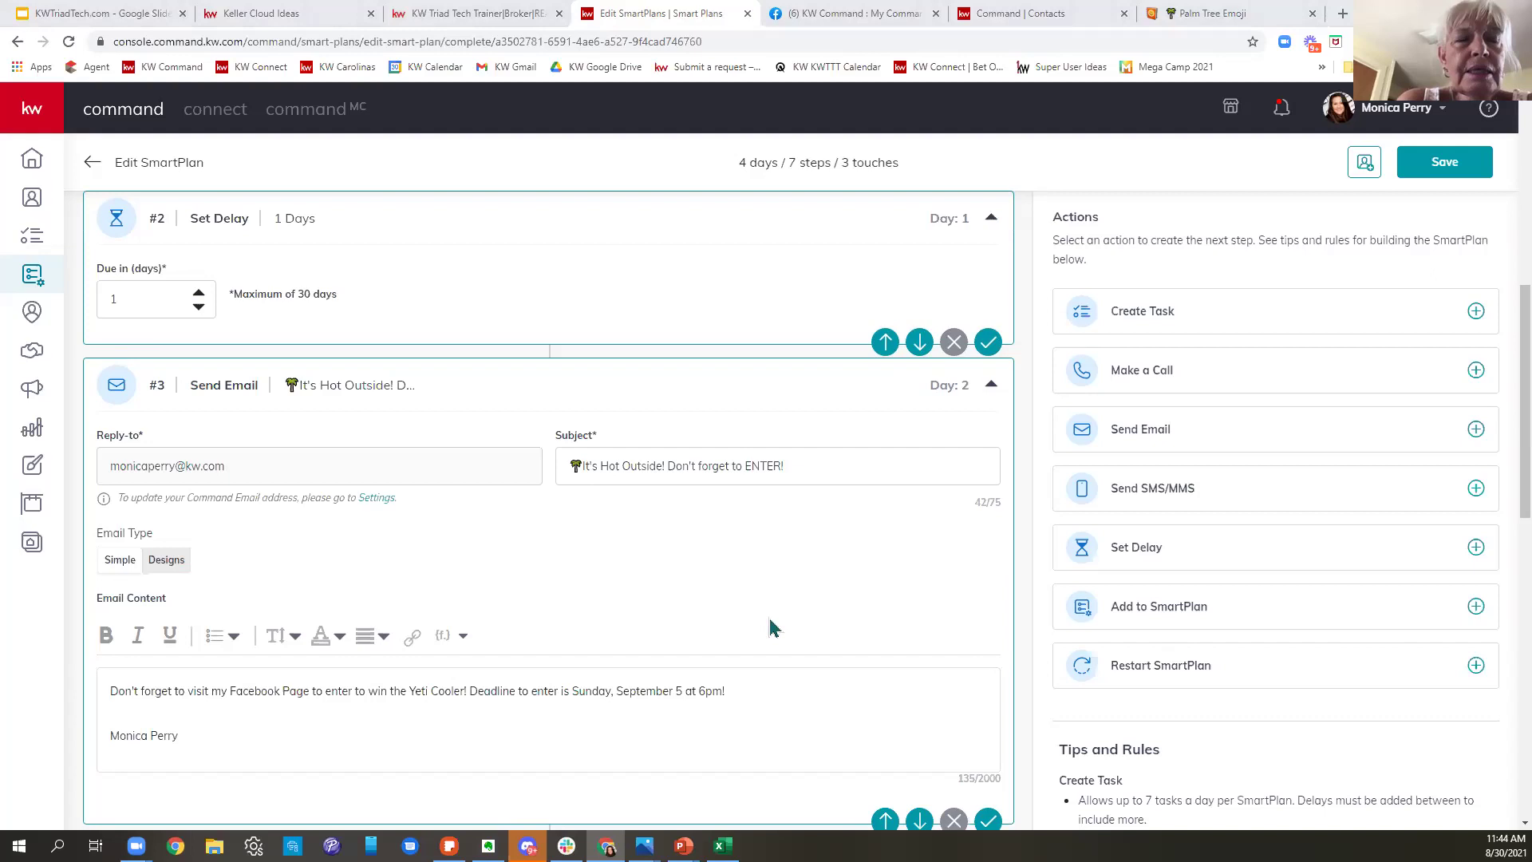
scroll(735, 620, up, 6)
scroll(742, 630, down, 7)
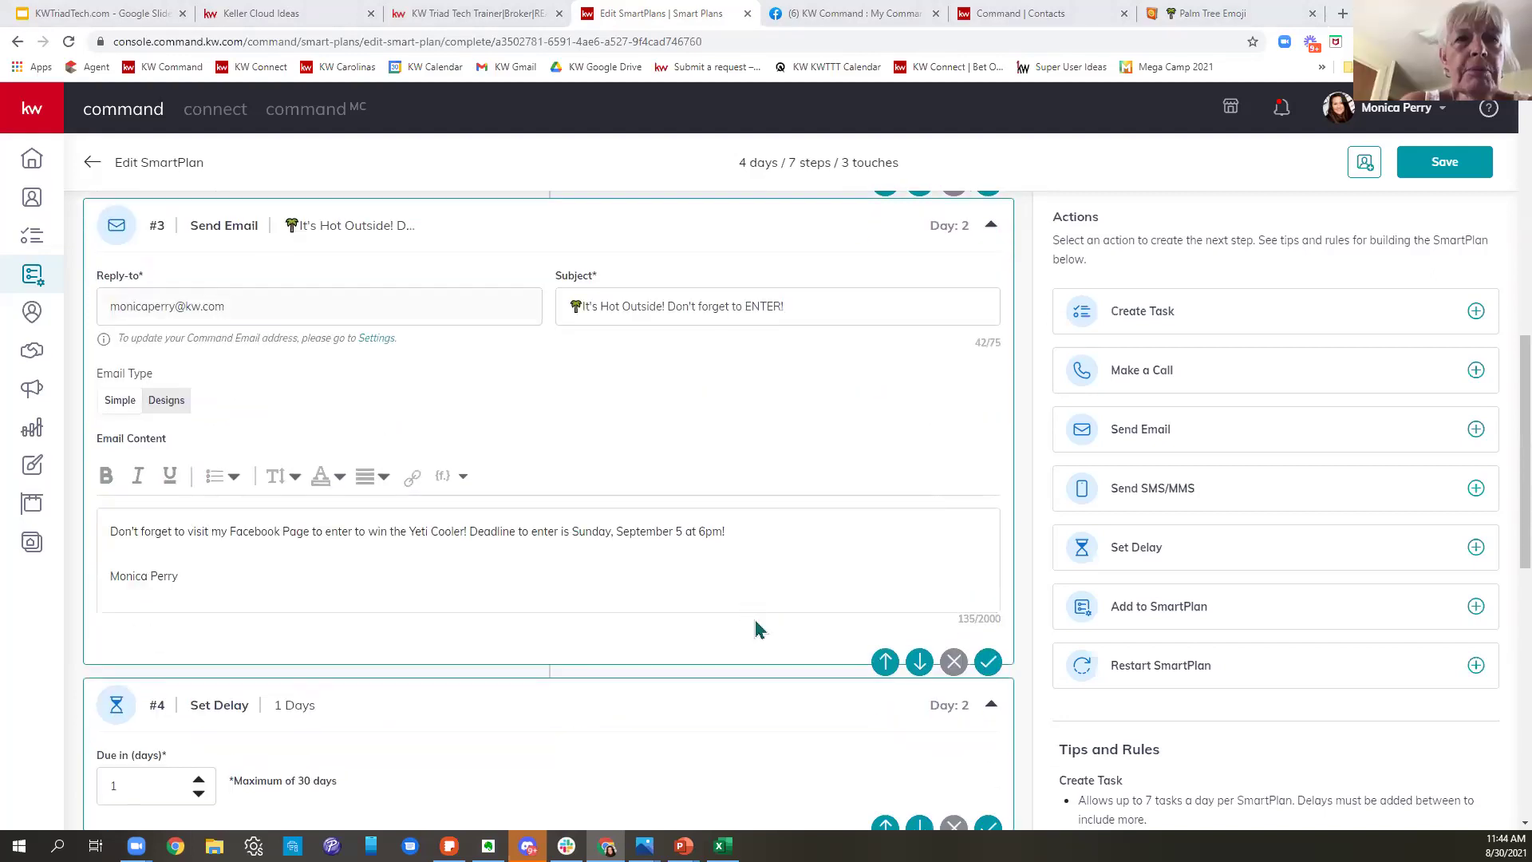
scroll(758, 630, down, 10)
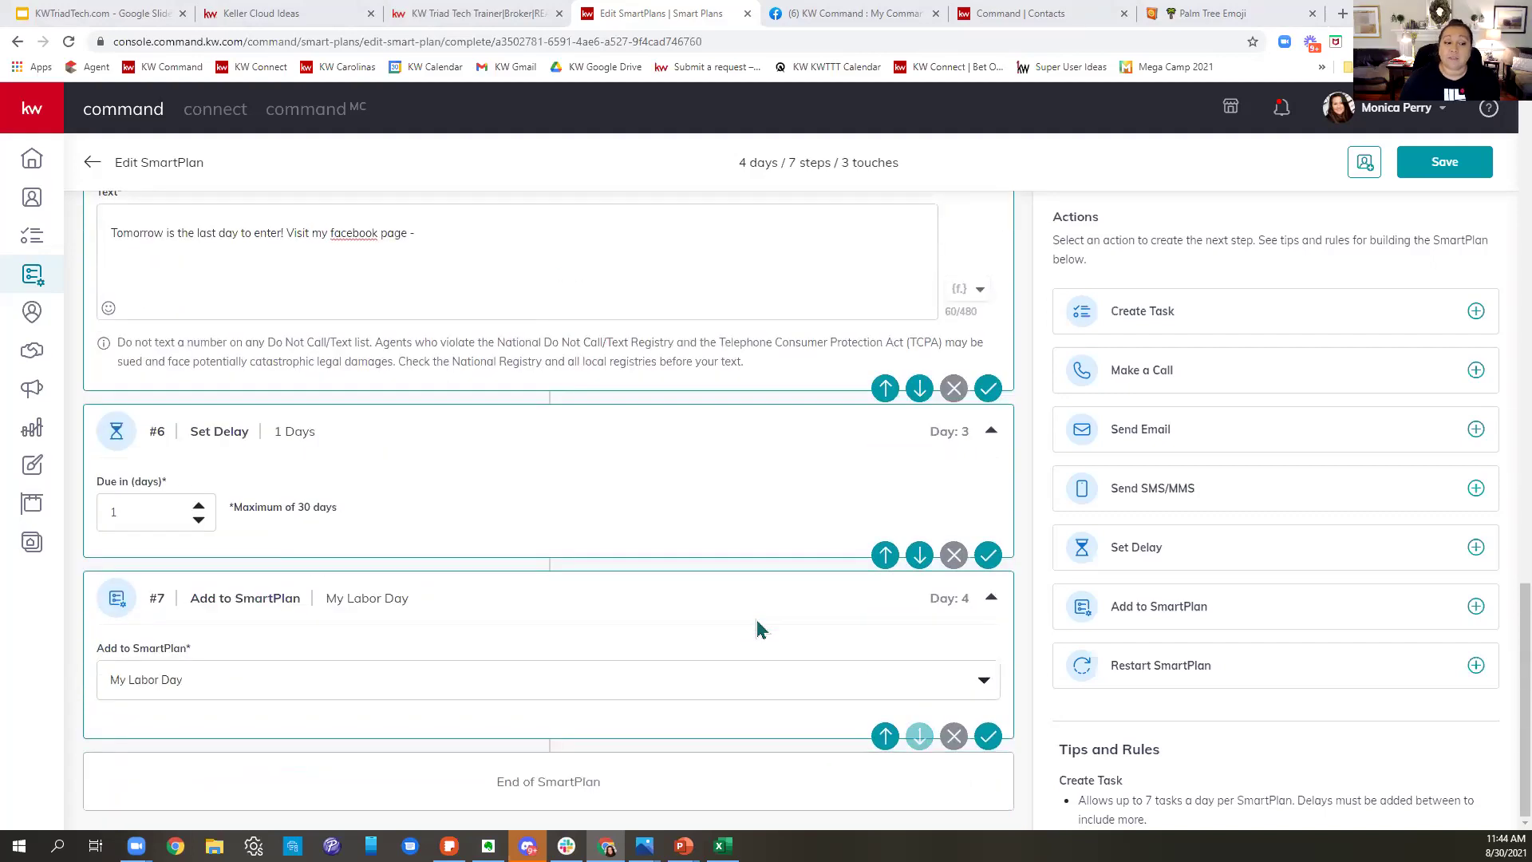
scroll(758, 631, up, 18)
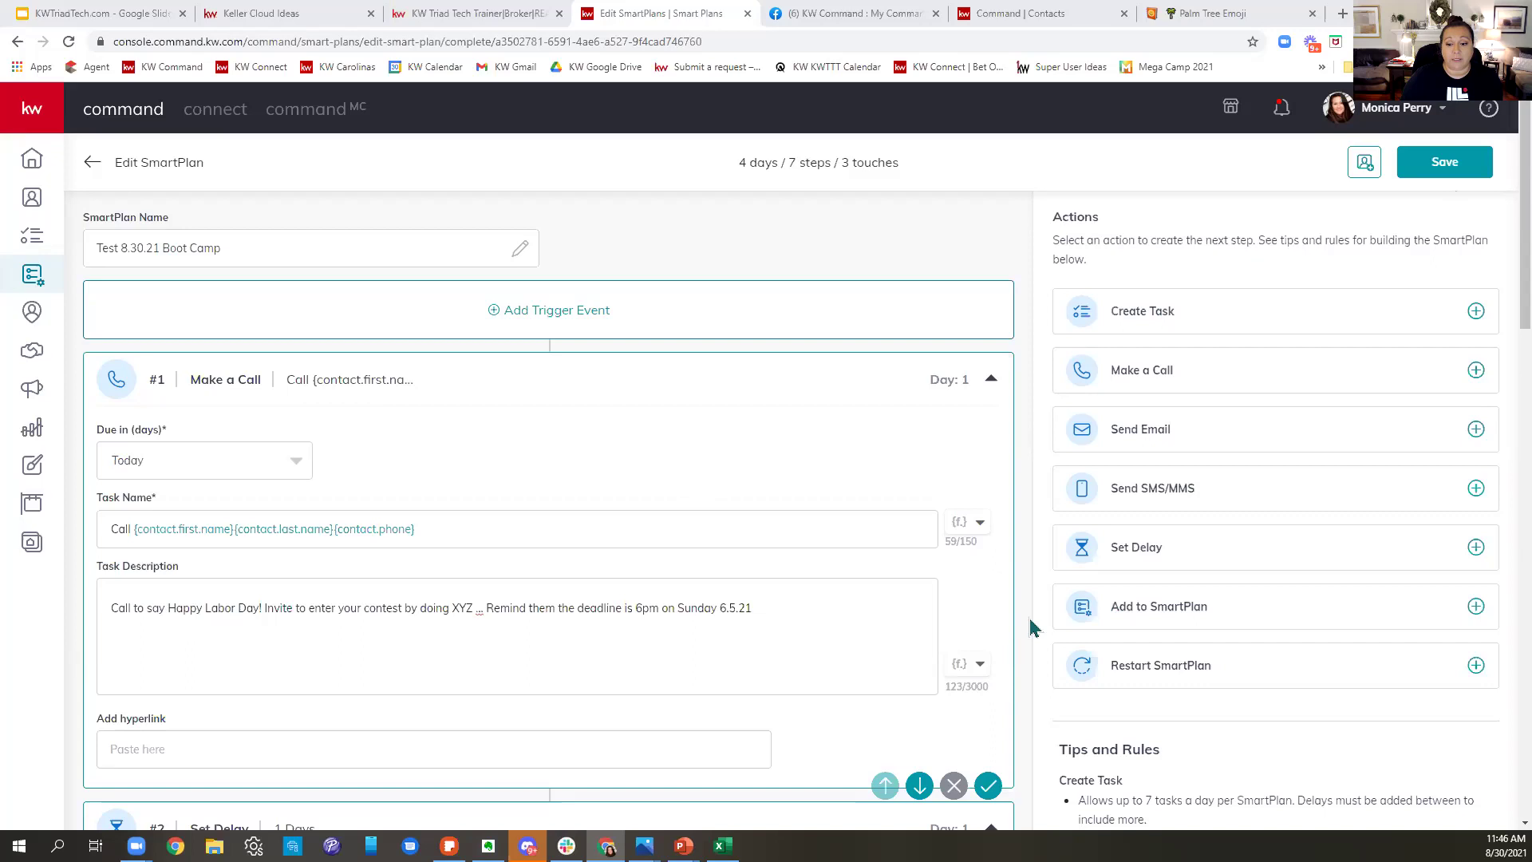
- Save the SmartPlan, search trigger tags for 'Labor Contest', then close without adding a trigger
click(1447, 167)
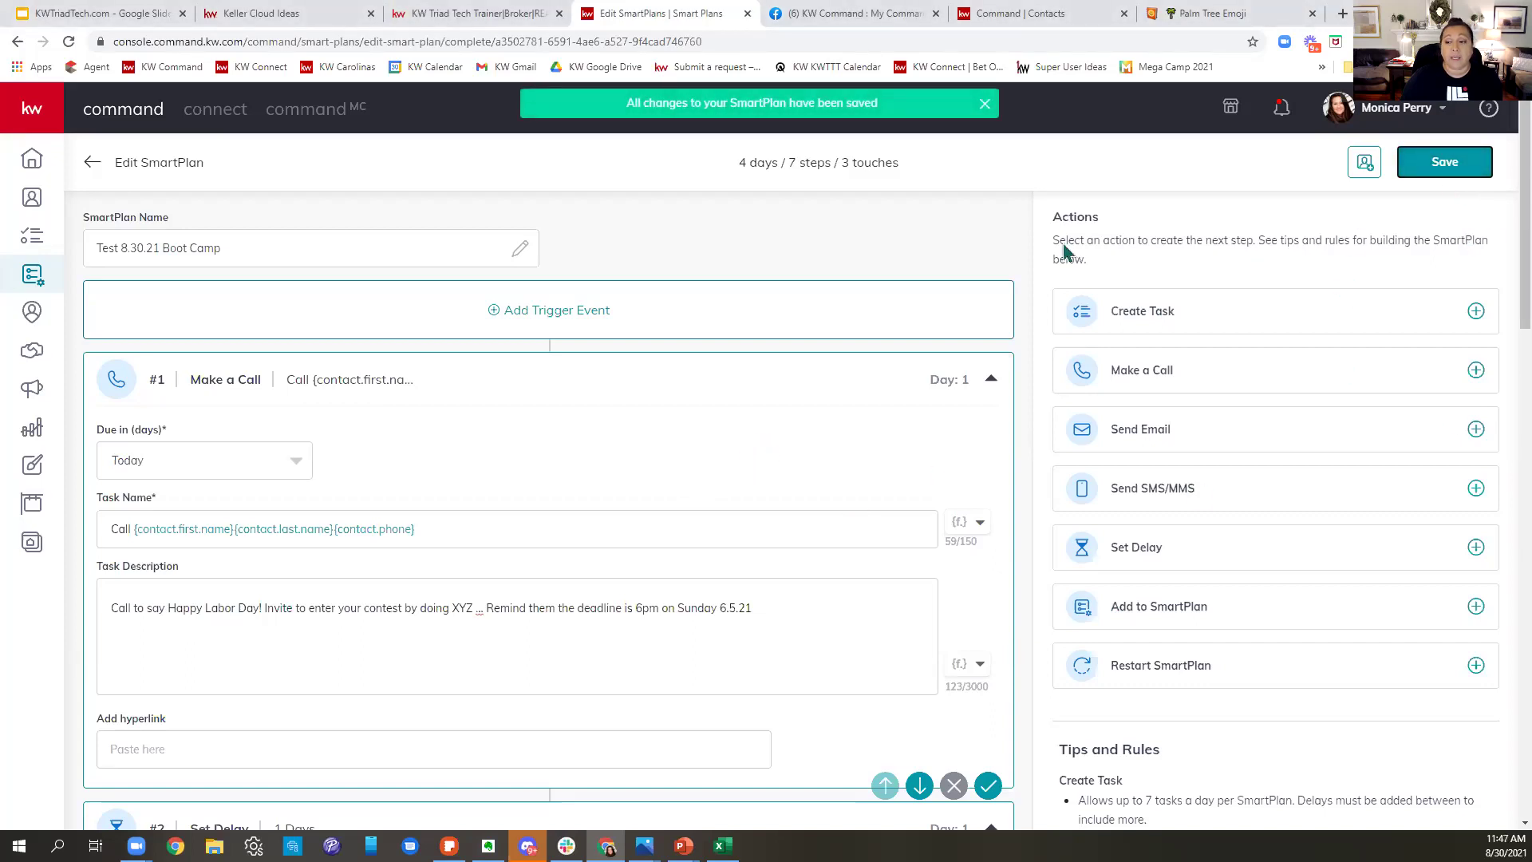
click(539, 318)
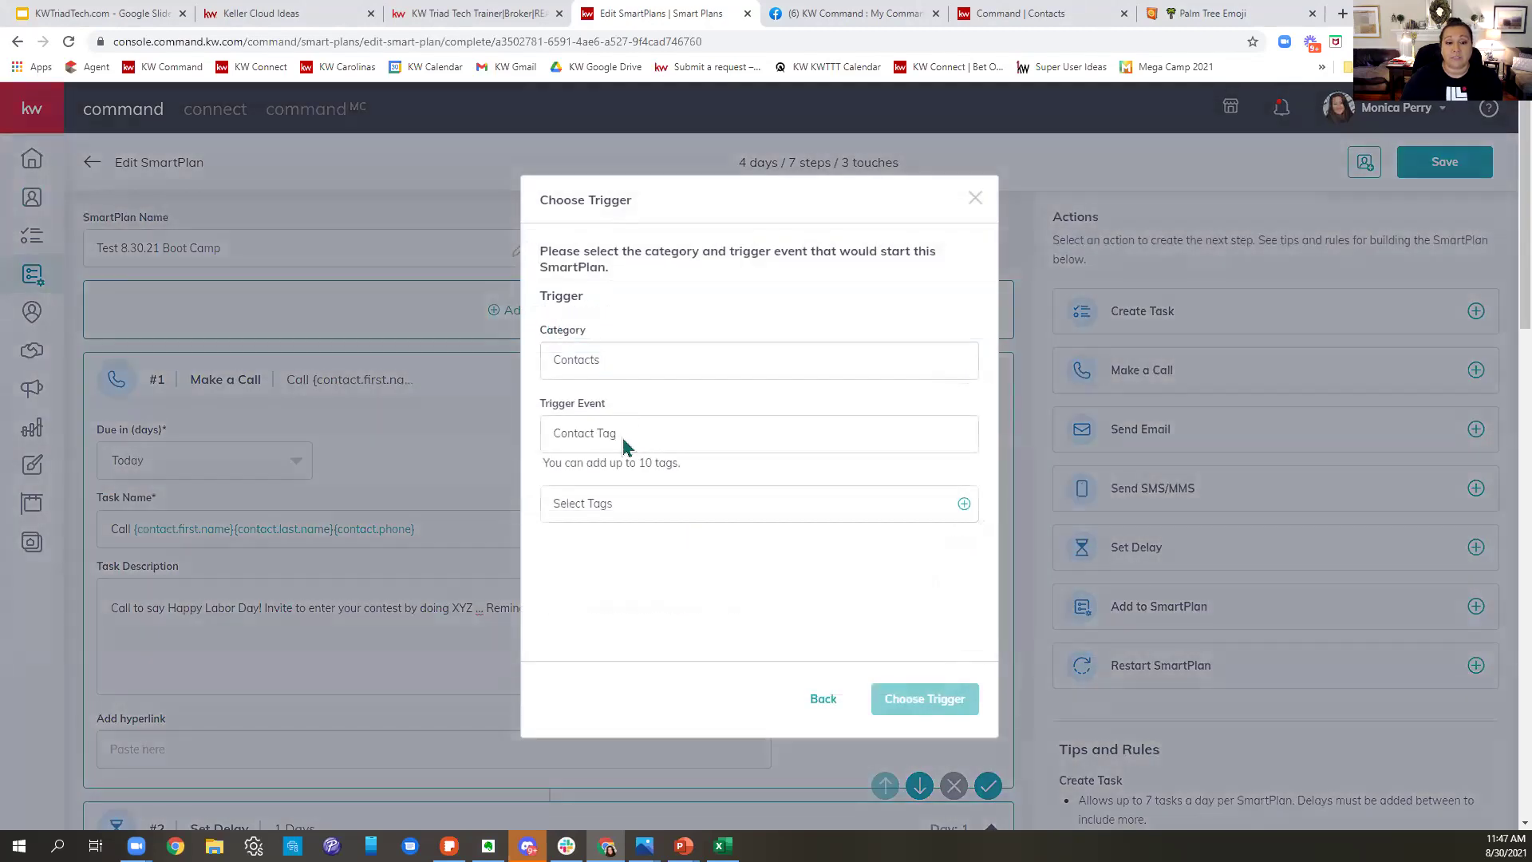
click(627, 515)
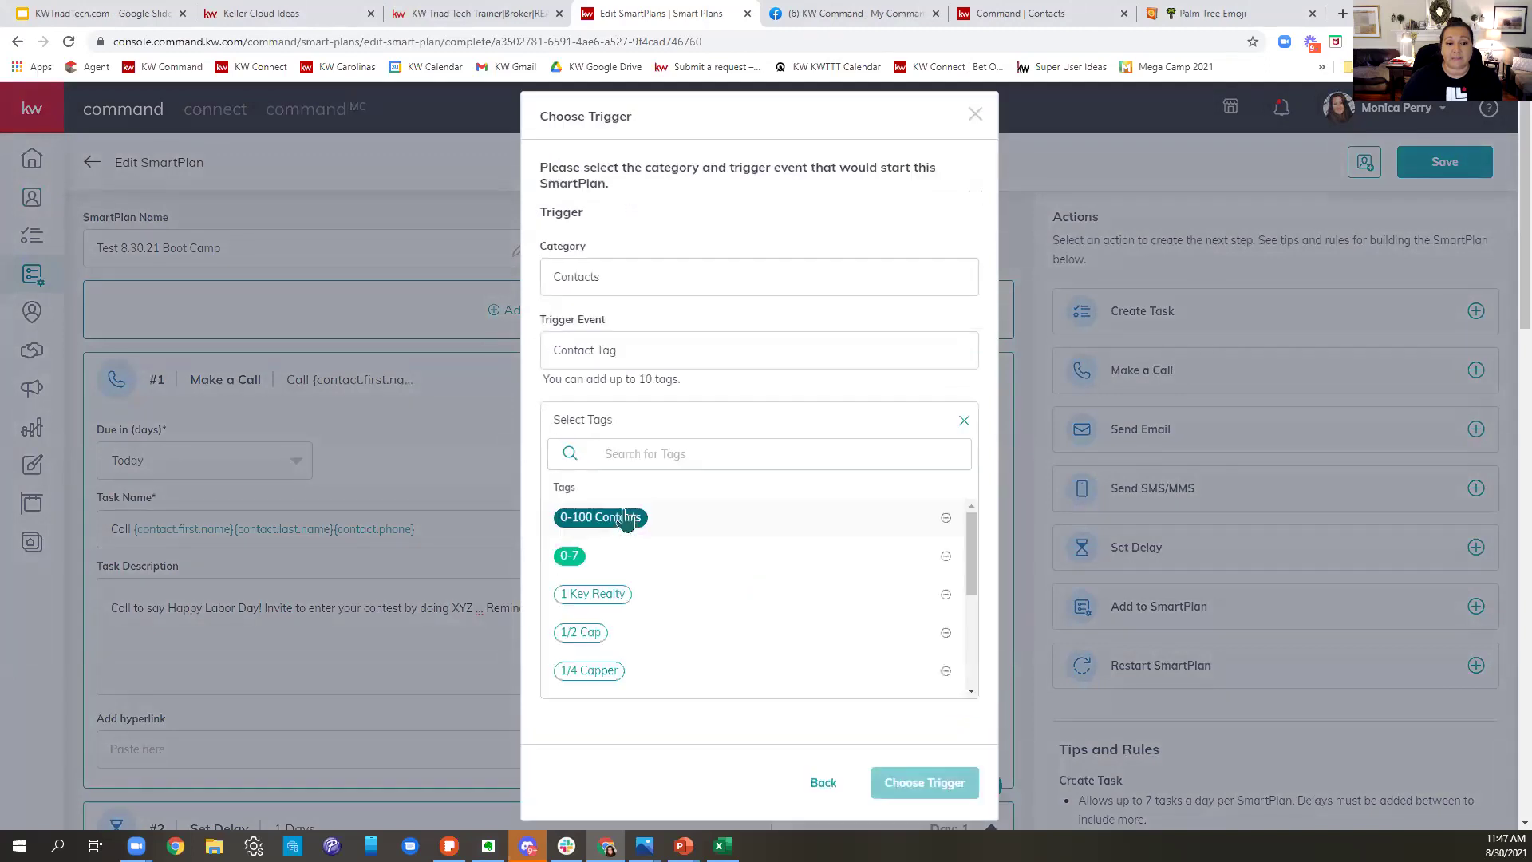
click(684, 453)
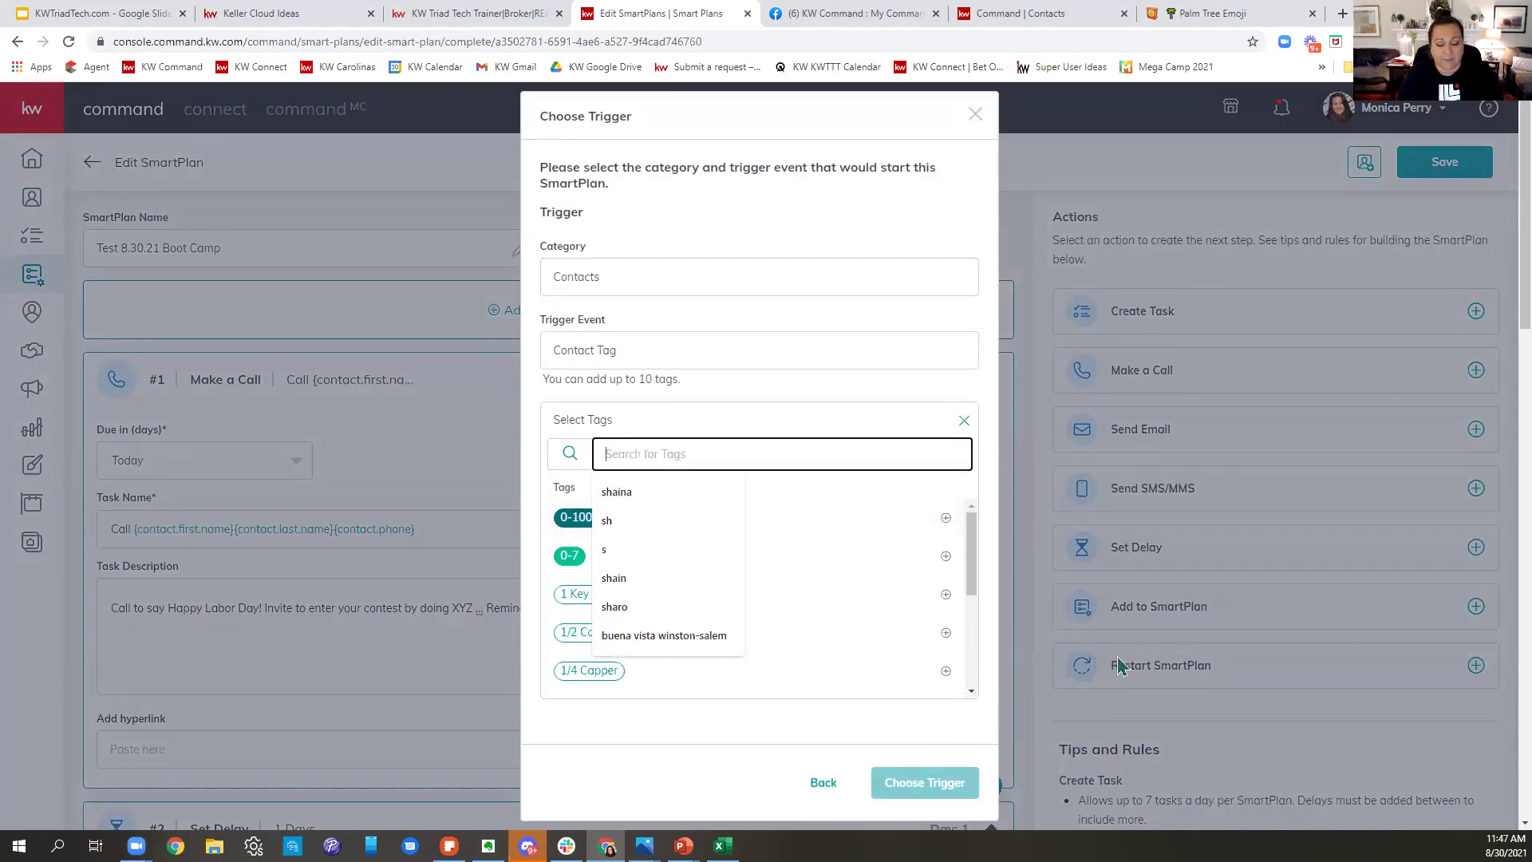
text(Labor Contest)
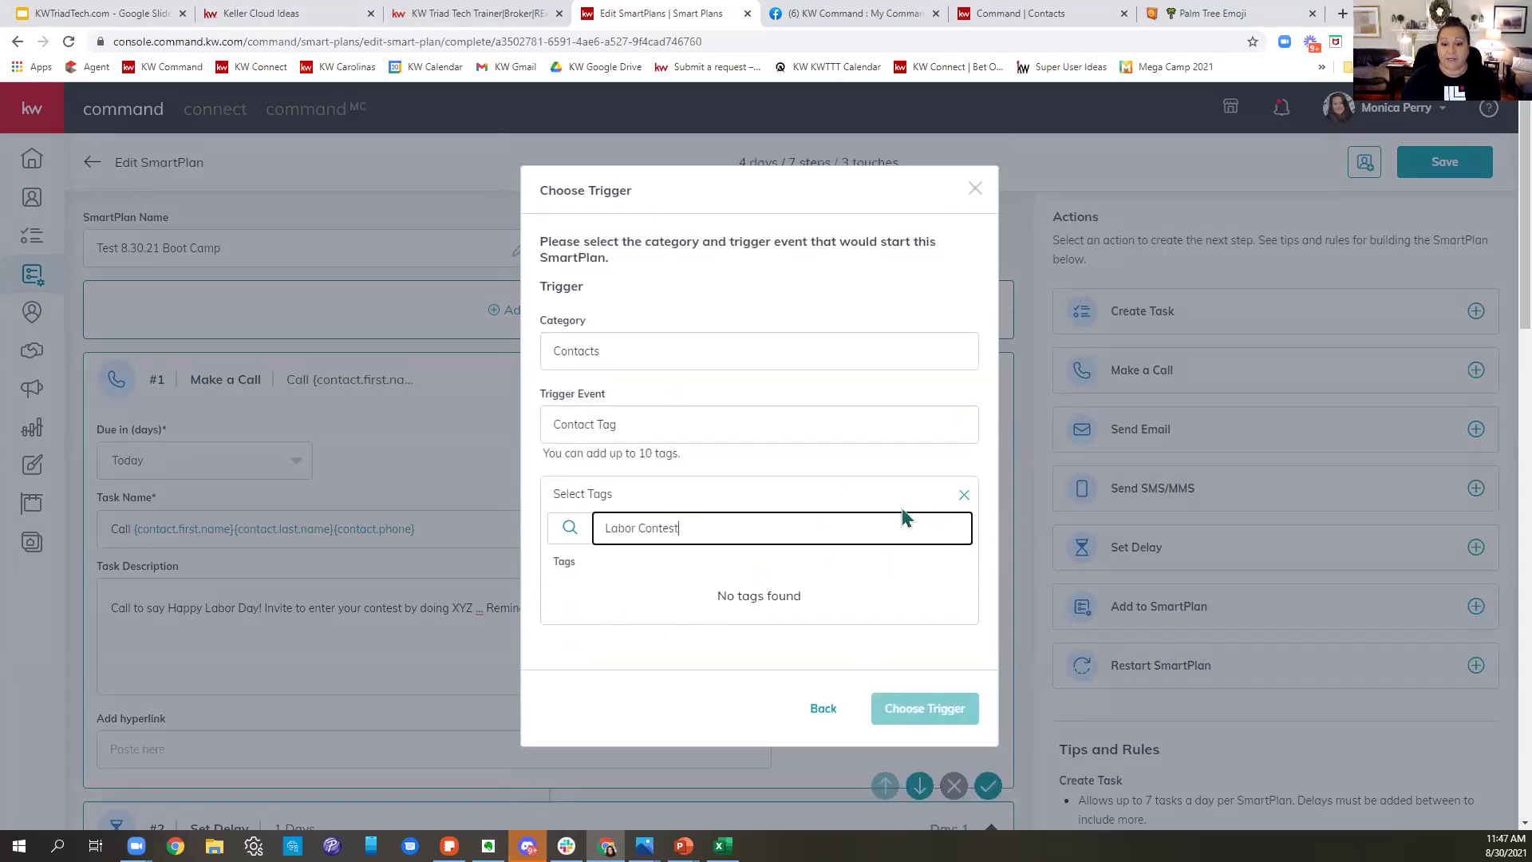
click(964, 498)
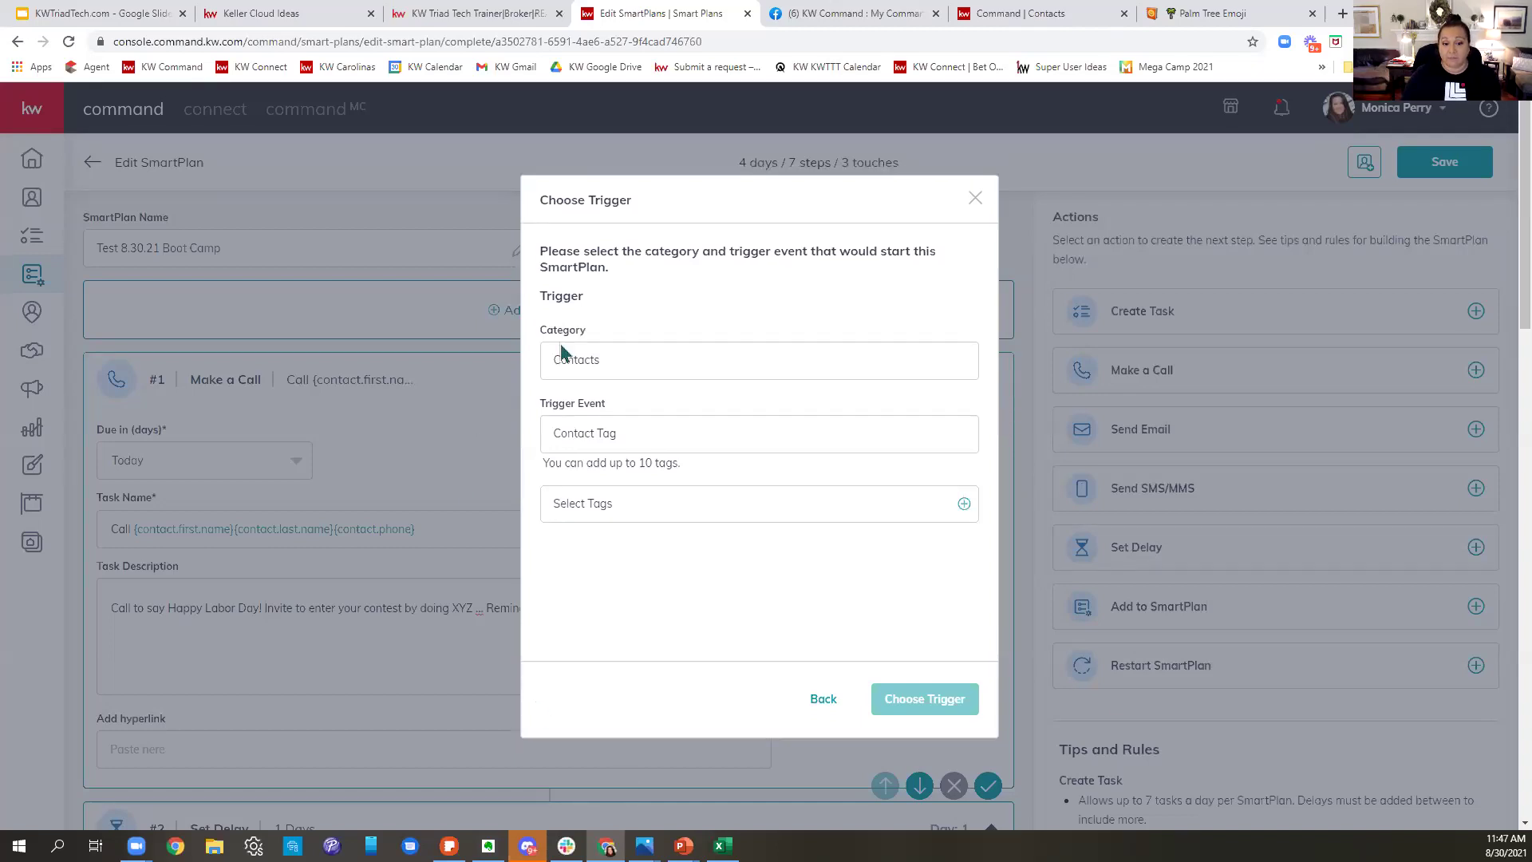
mouse_move(683, 846)
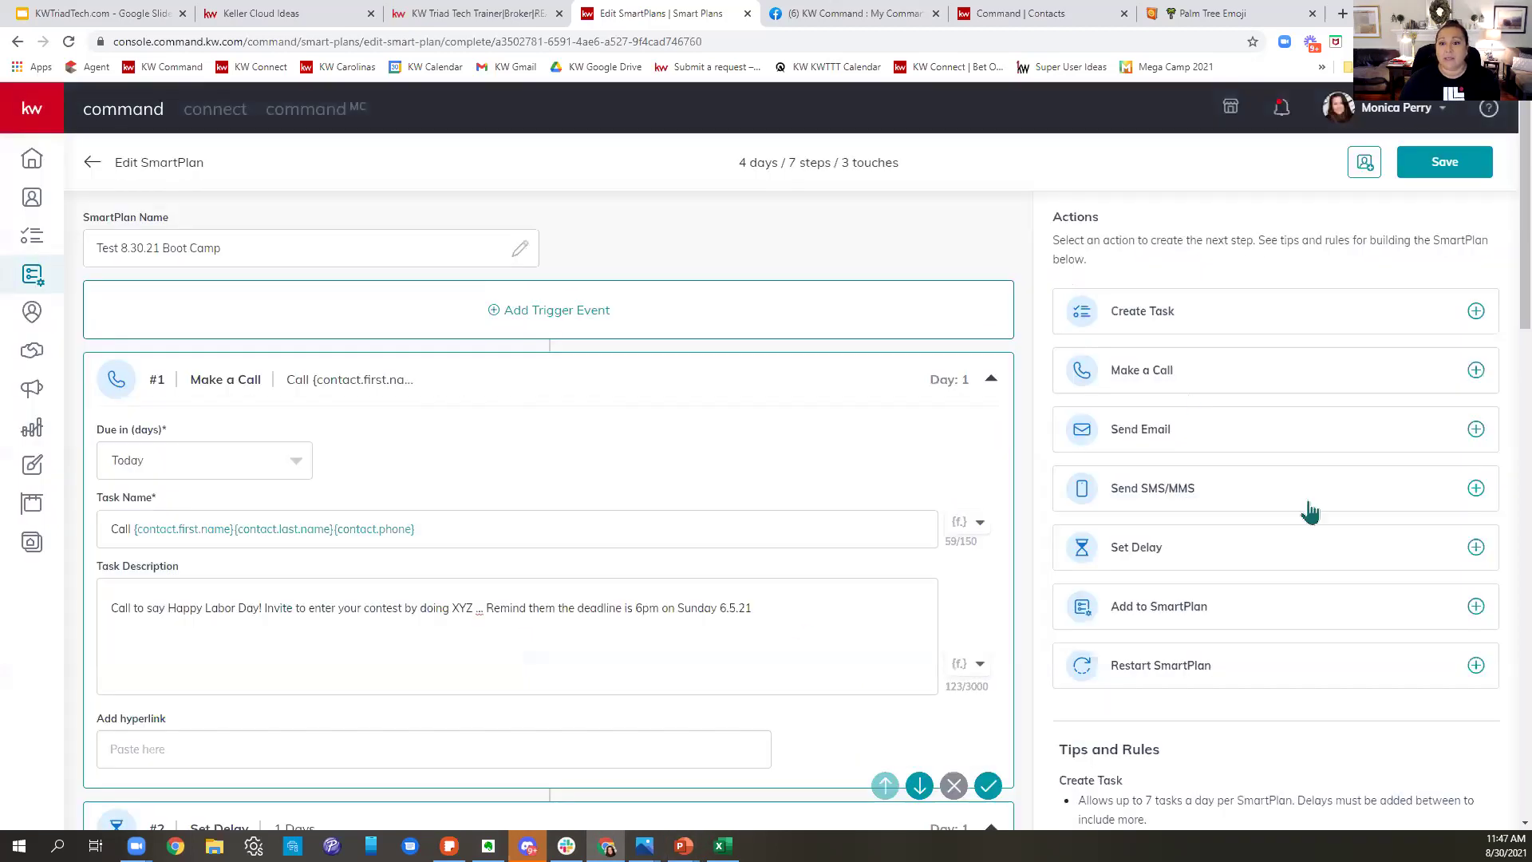
click(974, 198)
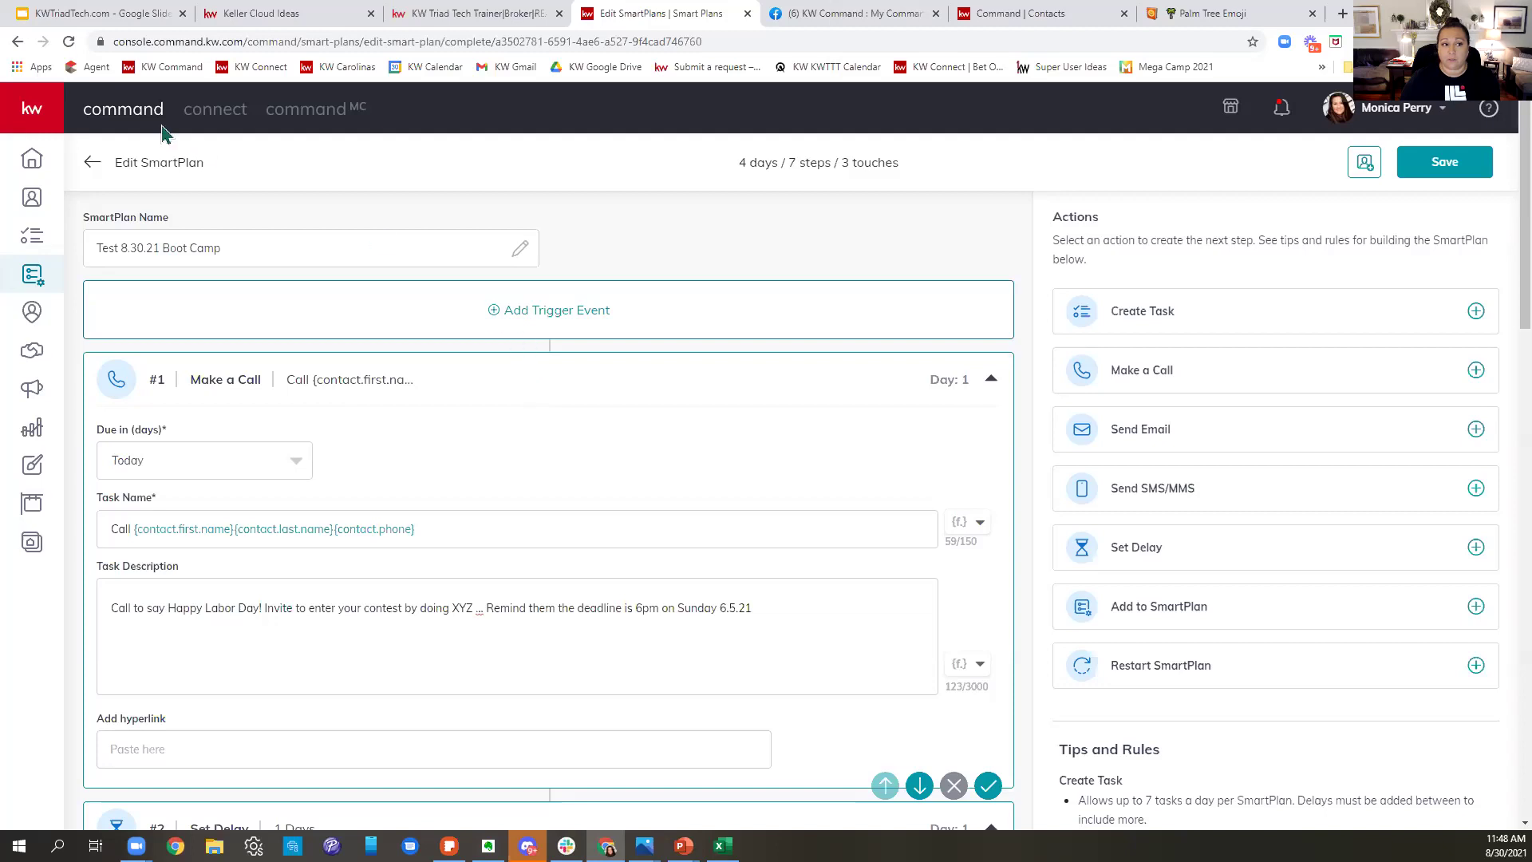
- Return from Edit SmartPlan to My SmartPlans, now led by Test 8.30.21 Boot Camp
click(92, 162)
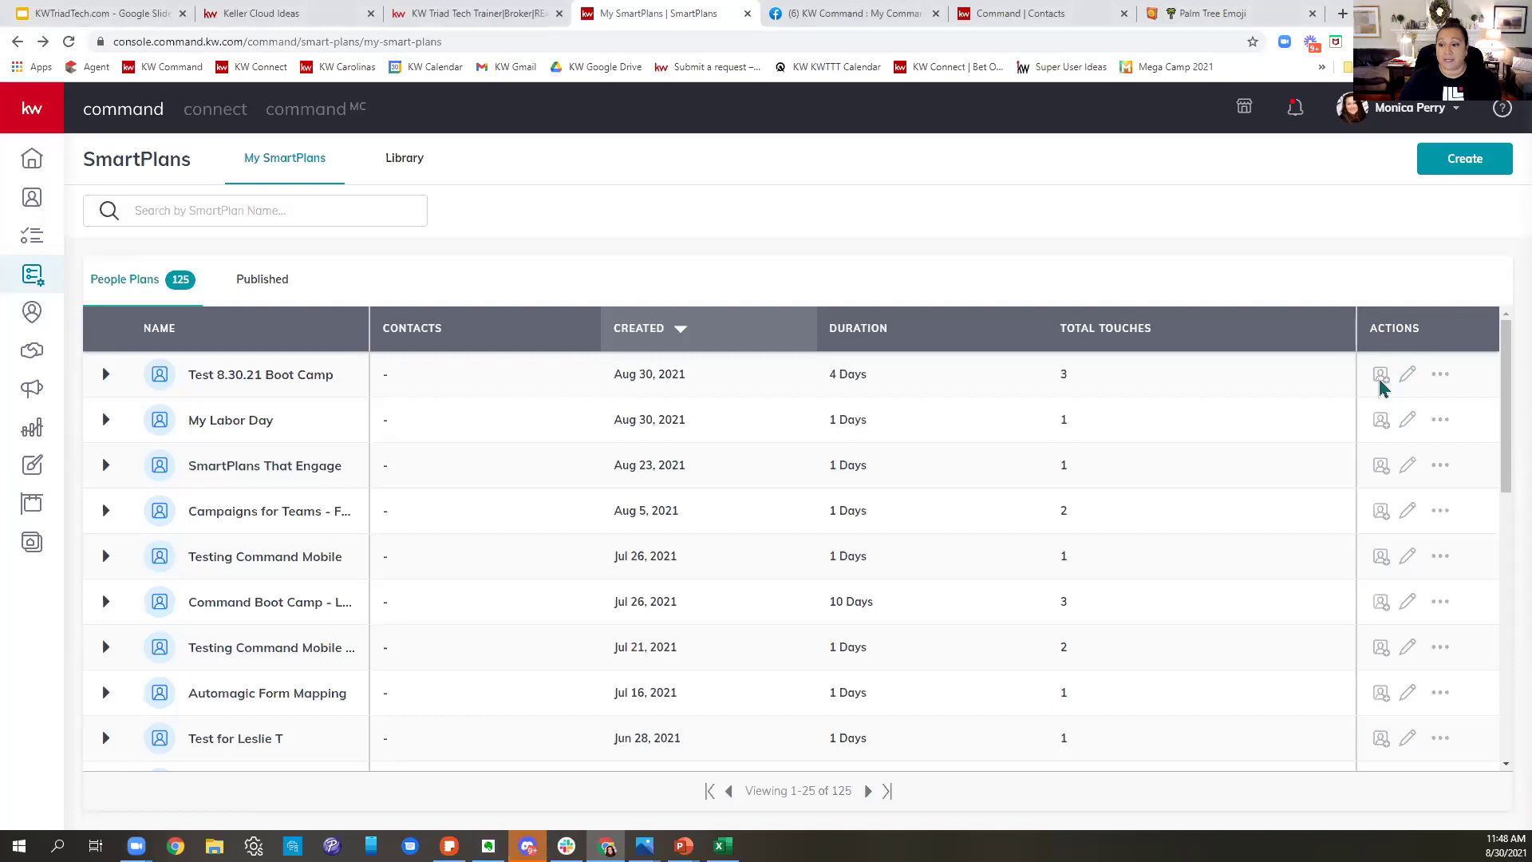
- Open Add Clients for Test 8.30.21 Boot Camp and browse the tag filter list
click(1381, 379)
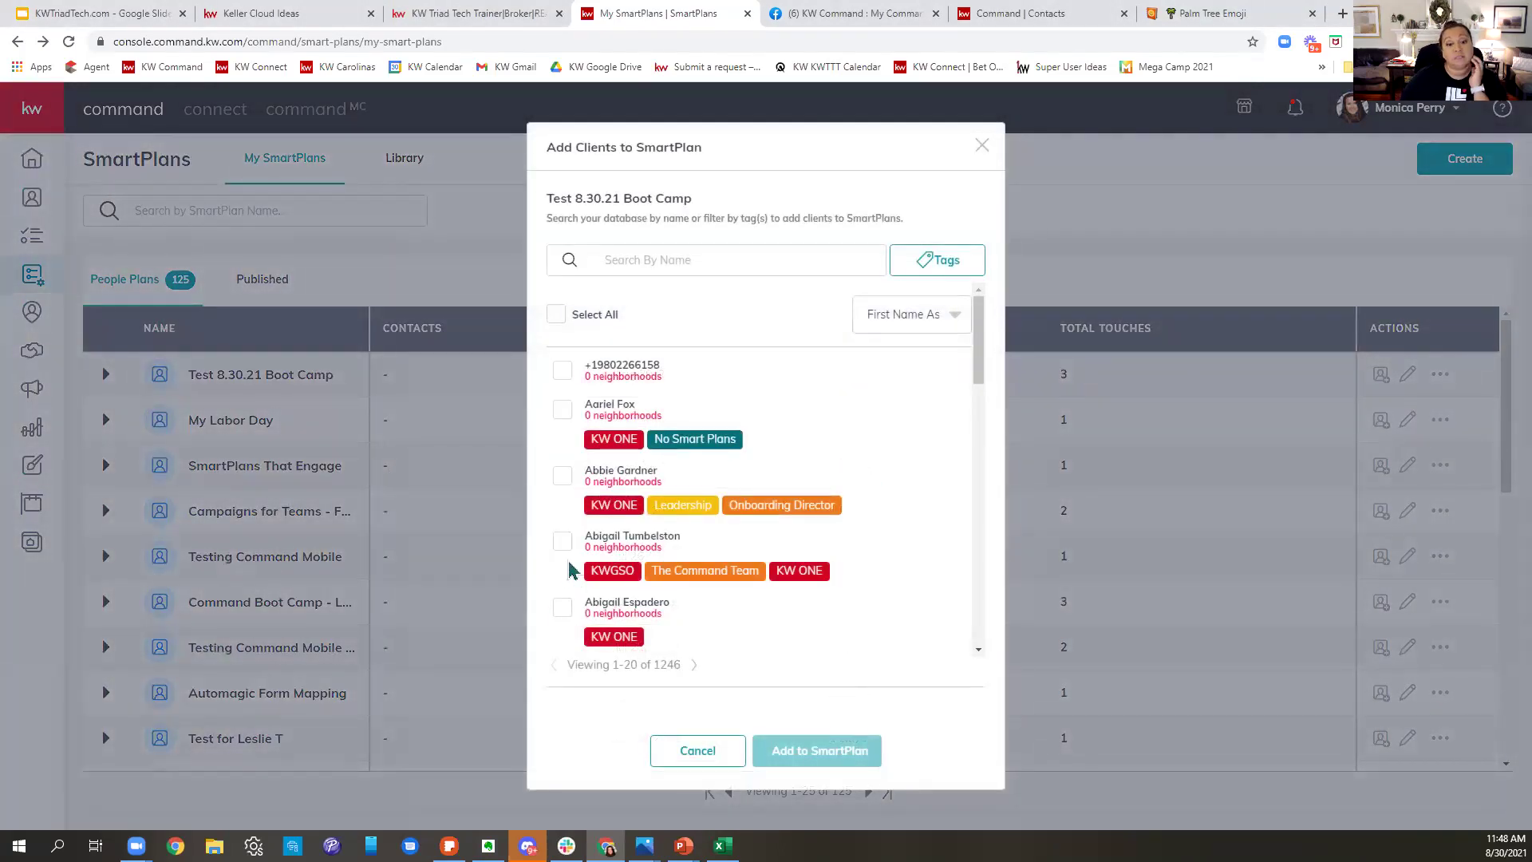
scroll(642, 519, down, 7)
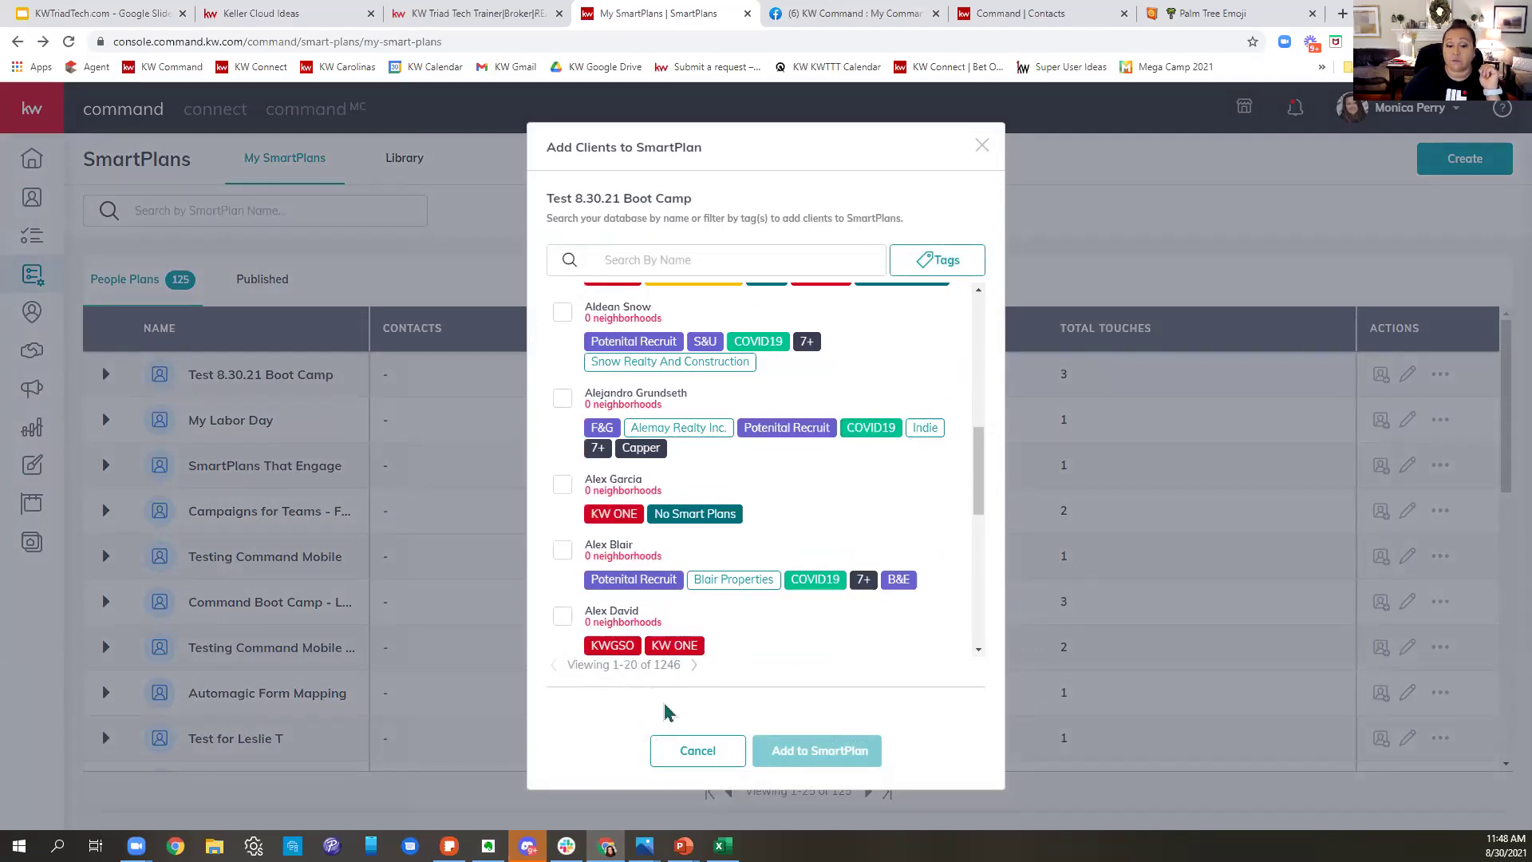
scroll(685, 662, up, 8)
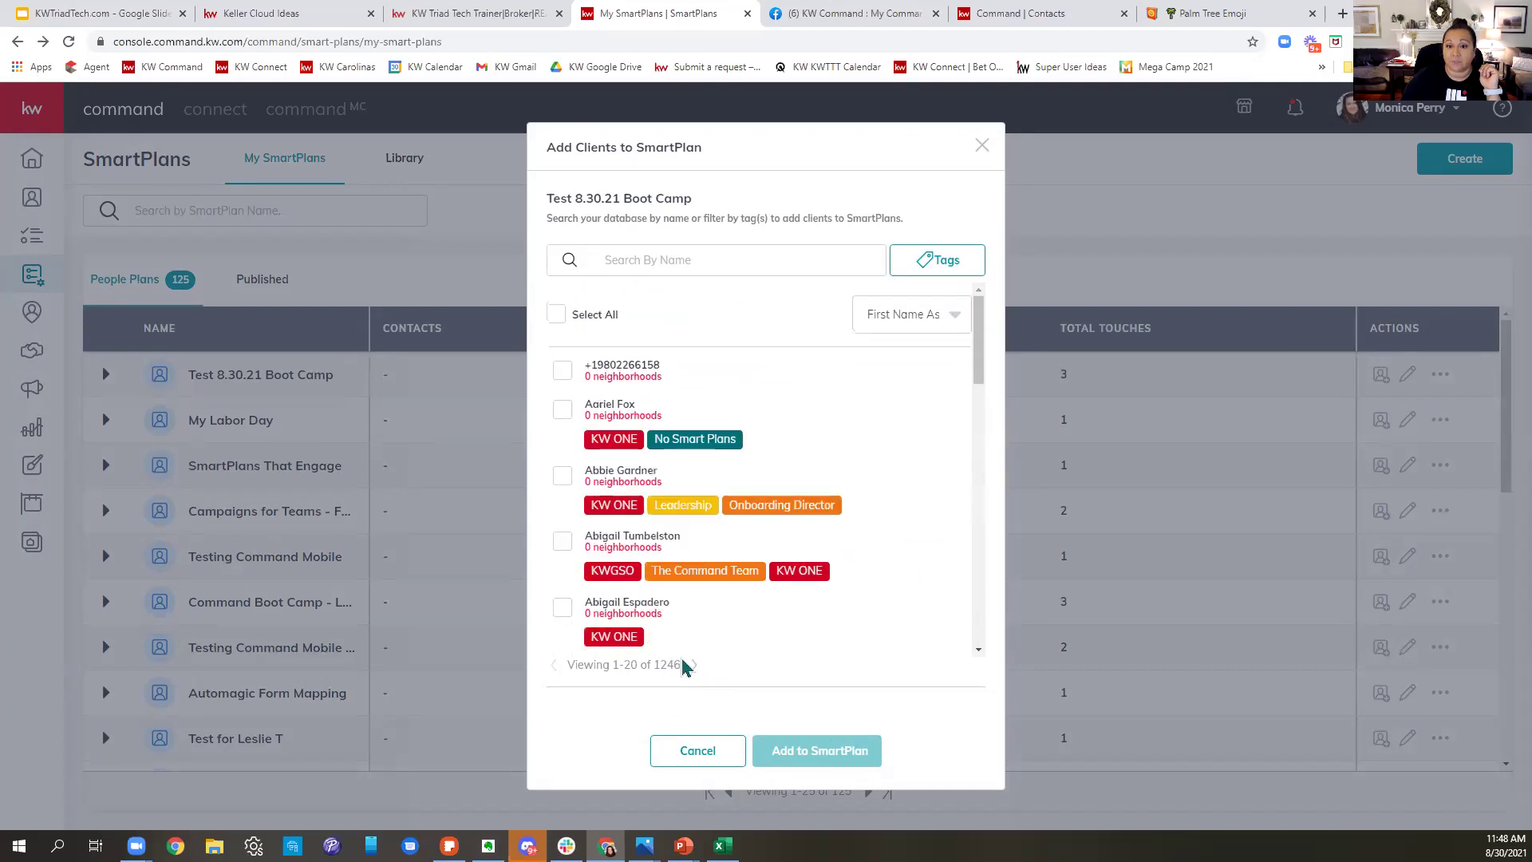
click(947, 264)
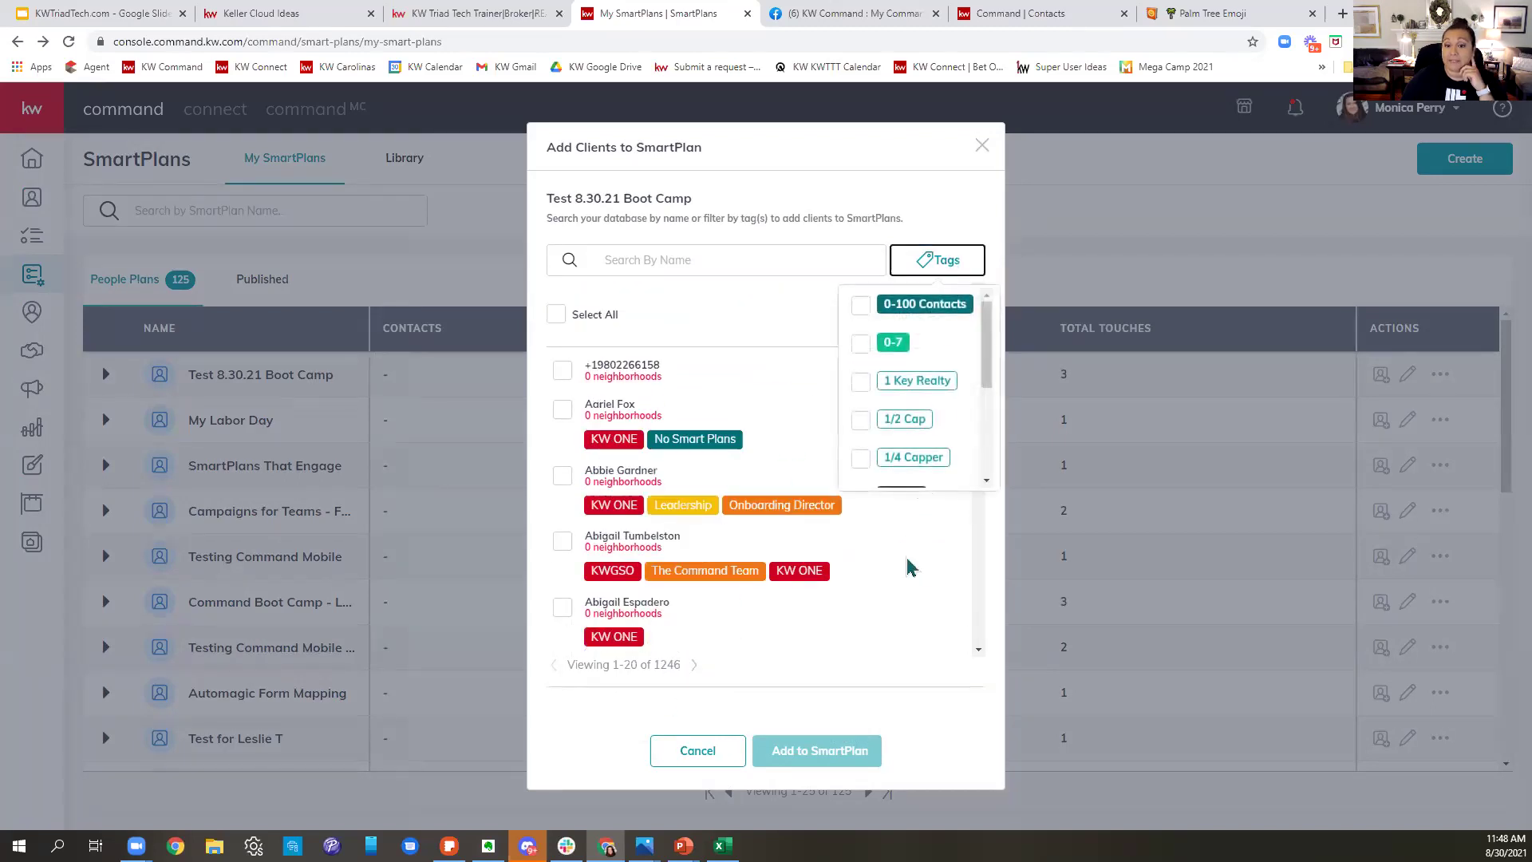
scroll(907, 441, down, 10)
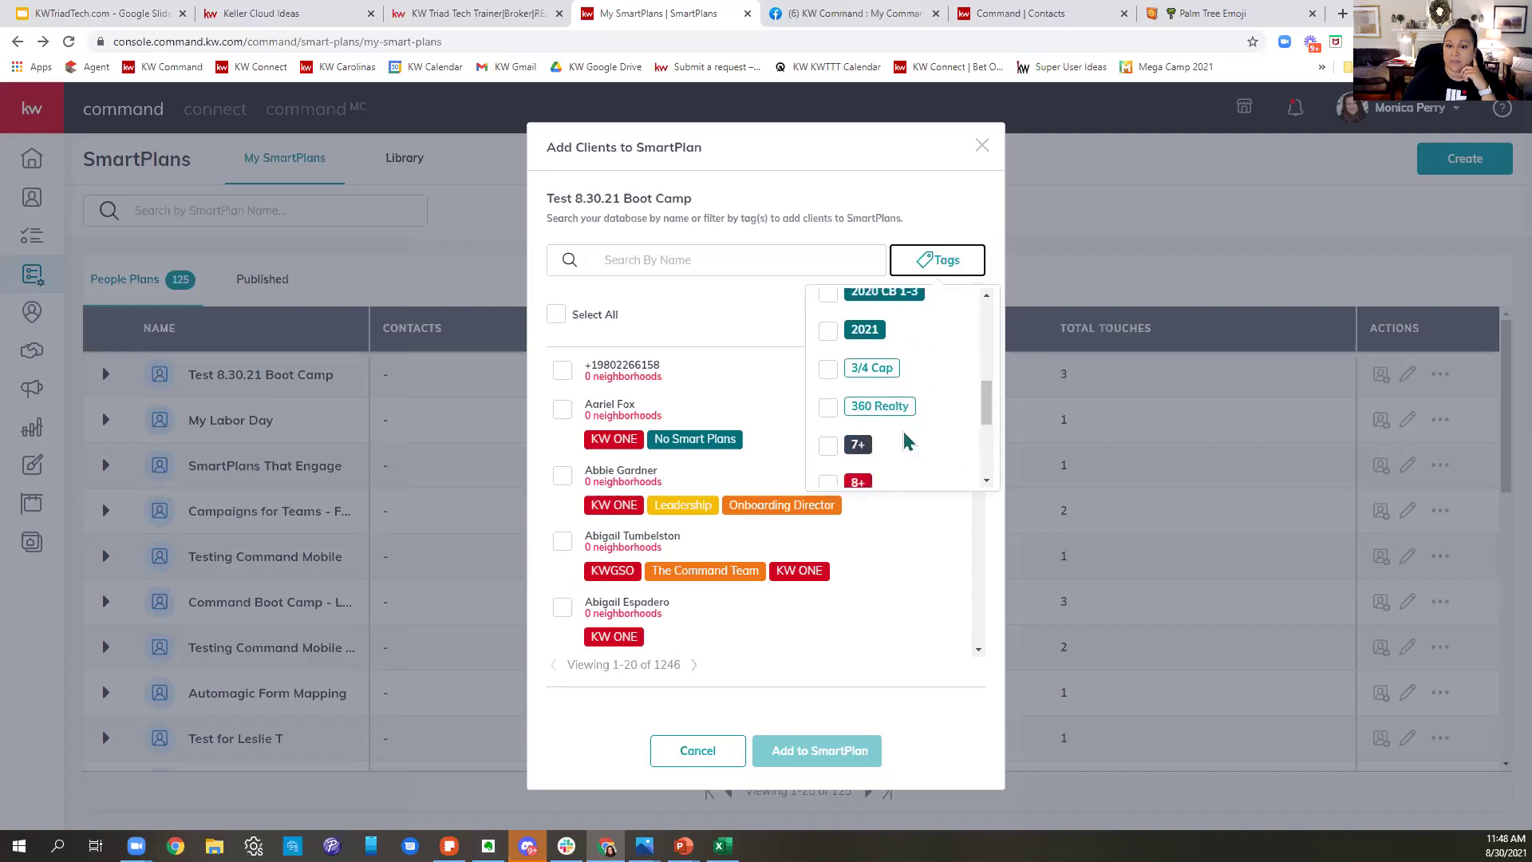
scroll(907, 441, down, 10)
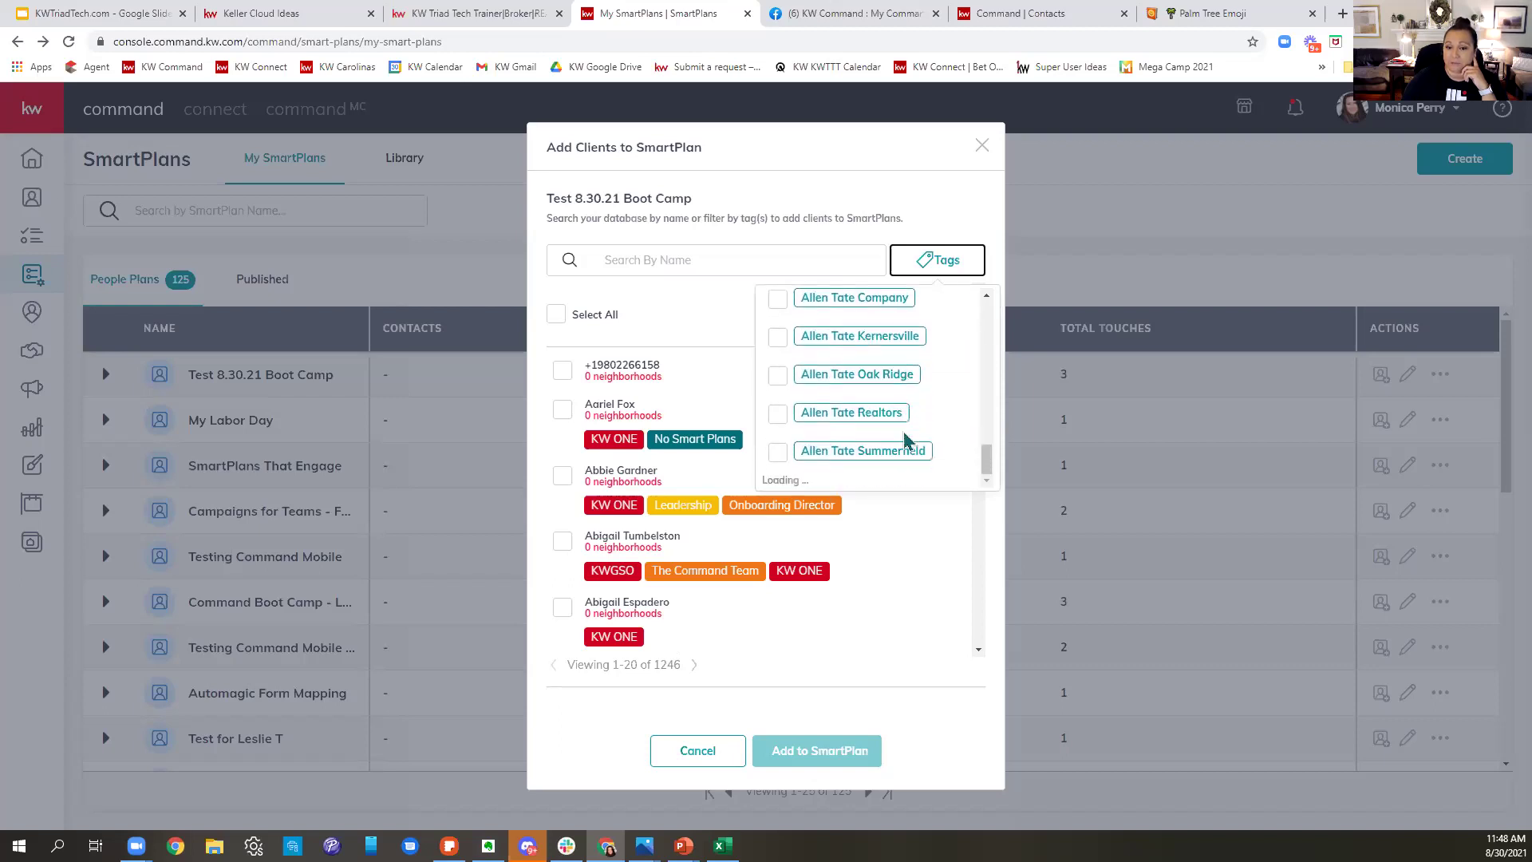
scroll(907, 442, down, 5)
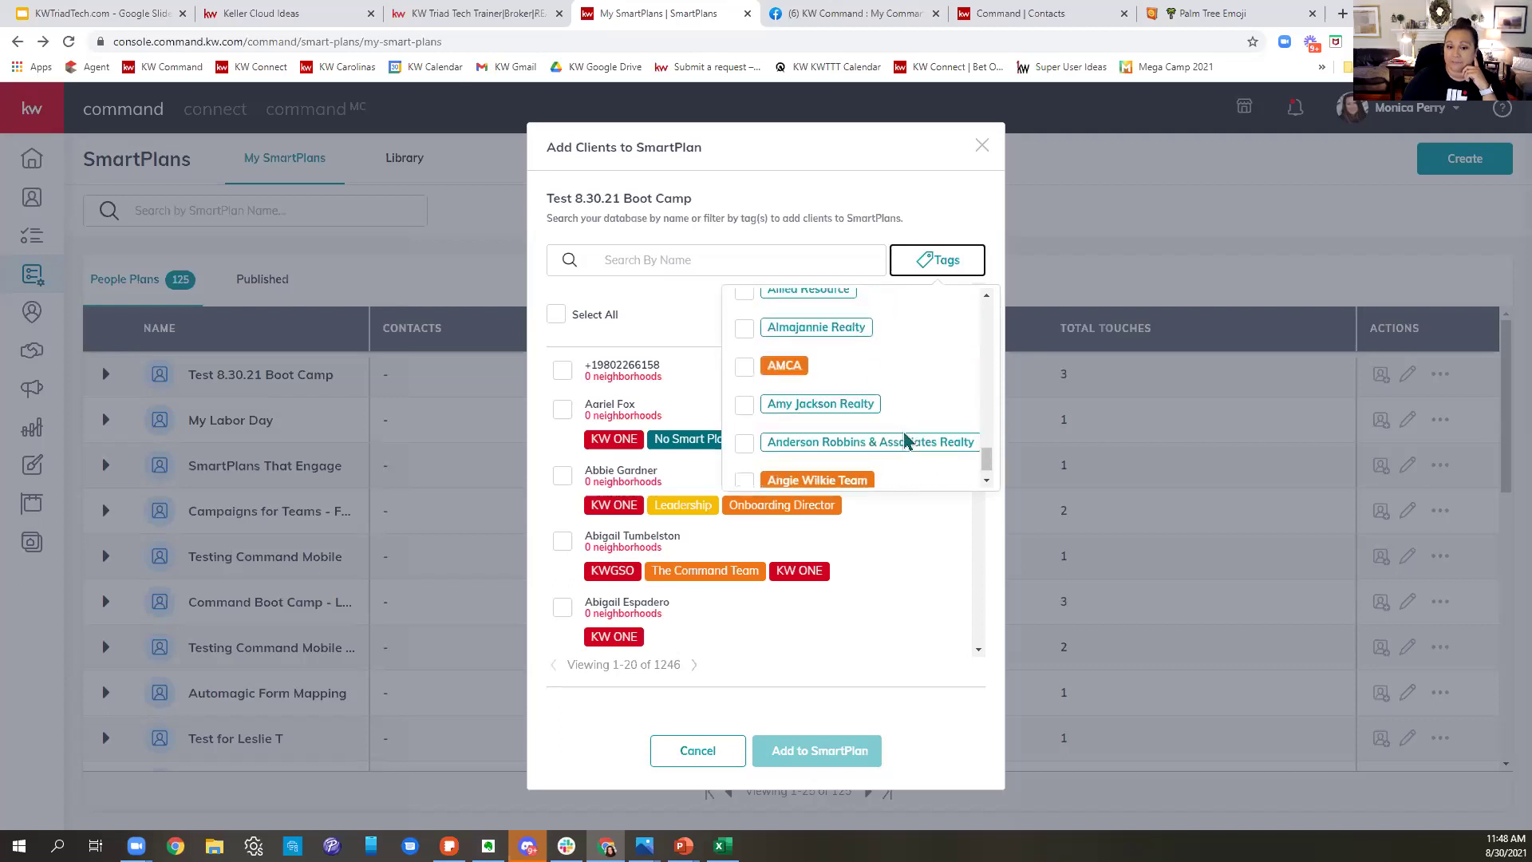
click(870, 201)
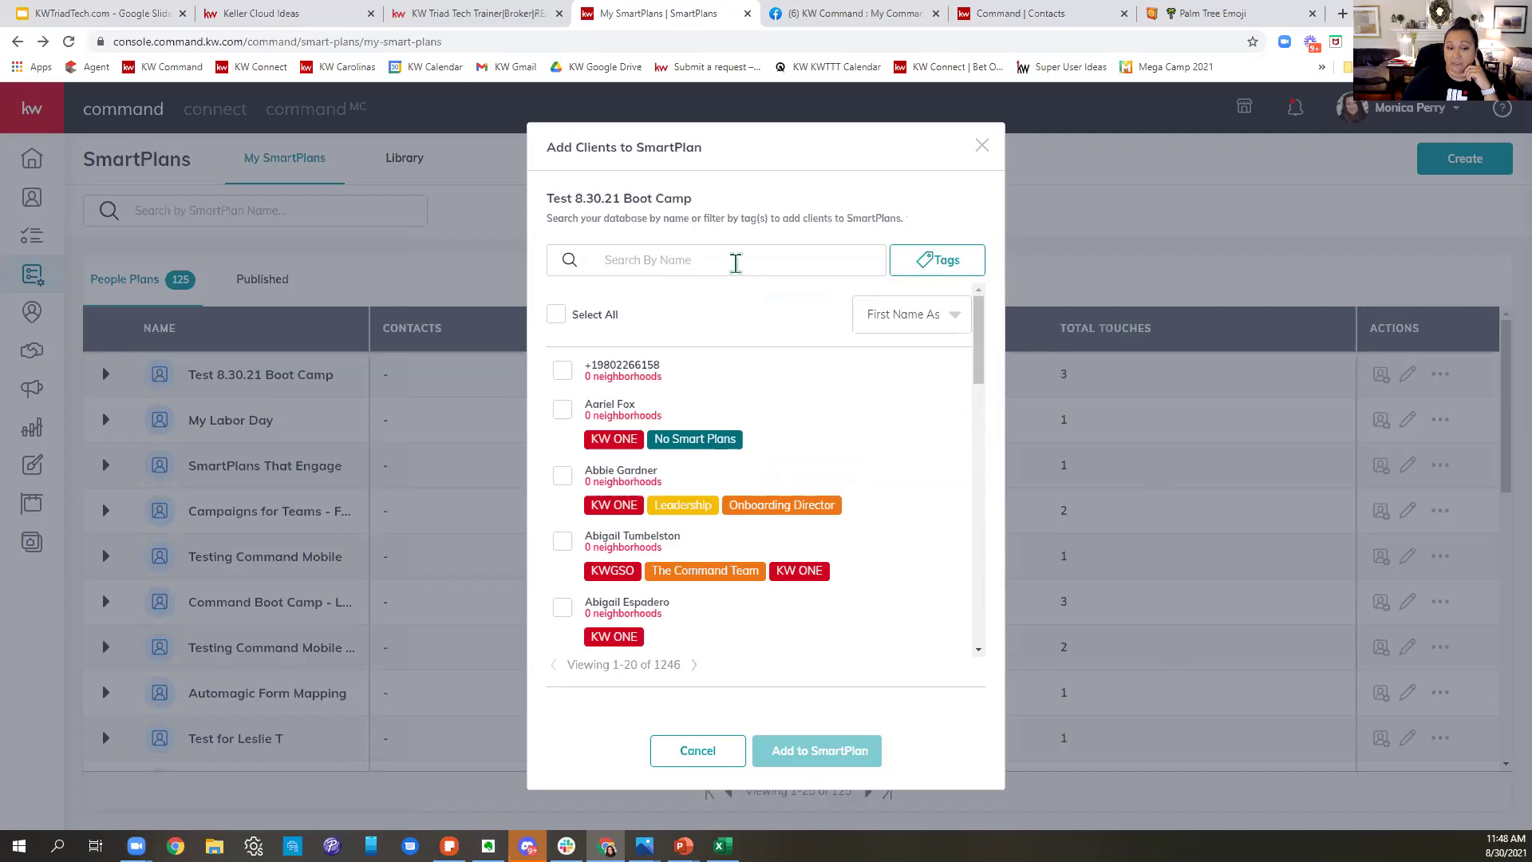
- Select all contacts on the first two pages, giving 40 of 1246 selected
mouse_move(645, 846)
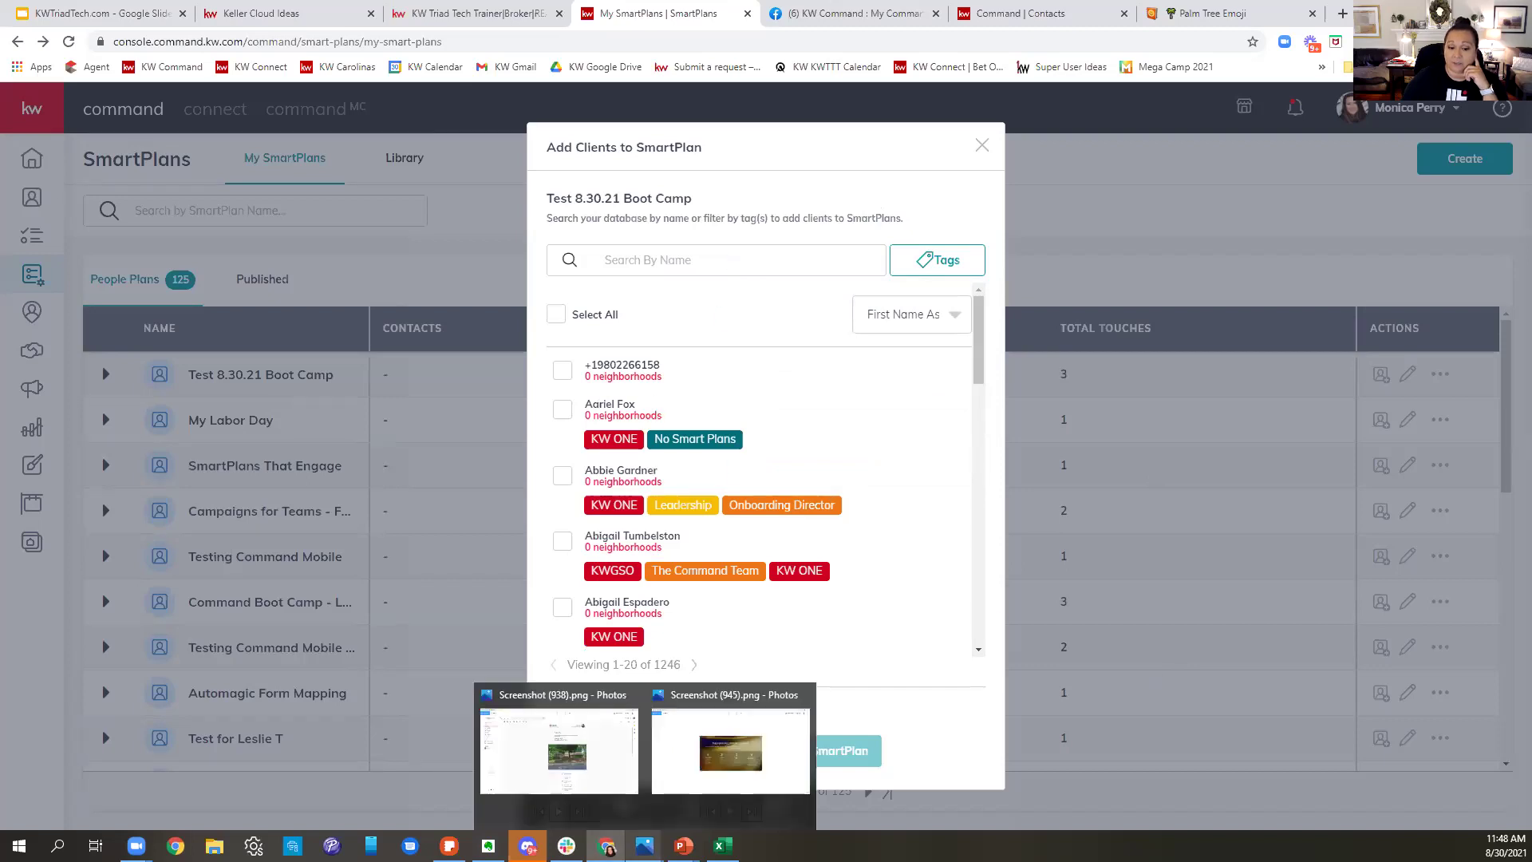
click(555, 315)
click(698, 667)
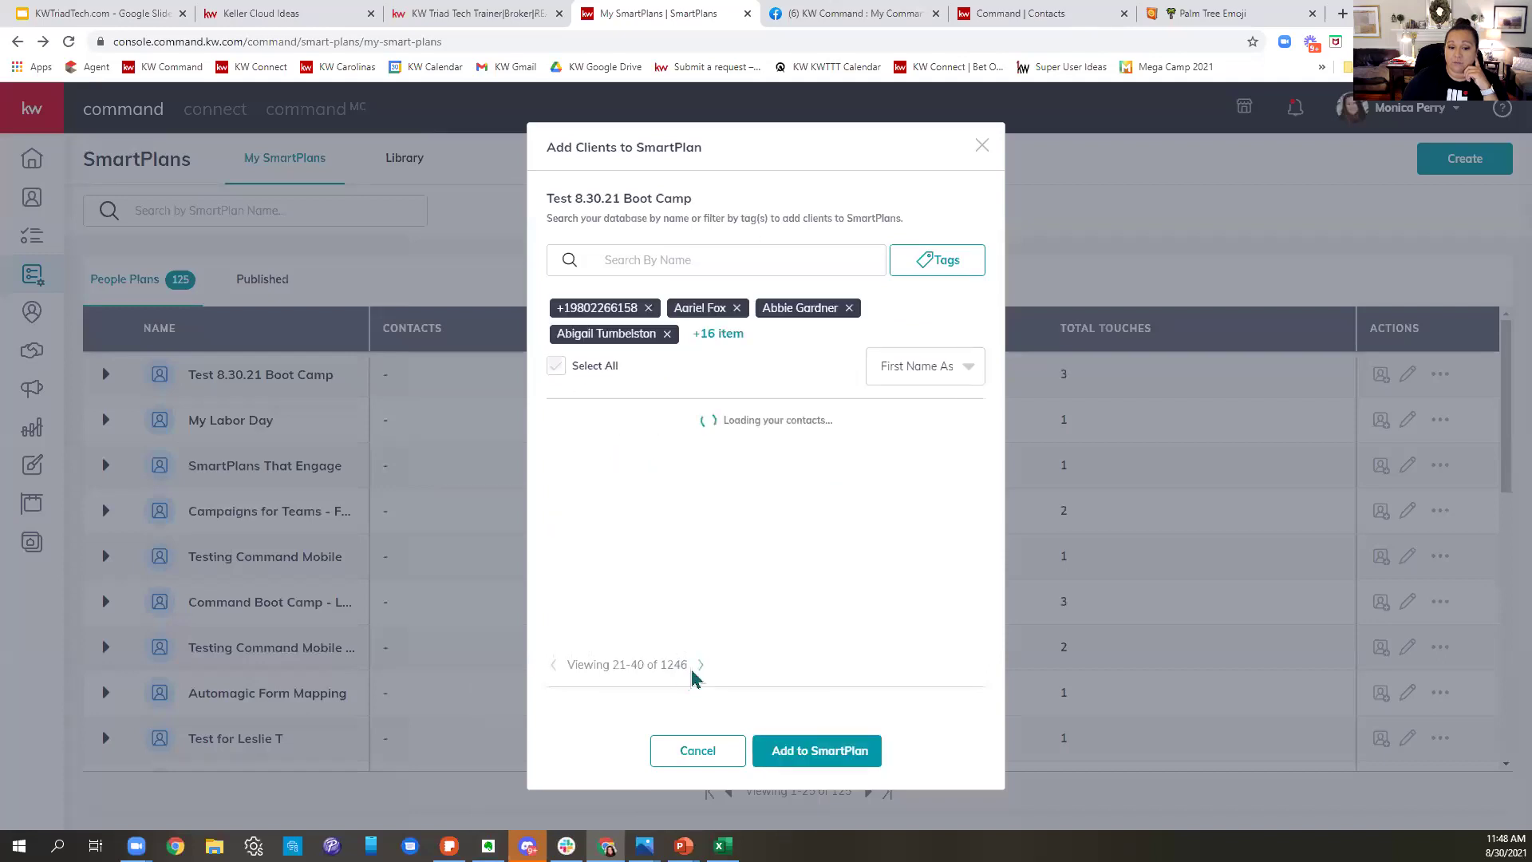
click(556, 365)
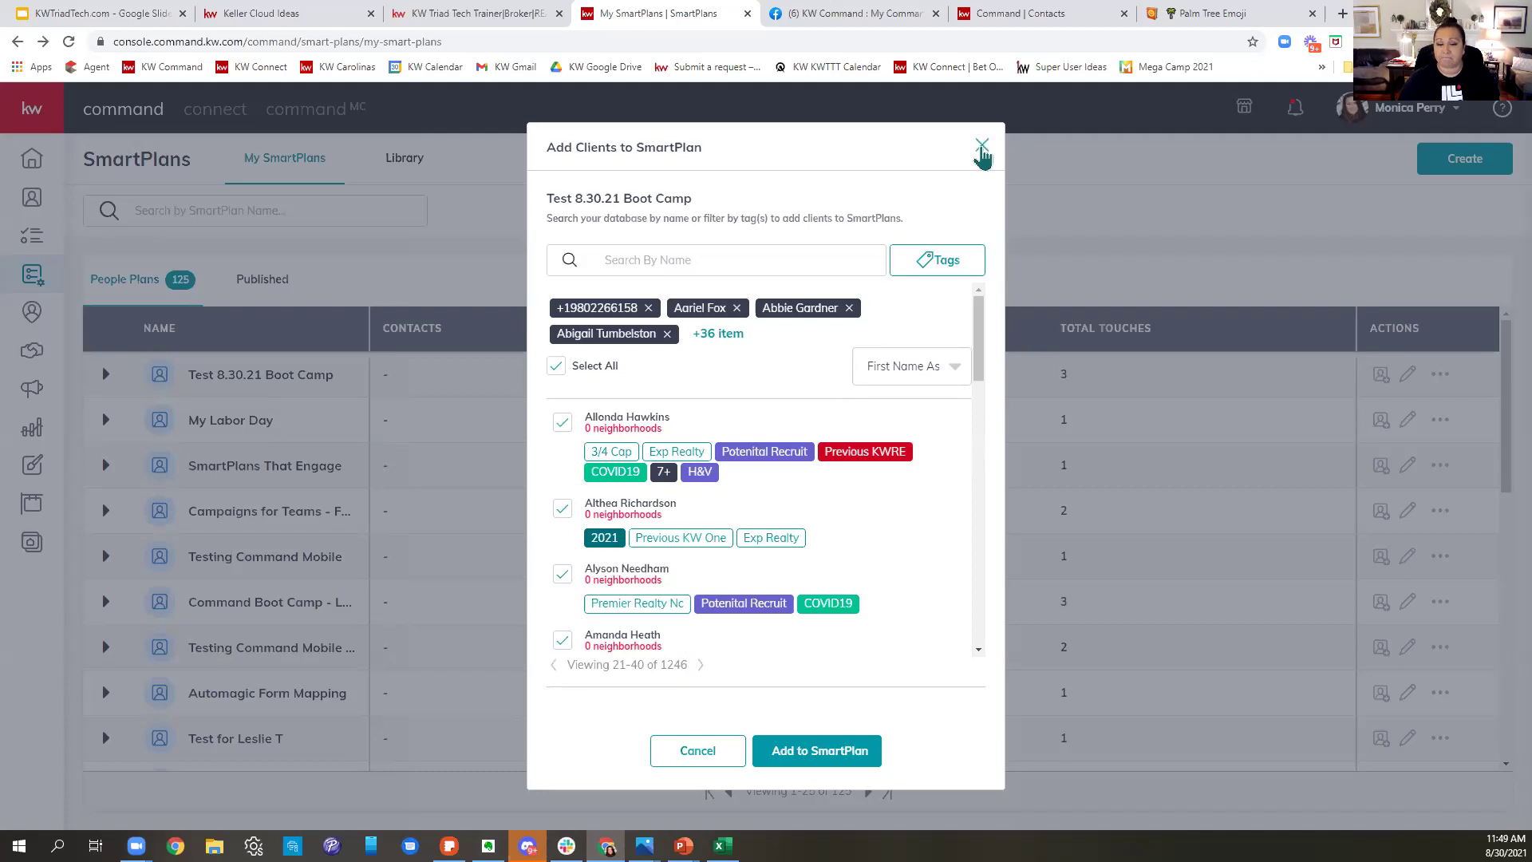
- Dismiss Add Clients without adding anyone and review the 125 People Plans before switching to KWTriadTech.com
click(982, 149)
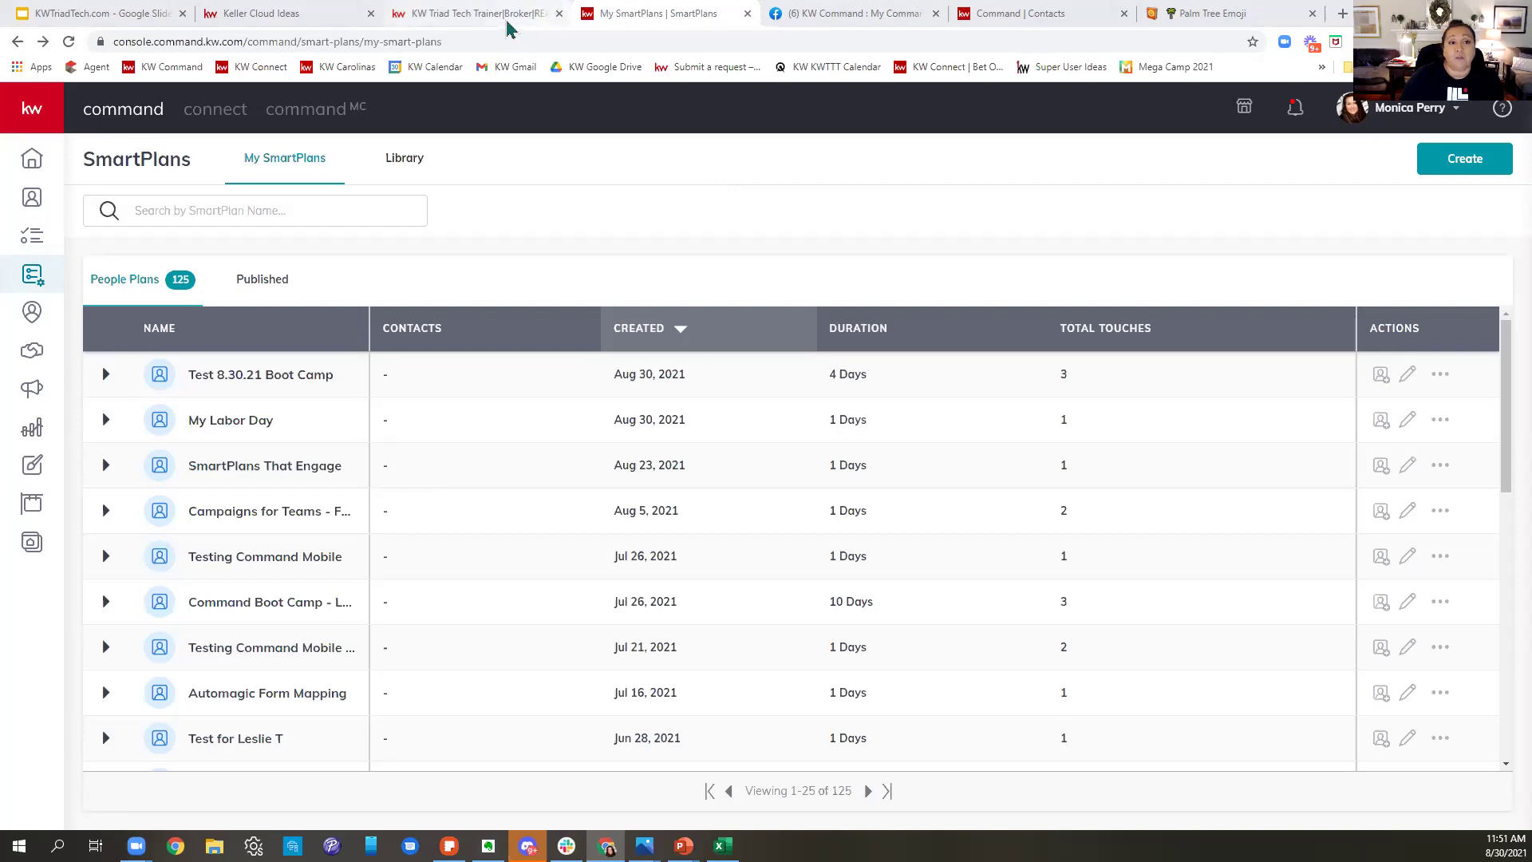
click(102, 14)
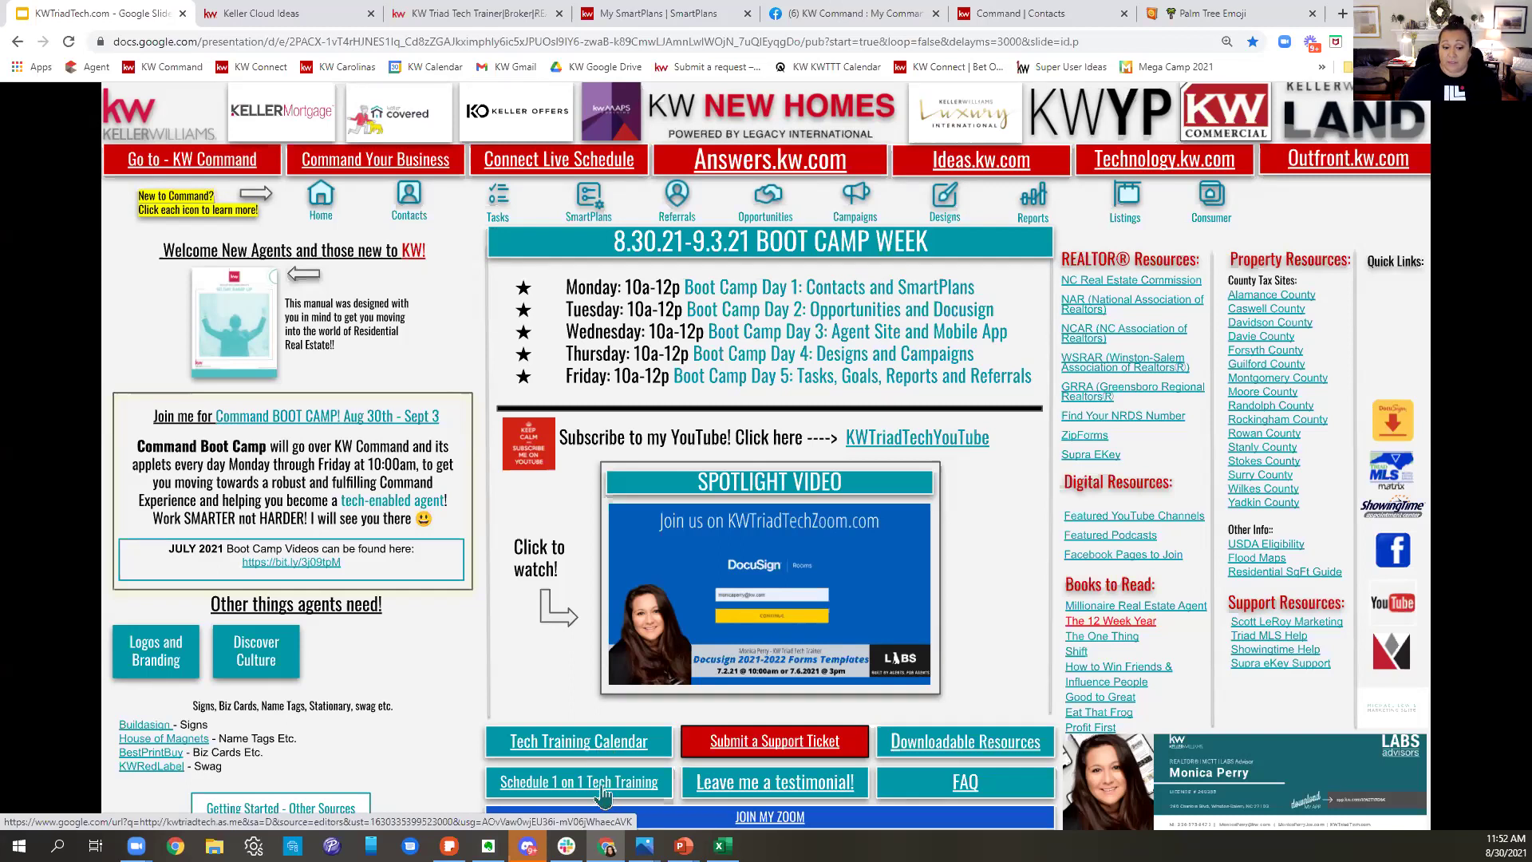
- Open the Schedule 1 on 1 Tech Training booking page from the KWTriadTech.com resource slide
click(603, 786)
- Look over the 30-minute Zoom Tech 1 on 1 and 15-minute Command Consult, then return to KWTriadTech.com
mouse_move(644, 847)
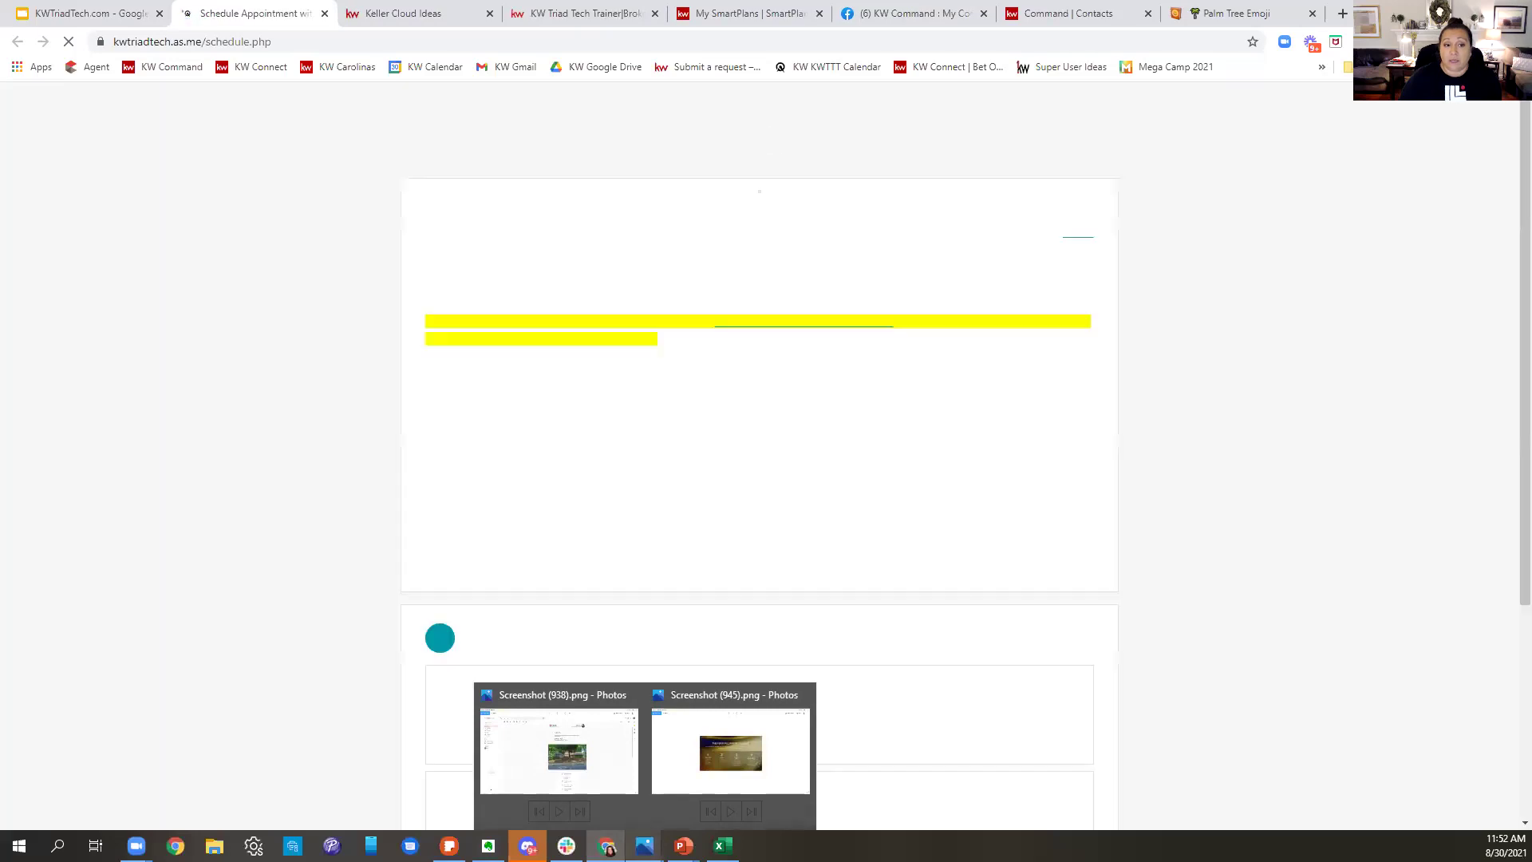
scroll(763, 559, down, 3)
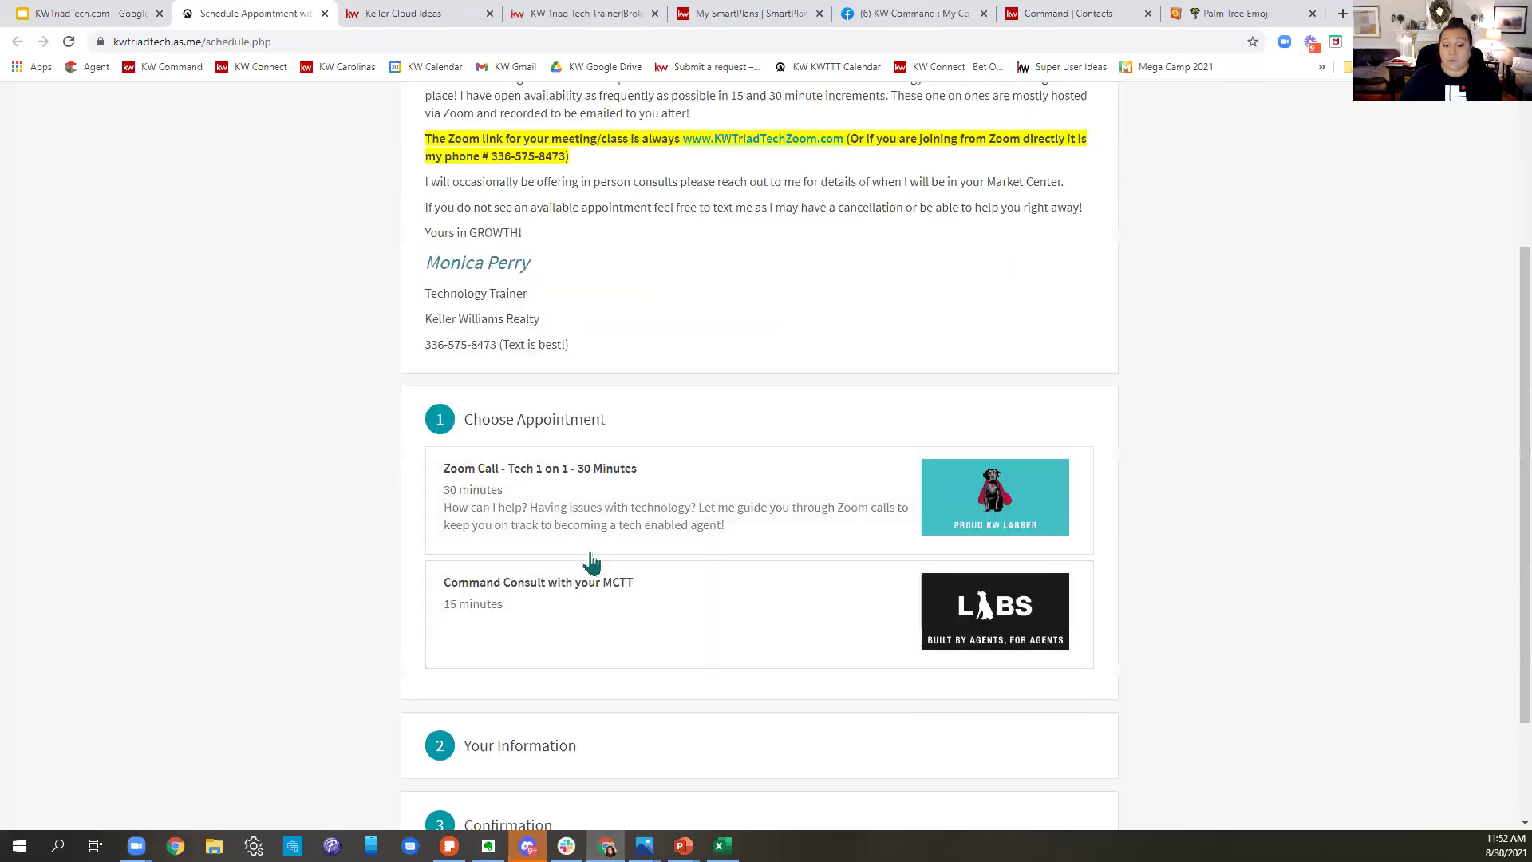
scroll(790, 487, down, 2)
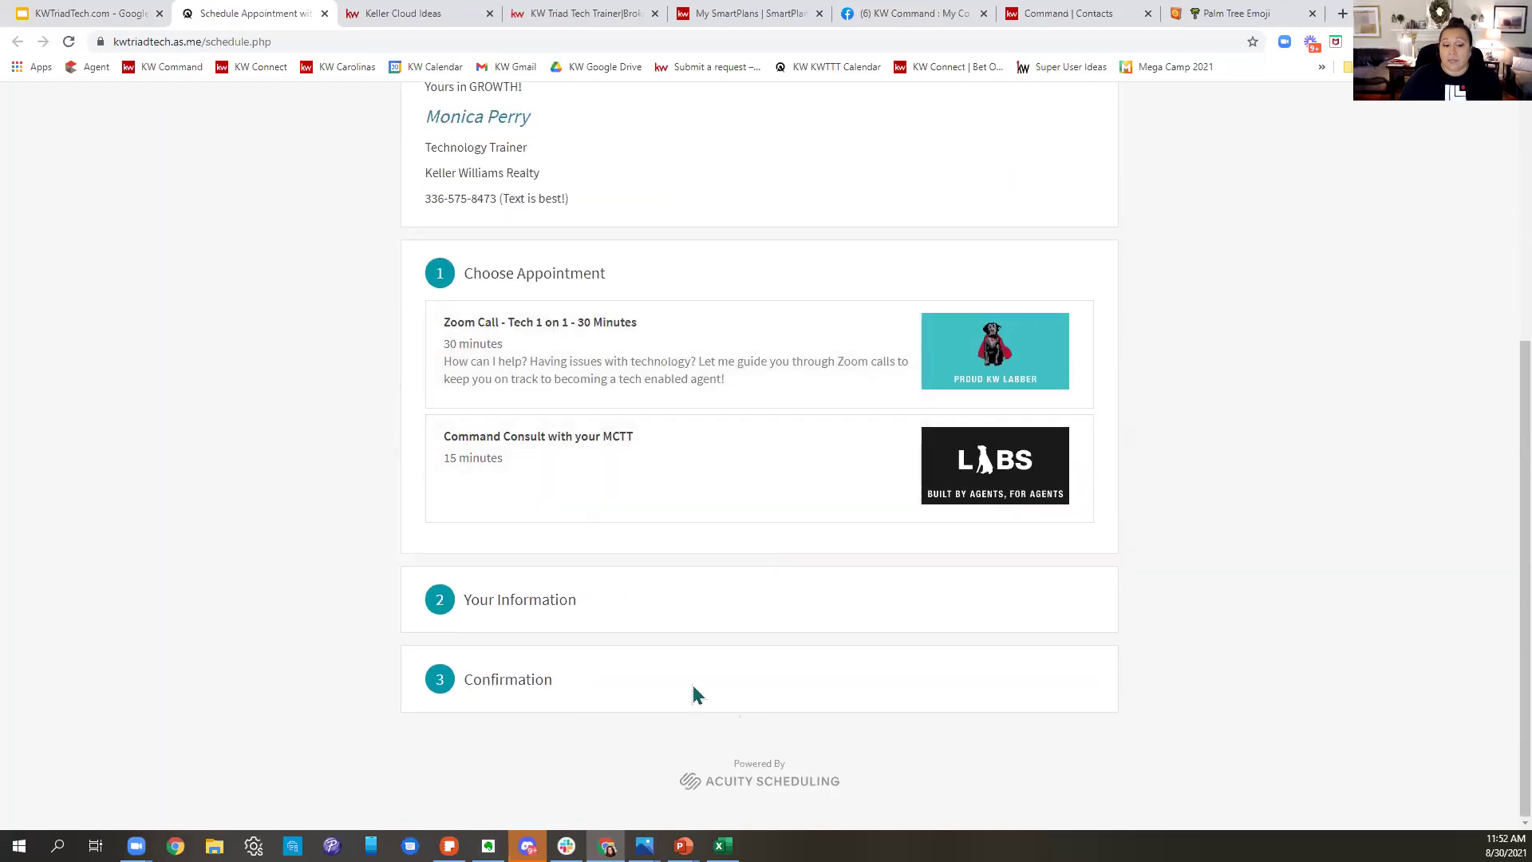
scroll(1022, 662, up, 3)
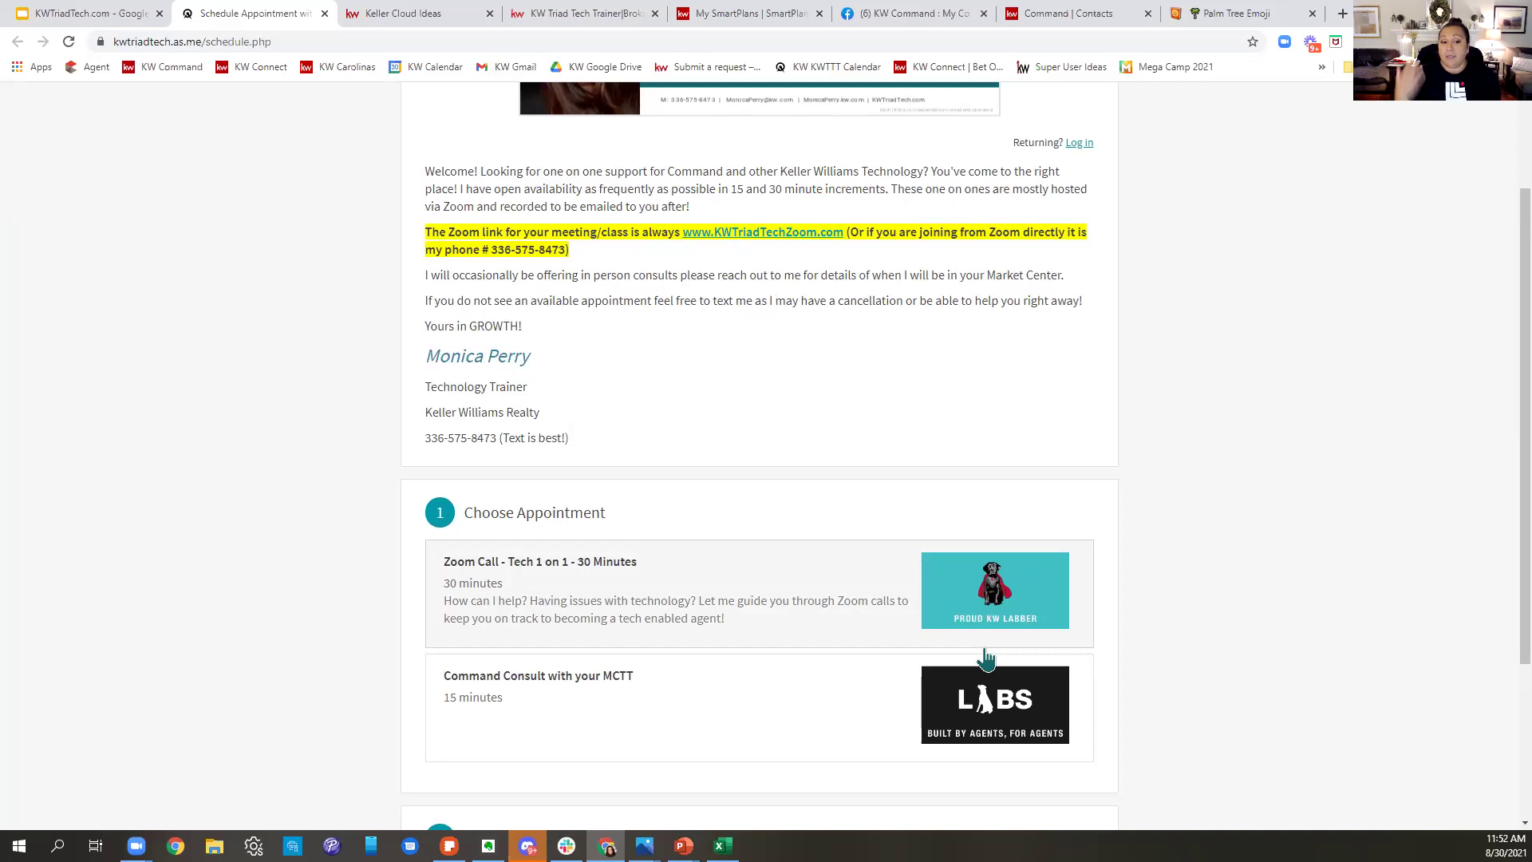
scroll(674, 396, up, 2)
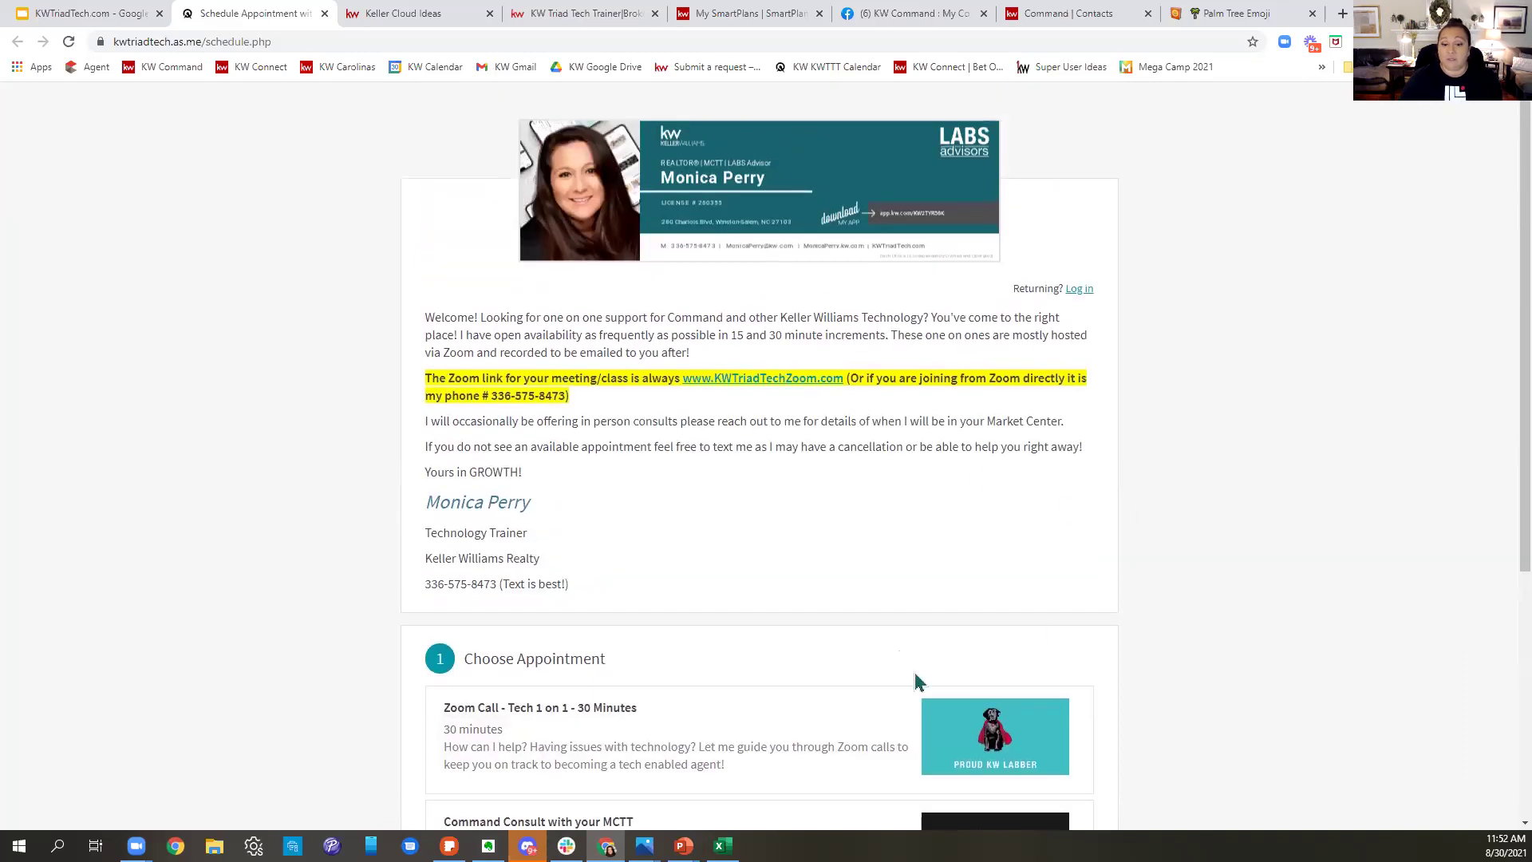
click(116, 16)
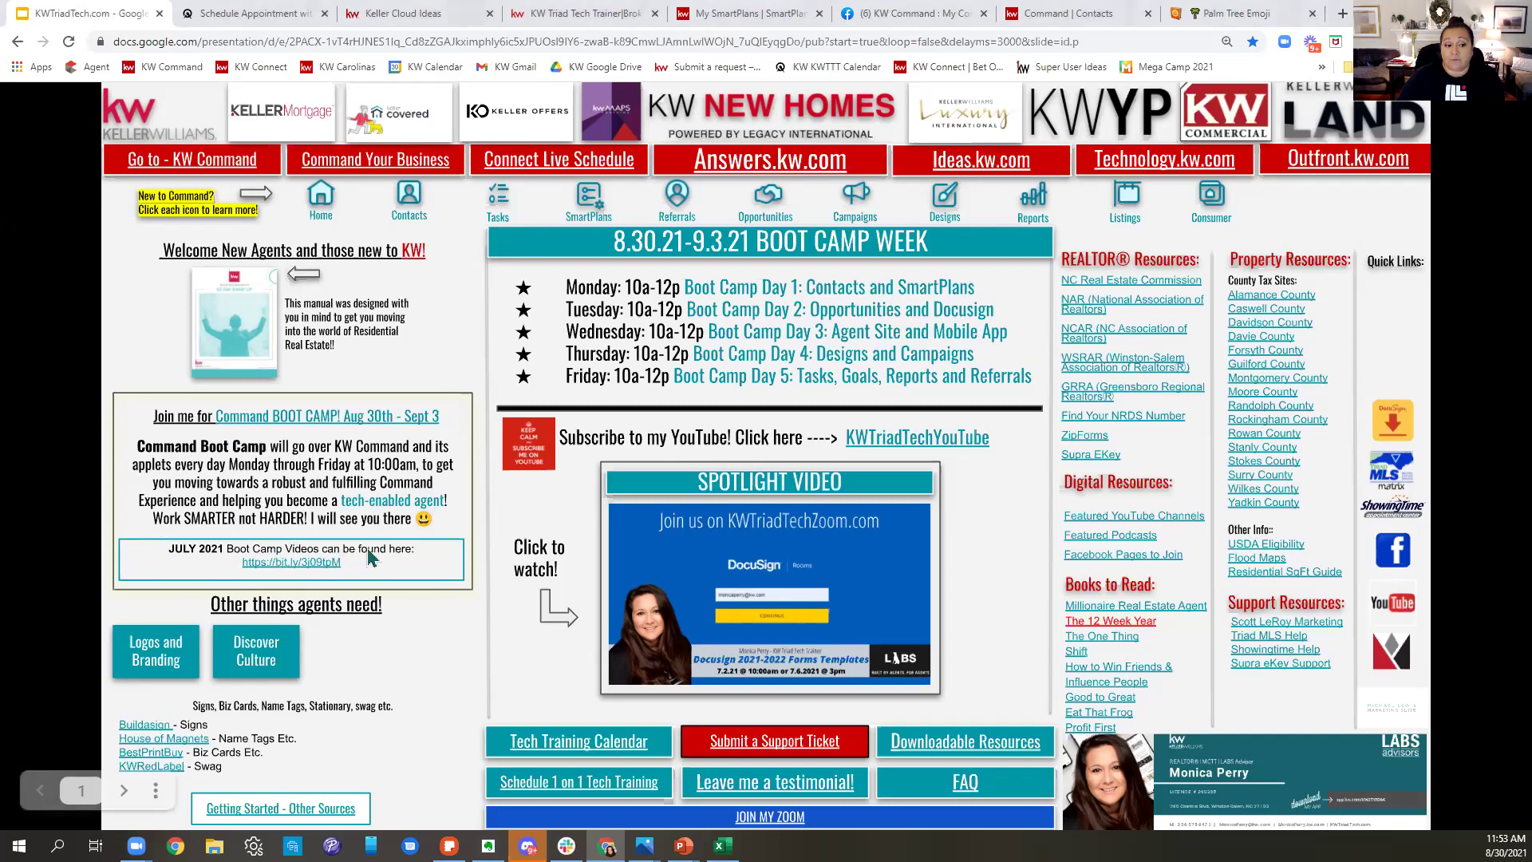
- Open the July 2021 Command Boot Camp YouTube playlist via bit.ly, then return to the resource page
click(304, 563)
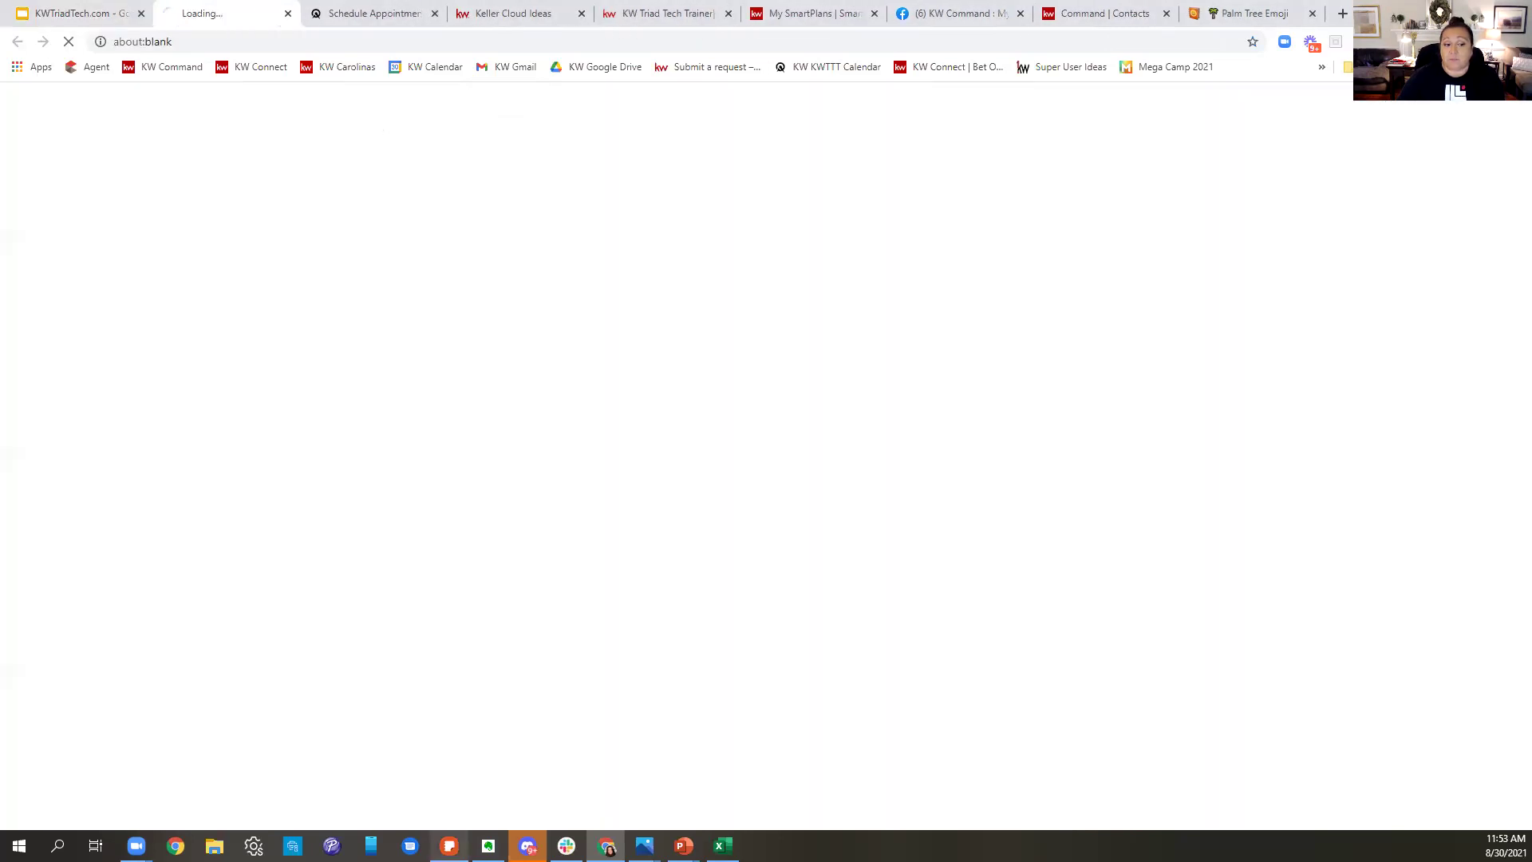
mouse_move(449, 845)
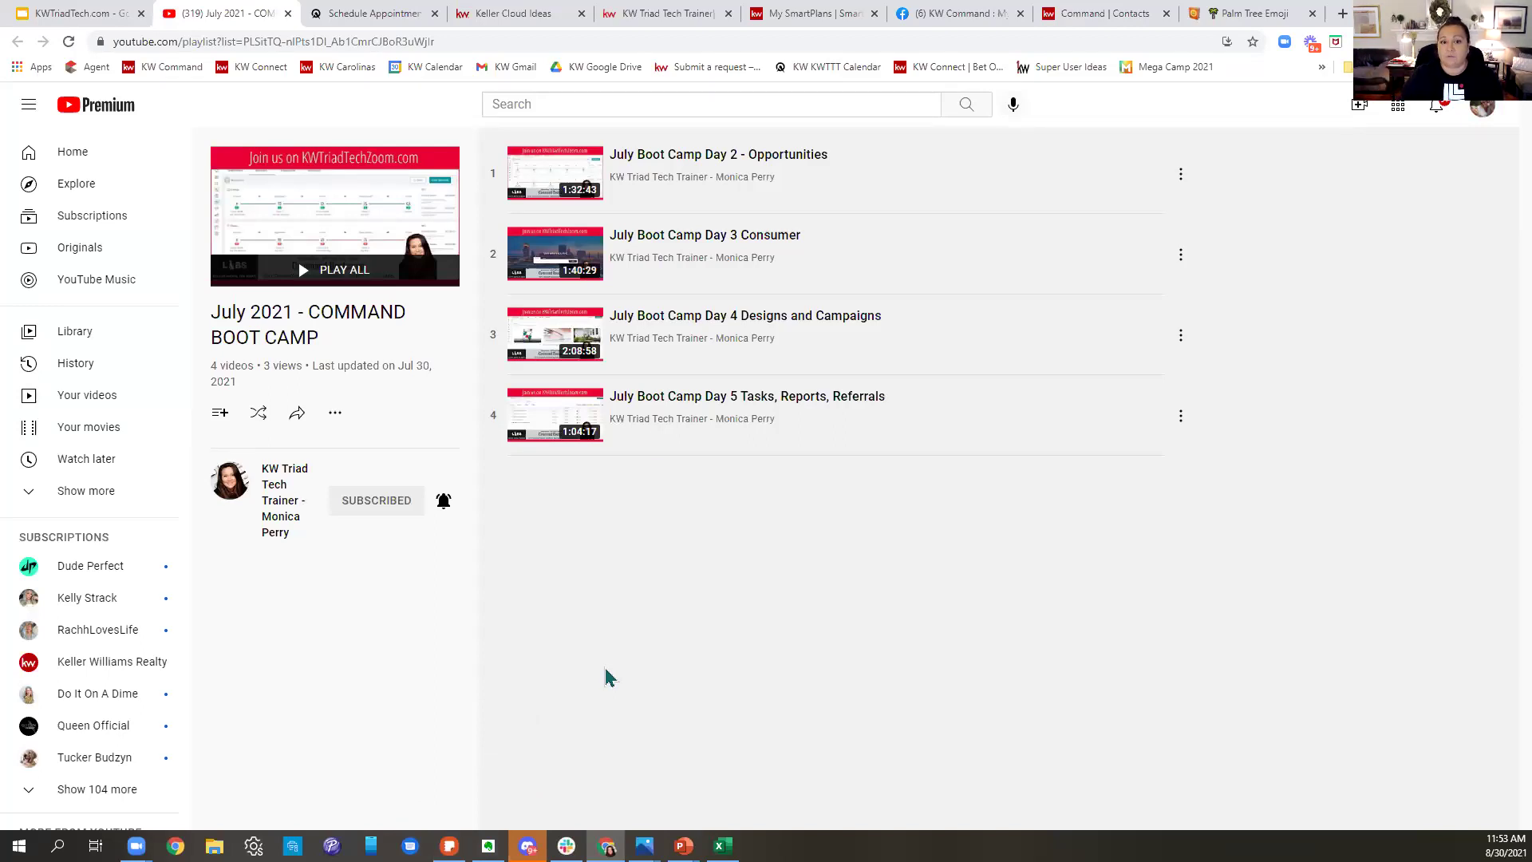
click(22, 16)
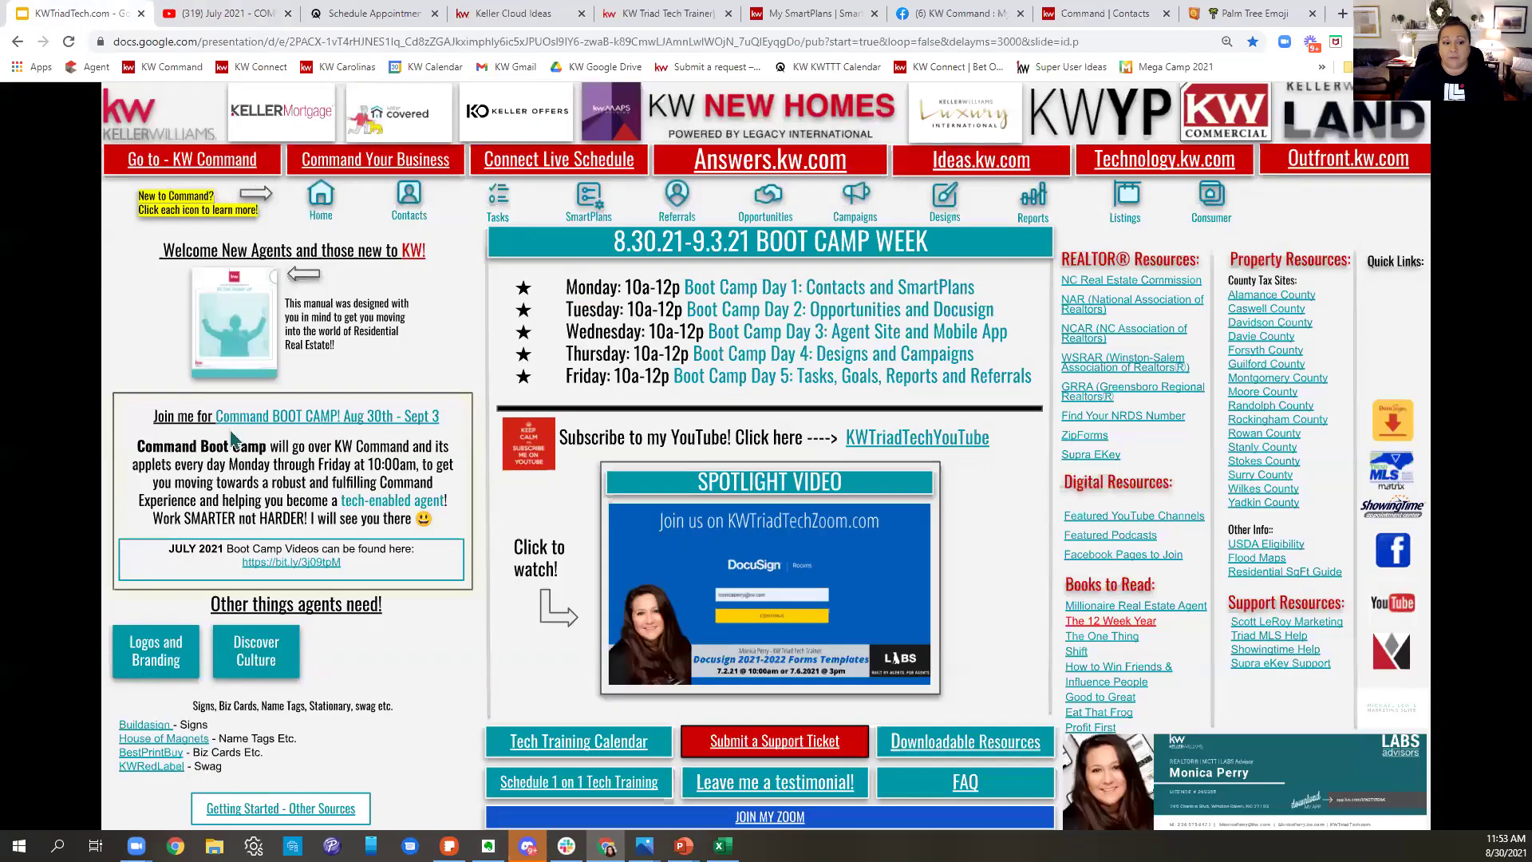
- Open the KW Triad Tech Trainer YouTube channel, page through Featured Channels, then return to the resource page
click(917, 439)
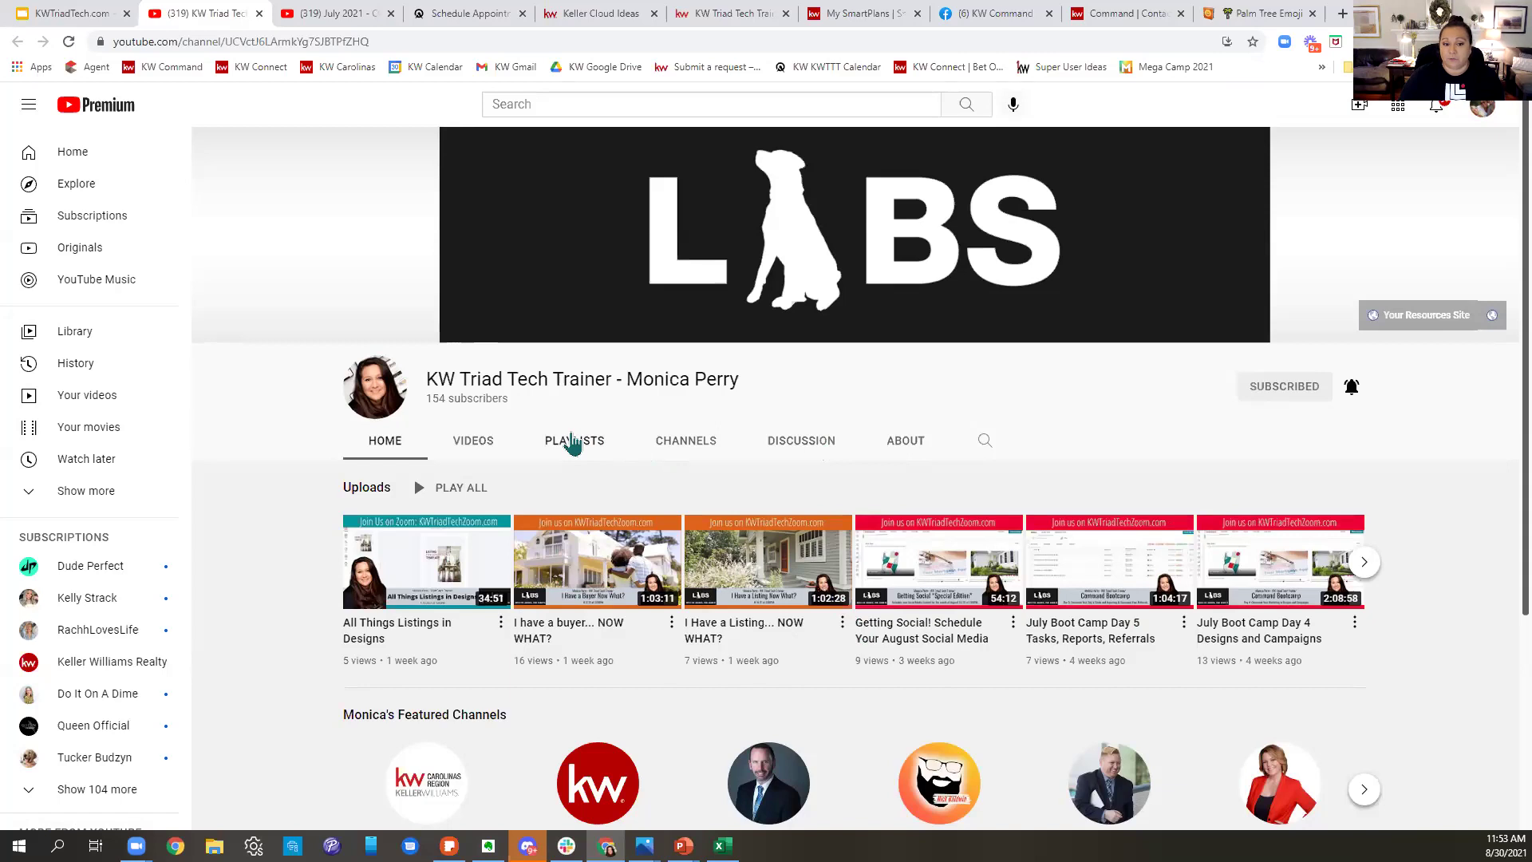
scroll(1173, 558, down, 3)
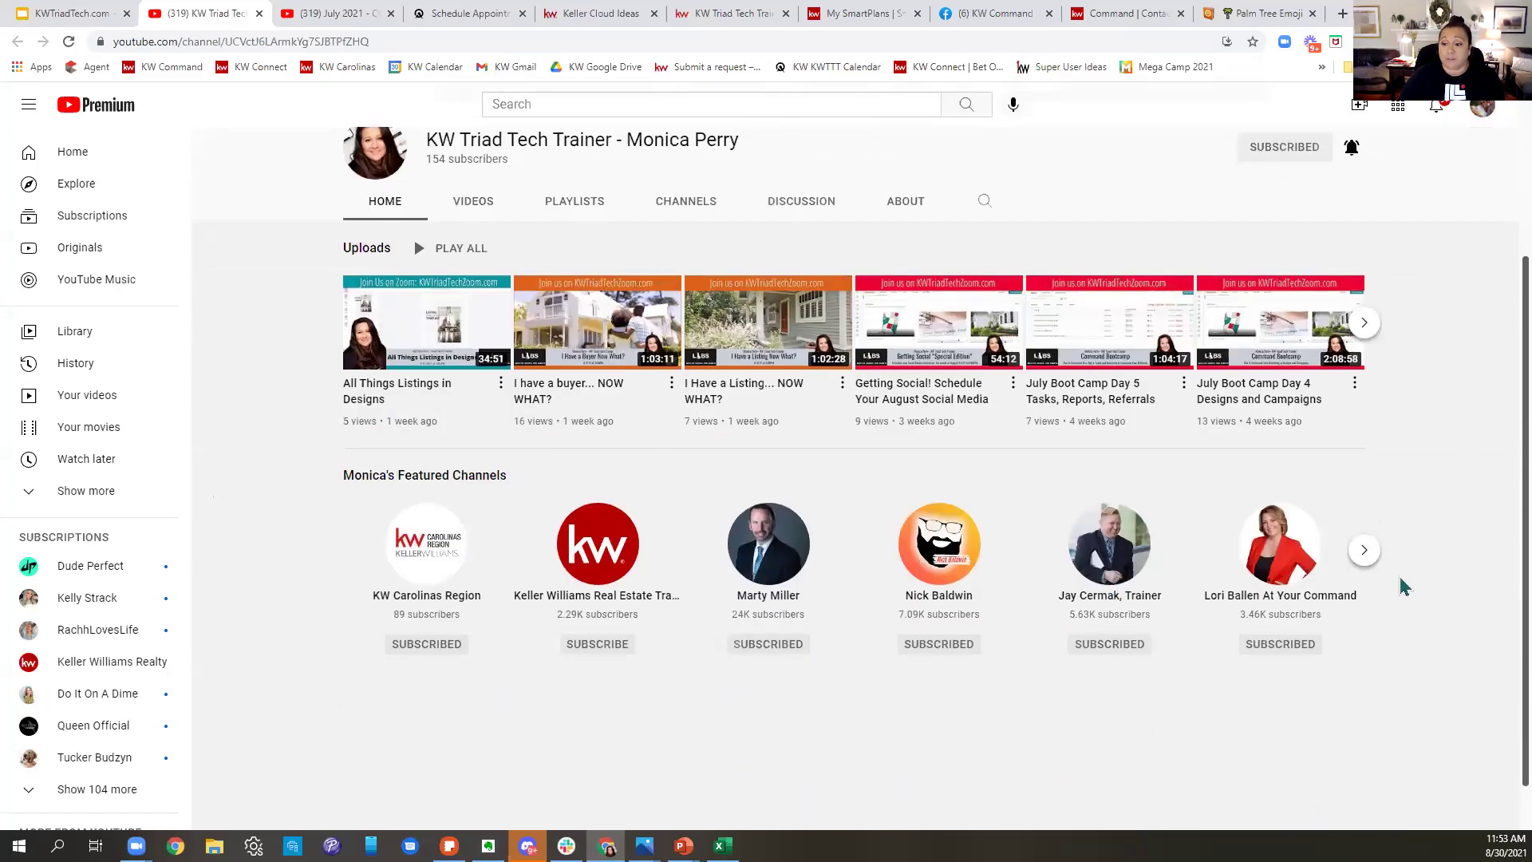
click(1365, 550)
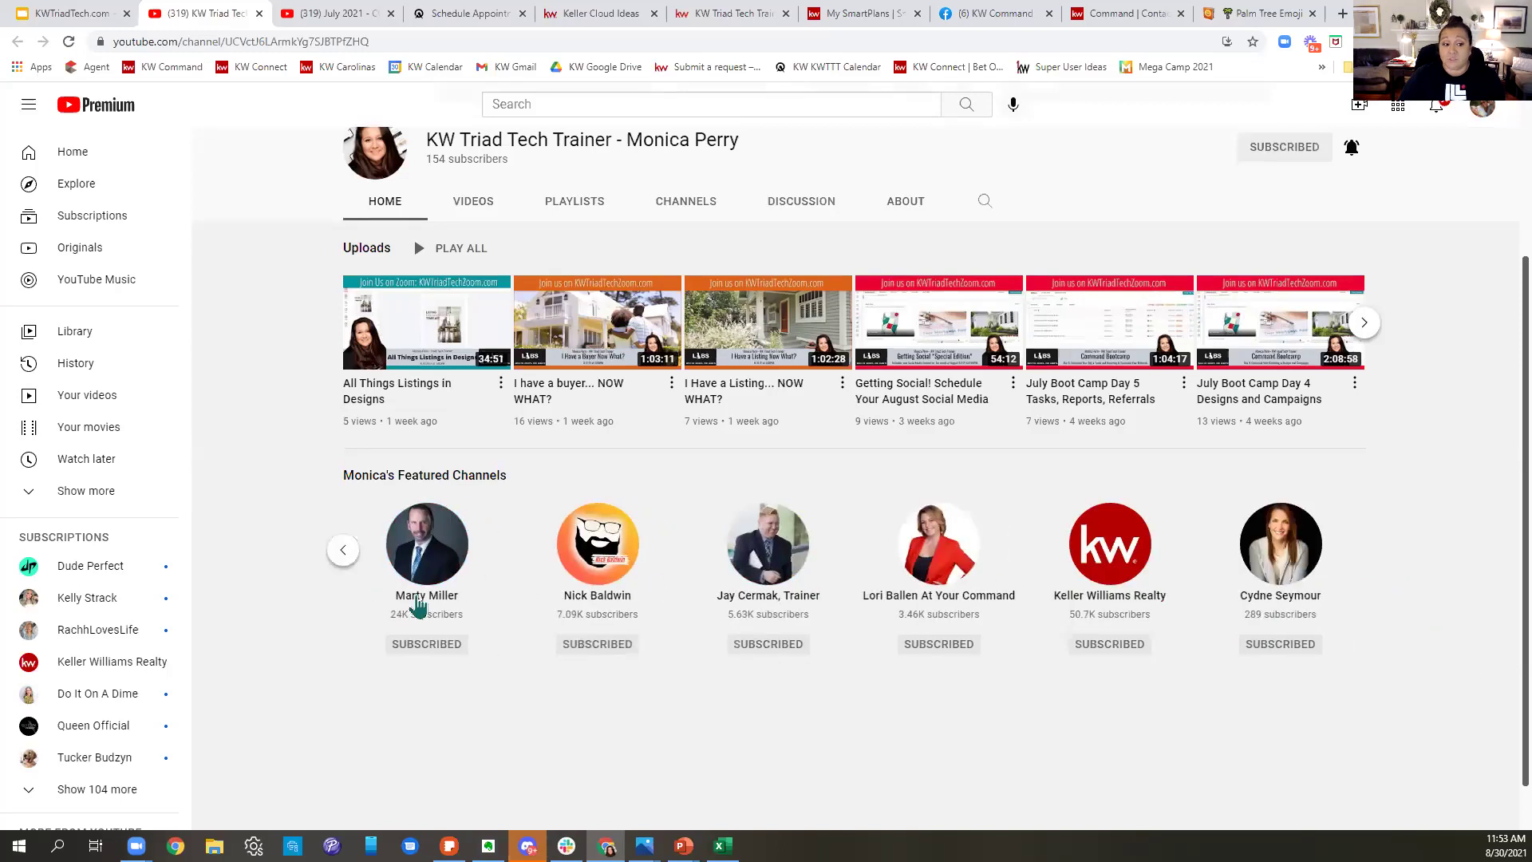
click(343, 549)
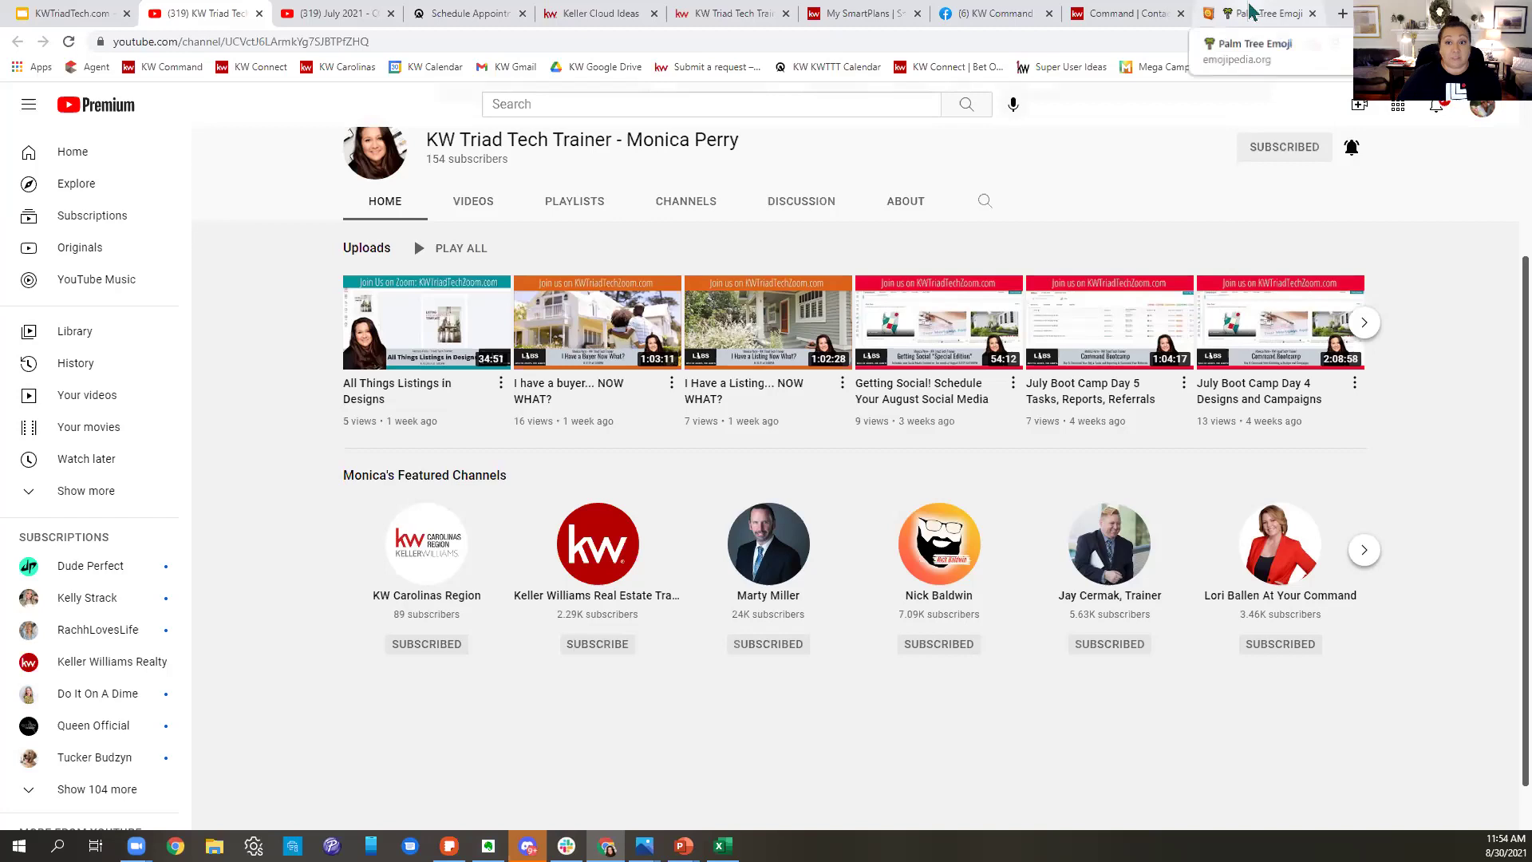
click(83, 11)
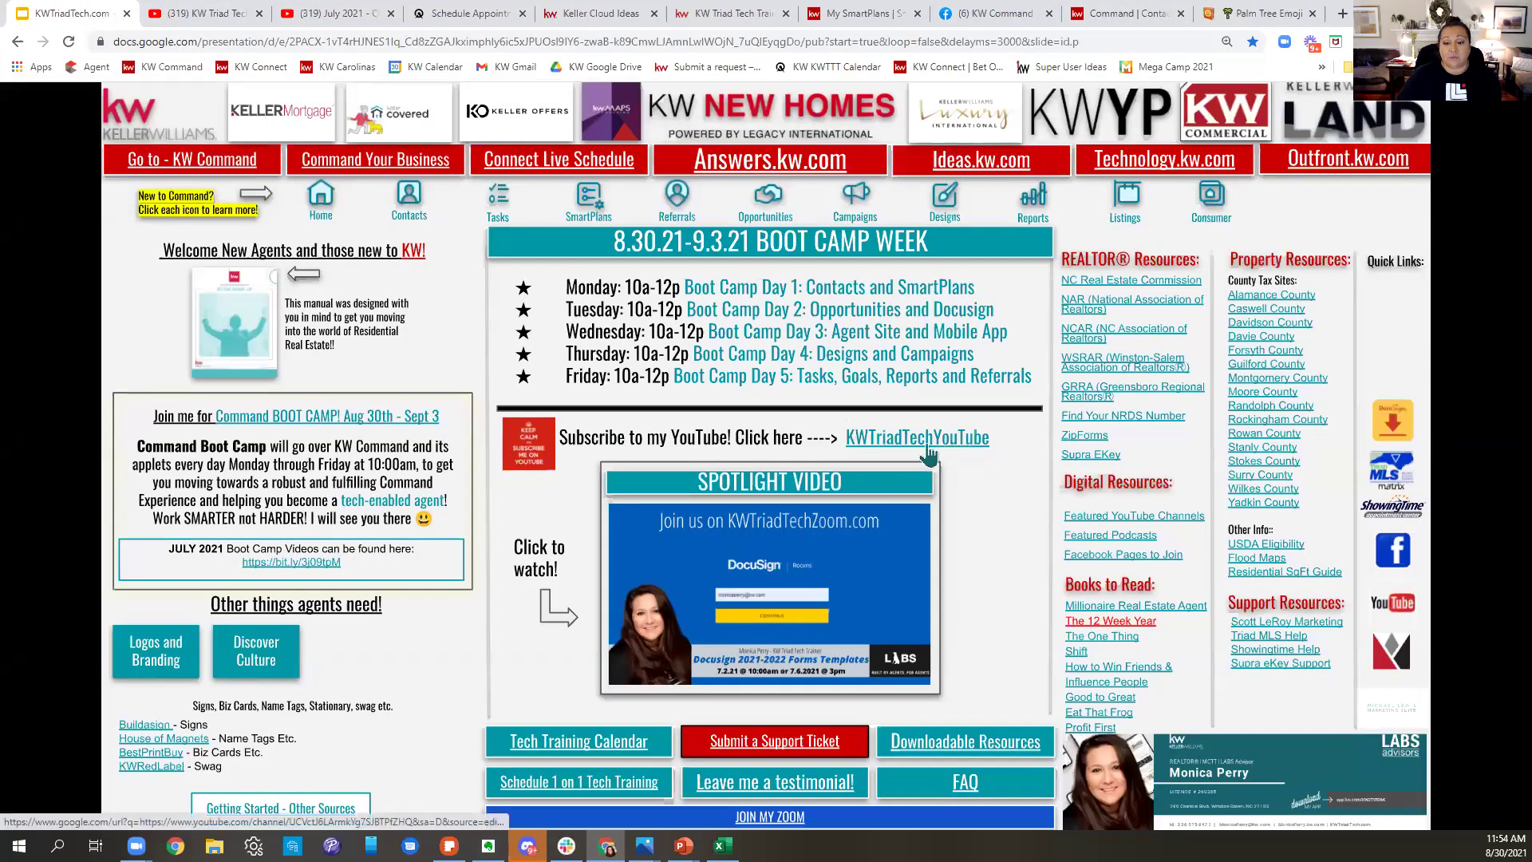
- Switch back to KW Command's My SmartPlans list, led by Test 8.30.21 Boot Camp
click(856, 13)
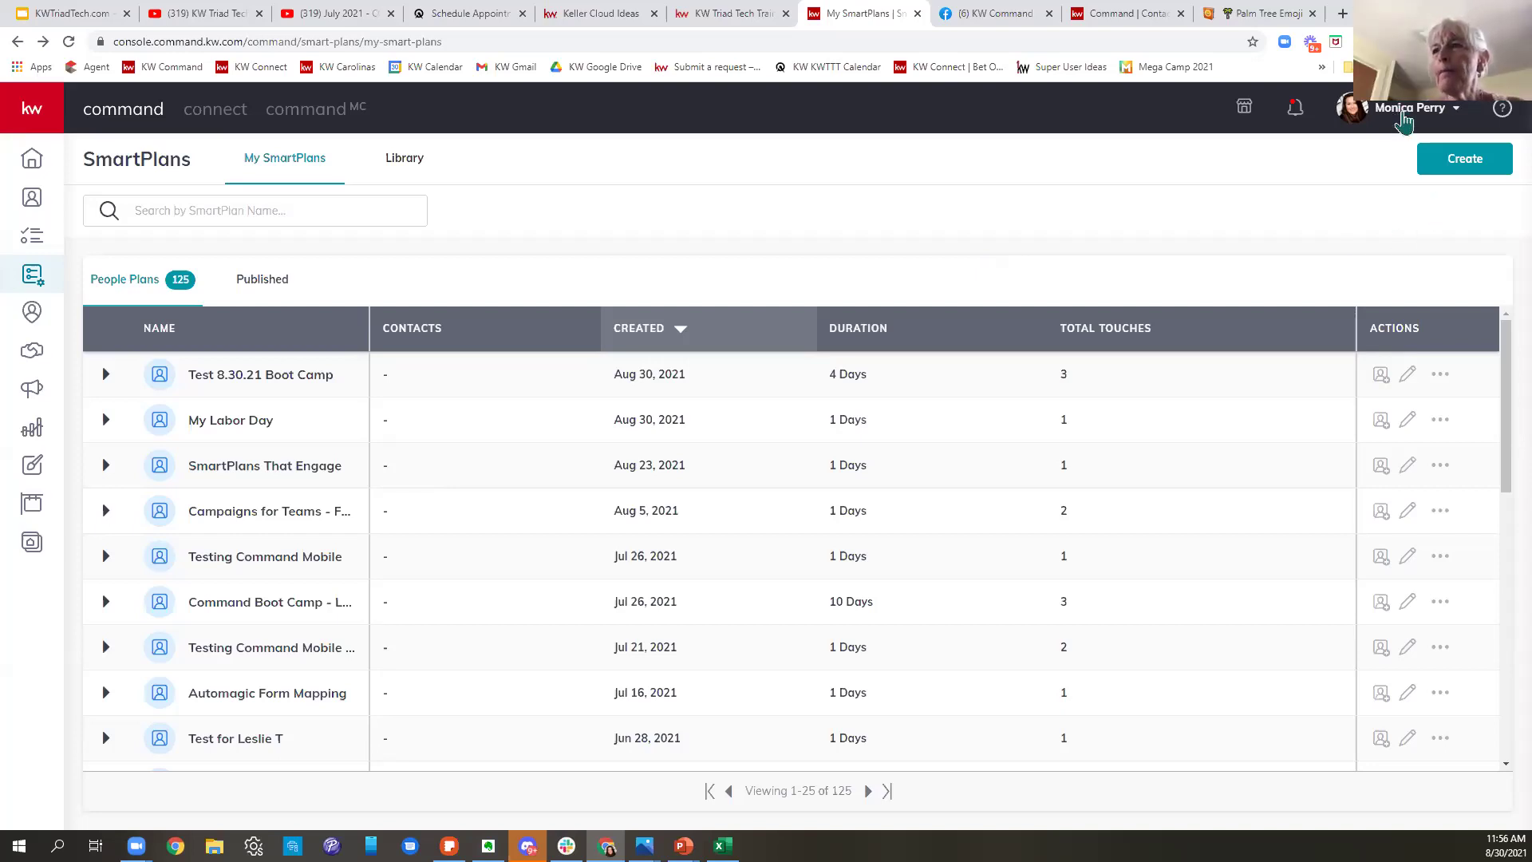
- From the profile menu's Settings, scroll to Messaging and manage the Twilio connection in KW Marketplace
click(1387, 126)
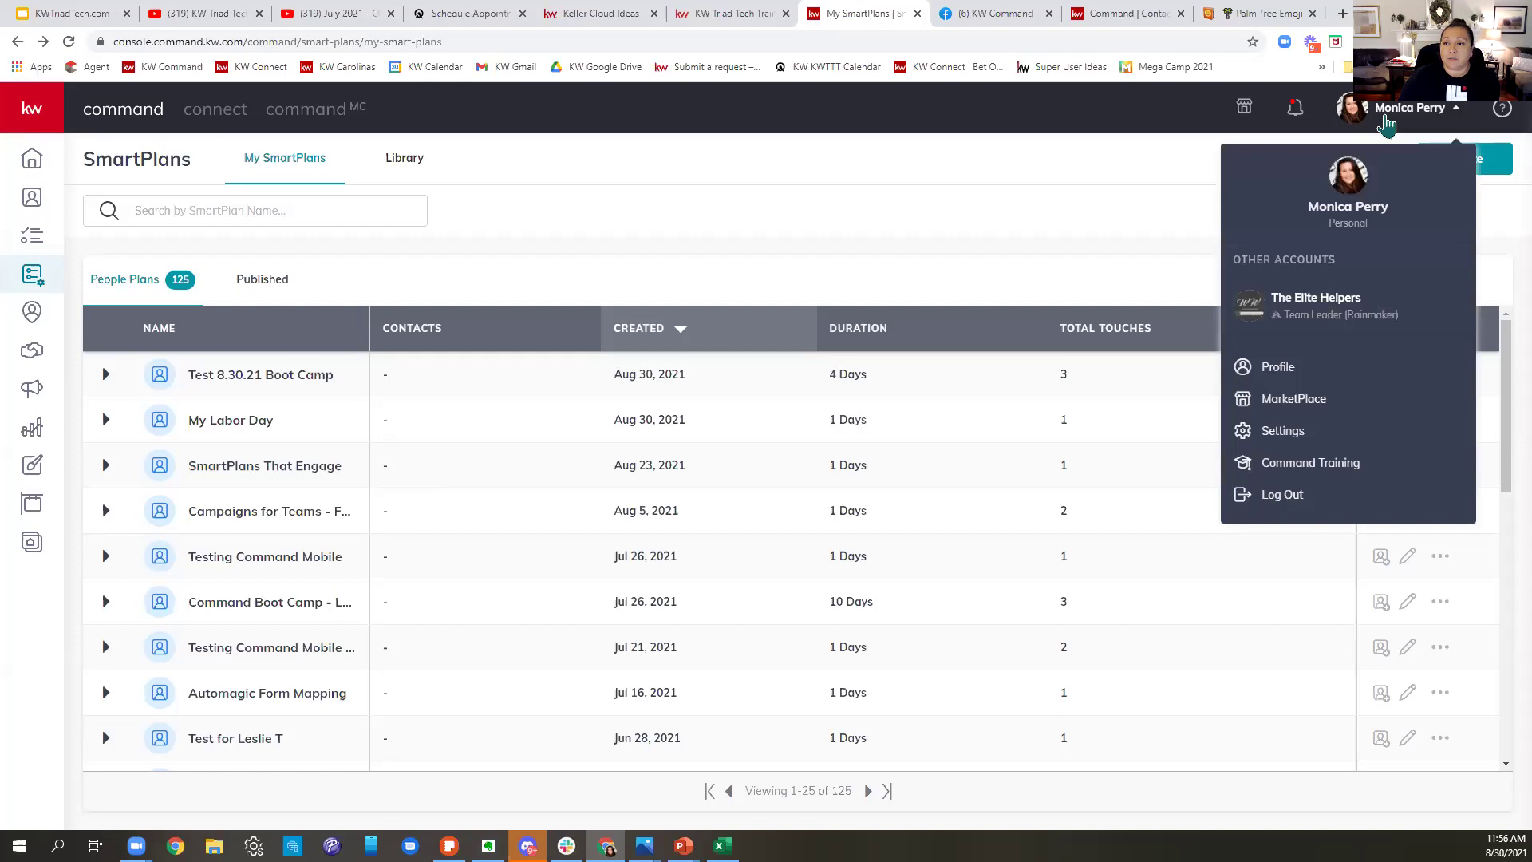
click(1280, 433)
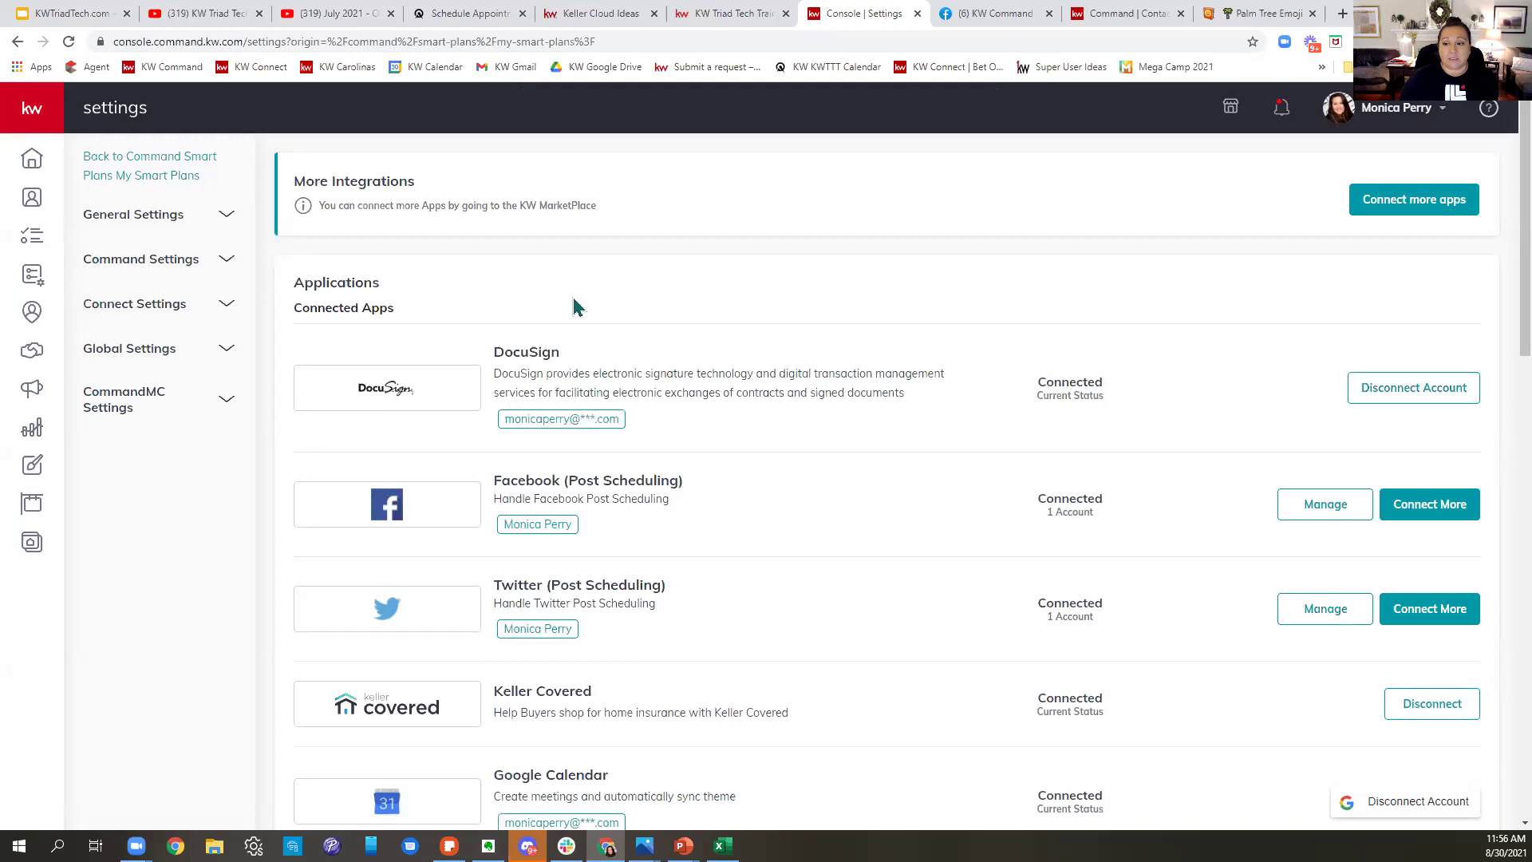
scroll(1038, 458, down, 10)
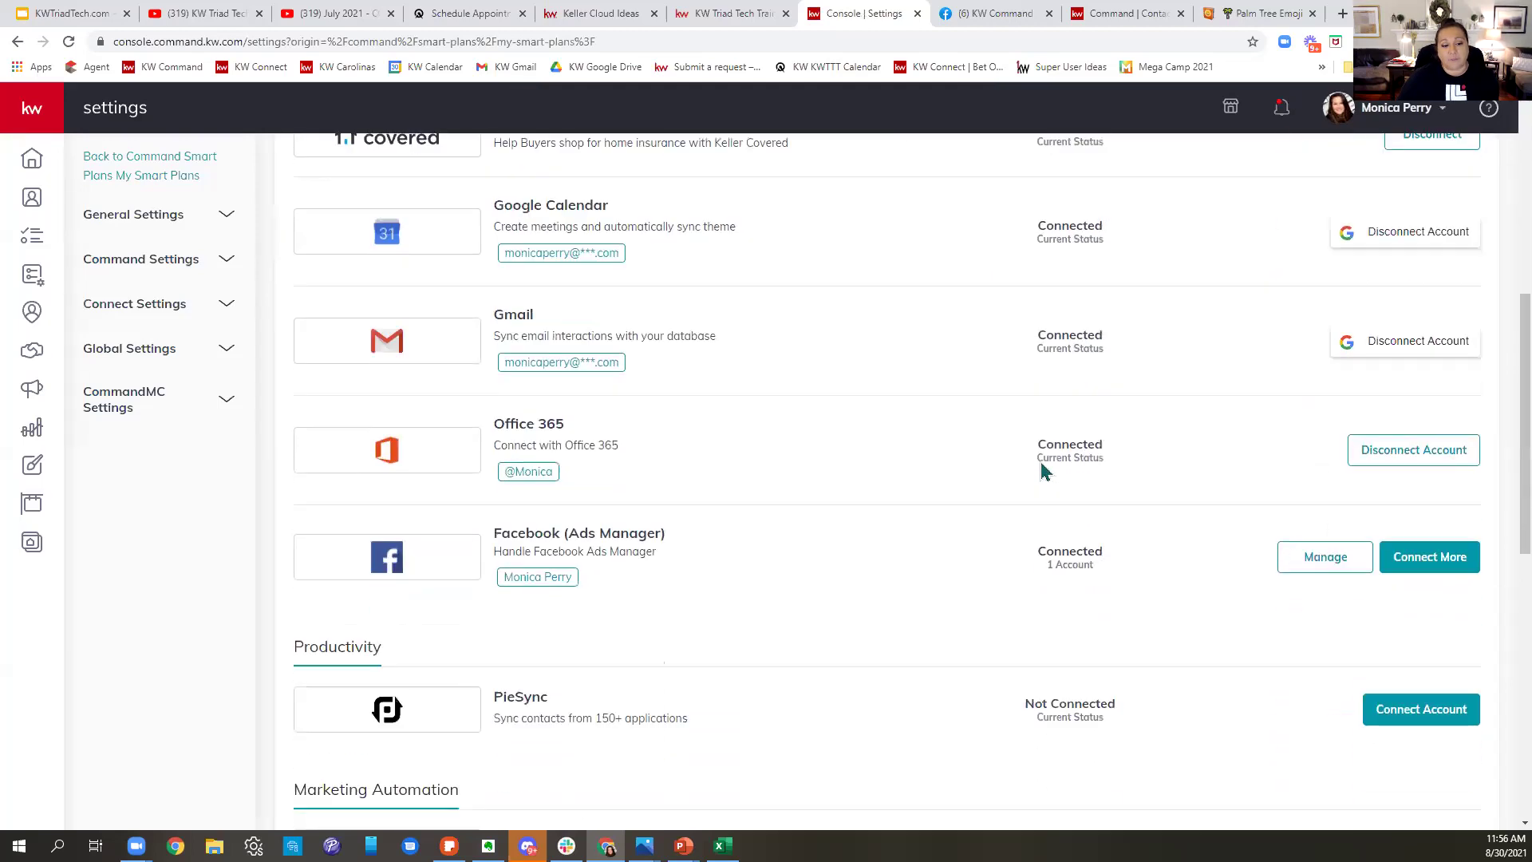
scroll(1041, 461, down, 7)
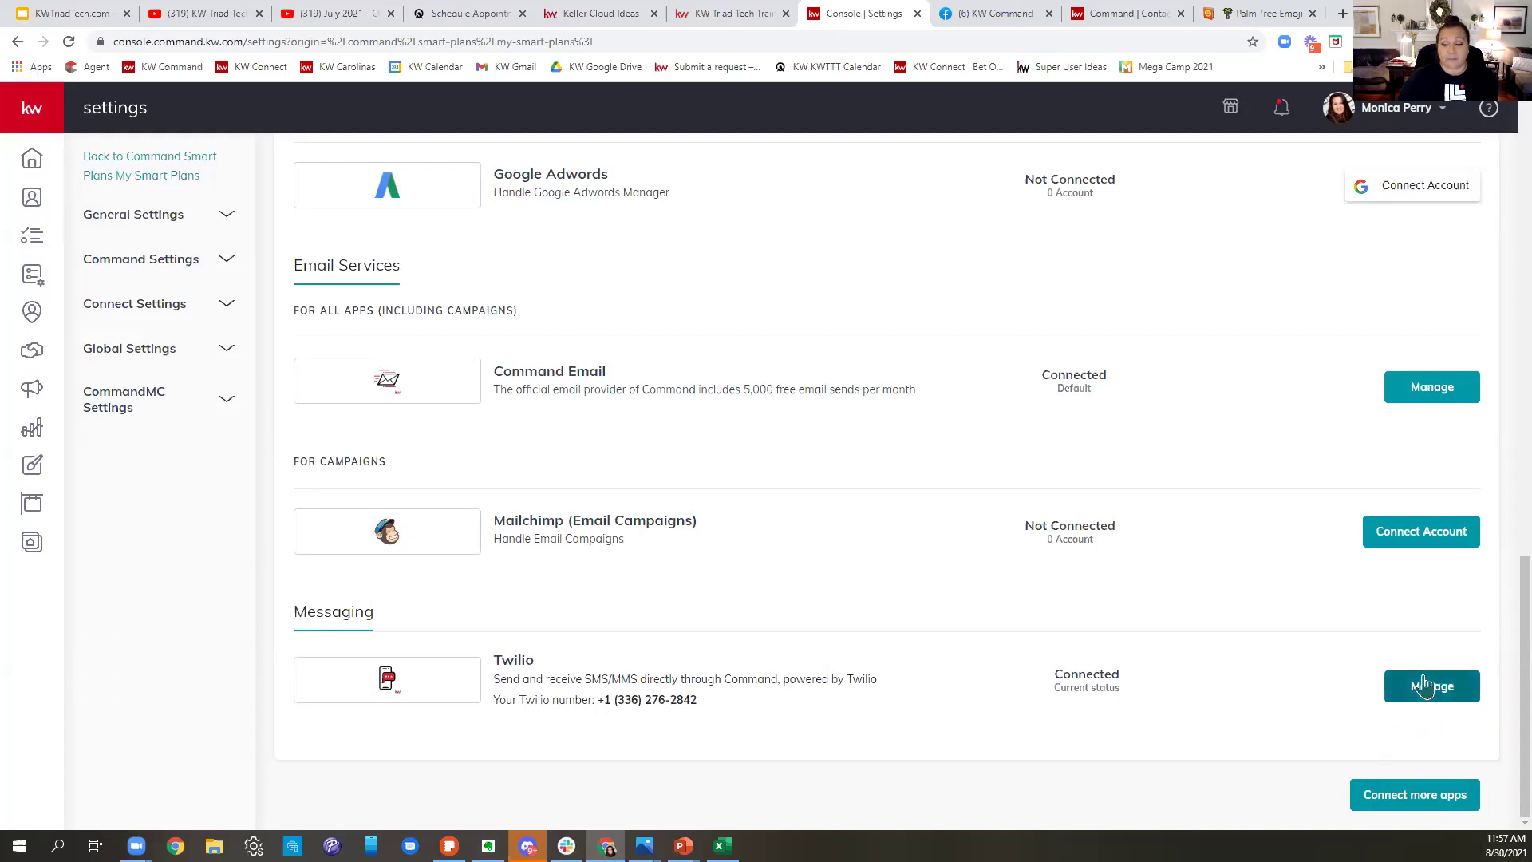
click(1425, 687)
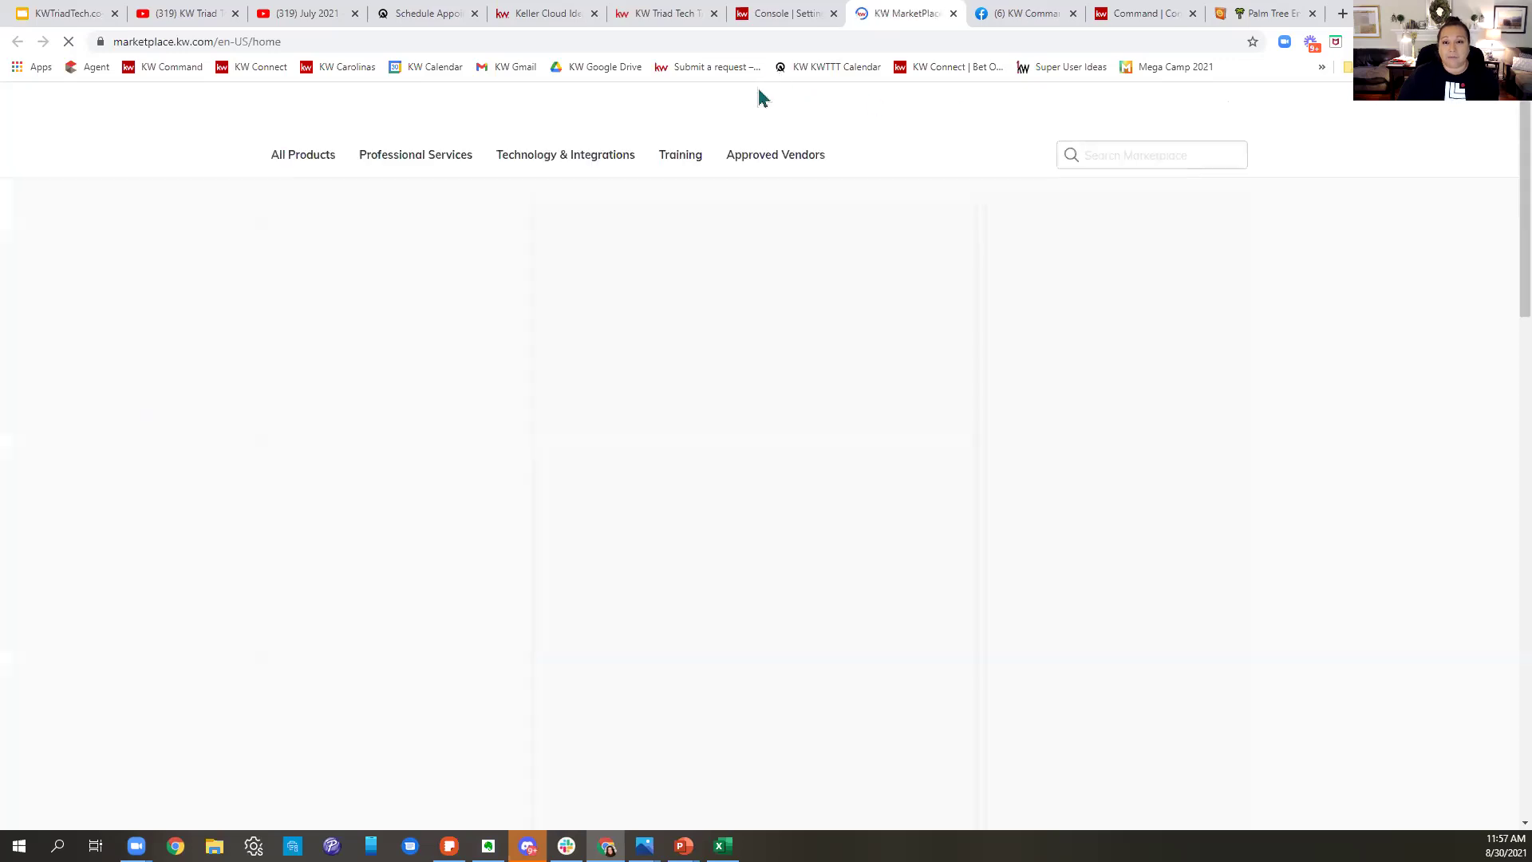
- Search KW Marketplace for 'twilio' and view the Twilio product listing with its plans
click(1158, 157)
text(twilio)
key(Return)
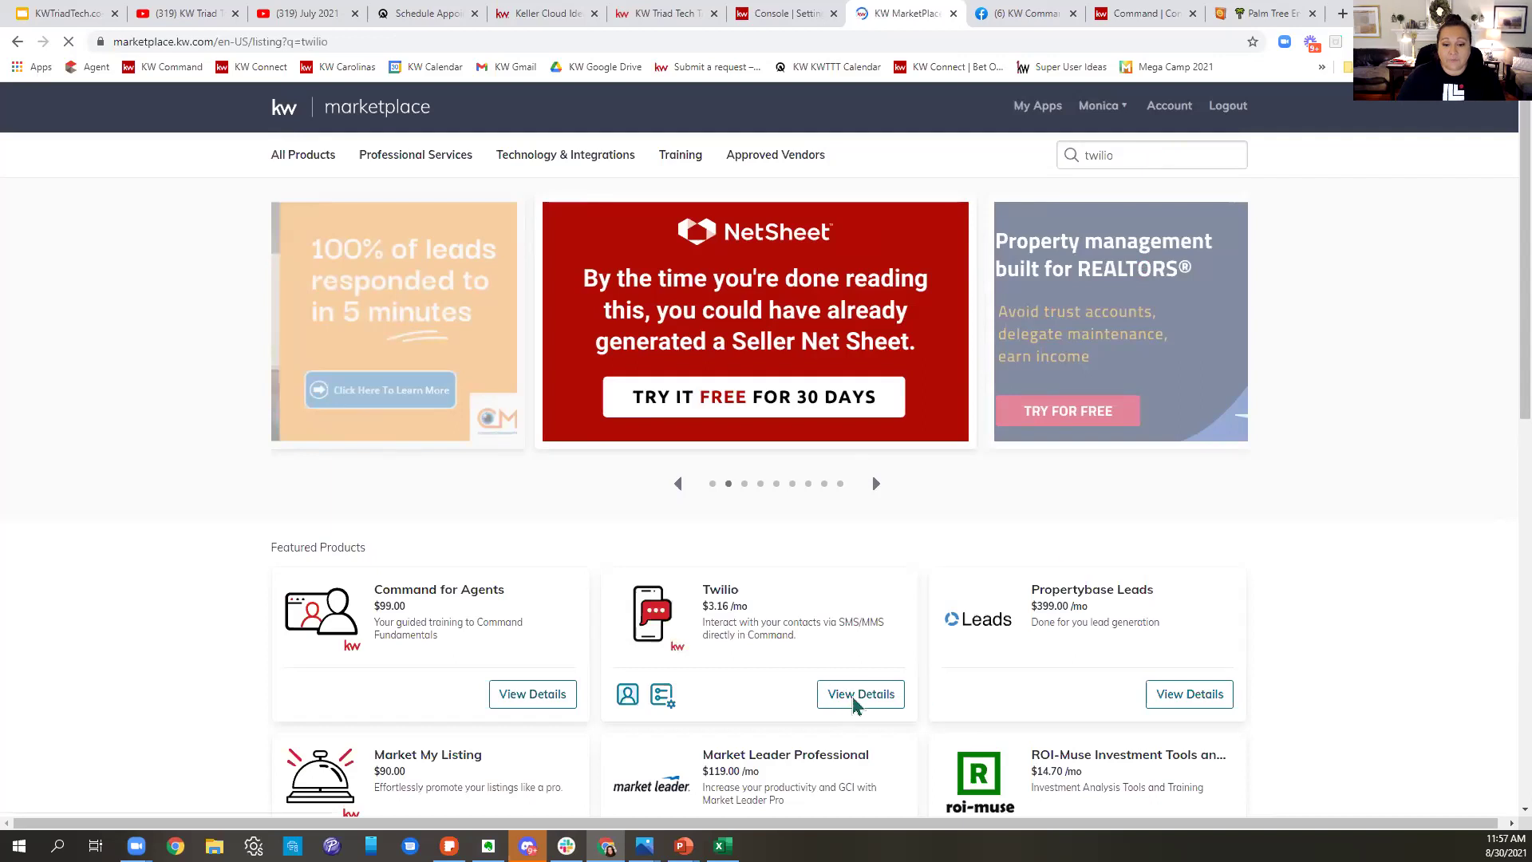
click(838, 372)
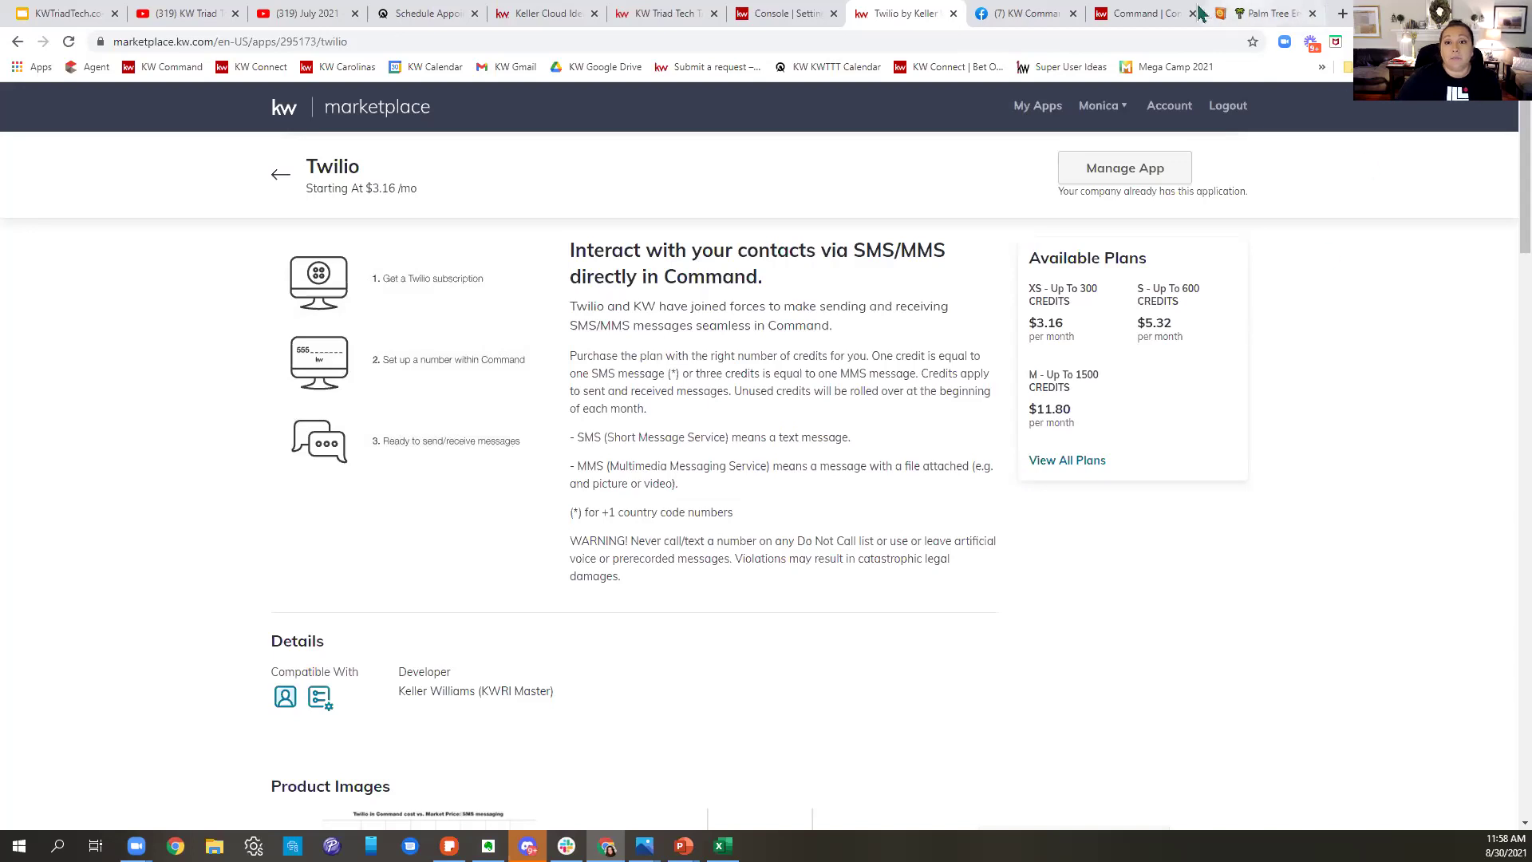
- Return to the Command Console | Settings tab showing Twilio messaging Connected
click(1155, 13)
click(778, 13)
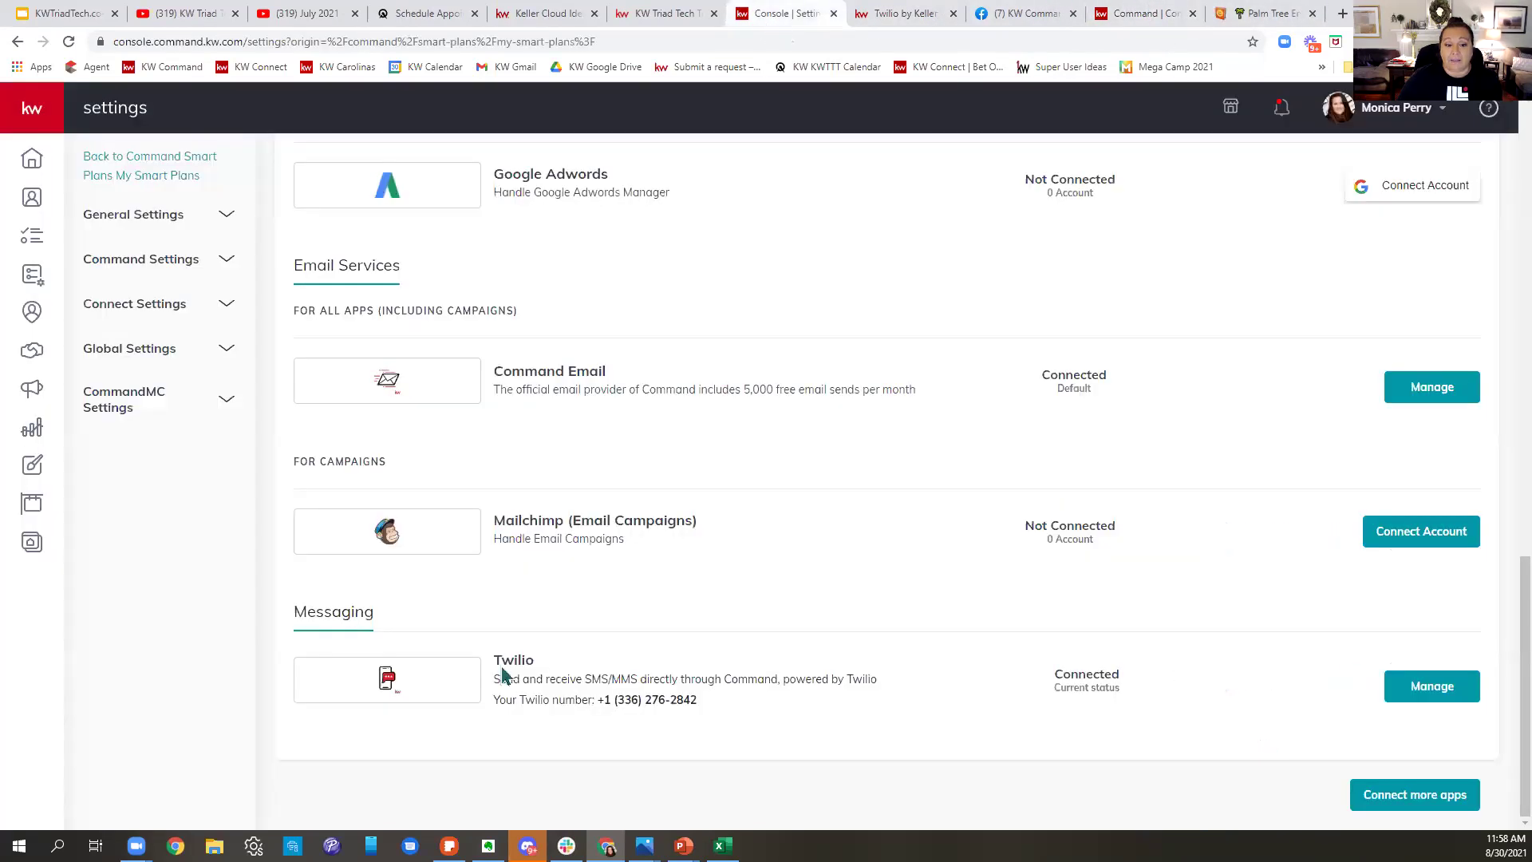